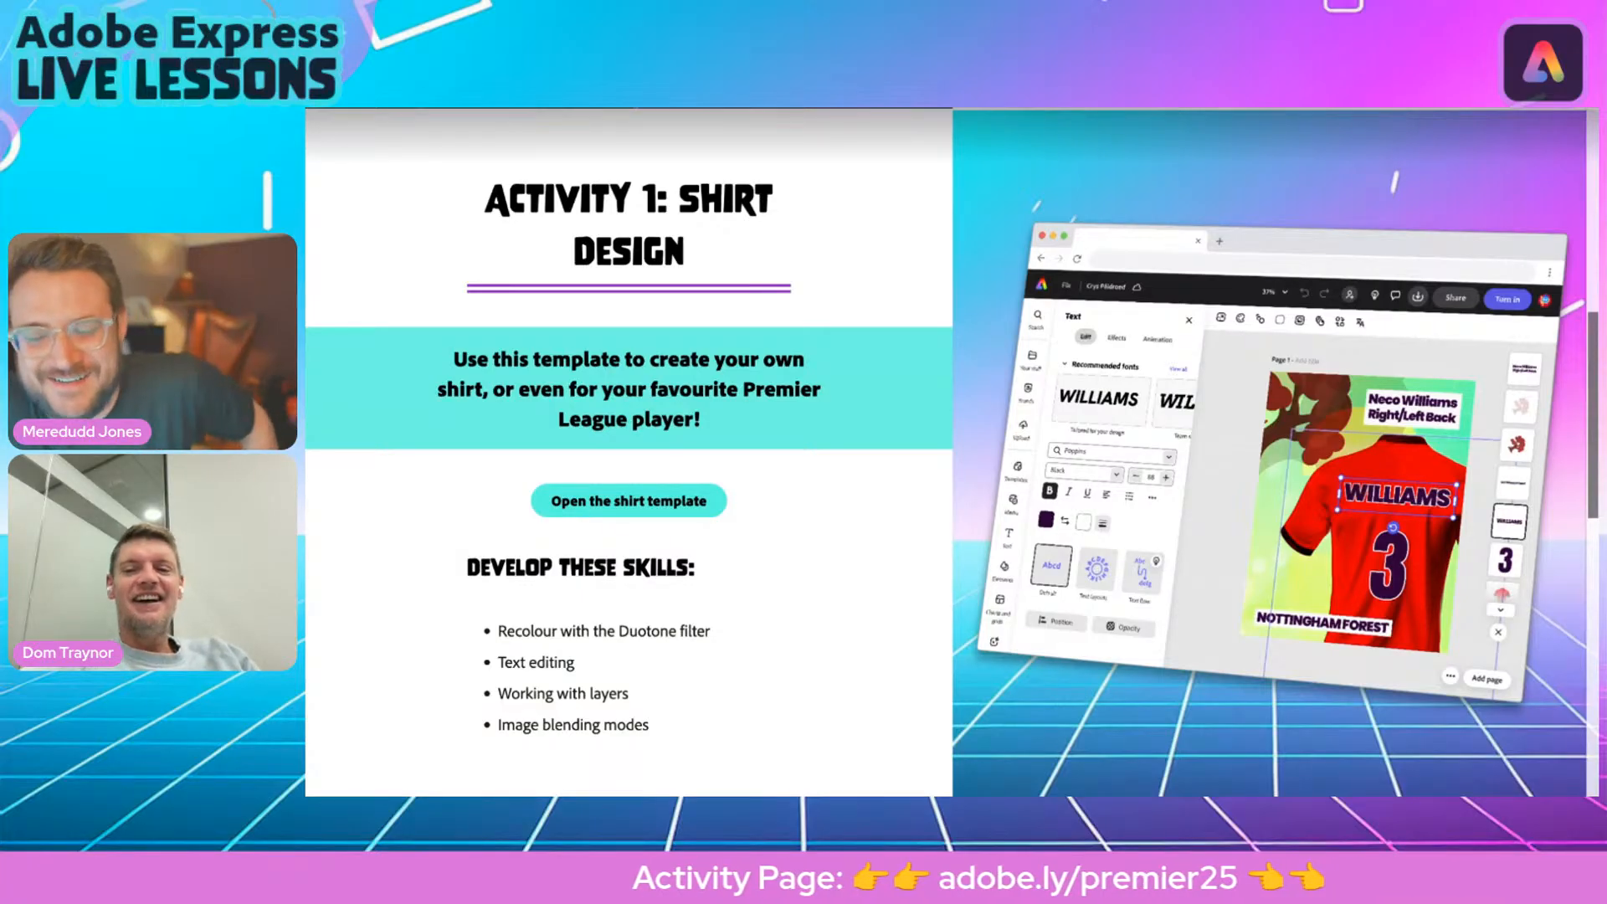
Look over the shirt design and video reel editing activities on the lesson's activity page.
{"action": "scroll", "coordinate": [952, 452], "scroll_direction": "down", "scroll_amount": 5}
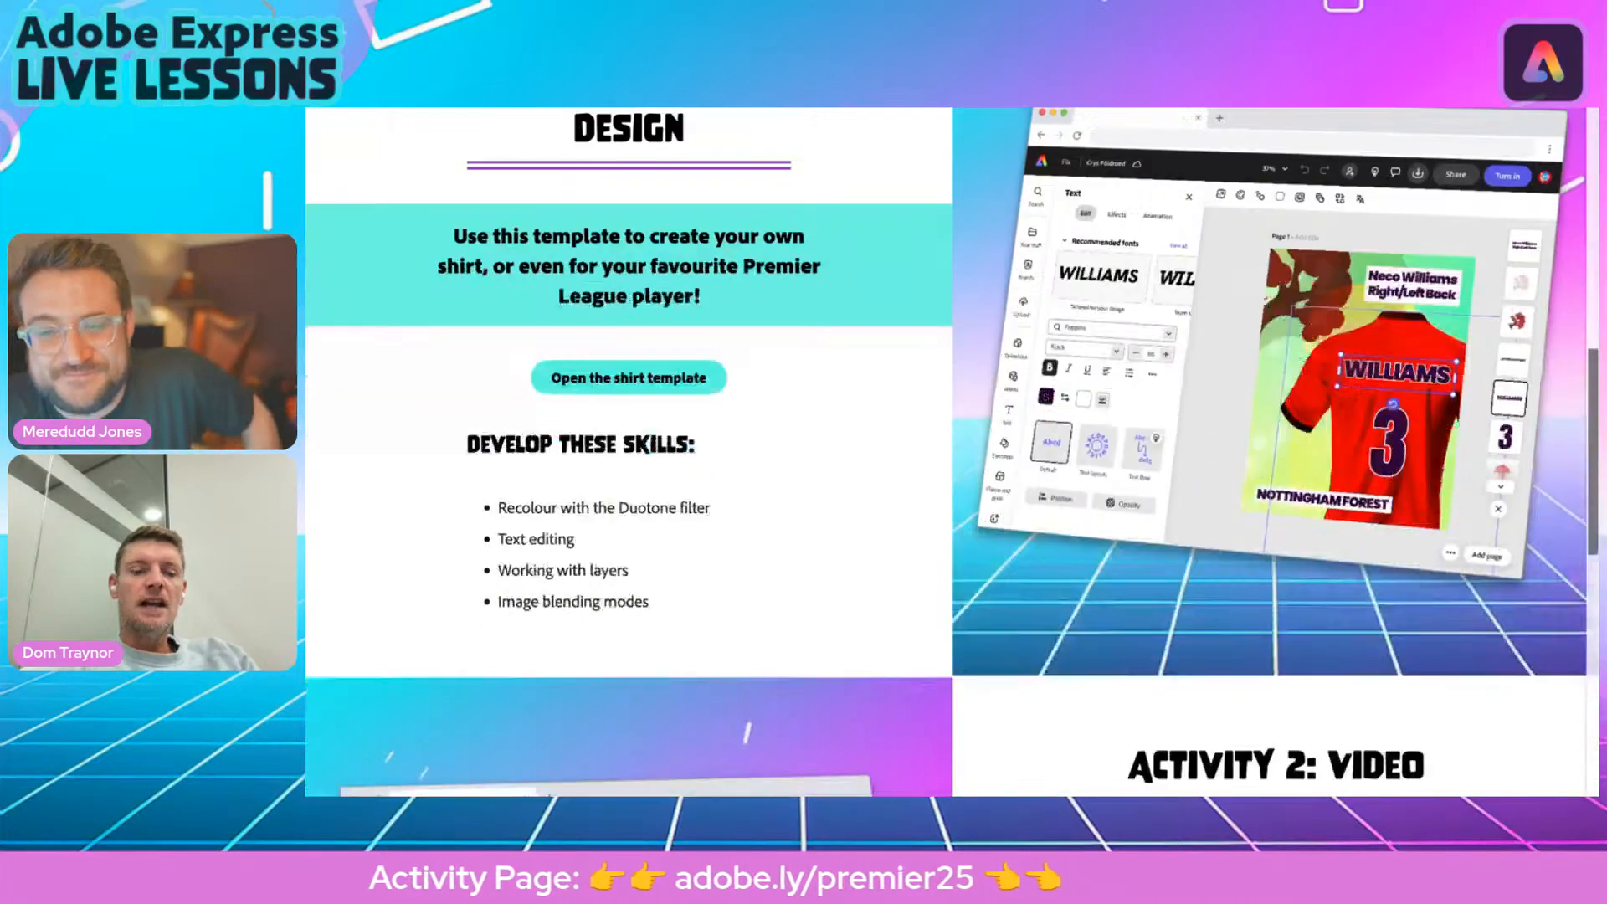
{"action": "scroll", "coordinate": [952, 451], "scroll_direction": "down", "scroll_amount": 3}
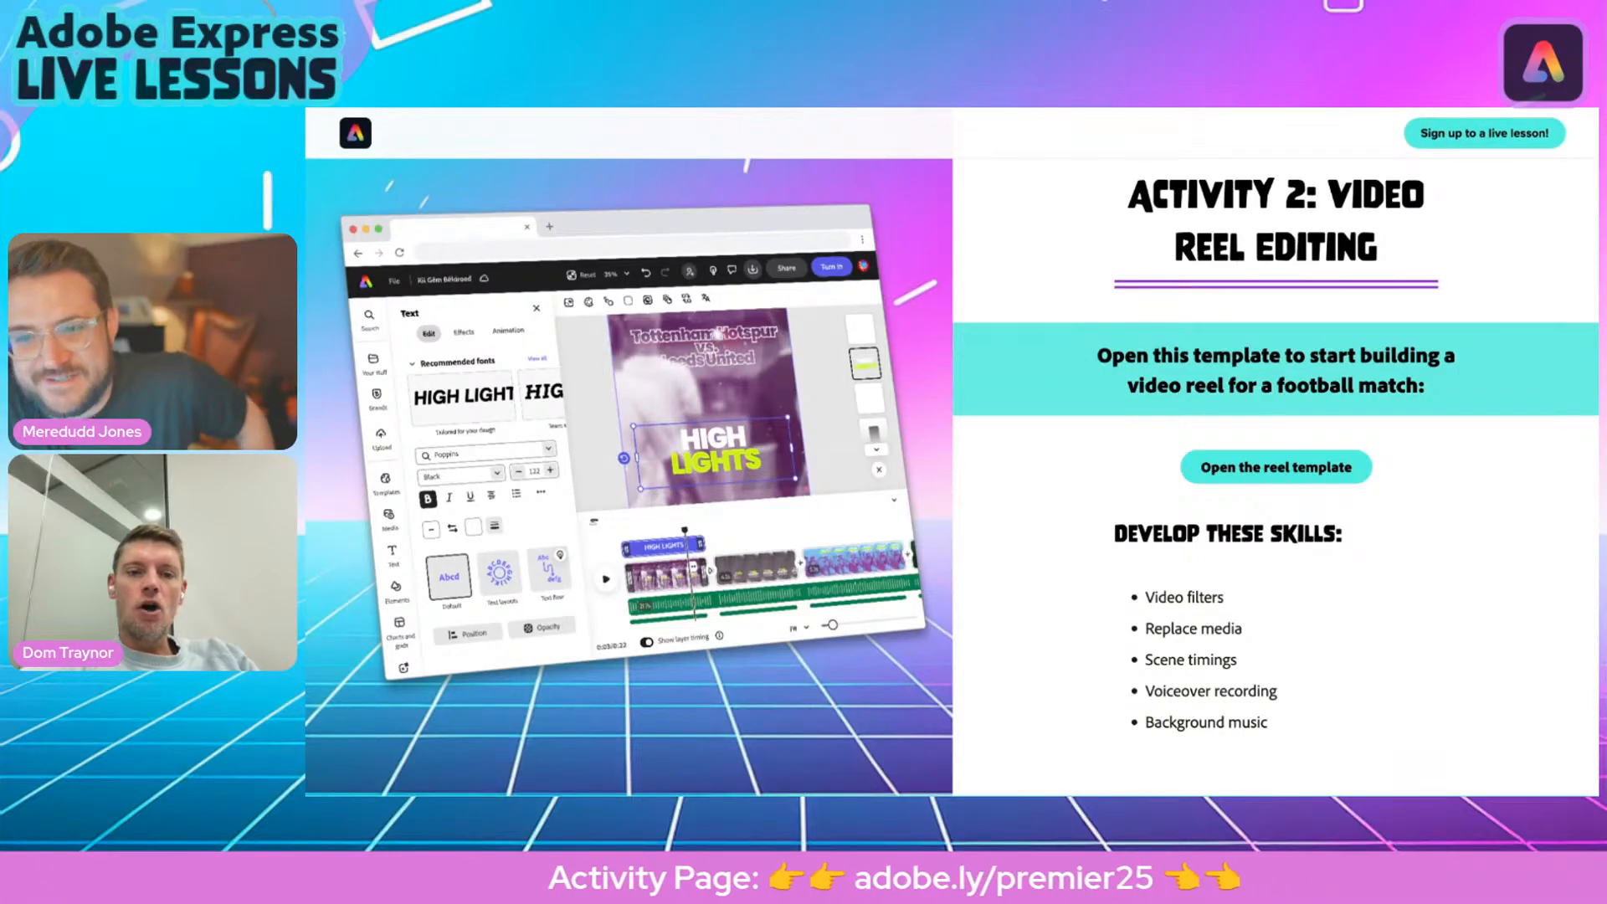
{"action": "scroll", "coordinate": [703, 370], "scroll_direction": "up", "scroll_amount": 10}
{"action": "scroll", "coordinate": [703, 370], "scroll_direction": "up", "scroll_amount": 1}
{"action": "scroll", "coordinate": [703, 370], "scroll_direction": "down", "scroll_amount": 1}
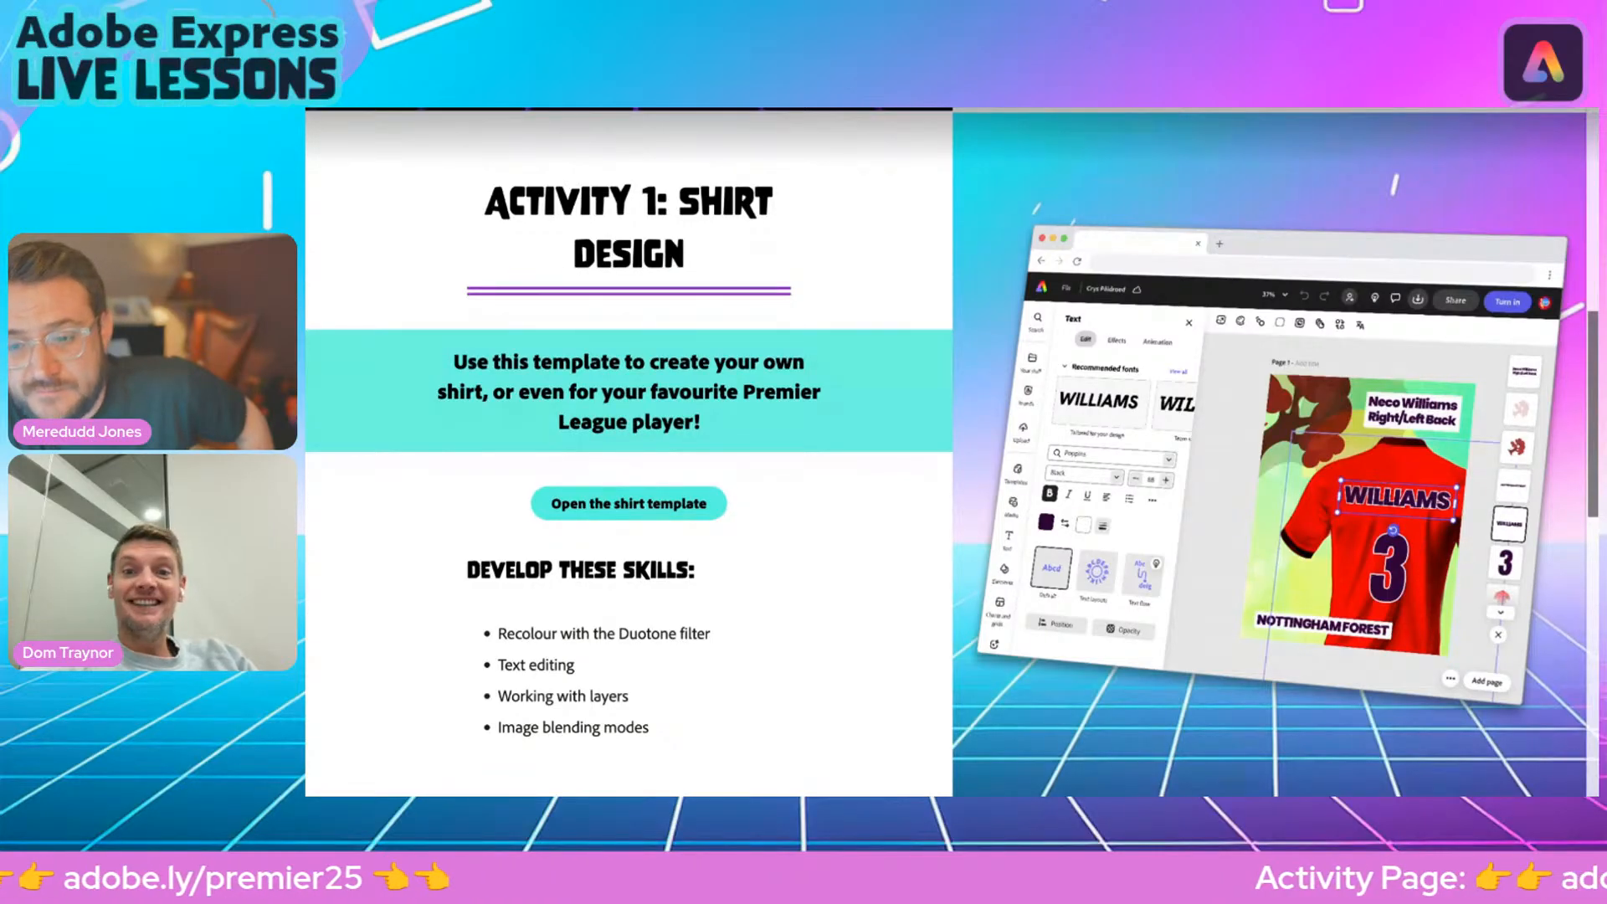
{"action": "mouse_move", "coordinate": [623, 111]}
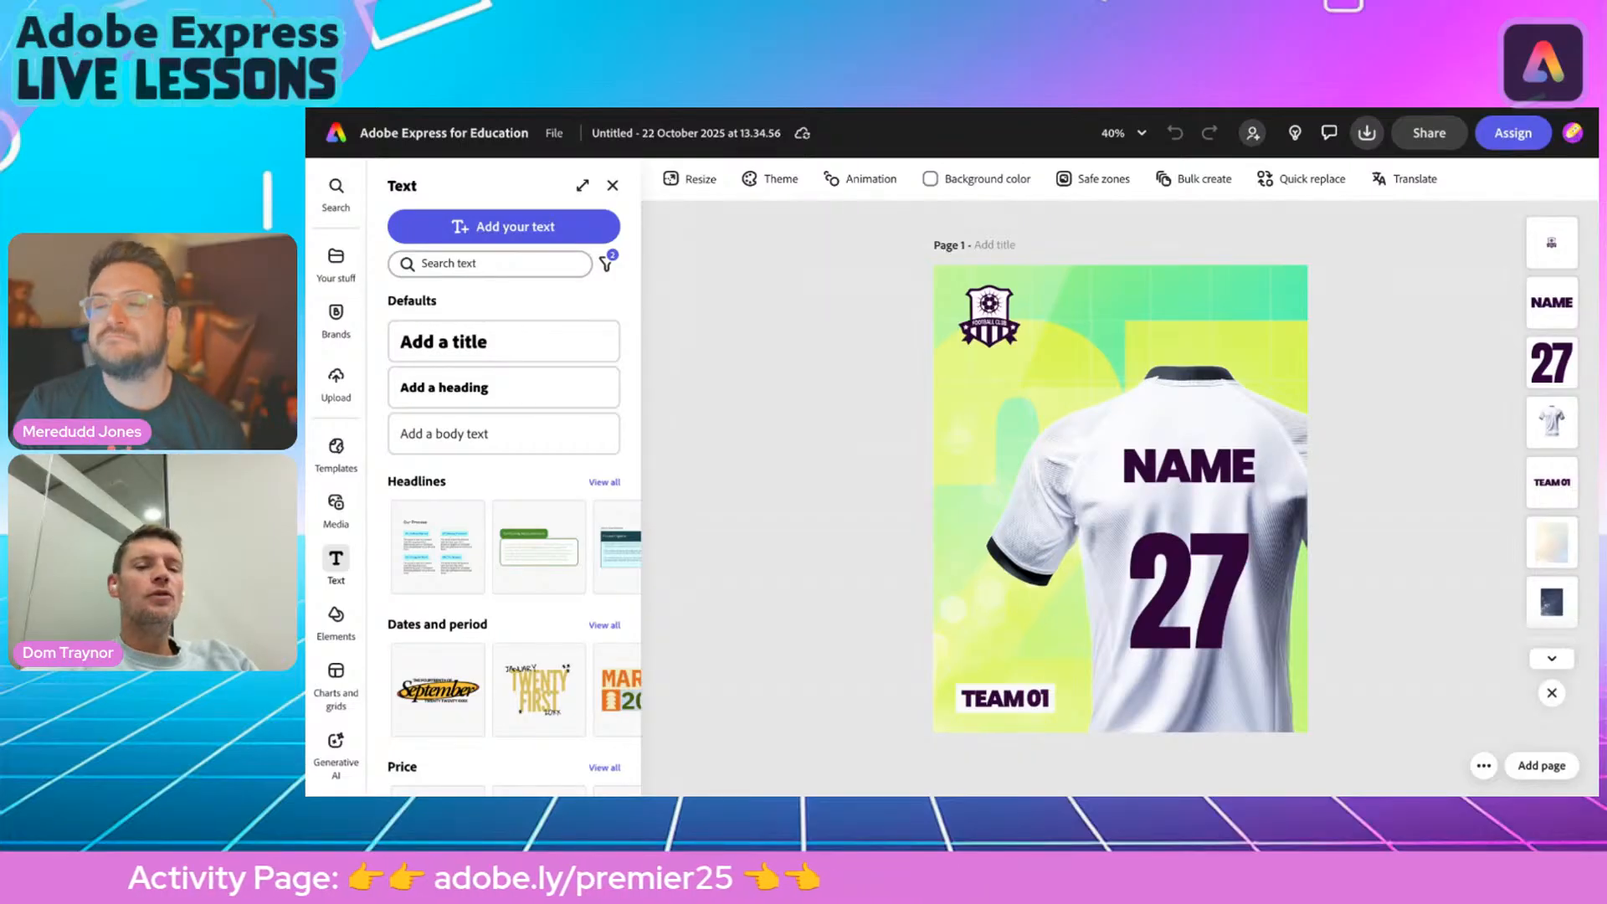
Rename the shirt design document as "Premier League Bobby".
{"action": "left_click", "coordinate": [656, 133]}
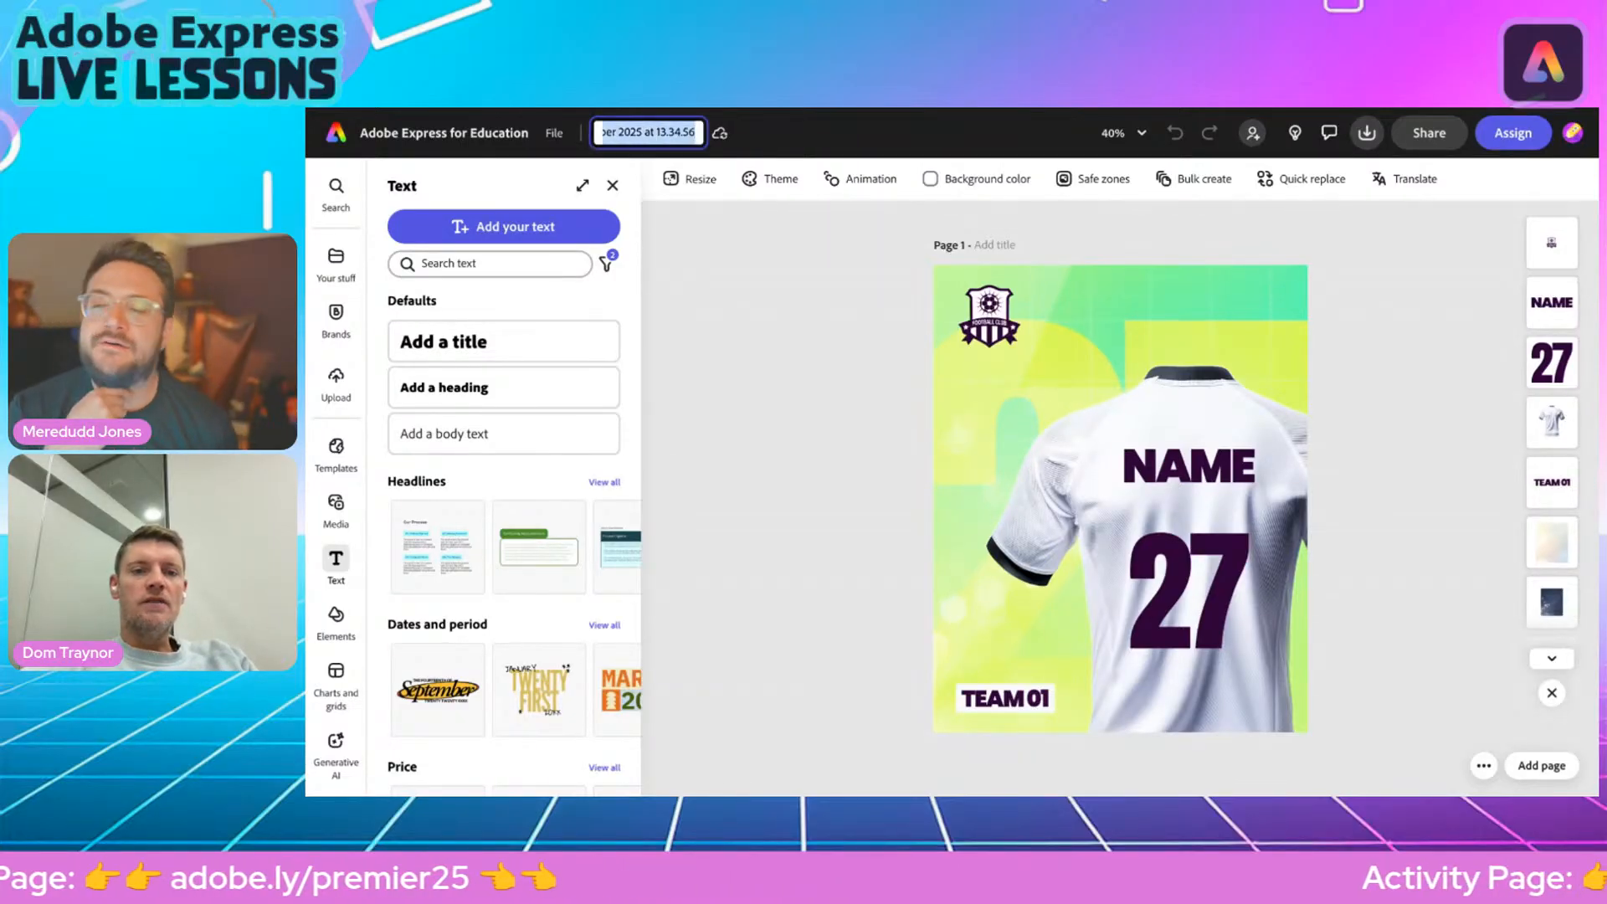
{"action": "type", "text": "Premier"}
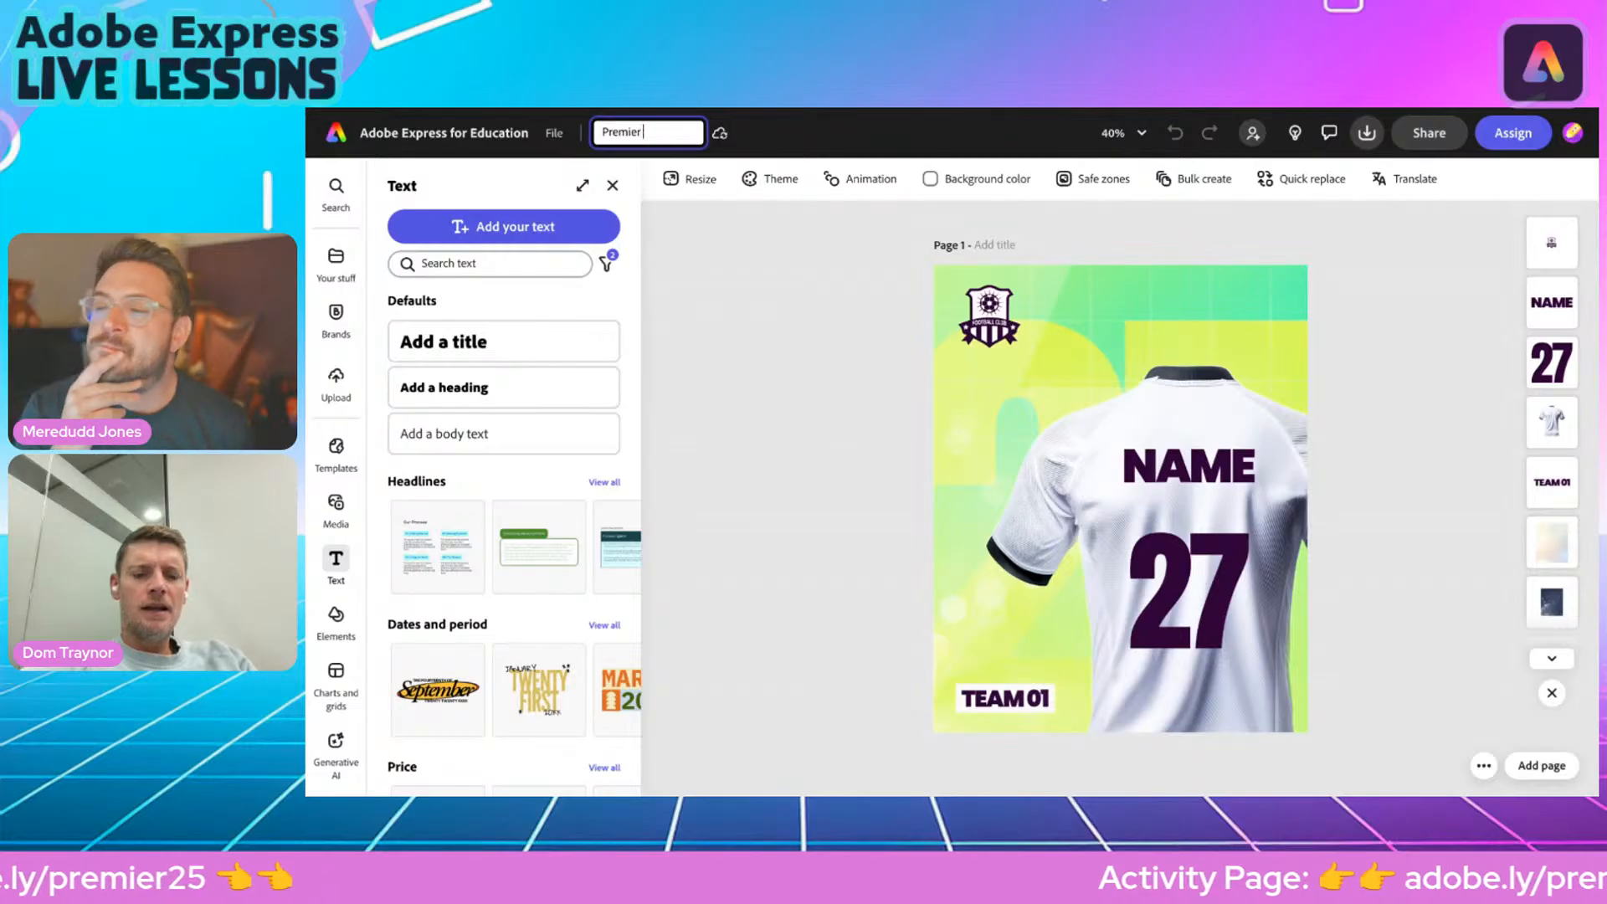
{"action": "type", "text": " League Bobby"}
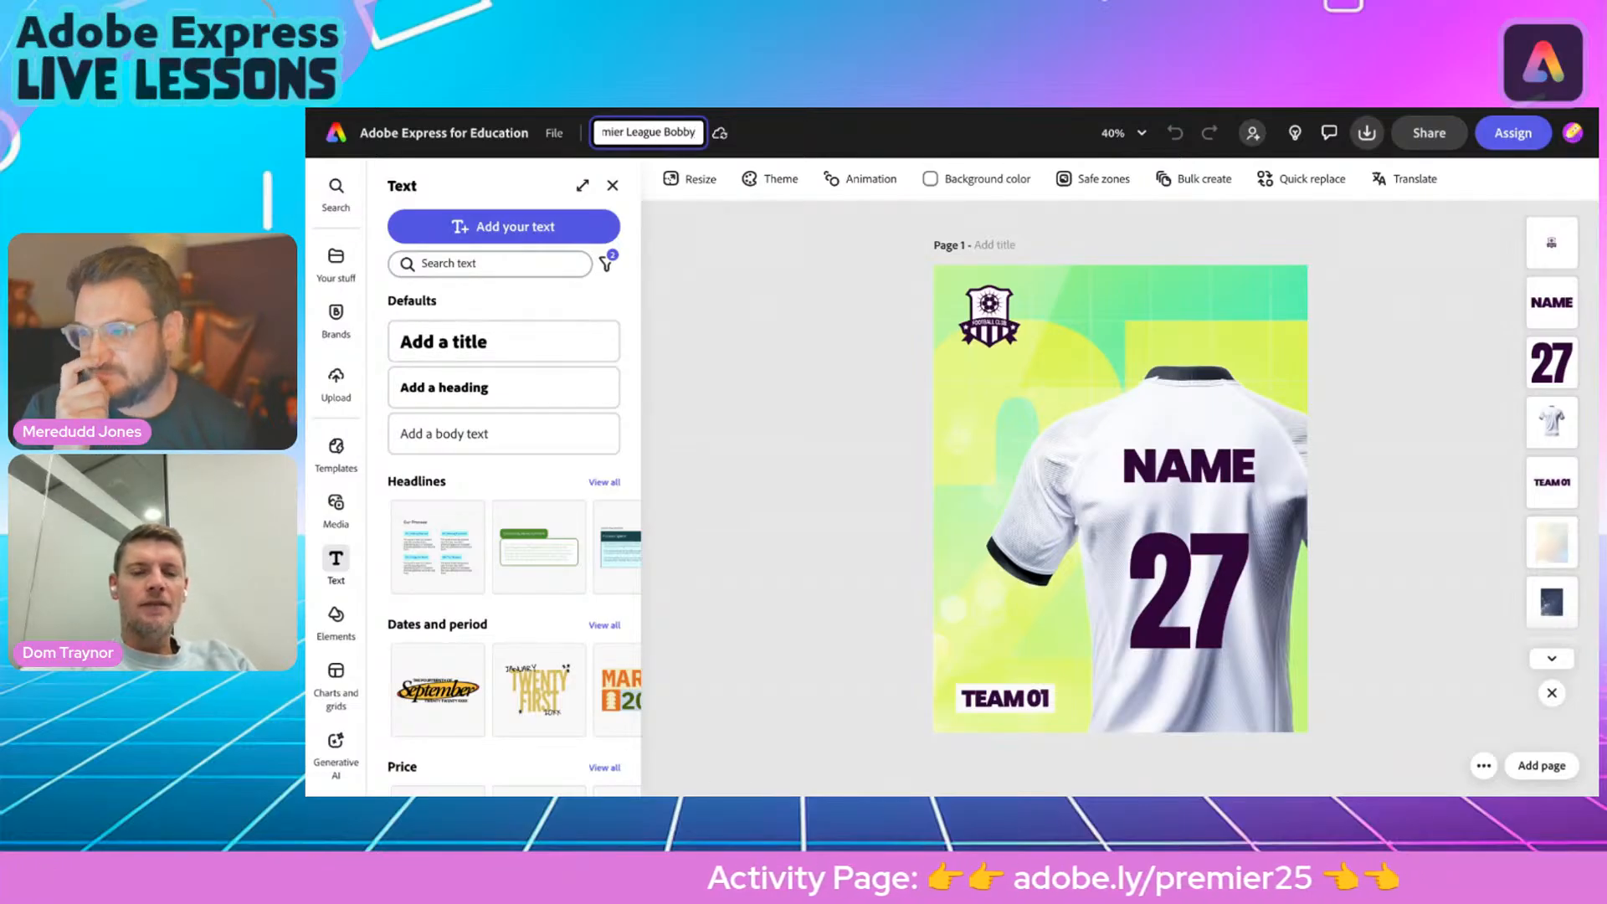
{"action": "key", "text": "Escape"}
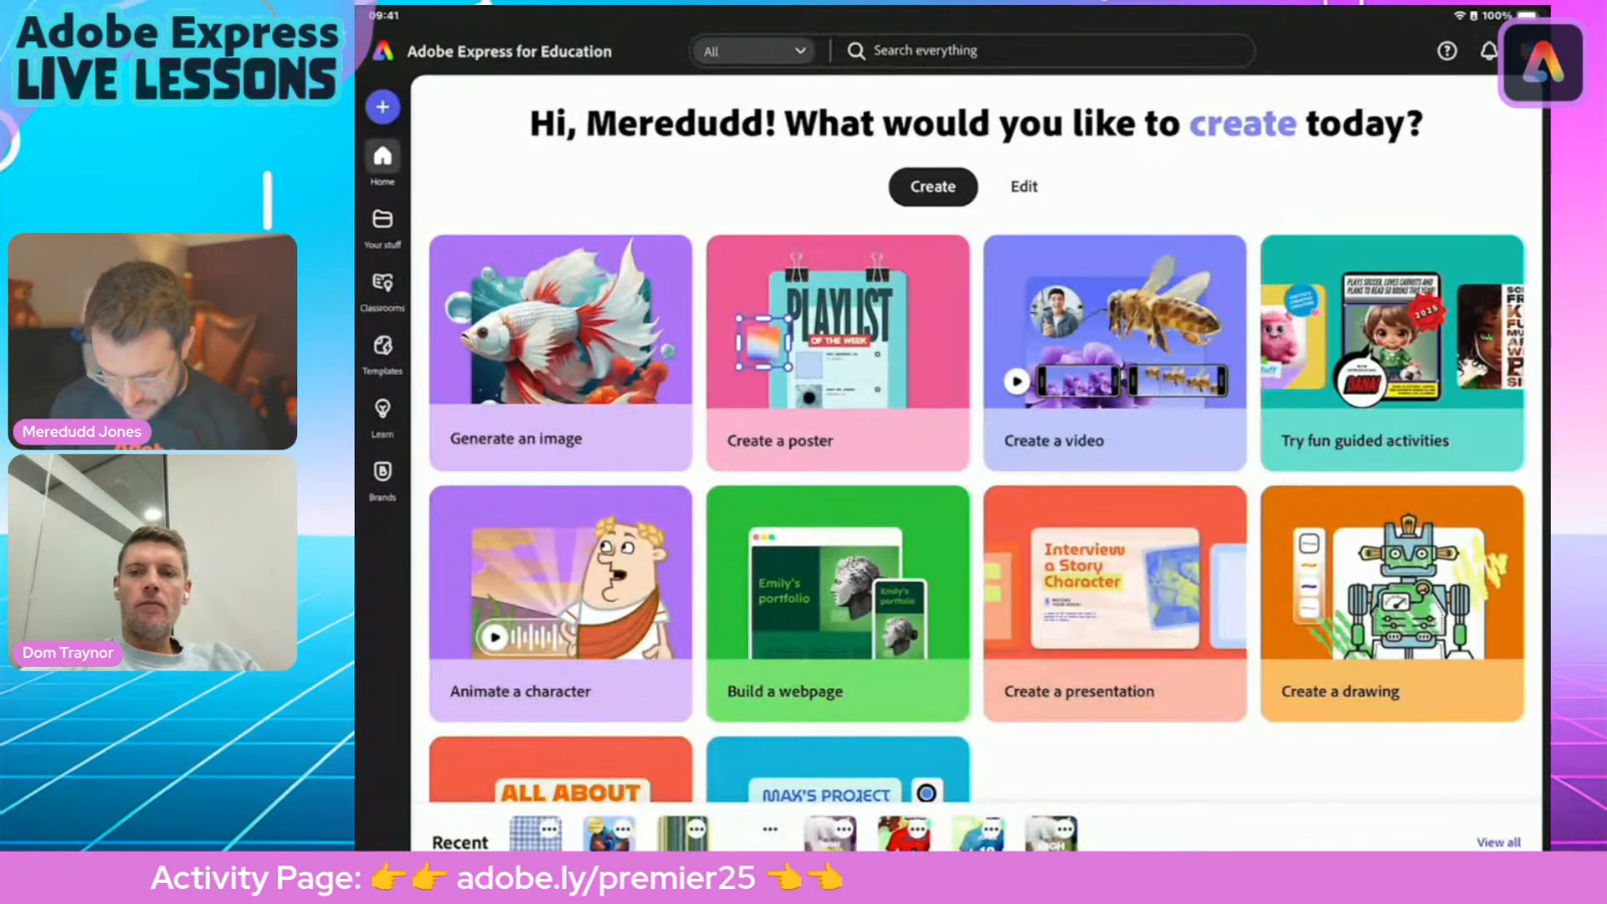
Switch to Safari on the iPad and close the loading Google Docs tab, returning to the remaining lesson page.
{"action": "left_click_drag", "start_coordinate": [952, 846], "coordinate": [1152, 661]}
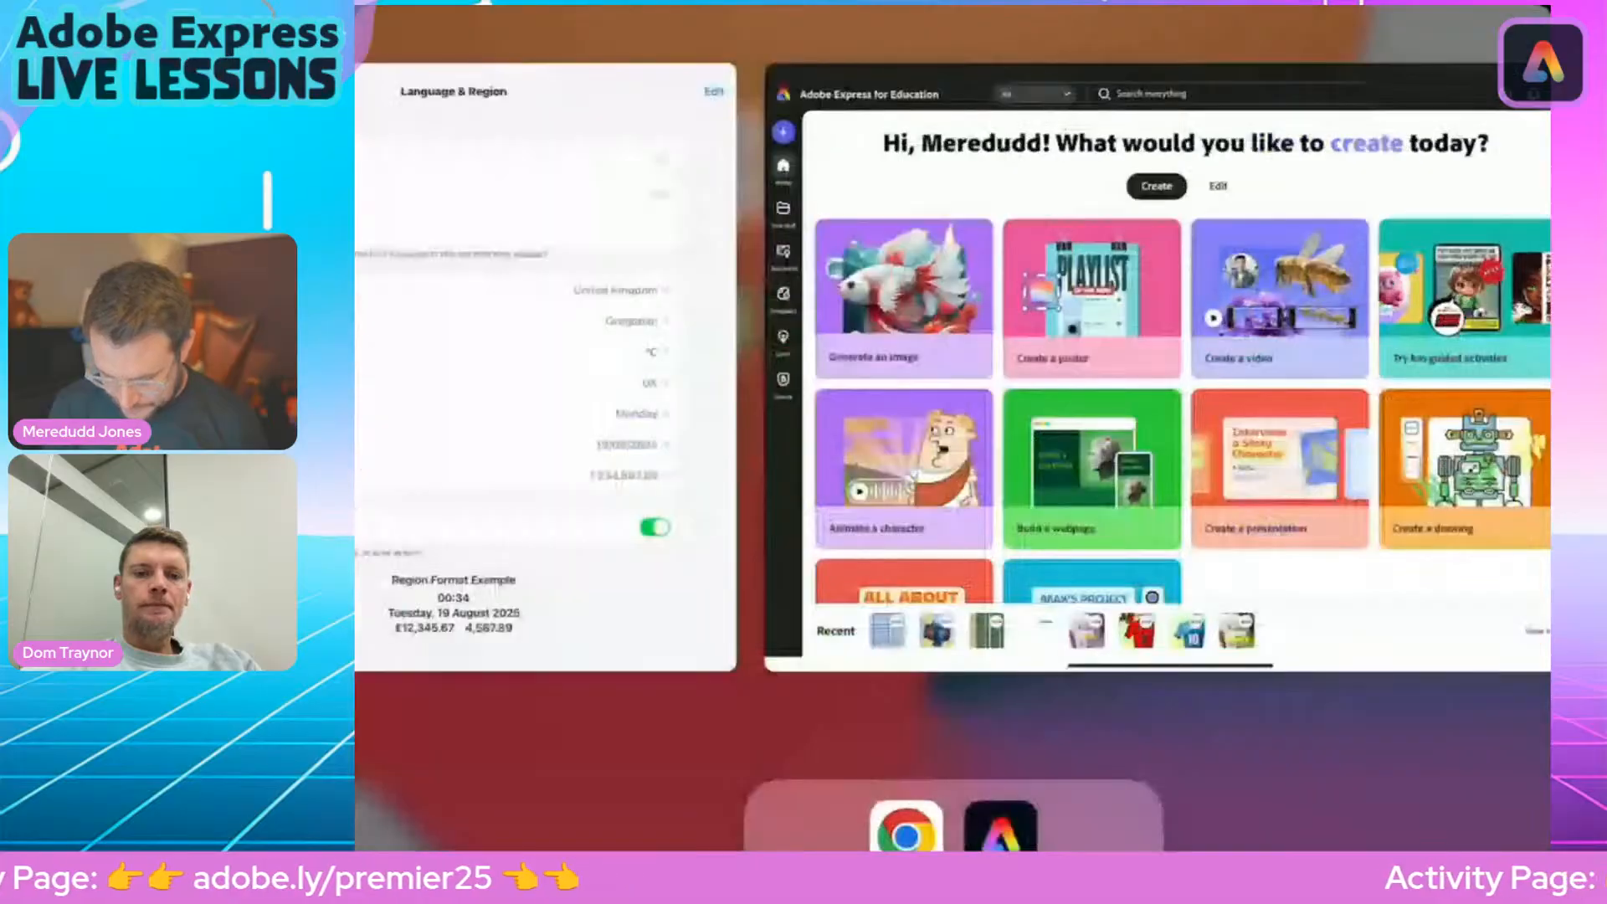
{"action": "left_click", "coordinate": [911, 236]}
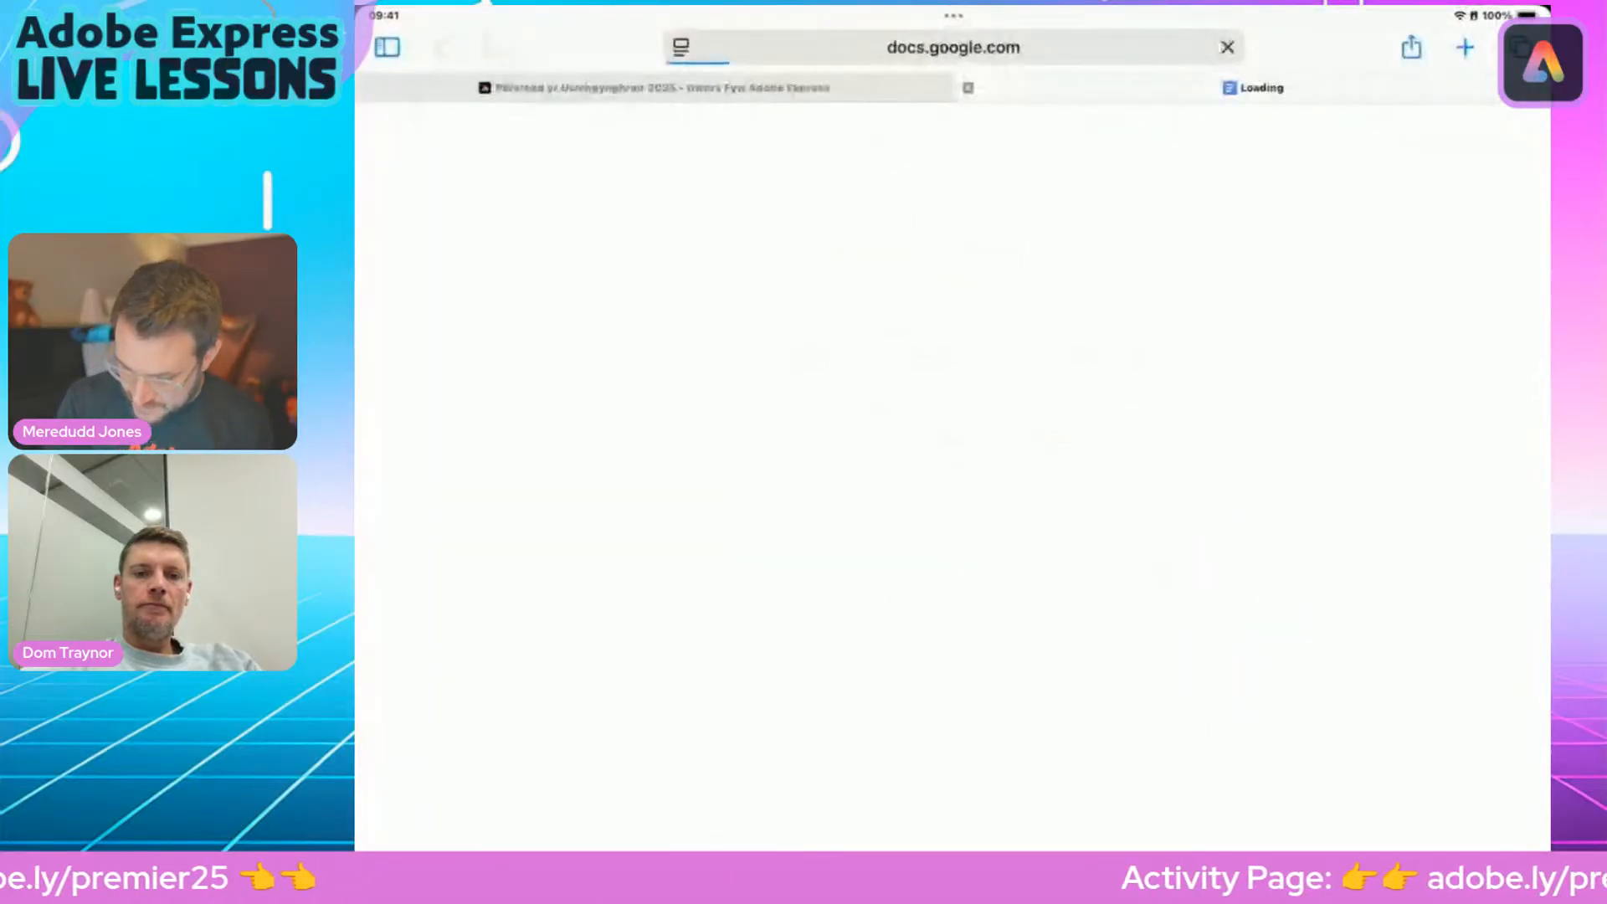
{"action": "left_click", "coordinate": [968, 87]}
{"action": "left_click", "coordinate": [1521, 47]}
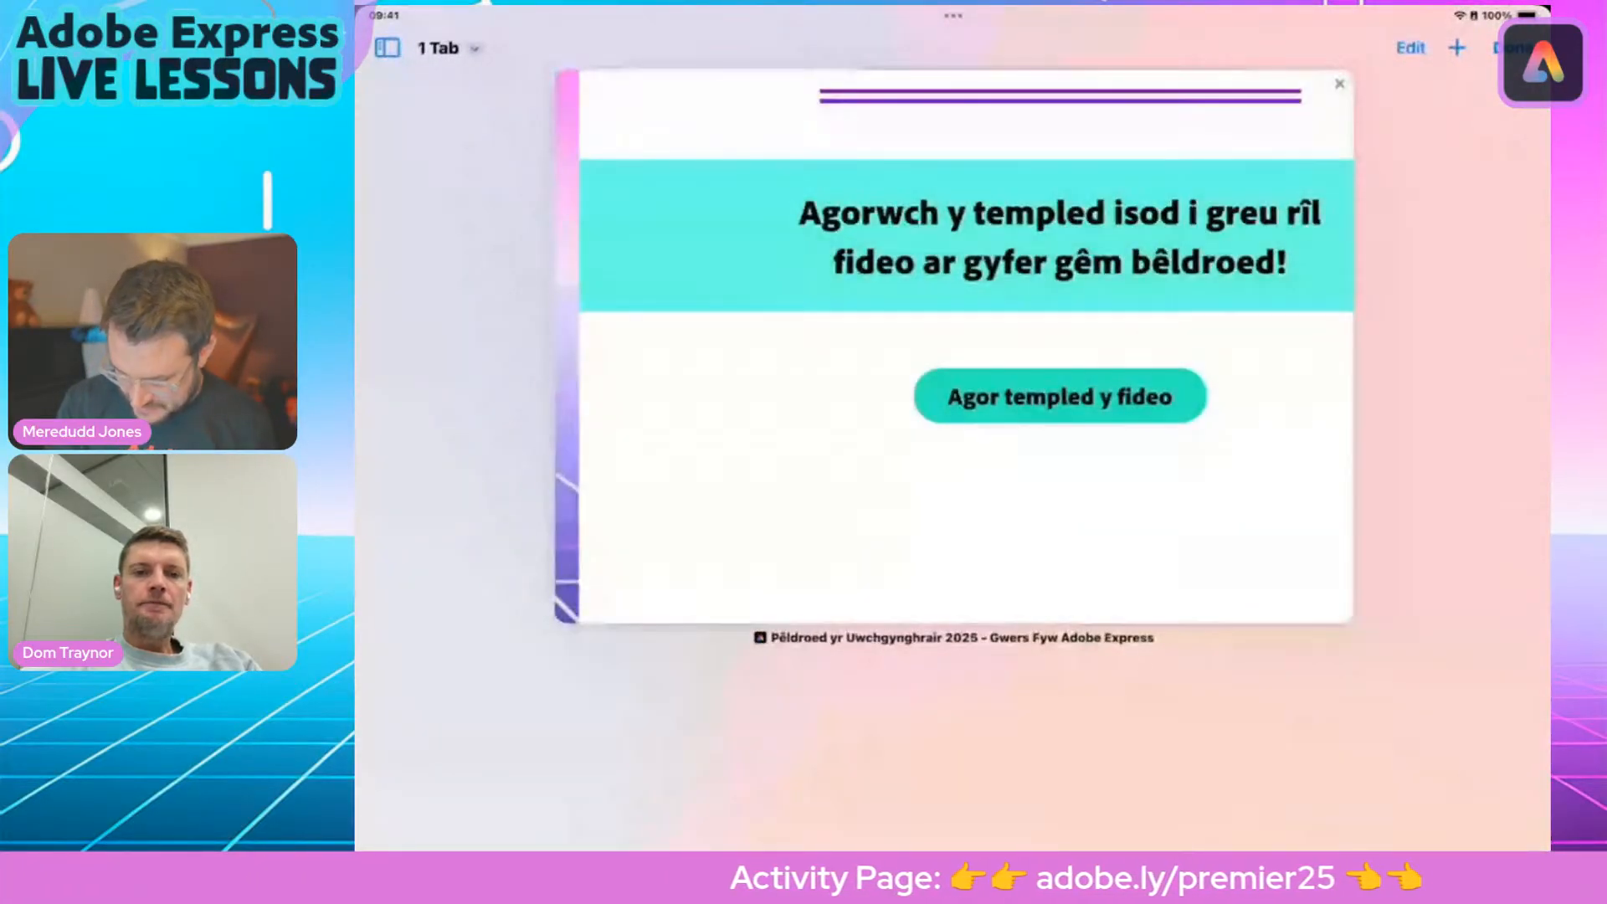
{"action": "left_click", "coordinate": [952, 352]}
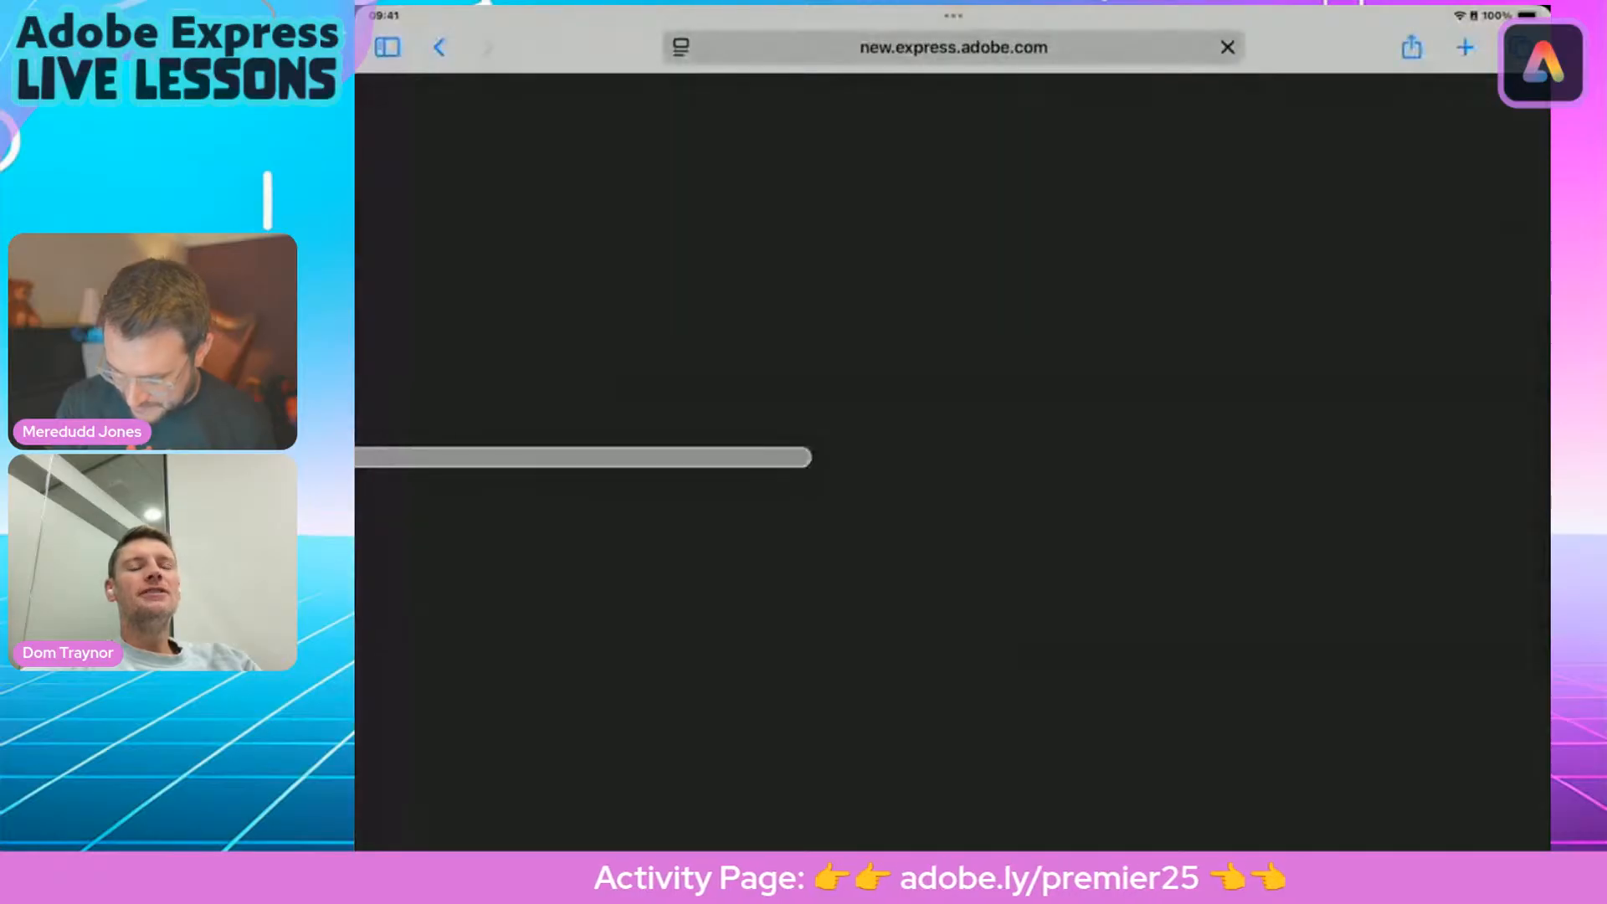
Load the activity page at adobe.ly/premier25.
{"action": "left_click", "coordinate": [953, 48]}
{"action": "type", "text": "adobe.ly"}
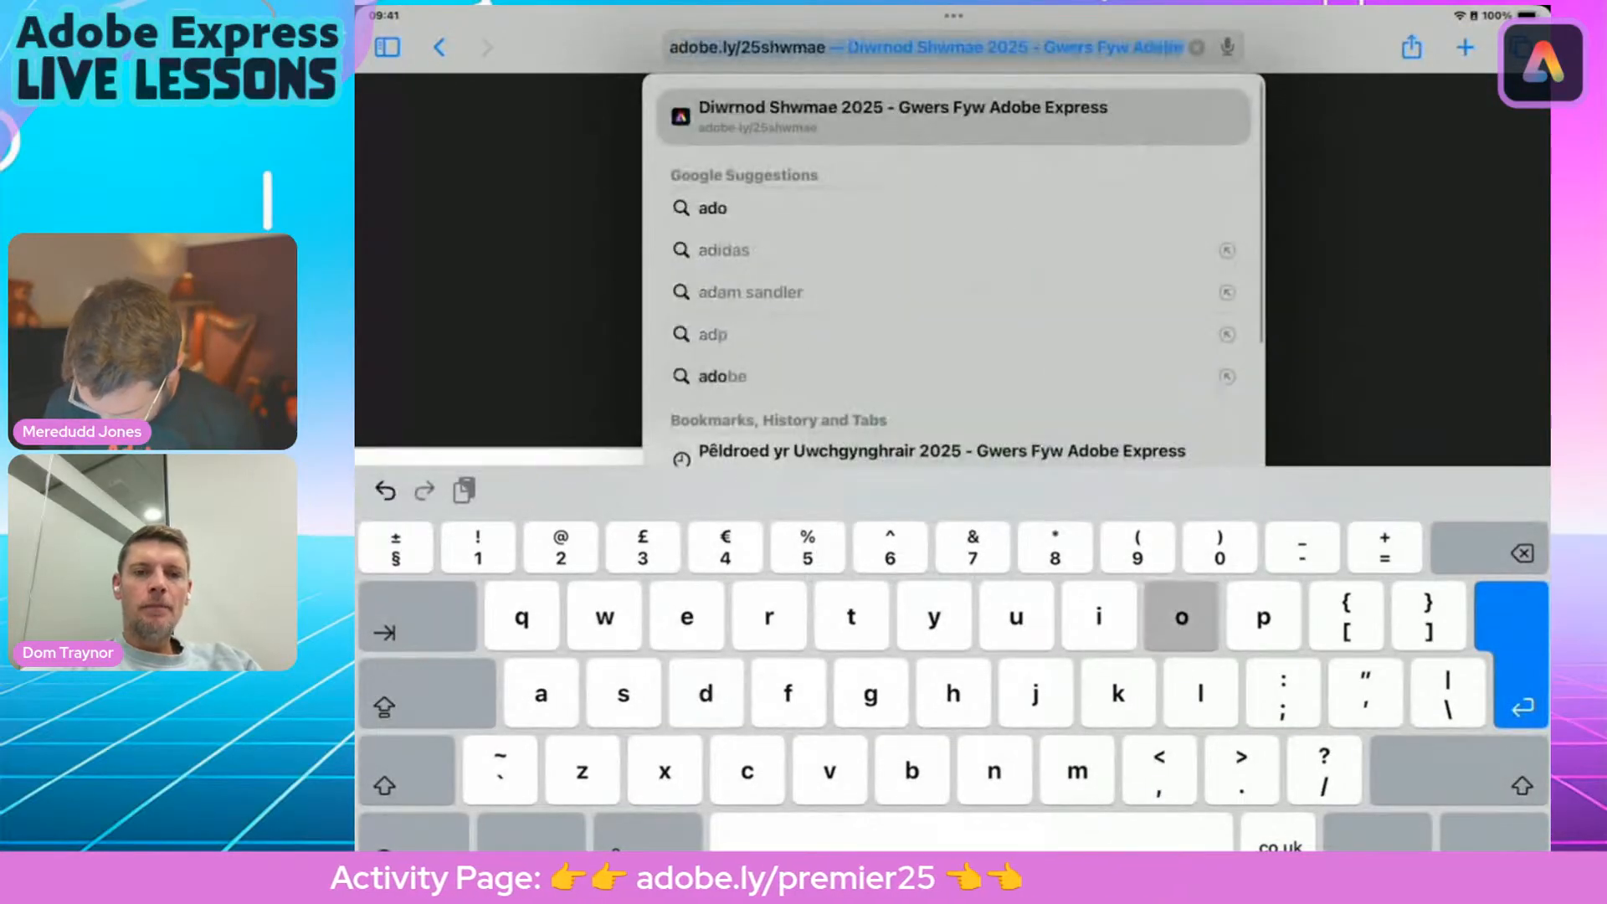
{"action": "type", "text": "/pr"}
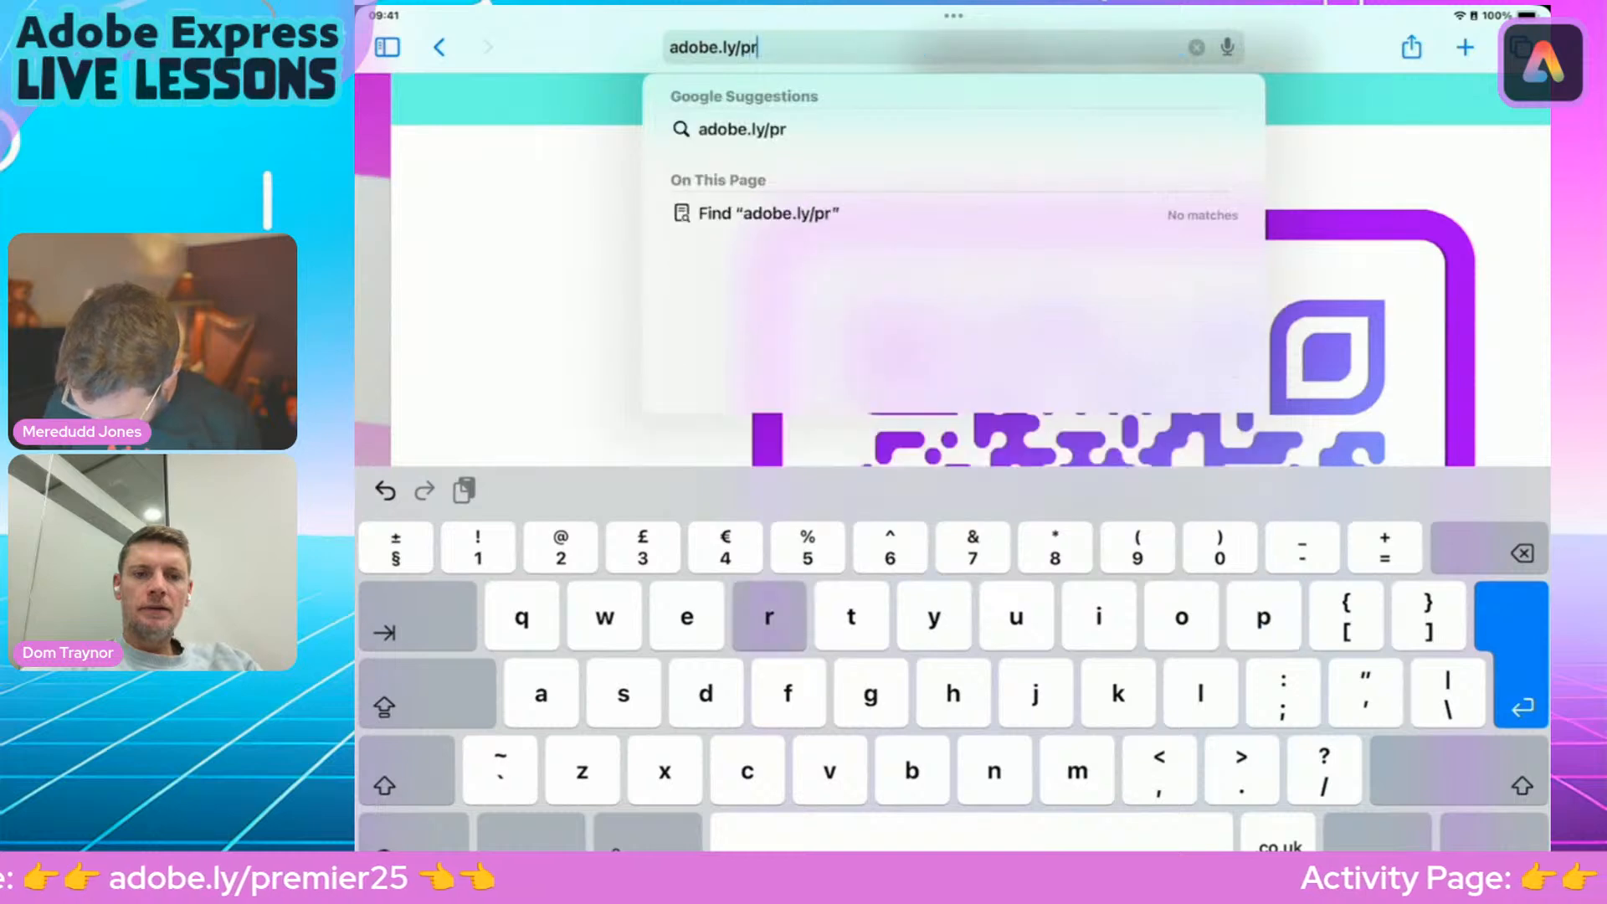
{"action": "type", "text": "emier25"}
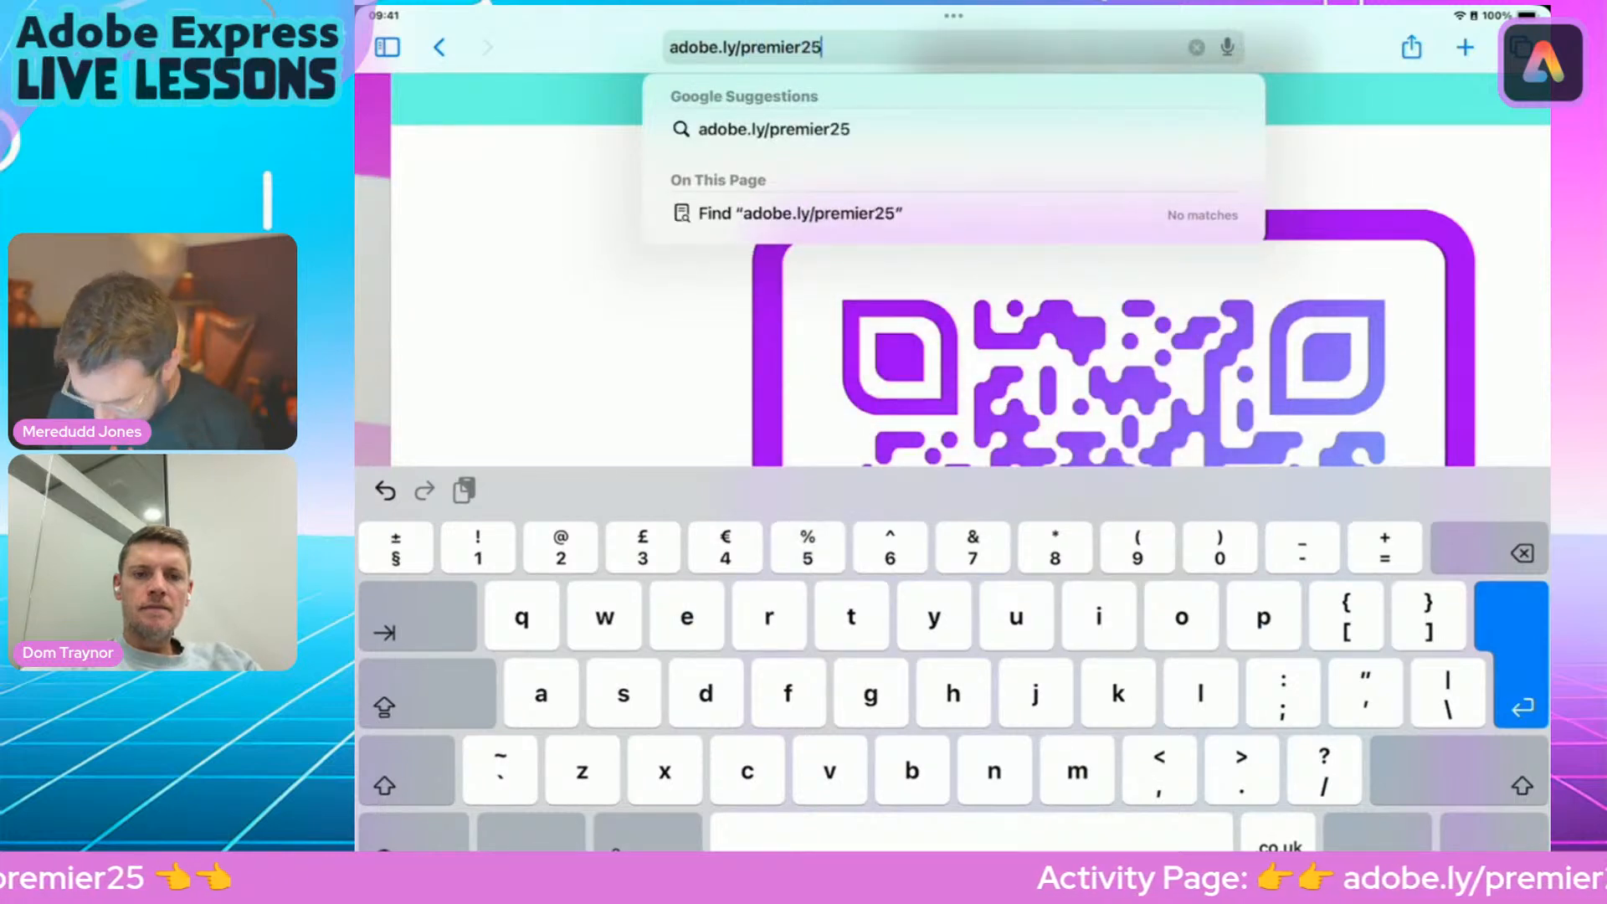
{"action": "key", "text": "Return"}
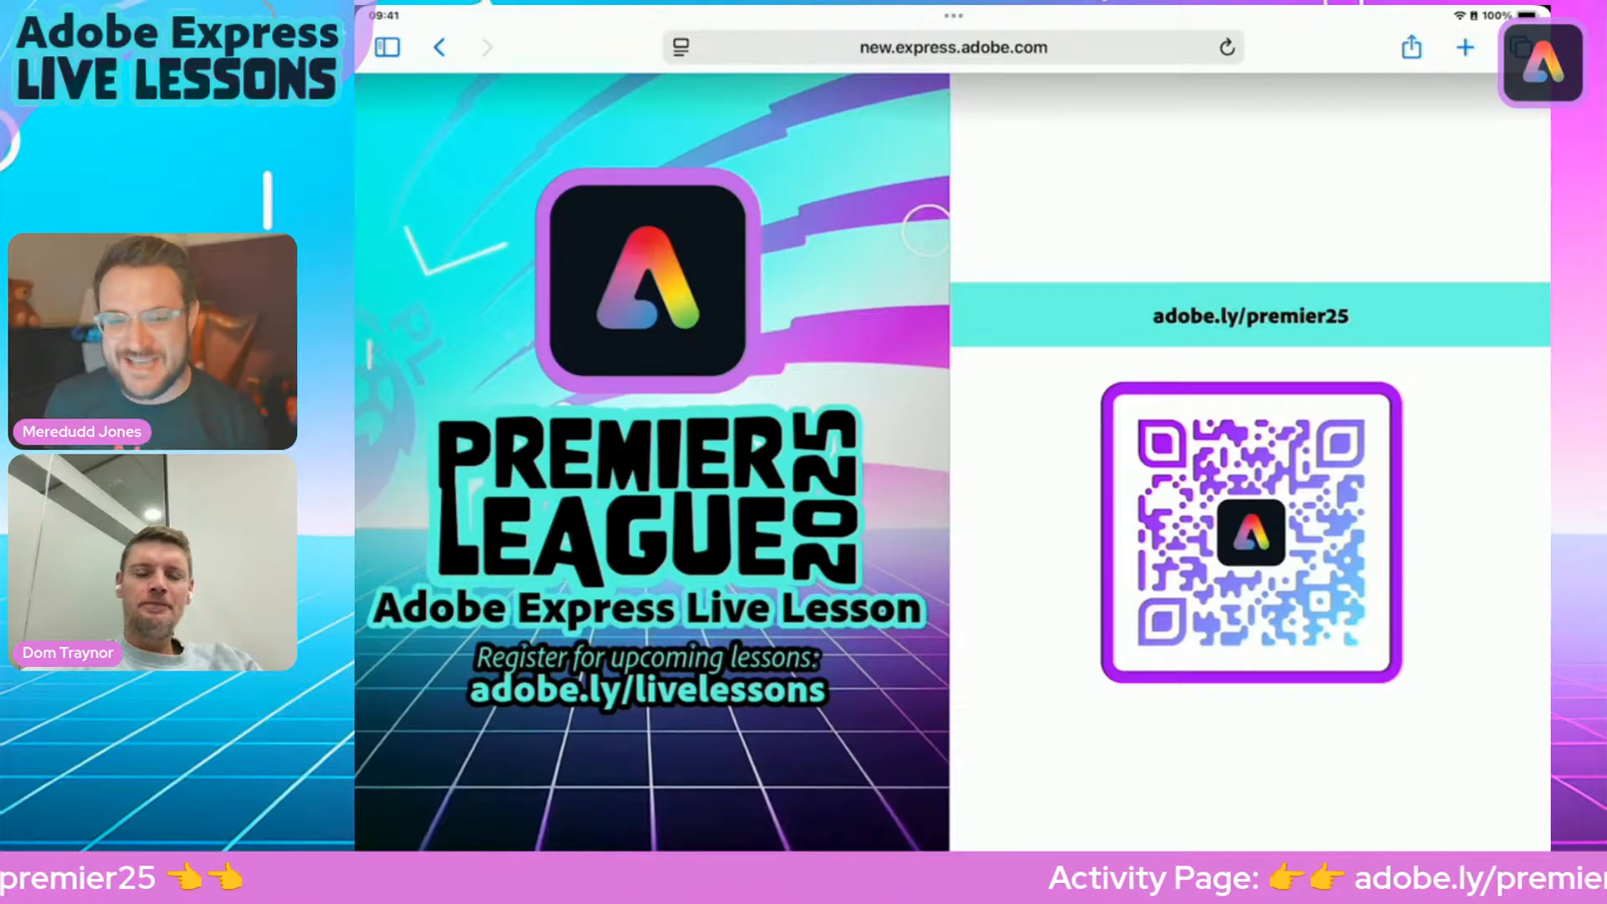
Find Activity 1: Shirt Design on the activity page and open its shirt template link.
{"action": "scroll", "coordinate": [953, 460], "scroll_direction": "down", "scroll_amount": 10}
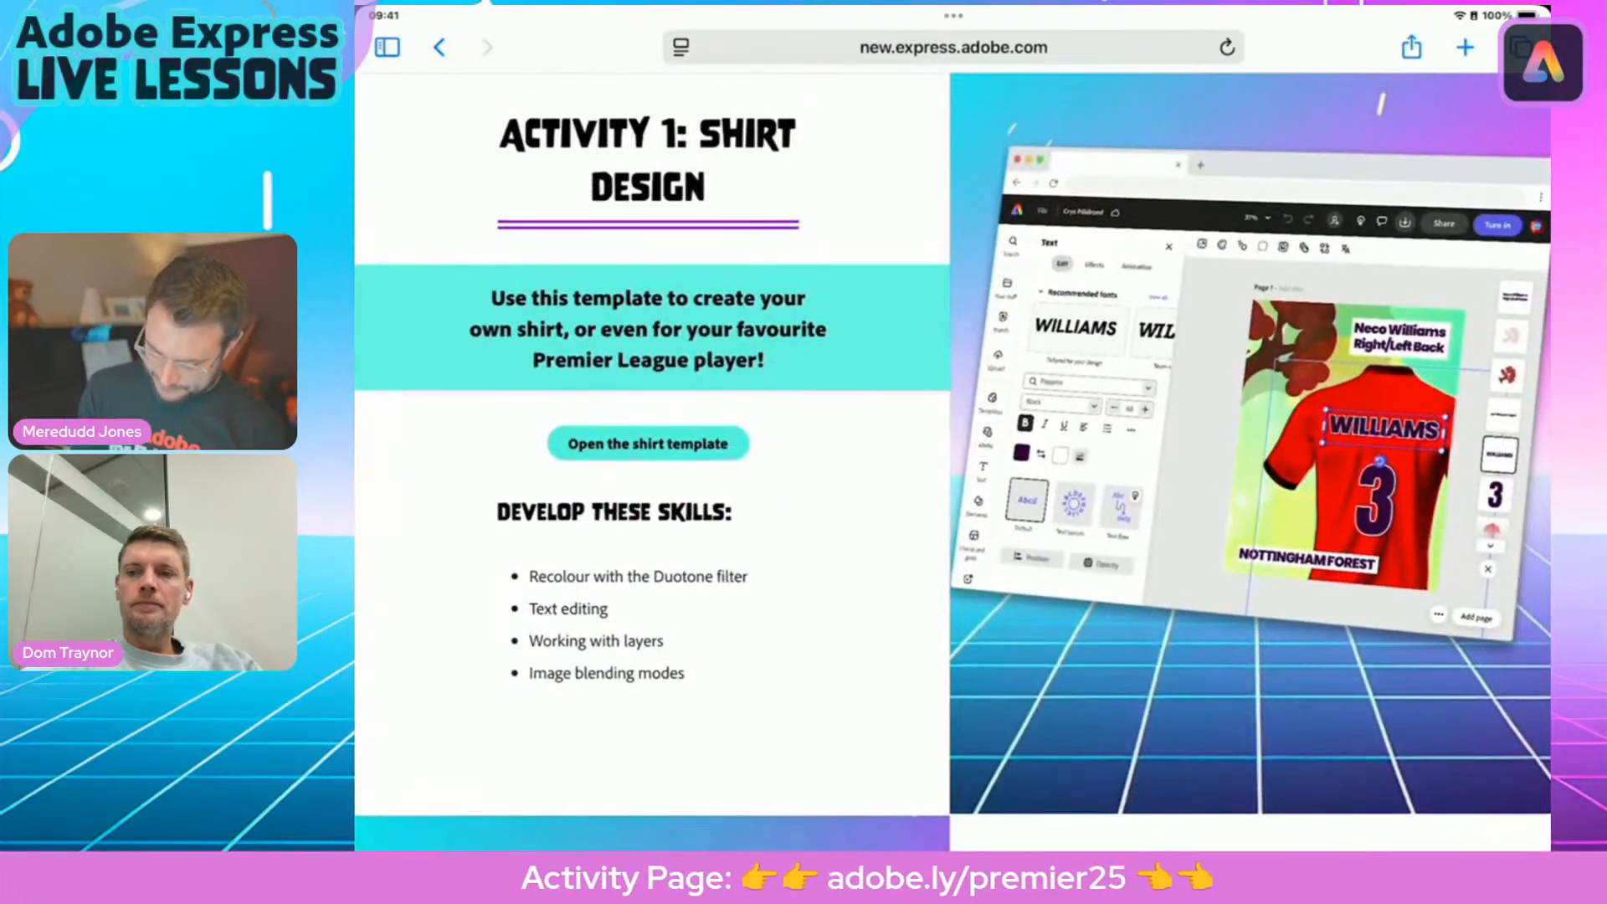
{"action": "scroll", "coordinate": [536, 440], "scroll_direction": "up", "scroll_amount": 5}
{"action": "scroll", "coordinate": [952, 460], "scroll_direction": "up", "scroll_amount": 3}
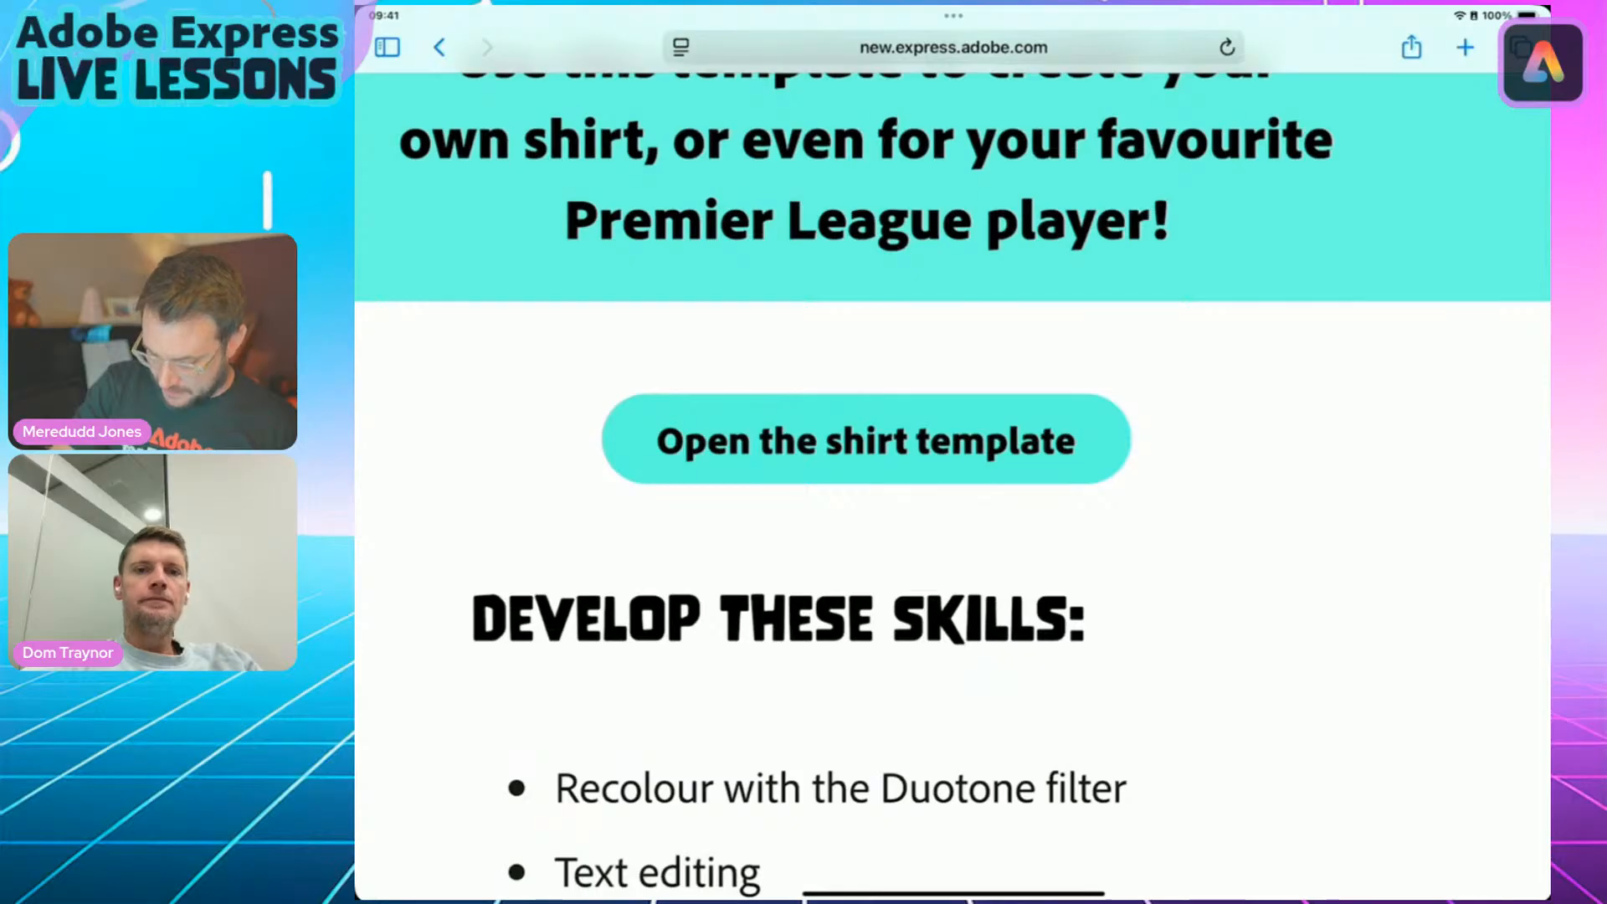
{"action": "right_click", "coordinate": [866, 440]}
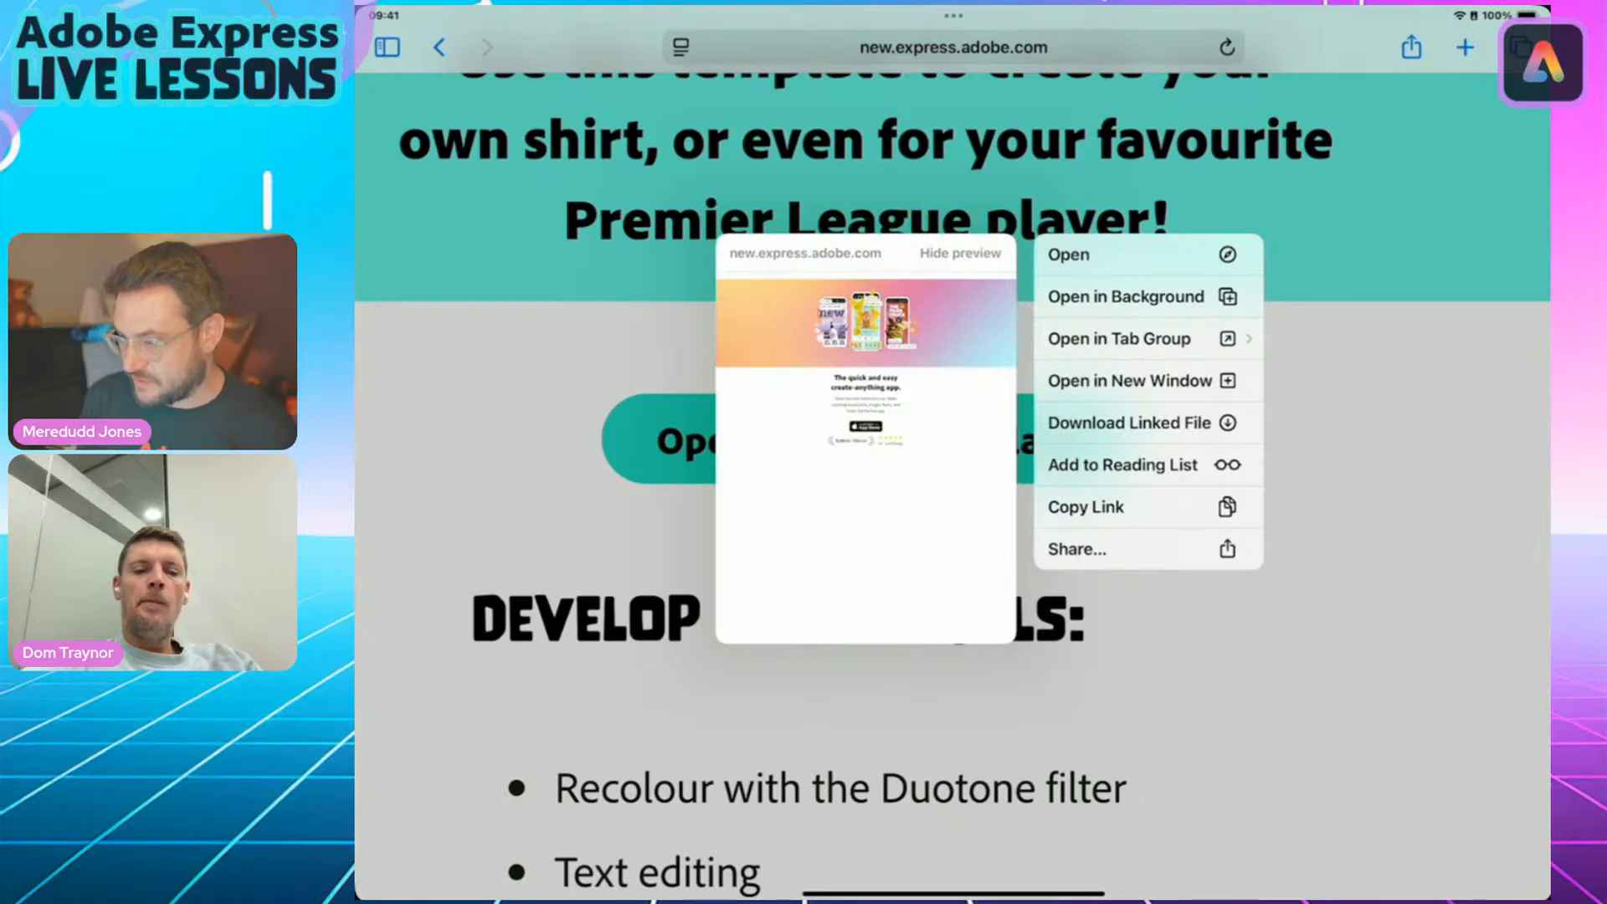
{"action": "left_click", "coordinate": [1141, 255]}
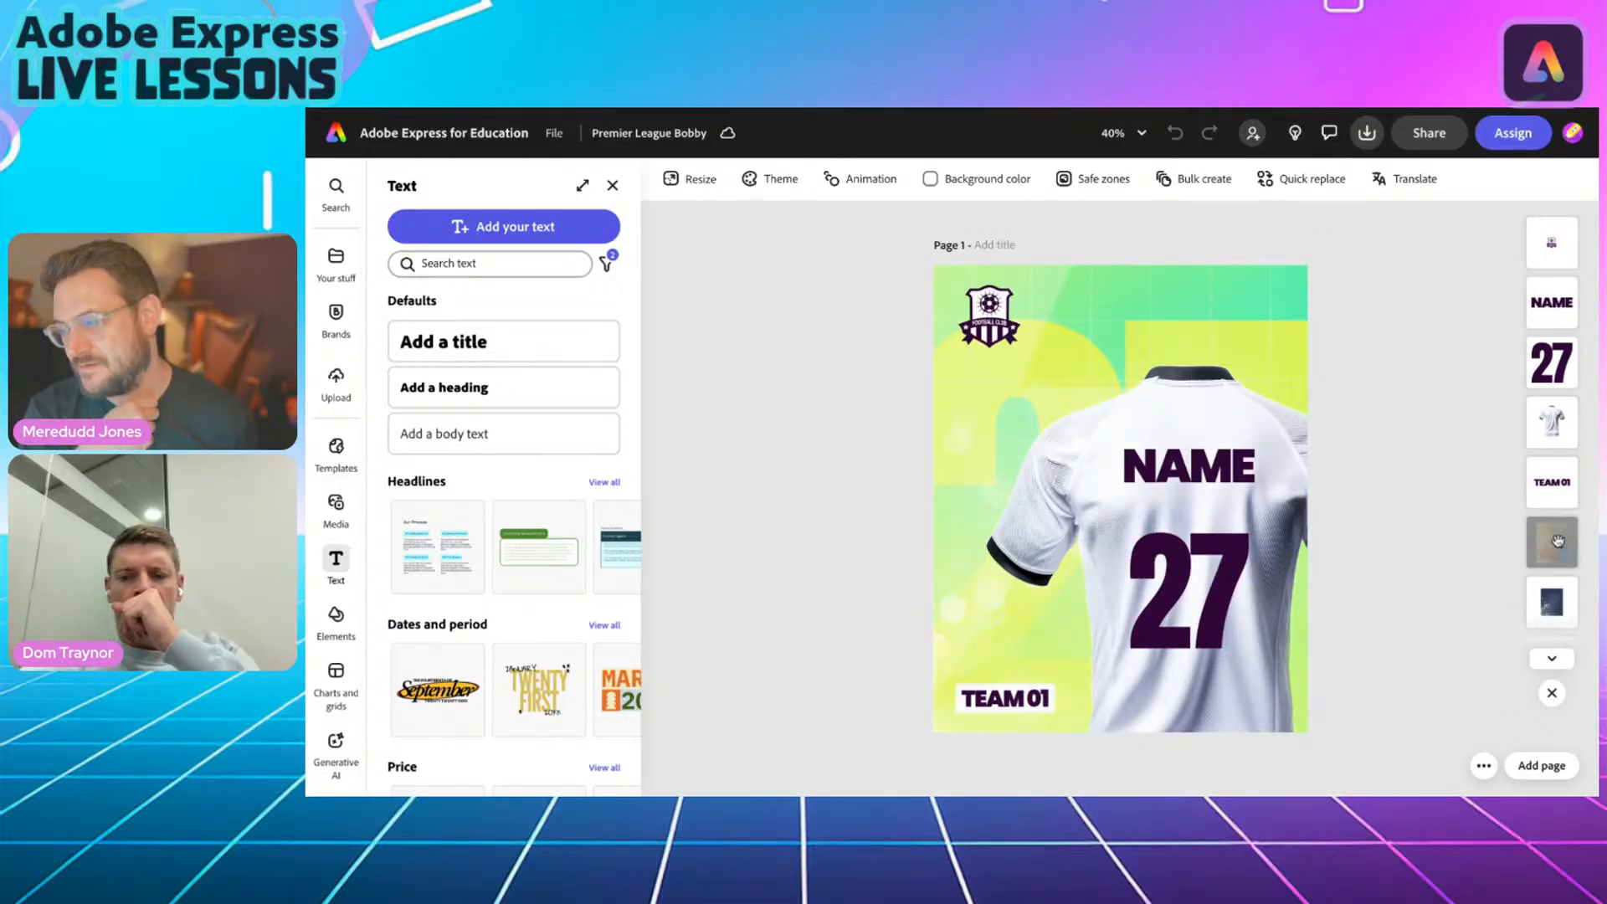
Select the green background image at the very back of the shirt design's layers and inspect the artwork up close.
{"action": "scroll", "coordinate": [1555, 552], "scroll_direction": "down", "scroll_amount": 3}
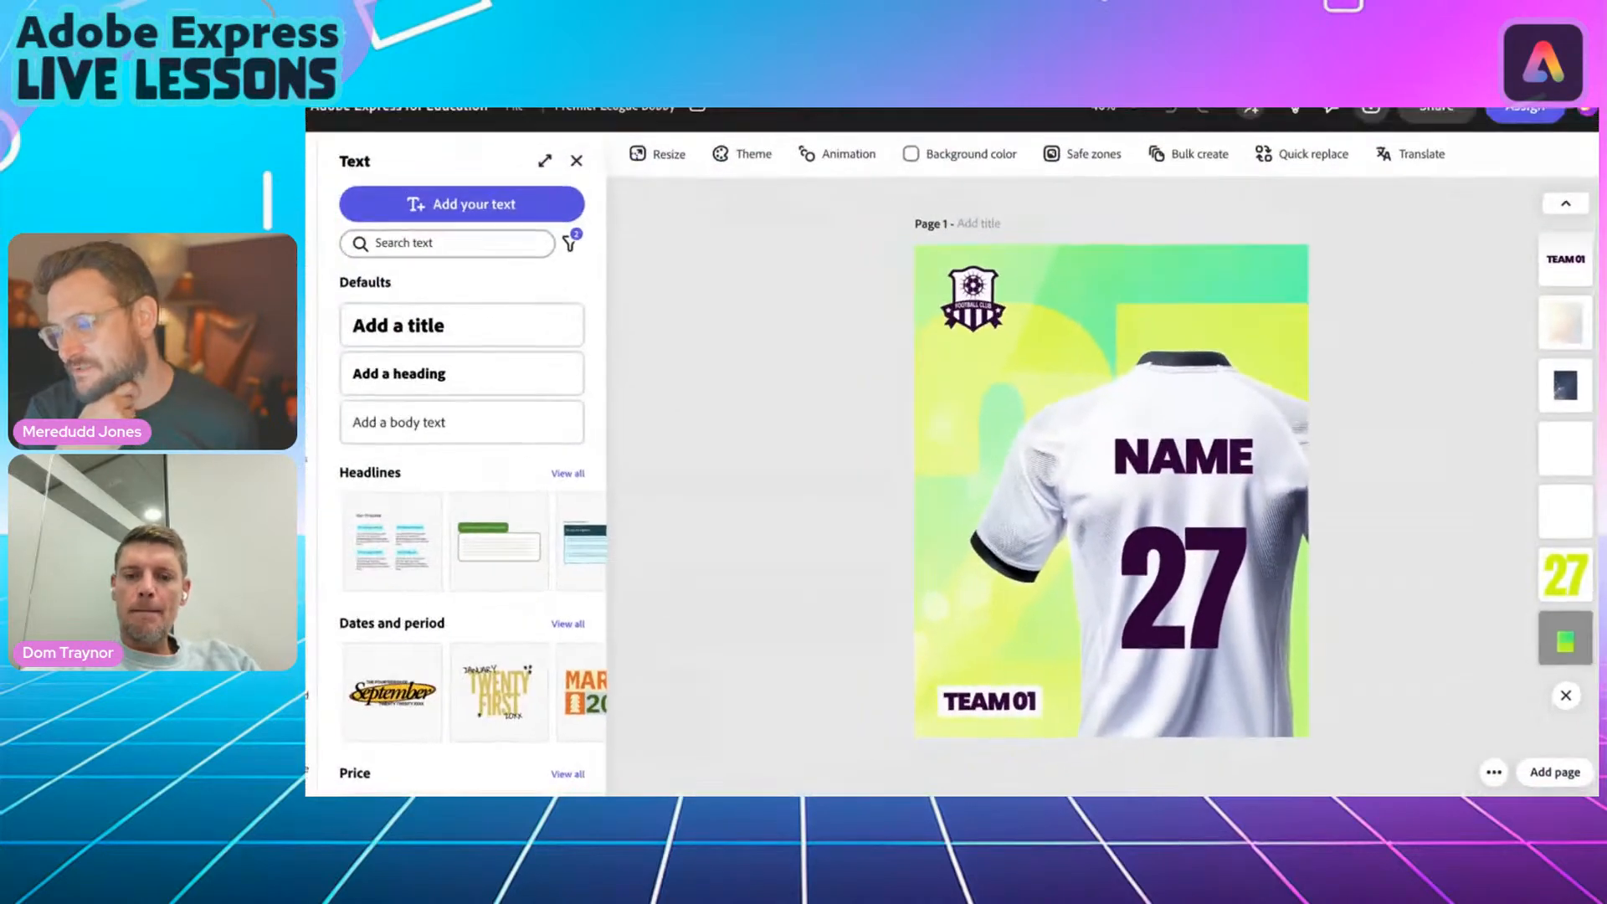
{"action": "left_click", "coordinate": [1570, 642]}
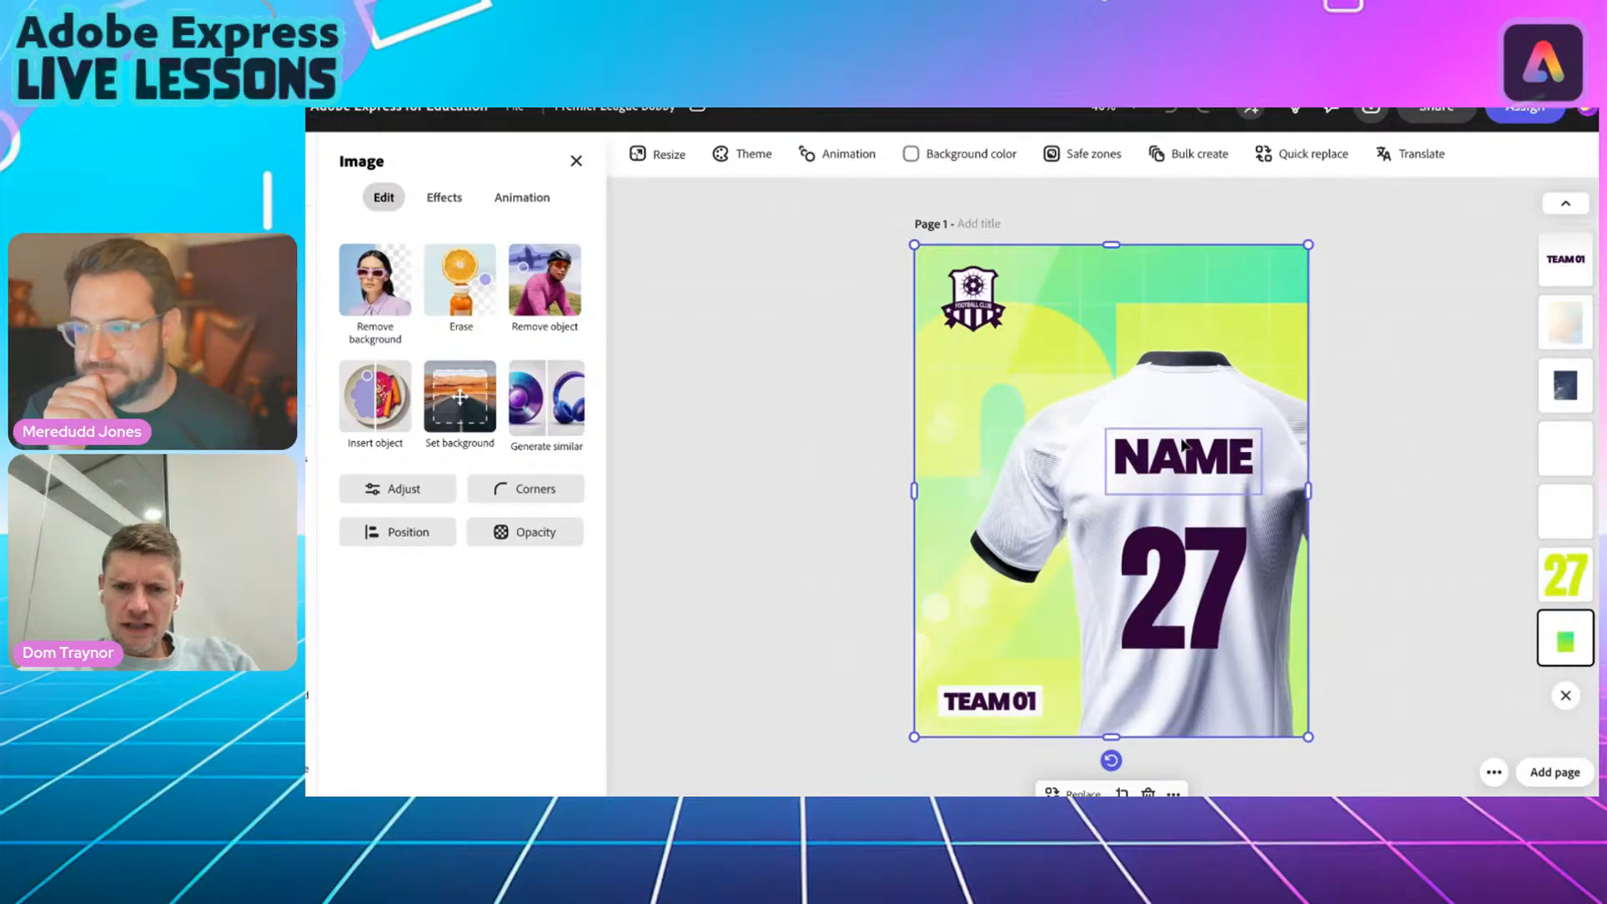
{"action": "scroll", "coordinate": [1184, 443], "scroll_direction": "up", "scroll_amount": 5}
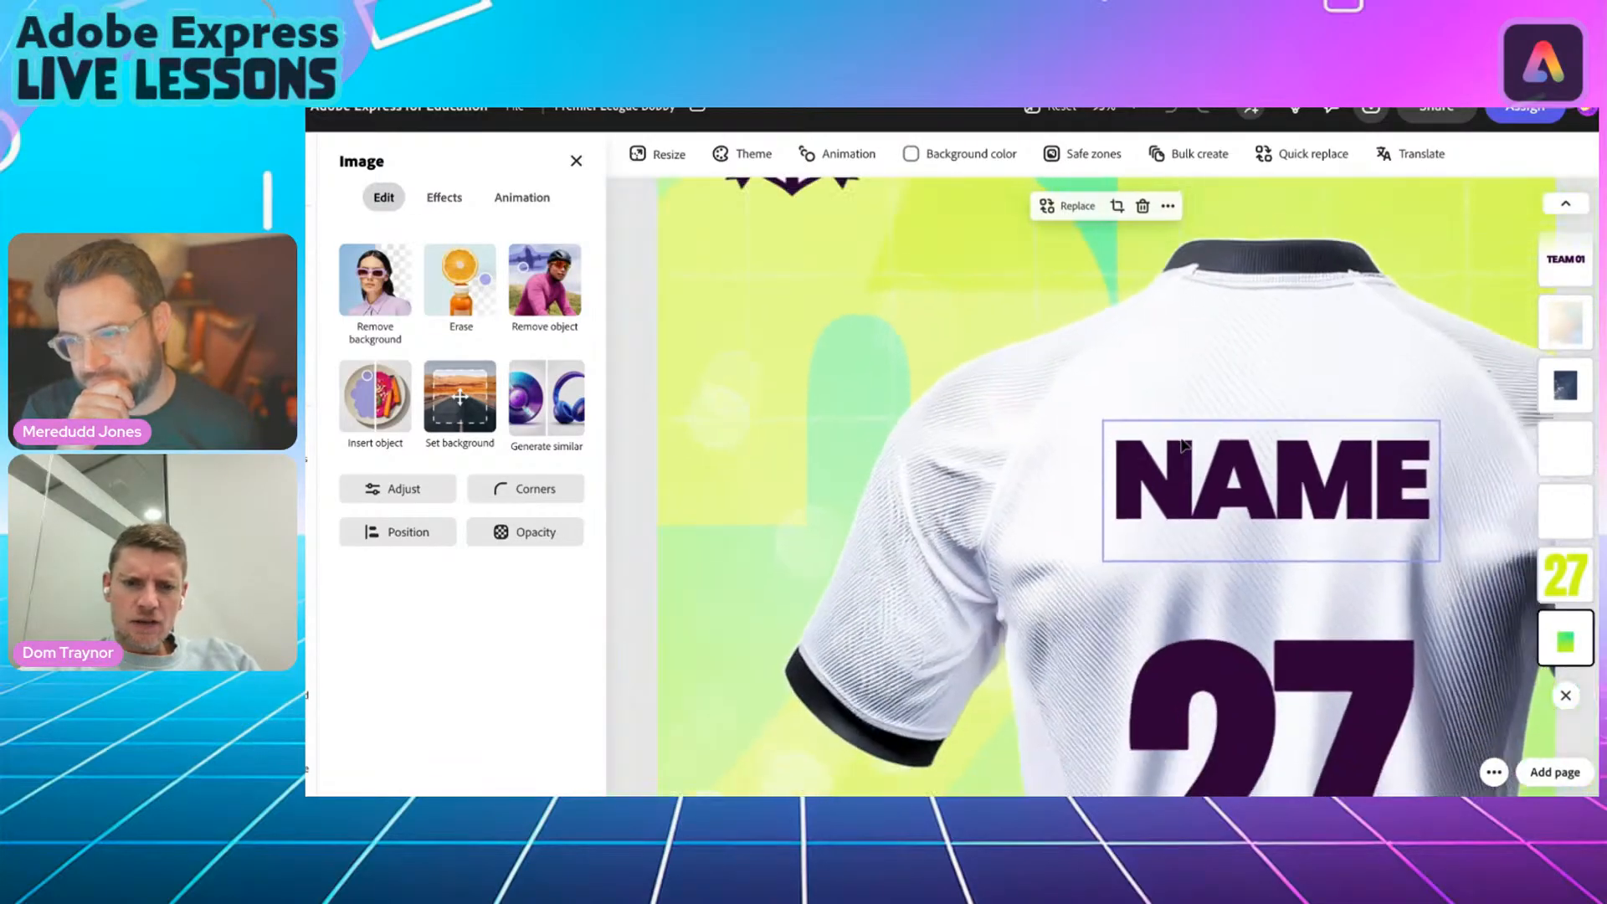
{"action": "scroll", "coordinate": [1184, 444], "scroll_direction": "down", "scroll_amount": 2}
{"action": "scroll", "coordinate": [818, 423], "scroll_direction": "up", "scroll_amount": 3}
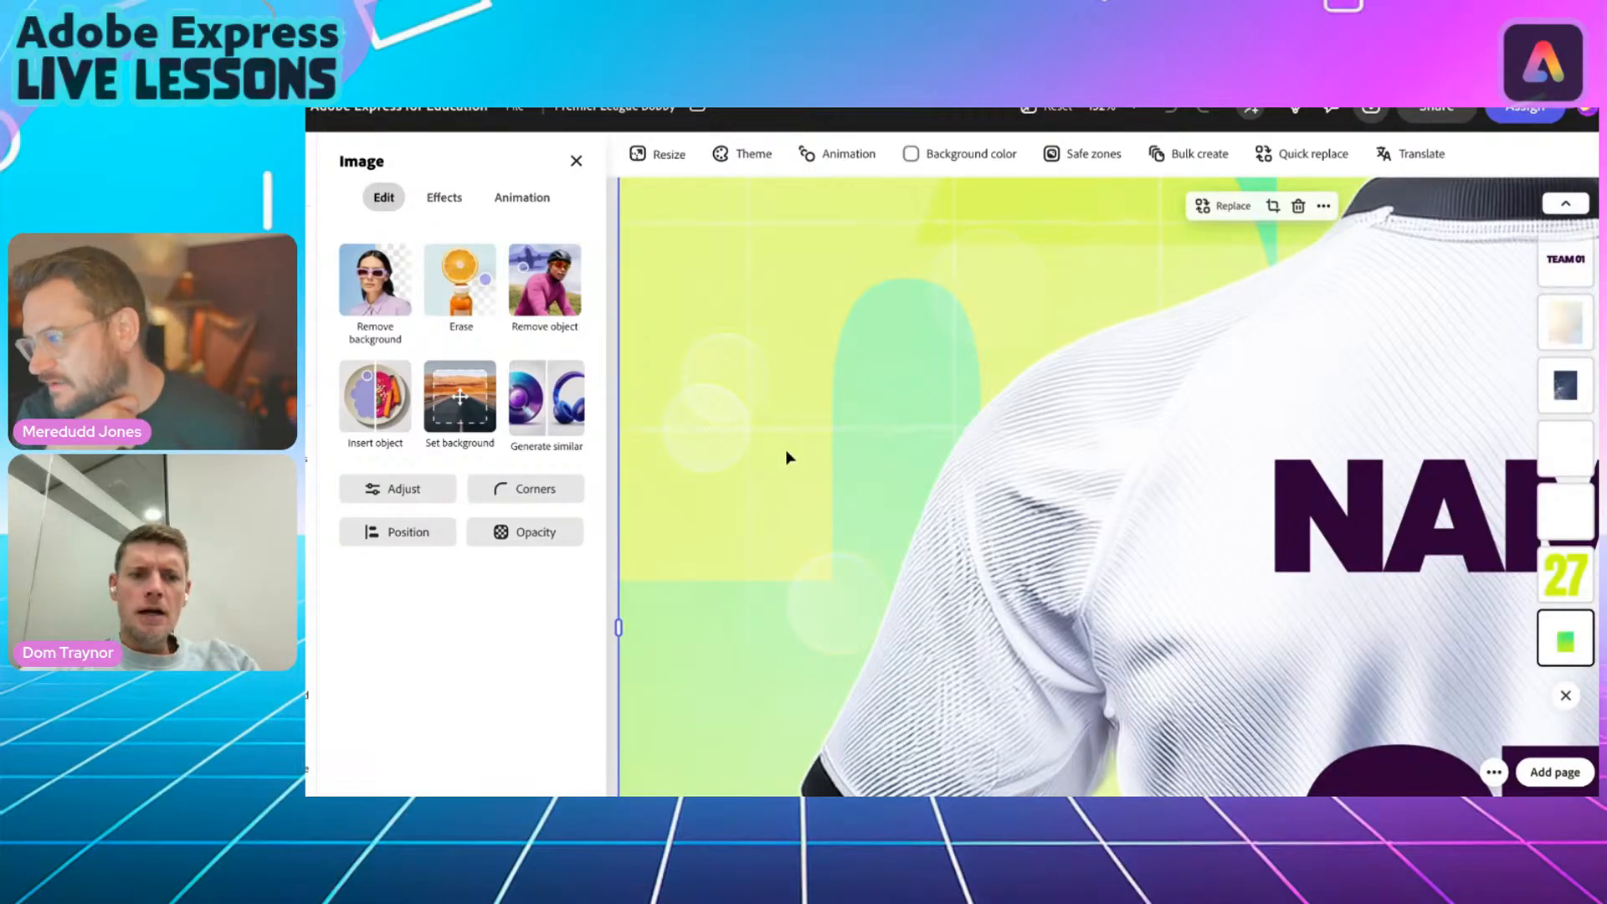
{"action": "scroll", "coordinate": [788, 452], "scroll_direction": "down", "scroll_amount": 4}
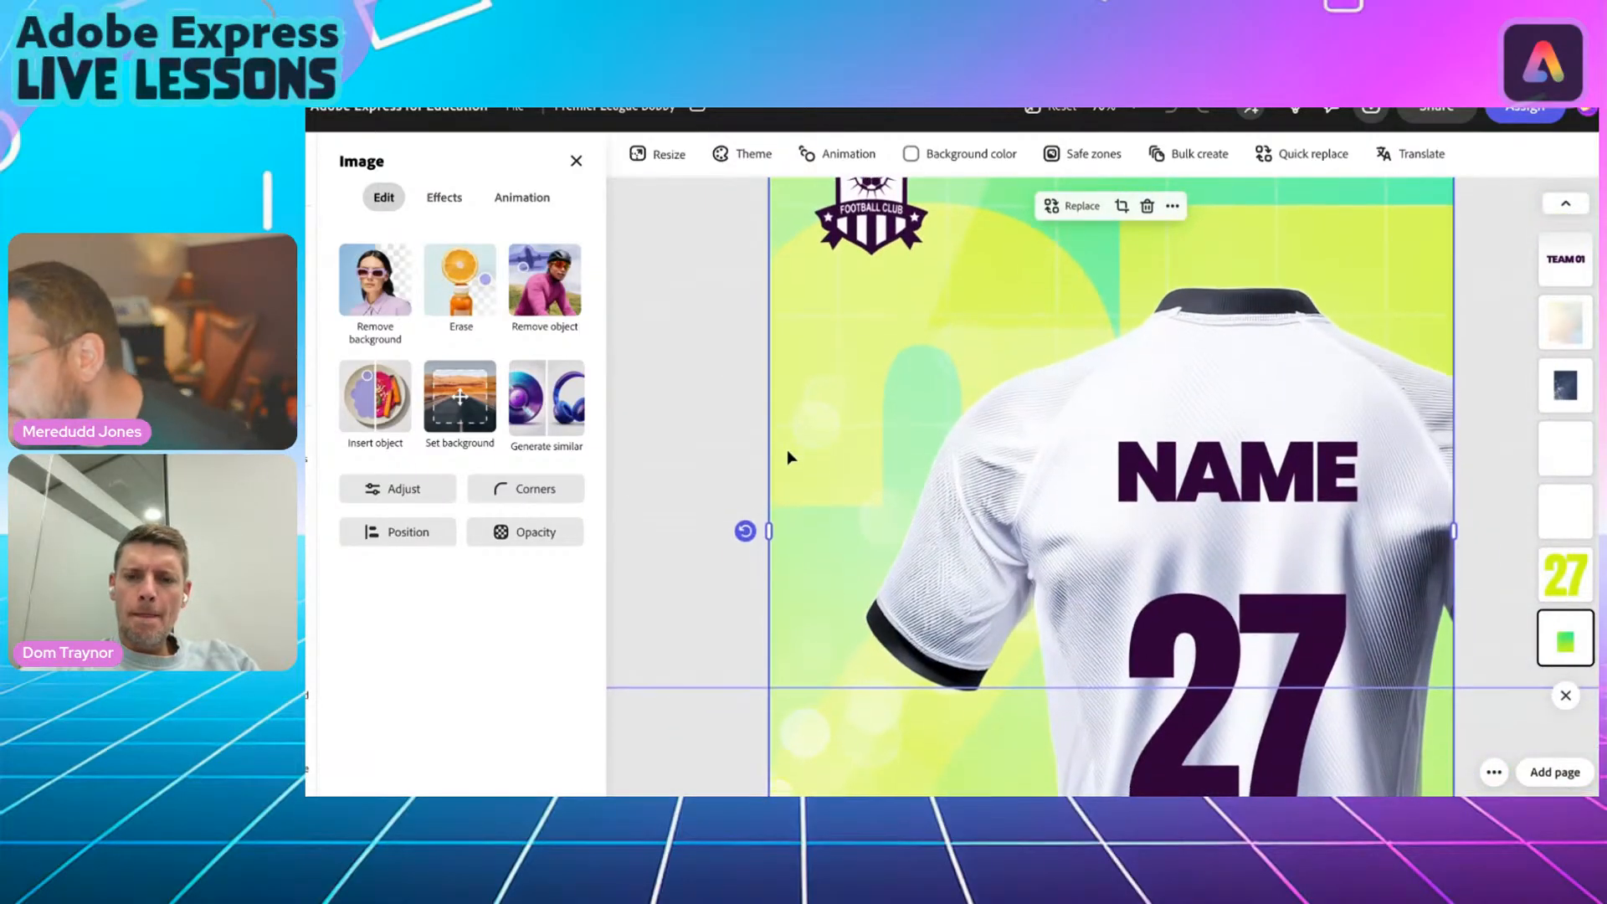
{"action": "scroll", "coordinate": [787, 450], "scroll_direction": "down", "scroll_amount": 3}
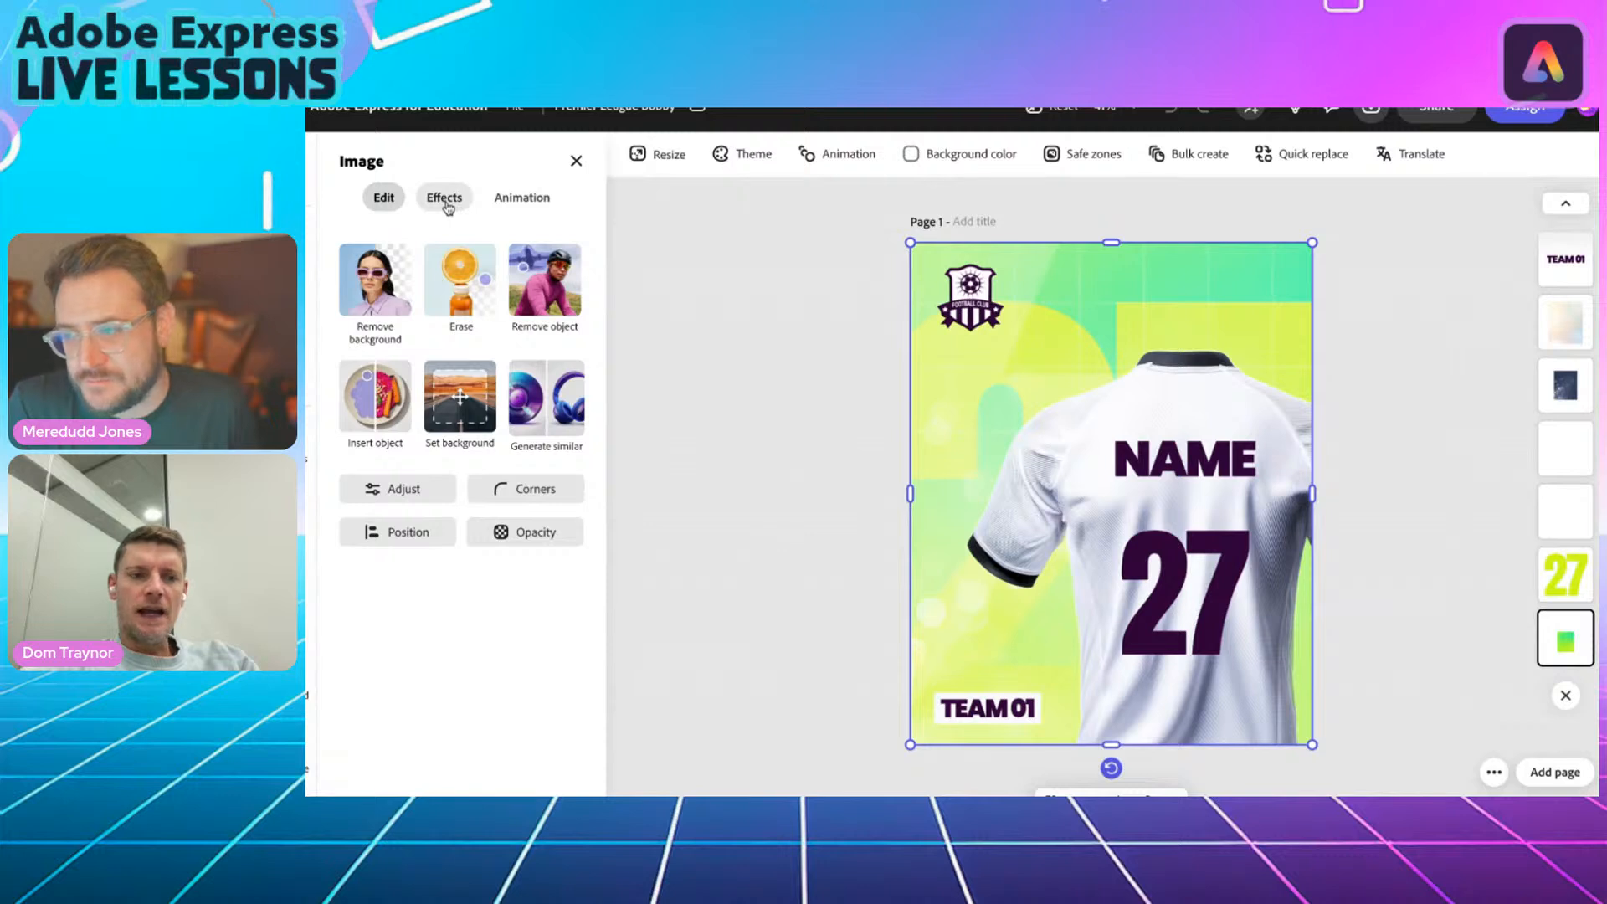
Try the Magenta and Tangerine Duotone tones on the background image, settling on Crimson.
{"action": "left_click", "coordinate": [448, 209]}
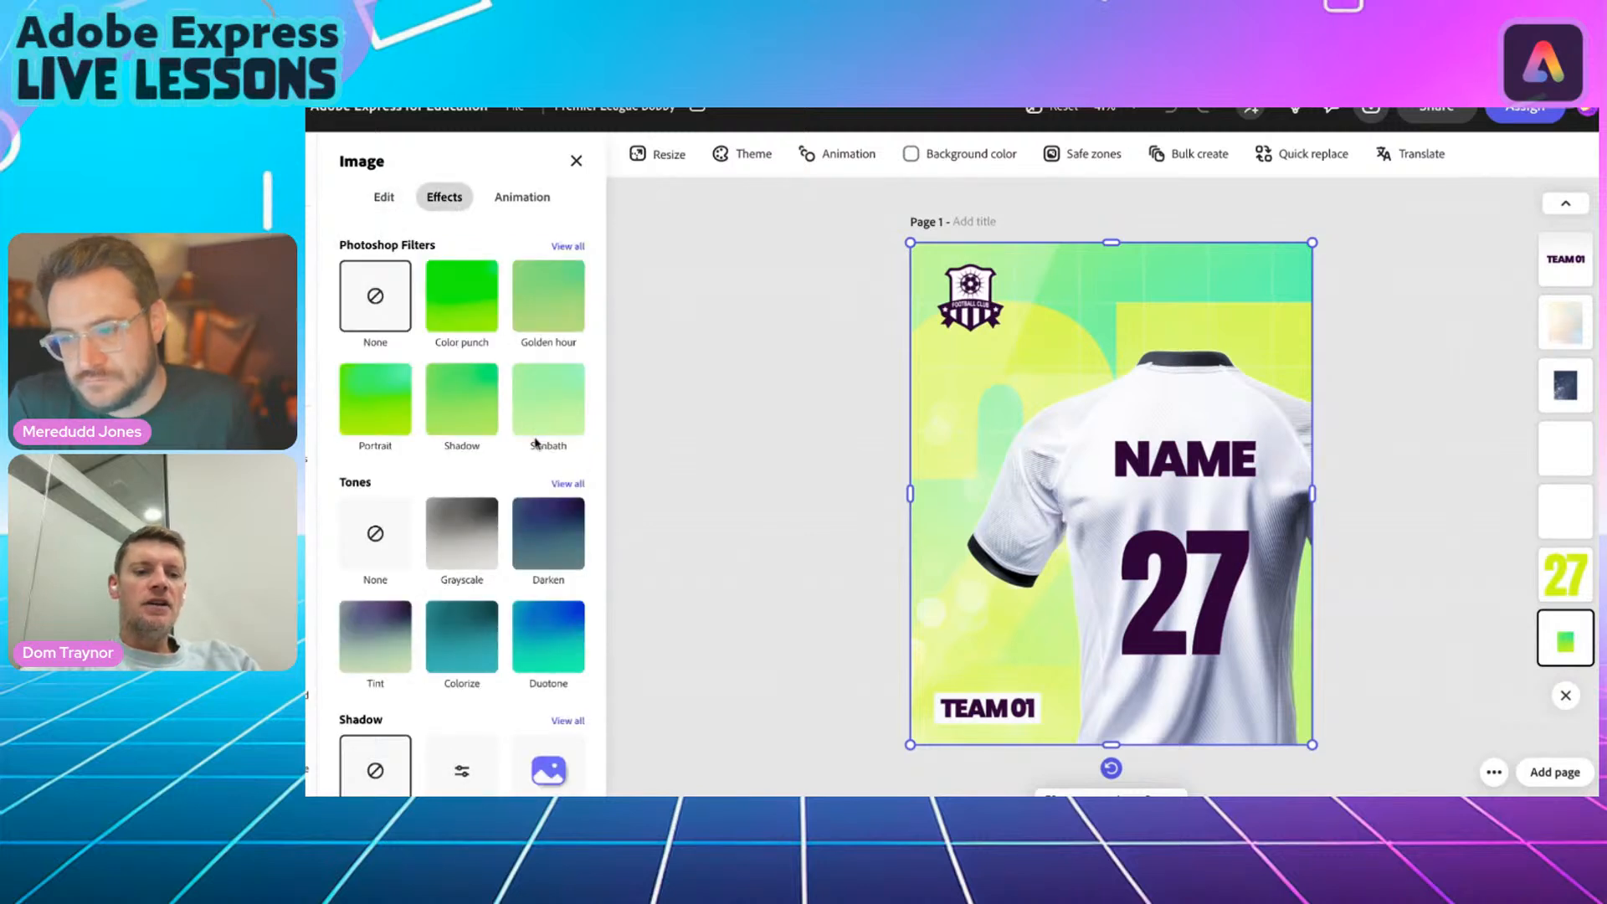
{"action": "left_click", "coordinate": [567, 485]}
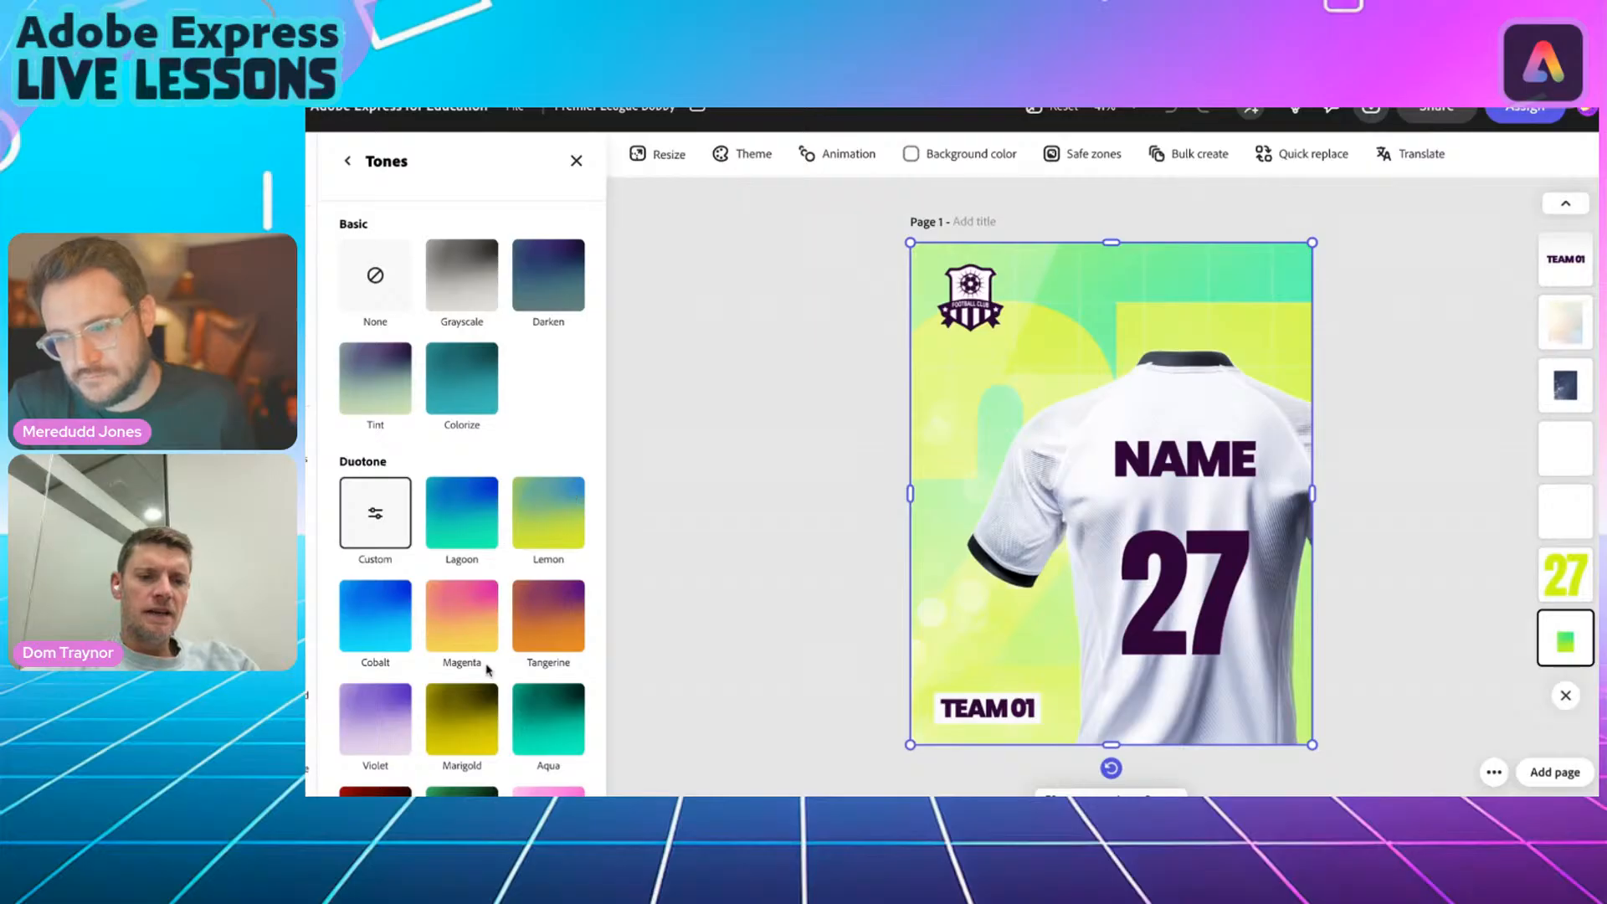
{"action": "scroll", "coordinate": [487, 667], "scroll_direction": "down", "scroll_amount": 2}
{"action": "left_click", "coordinate": [459, 525]}
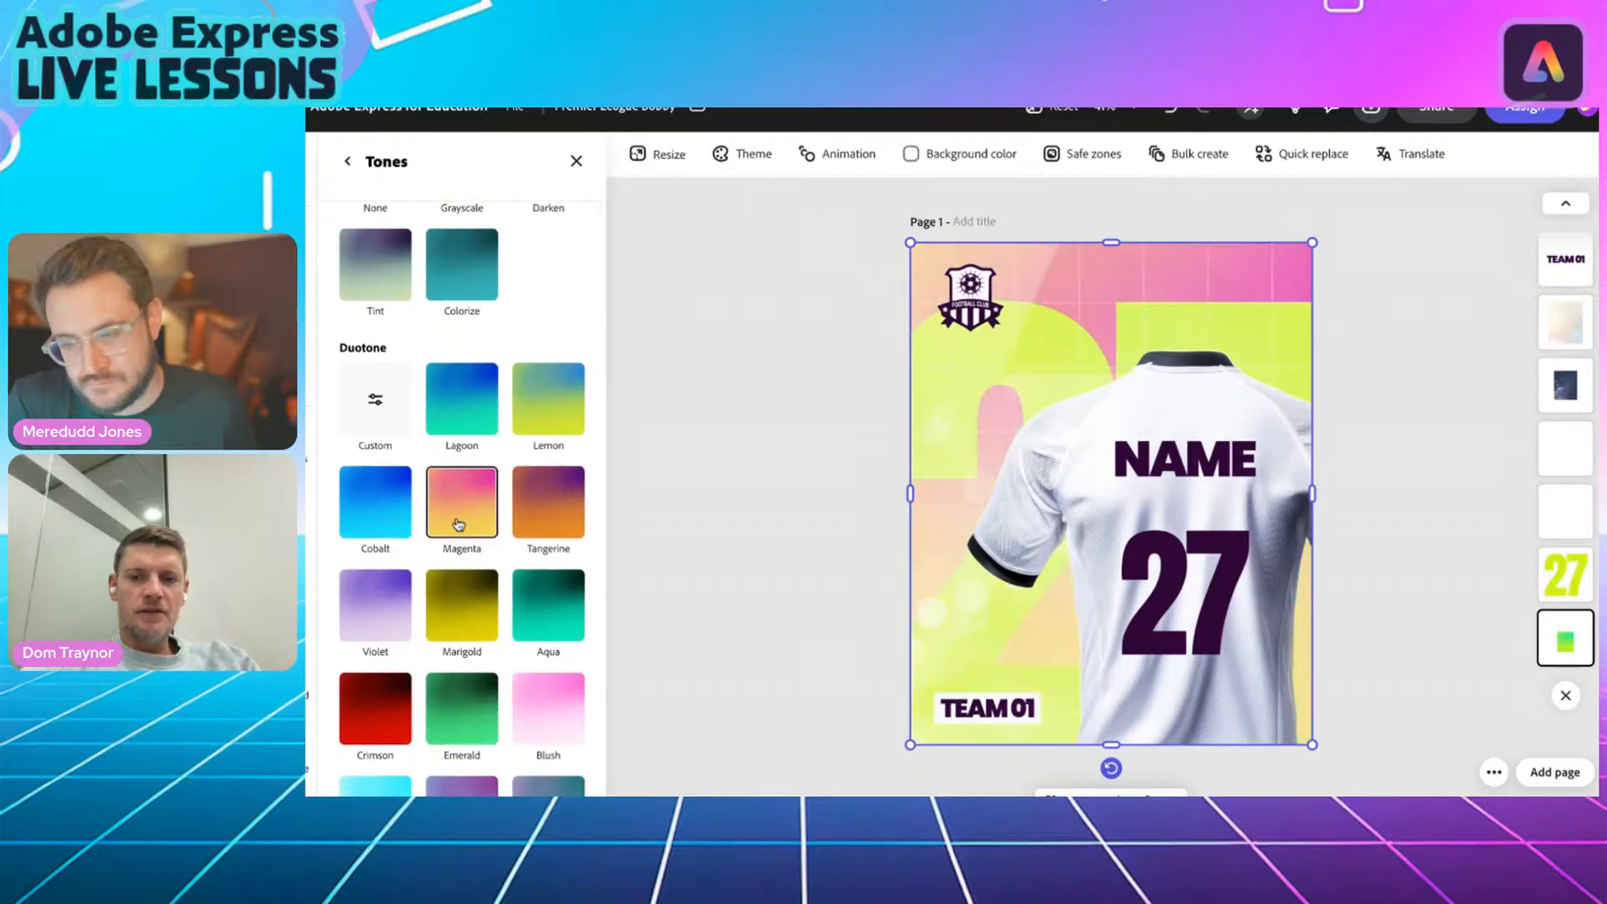
{"action": "left_click", "coordinate": [532, 513]}
{"action": "left_click", "coordinate": [375, 710]}
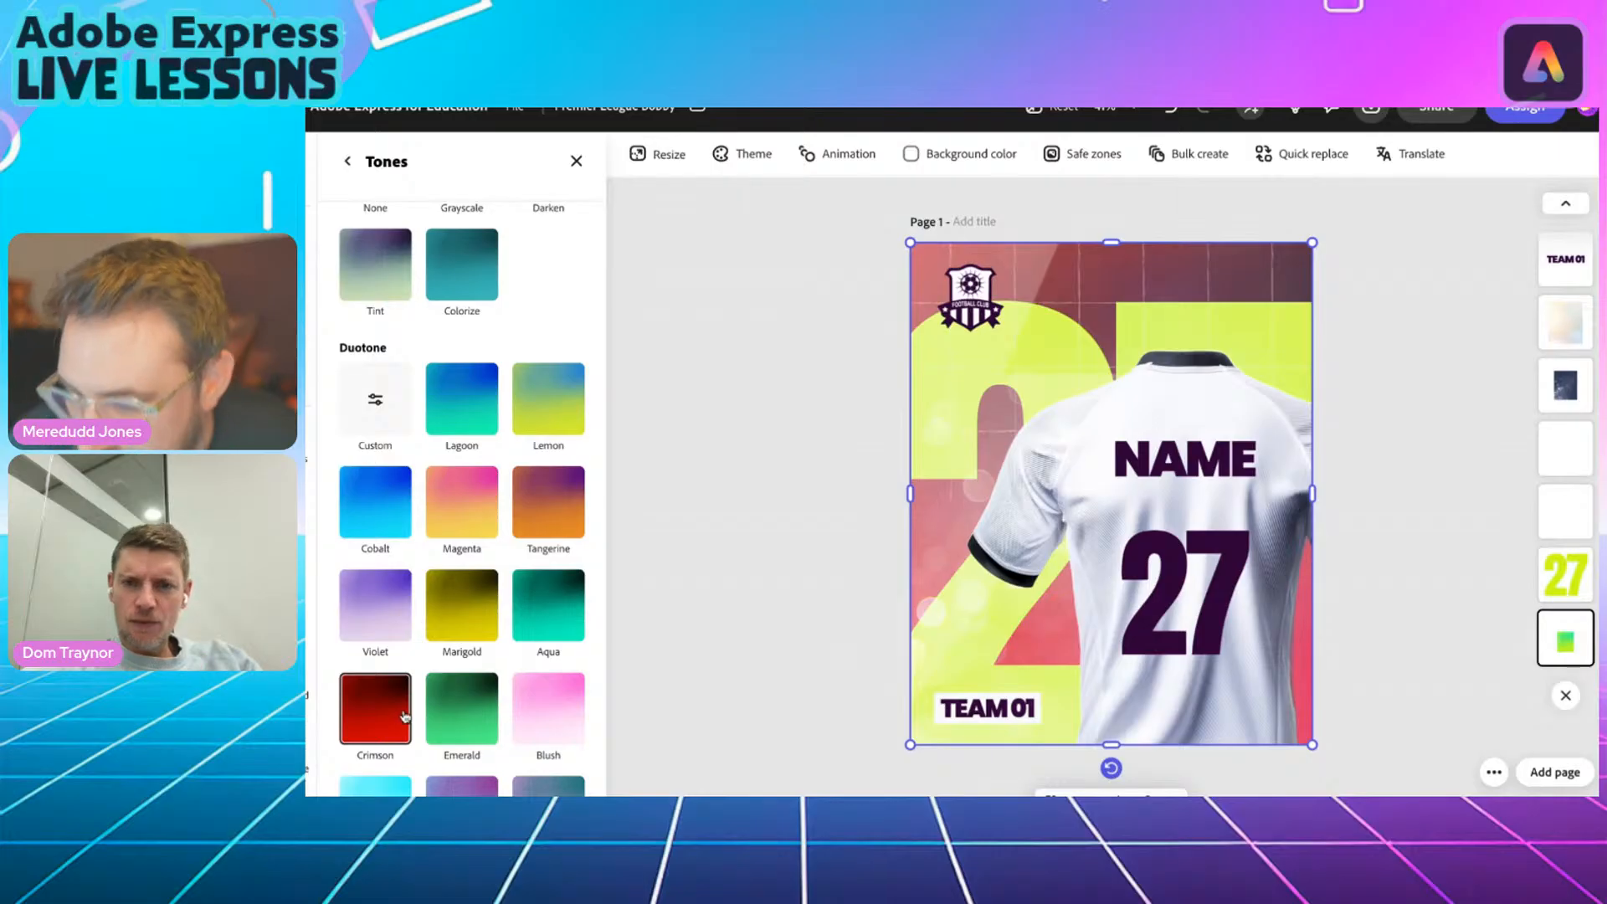
Open the custom Duotone colours for the background image and try swapping shadows and highlights, restoring their original order.
{"action": "scroll", "coordinate": [468, 716], "scroll_direction": "down", "scroll_amount": 4}
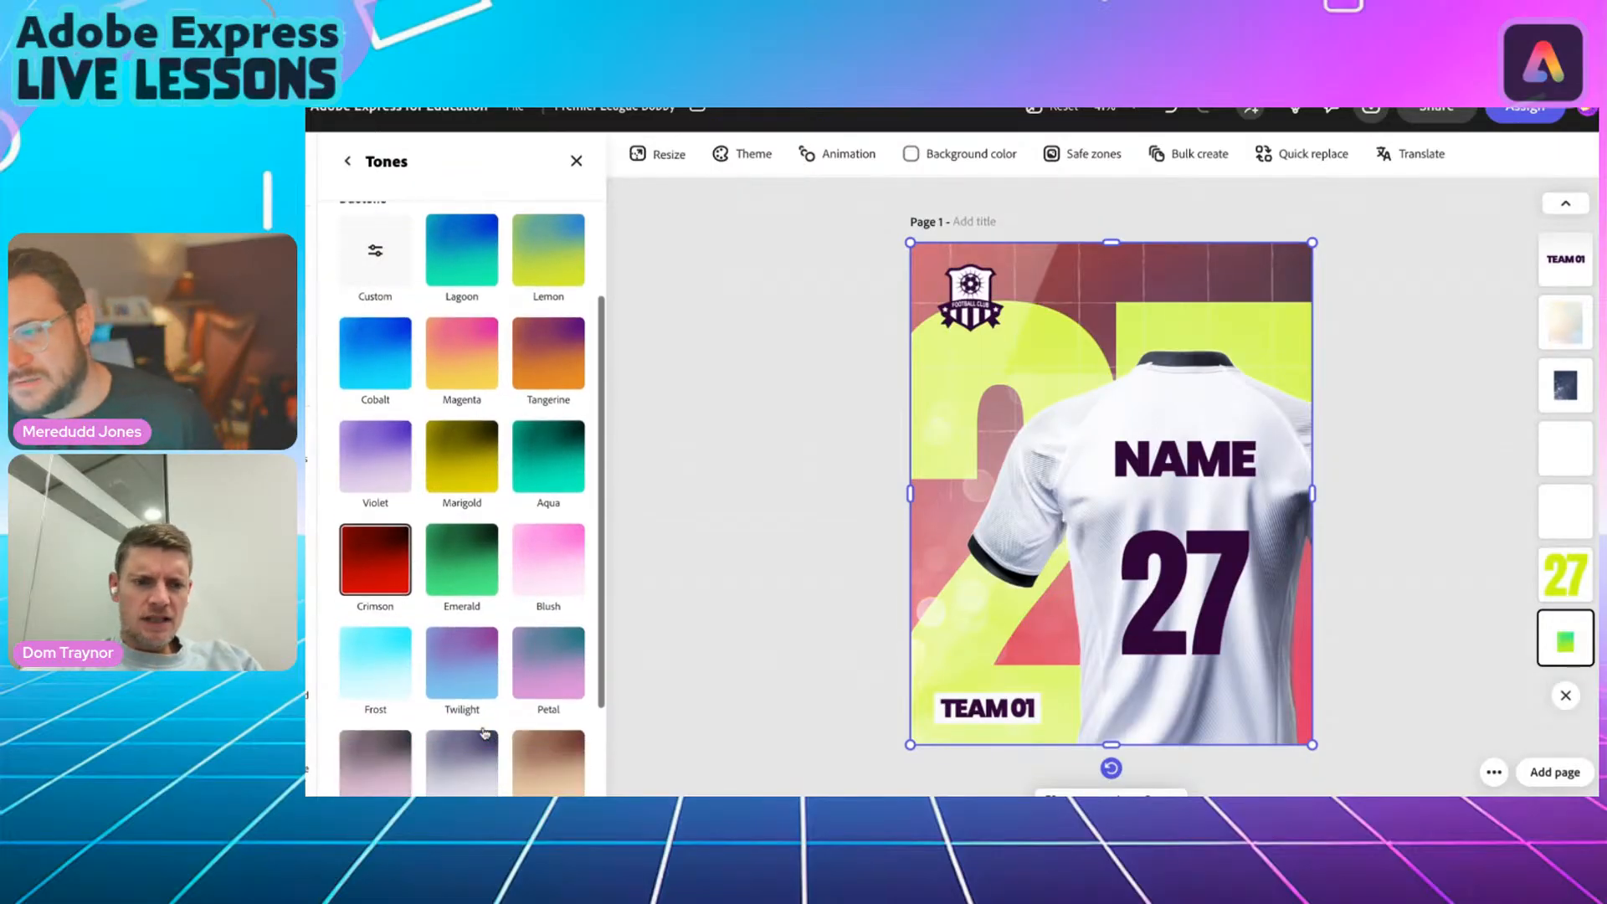
{"action": "scroll", "coordinate": [486, 715], "scroll_direction": "up", "scroll_amount": 5}
{"action": "scroll", "coordinate": [487, 716], "scroll_direction": "down", "scroll_amount": 2}
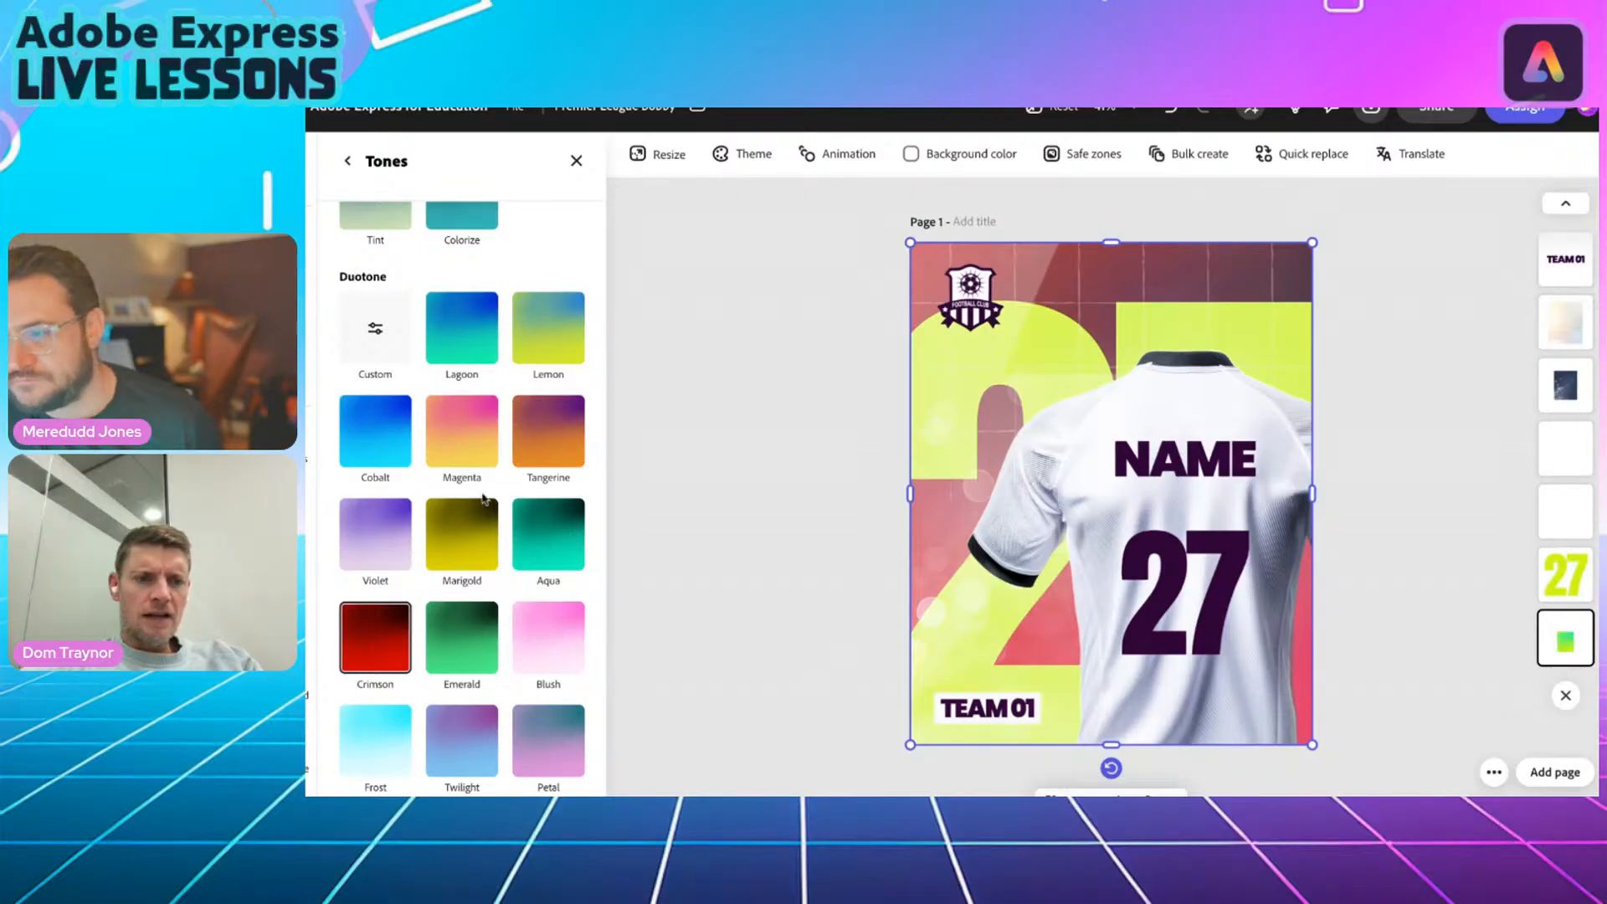
{"action": "left_click", "coordinate": [375, 330]}
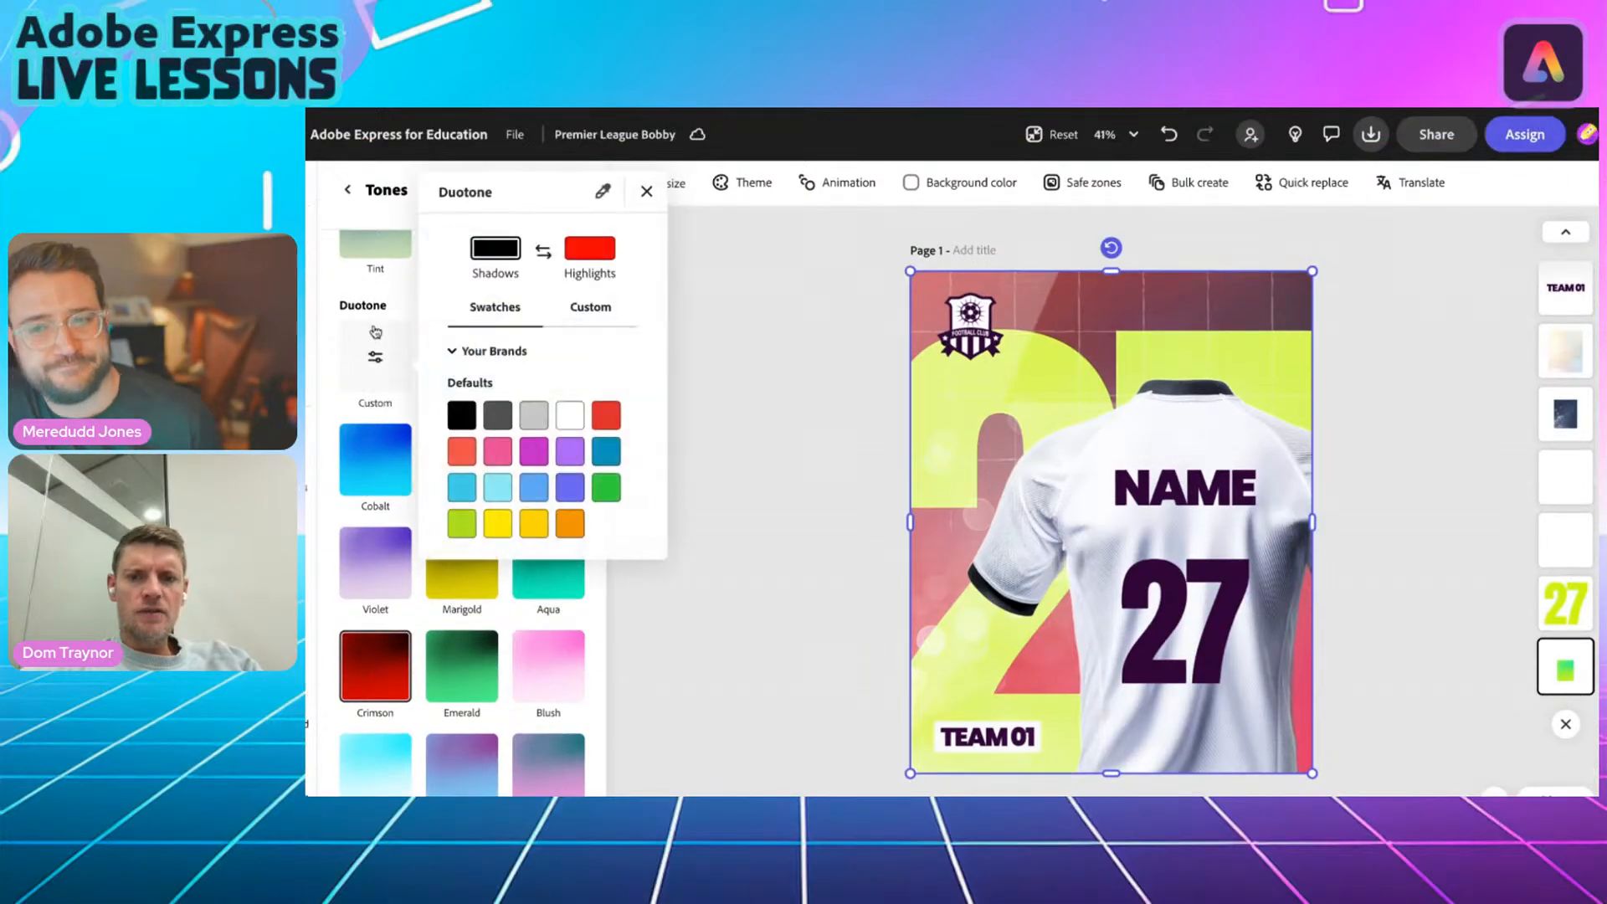
{"action": "left_click", "coordinate": [543, 231]}
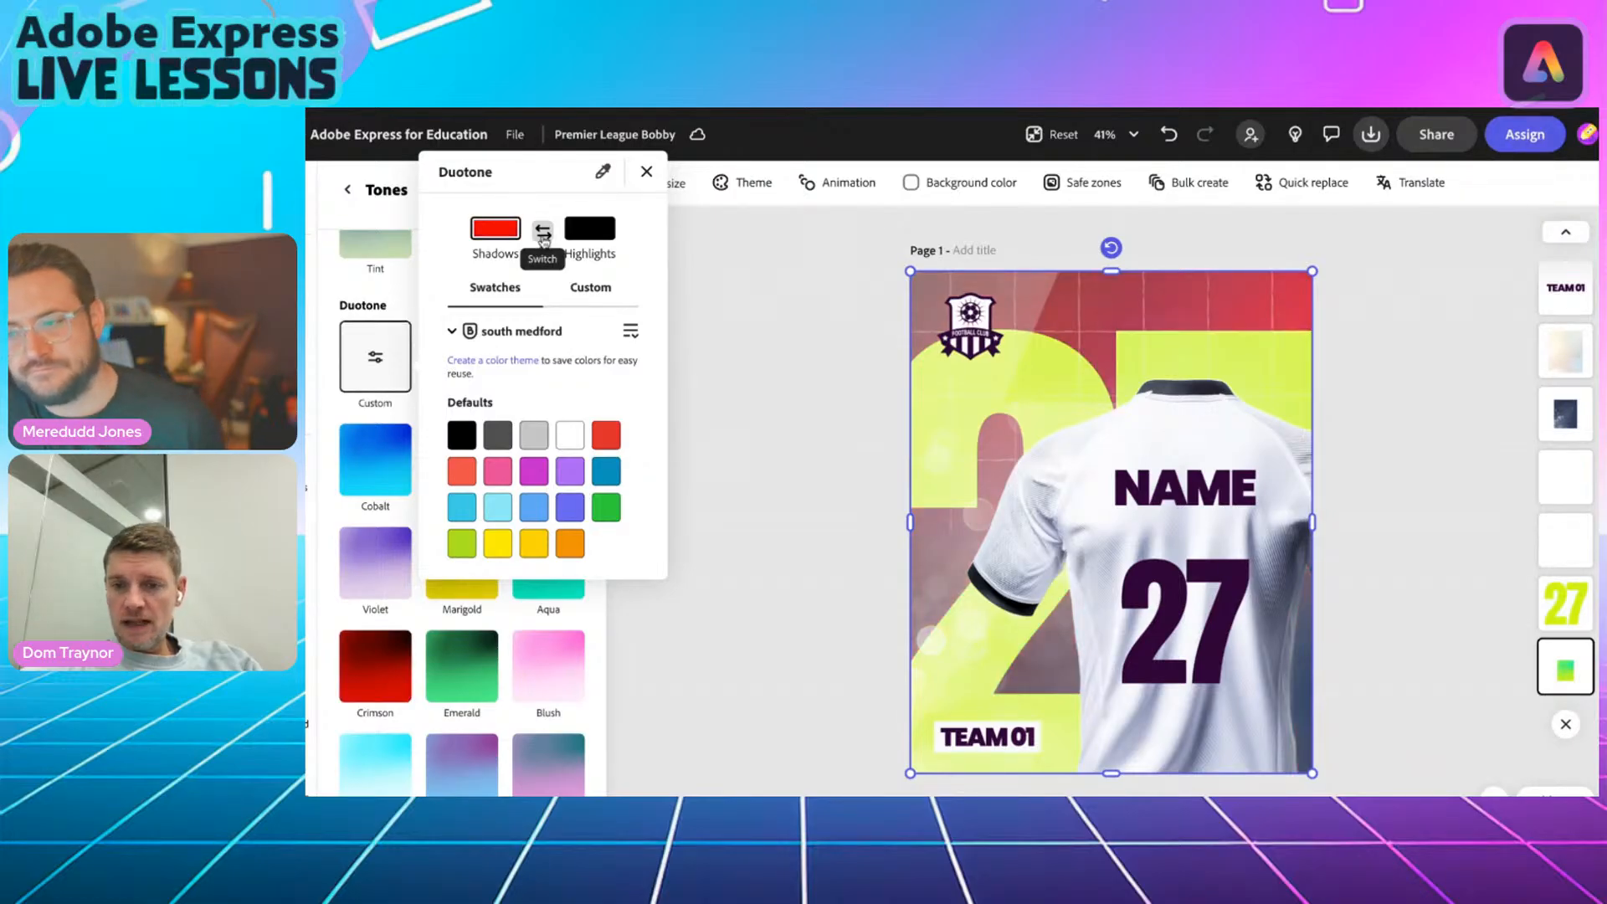
{"action": "left_click", "coordinate": [543, 232]}
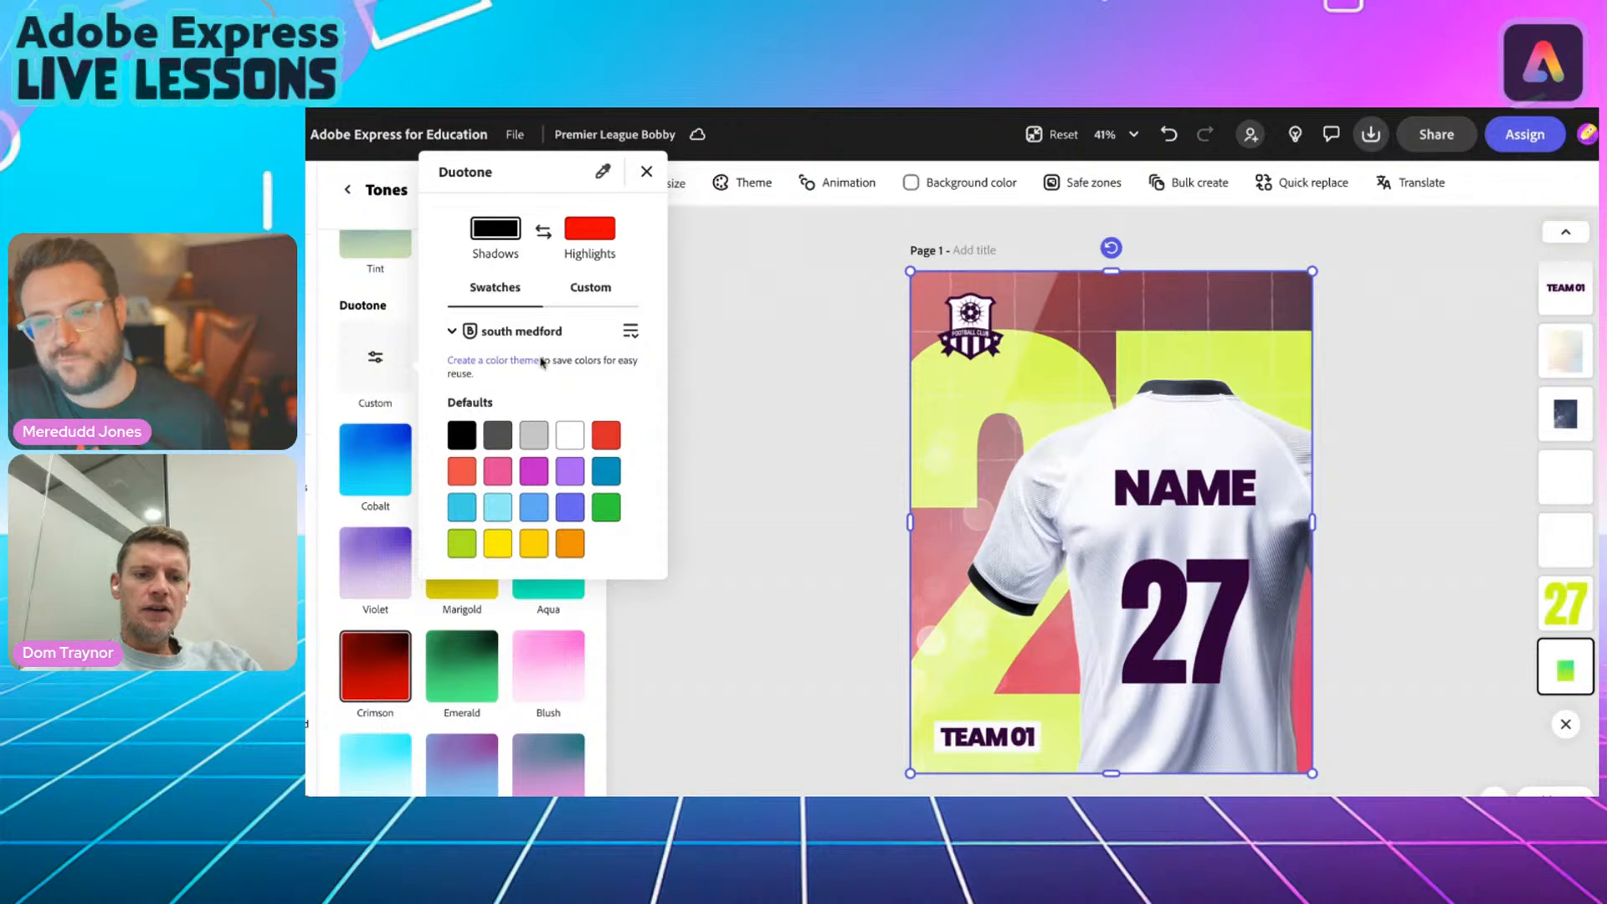
Set the background image's custom Duotone shadows to red #EA3829, swap shadows with highlights and close the tone settings.
{"action": "left_click", "coordinate": [603, 438]}
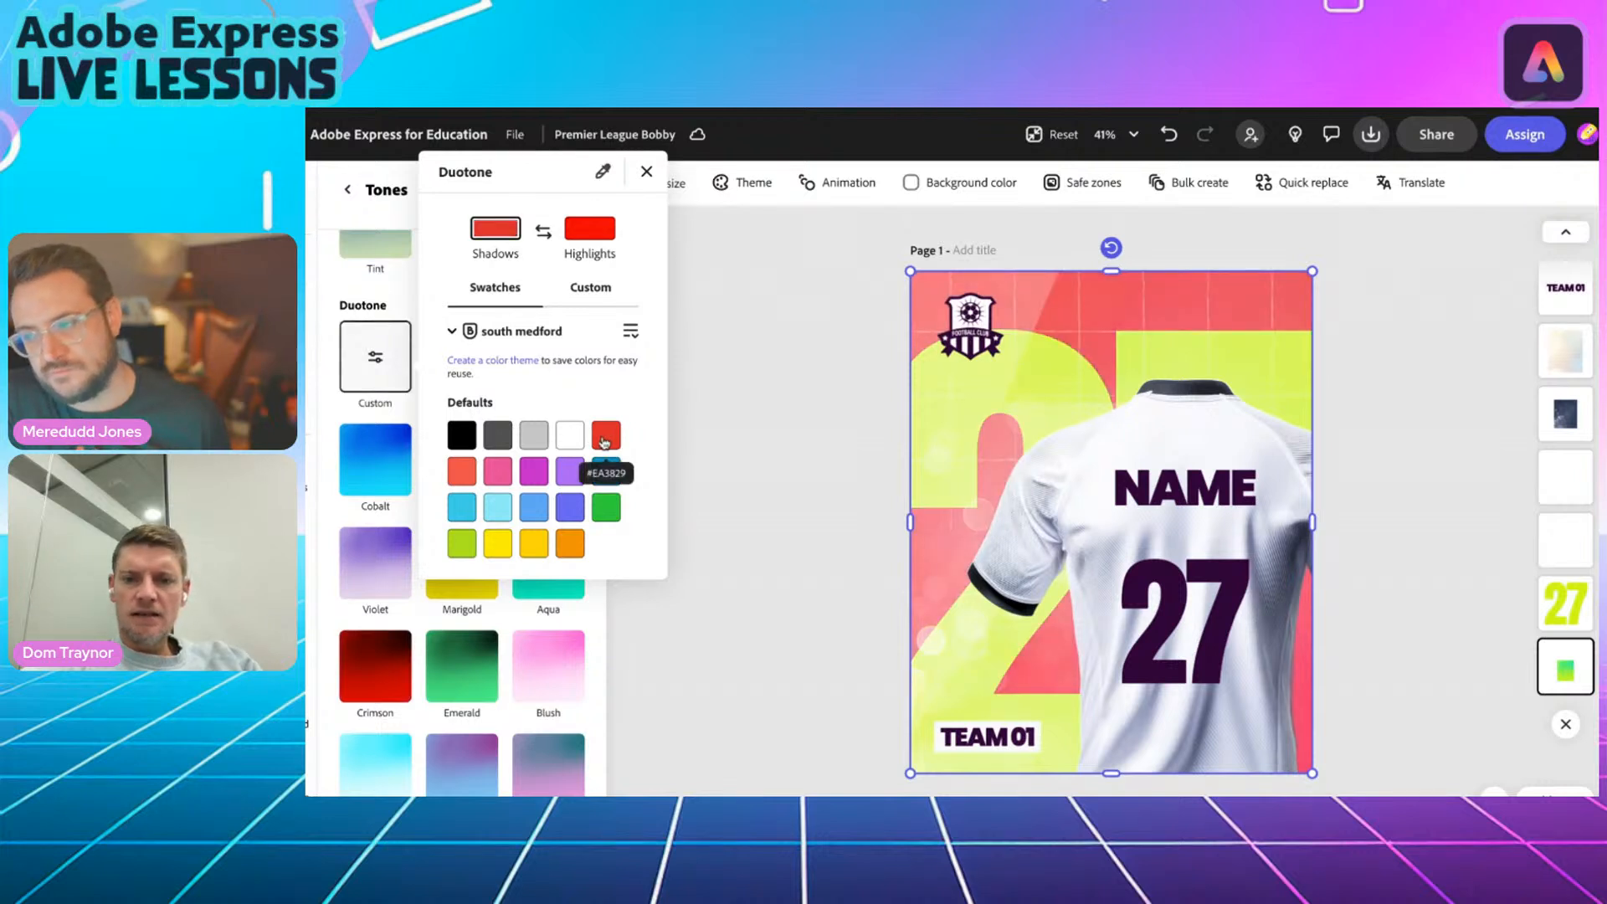
{"action": "left_click", "coordinate": [544, 231]}
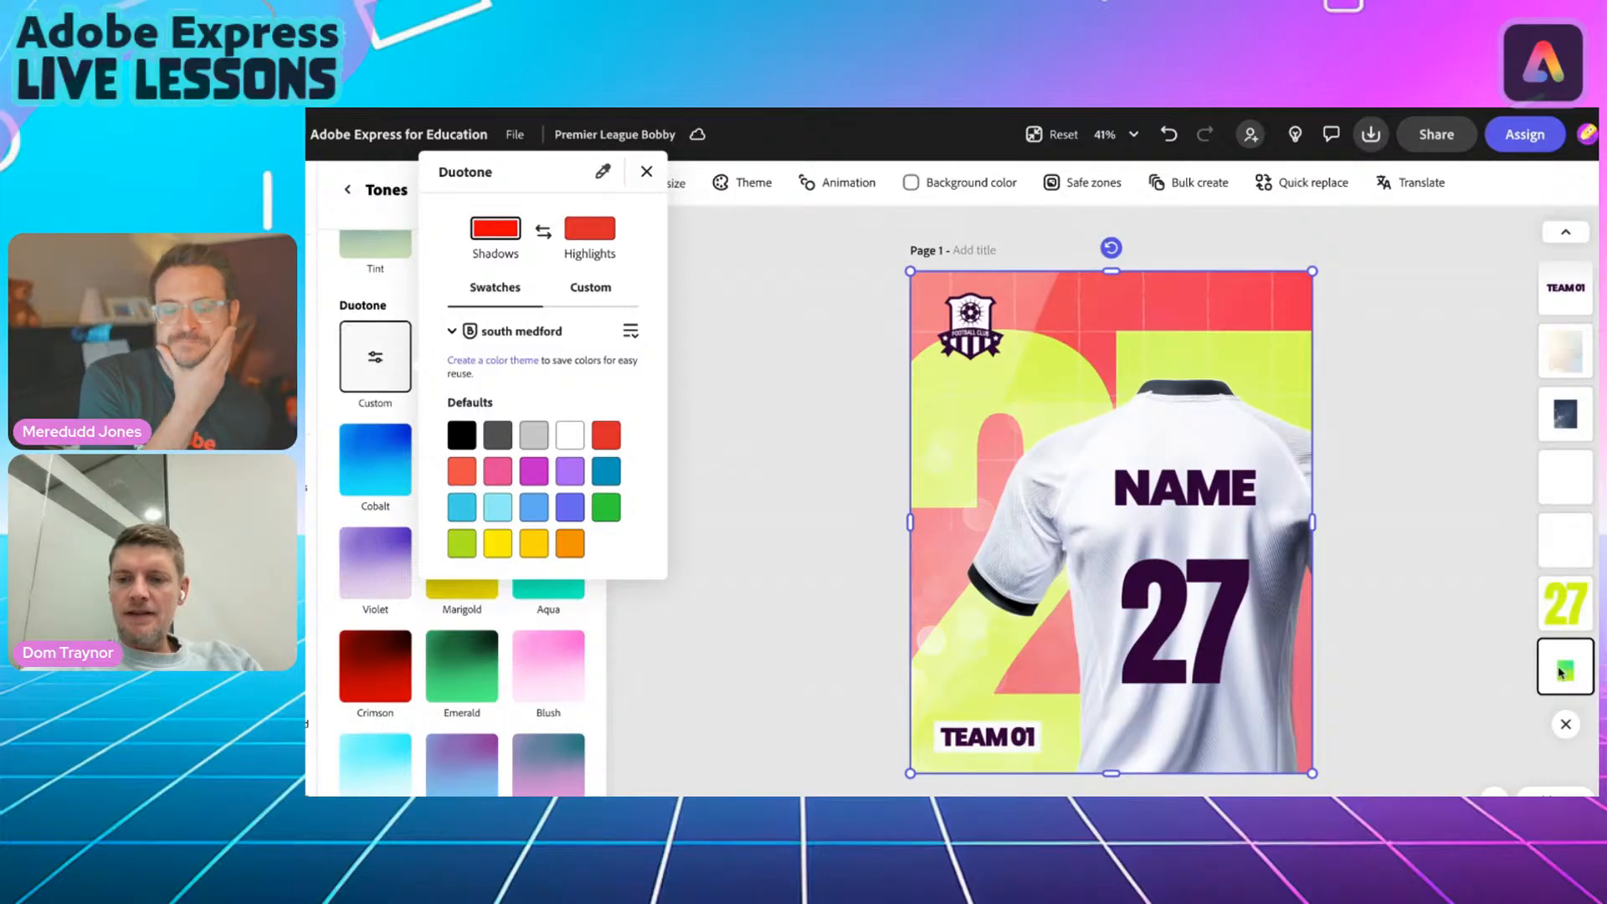
{"action": "left_click", "coordinate": [646, 172]}
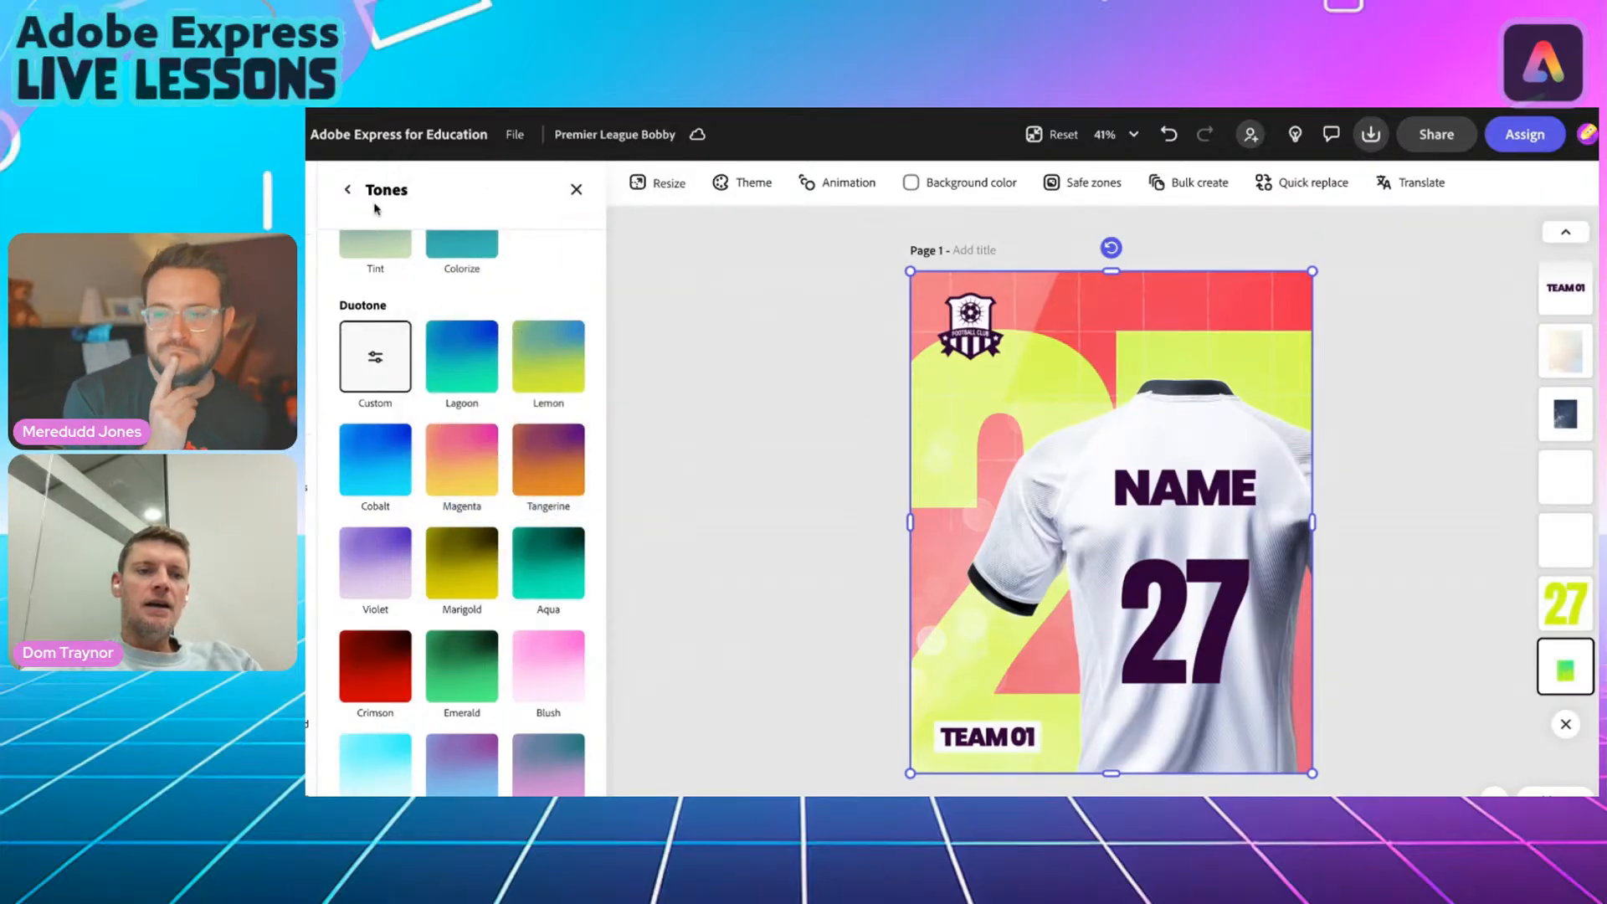
{"action": "left_click", "coordinate": [576, 189]}
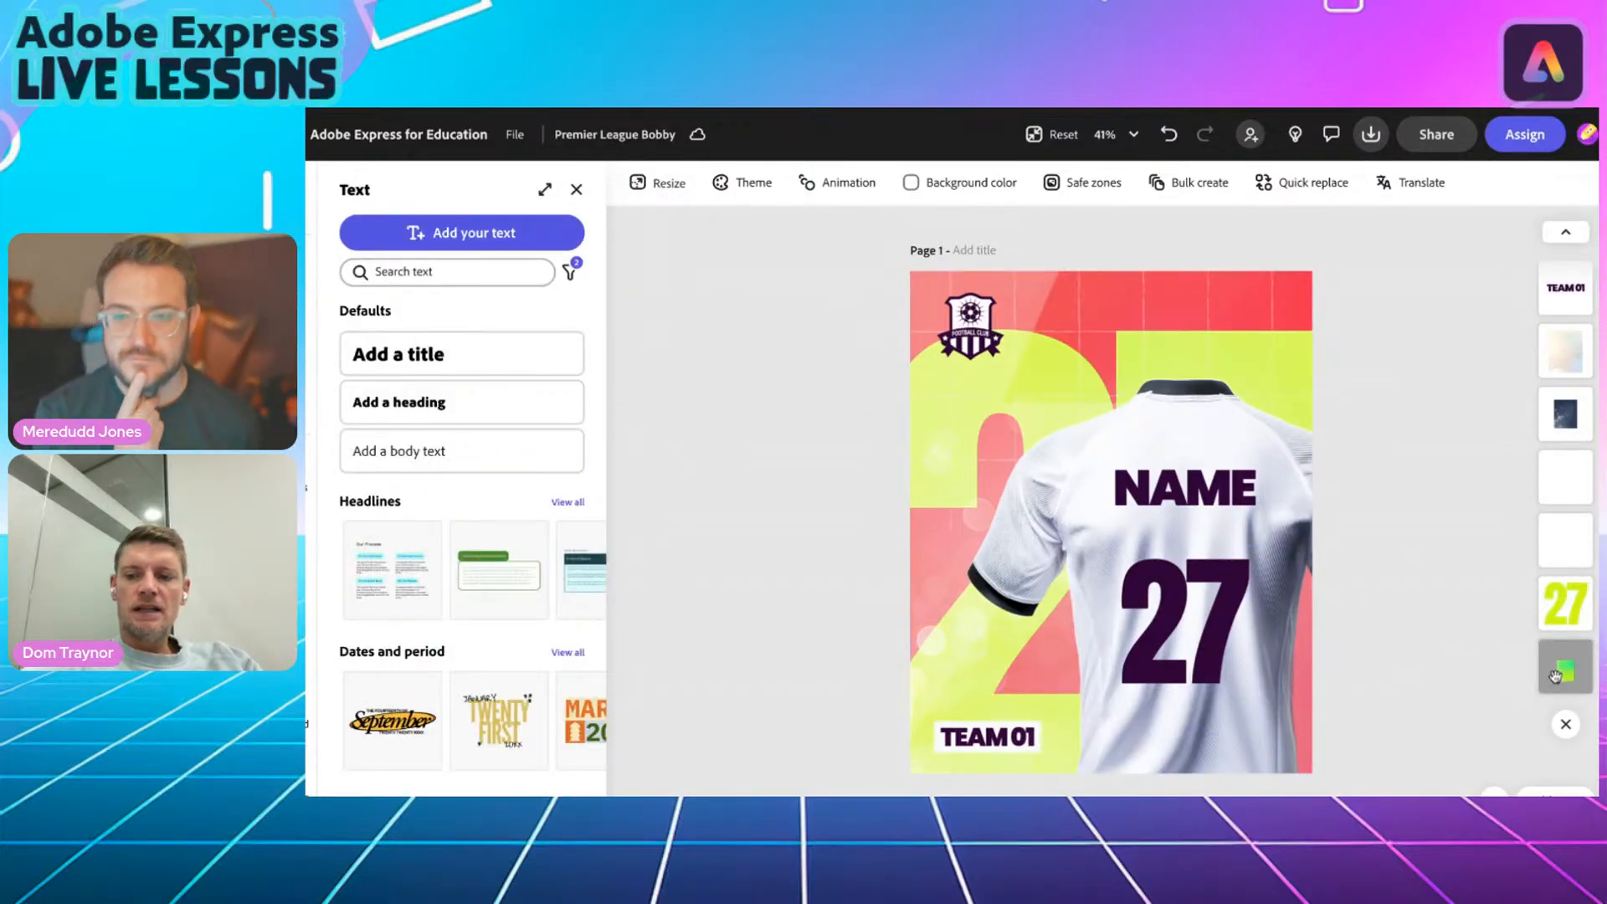
Try the Twilight and Crimson Duotone tones on the background image and undo both changes.
{"action": "left_click", "coordinate": [1565, 667]}
{"action": "left_click", "coordinate": [445, 228]}
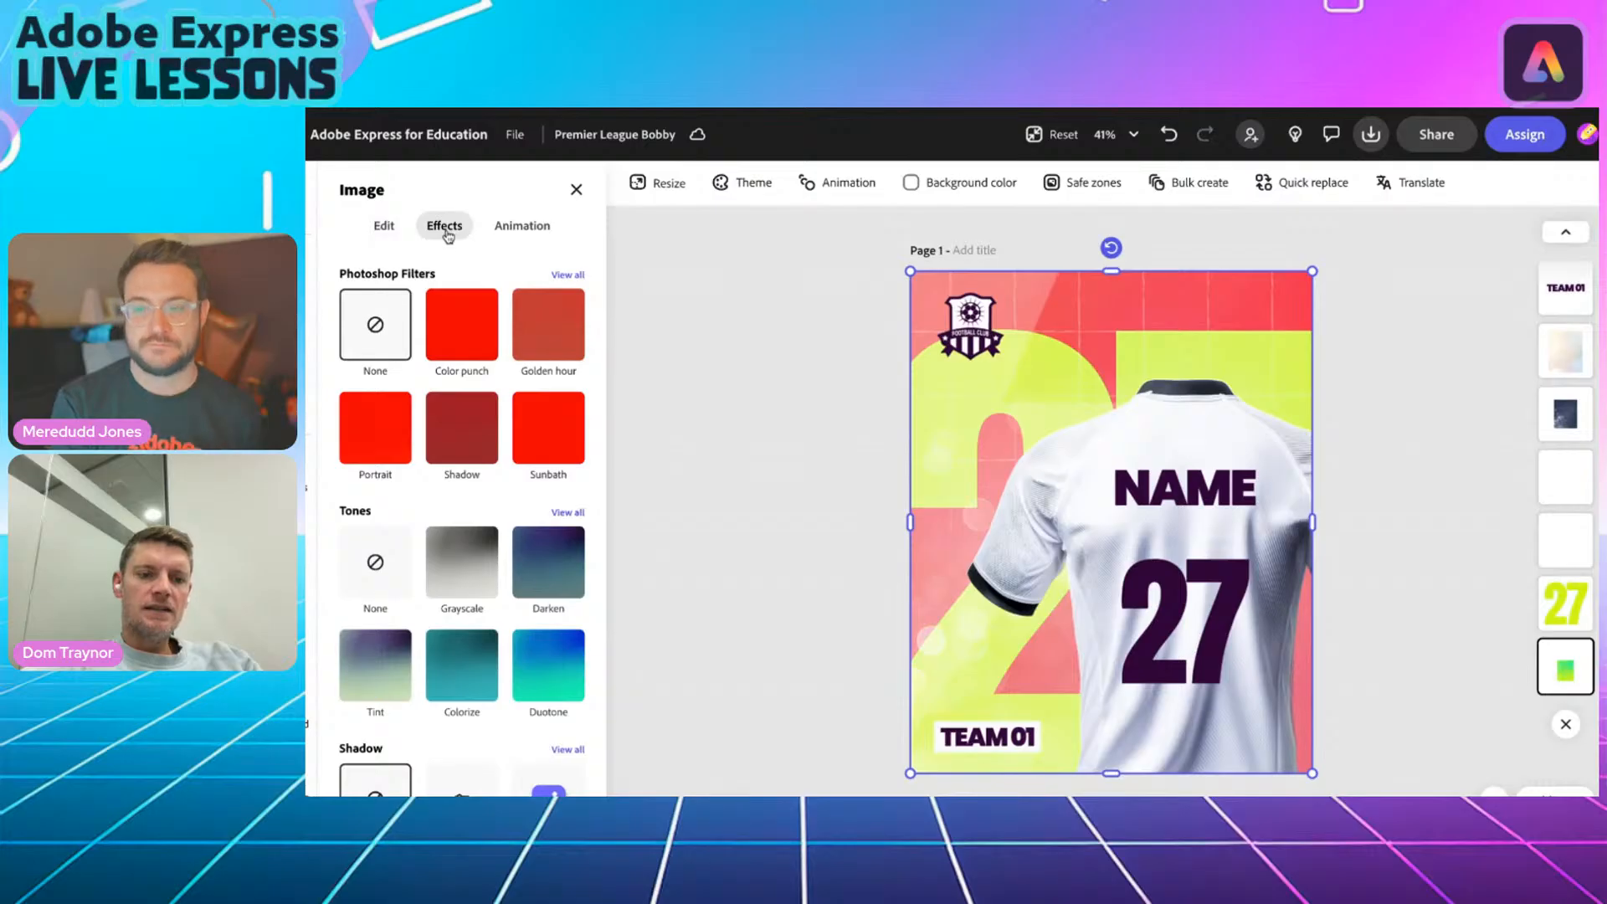
{"action": "left_click", "coordinate": [567, 512]}
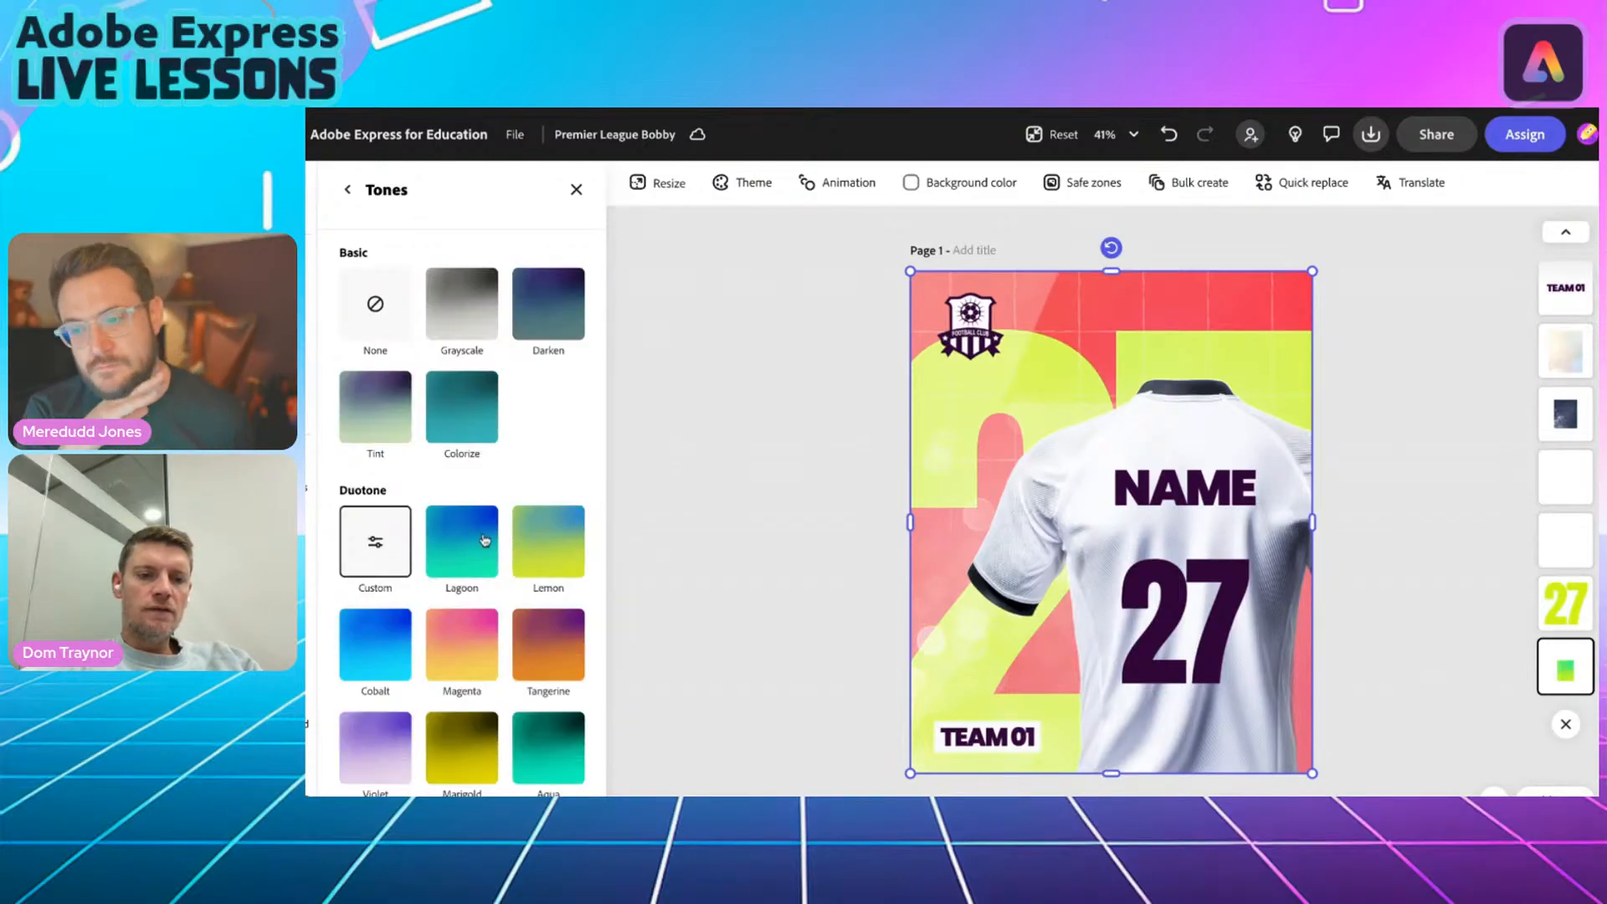
{"action": "scroll", "coordinate": [420, 605], "scroll_direction": "down", "scroll_amount": 5}
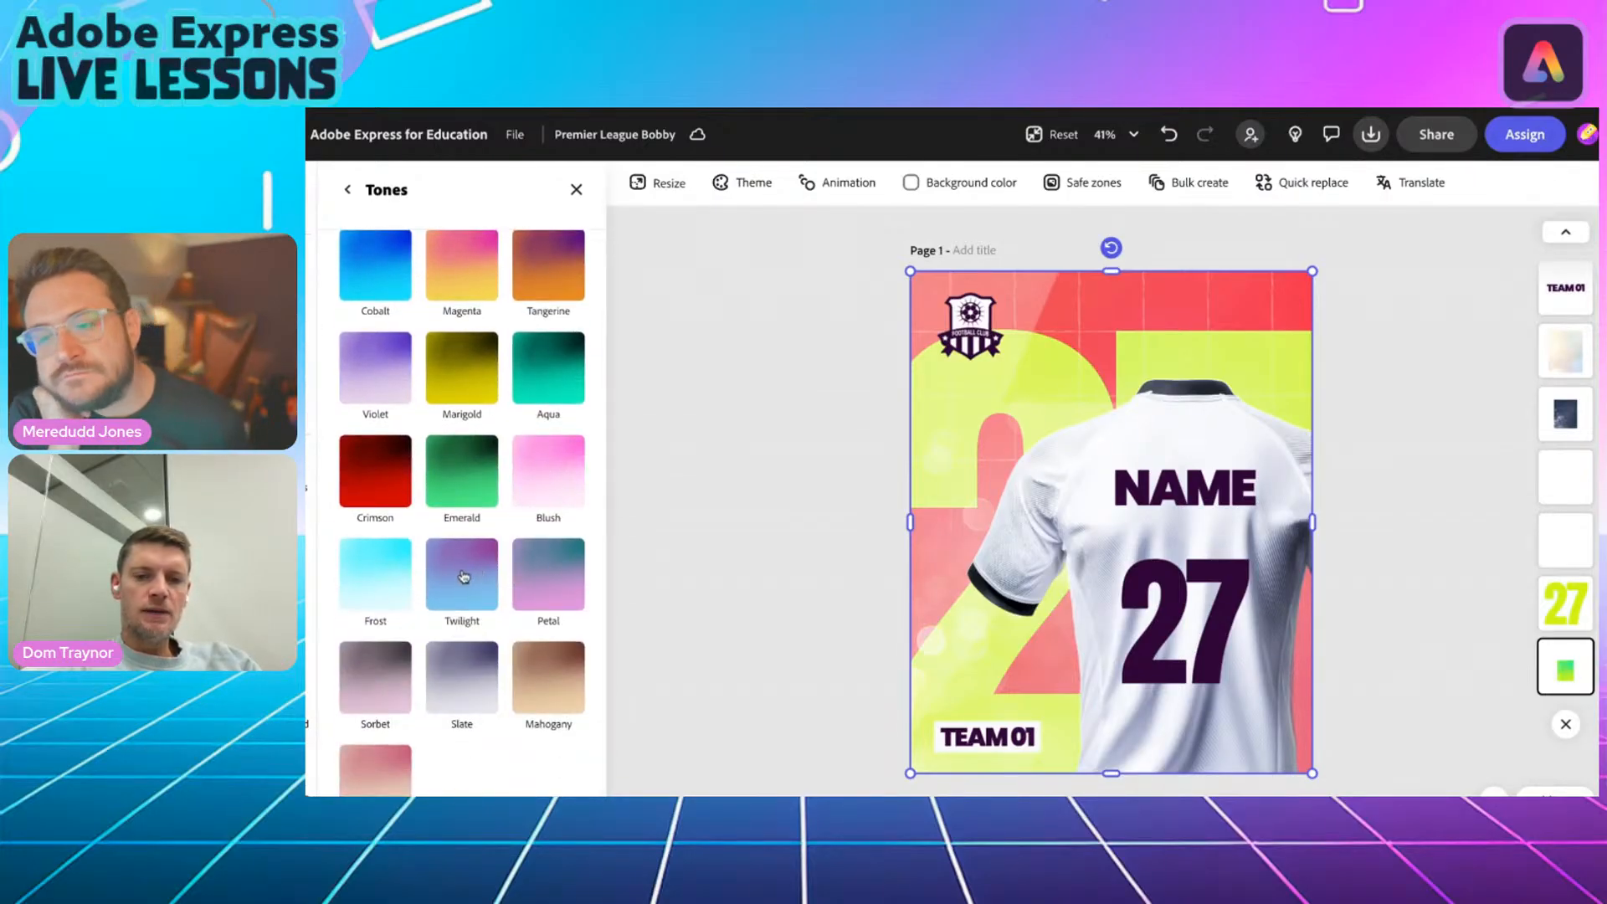
{"action": "left_click", "coordinate": [467, 573]}
{"action": "left_click", "coordinate": [393, 482]}
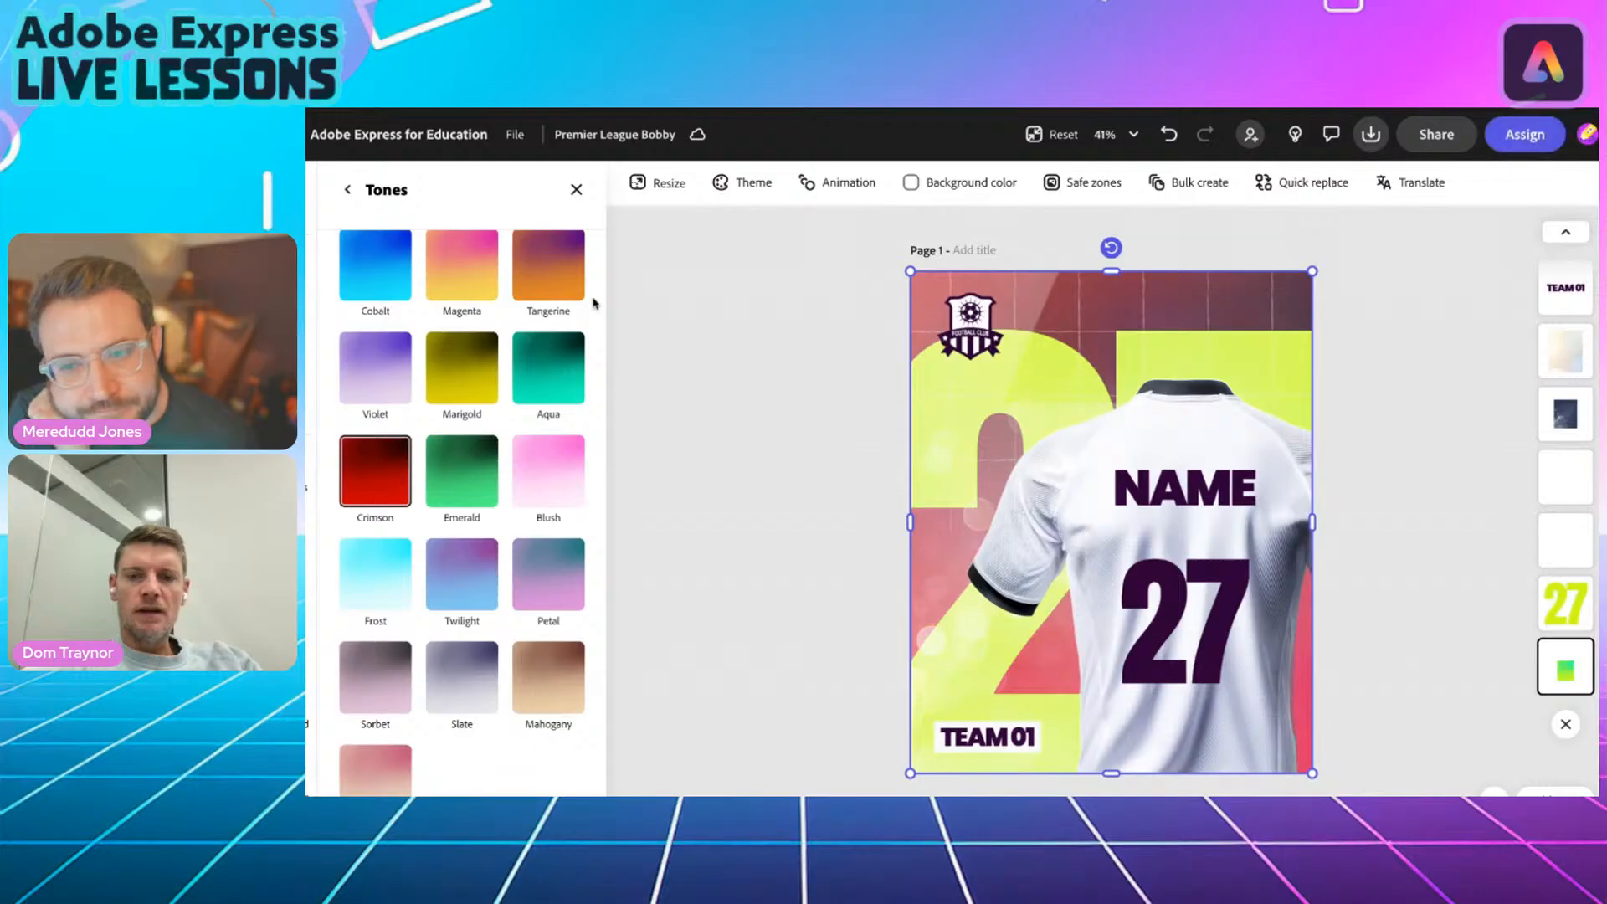
{"action": "left_click", "coordinate": [1168, 134]}
{"action": "left_click", "coordinate": [1169, 134]}
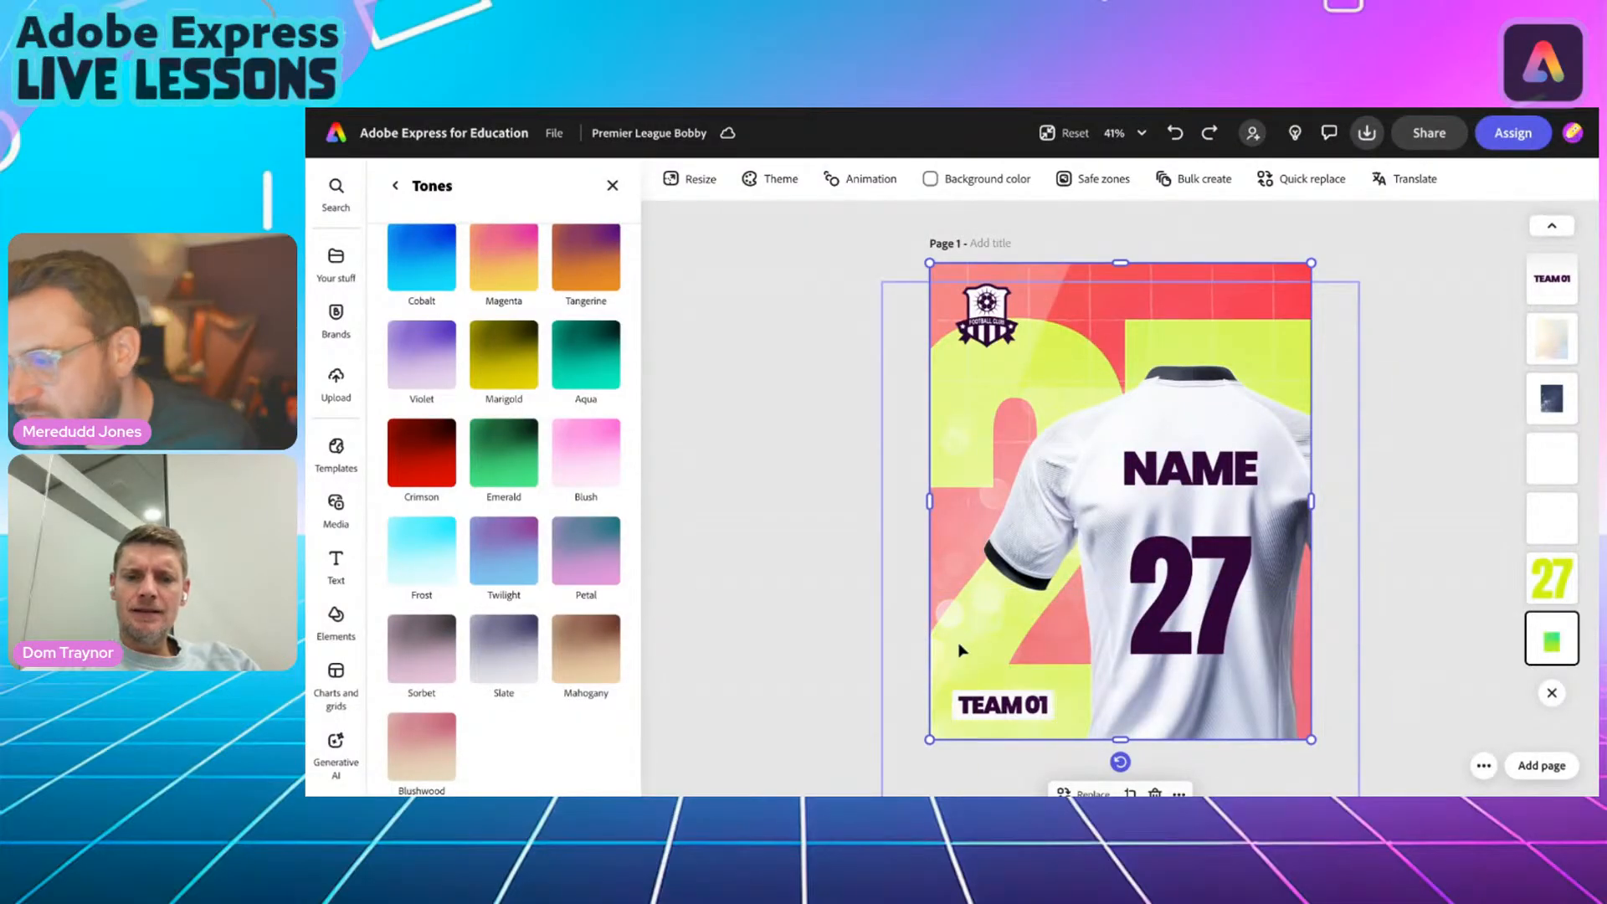
Replace the large lime 27 behind the shirt with 9, trying 09 as an alternative.
{"action": "left_click", "coordinate": [1553, 578]}
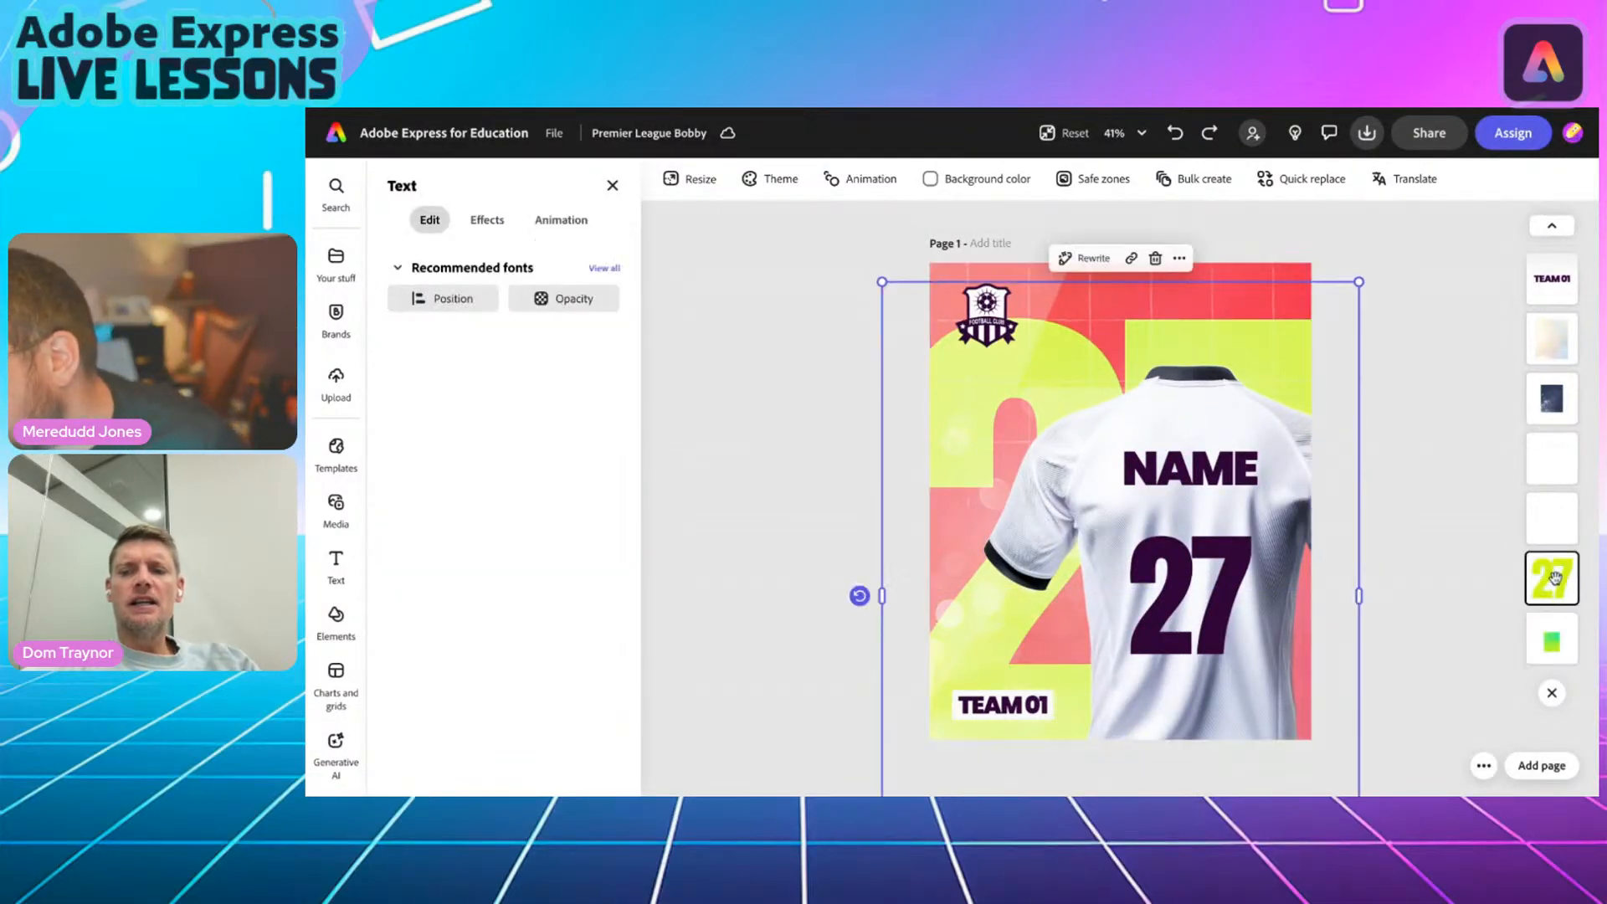
{"action": "left_click", "coordinate": [1434, 602]}
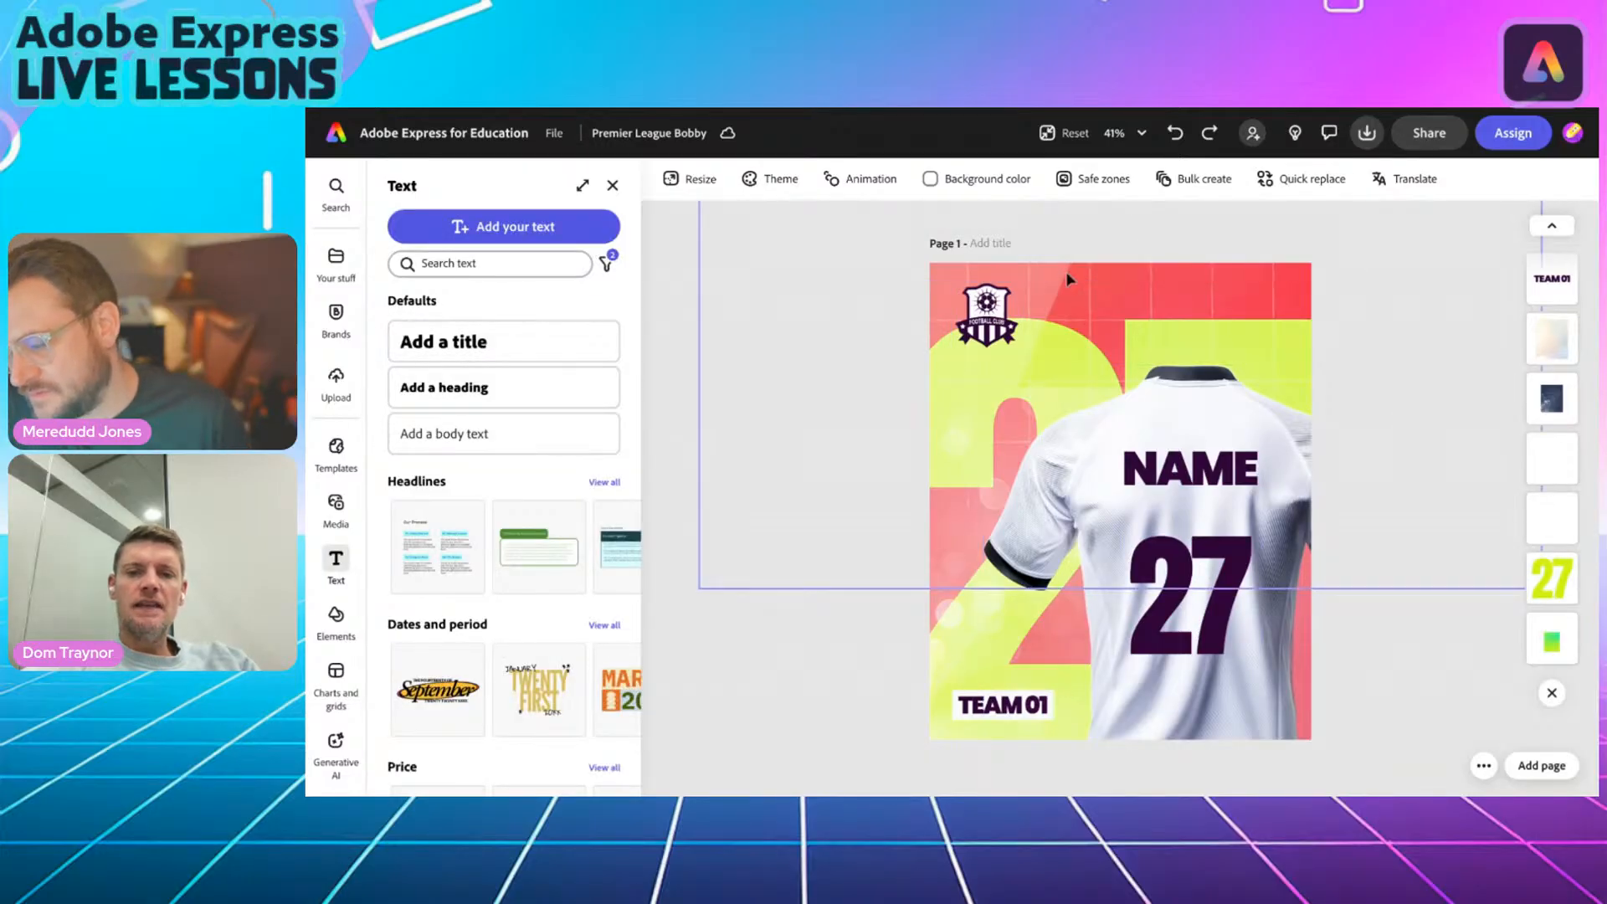
{"action": "left_click", "coordinate": [976, 402]}
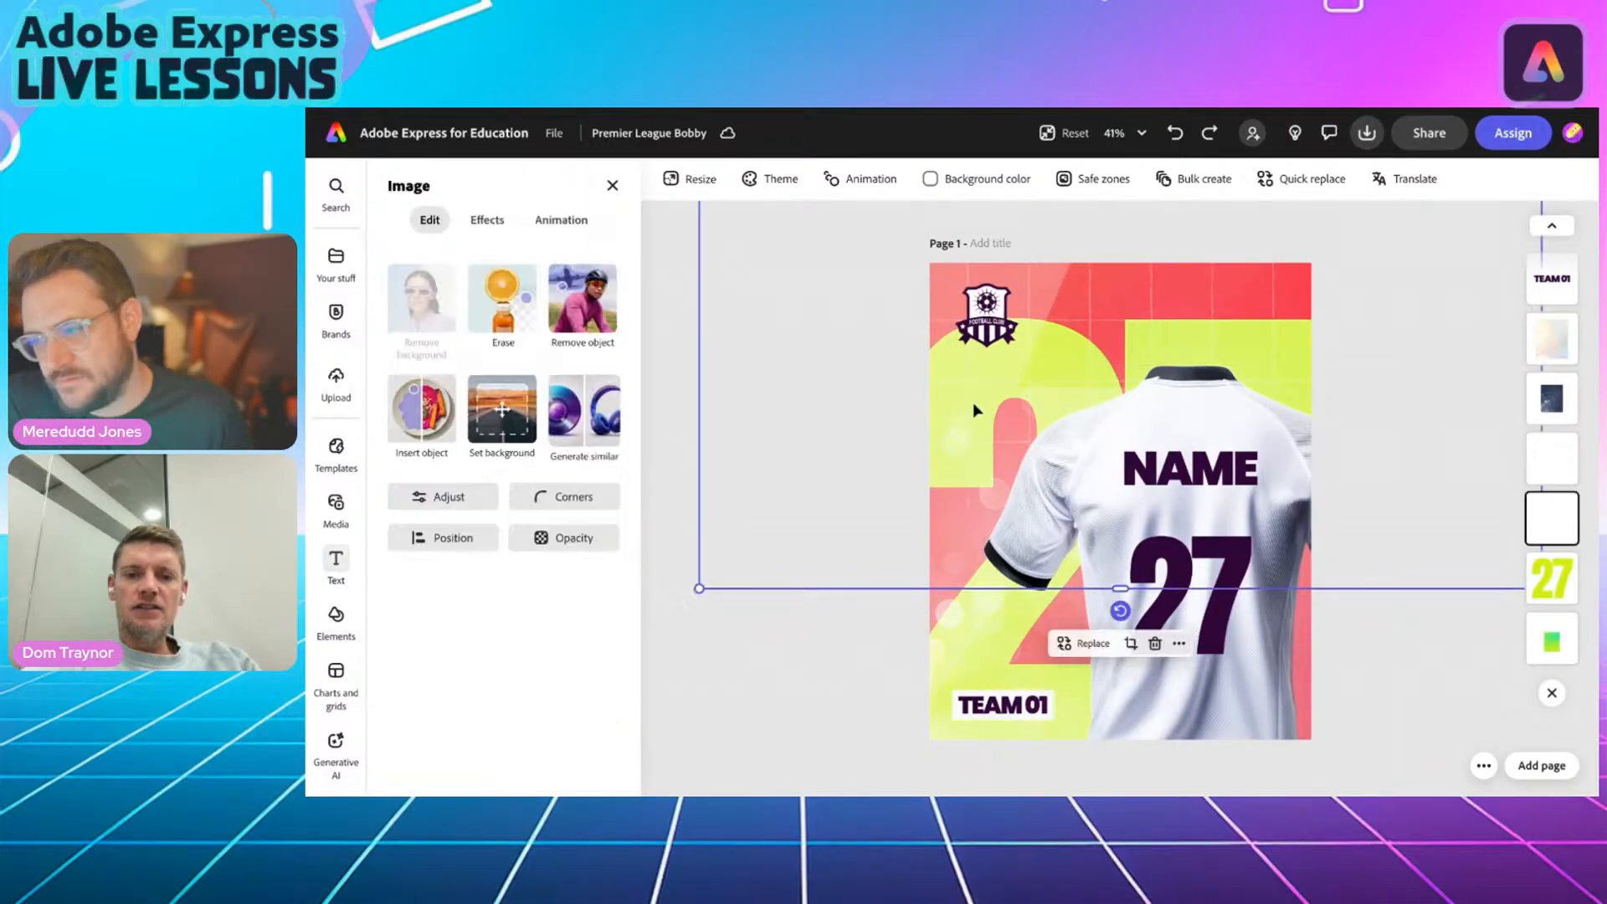
{"action": "left_click", "coordinate": [966, 626]}
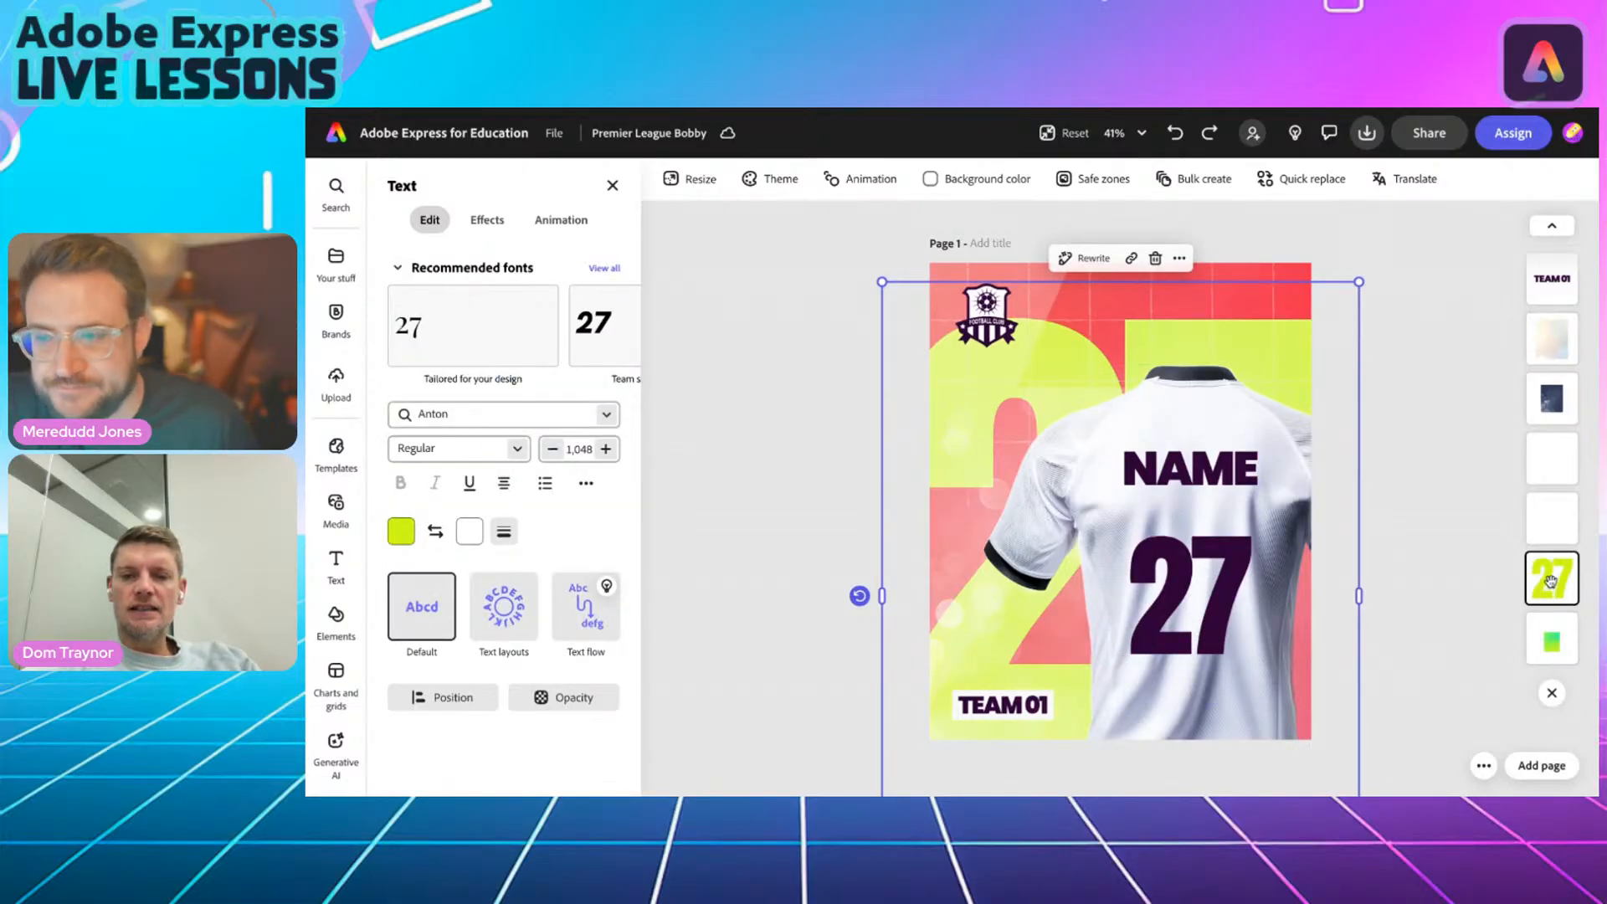
{"action": "left_click", "coordinate": [970, 649]}
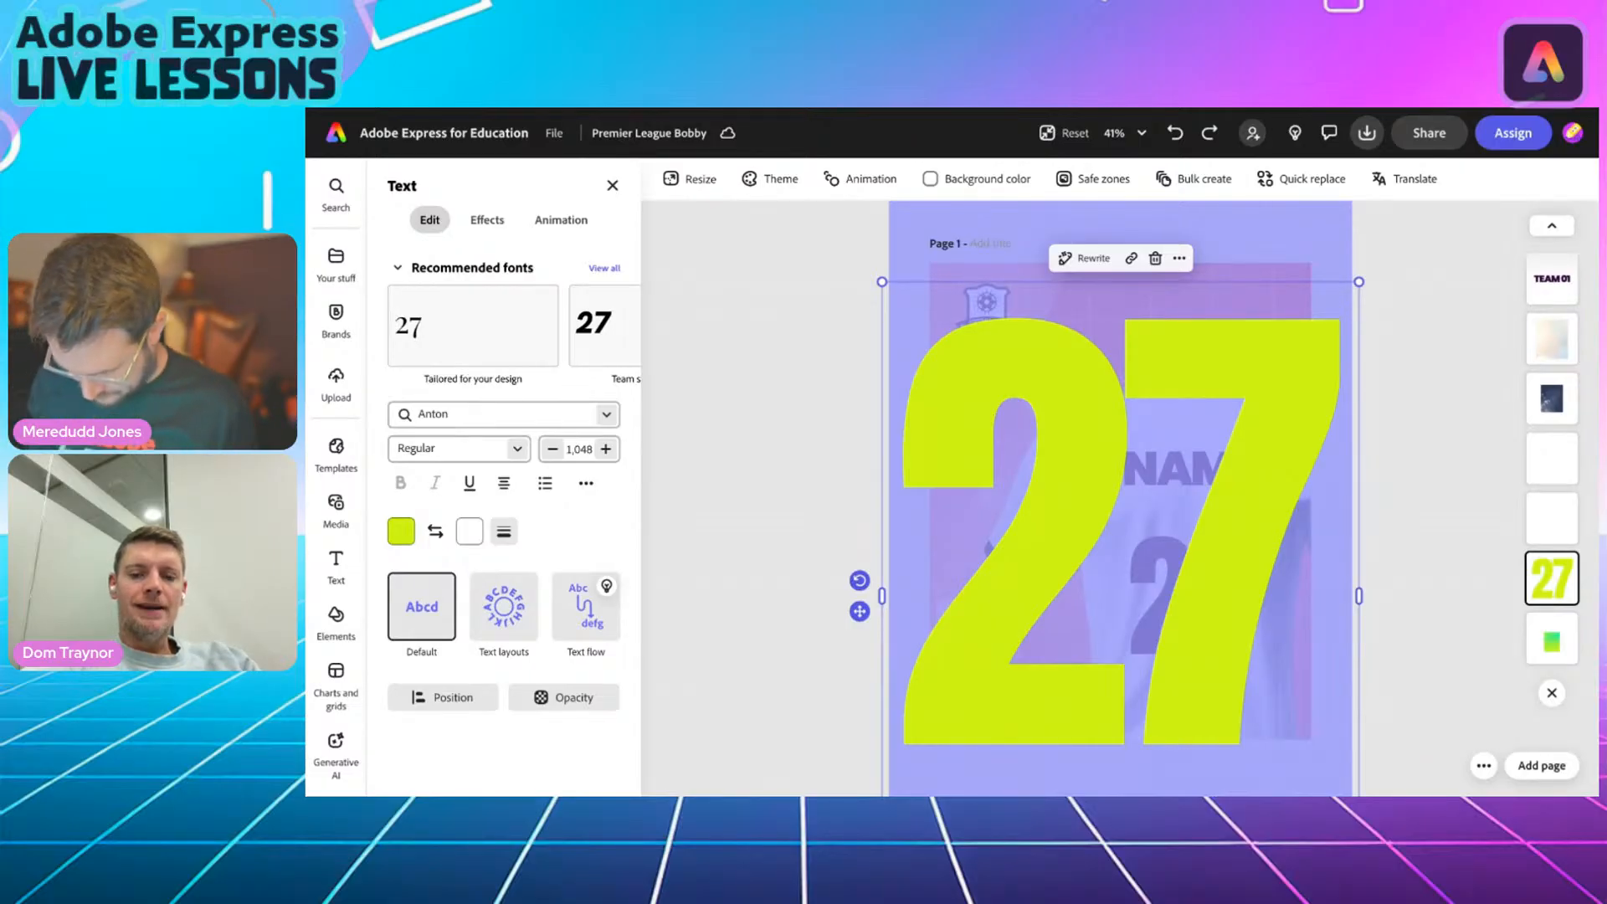
{"action": "type", "text": "9"}
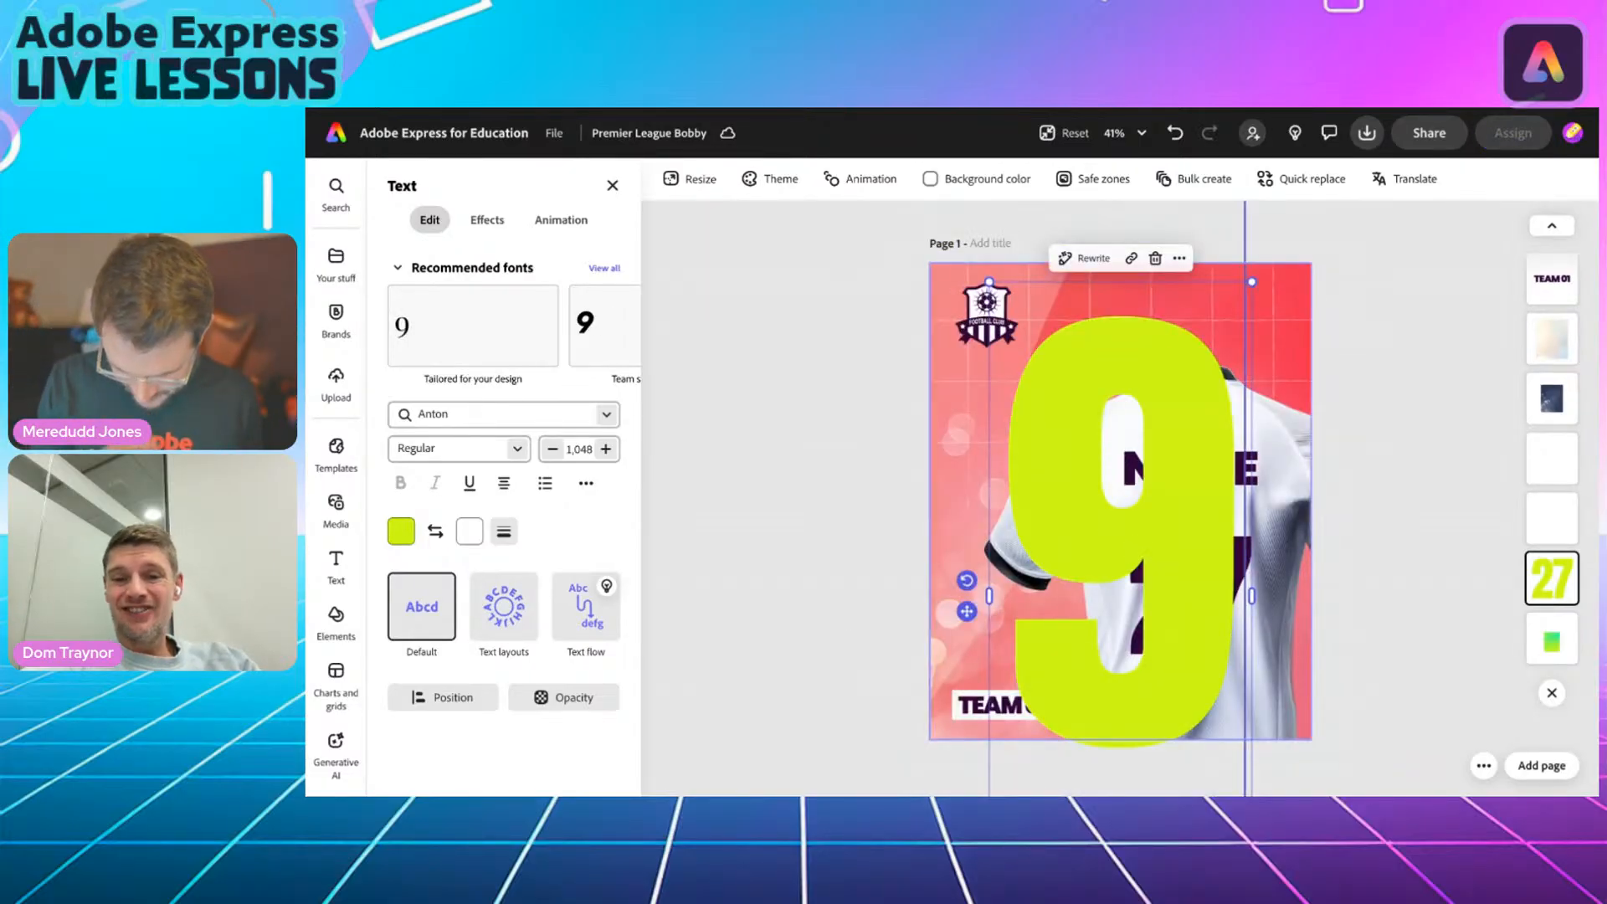
{"action": "key", "text": "BackSpace"}
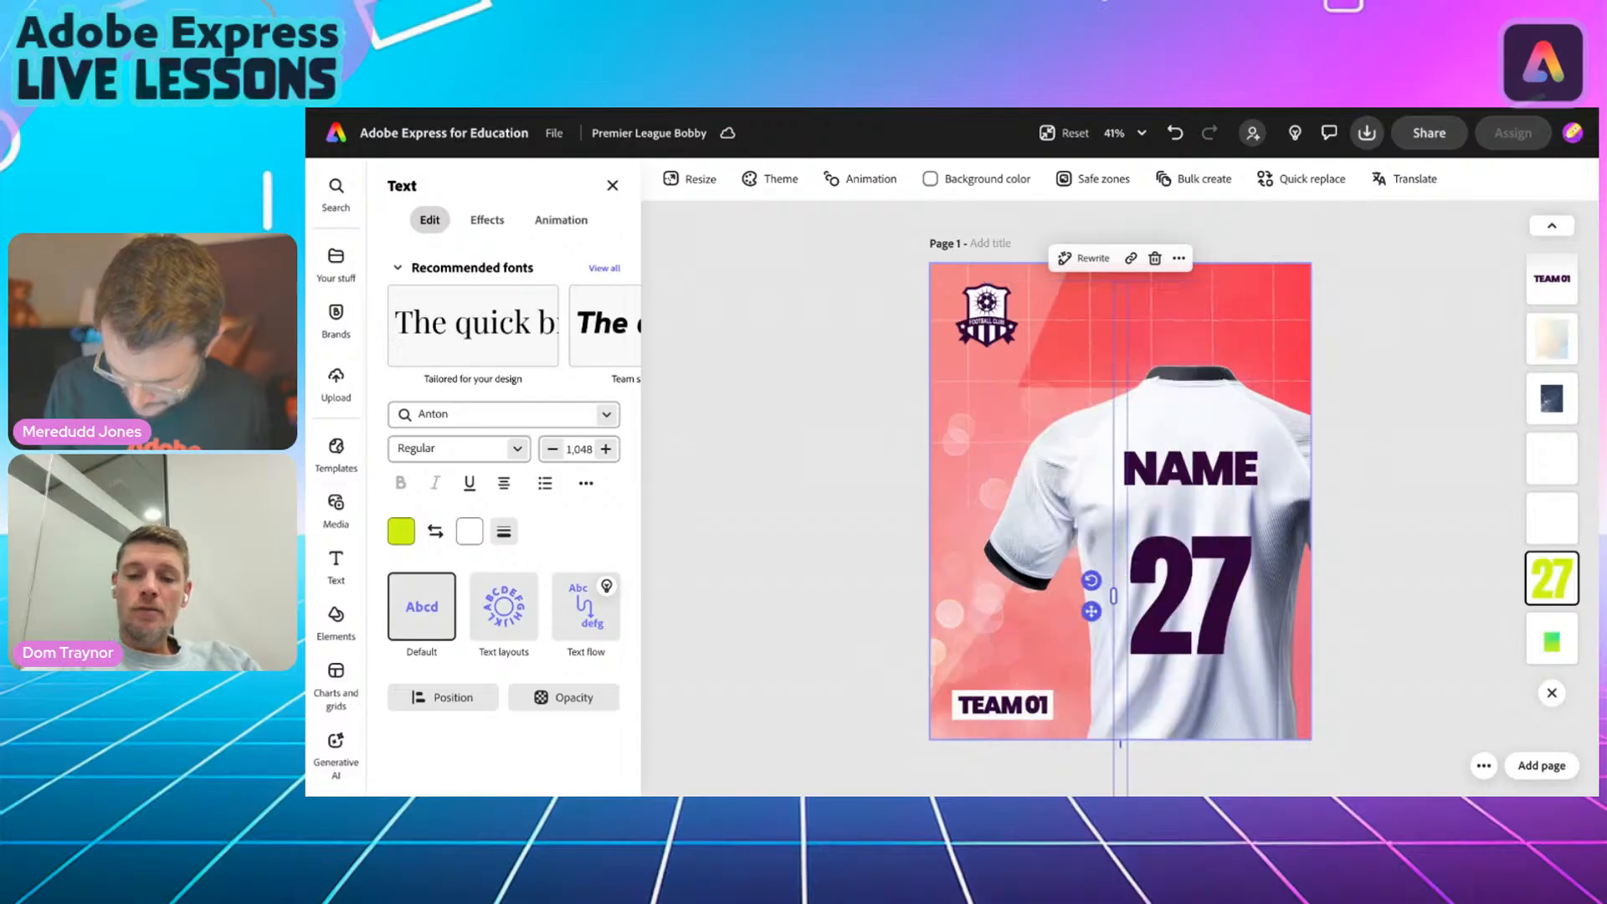
{"action": "type", "text": "09"}
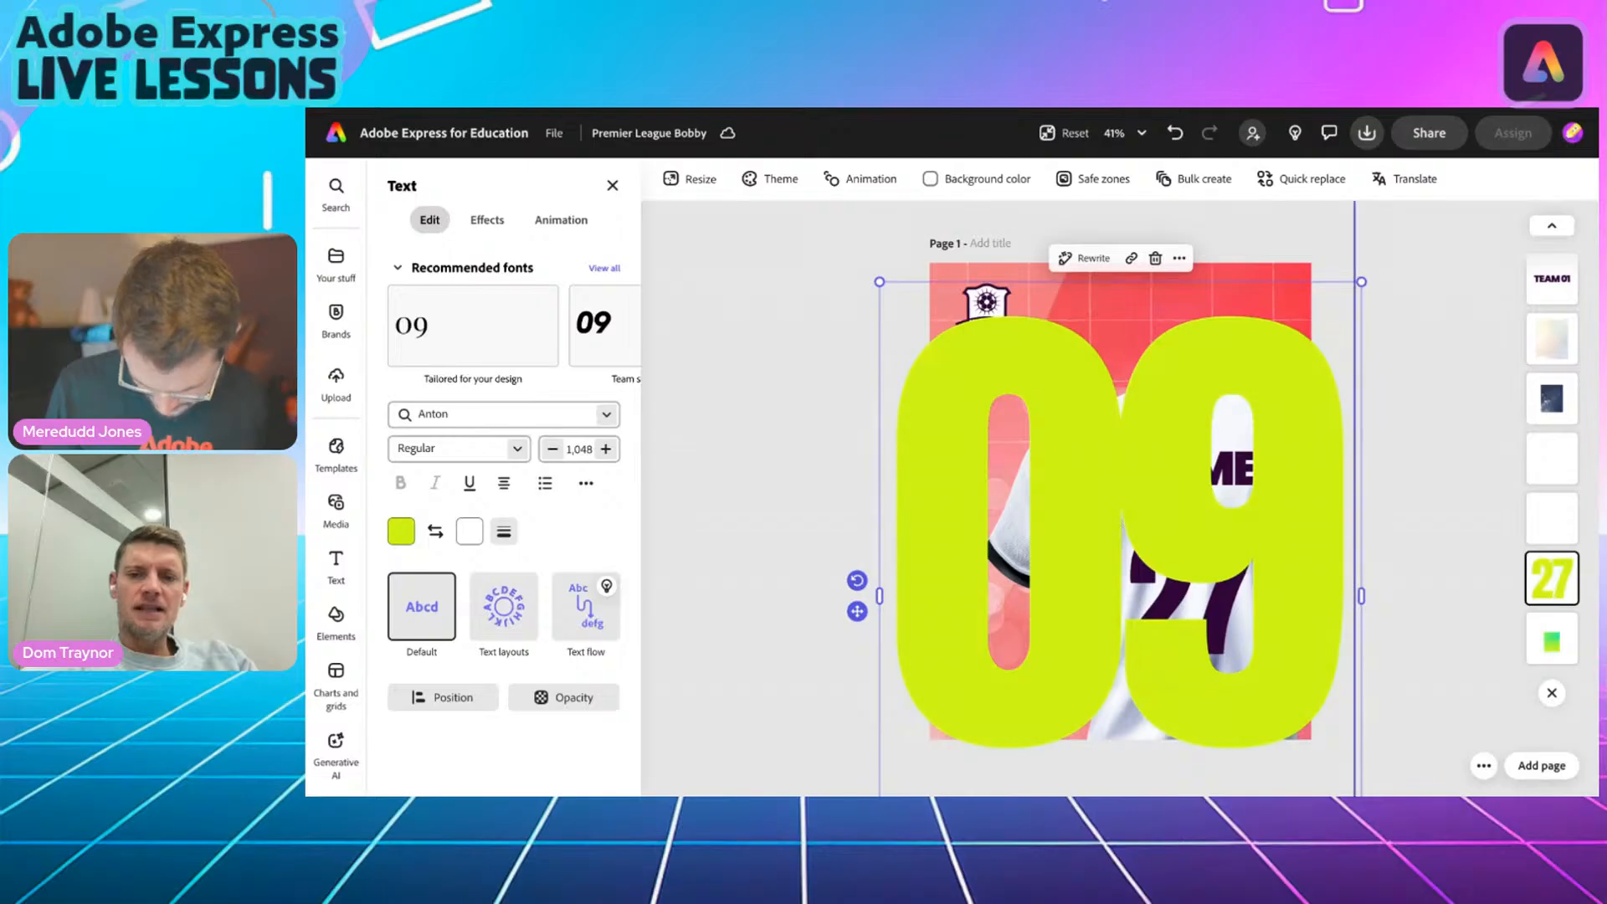
{"action": "key", "text": "BackSpace"}
{"action": "key", "text": "BackSpace"}
{"action": "type", "text": "9"}
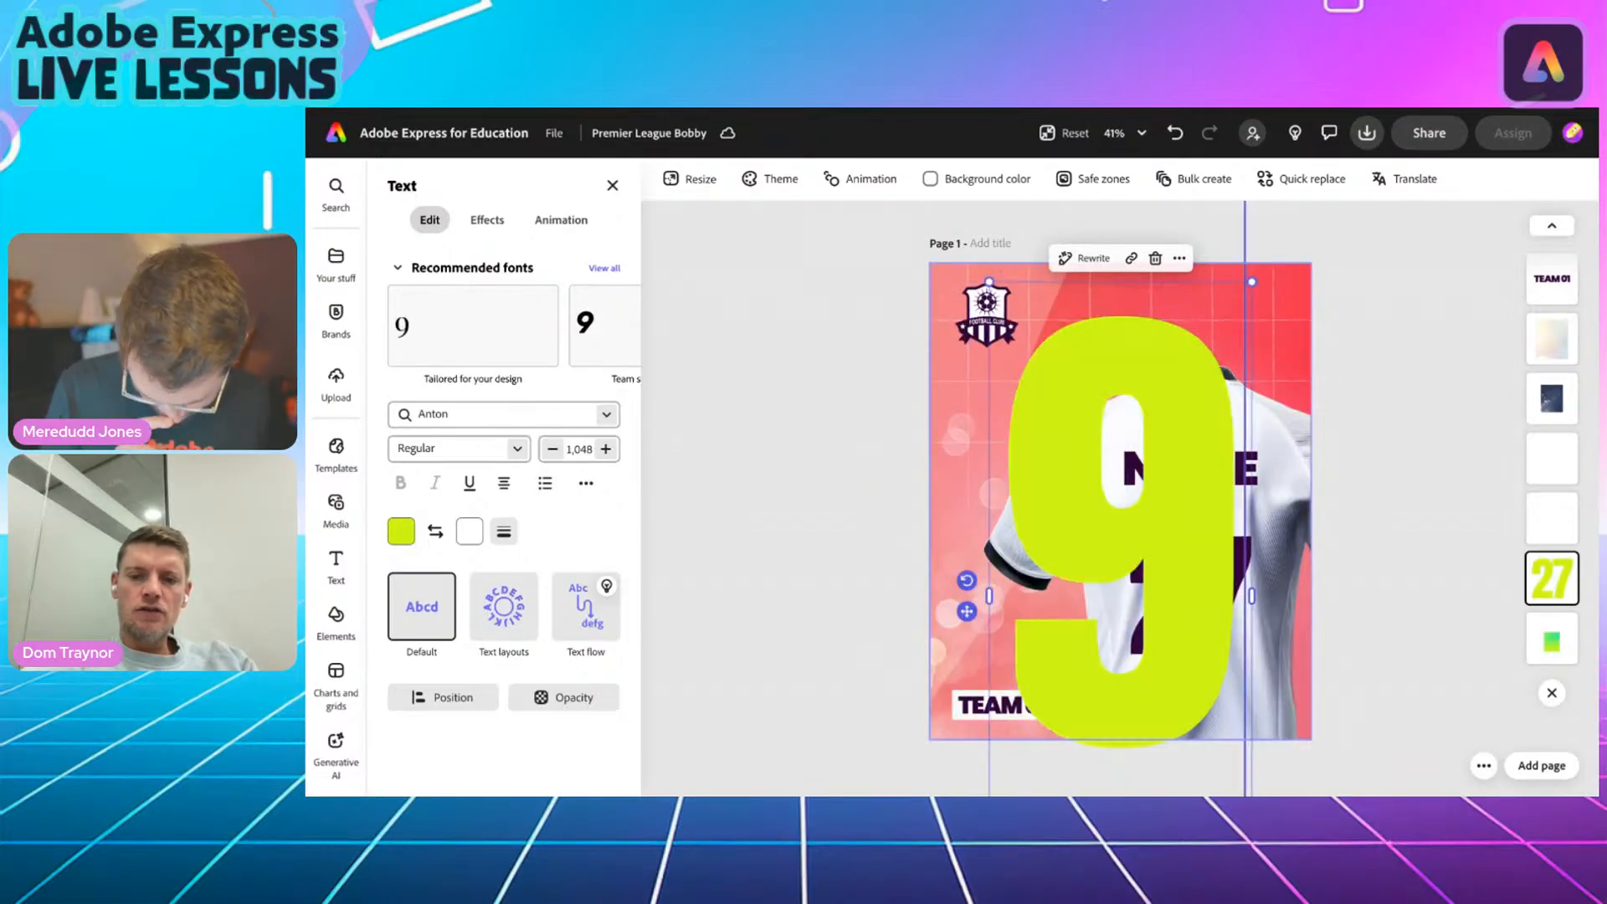
Finish editing the large lime 9 and move it slightly higher behind the shirt.
{"action": "key", "text": "ctrl+minus"}
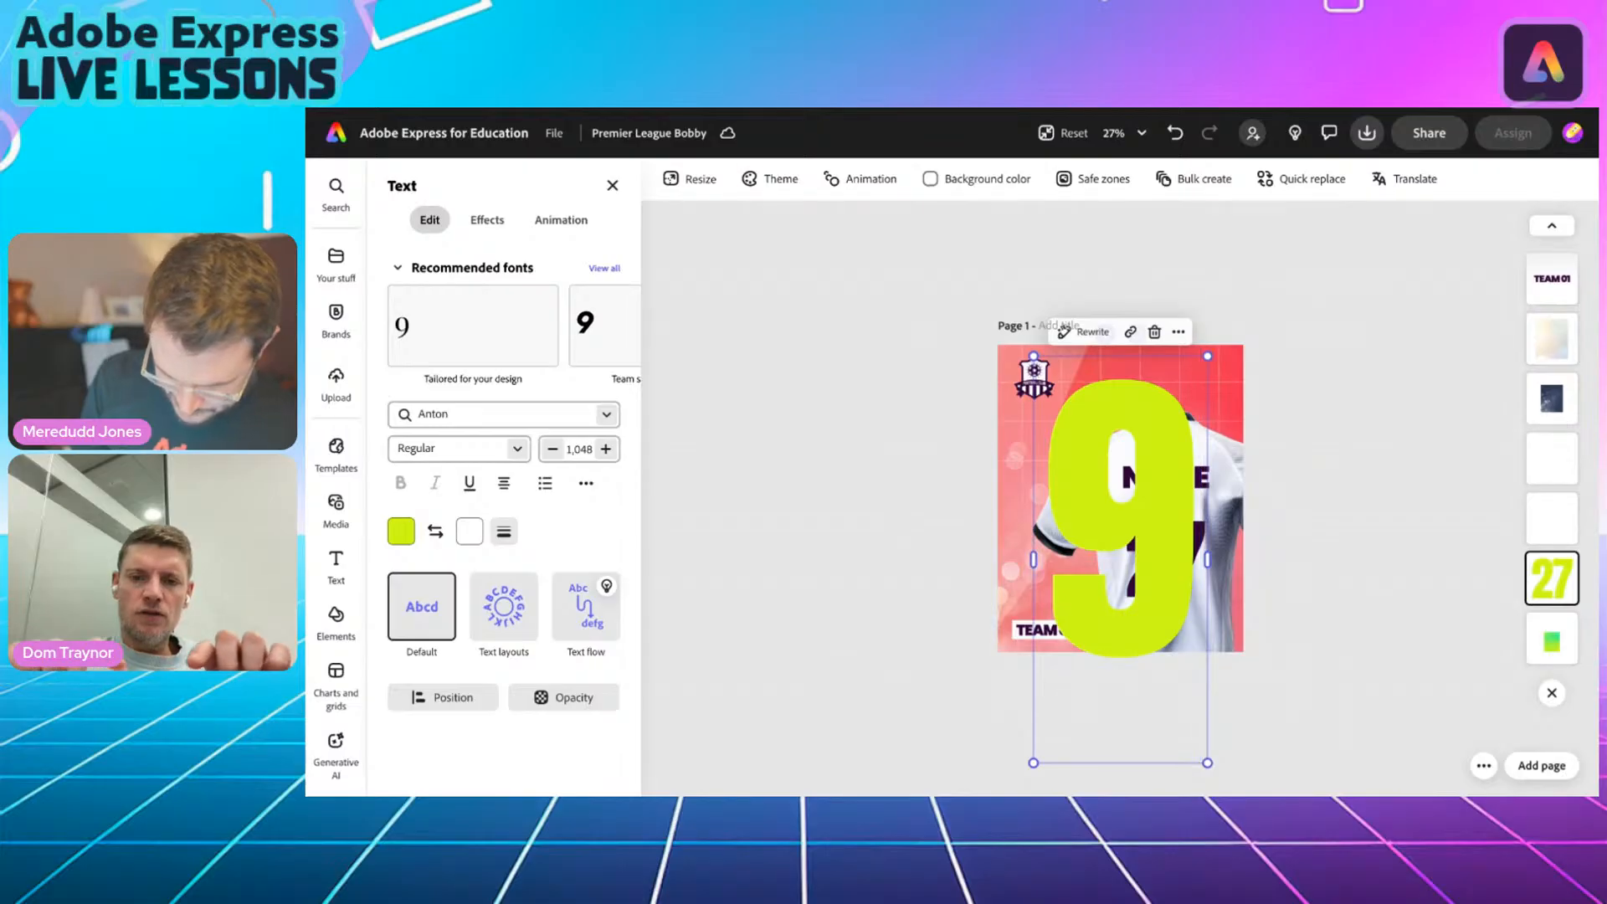
{"action": "key", "text": "Escape"}
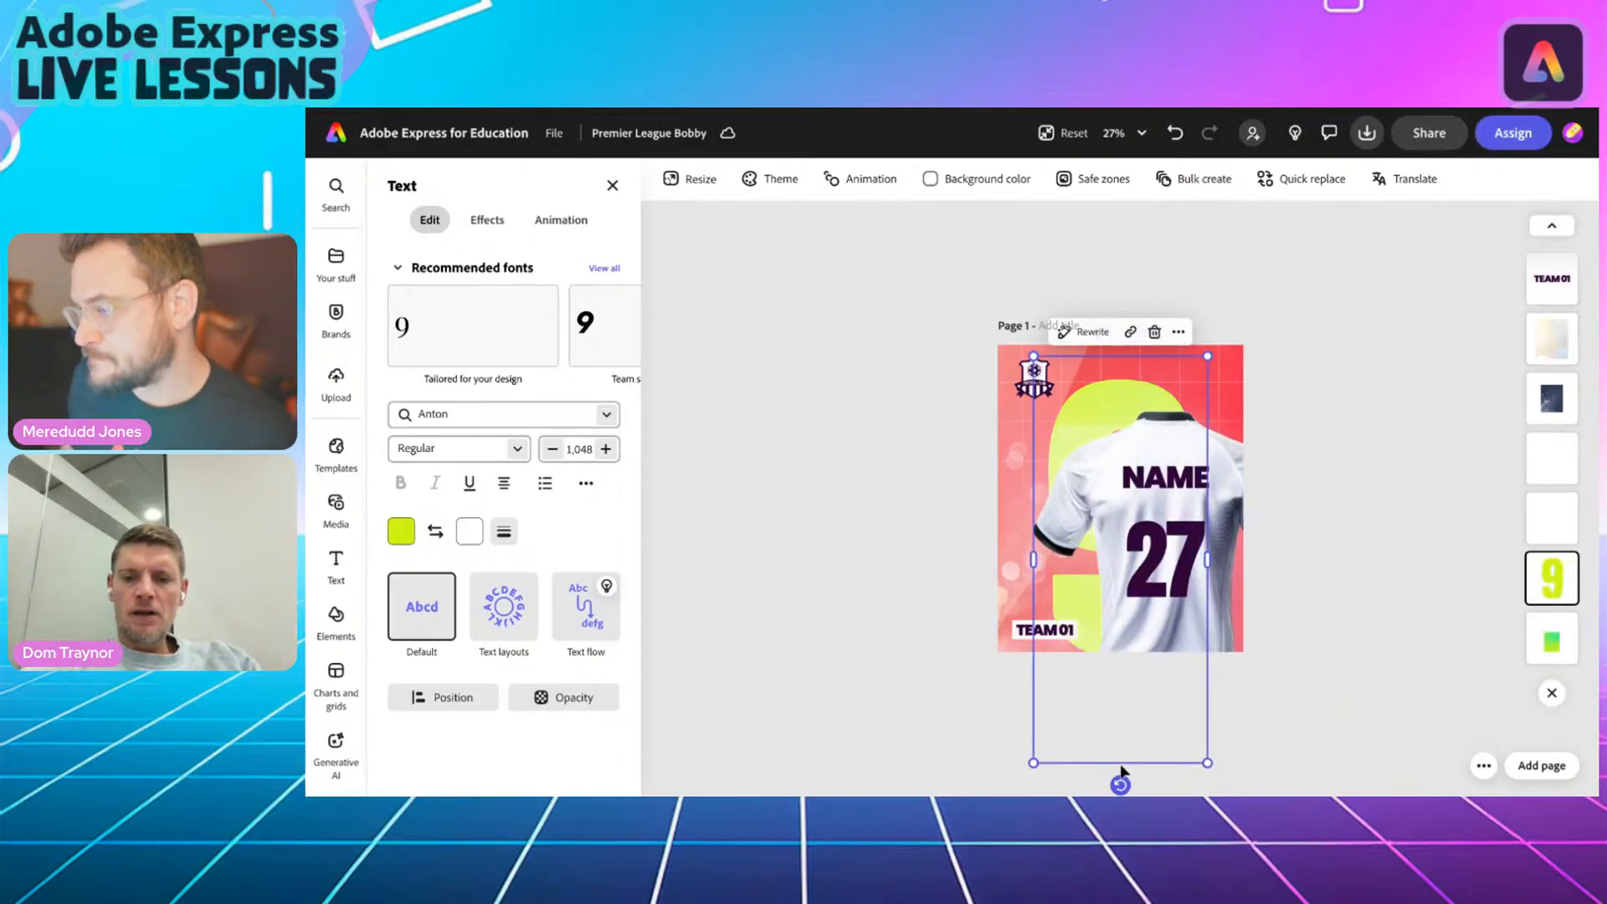
{"action": "left_click_drag", "start_coordinate": [1123, 744], "coordinate": [1121, 734]}
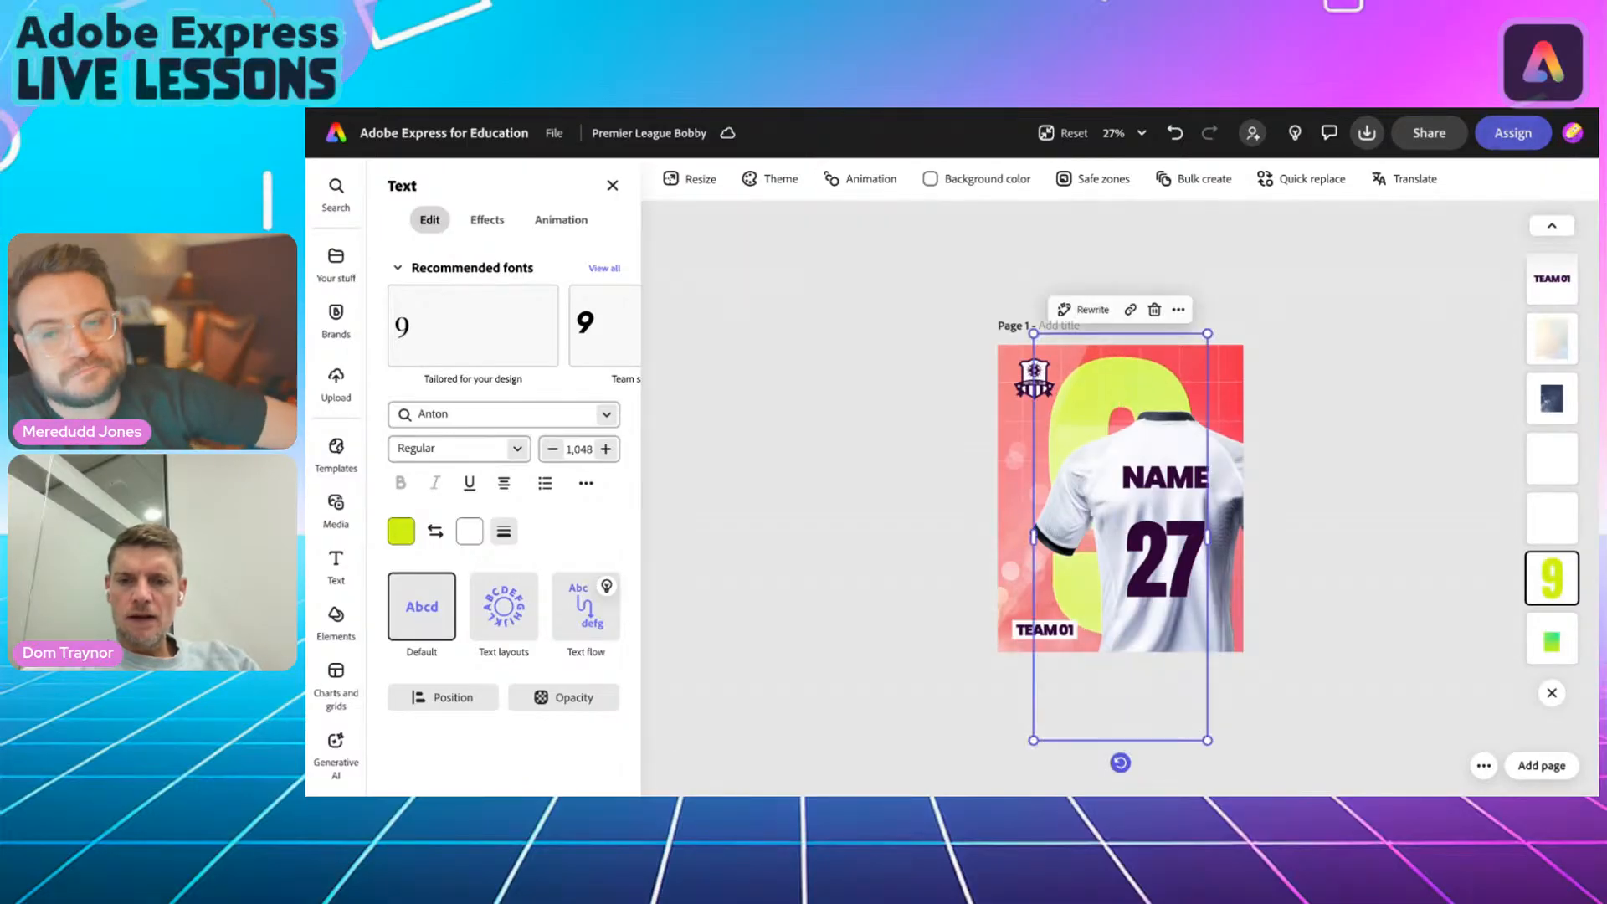
{"action": "mouse_move", "coordinate": [1134, 387]}
{"action": "left_mouse_down"}
{"action": "mouse_move", "coordinate": [1103, 381]}
{"action": "mouse_move", "coordinate": [1132, 381]}
{"action": "left_mouse_up"}
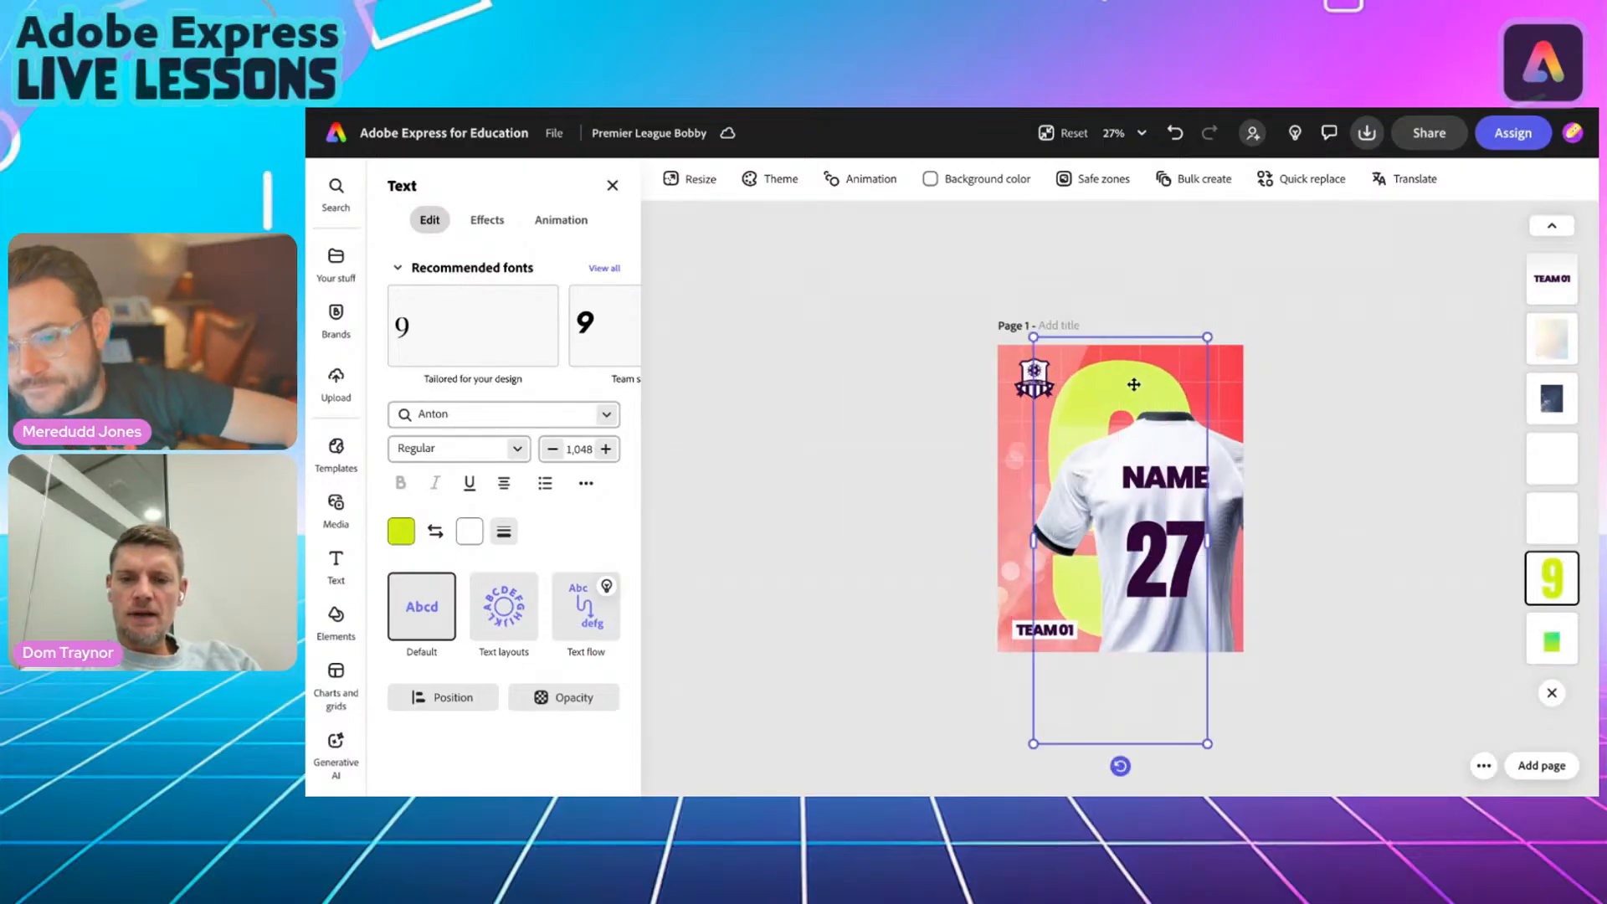
Change the dark purple number on the back of the shirt to 9 and deselect it.
{"action": "left_click", "coordinate": [1172, 560]}
{"action": "type", "text": "9"}
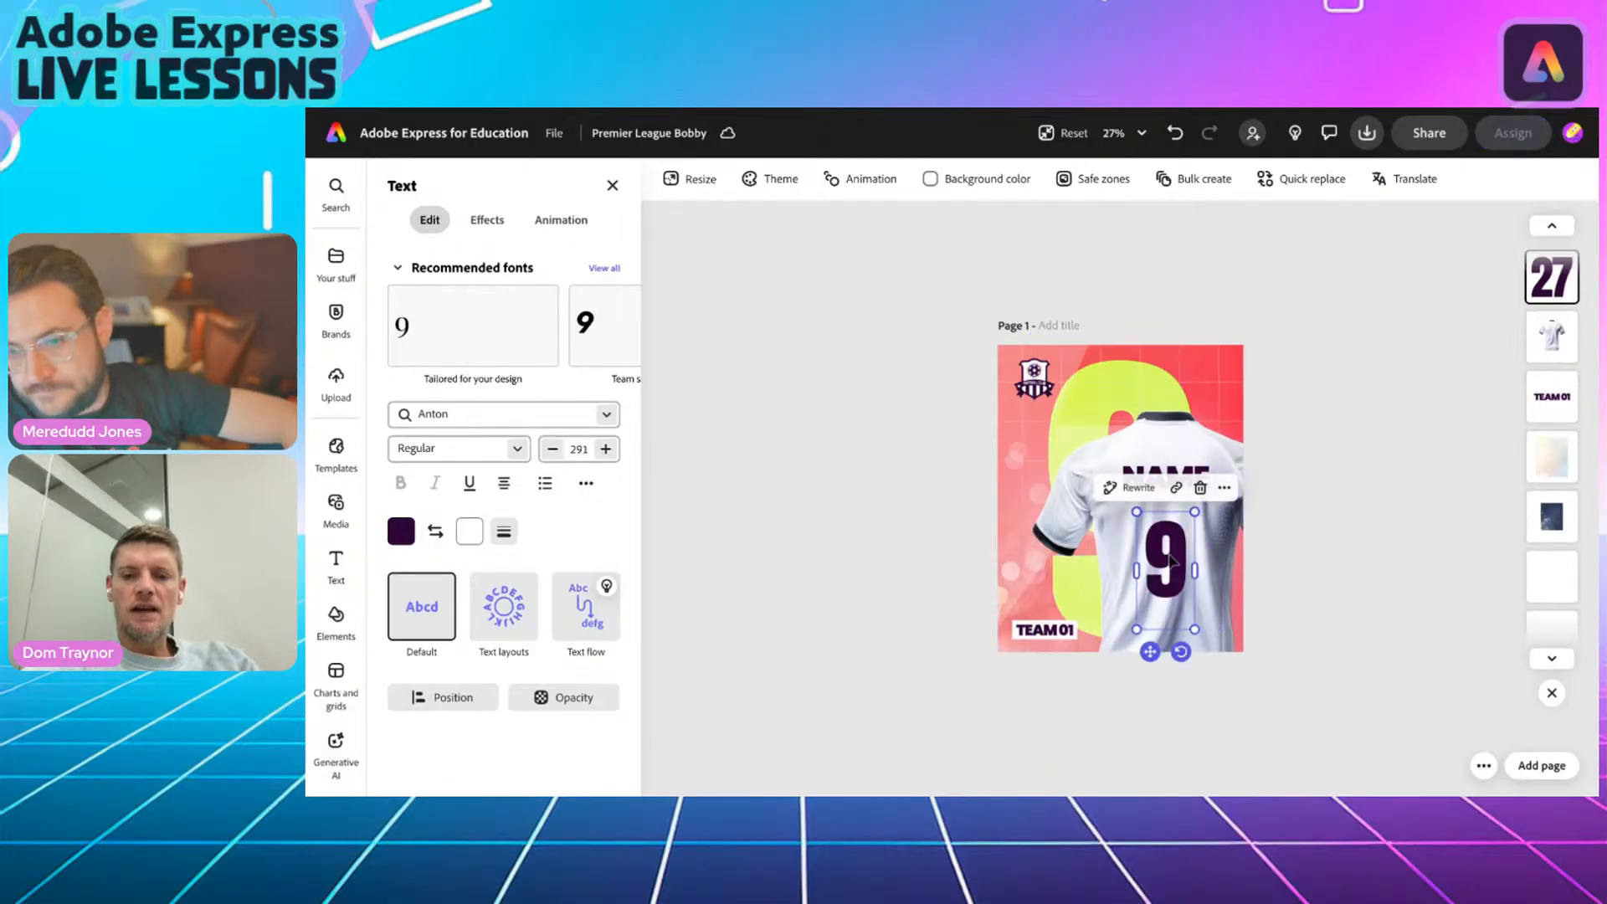
{"action": "left_click", "coordinate": [1347, 529]}
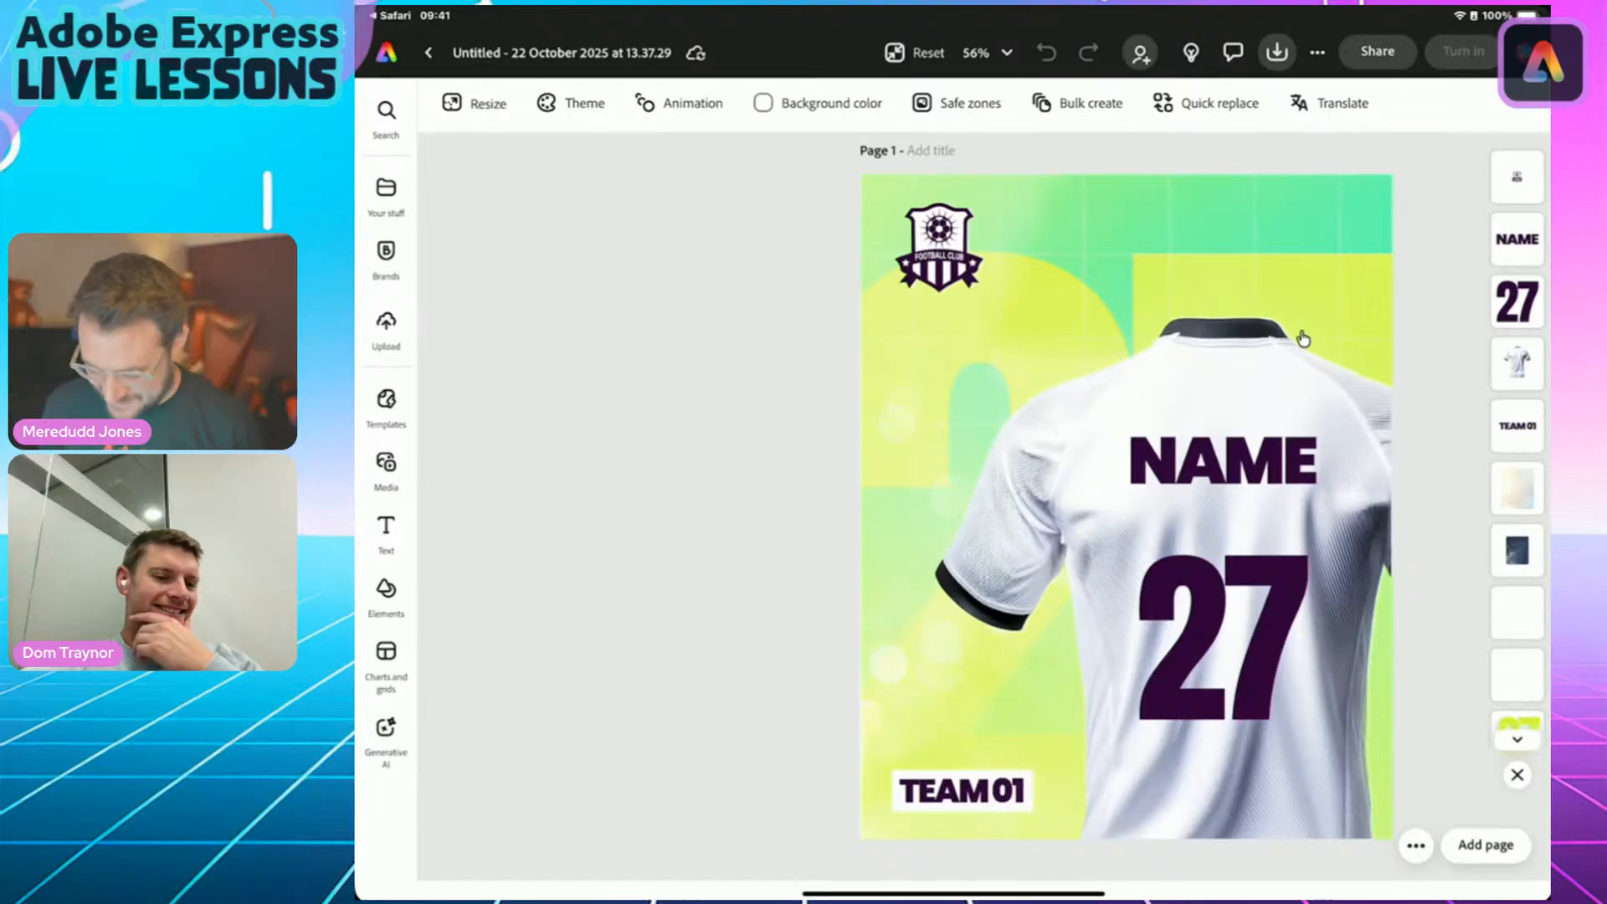
{"action": "double_click", "coordinate": [1223, 460]}
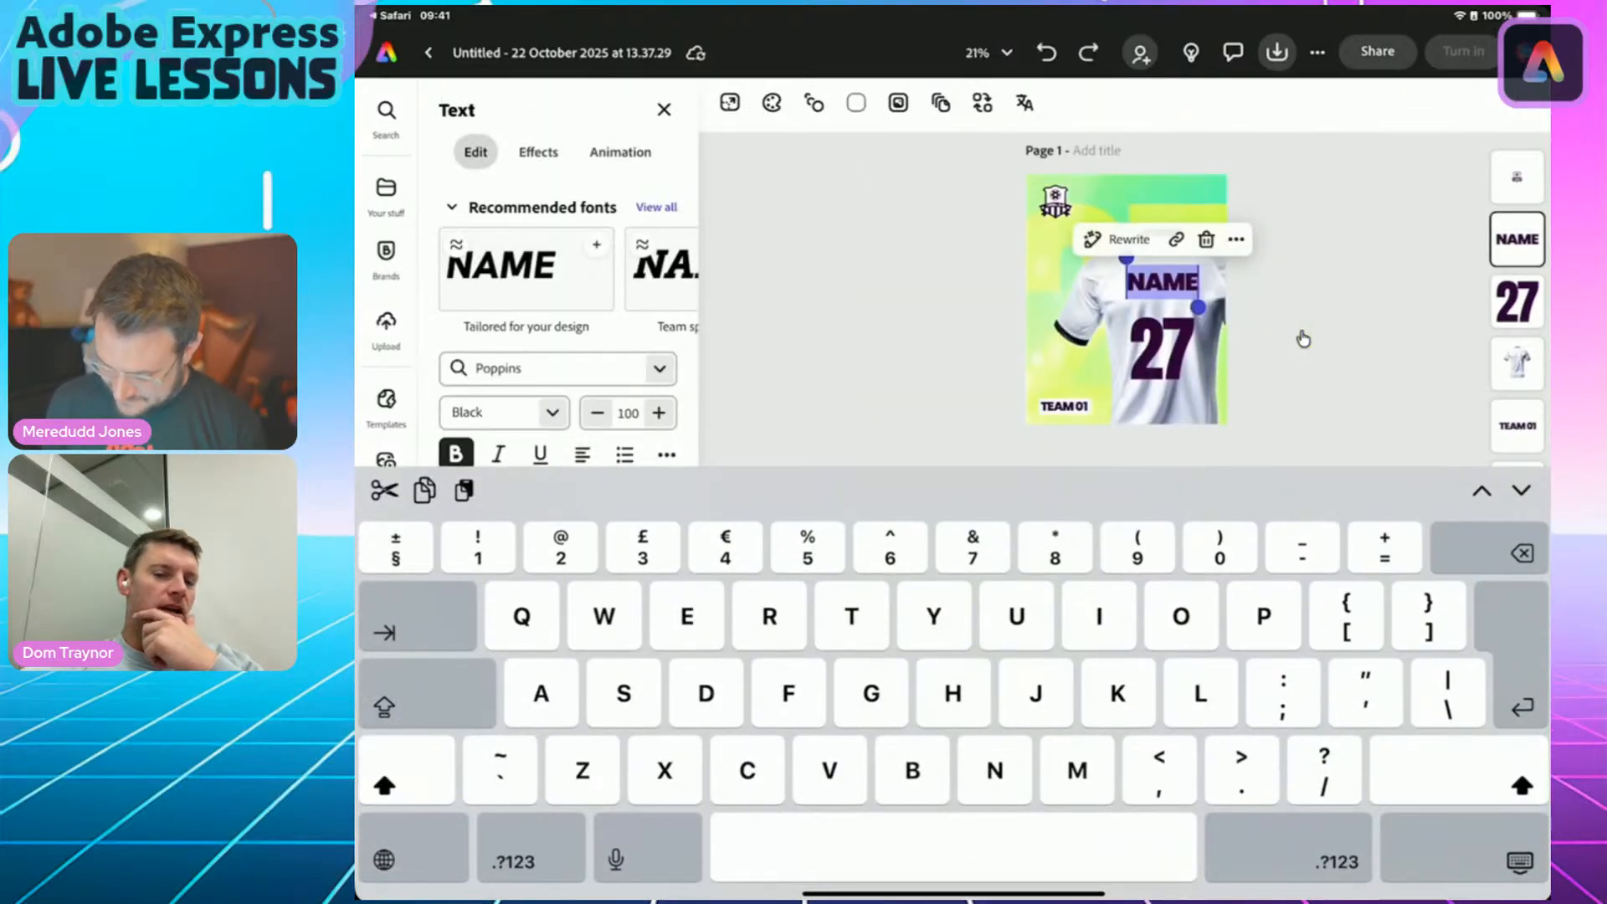
{"action": "left_click", "coordinate": [1303, 338]}
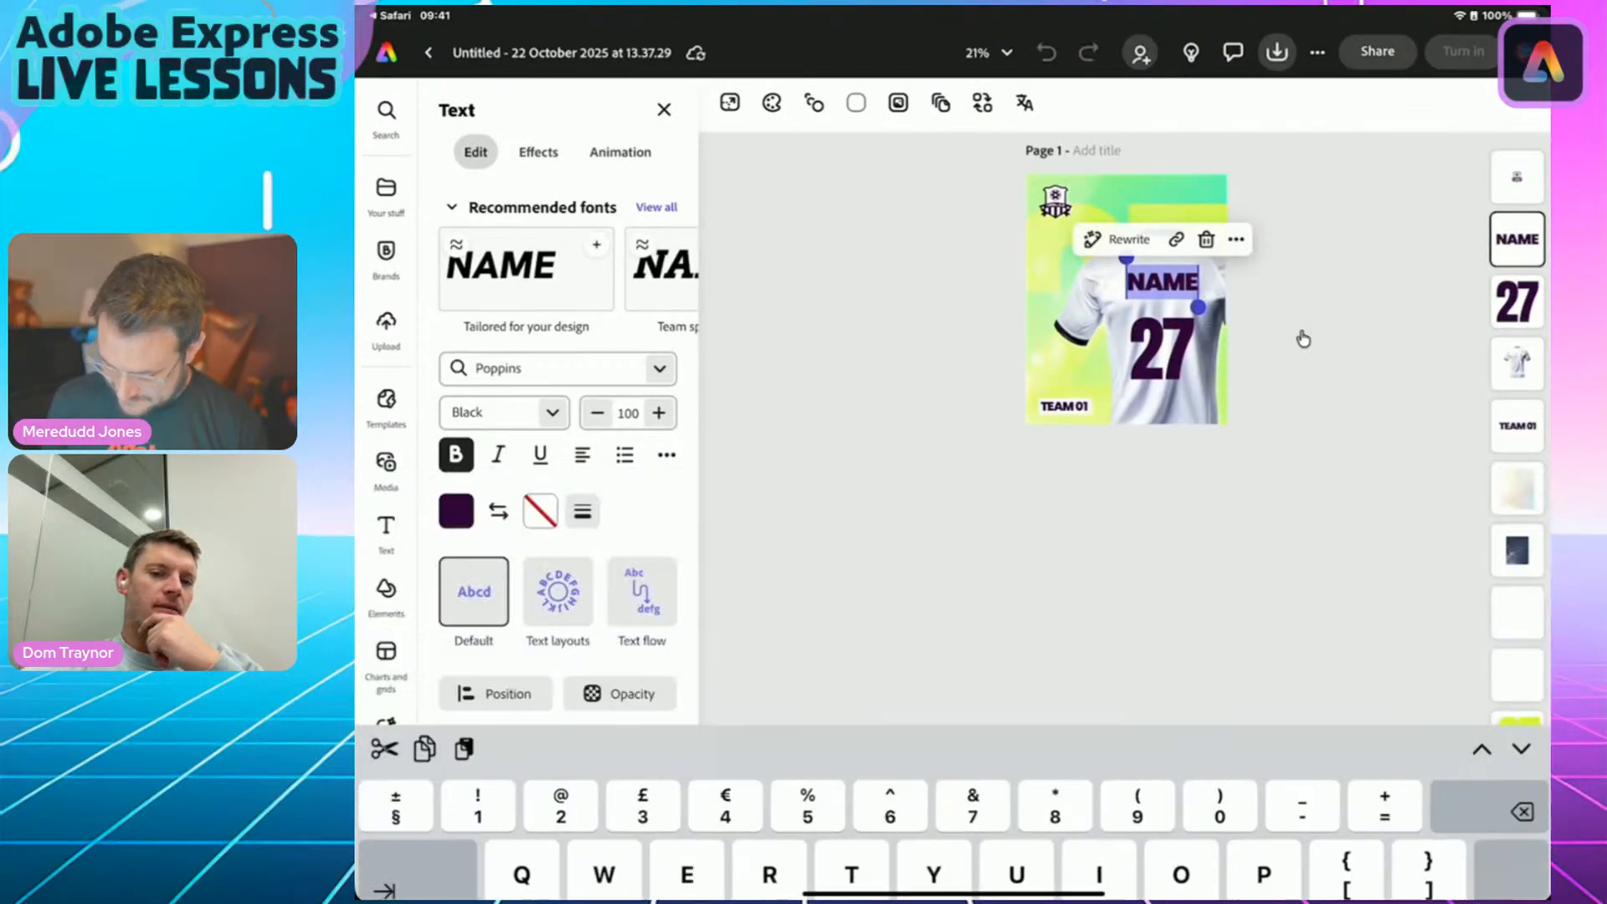
{"action": "left_click", "coordinate": [1302, 338]}
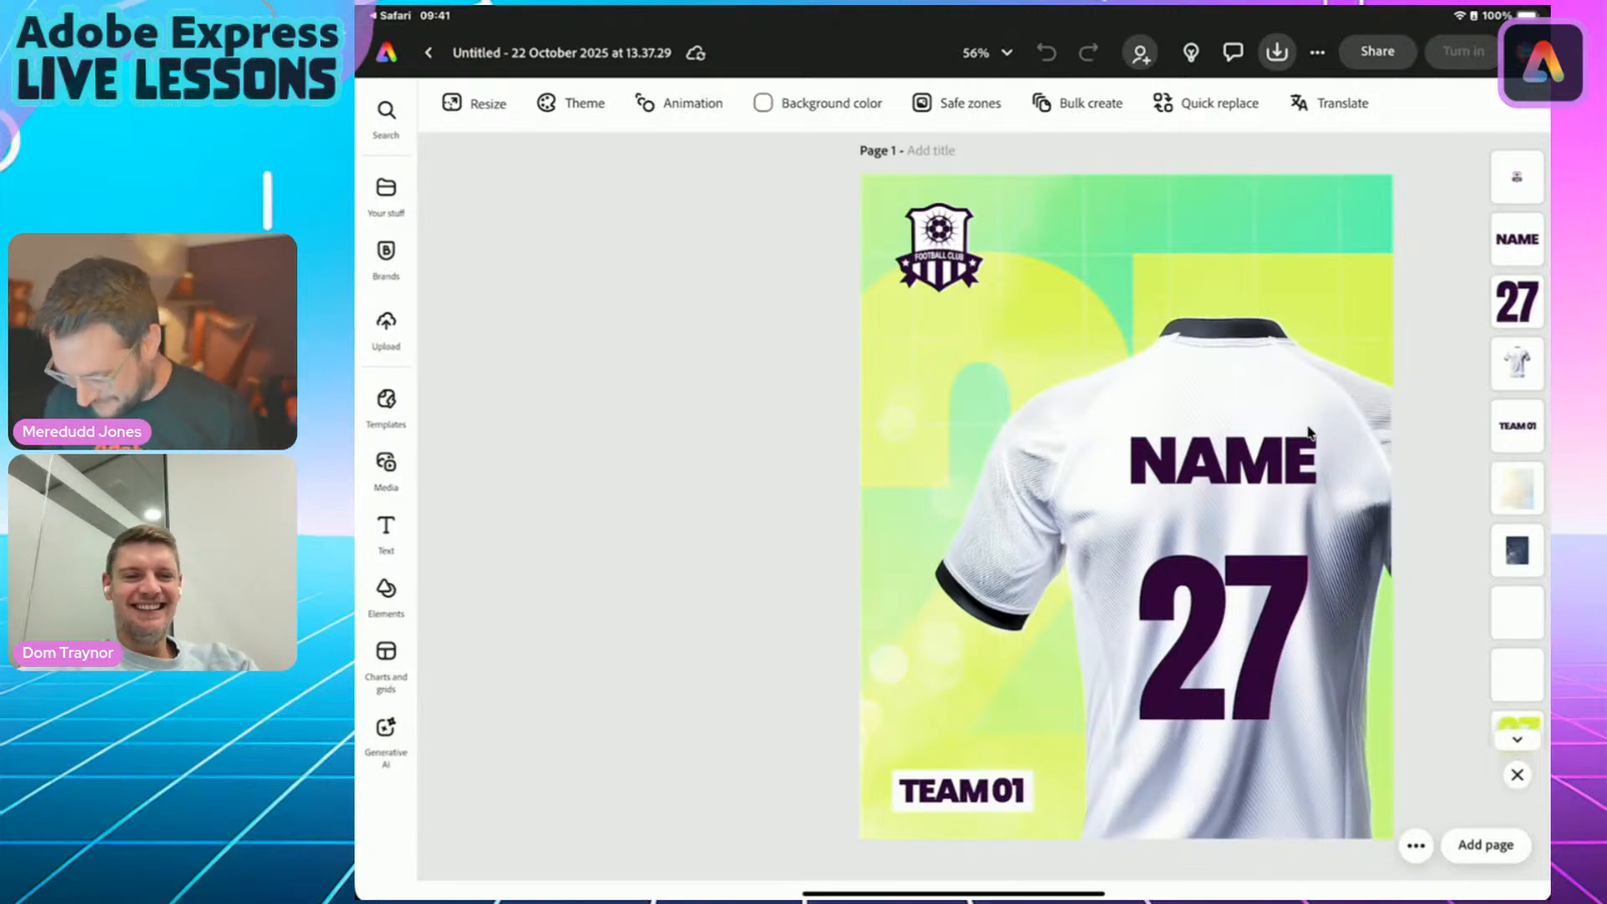
Apply the Twilight Duotone tone to the rearmost background image of the untitled shirt design, comparing it with Petal.
{"action": "scroll", "coordinate": [1516, 452], "scroll_direction": "down", "scroll_amount": 2}
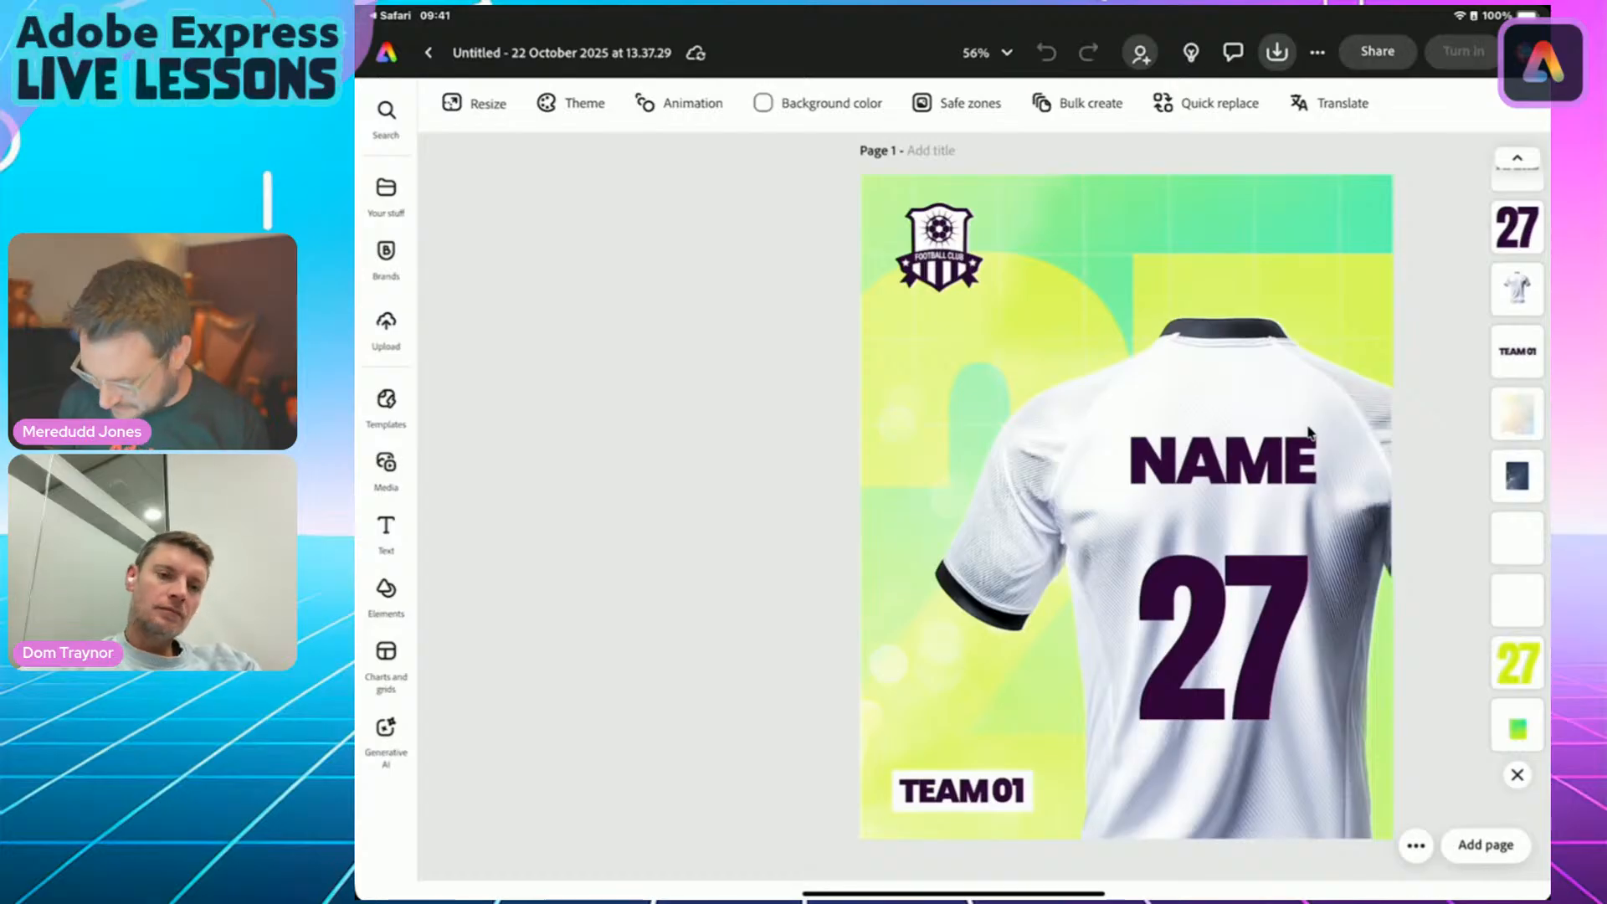
{"action": "left_click", "coordinate": [1309, 432]}
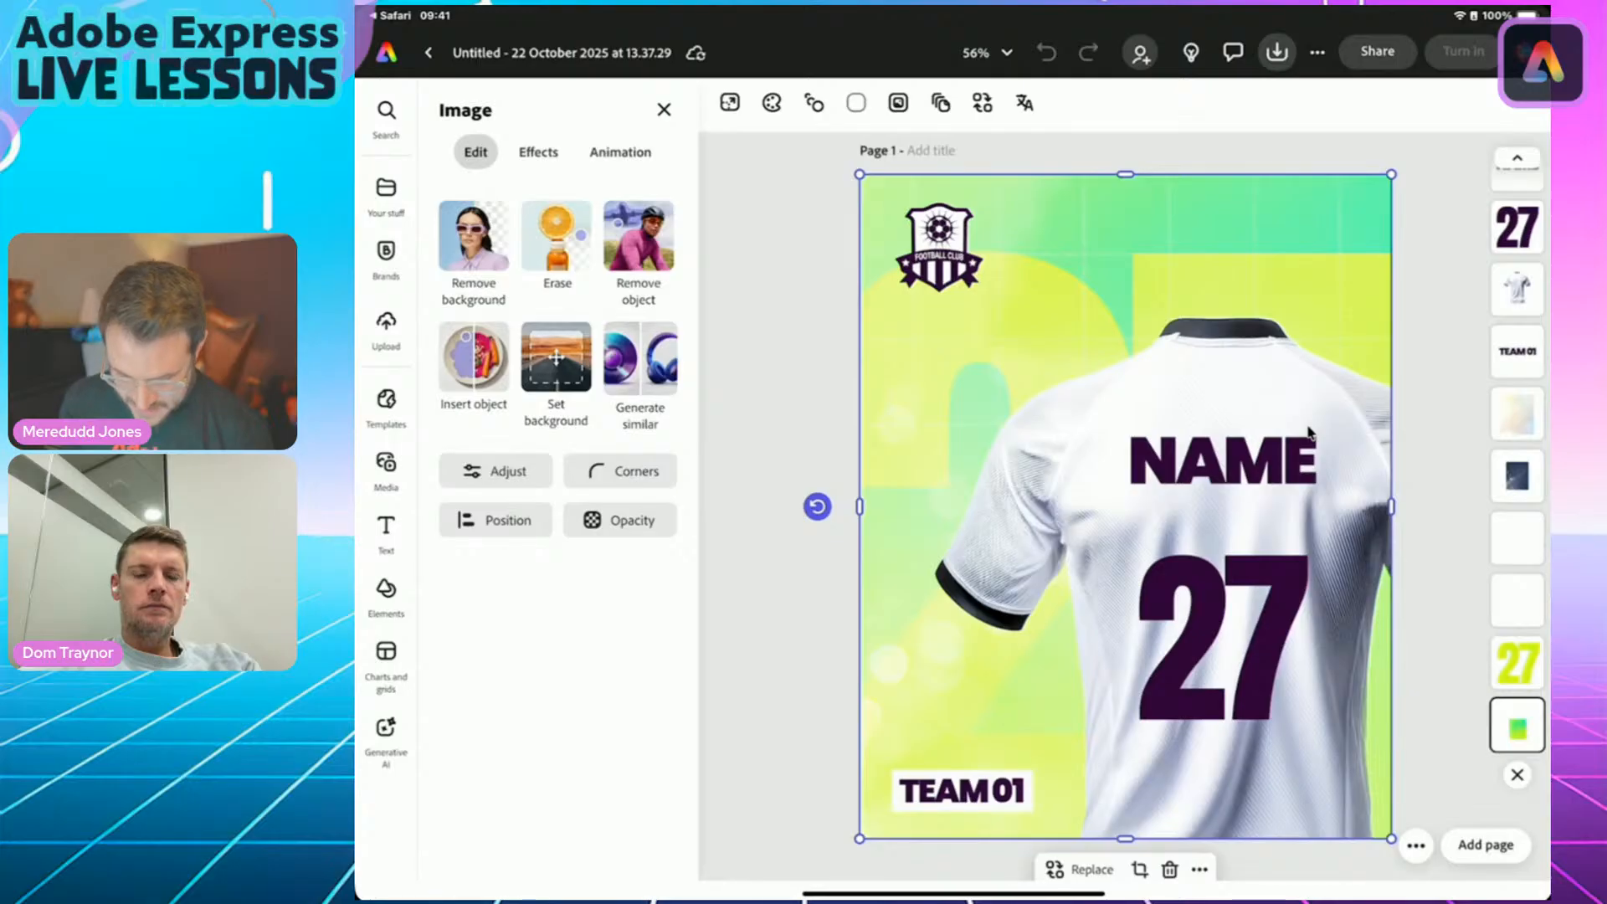
{"action": "left_click", "coordinate": [538, 152]}
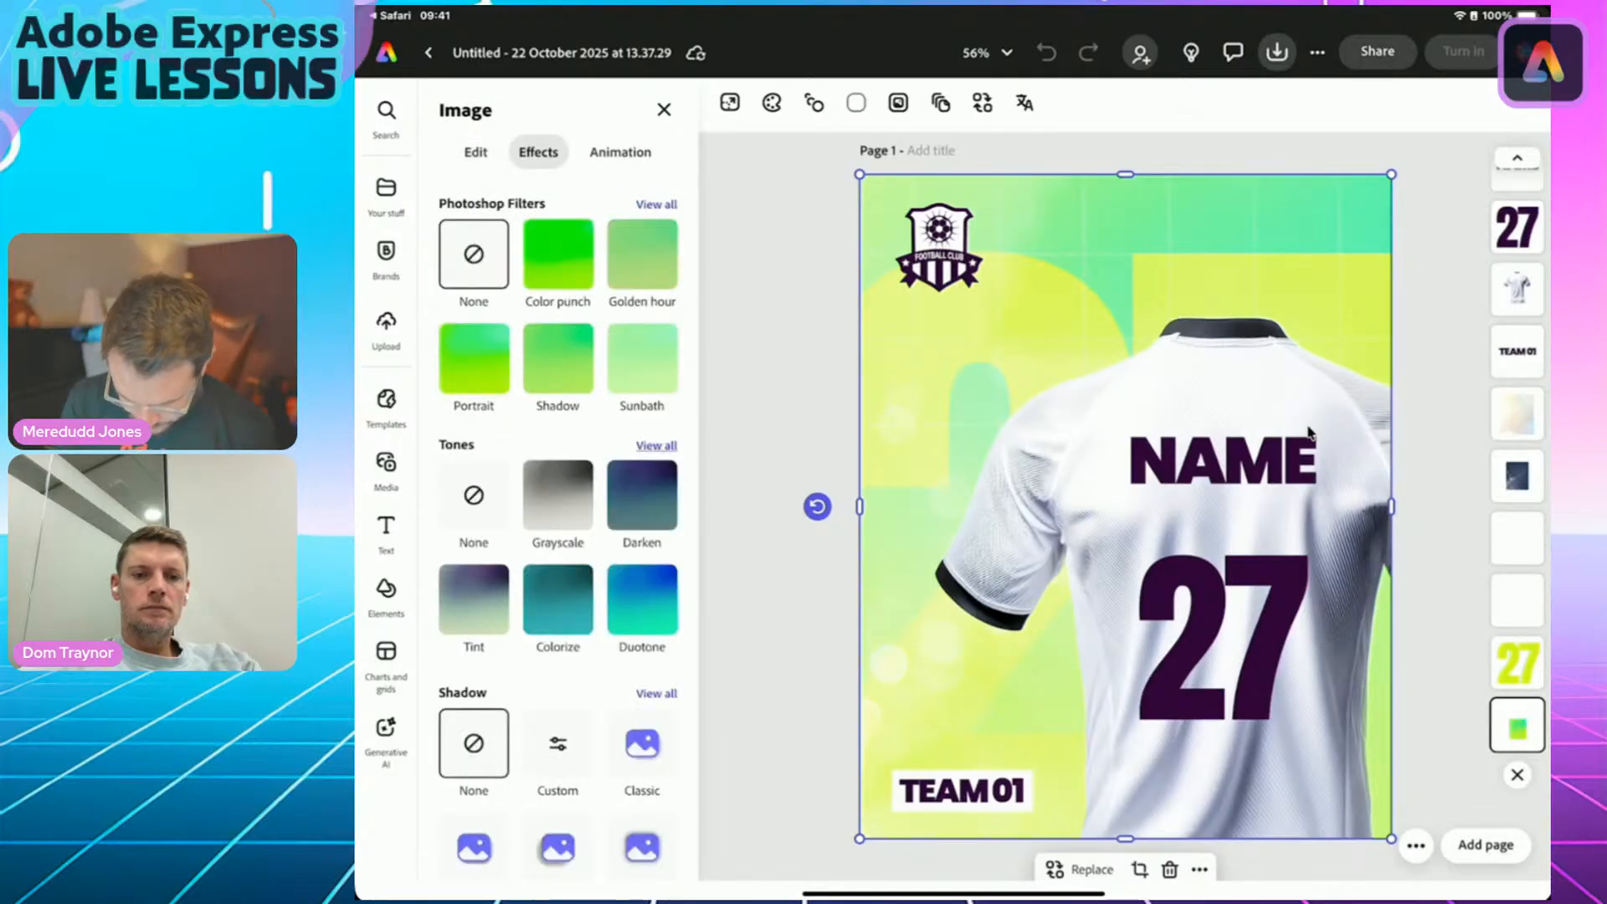
{"action": "left_click", "coordinate": [656, 445]}
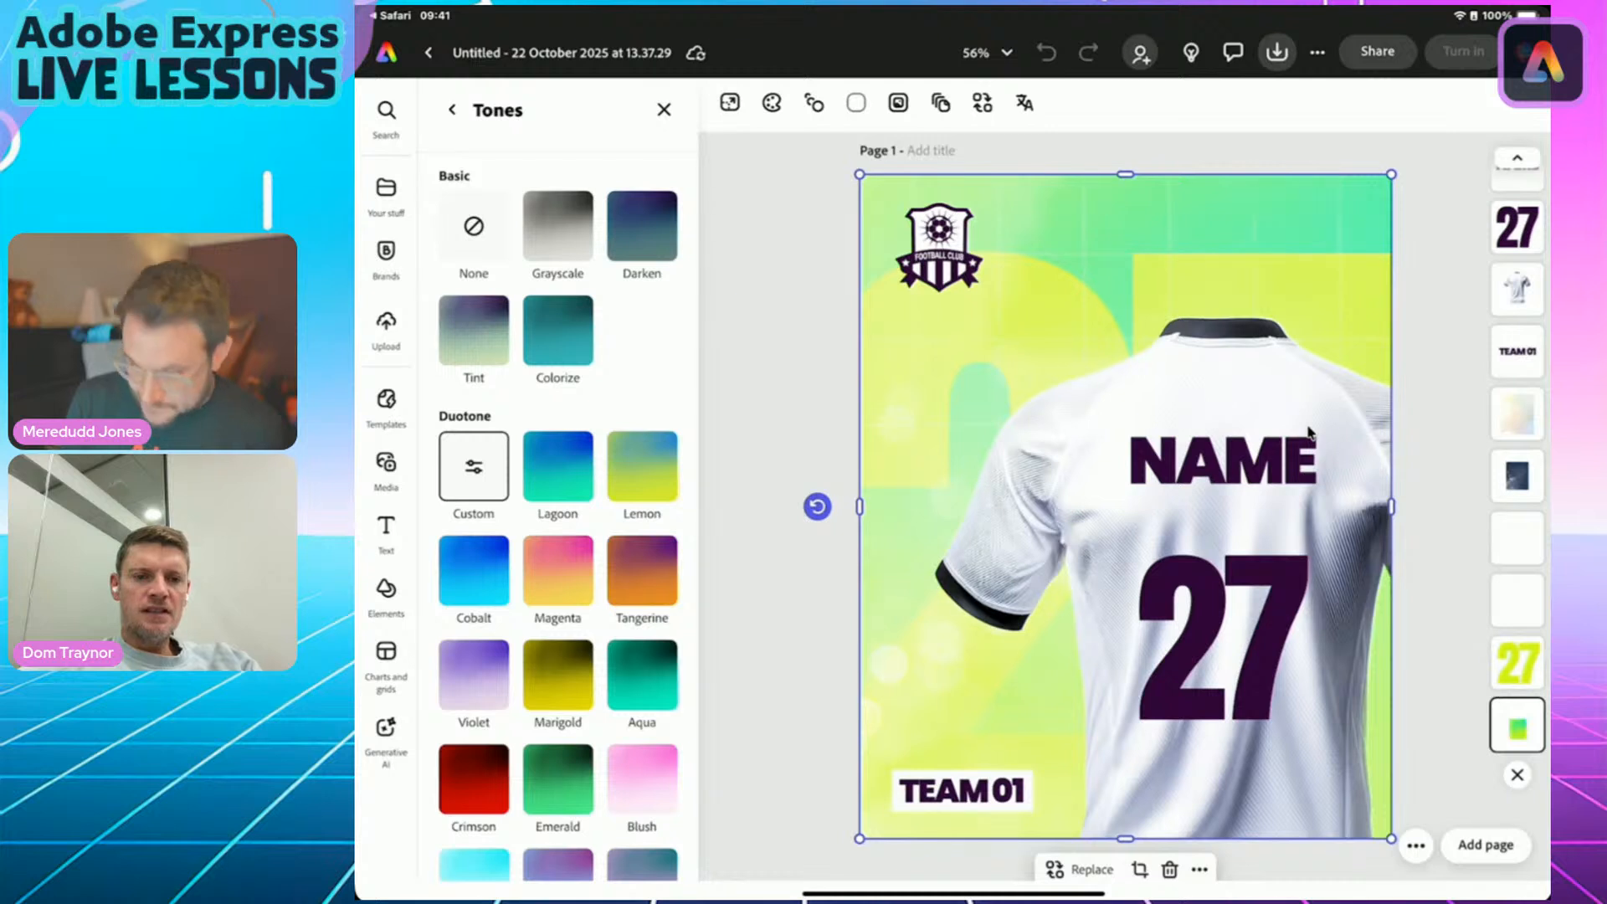
{"action": "scroll", "coordinate": [558, 585], "scroll_direction": "down", "scroll_amount": 1}
{"action": "scroll", "coordinate": [557, 502], "scroll_direction": "down", "scroll_amount": 4}
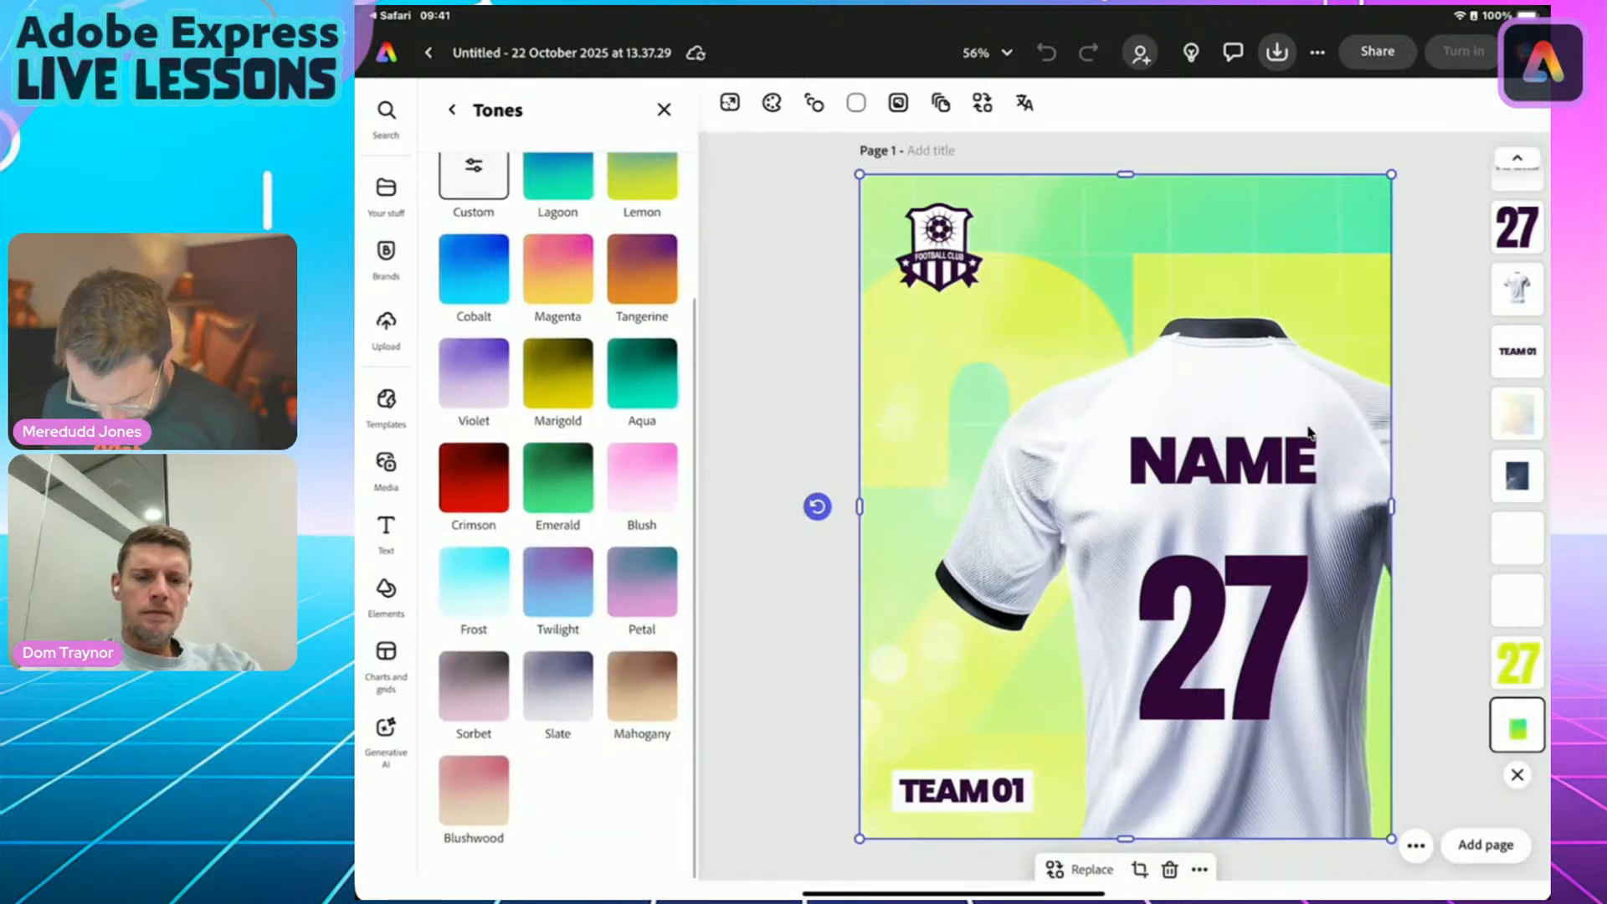
{"action": "left_click", "coordinate": [557, 581]}
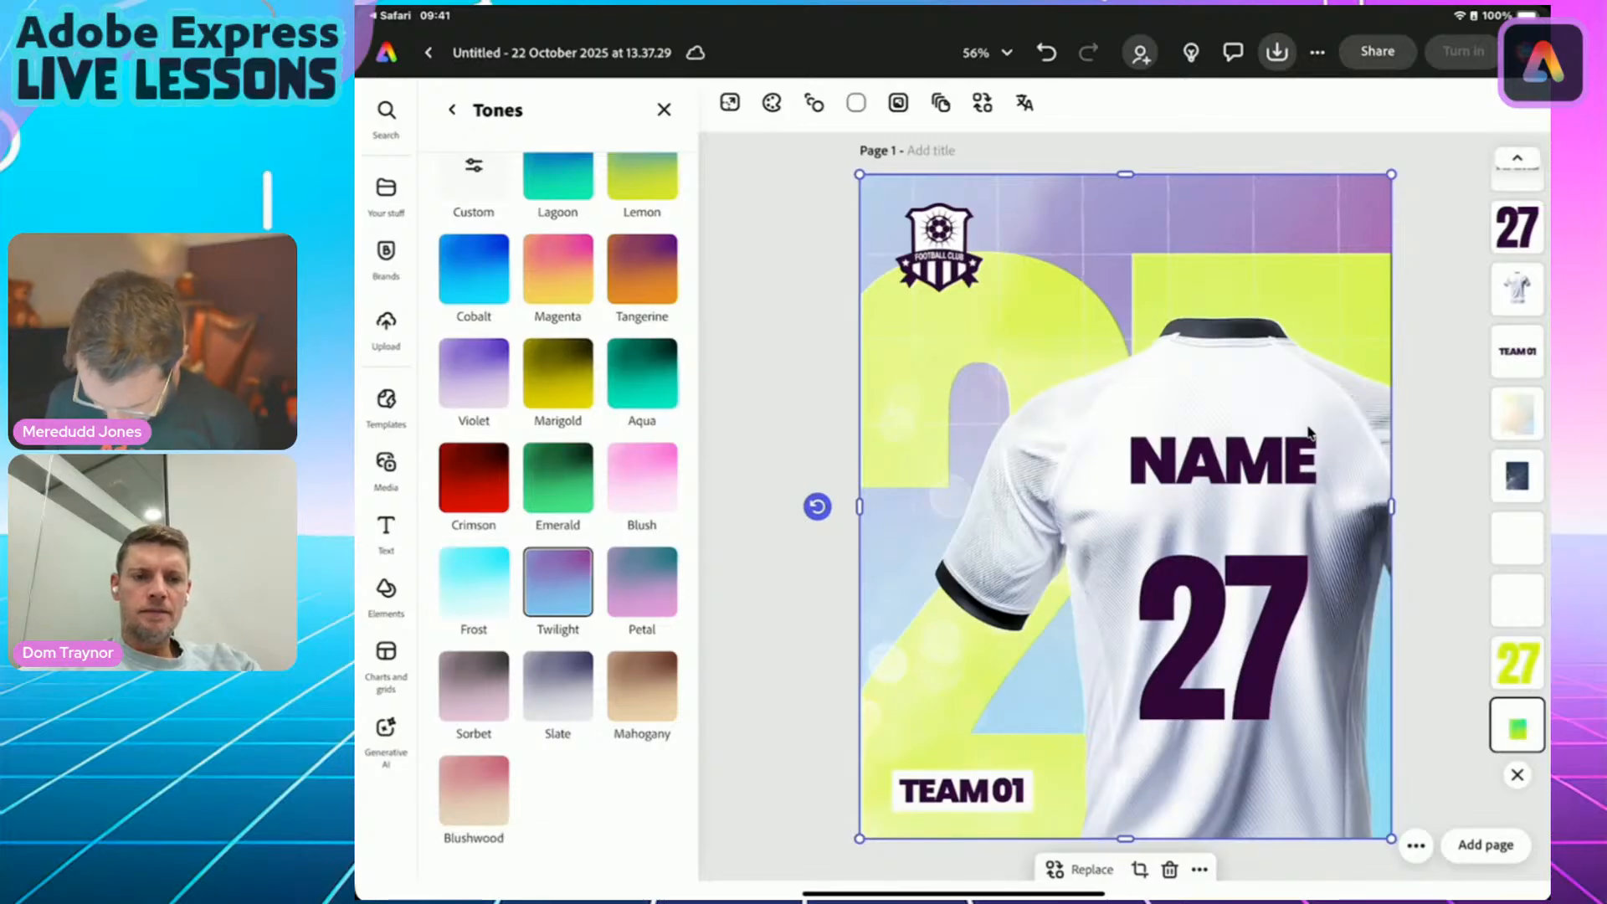
{"action": "left_click", "coordinate": [642, 582]}
{"action": "left_click", "coordinate": [557, 582]}
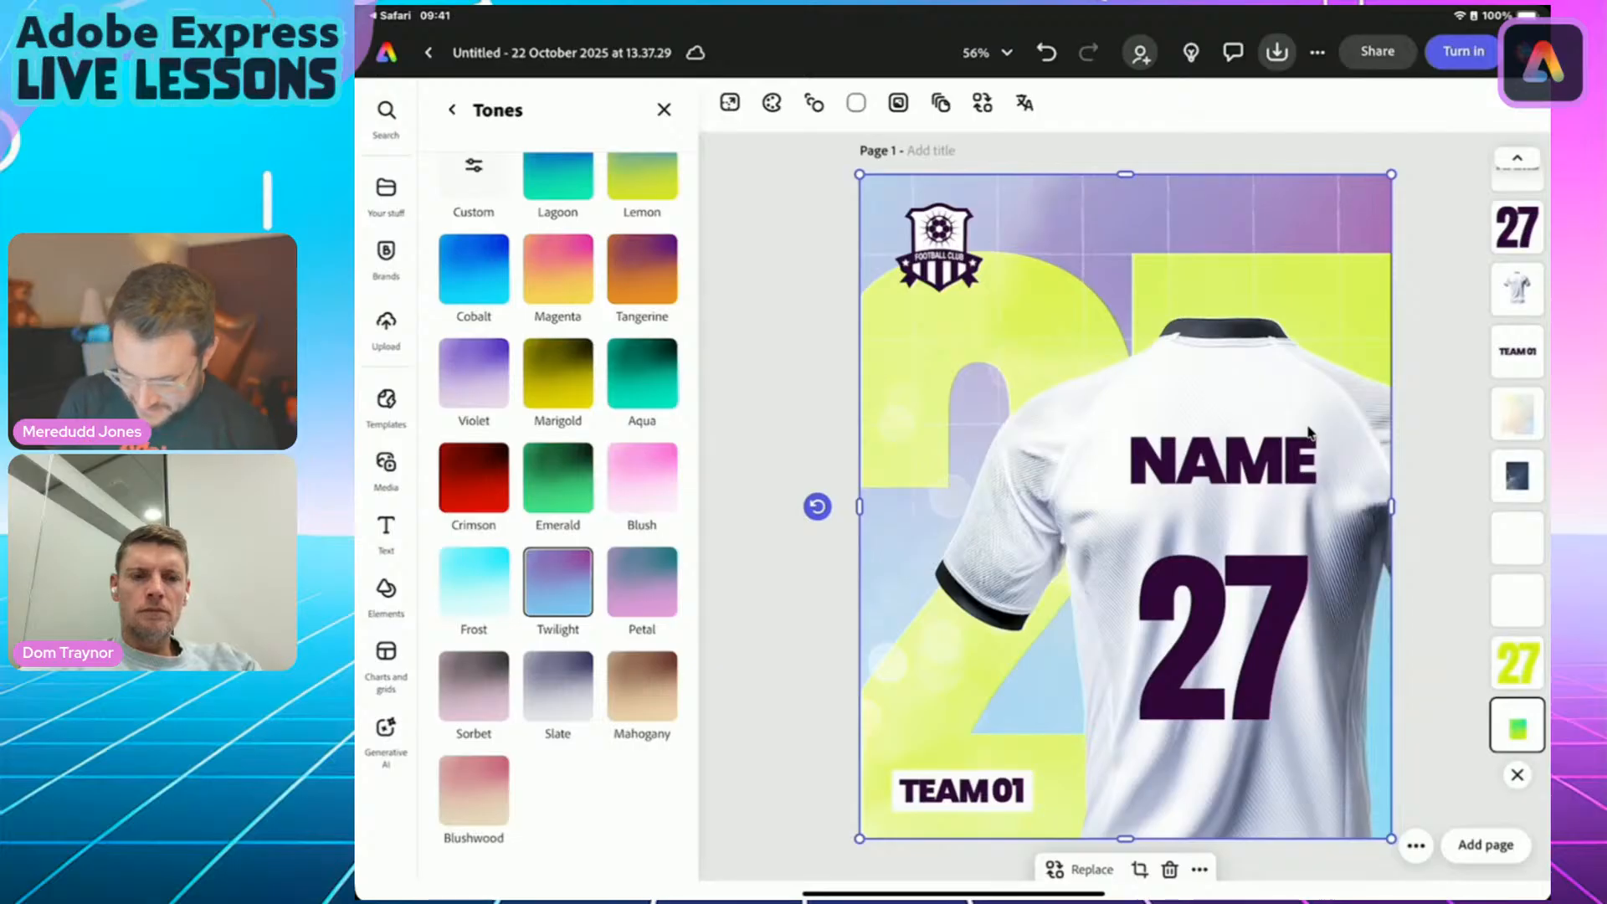
{"action": "key", "text": "Escape"}
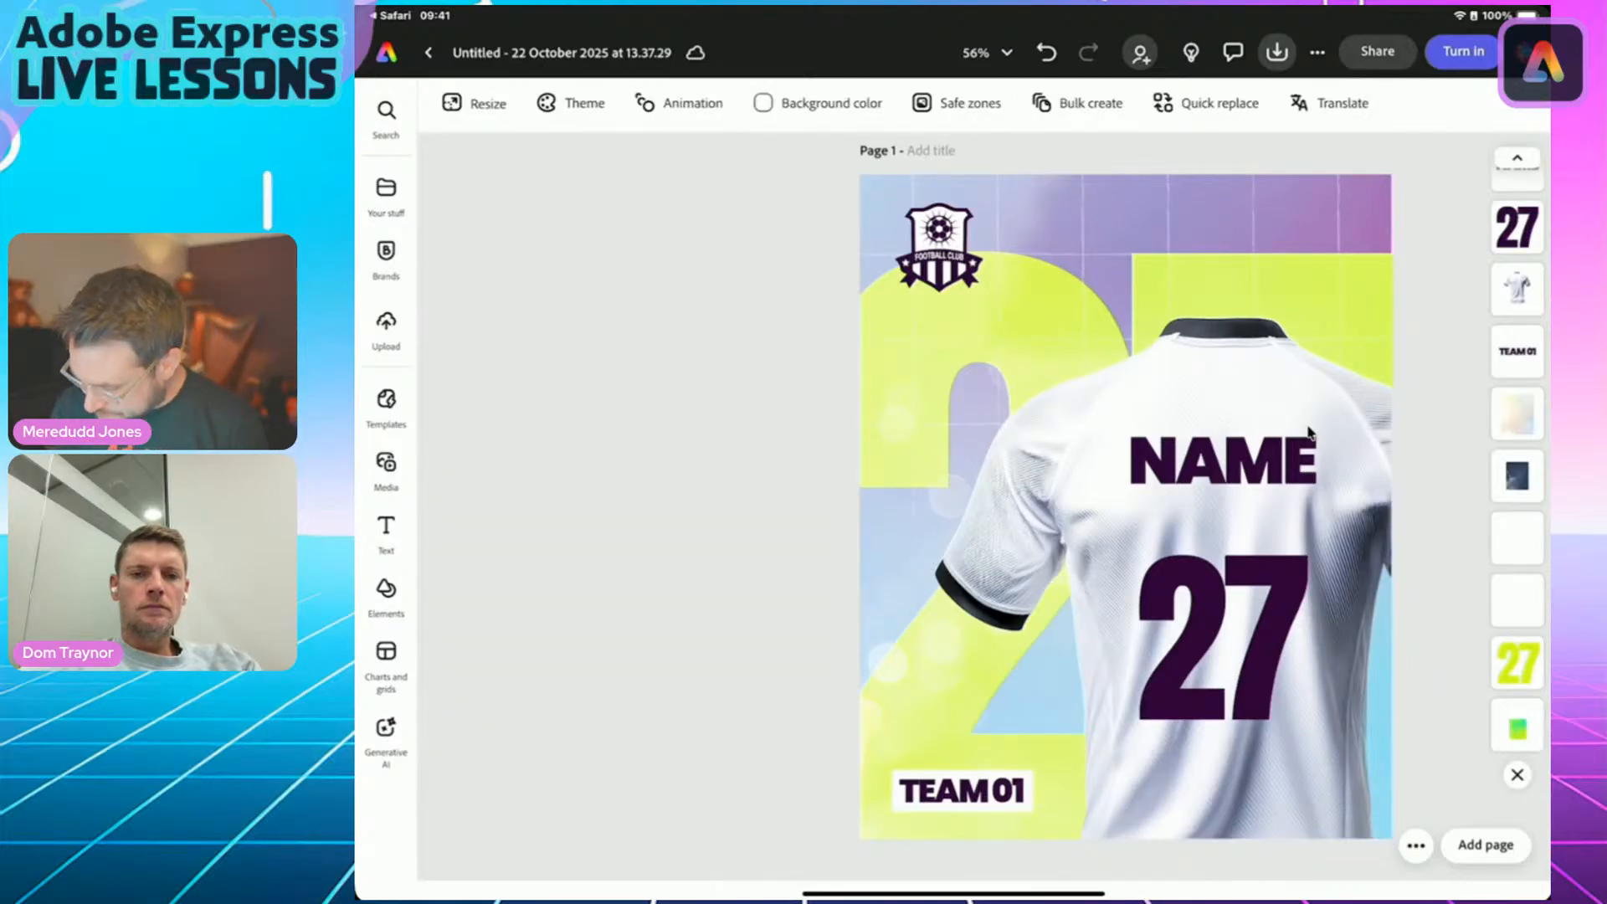
Bring the large lime 27 from behind the shirt to the very front of the layer stack.
{"action": "left_click", "coordinate": [1222, 636]}
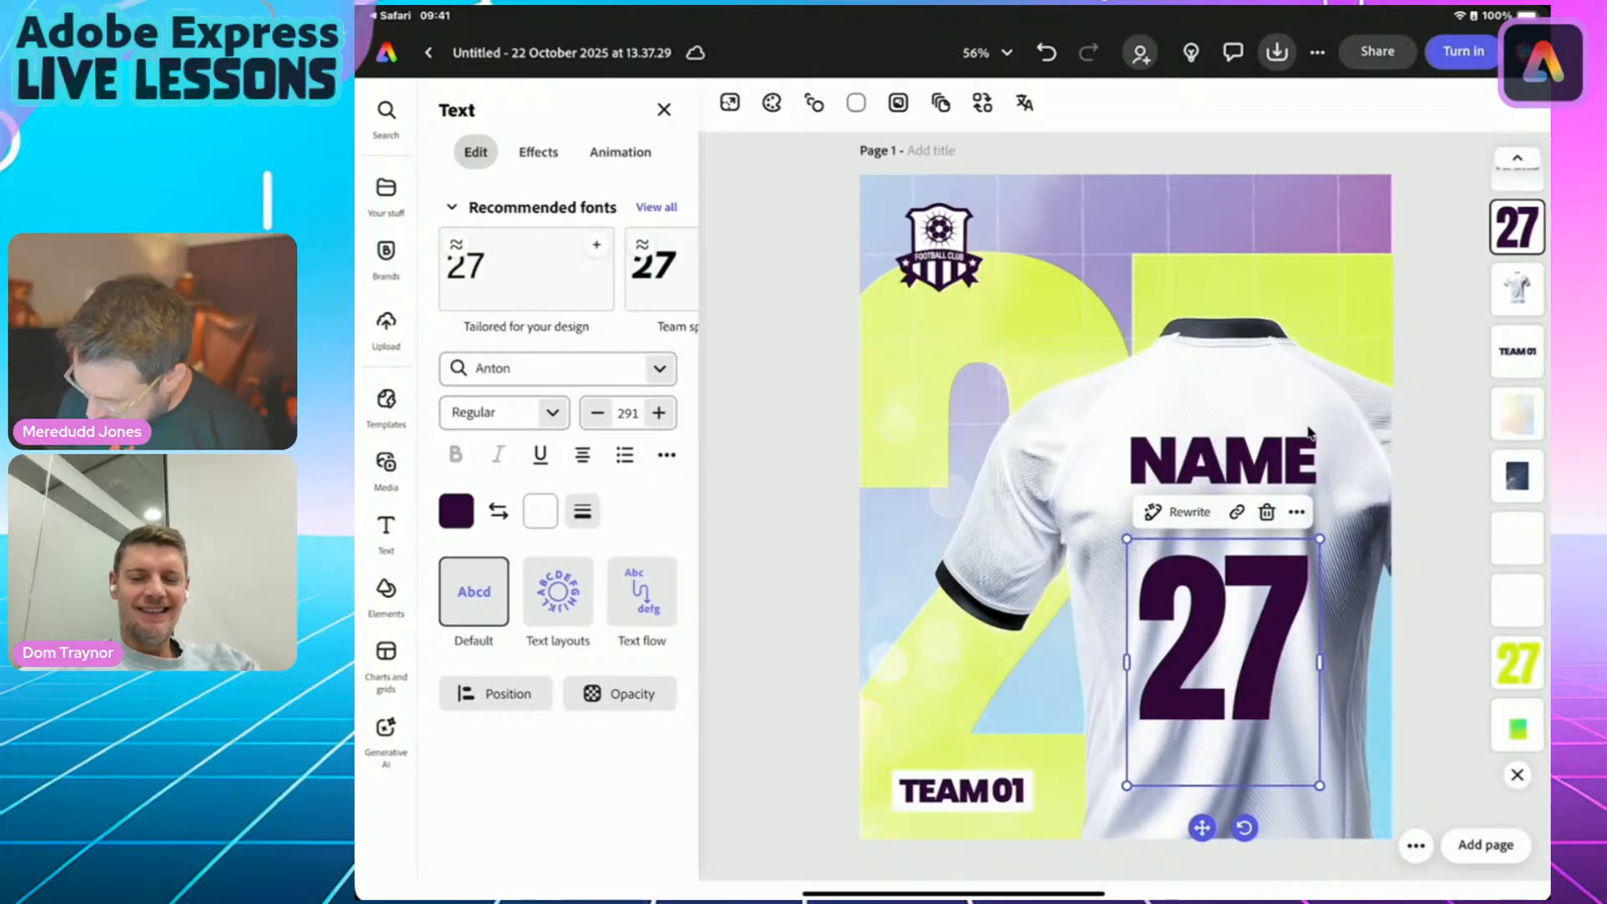
{"action": "left_click", "coordinate": [1310, 431]}
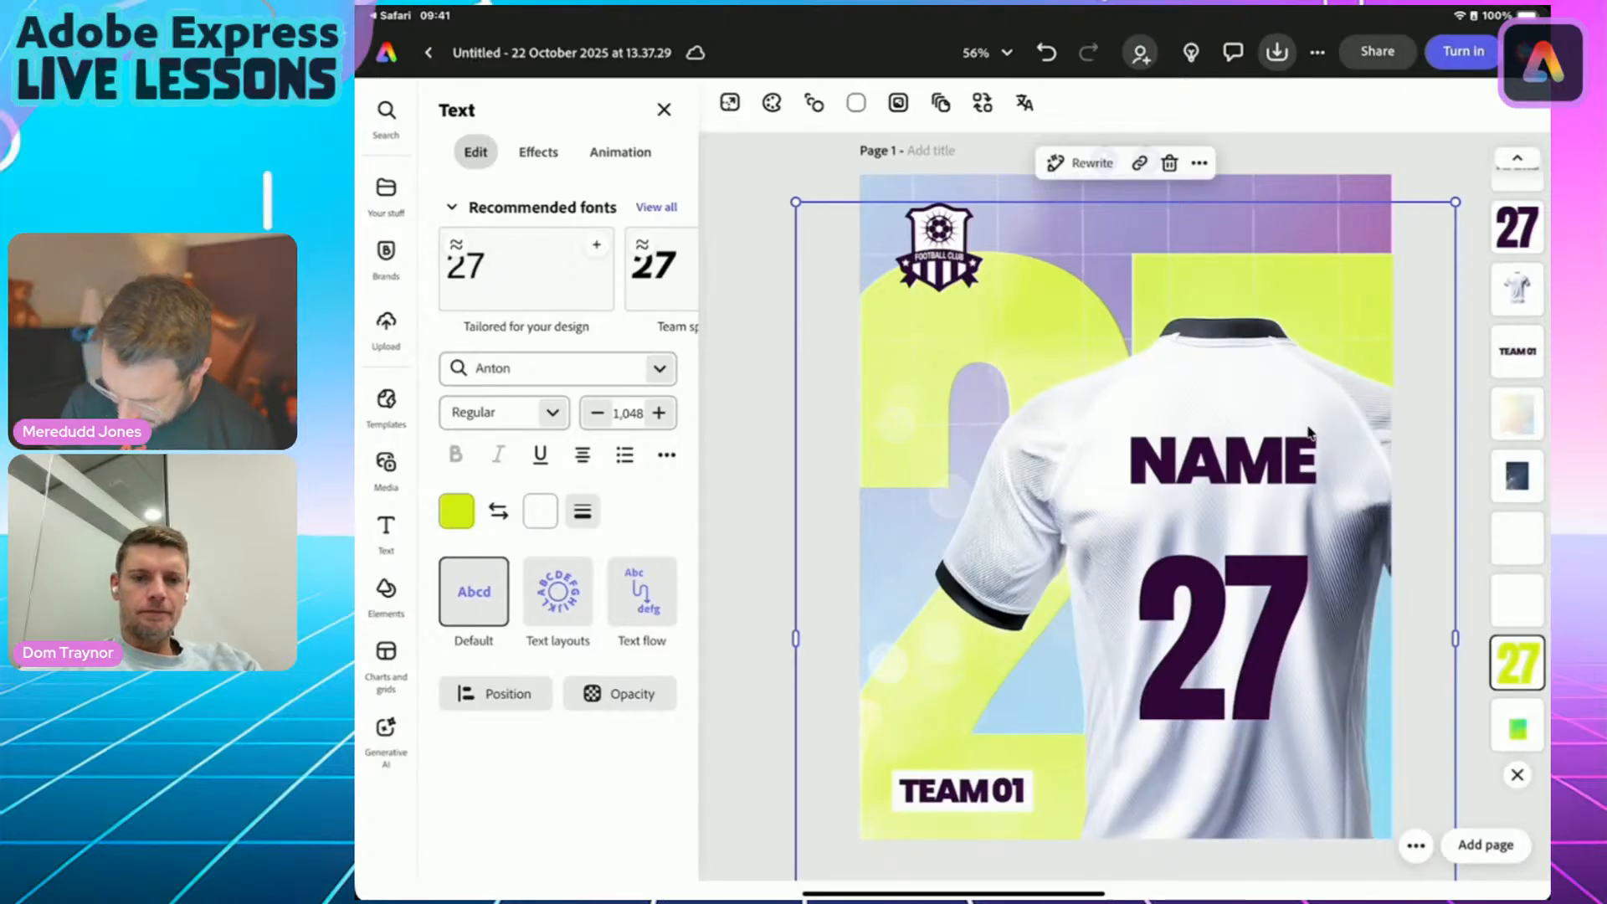
{"action": "double_click", "coordinate": [1518, 600]}
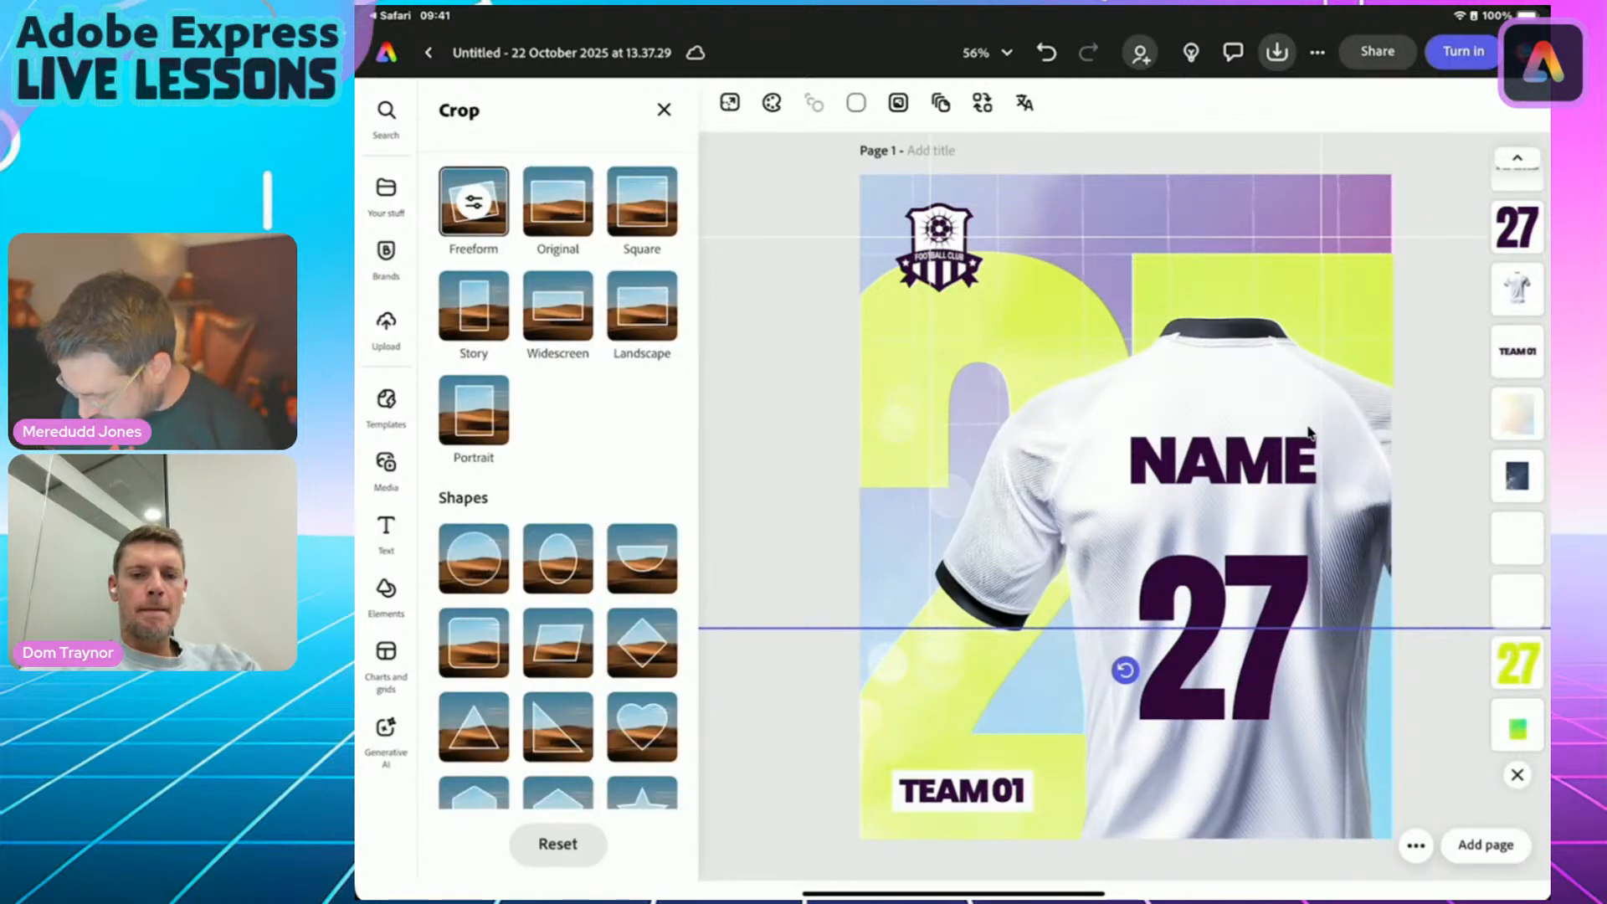
{"action": "left_click", "coordinate": [1517, 664]}
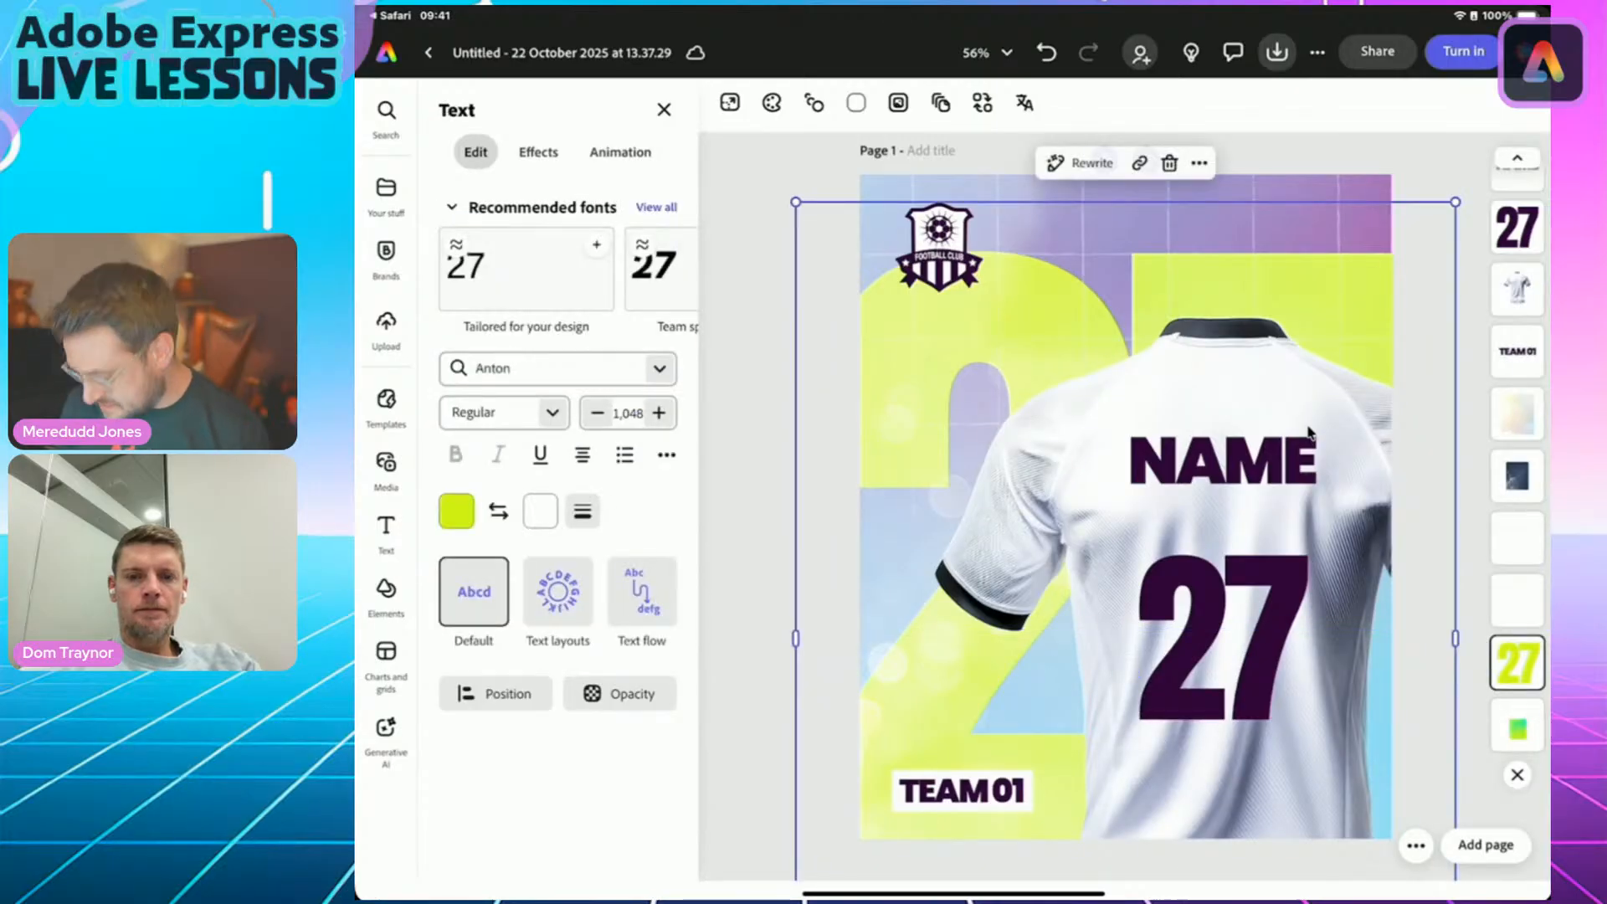
{"action": "left_click_drag", "start_coordinate": [1517, 664], "coordinate": [1492, 151]}
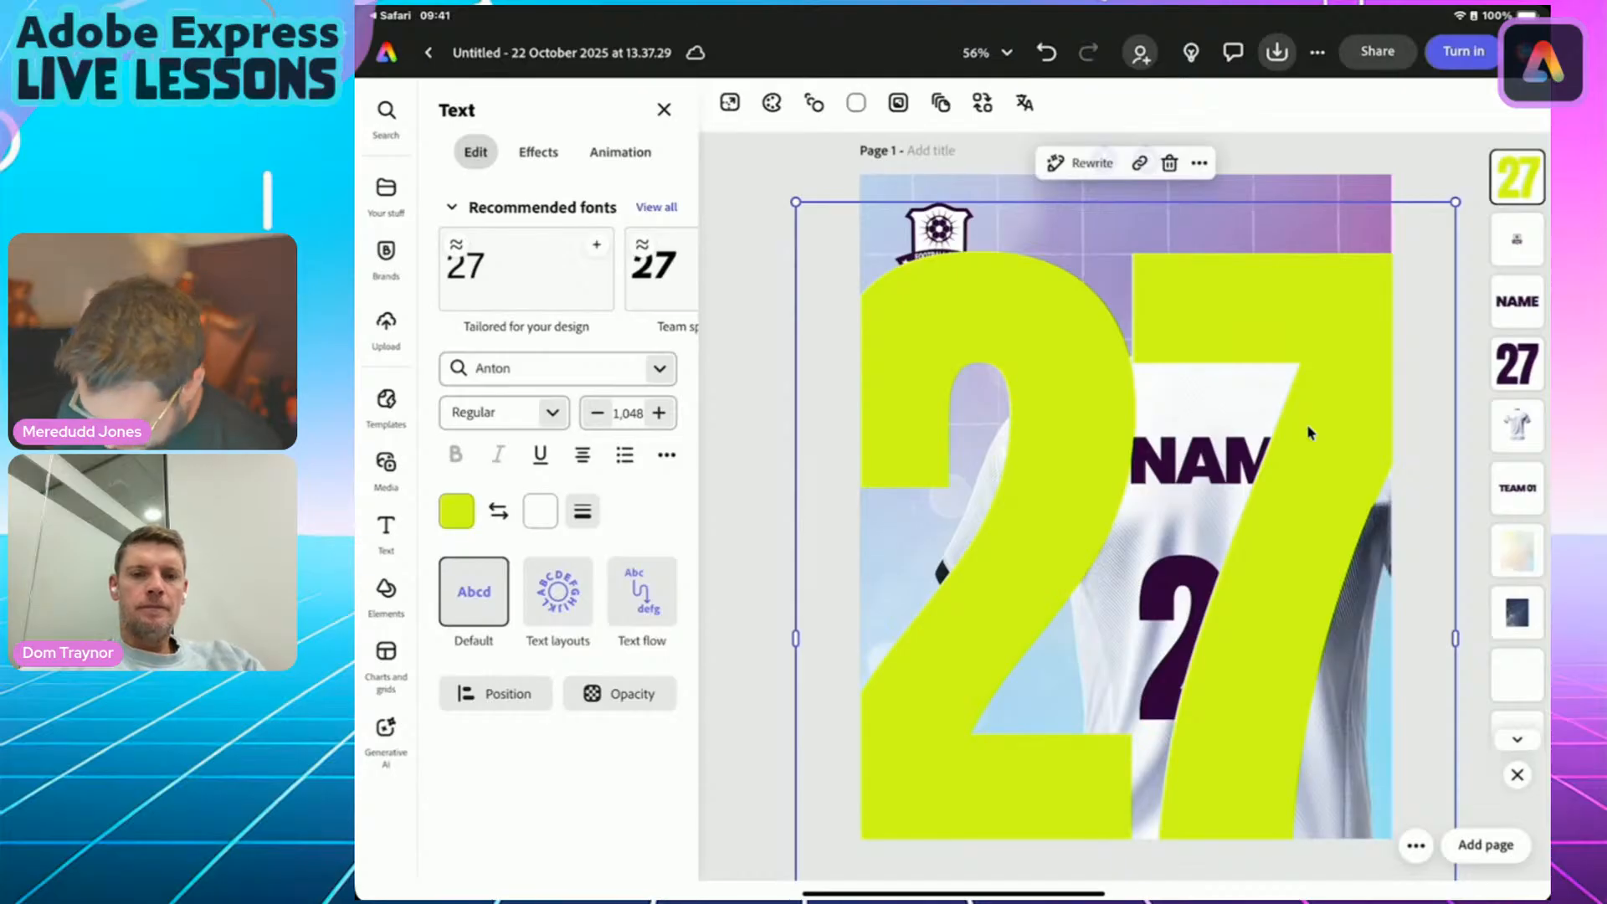
Replace the large lime 27 with 33 and finish editing the text.
{"action": "double_click", "coordinate": [1307, 423]}
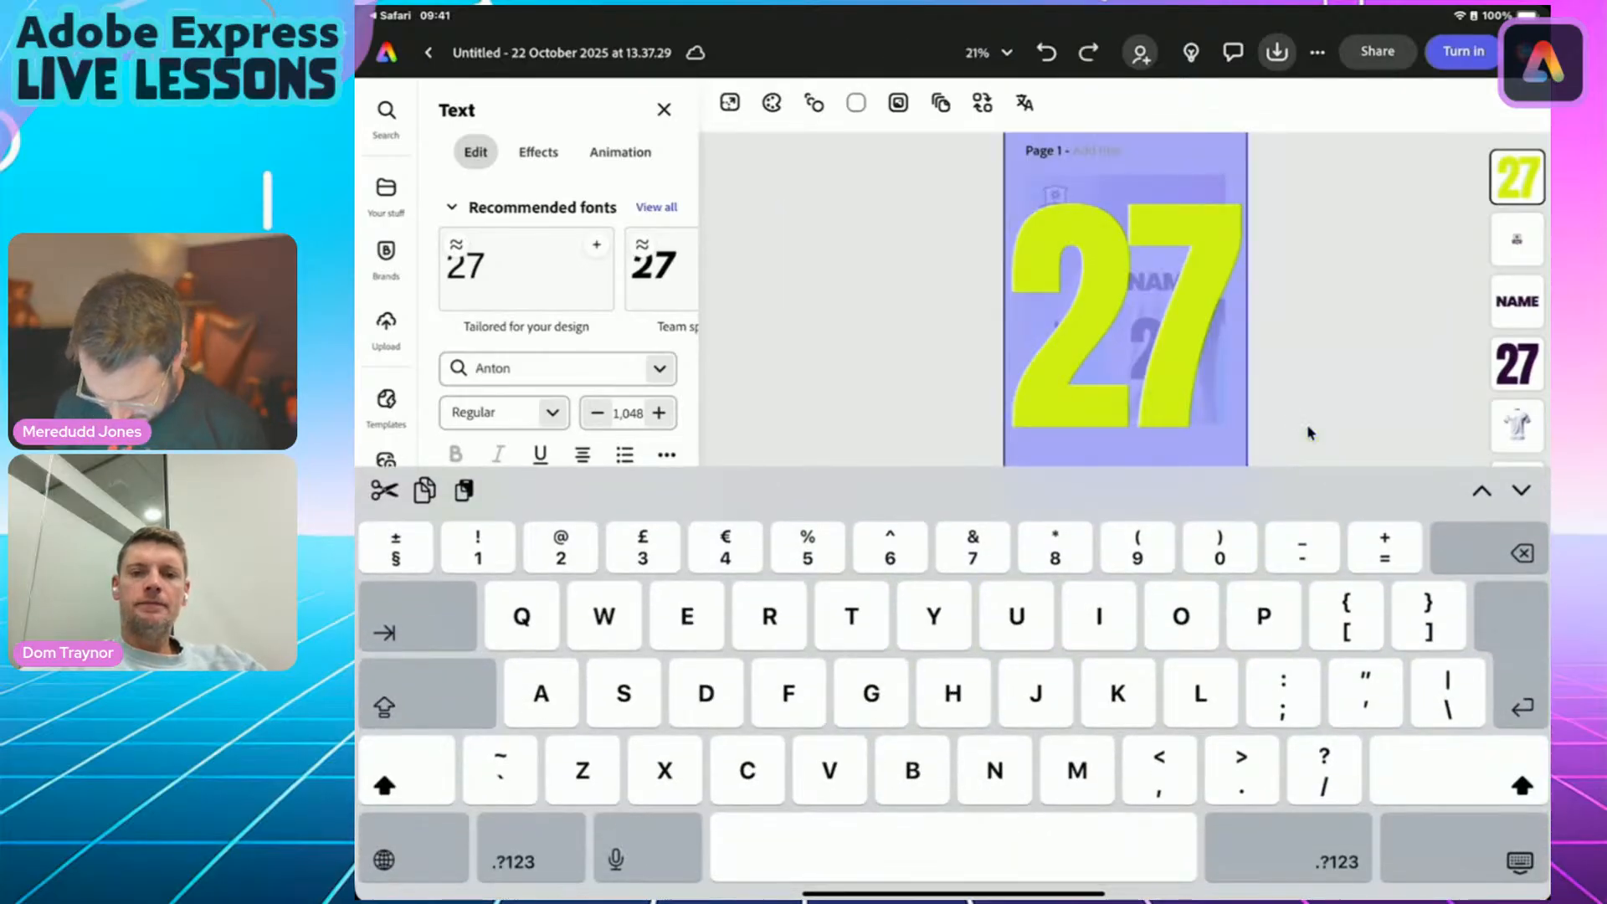
{"action": "type", "text": "33"}
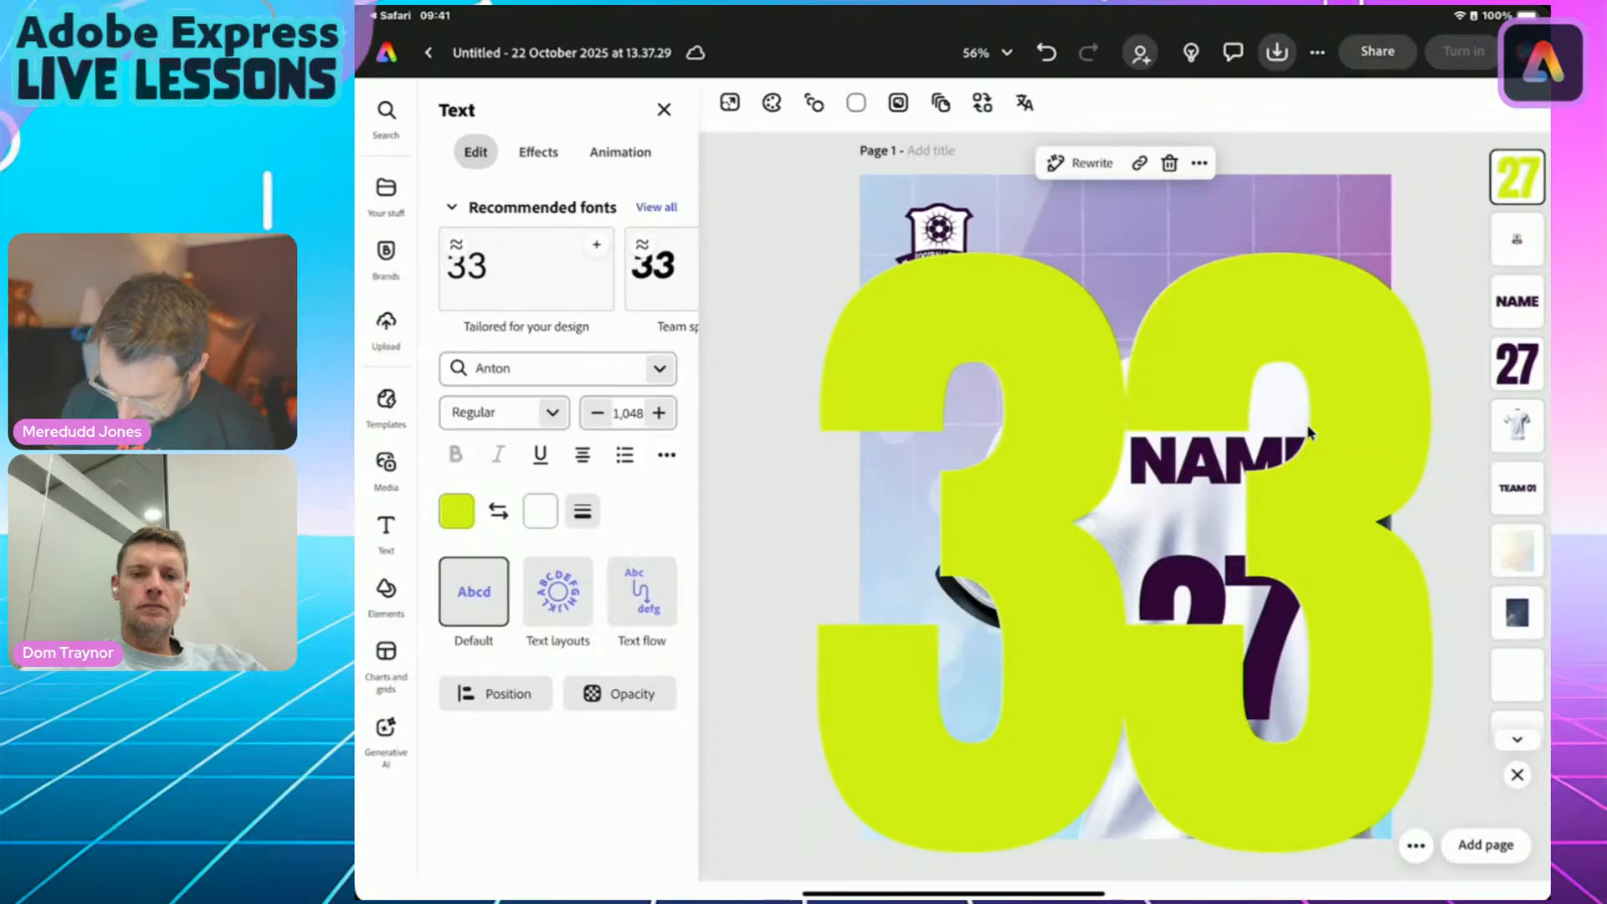
{"action": "key", "text": "Escape"}
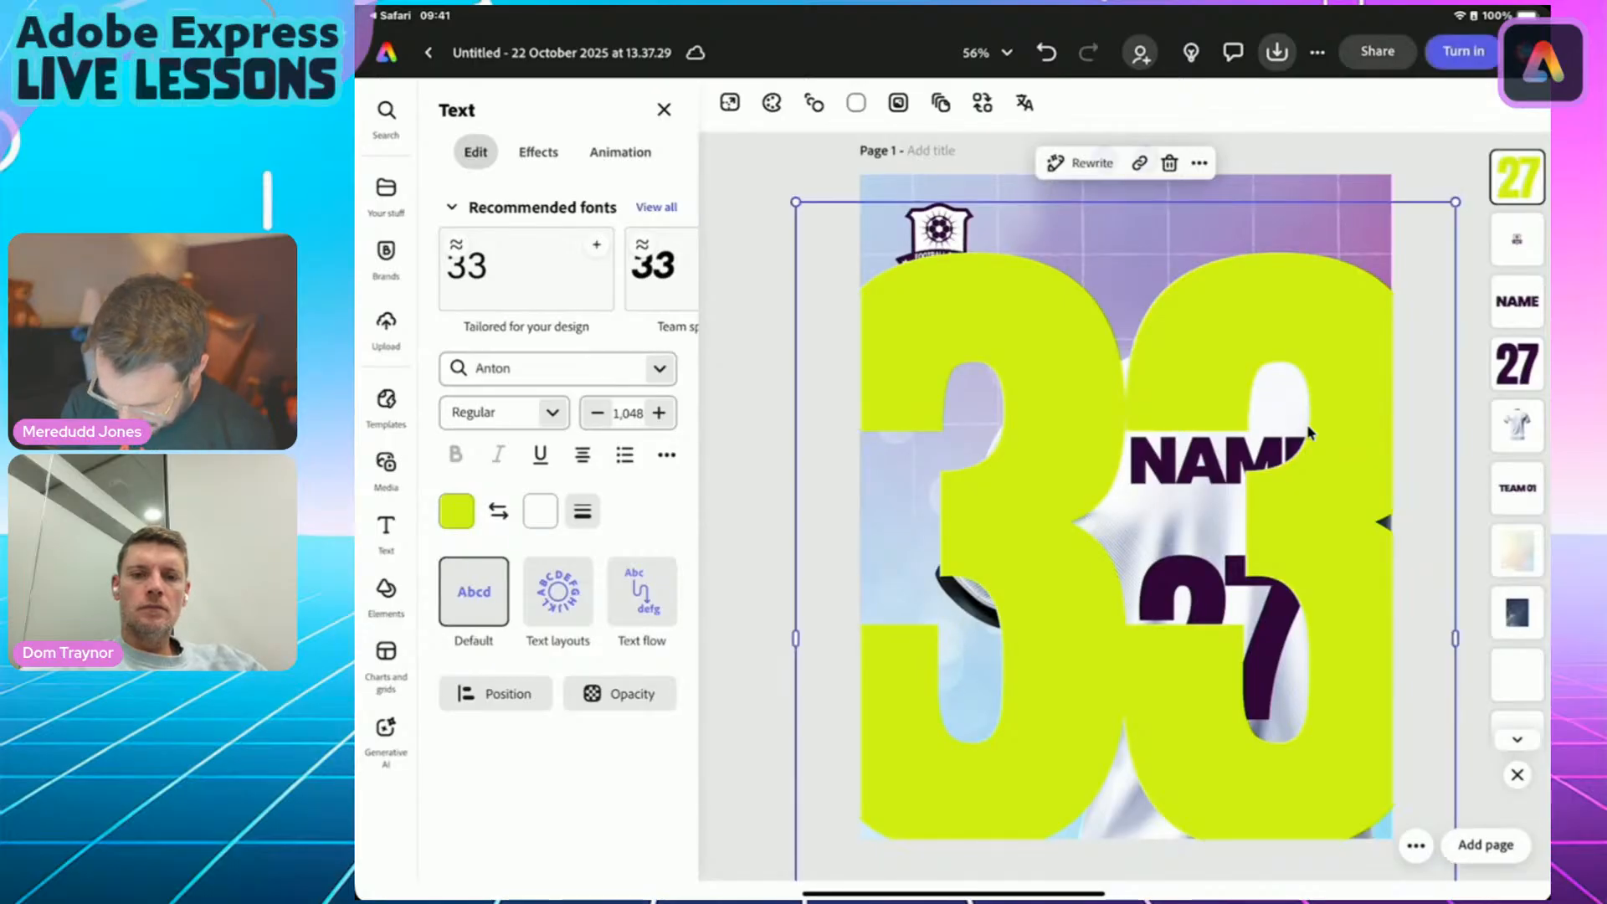
Shrink the large lime 33 to a font size of about 900 and reposition it to fit within the page width.
{"action": "left_click_drag", "start_coordinate": [796, 202], "coordinate": [839, 259]}
{"action": "left_click_drag", "start_coordinate": [1088, 544], "coordinate": [1075, 465]}
{"action": "left_click_drag", "start_coordinate": [825, 179], "coordinate": [875, 244]}
{"action": "mouse_move", "coordinate": [1158, 536]}
{"action": "left_mouse_down"}
{"action": "mouse_move", "coordinate": [1108, 489]}
{"action": "mouse_move", "coordinate": [1139, 527]}
{"action": "left_mouse_up"}
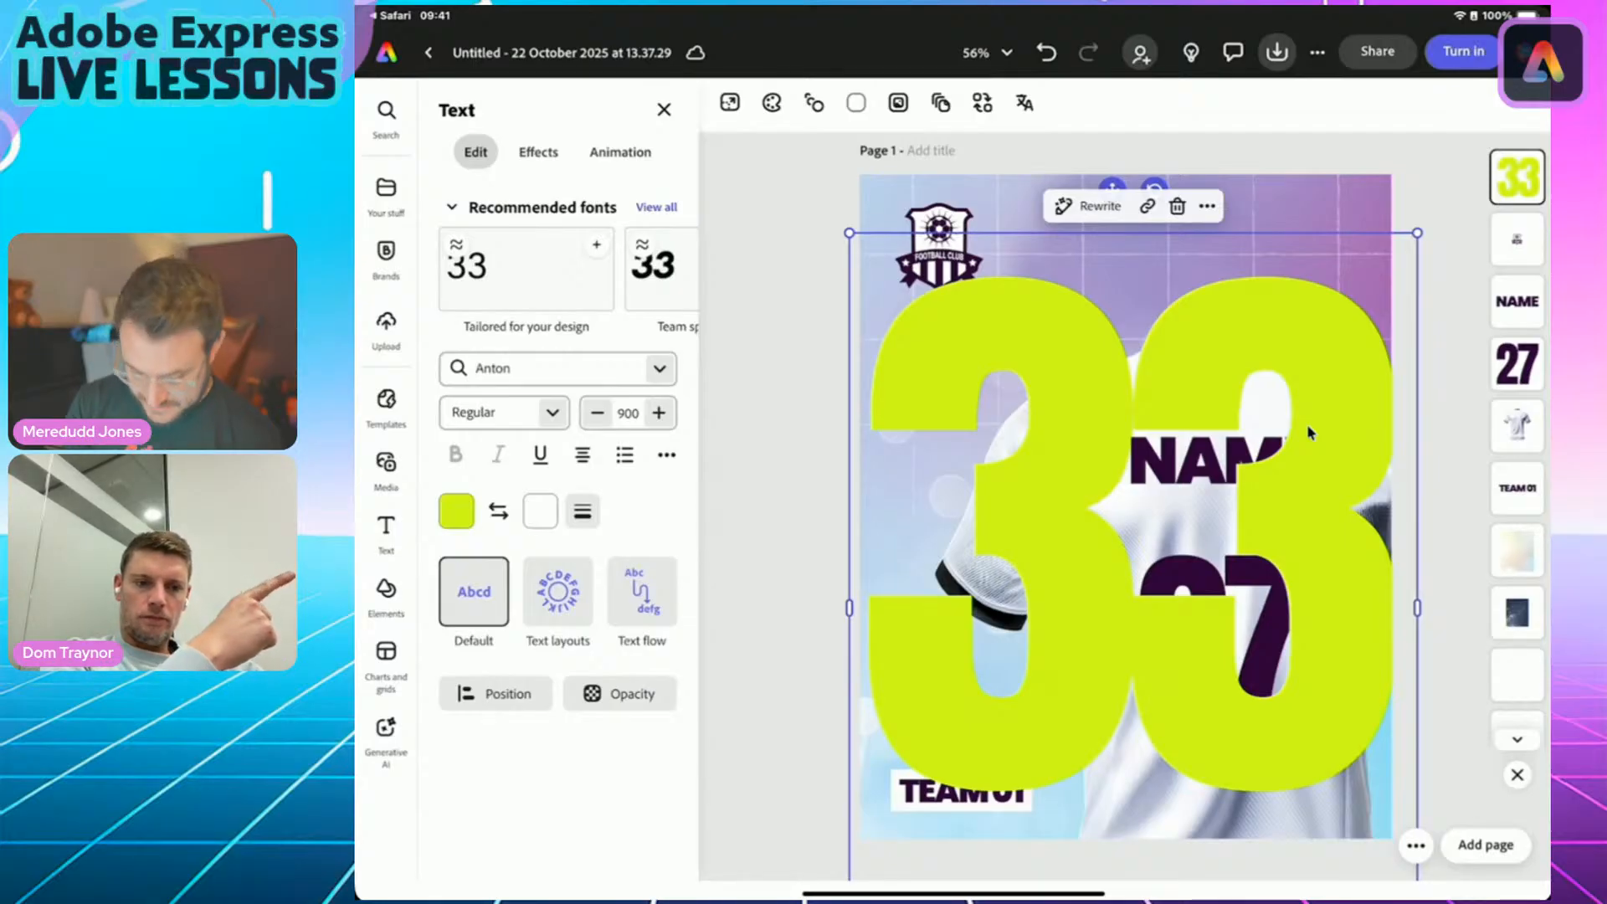
Recolour the large lime 33 with the dark teal-blue default swatch.
{"action": "left_click", "coordinate": [456, 511]}
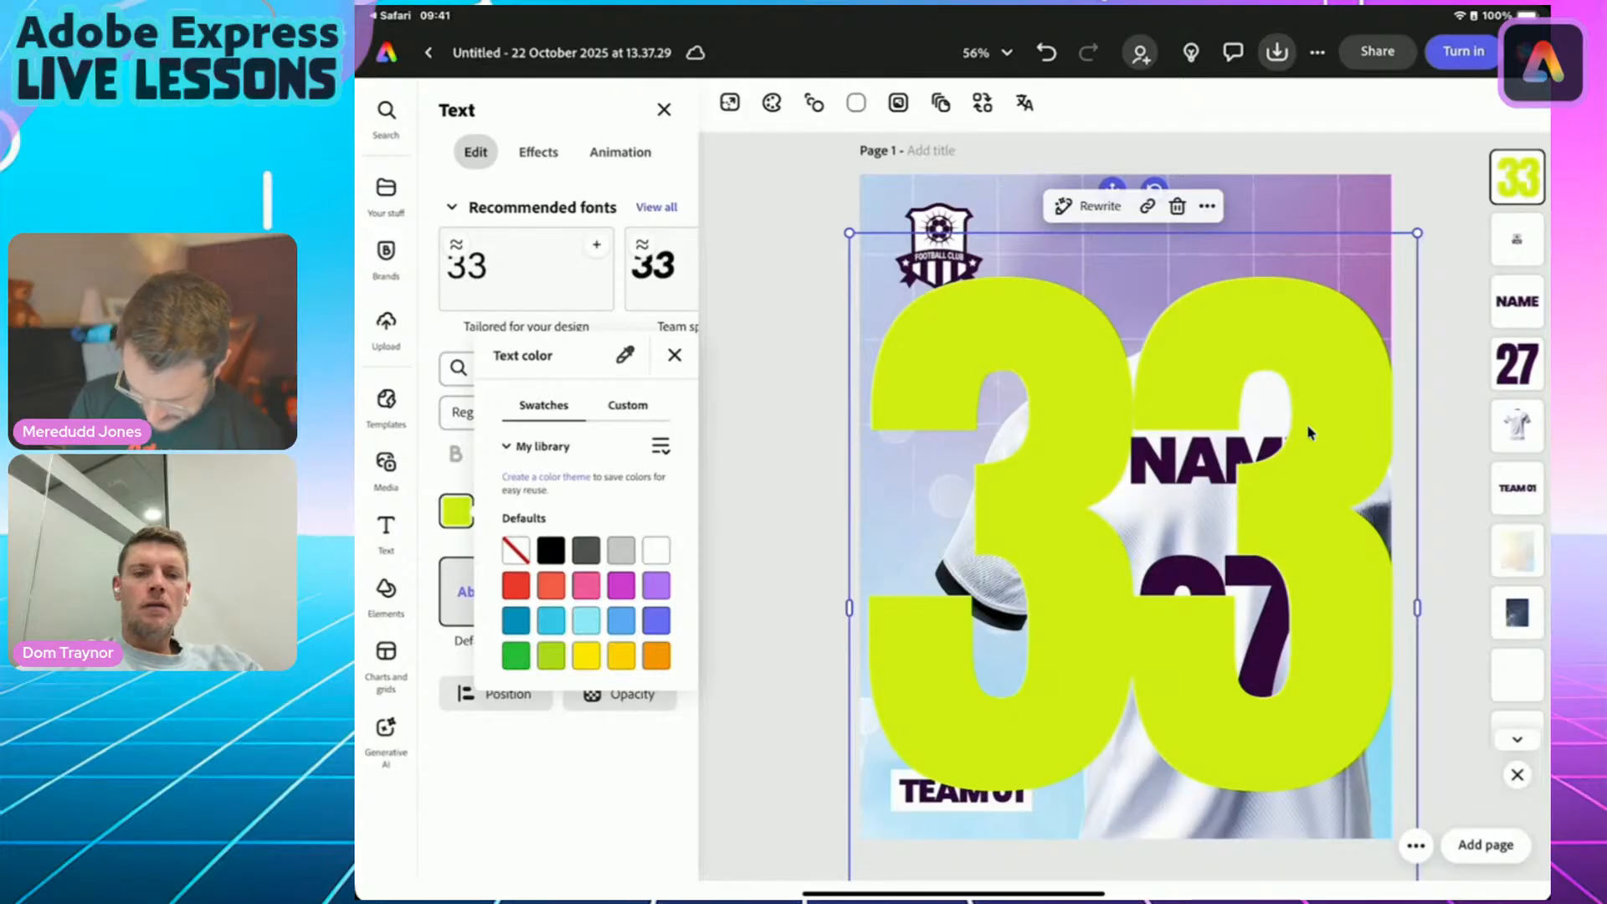
{"action": "left_click", "coordinate": [515, 620]}
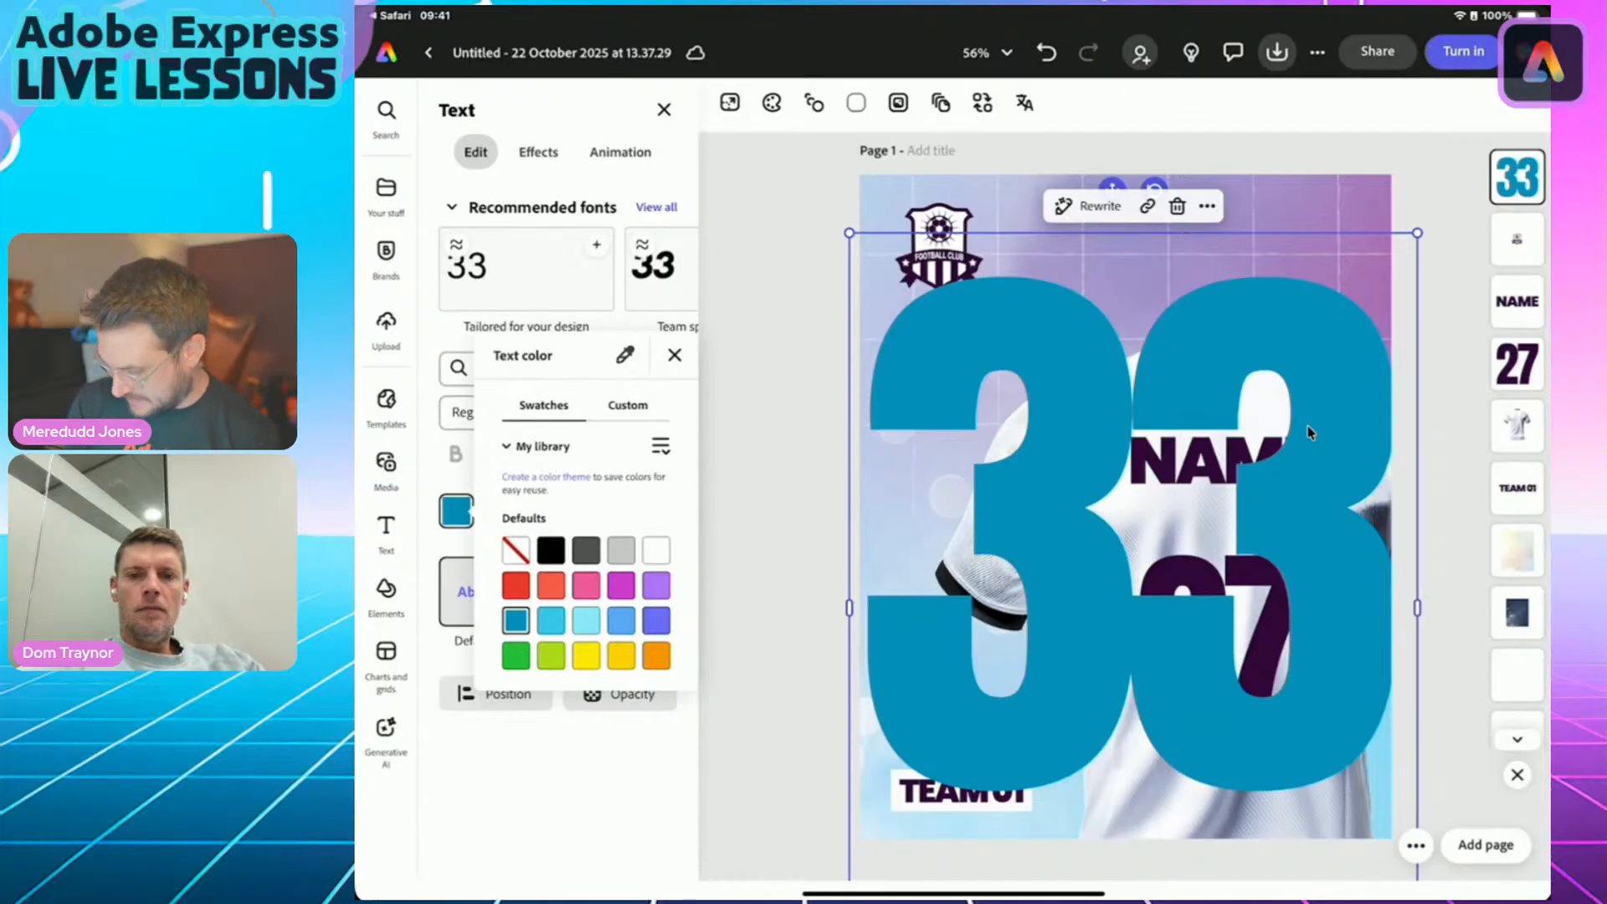
{"action": "left_click", "coordinate": [1309, 433]}
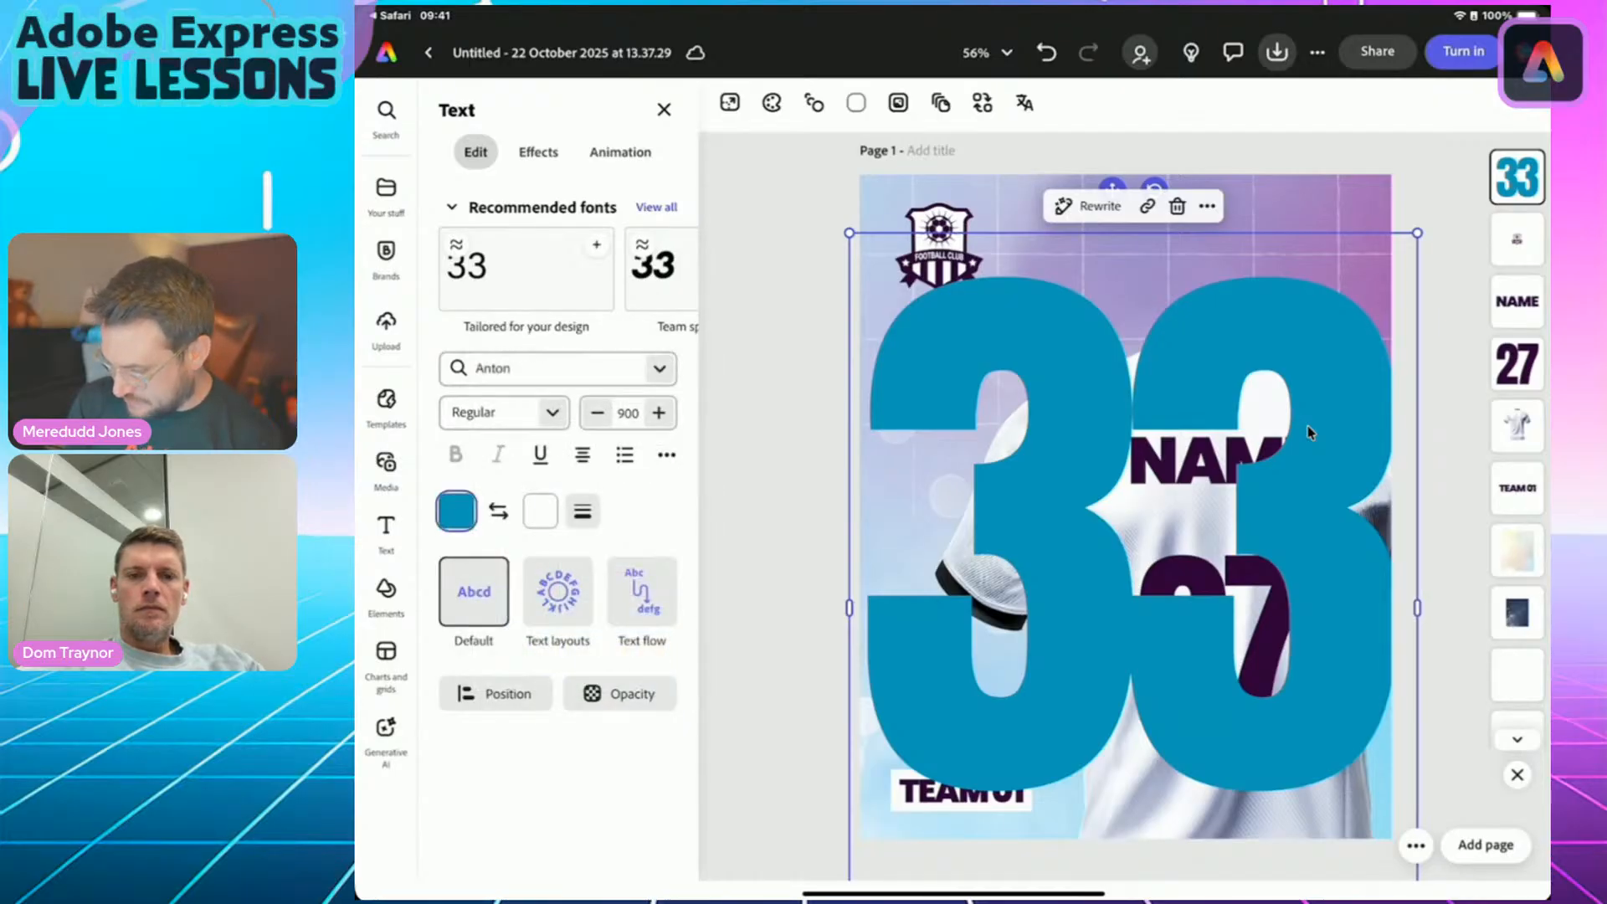
Send the blue 33 back behind the shirt, directly above the rearmost background image, and deselect it.
{"action": "key", "text": "Escape"}
{"action": "left_click_drag", "start_coordinate": [1517, 177], "coordinate": [1517, 661]}
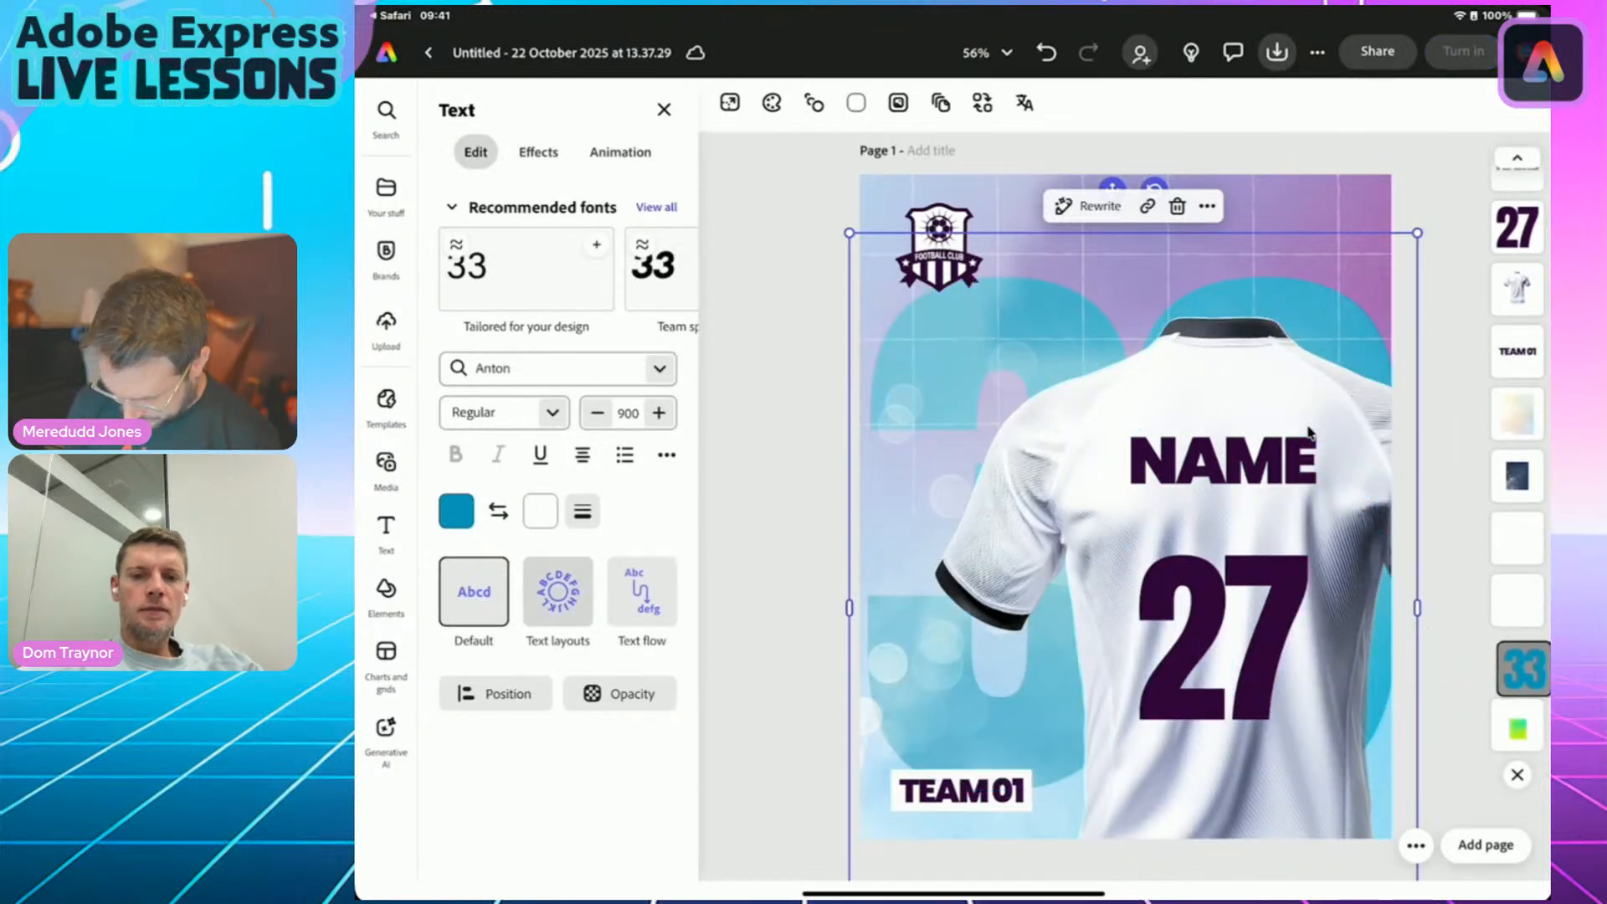
{"action": "key", "text": "Escape"}
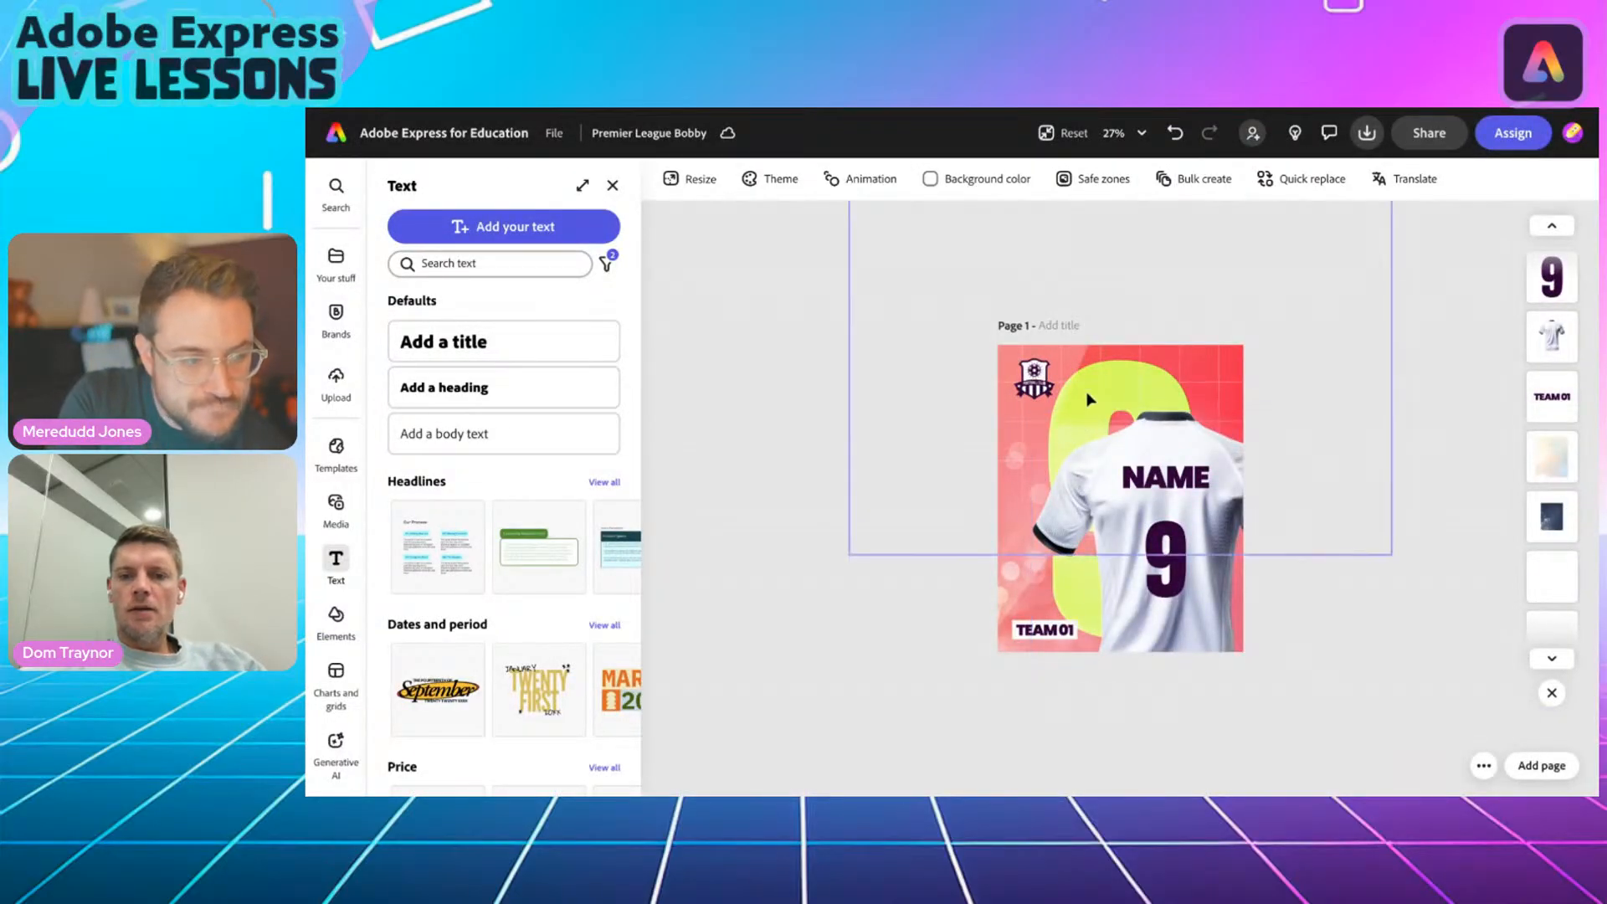
Swap the fill and outline colours of the large lime 9 behind the shirt in the red Premier League design.
{"action": "scroll", "coordinate": [1548, 603], "scroll_direction": "down", "scroll_amount": 2}
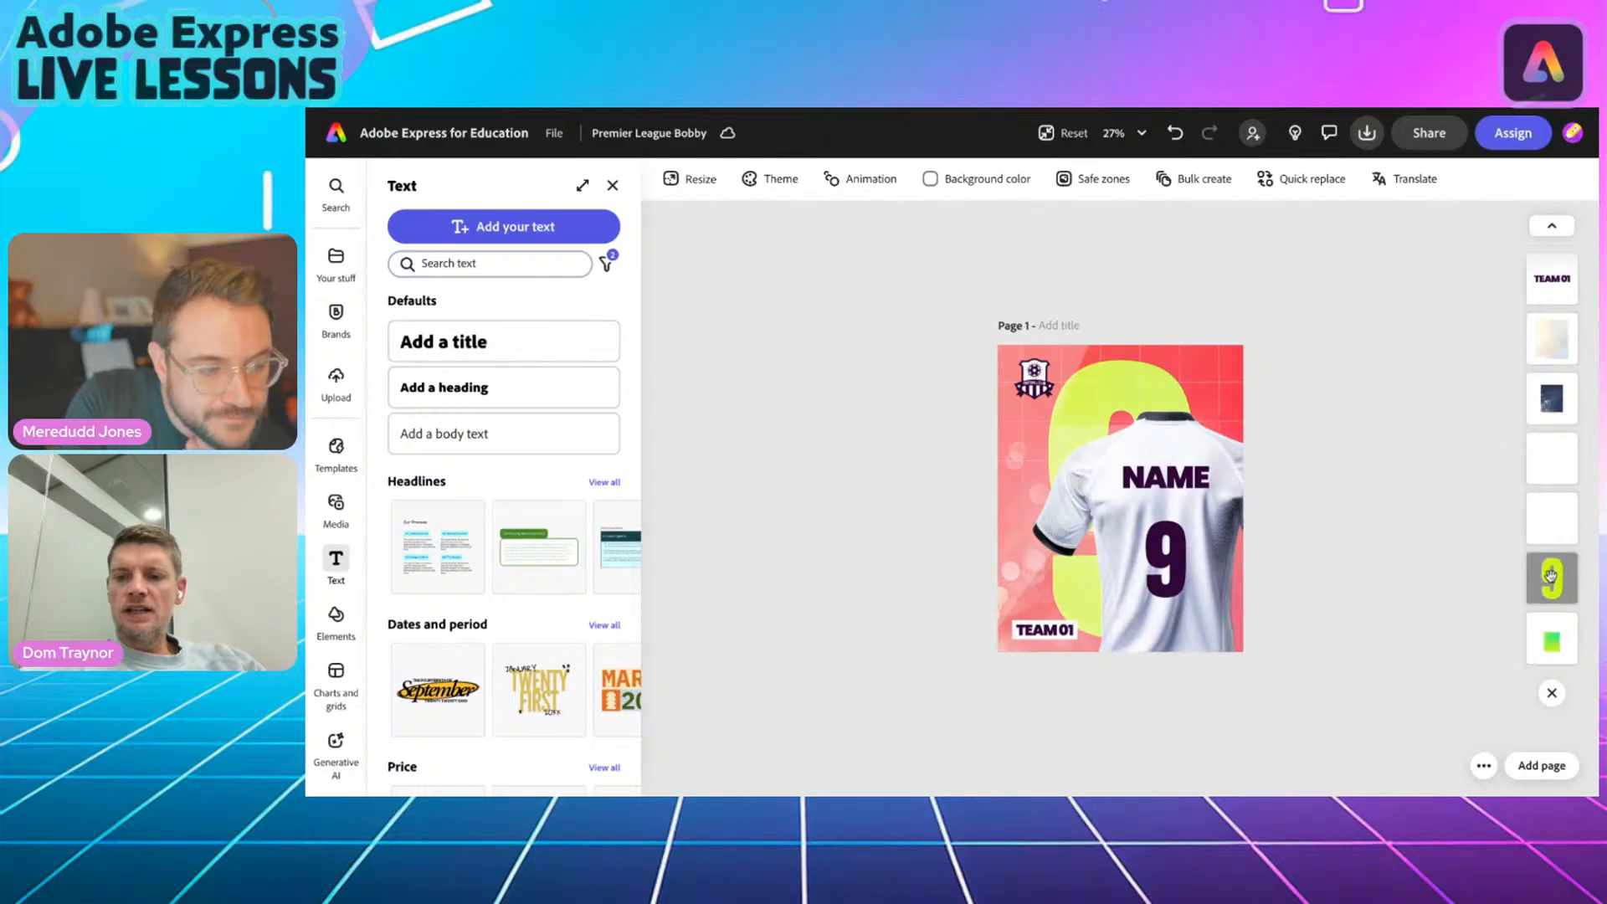
{"action": "left_click", "coordinate": [1550, 576]}
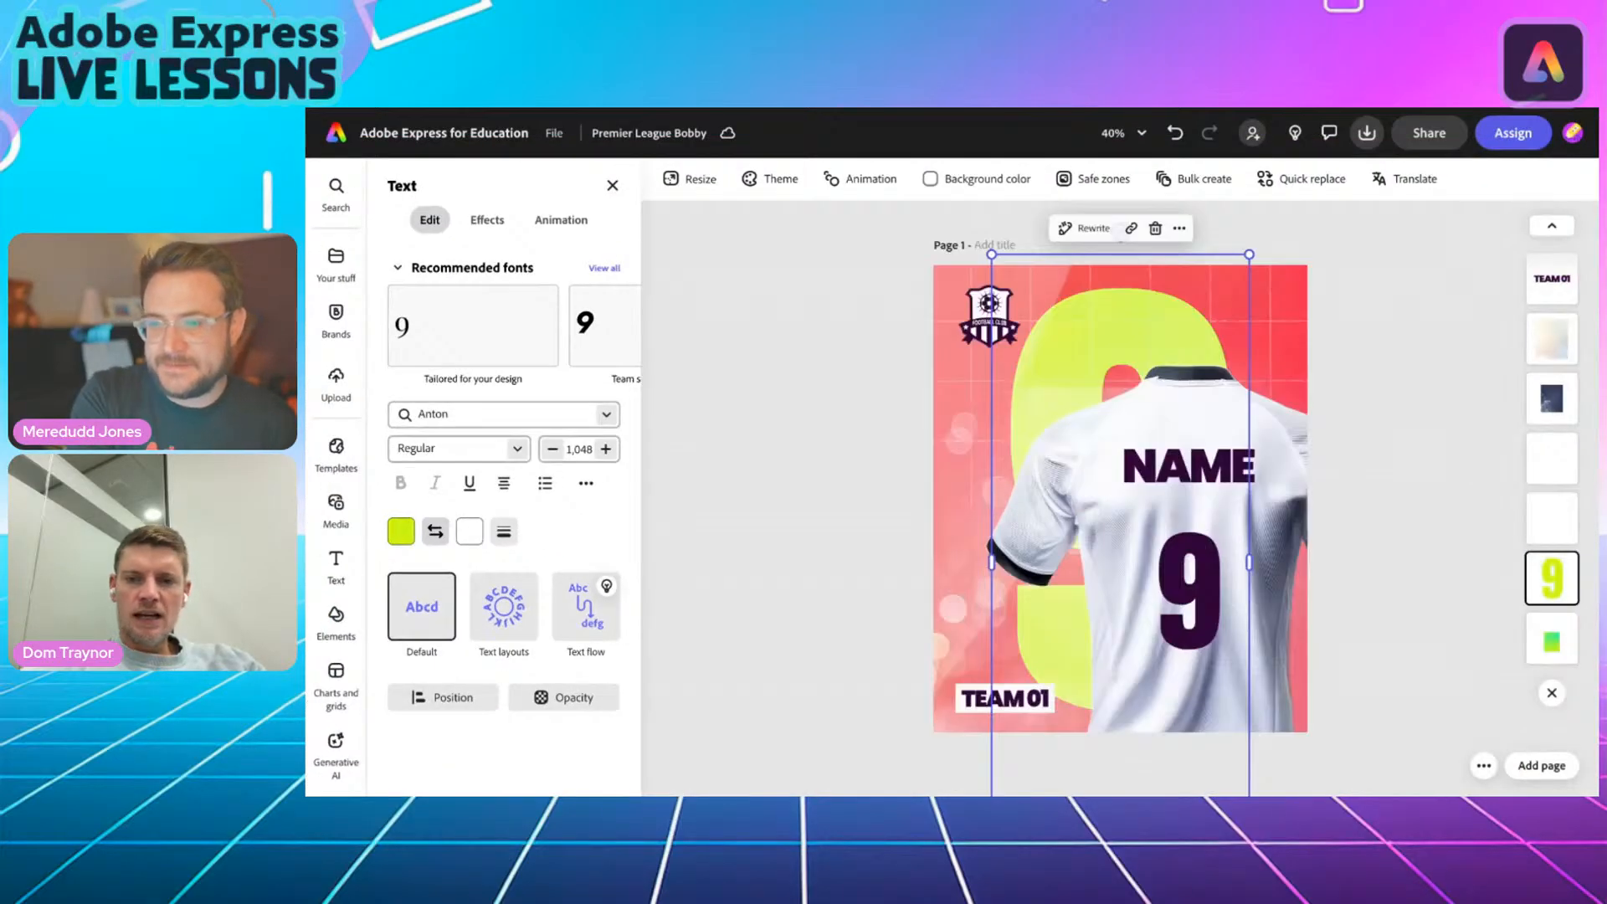
{"action": "left_click", "coordinate": [435, 531]}
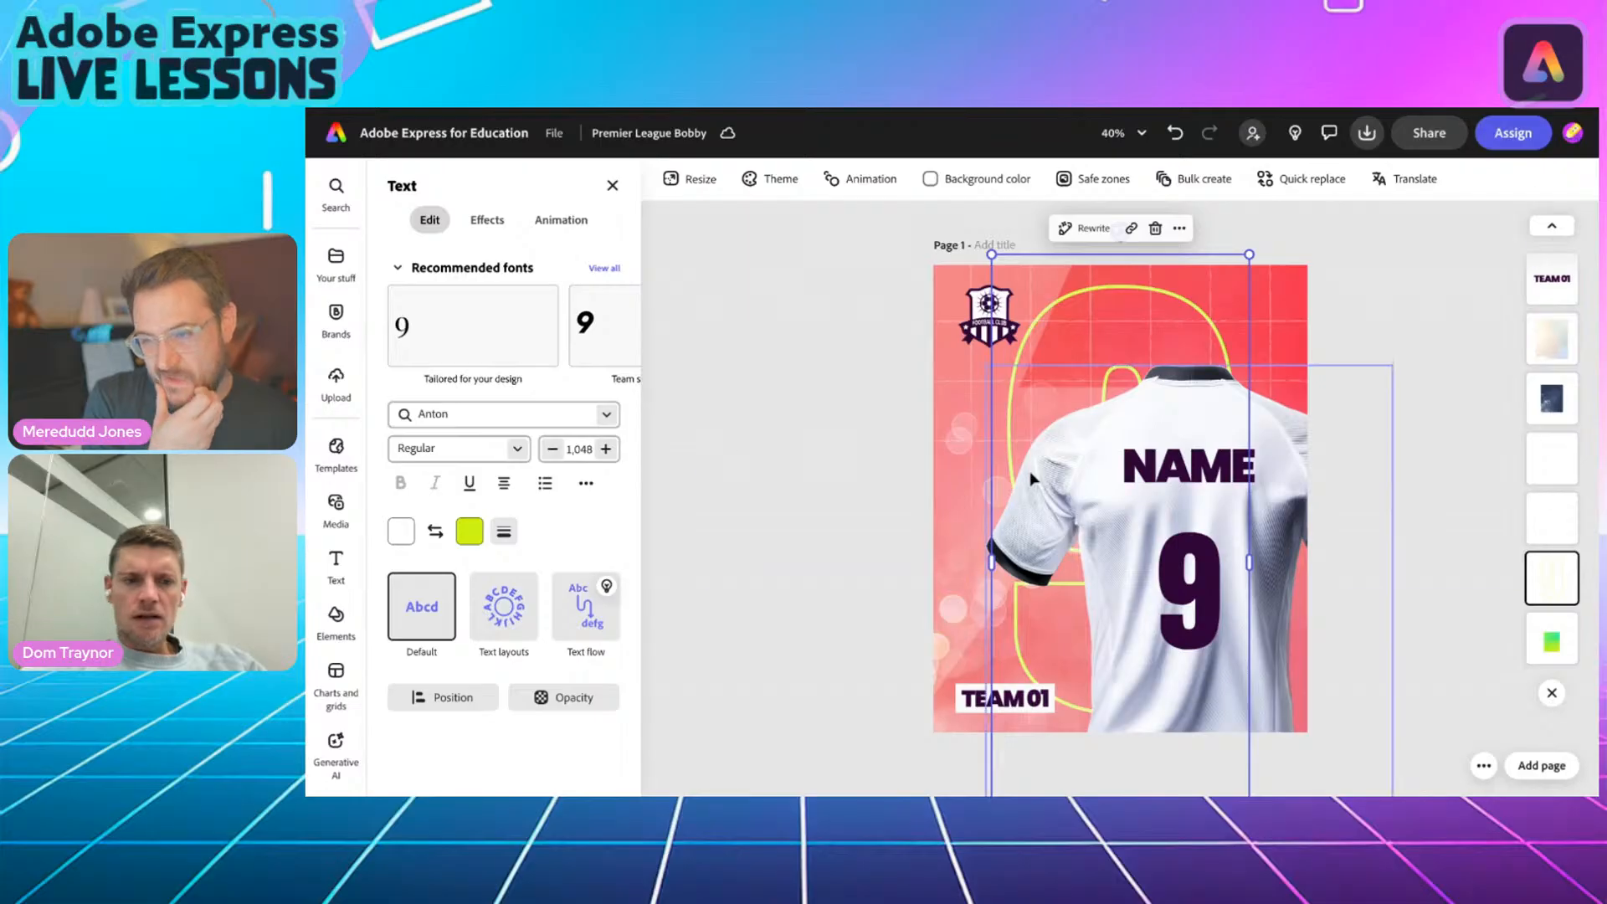
{"action": "left_click", "coordinate": [437, 532]}
{"action": "left_click", "coordinate": [437, 532]}
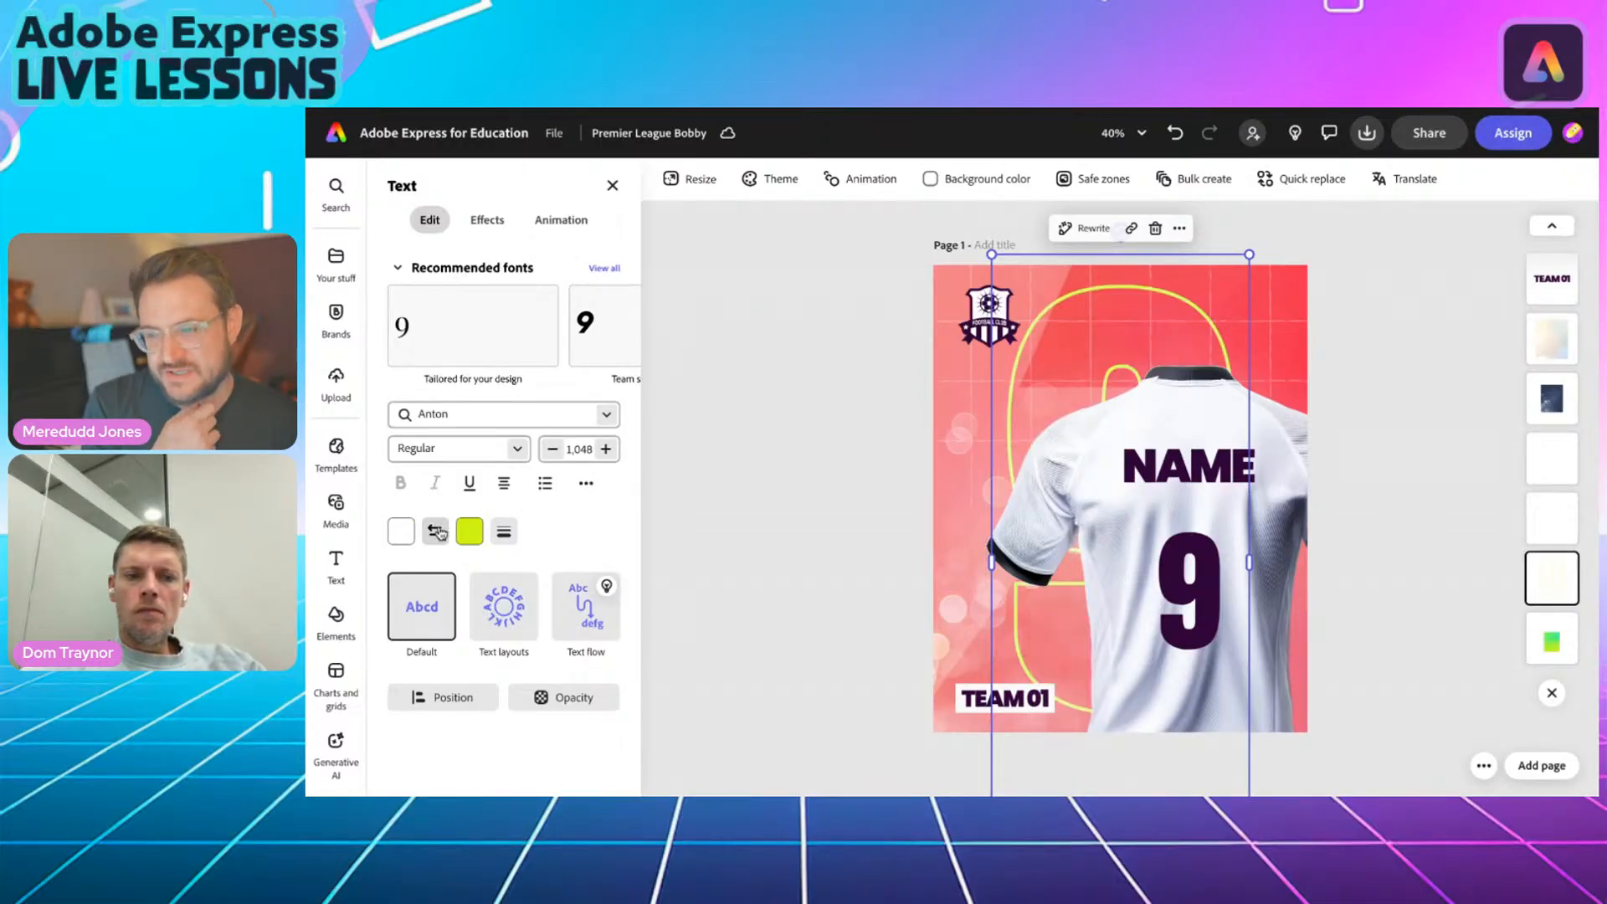
{"action": "left_click", "coordinate": [573, 705]}
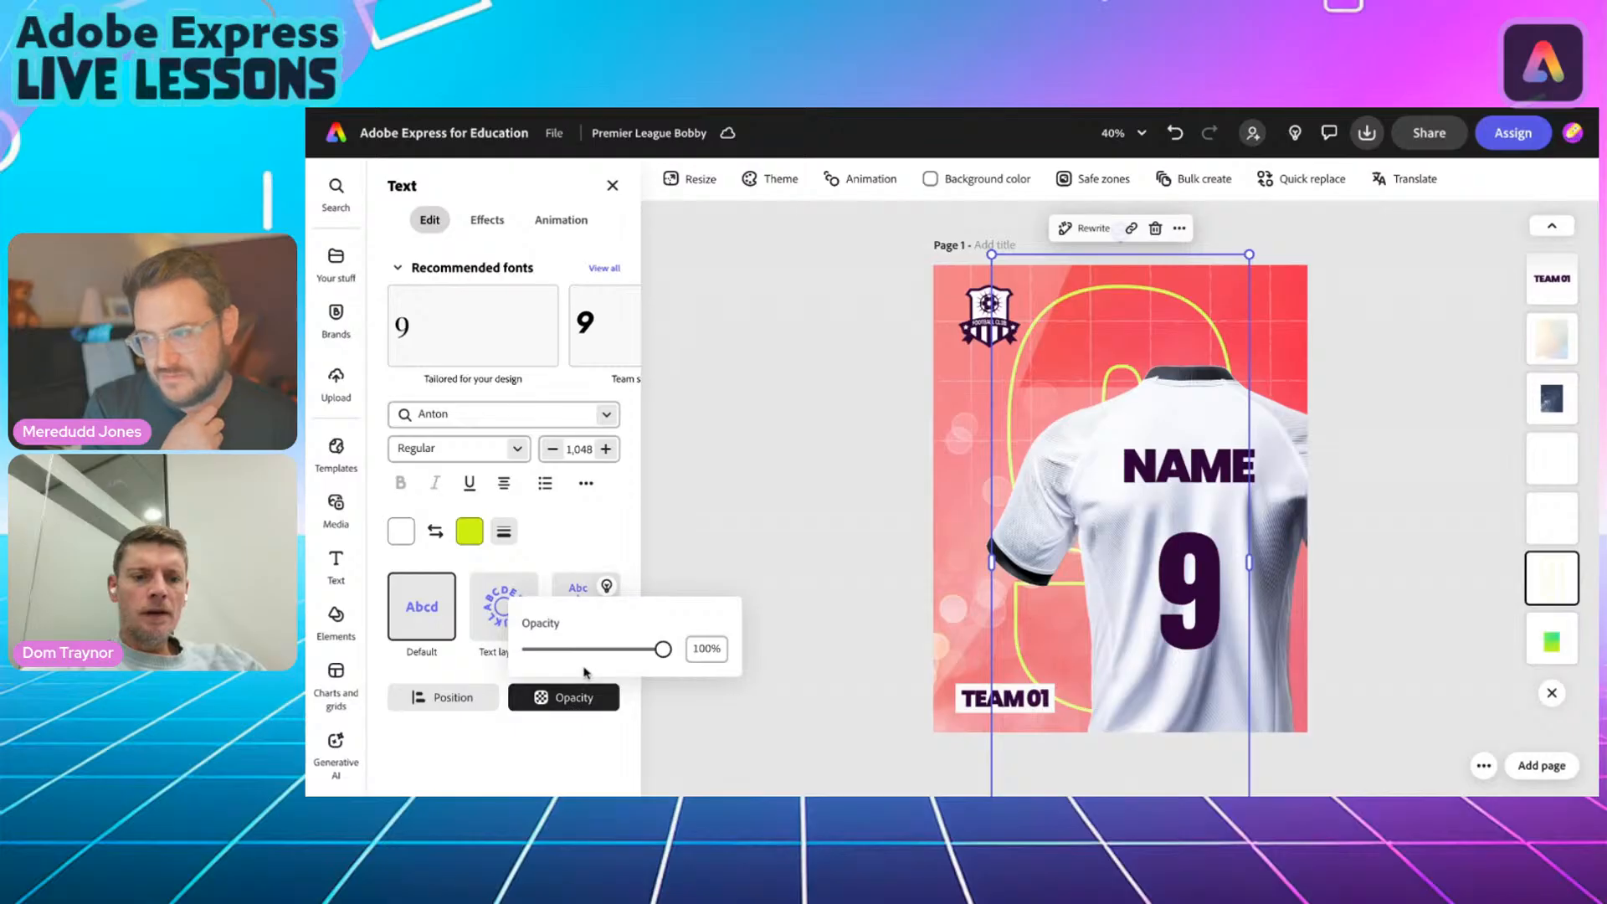
{"action": "left_click", "coordinate": [583, 701]}
{"action": "left_click", "coordinate": [583, 701]}
{"action": "left_click", "coordinate": [583, 701]}
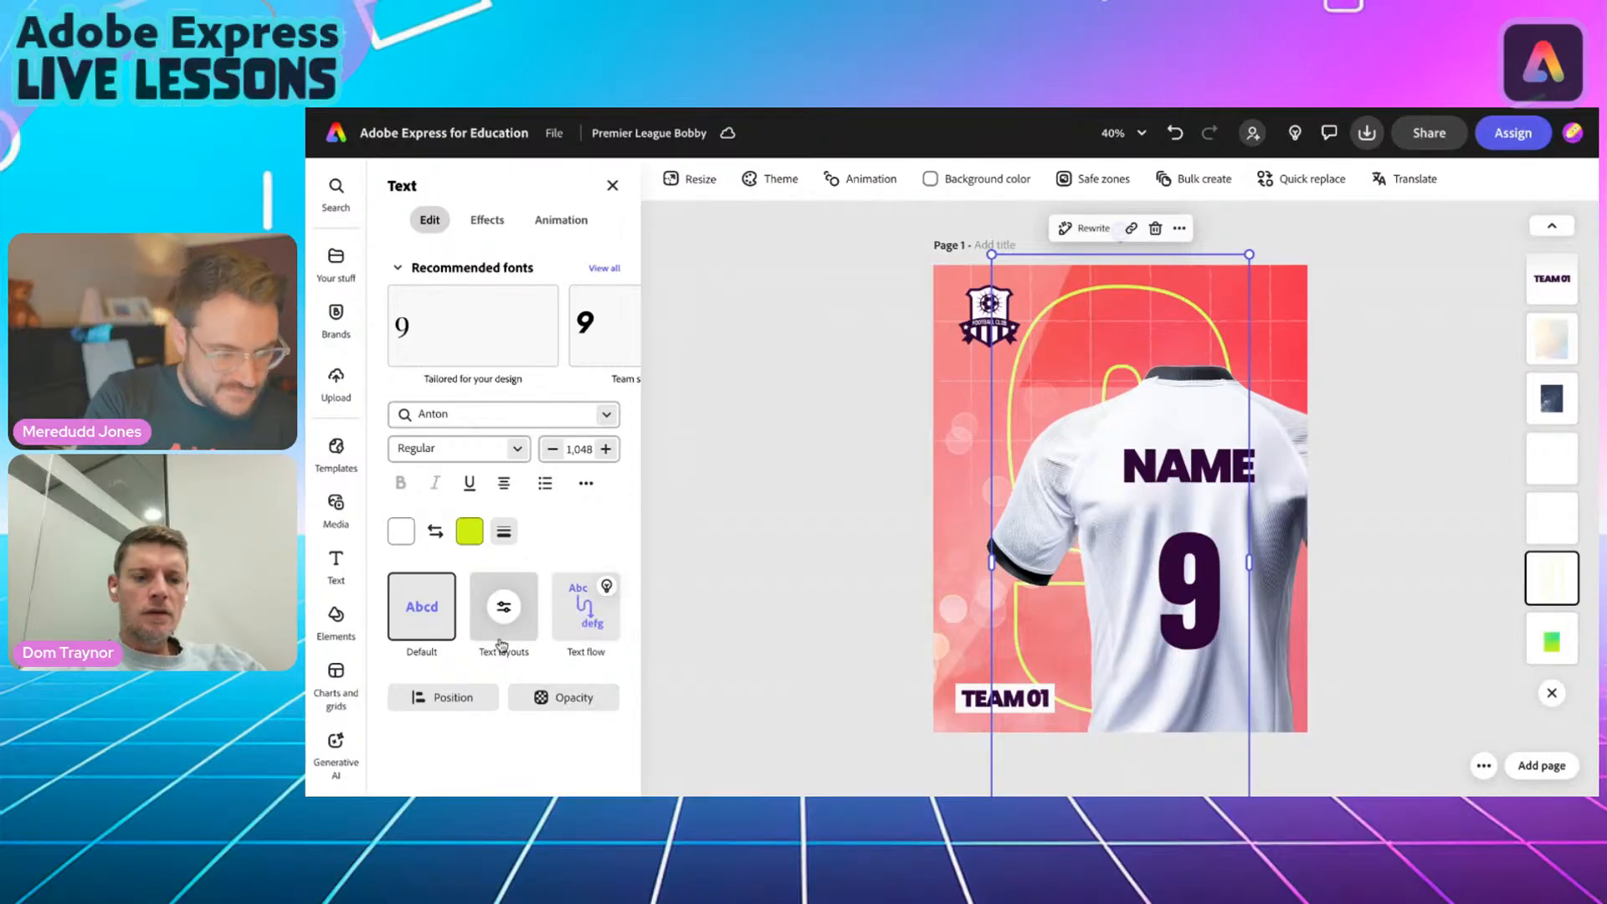
Fill the large outlined 9 behind the shirt with white (#FFFFFF).
{"action": "left_click", "coordinate": [402, 530]}
{"action": "left_click", "coordinate": [584, 567]}
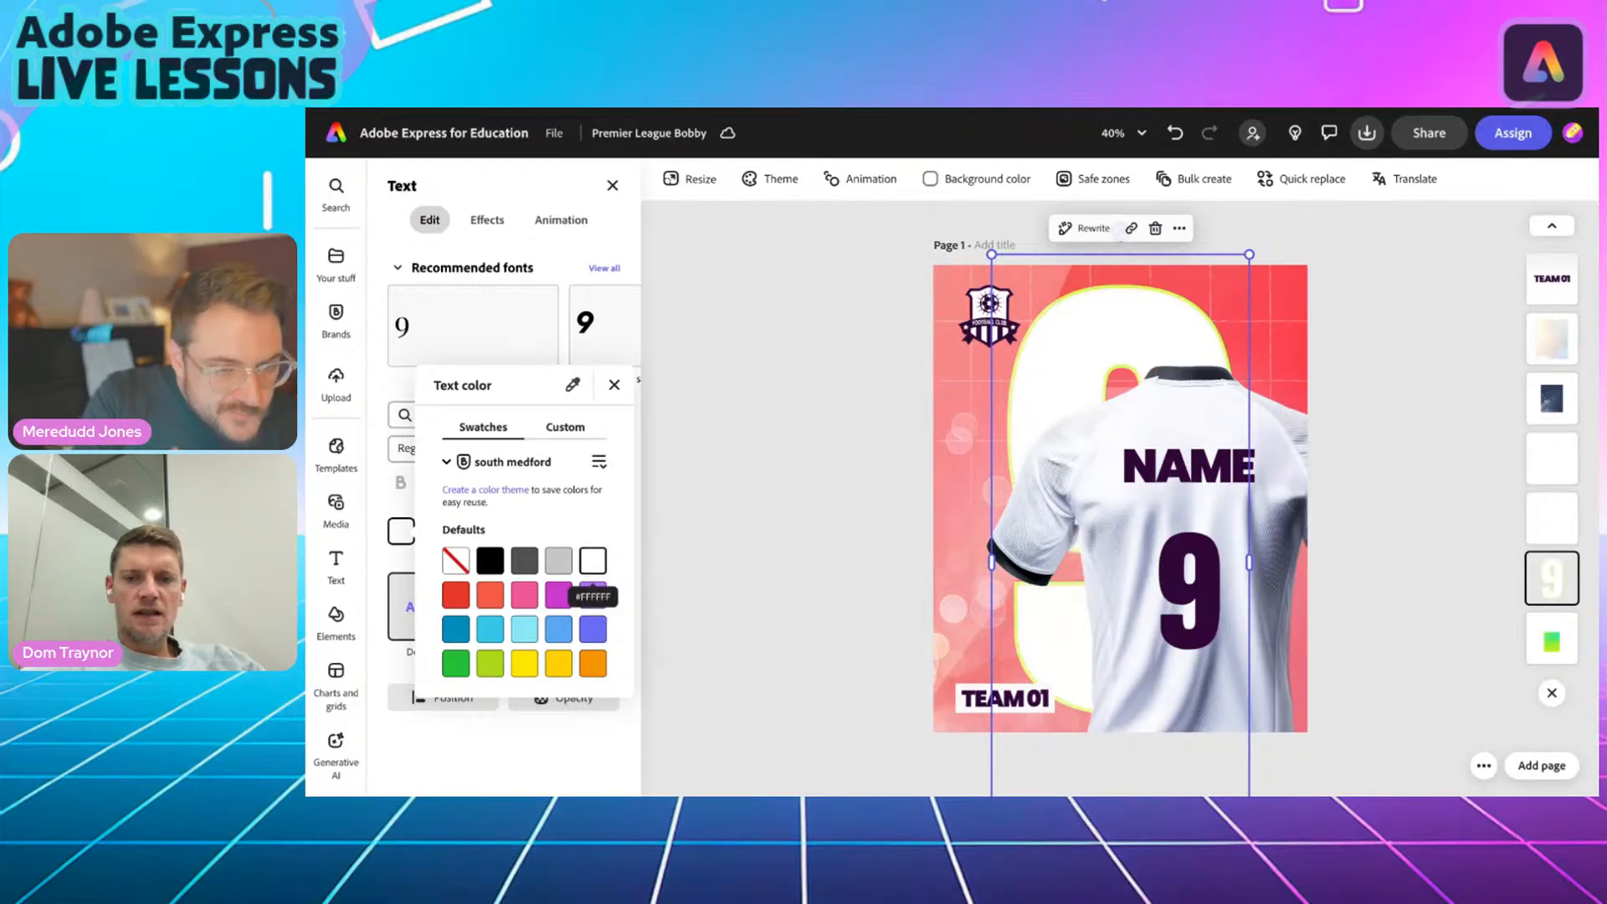
{"action": "left_click", "coordinate": [614, 385]}
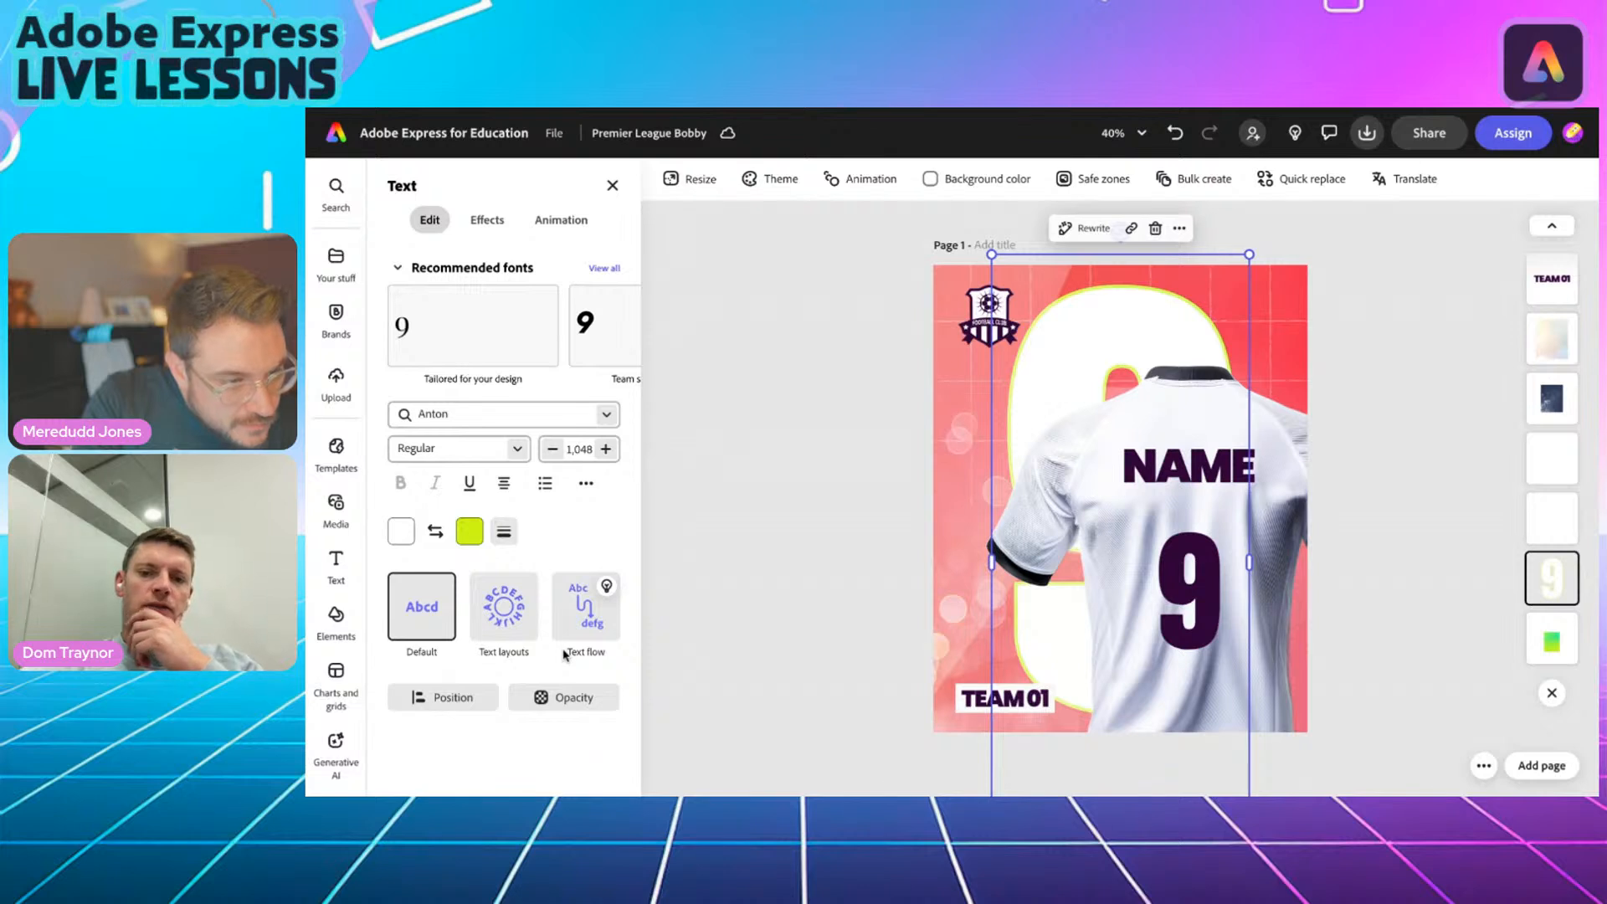
Lower the opacity of the large white 9 to 69% and deselect it.
{"action": "left_click", "coordinate": [567, 700]}
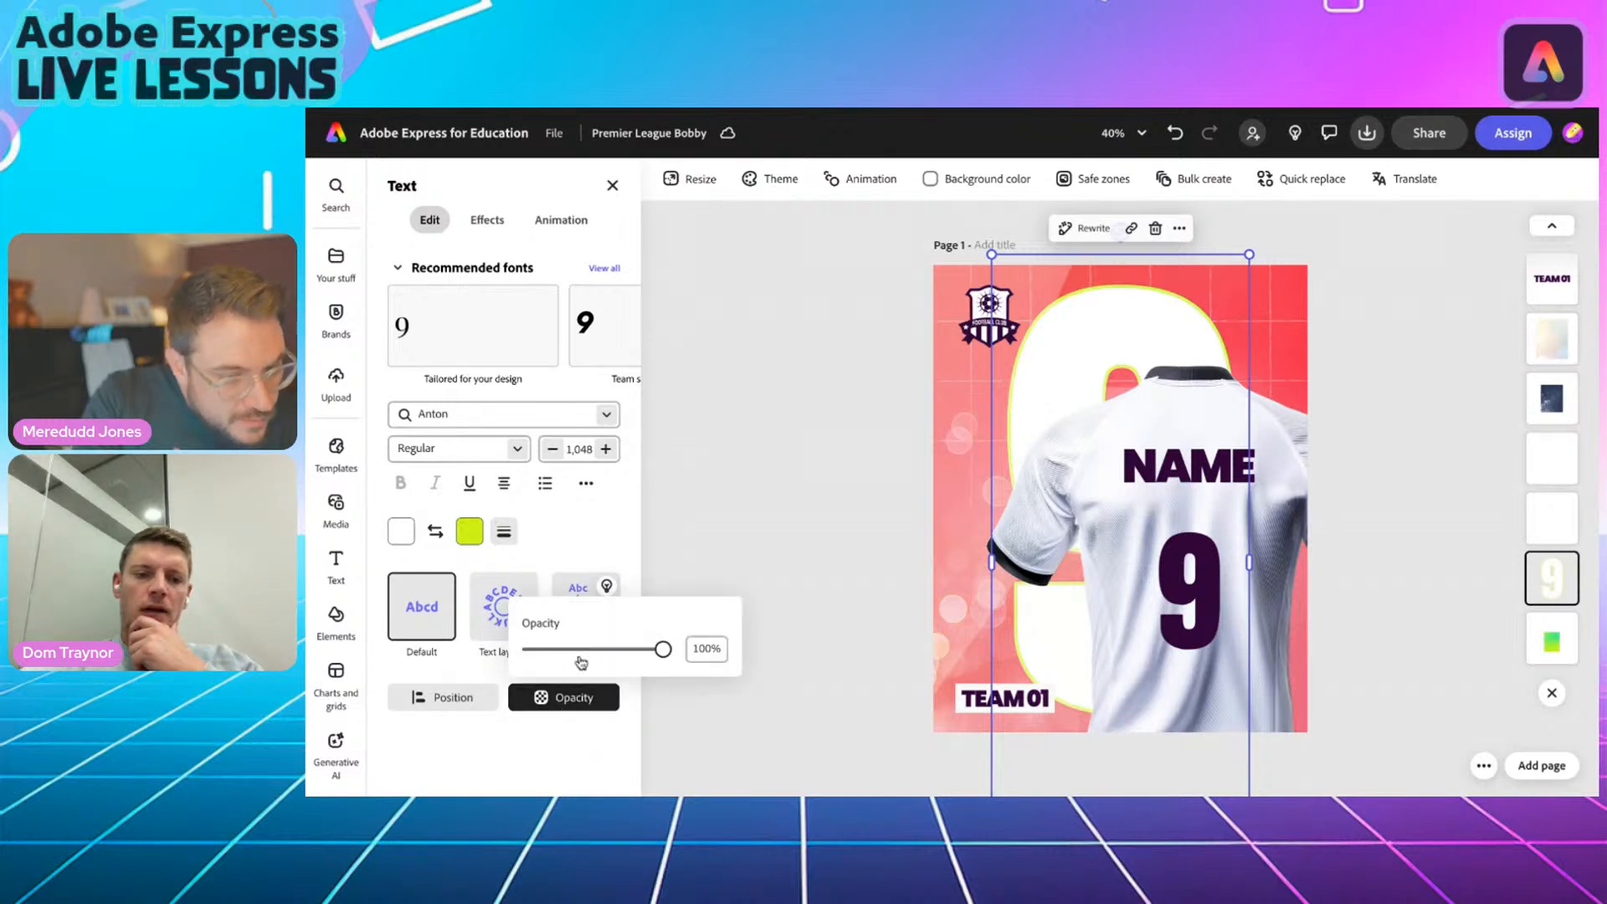
{"action": "left_click", "coordinate": [594, 650]}
{"action": "left_click_drag", "start_coordinate": [596, 652], "coordinate": [621, 650]}
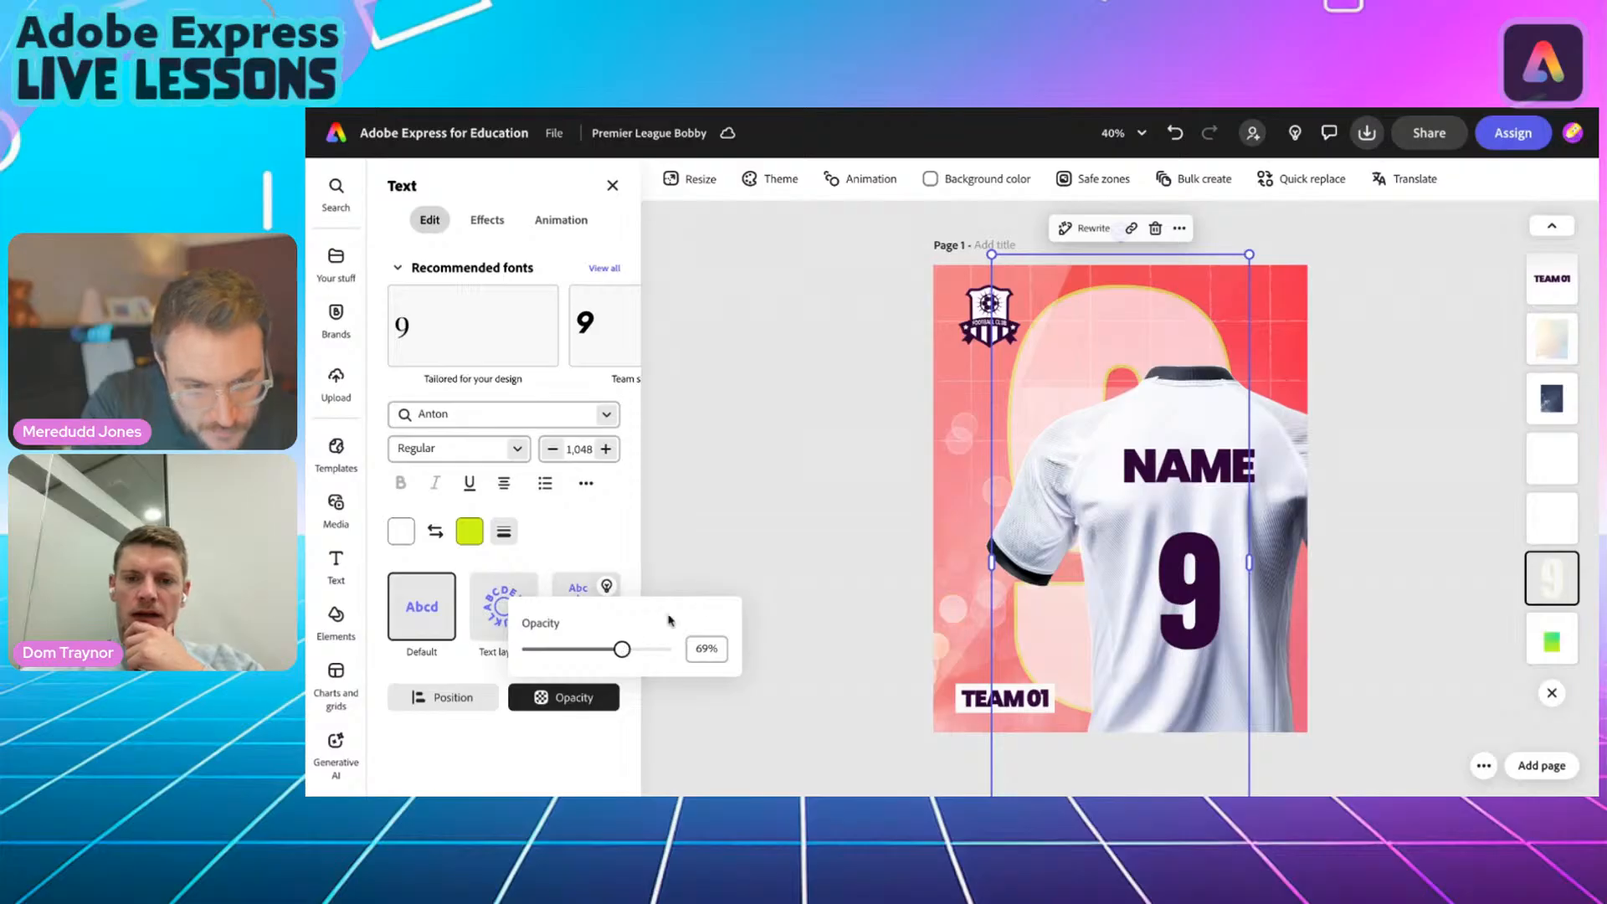
{"action": "left_click", "coordinate": [783, 542]}
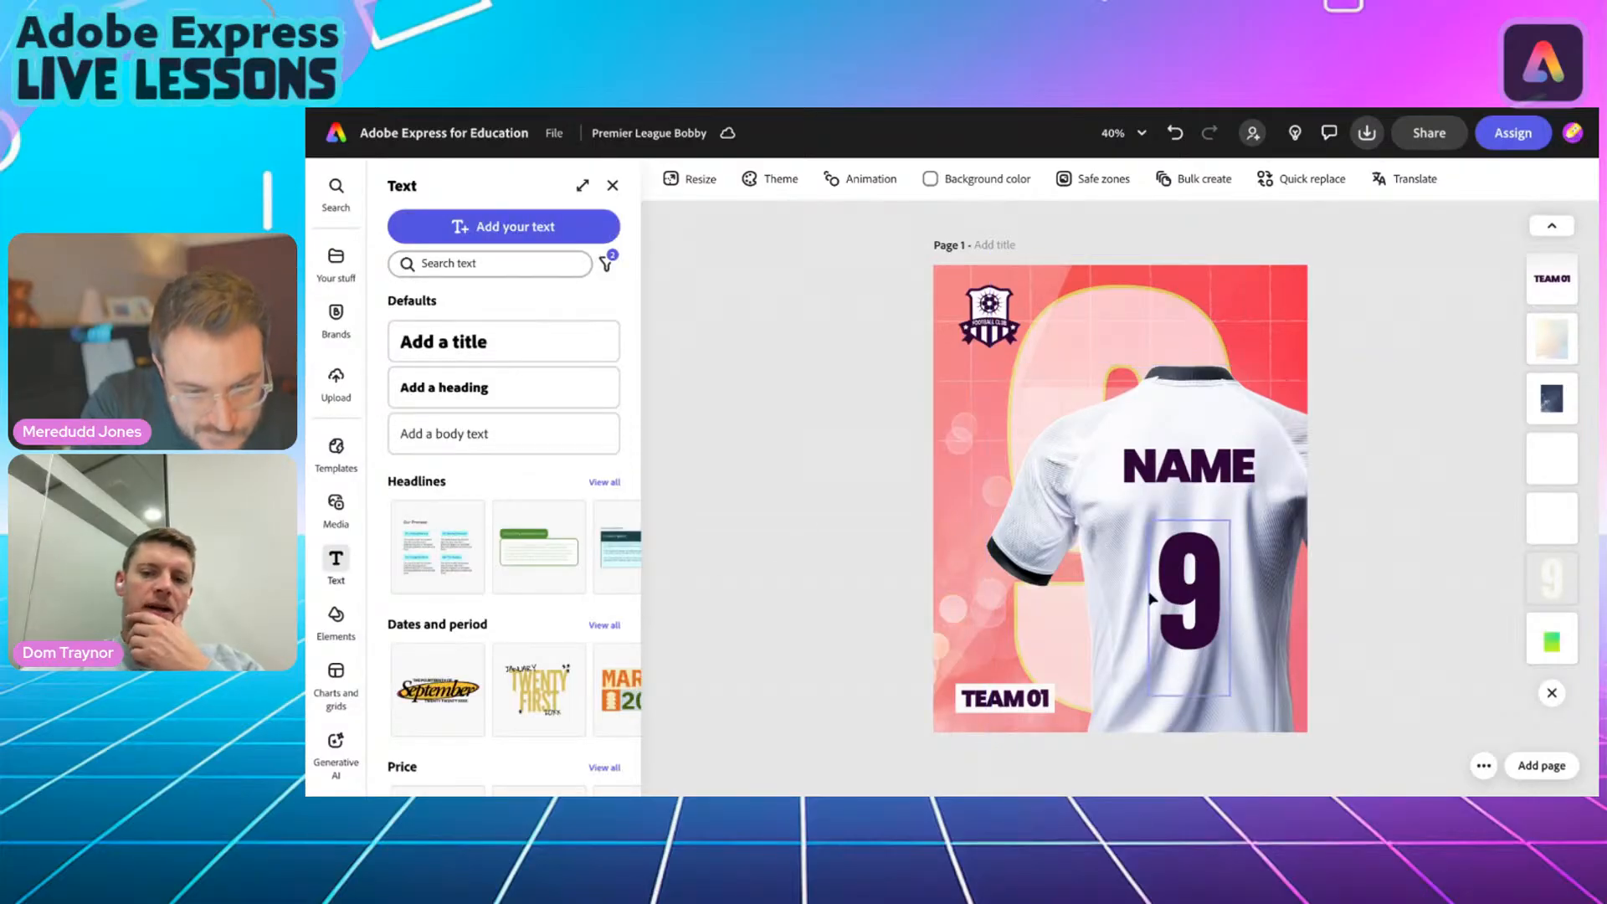
Replace the NAME text on the shirt with the player's first name in capitals and nudge it to centre above the number.
{"action": "left_click", "coordinate": [1188, 615]}
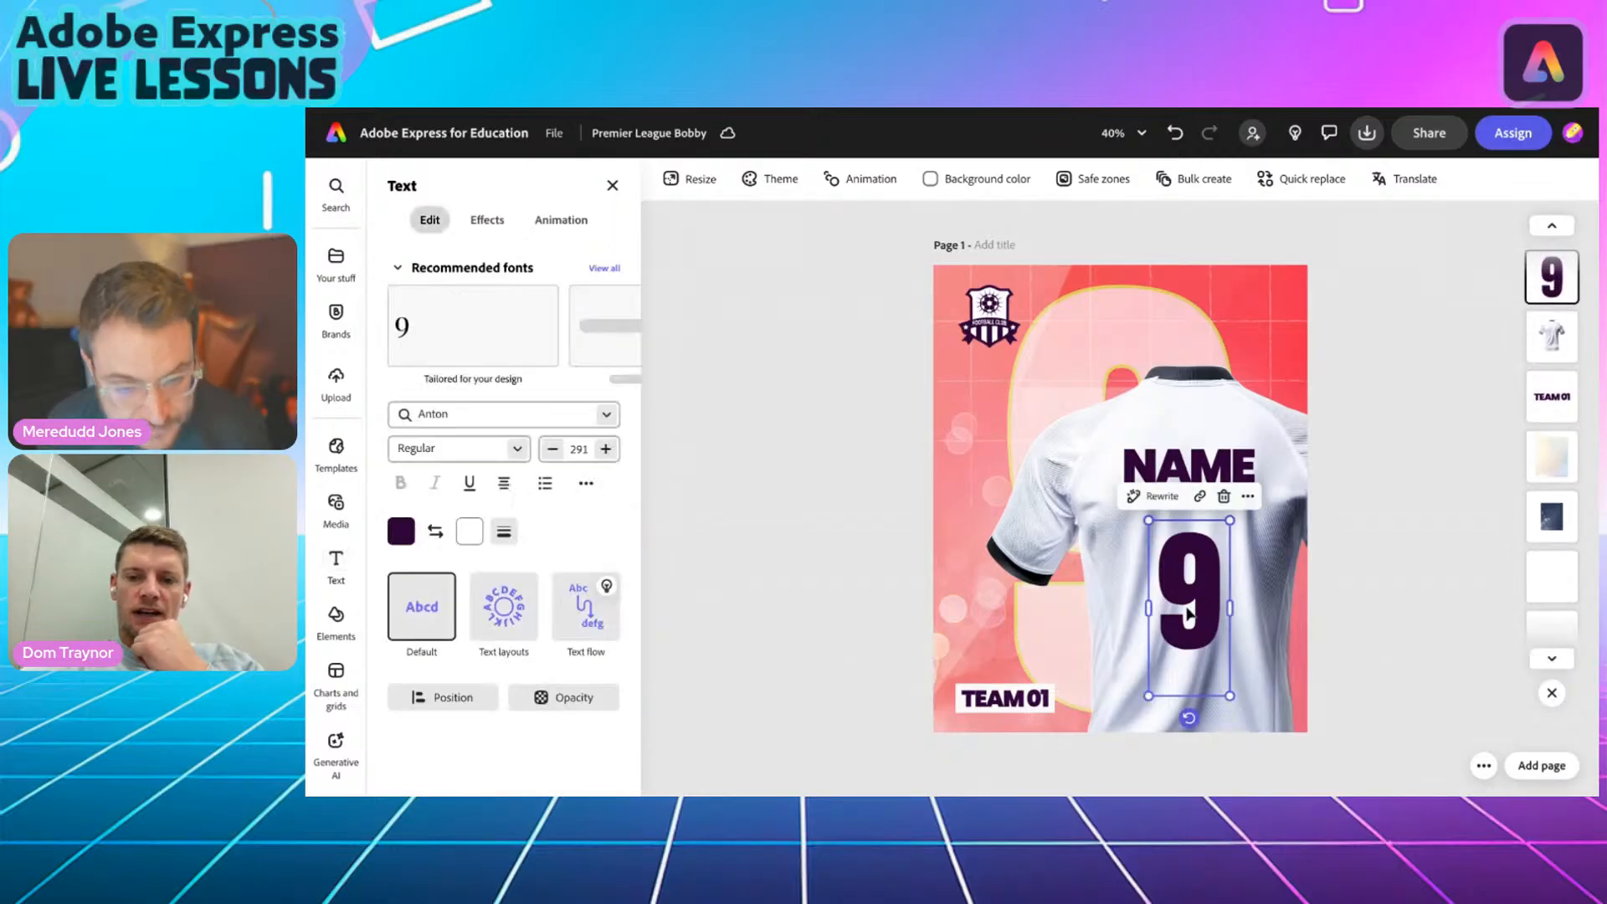
{"action": "left_click", "coordinate": [1188, 467]}
{"action": "double_click", "coordinate": [1189, 467]}
{"action": "type", "text": "BOBB"}
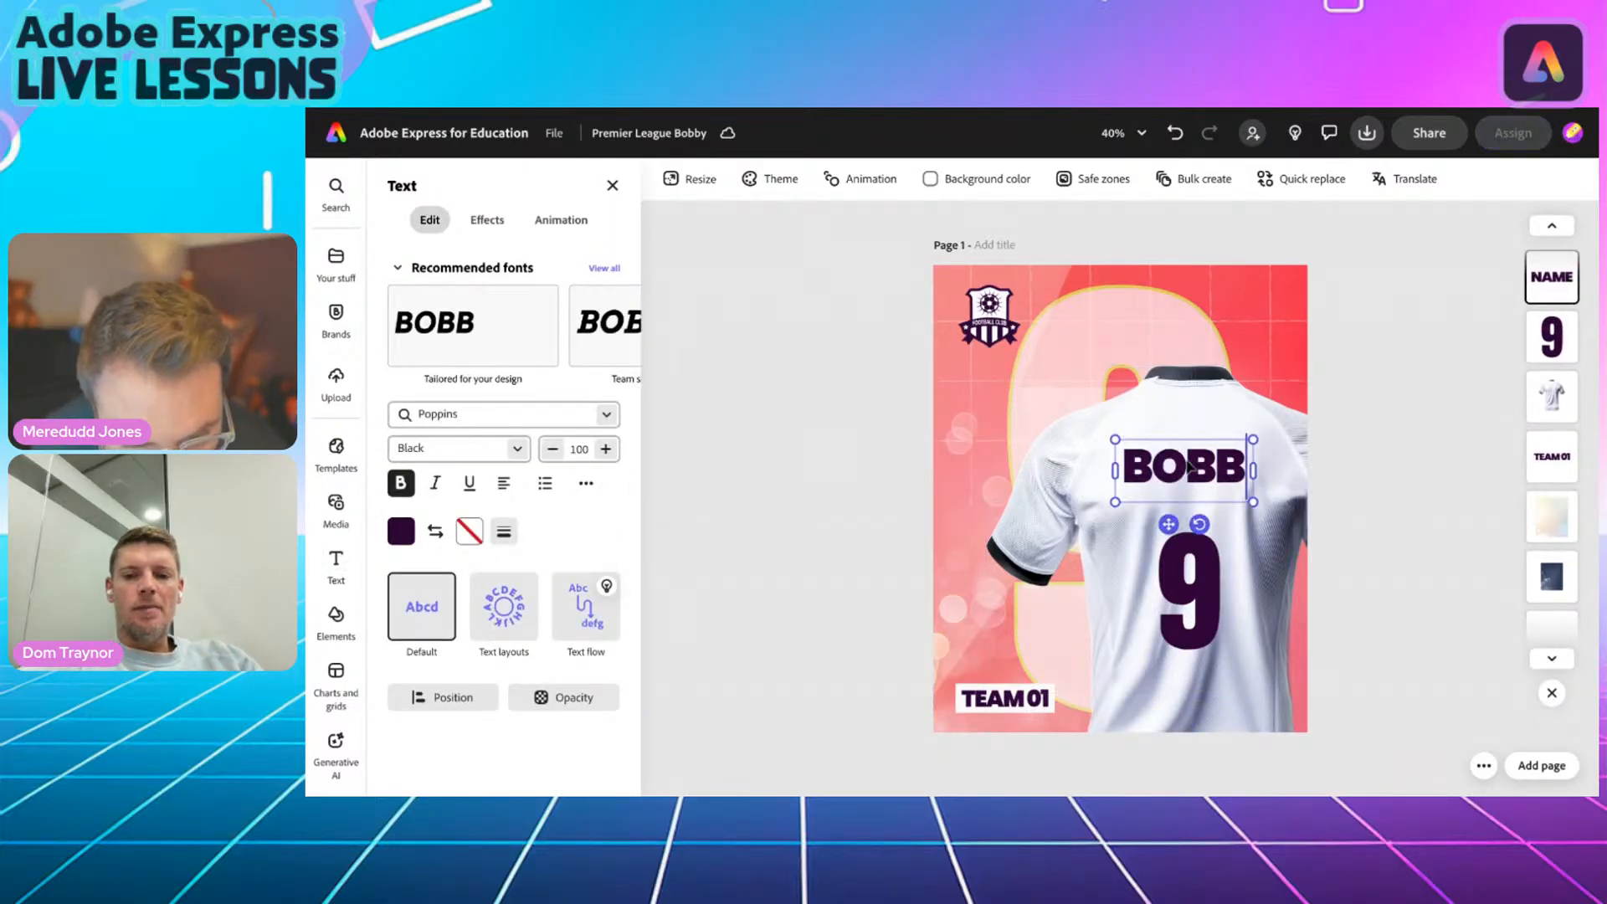
{"action": "type", "text": "Y"}
{"action": "left_click_drag", "start_coordinate": [1175, 534], "coordinate": [1169, 523]}
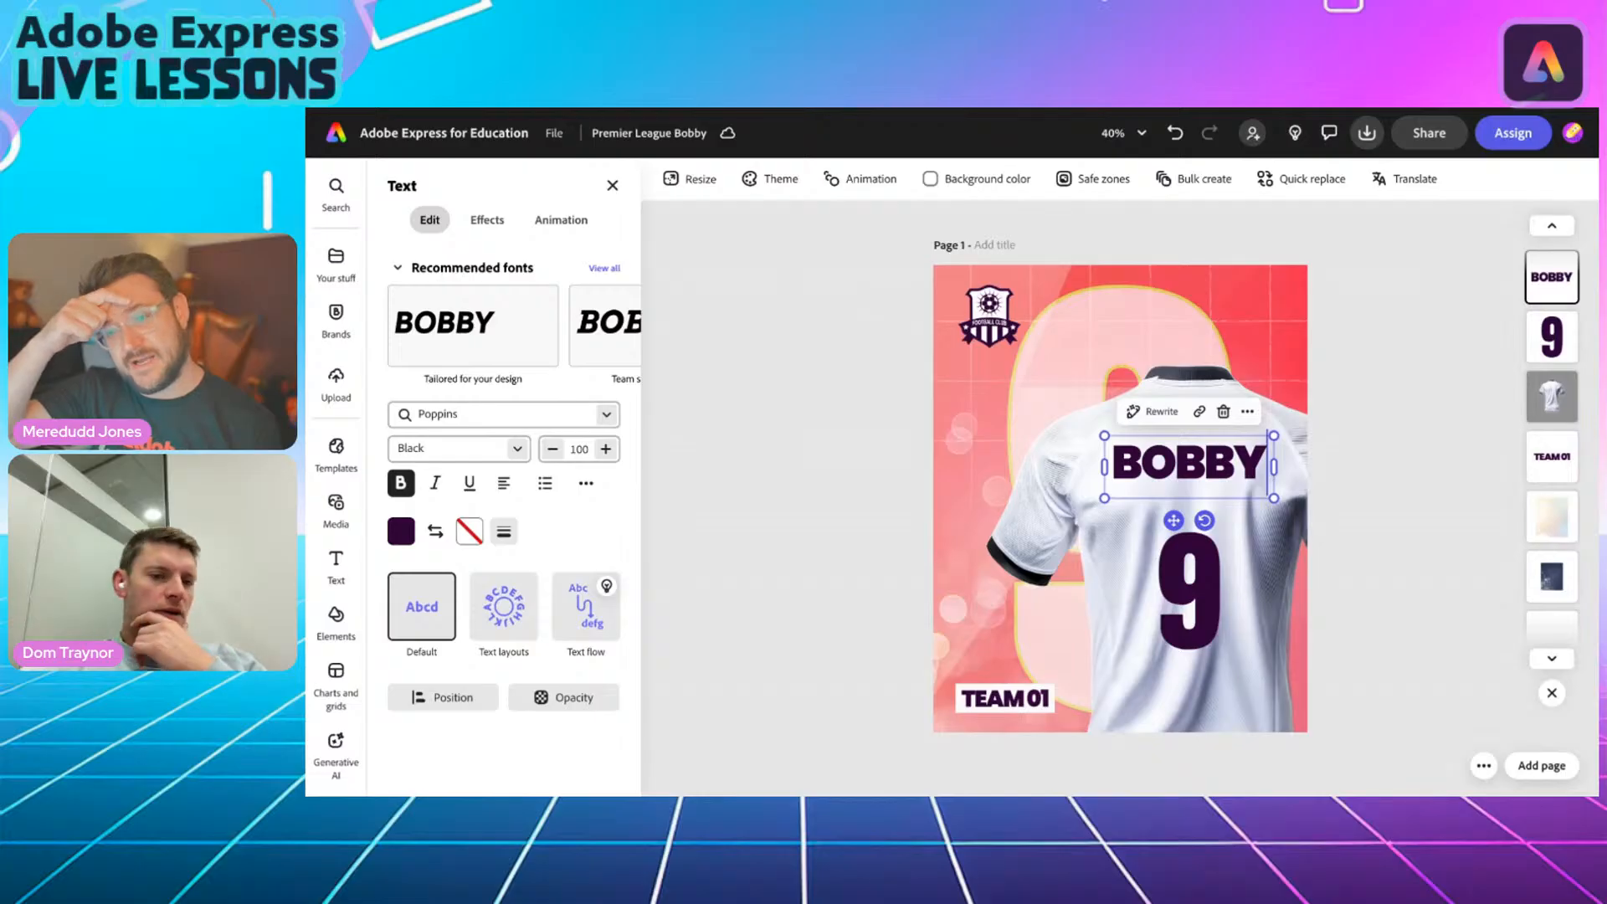
Apply the Crimson Duotone tone to the white shirt image.
{"action": "left_click", "coordinate": [1552, 396]}
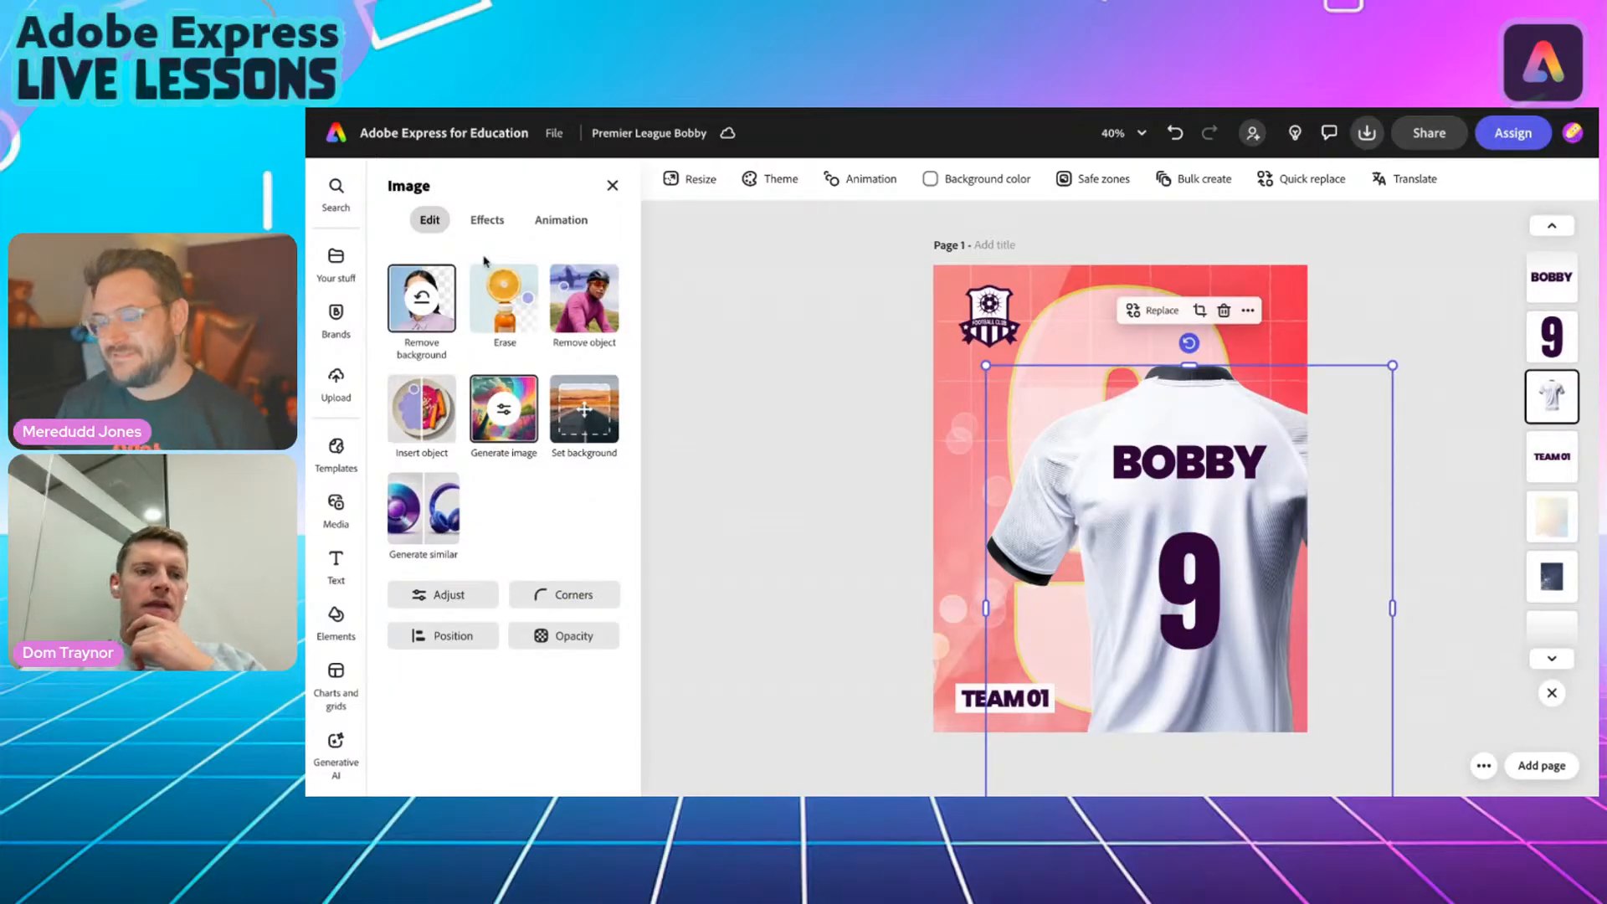
{"action": "left_click", "coordinate": [487, 220]}
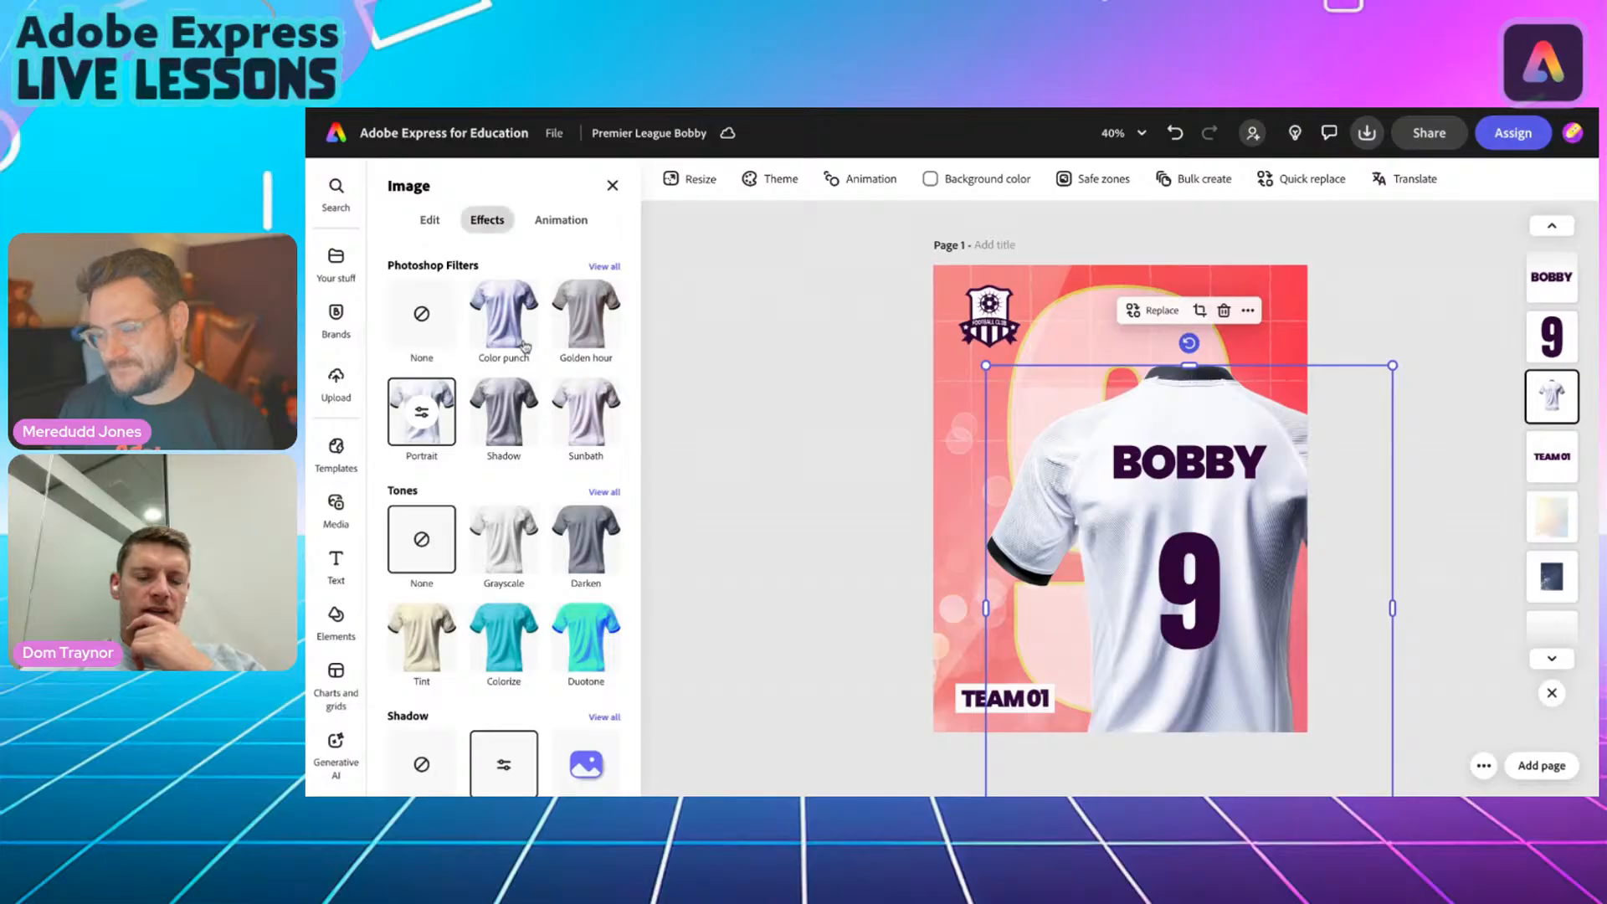
{"action": "left_click", "coordinate": [601, 493]}
{"action": "scroll", "coordinate": [426, 590], "scroll_direction": "down", "scroll_amount": 5}
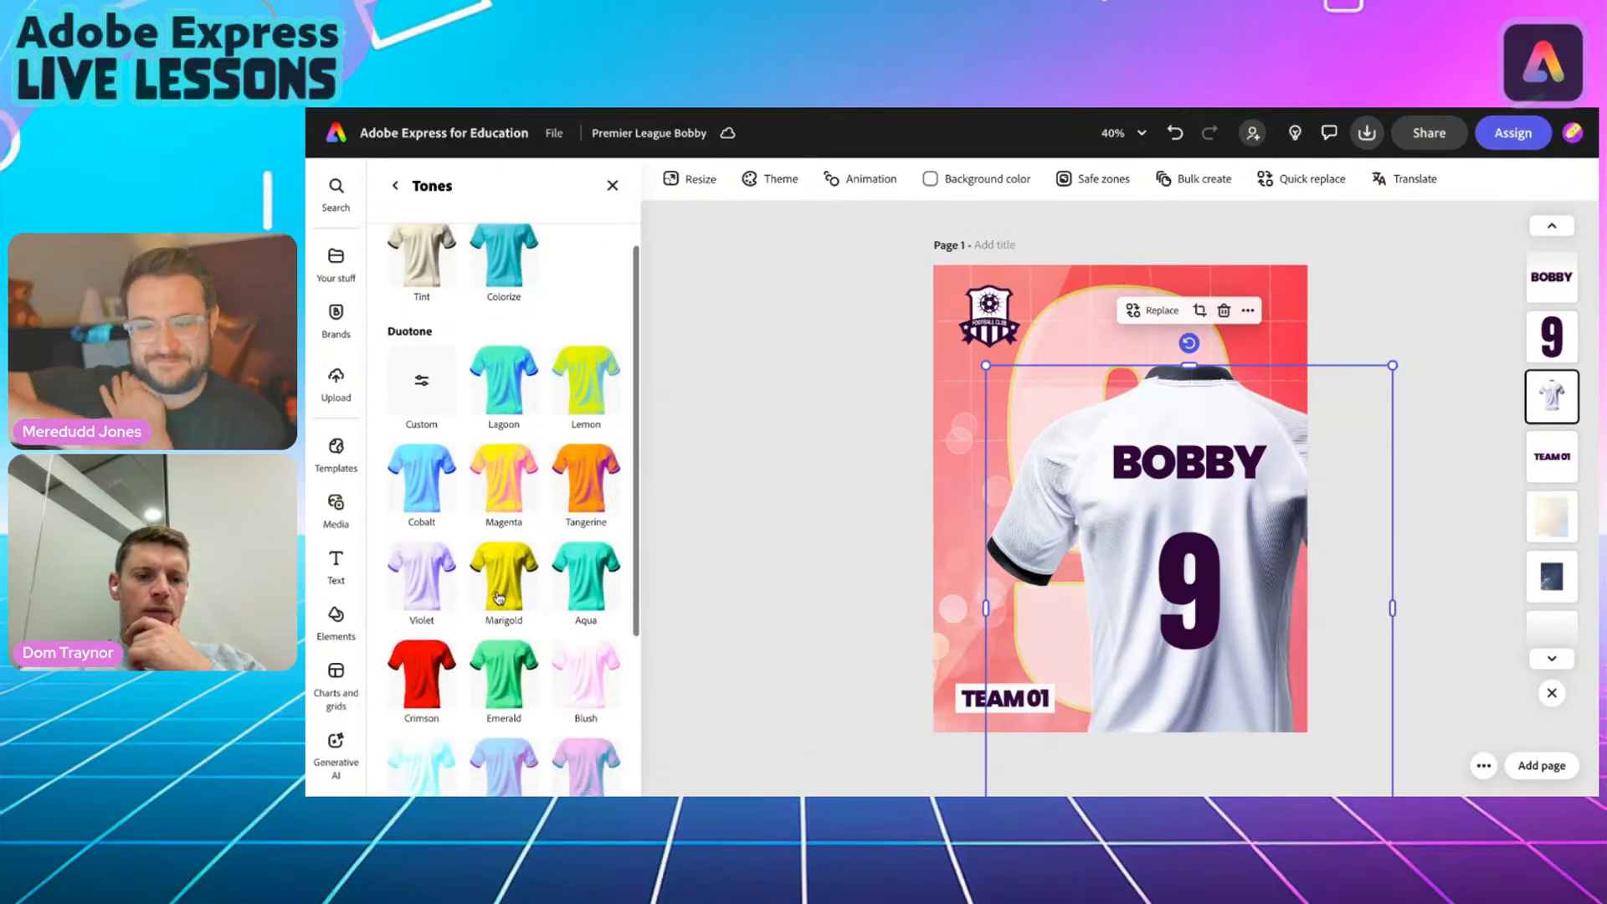
{"action": "left_click", "coordinate": [426, 591]}
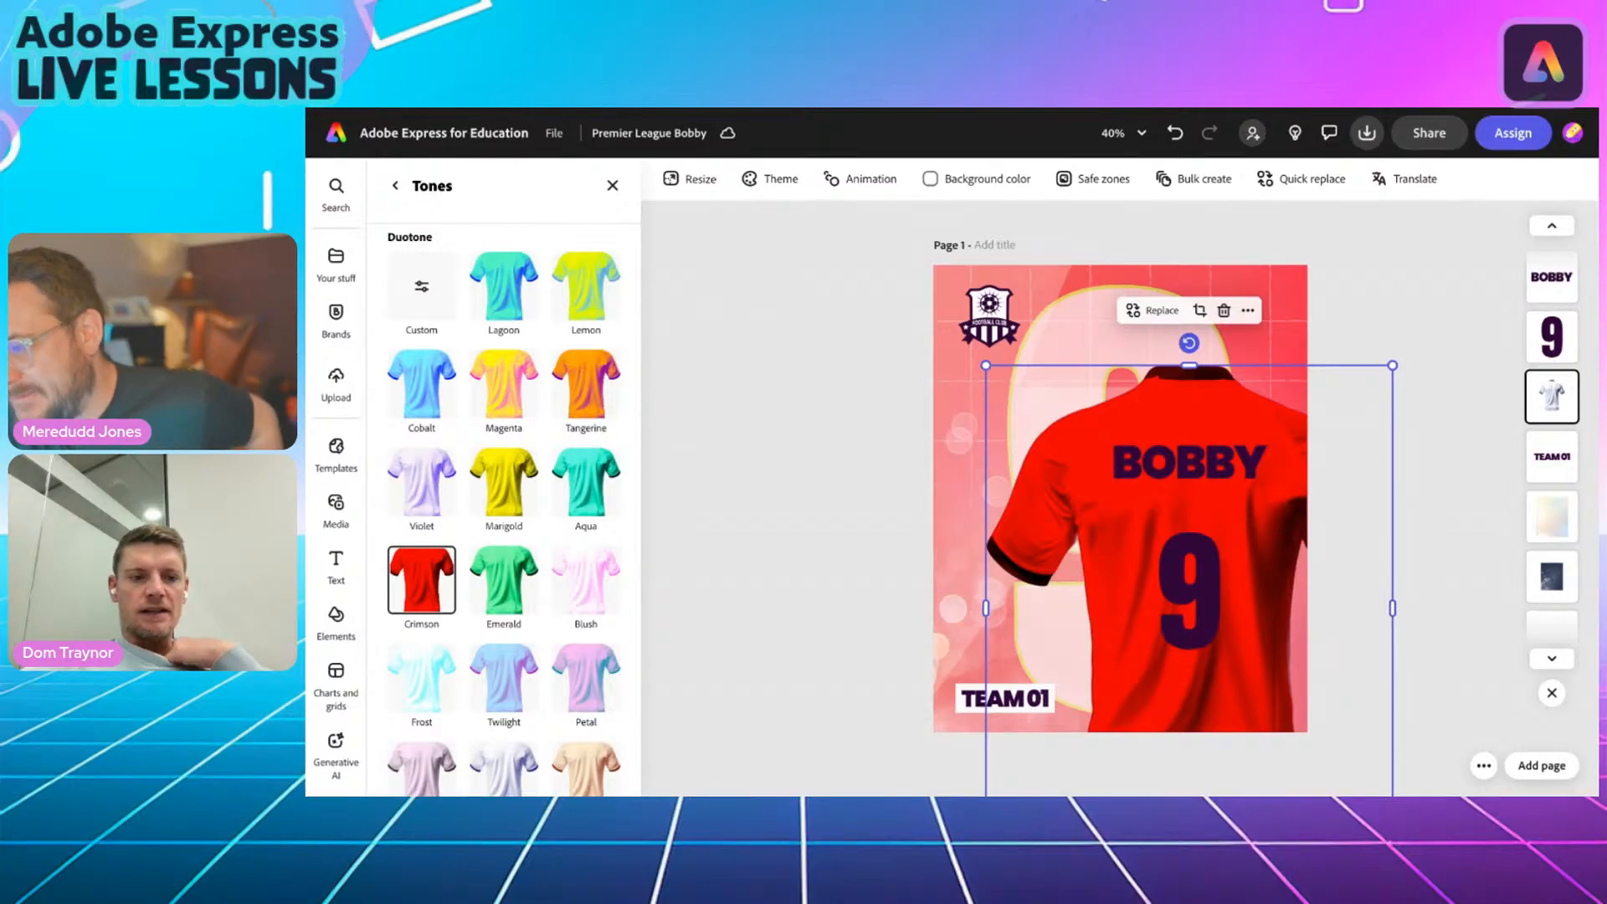
Customise the shirt's Duotone by setting its Shadows colour to white.
{"action": "scroll", "coordinate": [425, 591], "scroll_direction": "up", "scroll_amount": 1}
{"action": "scroll", "coordinate": [419, 502], "scroll_direction": "up", "scroll_amount": 2}
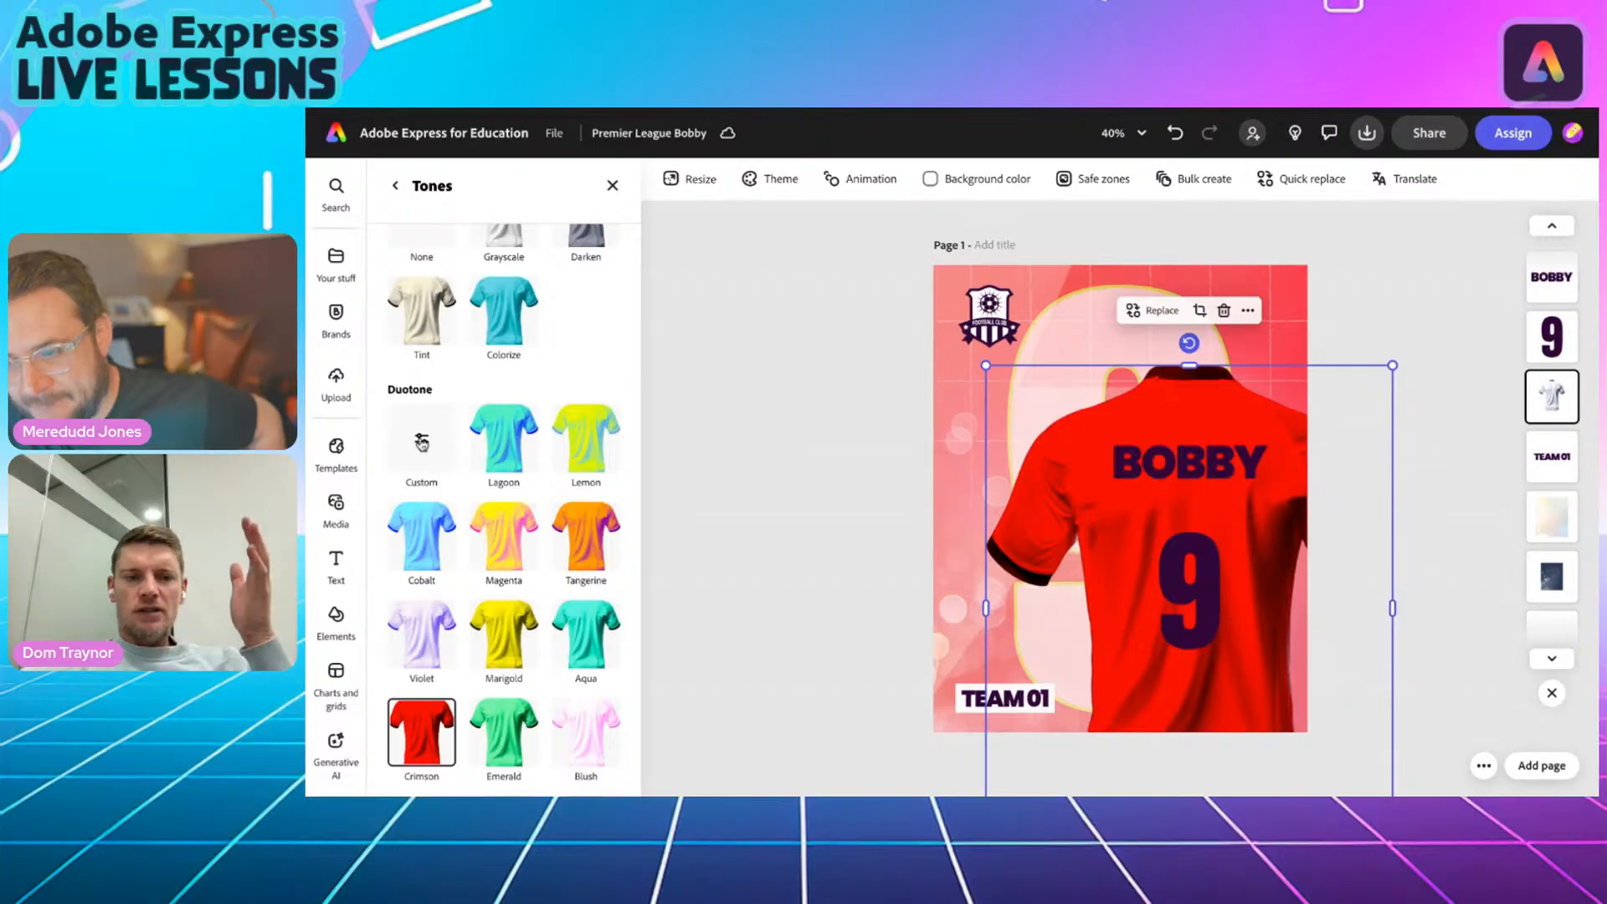
{"action": "left_click", "coordinate": [422, 443]}
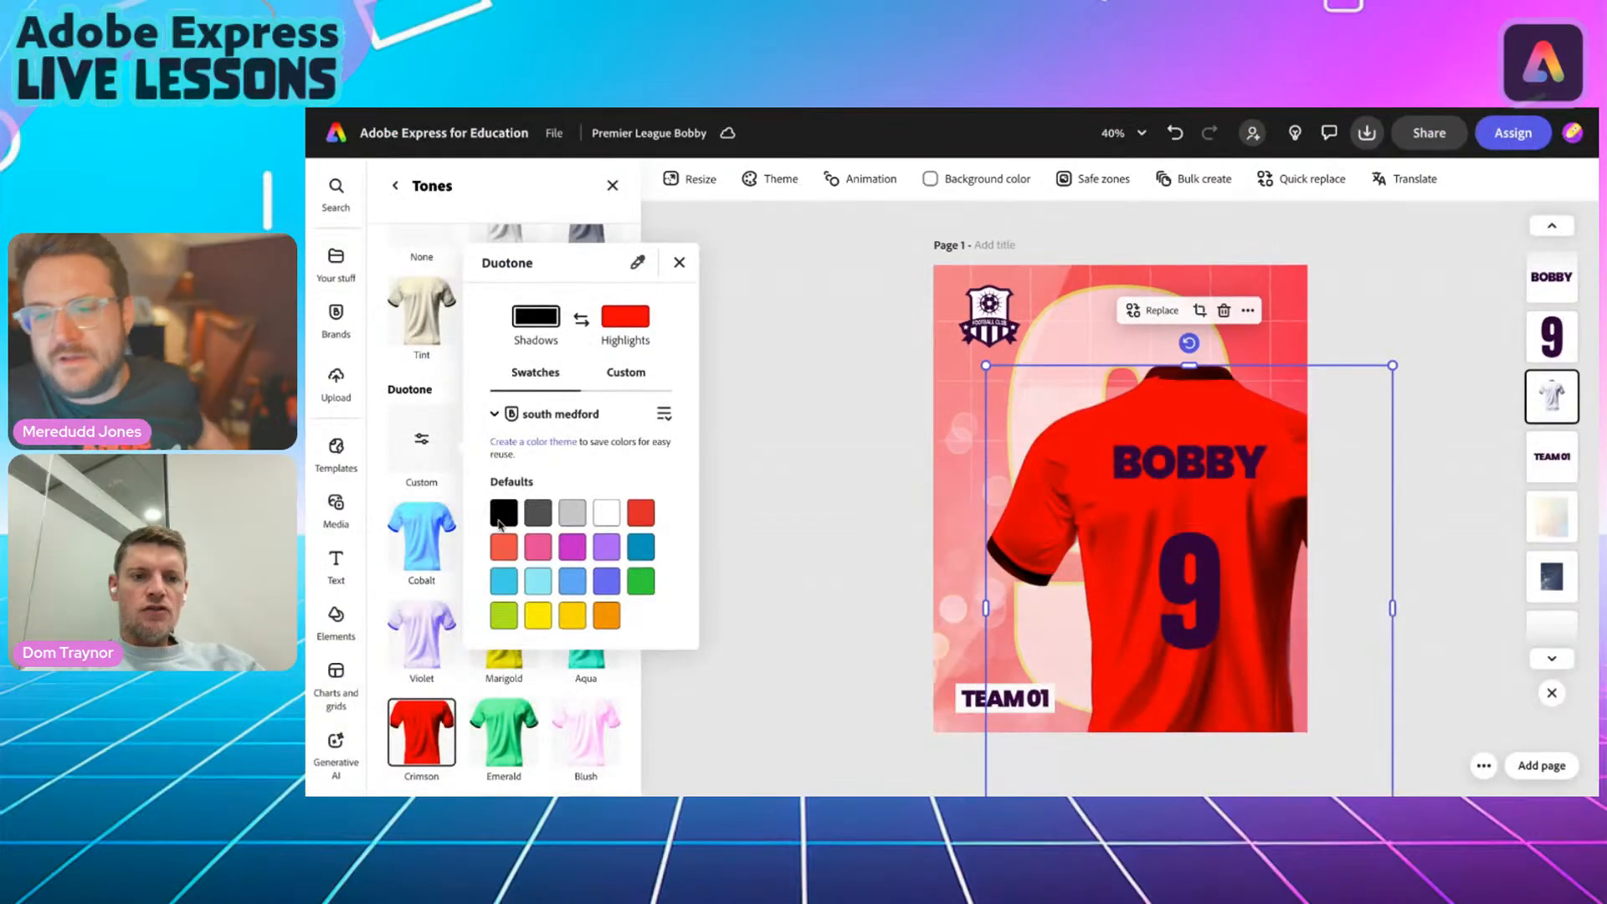
{"action": "left_click", "coordinate": [604, 516]}
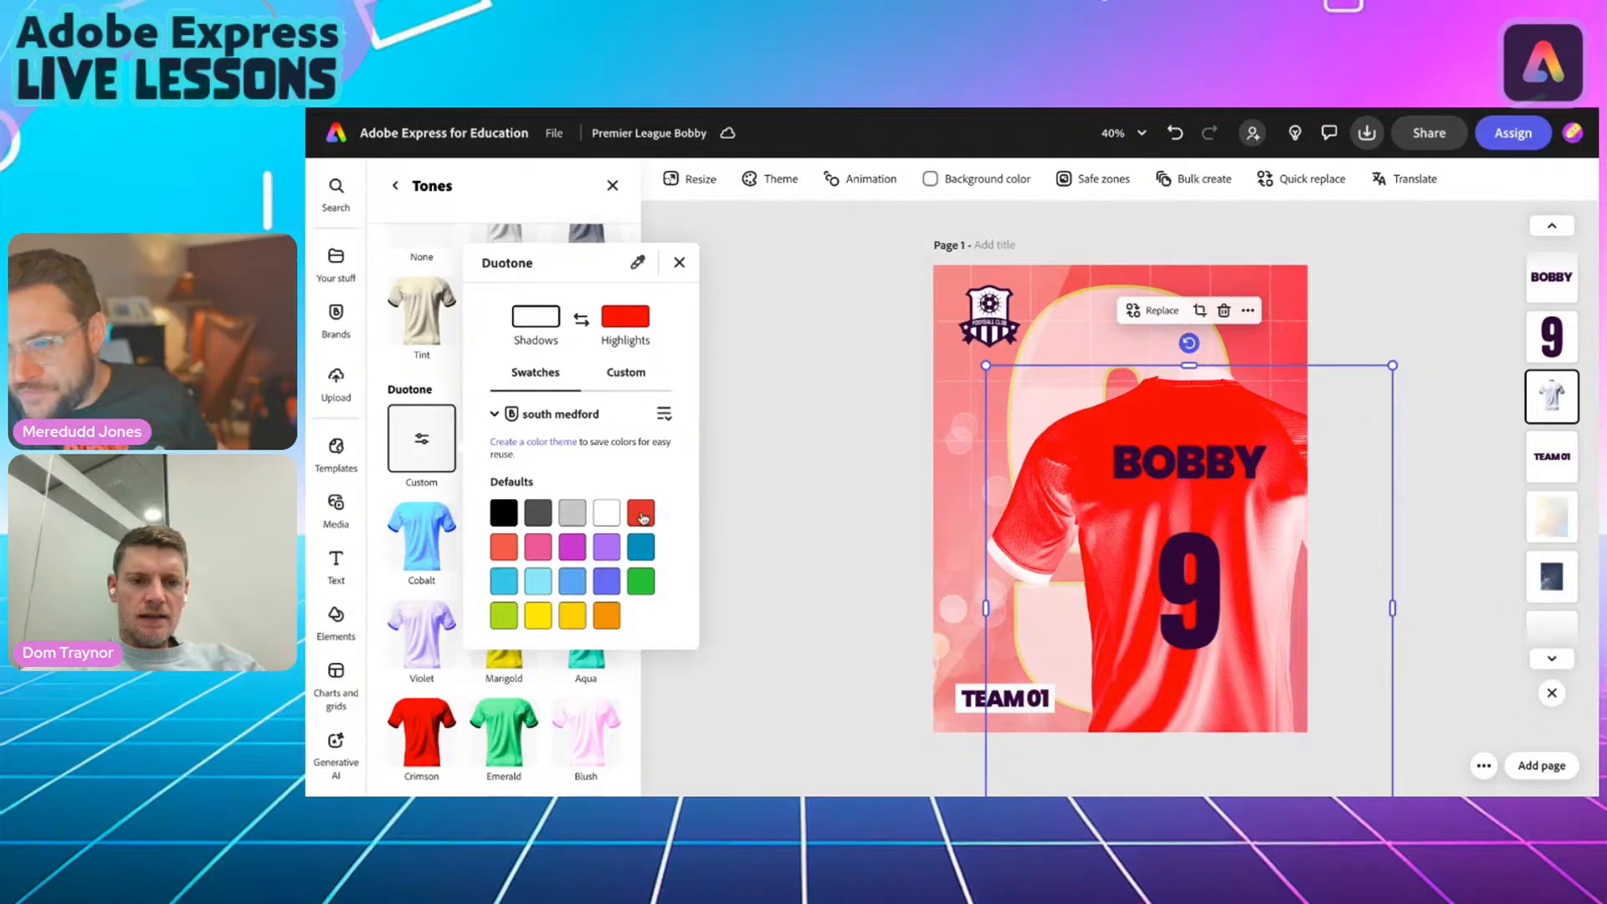
Set the shirt's Duotone Highlights to a darker custom red and close the Duotone settings.
{"action": "left_click", "coordinate": [626, 323]}
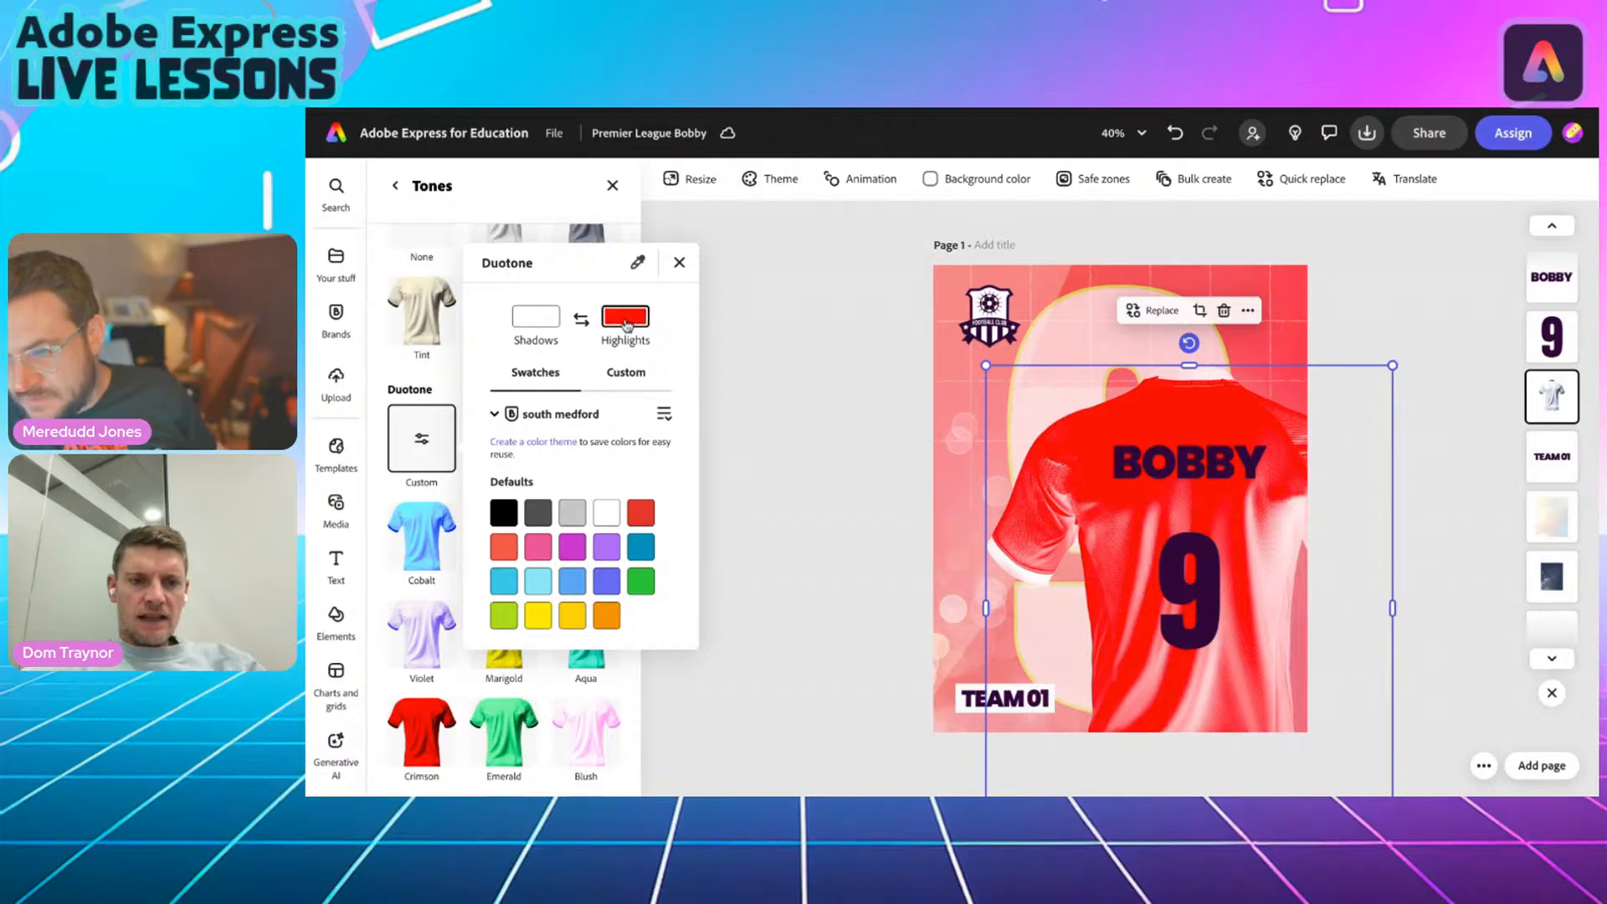
{"action": "left_click", "coordinate": [641, 518]}
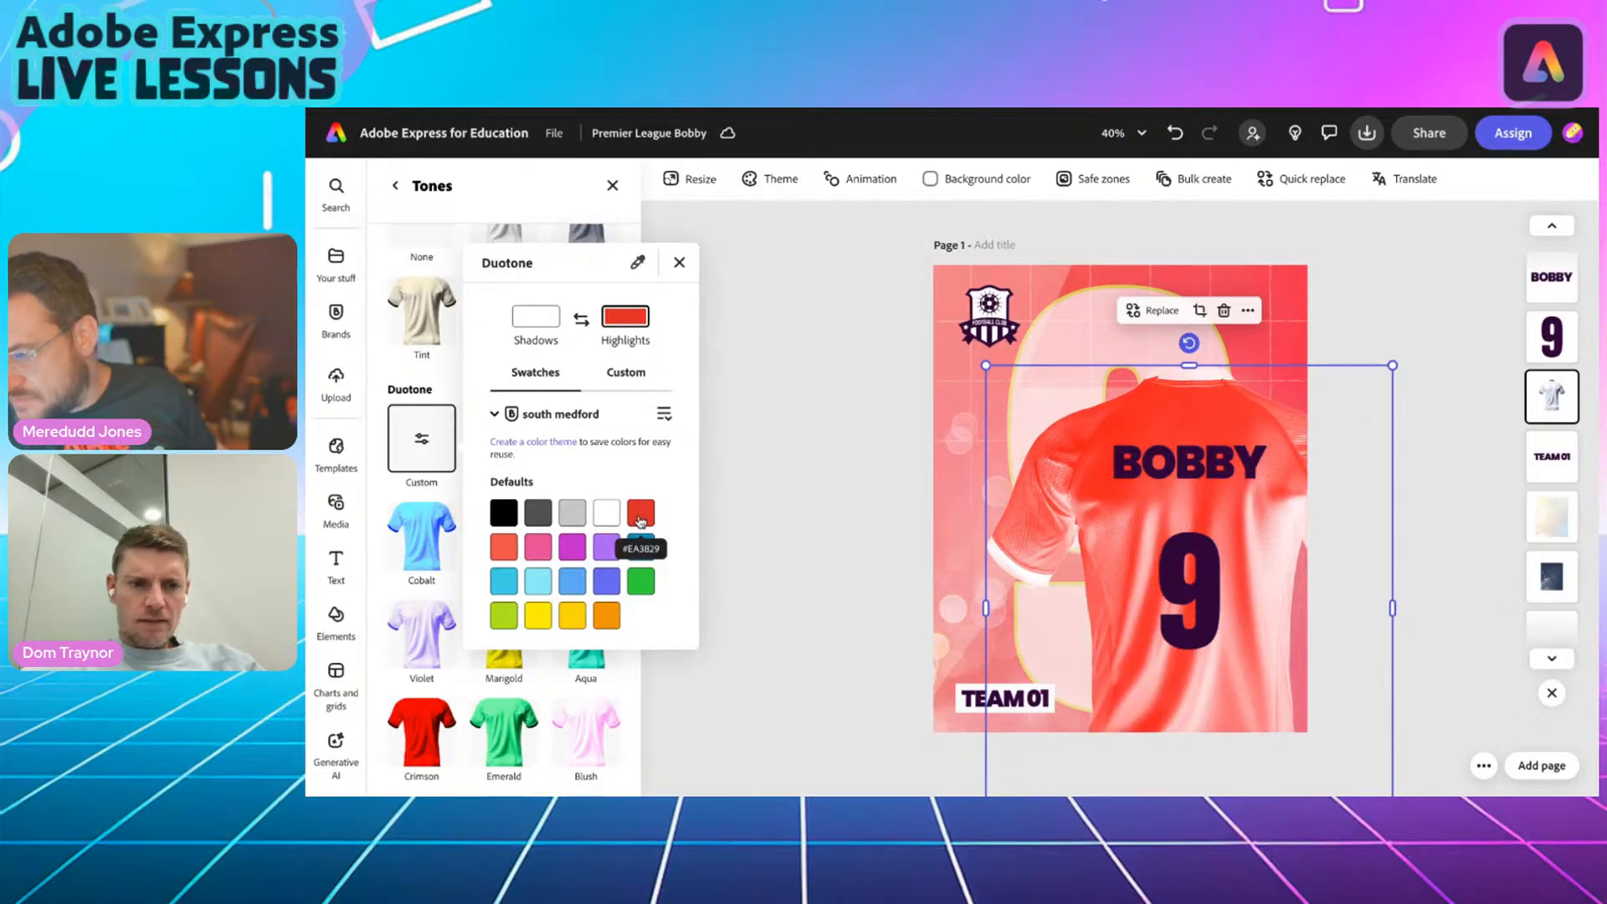
{"action": "left_click", "coordinate": [628, 373]}
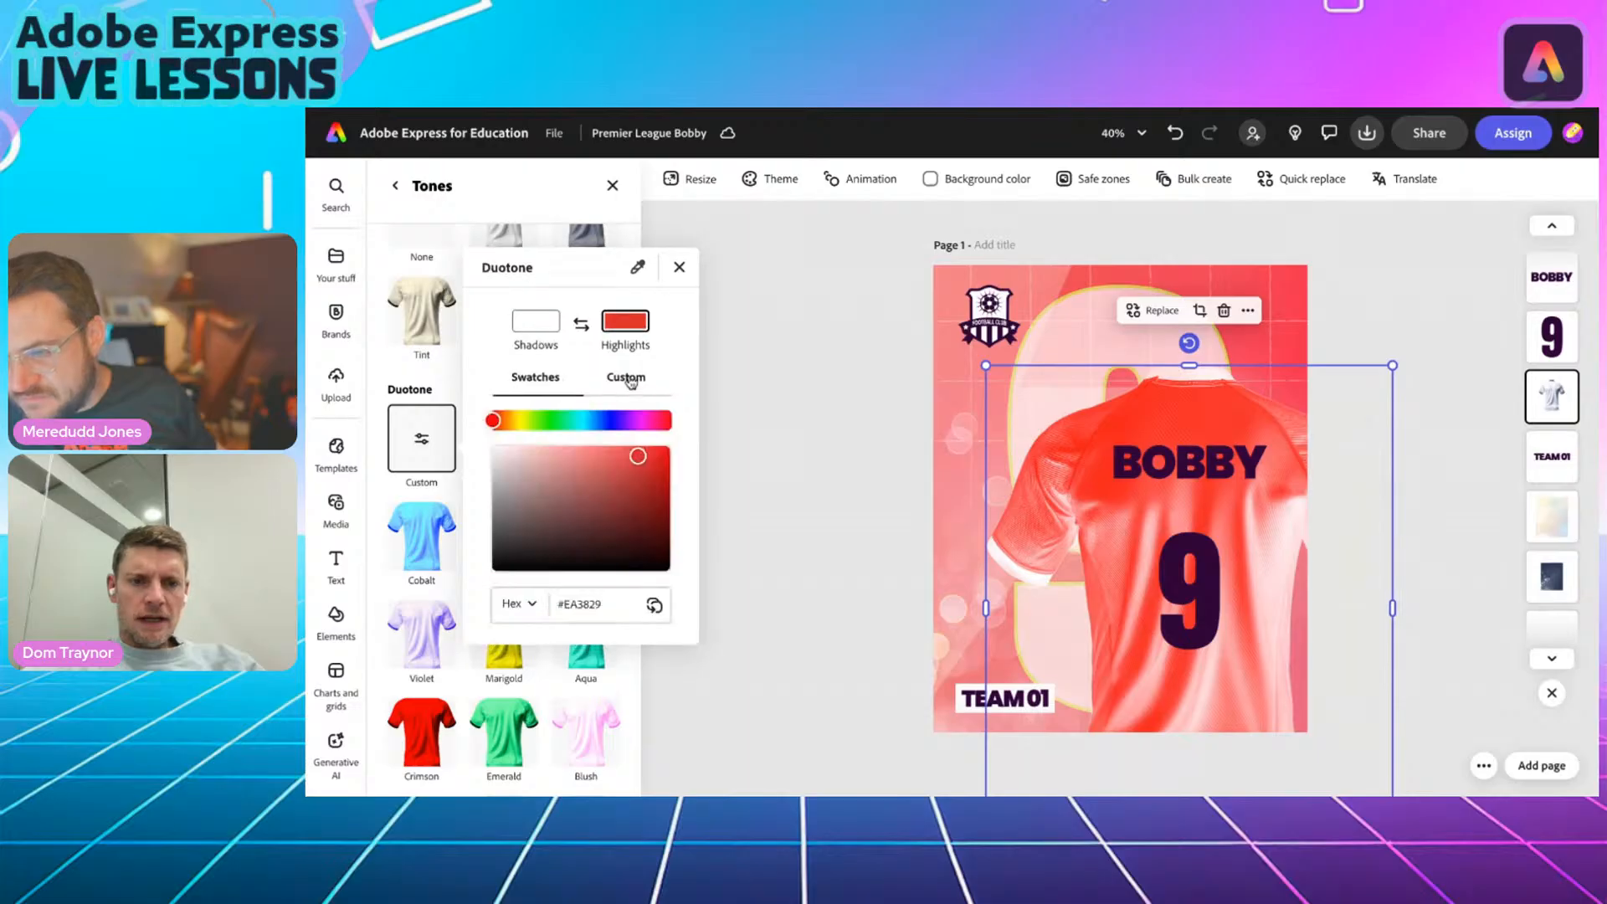
{"action": "left_click_drag", "start_coordinate": [634, 459], "coordinate": [676, 504]}
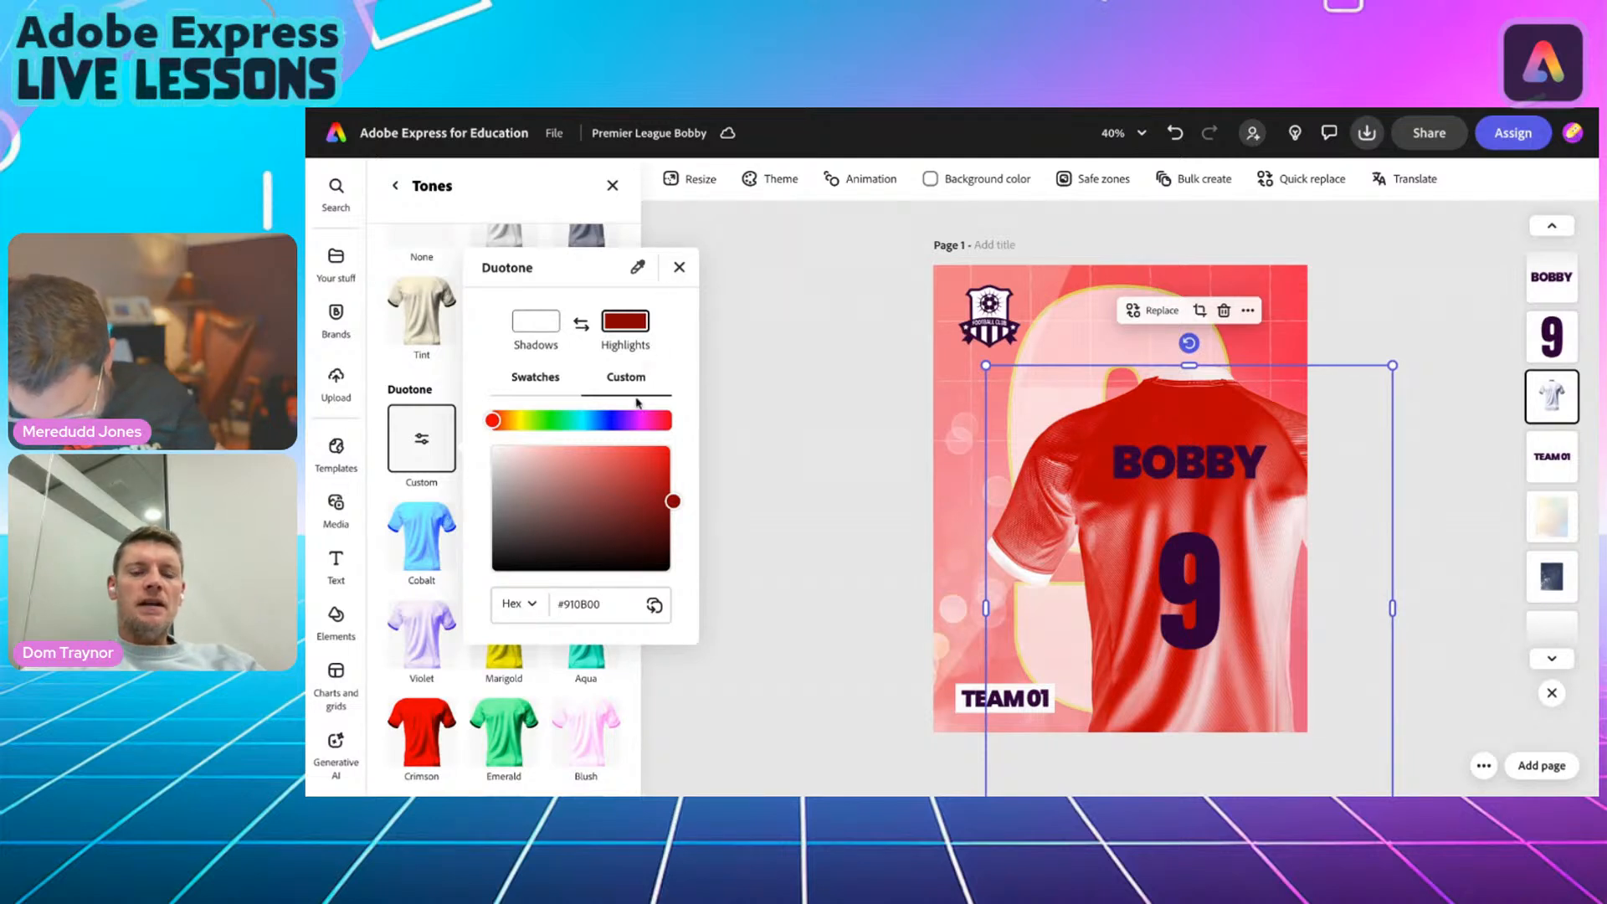
{"action": "mouse_move", "coordinate": [673, 498]}
{"action": "left_mouse_down"}
{"action": "mouse_move", "coordinate": [564, 449]}
{"action": "mouse_move", "coordinate": [662, 439]}
{"action": "mouse_move", "coordinate": [688, 513]}
{"action": "mouse_move", "coordinate": [673, 492]}
{"action": "left_mouse_up"}
{"action": "left_click", "coordinate": [680, 268]}
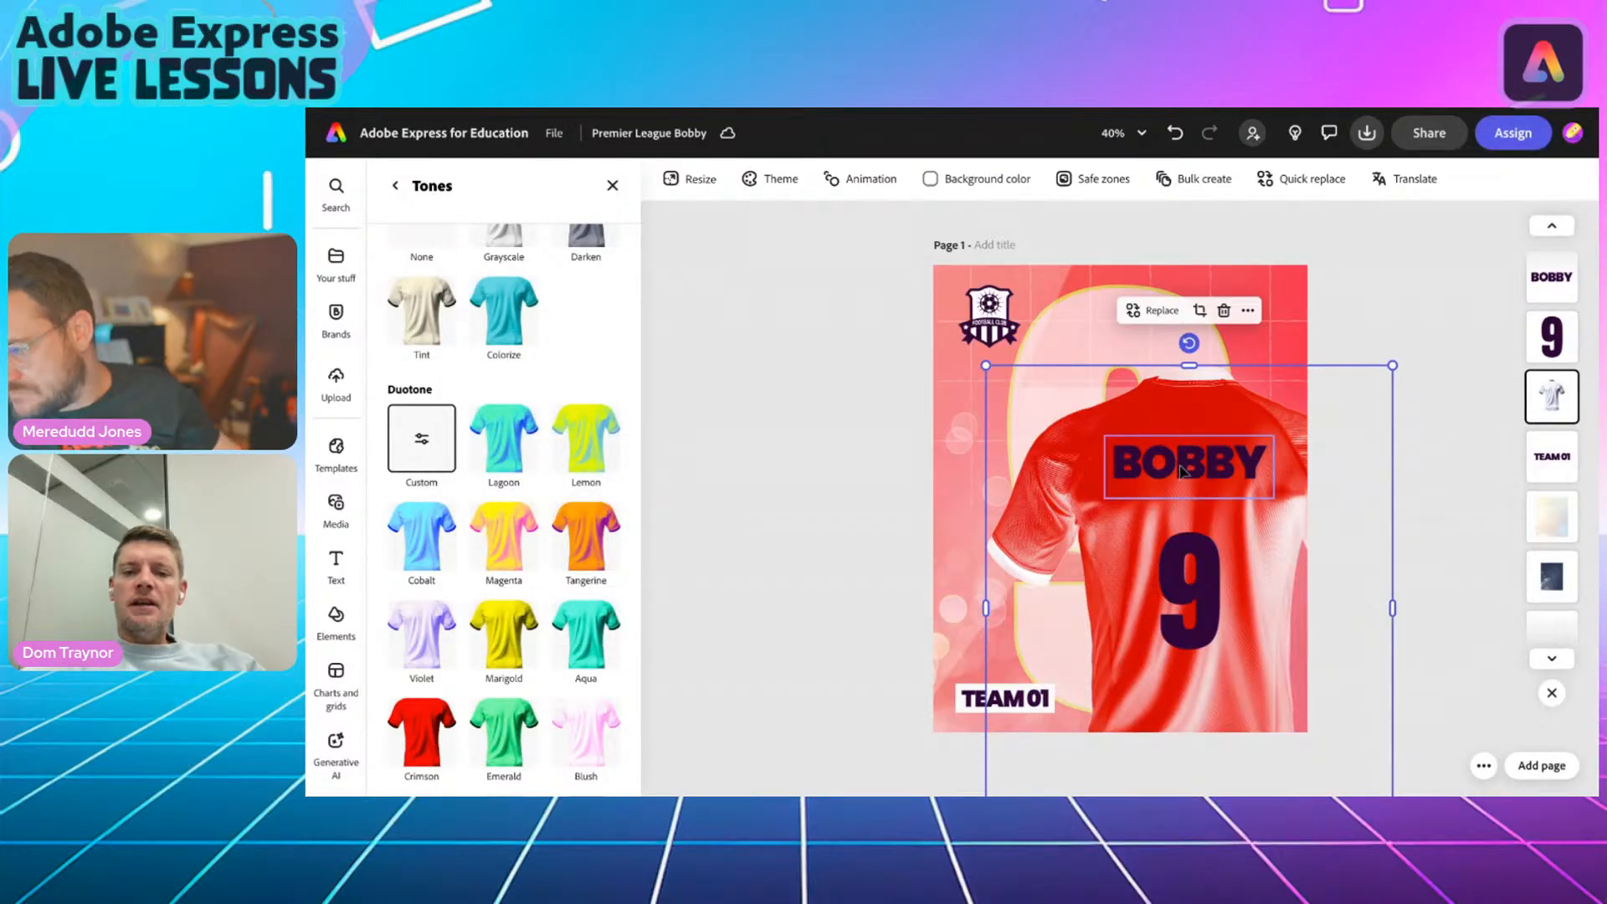
{"action": "left_click", "coordinate": [956, 523]}
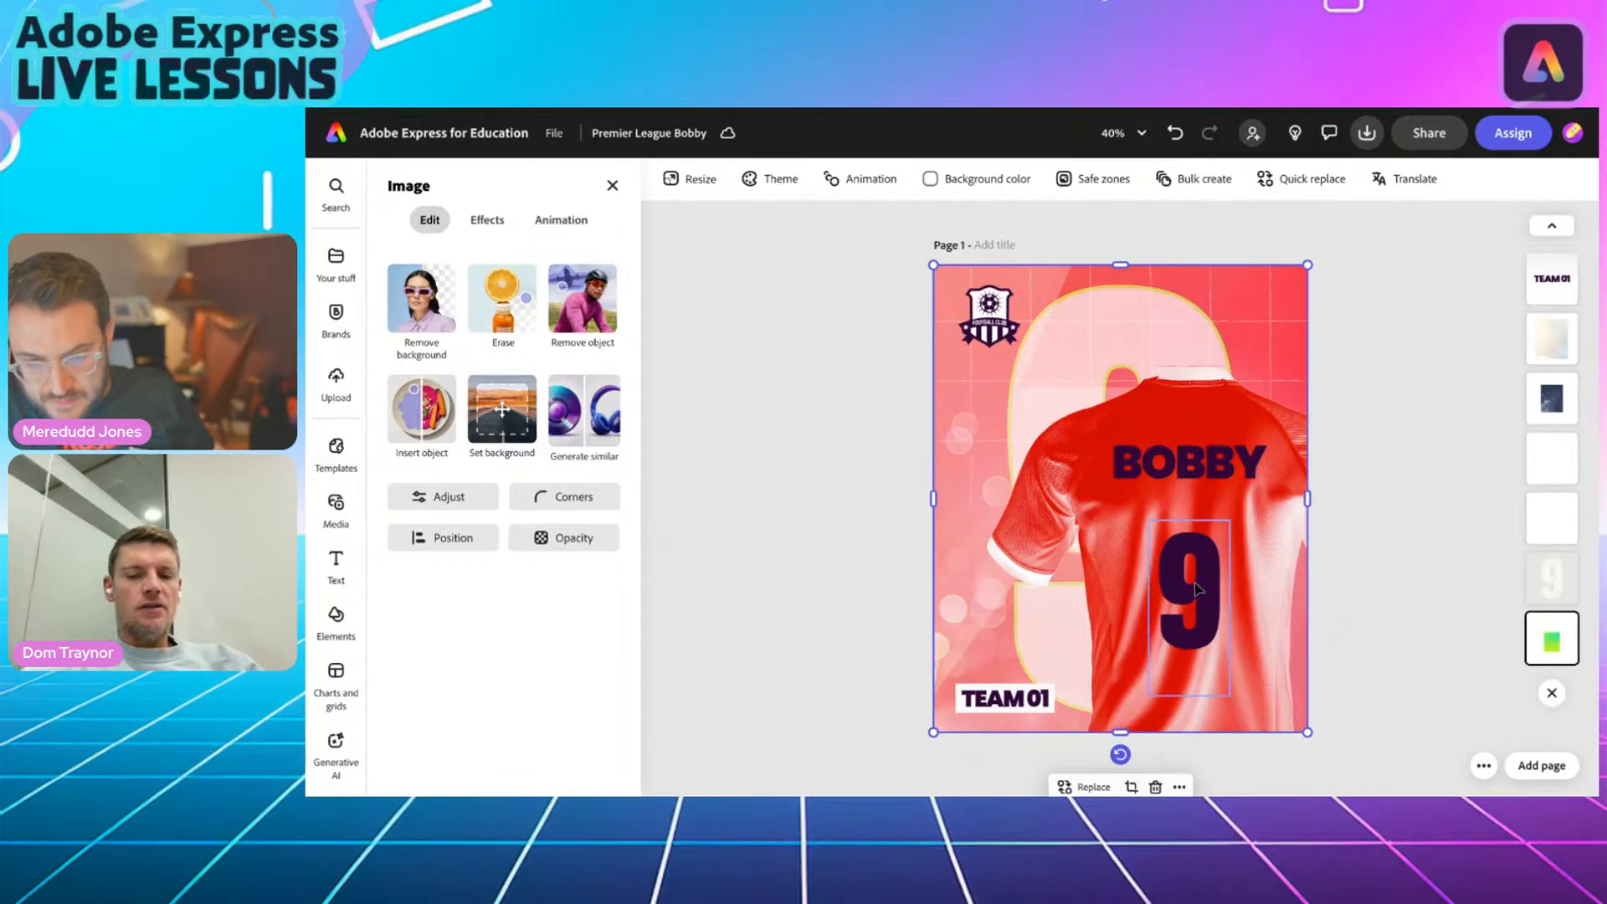
Make the 9 on the shirt white with a dark purple outline, and set its outline thickness to 16.
{"action": "left_click", "coordinate": [1189, 592]}
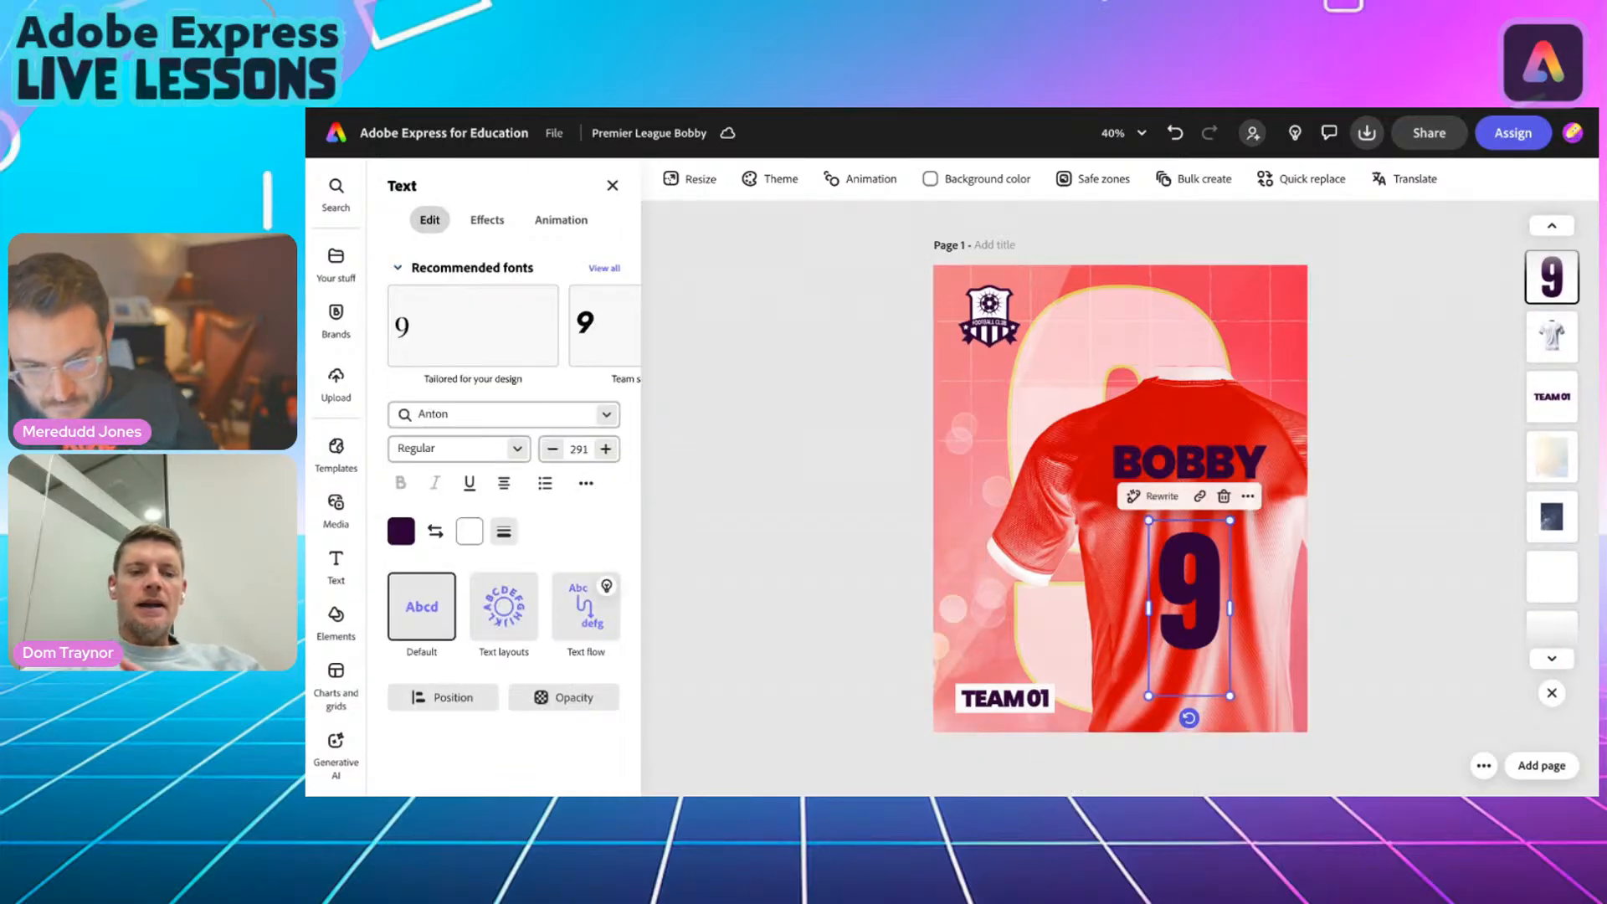
{"action": "left_click", "coordinate": [436, 533]}
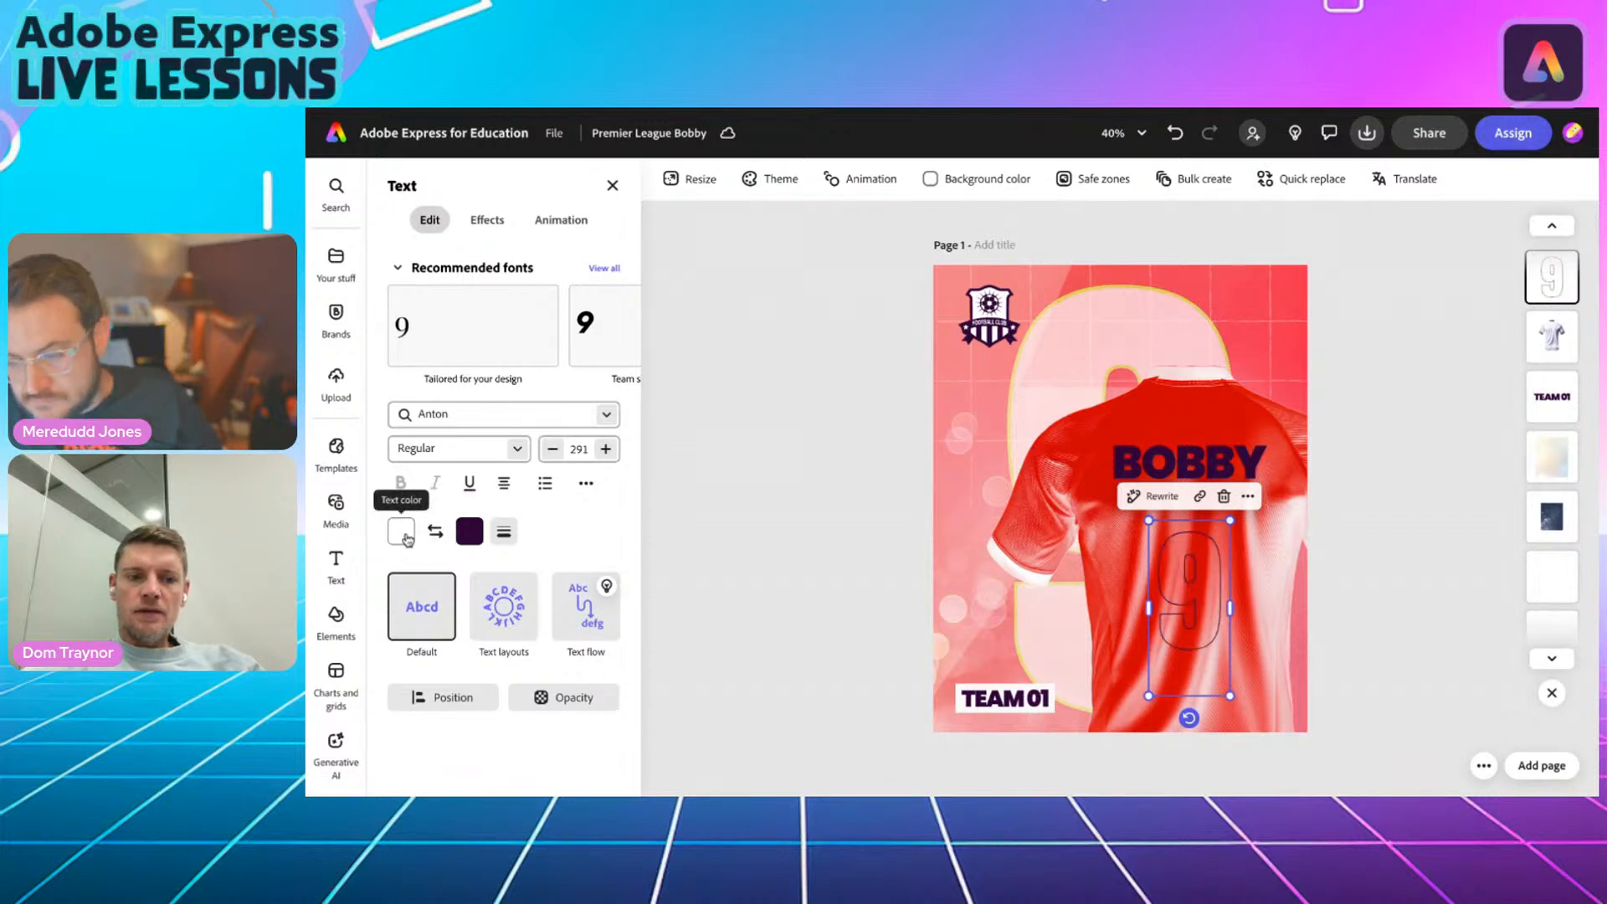
{"action": "left_click", "coordinate": [402, 533]}
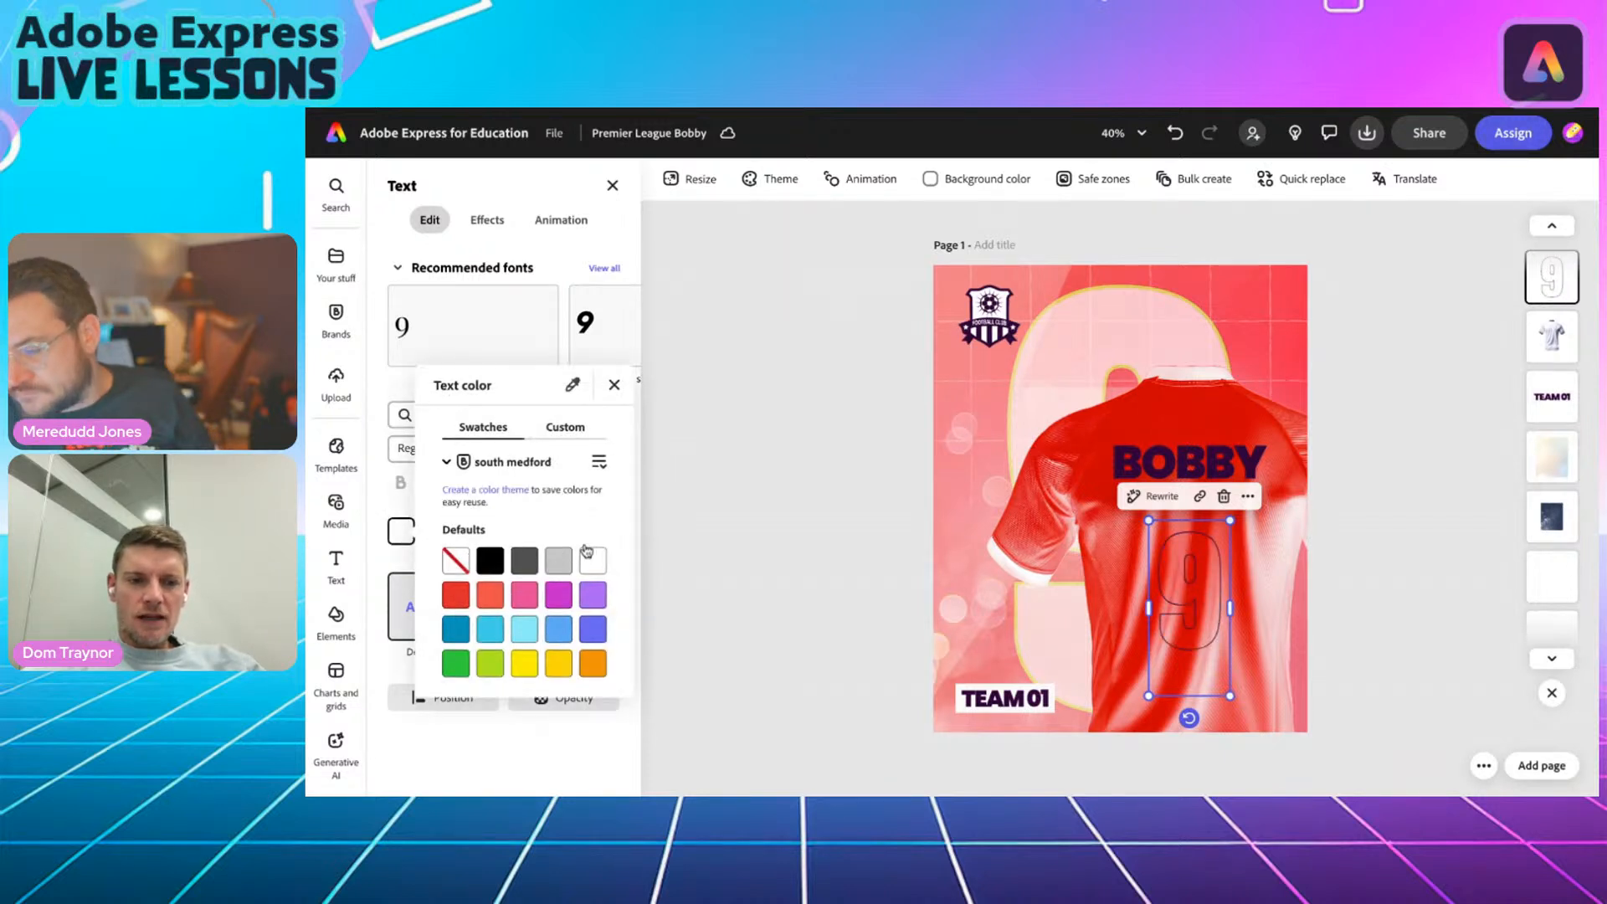
{"action": "left_click", "coordinate": [593, 561]}
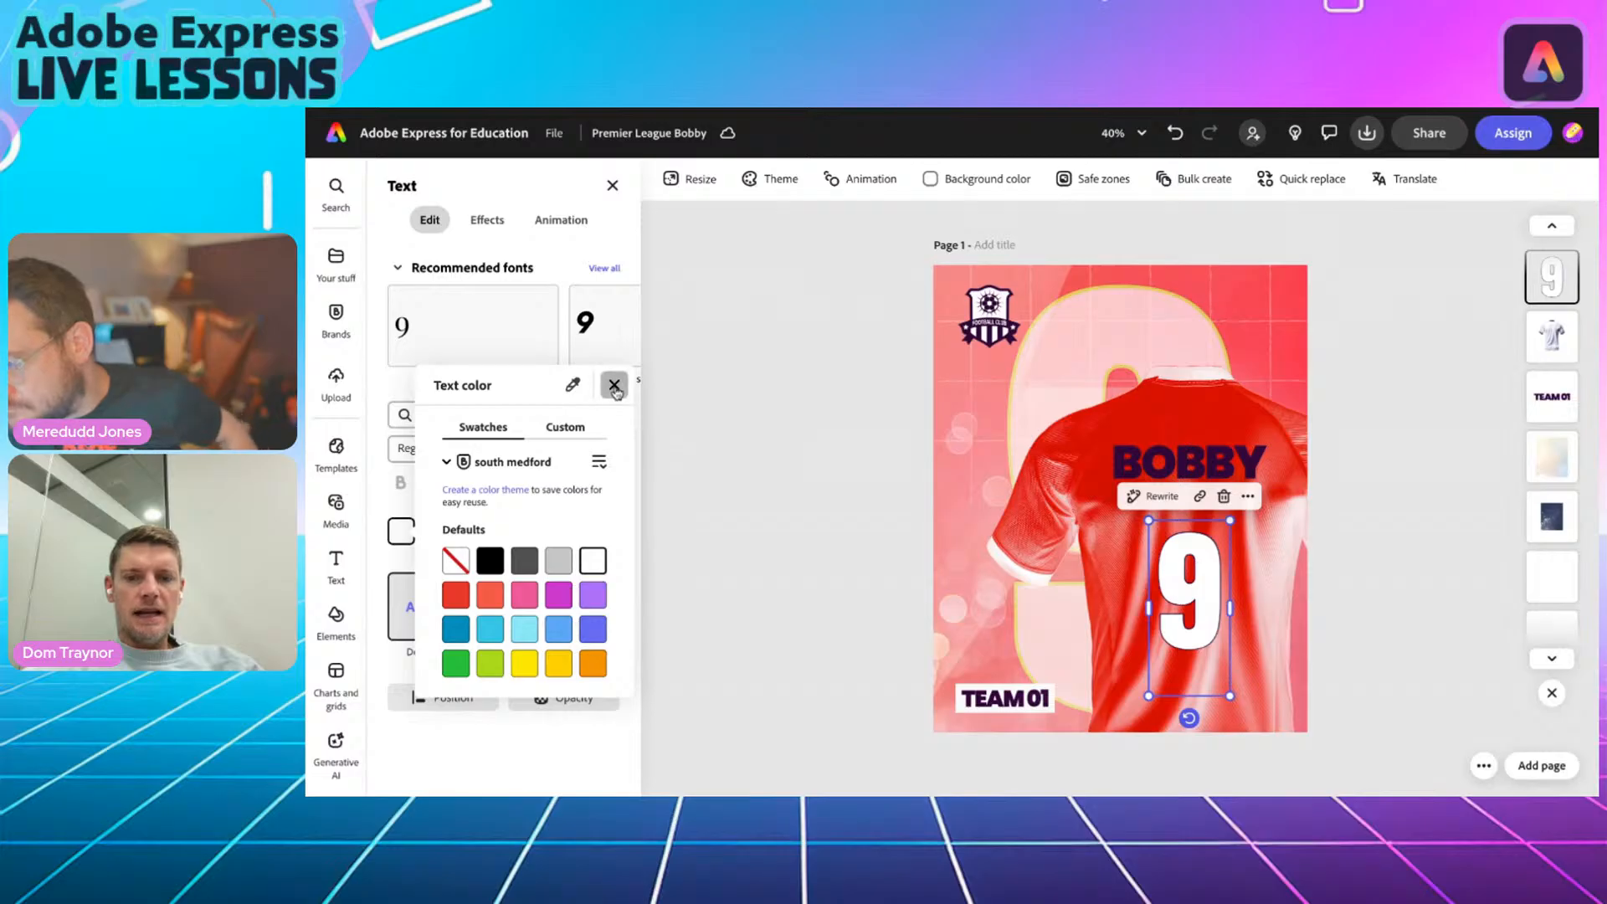
{"action": "left_click", "coordinate": [614, 385]}
{"action": "left_click", "coordinate": [502, 529]}
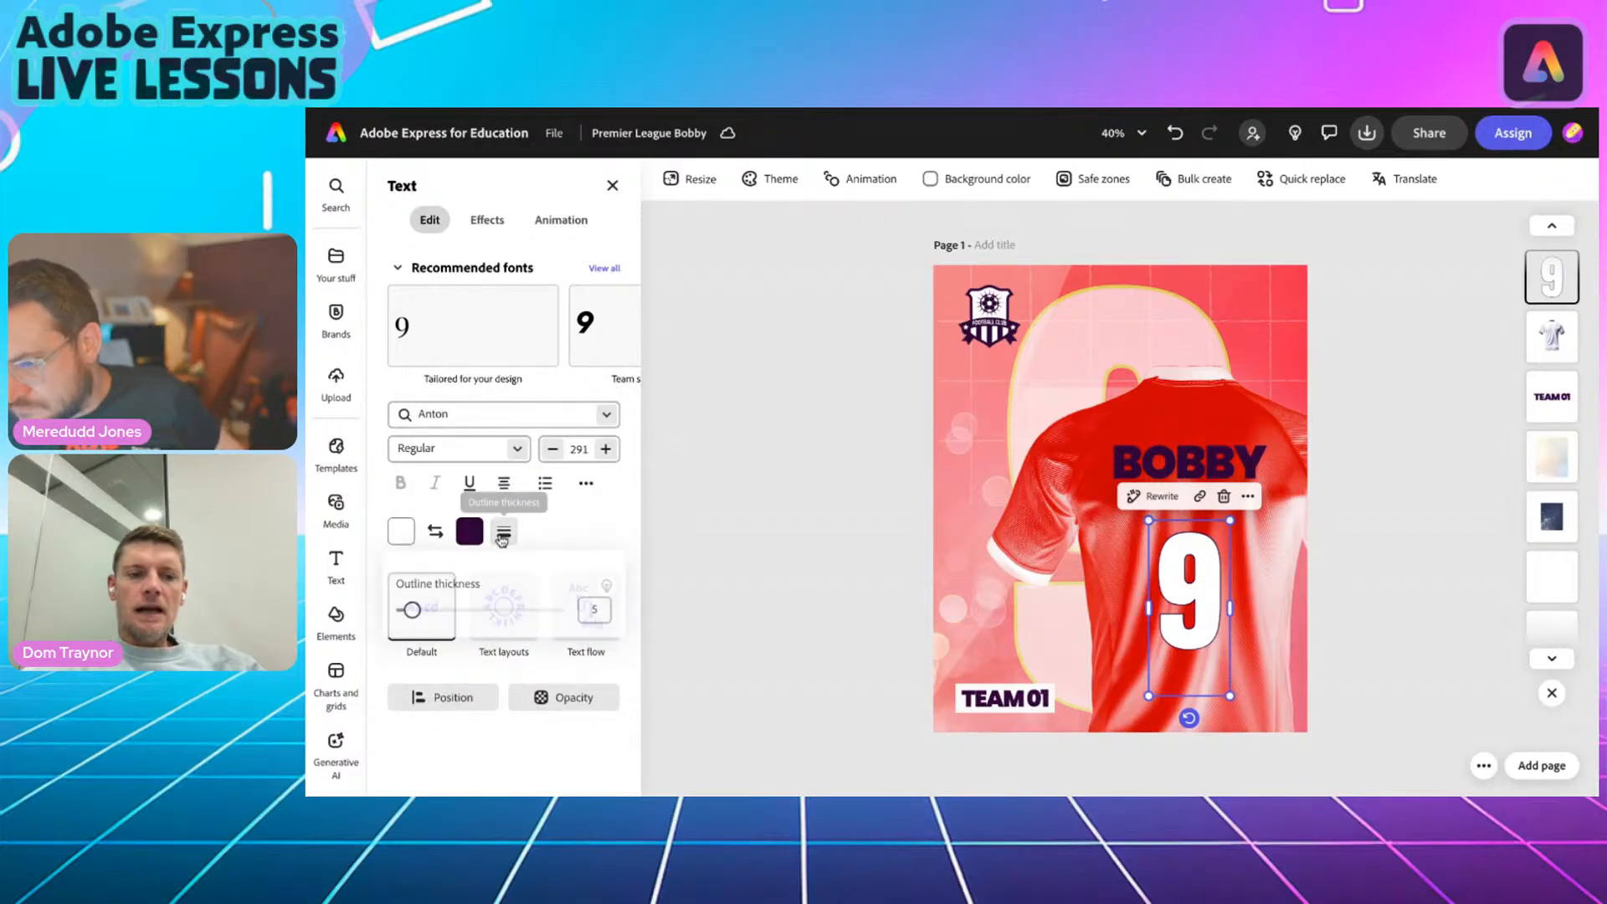
{"action": "left_click_drag", "start_coordinate": [412, 615], "coordinate": [427, 613]}
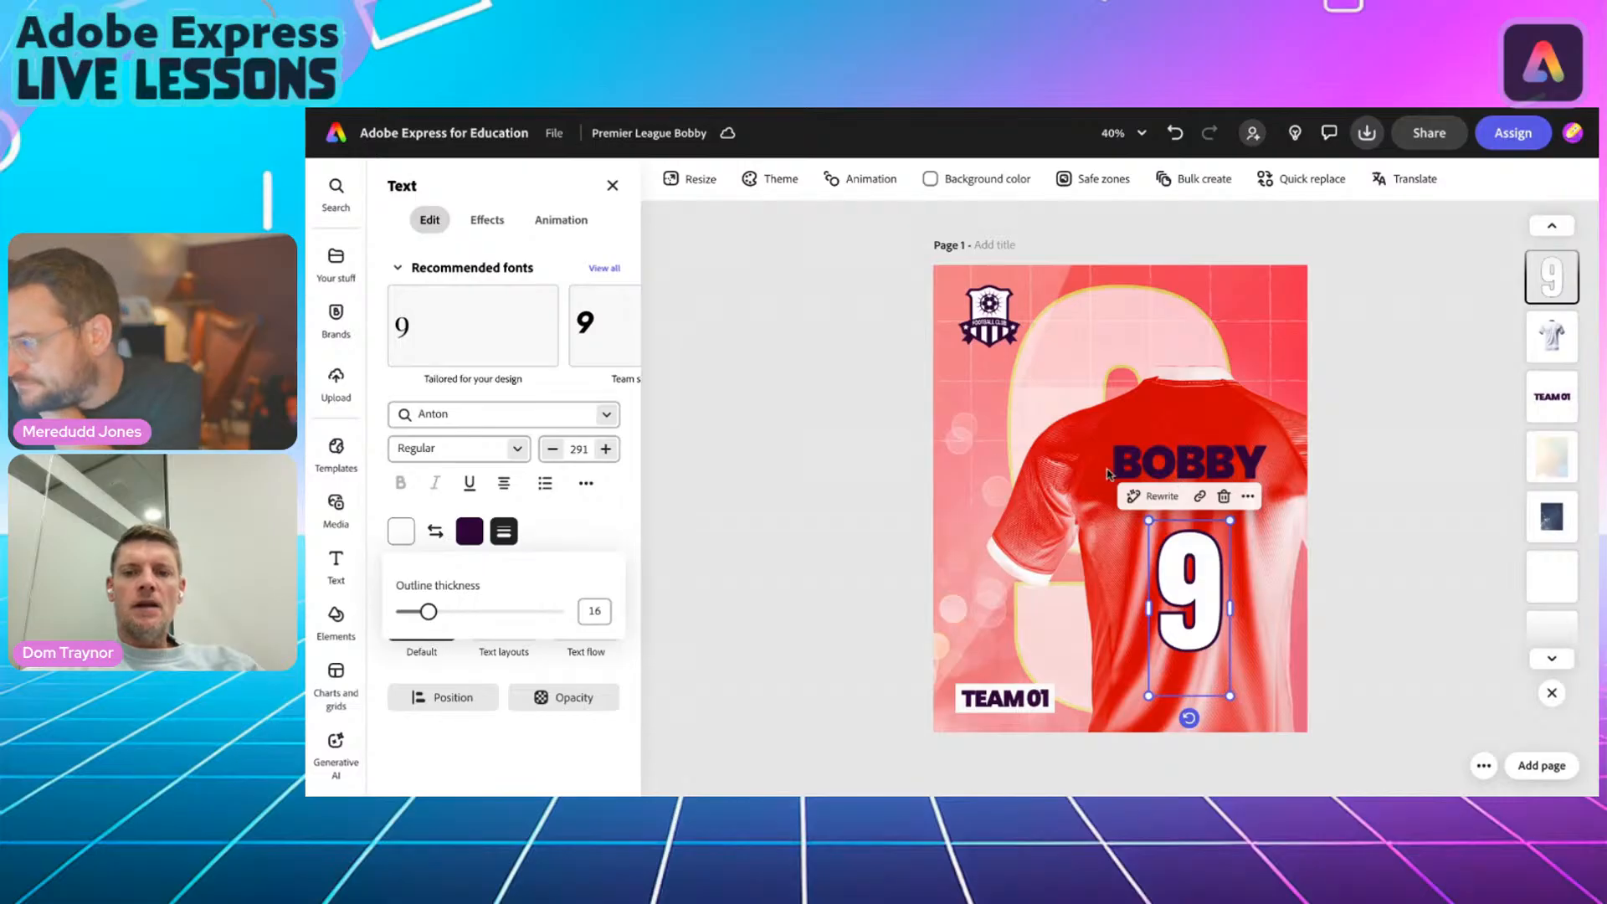
Change the text colour of the shirt name to white.
{"action": "left_click", "coordinate": [1174, 462]}
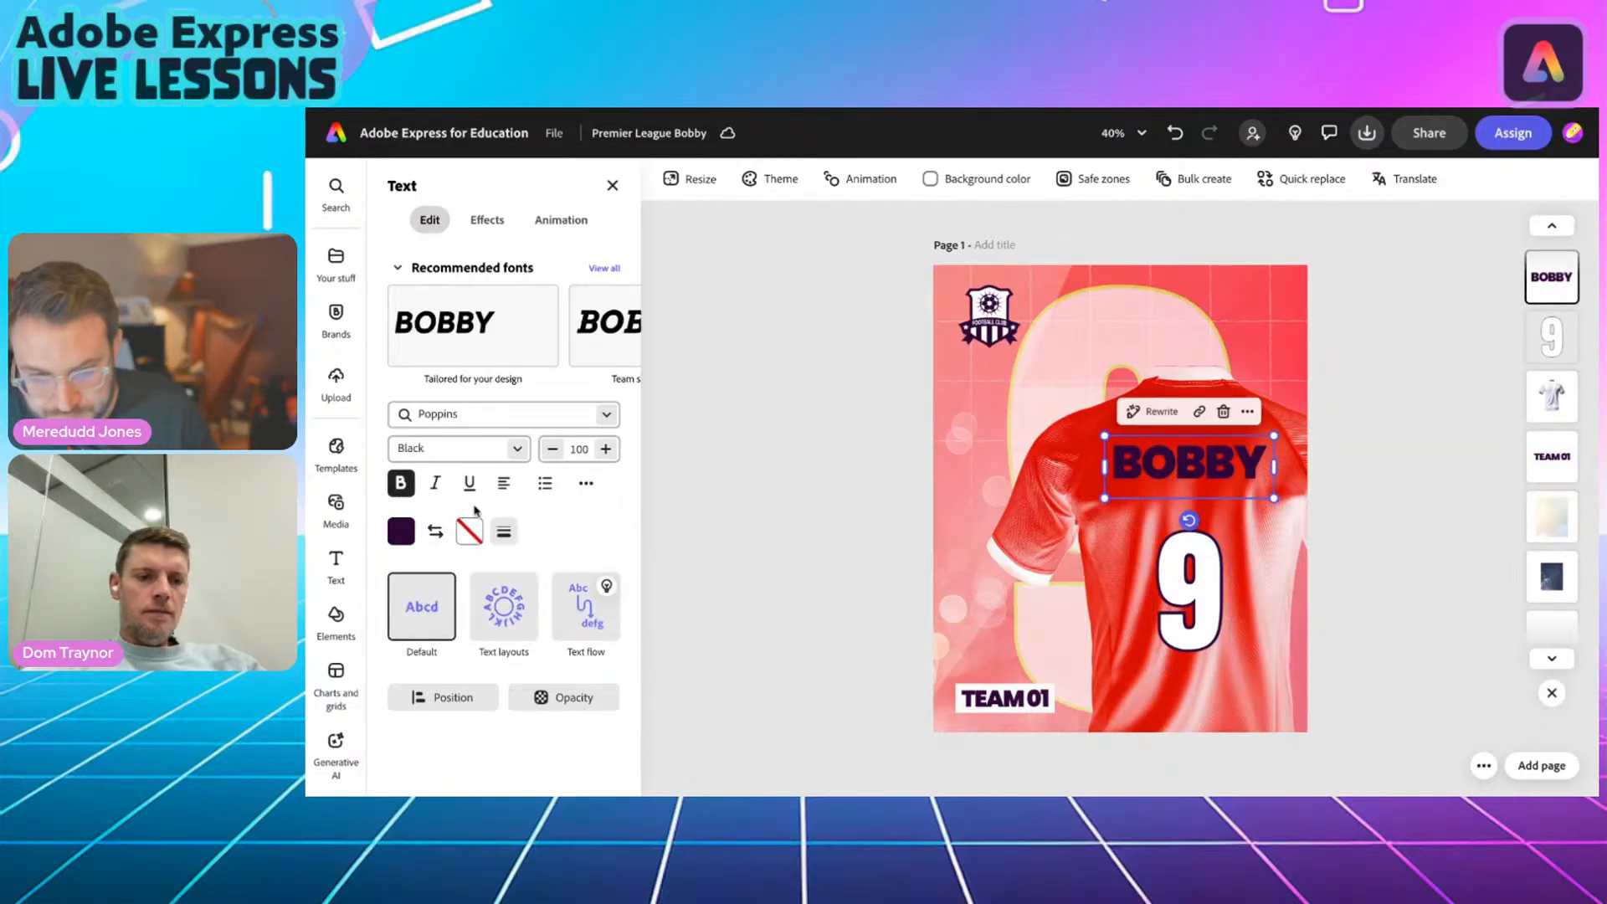
{"action": "left_click", "coordinate": [402, 533]}
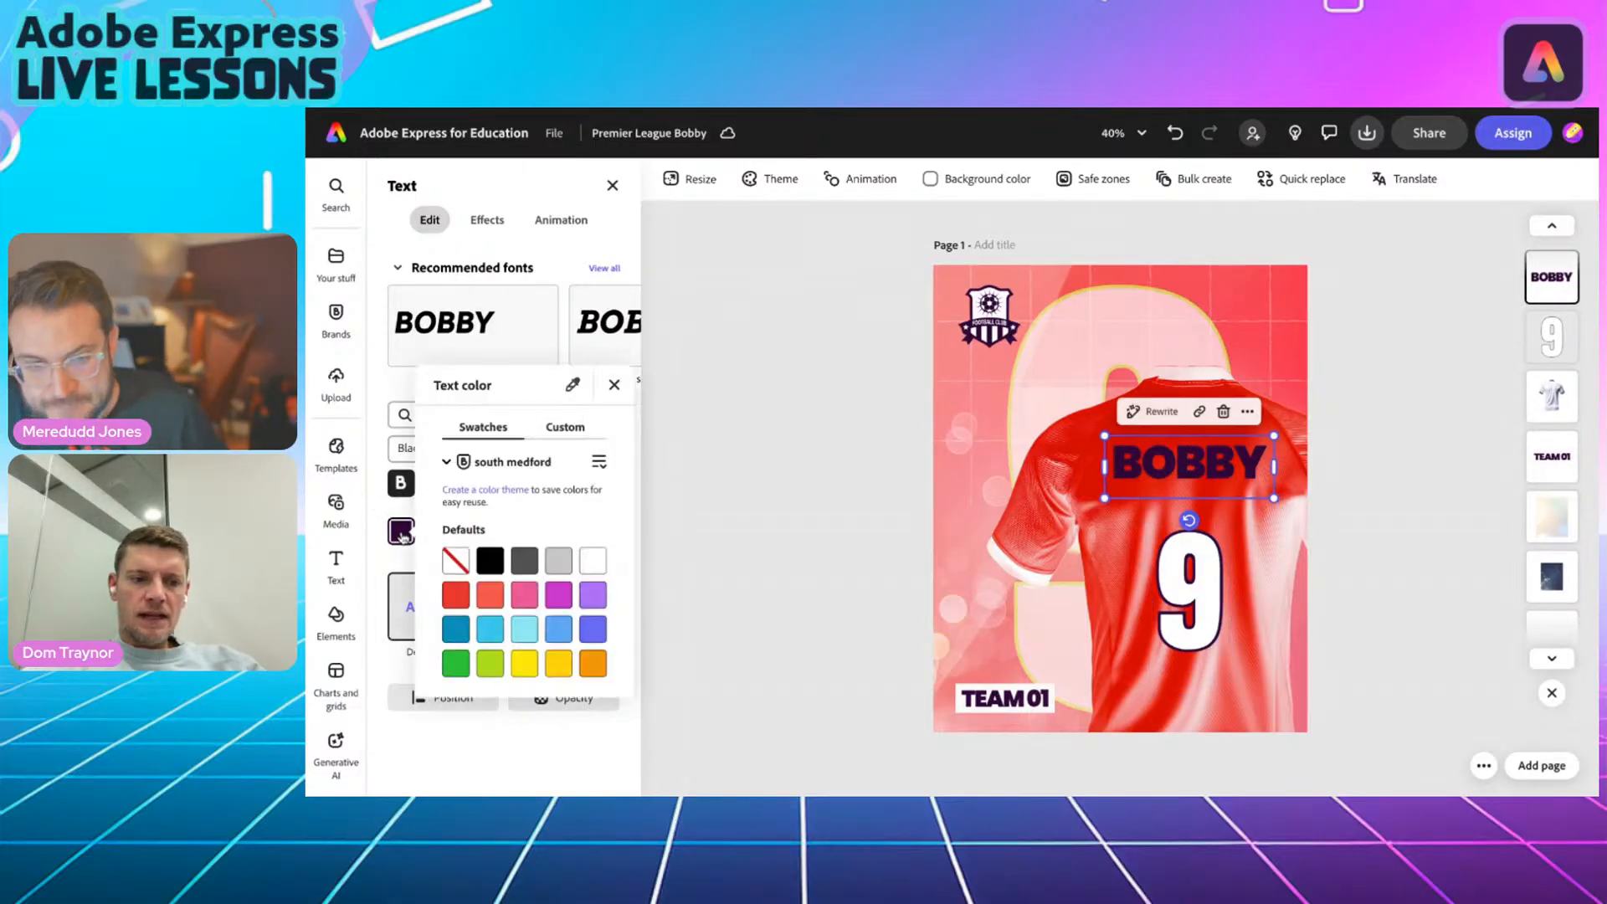
{"action": "left_click", "coordinate": [595, 559]}
{"action": "left_click", "coordinate": [614, 385]}
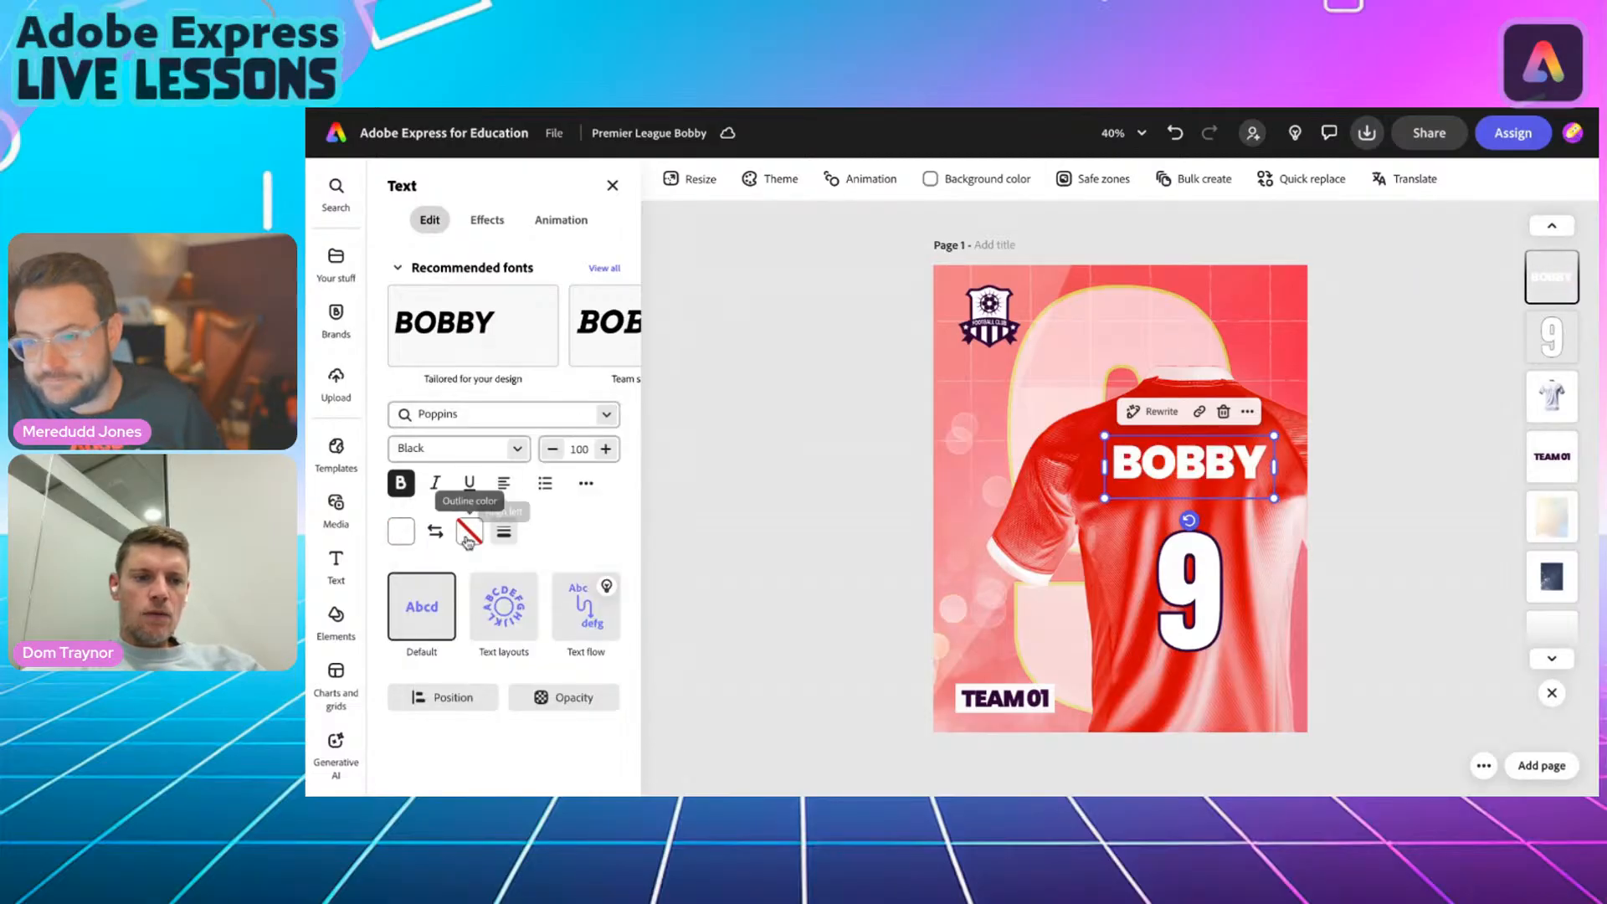
Give the shirt name a black outline and set the outline thickness to 49.
{"action": "left_click", "coordinate": [468, 534]}
{"action": "left_click", "coordinate": [558, 564]}
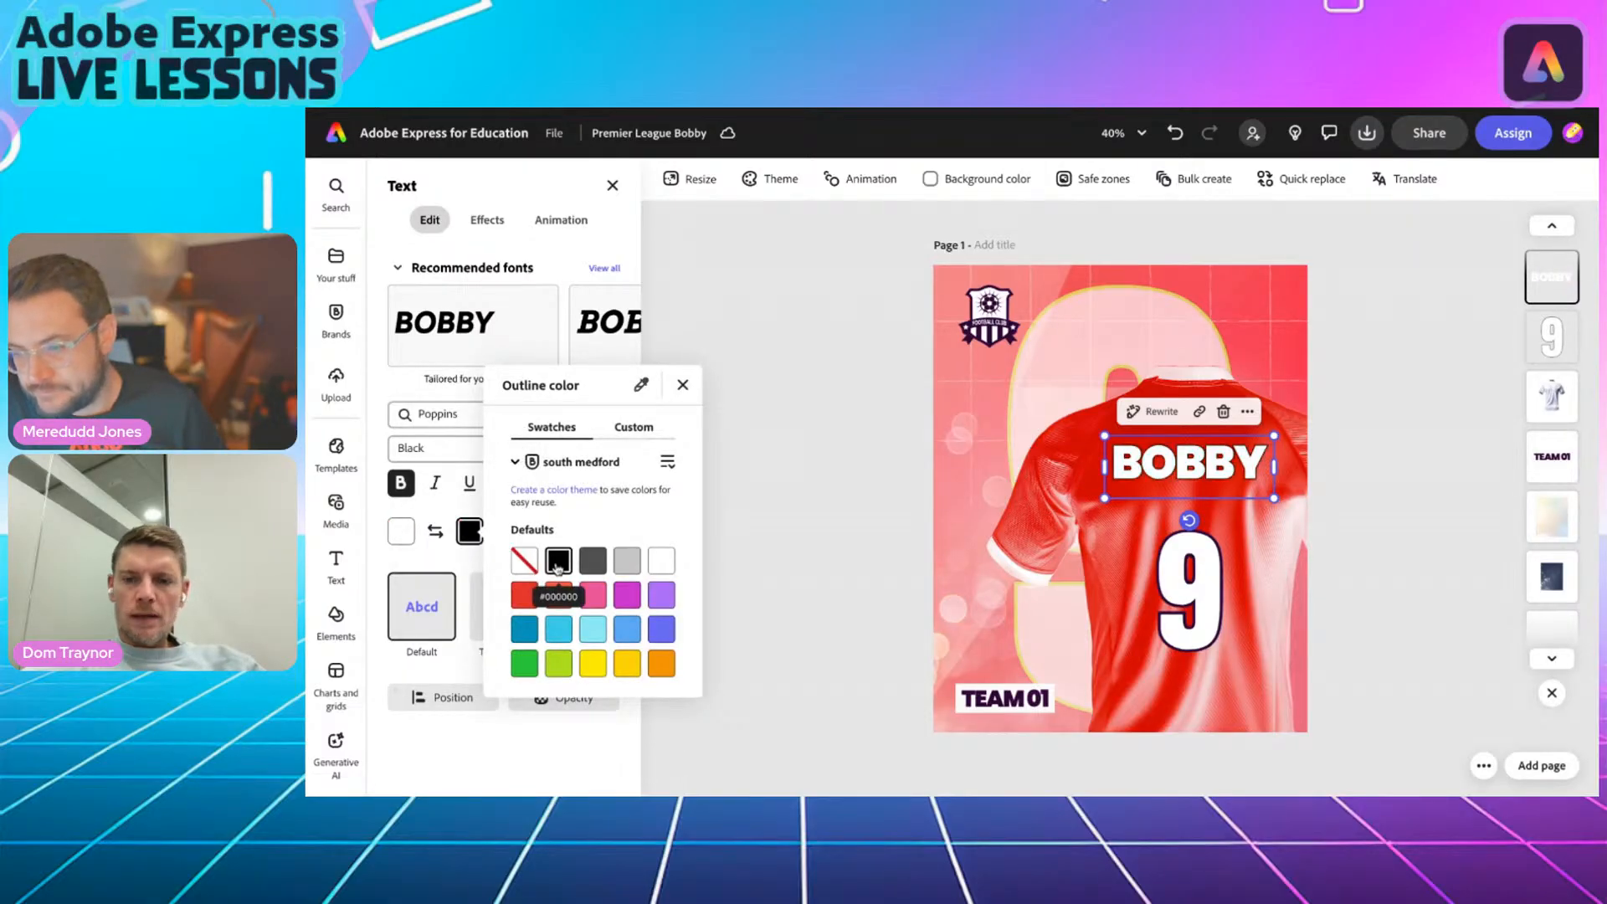
{"action": "left_click", "coordinate": [683, 385]}
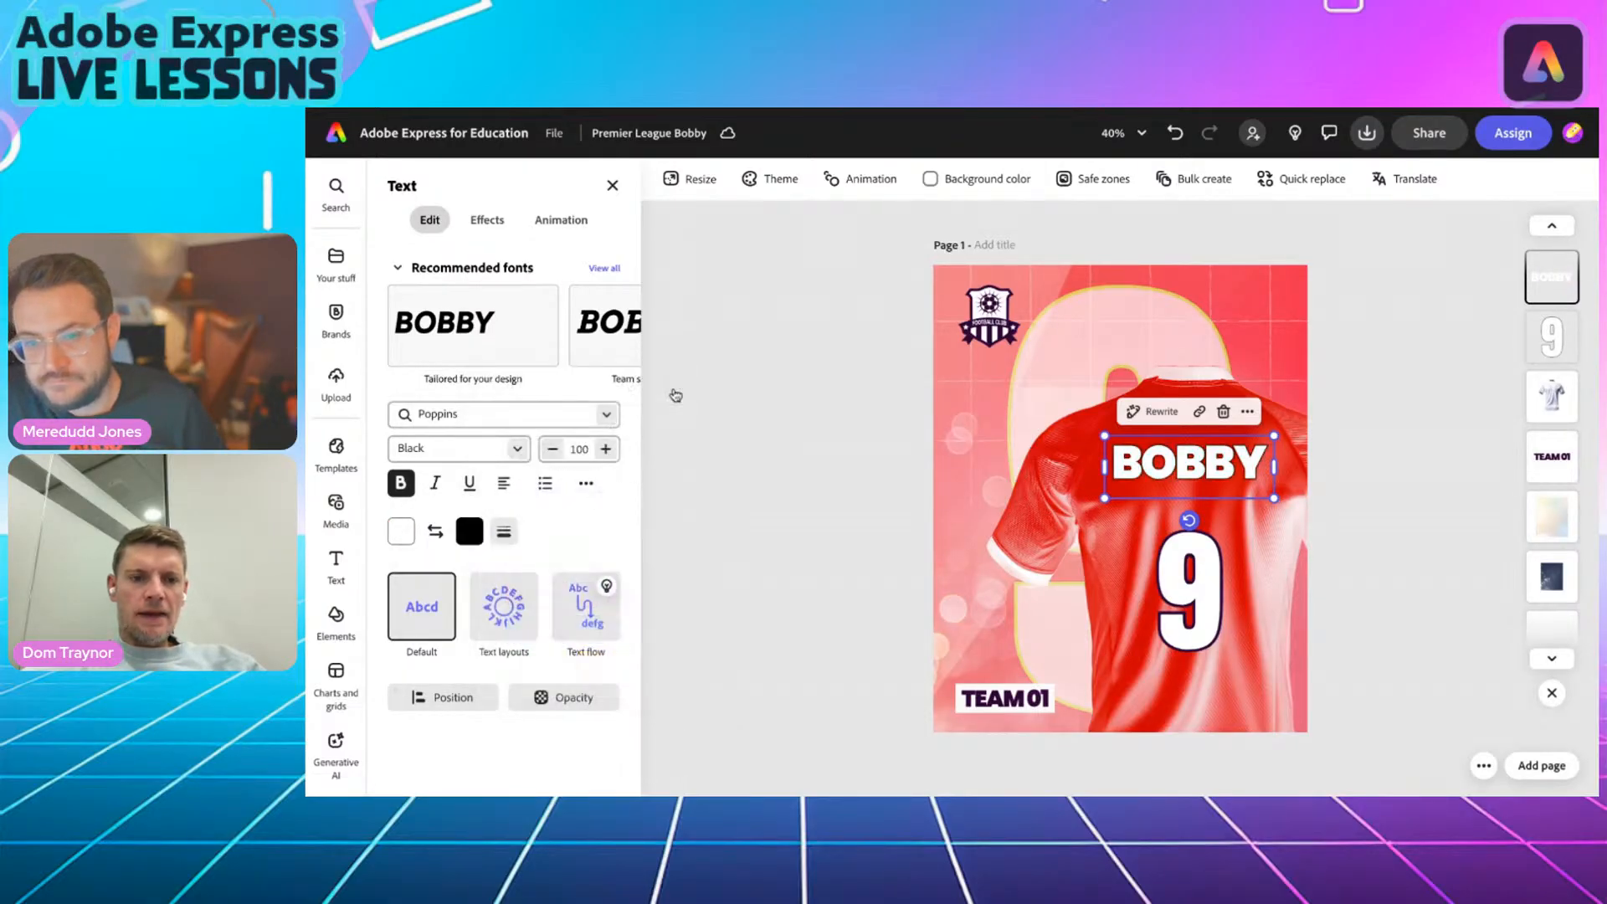
{"action": "left_click", "coordinate": [504, 533]}
{"action": "left_click_drag", "start_coordinate": [427, 612], "coordinate": [478, 614]}
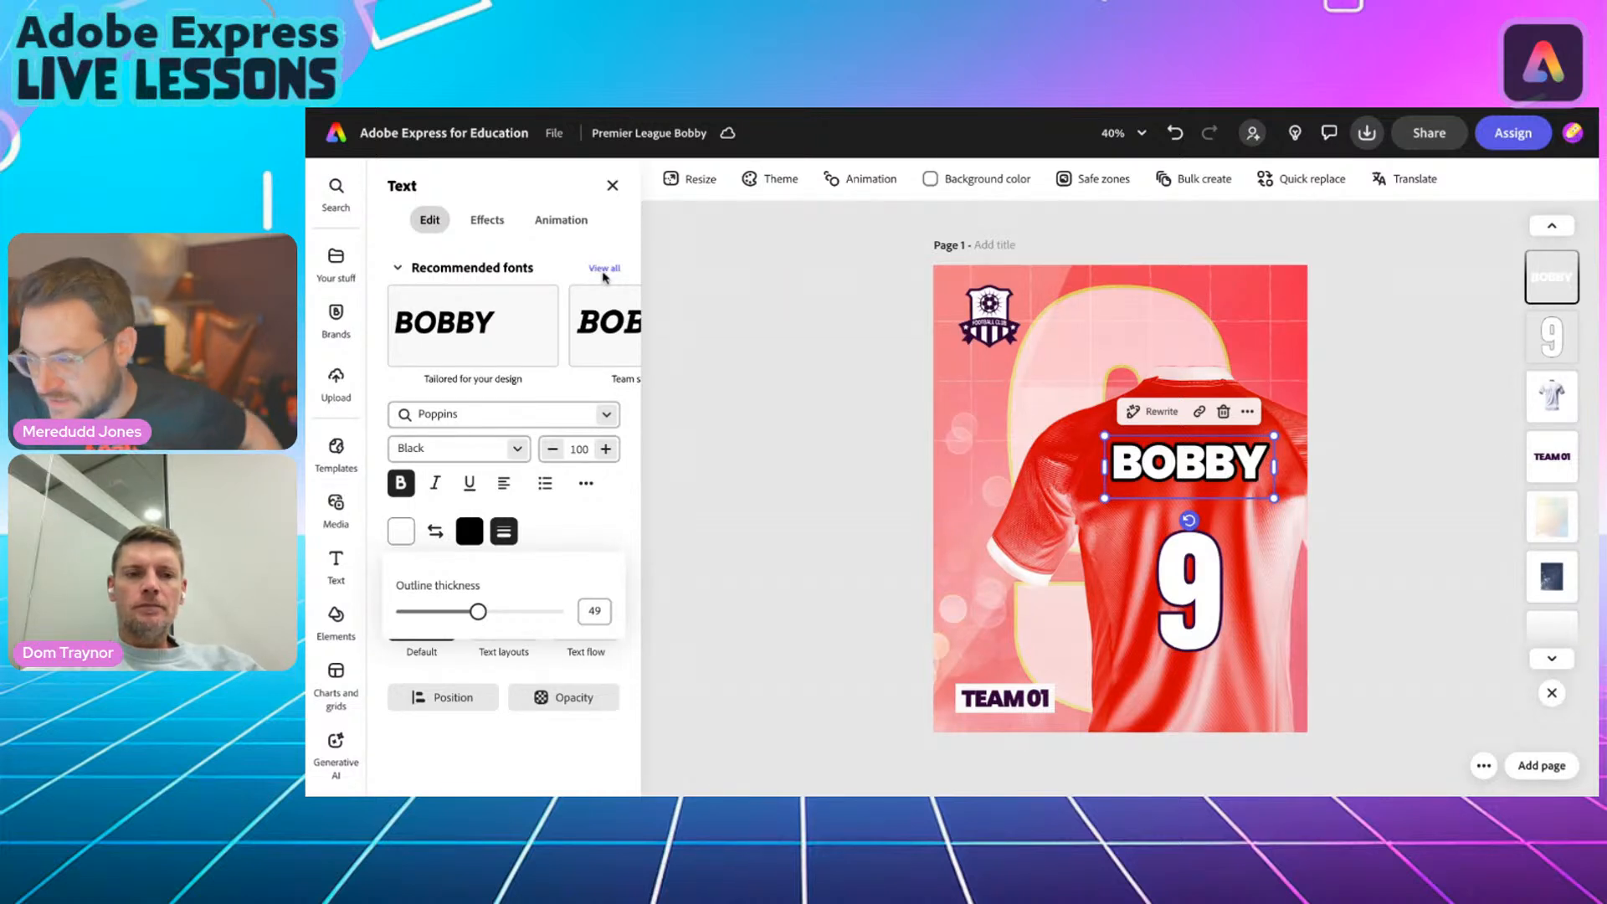
Try the recommended Hanken Grotesk Black Italic font on the shirt name.
{"action": "left_click", "coordinate": [603, 272]}
{"action": "left_click", "coordinate": [603, 269]}
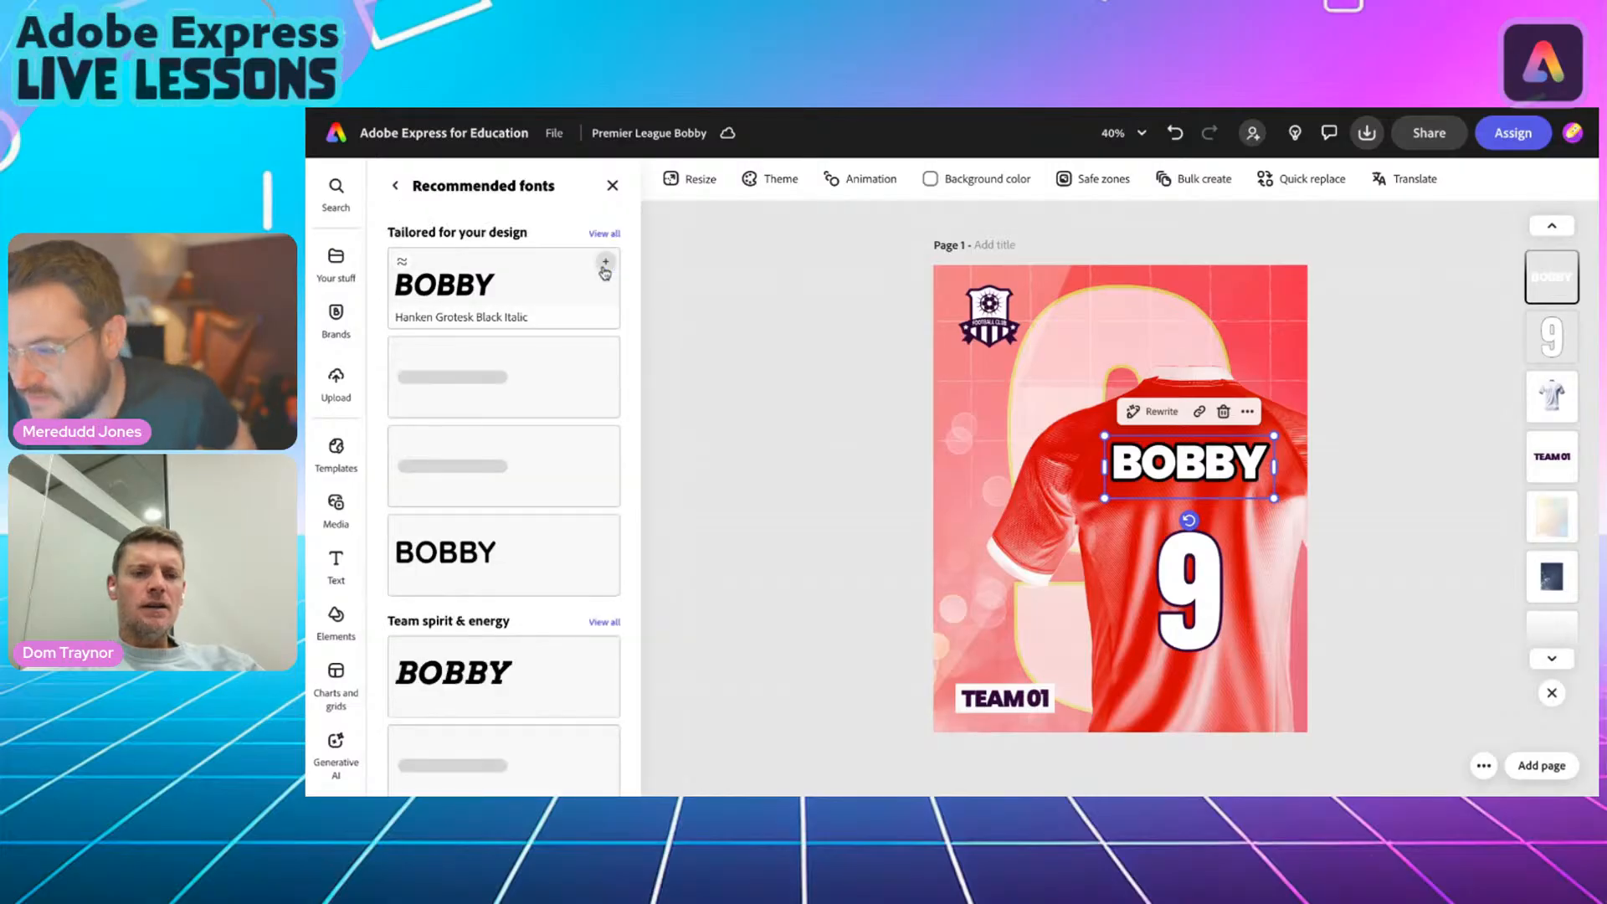
{"action": "left_click", "coordinate": [486, 291]}
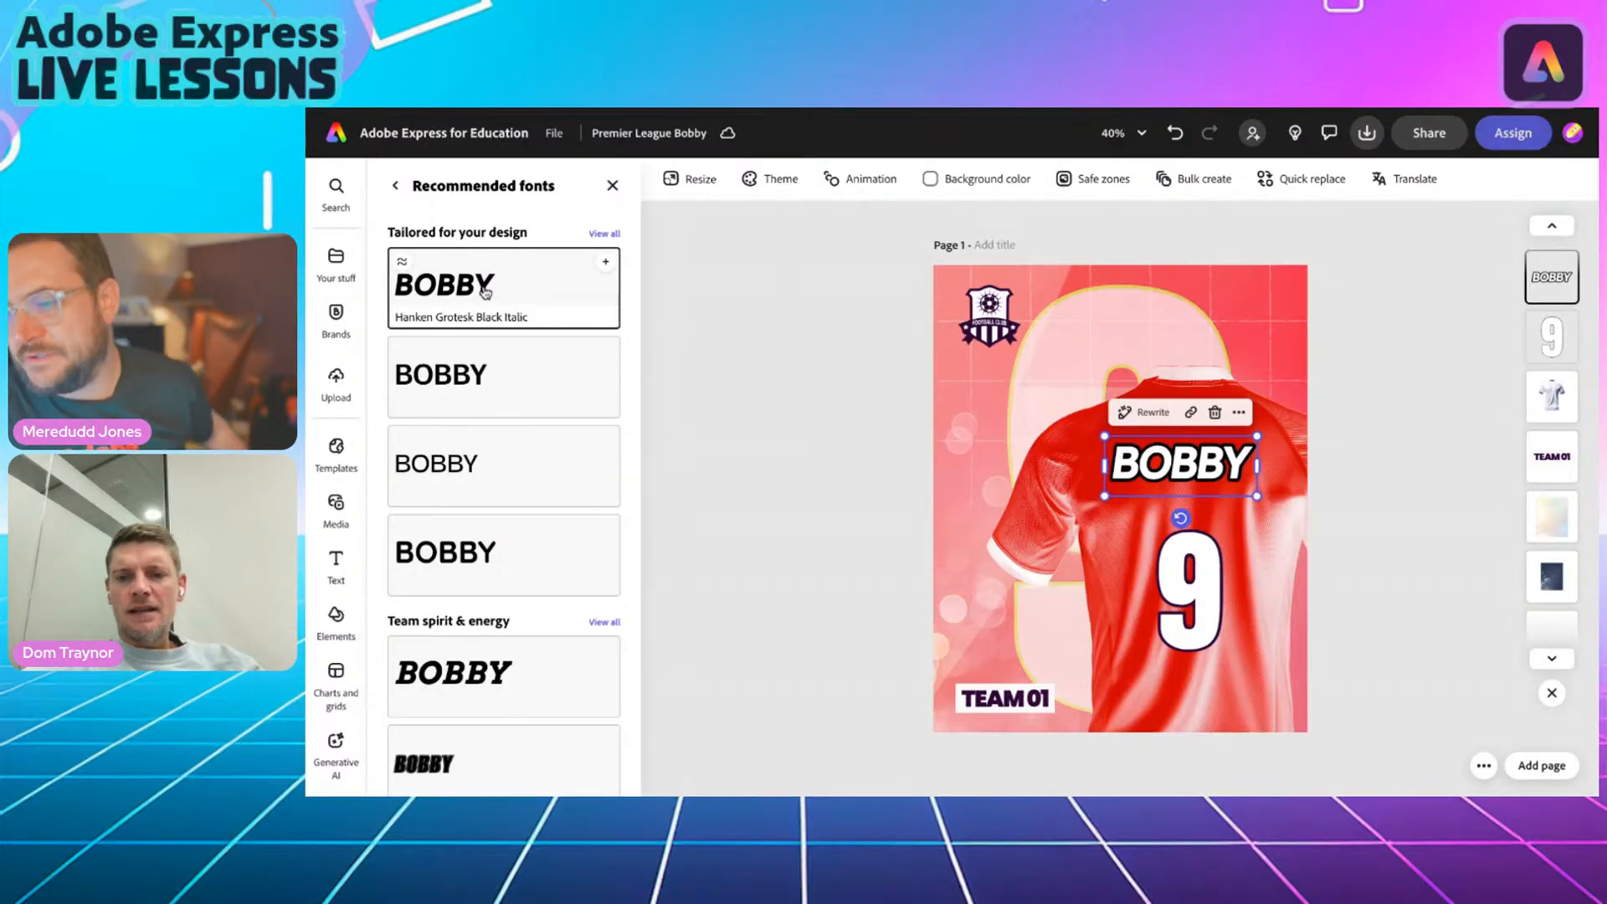
Try the Source Sans Pro Bold Italic font from the Professional gatherings group on the shirt name.
{"action": "scroll", "coordinate": [540, 577], "scroll_direction": "down", "scroll_amount": 4}
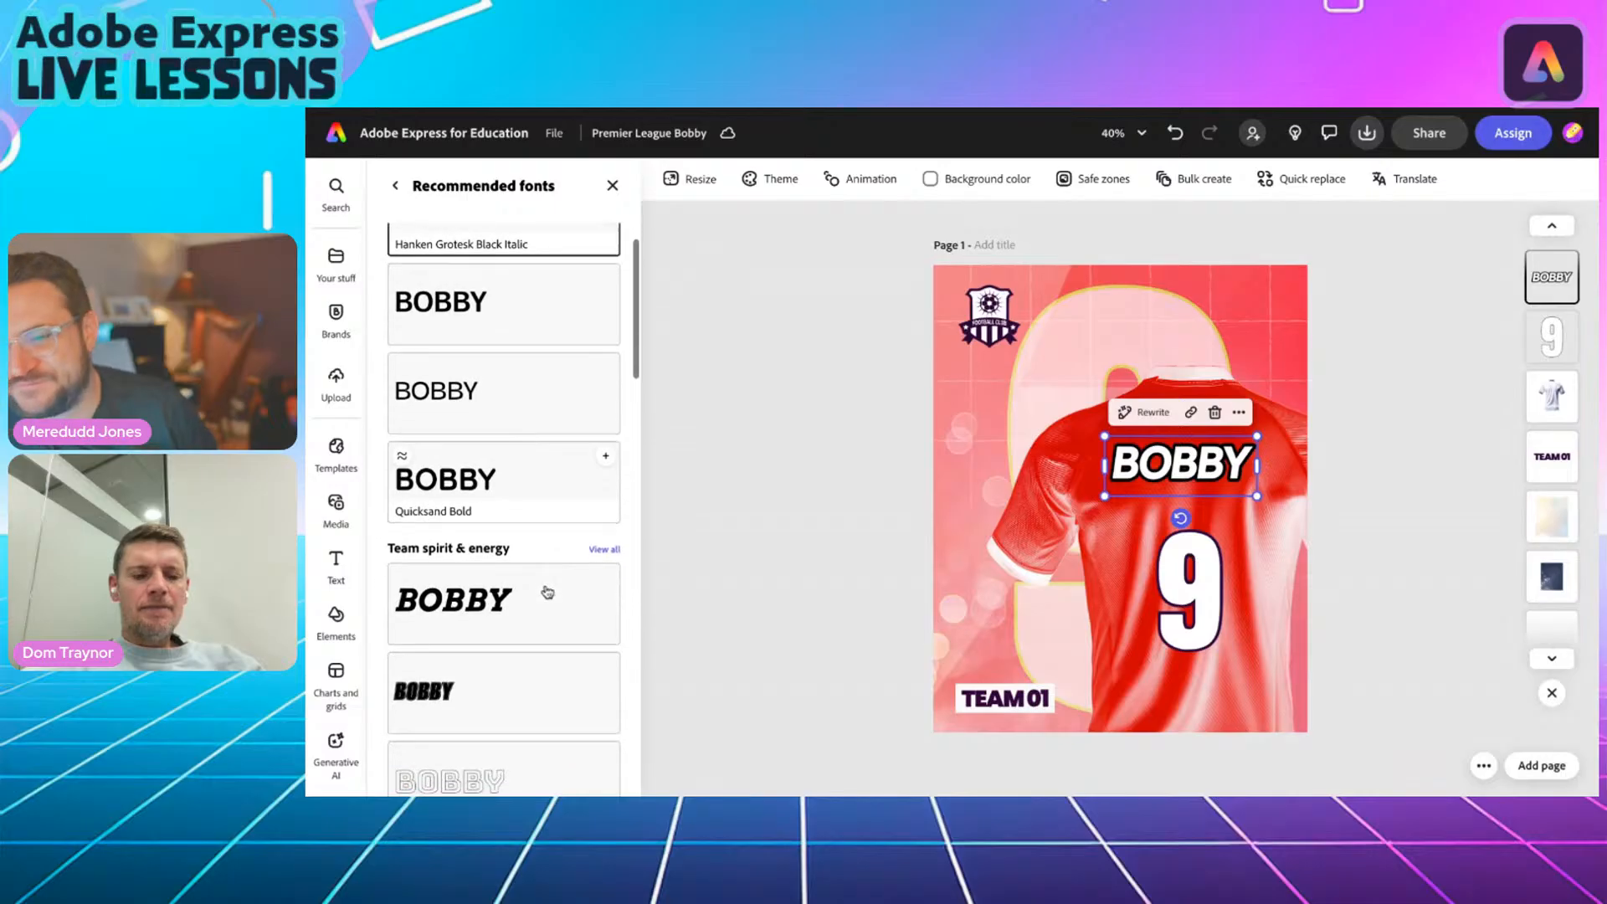
{"action": "scroll", "coordinate": [545, 581], "scroll_direction": "down", "scroll_amount": 6}
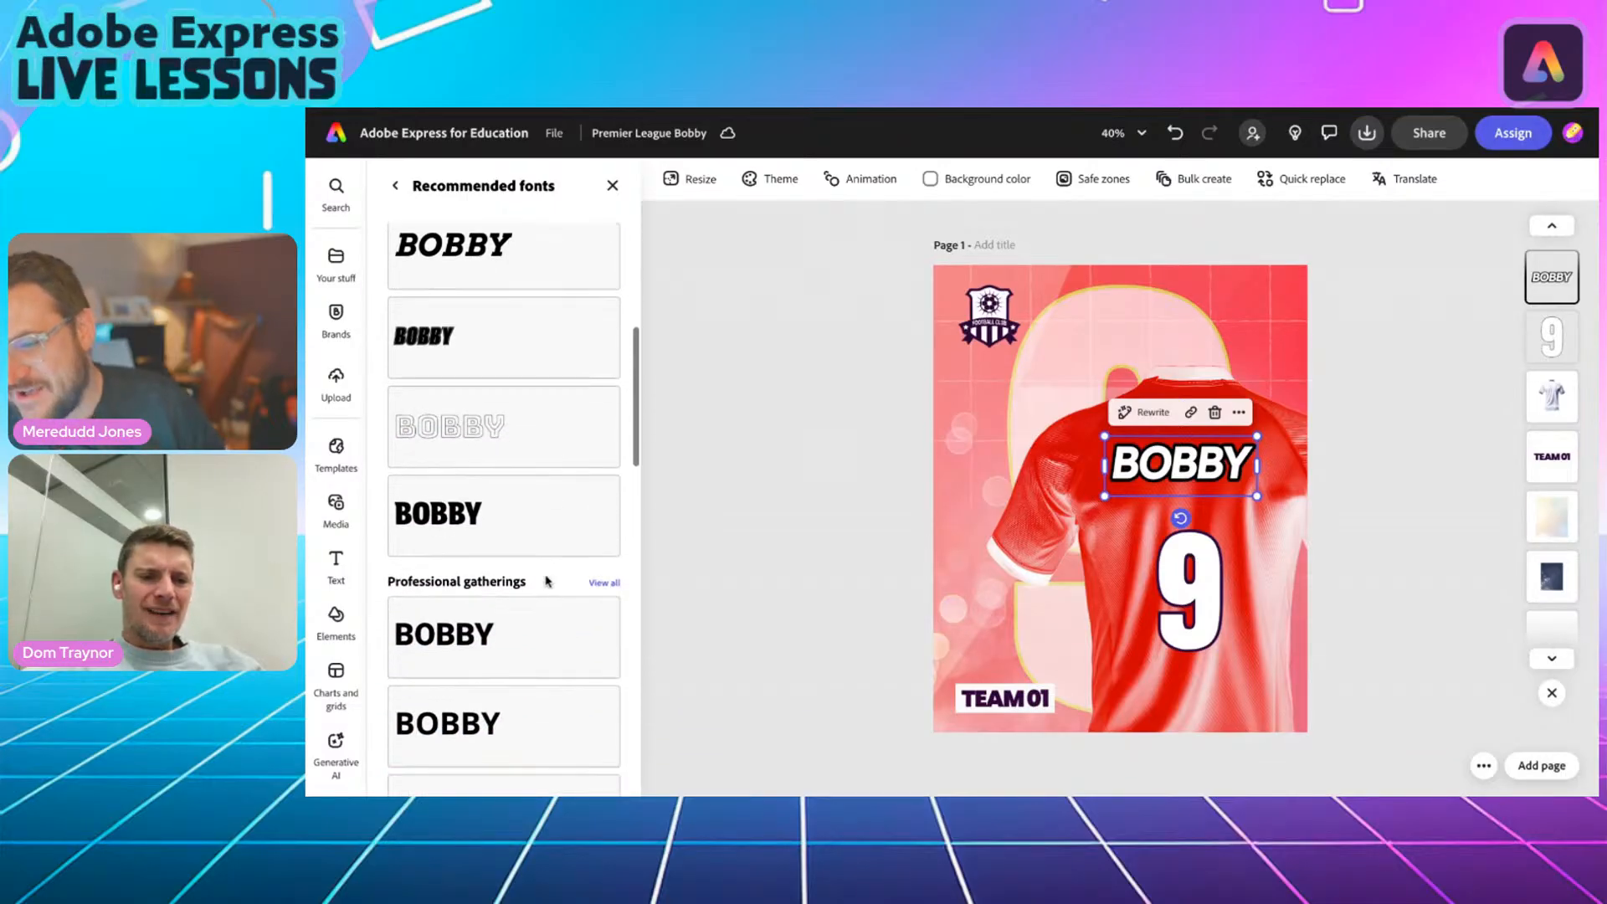
{"action": "scroll", "coordinate": [494, 577], "scroll_direction": "down", "scroll_amount": 1}
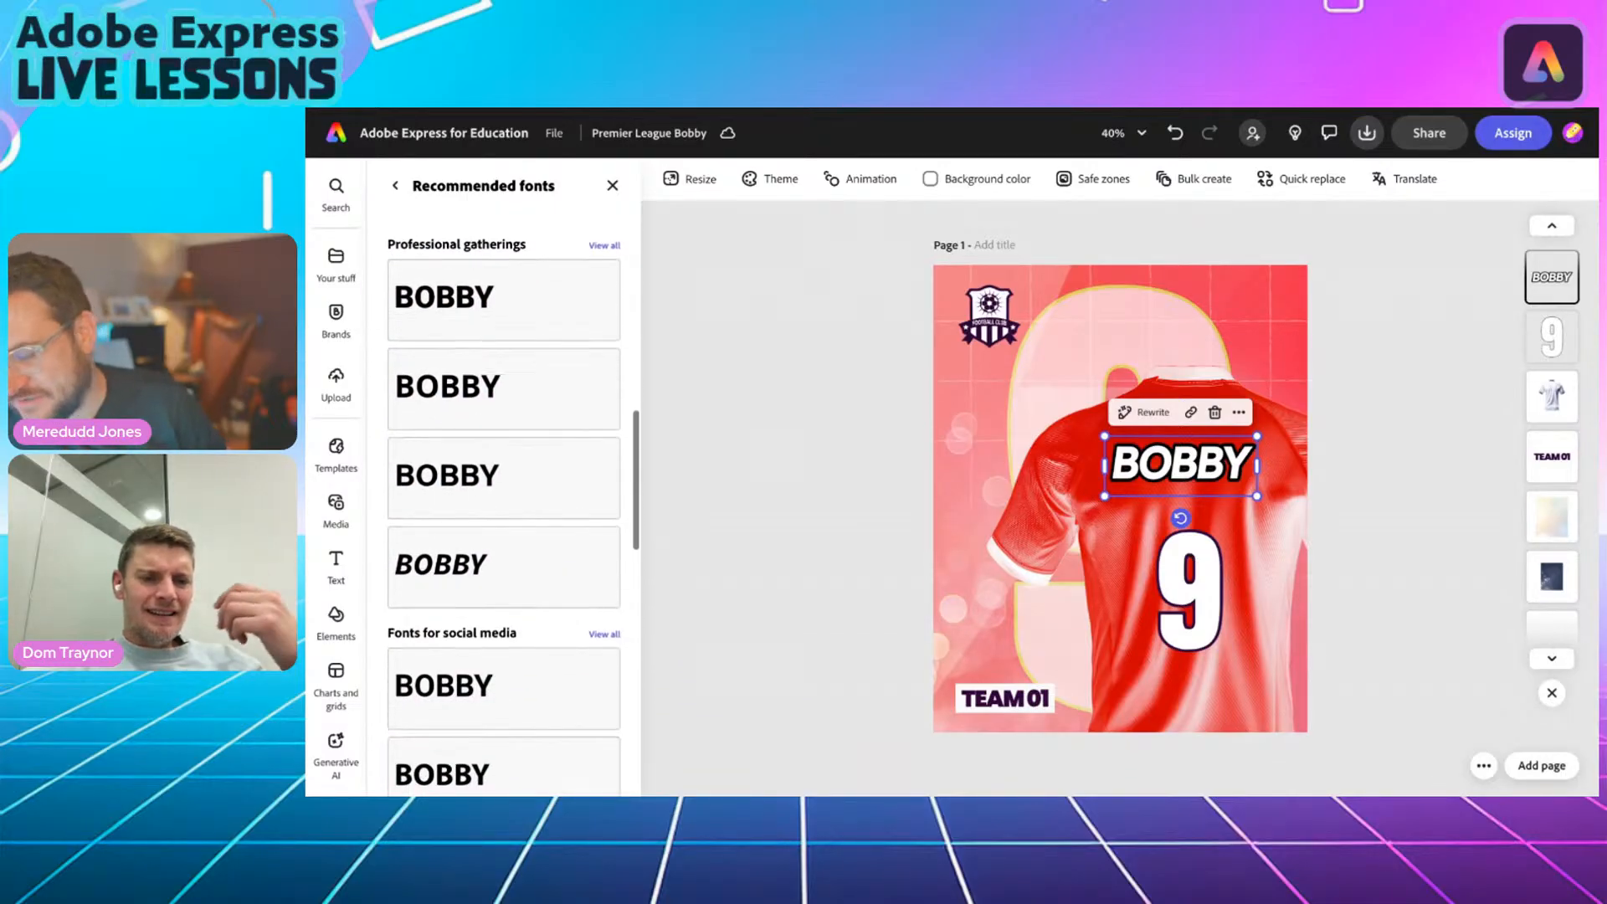
{"action": "left_click", "coordinate": [494, 575]}
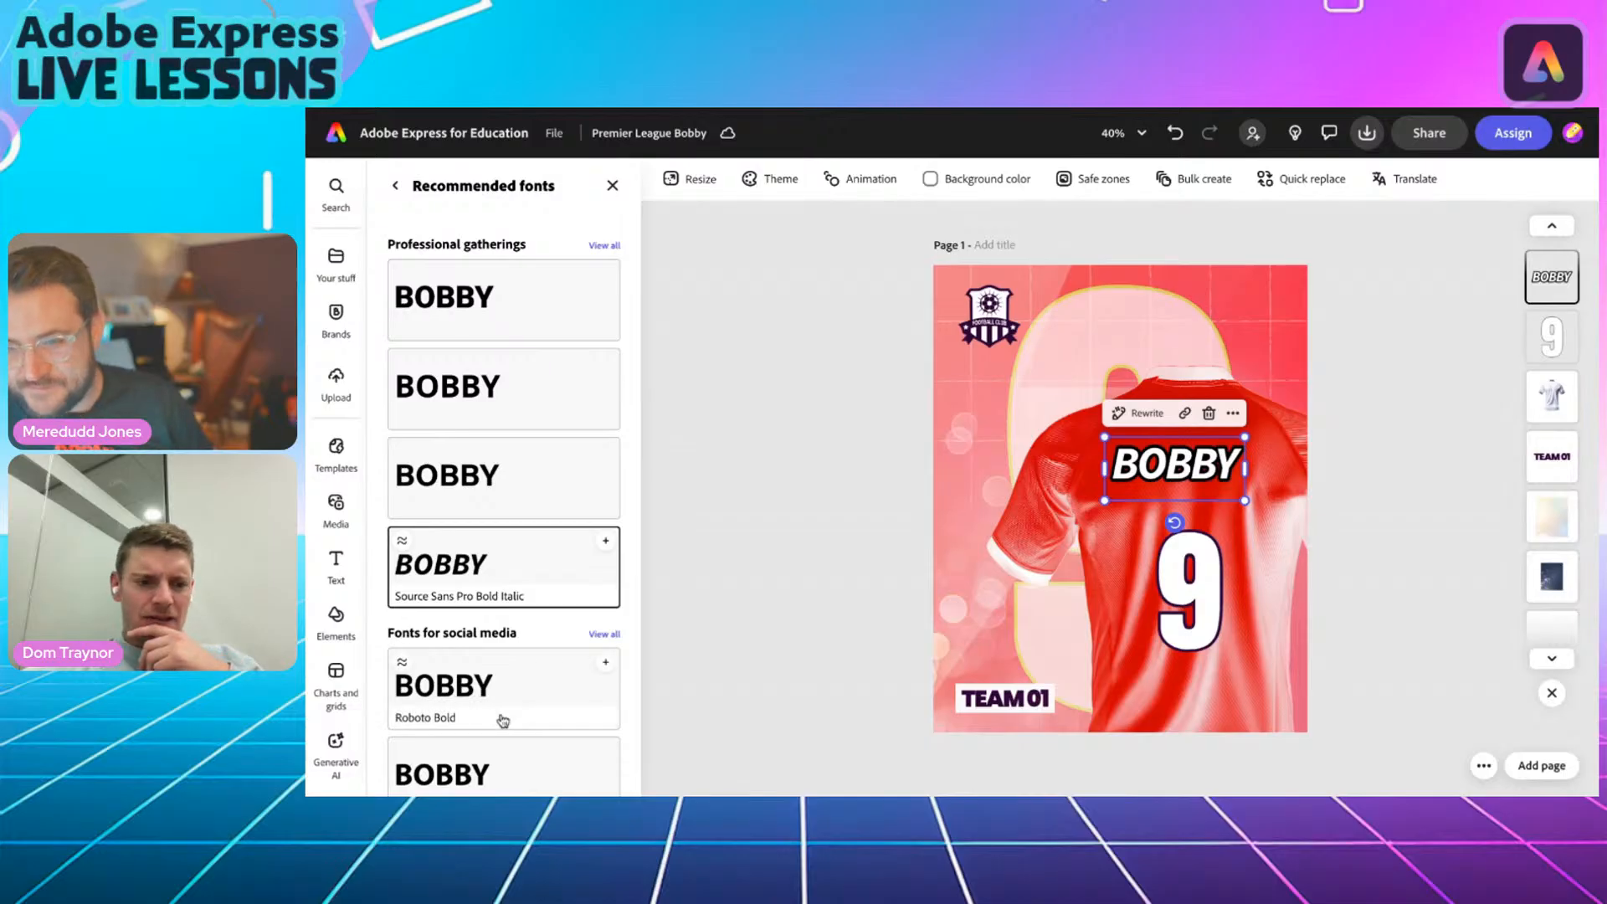
Try the MuseoModerno Black font from the similar fonts on the shirt name.
{"action": "scroll", "coordinate": [502, 718], "scroll_direction": "down", "scroll_amount": 5}
{"action": "scroll", "coordinate": [502, 718], "scroll_direction": "down", "scroll_amount": 1}
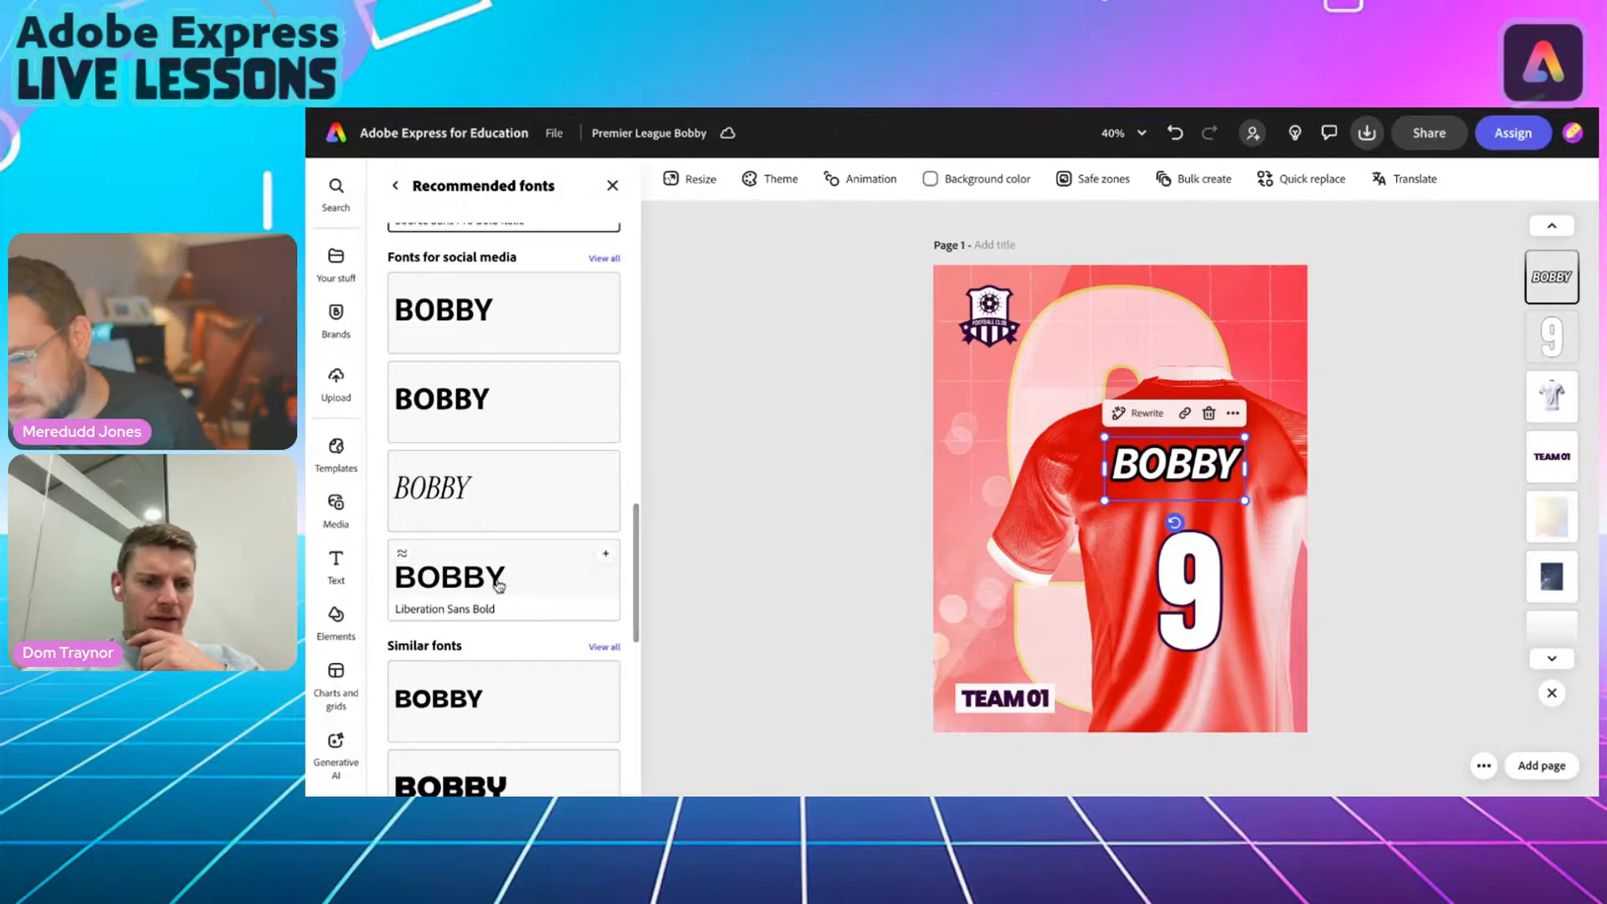
{"action": "scroll", "coordinate": [499, 641], "scroll_direction": "down", "scroll_amount": 2}
{"action": "scroll", "coordinate": [497, 642], "scroll_direction": "down", "scroll_amount": 1}
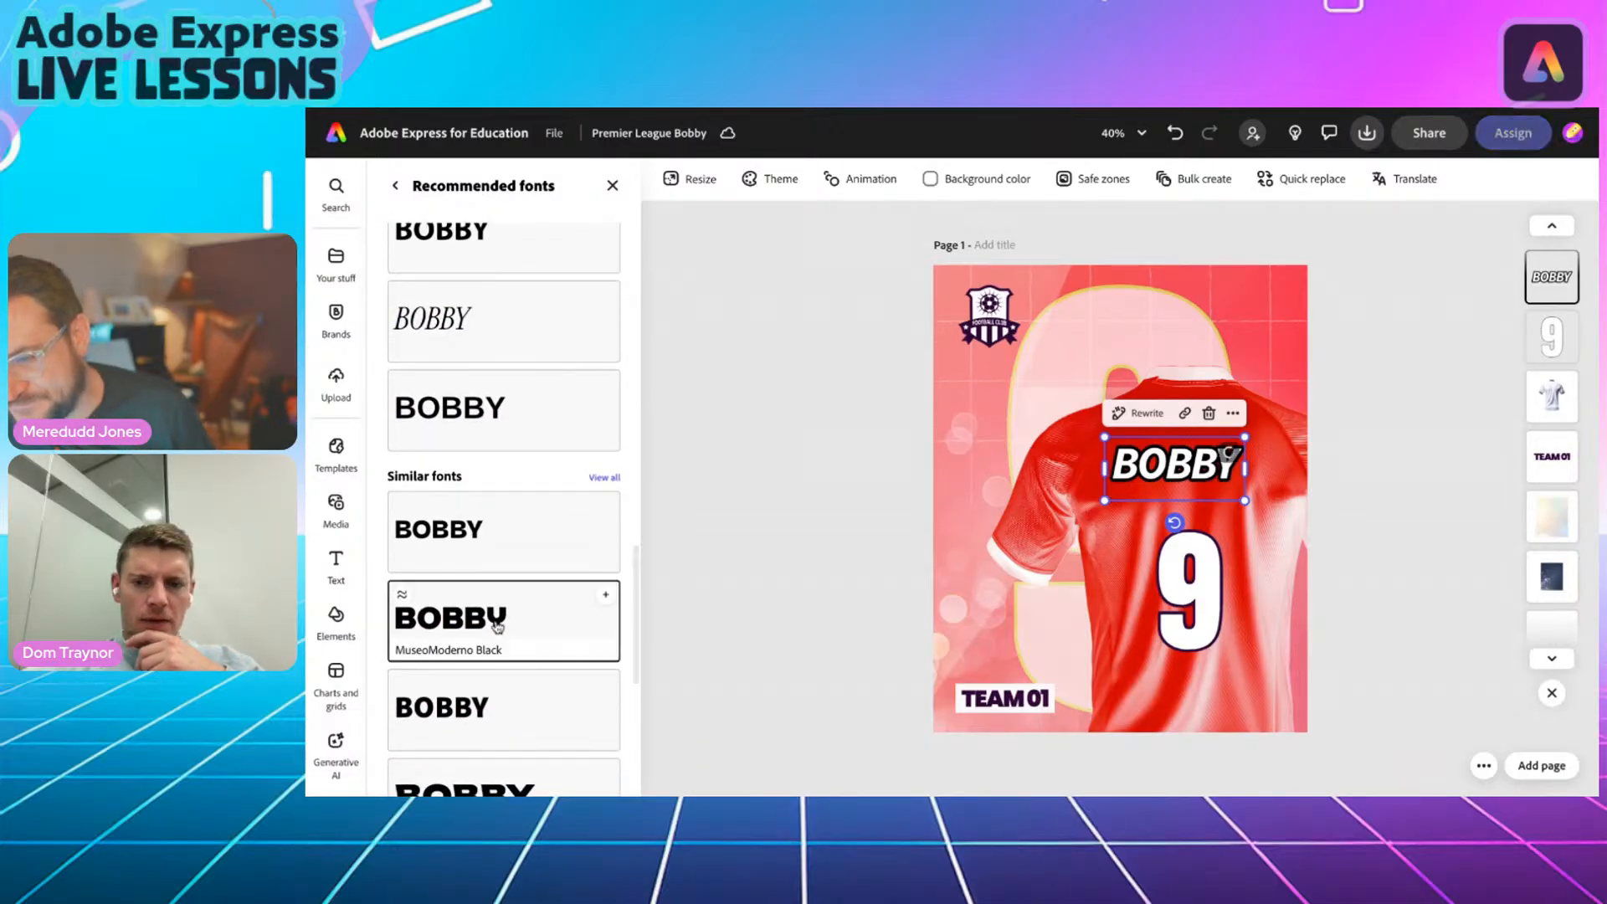
{"action": "left_click", "coordinate": [497, 628]}
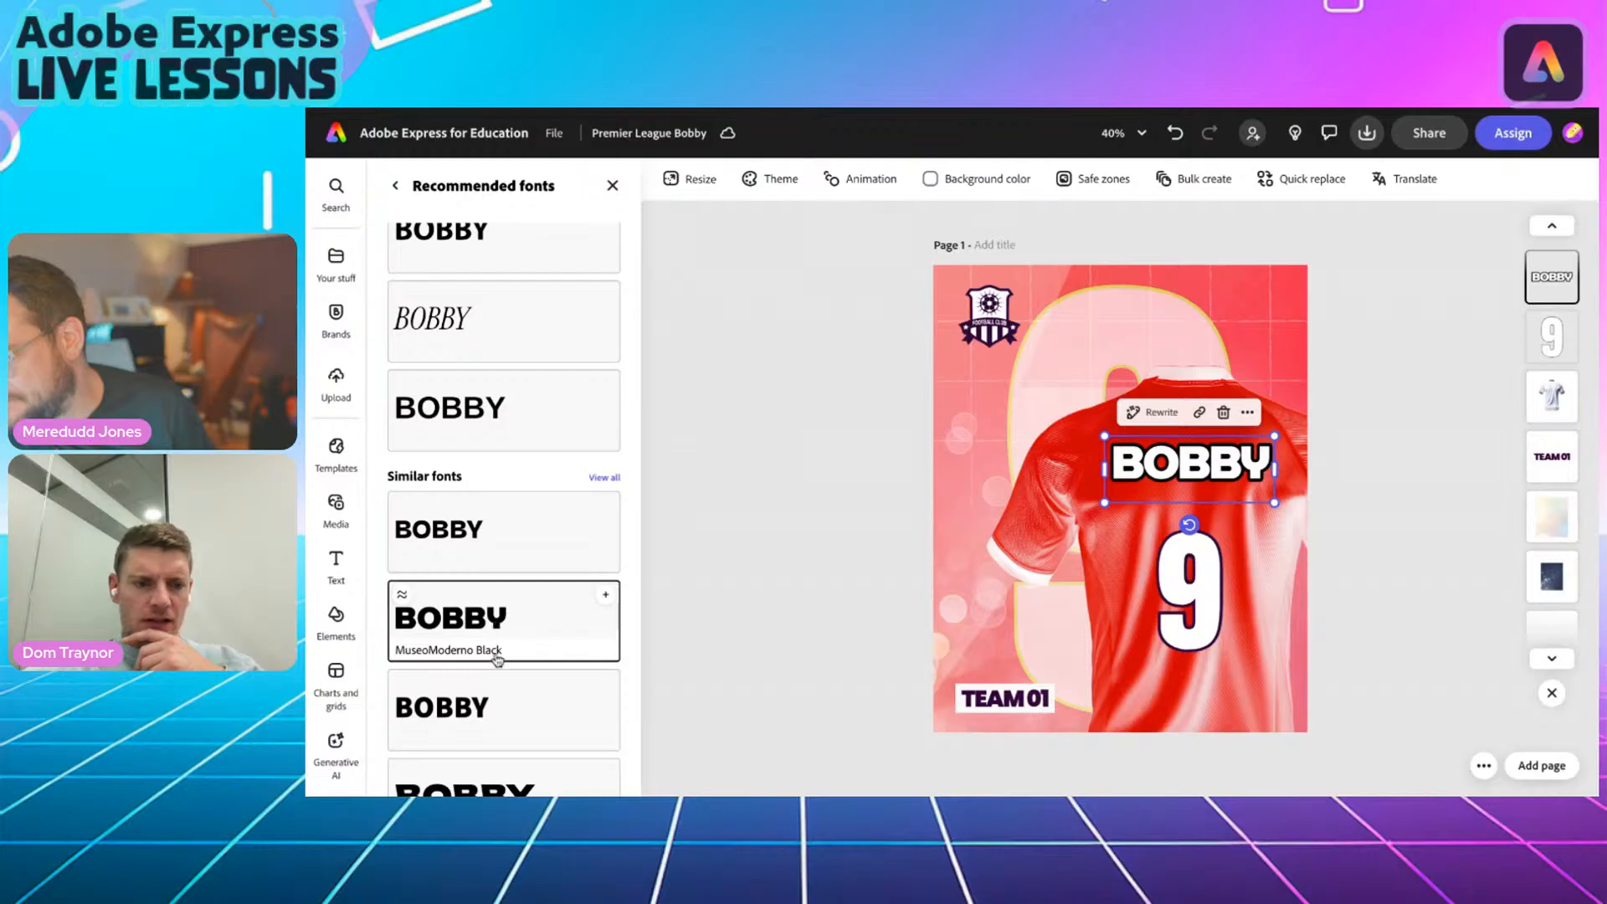
Apply the Source Sans Pro Black font to the shirt name and re-centre it above the number.
{"action": "left_click", "coordinate": [497, 718]}
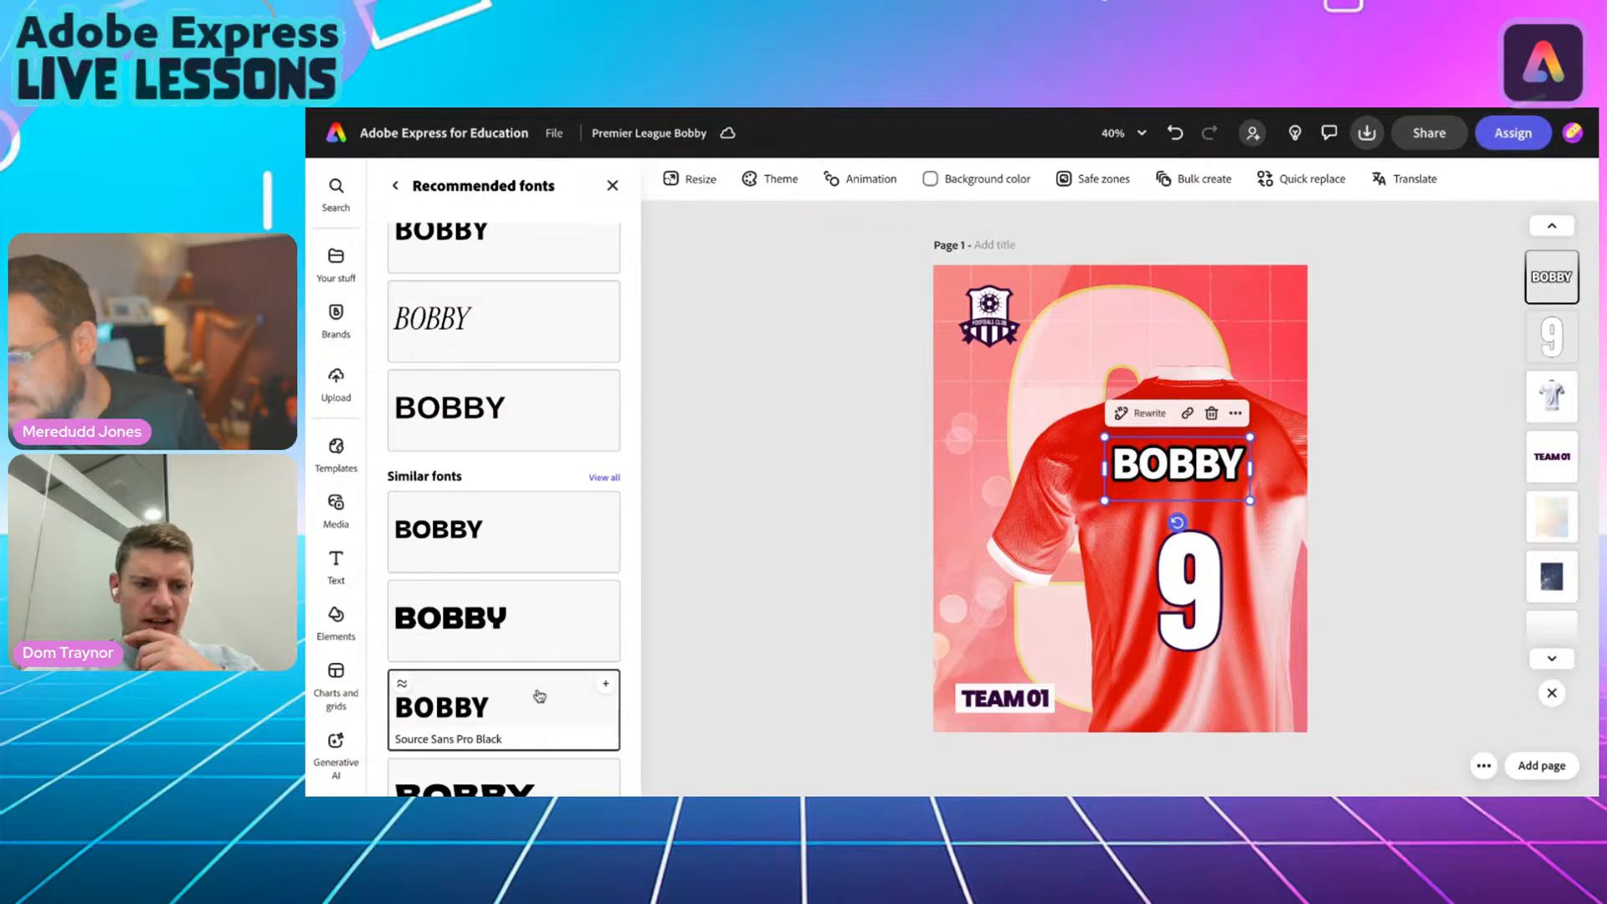
{"action": "left_click_drag", "start_coordinate": [1170, 471], "coordinate": [1179, 467]}
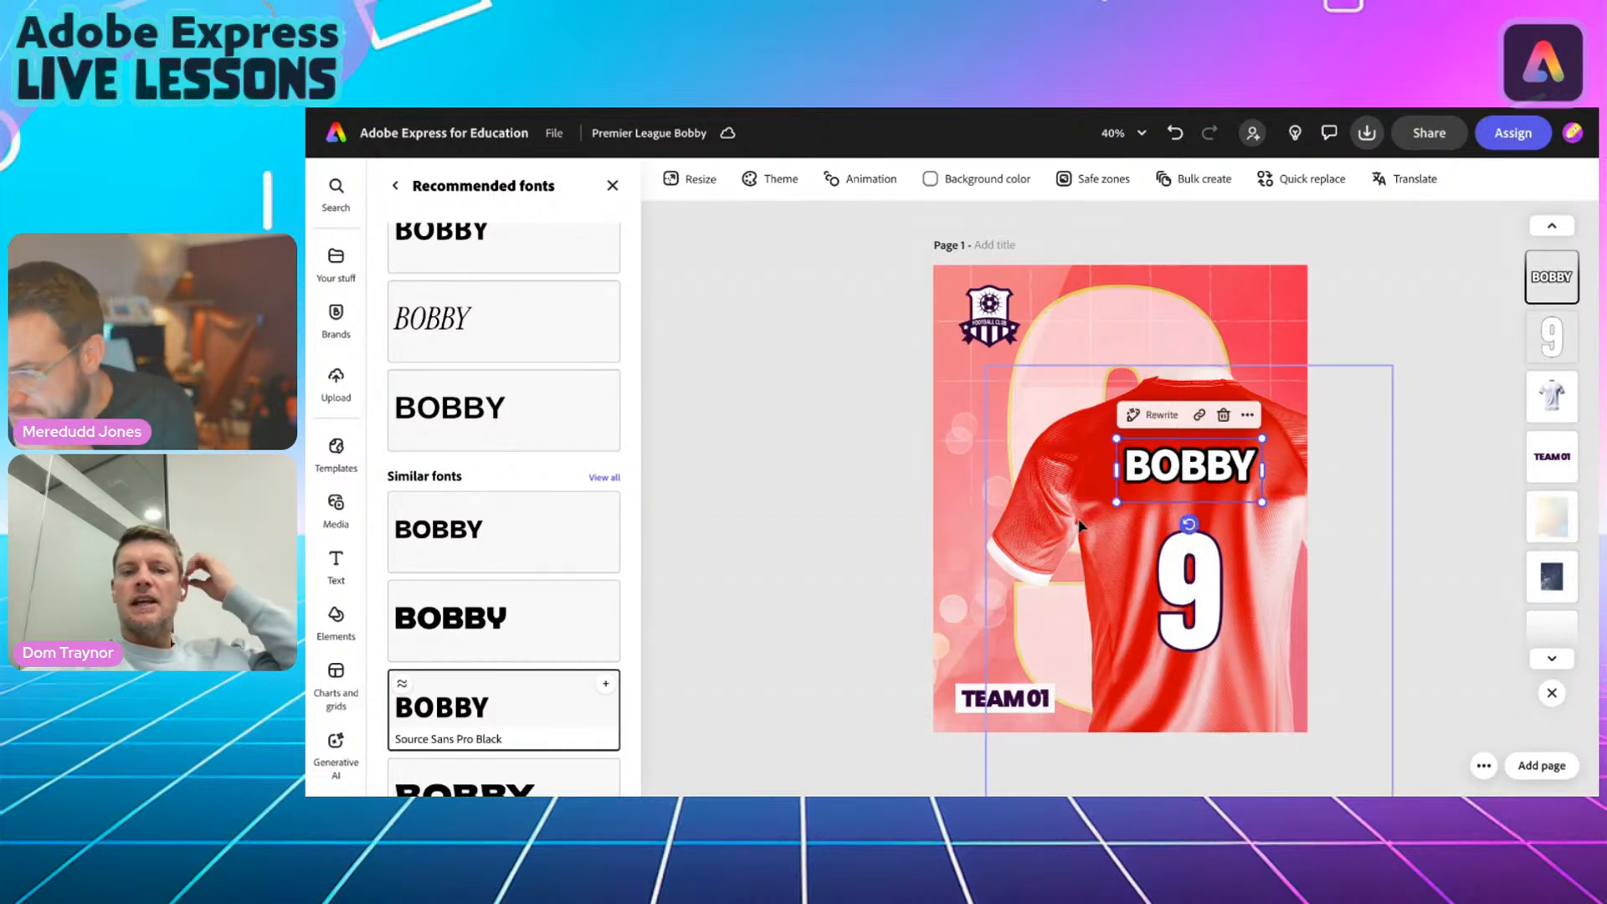
{"action": "left_click", "coordinate": [395, 185]}
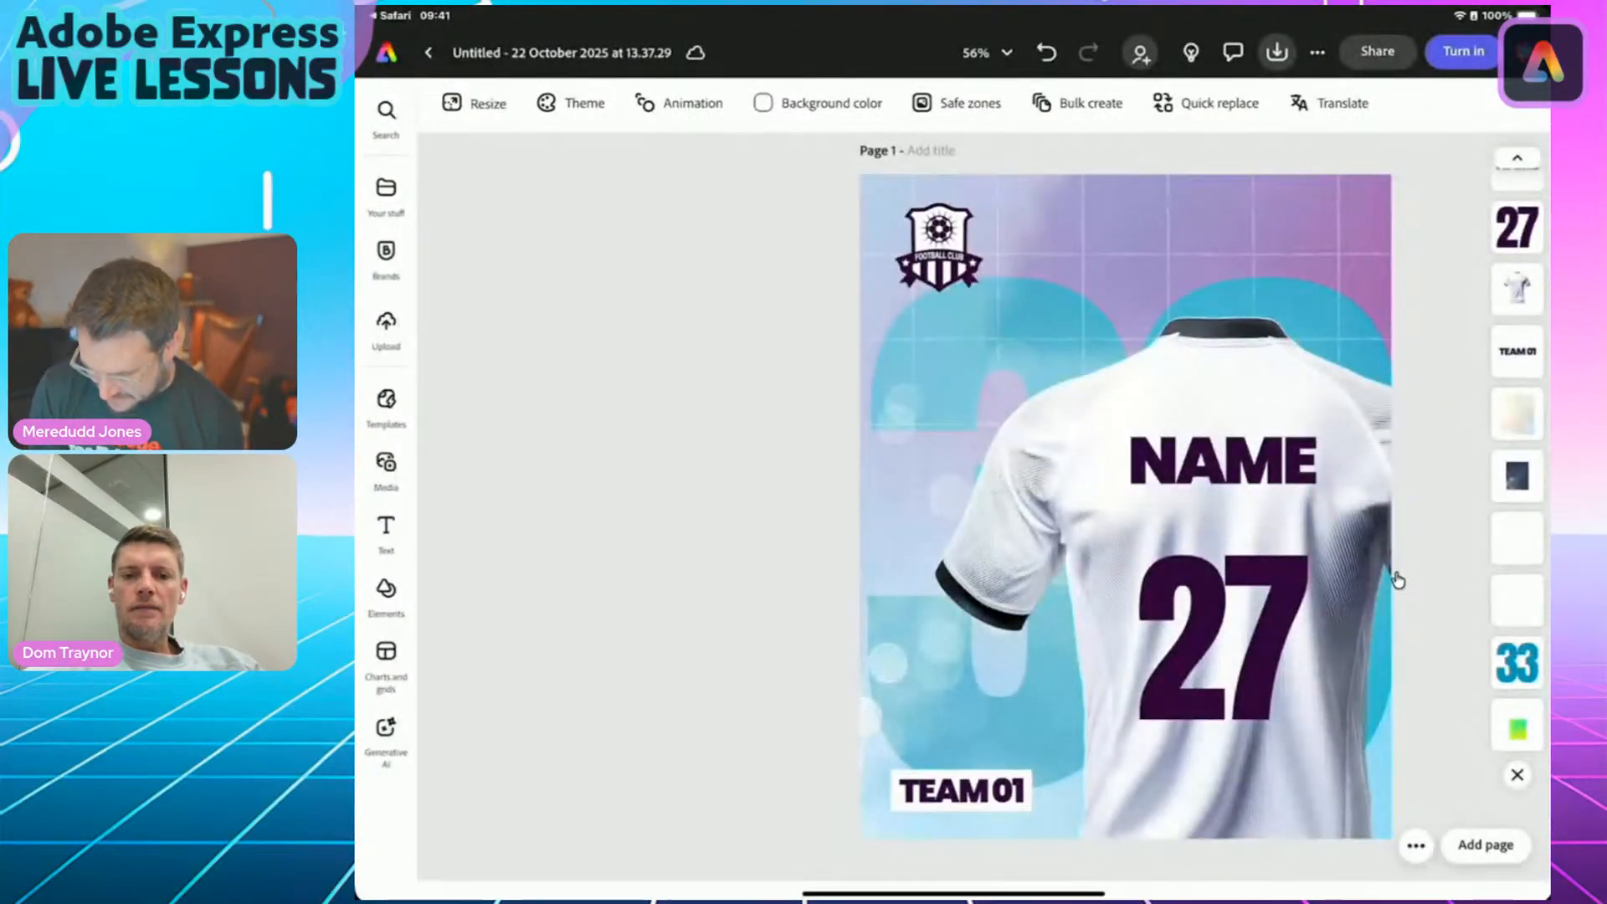
Apply the Slate Duotone tone to the white shirt image in the untitled design with number 27.
{"action": "left_click", "coordinate": [1396, 579]}
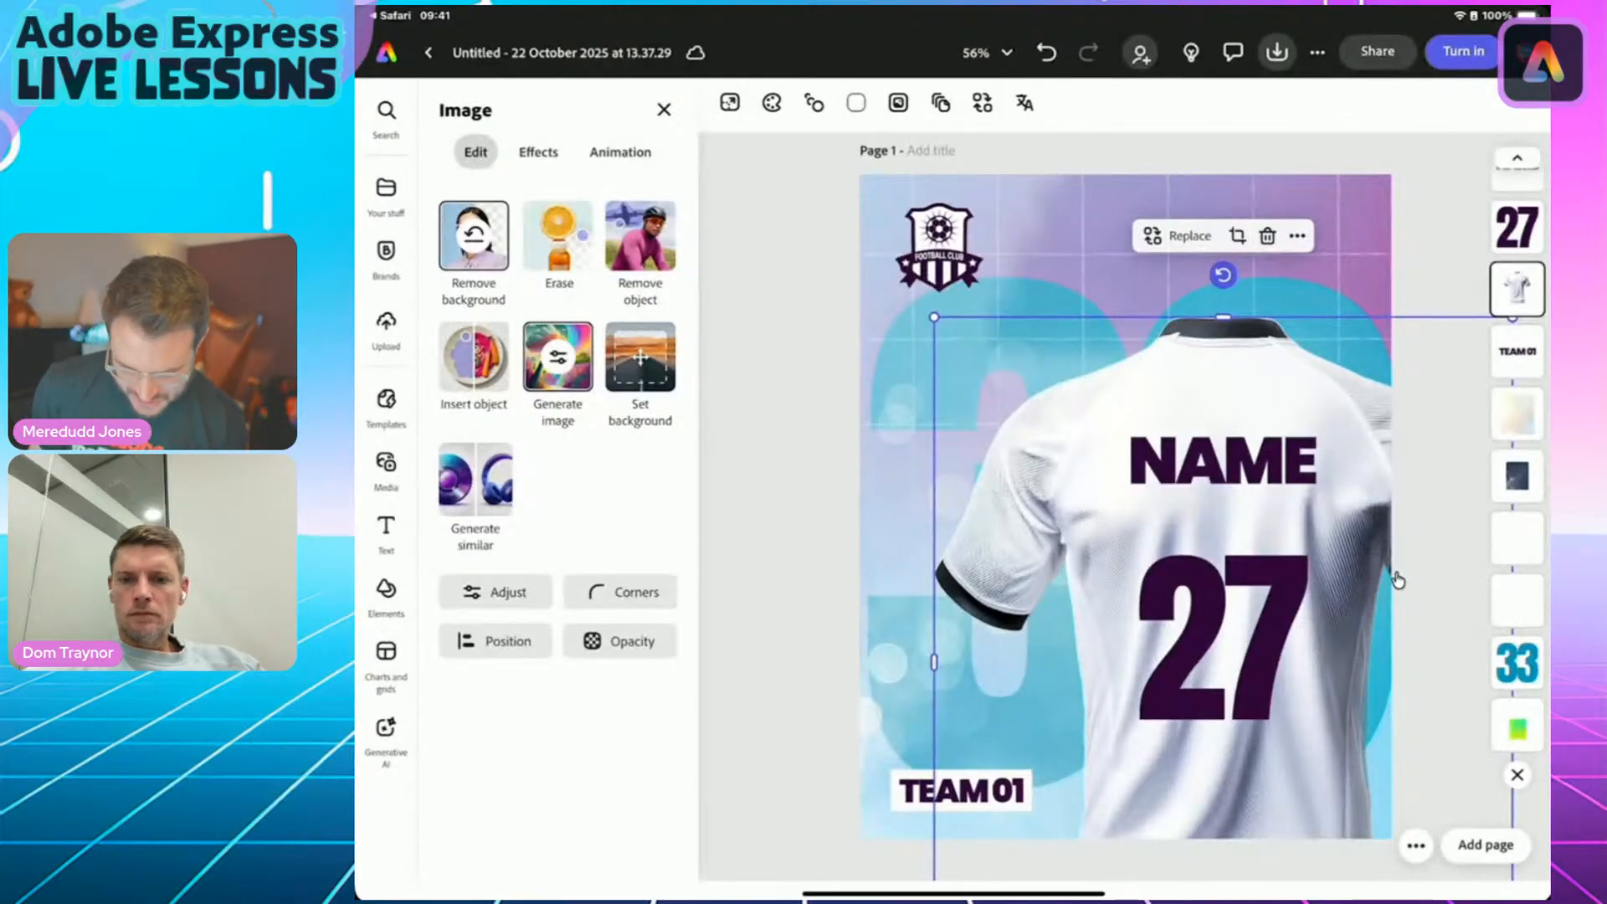
{"action": "left_click", "coordinate": [538, 152]}
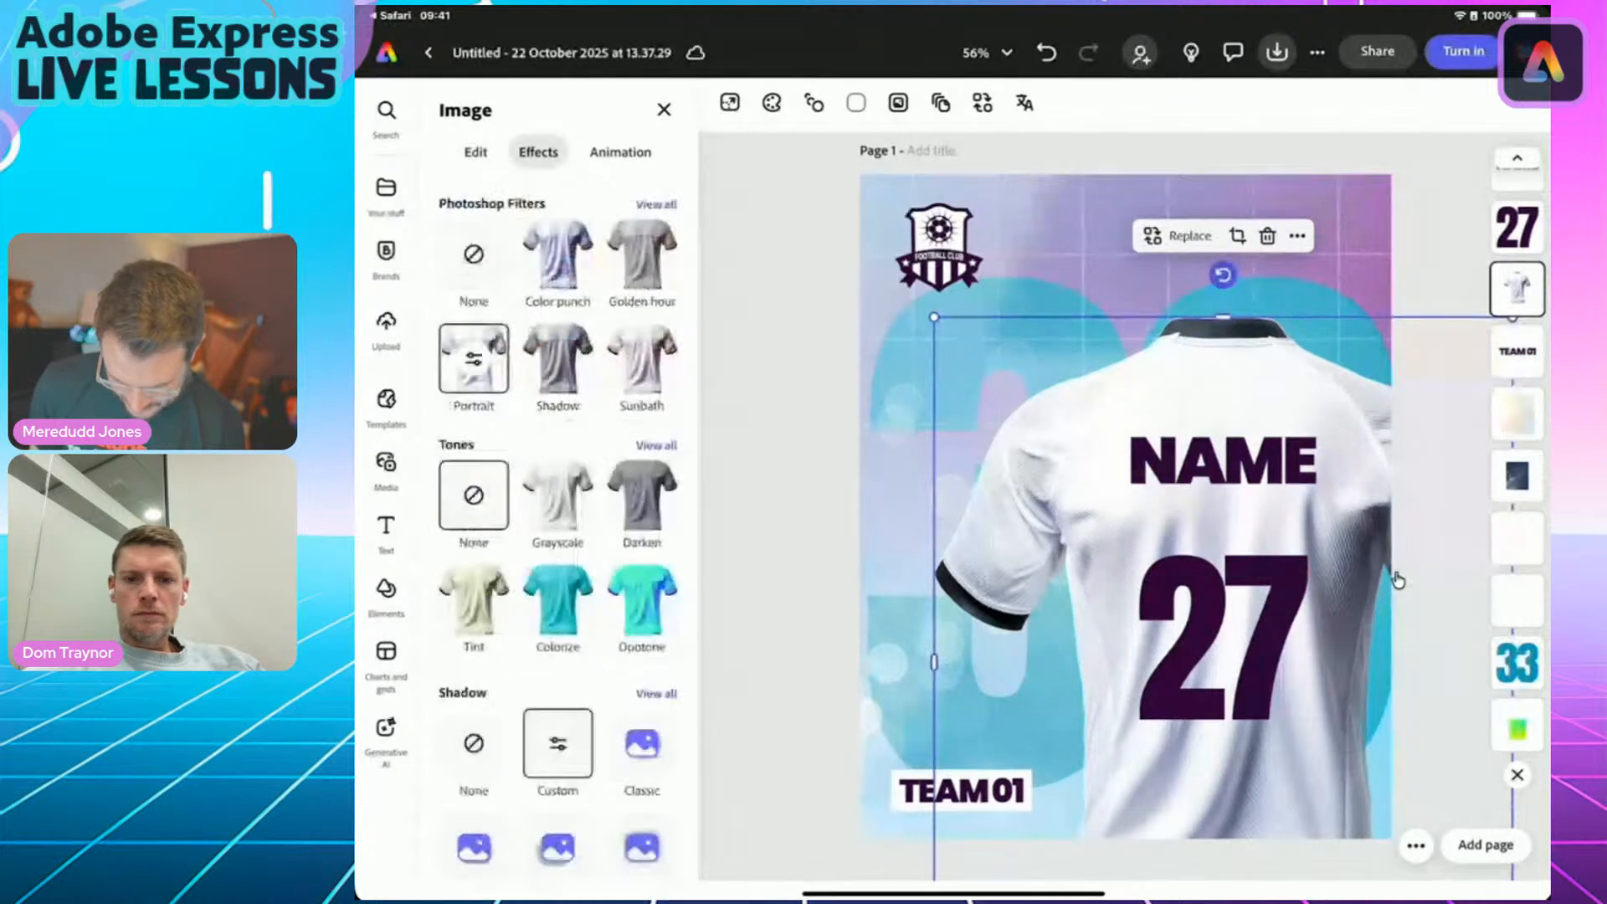
{"action": "left_click", "coordinate": [656, 445]}
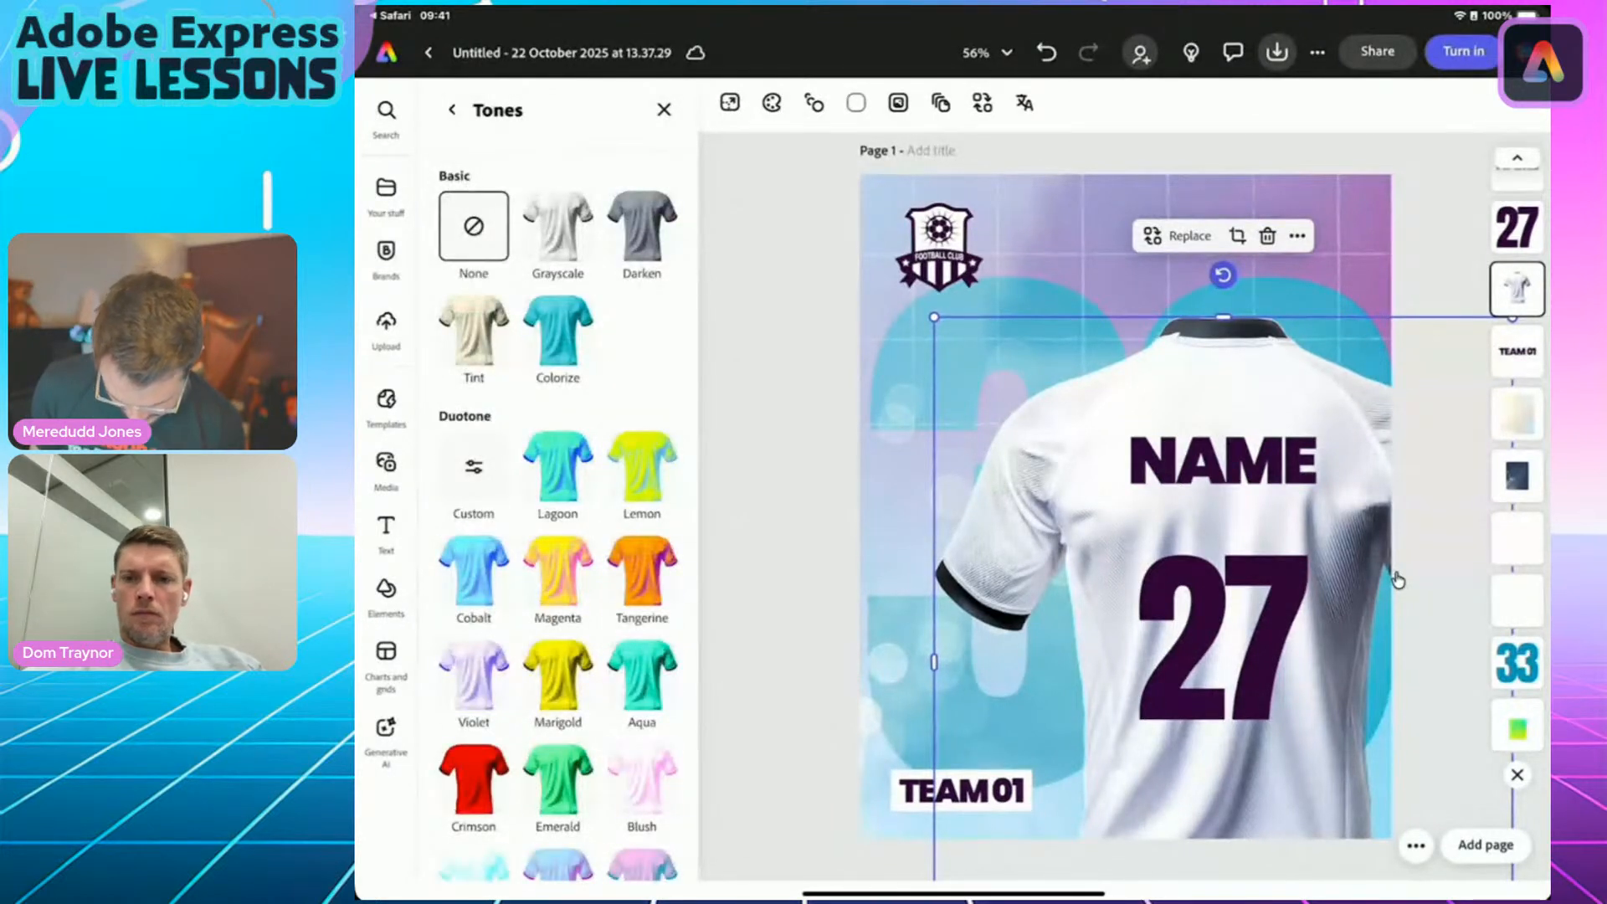
{"action": "scroll", "coordinate": [556, 502], "scroll_direction": "down", "scroll_amount": 4}
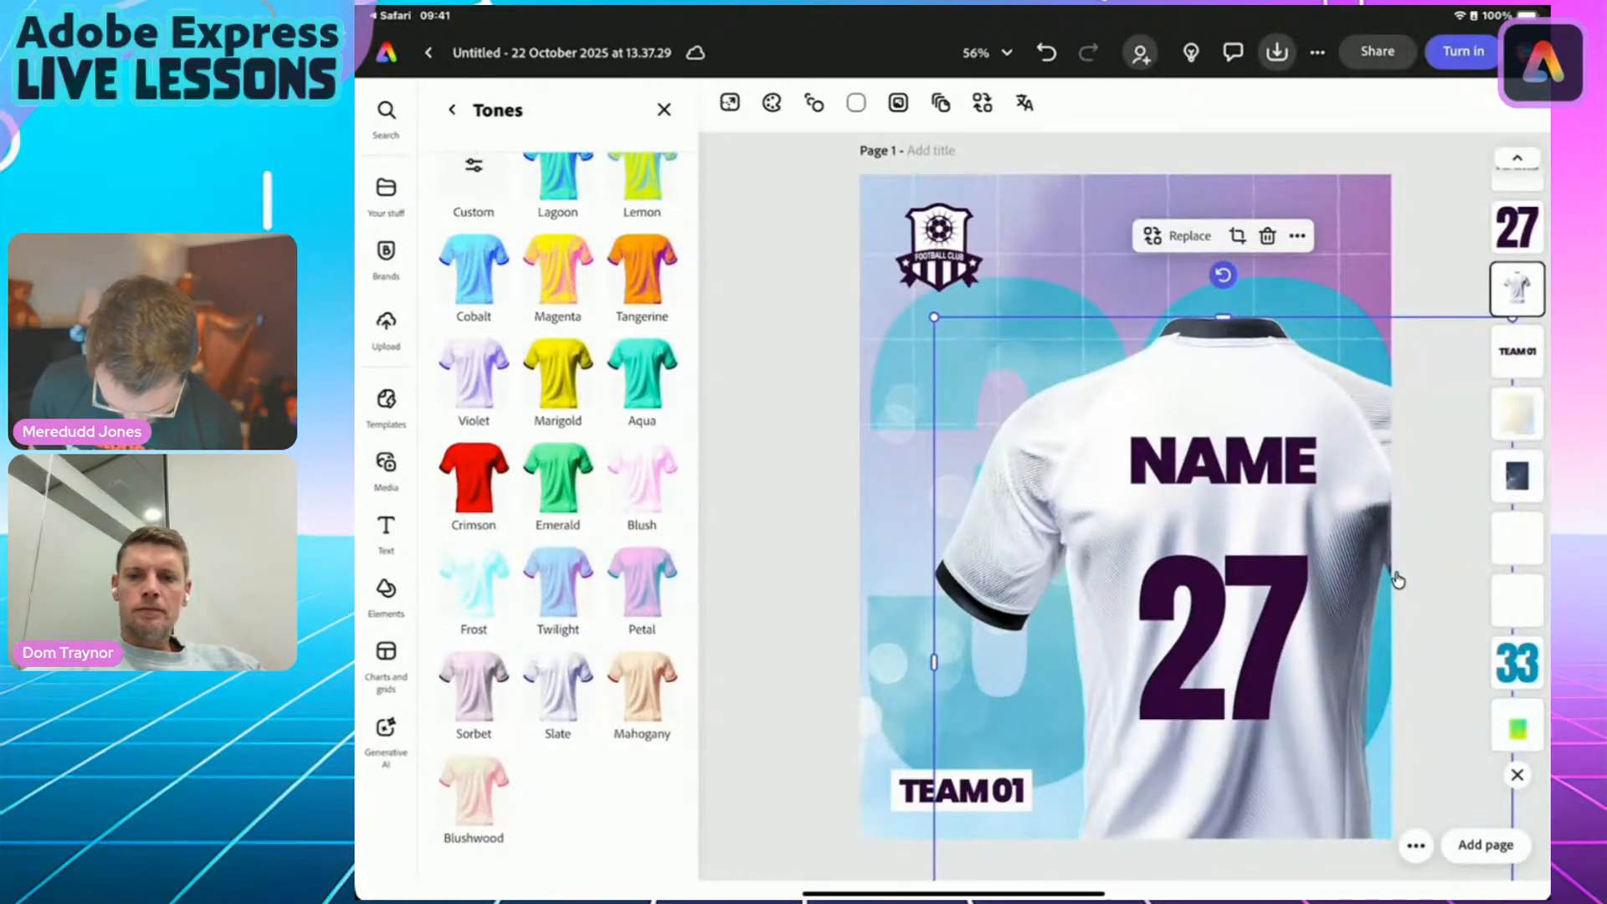
{"action": "left_click", "coordinate": [558, 686]}
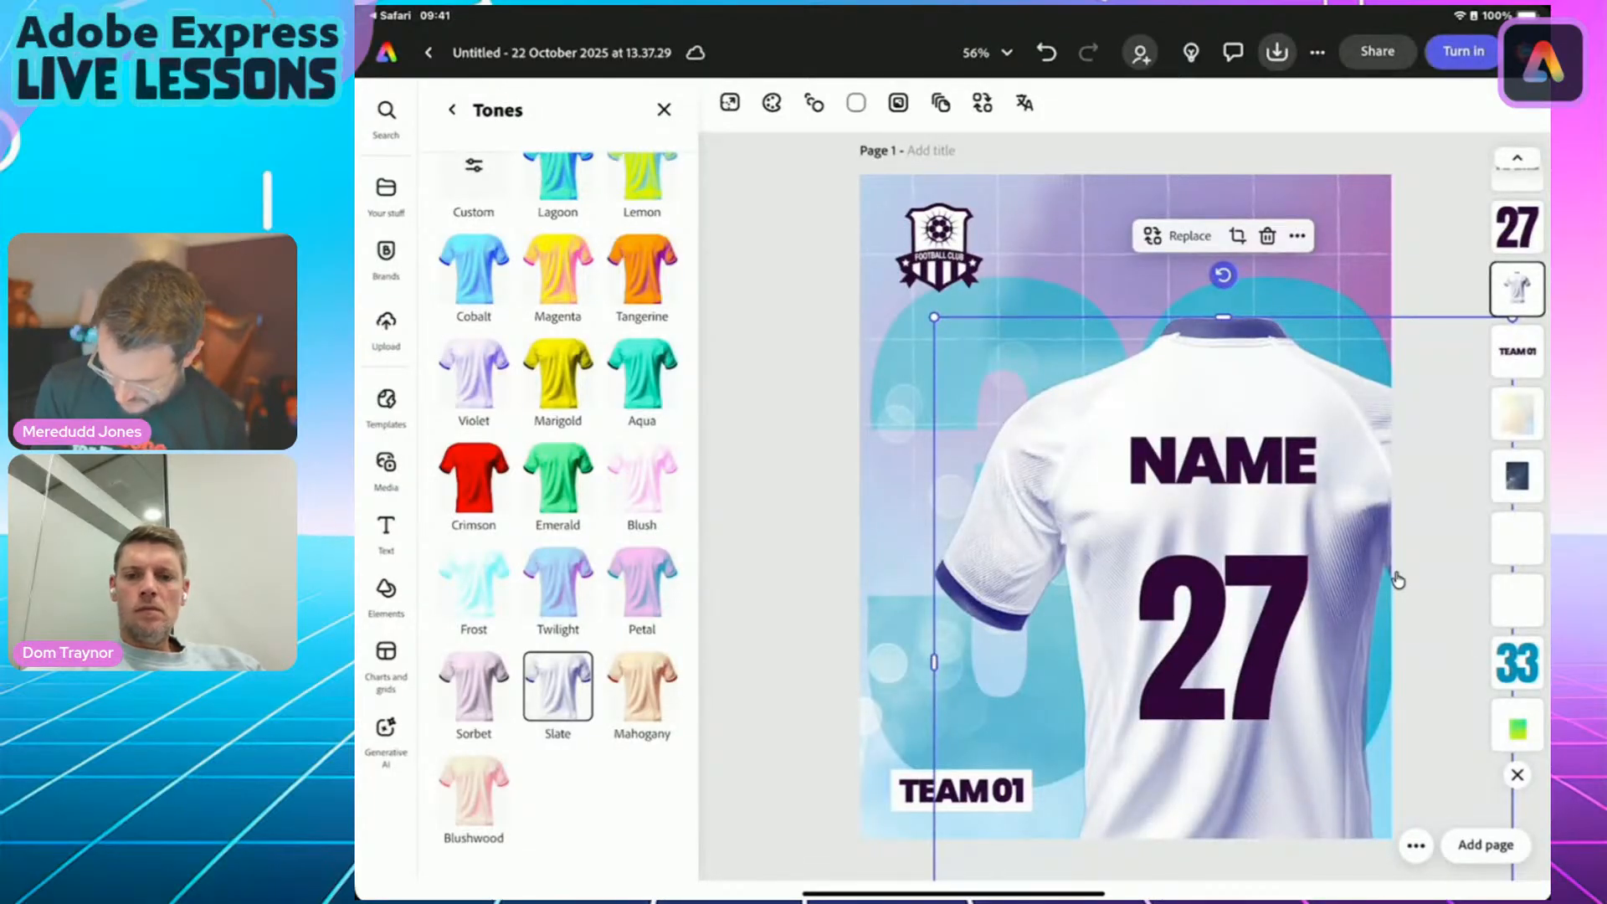
Replace the NAME text on the white shirt with DAVIES and re-centre it above the number.
{"action": "left_click", "coordinate": [1396, 579]}
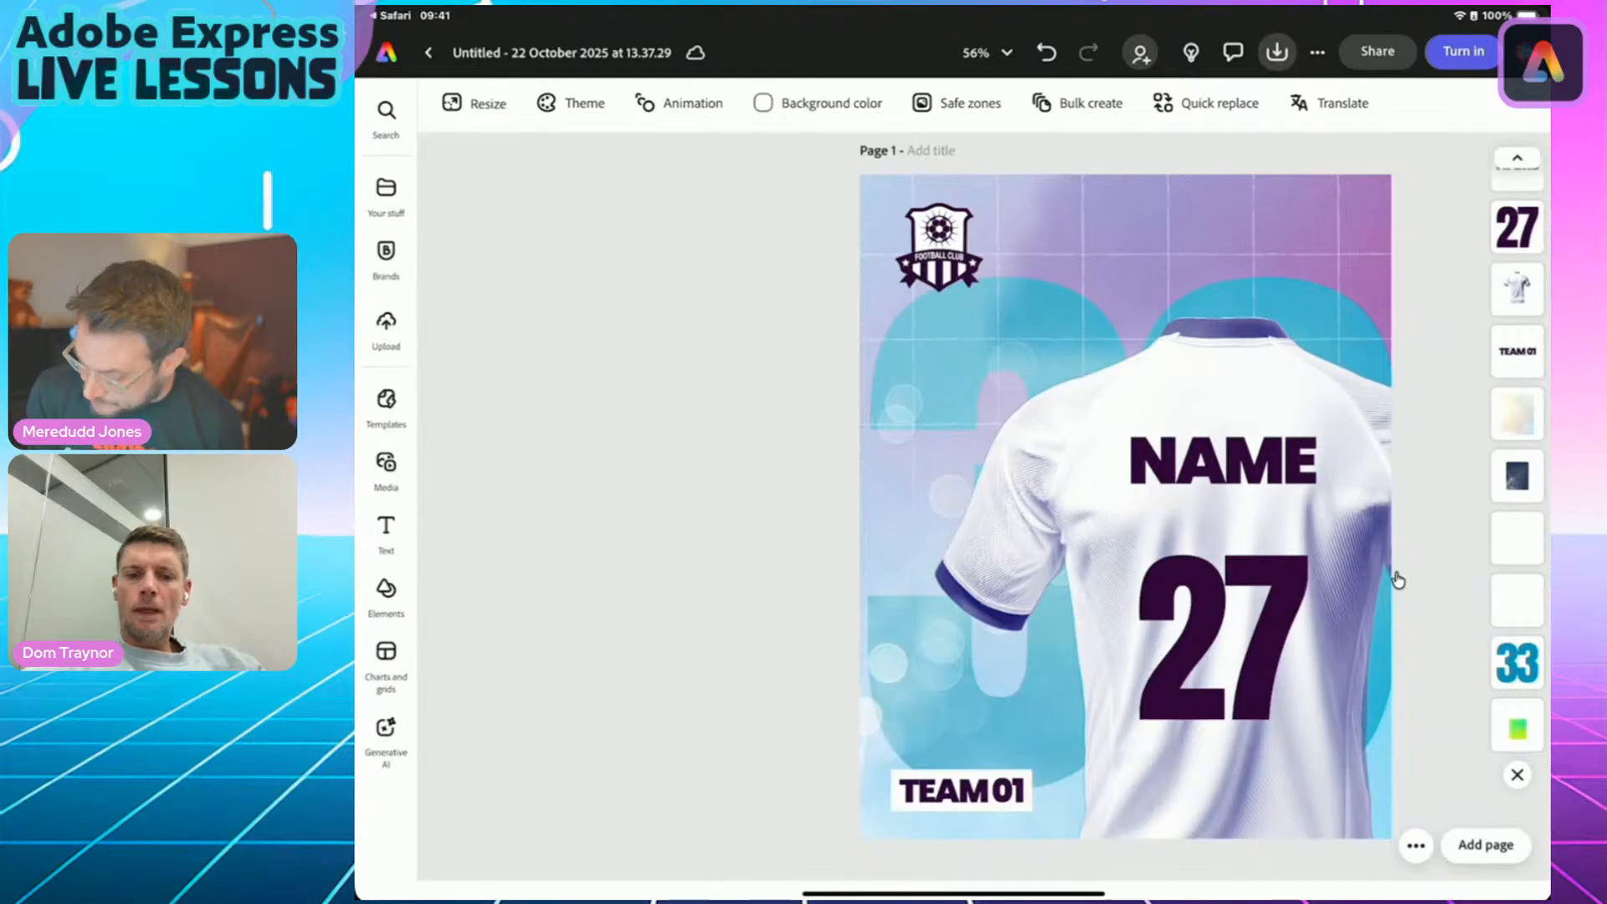
{"action": "left_click", "coordinate": [1221, 460]}
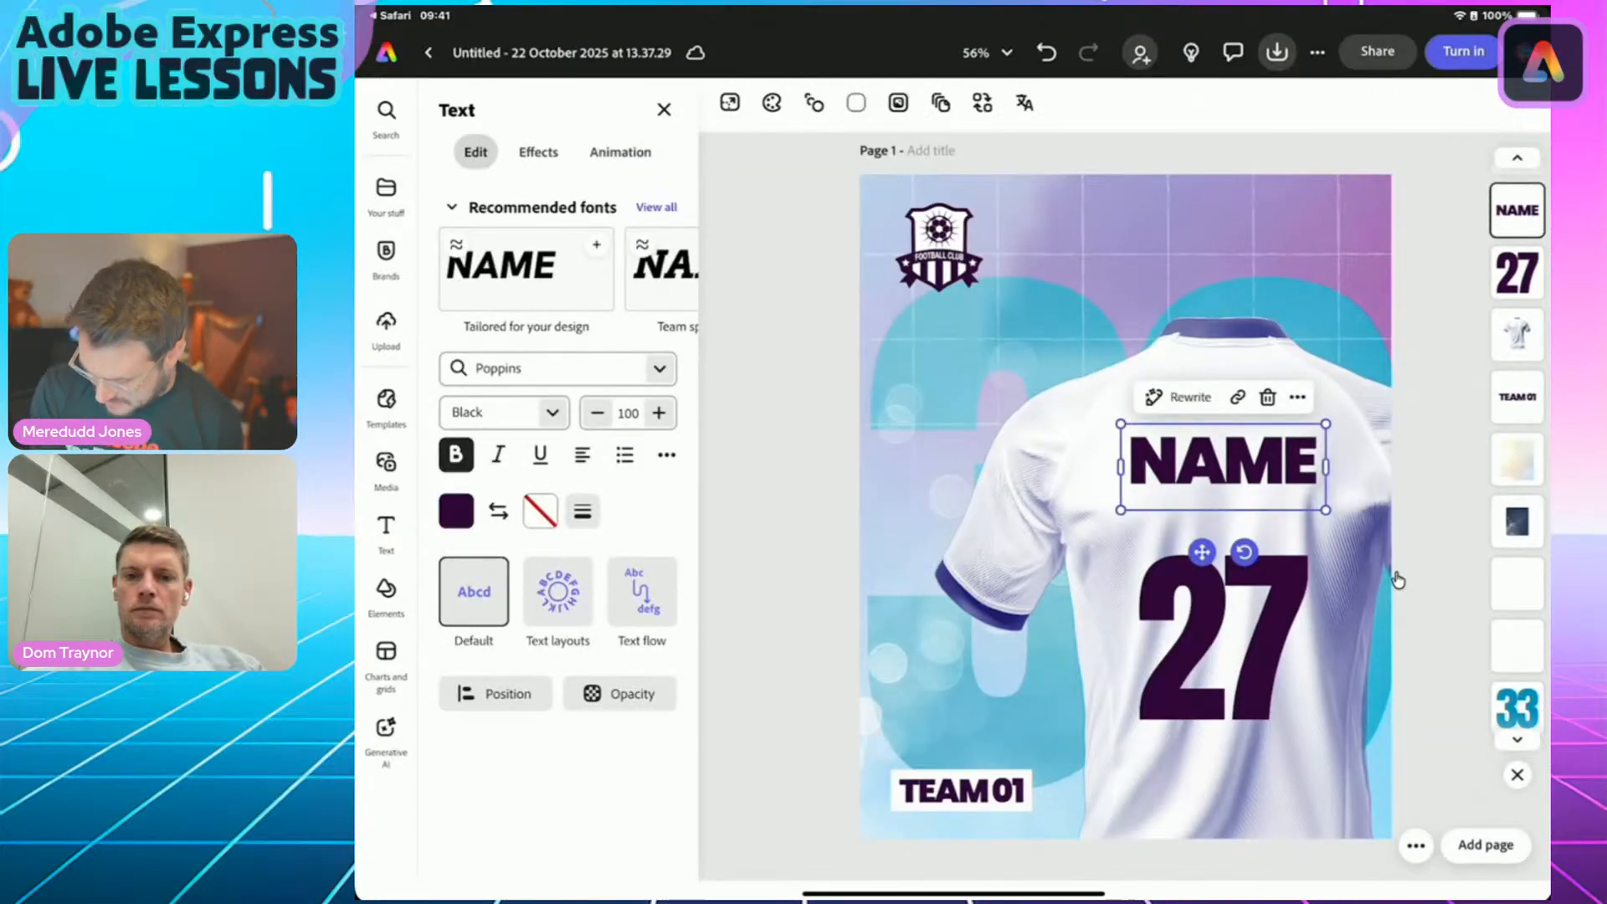
{"action": "double_click", "coordinate": [1223, 462]}
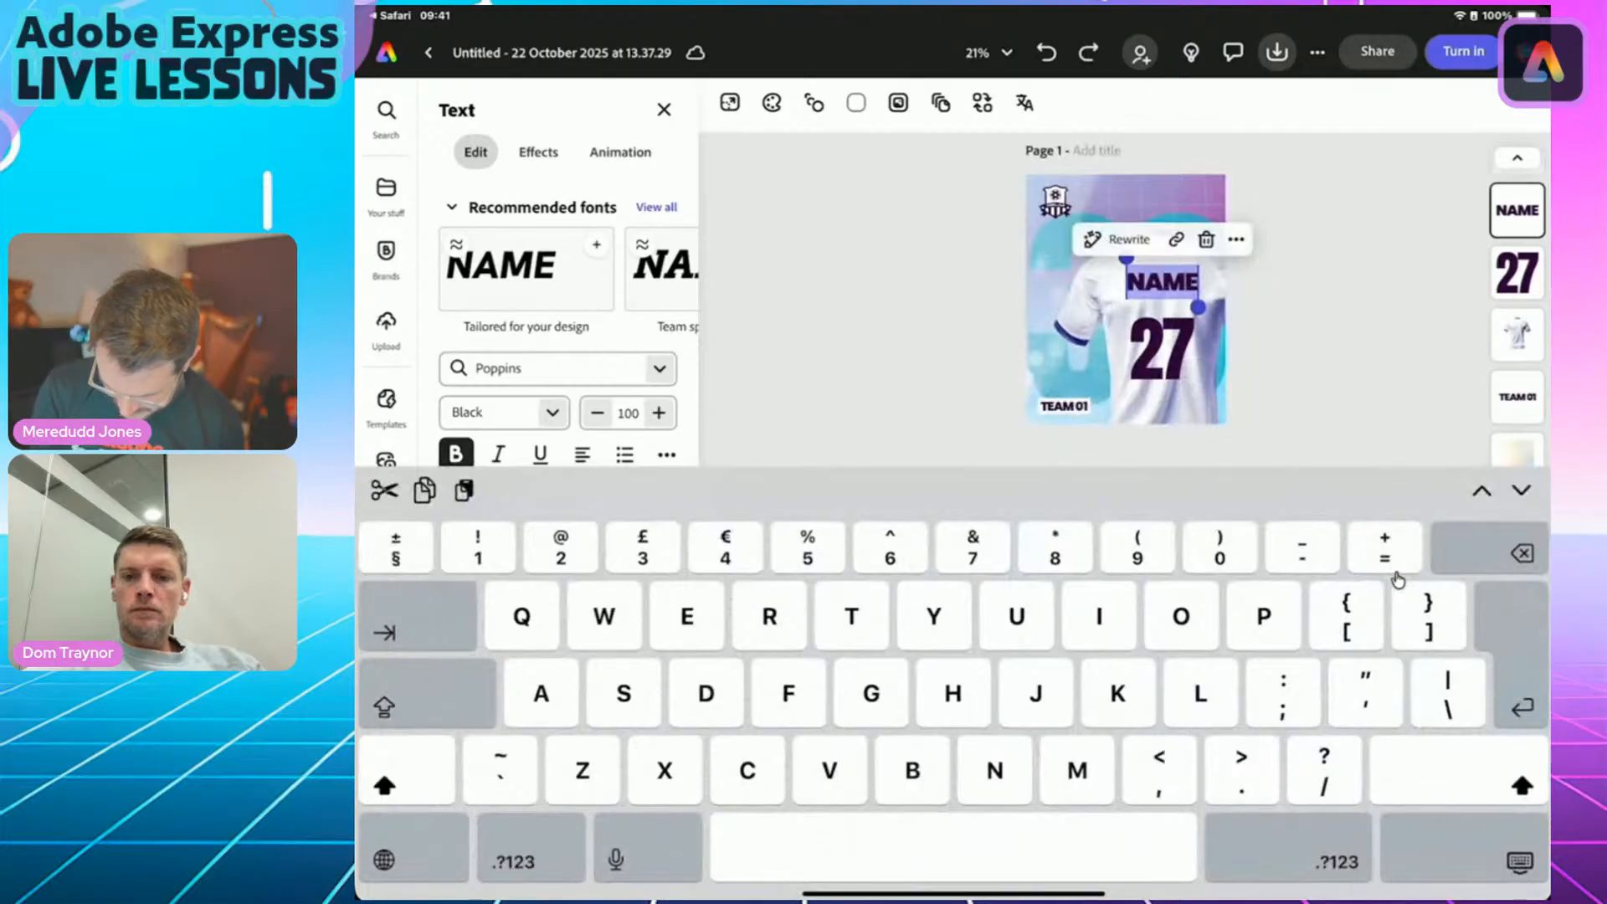
{"action": "type", "text": "Da"}
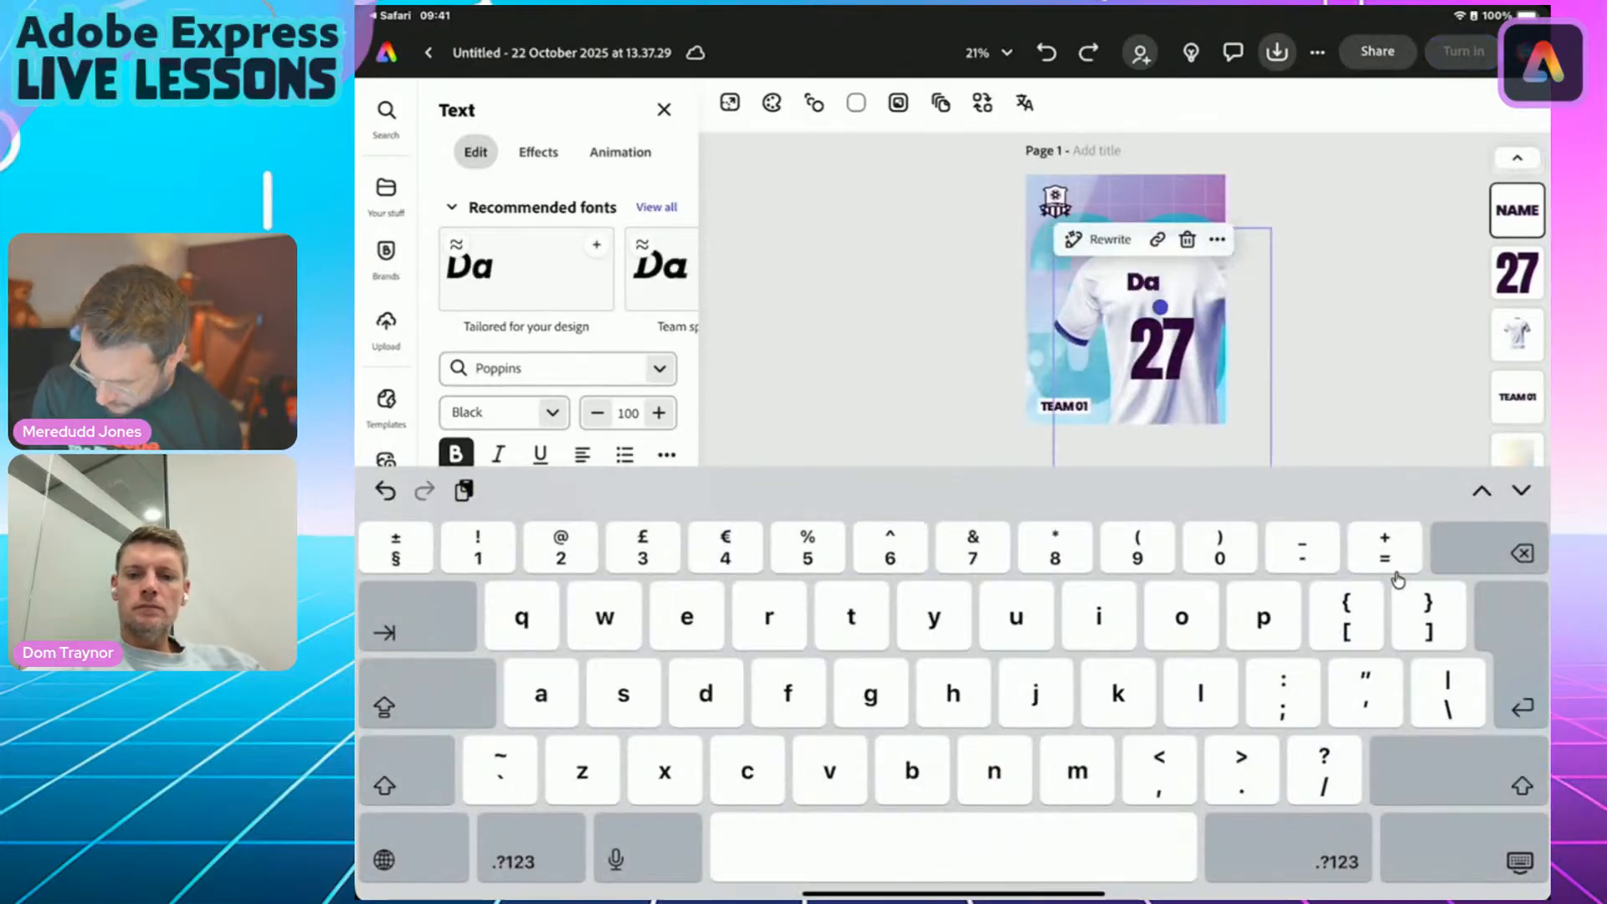
{"action": "key", "text": "BackSpace"}
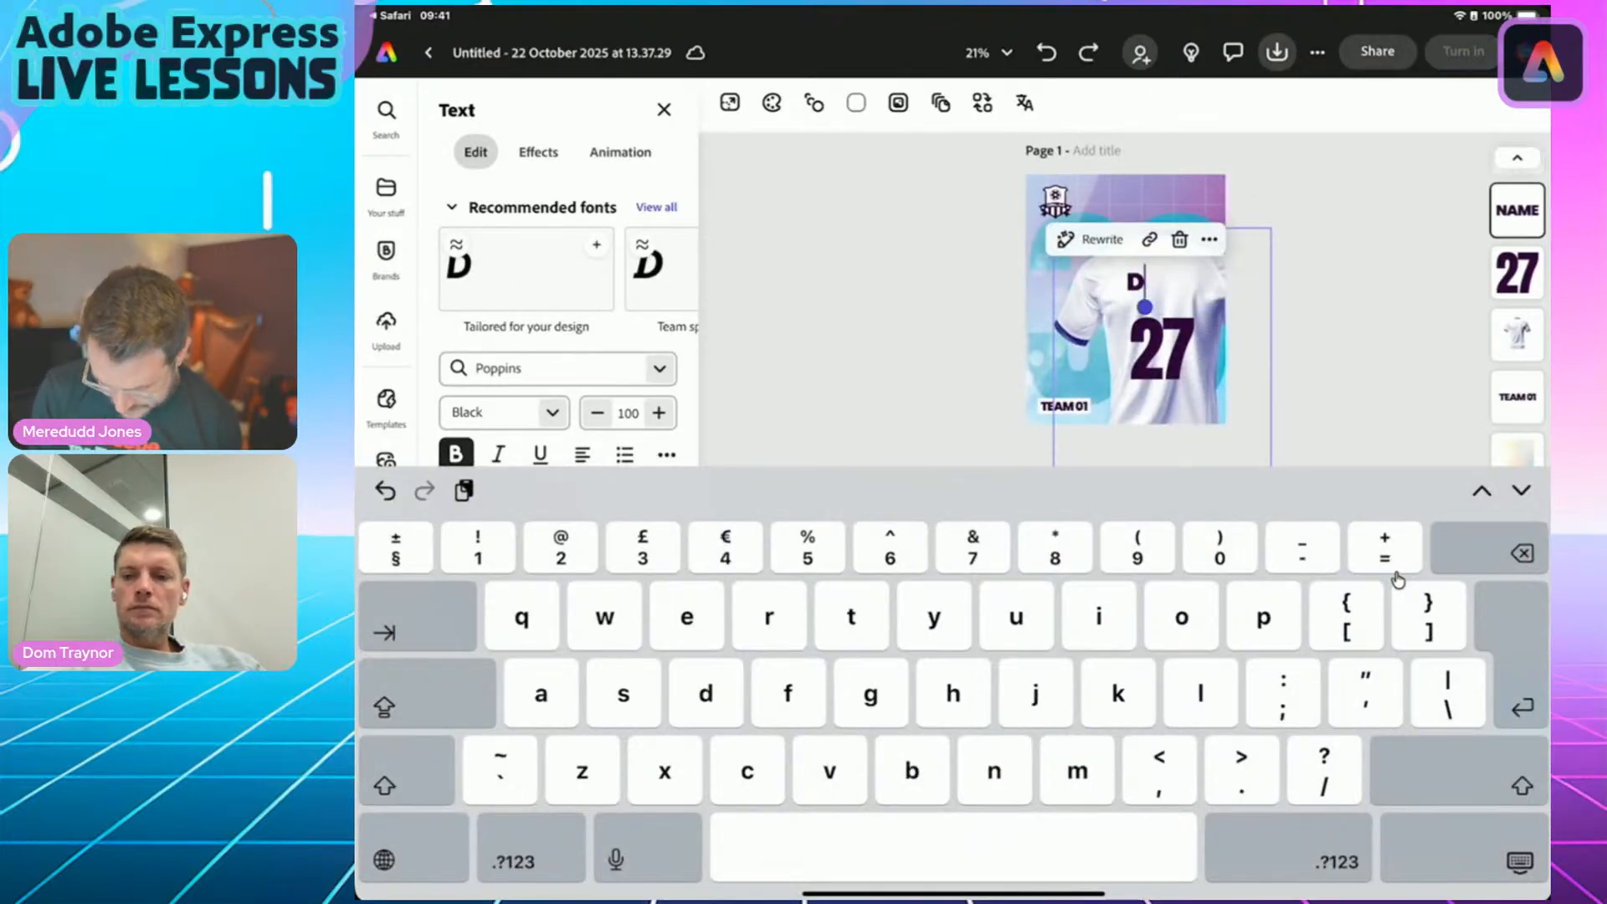
{"action": "type", "text": "A"}
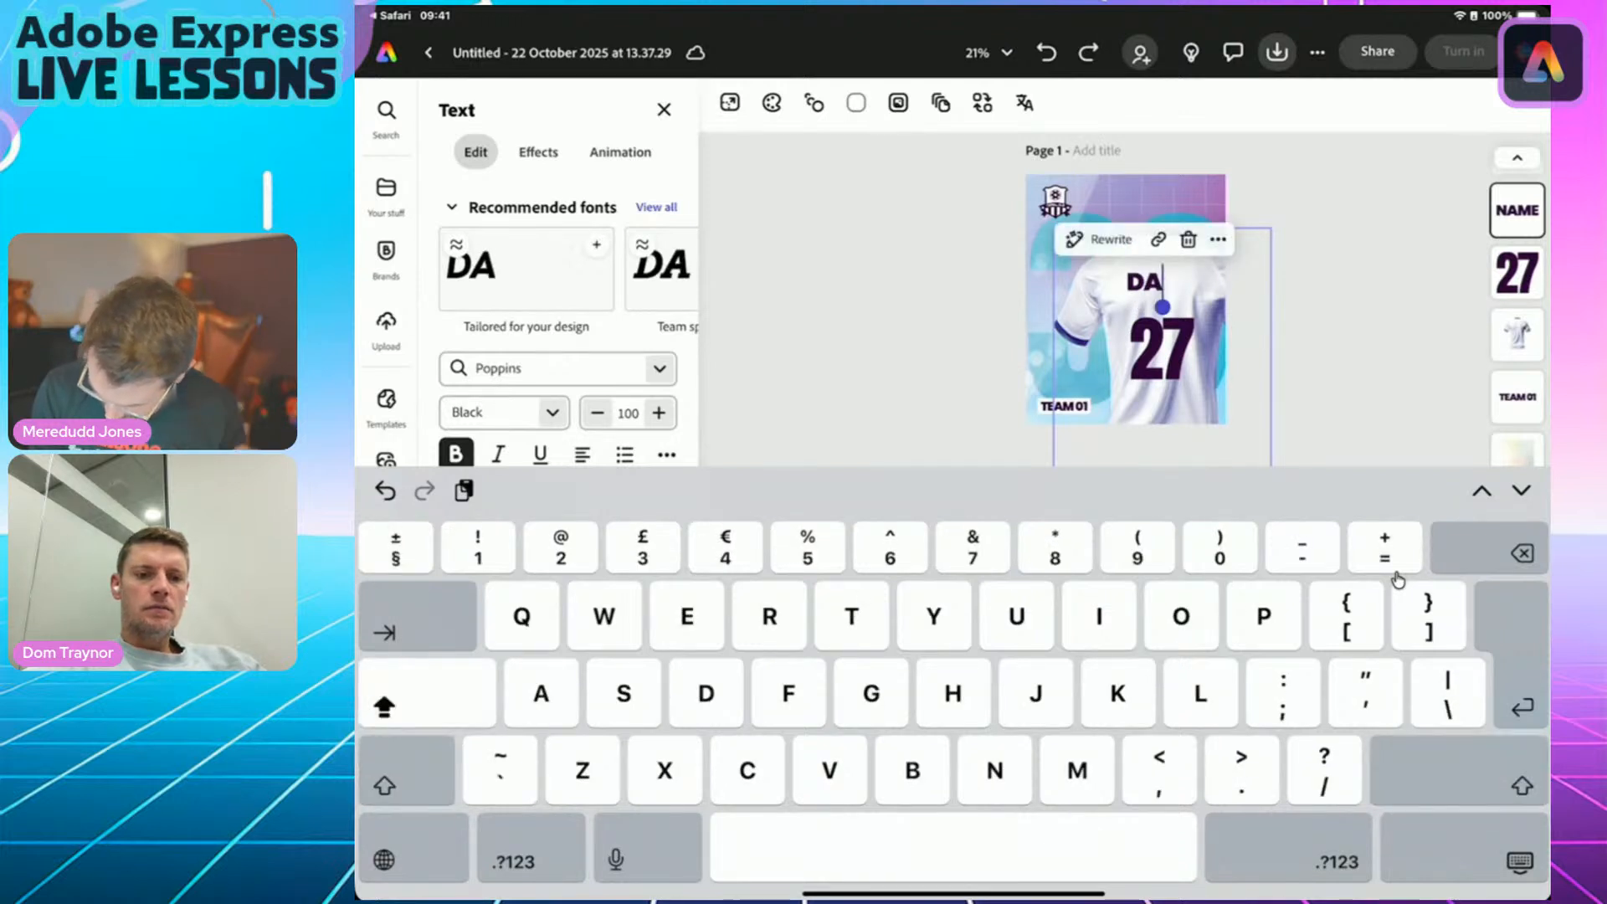
{"action": "type", "text": "VIES"}
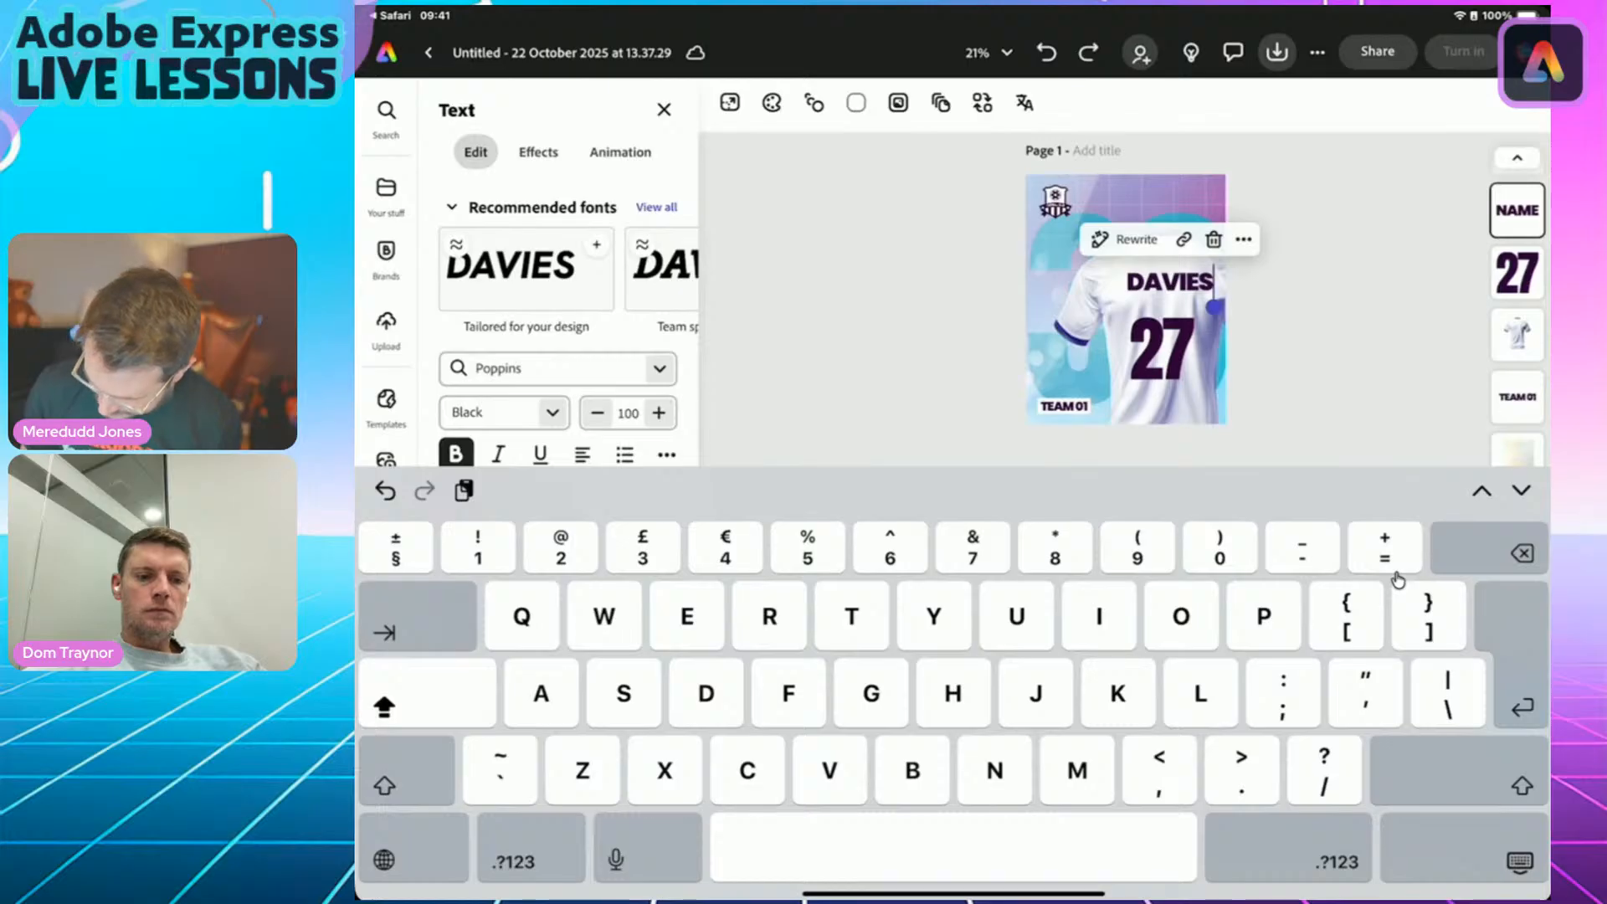
{"action": "key", "text": "Escape"}
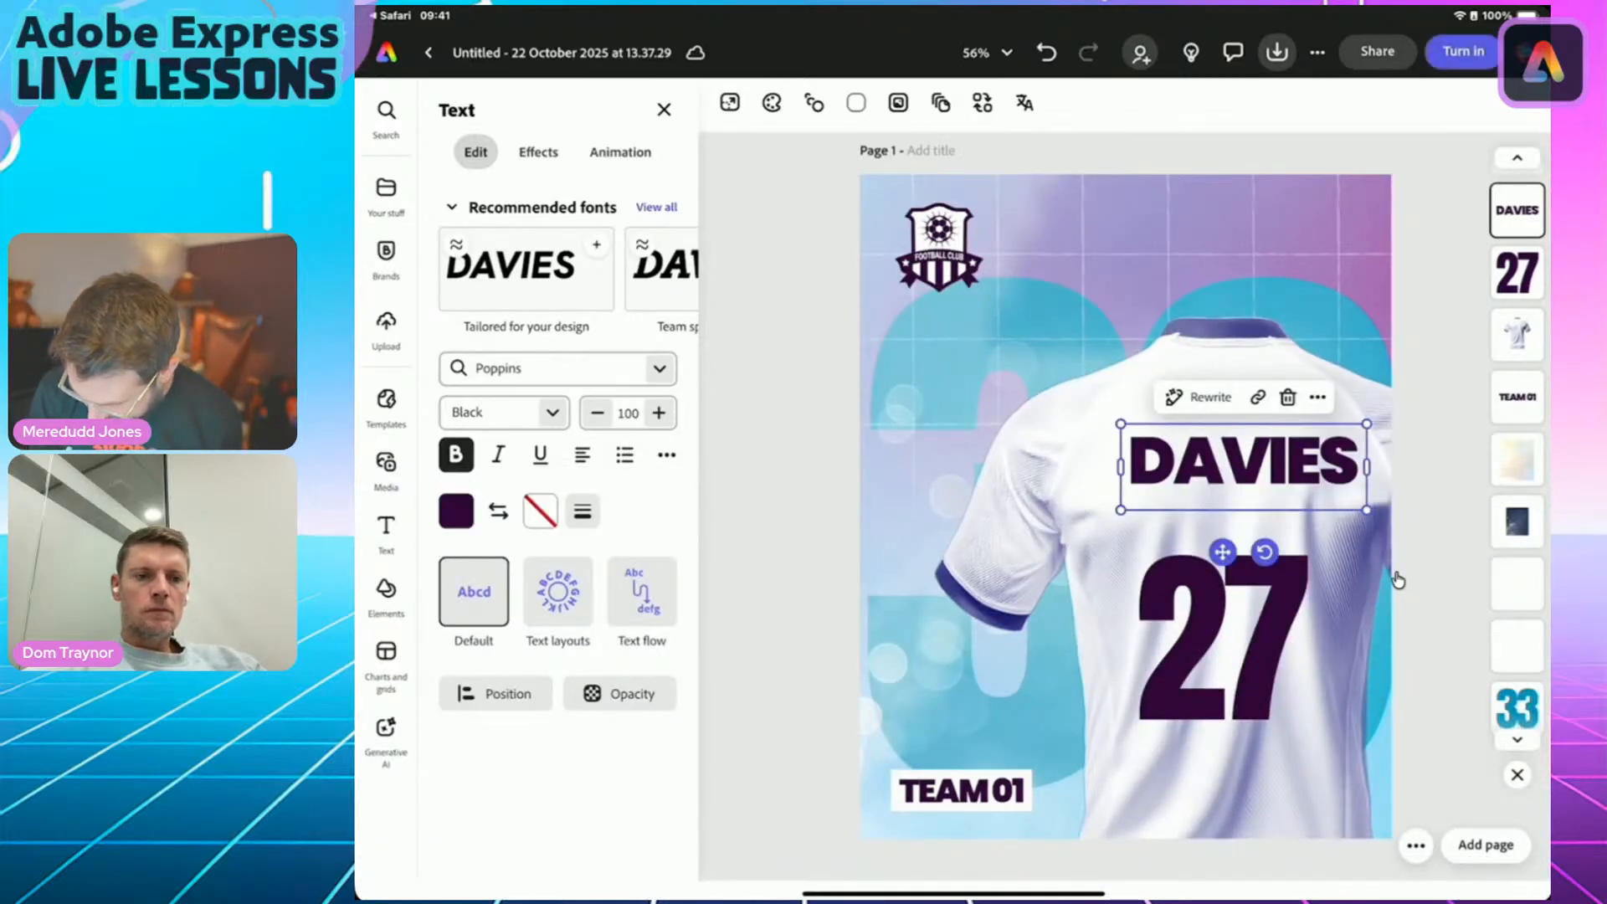
{"action": "left_click_drag", "start_coordinate": [1243, 462], "coordinate": [1223, 449]}
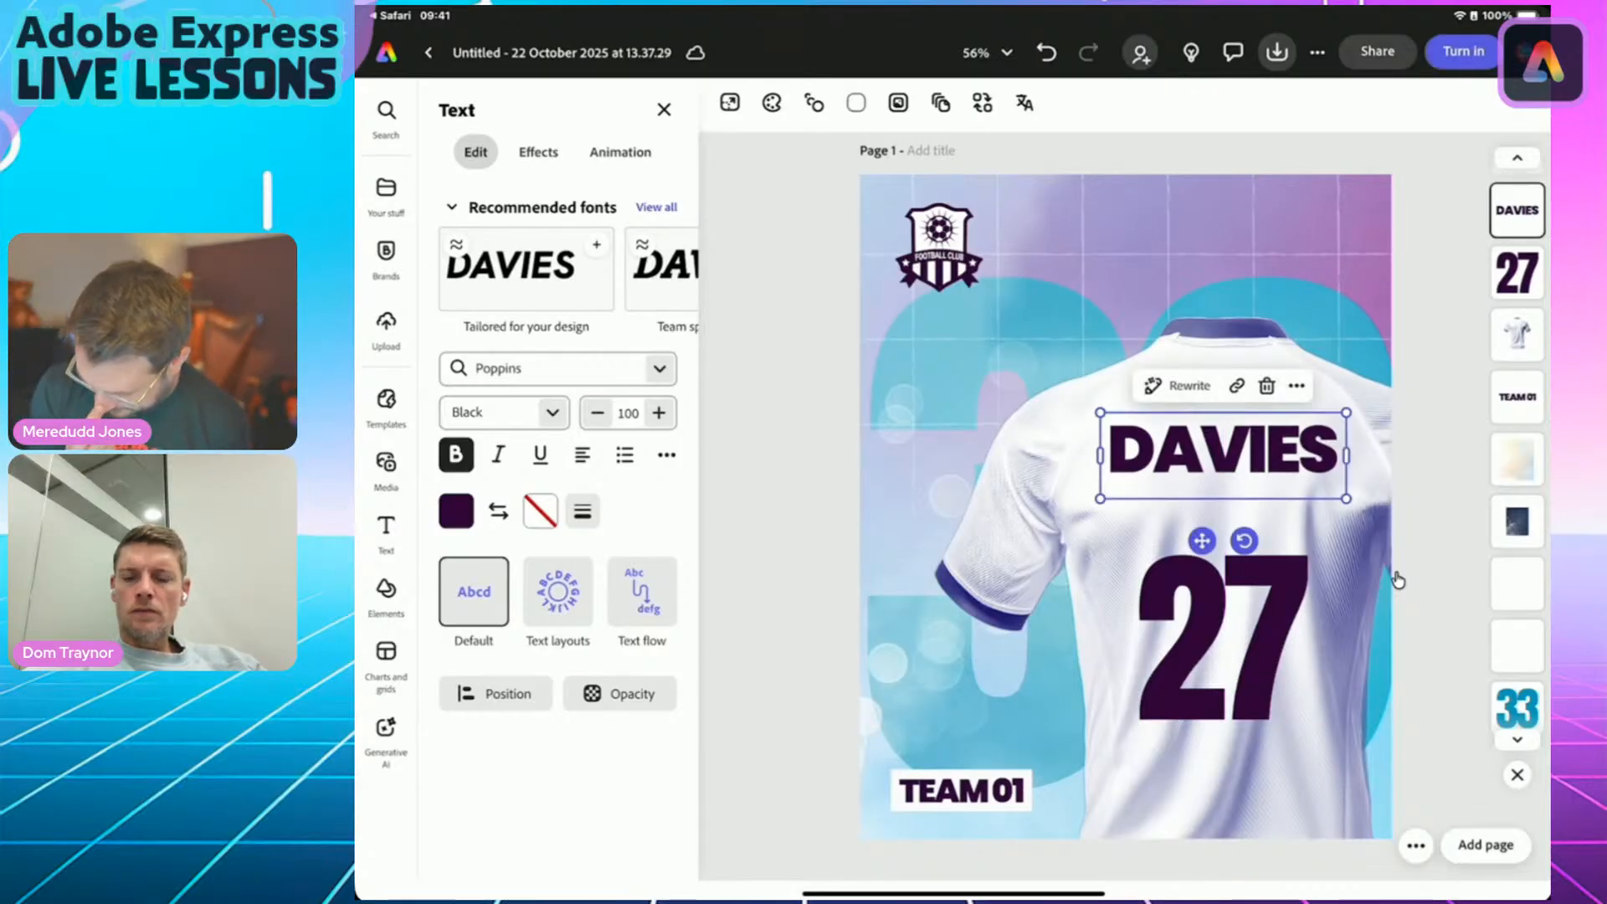
Change the large number on the back of the white shirt to 33.
{"action": "left_click", "coordinate": [1221, 636]}
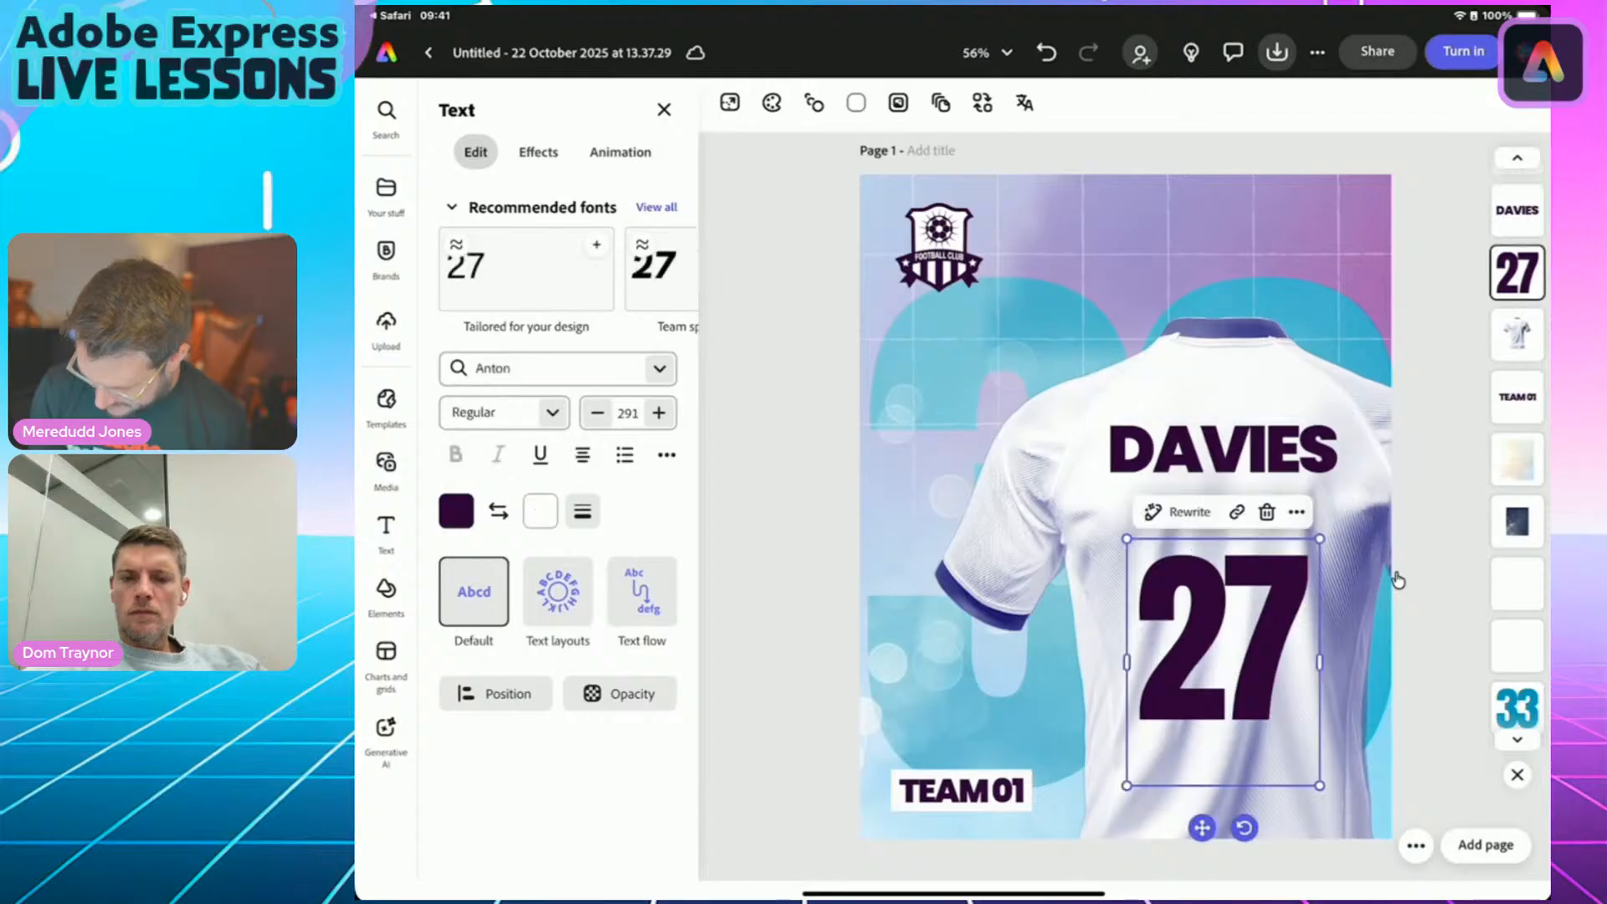
{"action": "left_click", "coordinate": [1222, 644]}
{"action": "double_click", "coordinate": [1161, 349]}
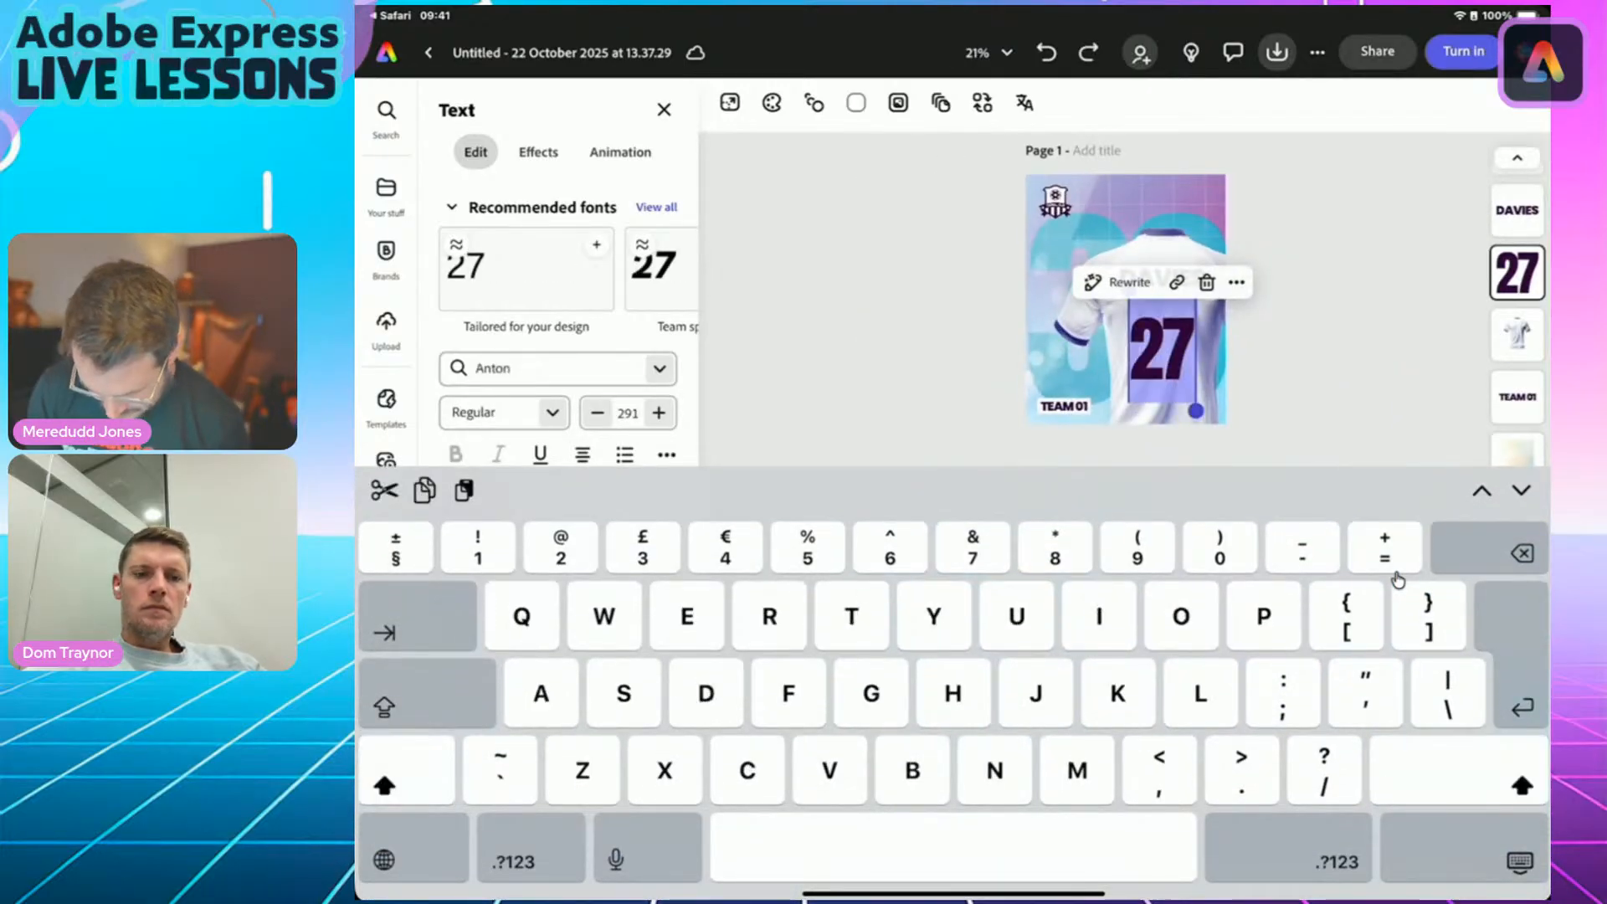
{"action": "type", "text": "33"}
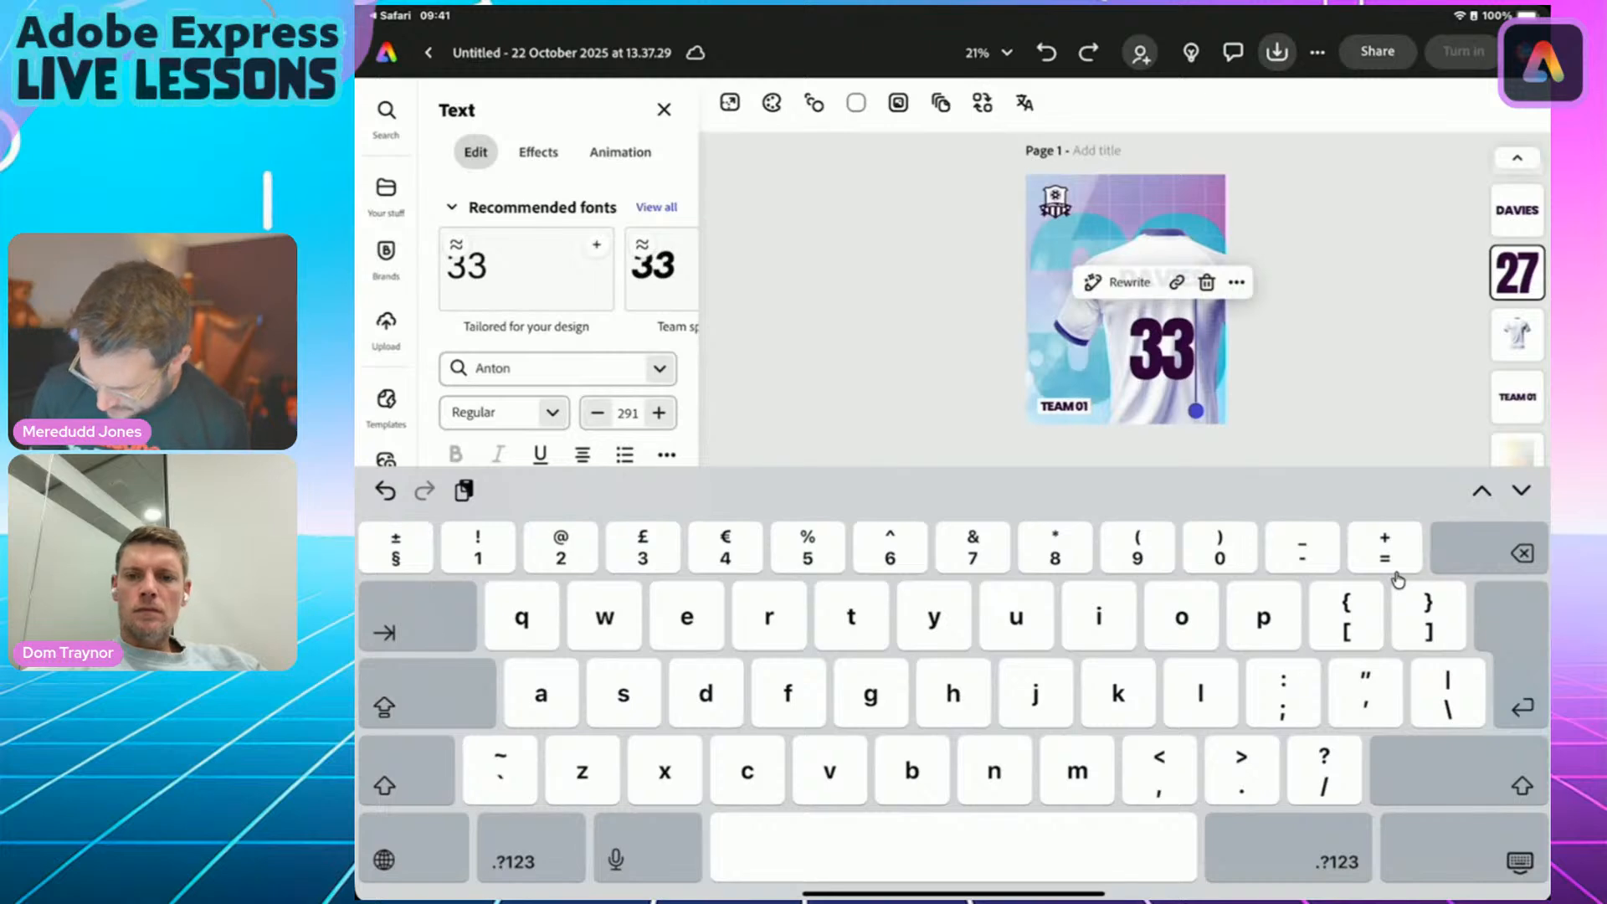
{"action": "key", "text": "Escape"}
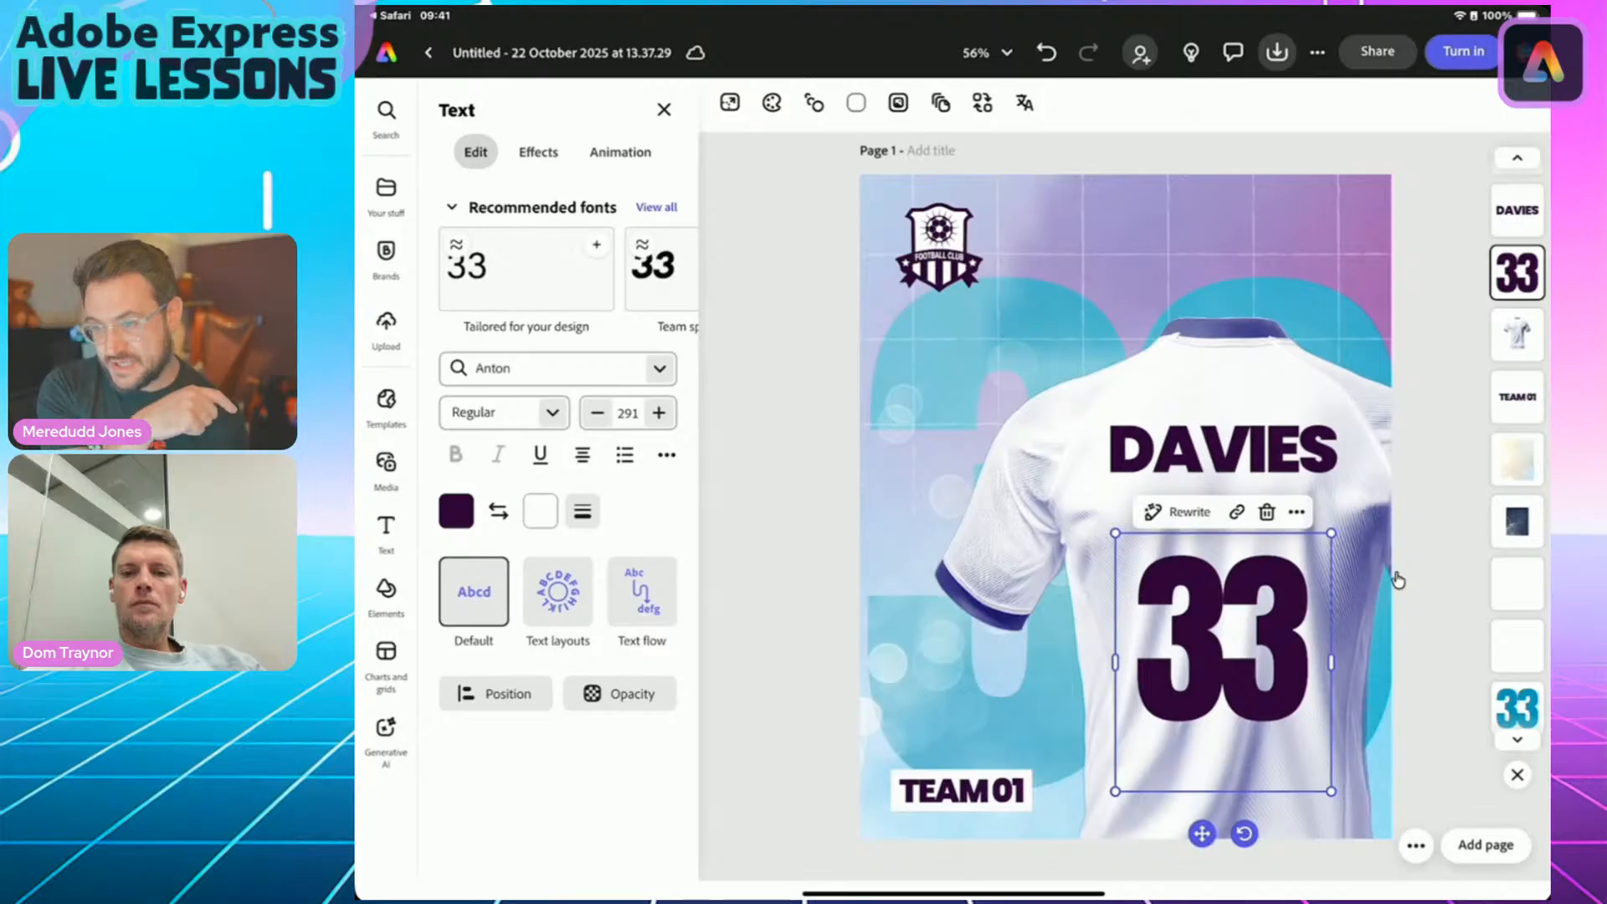
Set the letter spacing of the shirt number to -17 and move the number up closer to the DAVIES text.
{"action": "left_click", "coordinate": [666, 454]}
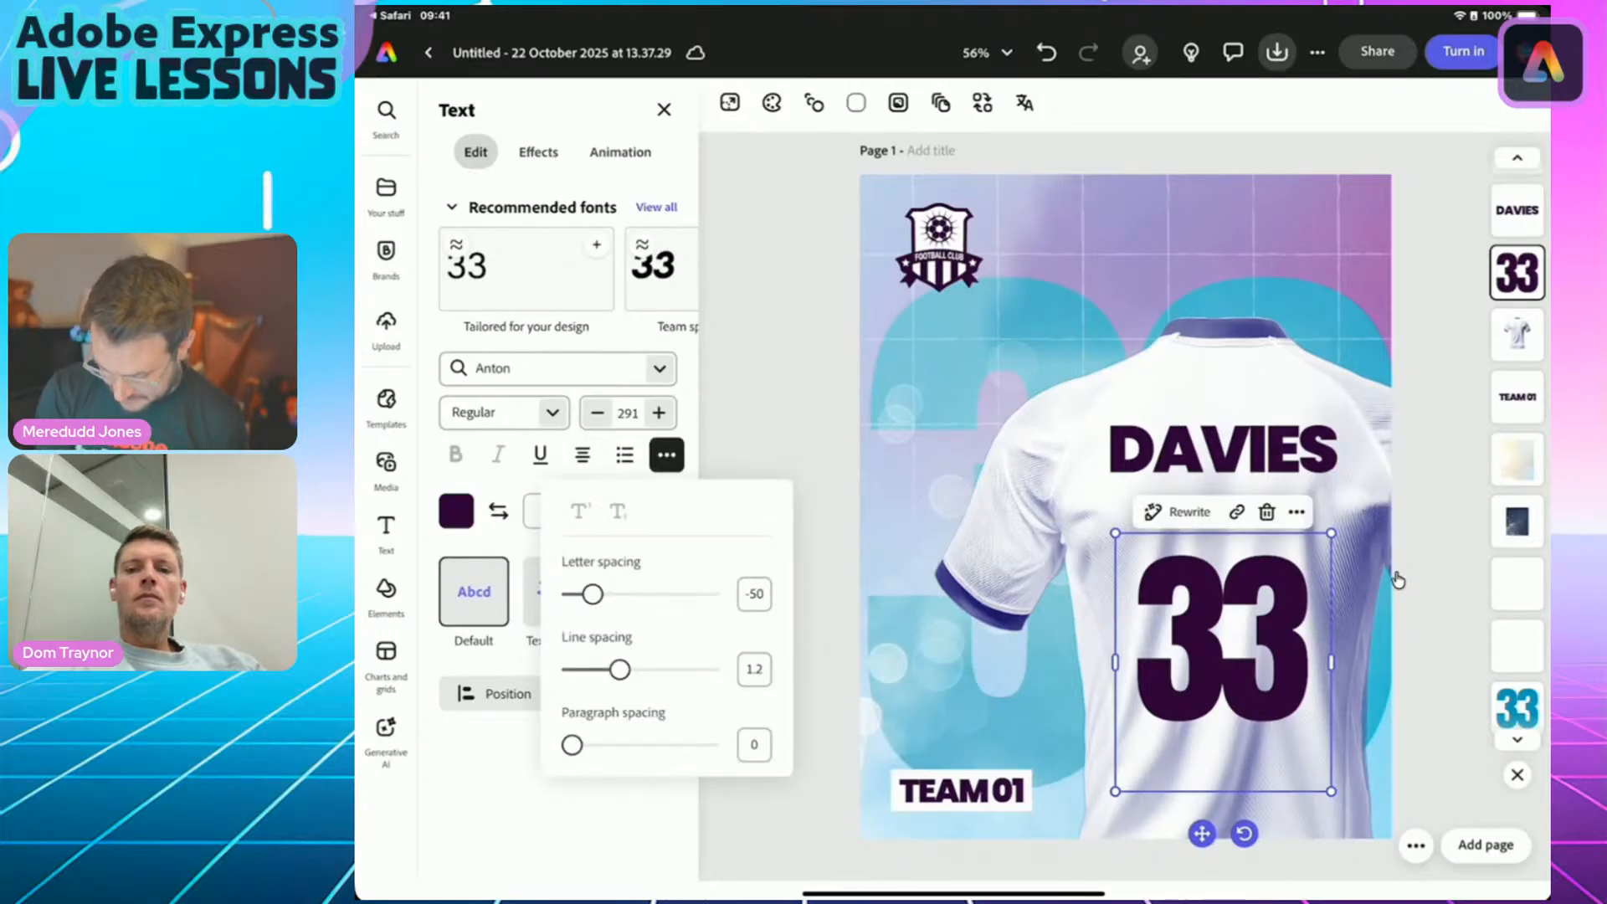
{"action": "left_click_drag", "start_coordinate": [592, 594], "coordinate": [597, 594]}
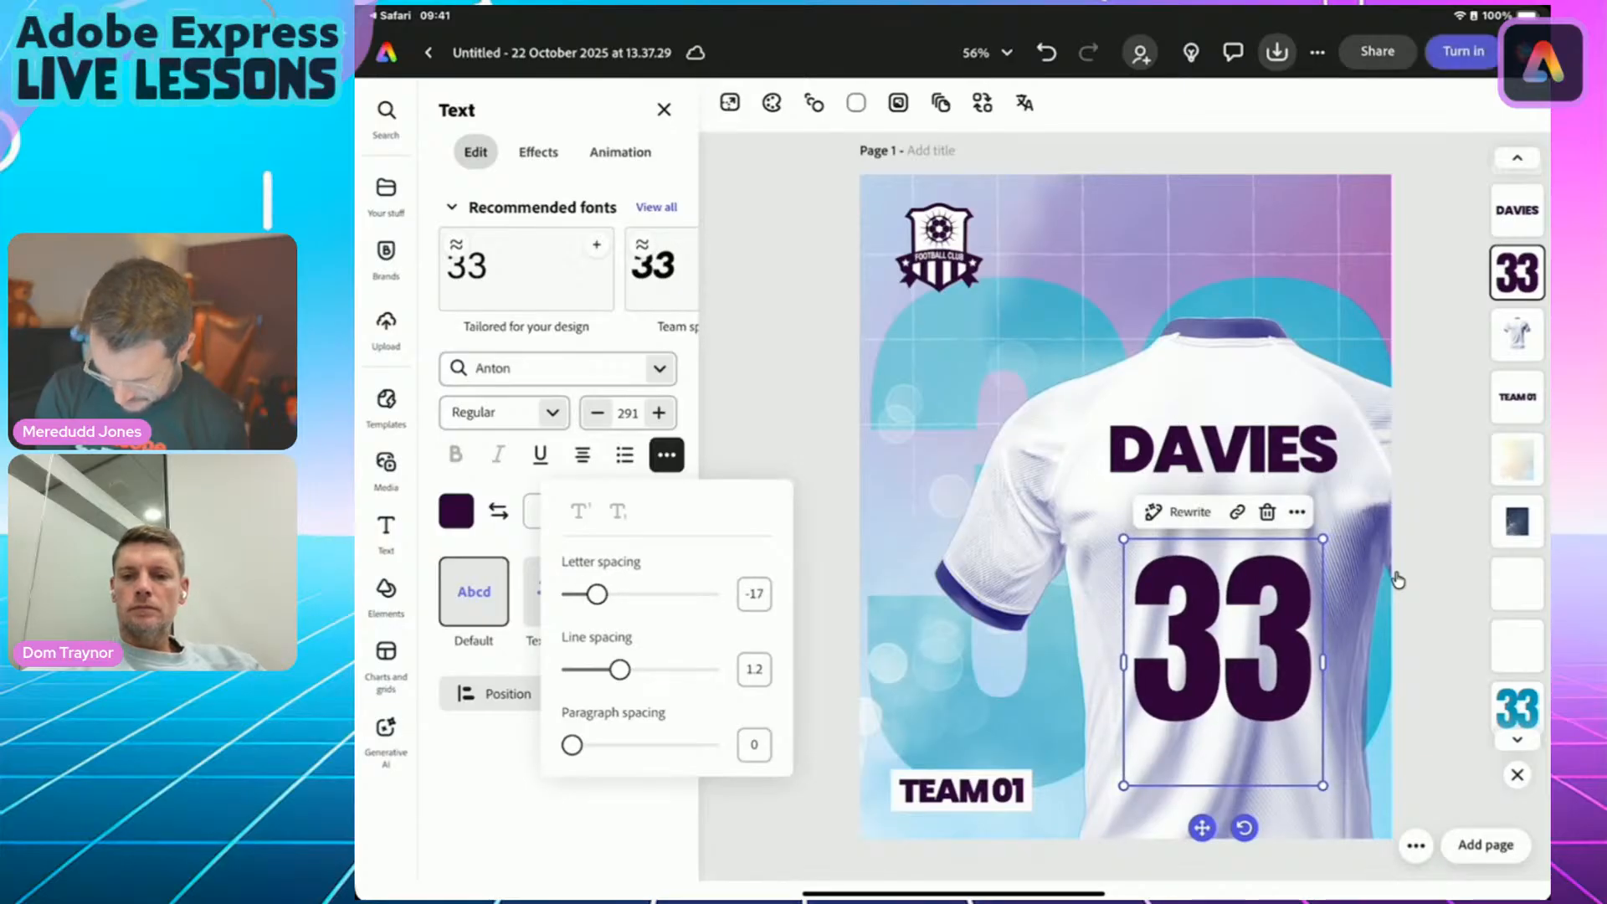
{"action": "left_click", "coordinate": [1396, 579]}
{"action": "left_click", "coordinate": [1396, 579]}
{"action": "left_click", "coordinate": [1222, 637]}
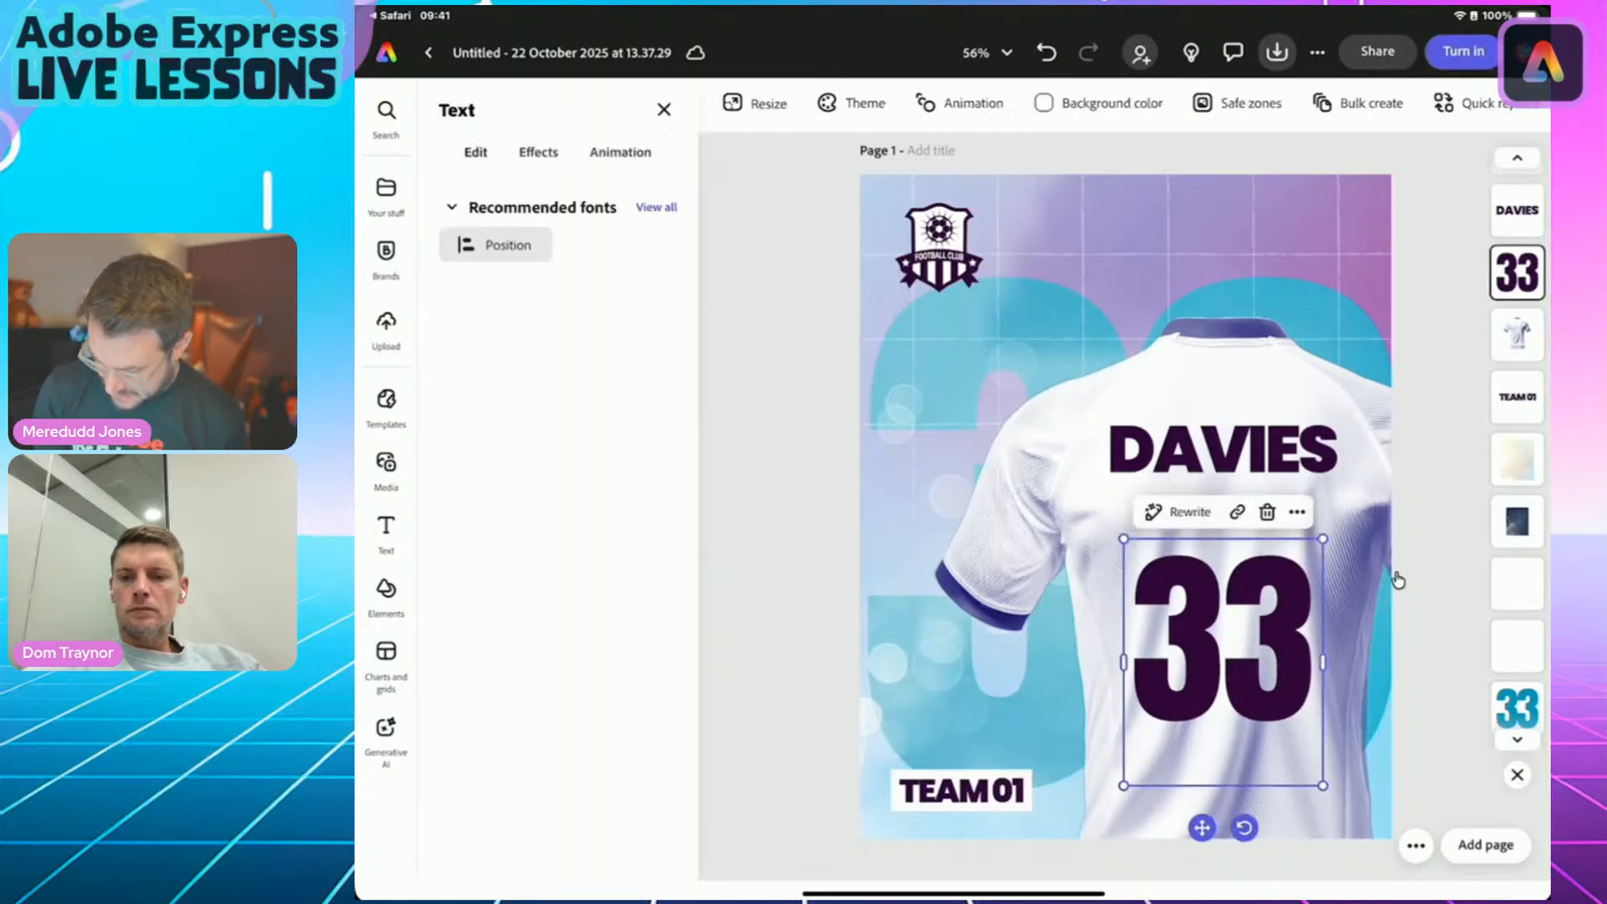
{"action": "left_click_drag", "start_coordinate": [1222, 638], "coordinate": [1223, 601]}
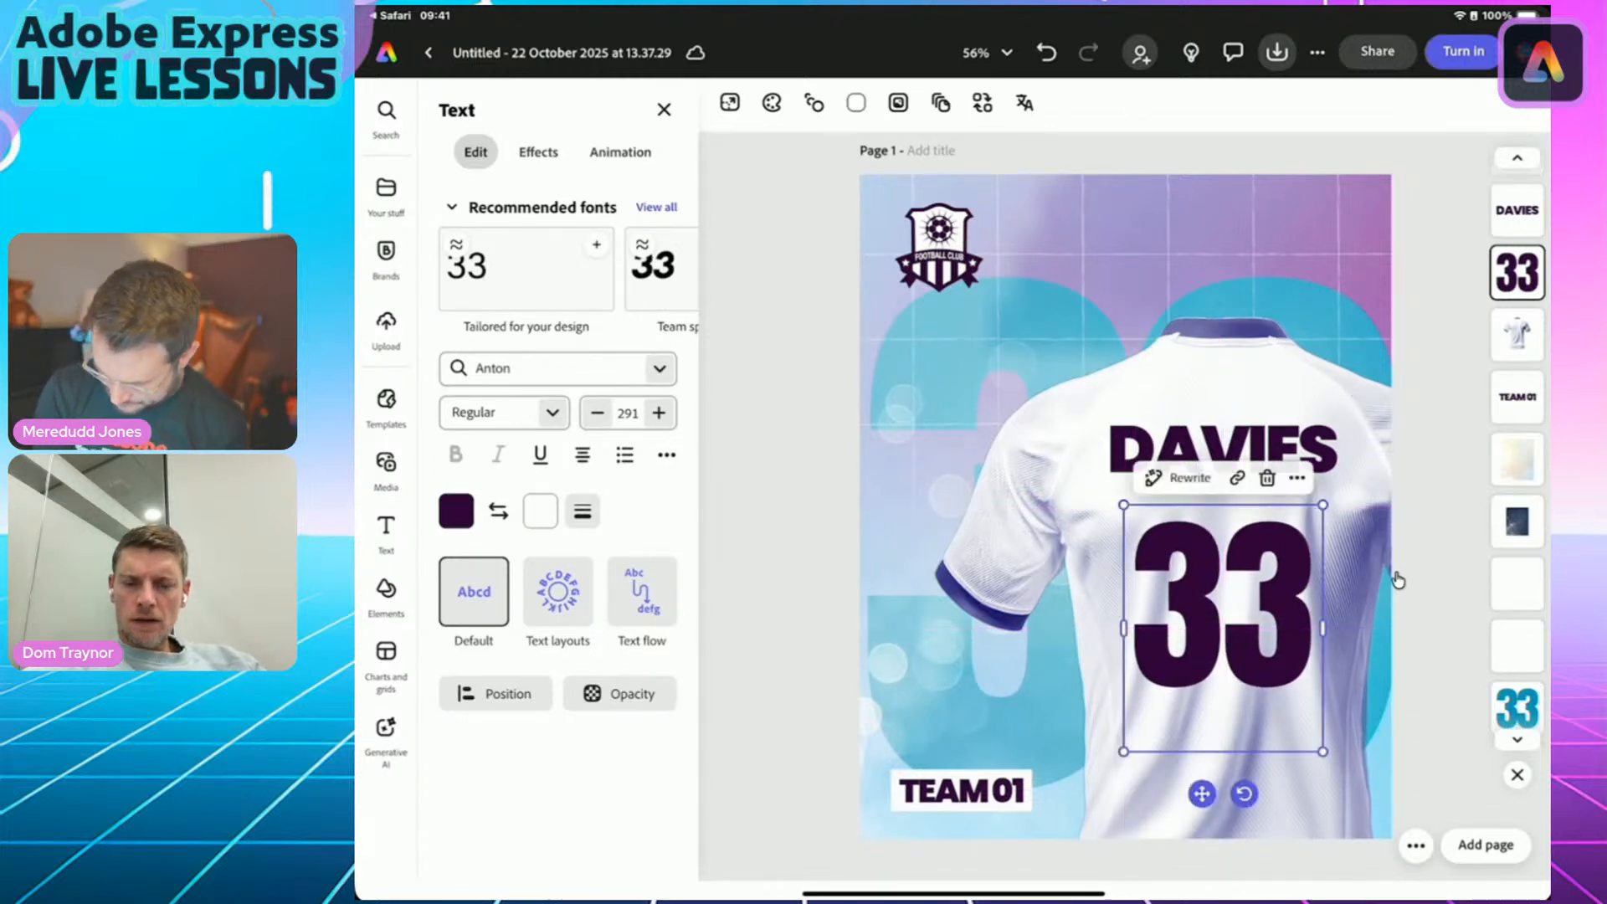
{"action": "left_click", "coordinate": [1396, 580]}
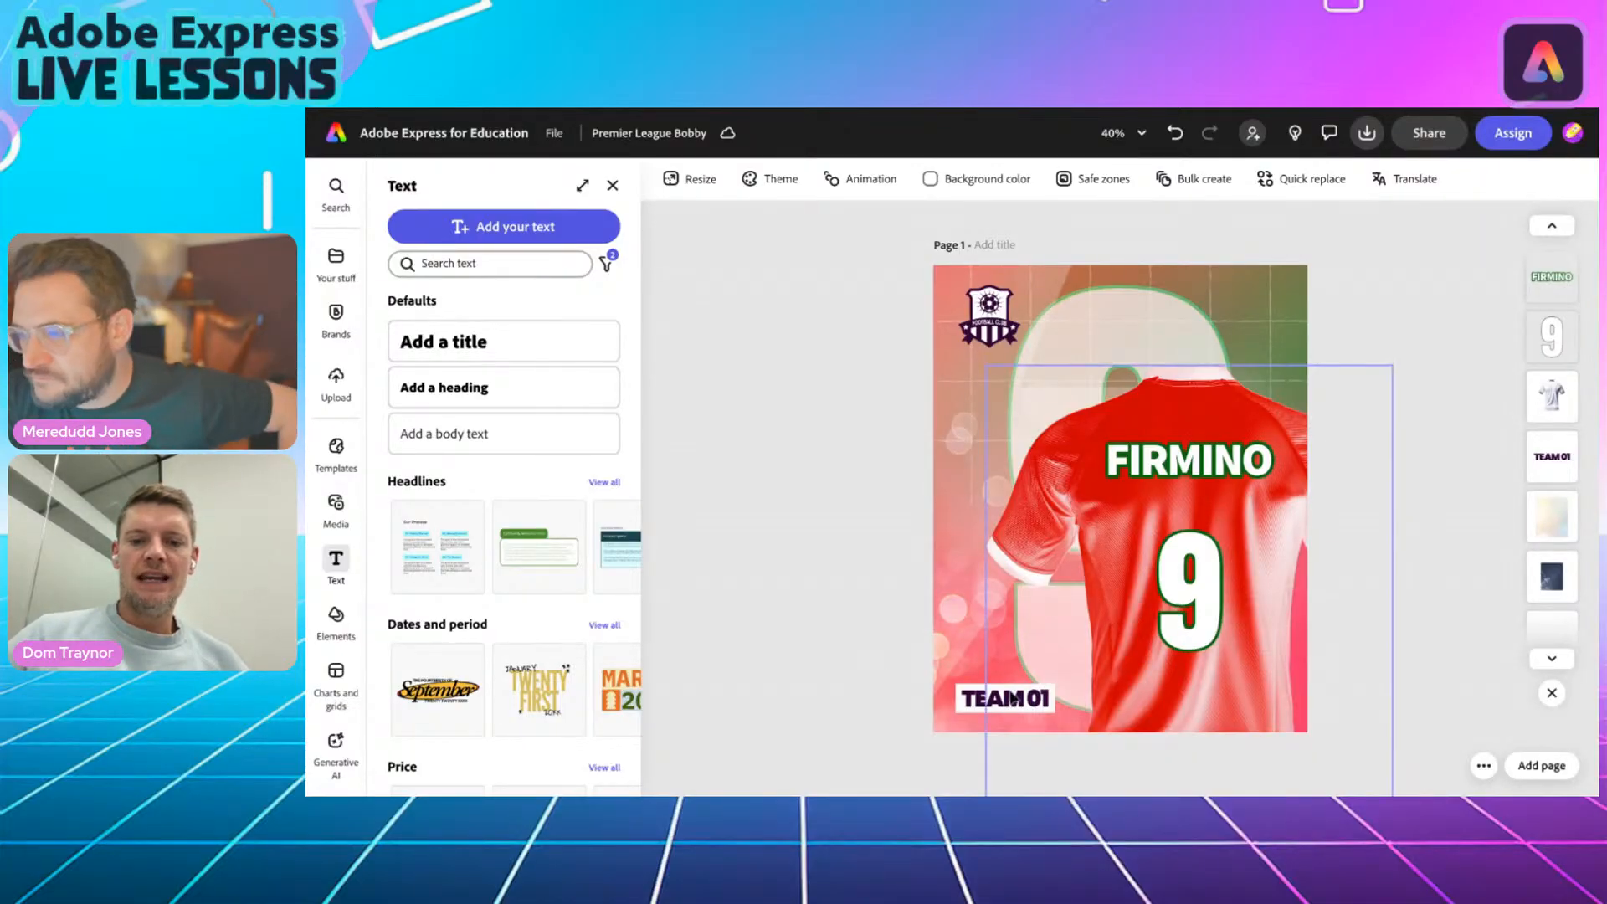
In the Premier League Bobby design, replace the TEAM 01 text with LIVERPOOL FC and enlarge it to size 58.
{"action": "left_click", "coordinate": [976, 705]}
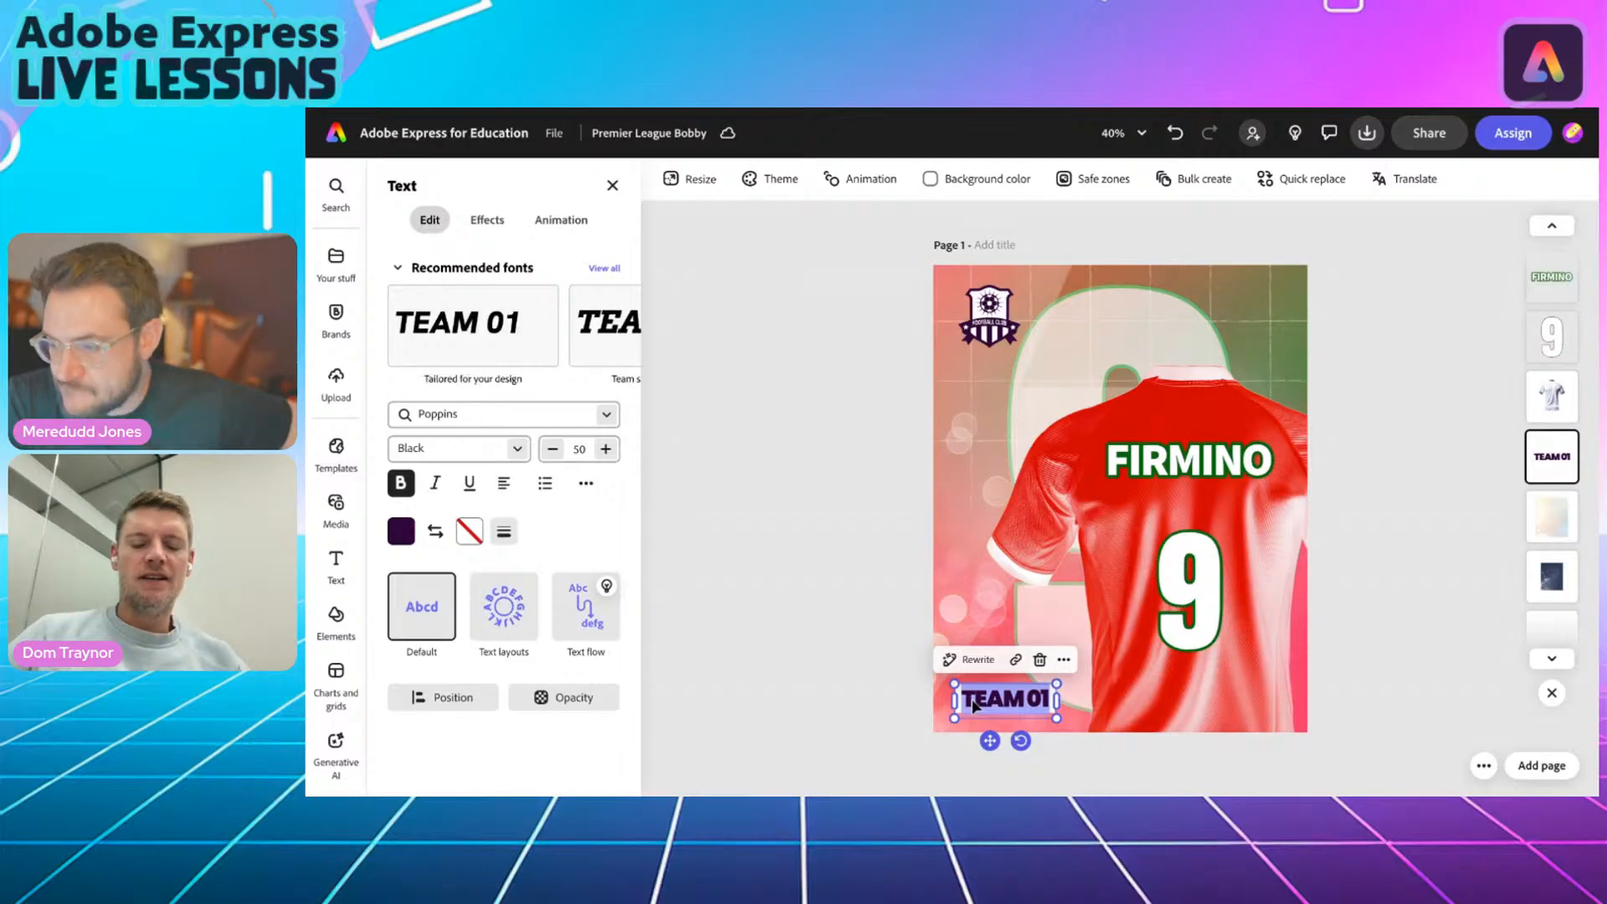
{"action": "type", "text": "LIVERPOO"}
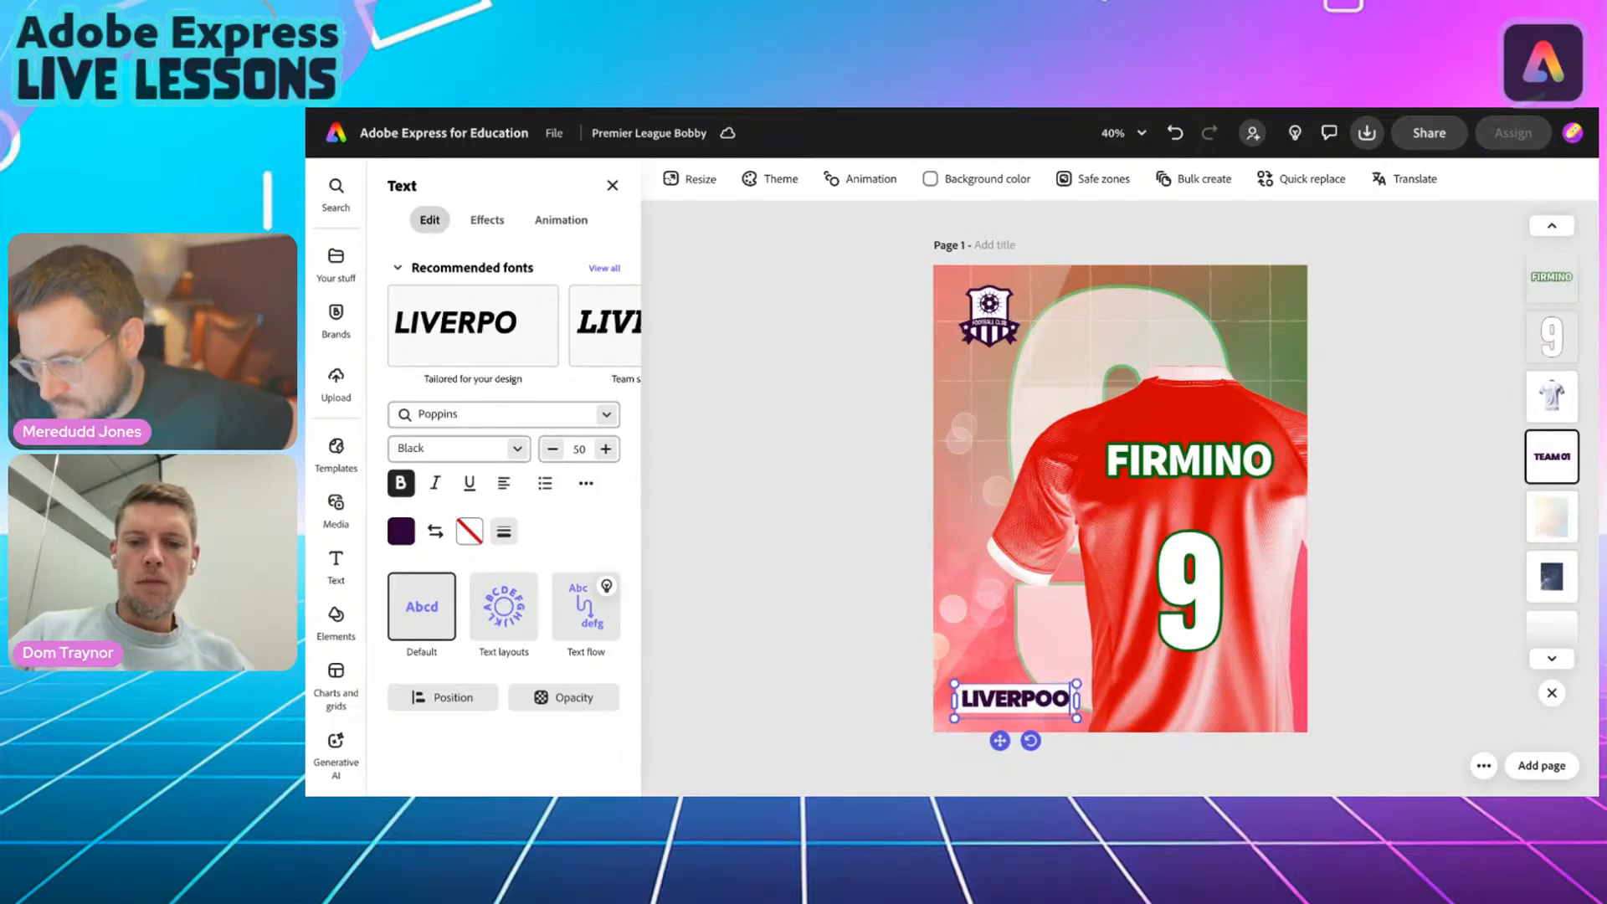
{"action": "type", "text": "L FC"}
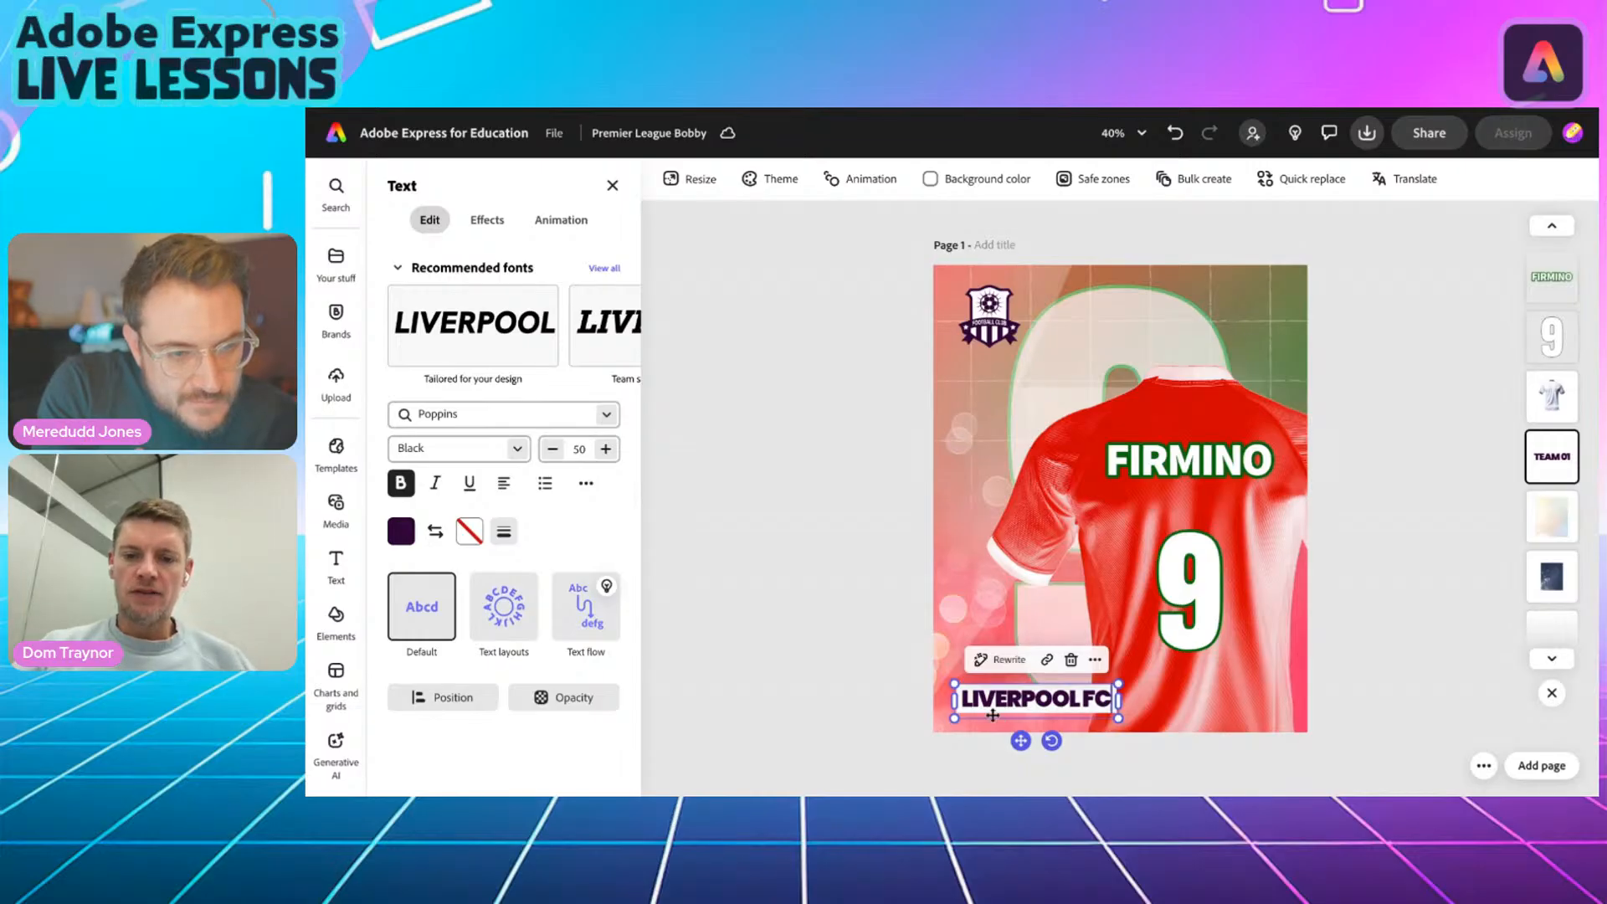
{"action": "left_click_drag", "start_coordinate": [1119, 685], "coordinate": [1143, 674]}
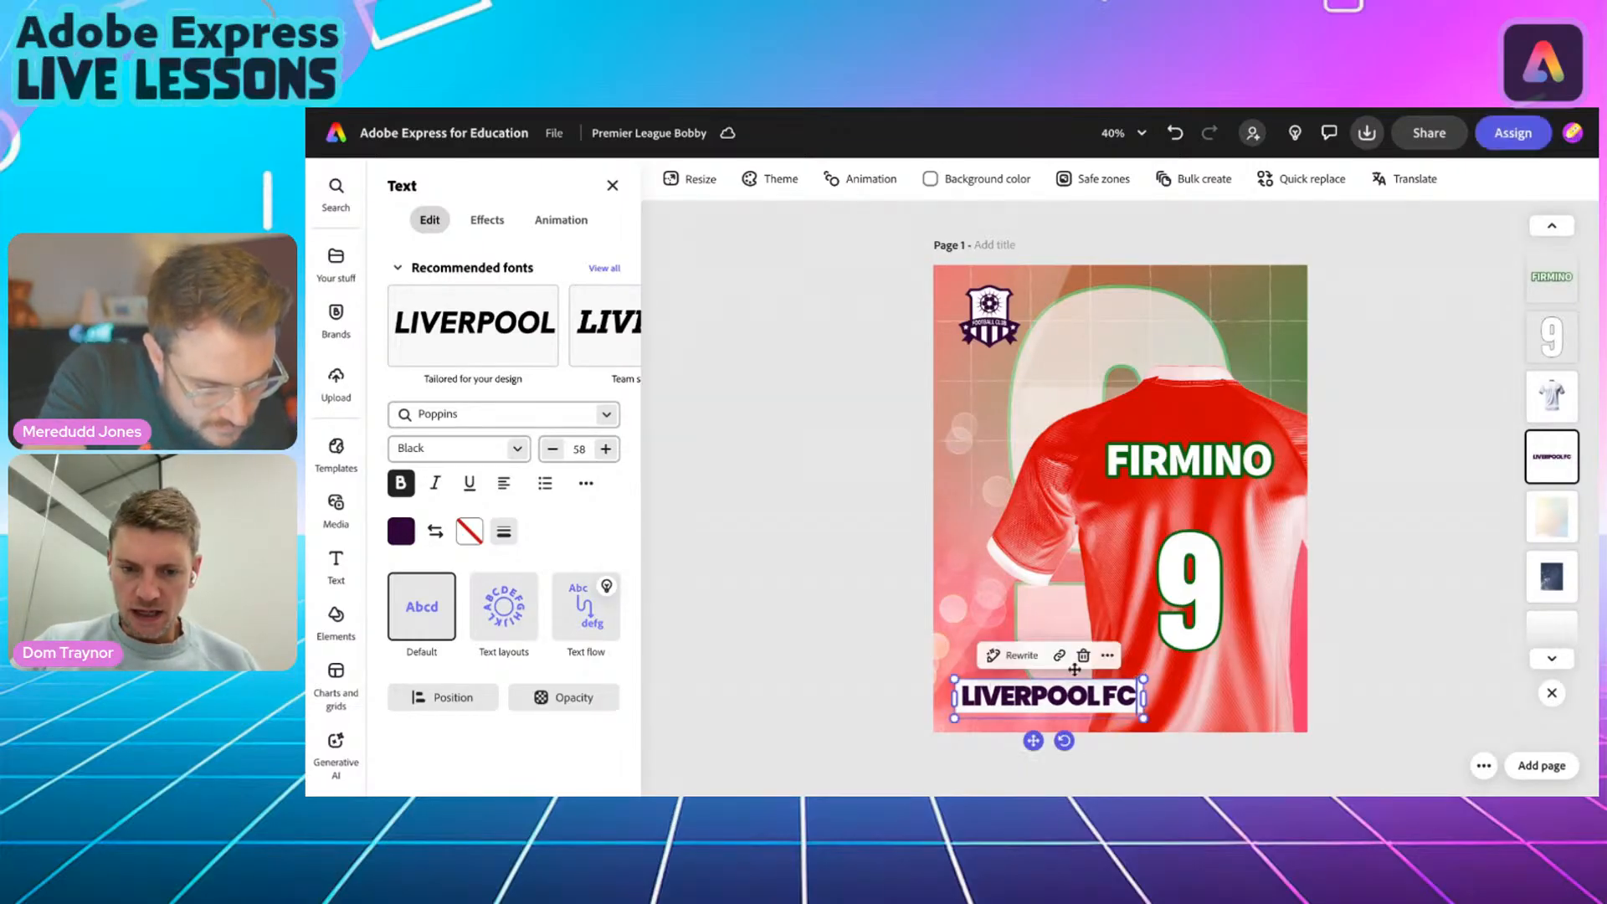
{"action": "left_click", "coordinate": [819, 663]}
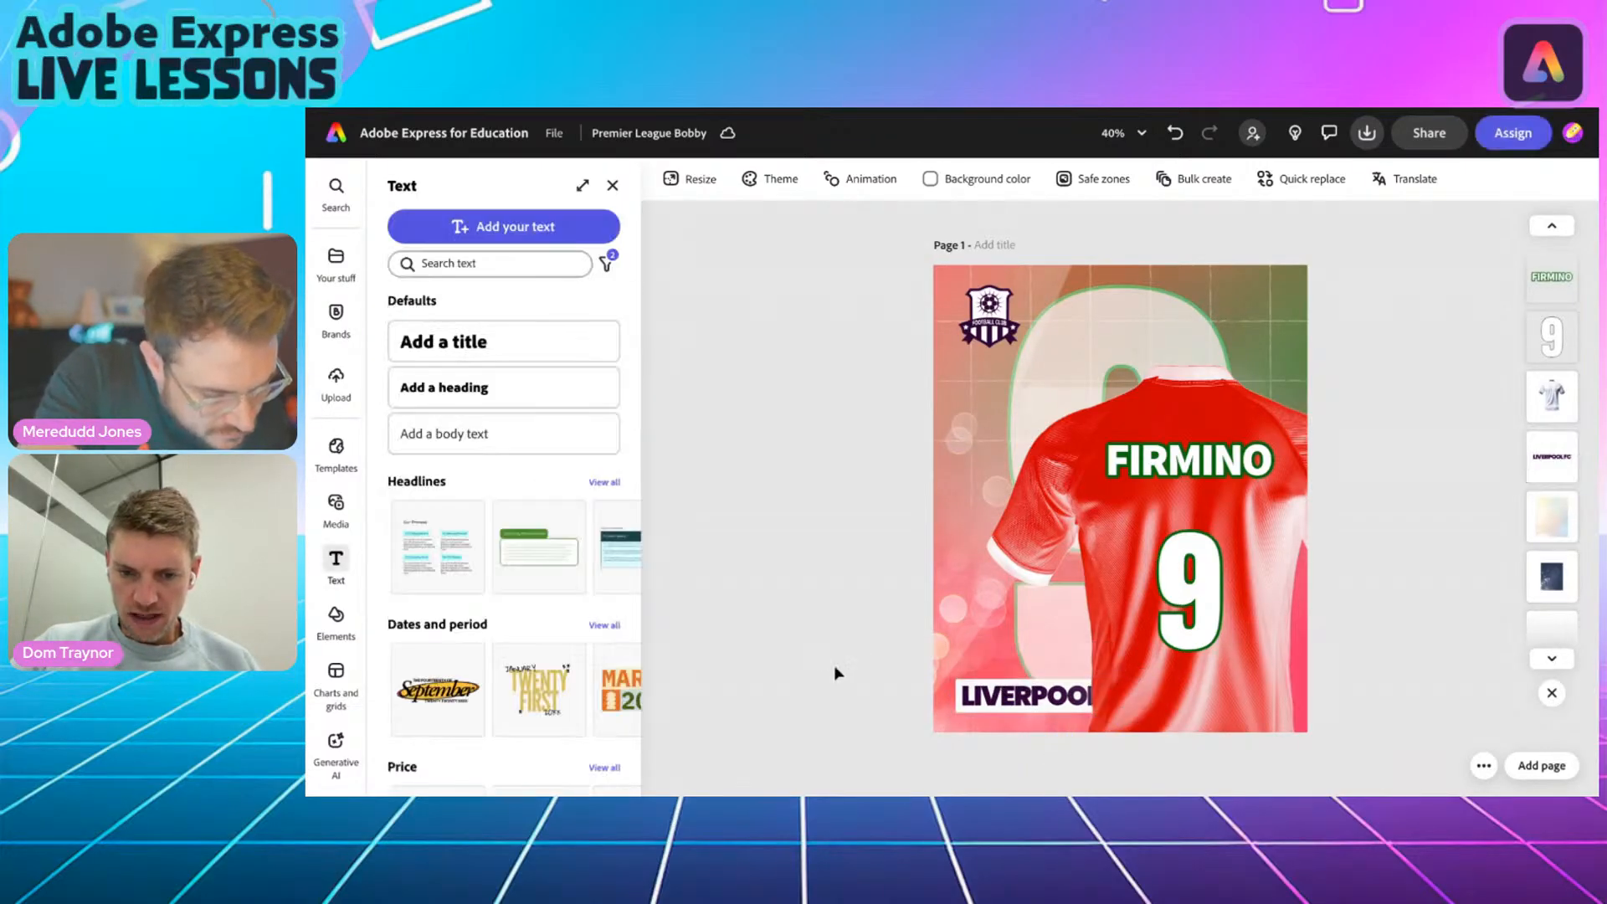
Nudge the LIVERPOOL FC label slightly towards the page corner and bring it to the front, over the red shirt.
{"action": "left_click", "coordinate": [971, 707]}
{"action": "left_click", "coordinate": [971, 707]}
{"action": "left_click_drag", "start_coordinate": [985, 698], "coordinate": [979, 701]}
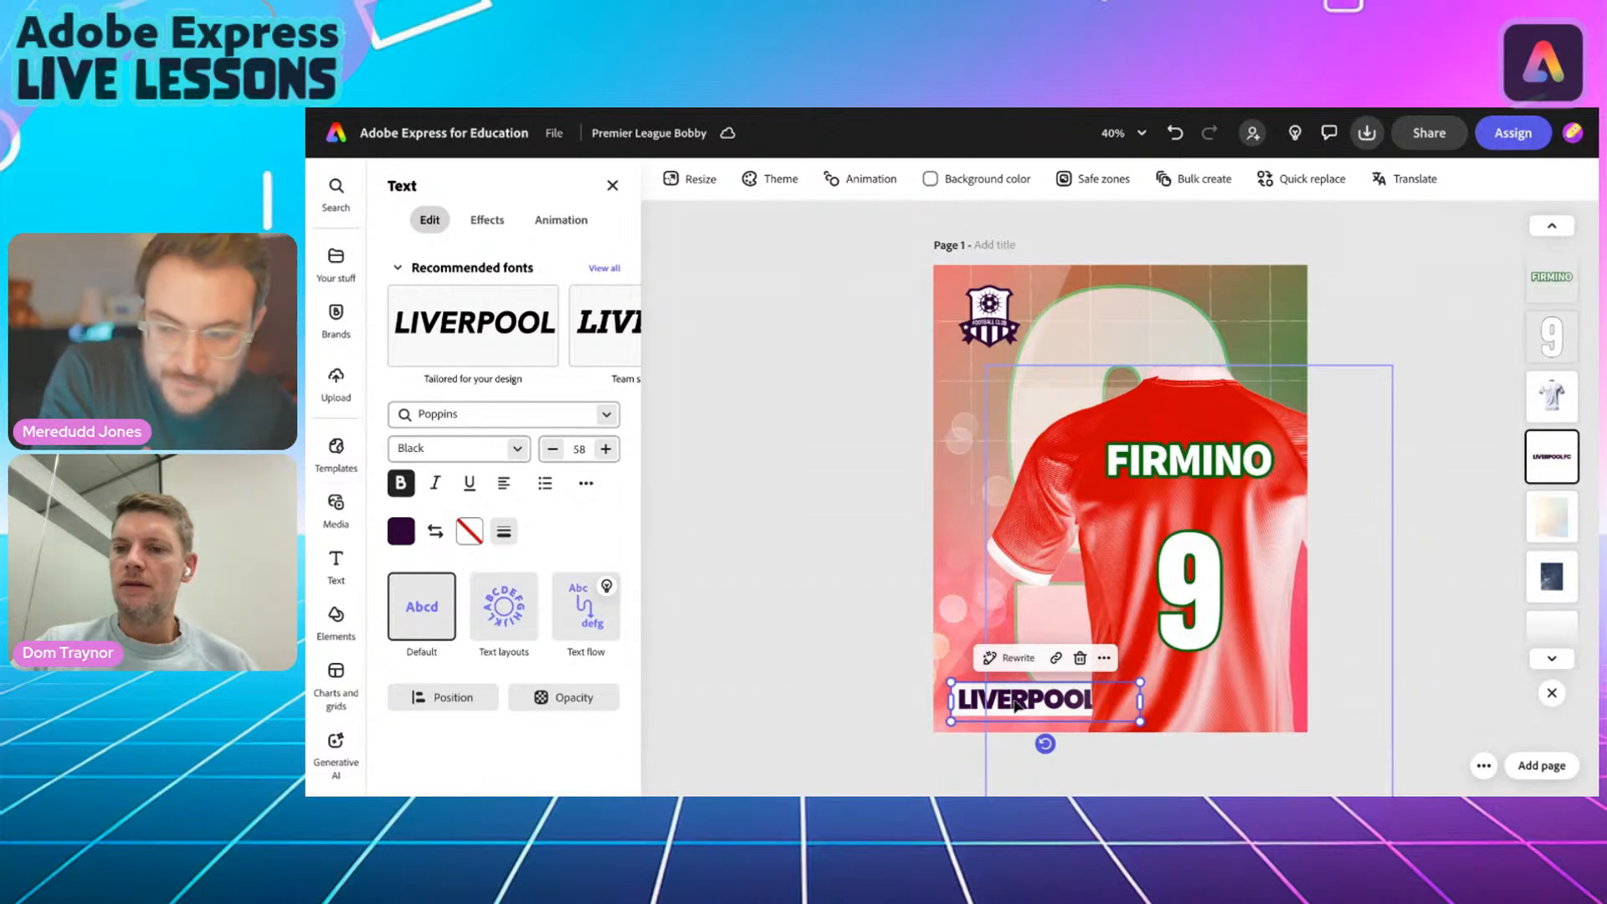
{"action": "left_click", "coordinate": [1103, 660]}
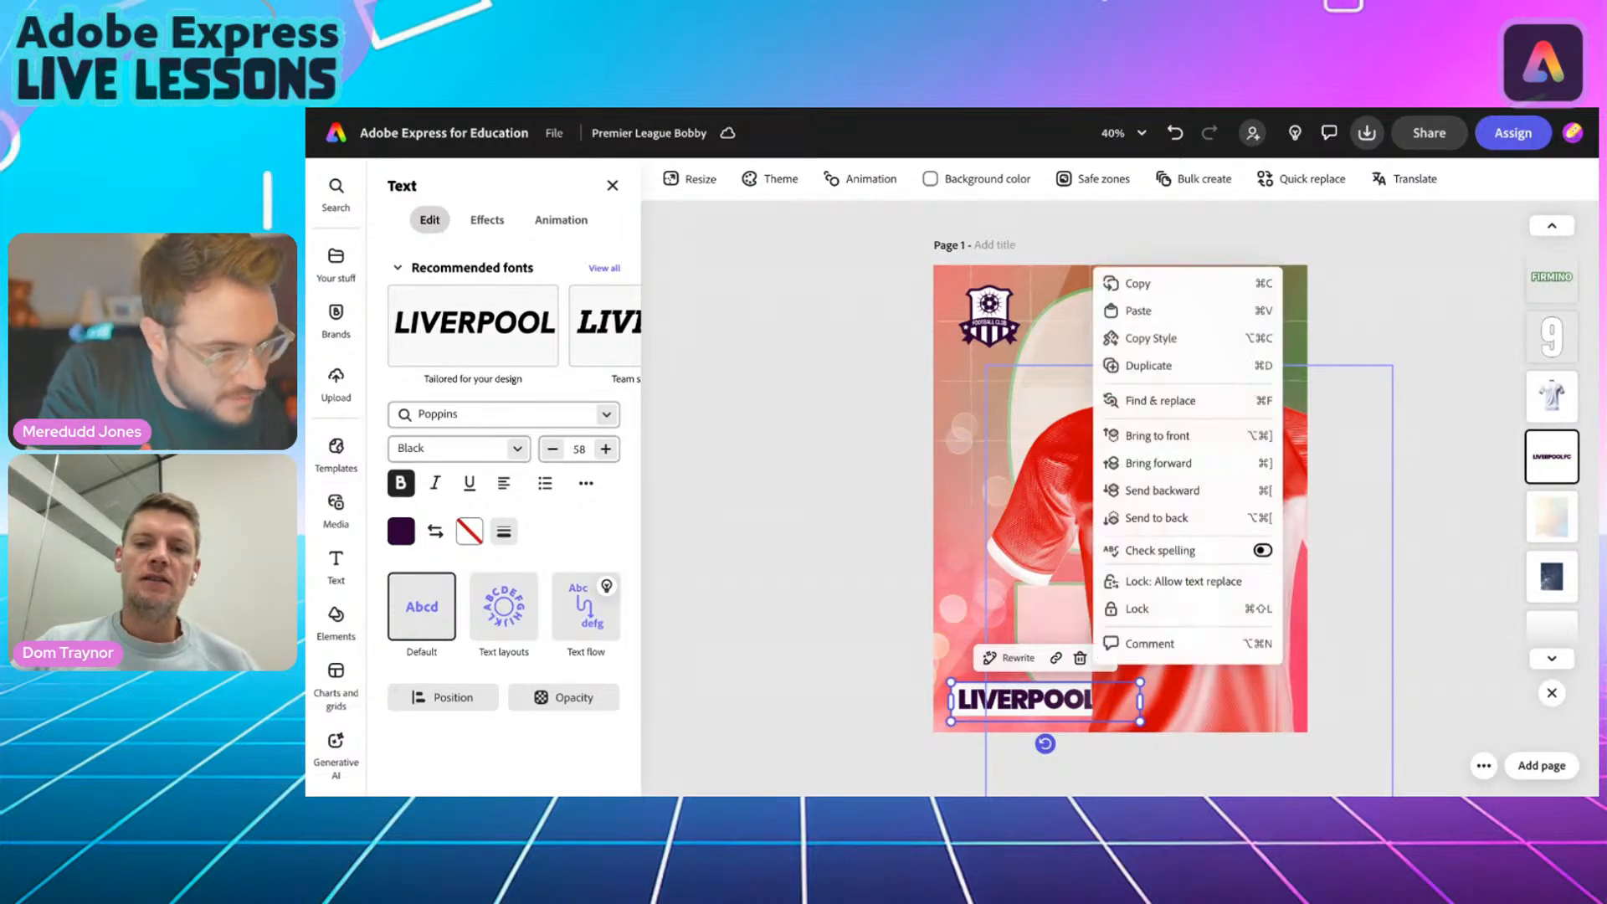
{"action": "left_click", "coordinate": [1161, 439]}
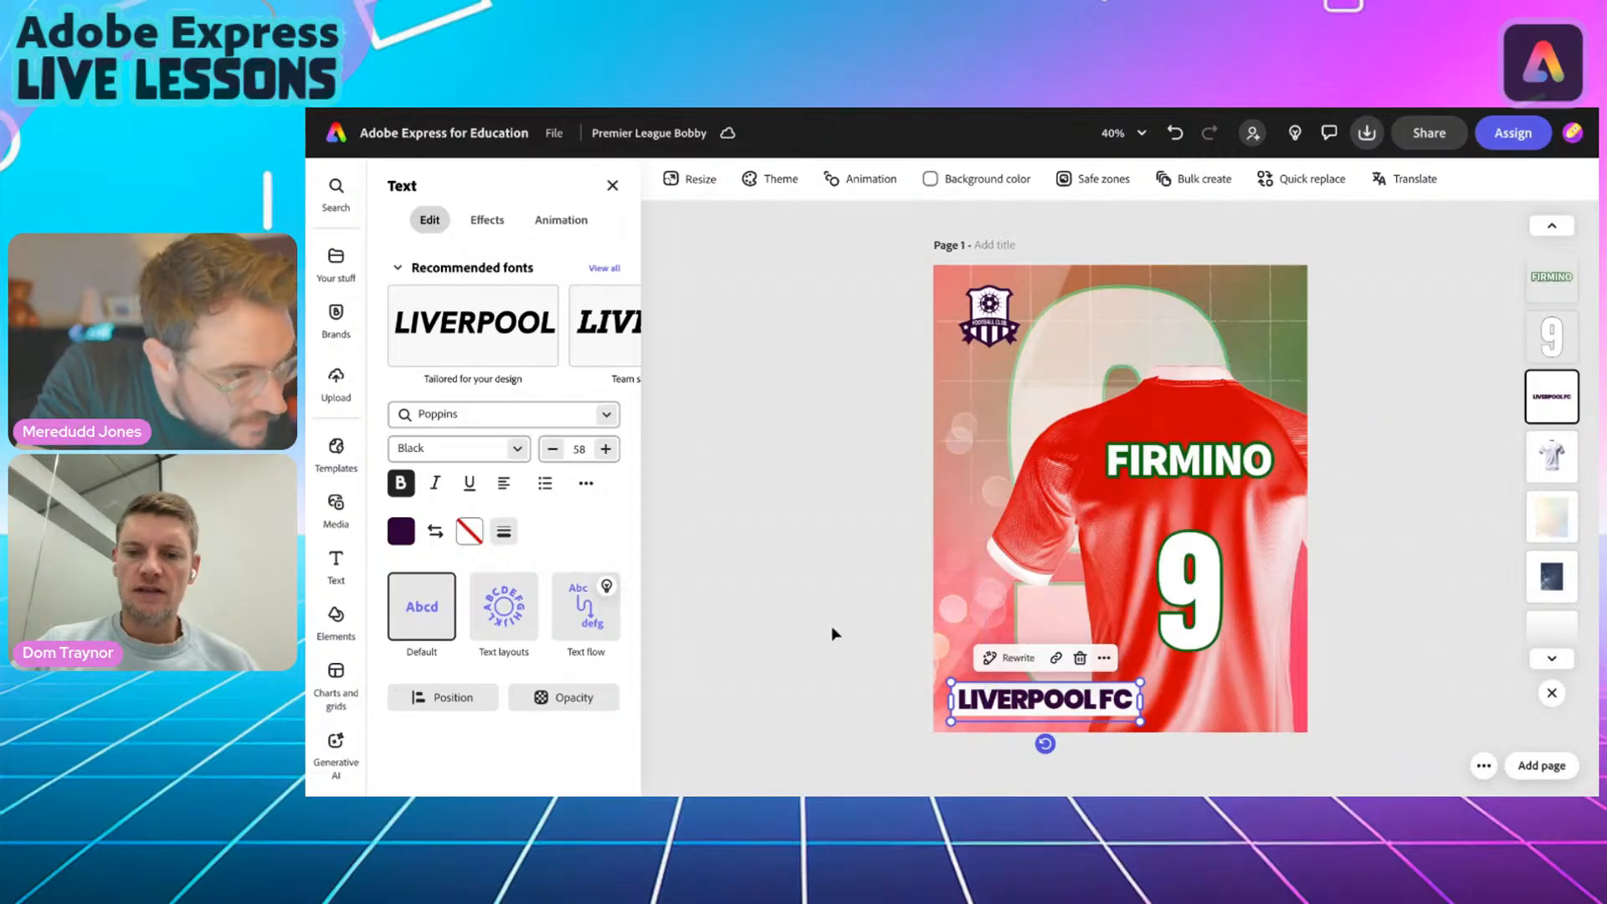
Check the font of the FIRMINO text and apply Source Sans Pro to the LIVERPOOL FC label.
{"action": "scroll", "coordinate": [984, 710], "scroll_direction": "up", "scroll_amount": 5}
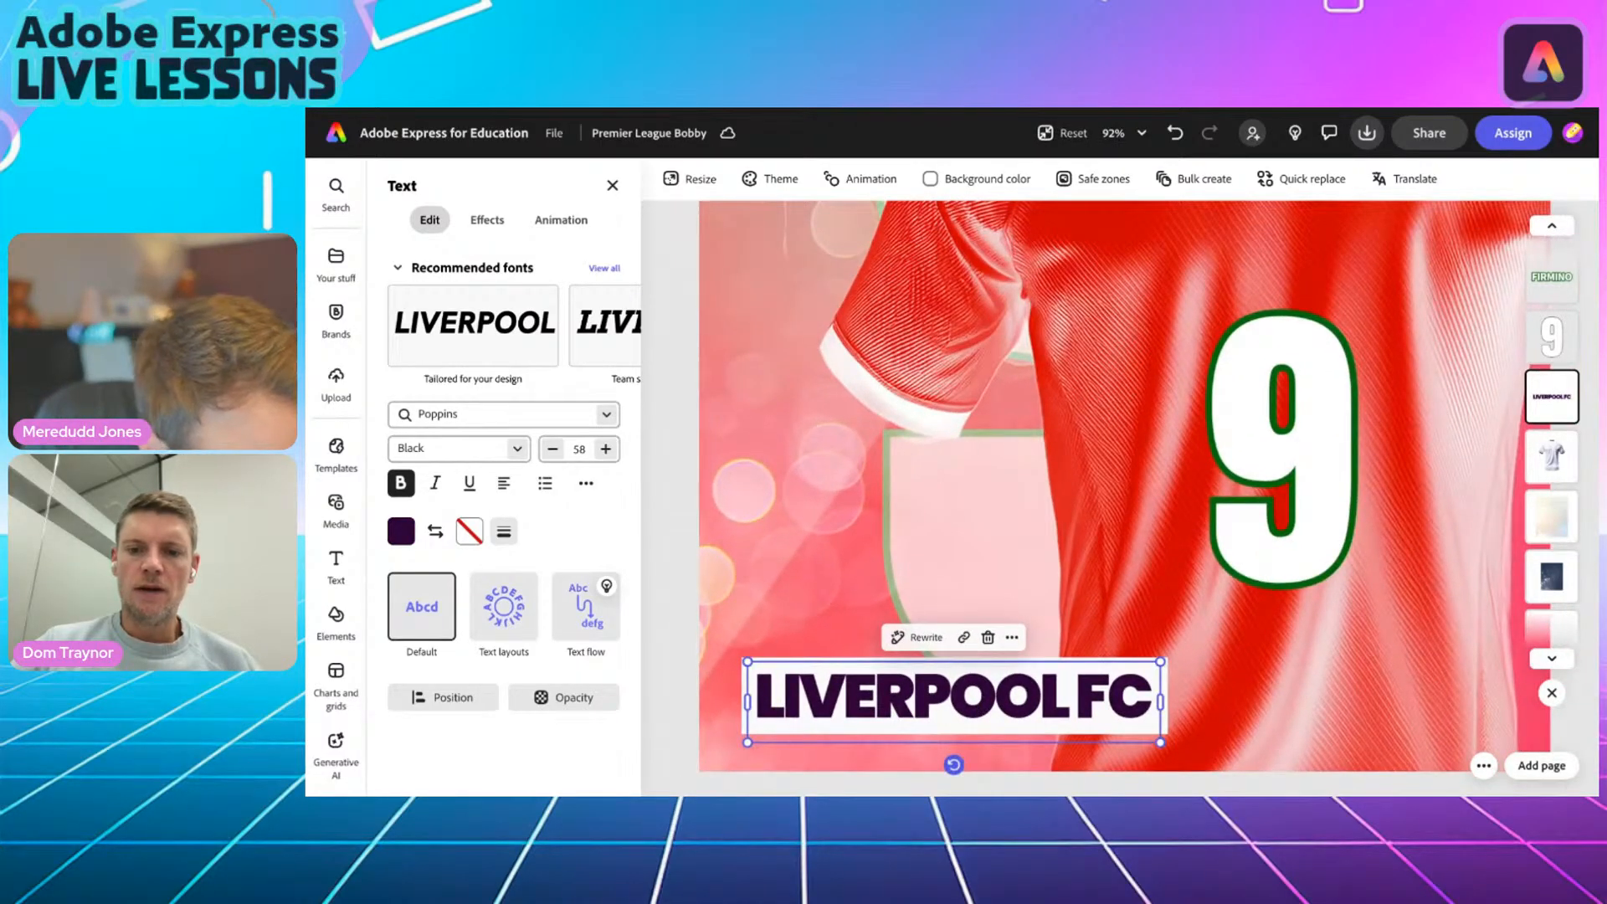
{"action": "scroll", "coordinate": [1114, 698], "scroll_direction": "down", "scroll_amount": 3}
{"action": "left_click", "coordinate": [1172, 378]}
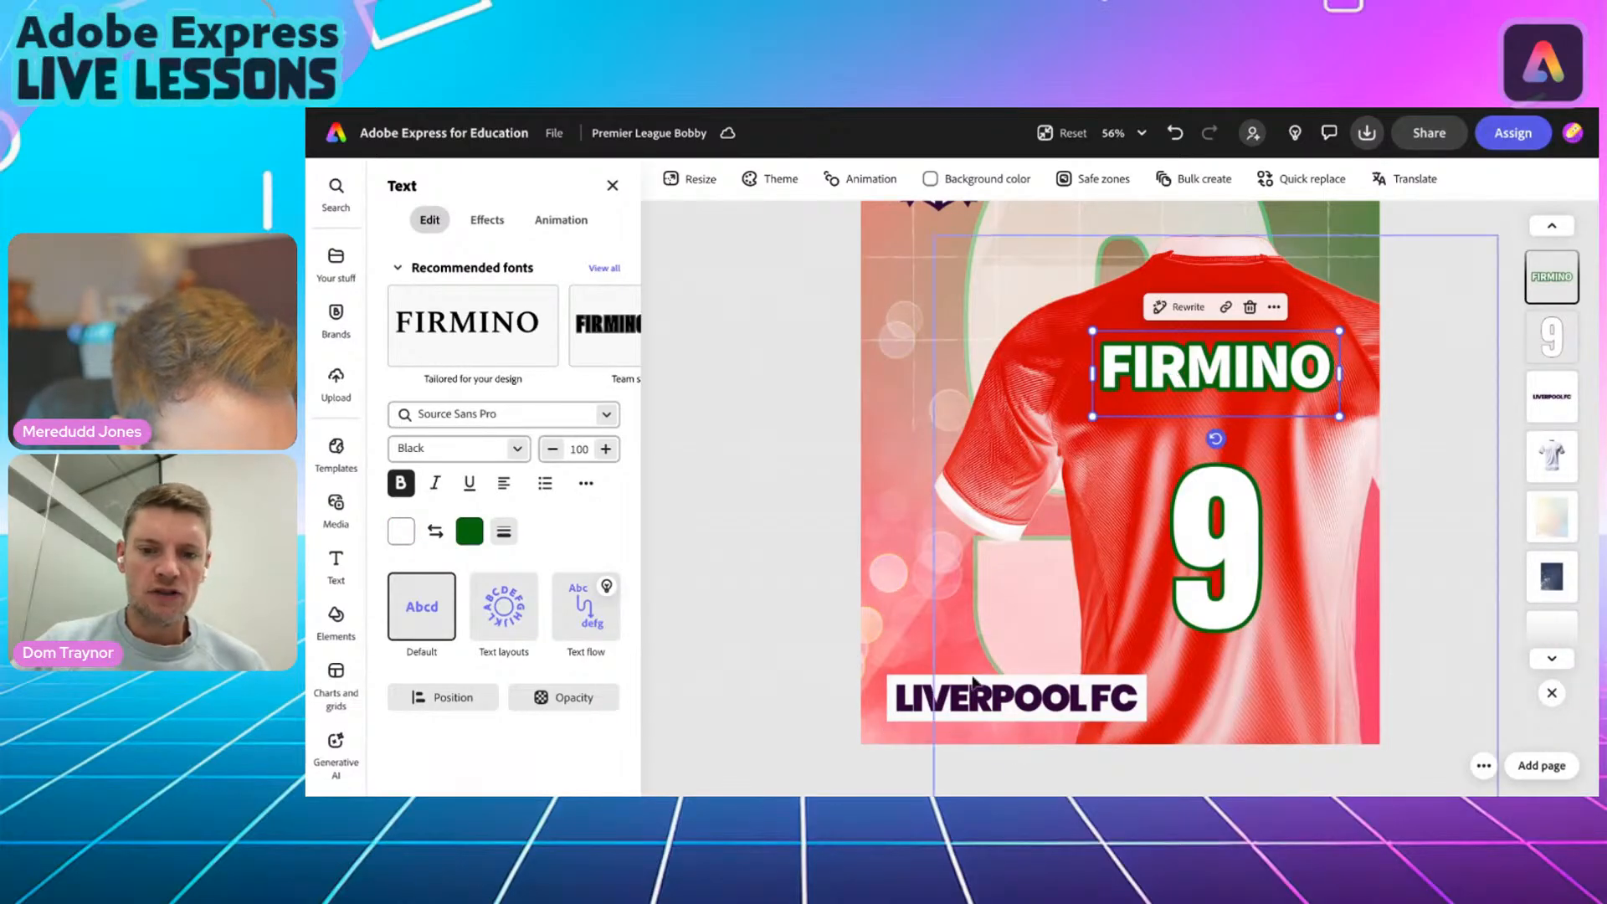
{"action": "left_click", "coordinate": [973, 701]}
{"action": "left_click", "coordinate": [468, 416]}
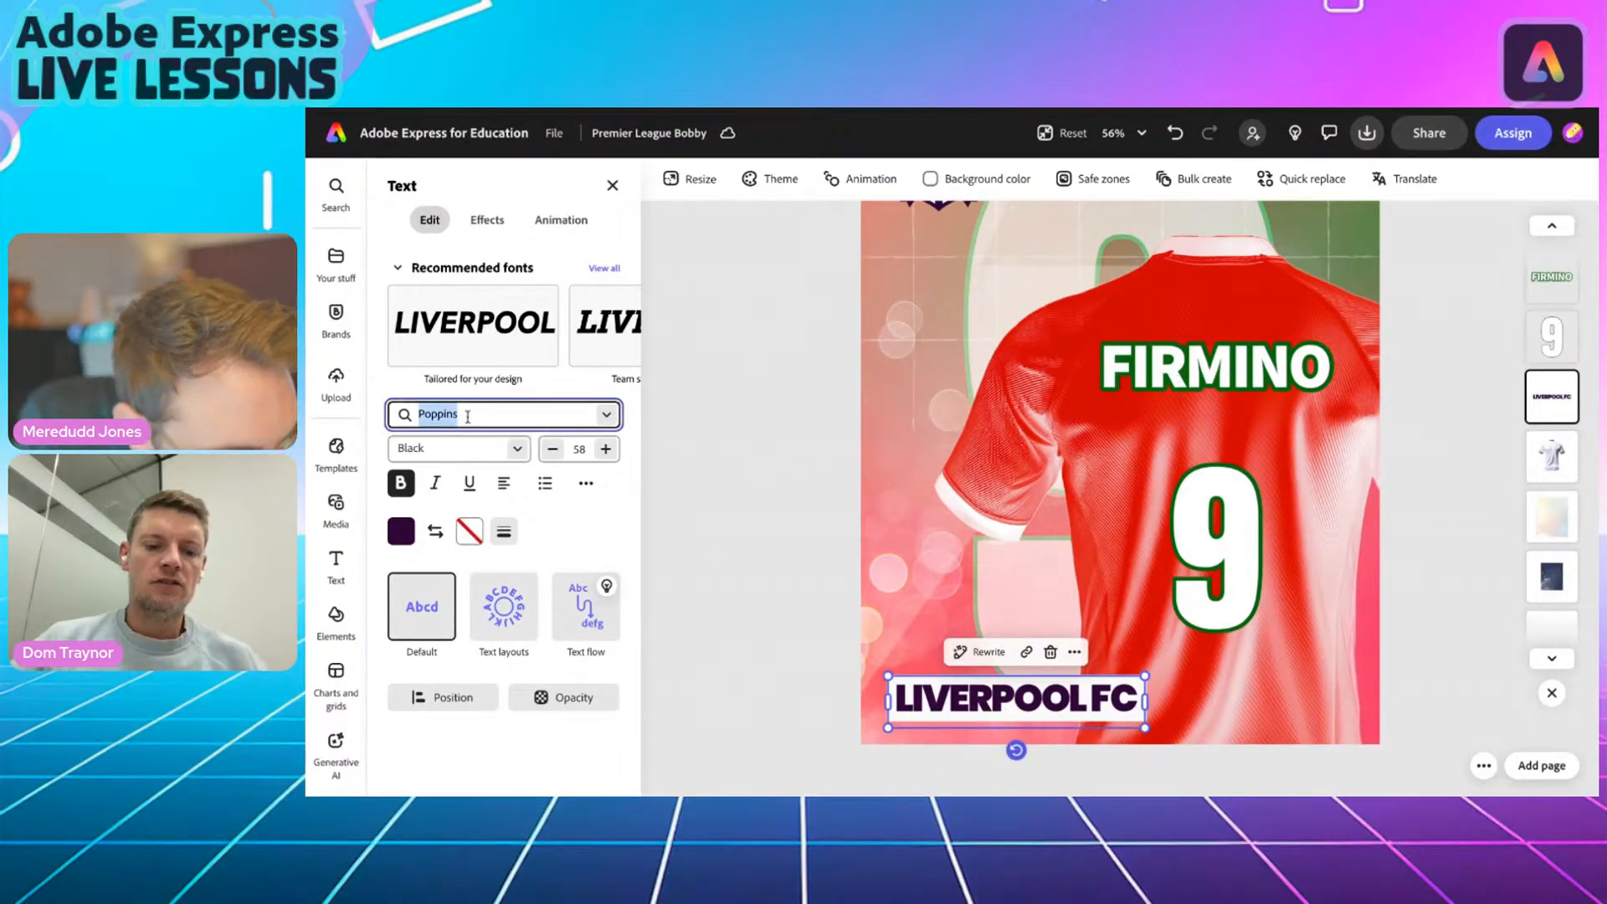
{"action": "type", "text": "source s"}
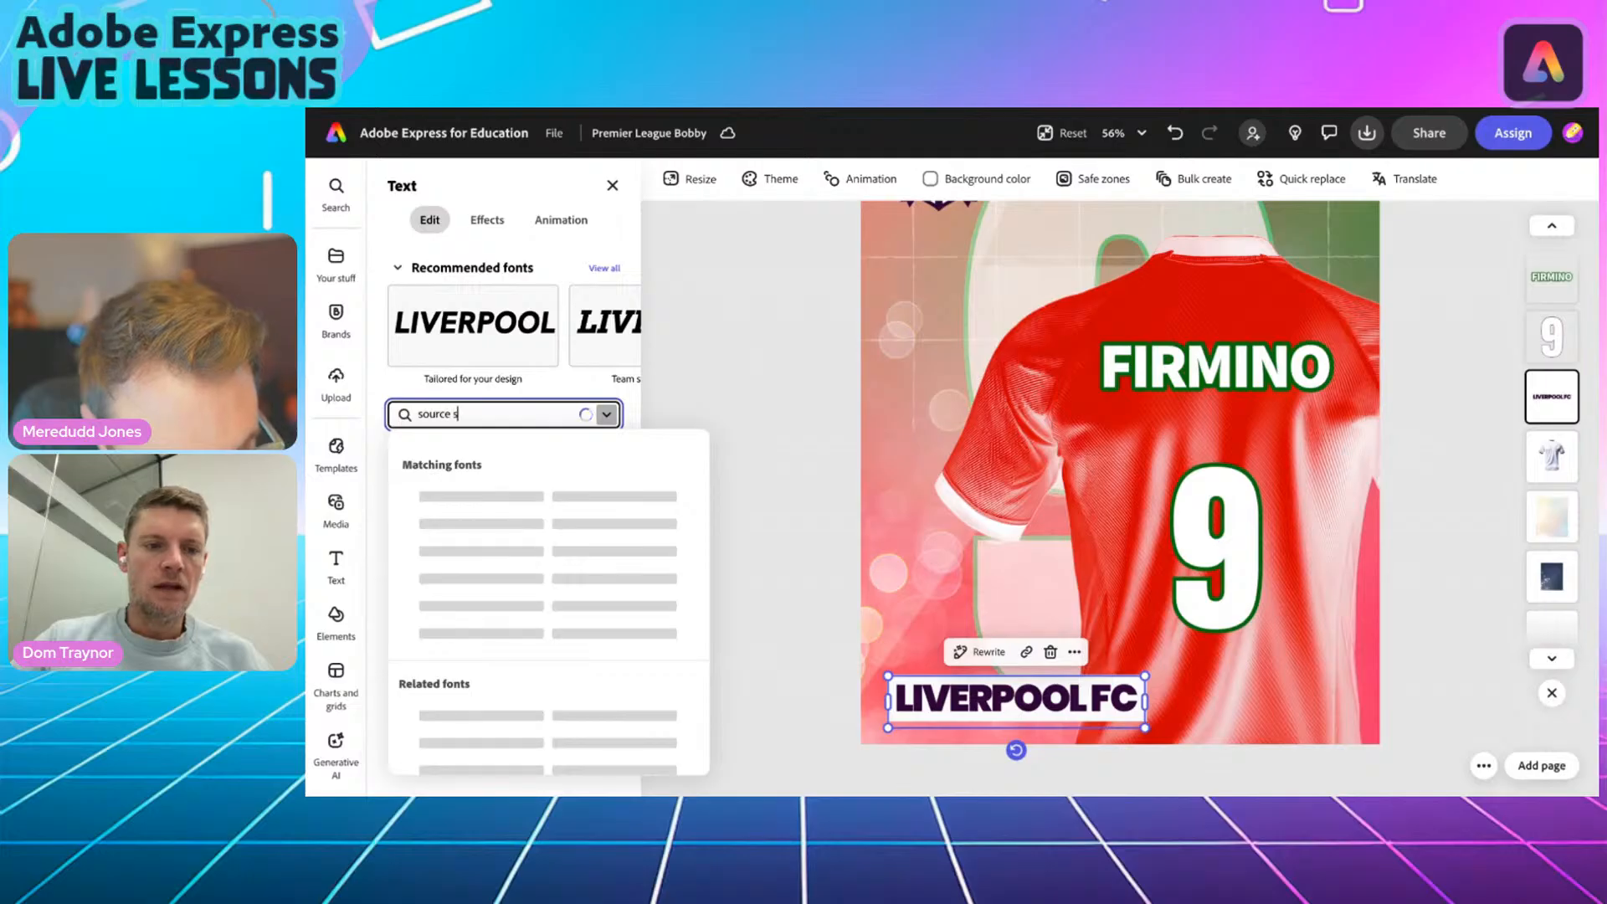
{"action": "type", "text": "ans pro"}
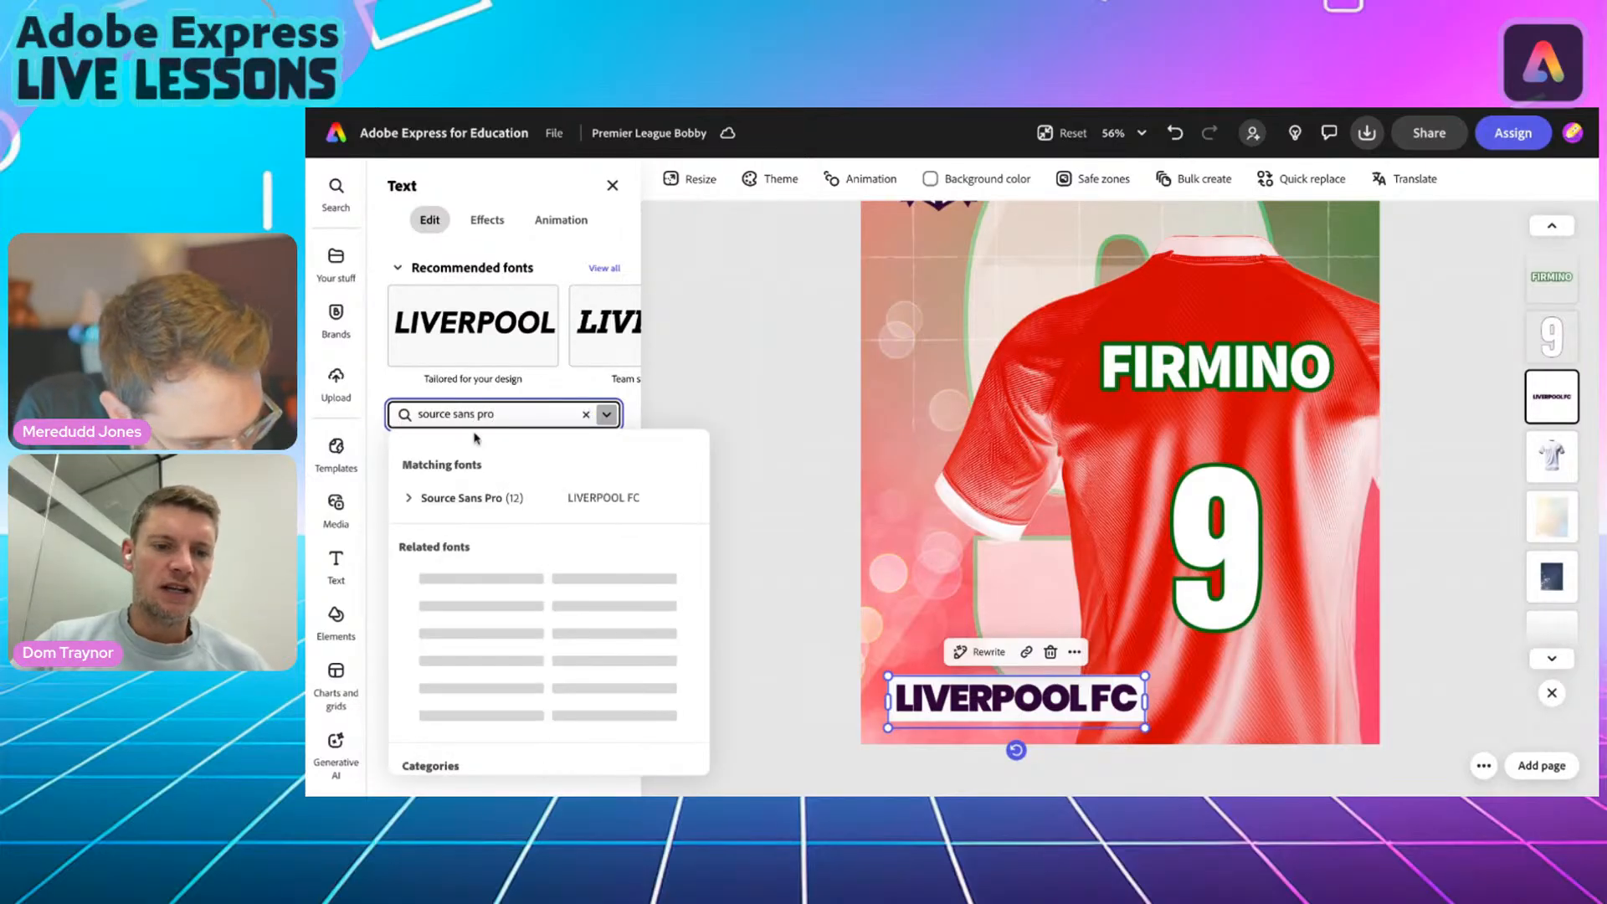
{"action": "left_click", "coordinate": [492, 500]}
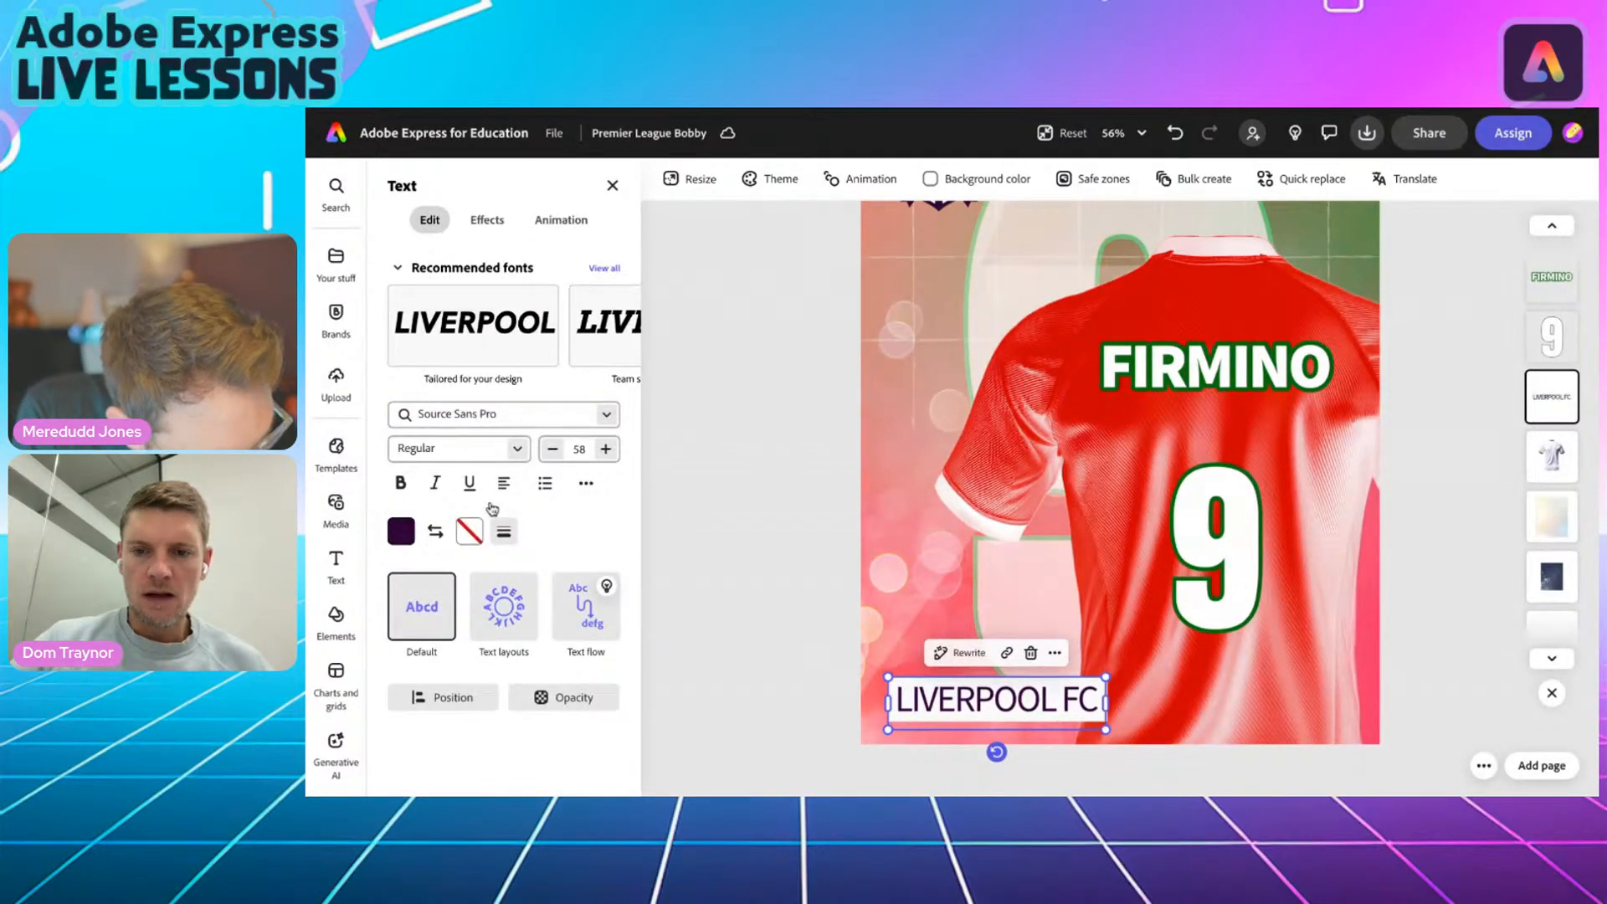
Check the font weight of the FIRMINO text and set the LIVERPOOL FC label to the Black weight.
{"action": "left_click", "coordinate": [1148, 366]}
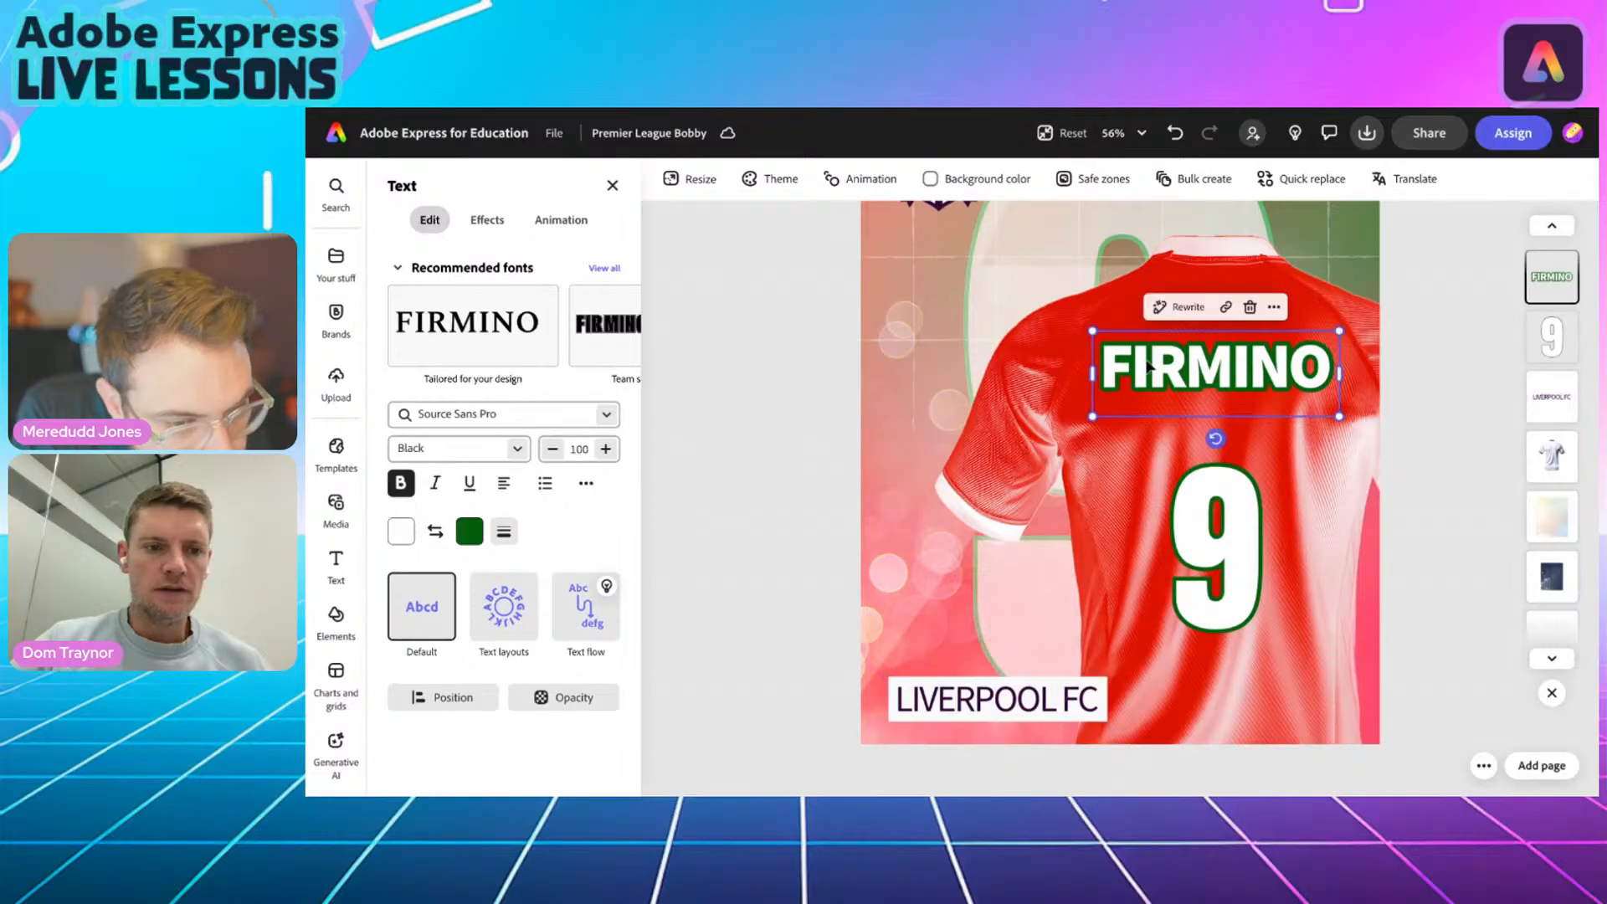
{"action": "left_click", "coordinate": [904, 702]}
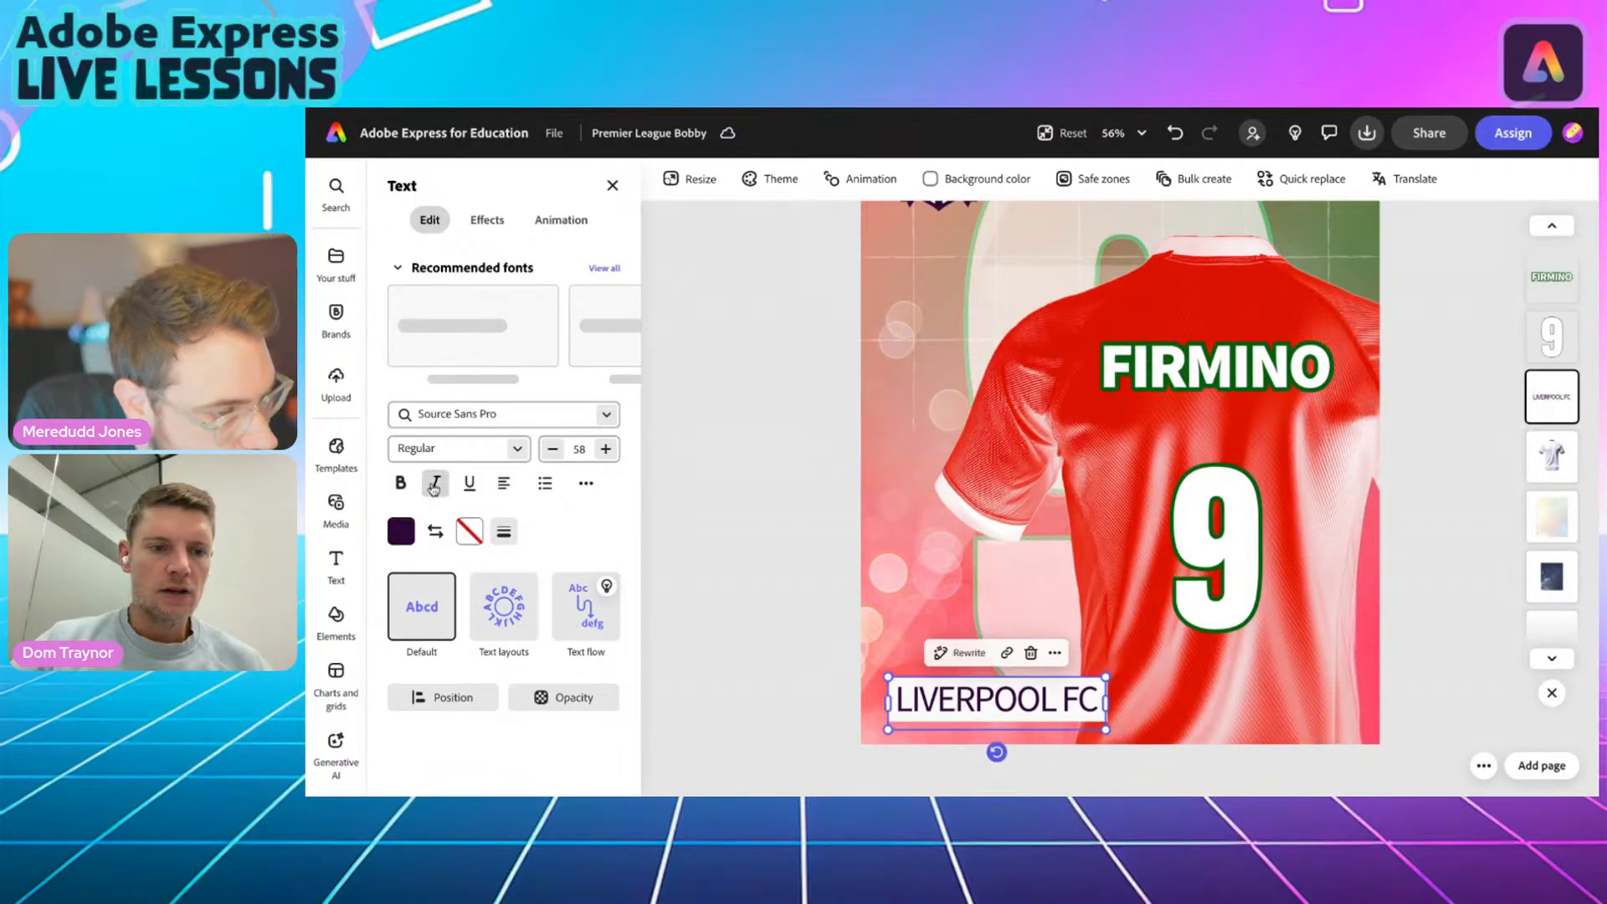
{"action": "left_click", "coordinate": [518, 448]}
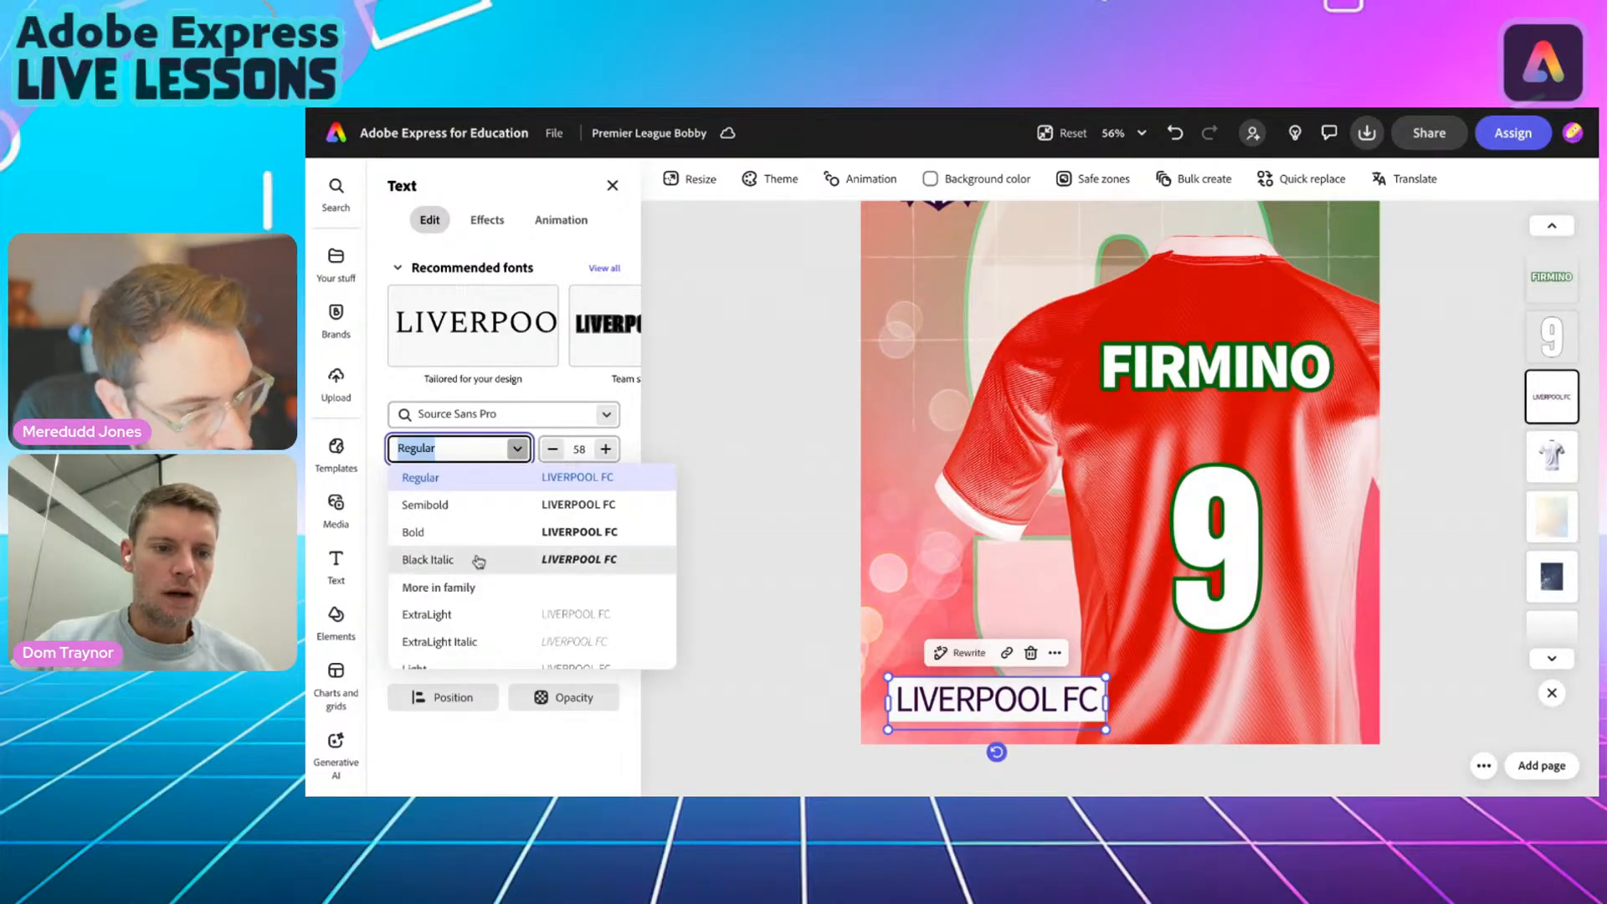
{"action": "scroll", "coordinate": [482, 548], "scroll_direction": "down", "scroll_amount": 2}
{"action": "scroll", "coordinate": [481, 548], "scroll_direction": "down", "scroll_amount": 3}
{"action": "left_click", "coordinate": [475, 655]}
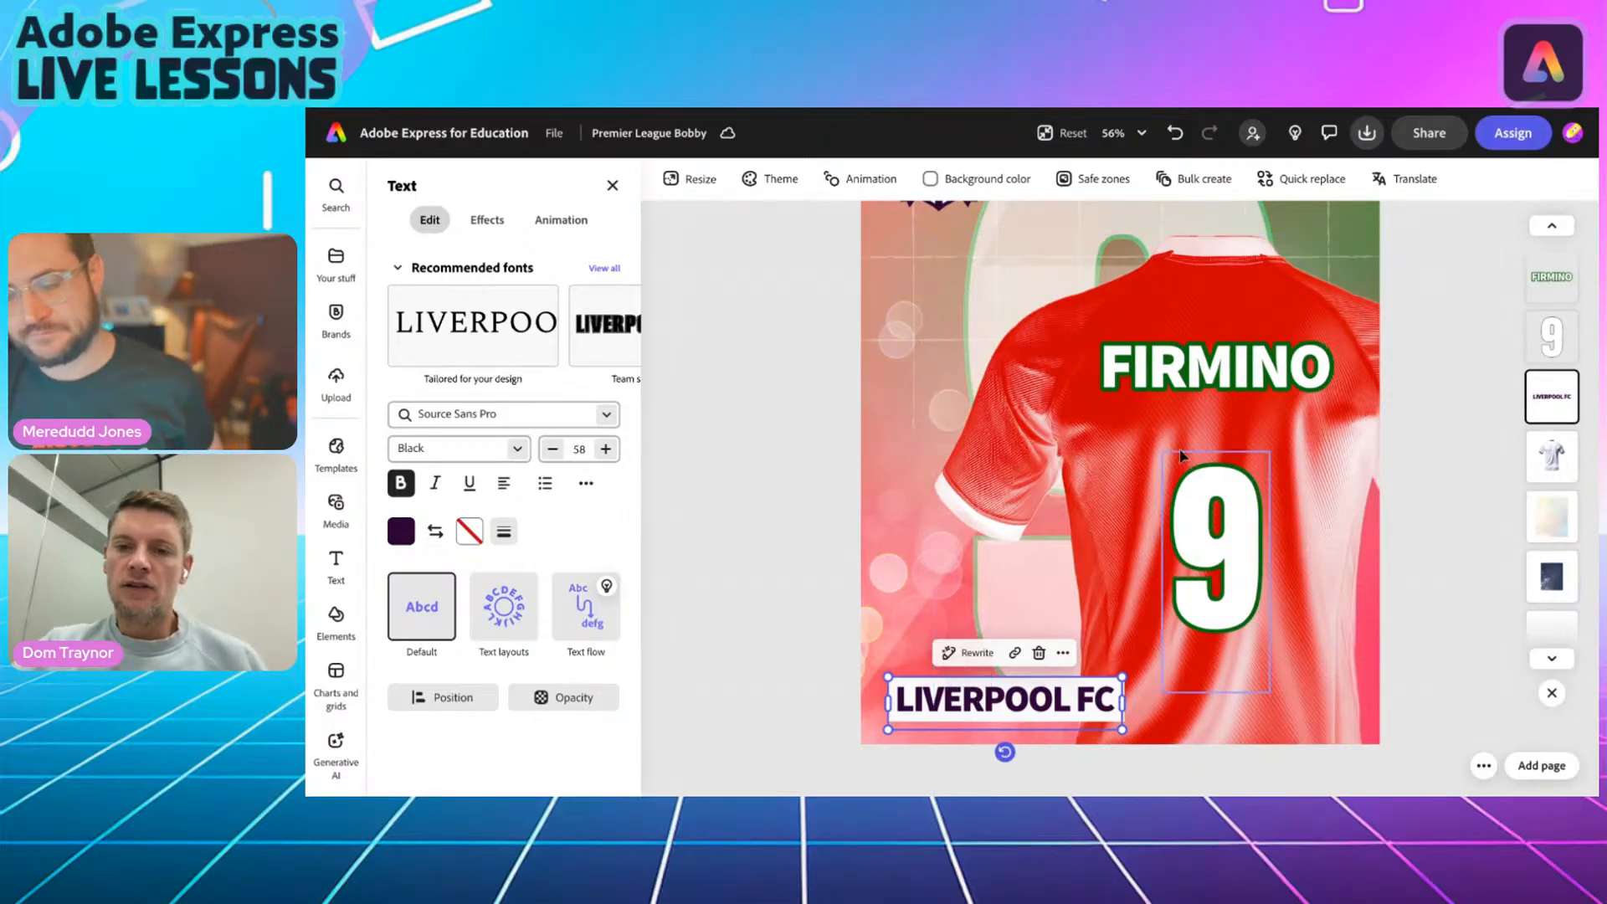
Recolour the LIVERPOOL FC label with the dark green sampled from the outline of the FIRMINO text.
{"action": "scroll", "coordinate": [1210, 378], "scroll_direction": "up", "scroll_amount": 5}
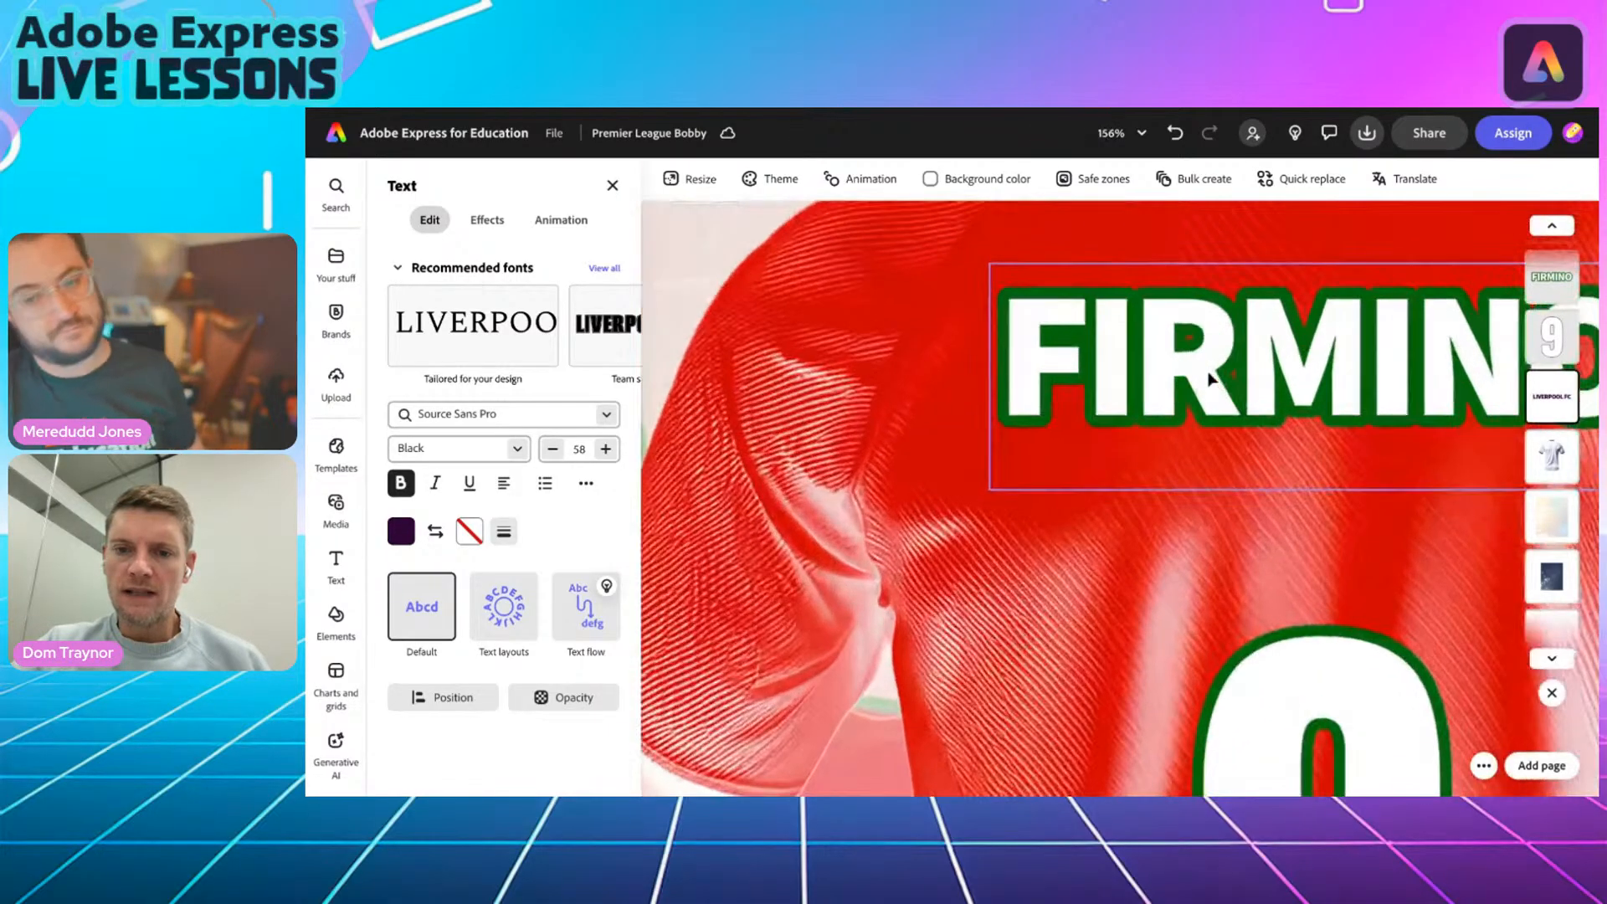
{"action": "scroll", "coordinate": [1210, 378], "scroll_direction": "down", "scroll_amount": 4}
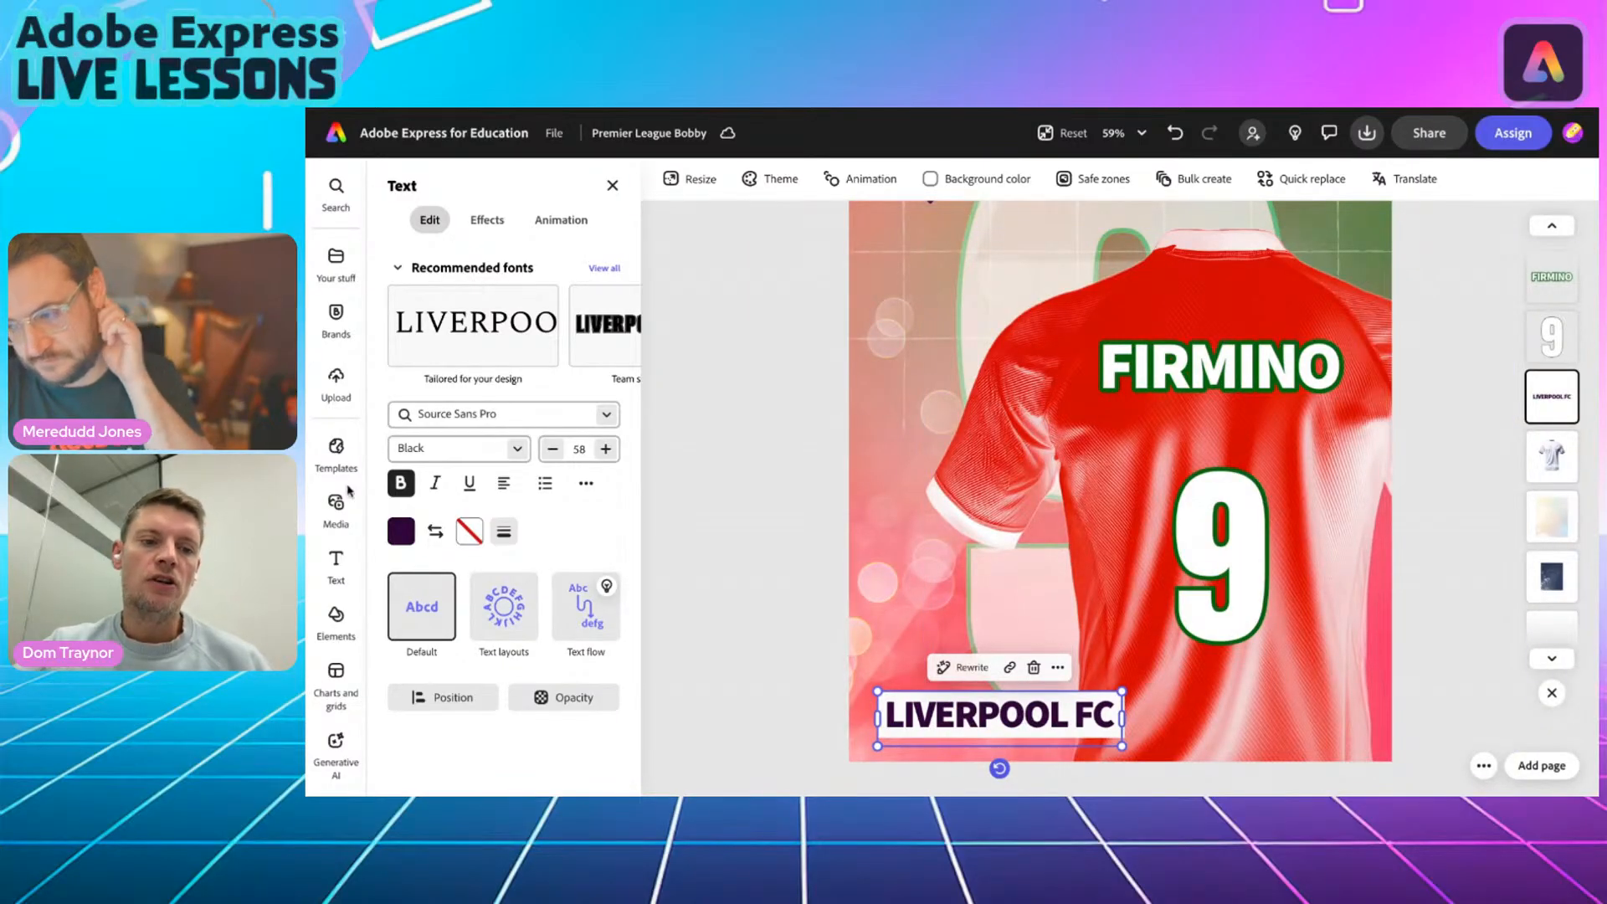
{"action": "left_click", "coordinate": [400, 532]}
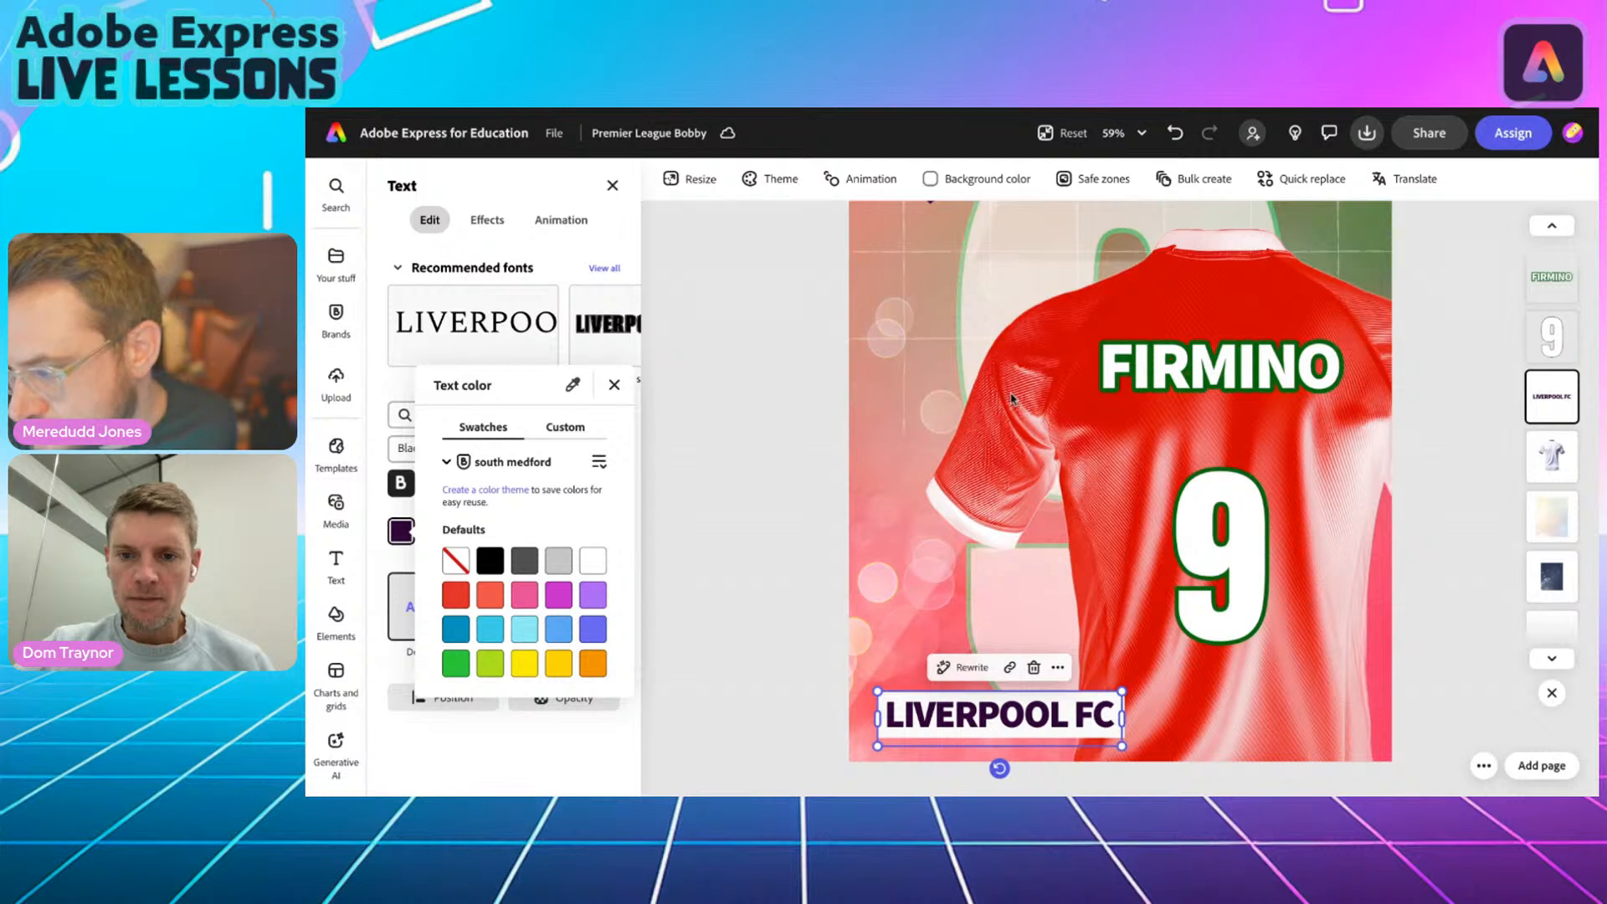
{"action": "left_click", "coordinate": [1133, 378]}
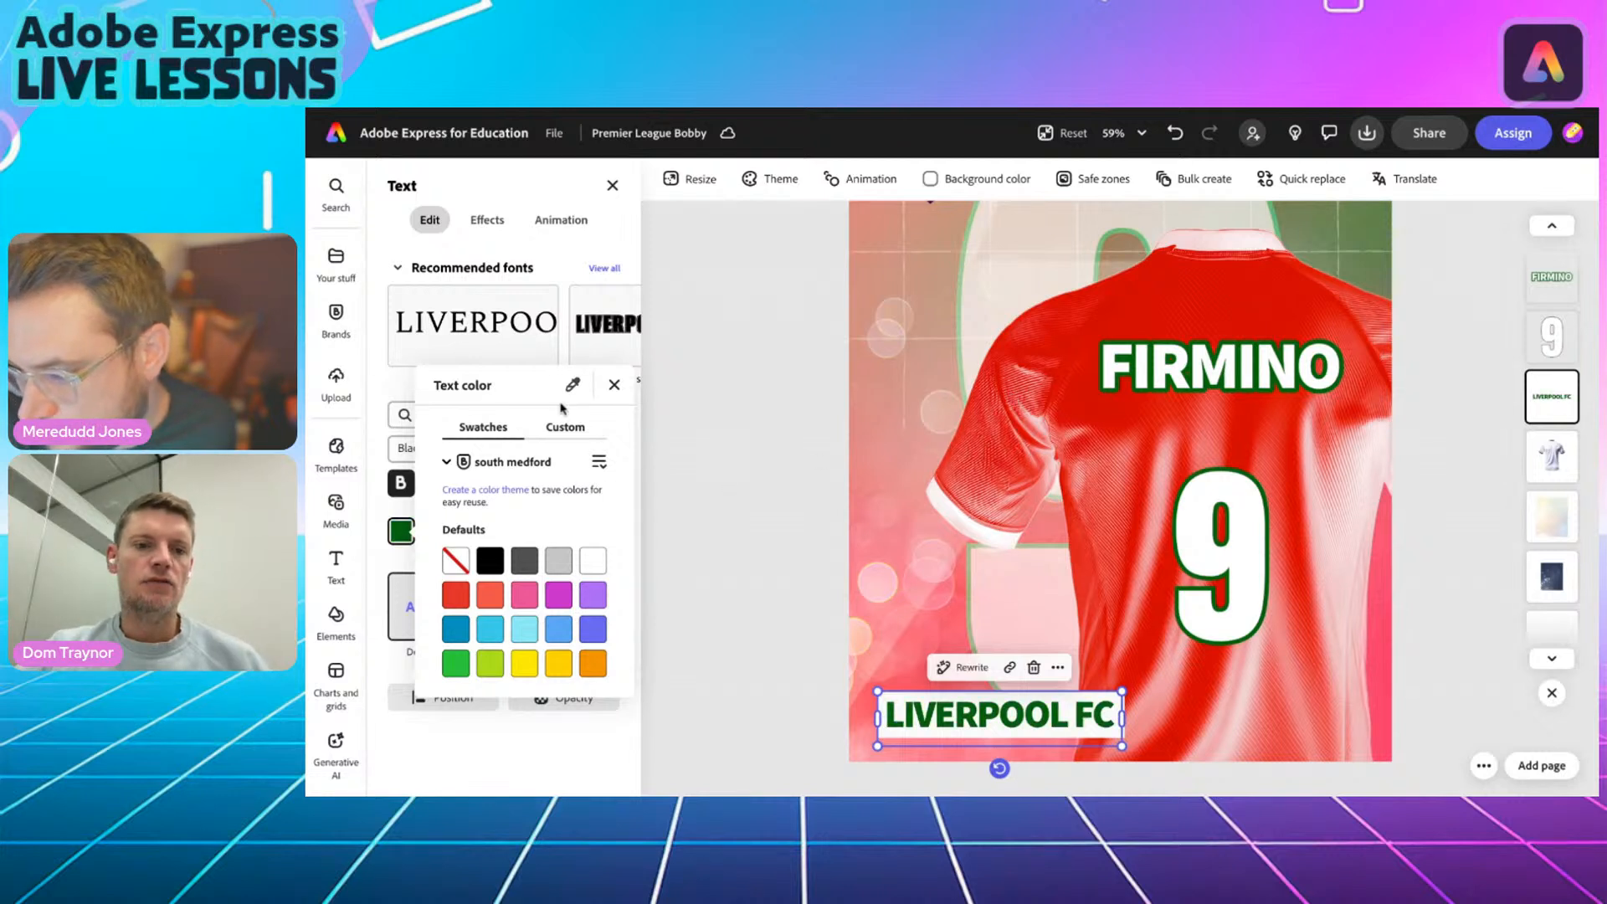
{"action": "left_click", "coordinate": [613, 385]}
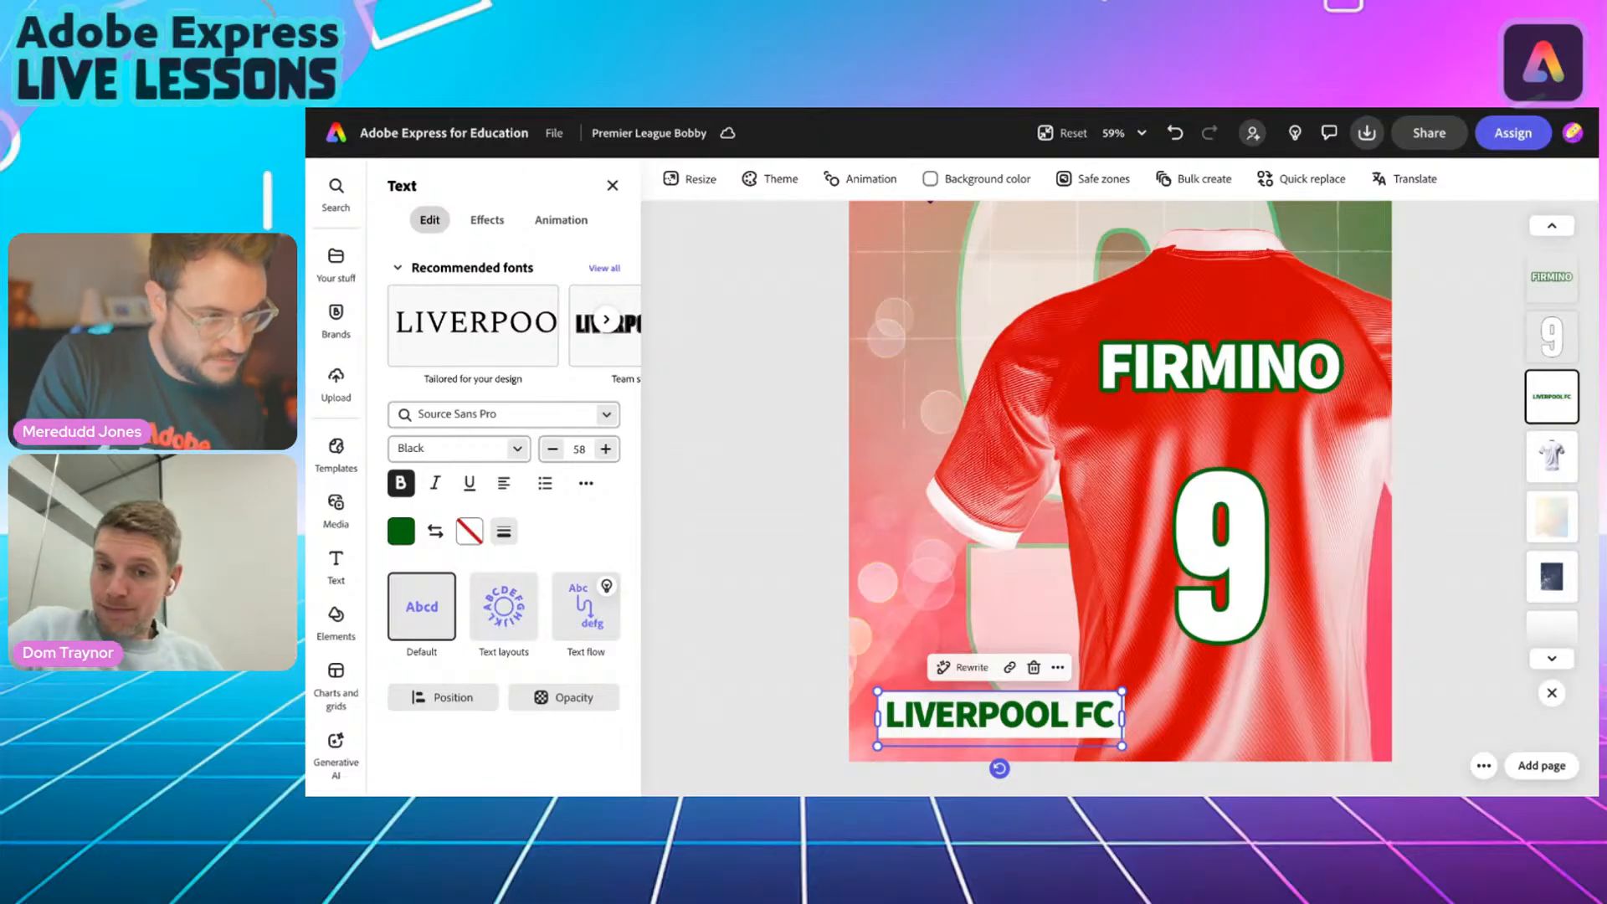
{"action": "left_click", "coordinate": [770, 439]}
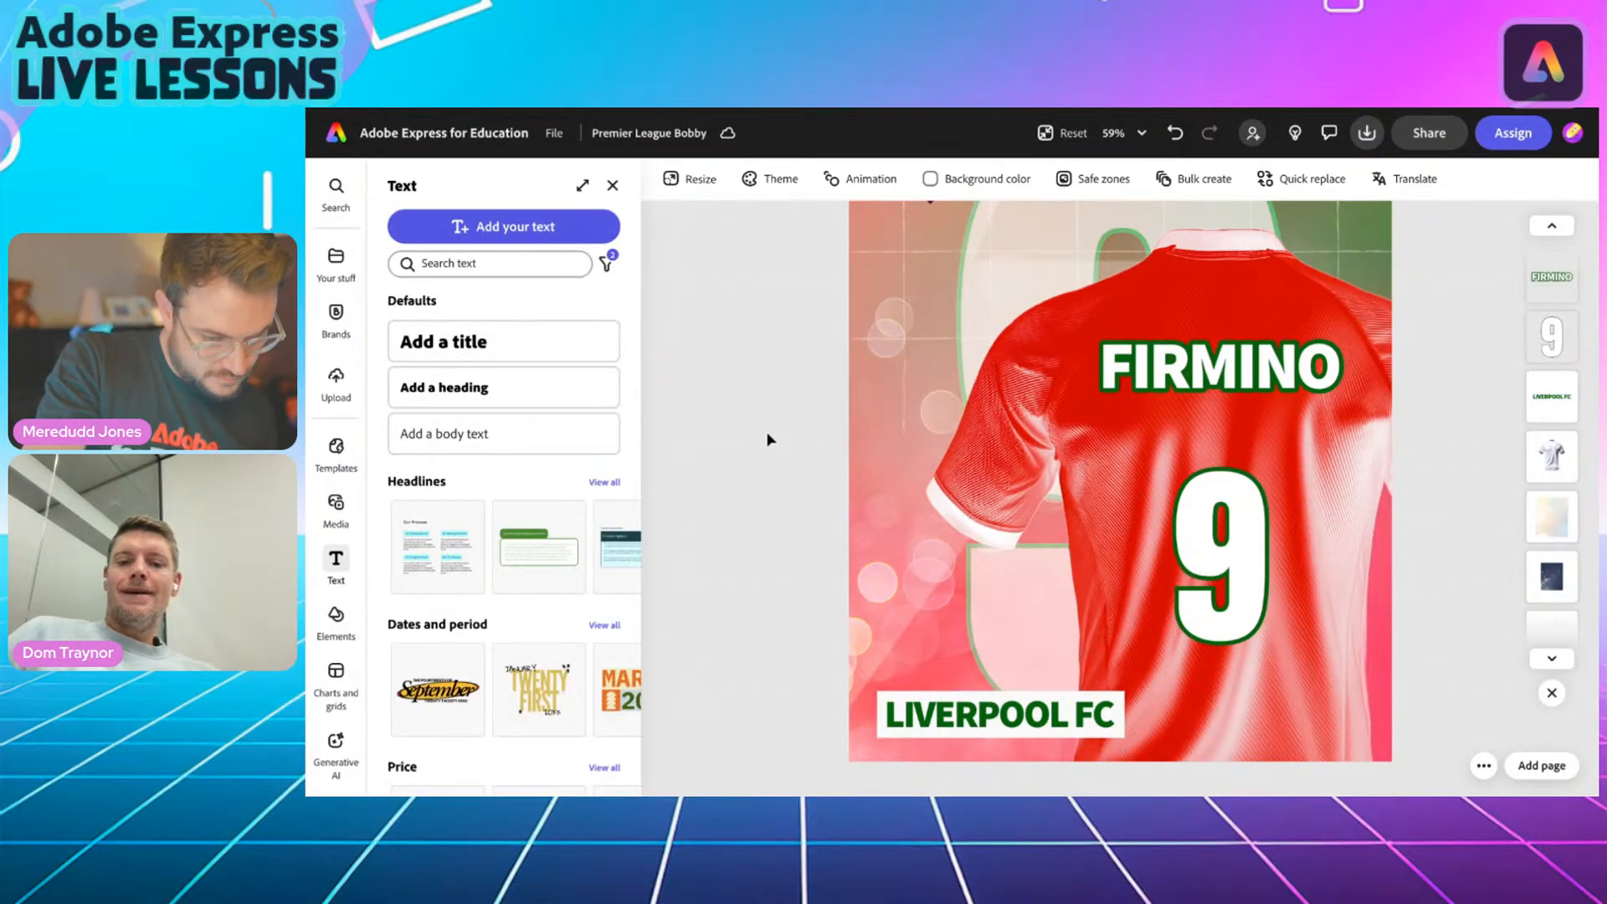
Delete the purple FOOTBALL CLUB crest from the upper corner of the page.
{"action": "scroll", "coordinate": [770, 439], "scroll_direction": "up", "scroll_amount": 2}
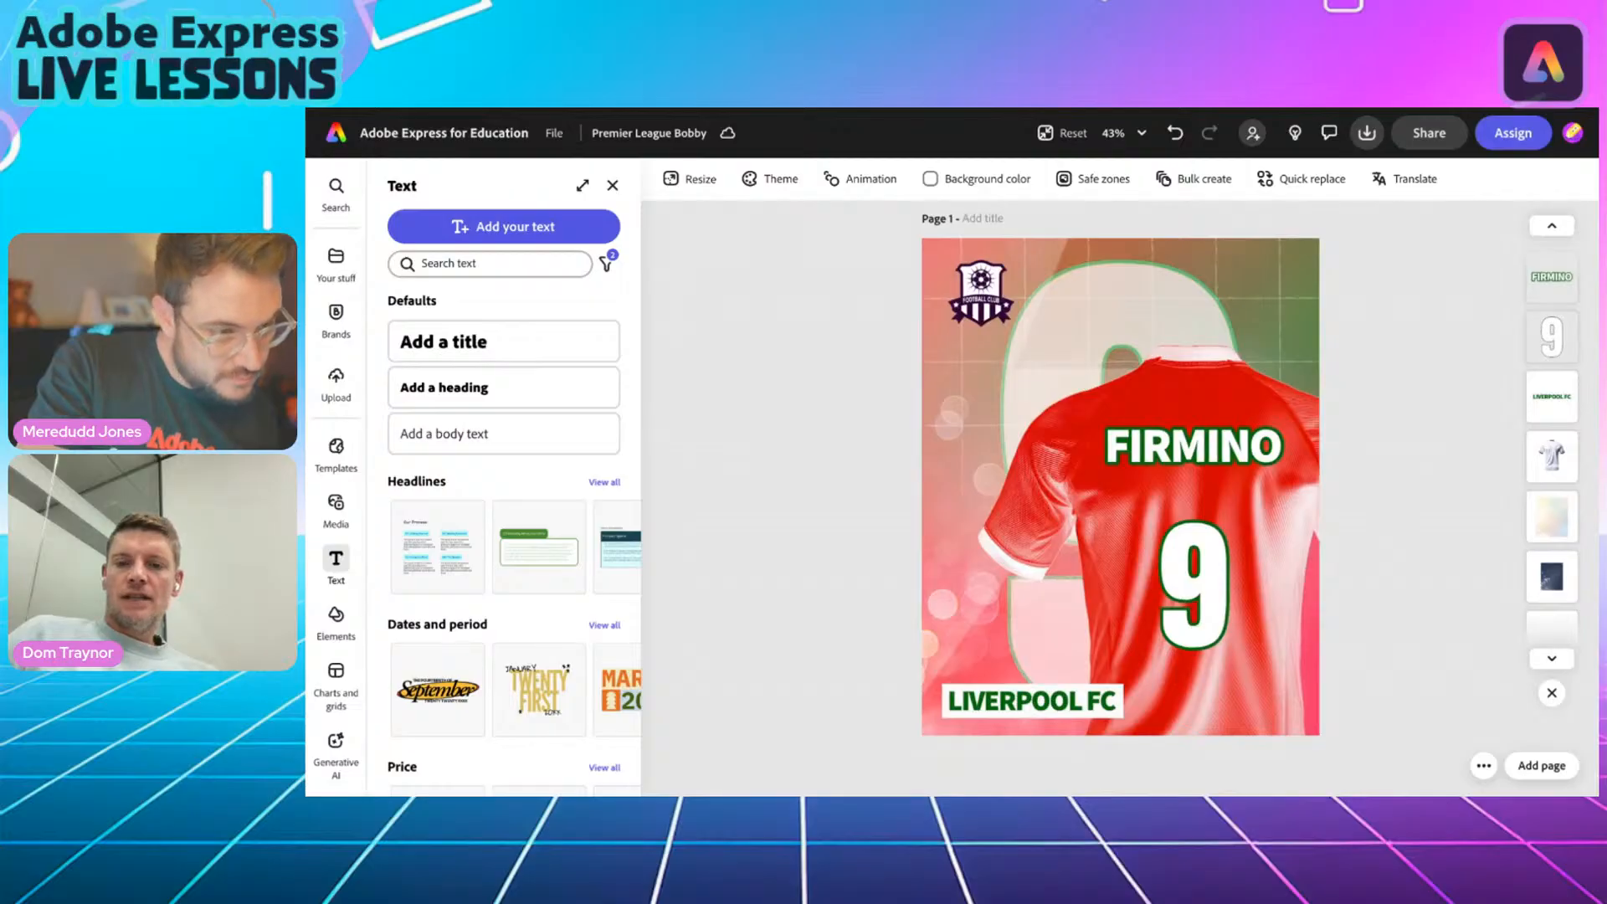
{"action": "scroll", "coordinate": [981, 311], "scroll_direction": "up", "scroll_amount": 5}
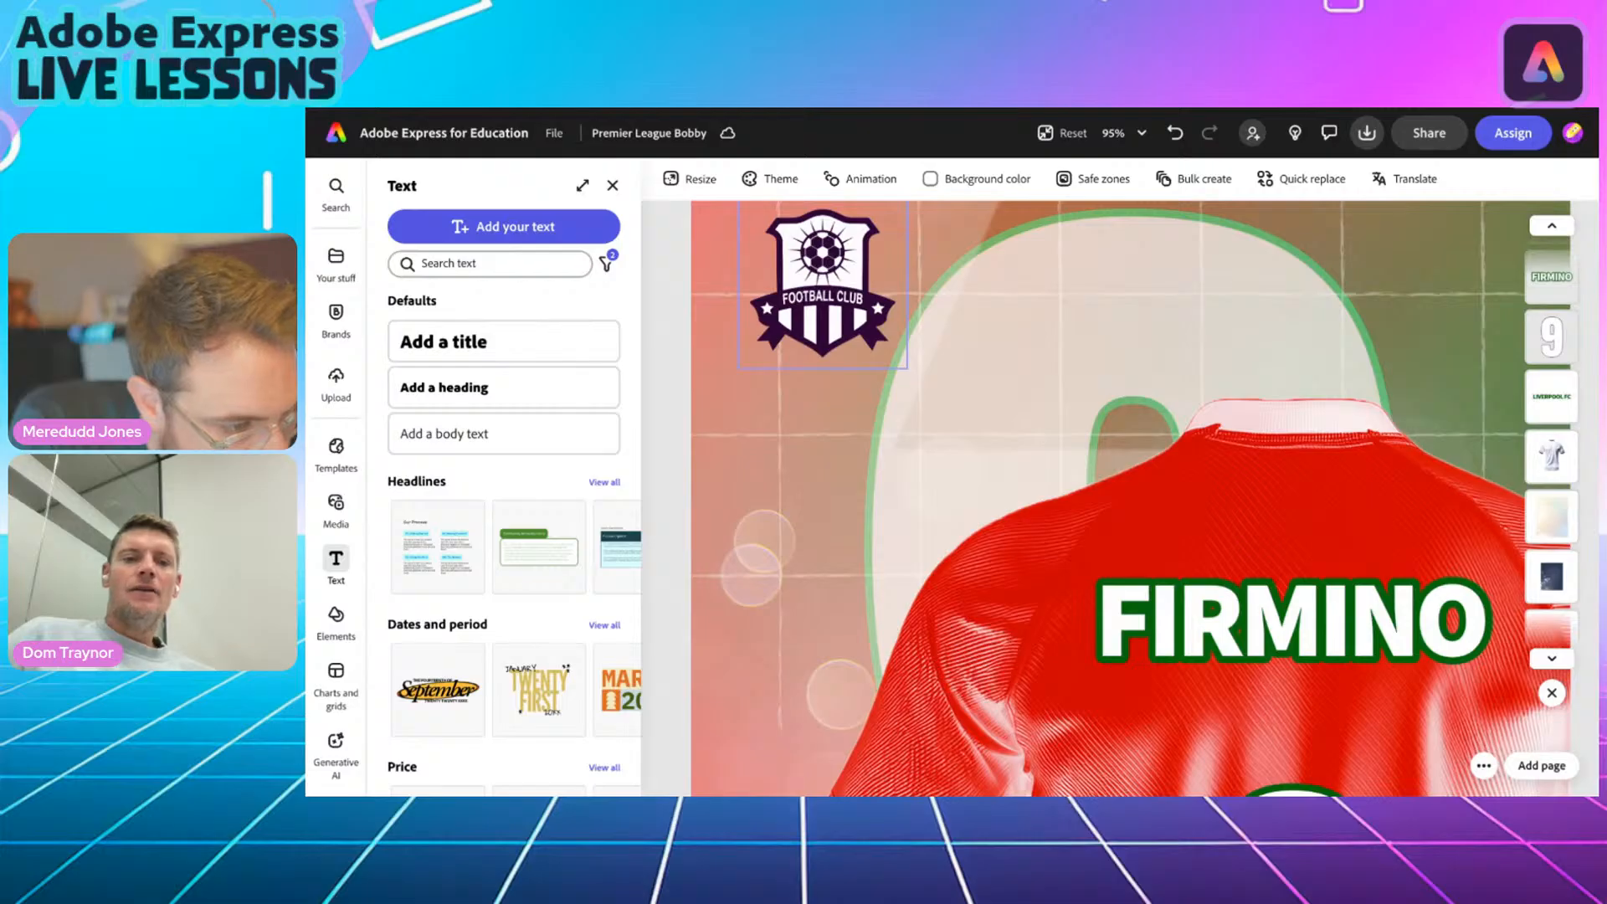
{"action": "left_click", "coordinate": [823, 284]}
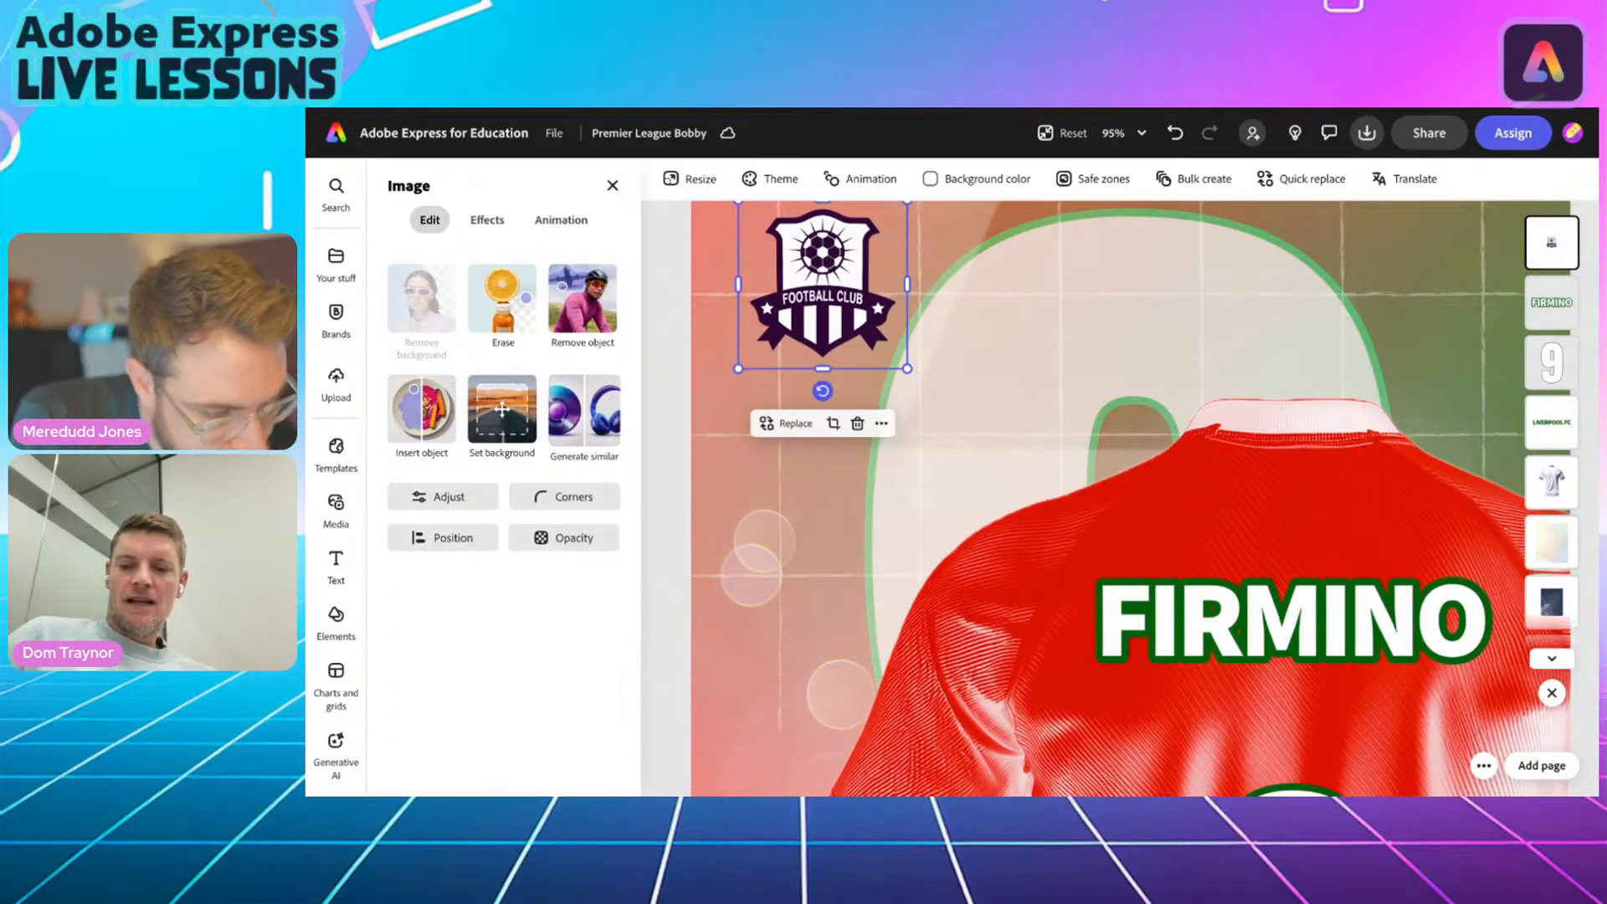
{"action": "key", "text": "Delete"}
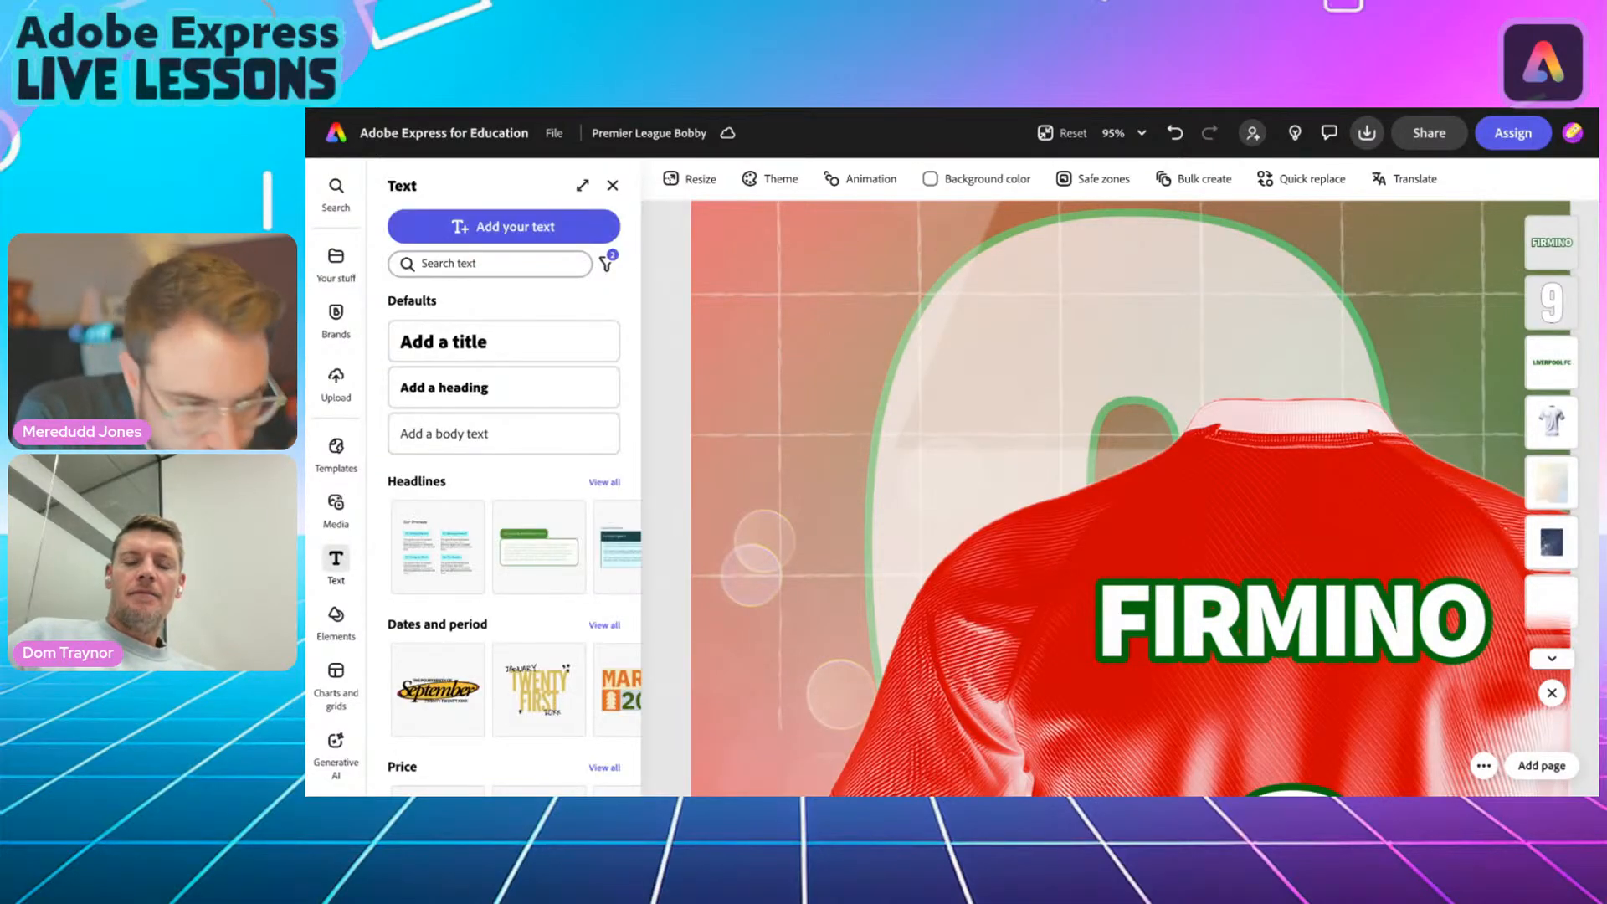
{"action": "scroll", "coordinate": [849, 379], "scroll_direction": "down", "scroll_amount": 4}
{"action": "scroll", "coordinate": [849, 378], "scroll_direction": "down", "scroll_amount": 1}
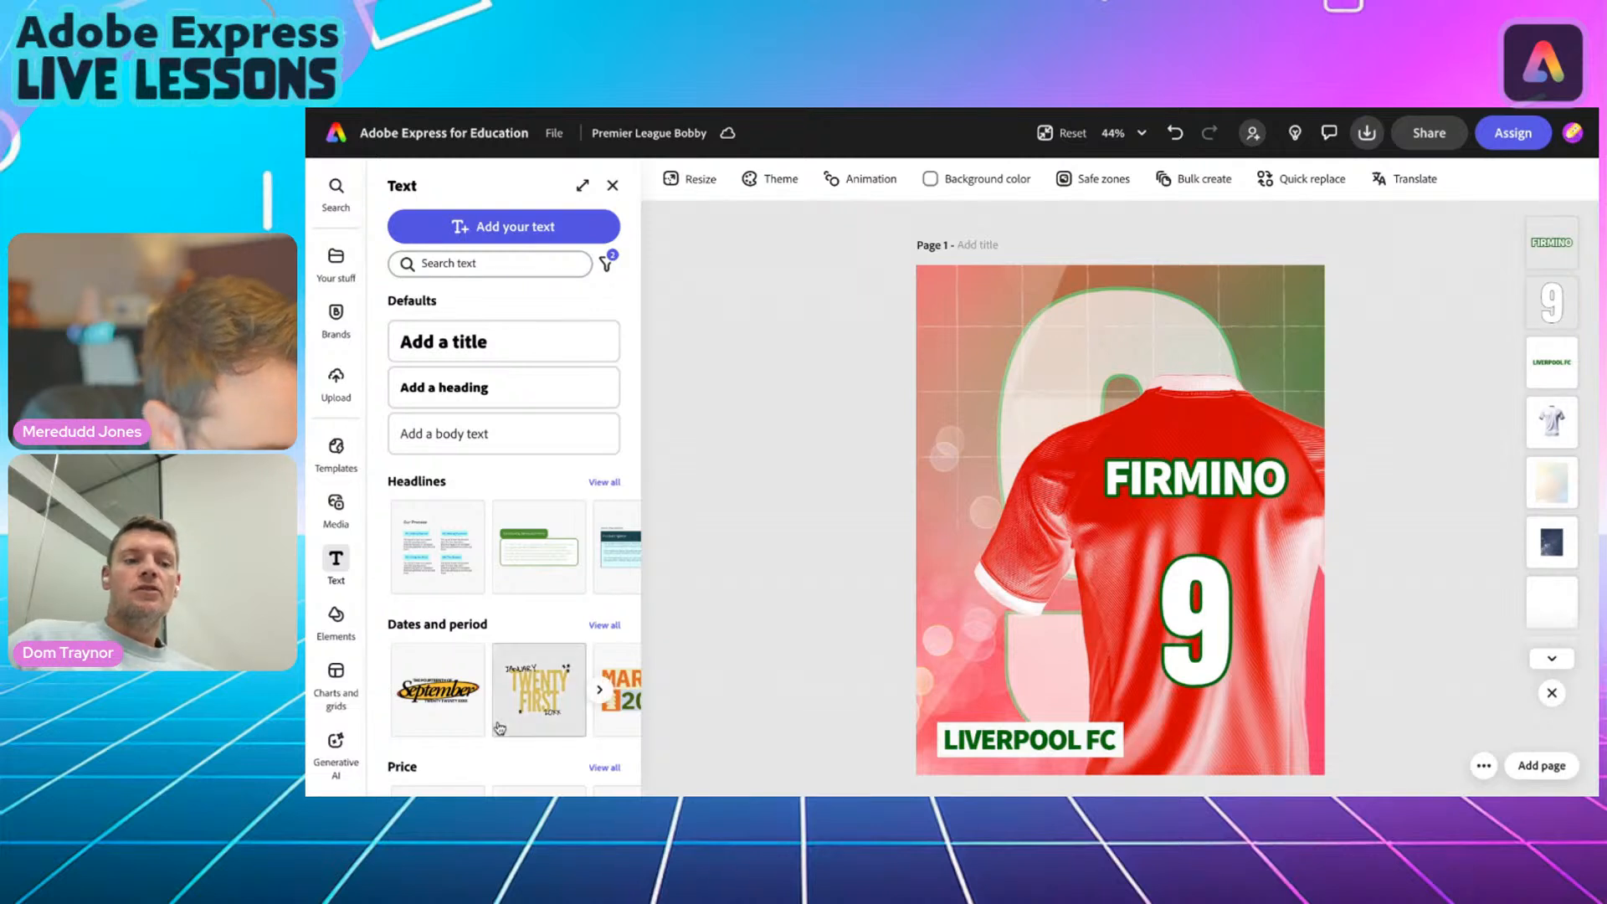
Search the elements for "brazil flag", browse the design assets and add the darker green waving Brazil flag to the page.
{"action": "left_click", "coordinate": [337, 618]}
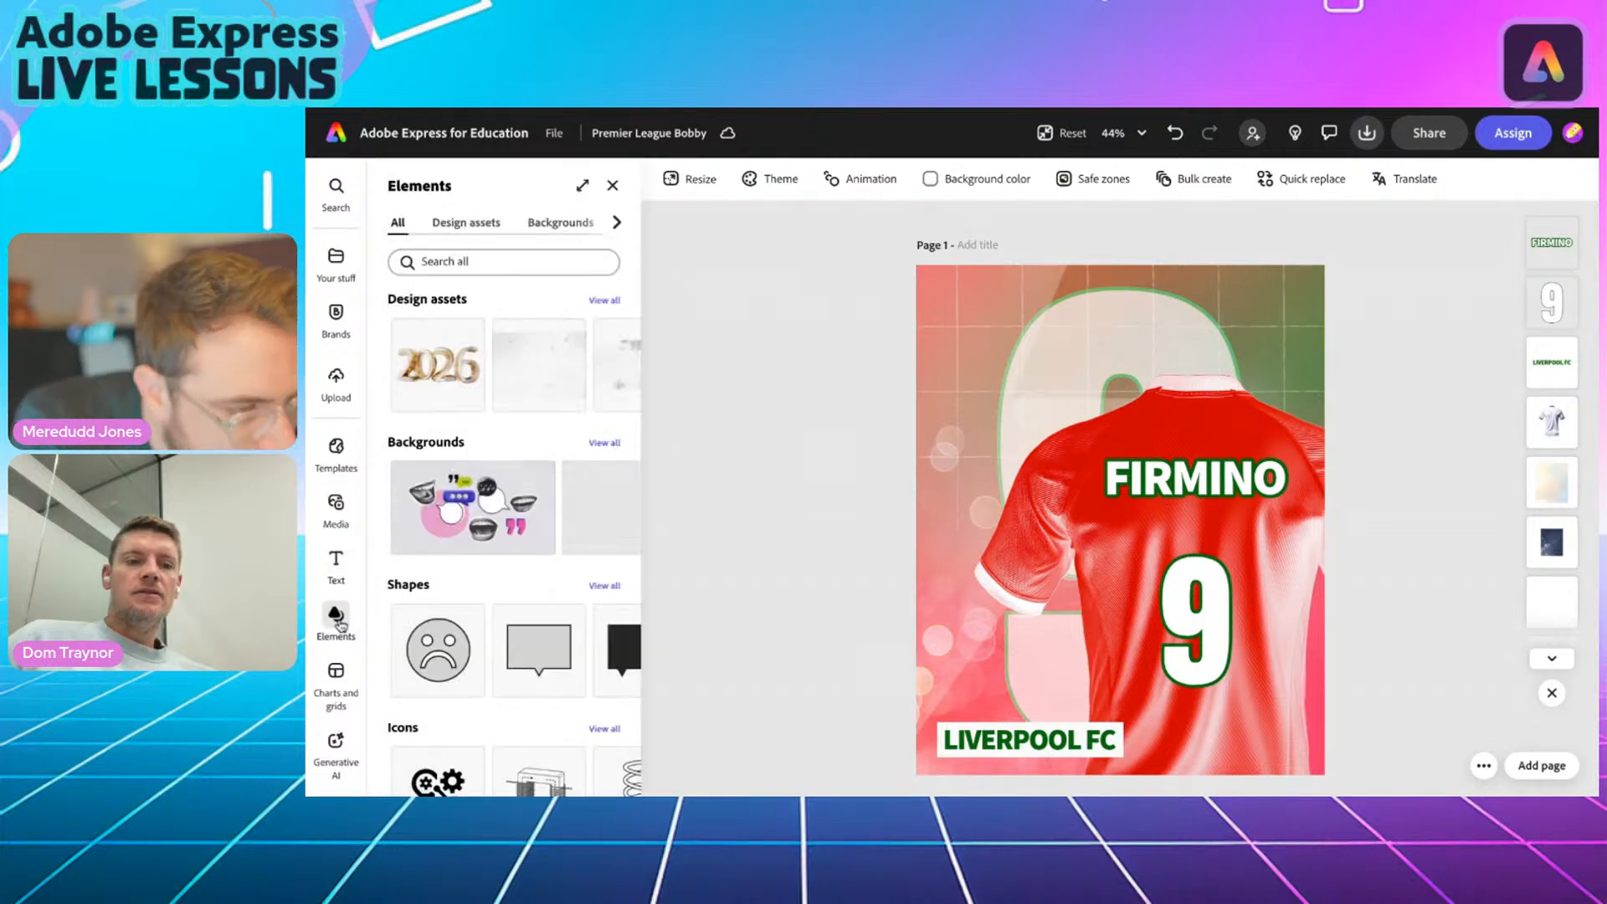
{"action": "left_click", "coordinate": [467, 263]}
{"action": "type", "text": "brazil "}
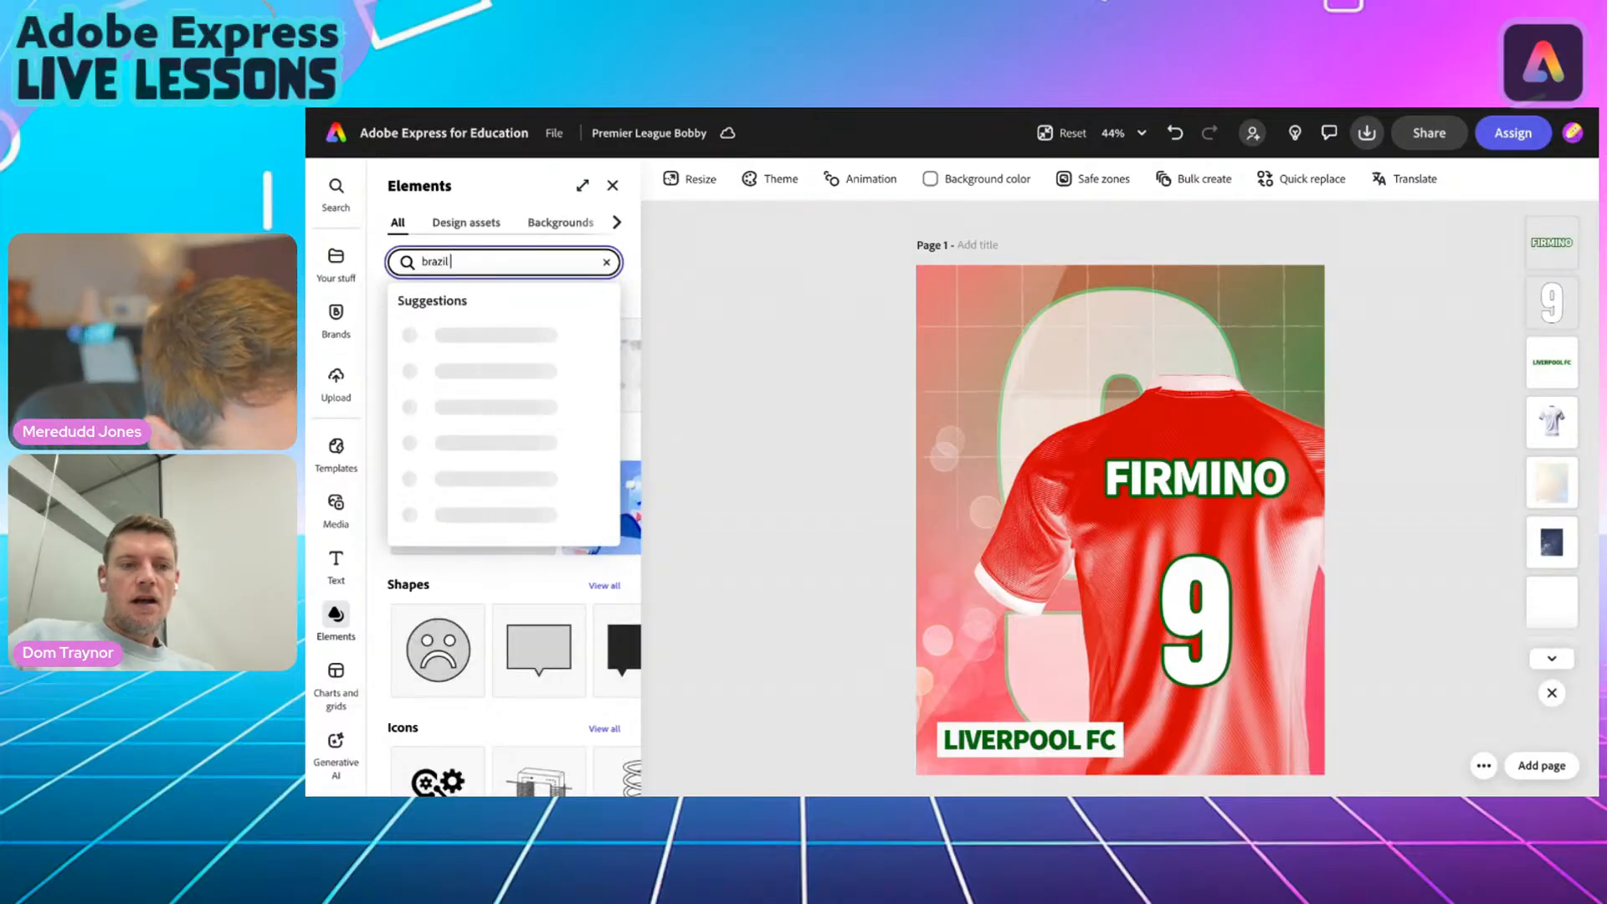
{"action": "type", "text": "flag"}
{"action": "key", "text": "Return"}
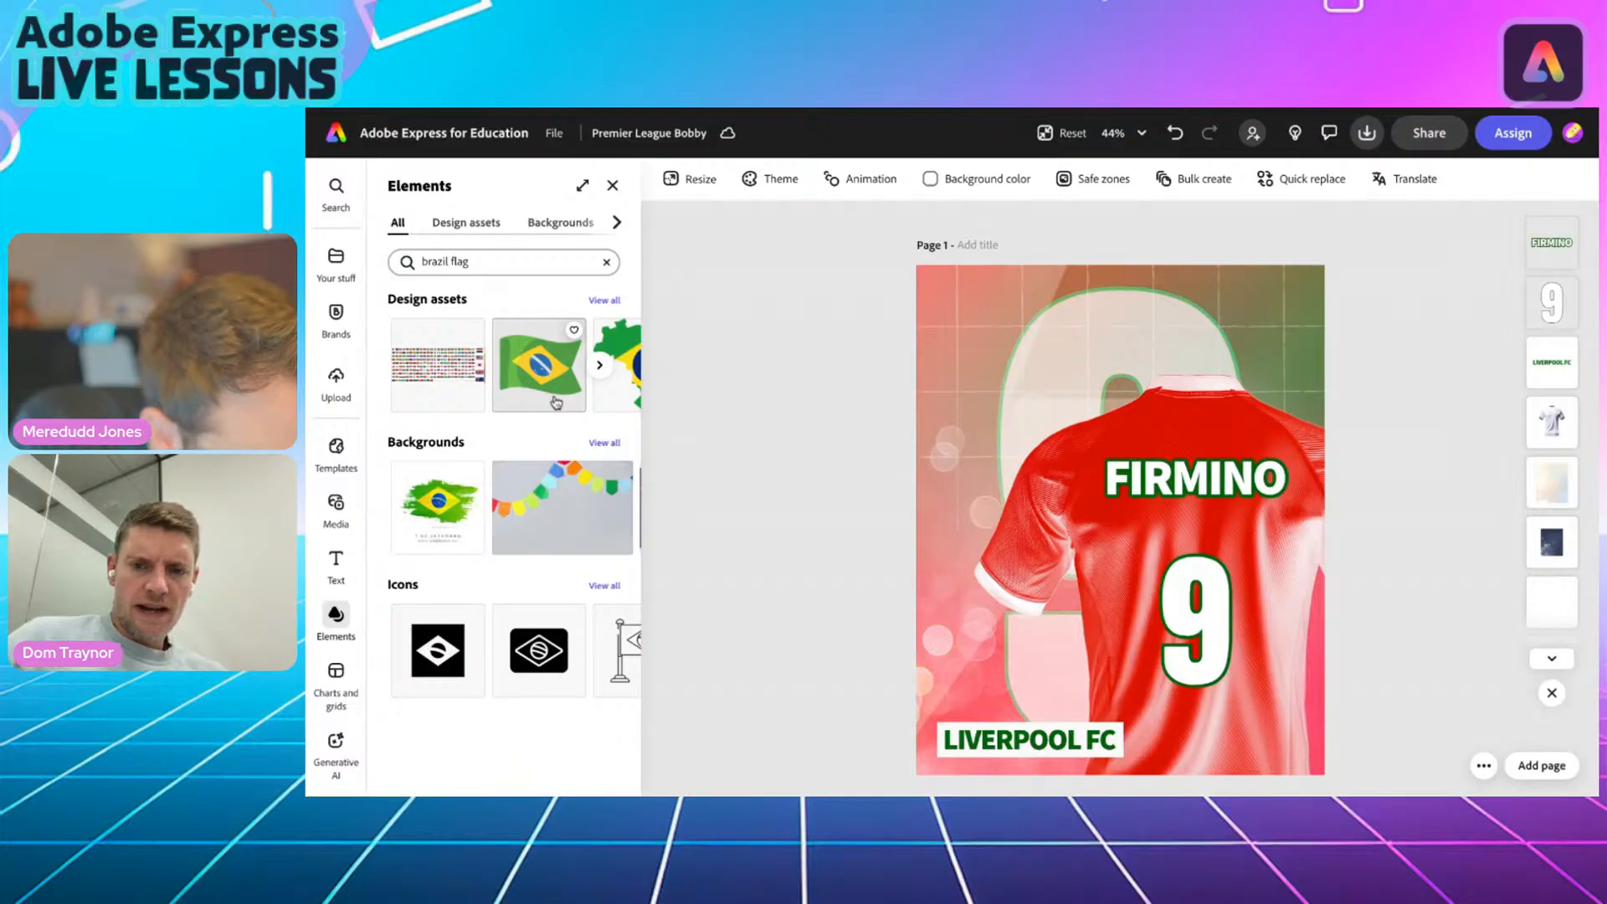
{"action": "left_click", "coordinate": [602, 300]}
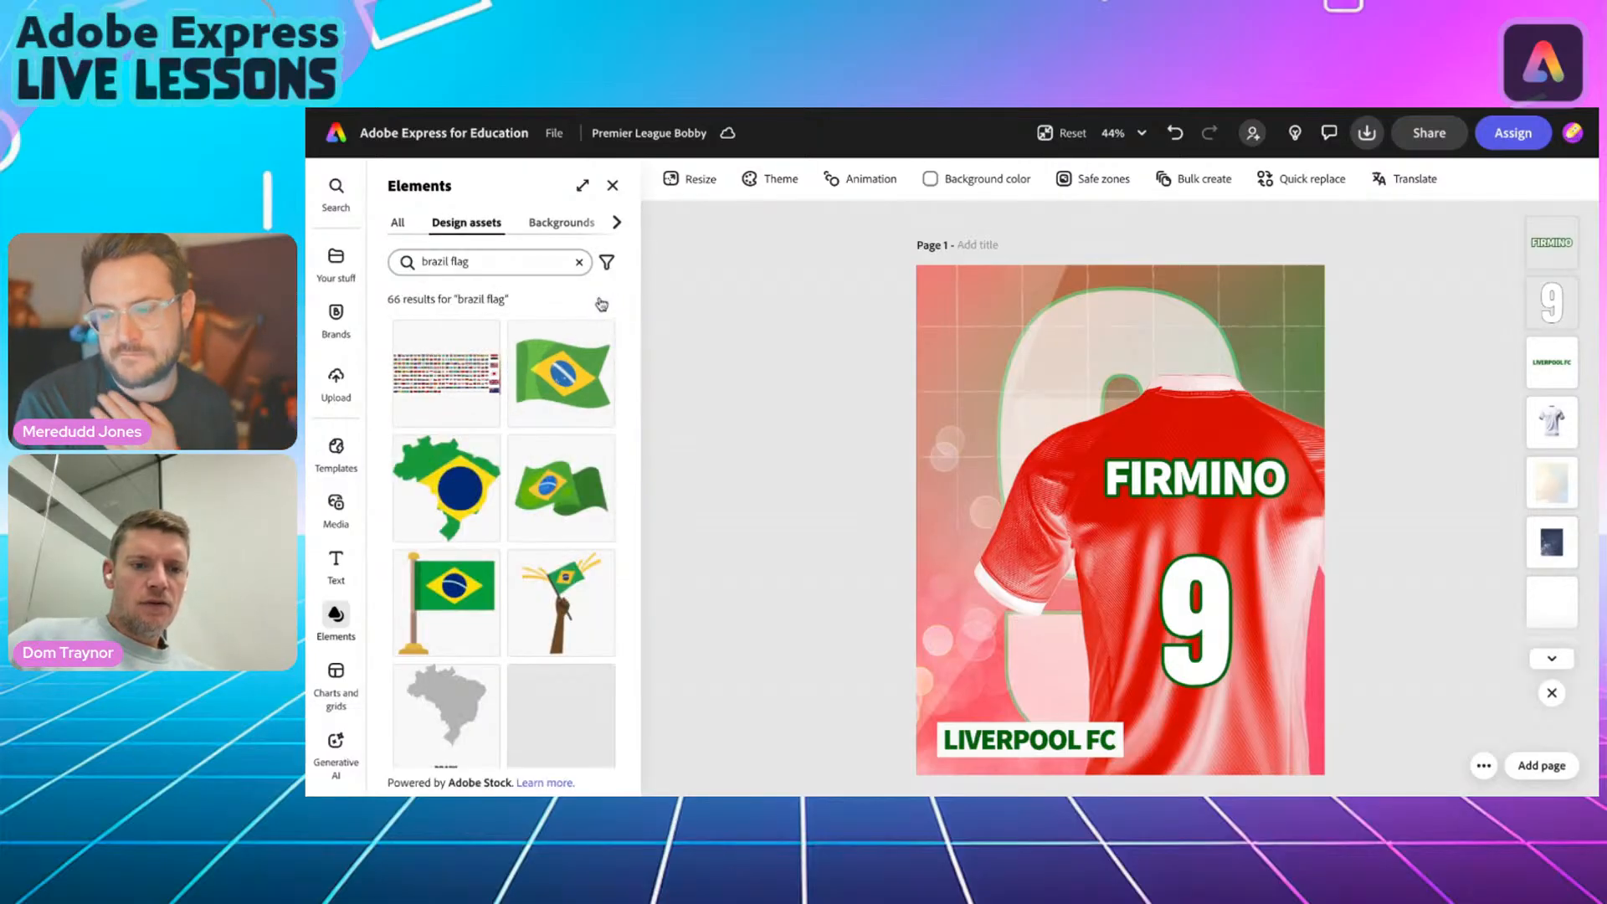
{"action": "scroll", "coordinate": [585, 601], "scroll_direction": "down", "scroll_amount": 1}
{"action": "scroll", "coordinate": [586, 600], "scroll_direction": "down", "scroll_amount": 5}
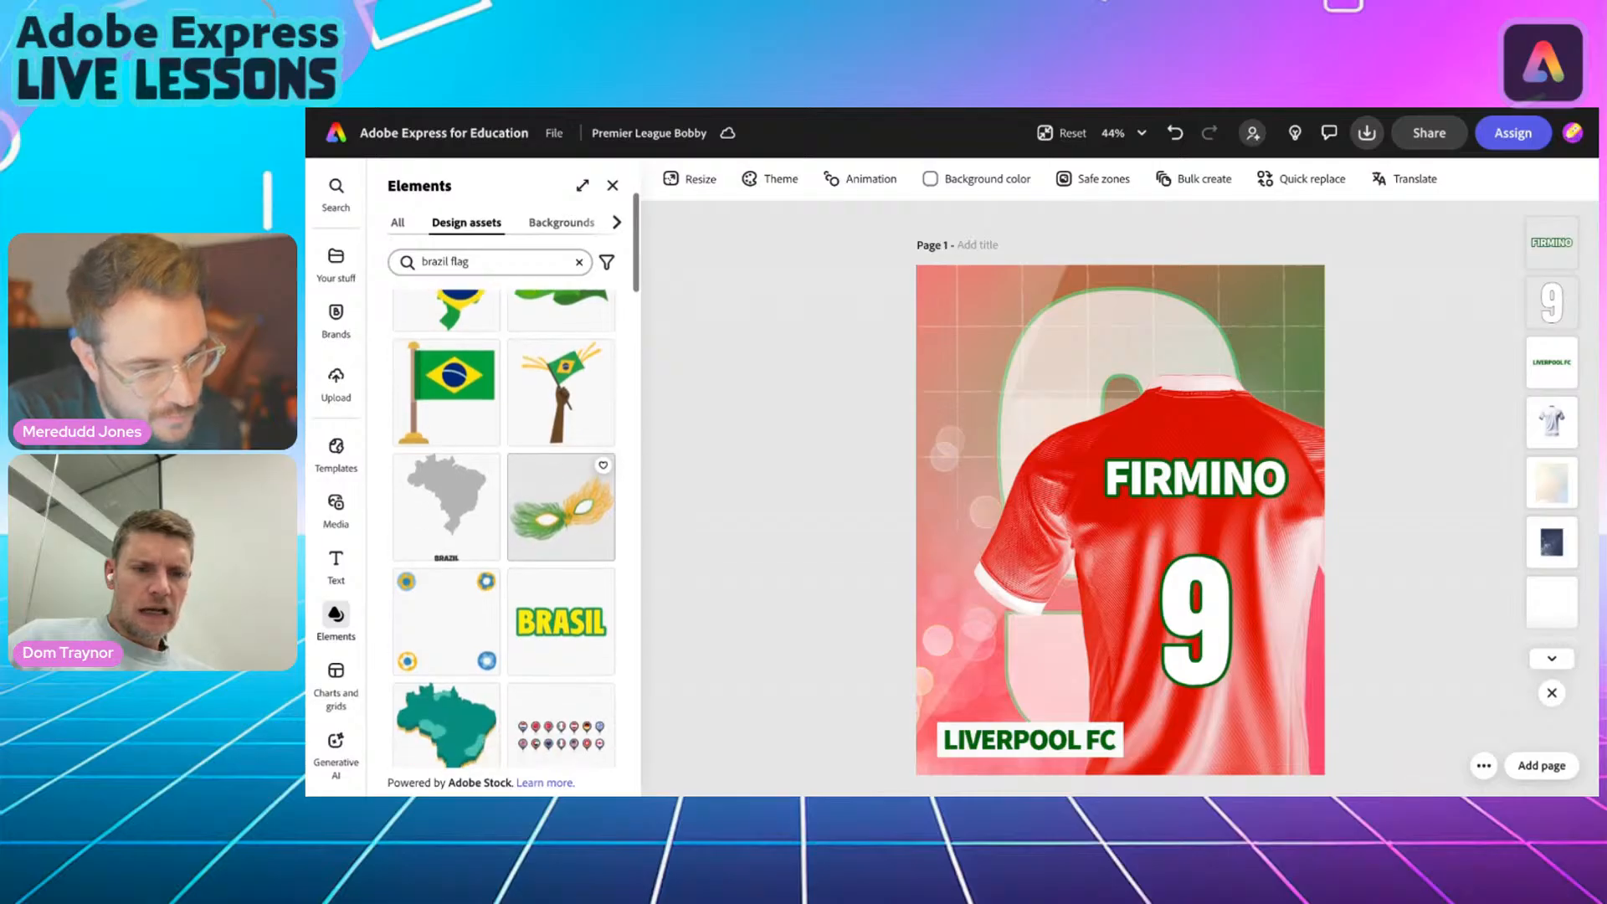
{"action": "scroll", "coordinate": [586, 601], "scroll_direction": "up", "scroll_amount": 6}
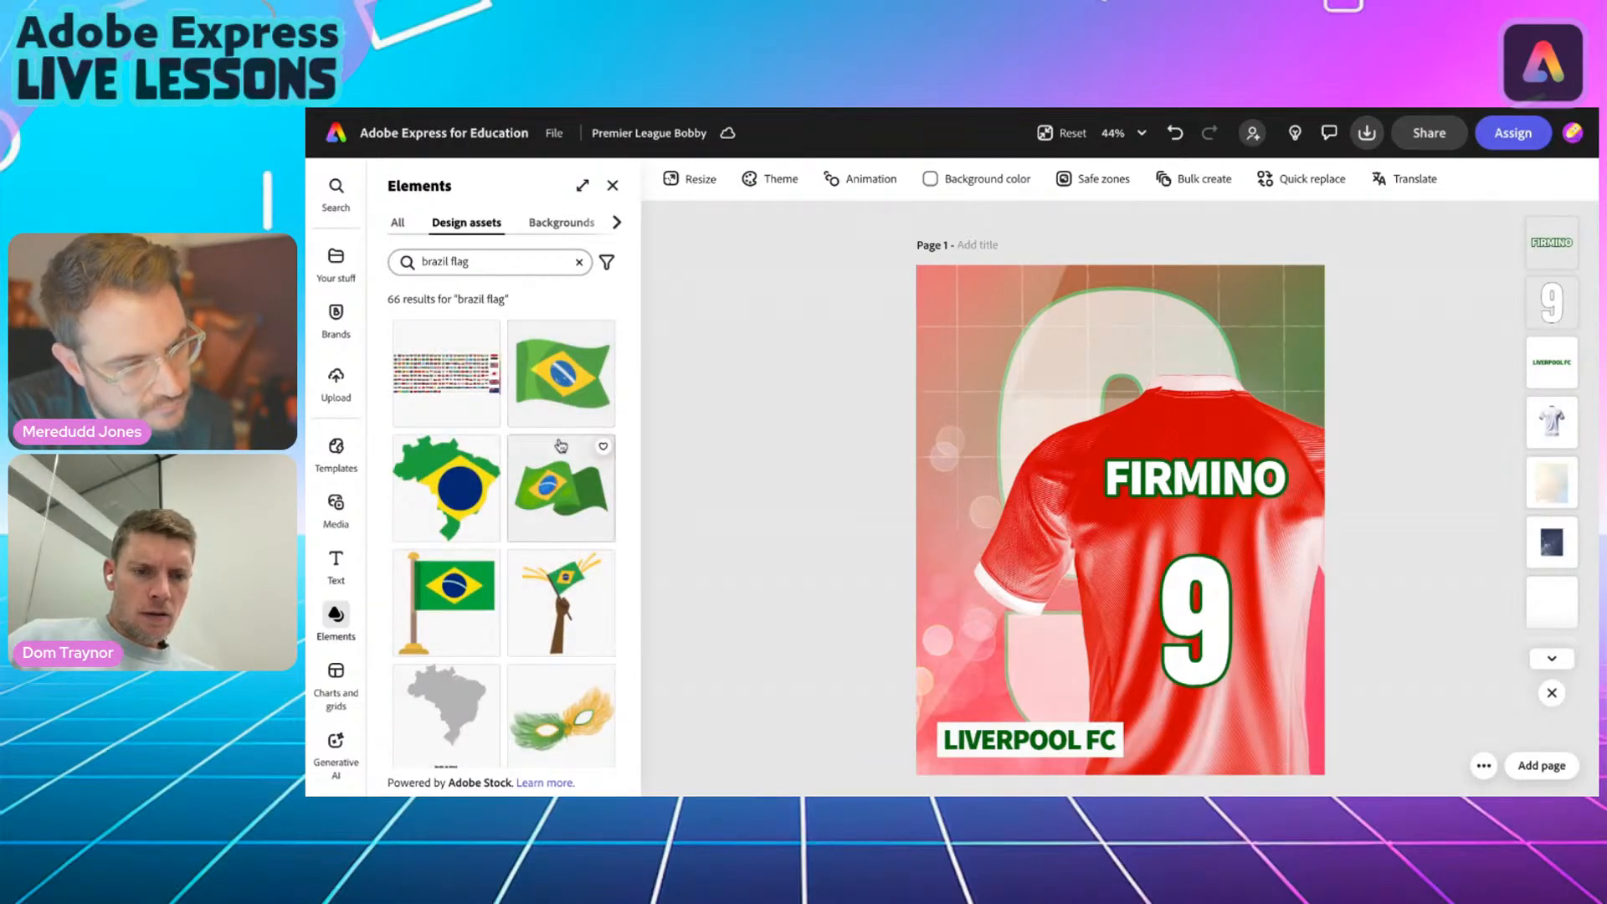
{"action": "left_click", "coordinate": [553, 494]}
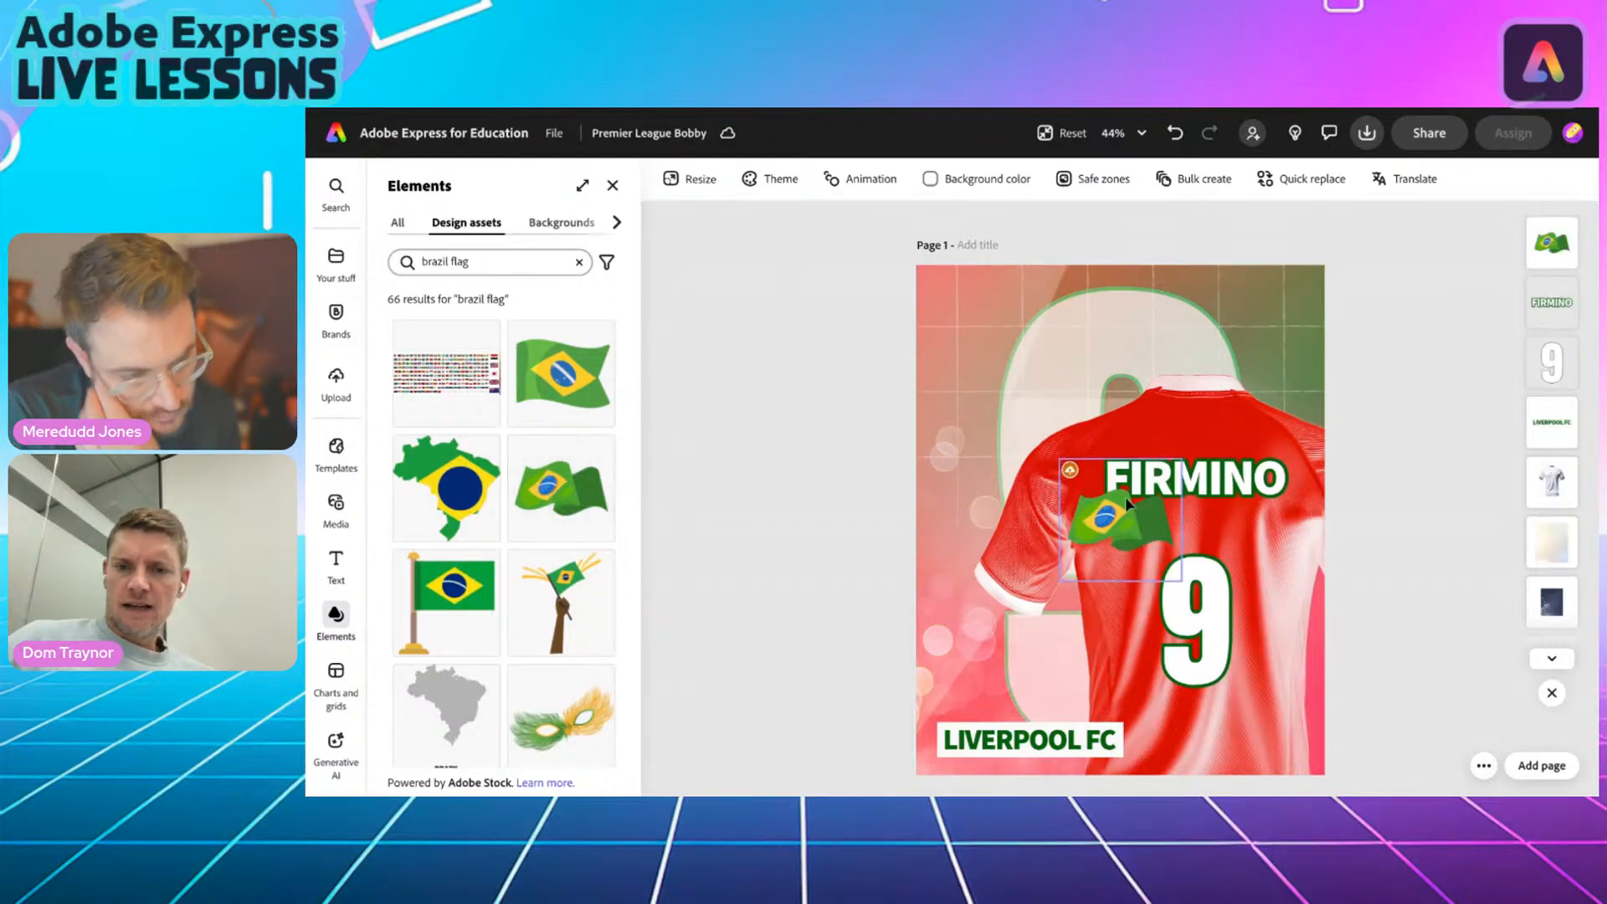
Enlarge the Brazil flag slightly and place it just above the LIVERPOOL FC label.
{"action": "left_click_drag", "start_coordinate": [1125, 514], "coordinate": [1255, 304]}
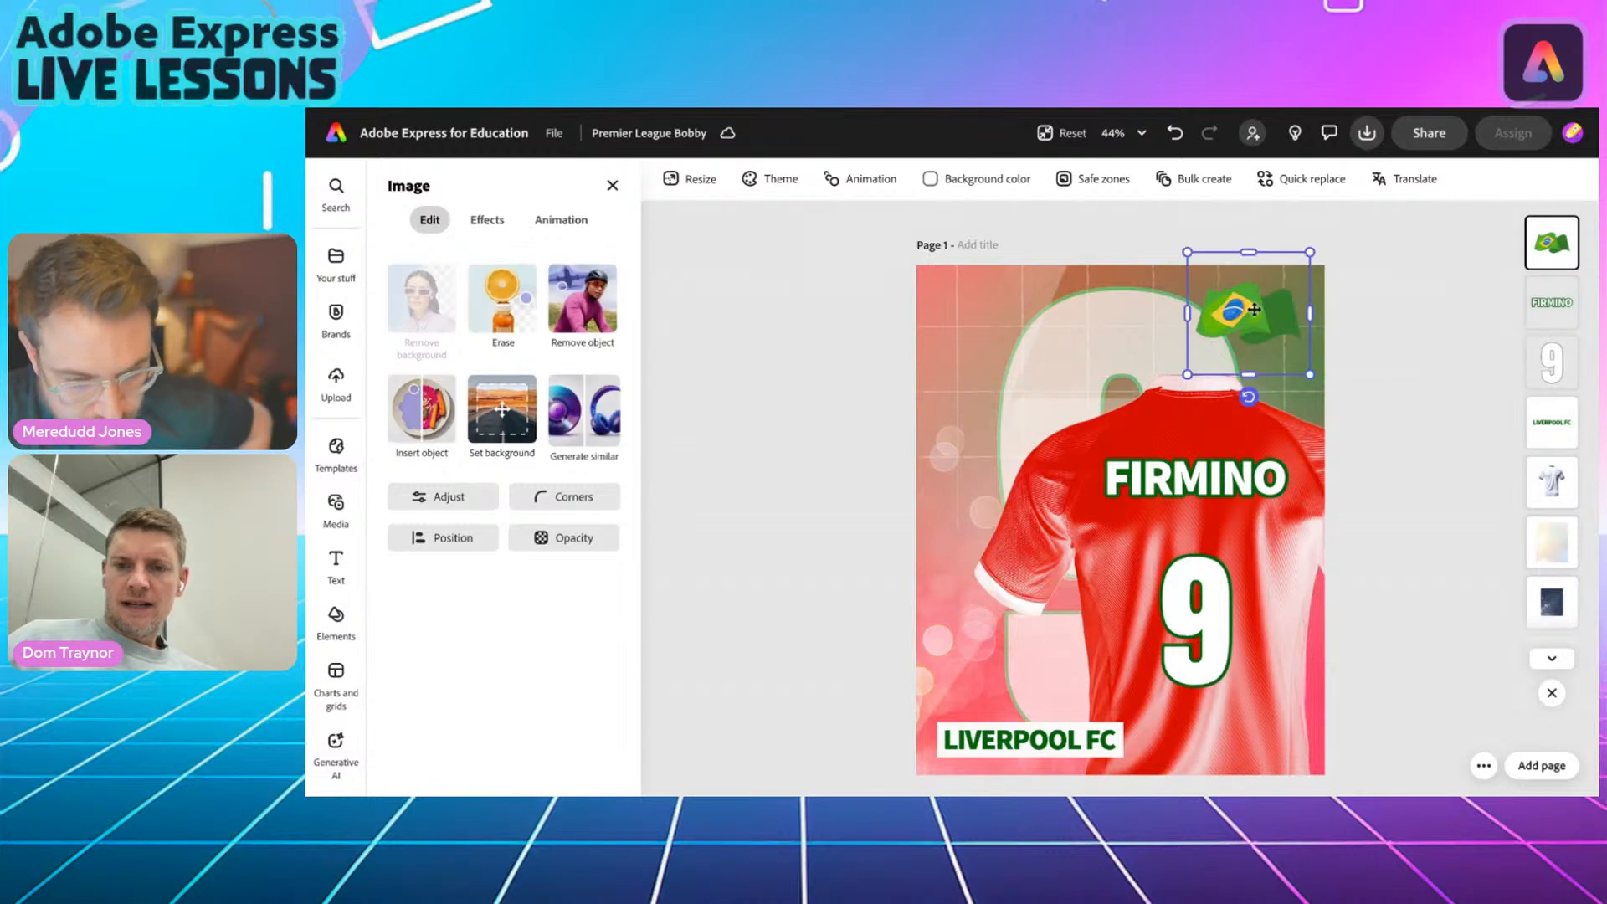
{"action": "left_click_drag", "start_coordinate": [1187, 374], "coordinate": [1151, 410]}
{"action": "left_click_drag", "start_coordinate": [1227, 327], "coordinate": [1002, 653]}
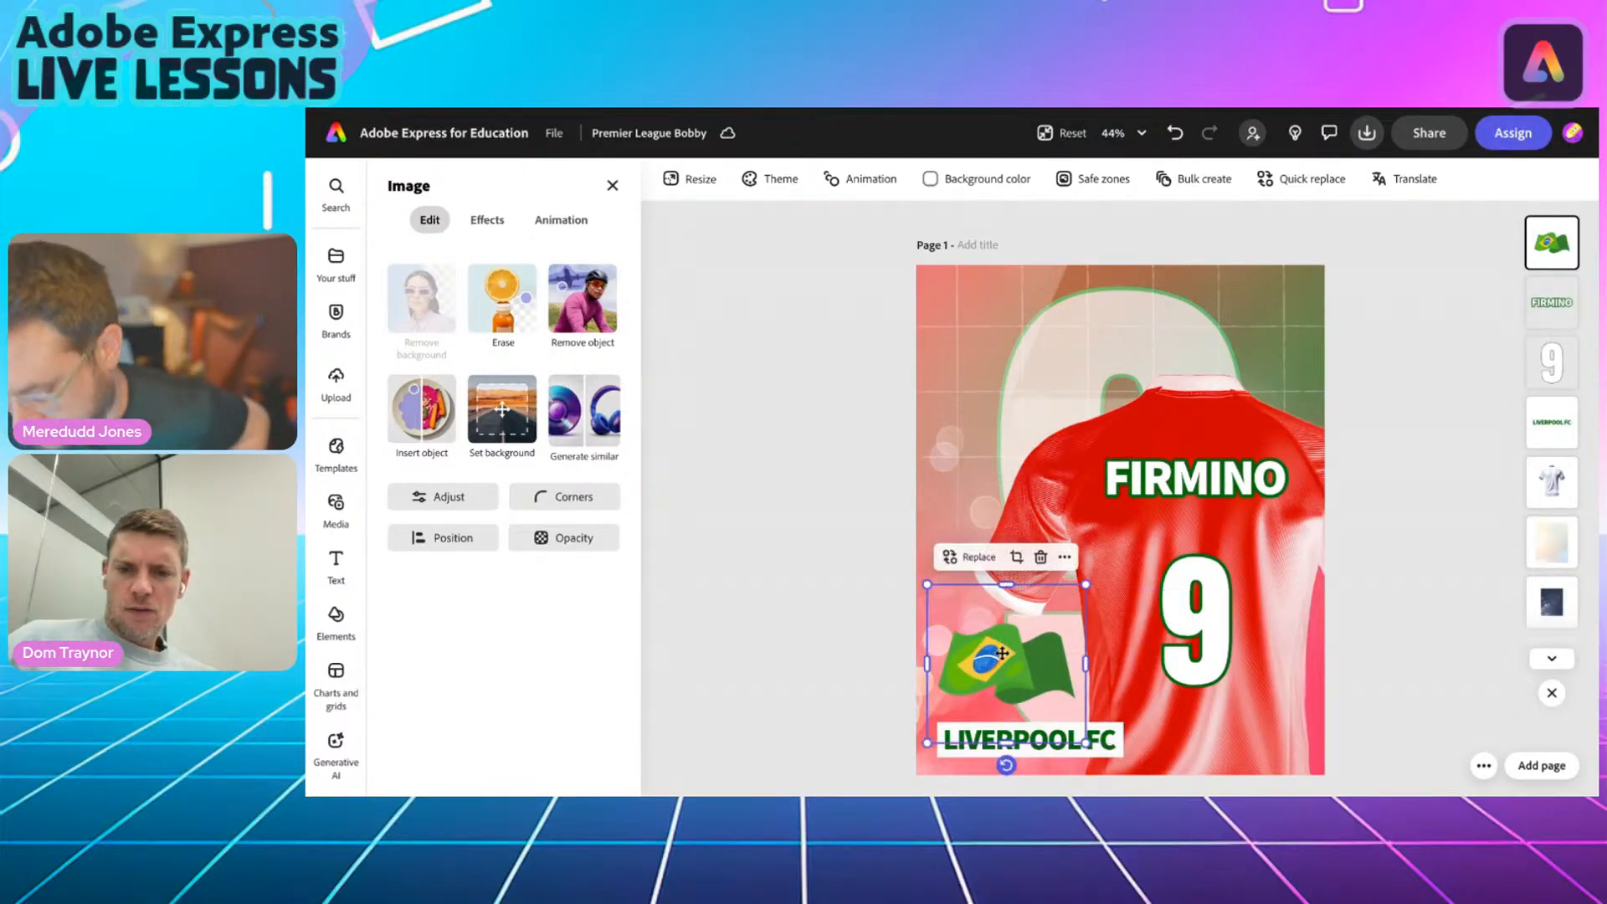
{"action": "left_click", "coordinate": [832, 680]}
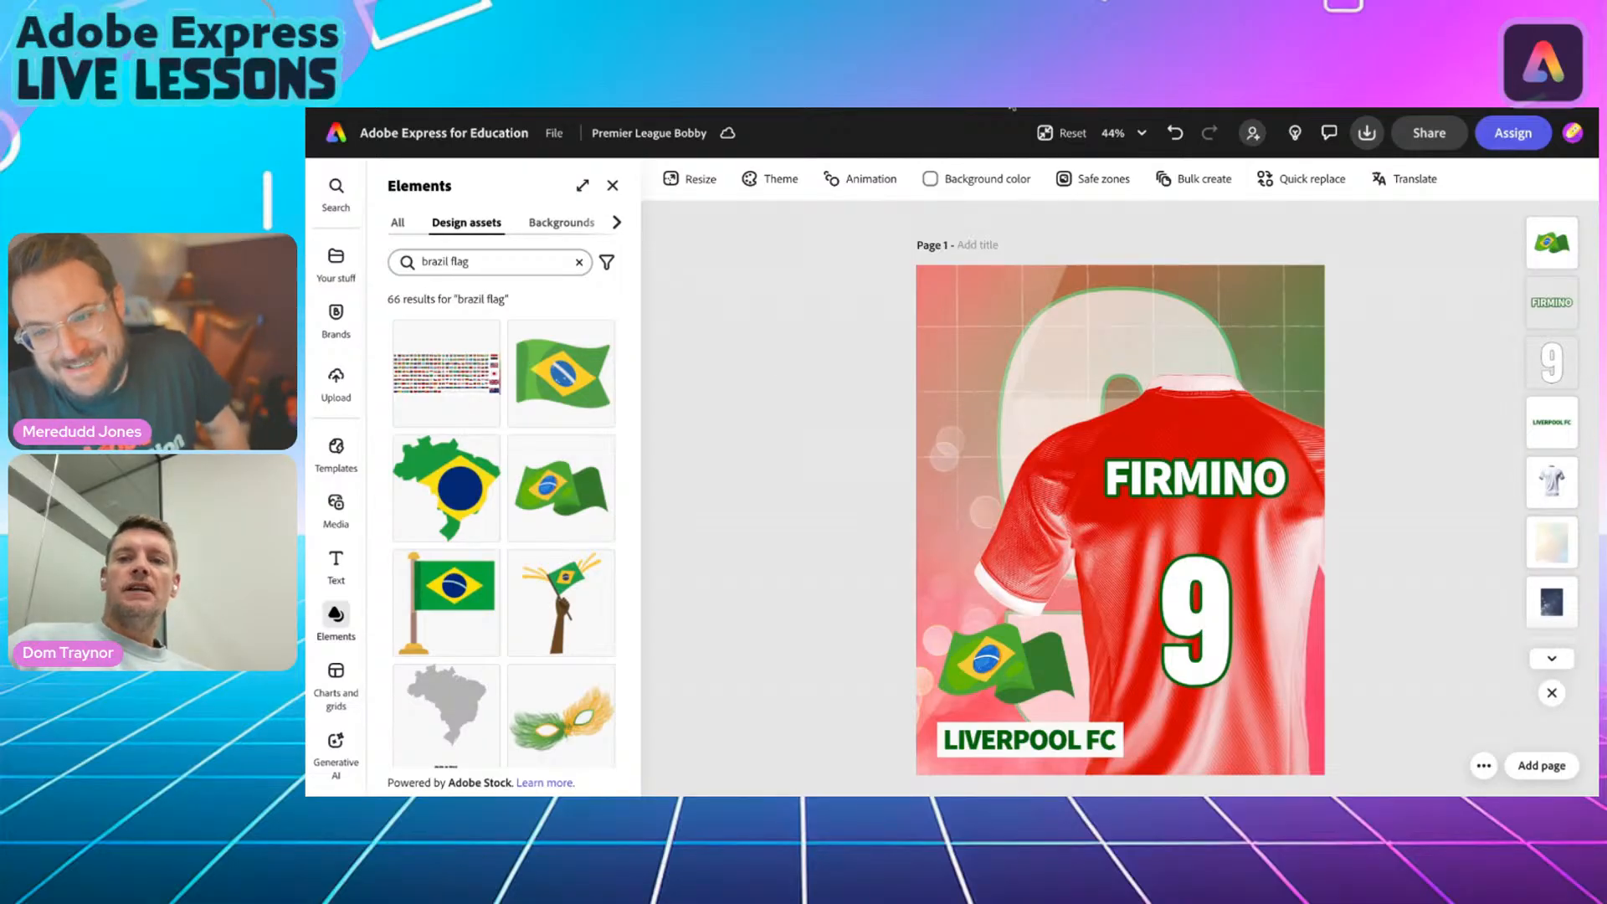
Switch to Google in the browser and run an image search for "liver bird lfc".
{"action": "key", "text": "ctrl+Tab"}
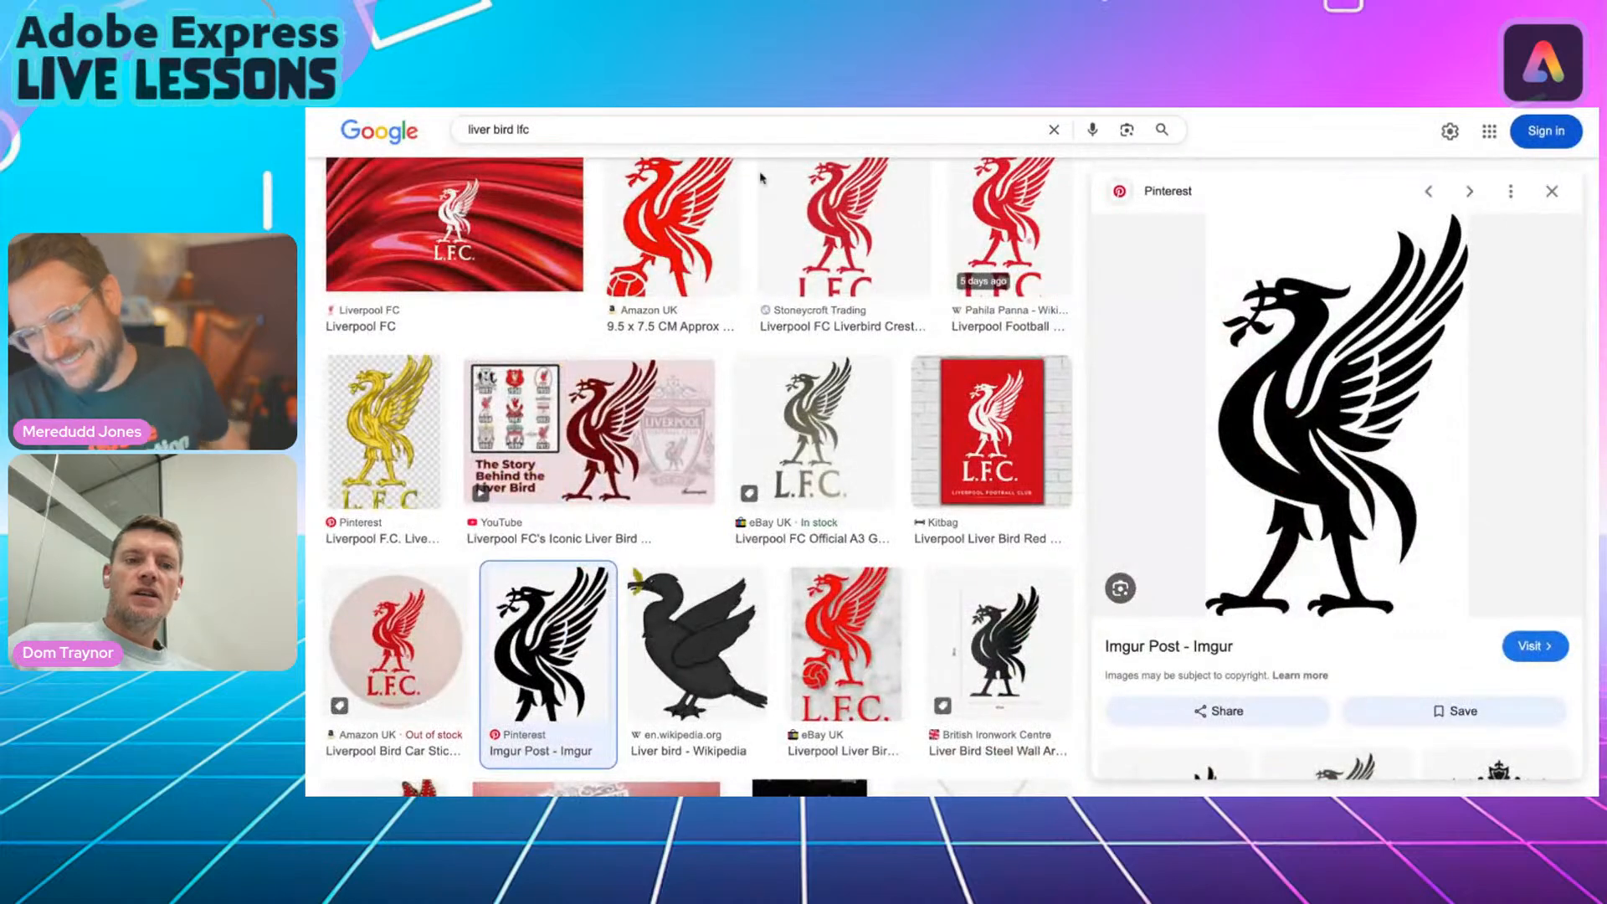
{"action": "scroll", "coordinate": [751, 294], "scroll_direction": "up", "scroll_amount": 5}
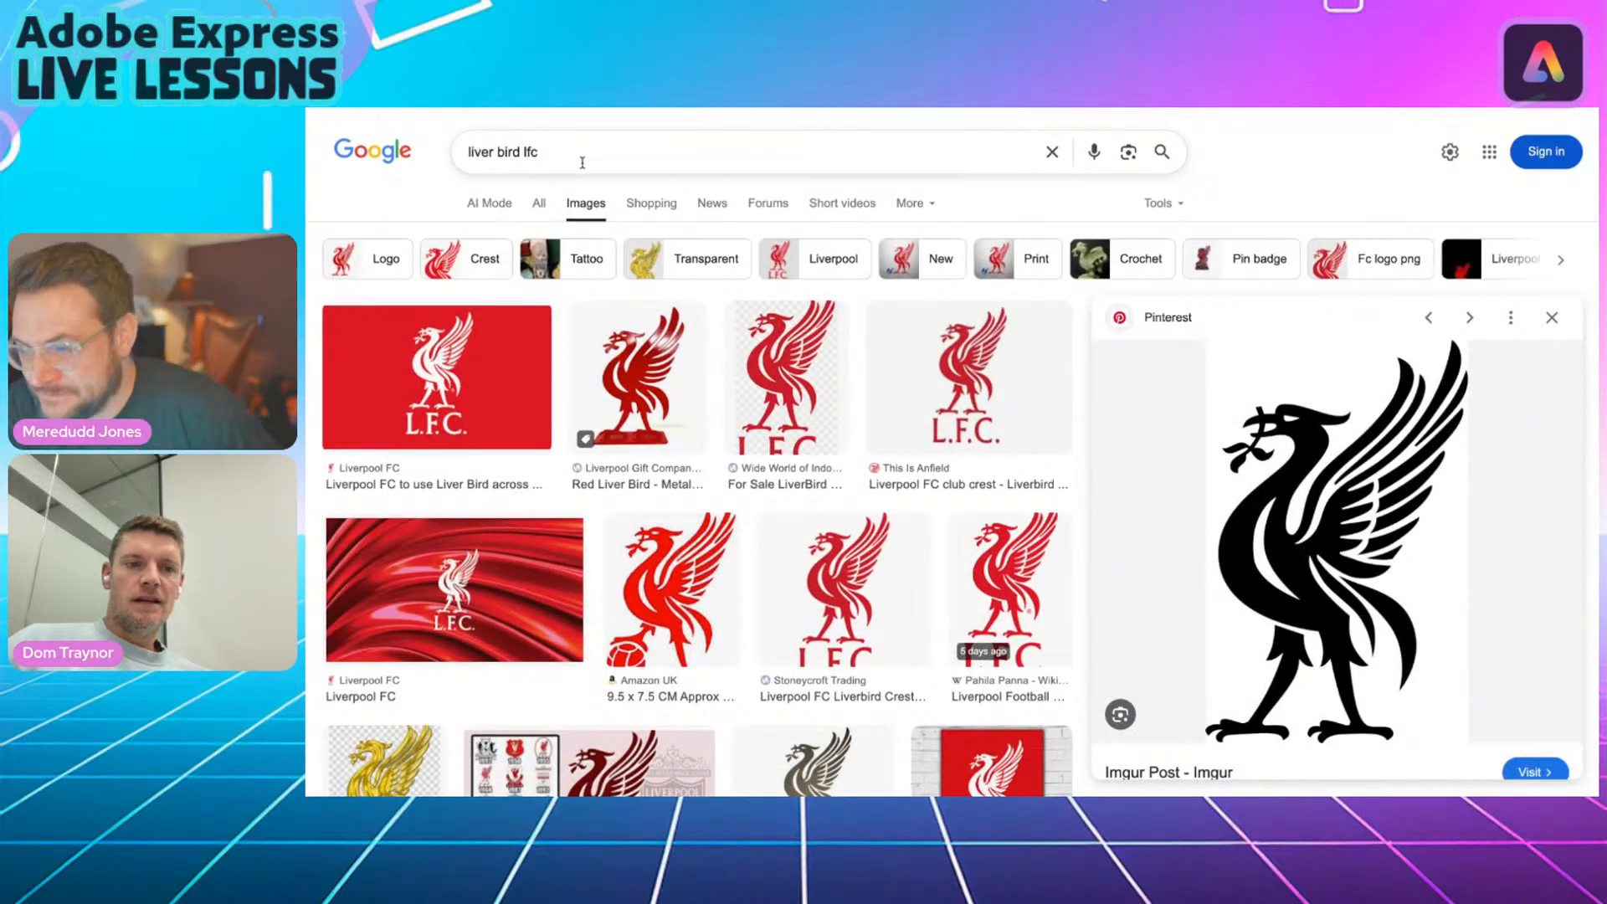
{"action": "left_click", "coordinate": [400, 163]}
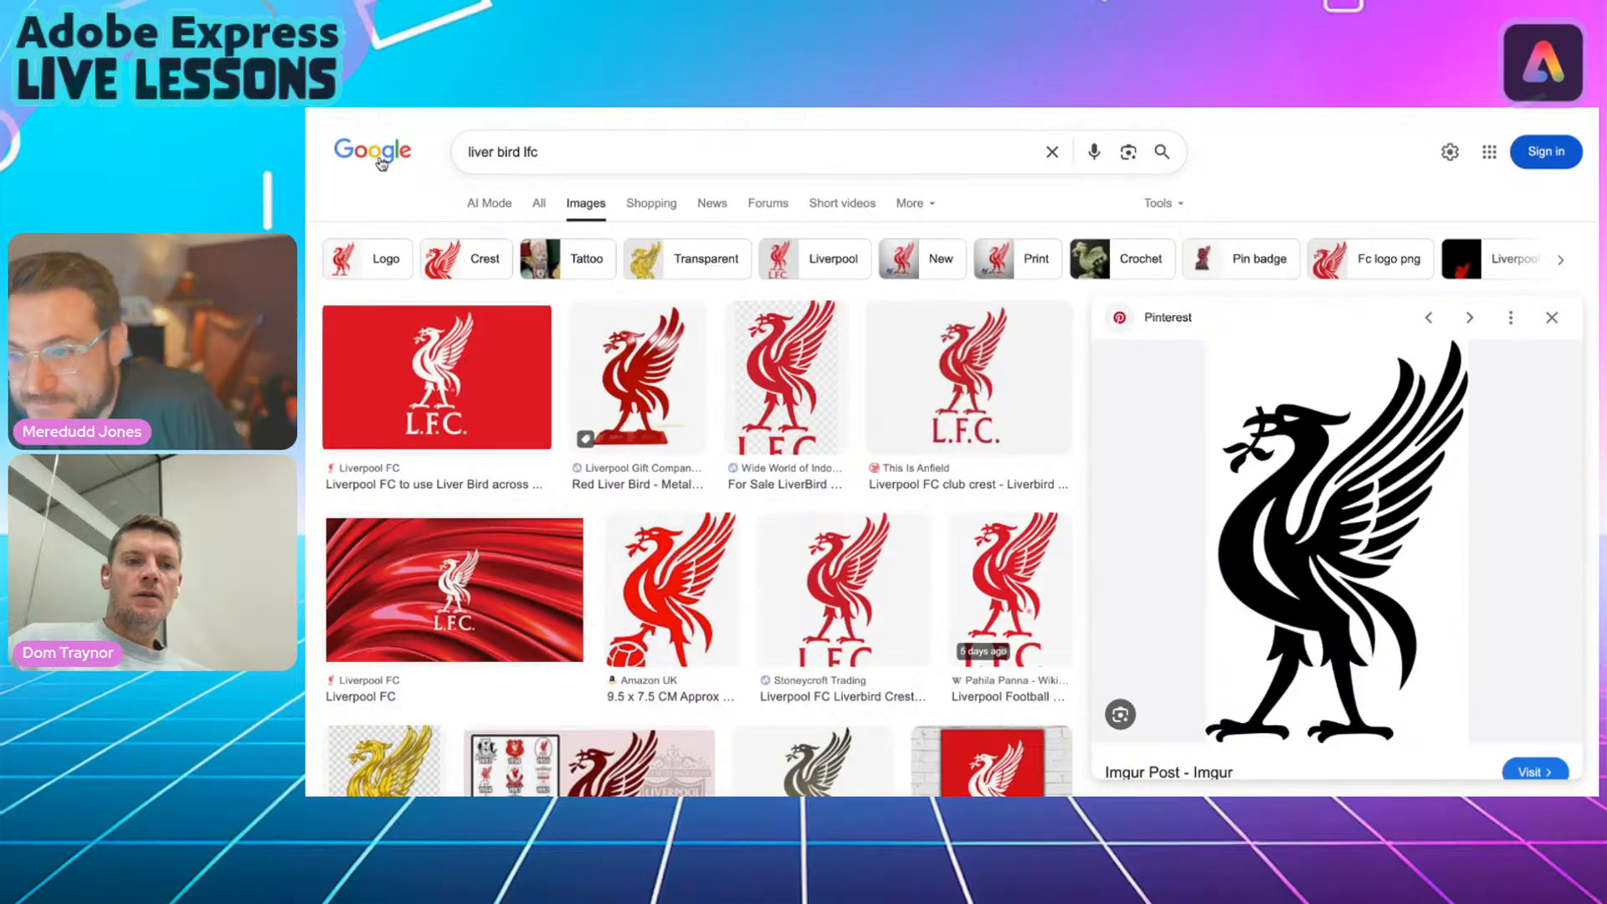
{"action": "type", "text": "liver"}
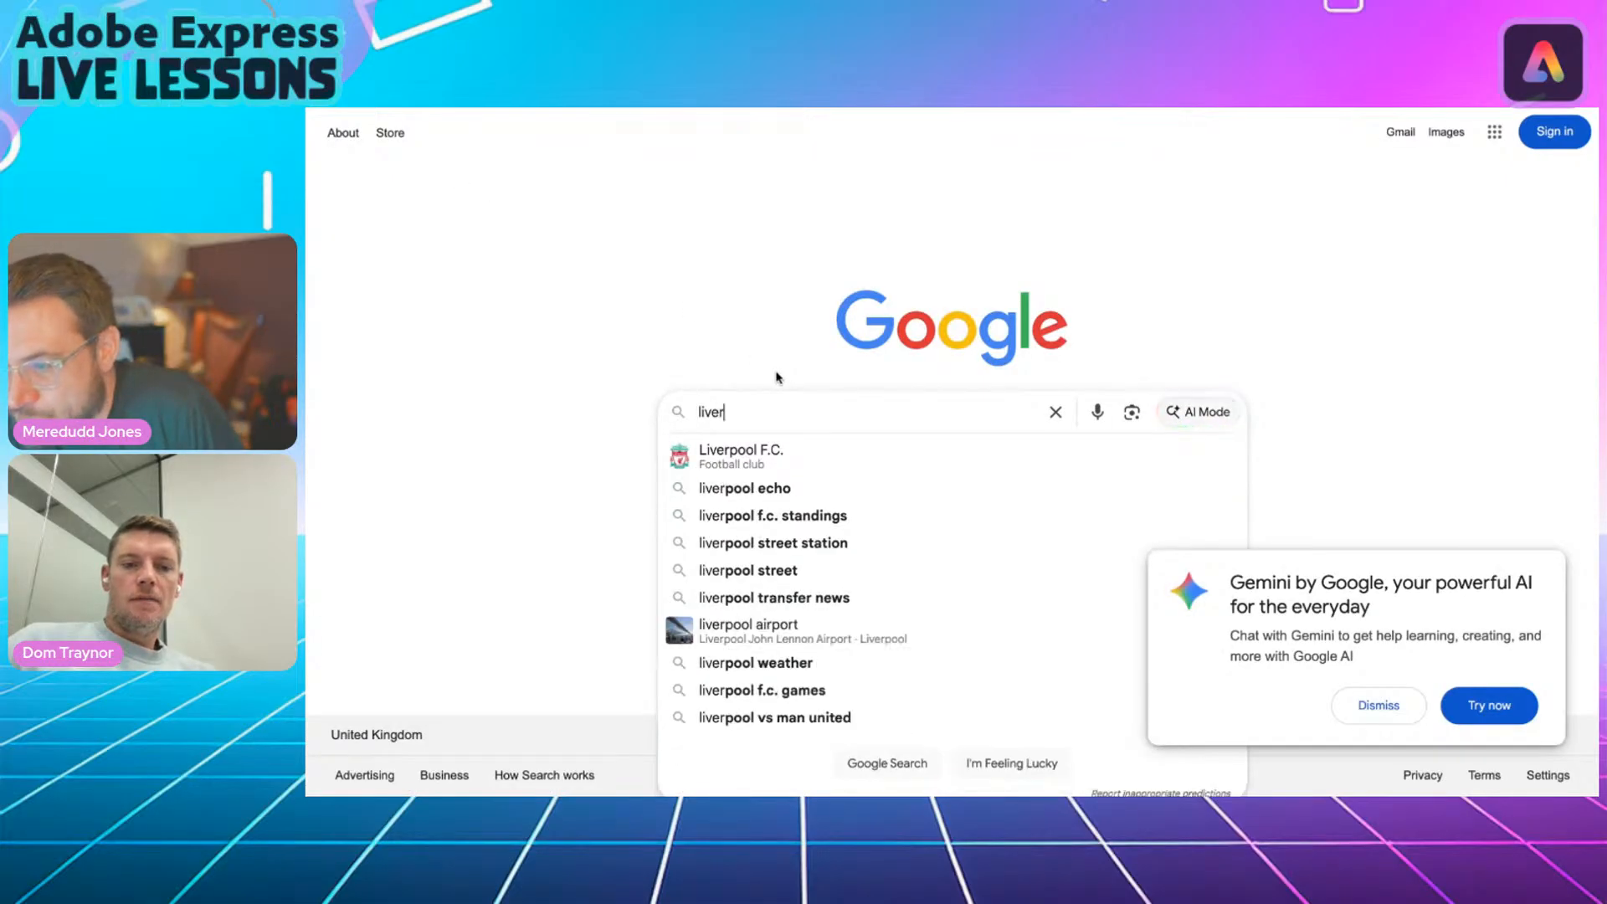
{"action": "type", "text": " bird lfc"}
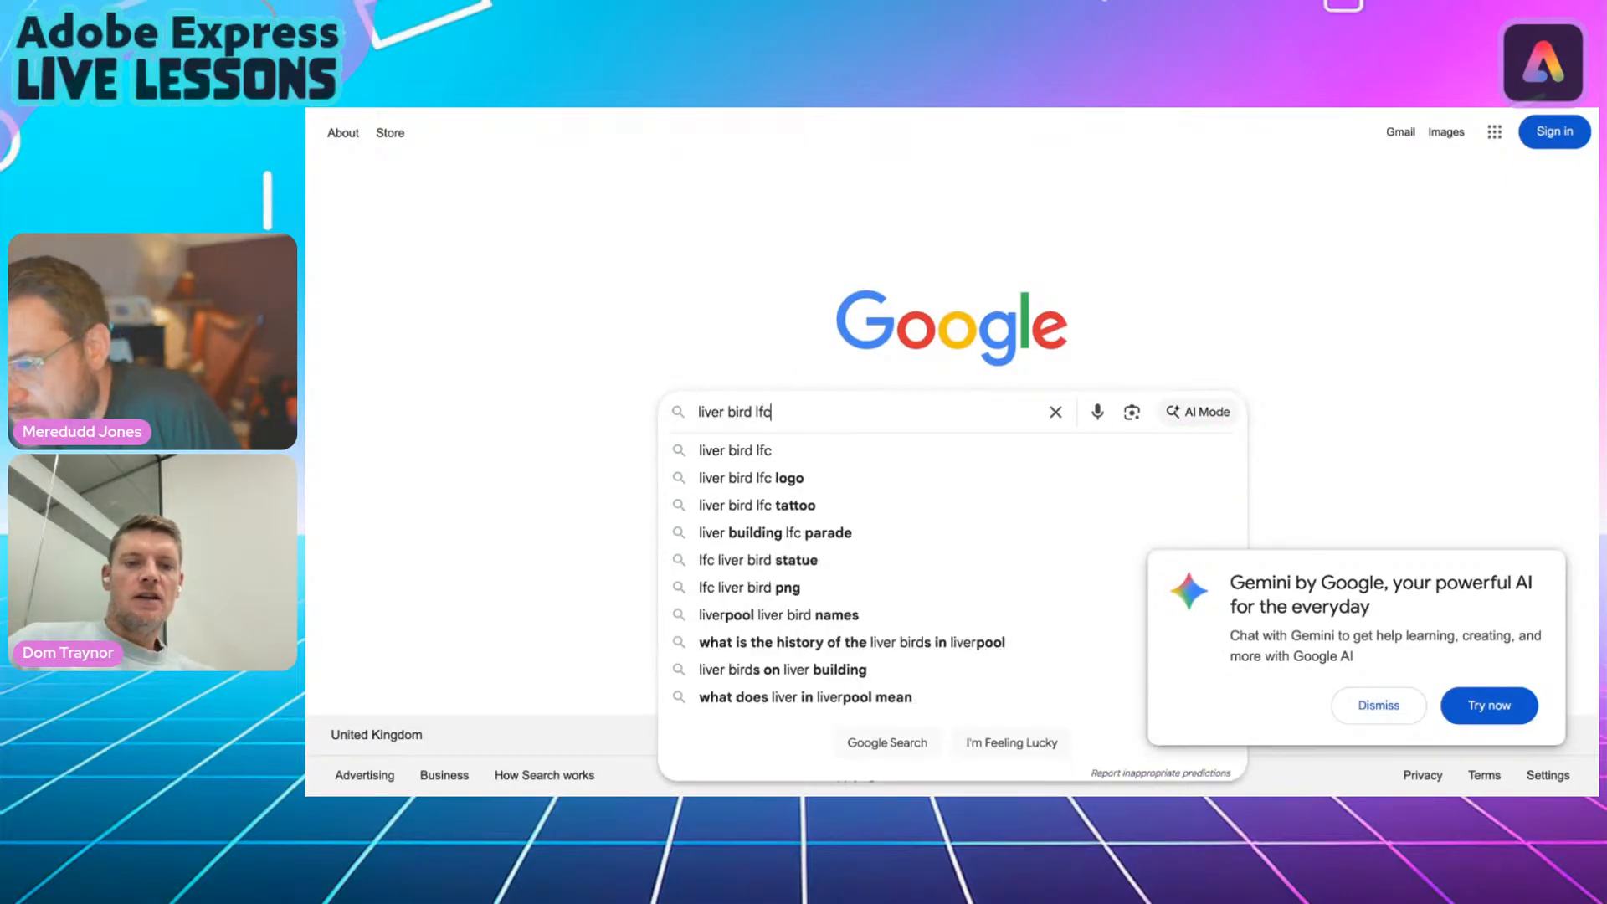
{"action": "key", "text": "Return"}
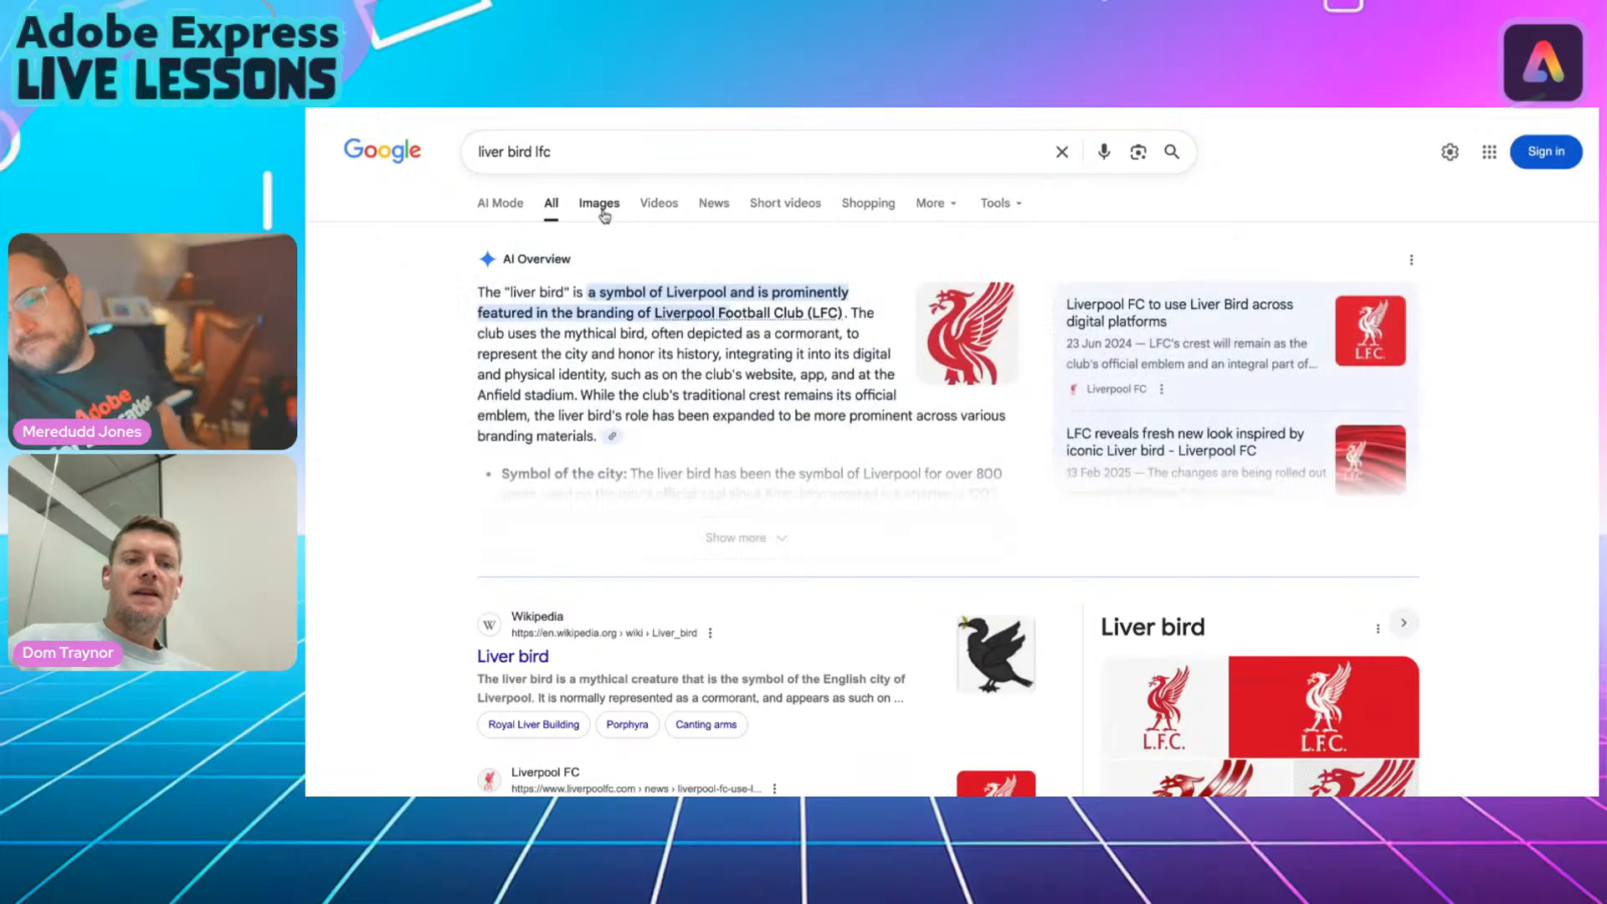
{"action": "left_click", "coordinate": [596, 204]}
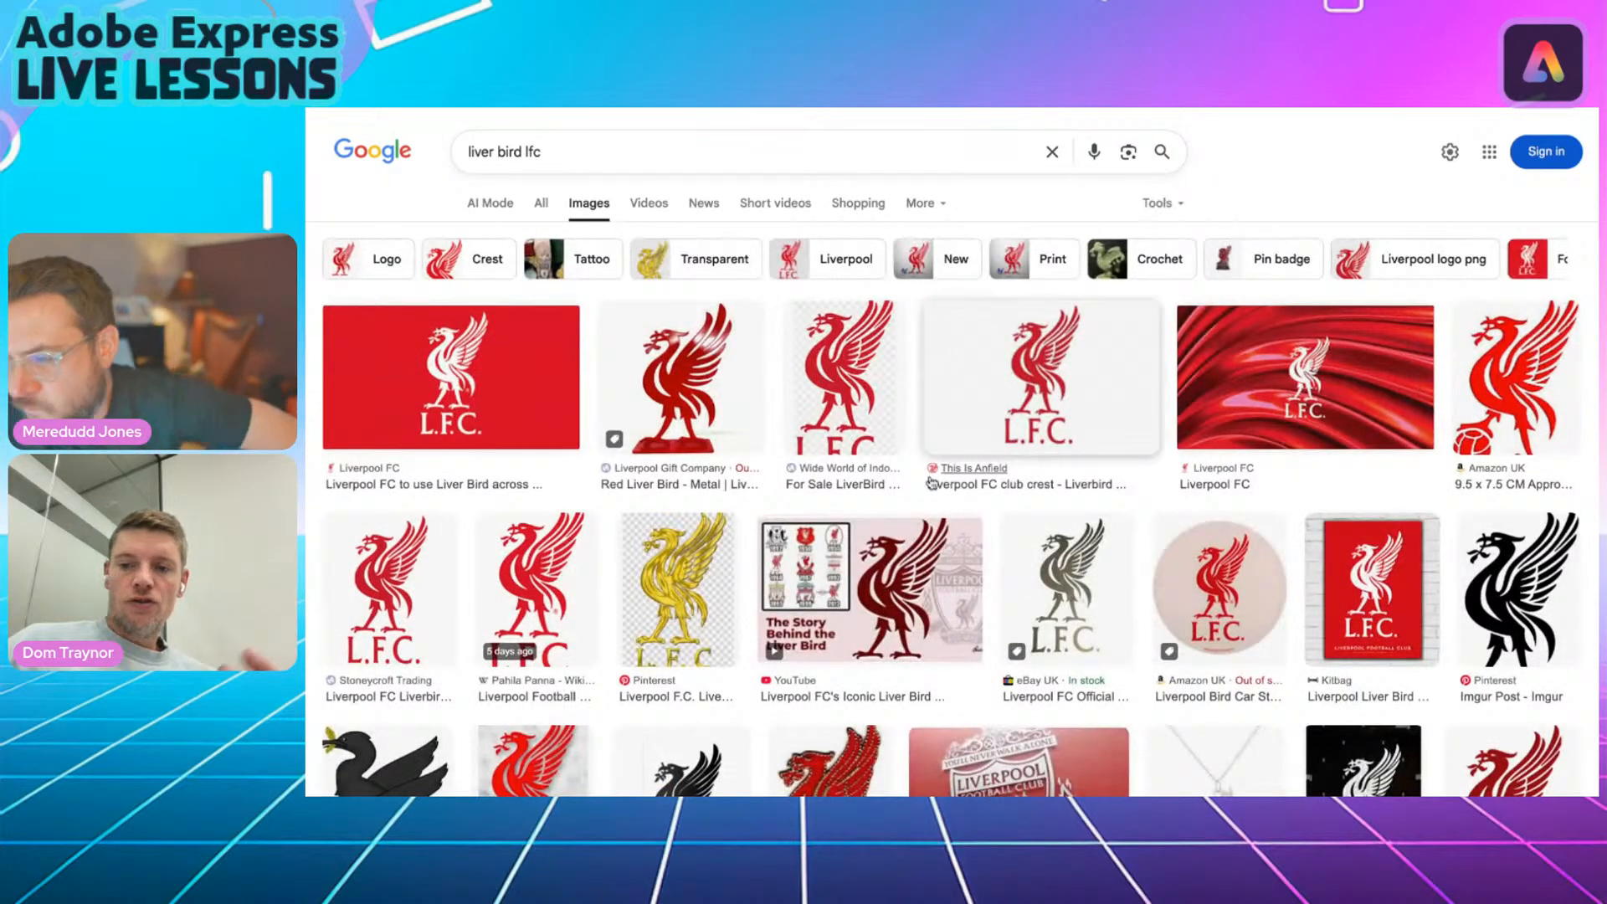
Browse the image results and open the preview of the black liver bird silhouette from Pinterest.
{"action": "scroll", "coordinate": [1099, 642], "scroll_direction": "down", "scroll_amount": 2}
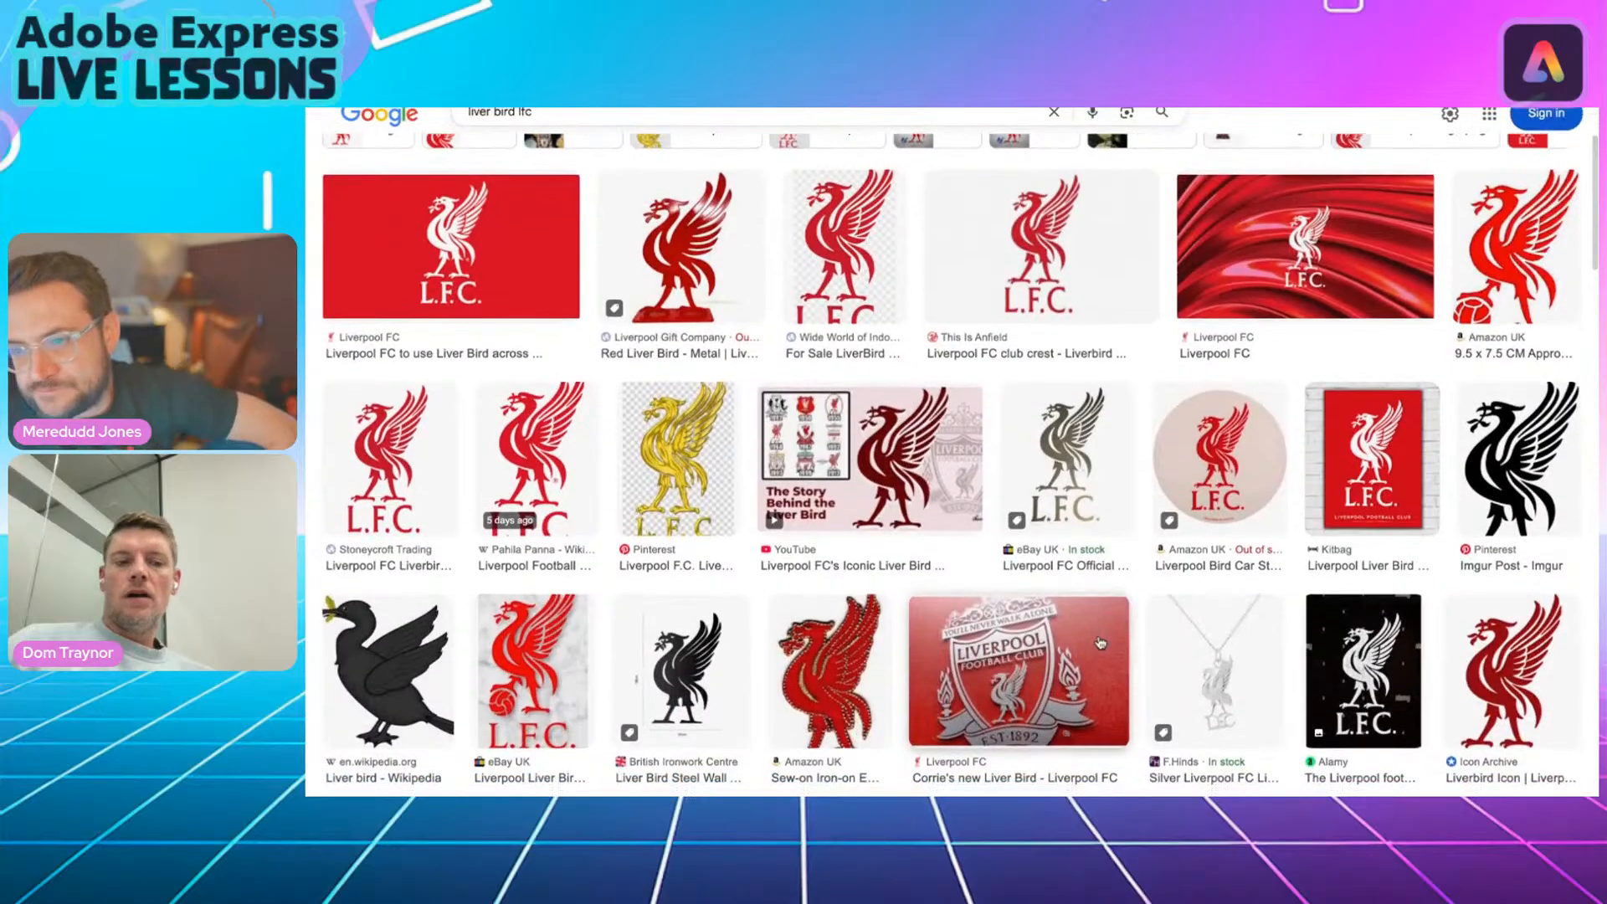
{"action": "left_click", "coordinate": [1504, 473]}
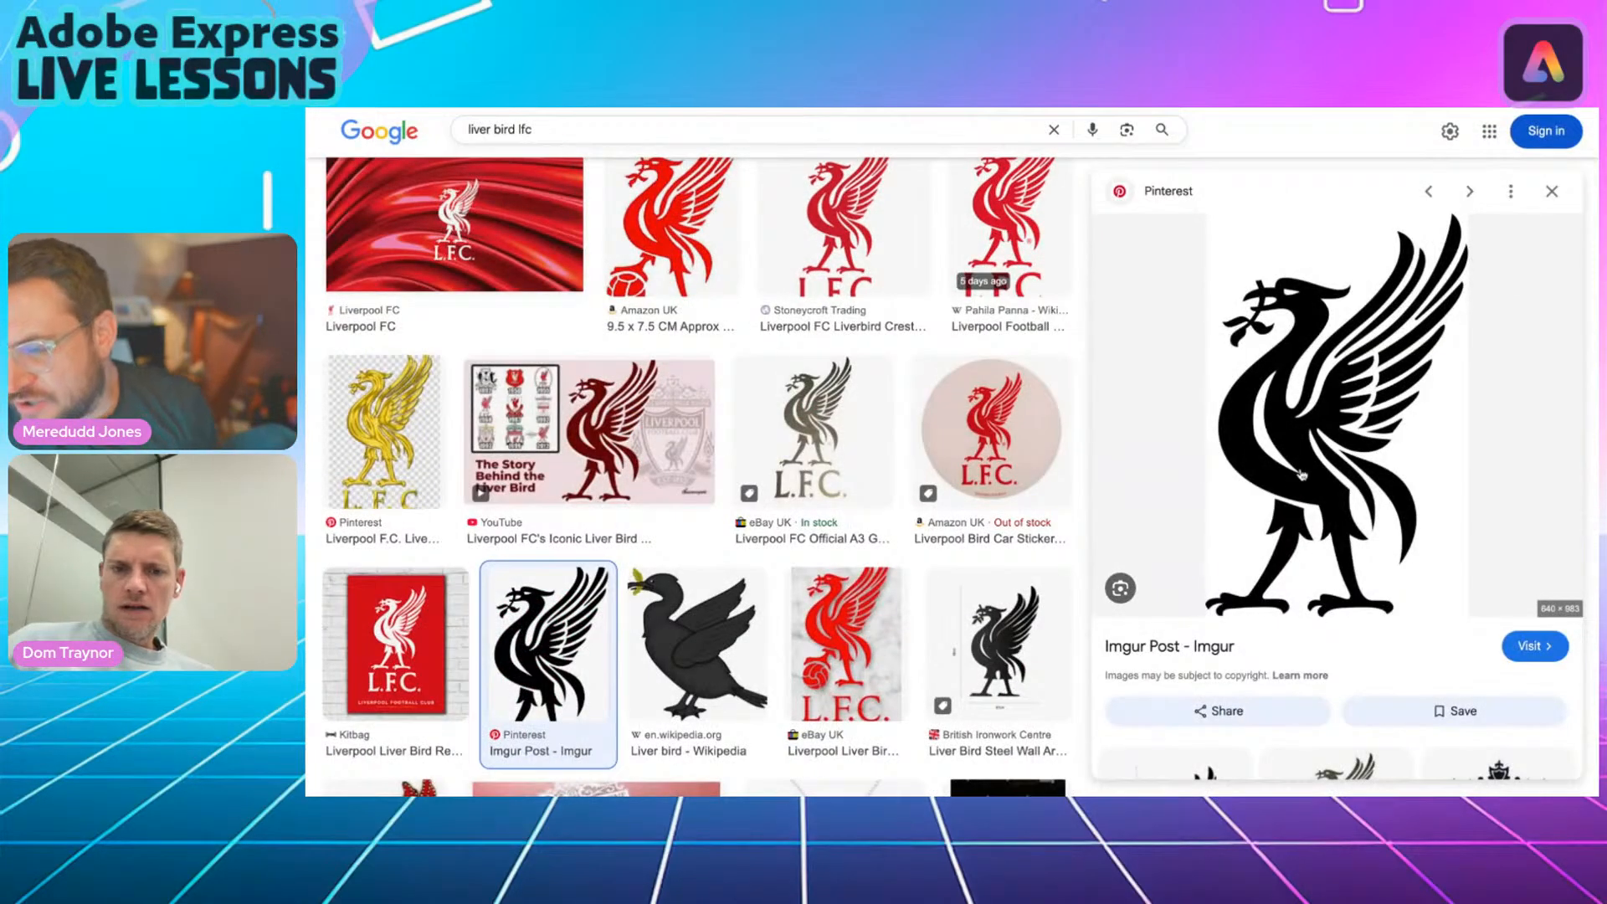
{"action": "scroll", "coordinate": [800, 398], "scroll_direction": "up", "scroll_amount": 5}
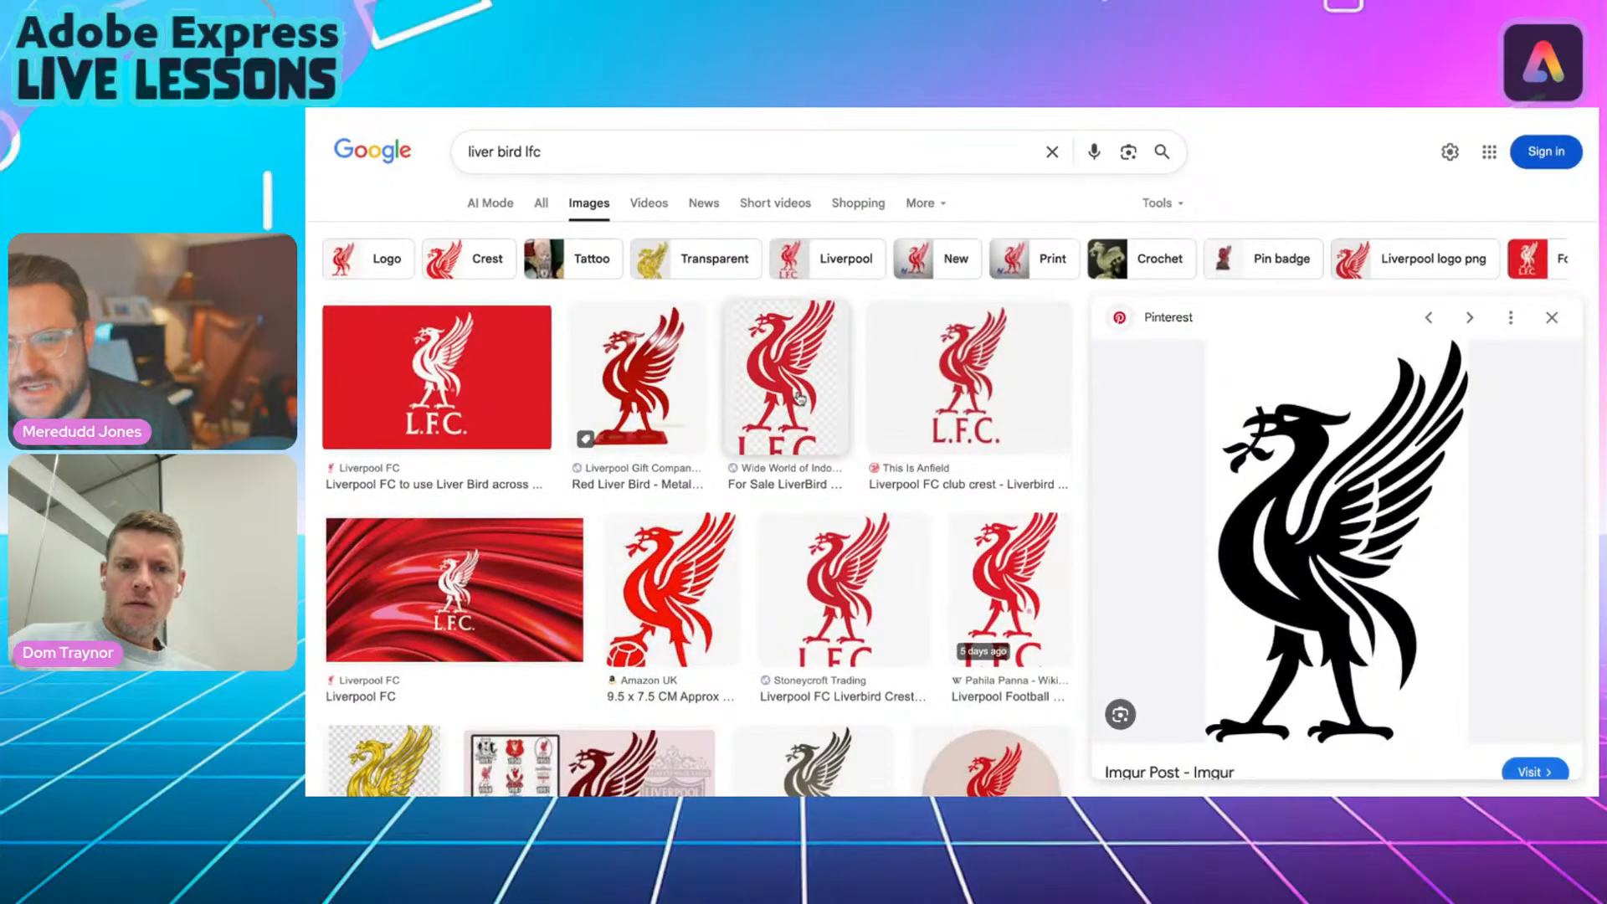
Run an image search for "lfc badge" and open the preview of the red Liverbird logo from Brandlogos.net.
{"action": "triple_click", "coordinate": [512, 148]}
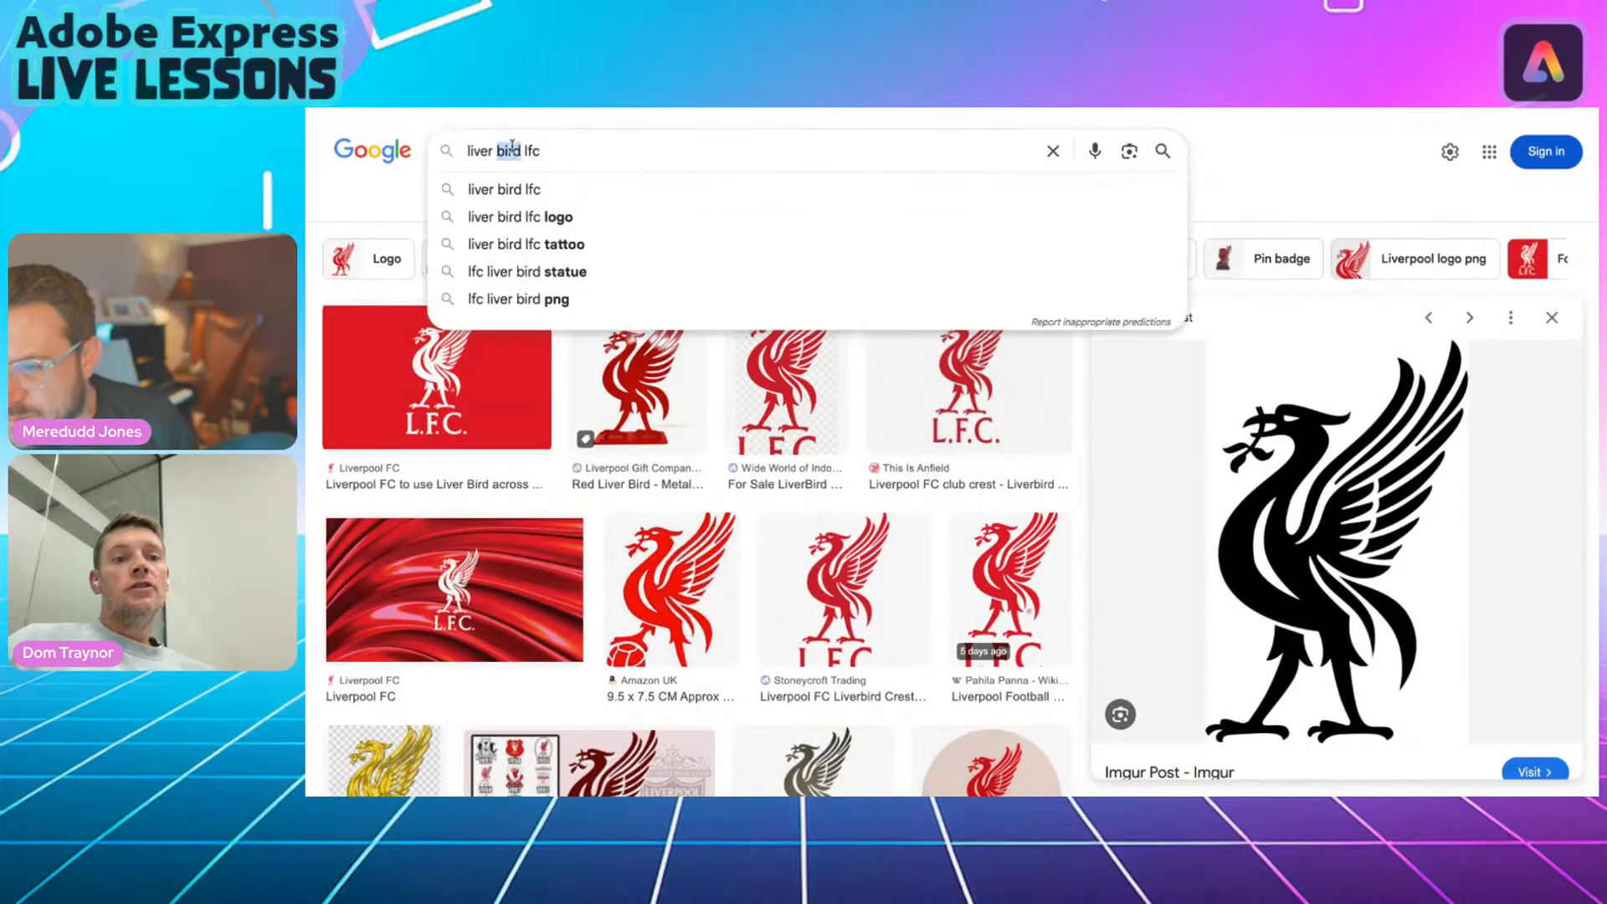
{"action": "type", "text": "lfc badge"}
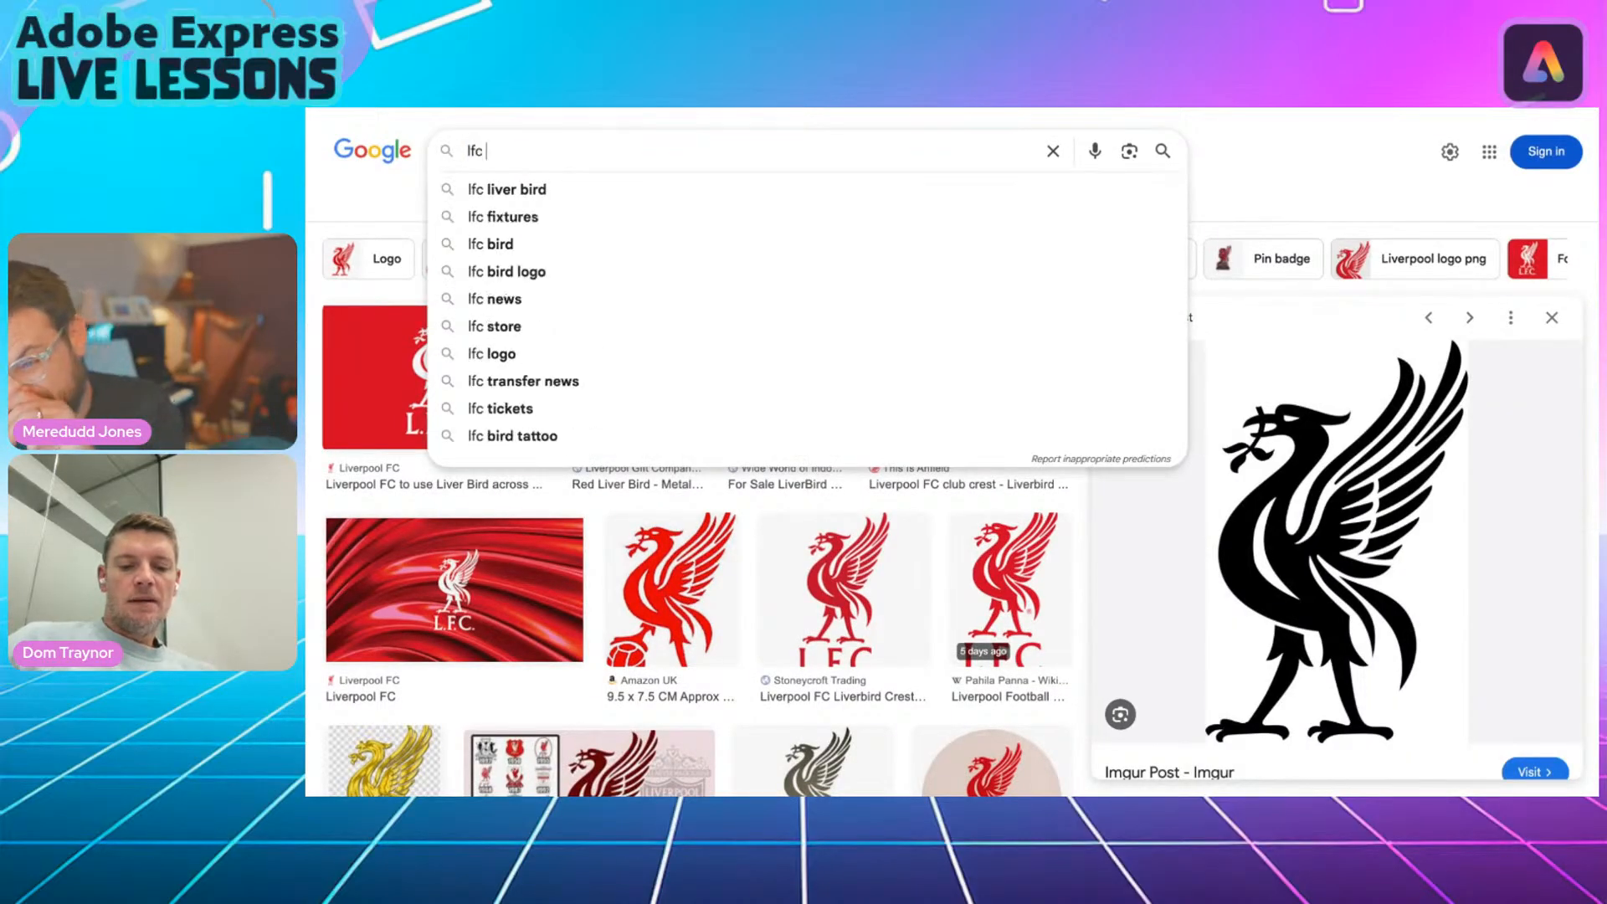
{"action": "key", "text": "Return"}
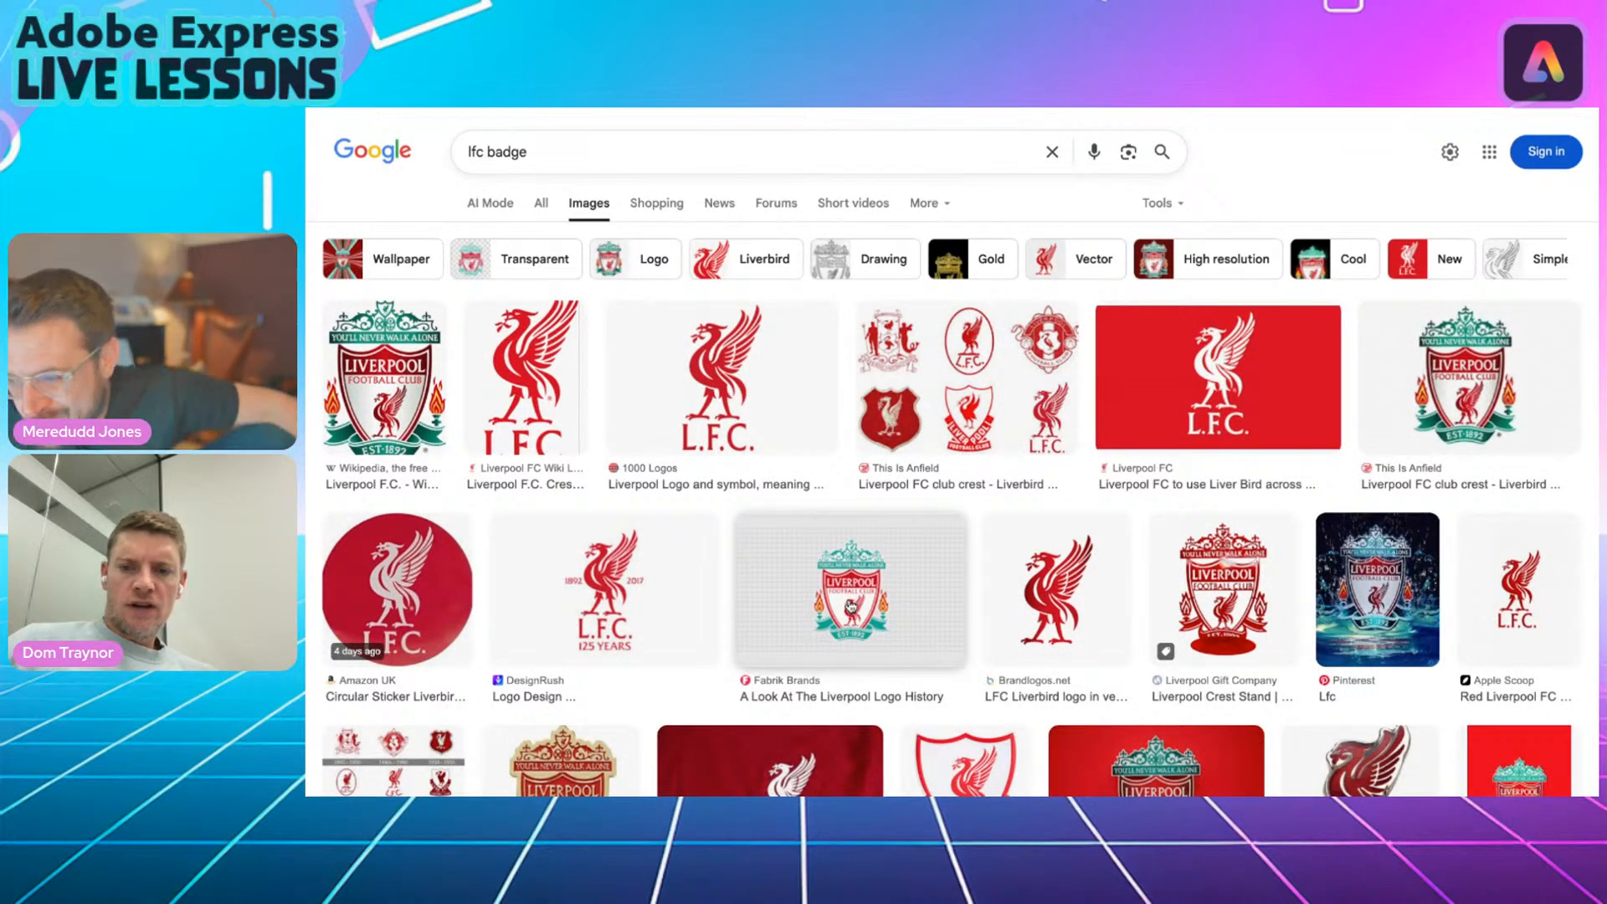
{"action": "scroll", "coordinate": [891, 615], "scroll_direction": "down", "scroll_amount": 2}
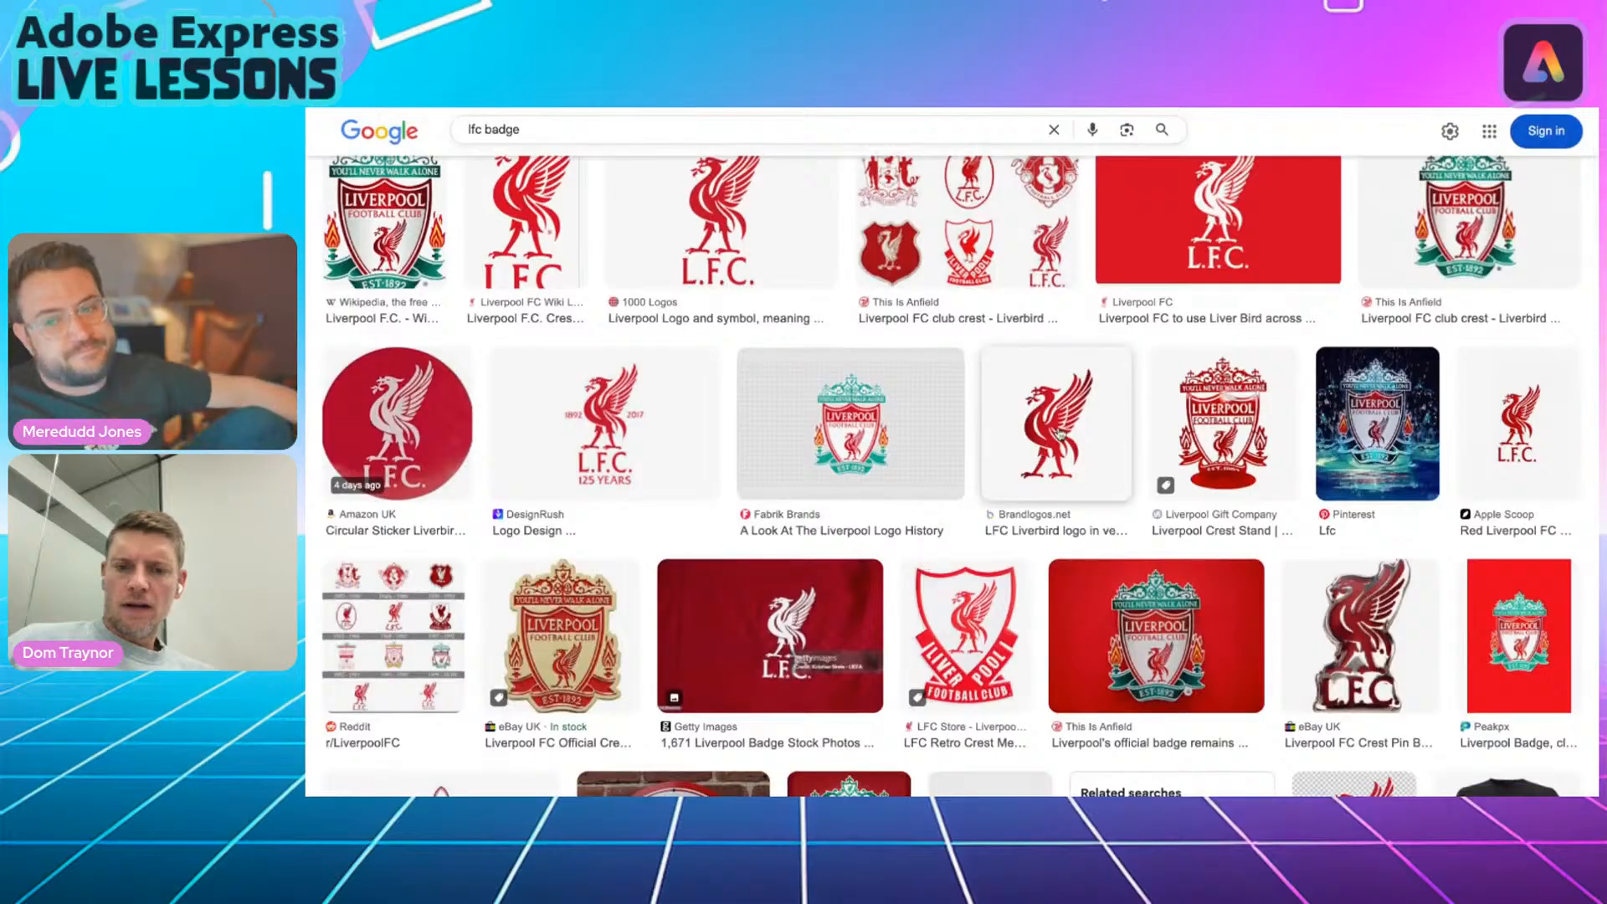
{"action": "left_click", "coordinate": [1059, 432]}
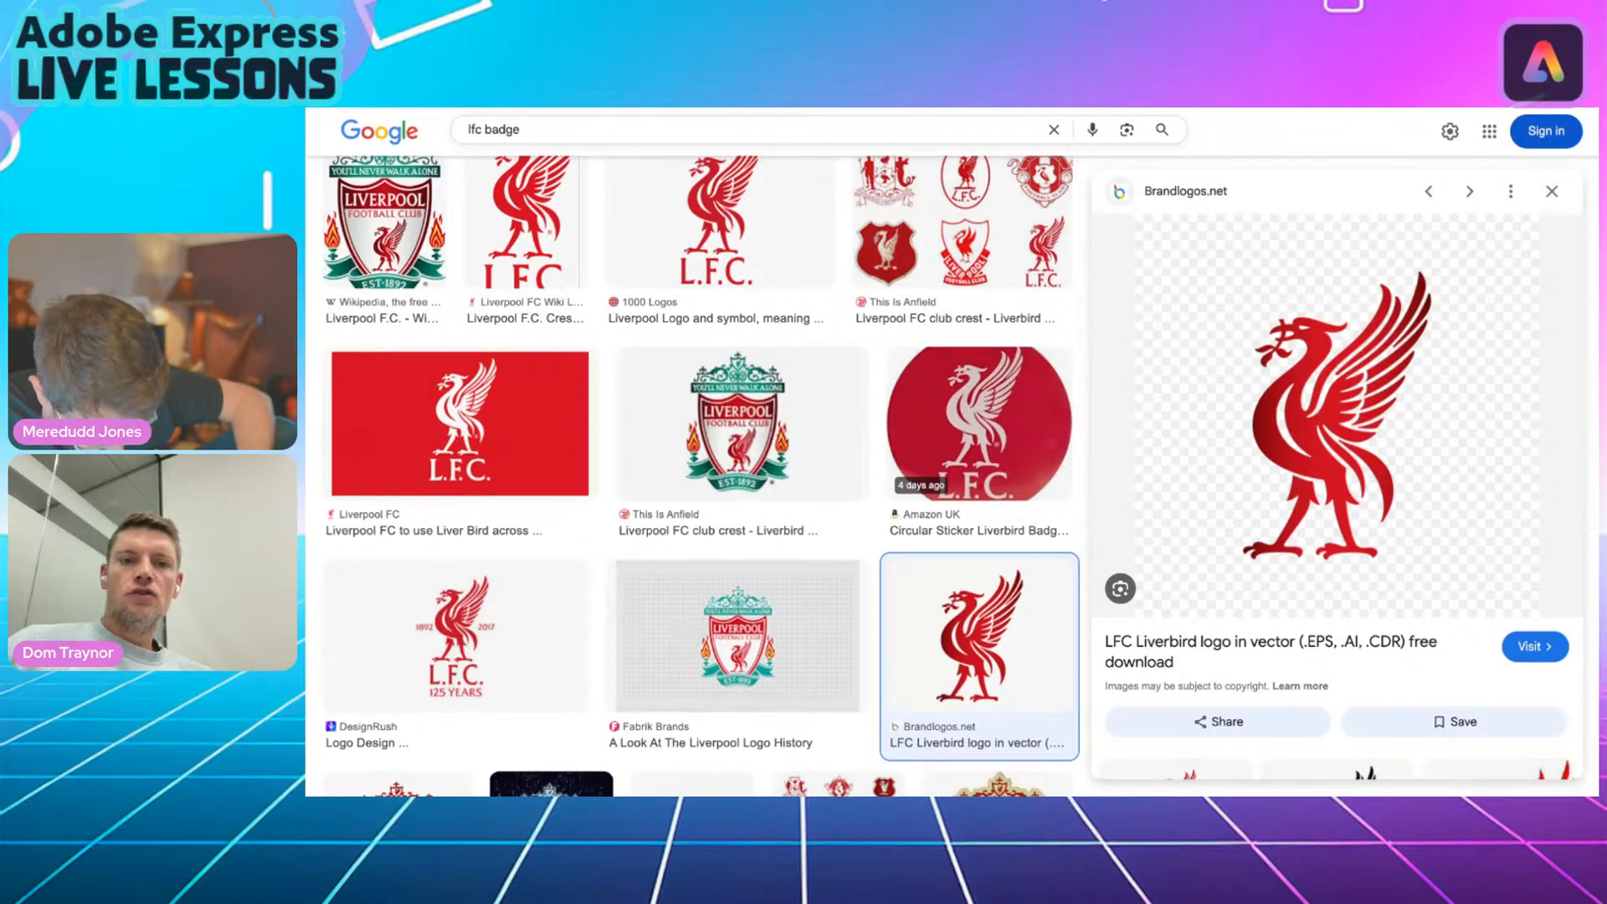
Switch back to Adobe Express and paste the copied red Liverbird logo onto the shirt page.
{"action": "key", "text": "ctrl+shift+Tab"}
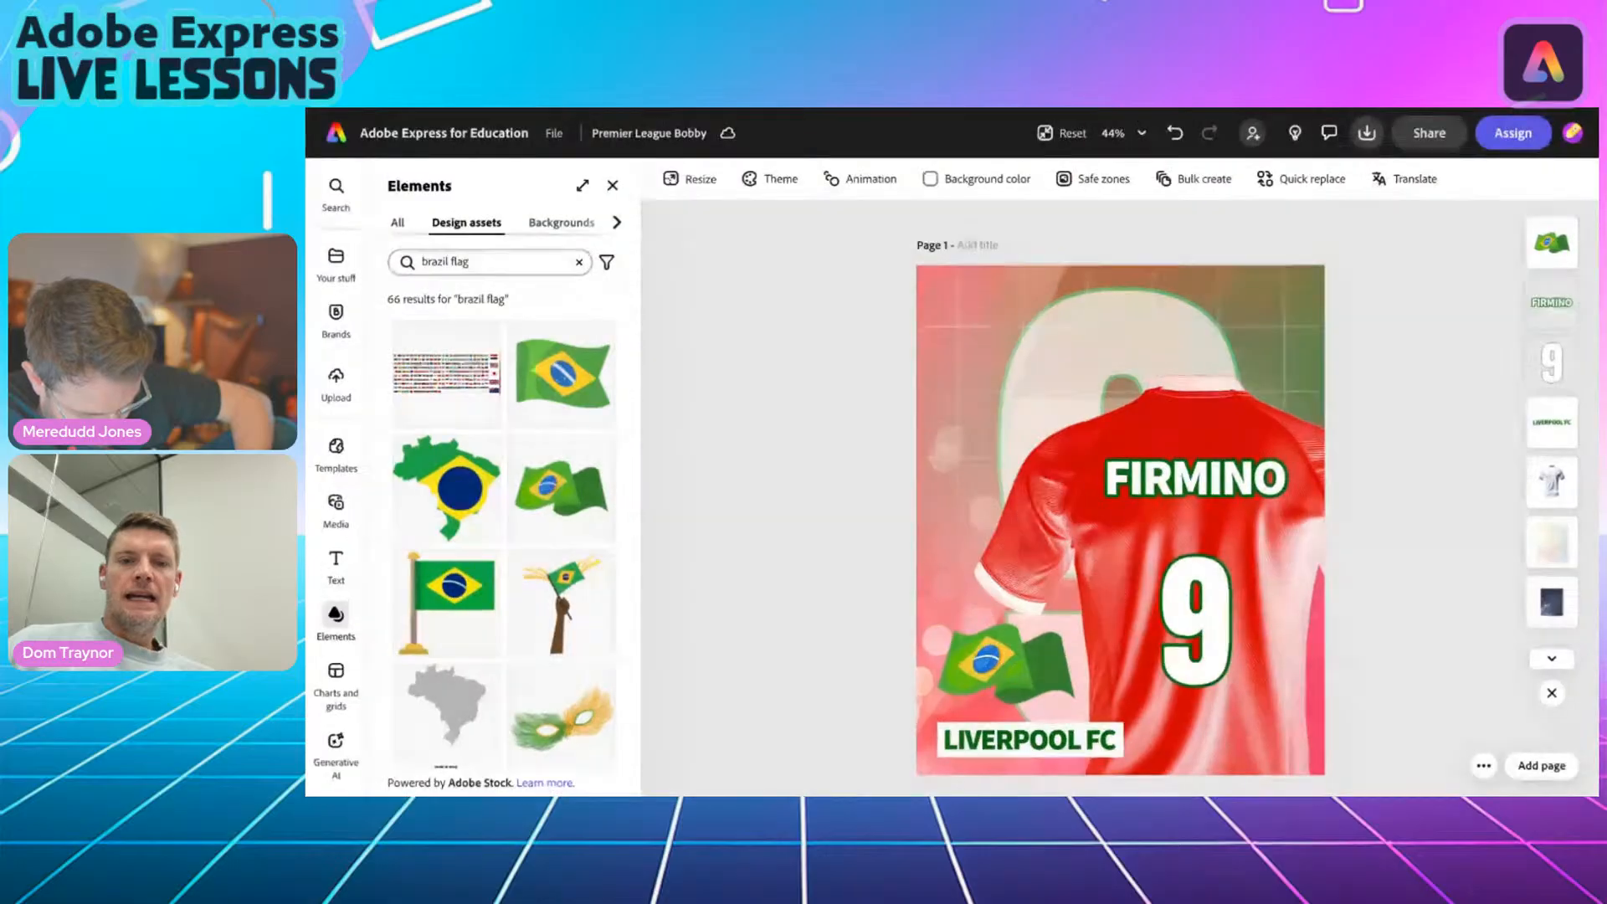
{"action": "right_click", "coordinate": [854, 436]}
{"action": "left_click", "coordinate": [897, 480]}
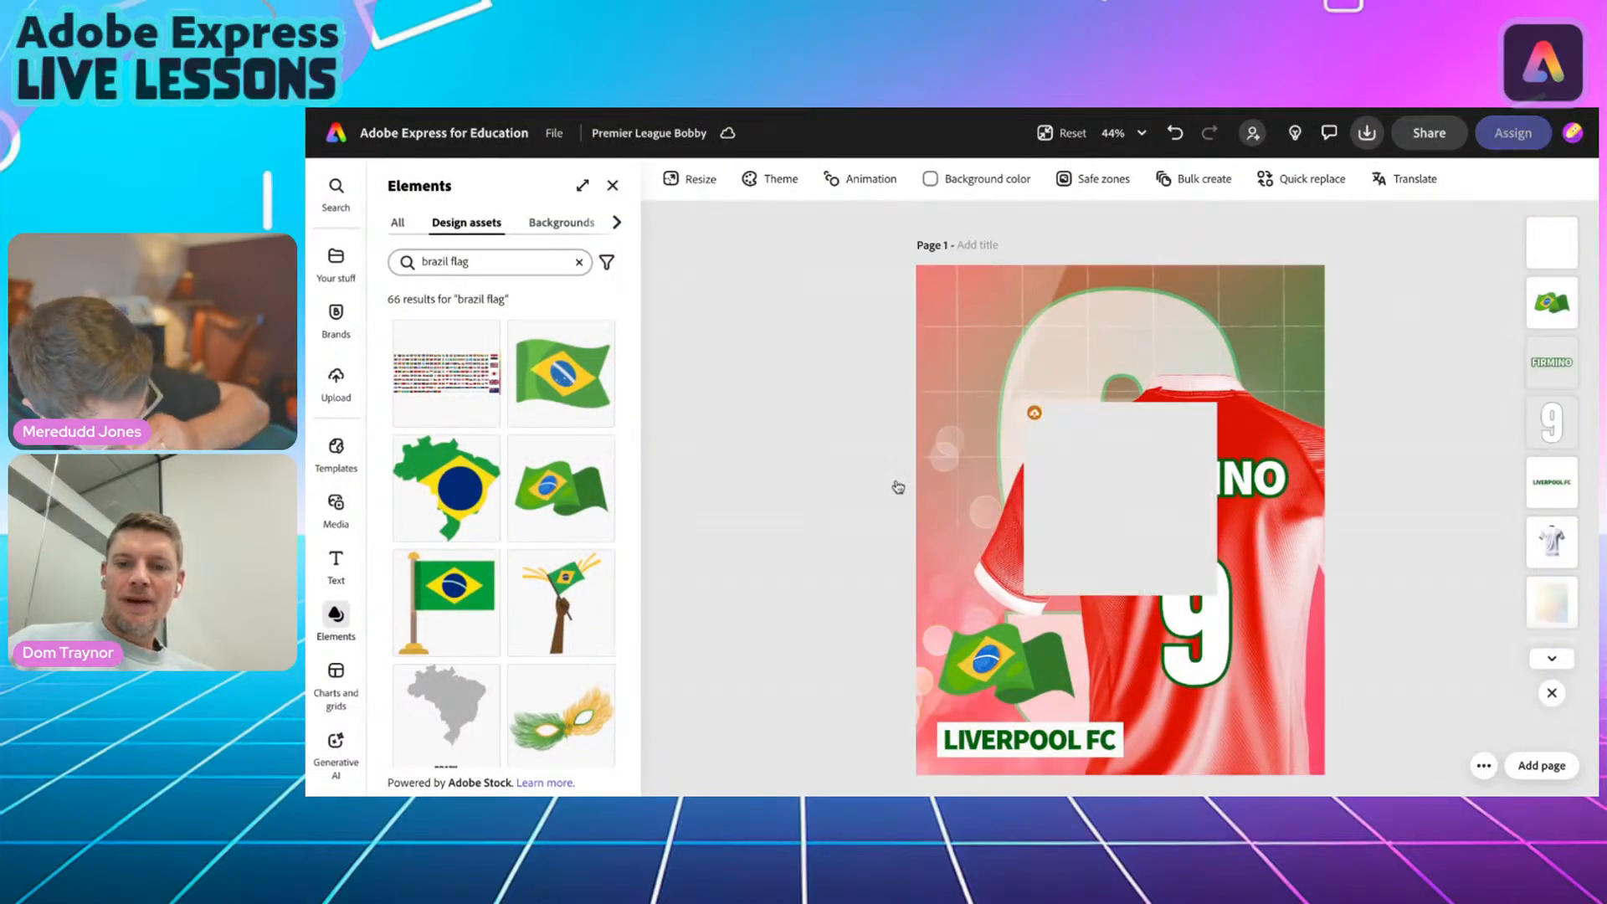
Shrink the Liverbird logo and place it in the page's upper-left corner.
{"action": "left_click_drag", "start_coordinate": [1098, 501], "coordinate": [973, 342]}
{"action": "left_click_drag", "start_coordinate": [1092, 439], "coordinate": [1028, 374]}
{"action": "left_click_drag", "start_coordinate": [965, 324], "coordinate": [980, 334]}
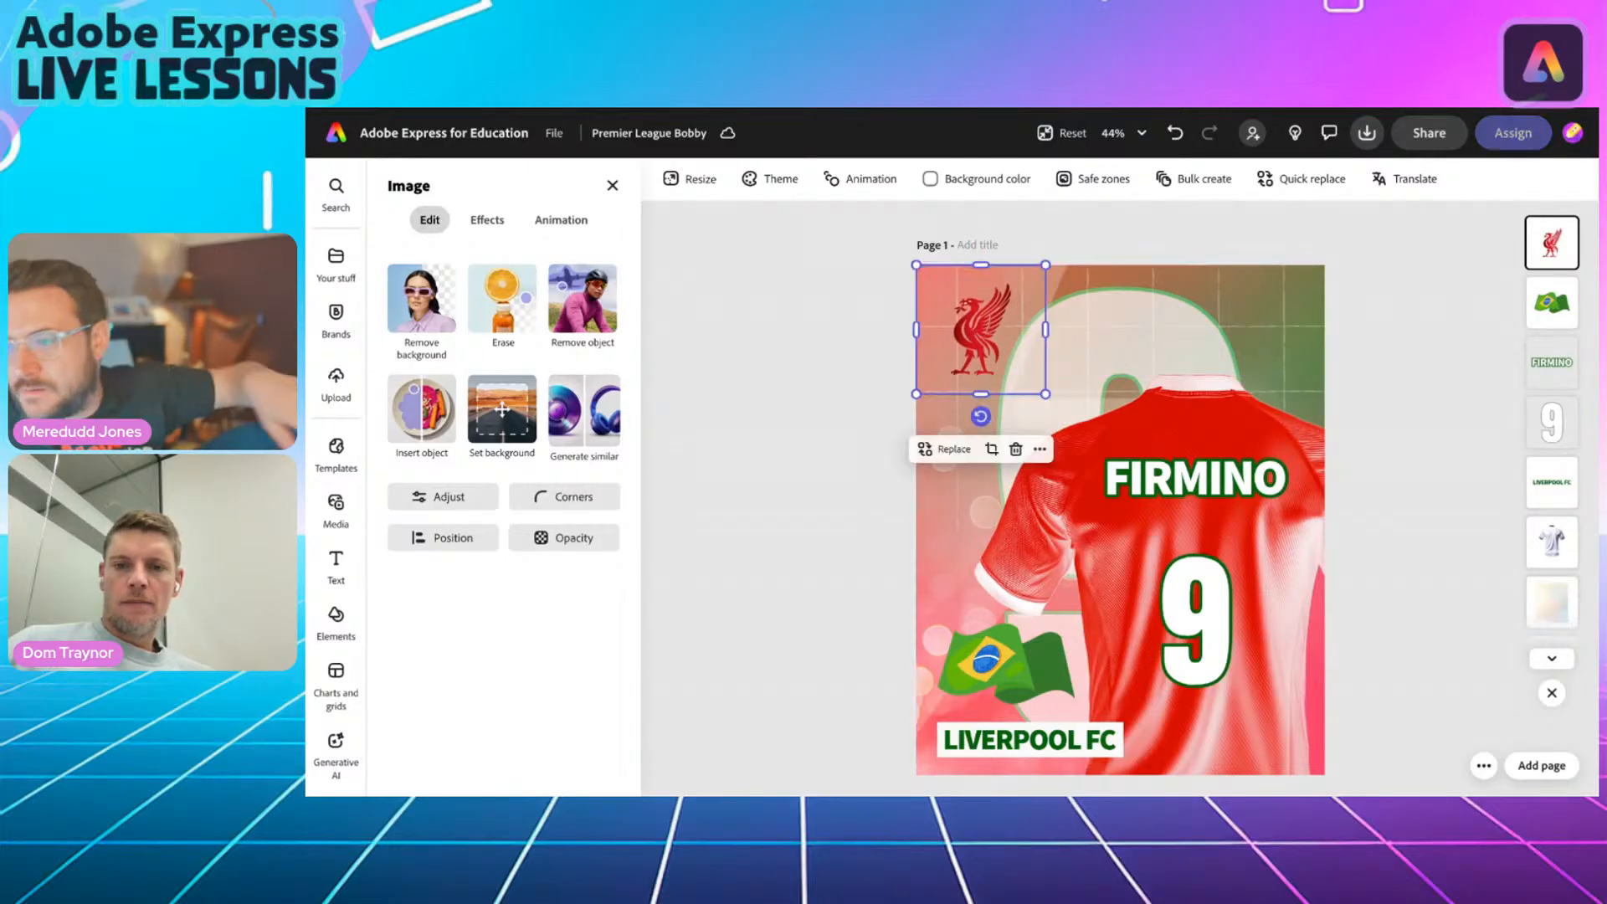
Move the Brazil flag above the shirt collar and place the Liverbird logo just above the LIVERPOOL FC label.
{"action": "left_click", "coordinate": [1015, 672]}
{"action": "left_click_drag", "start_coordinate": [1014, 672], "coordinate": [1221, 331]}
{"action": "left_click_drag", "start_coordinate": [997, 333], "coordinate": [995, 673]}
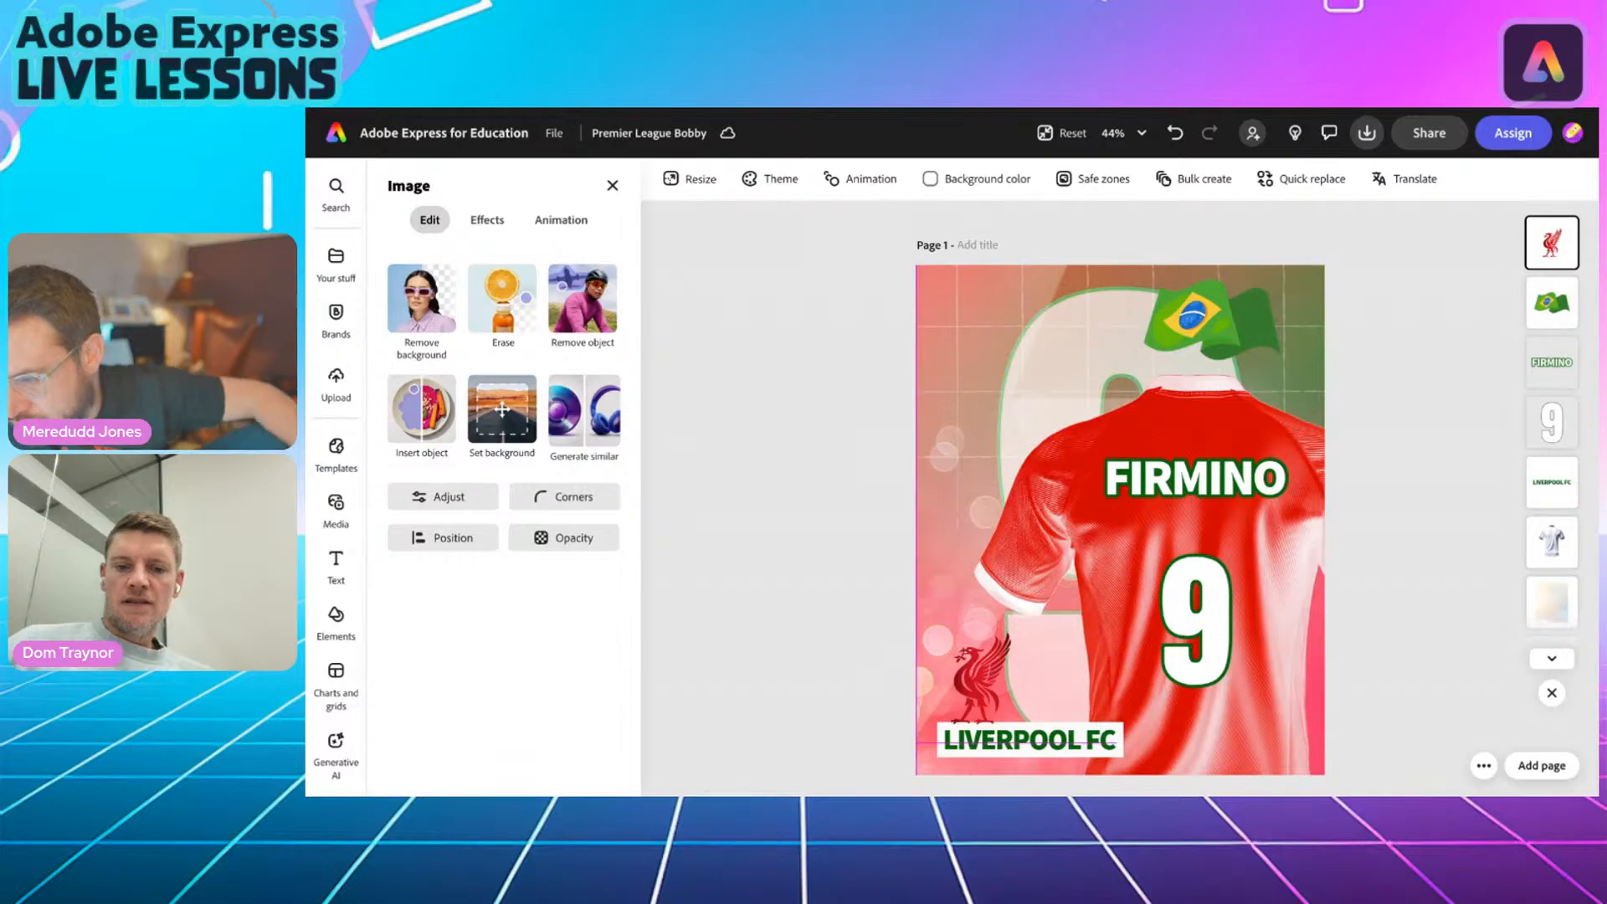
Place the Brazil flag in the page's upper-left corner and tilt it slightly counterclockwise.
{"action": "left_click_drag", "start_coordinate": [1210, 308], "coordinate": [991, 312]}
{"action": "left_click_drag", "start_coordinate": [1001, 416], "coordinate": [1027, 417]}
{"action": "left_click_drag", "start_coordinate": [1004, 313], "coordinate": [1003, 323]}
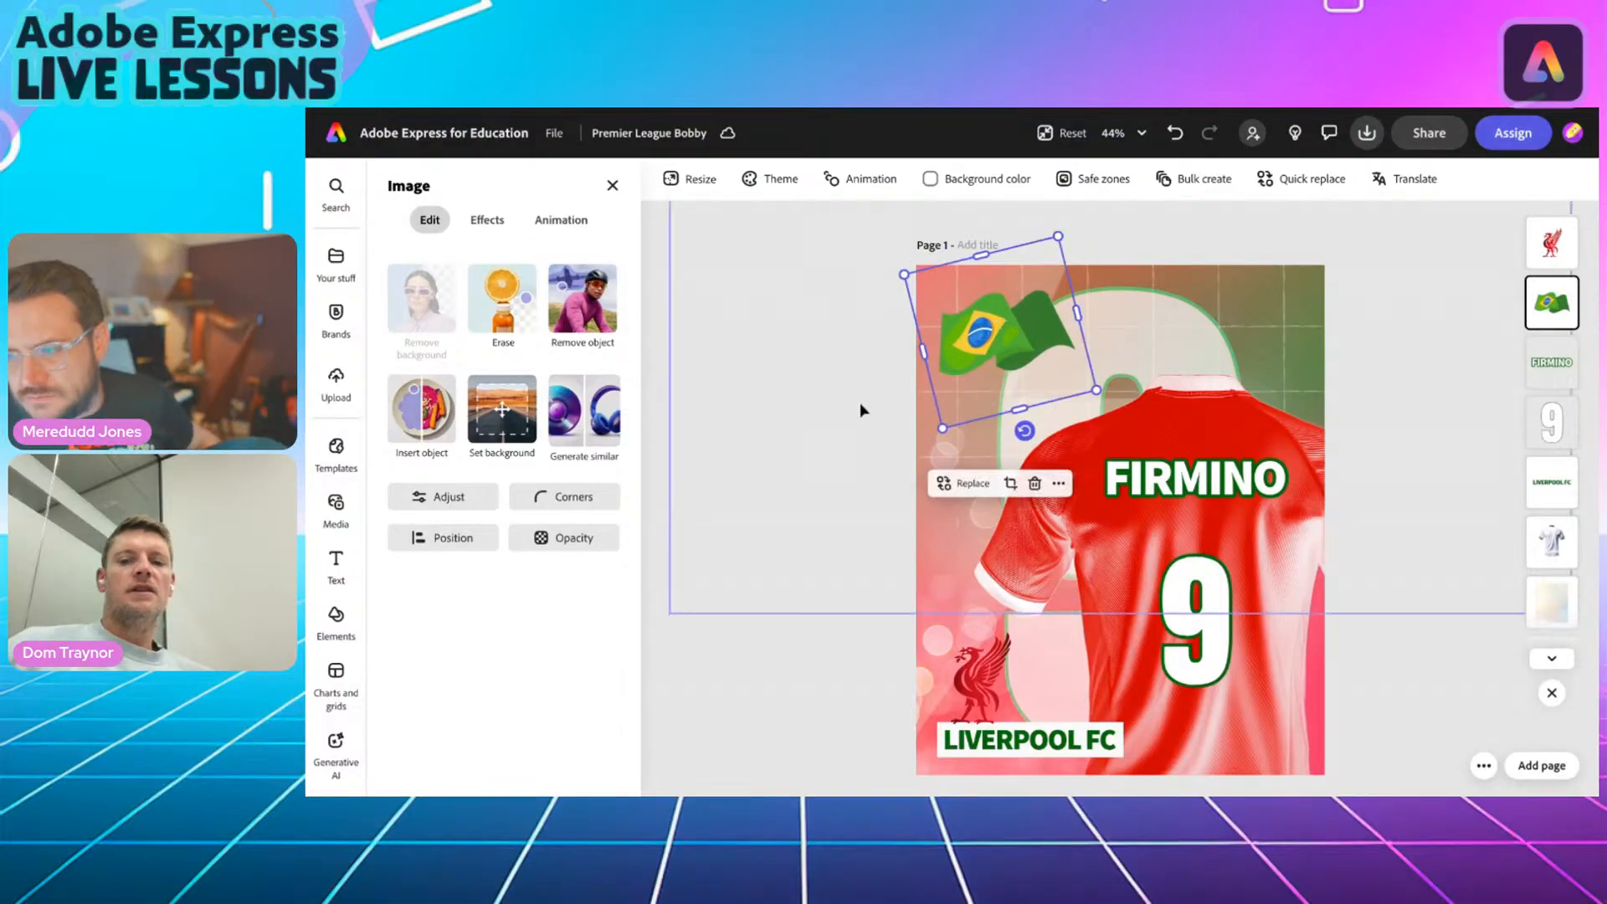
{"action": "left_click", "coordinate": [792, 436]}
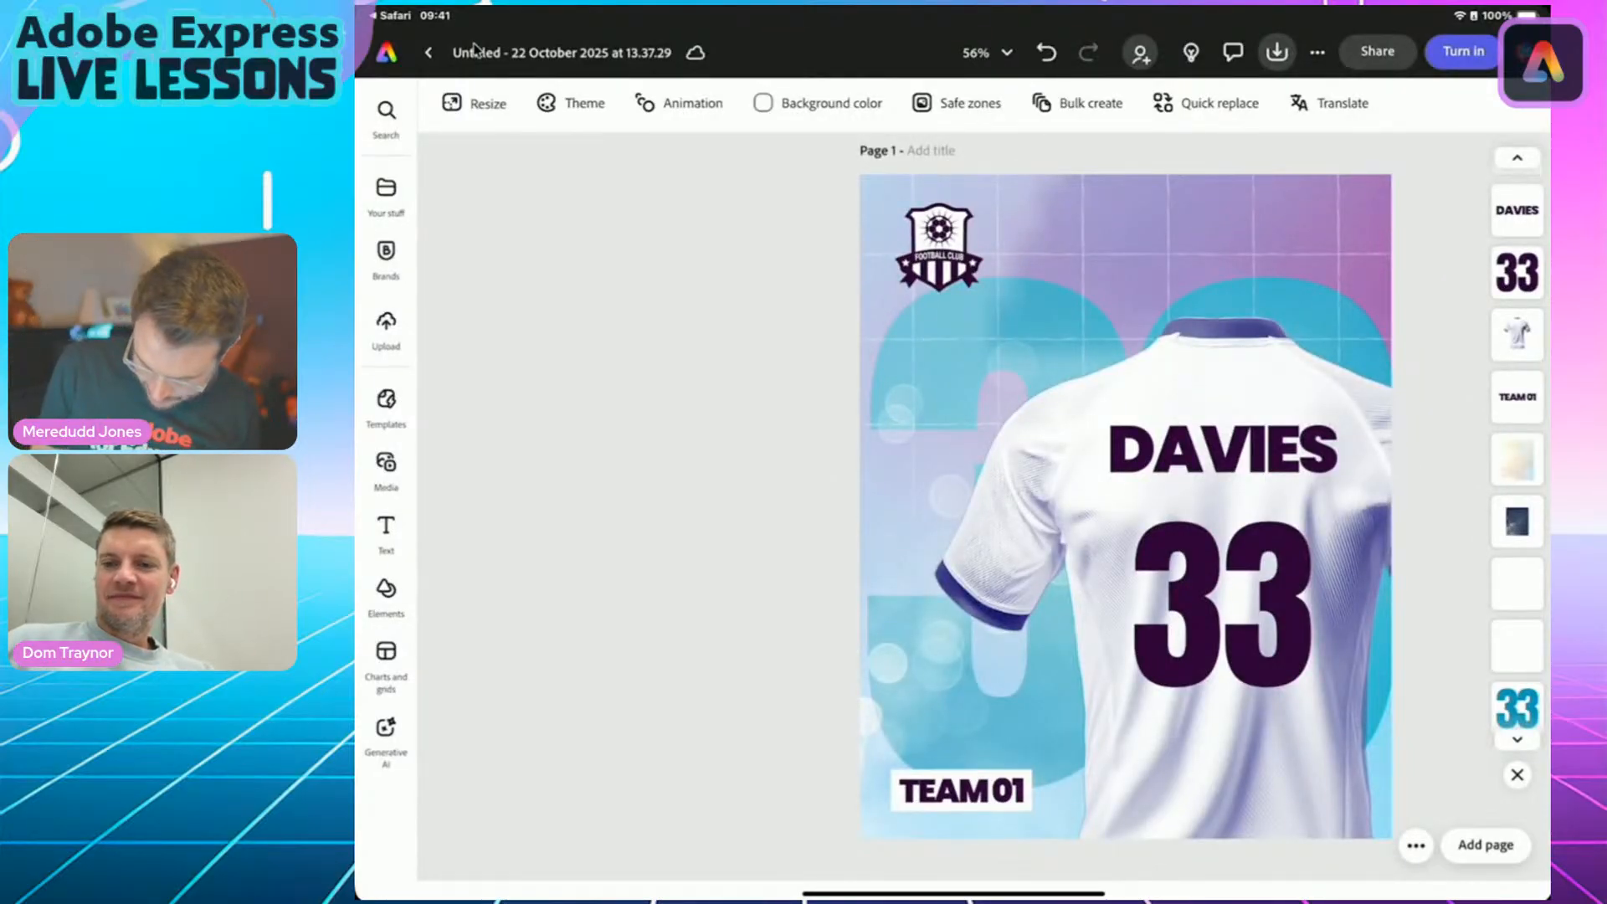
On the white number 33 shirt design, bring the TEAM 01 label to the top layer and change its text to TOTTENHAM HOTSPUR.
{"action": "left_click", "coordinate": [962, 790]}
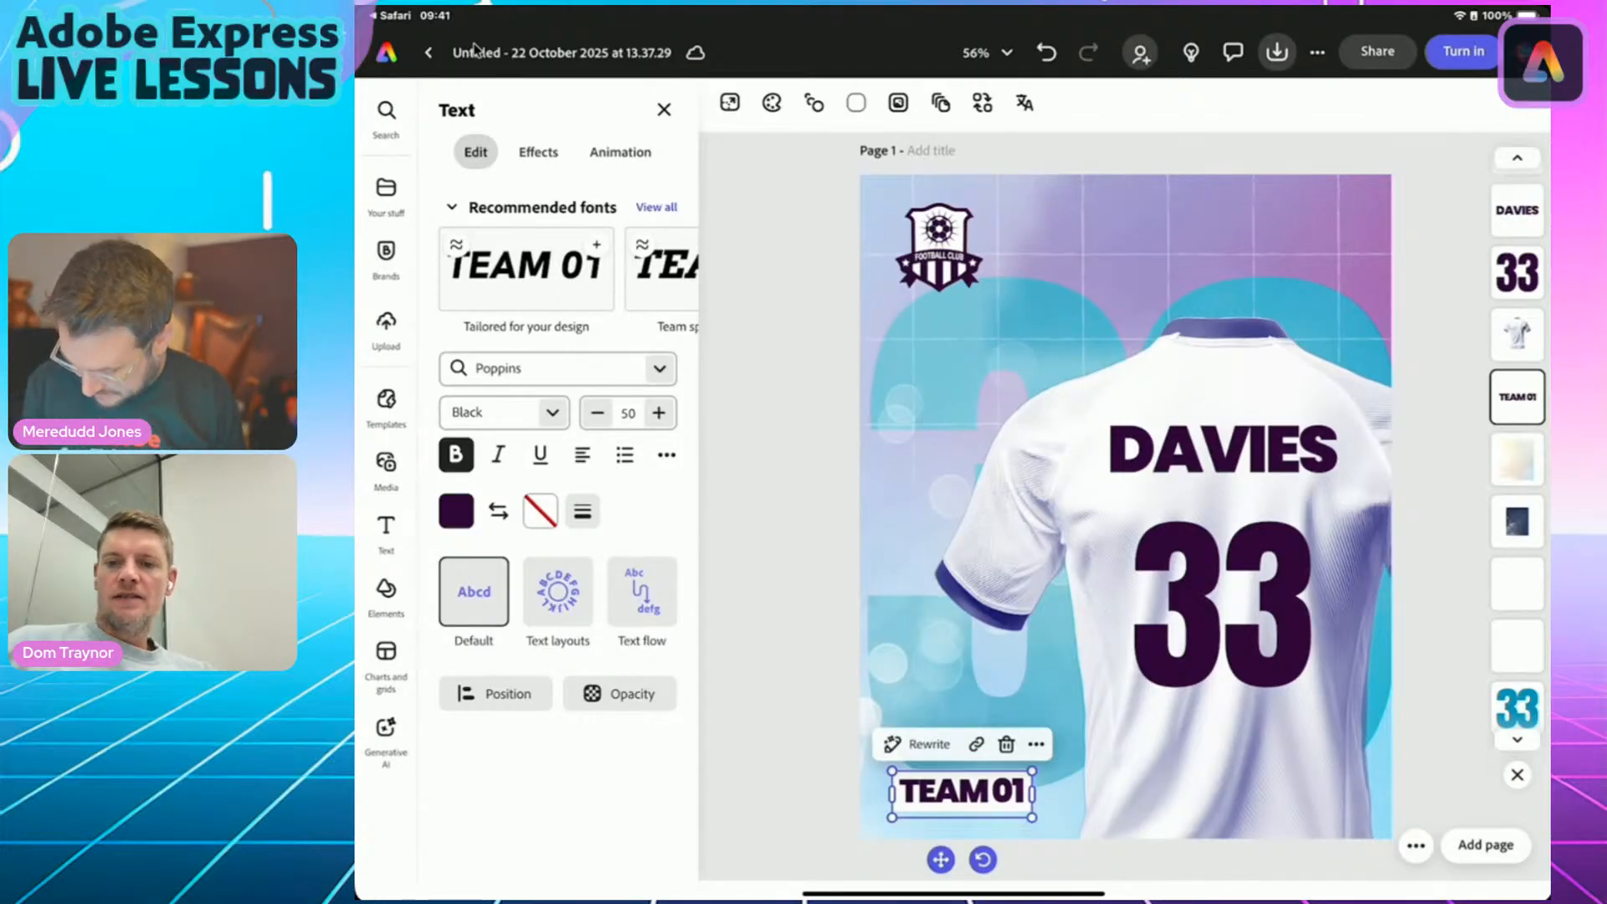
{"action": "left_click_drag", "start_coordinate": [1516, 396], "coordinate": [1473, 172]}
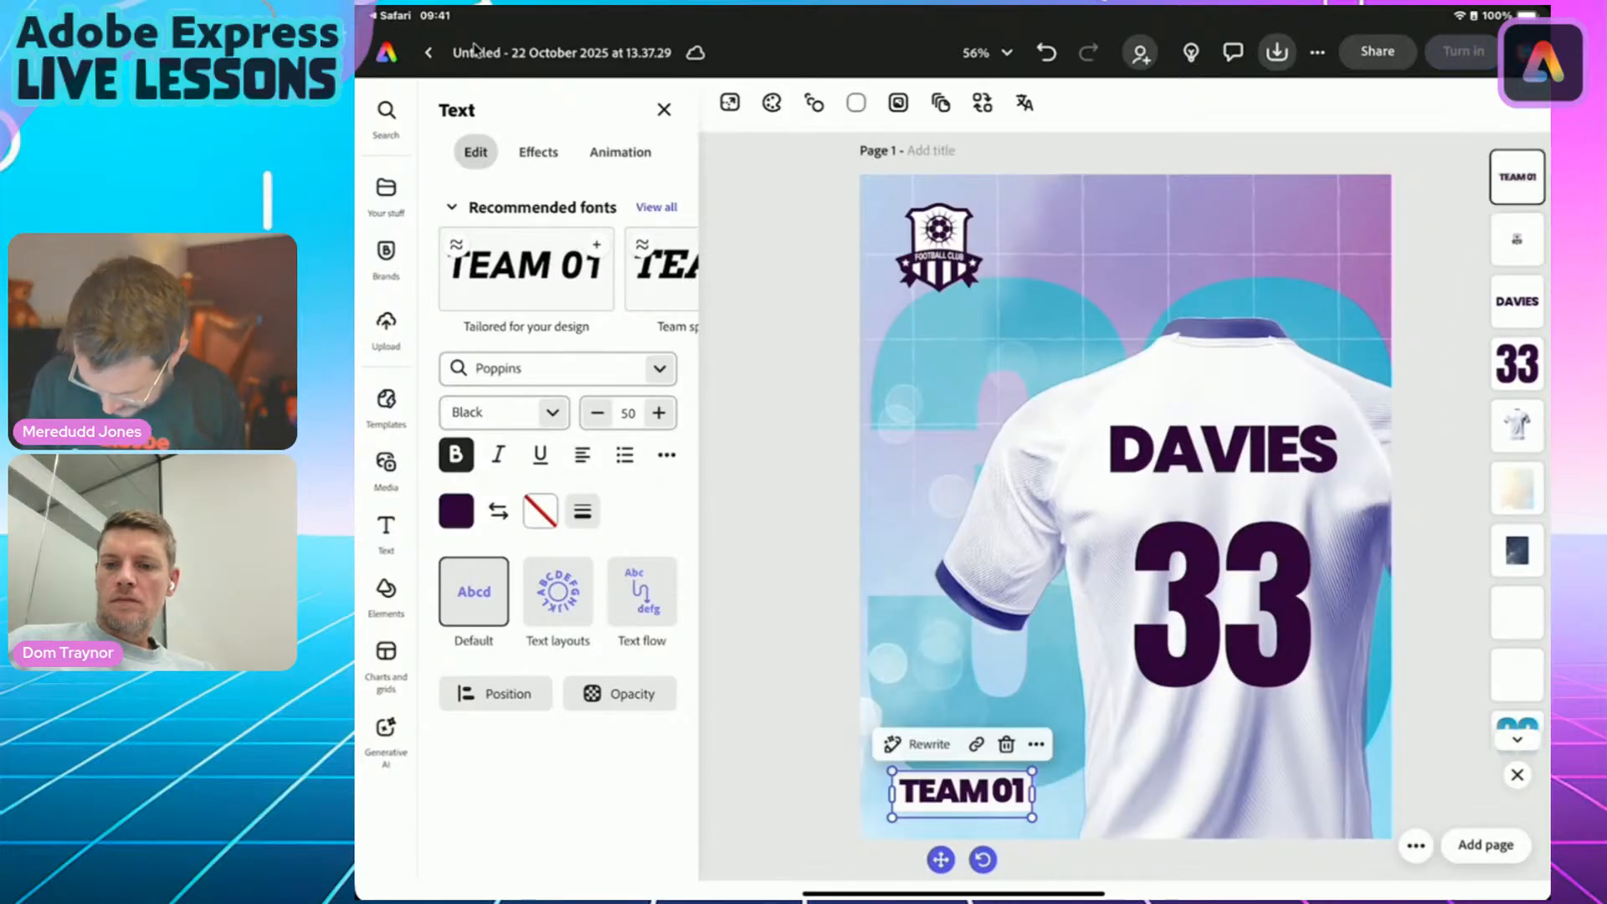
{"action": "double_click", "coordinate": [962, 792]}
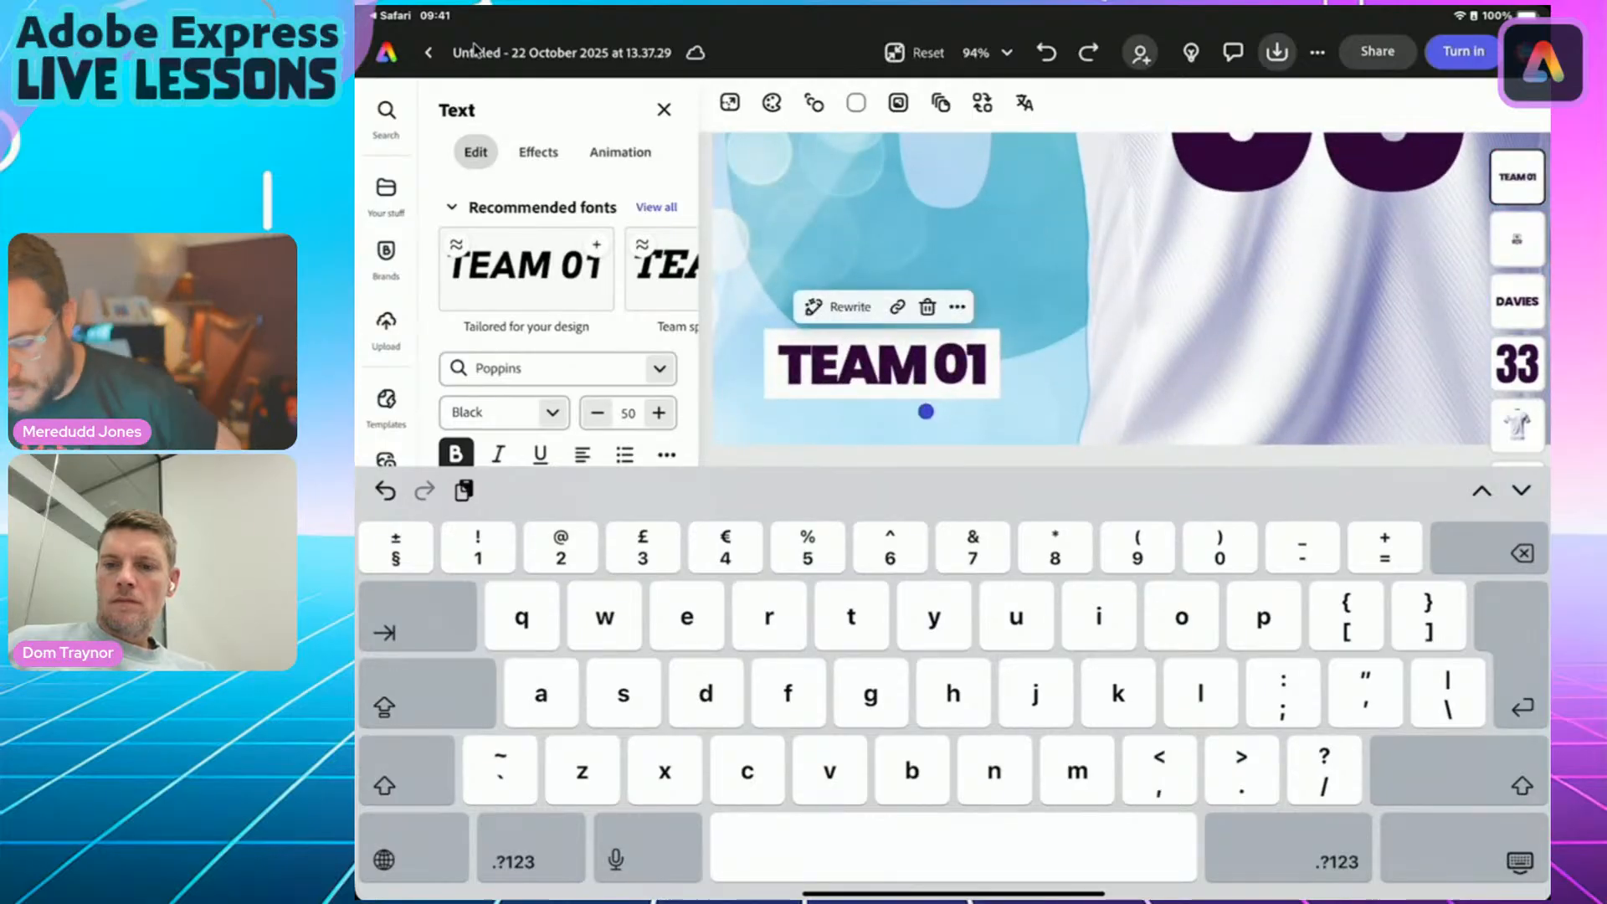
{"action": "double_click", "coordinate": [855, 365]}
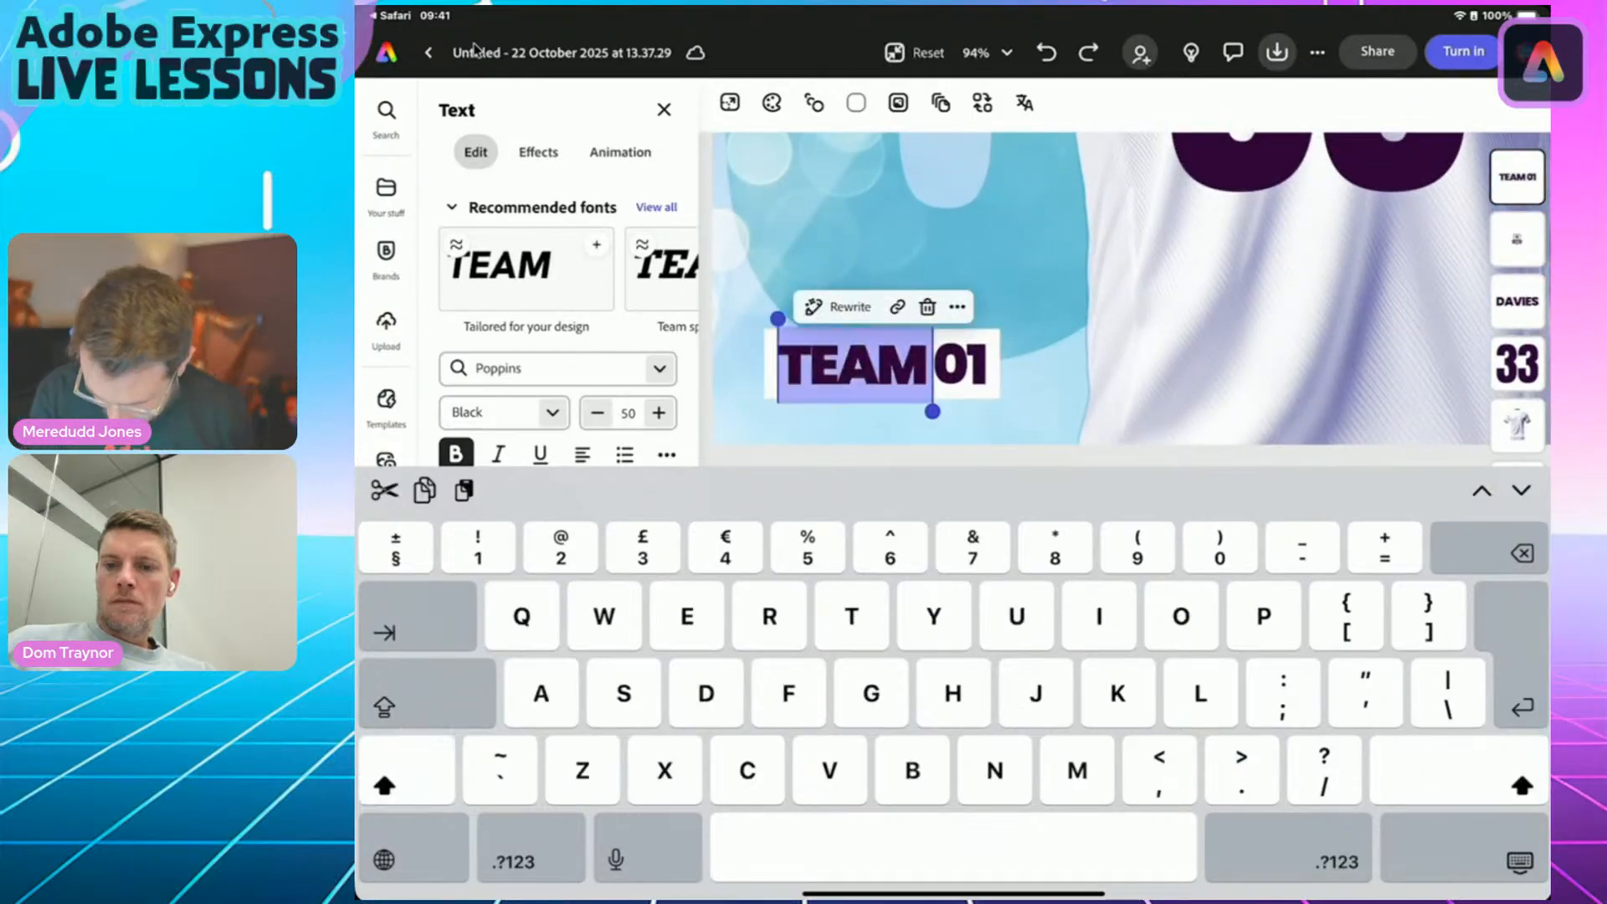
{"action": "left_click_drag", "start_coordinate": [932, 411], "coordinate": [988, 410]}
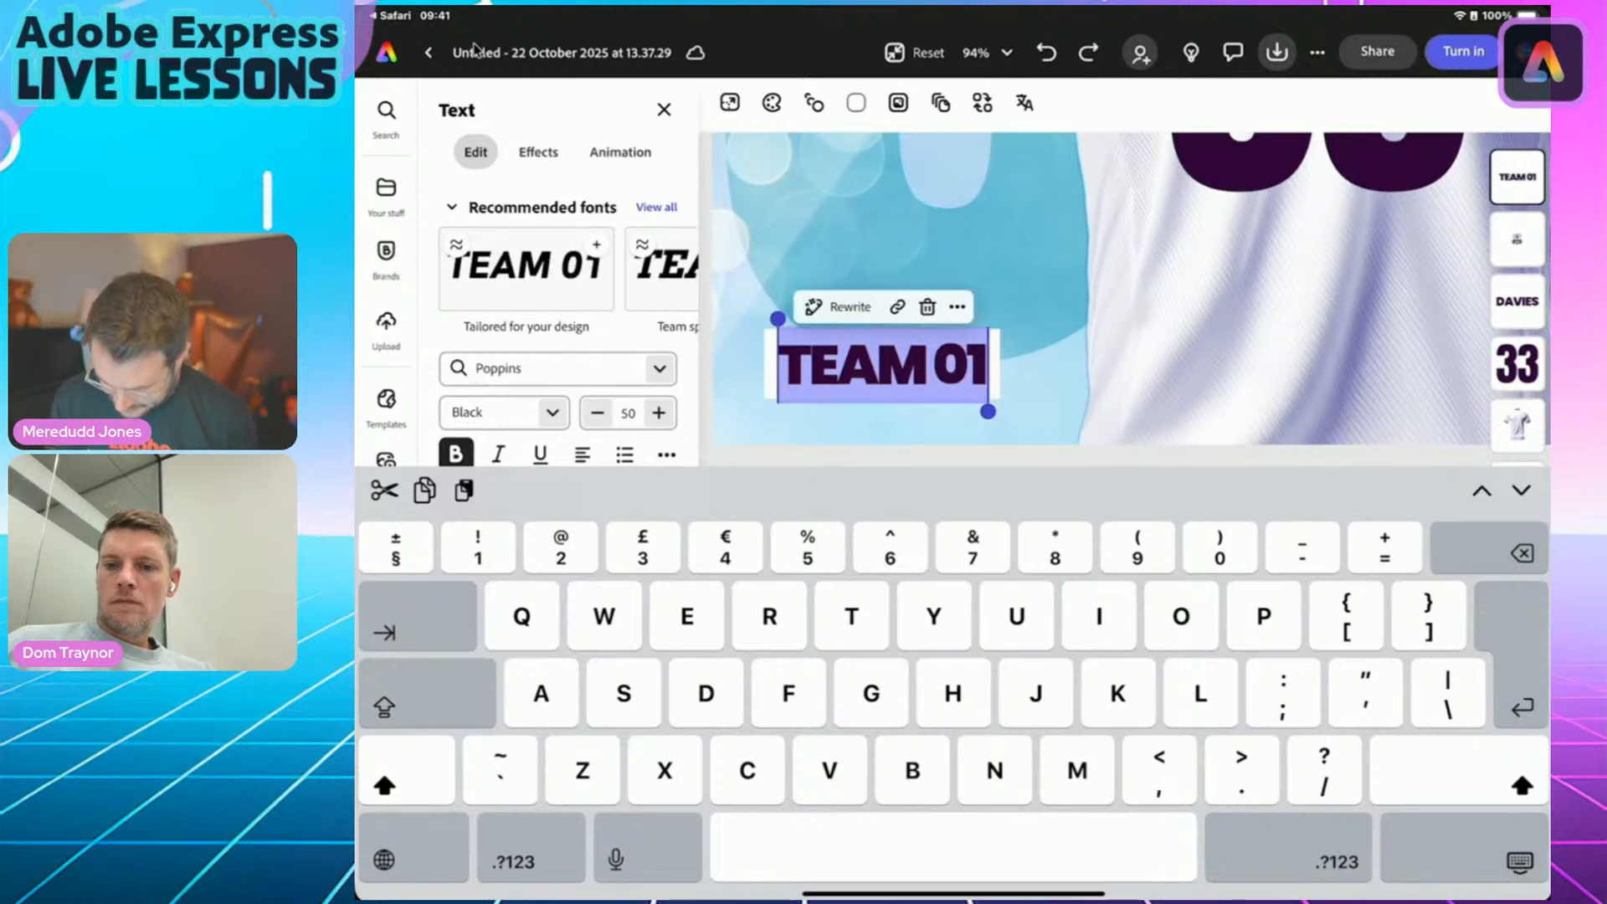
{"action": "key", "text": "Caps_Lock"}
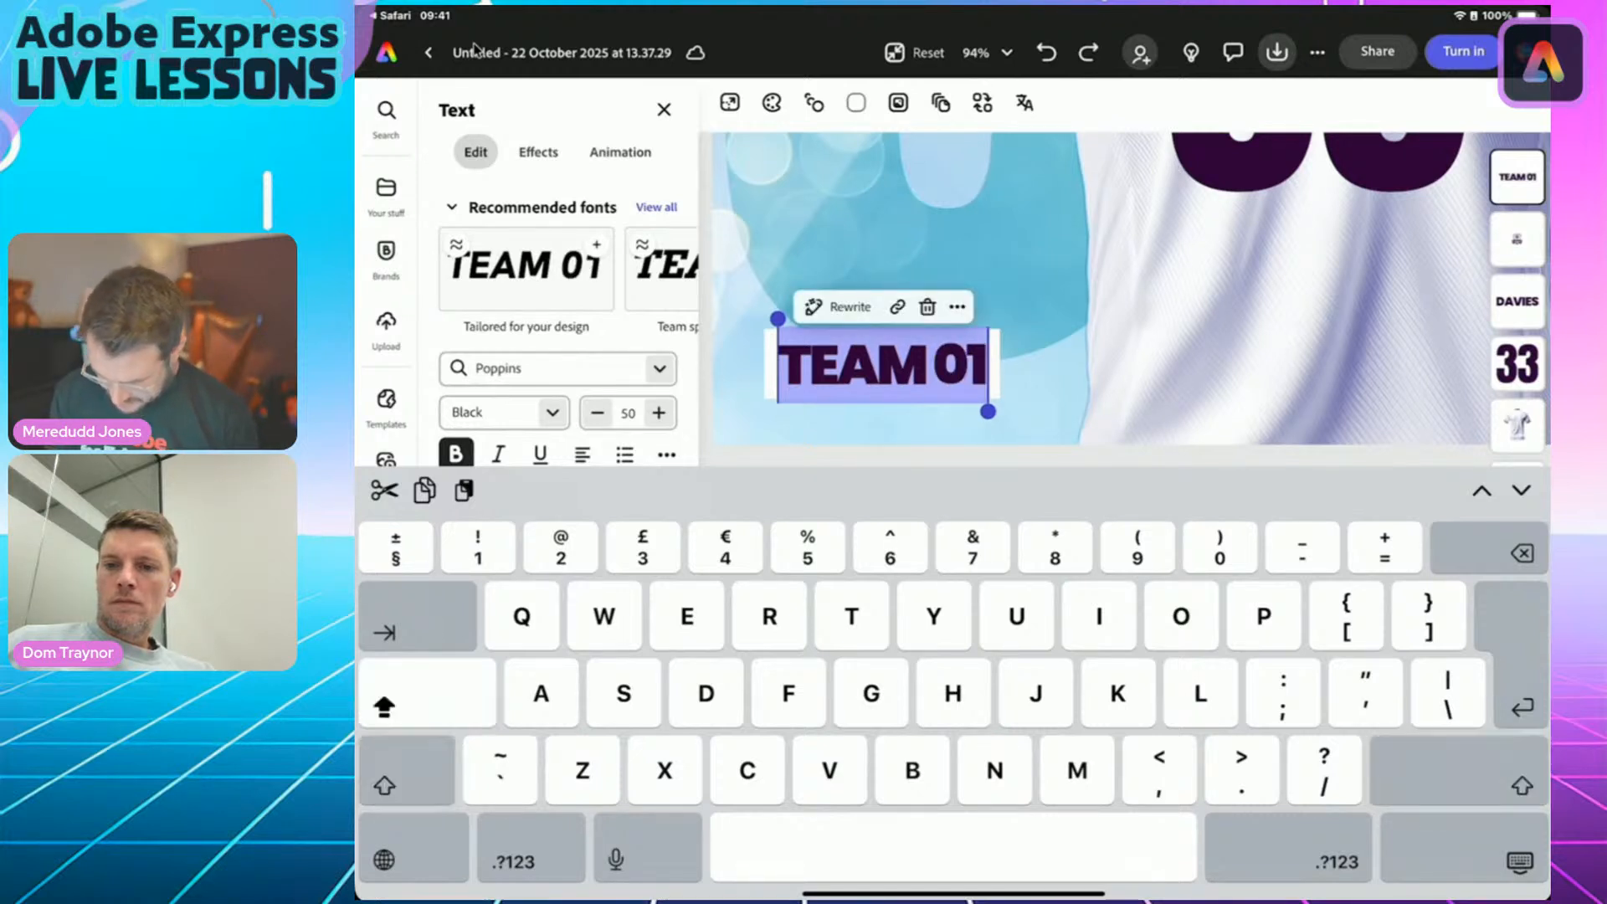
{"action": "type", "text": "TOTT"}
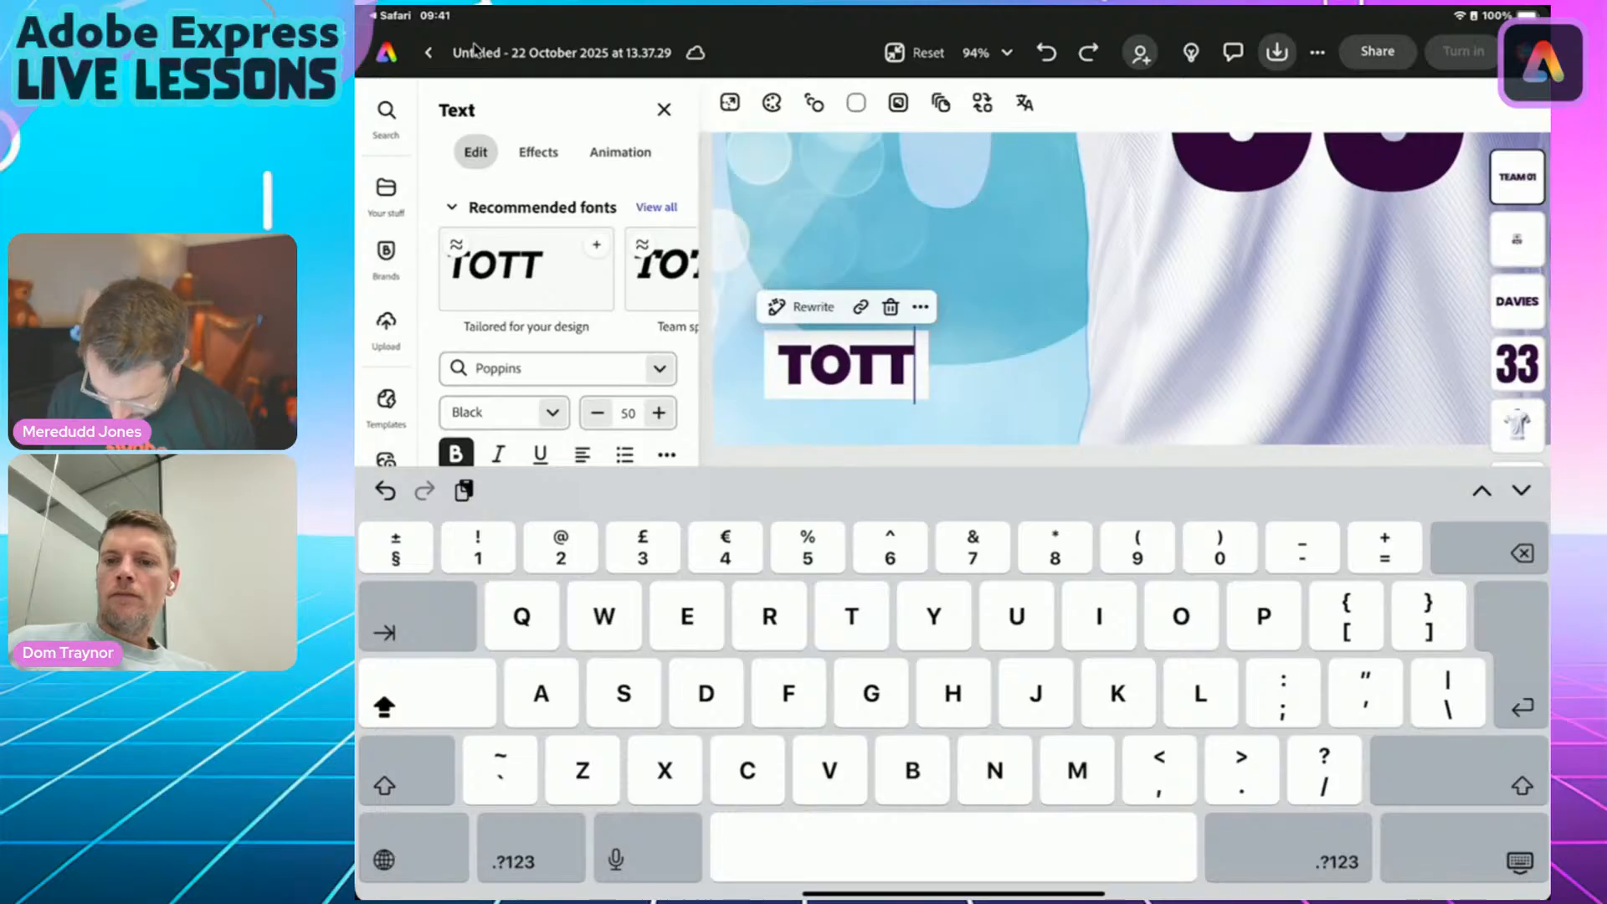
{"action": "type", "text": "EN"}
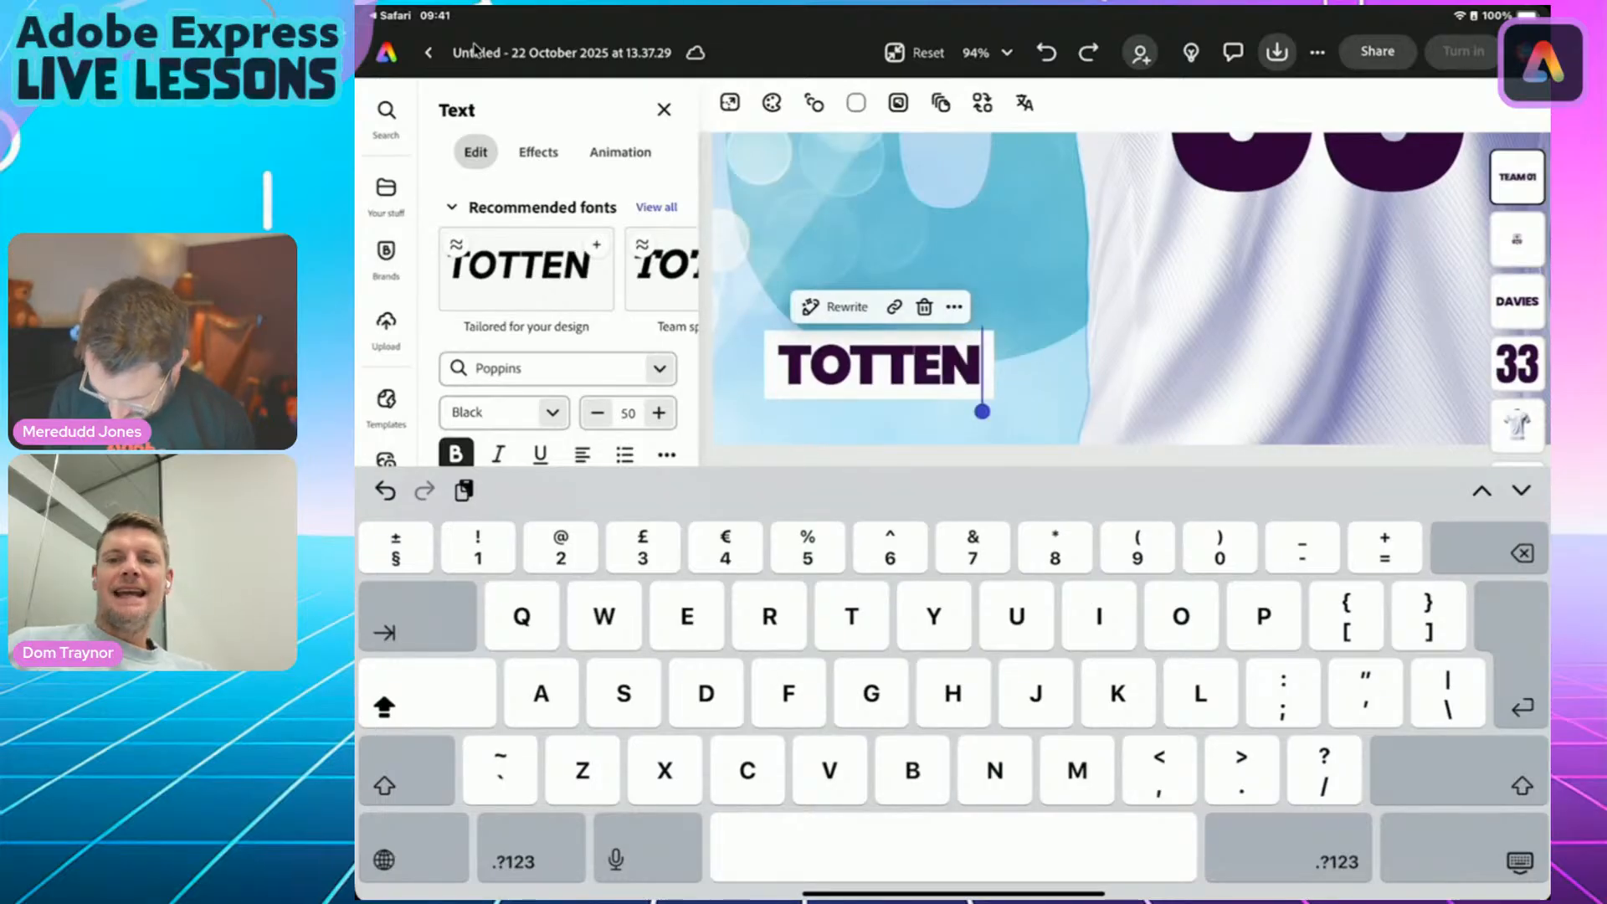
{"action": "type", "text": "HAM "}
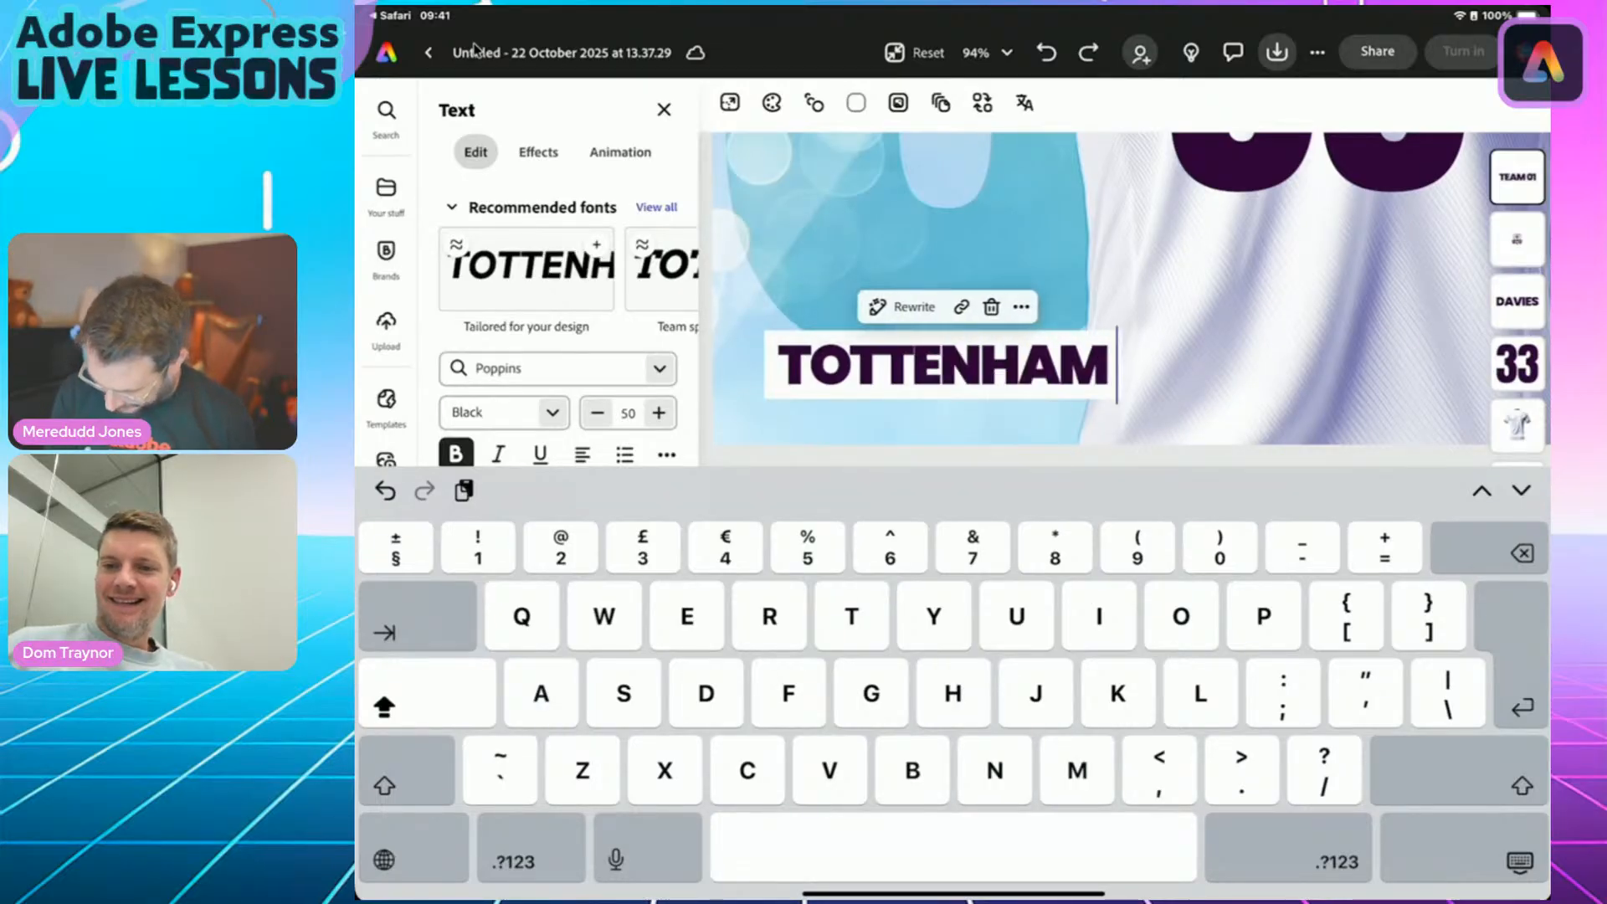
{"action": "type", "text": "HOTS"}
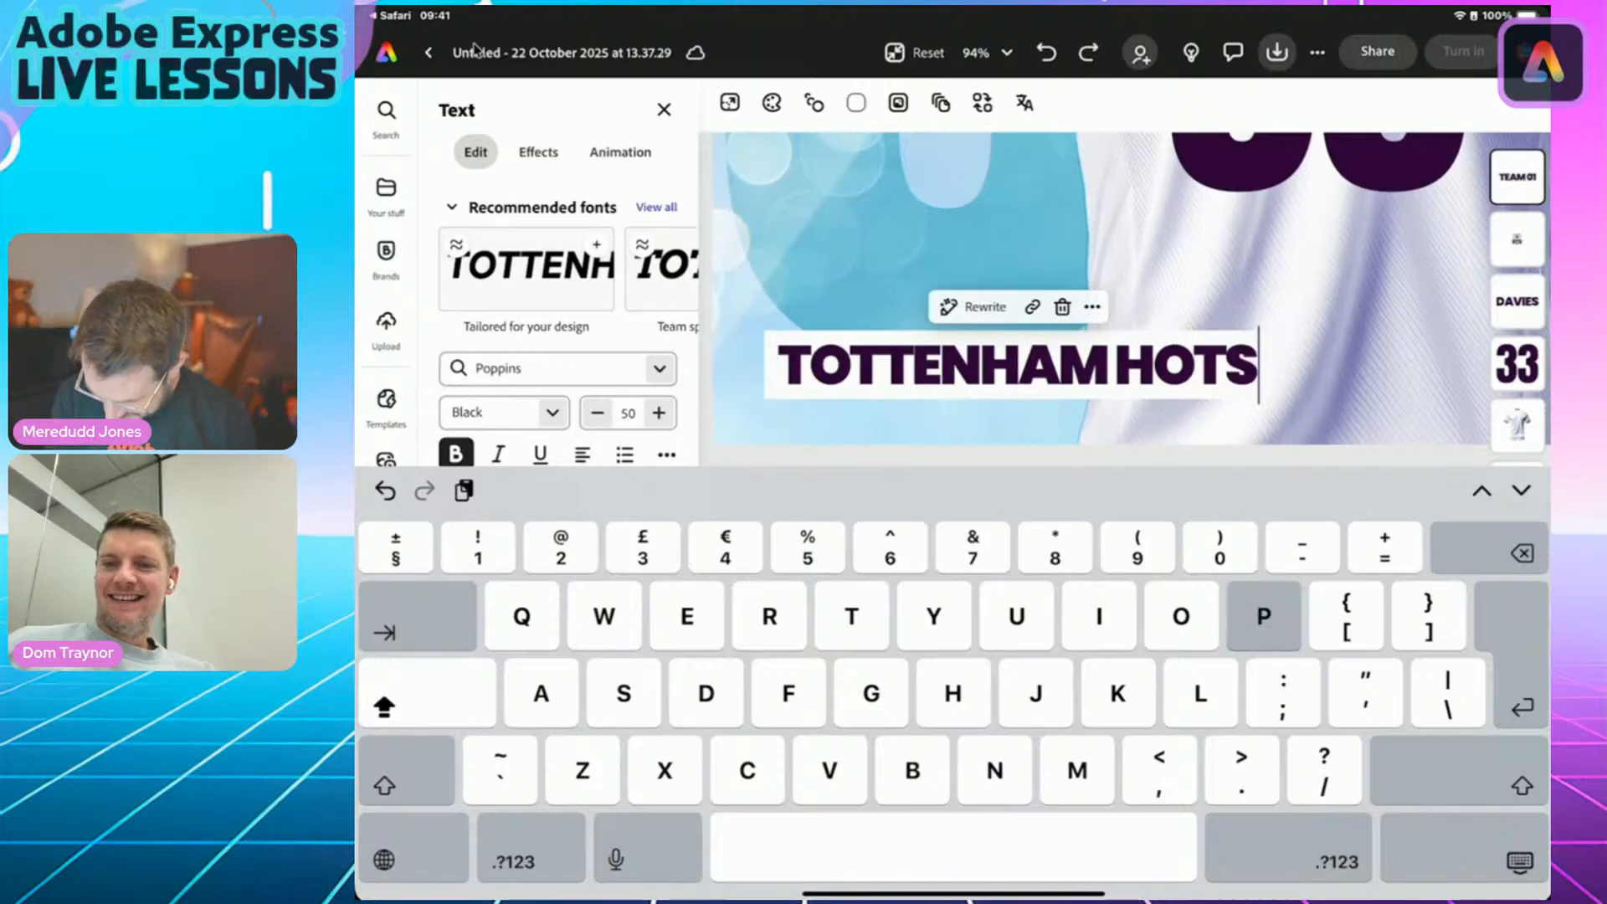
{"action": "type", "text": "PUR"}
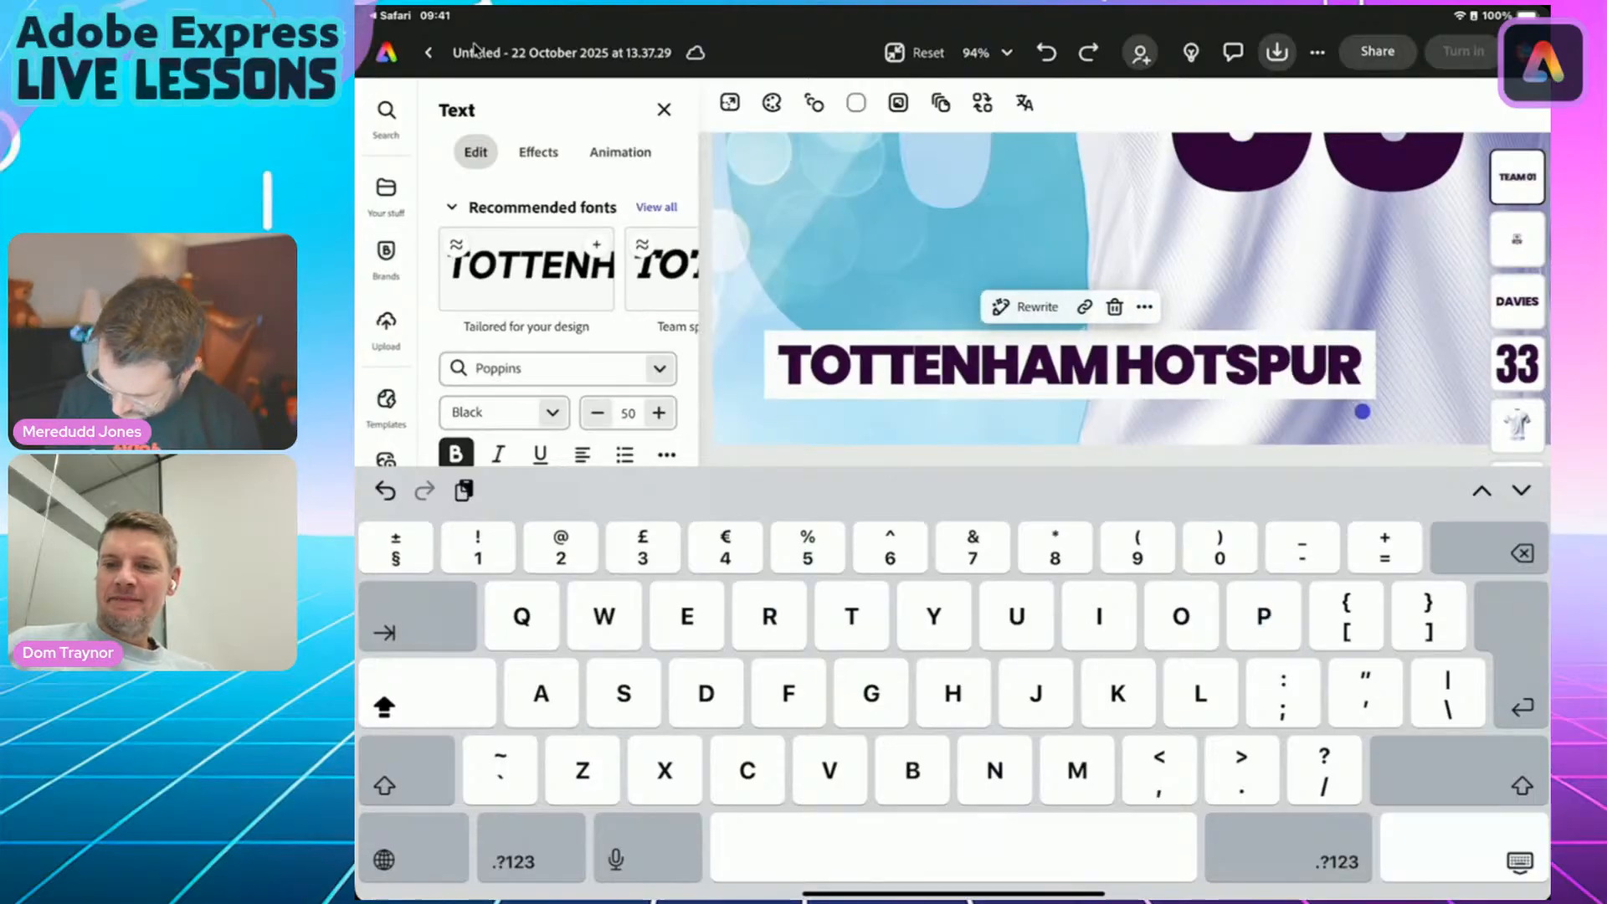
{"action": "left_click", "coordinate": [1520, 861]}
{"action": "left_click", "coordinate": [1105, 653]}
{"action": "left_click", "coordinate": [1105, 653]}
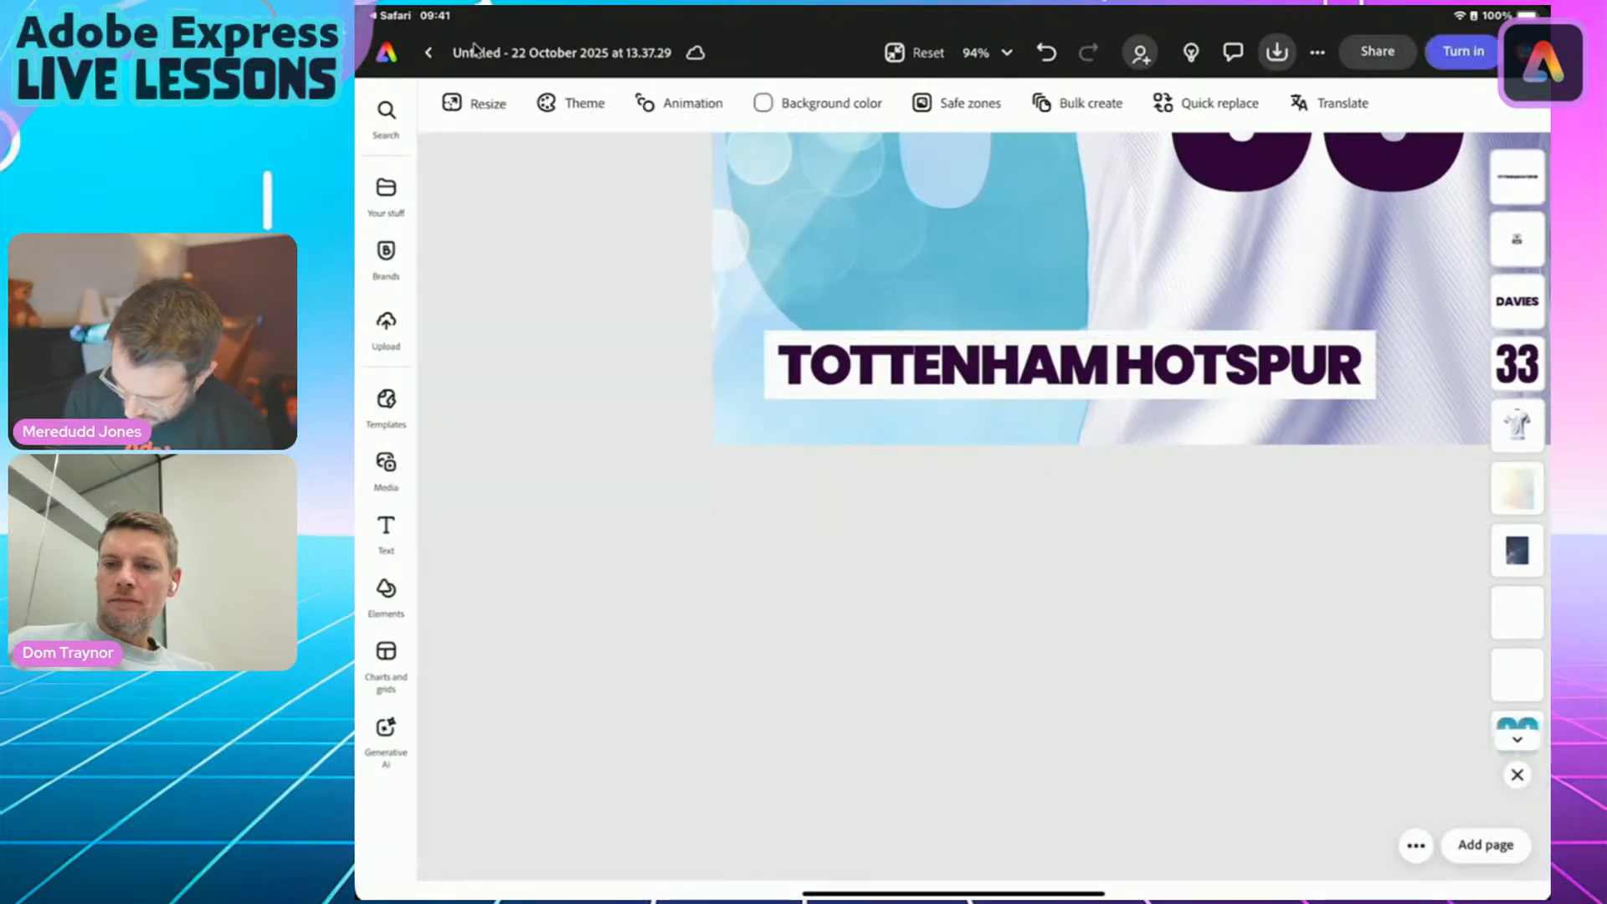
Delete the generic FOOTBALL CLUB crest from the page's upper-left corner.
{"action": "scroll", "coordinate": [1107, 653], "scroll_direction": "down", "scroll_amount": 6}
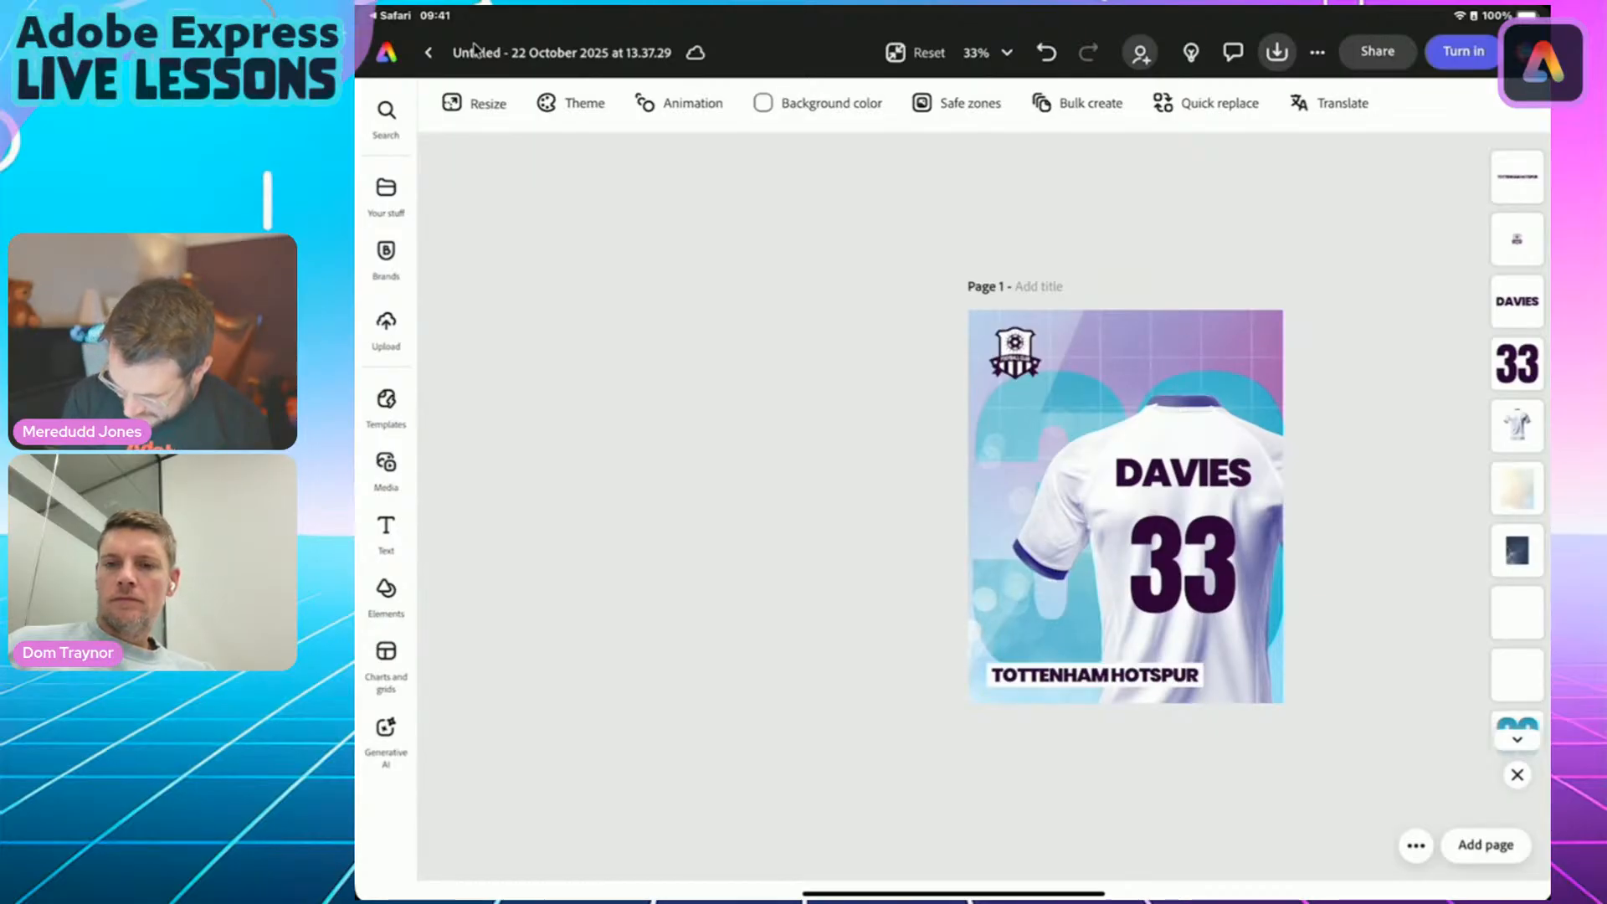
{"action": "scroll", "coordinate": [1124, 409], "scroll_direction": "up", "scroll_amount": 5}
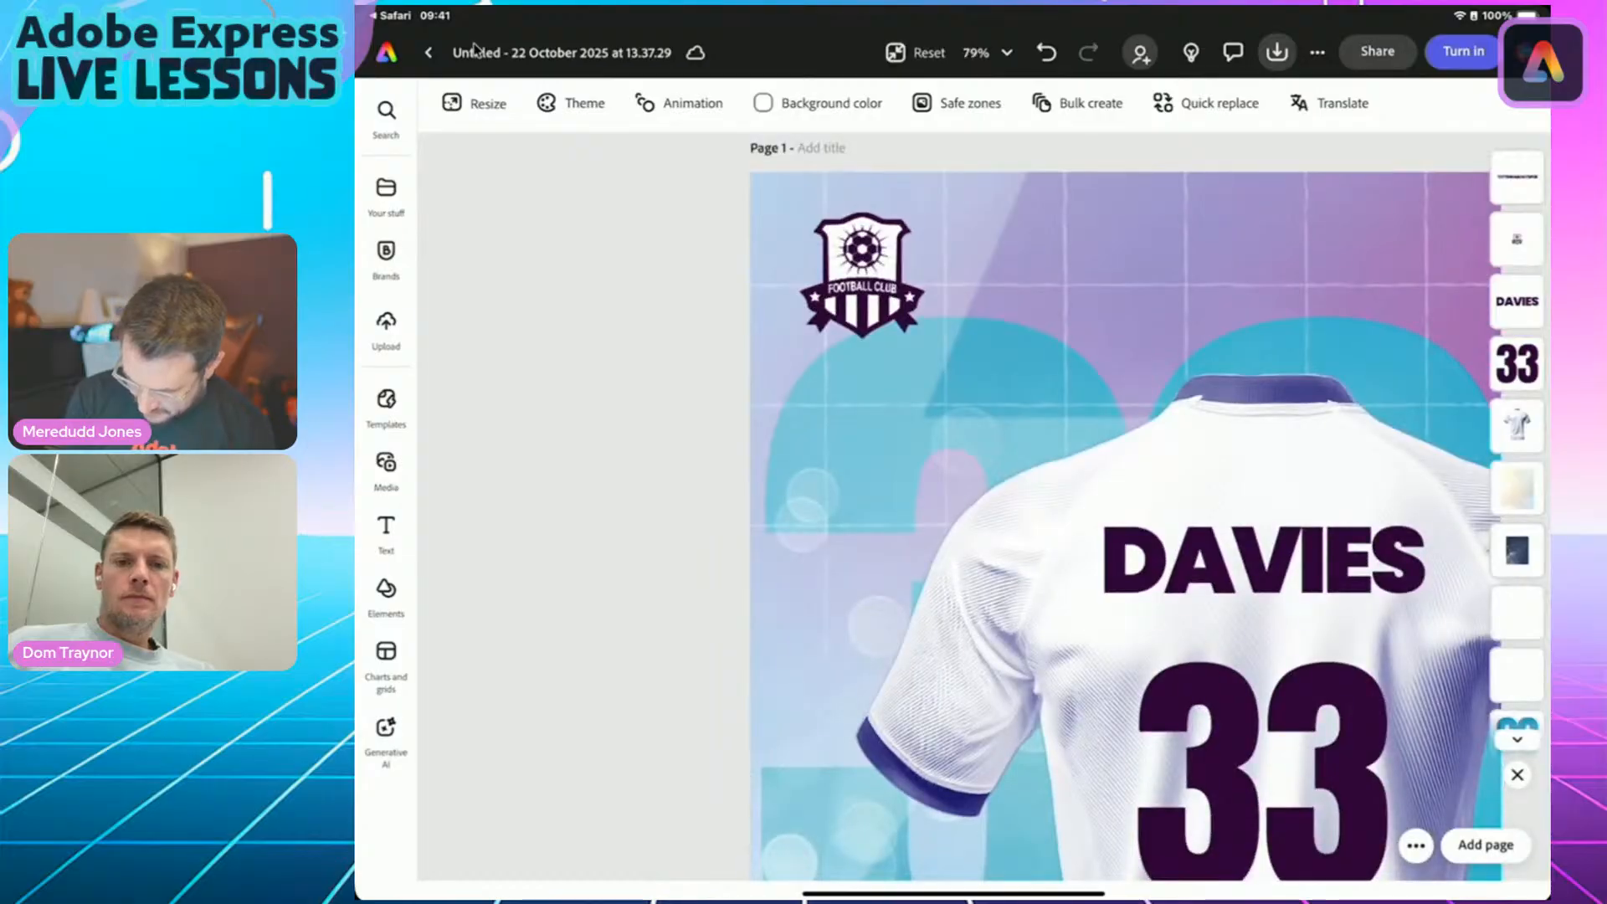
{"action": "left_click", "coordinate": [862, 276]}
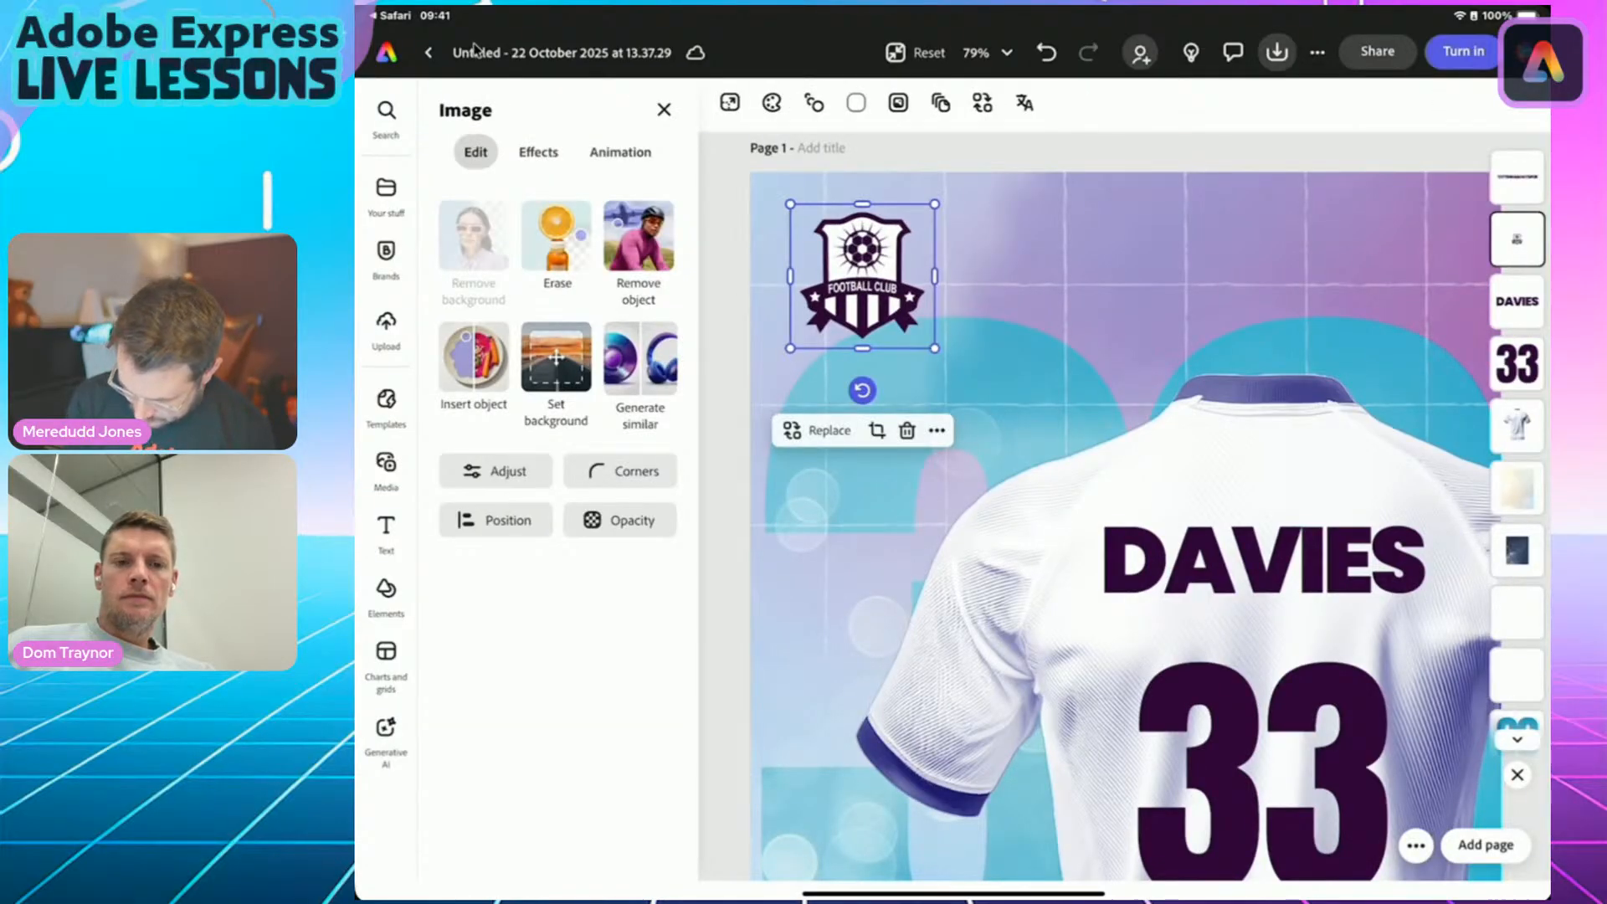
{"action": "left_click", "coordinate": [906, 430]}
{"action": "scroll", "coordinate": [1124, 502], "scroll_direction": "down", "scroll_amount": 5}
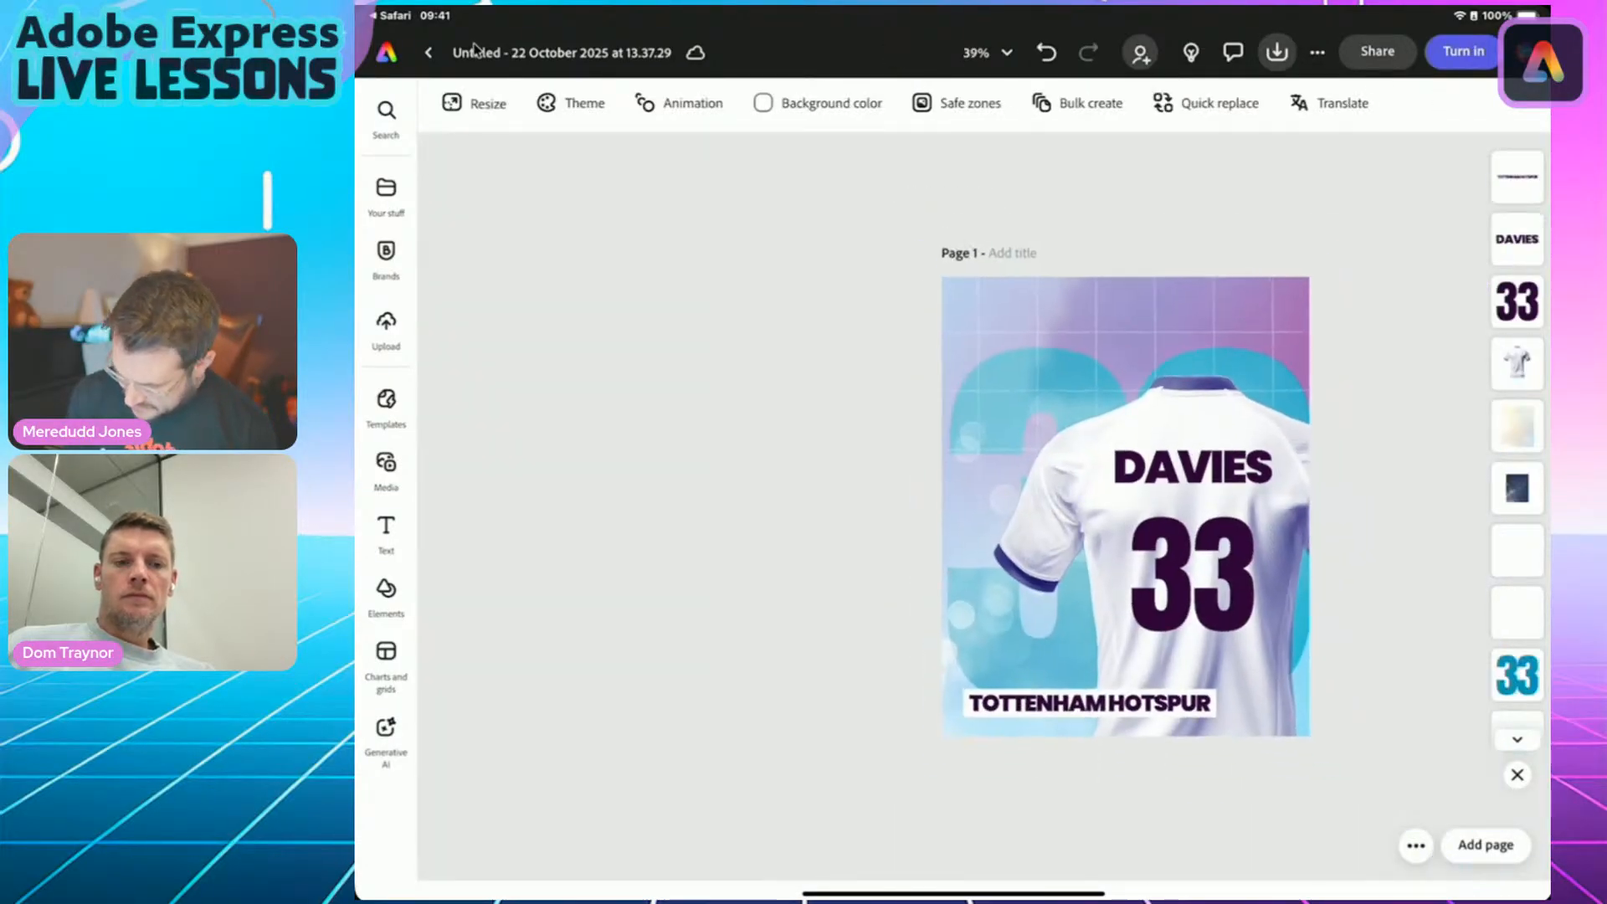
Search the design assets in Elements for "London".
{"action": "scroll", "coordinate": [1125, 506], "scroll_direction": "up", "scroll_amount": 3}
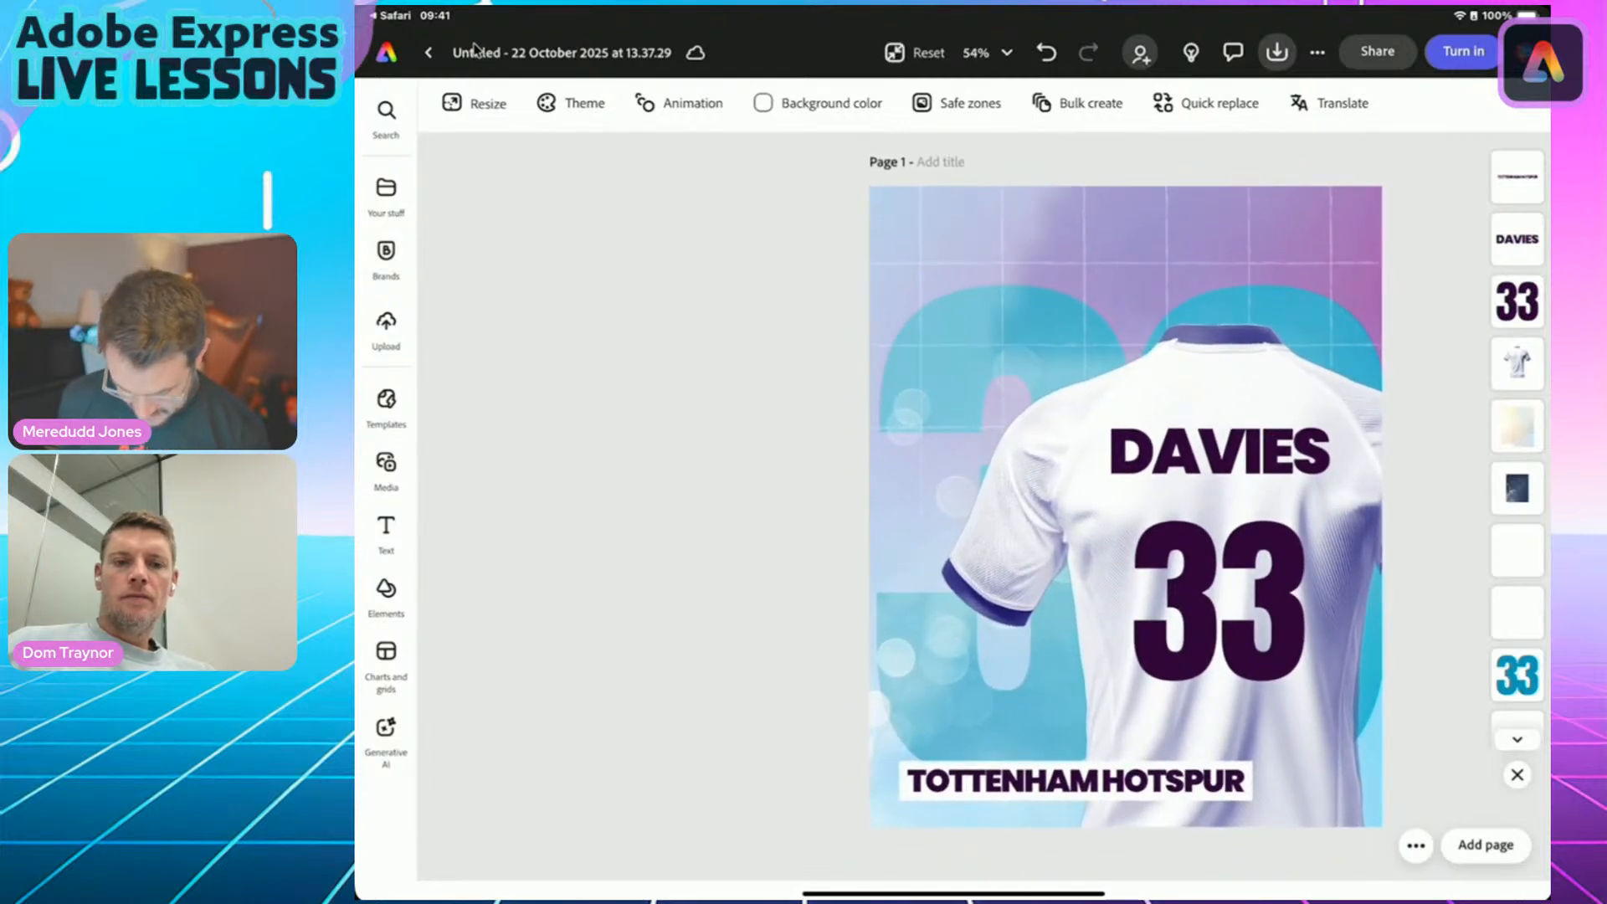
{"action": "left_click", "coordinate": [386, 588]}
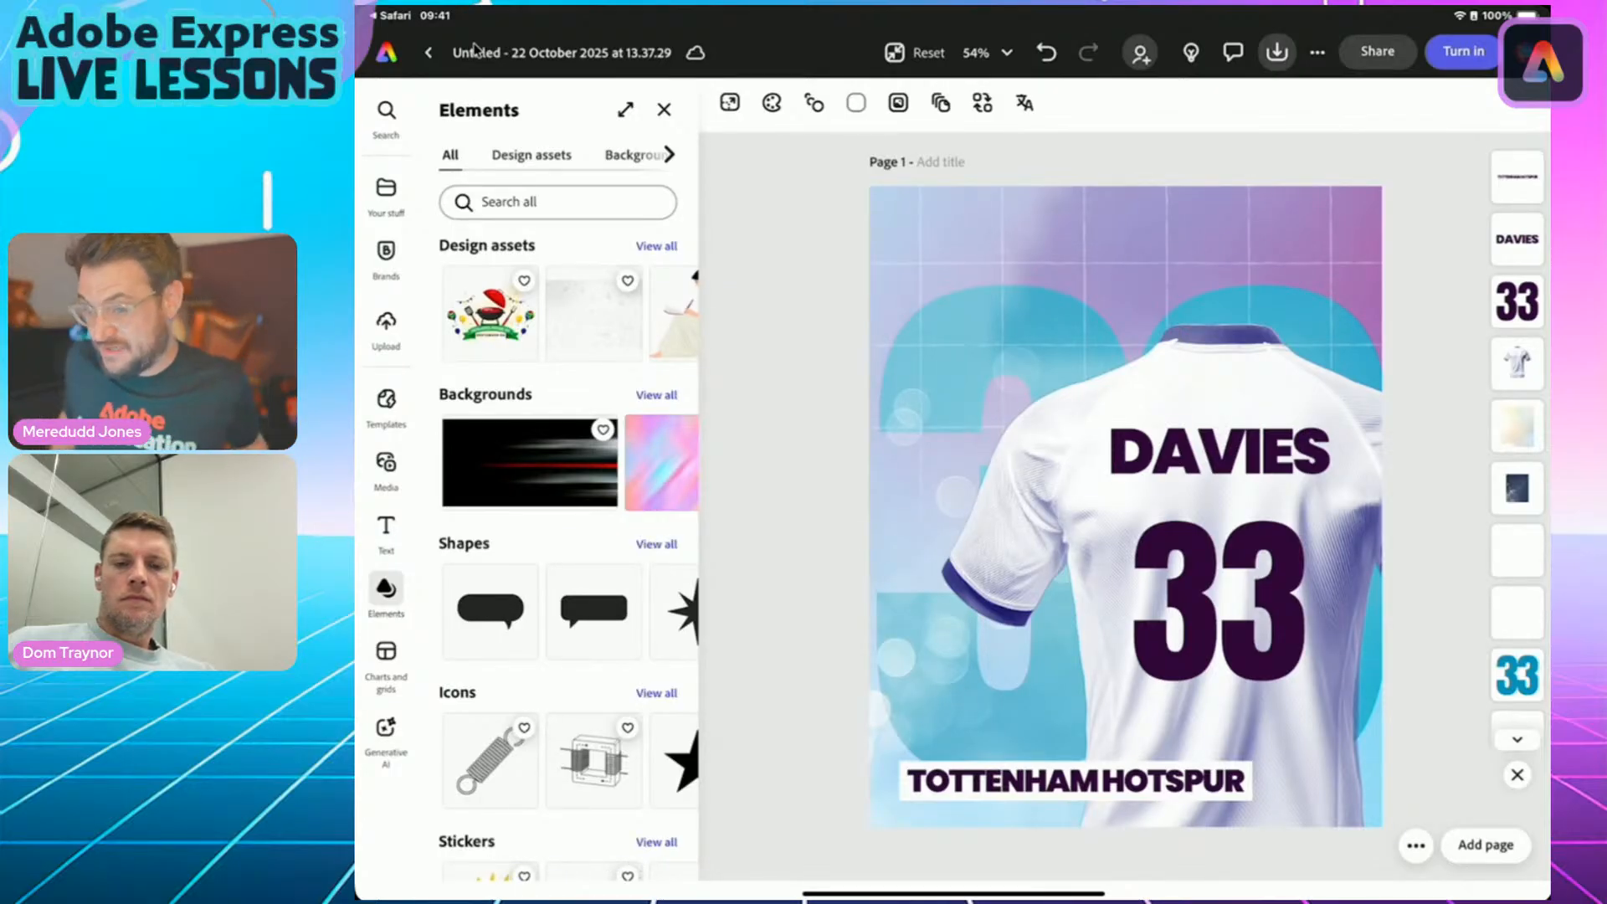
{"action": "left_click", "coordinate": [532, 155]}
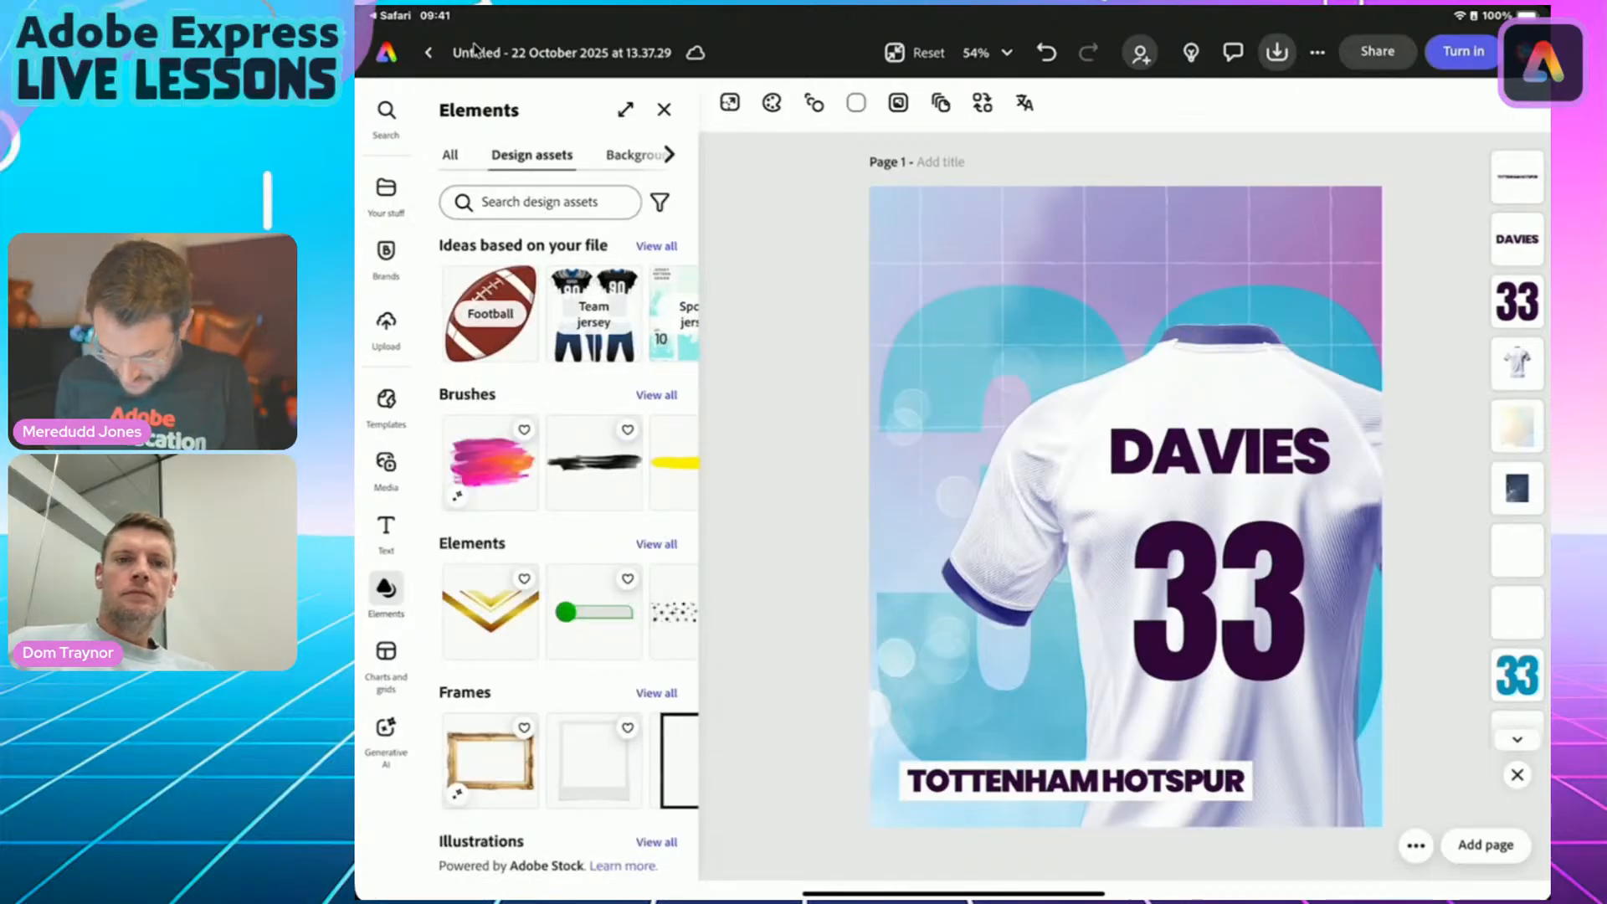
{"action": "left_click", "coordinate": [544, 202]}
{"action": "type", "text": "Lo"}
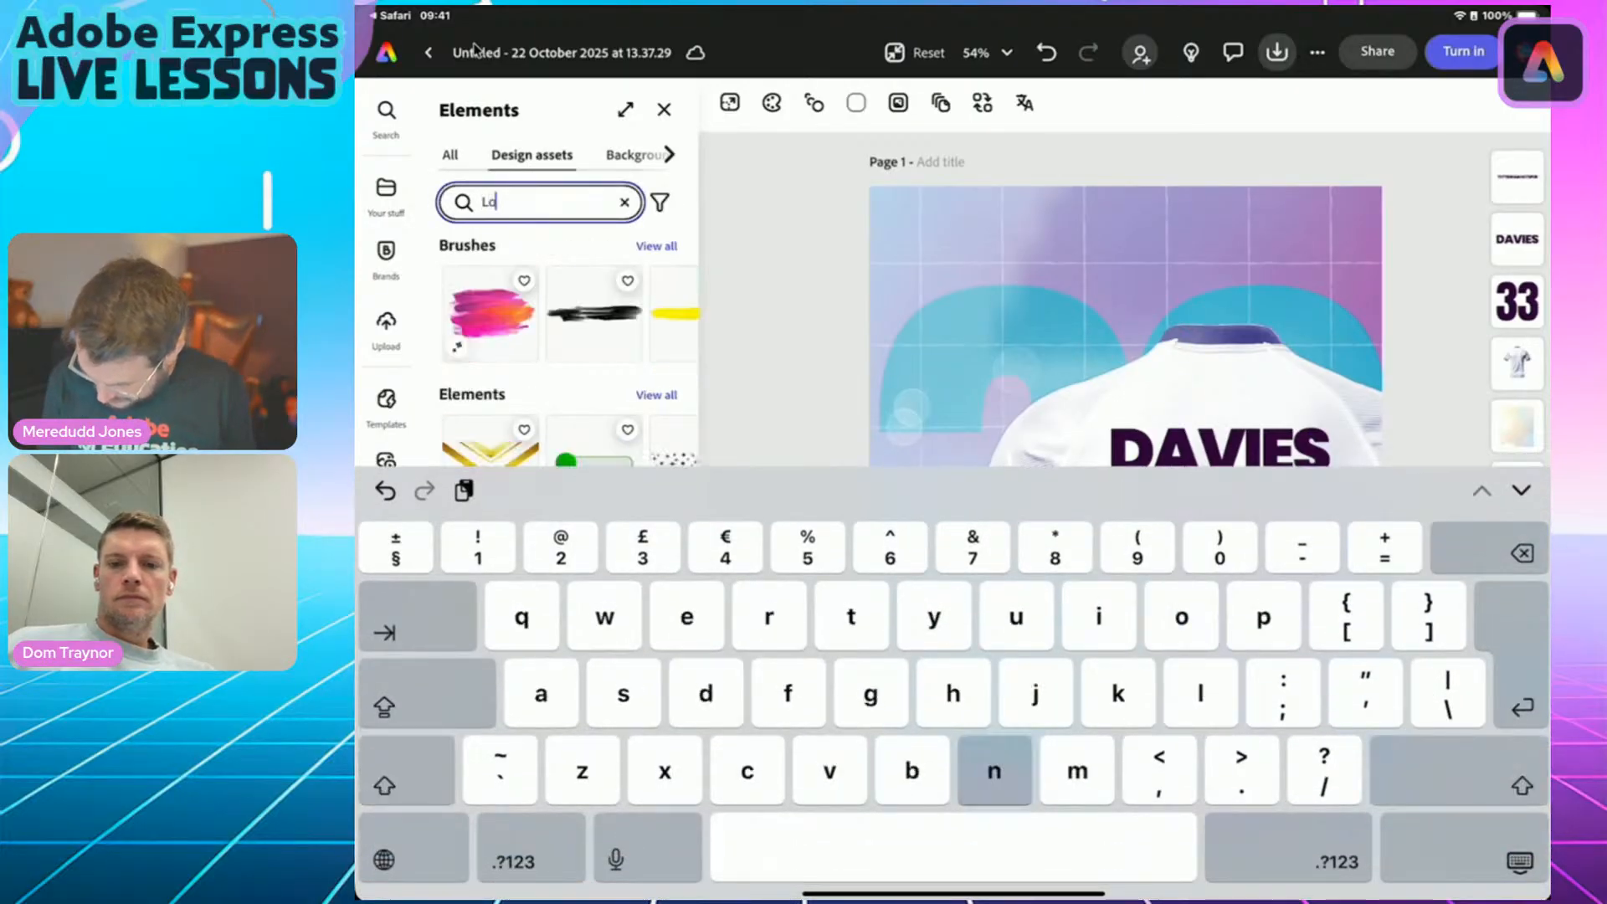
{"action": "type", "text": "ndon"}
{"action": "key", "text": "Return"}
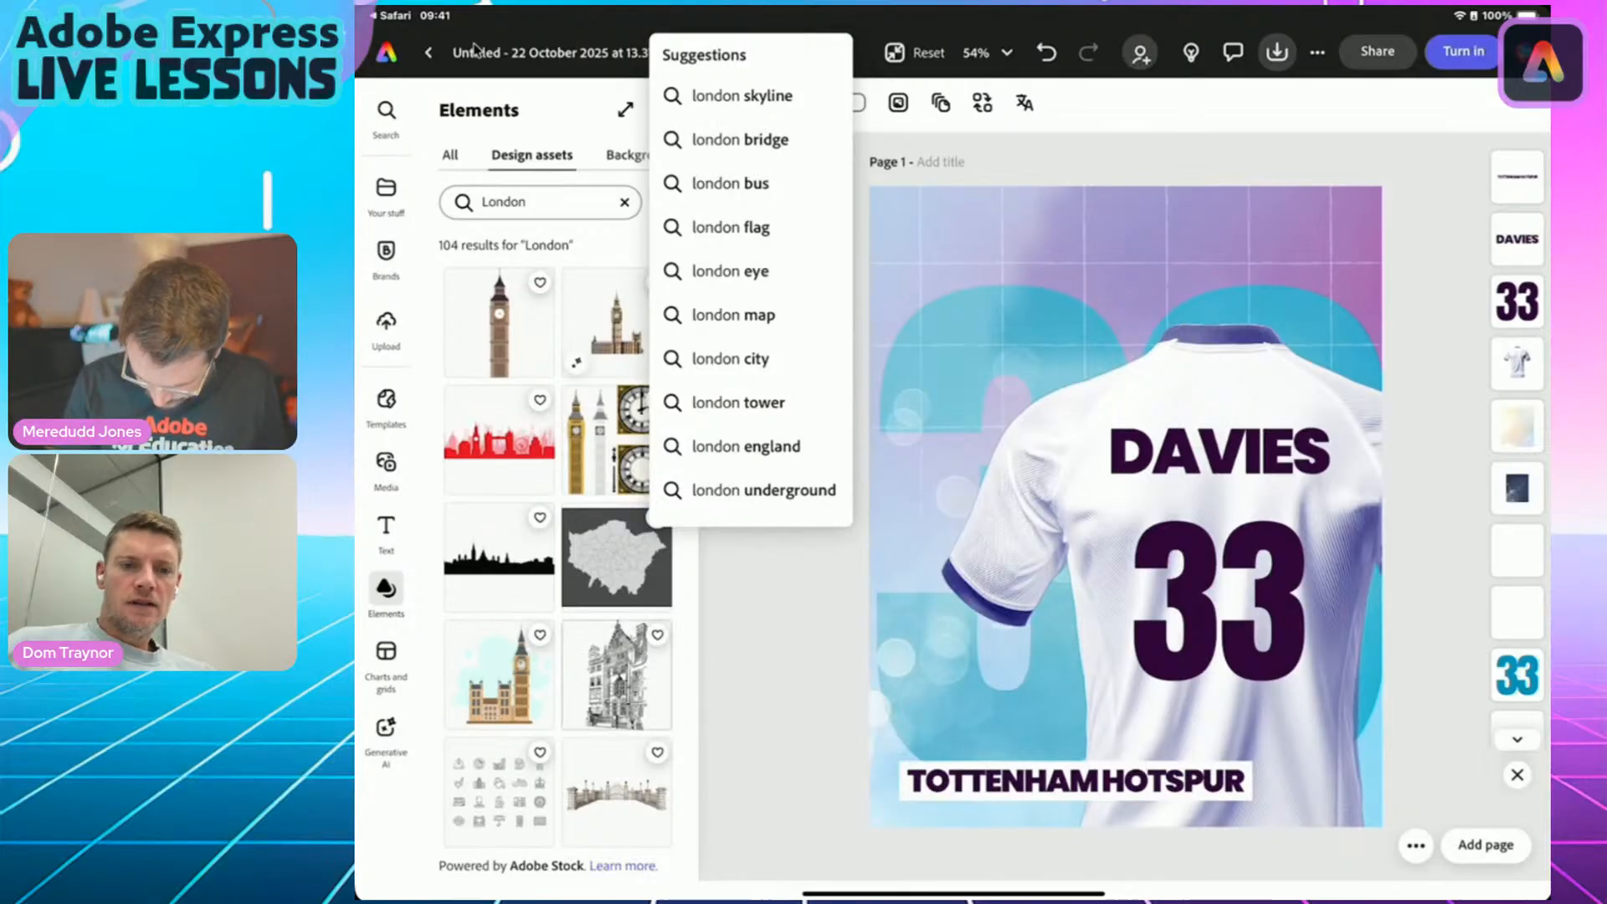
Browse the London design assets and add the red London skyline silhouette to the page.
{"action": "scroll", "coordinate": [556, 544], "scroll_direction": "down", "scroll_amount": 3}
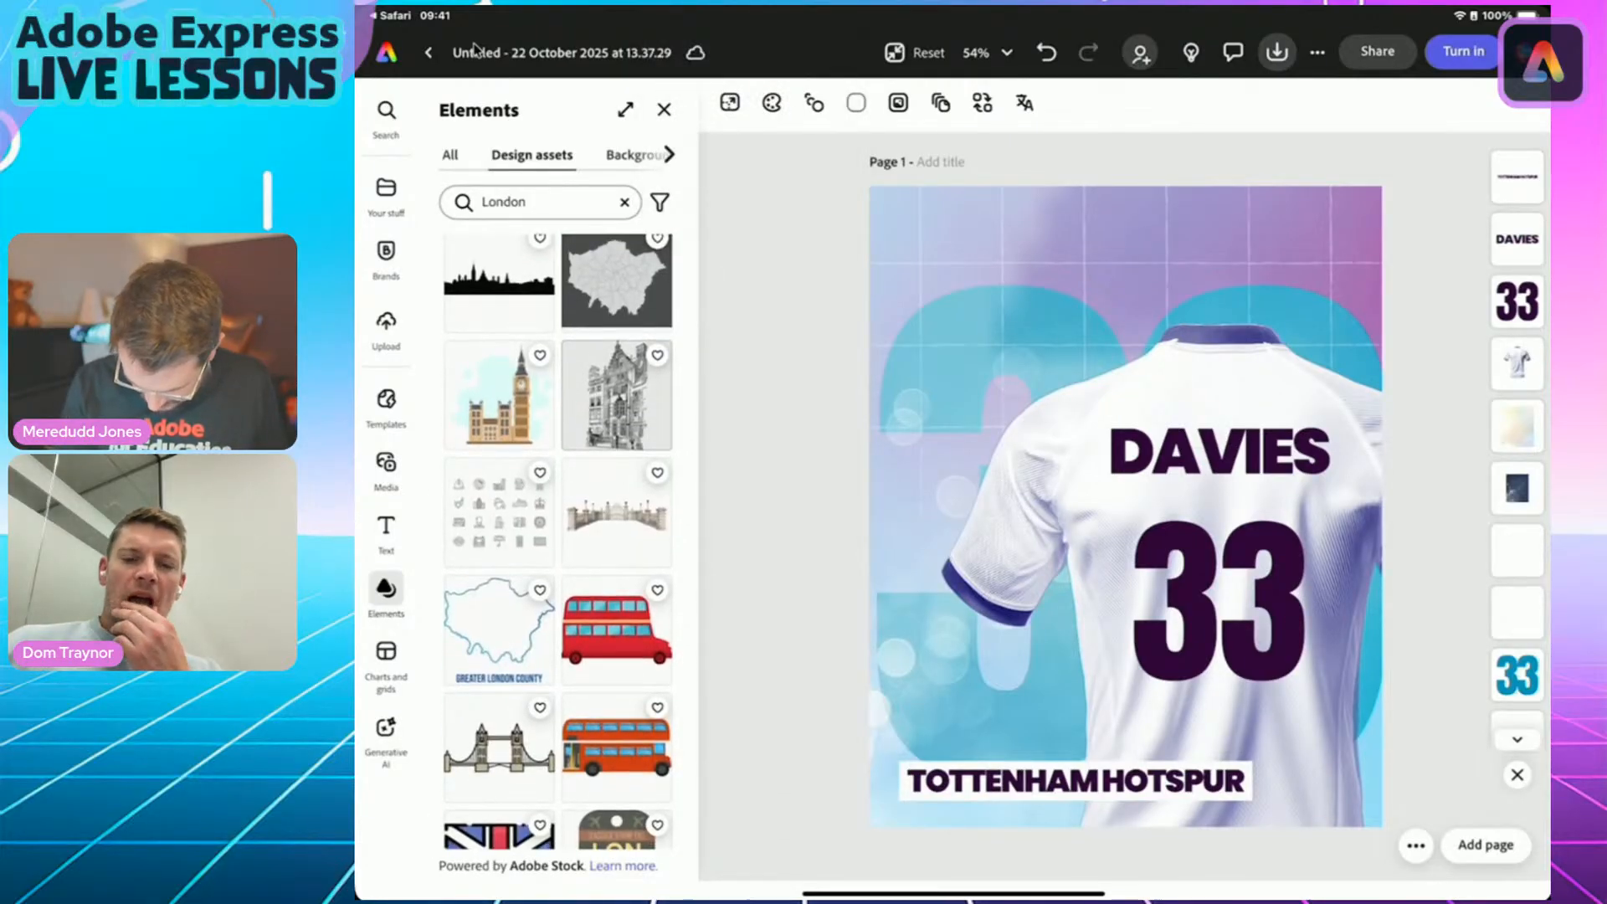
{"action": "scroll", "coordinate": [557, 543], "scroll_direction": "up", "scroll_amount": 5}
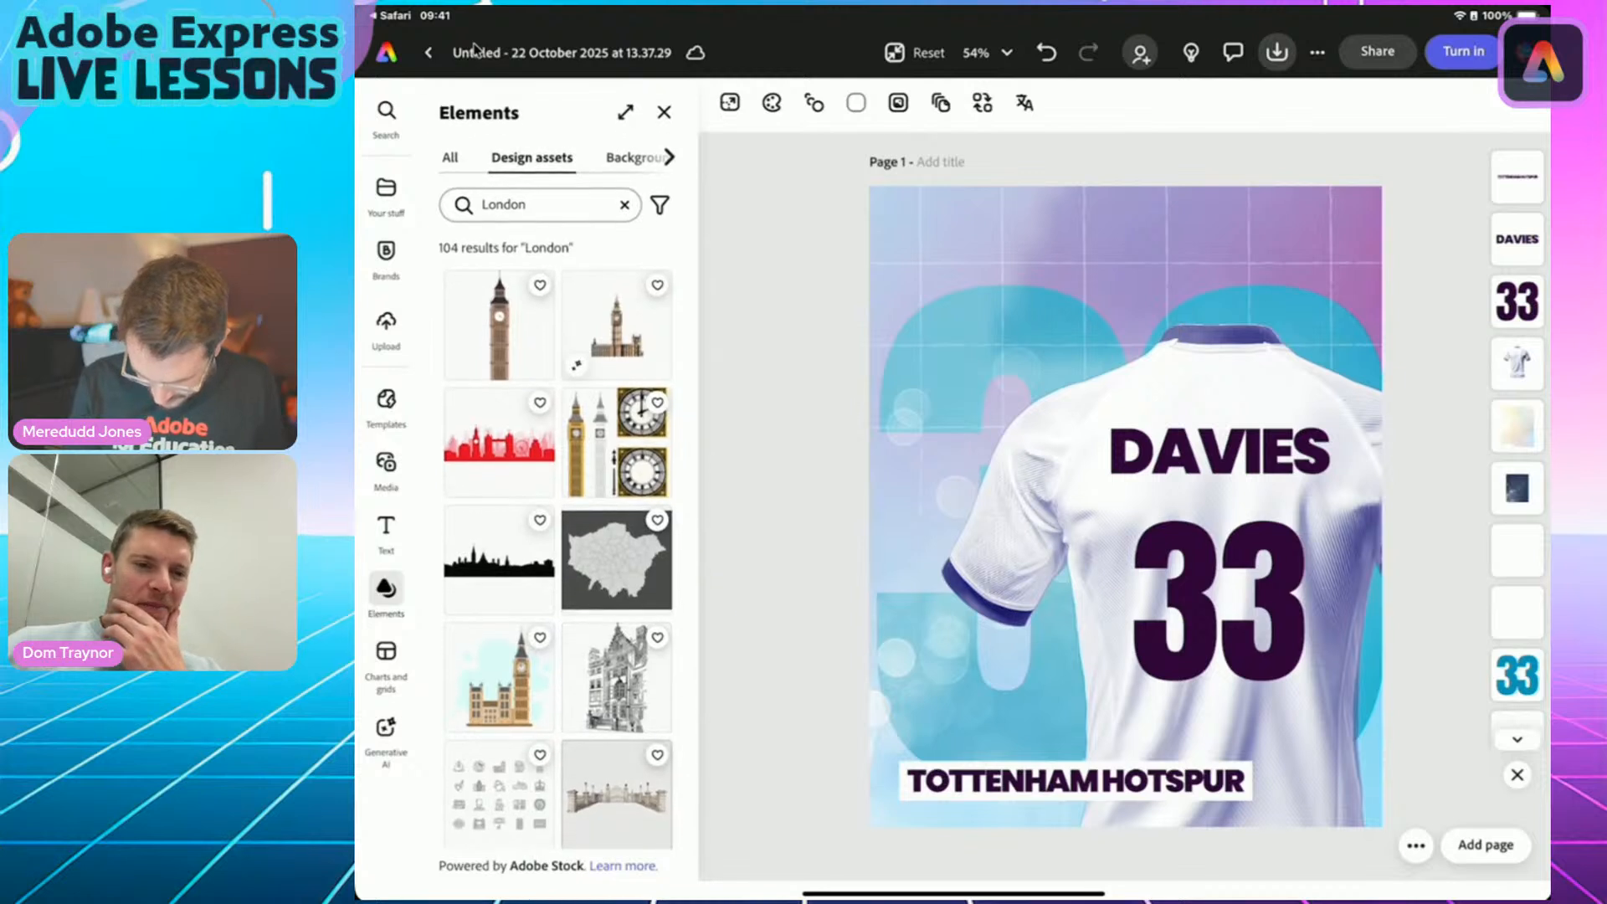
{"action": "left_click", "coordinate": [498, 438]}
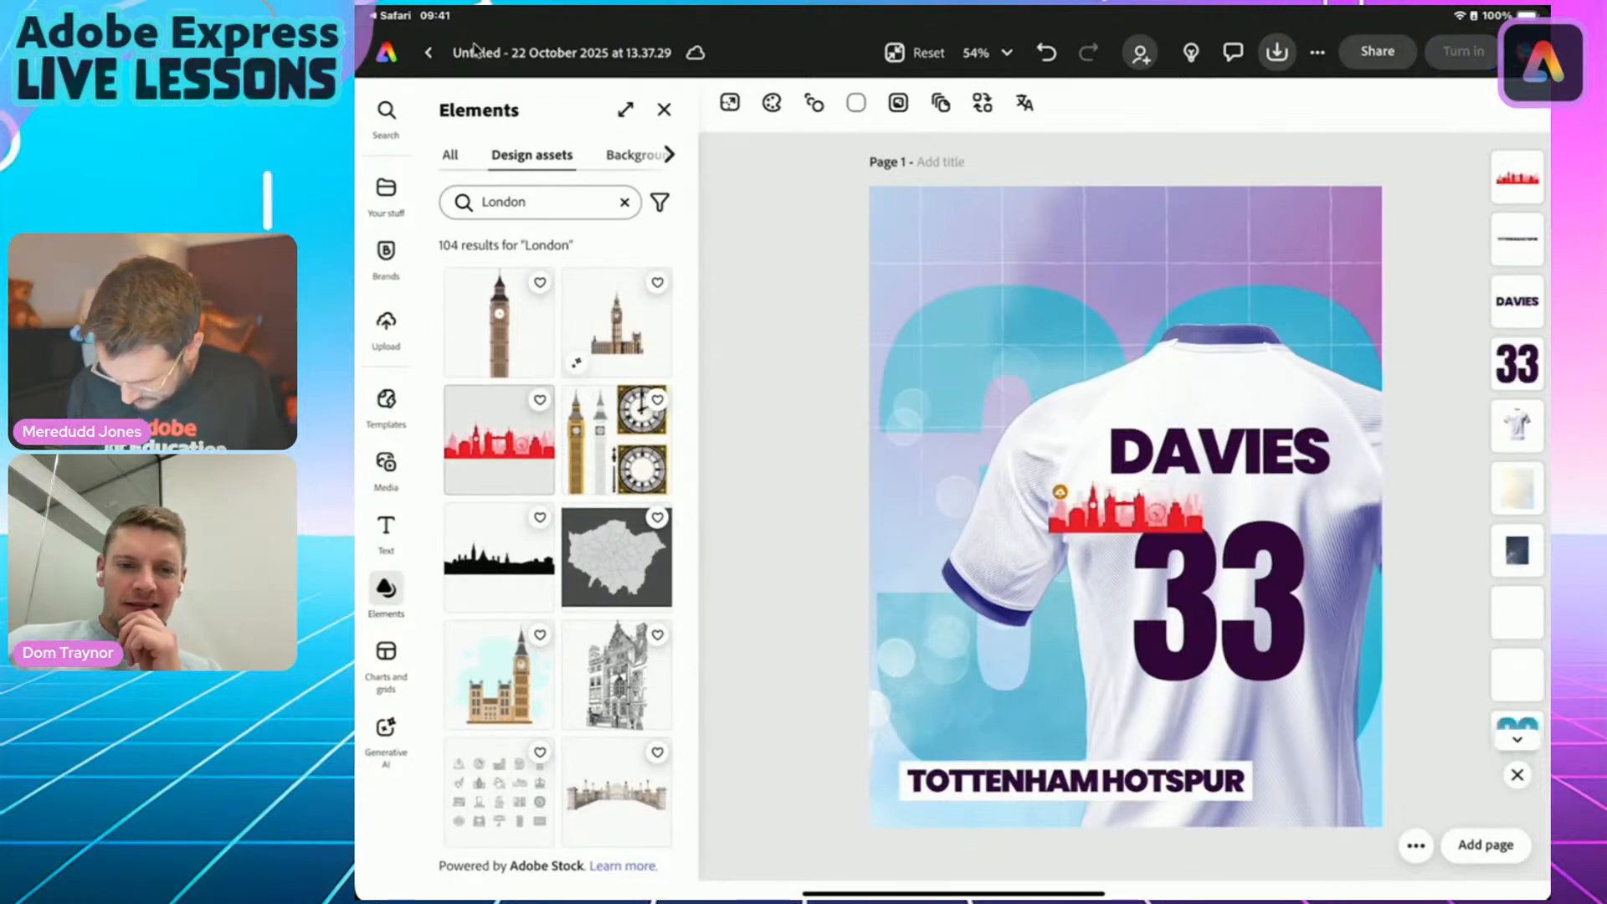
Rotate the London skyline to a slightly tilted vertical, enlarge it to the page's full height and place it along the page's left edge.
{"action": "left_click_drag", "start_coordinate": [1125, 575], "coordinate": [919, 234]}
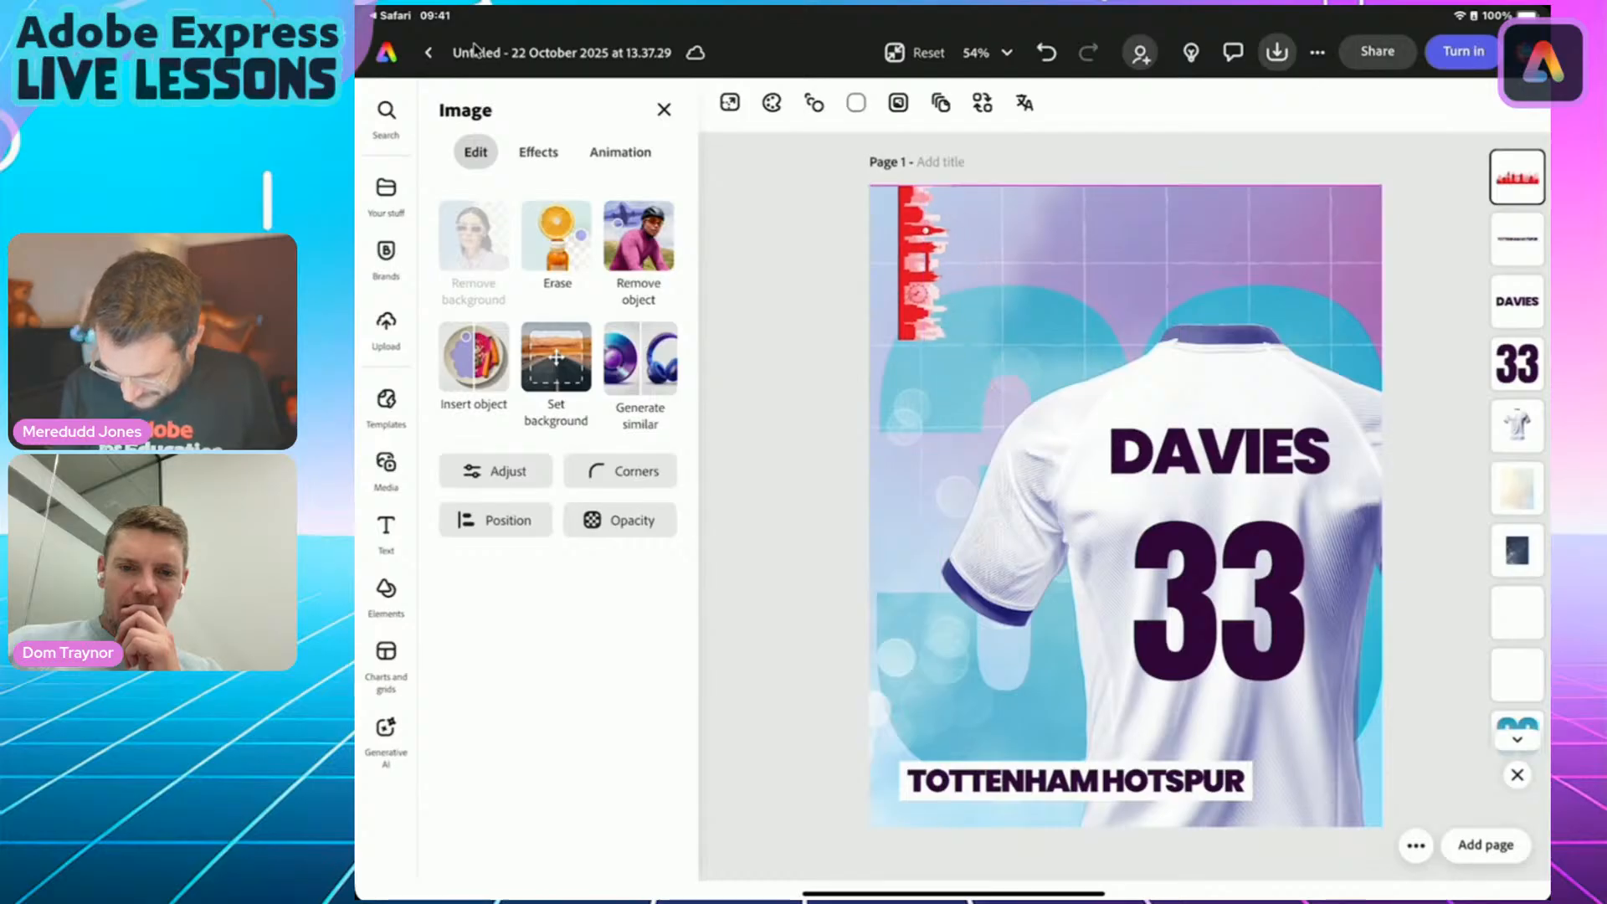
{"action": "left_click_drag", "start_coordinate": [946, 310], "coordinate": [1077, 695]}
{"action": "left_click_drag", "start_coordinate": [985, 426], "coordinate": [1006, 484]}
{"action": "left_click_drag", "start_coordinate": [915, 215], "coordinate": [858, 48]}
{"action": "left_click_drag", "start_coordinate": [978, 400], "coordinate": [1013, 469]}
{"action": "mouse_move", "coordinate": [850, 470]}
{"action": "left_mouse_down"}
{"action": "mouse_move", "coordinate": [856, 423]}
{"action": "mouse_move", "coordinate": [851, 450]}
{"action": "left_mouse_up"}
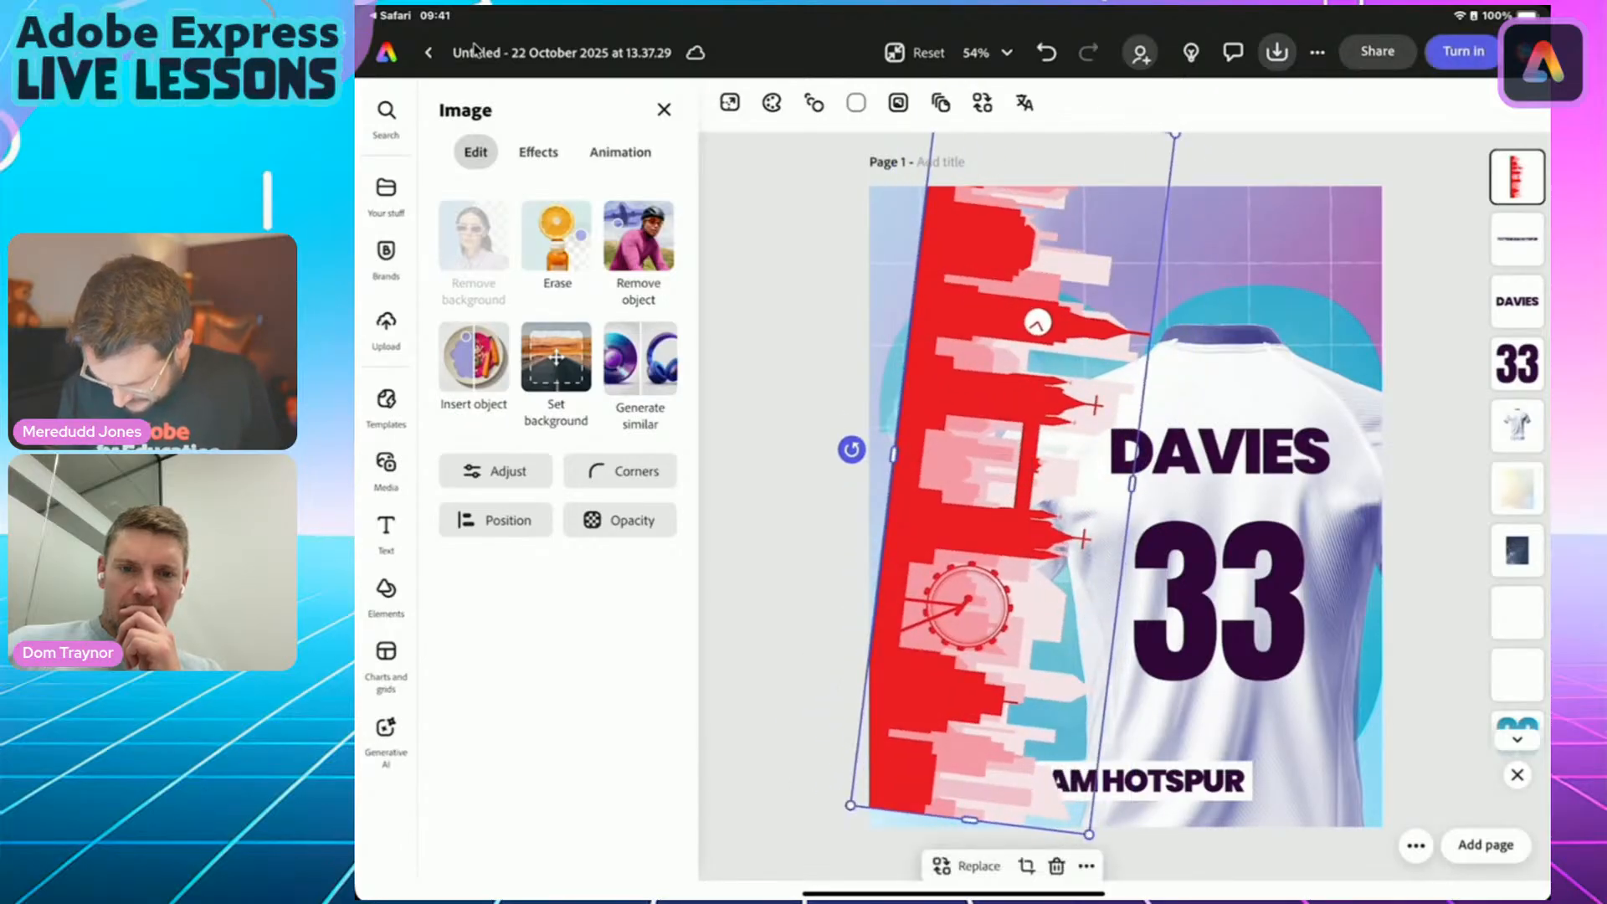
{"action": "left_click_drag", "start_coordinate": [850, 805], "coordinate": [811, 889]}
{"action": "left_click_drag", "start_coordinate": [993, 511], "coordinate": [977, 443]}
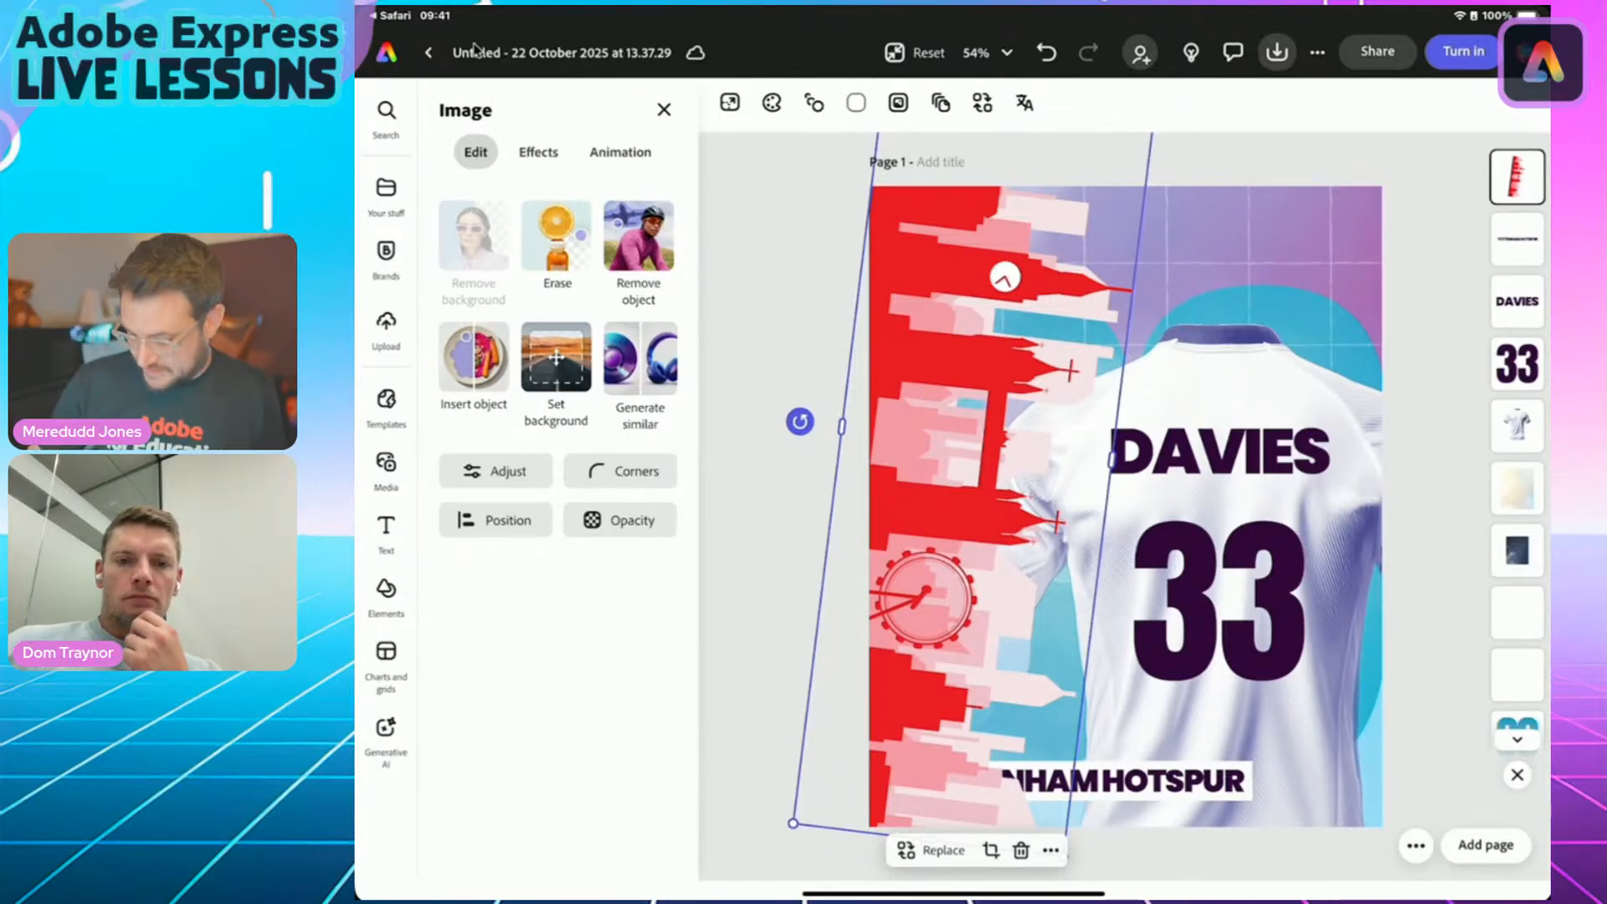
Apply the Twilight duotone effect to the London skyline image.
{"action": "left_click", "coordinate": [538, 152]}
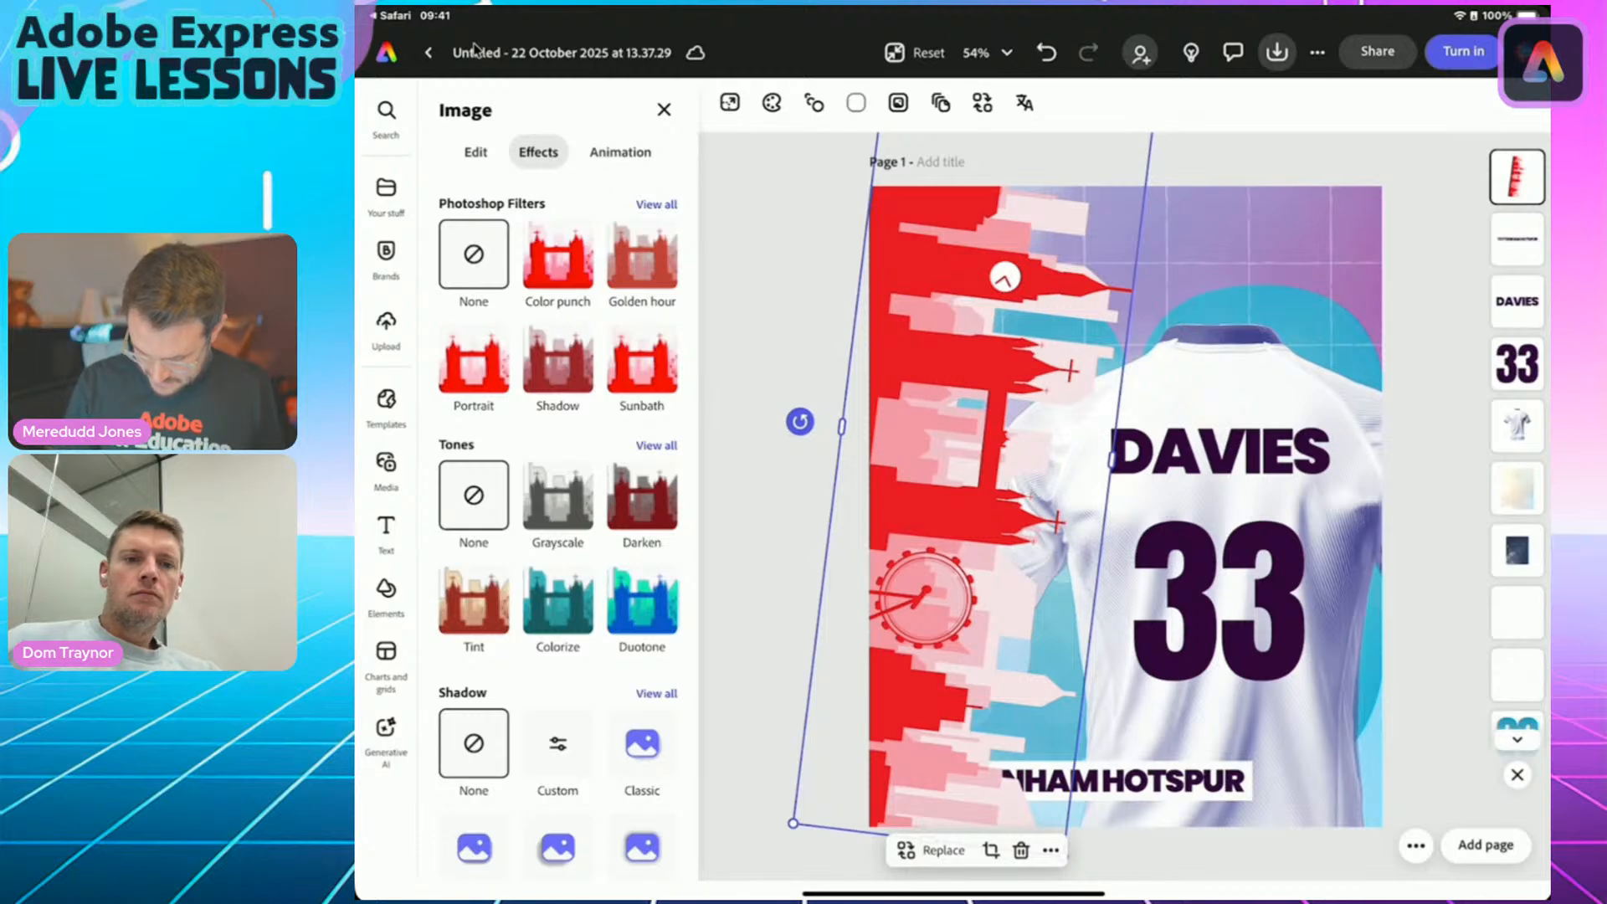
{"action": "left_click", "coordinate": [656, 445]}
{"action": "scroll", "coordinate": [557, 502], "scroll_direction": "down", "scroll_amount": 5}
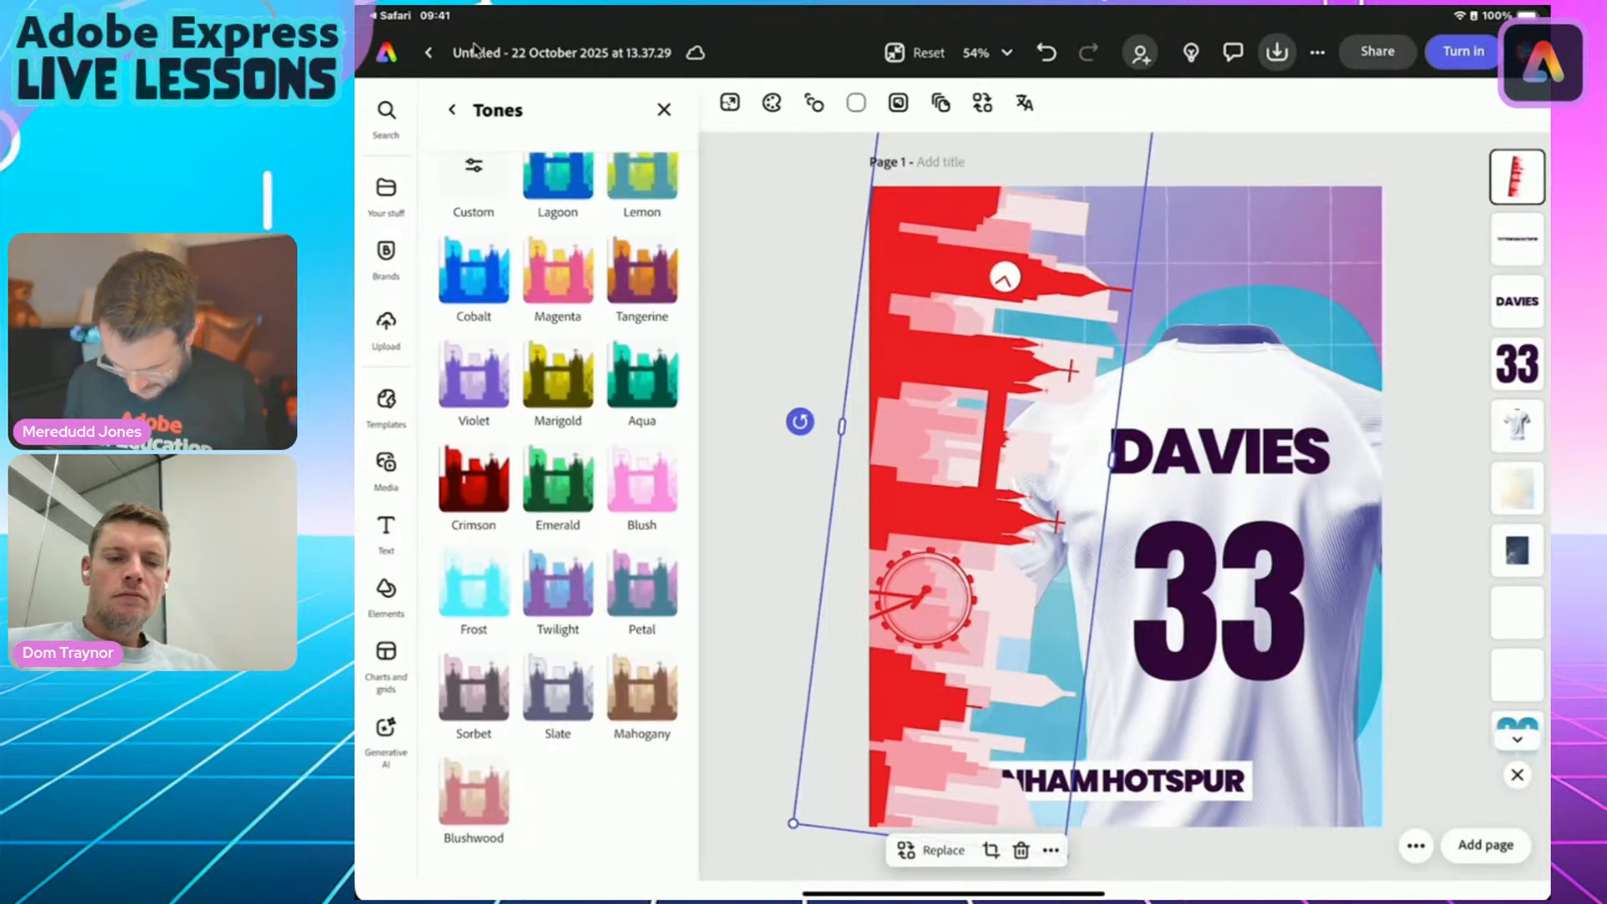
{"action": "left_click", "coordinate": [557, 583]}
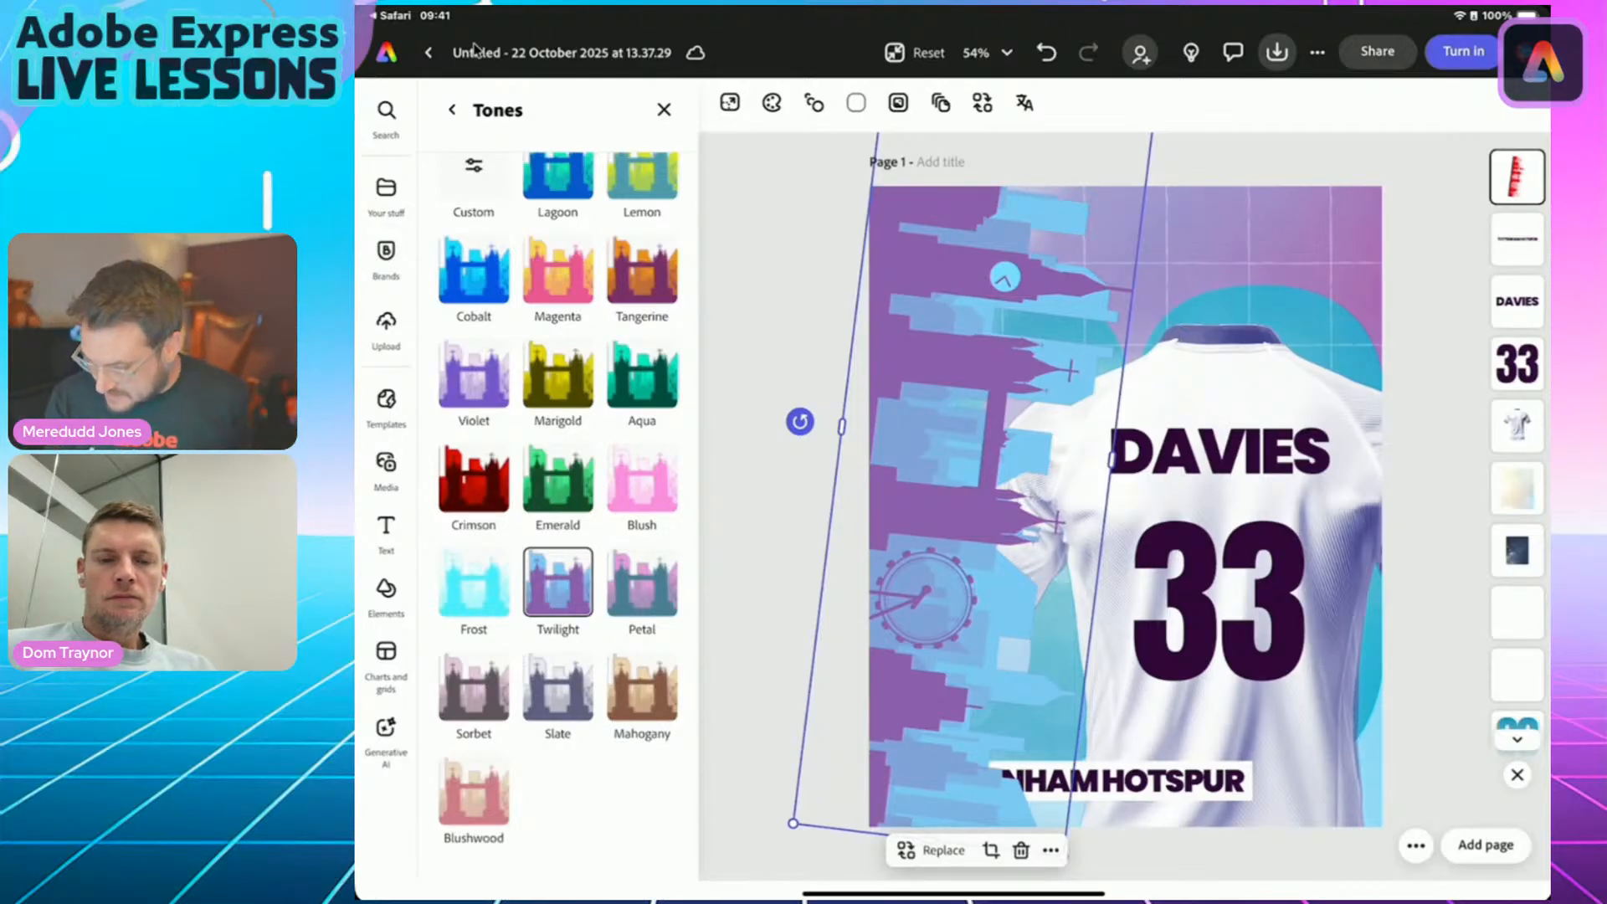
Move the skyline layer down the stack so it sits directly behind the large blue background 33.
{"action": "left_click_drag", "start_coordinate": [1516, 177], "coordinate": [1516, 661]}
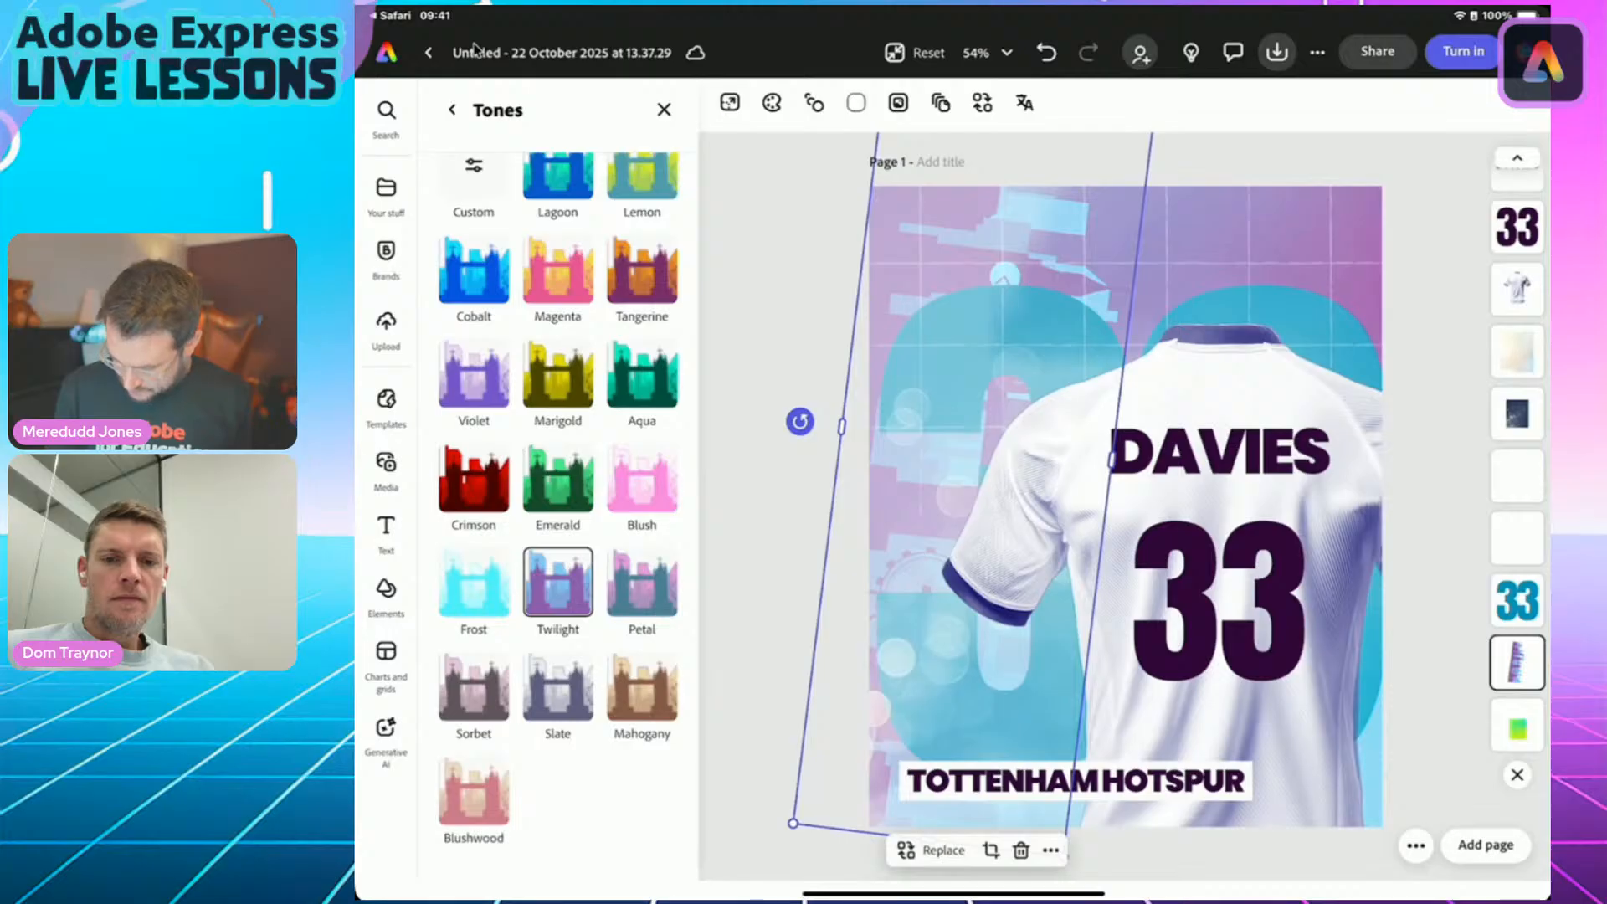
{"action": "left_click_drag", "start_coordinate": [1516, 661], "coordinate": [1517, 599]}
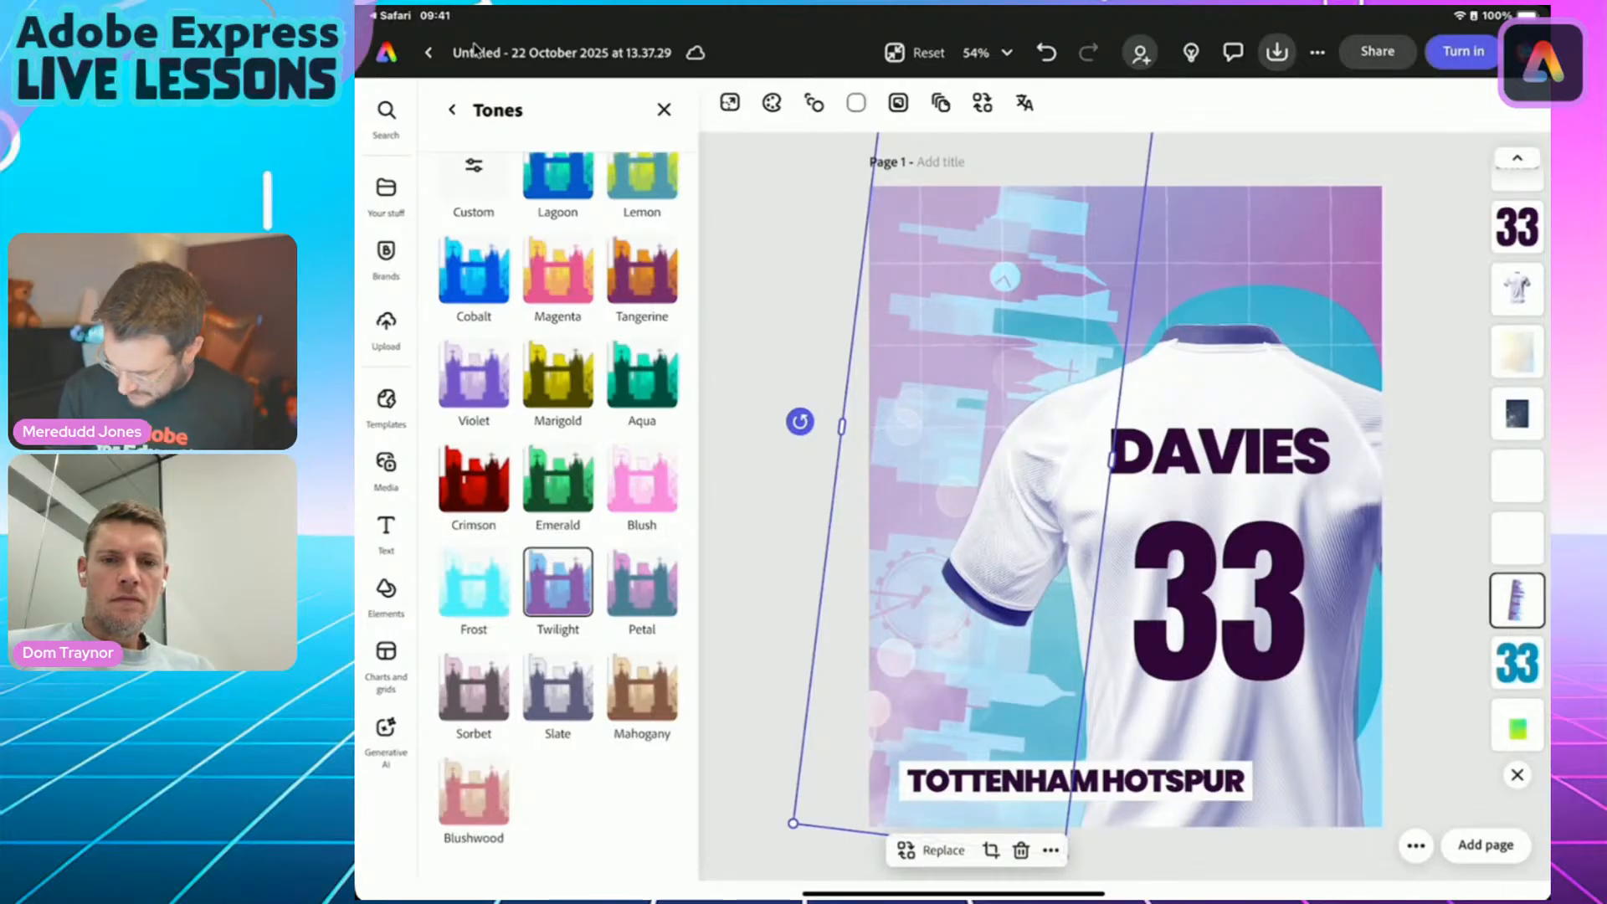
{"action": "left_click_drag", "start_coordinate": [1517, 599], "coordinate": [1516, 661]}
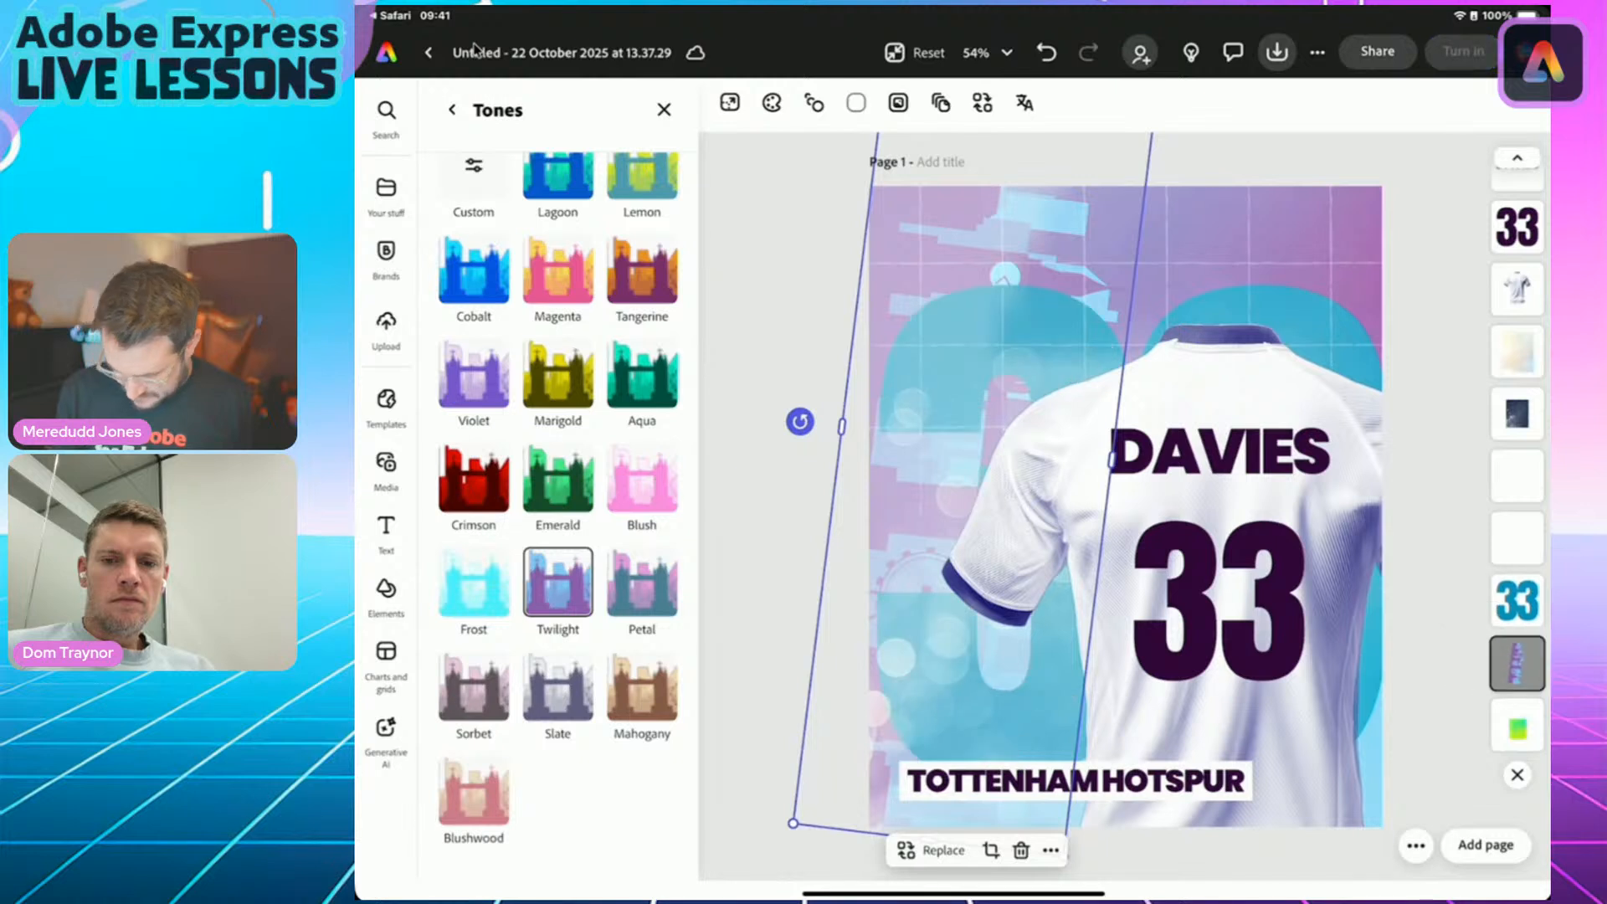
Search all content for "Wales flag" and look through the photo and design asset results.
{"action": "left_click", "coordinate": [386, 588]}
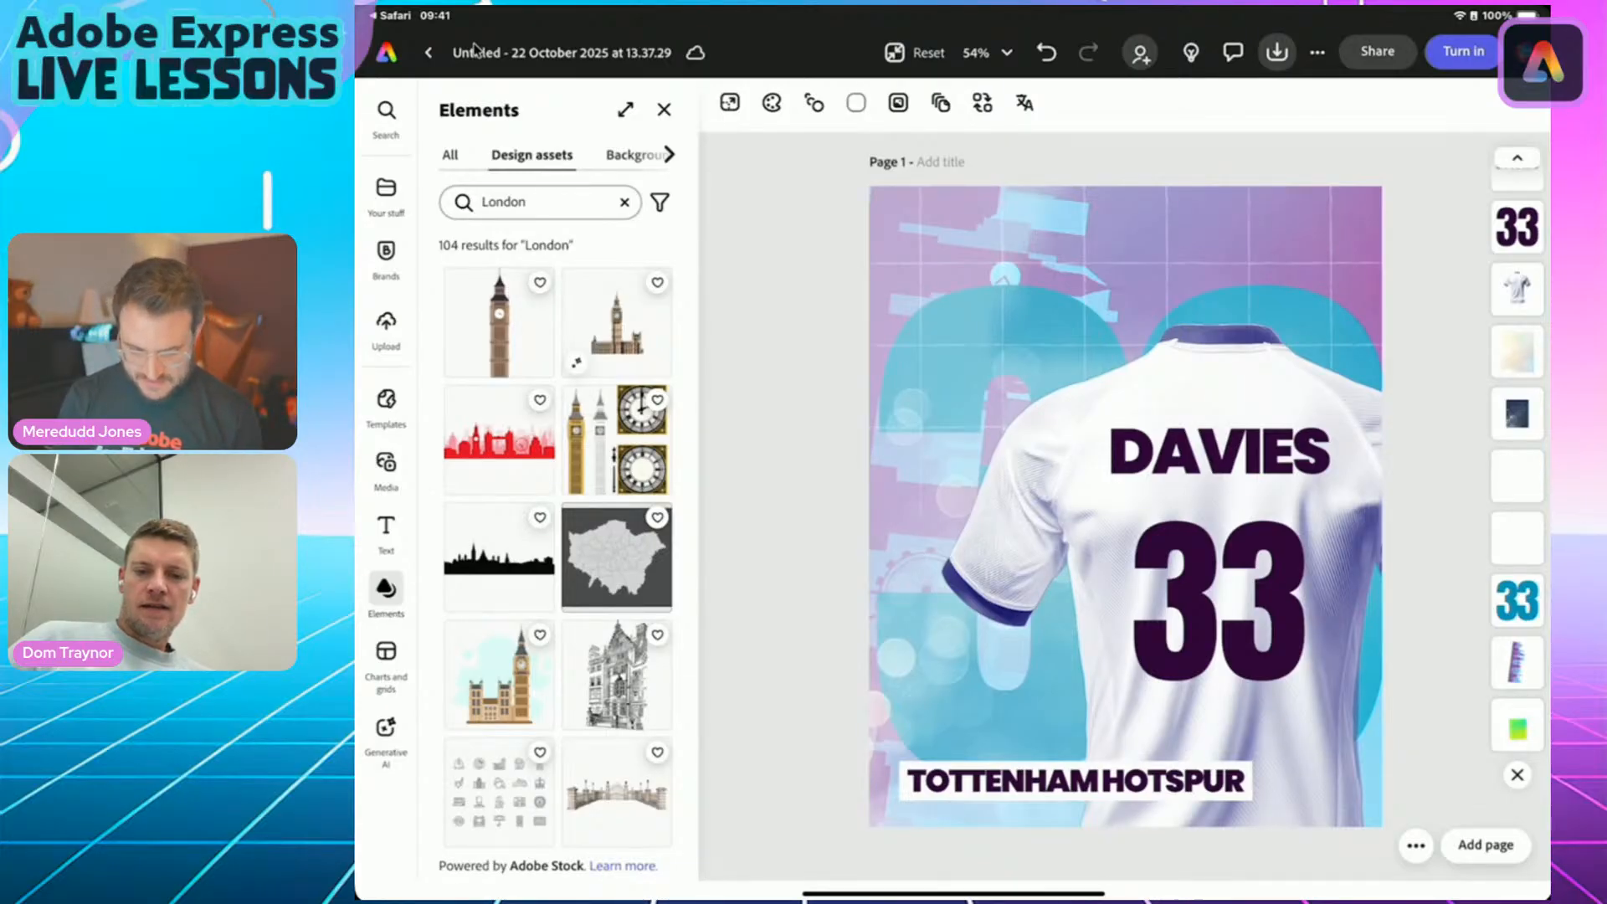
{"action": "left_click", "coordinate": [386, 117]}
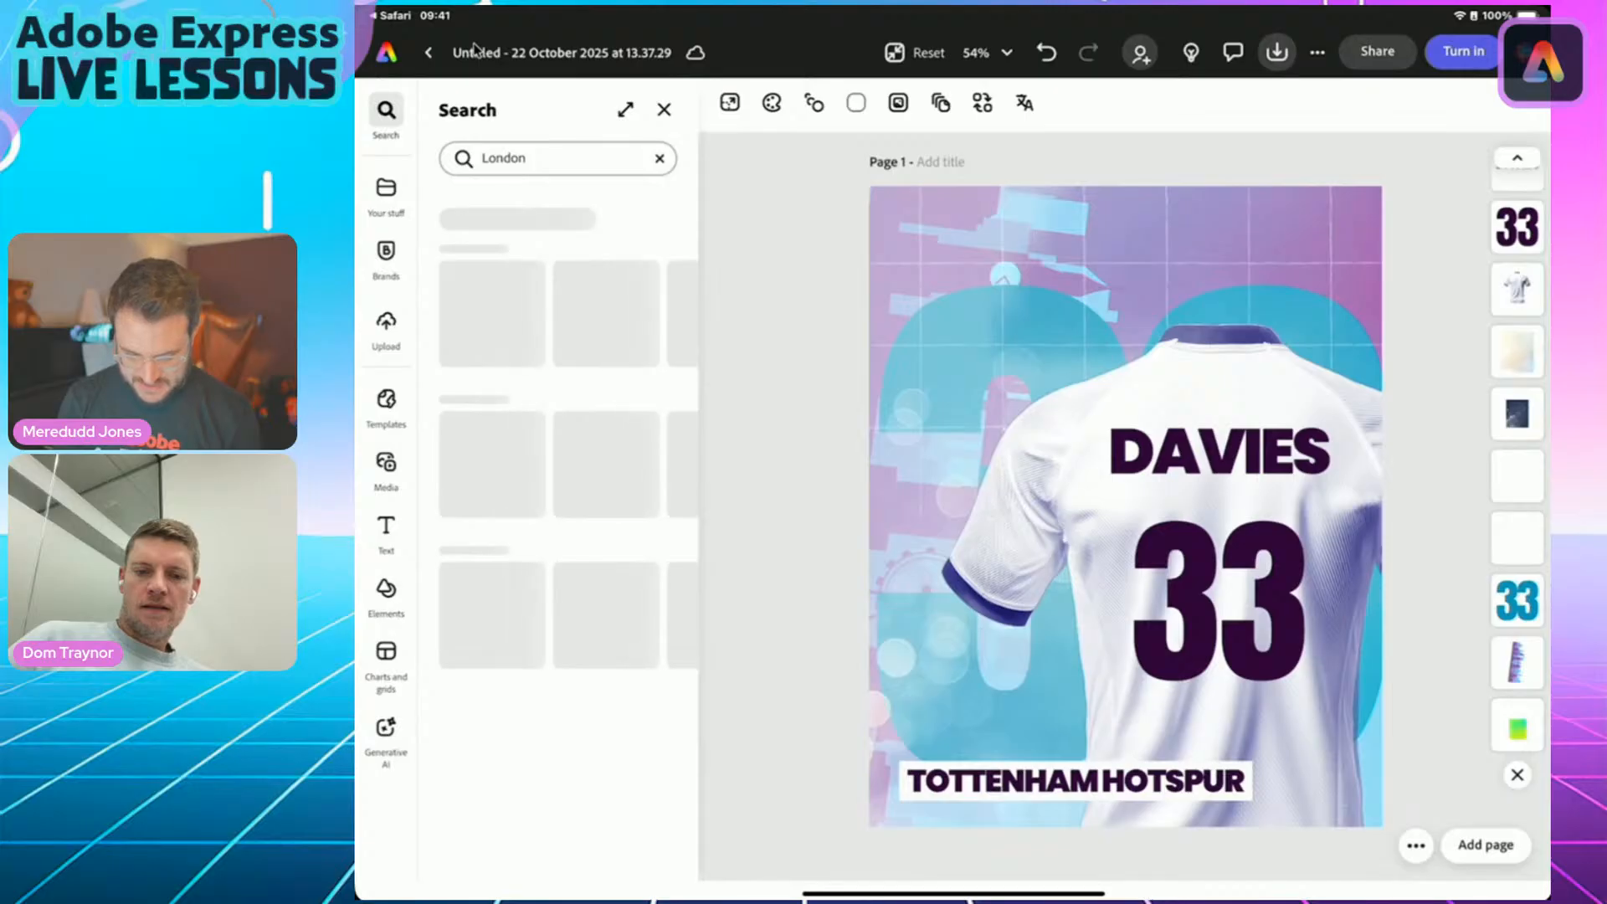
{"action": "left_click", "coordinate": [552, 158]}
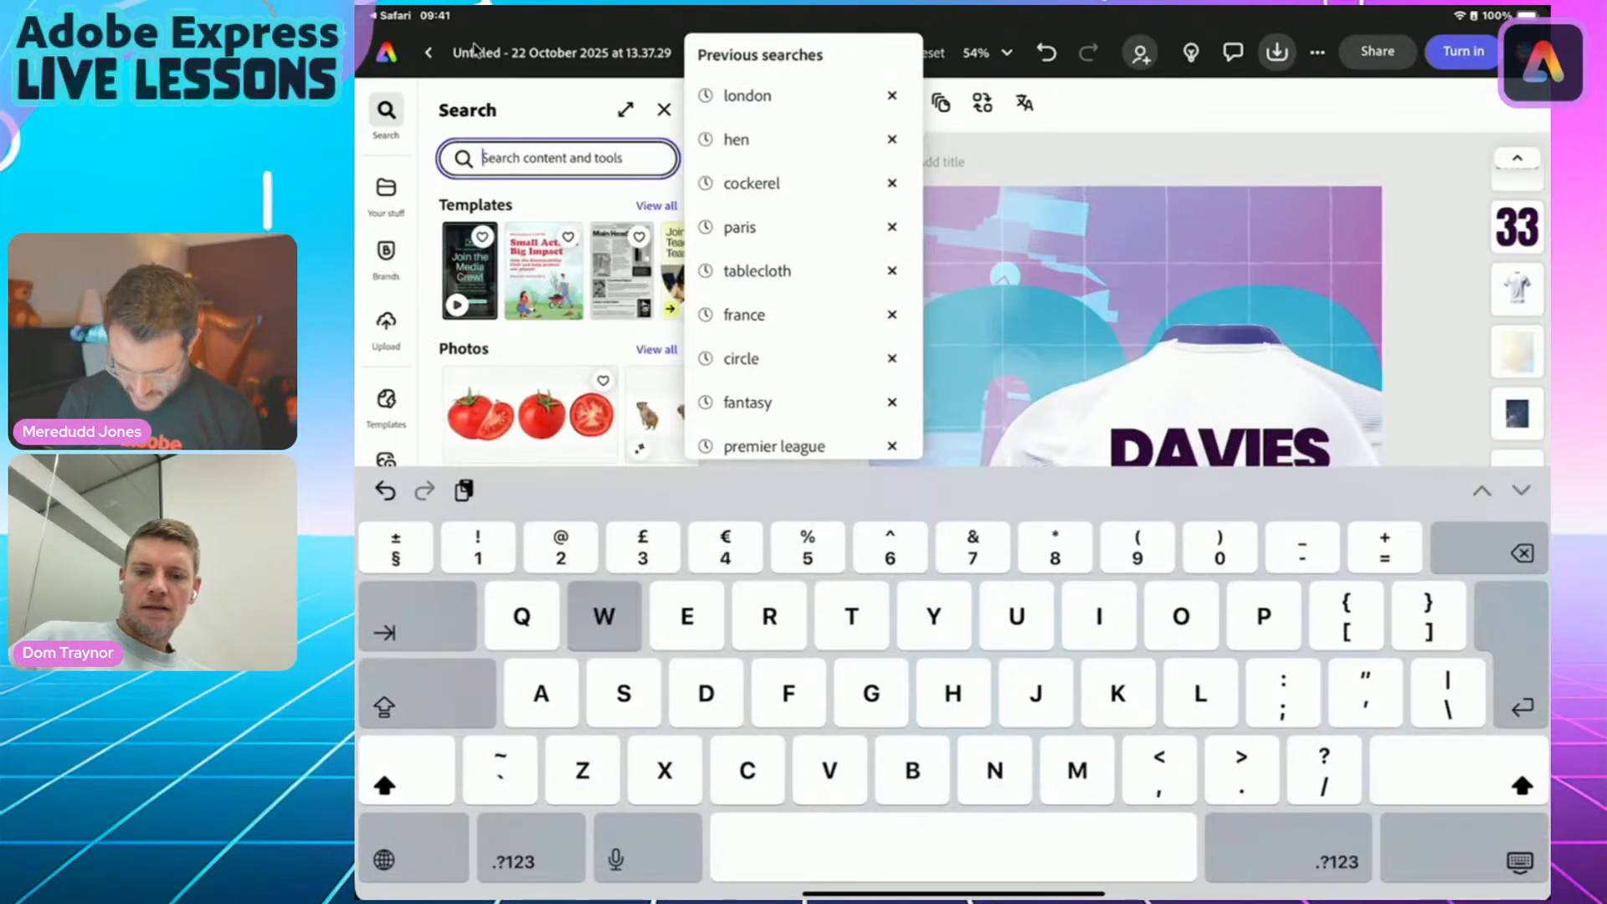
{"action": "type", "text": "Wales flag"}
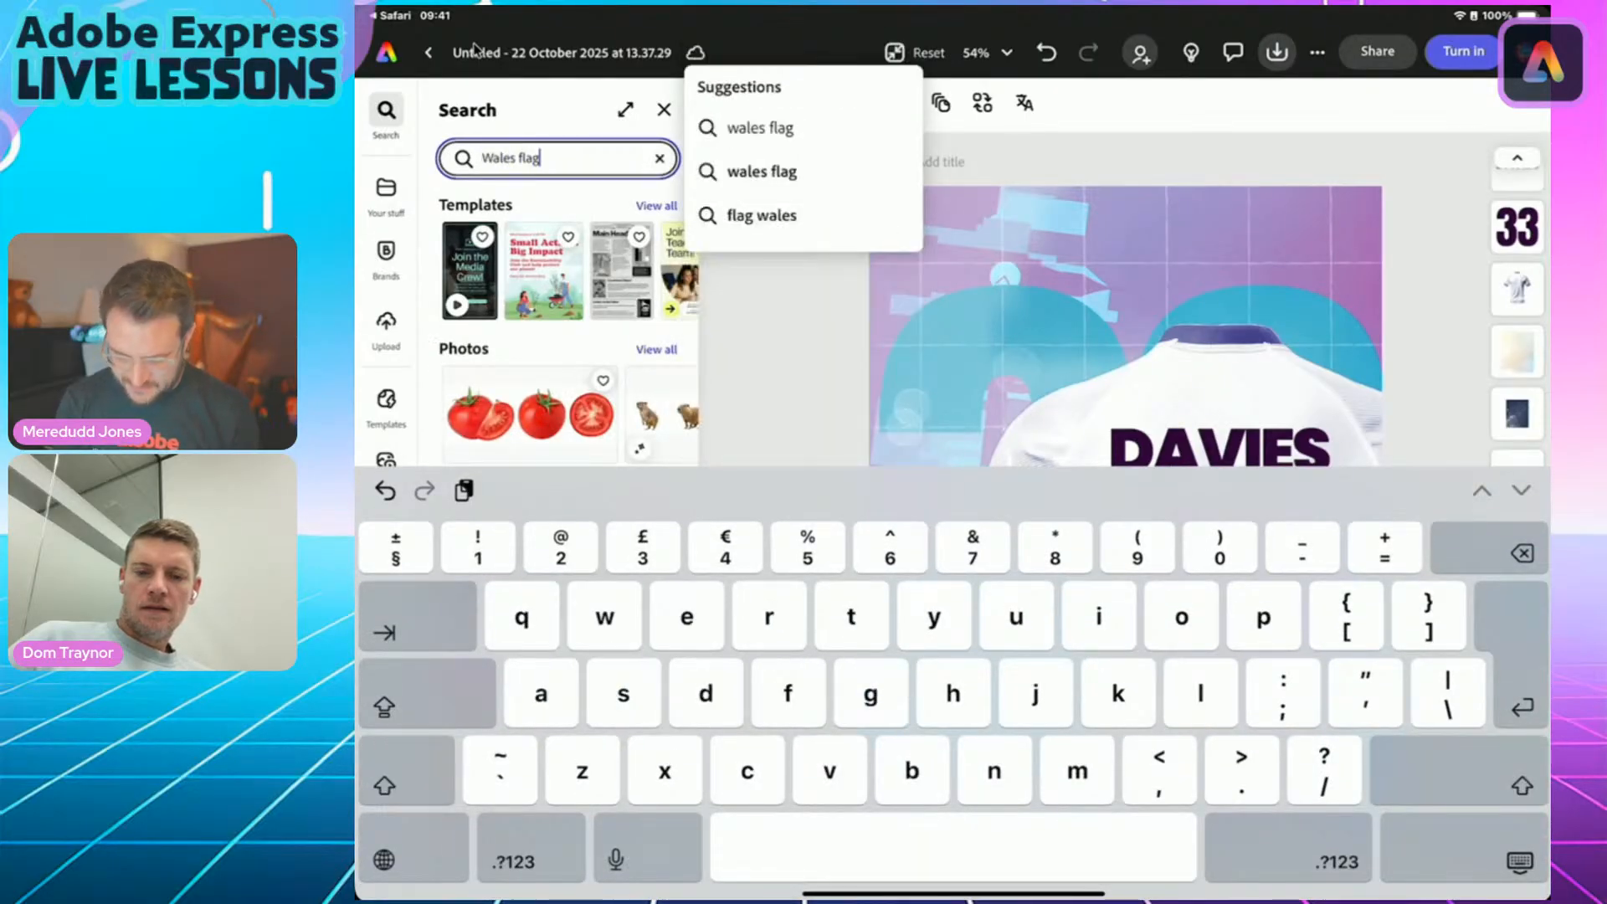
{"action": "key", "text": "Return"}
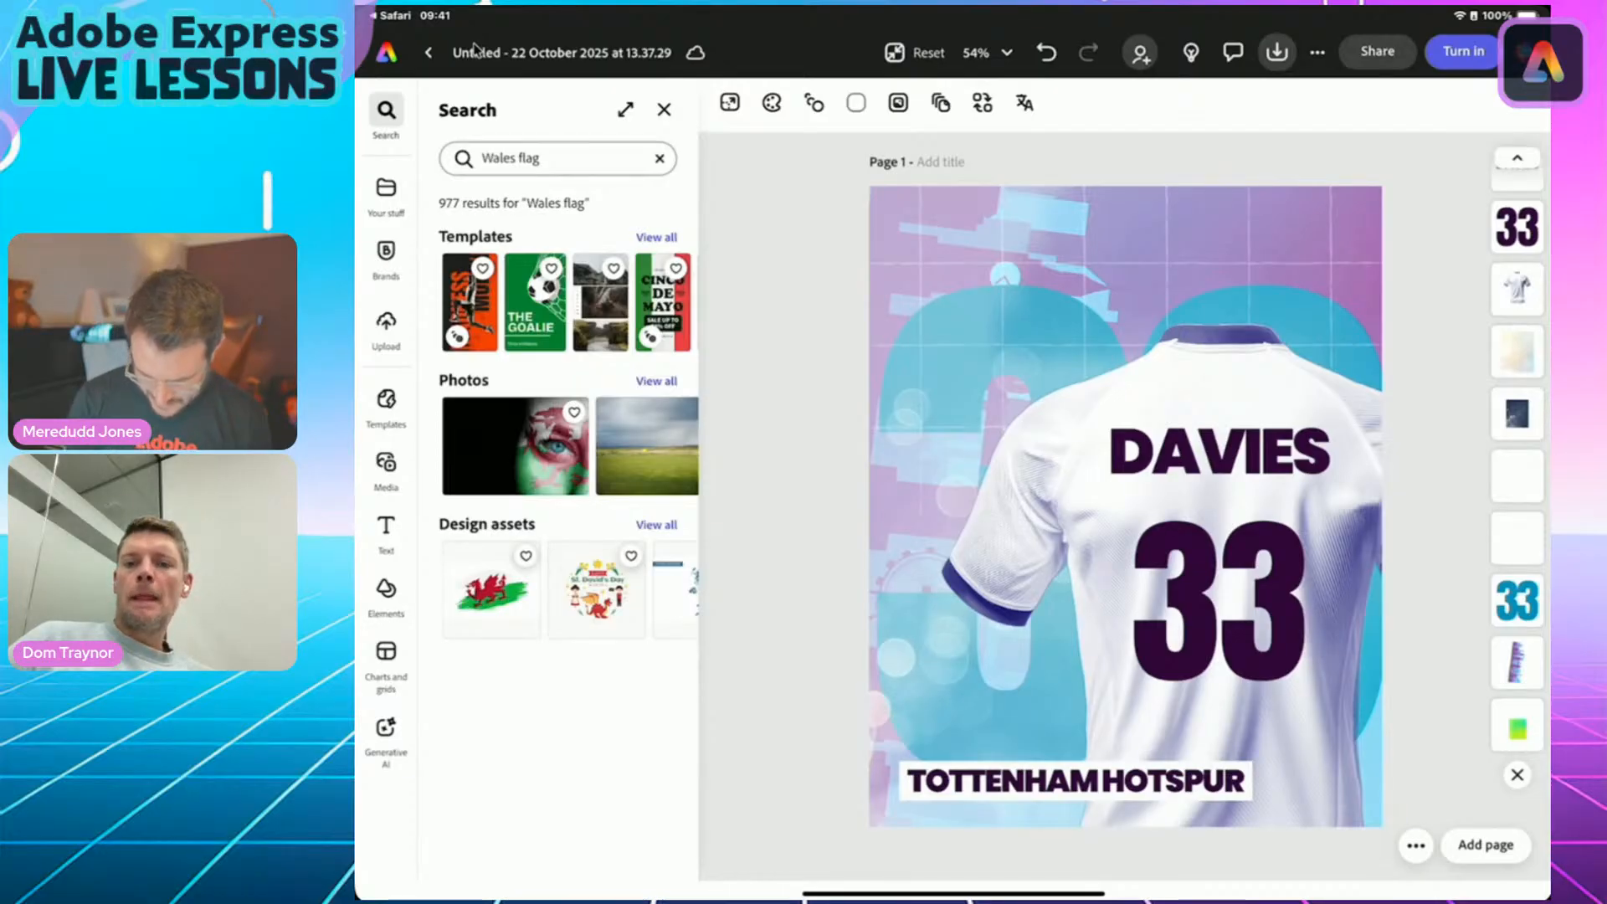
{"action": "scroll", "coordinate": [569, 590], "scroll_direction": "right", "scroll_amount": 2}
{"action": "scroll", "coordinate": [569, 590], "scroll_direction": "left", "scroll_amount": 2}
{"action": "scroll", "coordinate": [569, 590], "scroll_direction": "right", "scroll_amount": 2}
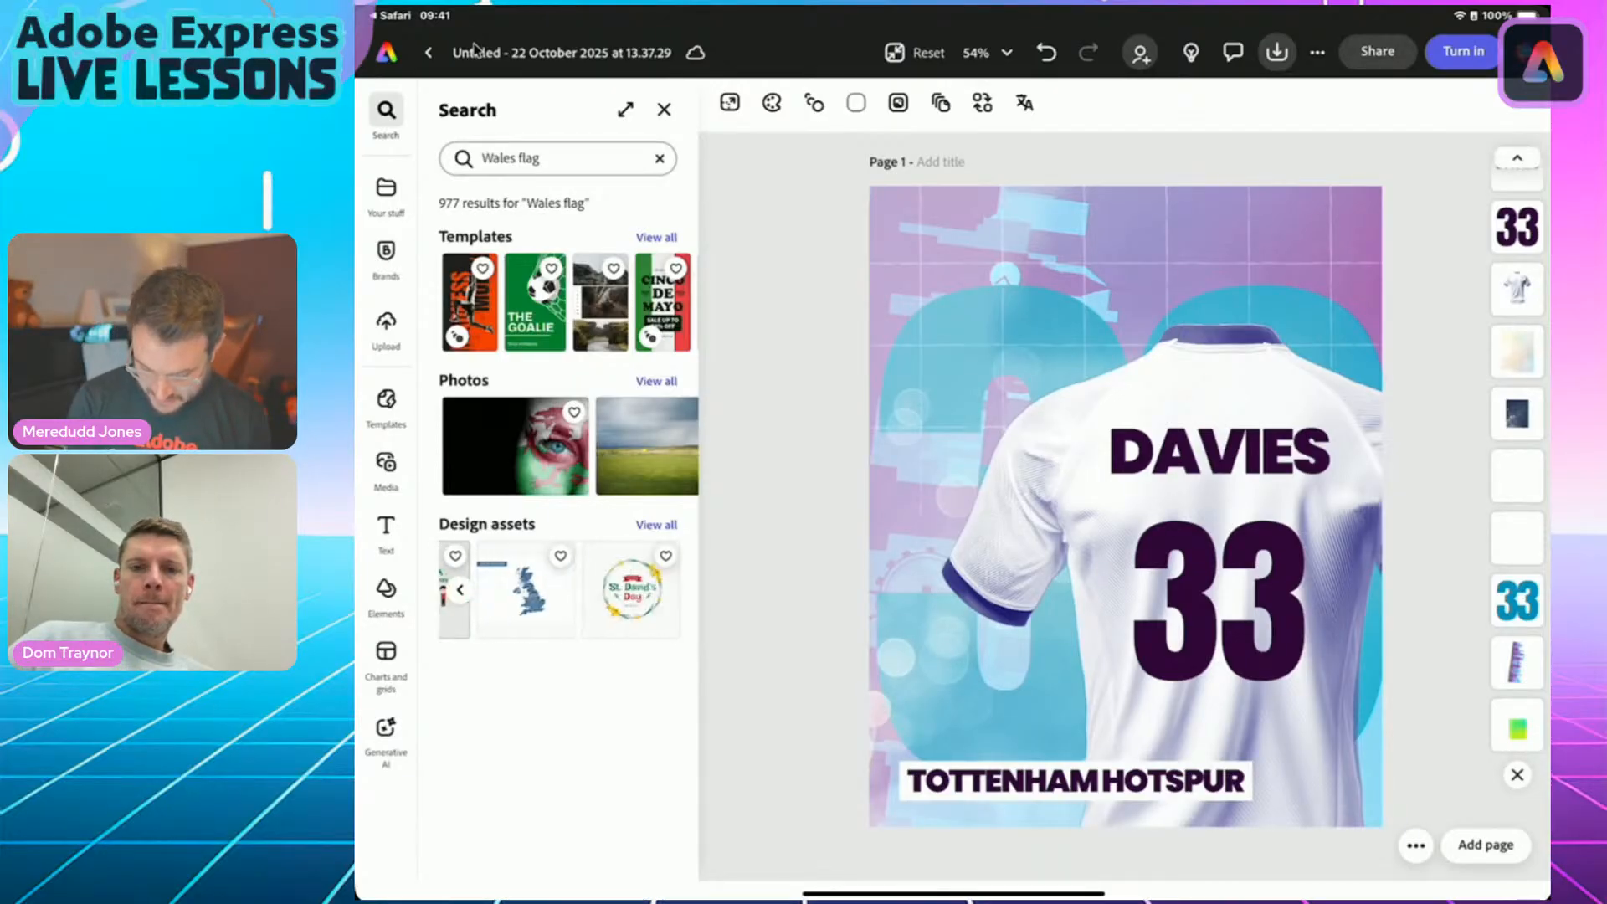
{"action": "scroll", "coordinate": [569, 590], "scroll_direction": "left", "scroll_amount": 2}
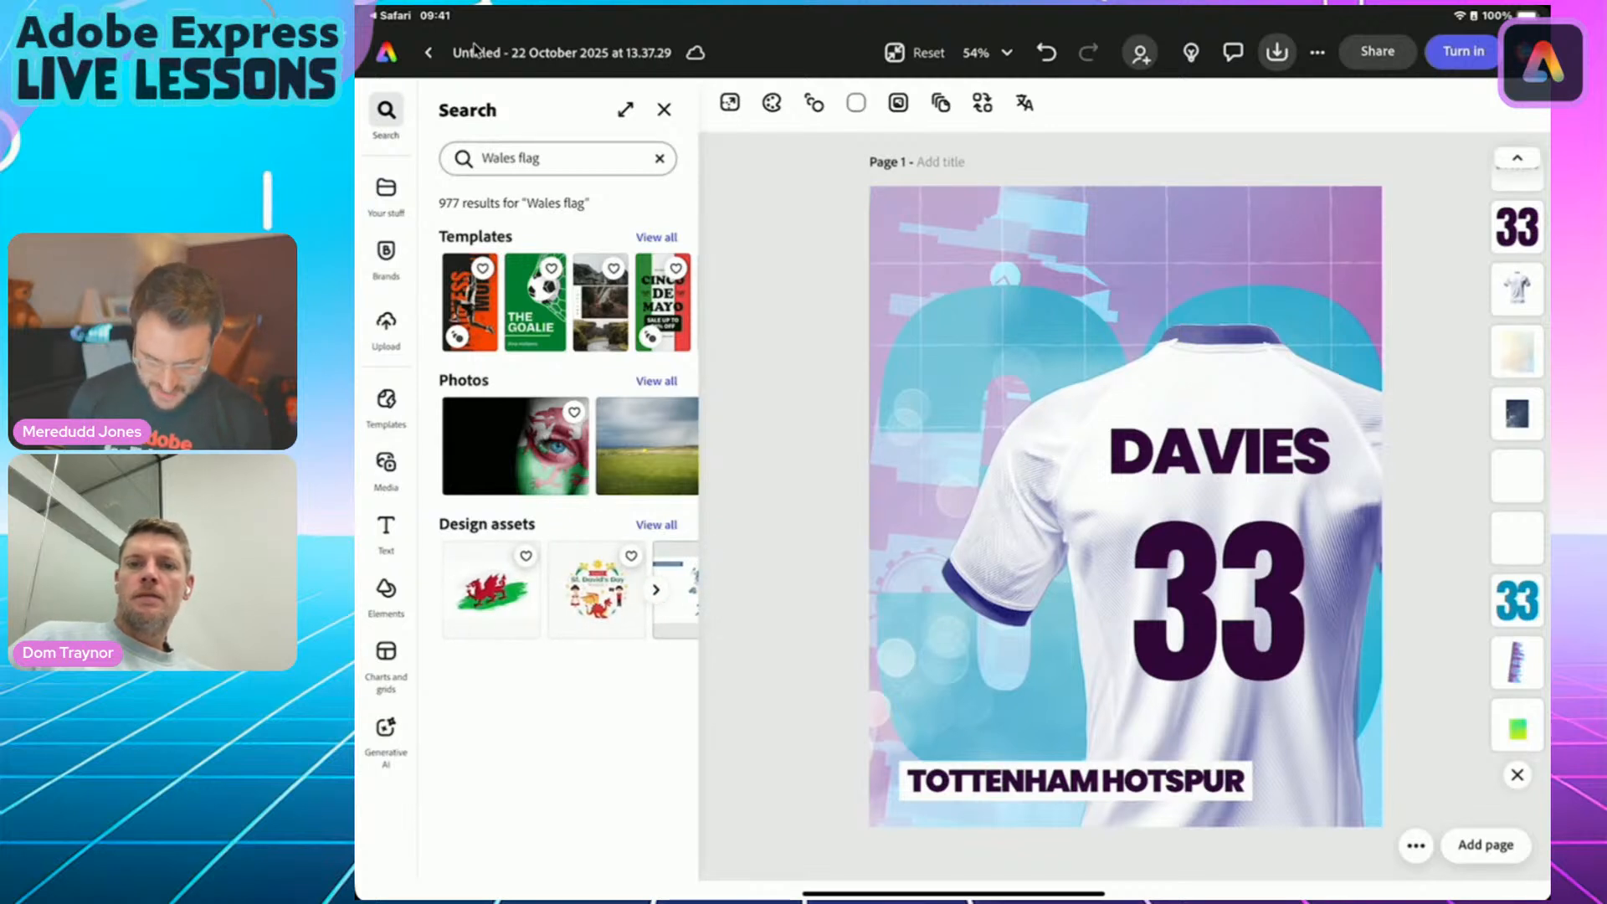
{"action": "scroll", "coordinate": [569, 446], "scroll_direction": "right", "scroll_amount": 2}
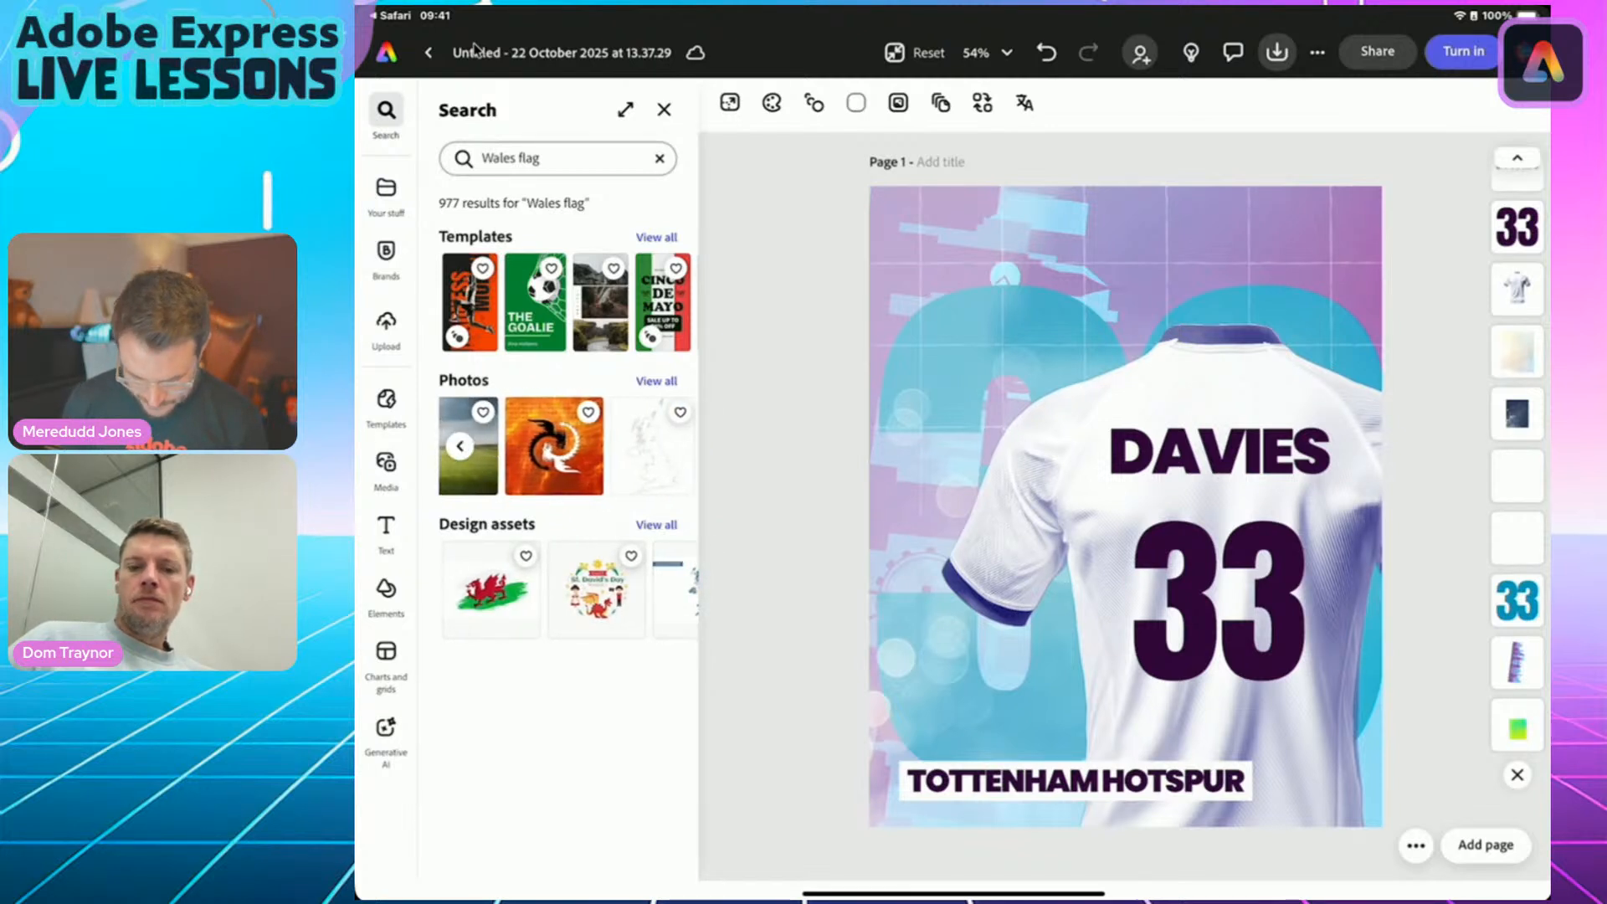
{"action": "scroll", "coordinate": [569, 446], "scroll_direction": "left", "scroll_amount": 2}
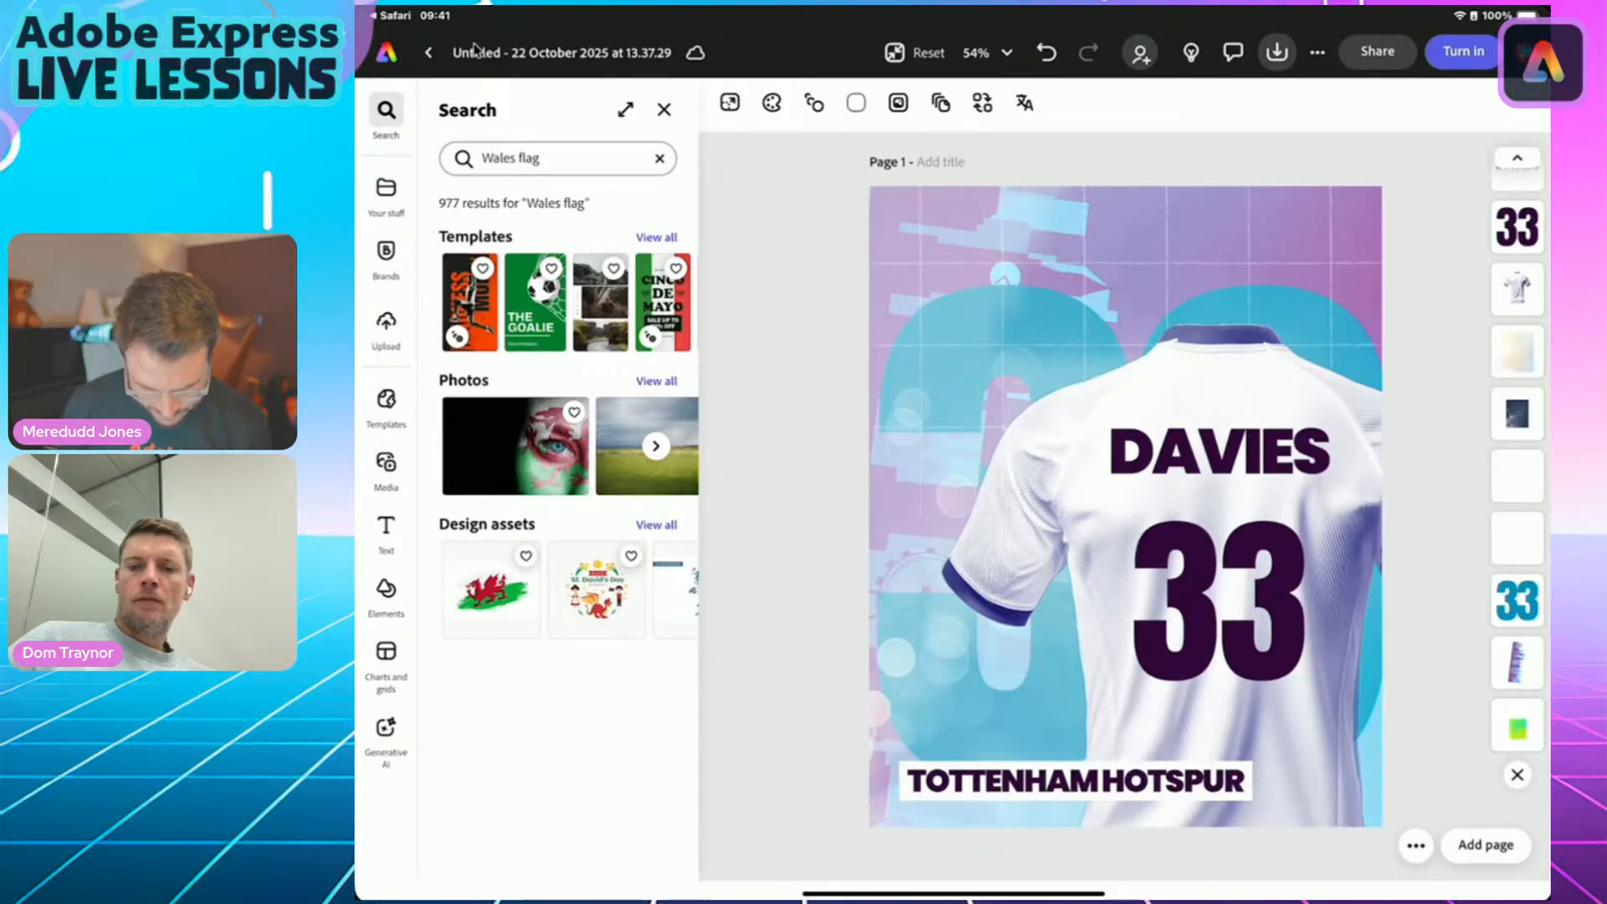
Search the icons in Elements for "Wales" and add the textured solid black dragon to the page.
{"action": "left_click", "coordinate": [386, 596]}
{"action": "scroll", "coordinate": [569, 154], "scroll_direction": "right", "scroll_amount": 3}
{"action": "left_click", "coordinate": [570, 154]}
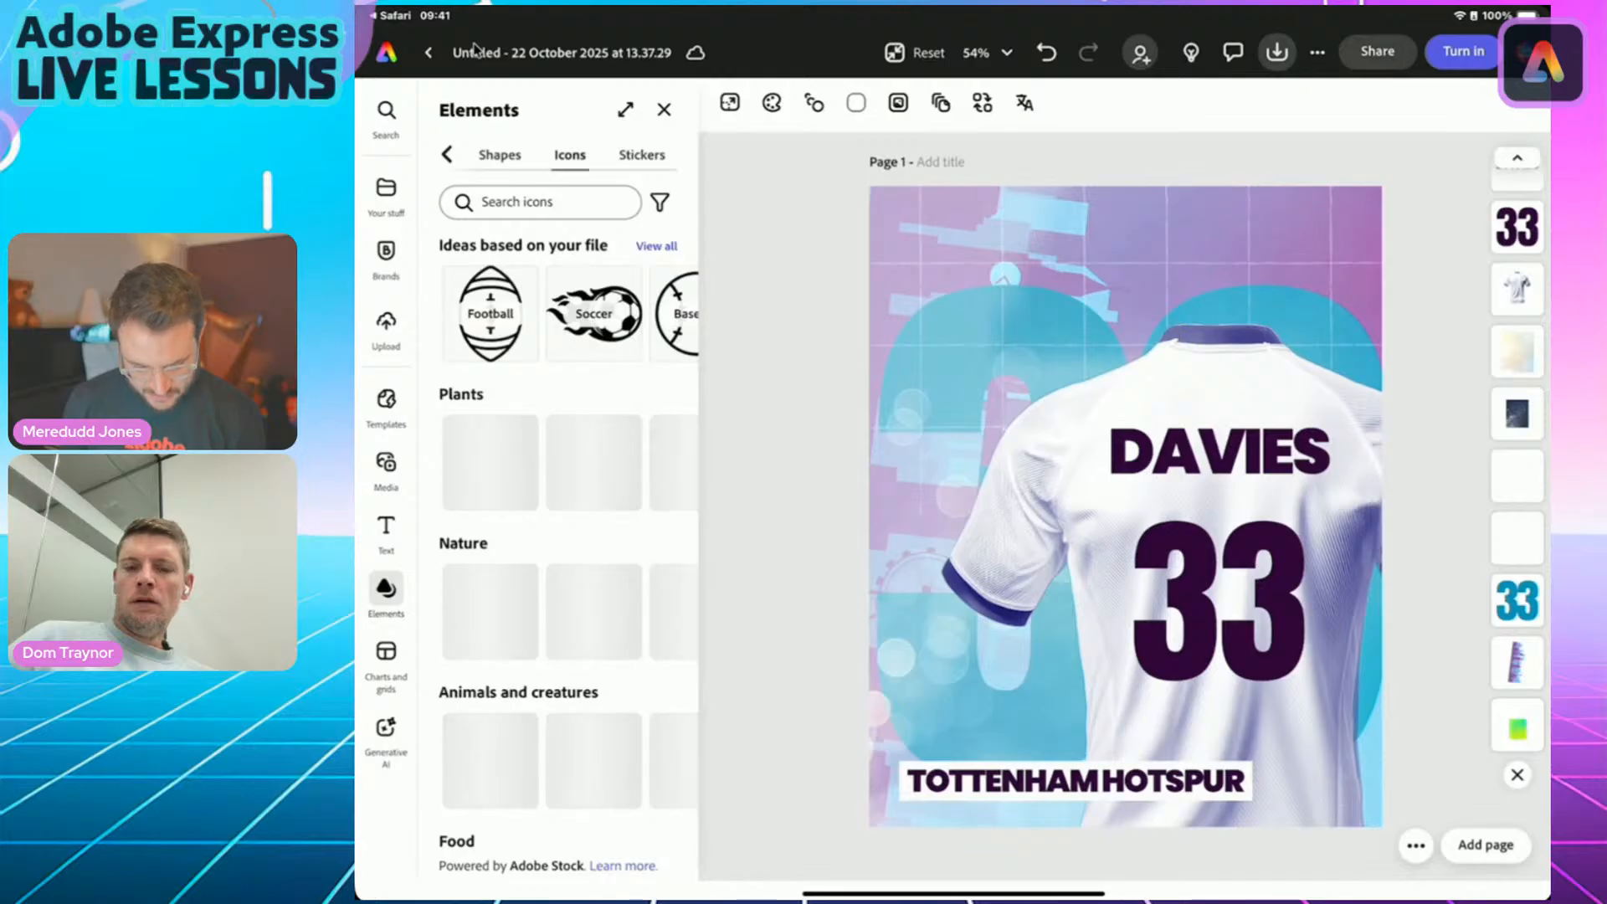
{"action": "left_click", "coordinate": [540, 201]}
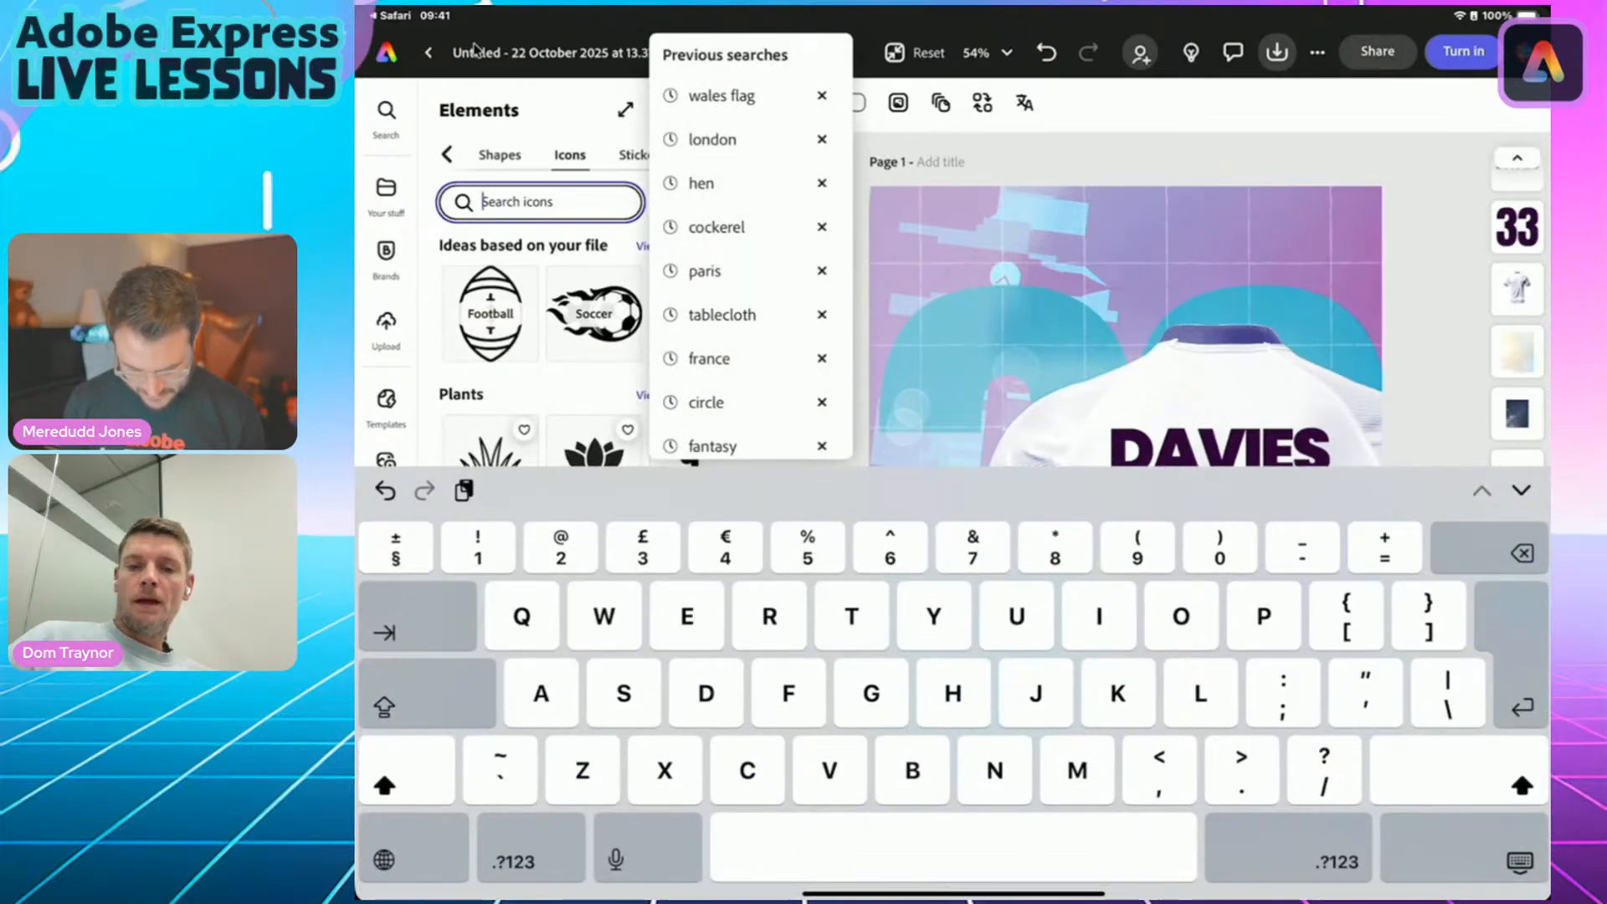
{"action": "type", "text": "Wales"}
{"action": "key", "text": "Return"}
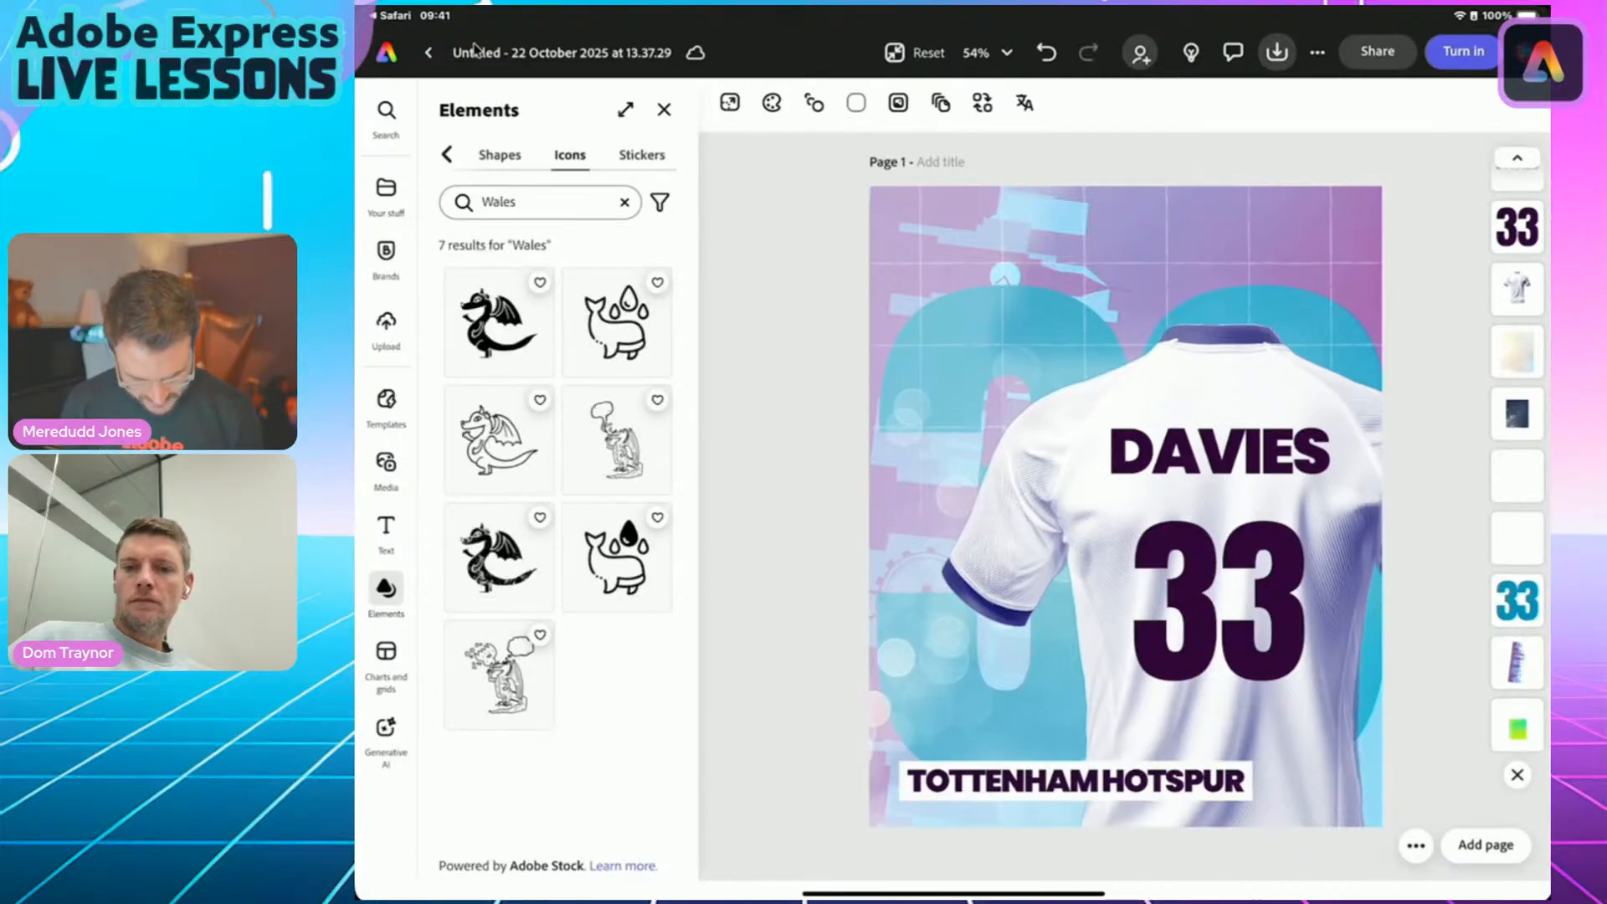
{"action": "left_click", "coordinate": [499, 557]}
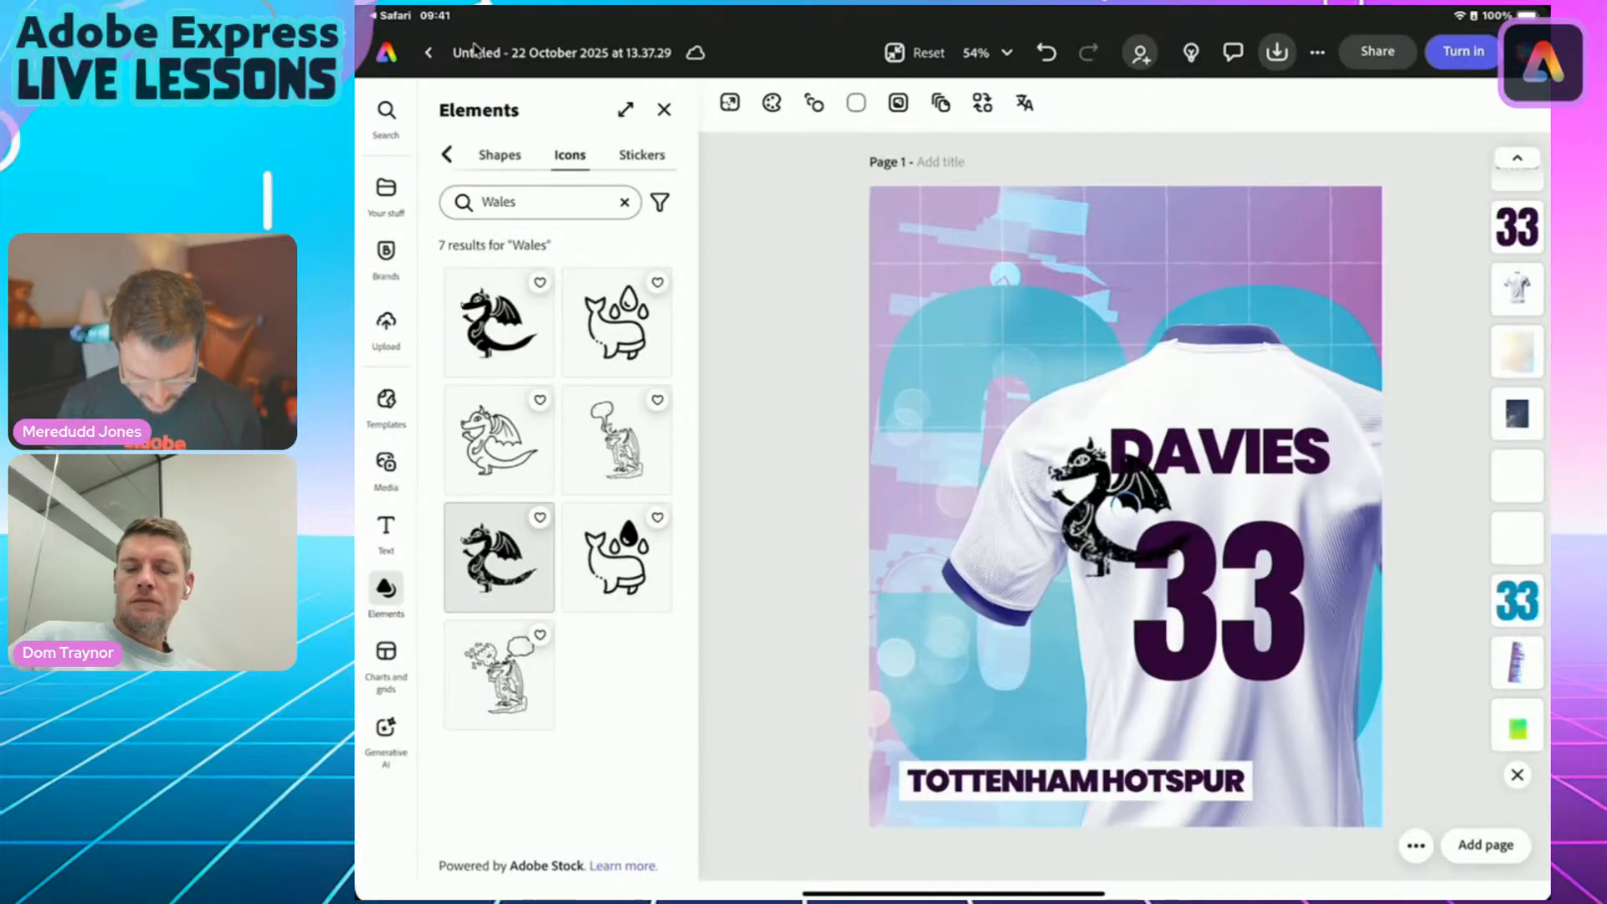
Change the dragon icon's fill colour from the default swatches to red.
{"action": "left_click", "coordinate": [1131, 479]}
{"action": "left_click", "coordinate": [1091, 517]}
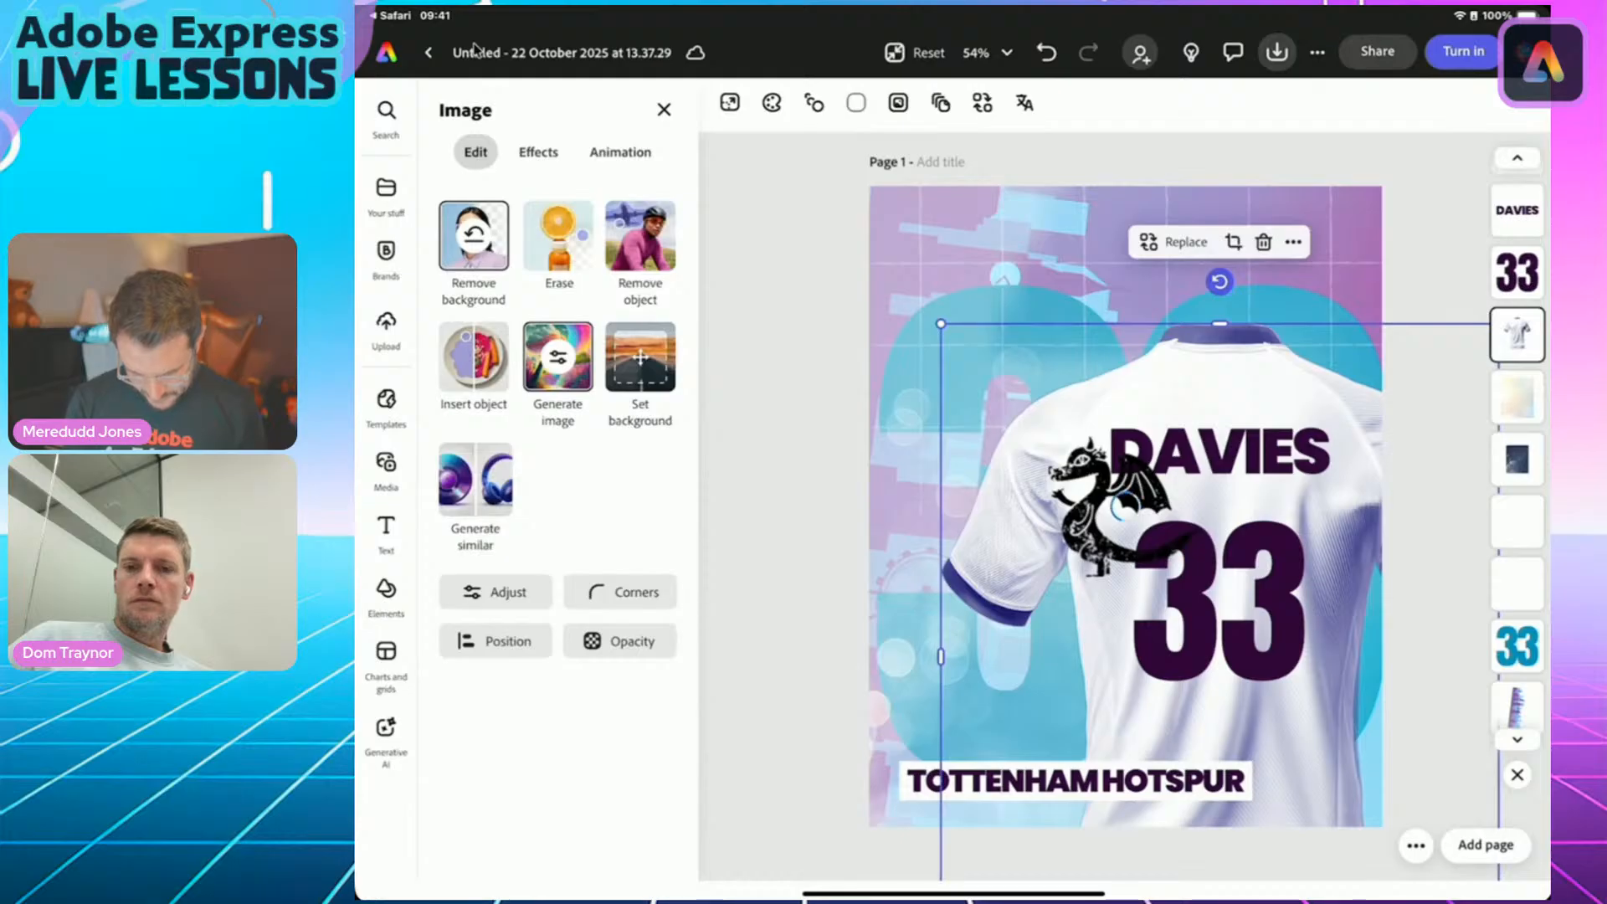
{"action": "left_click", "coordinate": [1092, 494]}
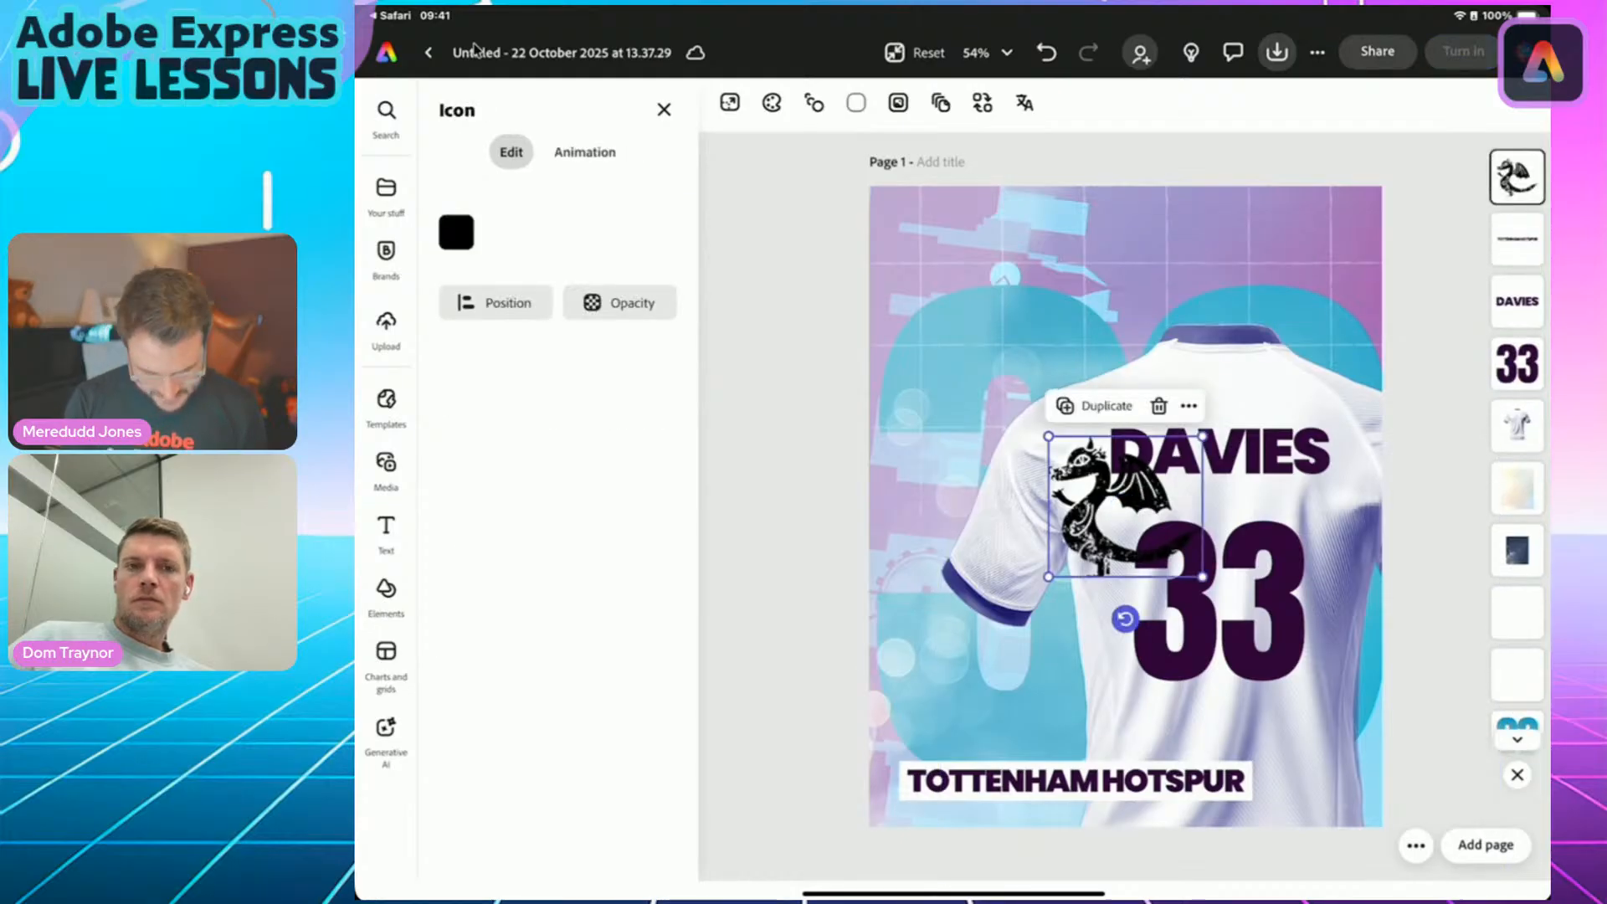
{"action": "left_click", "coordinate": [456, 232]}
{"action": "left_click", "coordinate": [515, 286]}
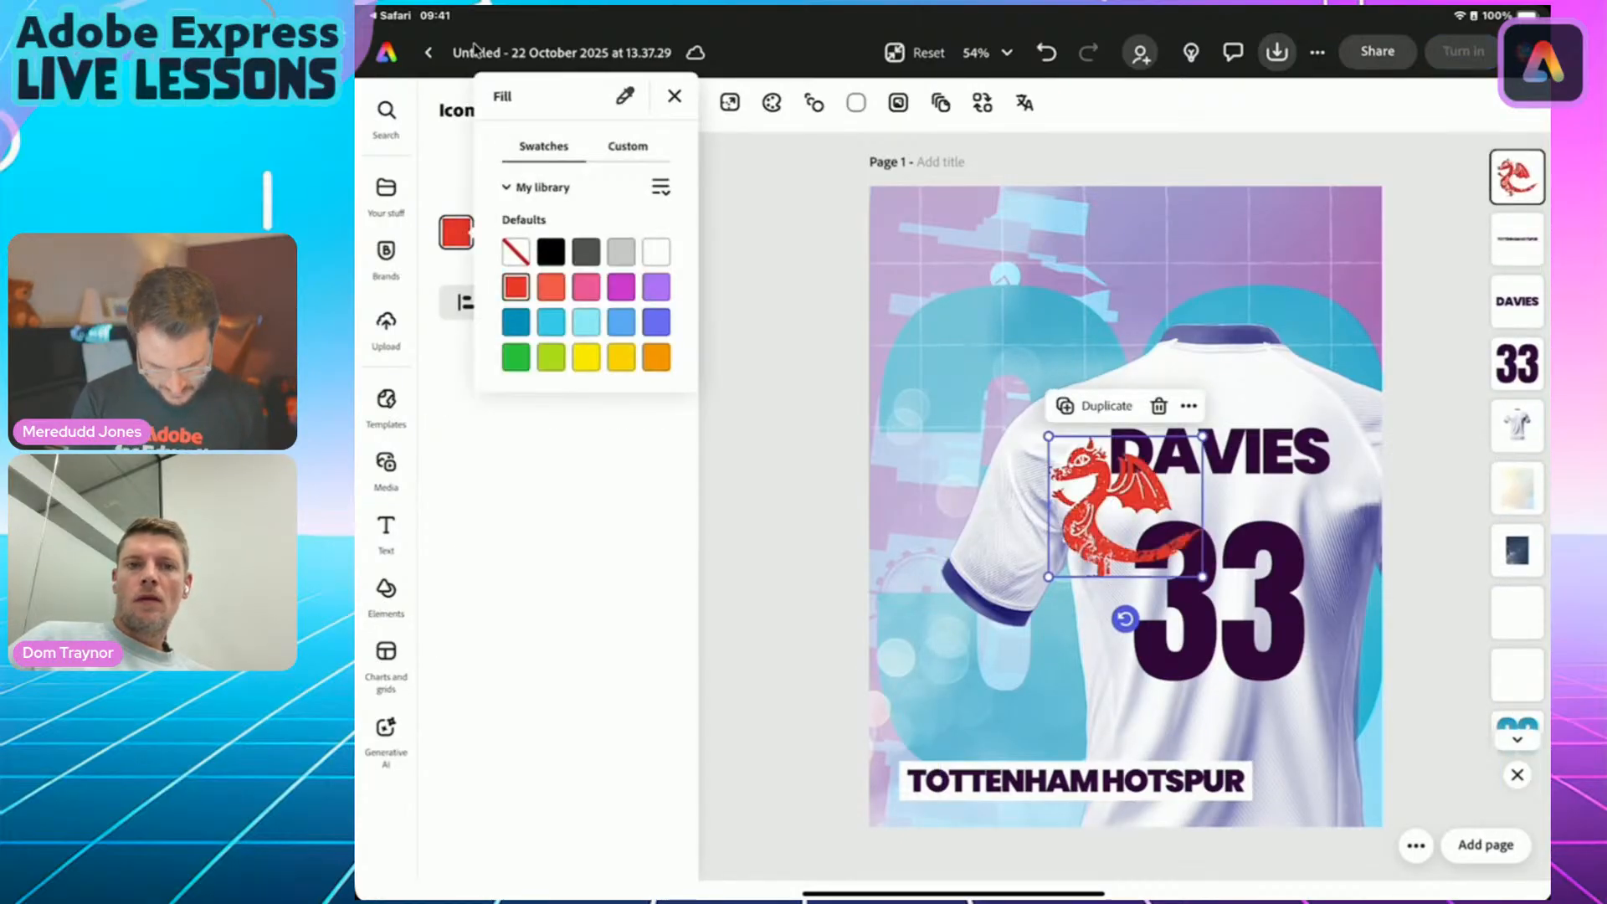
{"action": "left_click", "coordinate": [674, 96]}
Enlarge and tilt the red dragon in the page's upper-right corner, and move its layer behind the shirt and the two texture overlays.
{"action": "left_click_drag", "start_coordinate": [1203, 436], "coordinate": [1239, 414]}
{"action": "left_click_drag", "start_coordinate": [1108, 572], "coordinate": [1195, 494]}
{"action": "left_click_drag", "start_coordinate": [1272, 376], "coordinate": [1223, 371]}
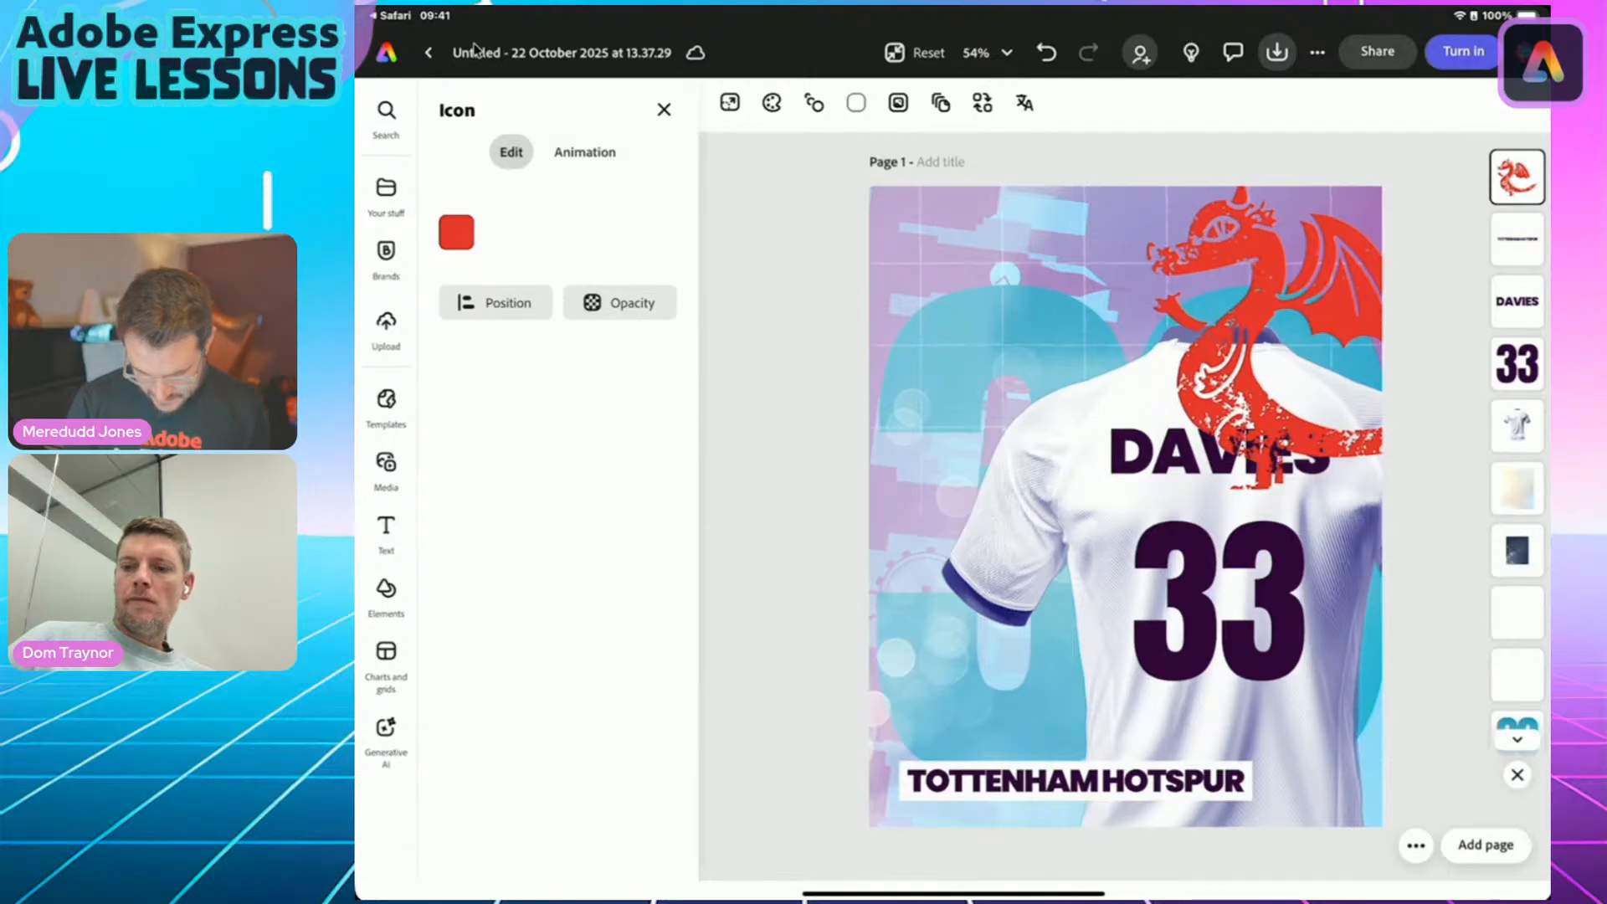
{"action": "left_click_drag", "start_coordinate": [1318, 530], "coordinate": [1368, 524]}
{"action": "left_click_drag", "start_coordinate": [1255, 368], "coordinate": [1247, 339]}
{"action": "left_click_drag", "start_coordinate": [1506, 174], "coordinate": [1516, 546]}
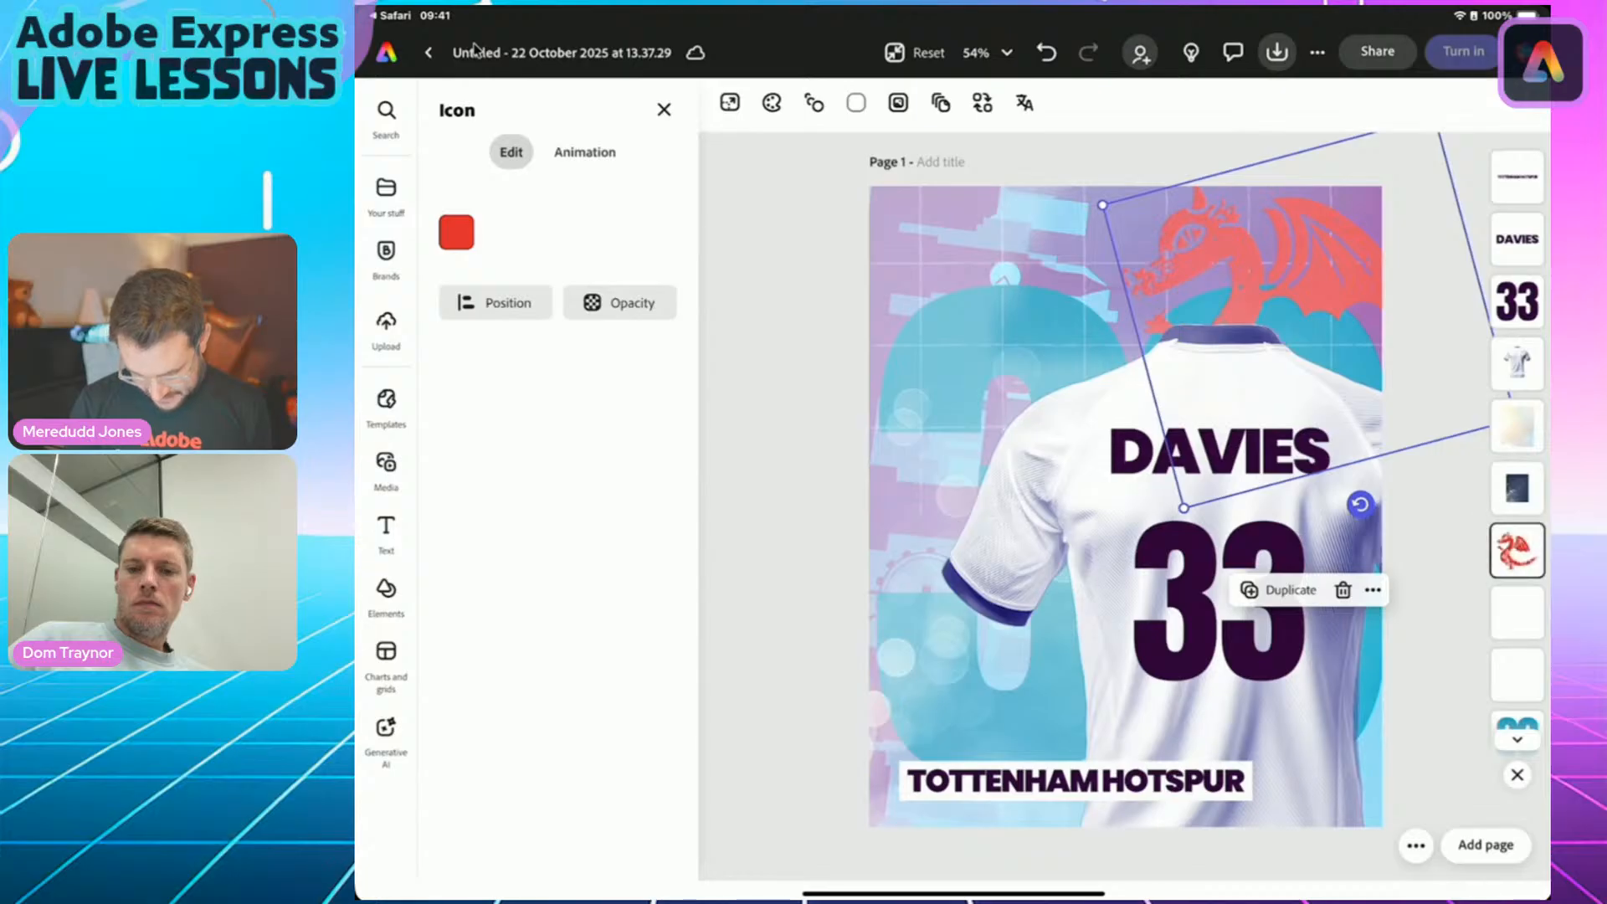
{"action": "key", "text": "Escape"}
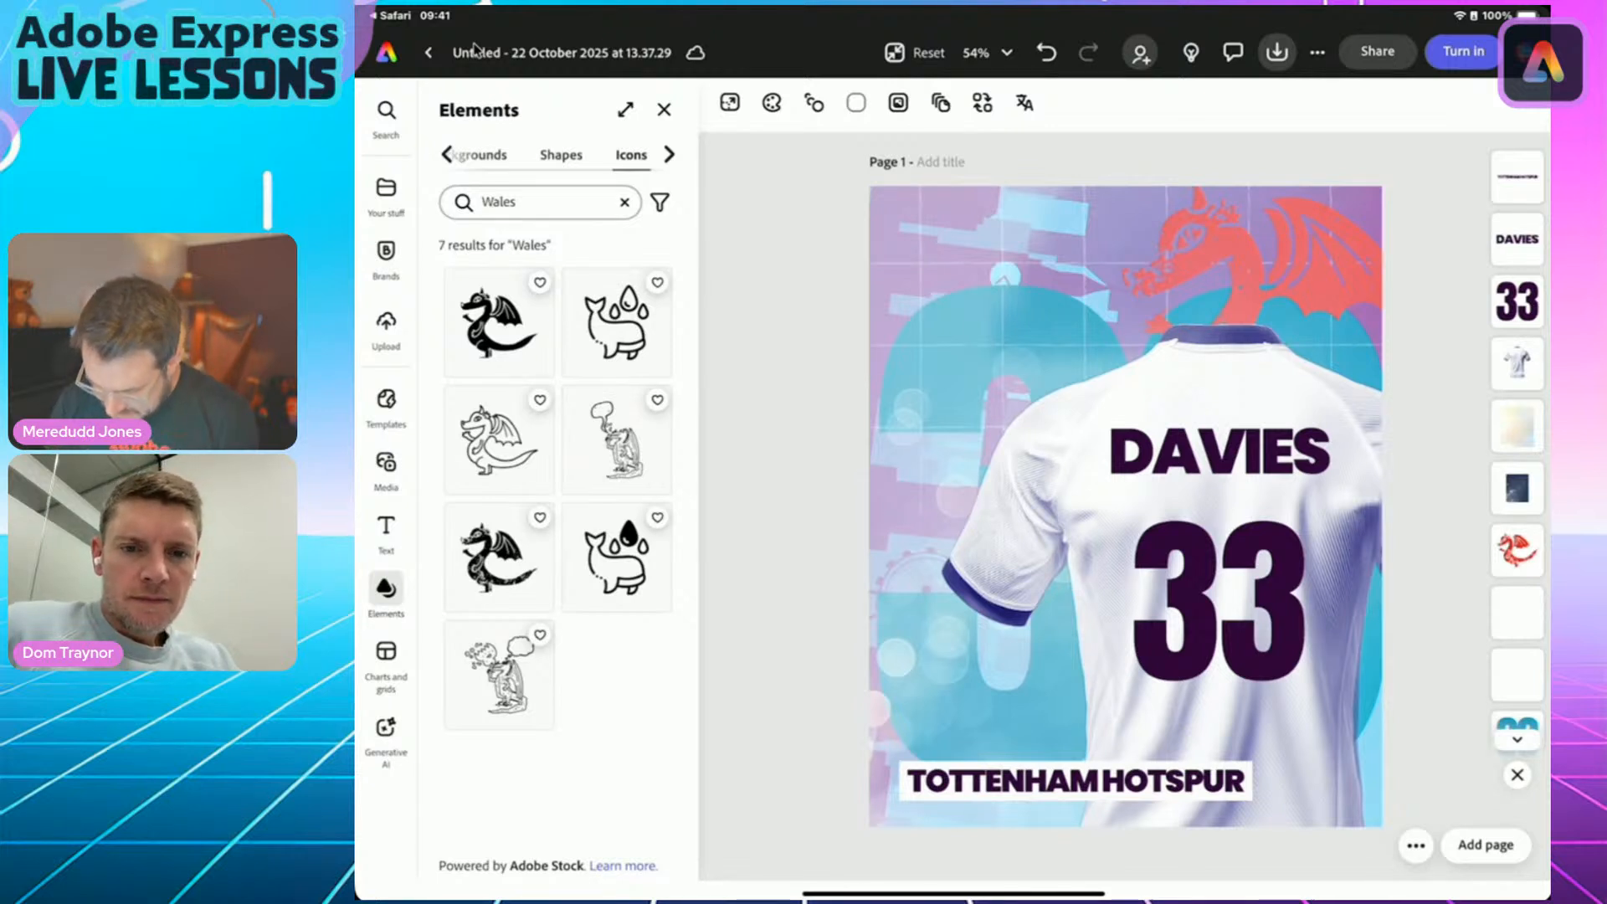
{"action": "left_click", "coordinate": [1517, 425]}
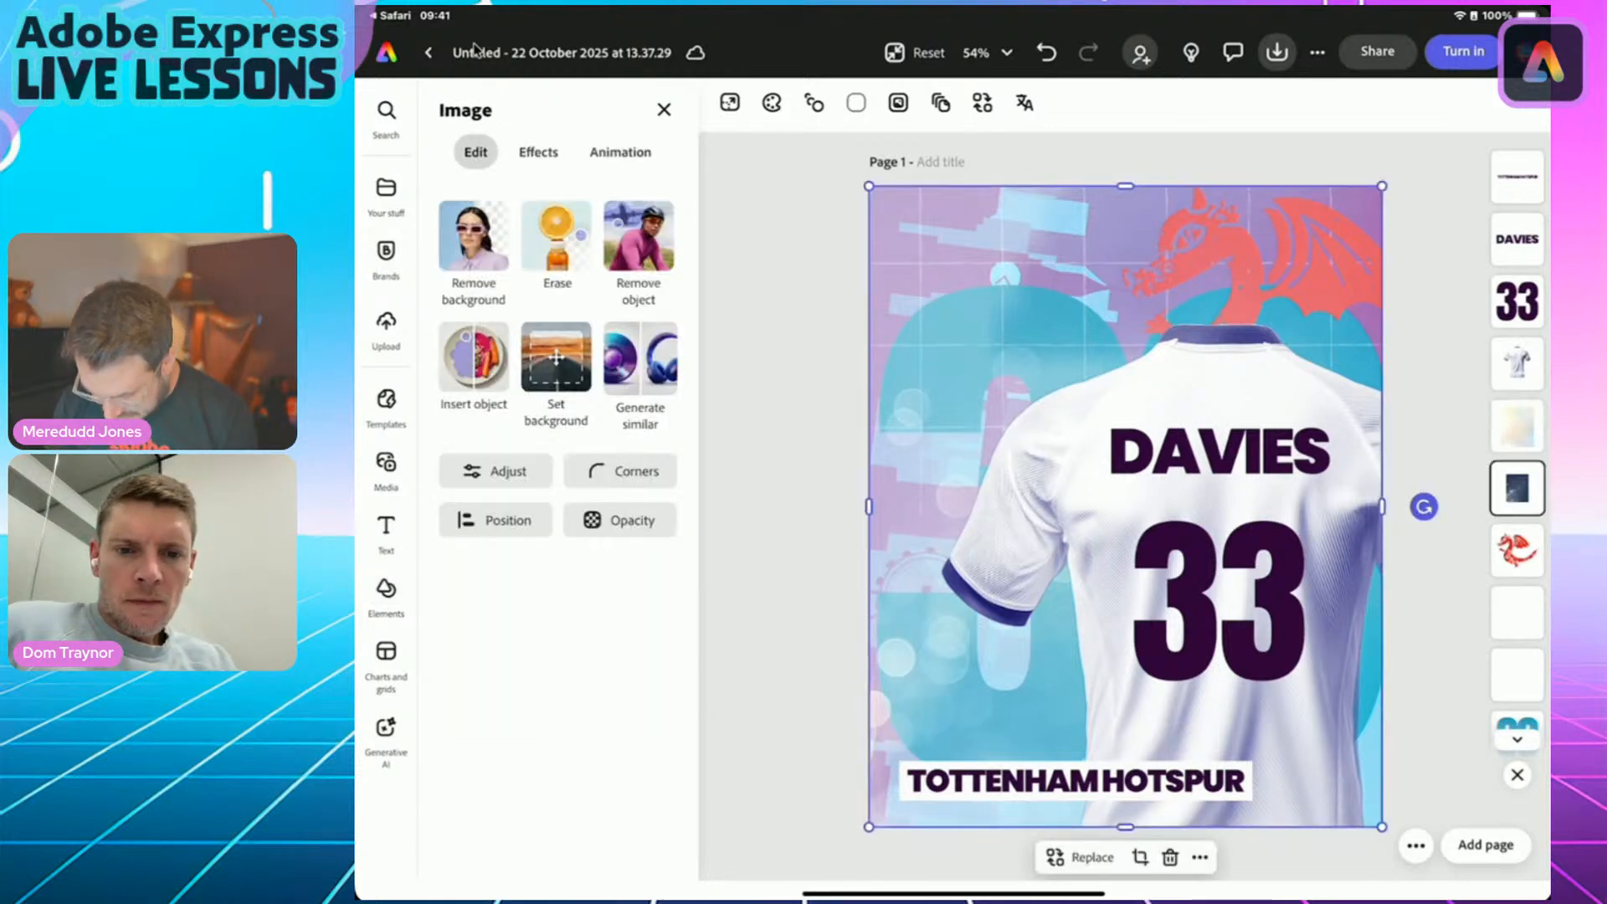
{"action": "left_click", "coordinate": [1517, 487]}
{"action": "left_click", "coordinate": [1517, 426]}
{"action": "left_click", "coordinate": [1517, 488]}
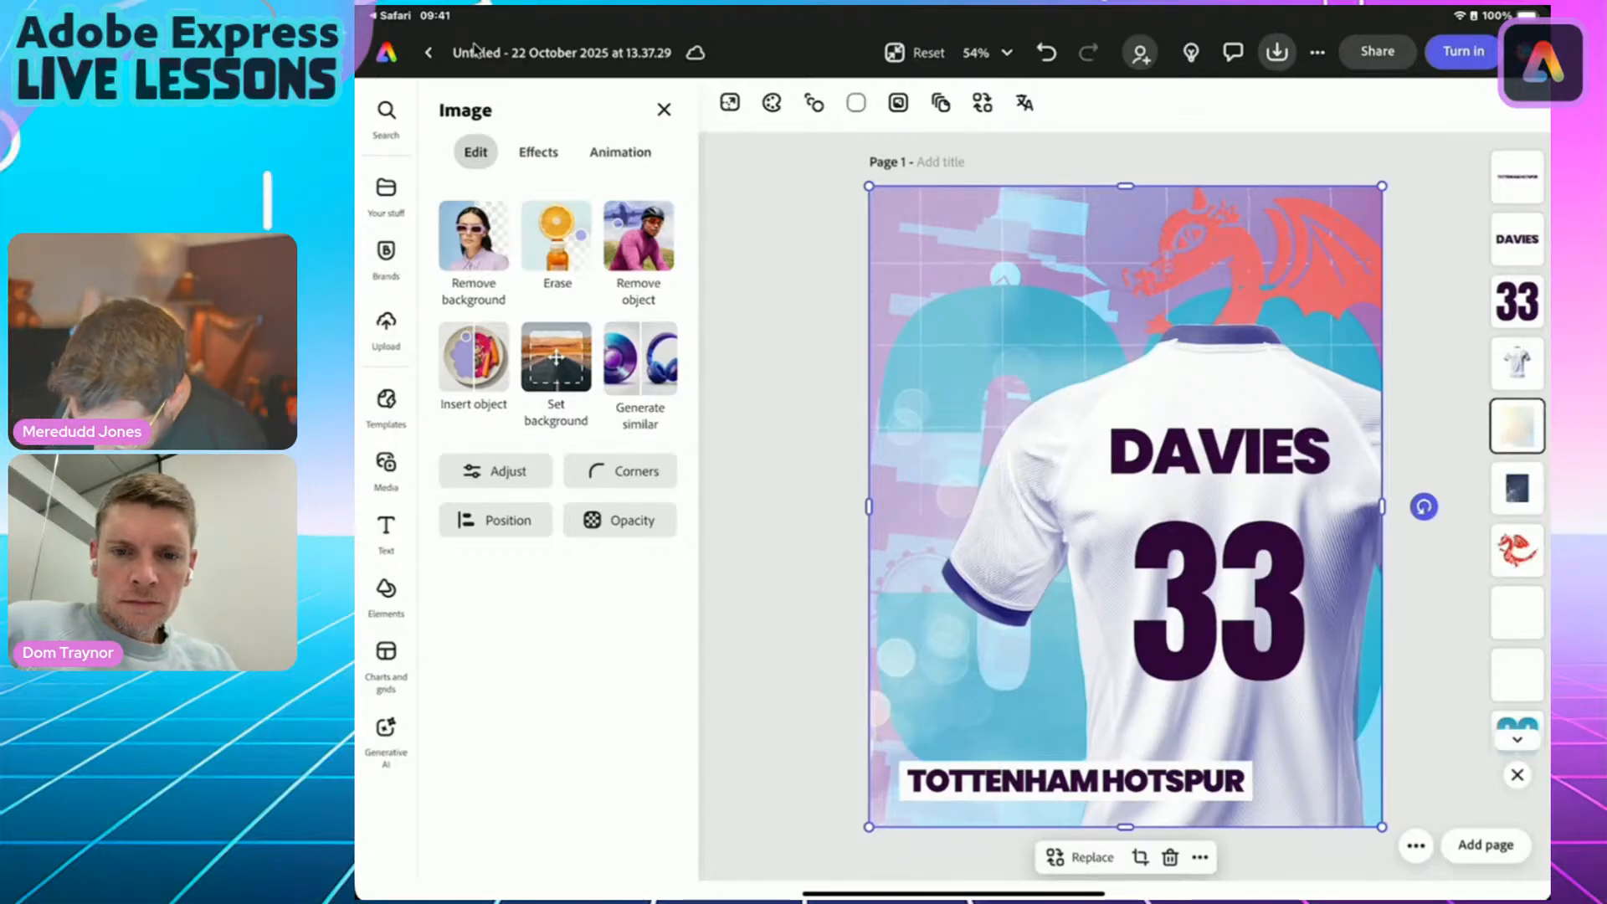
{"action": "left_click", "coordinate": [1517, 488]}
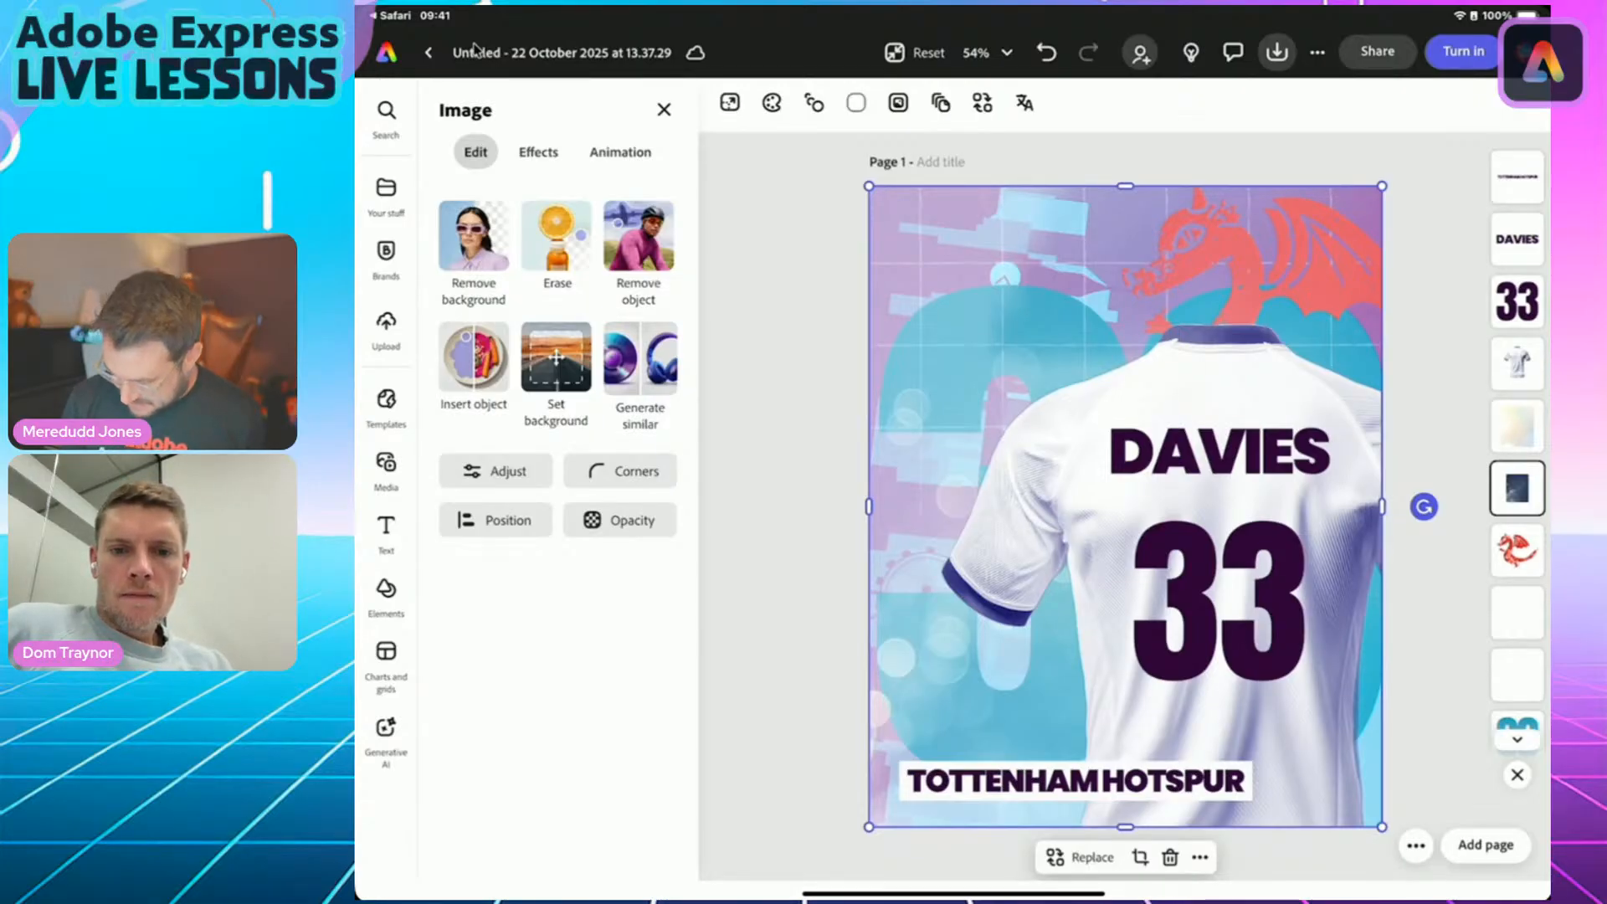
Reduce the opacity of the large blue background 33 to 72%.
{"action": "scroll", "coordinate": [1516, 461], "scroll_direction": "down", "scroll_amount": 3}
{"action": "left_click", "coordinate": [1516, 600]}
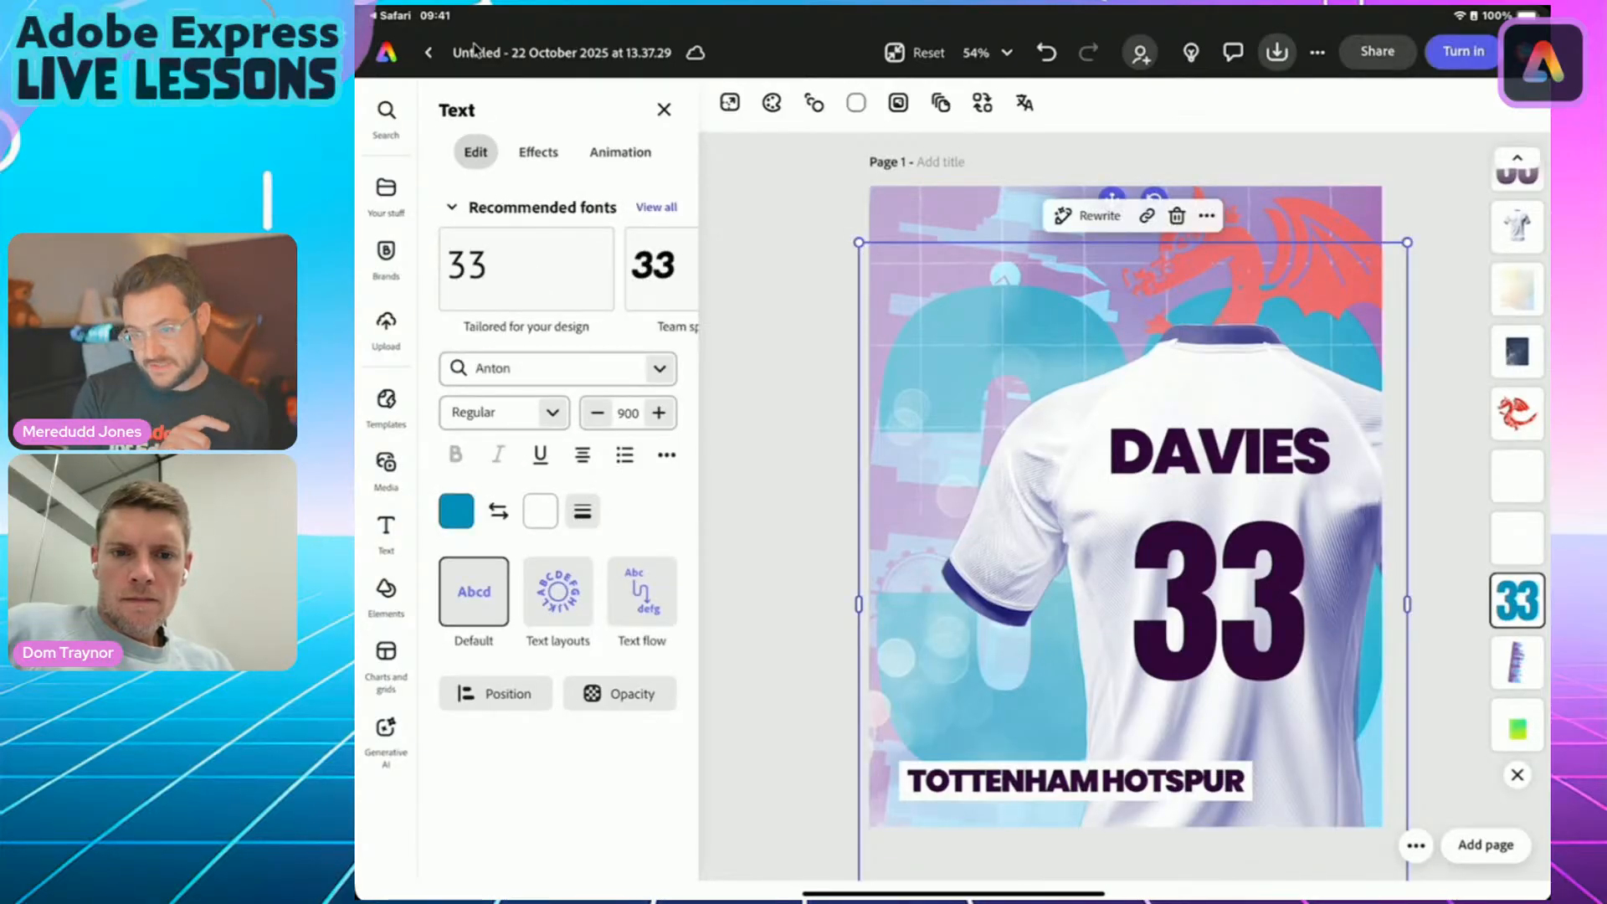
{"action": "left_click", "coordinate": [619, 693]}
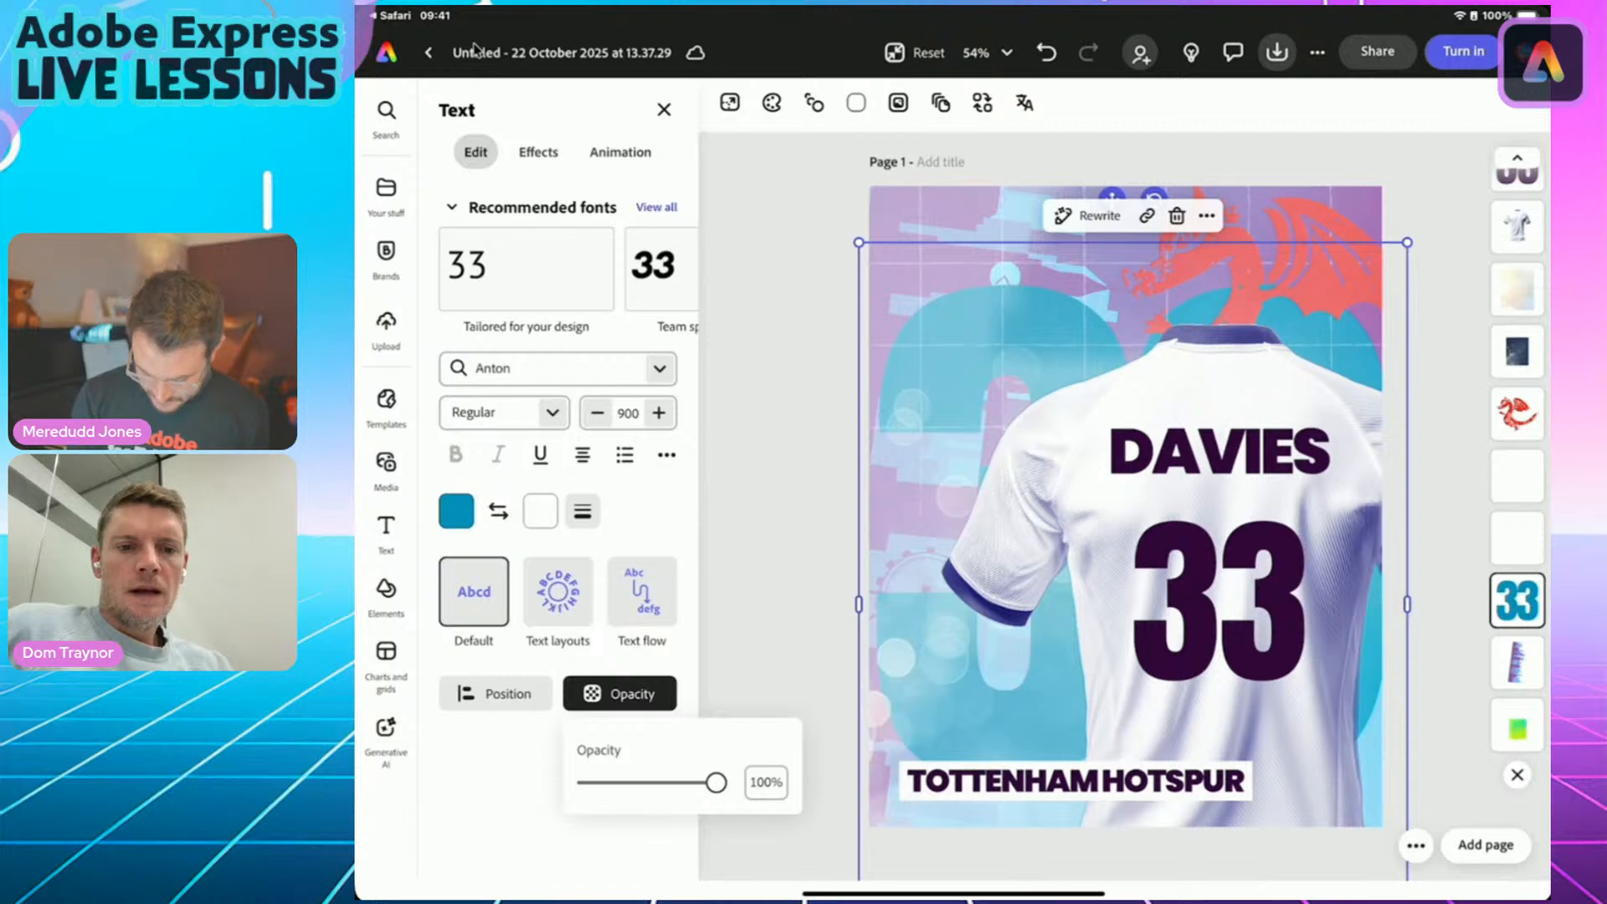
{"action": "left_click_drag", "start_coordinate": [715, 783], "coordinate": [680, 783]}
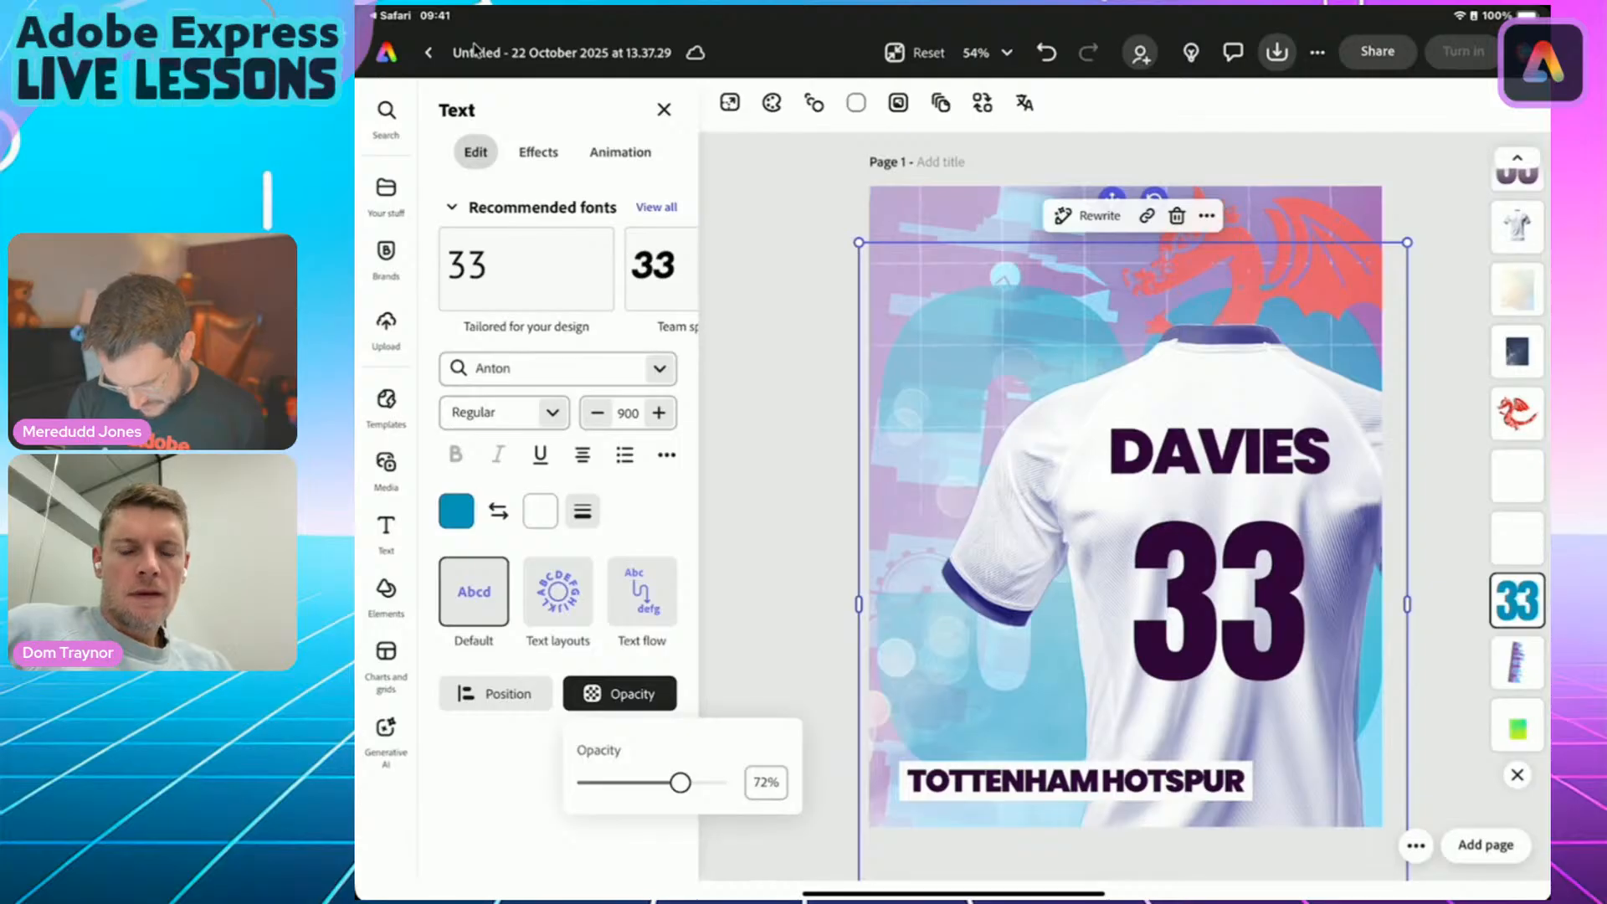
{"action": "left_click", "coordinate": [783, 502]}
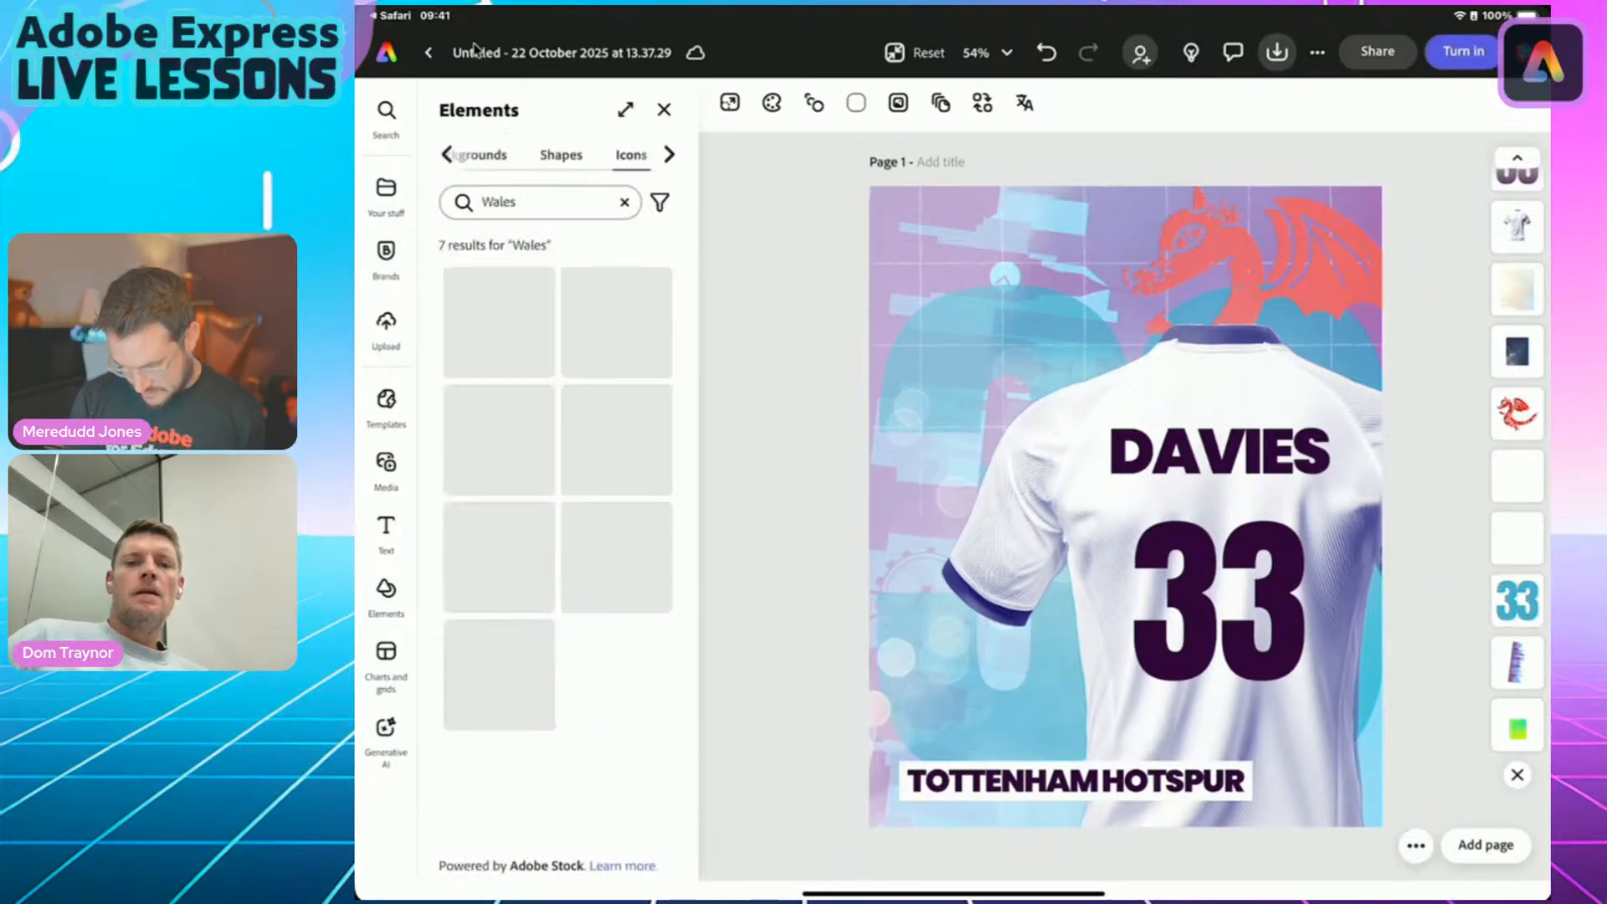
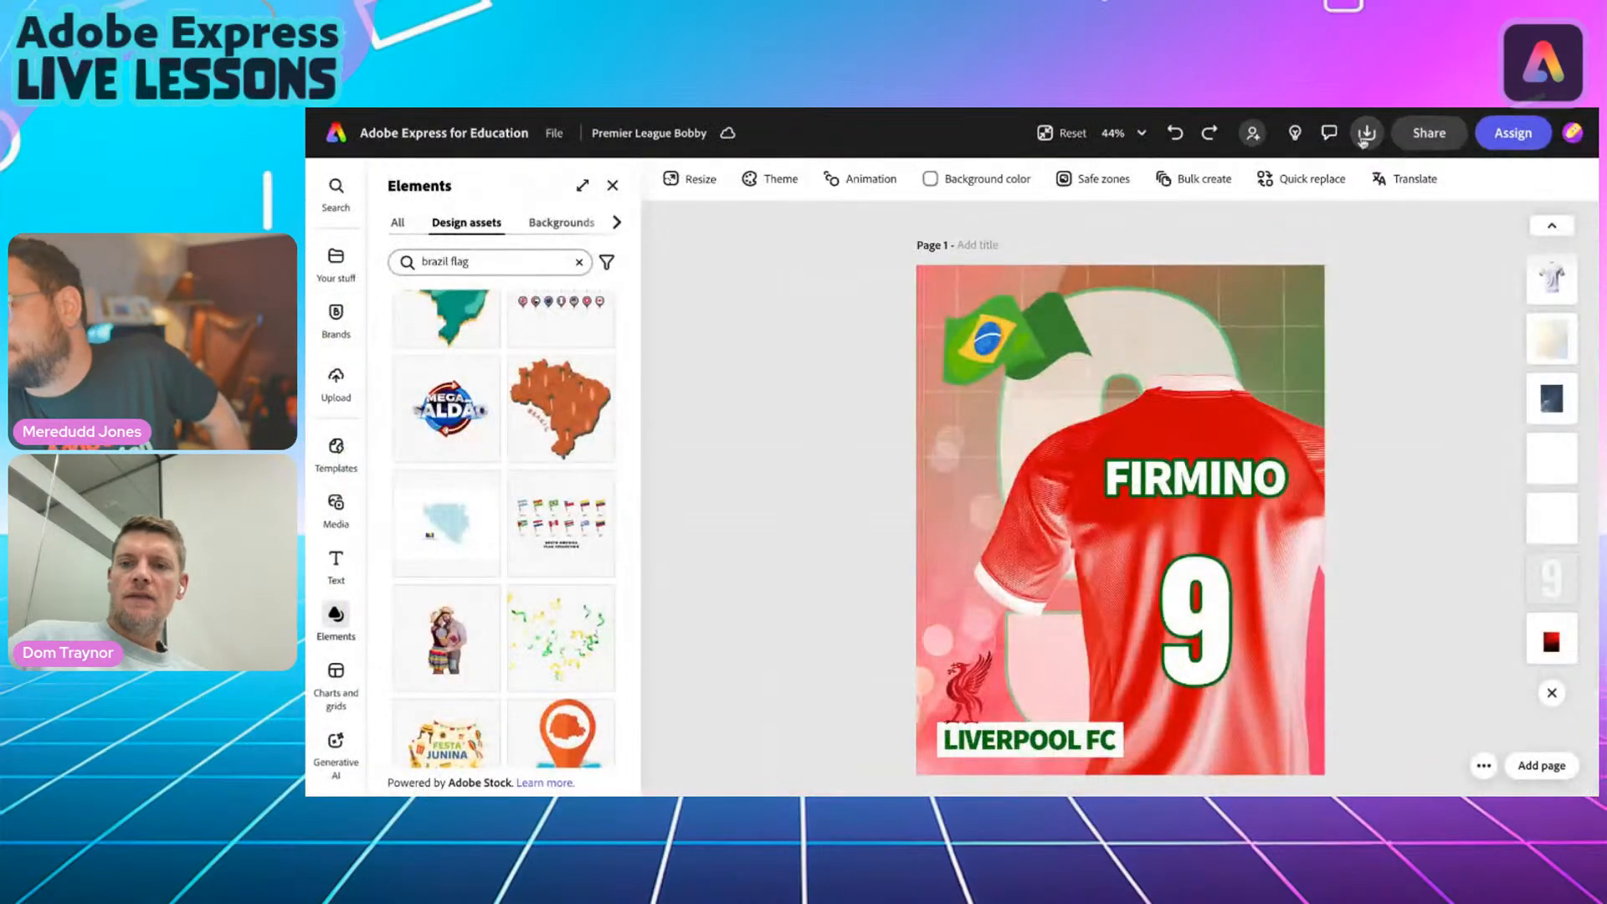
Download the Liverpool FC shirt design in the PDF Print format with RGB colour mode.
{"action": "left_click", "coordinate": [1362, 168]}
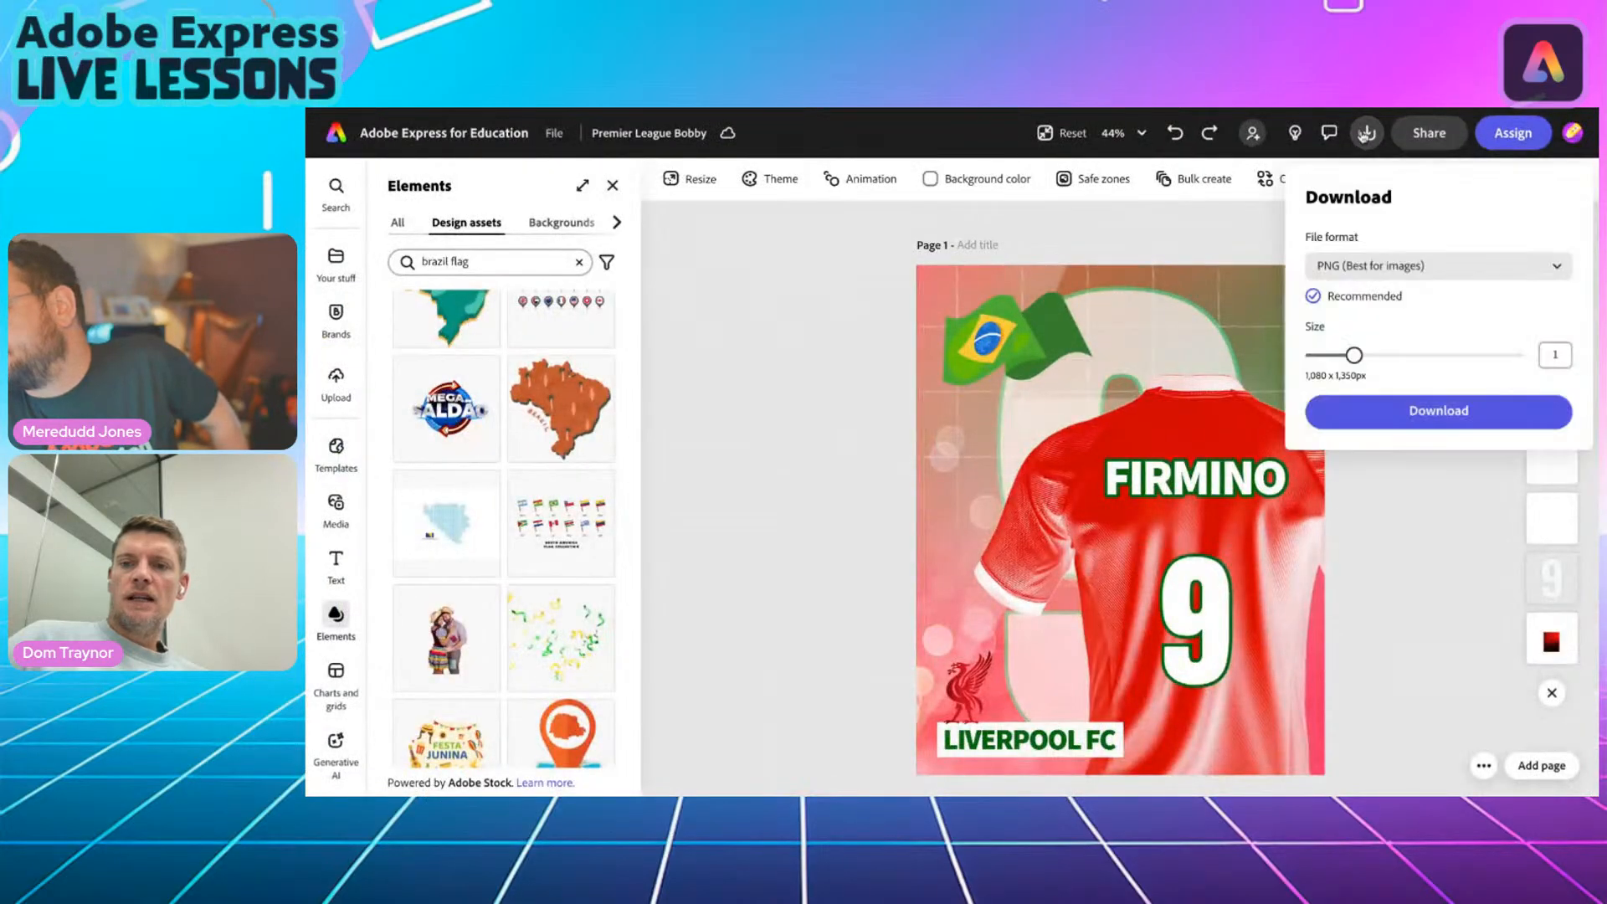
{"action": "left_click", "coordinate": [1401, 269]}
{"action": "left_click", "coordinate": [1423, 386]}
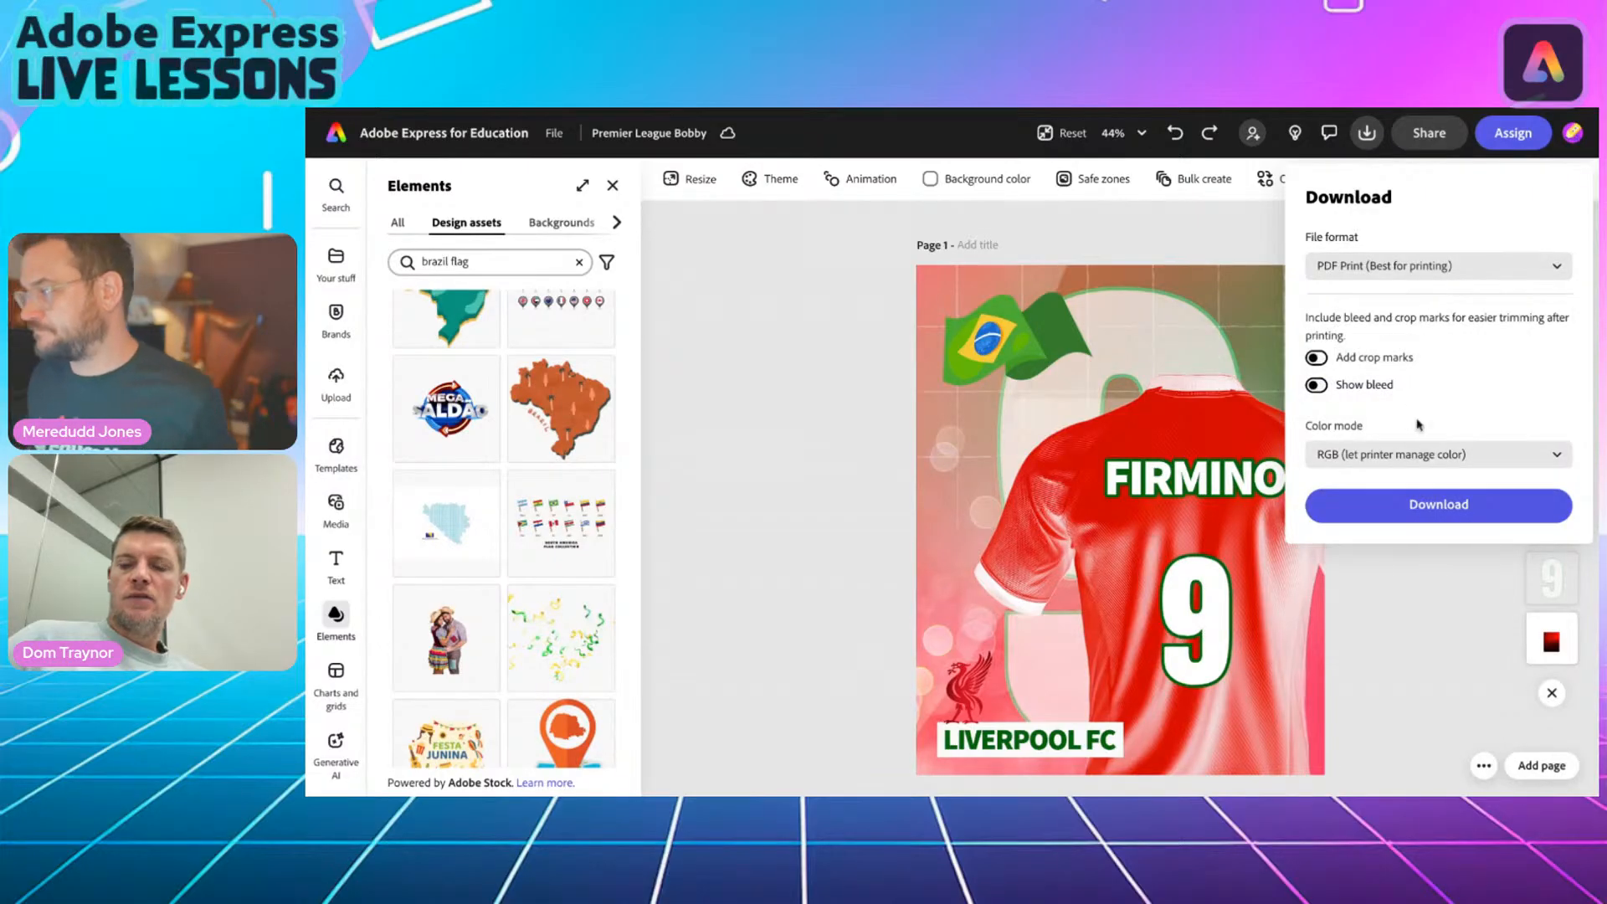
{"action": "left_click", "coordinate": [1435, 505]}
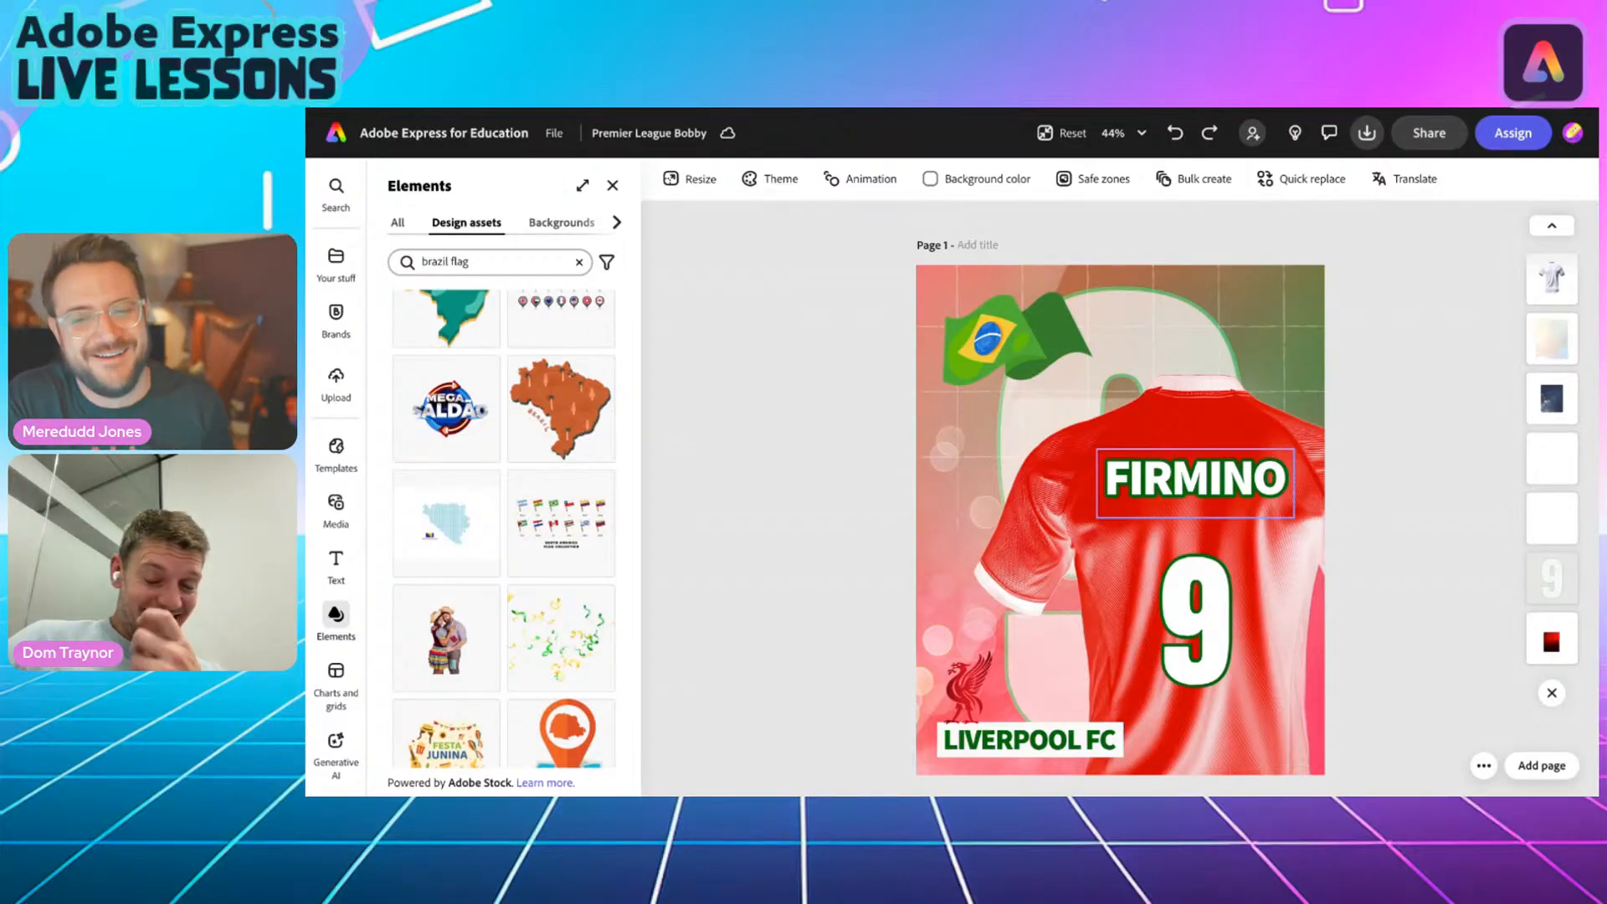
Copy a view-only link to the Liverpool FC shirt design with the author displayed, and view its published page.
{"action": "left_click", "coordinate": [1420, 135]}
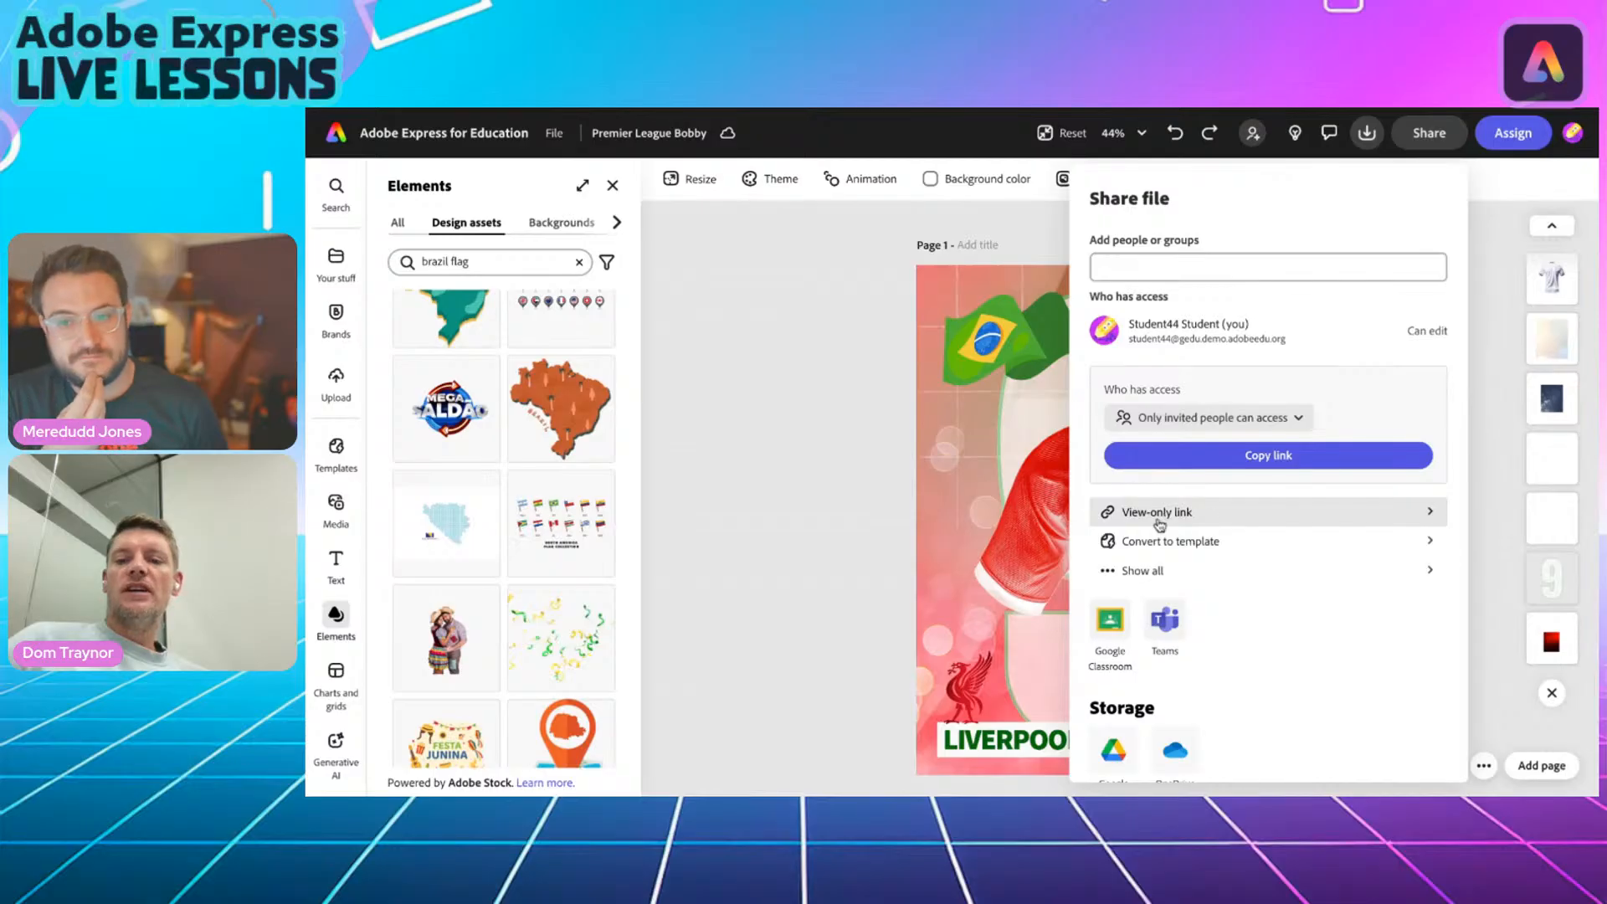
{"action": "left_click", "coordinate": [1188, 519]}
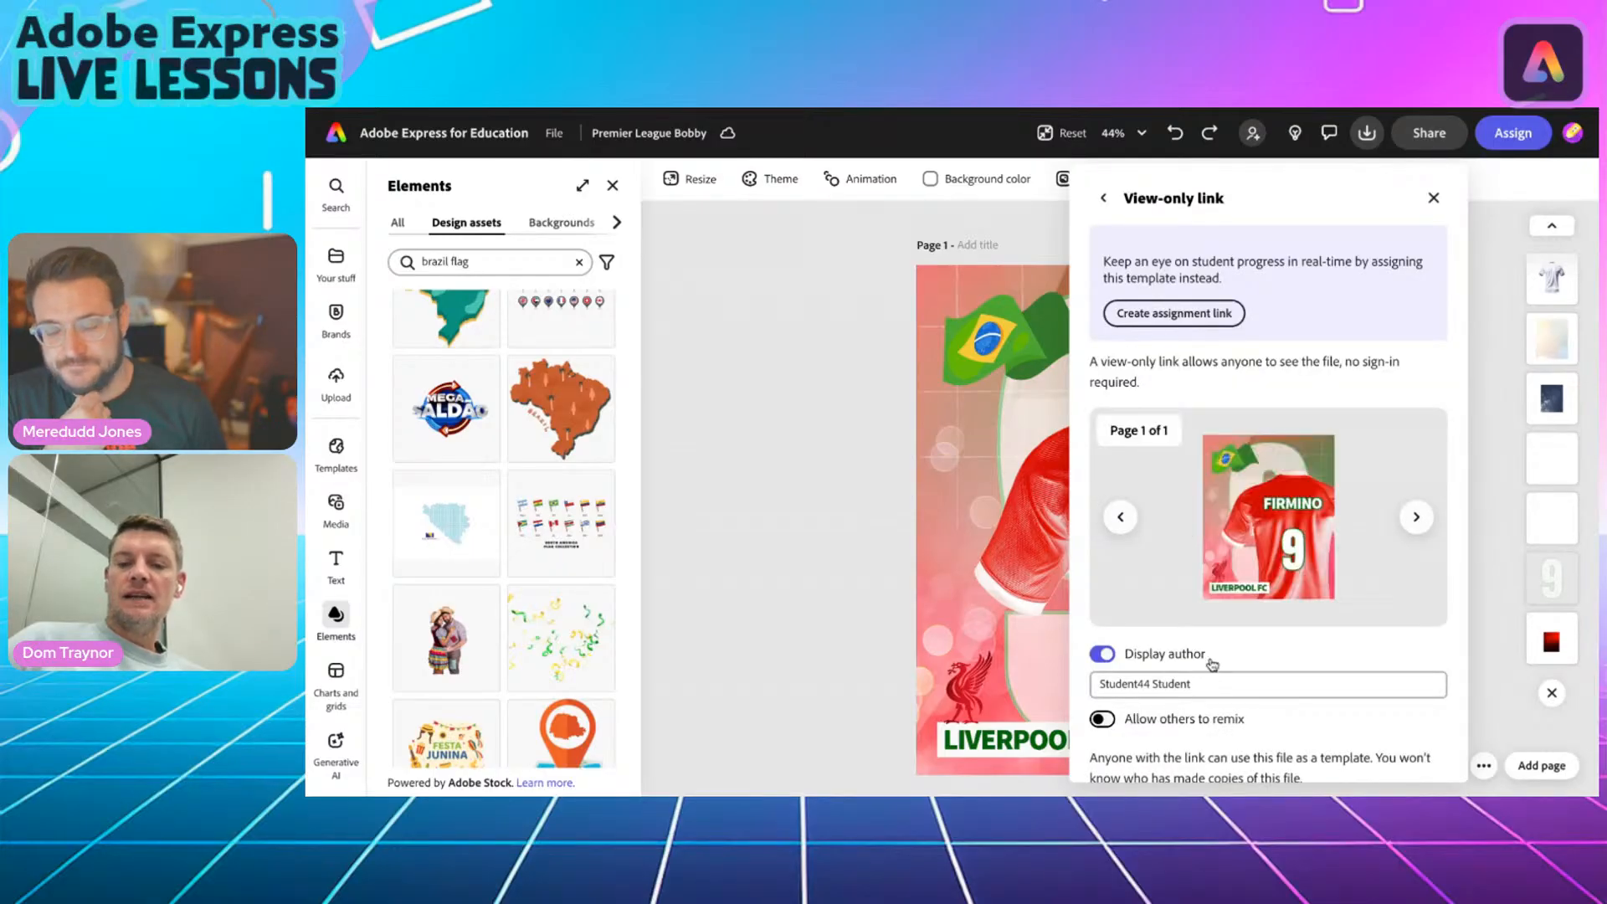
{"action": "scroll", "coordinate": [1213, 703], "scroll_direction": "down", "scroll_amount": 1}
{"action": "left_click", "coordinate": [1225, 757]}
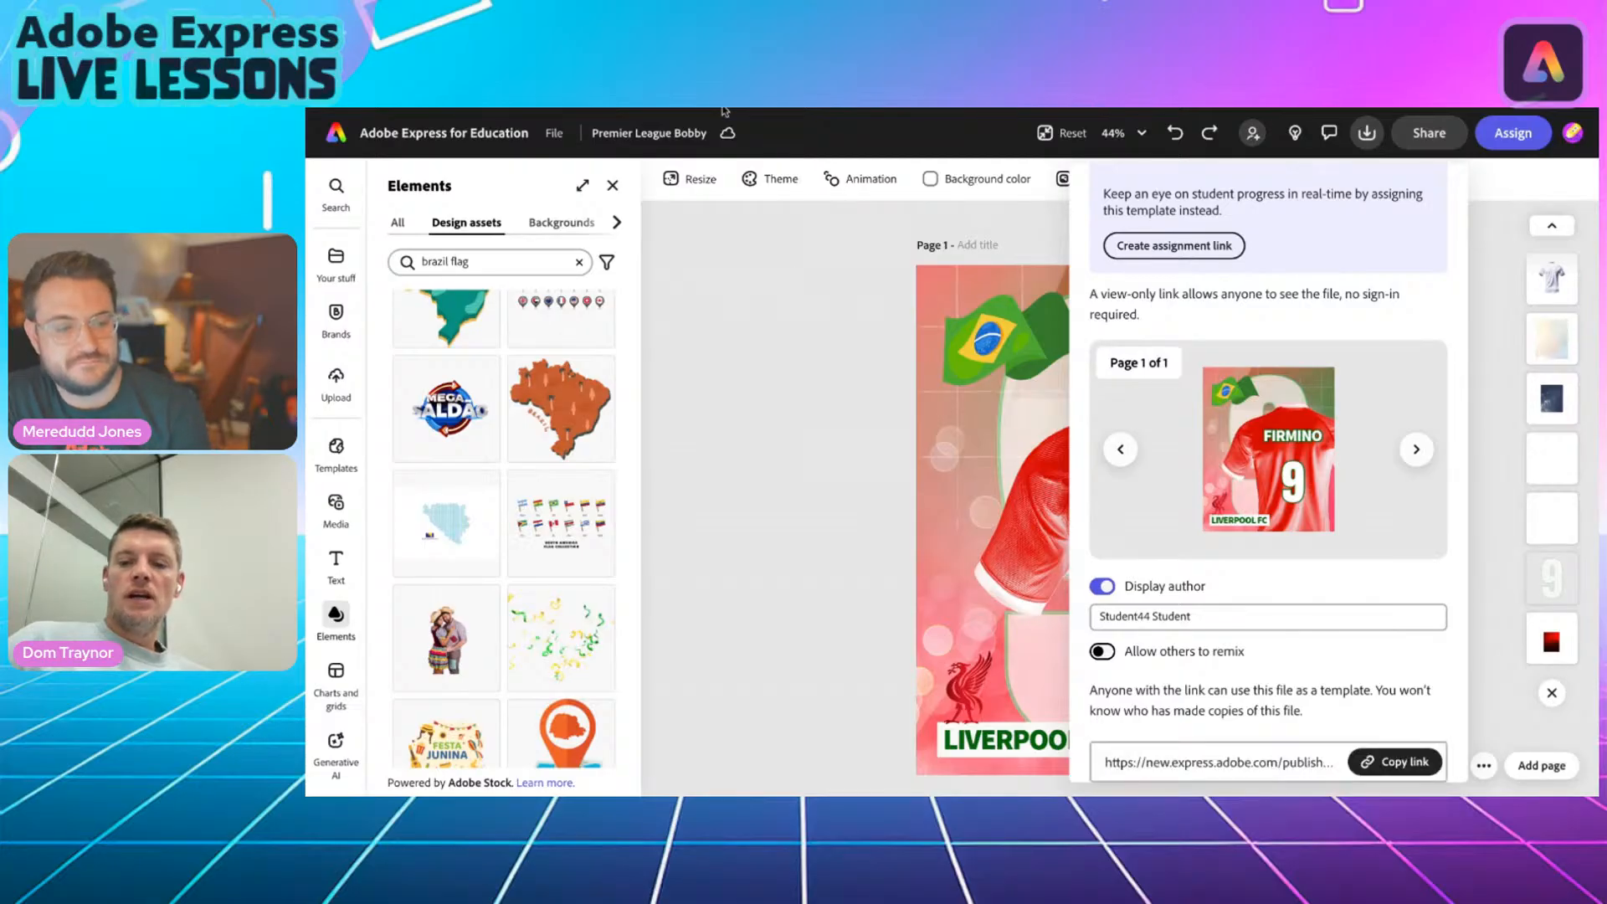
{"action": "left_click", "coordinate": [1393, 761]}
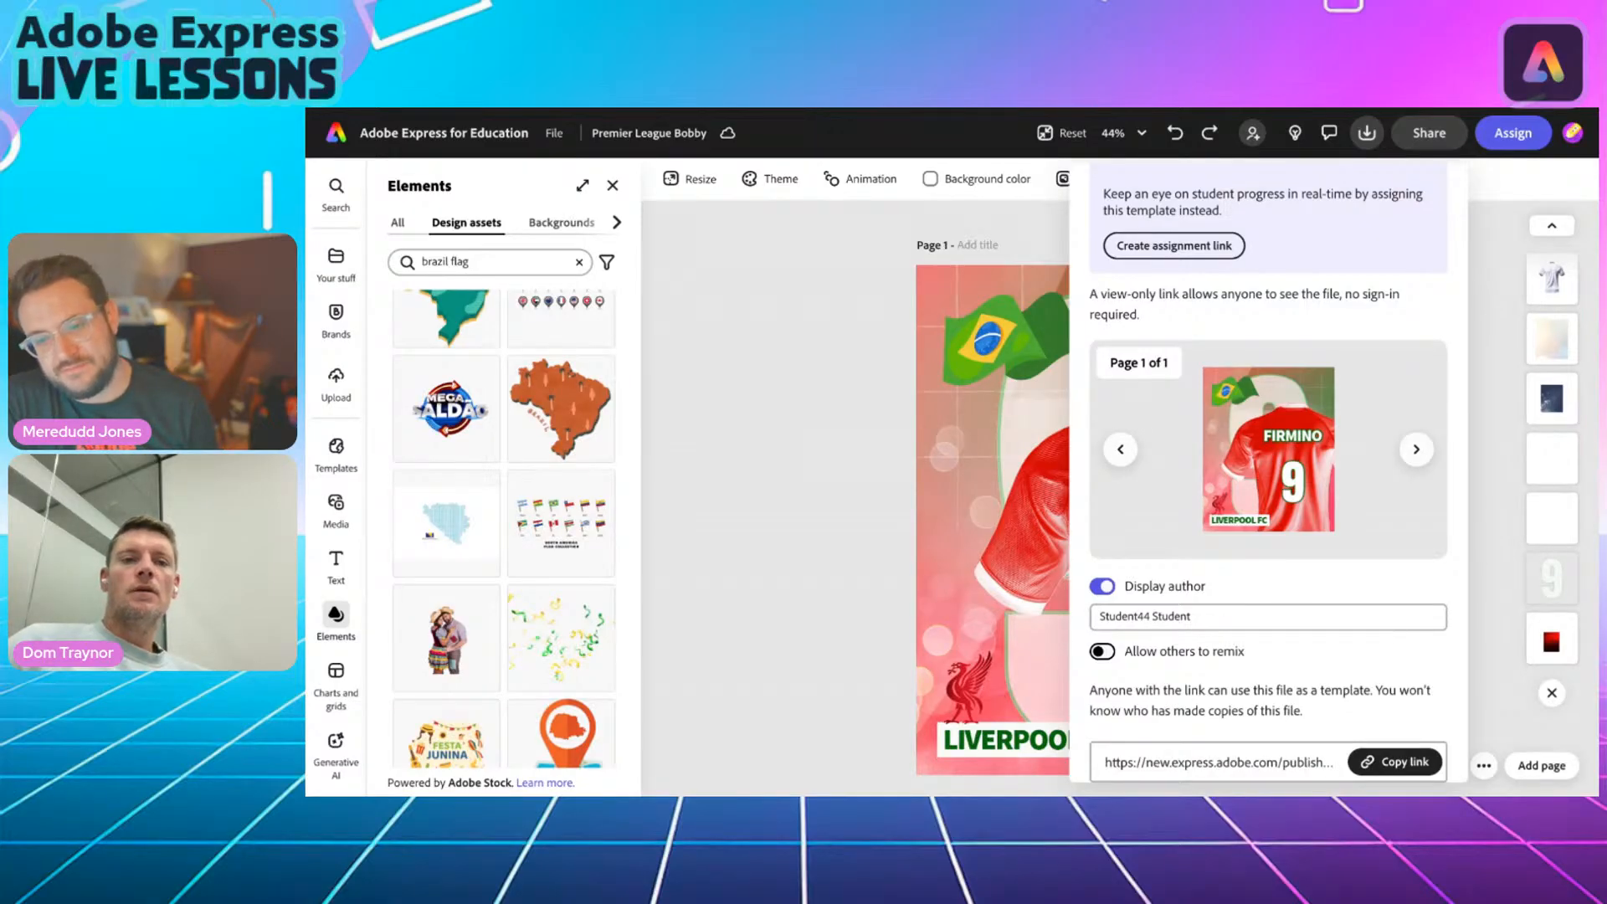
{"action": "key", "text": "ctrl+Tab"}
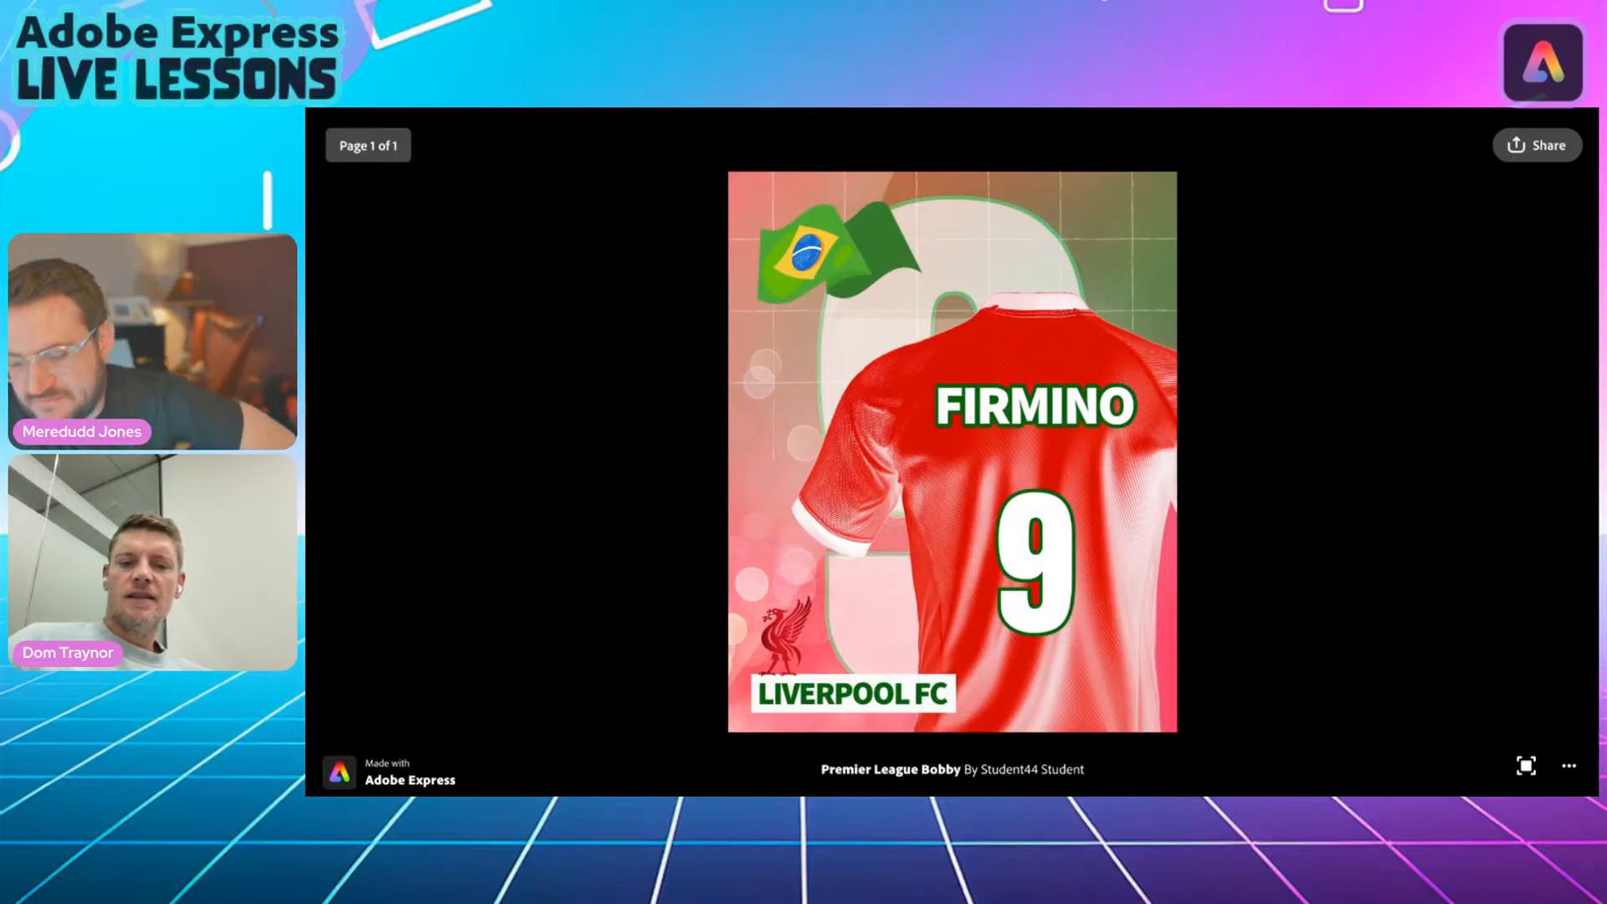
Return to the lesson page and open the reel template from Activity 2: Video Reel Editing.
{"action": "left_click", "coordinate": [684, 109]}
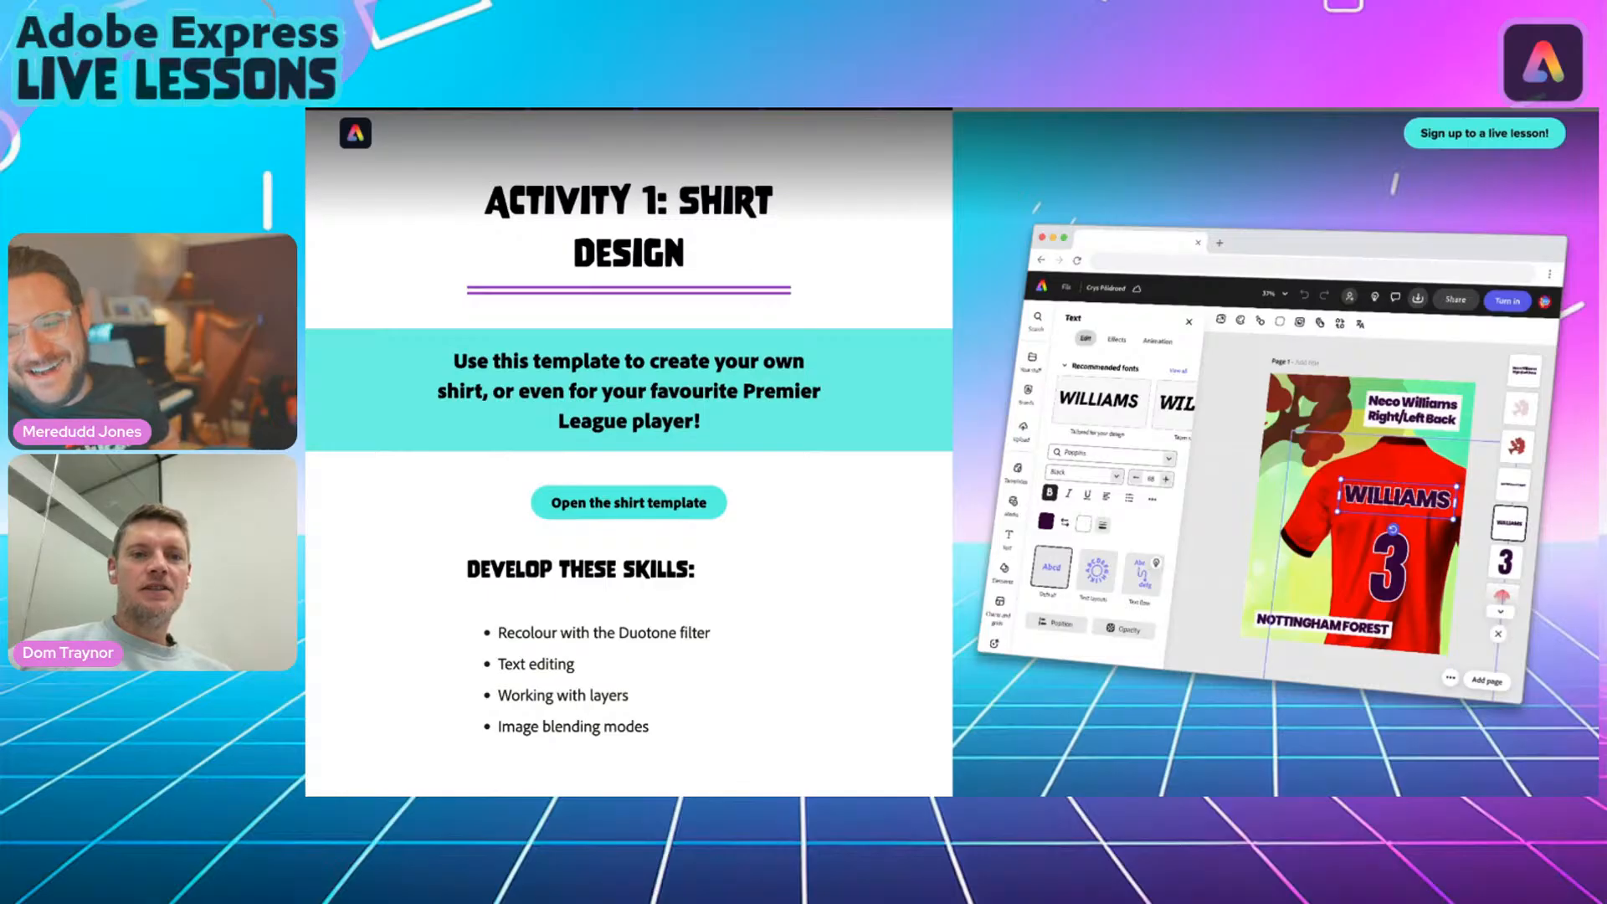
{"action": "scroll", "coordinate": [725, 552], "scroll_direction": "down", "scroll_amount": 3}
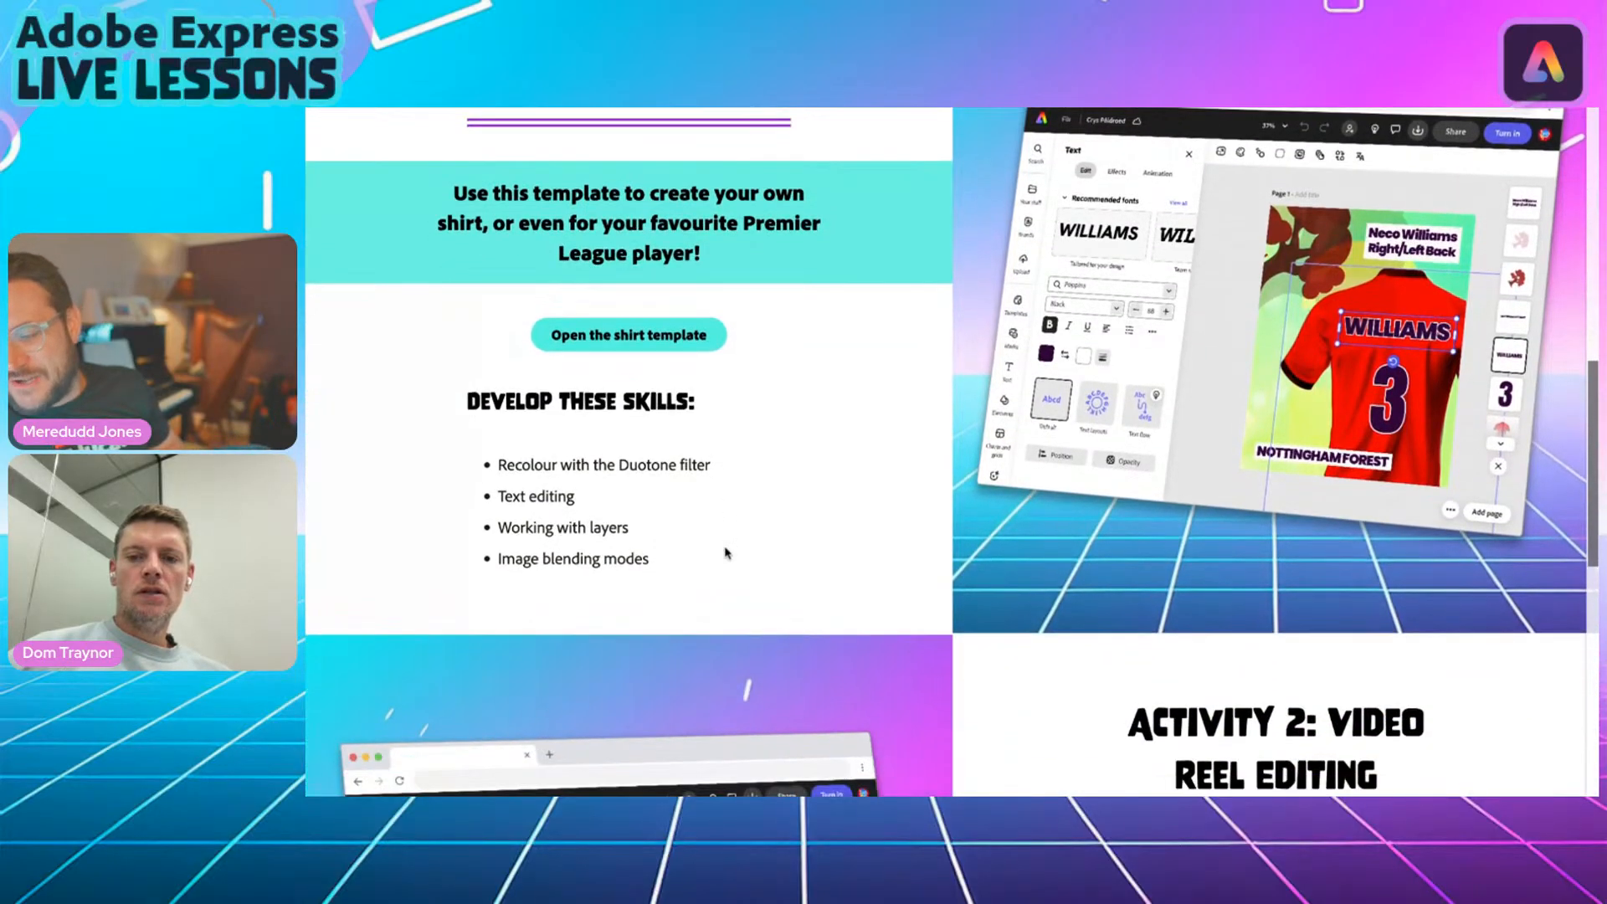
{"action": "scroll", "coordinate": [726, 552], "scroll_direction": "down", "scroll_amount": 9}
{"action": "scroll", "coordinate": [725, 553], "scroll_direction": "down", "scroll_amount": 2}
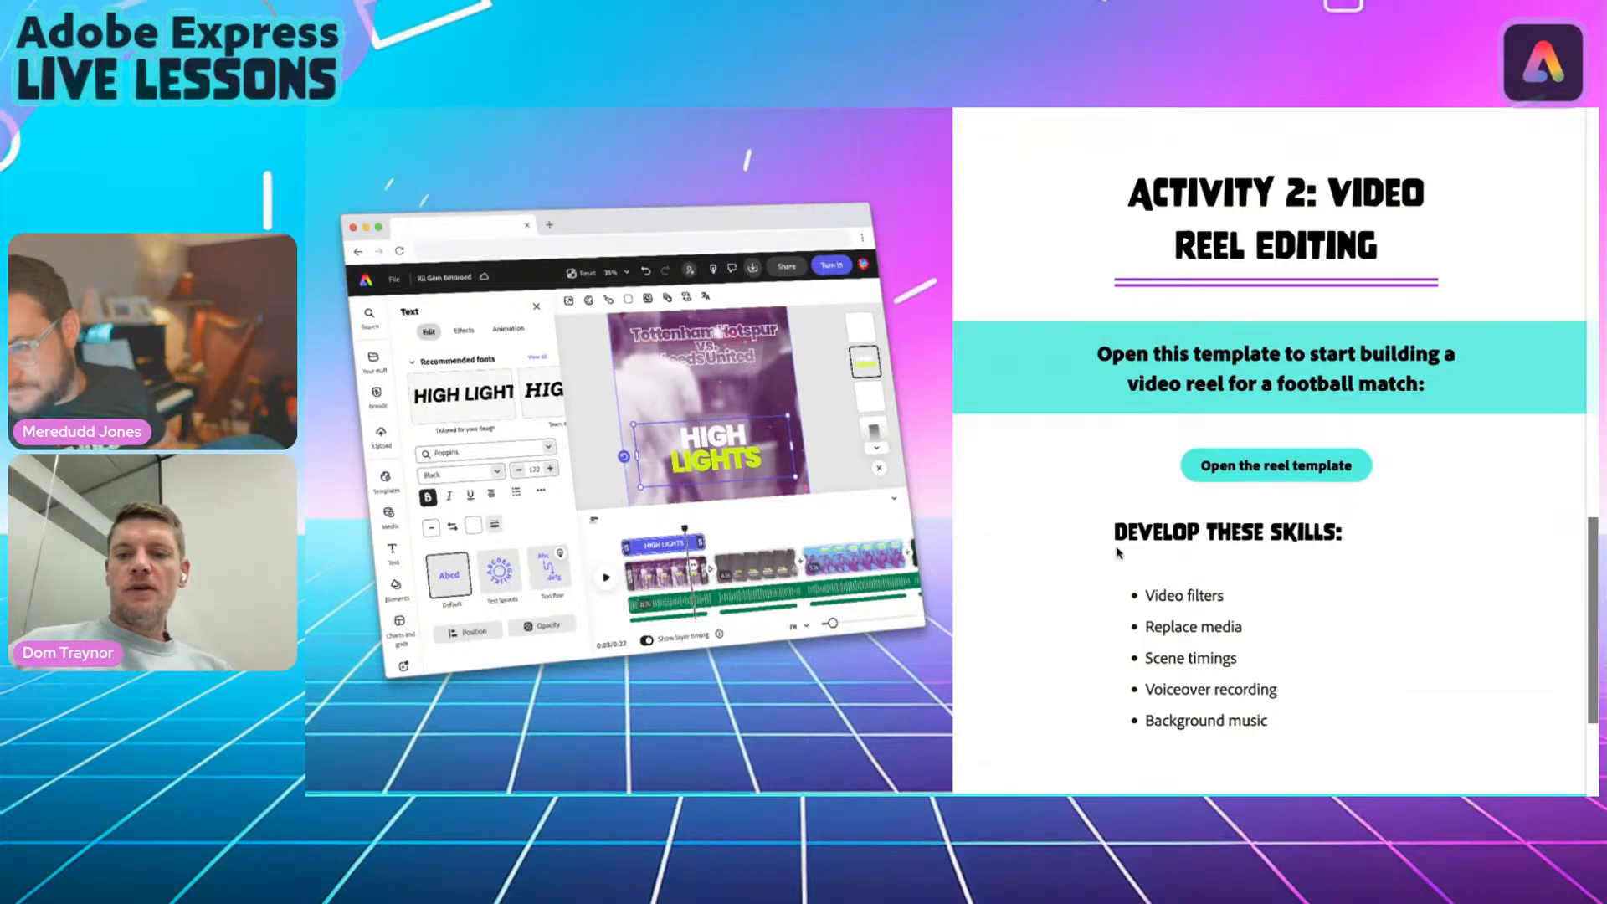
{"action": "left_click", "coordinate": [1276, 465]}
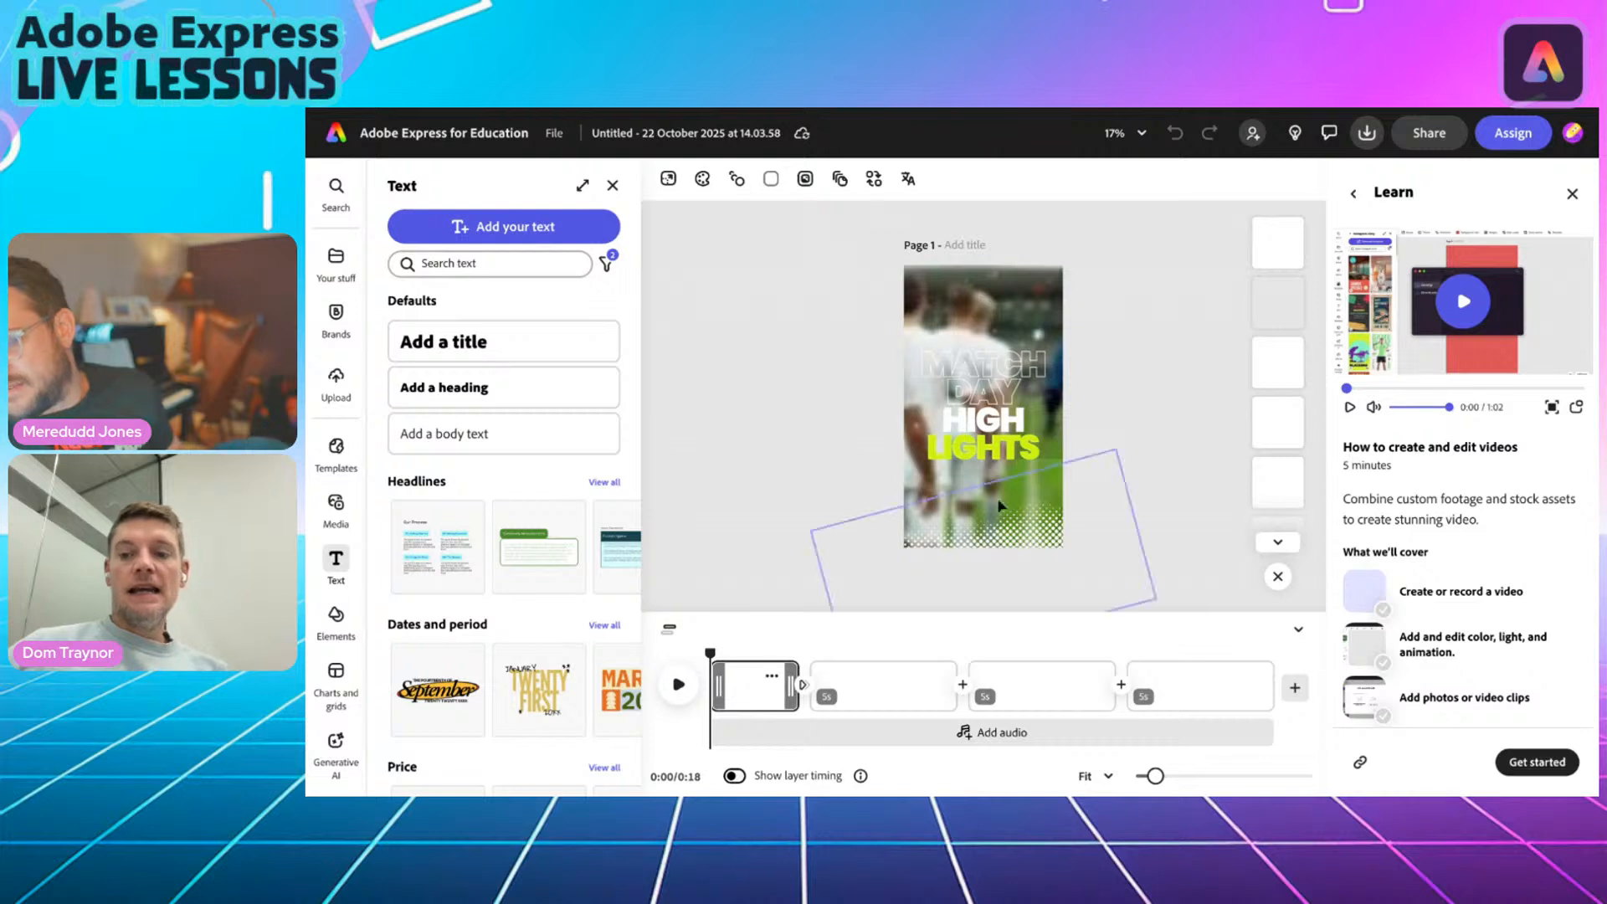
Examine the topics covered in the "How to create and edit videos" guide and close the guide.
{"action": "scroll", "coordinate": [1465, 532], "scroll_direction": "down", "scroll_amount": 2}
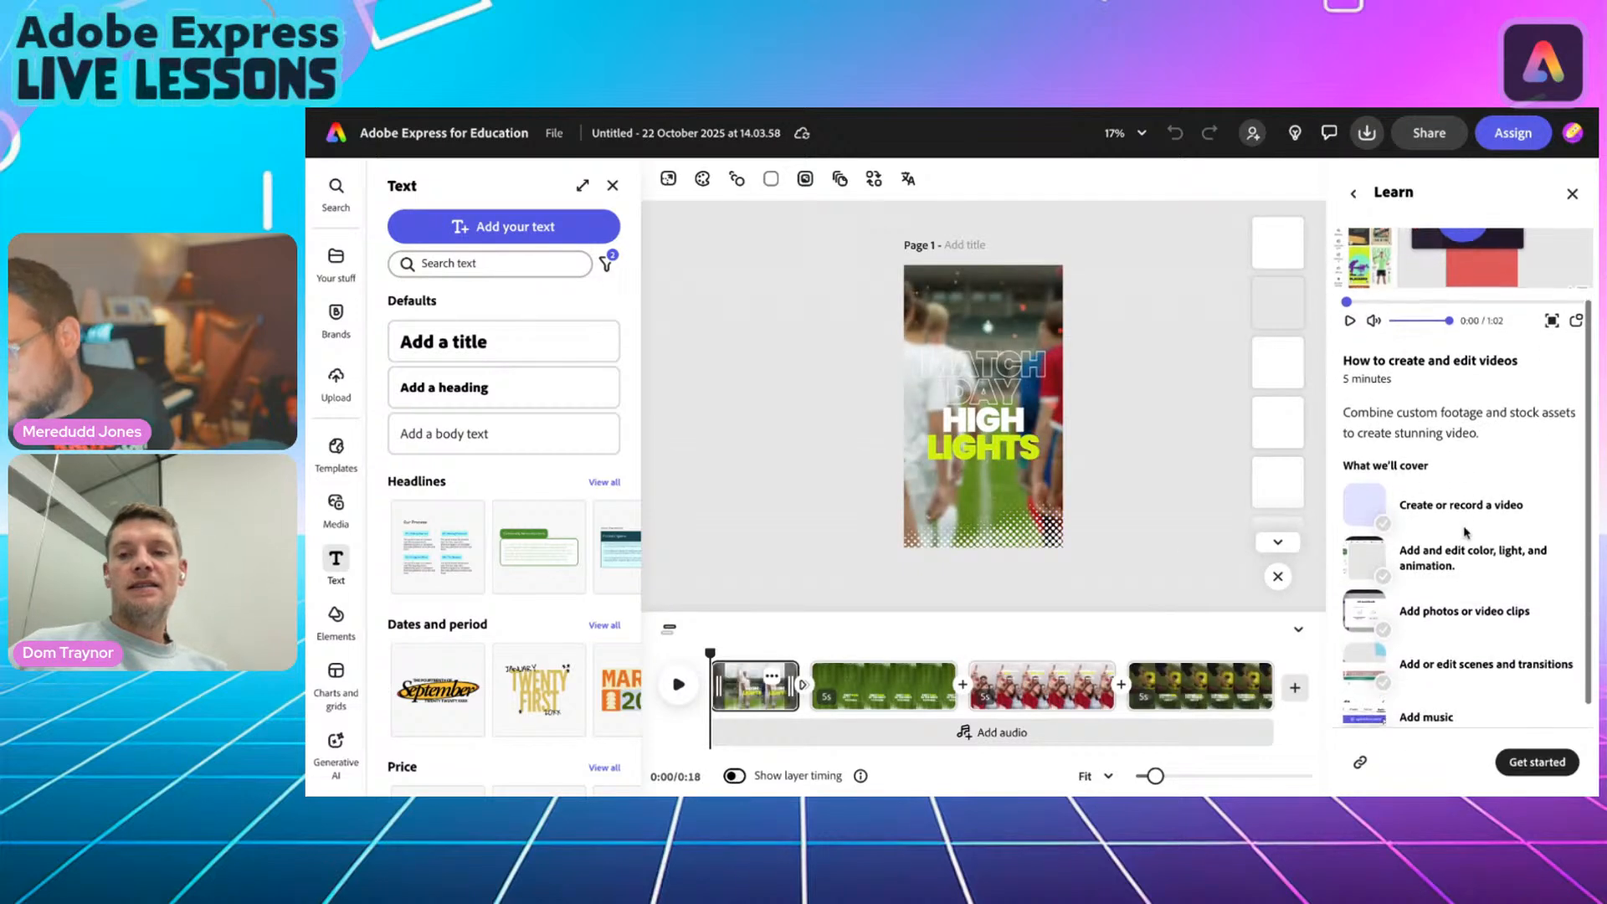
{"action": "scroll", "coordinate": [1464, 532], "scroll_direction": "up", "scroll_amount": 2}
{"action": "scroll", "coordinate": [1460, 494], "scroll_direction": "down", "scroll_amount": 3}
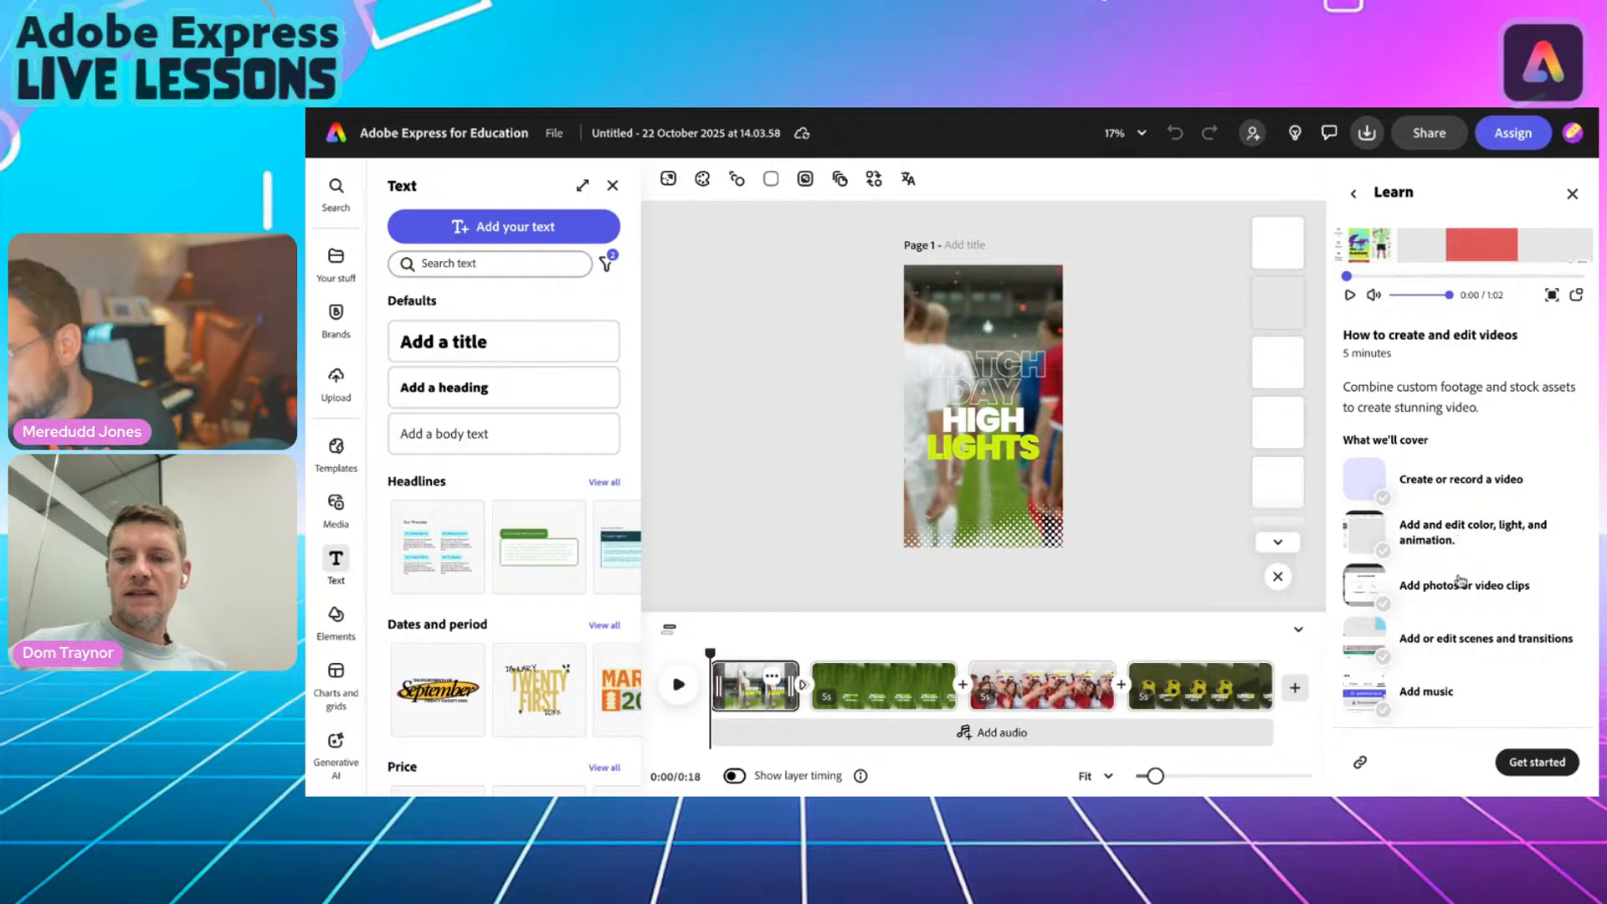
{"action": "scroll", "coordinate": [1475, 400], "scroll_direction": "up", "scroll_amount": 1}
{"action": "scroll", "coordinate": [1475, 400], "scroll_direction": "up", "scroll_amount": 3}
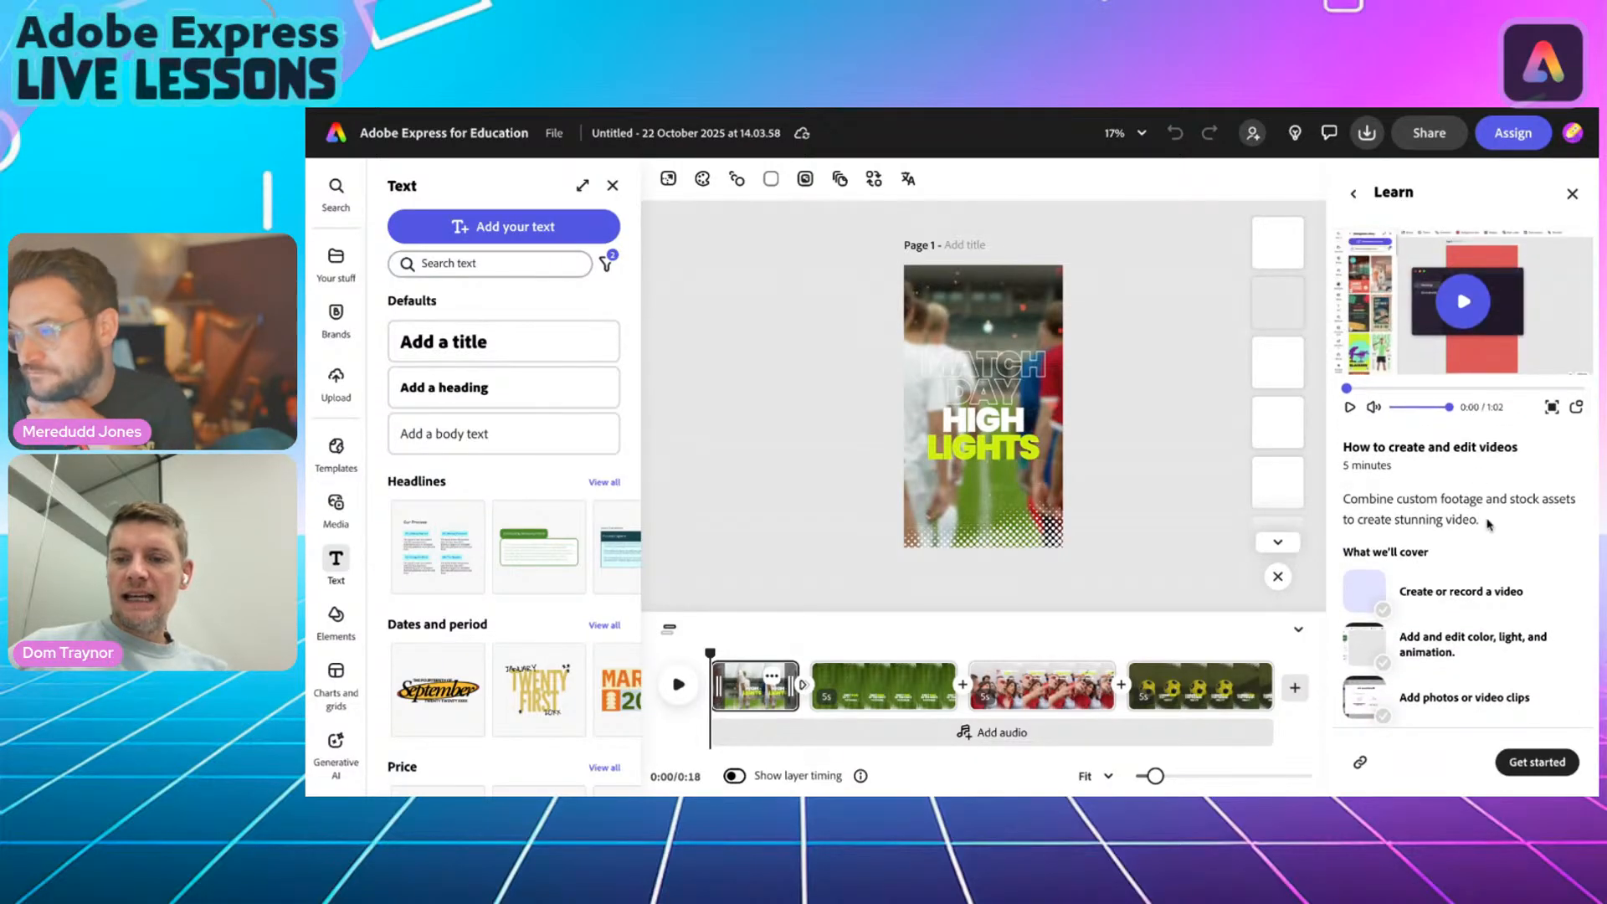
{"action": "scroll", "coordinate": [1489, 523], "scroll_direction": "down", "scroll_amount": 3}
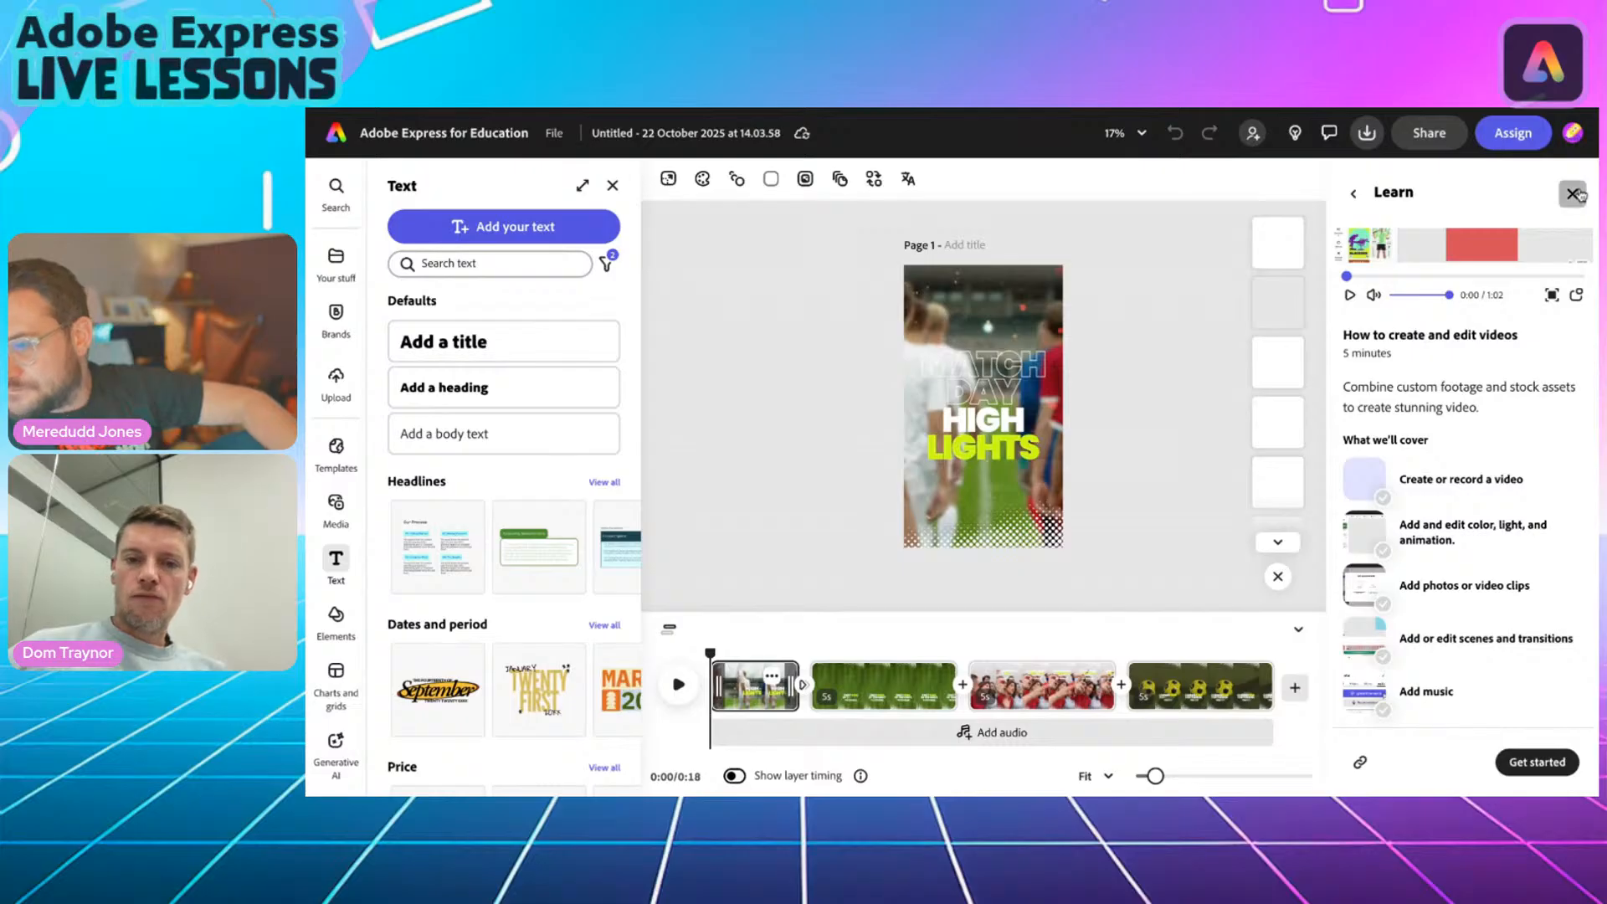
{"action": "left_click", "coordinate": [1573, 193]}
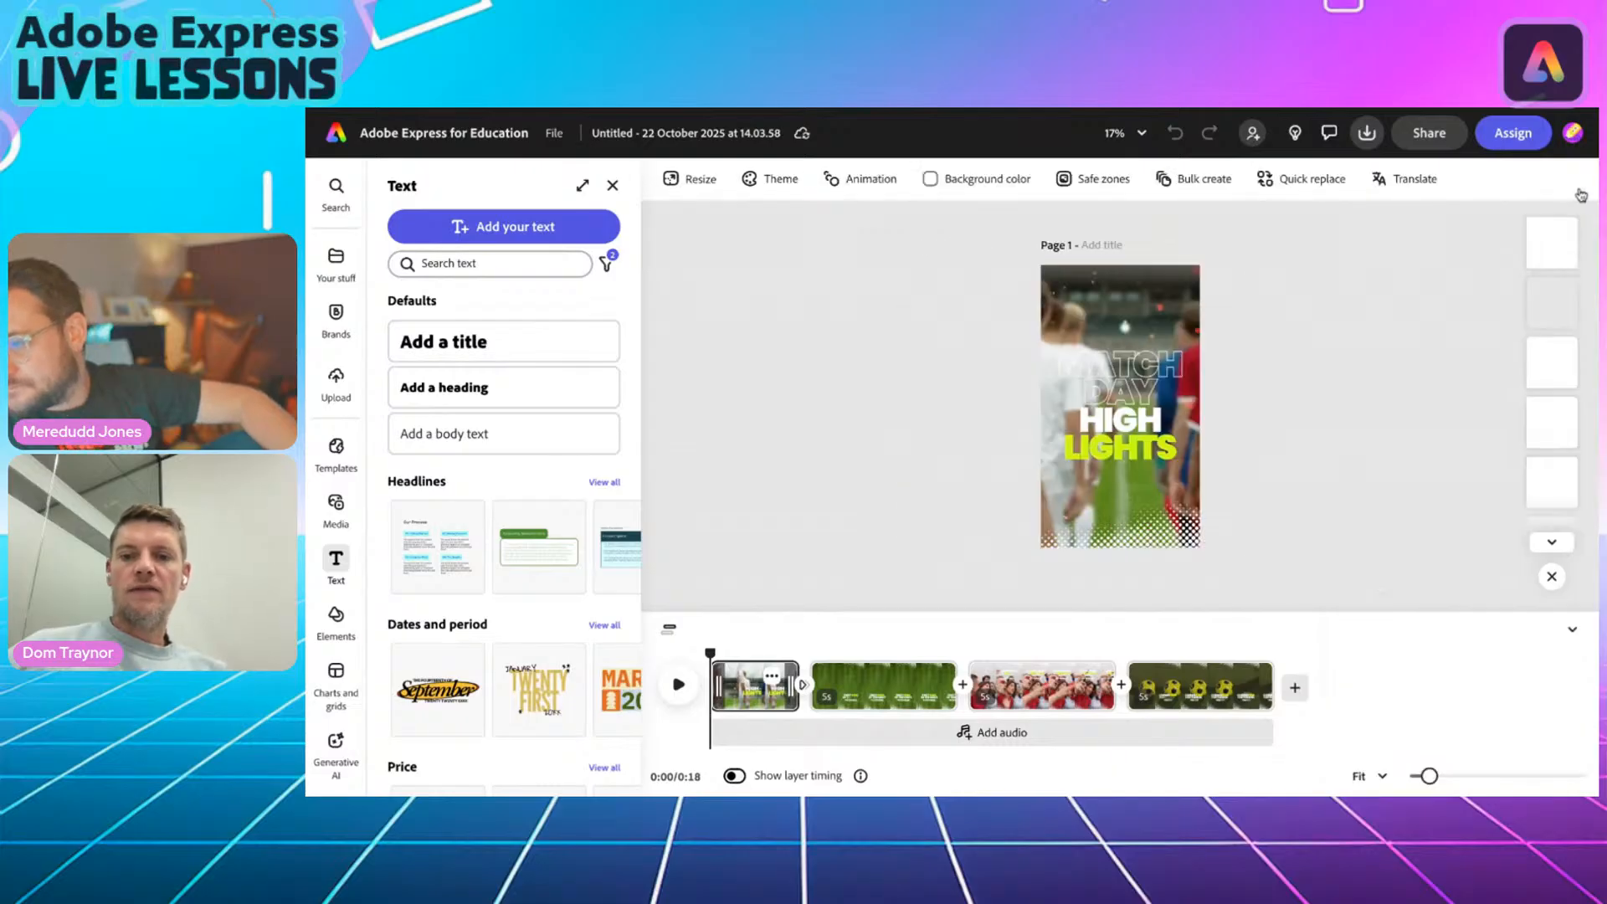
Rename the reel file as "Premier League Video".
{"action": "left_click", "coordinate": [661, 136]}
{"action": "type", "text": "Premier Le"}
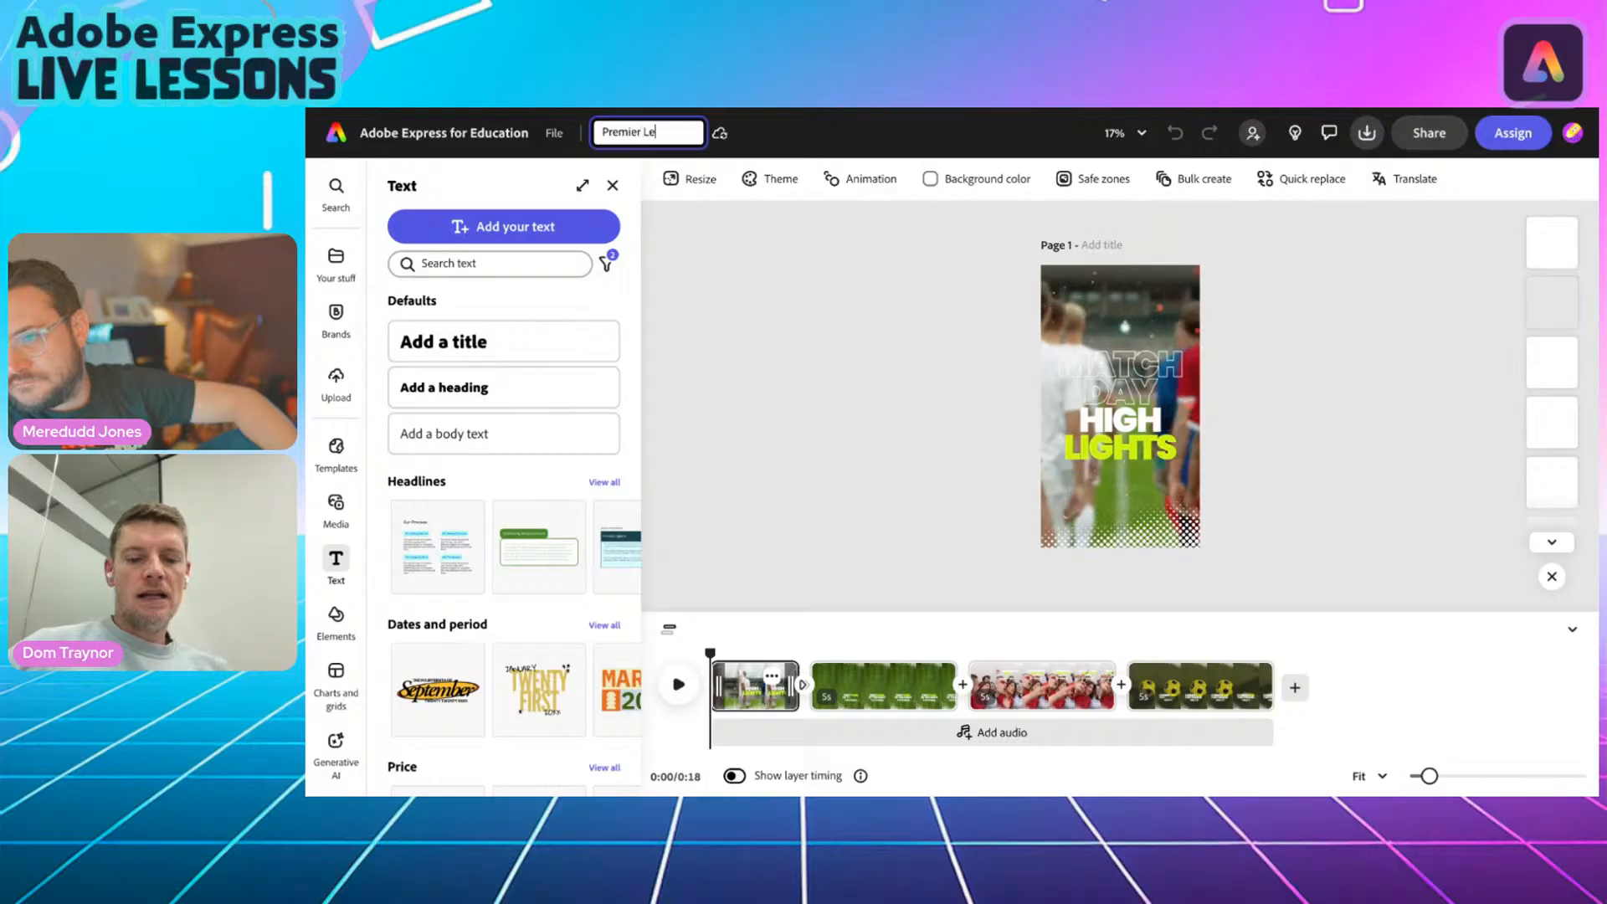
{"action": "type", "text": "ague Video"}
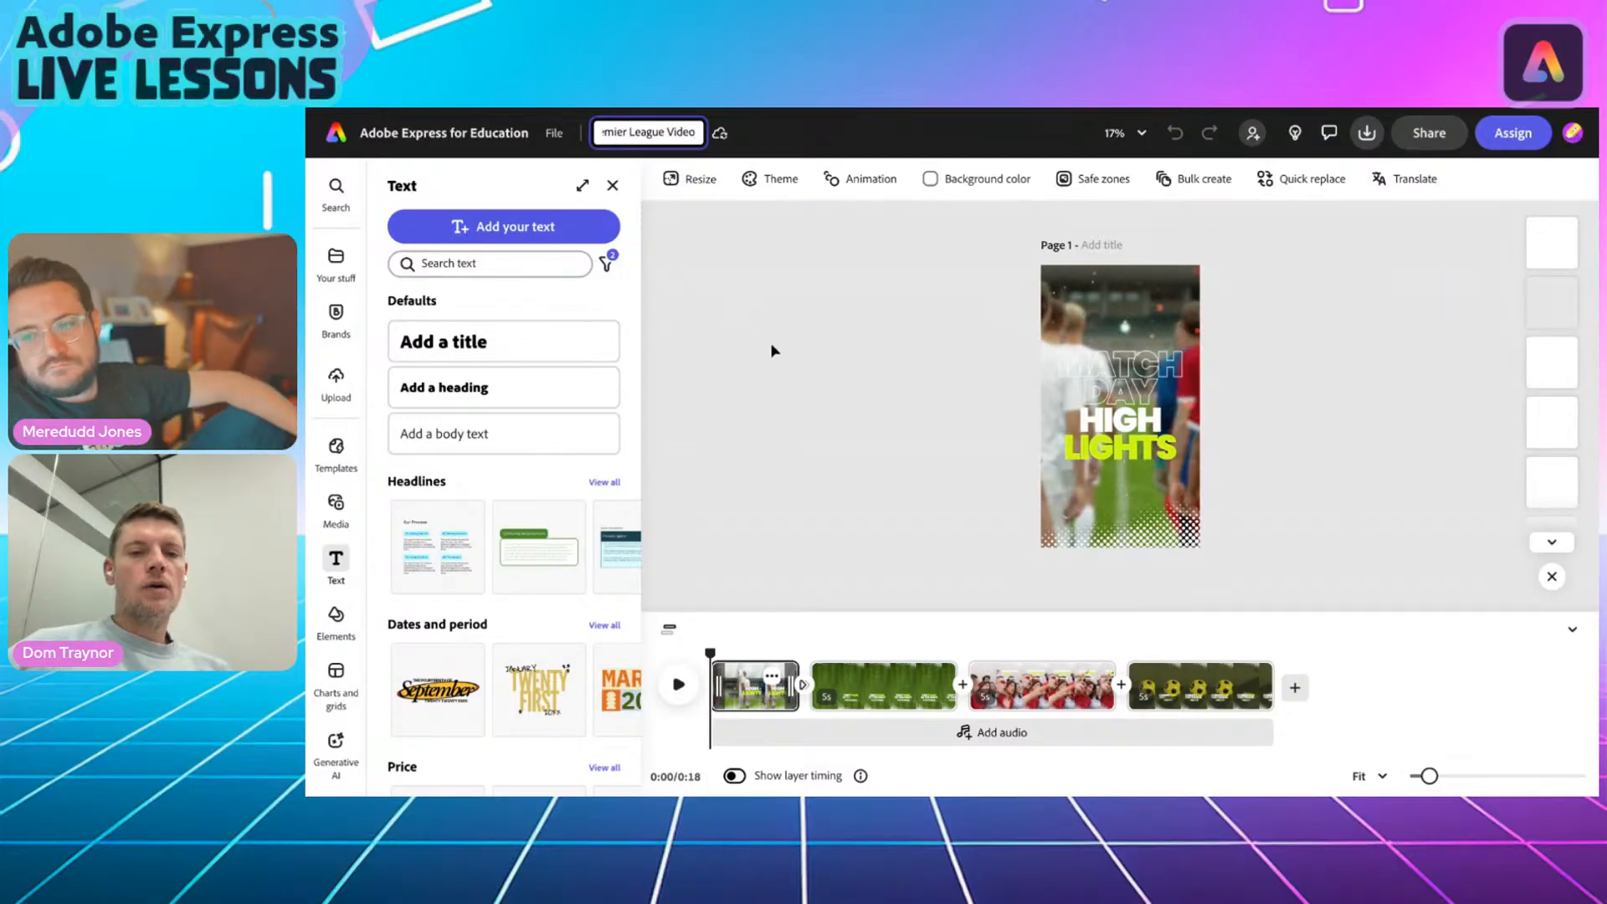
{"action": "key", "text": "Escape"}
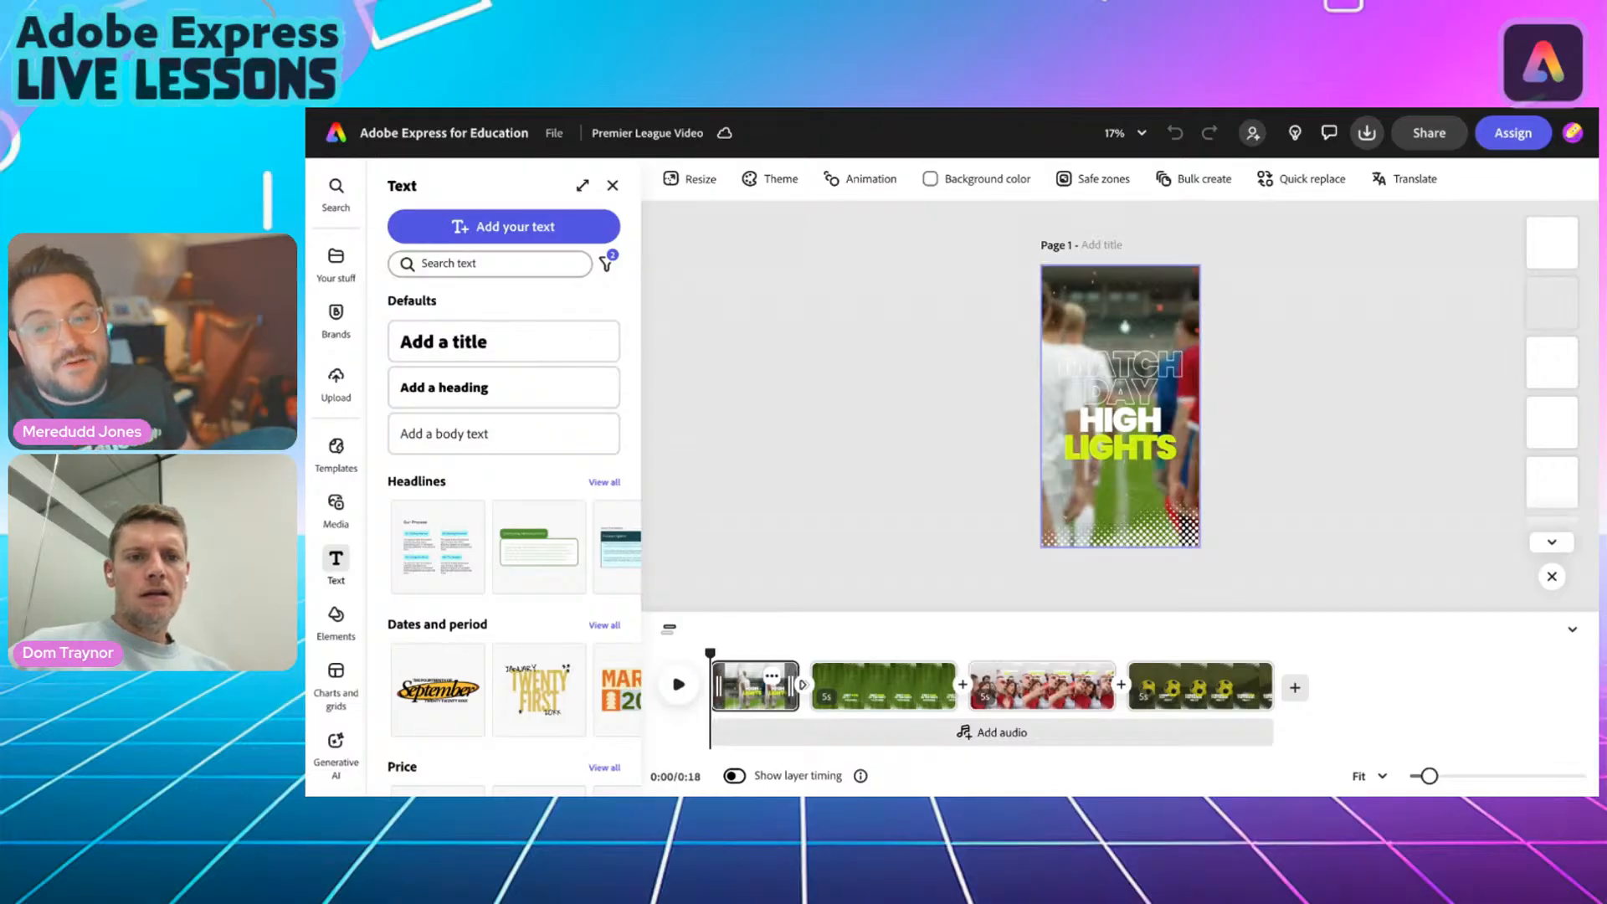
Switch to the Liverpool FC news article on the Kodansha manga artwork and highlight its opening paragraph about the match.
{"action": "key", "text": "ctrl+Tab"}
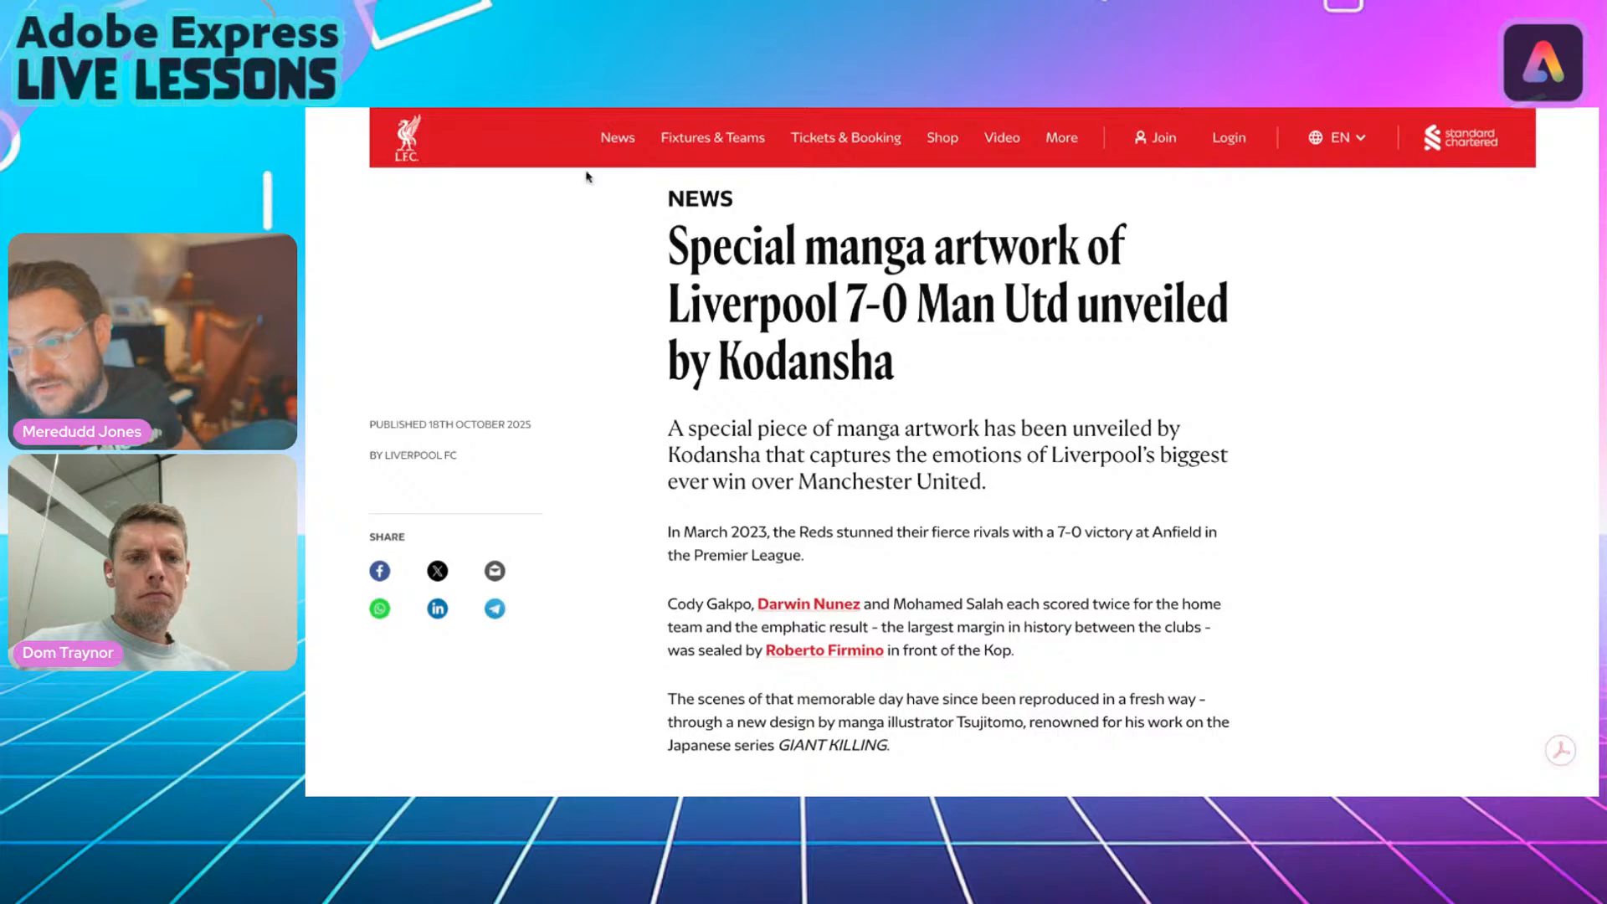
{"action": "scroll", "coordinate": [897, 581], "scroll_direction": "up", "scroll_amount": 5}
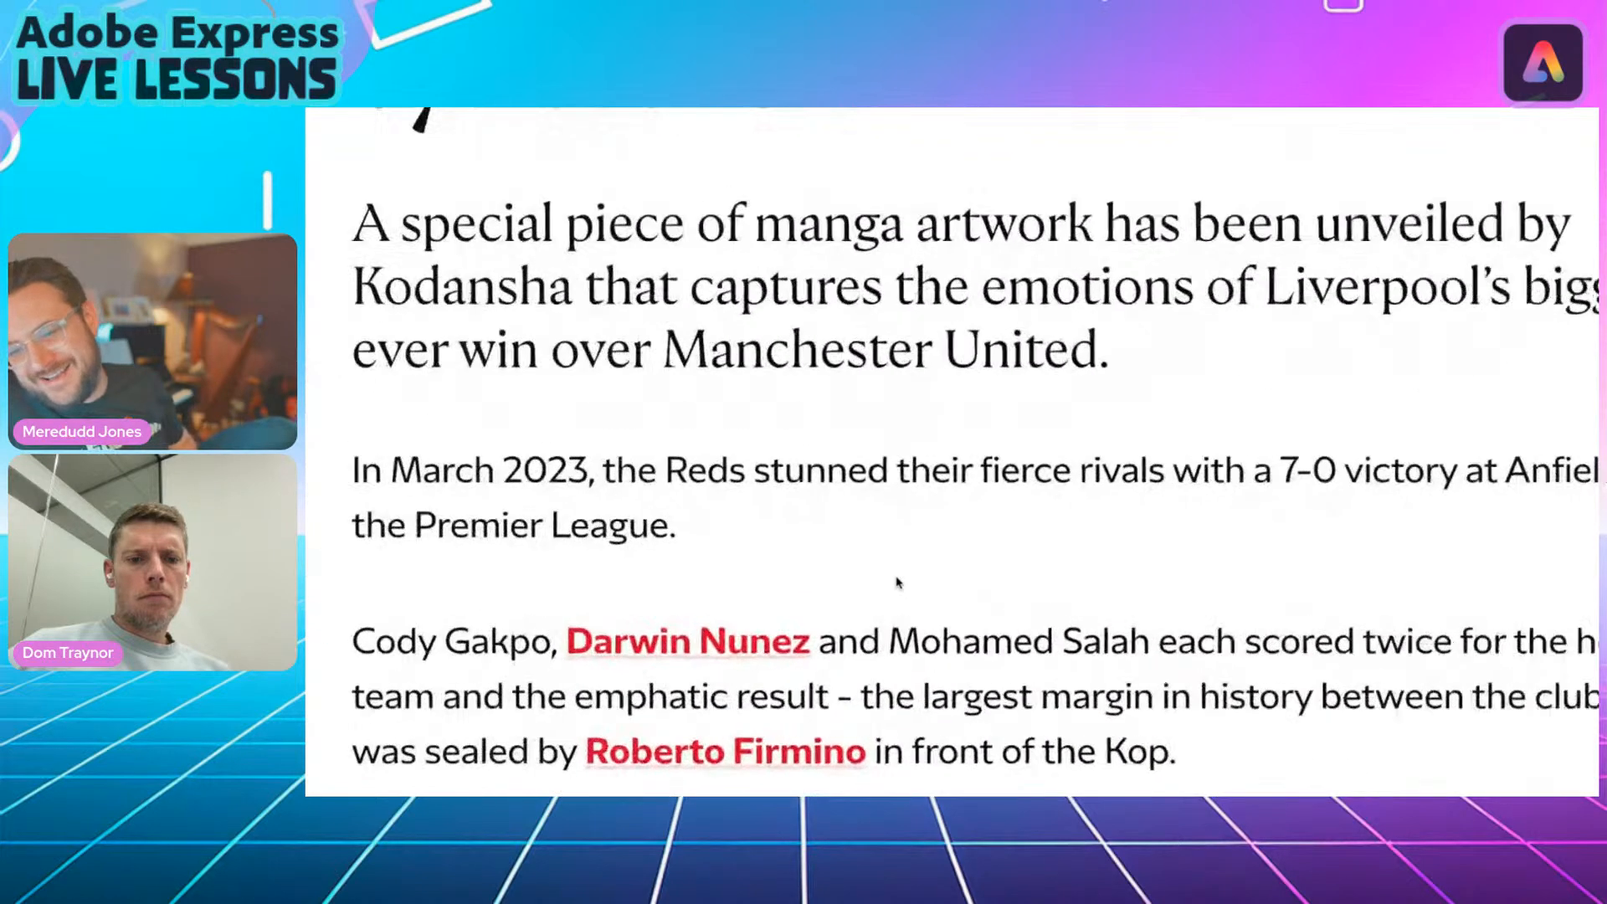
{"action": "scroll", "coordinate": [897, 582], "scroll_direction": "down", "scroll_amount": 3}
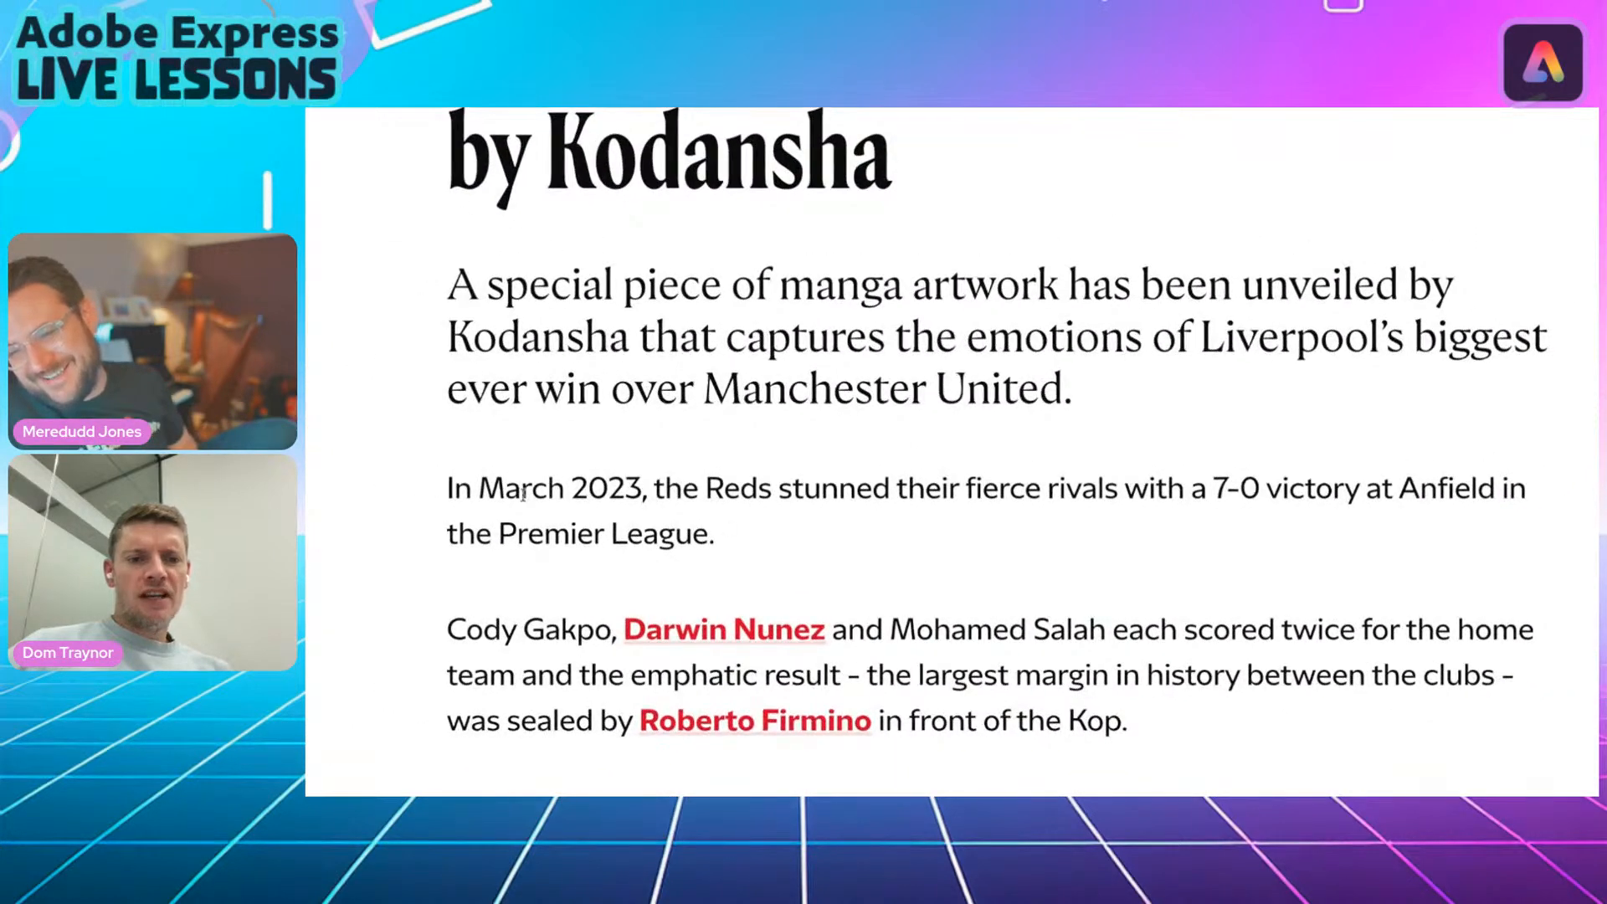
{"action": "left_click_drag", "start_coordinate": [446, 488], "coordinate": [796, 535]}
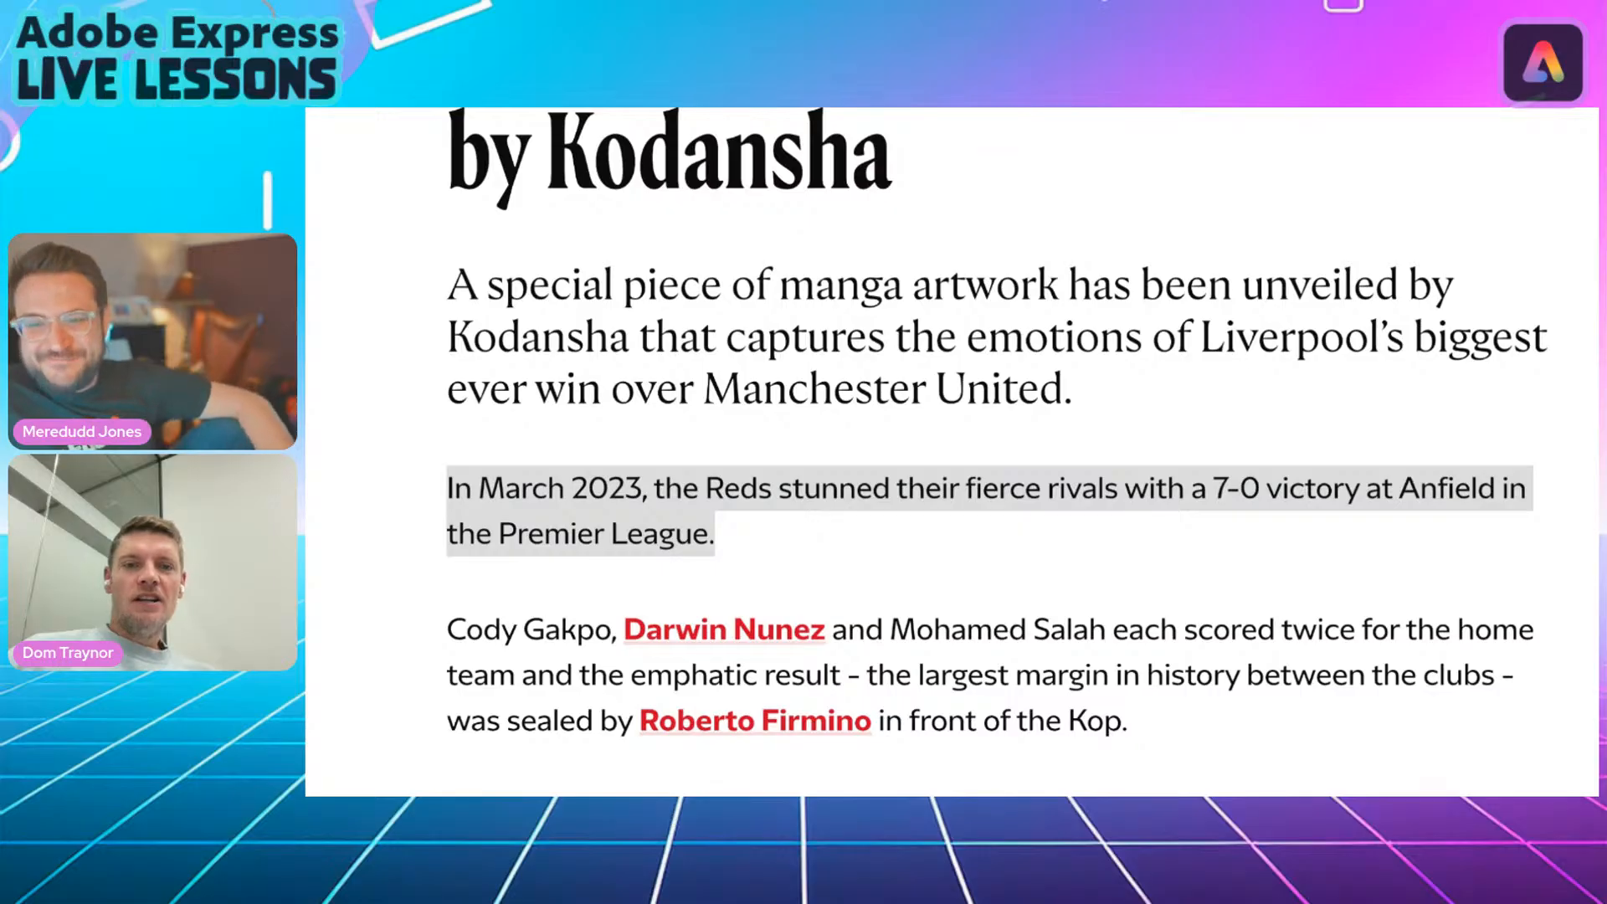
Switch back to the Adobe Express reel and replace the "MATCH DAY" text on the first scene with "LIVERPOOL".
{"action": "key", "text": "ctrl+Tab"}
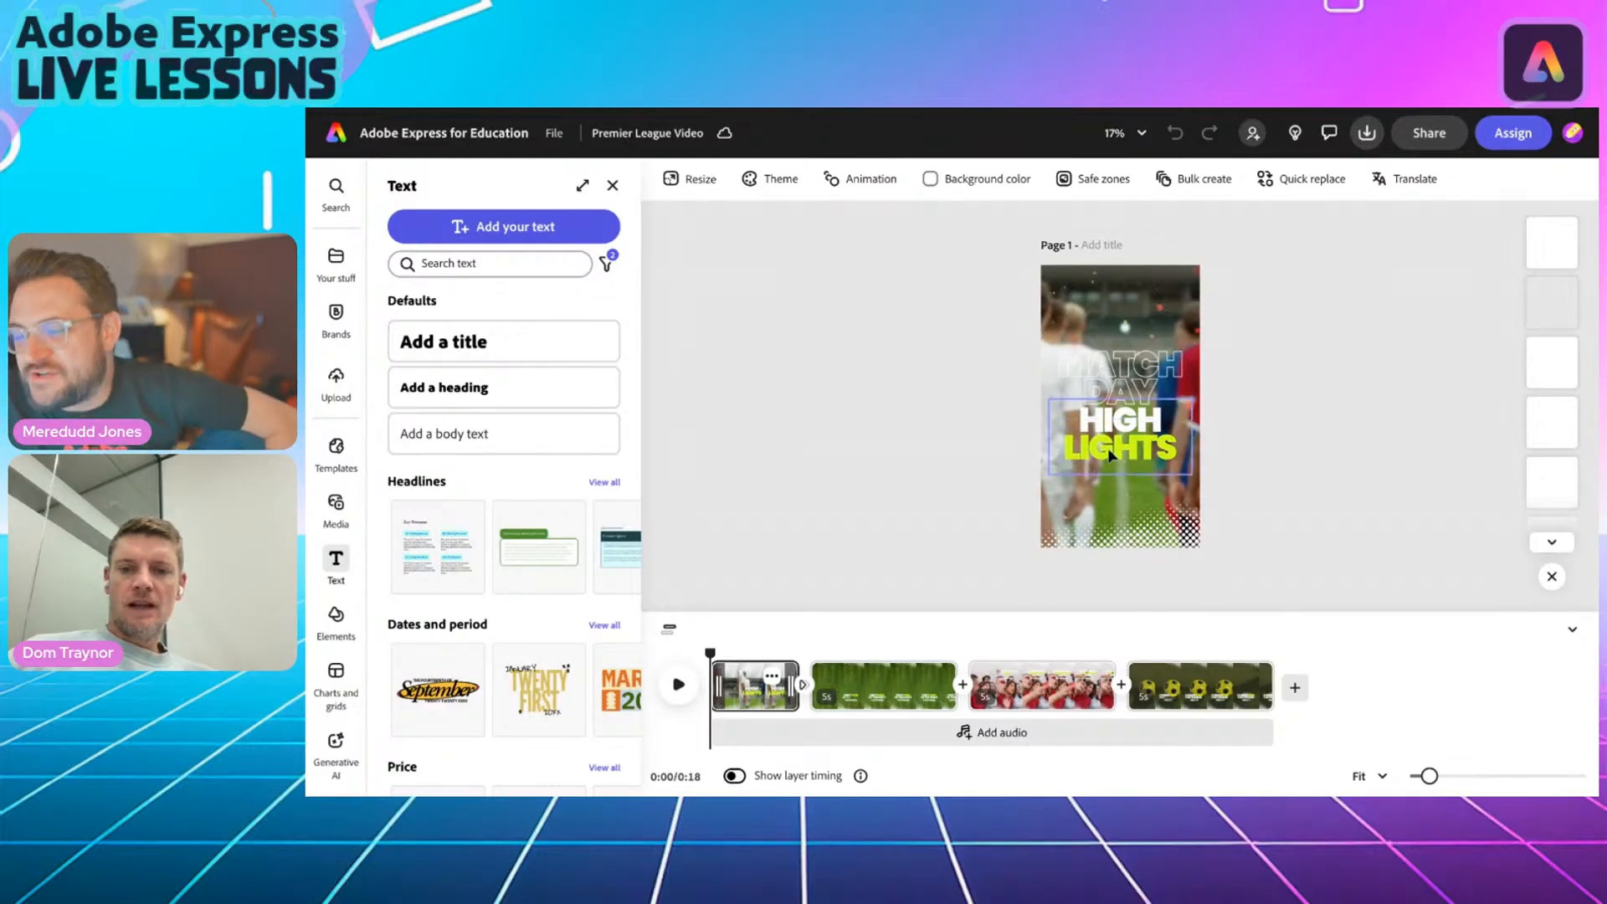
{"action": "left_click", "coordinate": [1114, 386]}
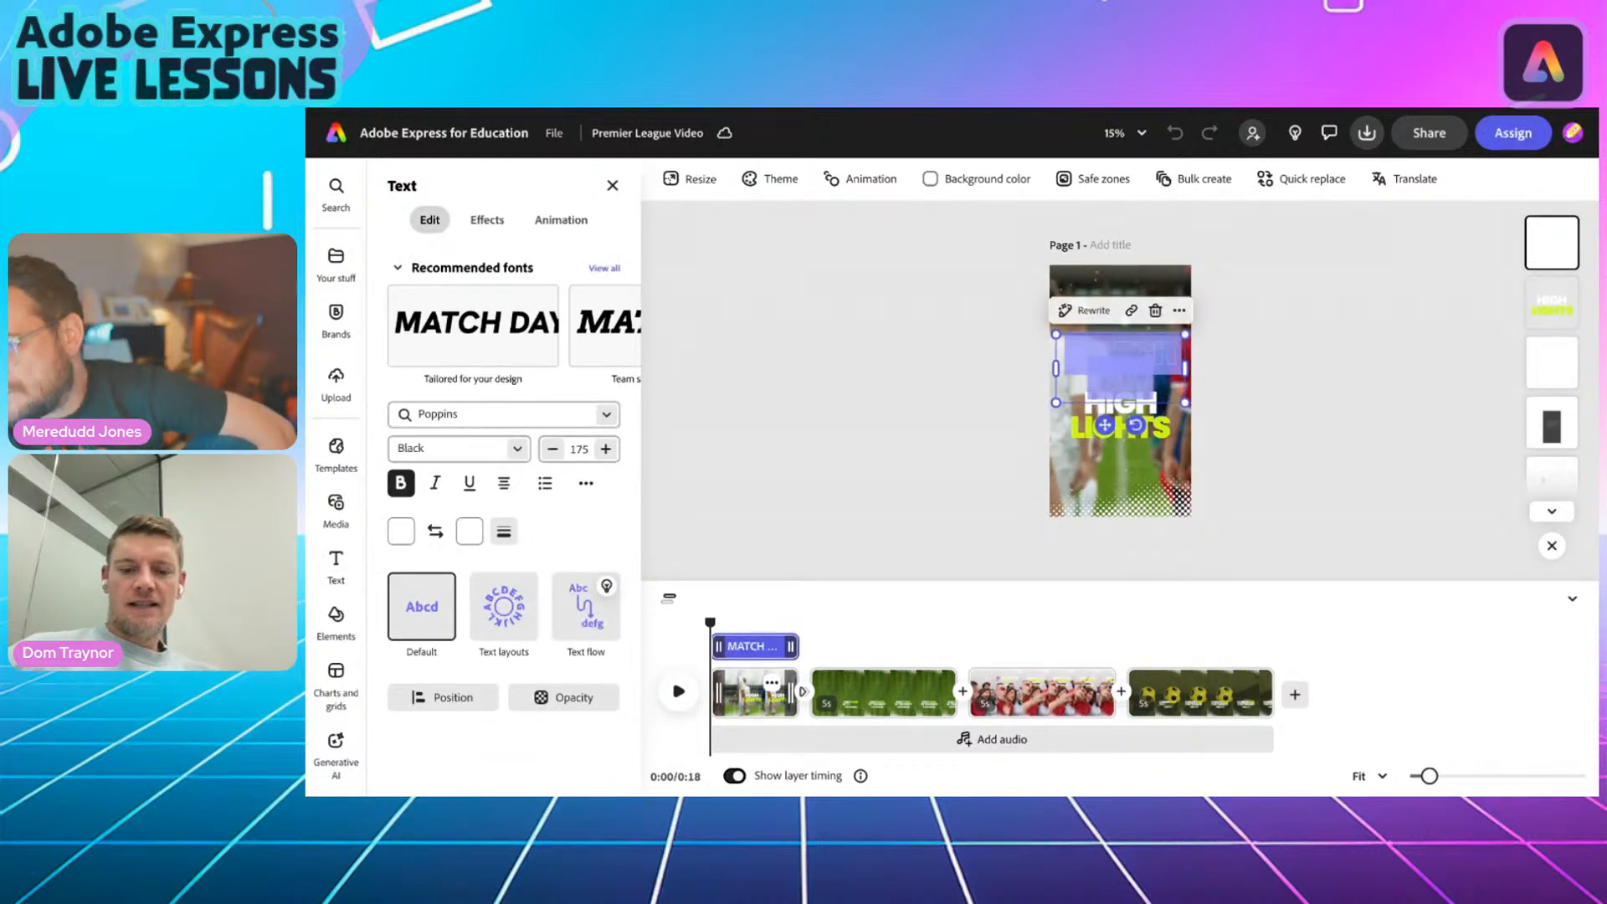
{"action": "type", "text": "Li"}
{"action": "key", "text": "BackSpace"}
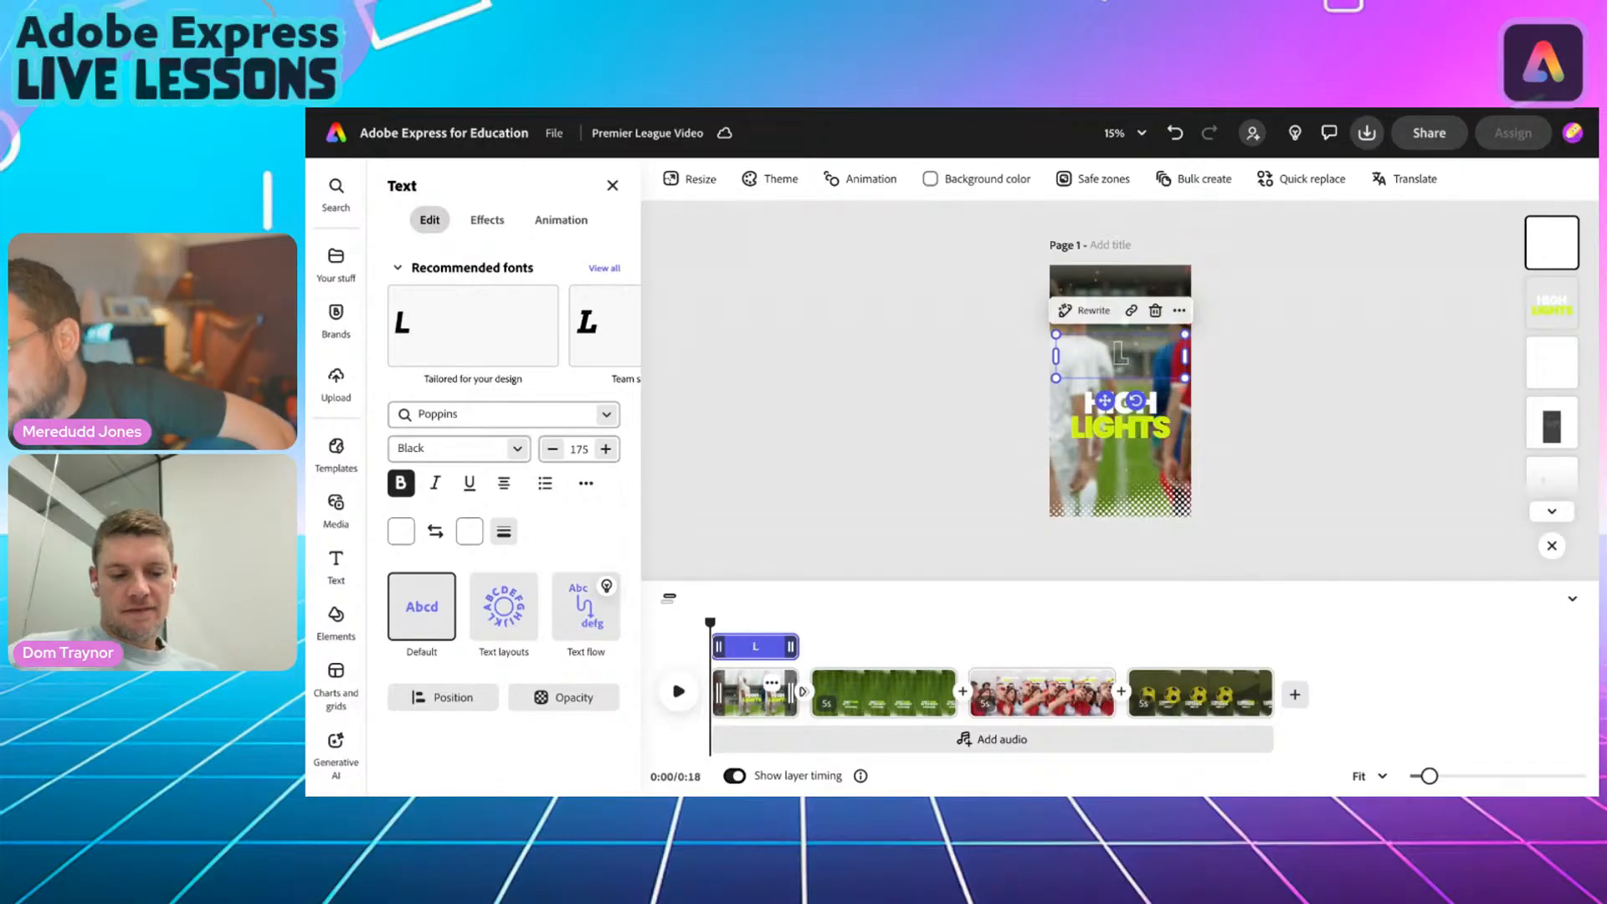
{"action": "type", "text": "i"}
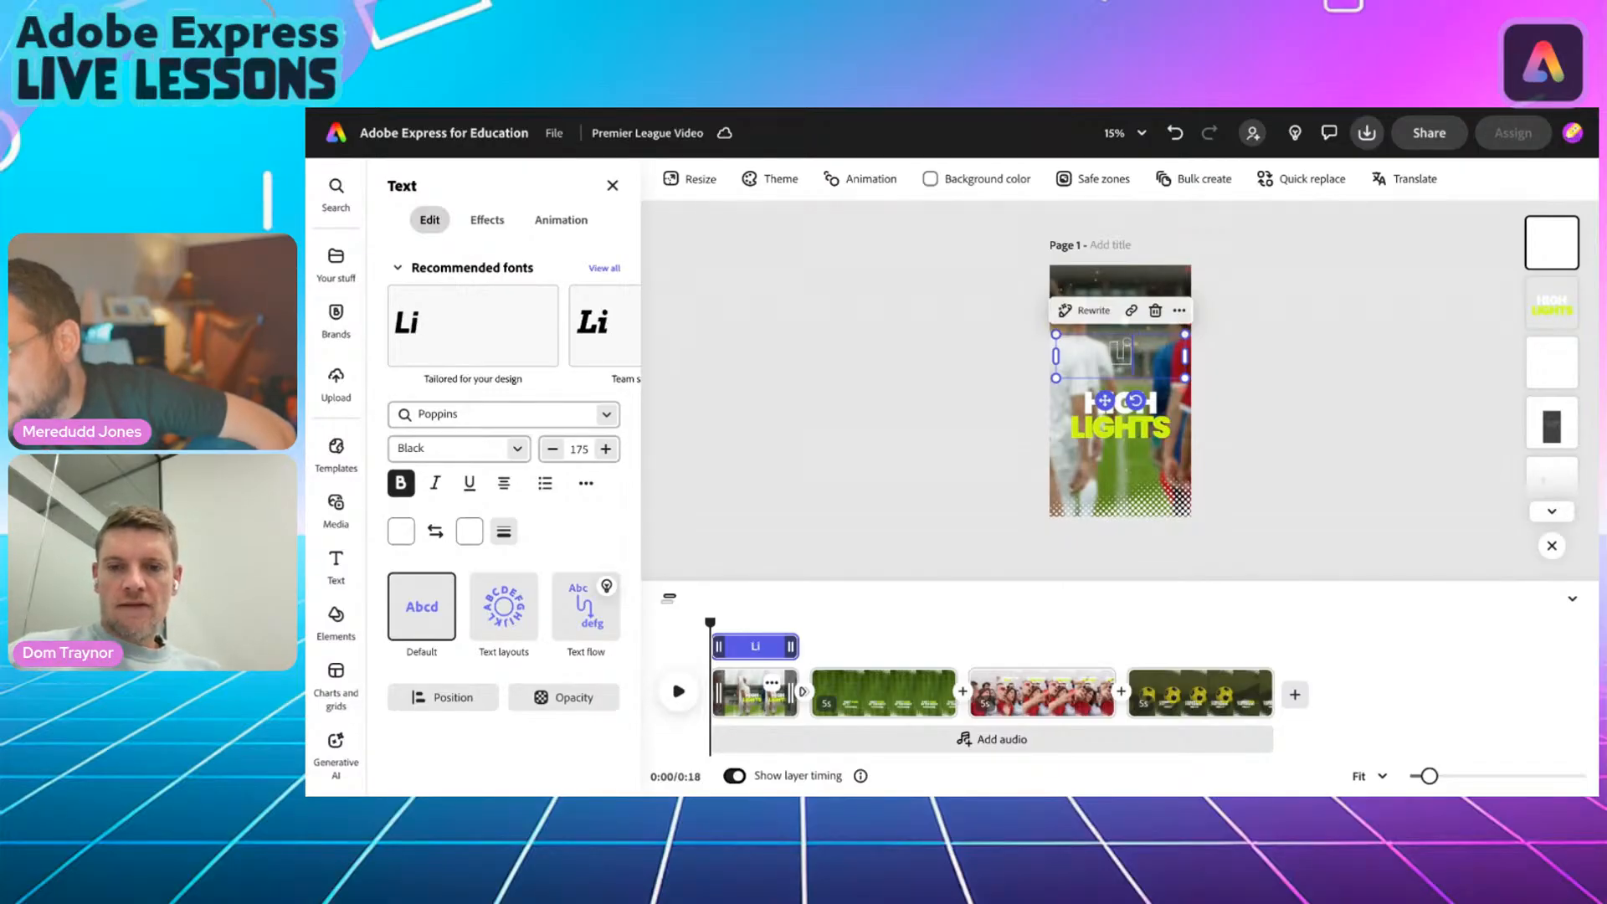
{"action": "key", "text": "BackSpace"}
{"action": "type", "text": "IVE"}
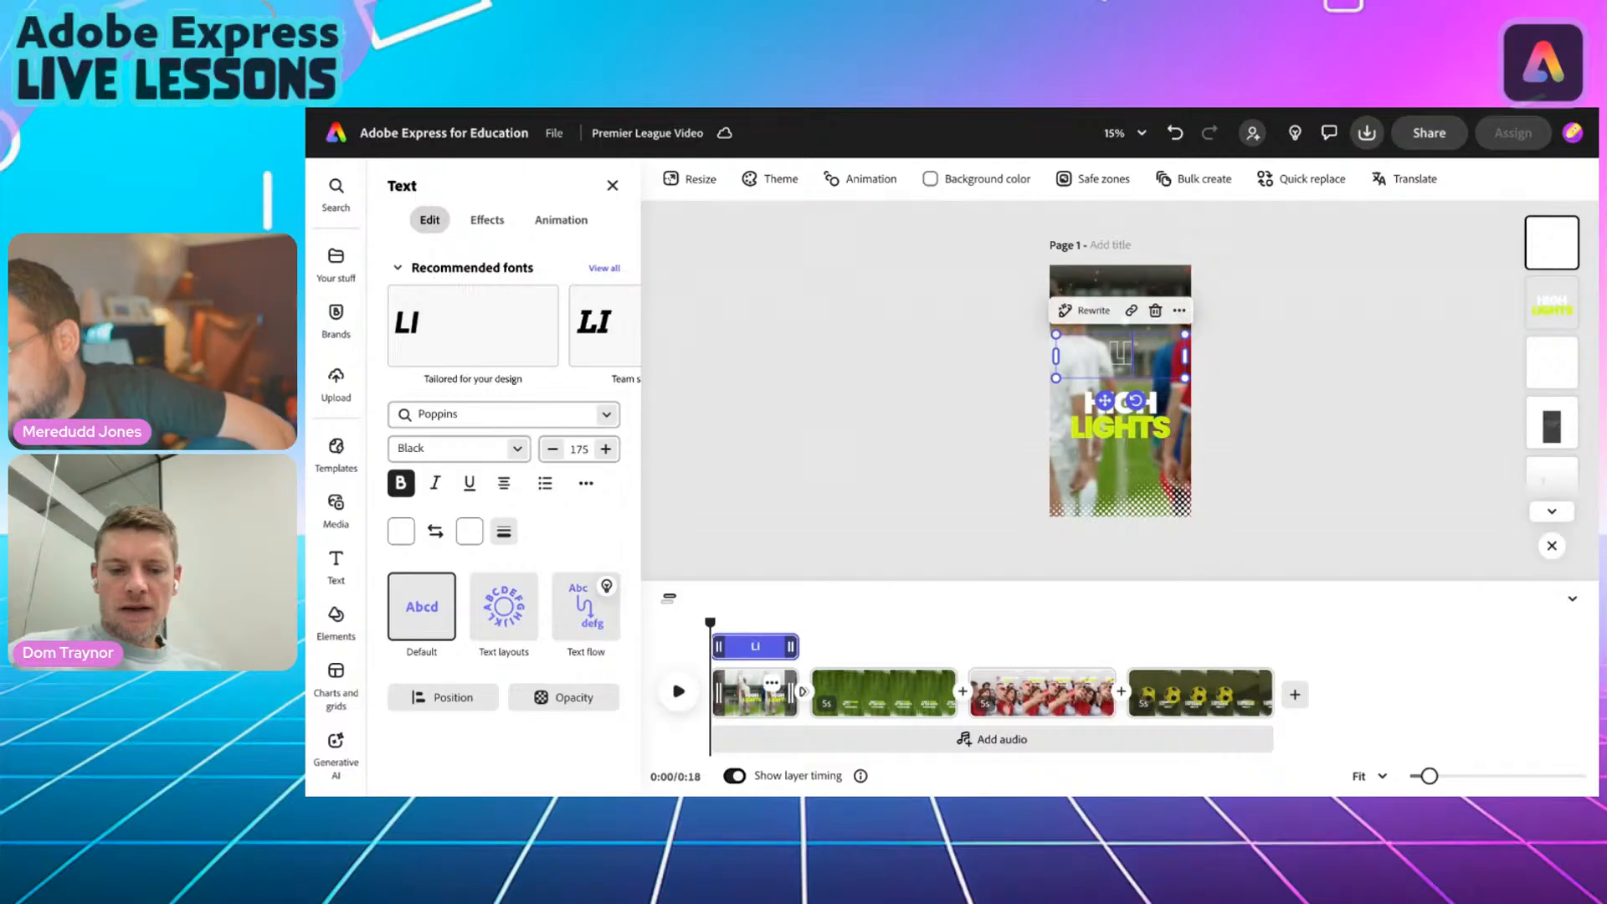
{"action": "type", "text": "RPOOL"}
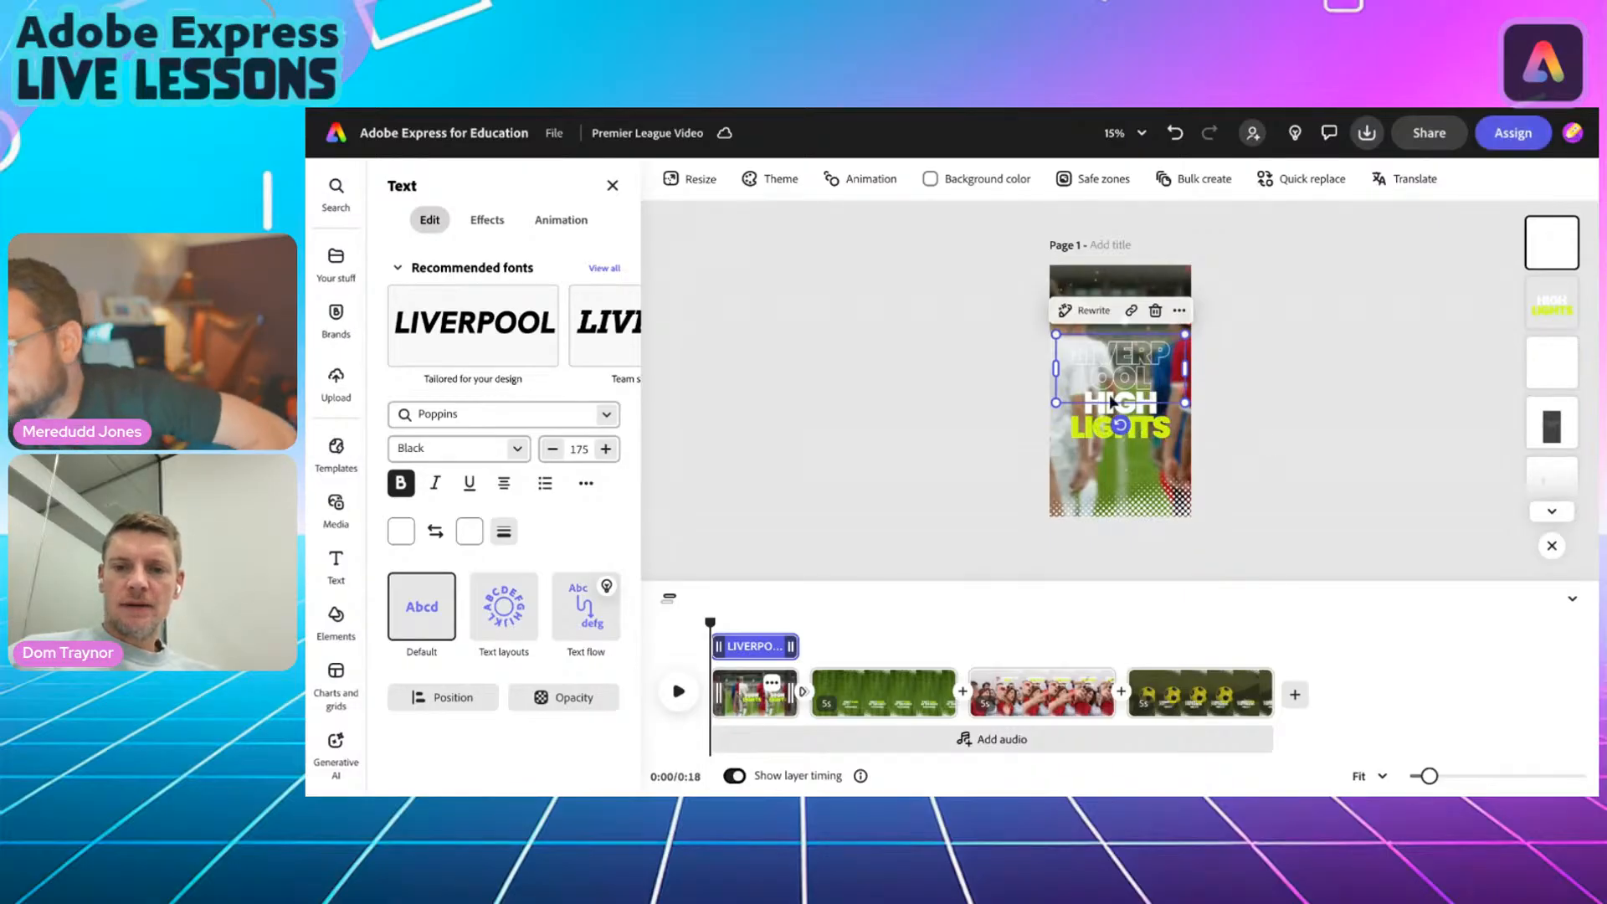
Extend the "LIVERPOOL" text on the first scene with the lines "VS" and "MAN UTD" beneath it.
{"action": "scroll", "coordinate": [1113, 397], "scroll_direction": "up", "scroll_amount": 5}
{"action": "scroll", "coordinate": [1108, 394], "scroll_direction": "down", "scroll_amount": 2}
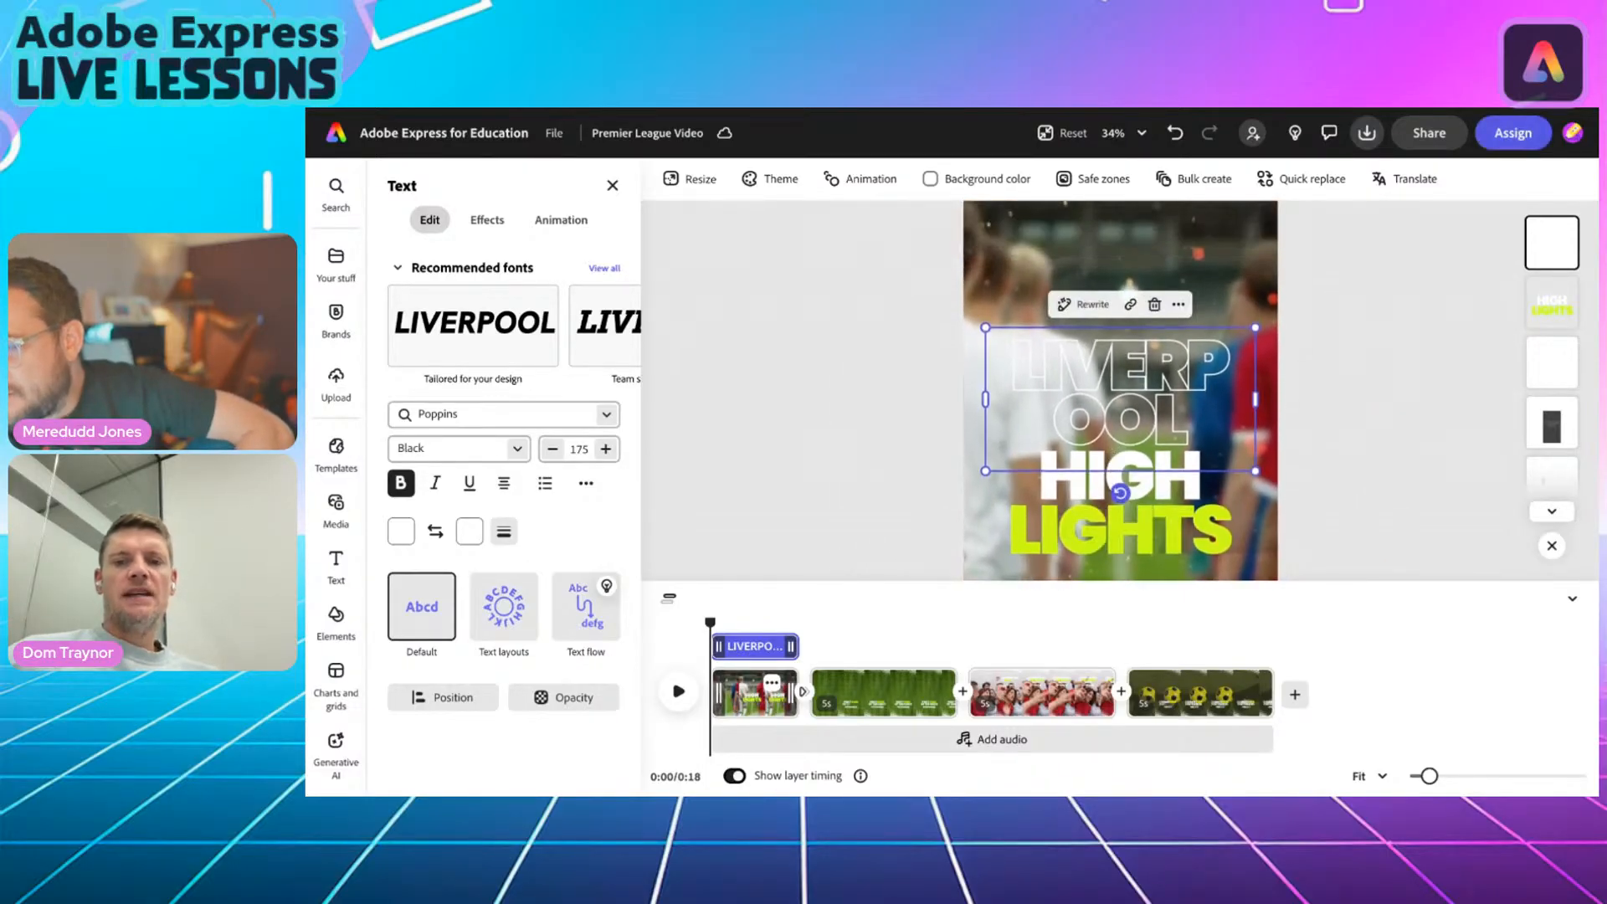
{"action": "double_click", "coordinate": [1180, 444]}
{"action": "left_click", "coordinate": [1181, 443]}
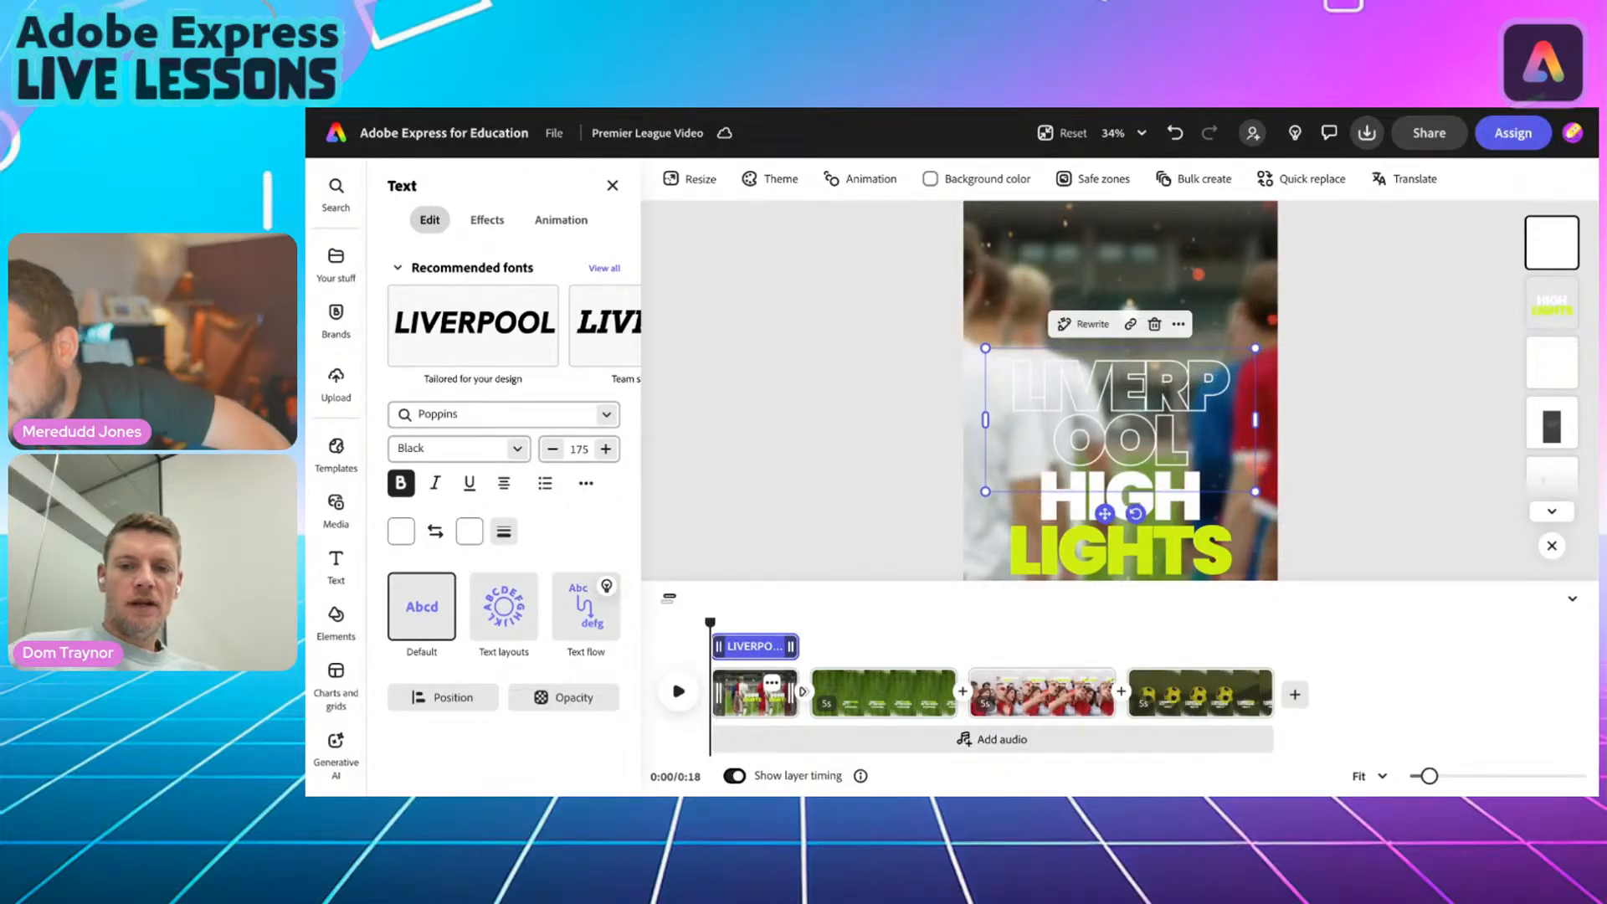
{"action": "key", "text": "Return"}
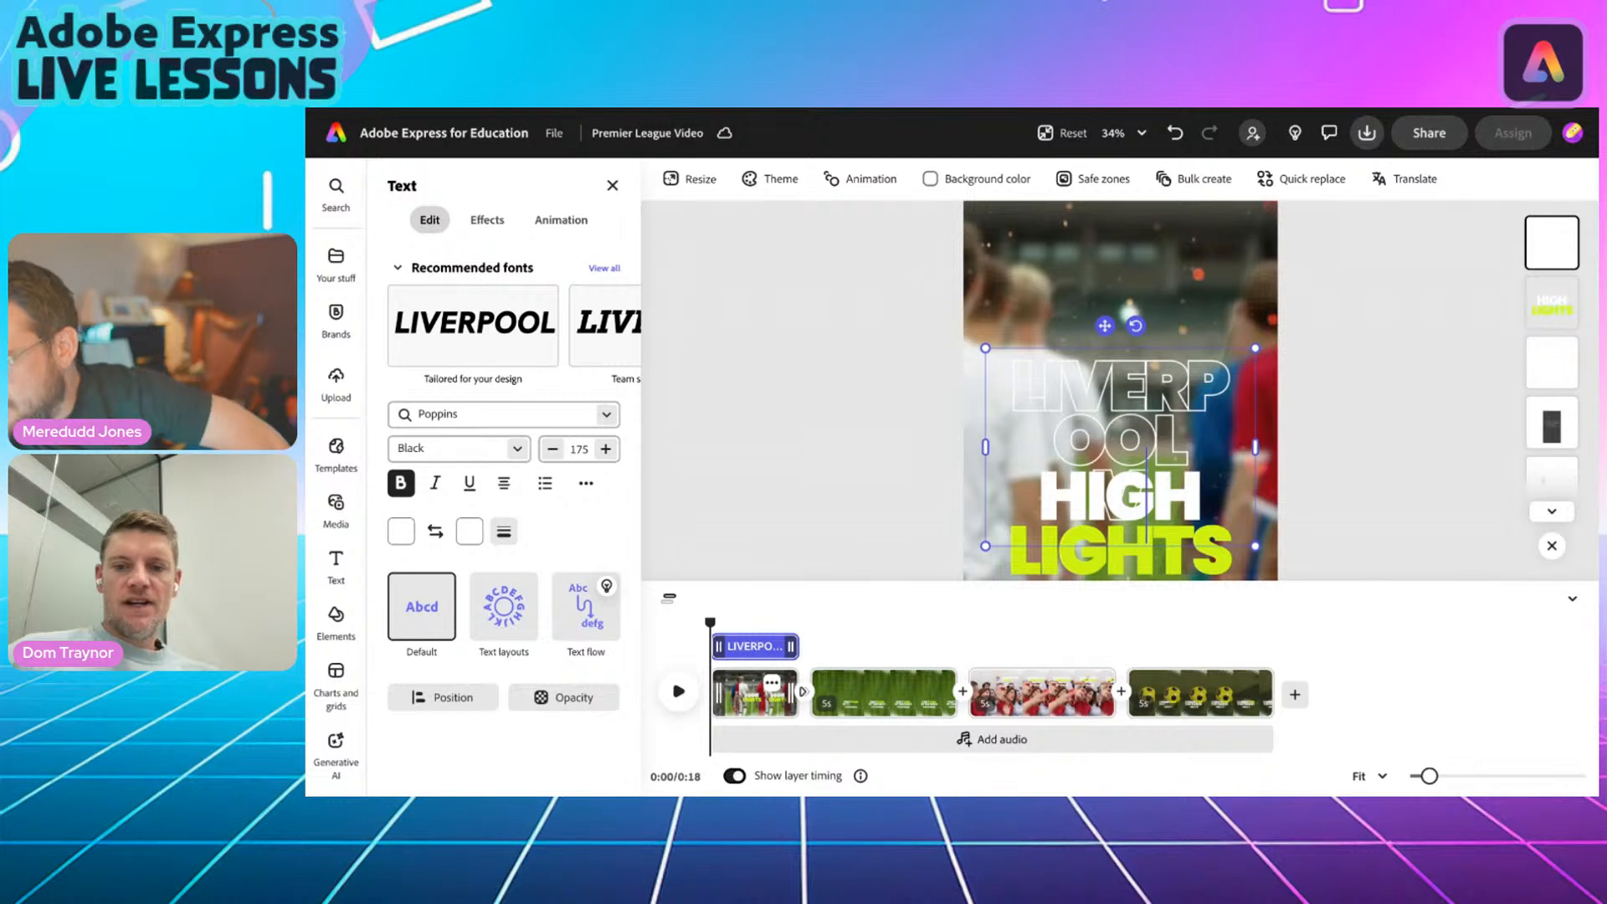
{"action": "key", "text": "Return"}
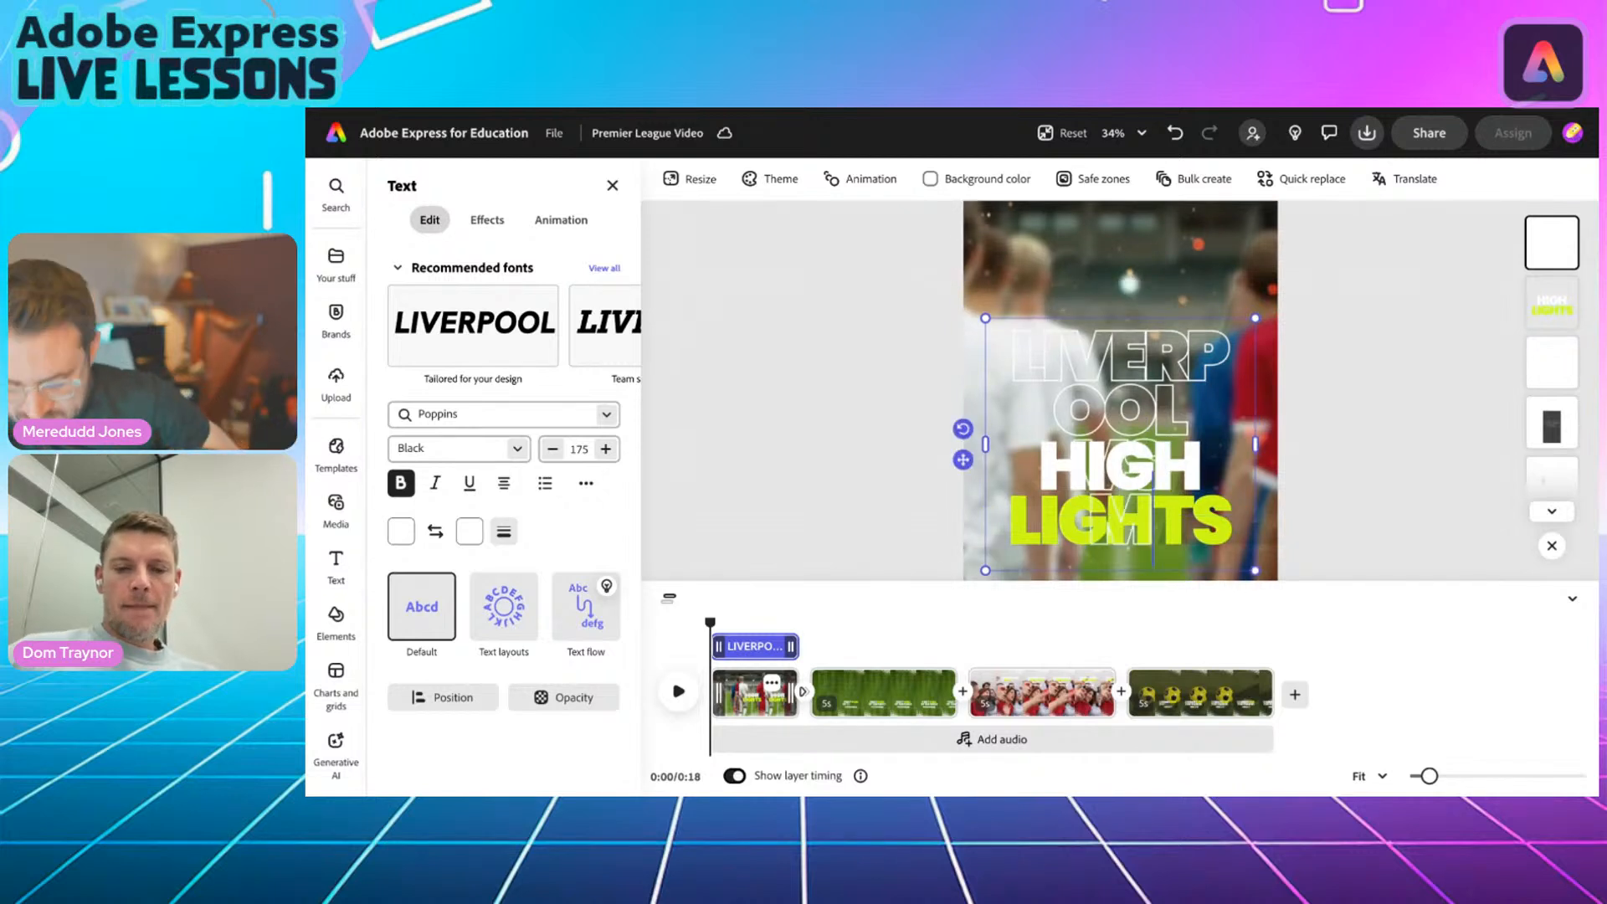
{"action": "type", "text": "MAN UT"}
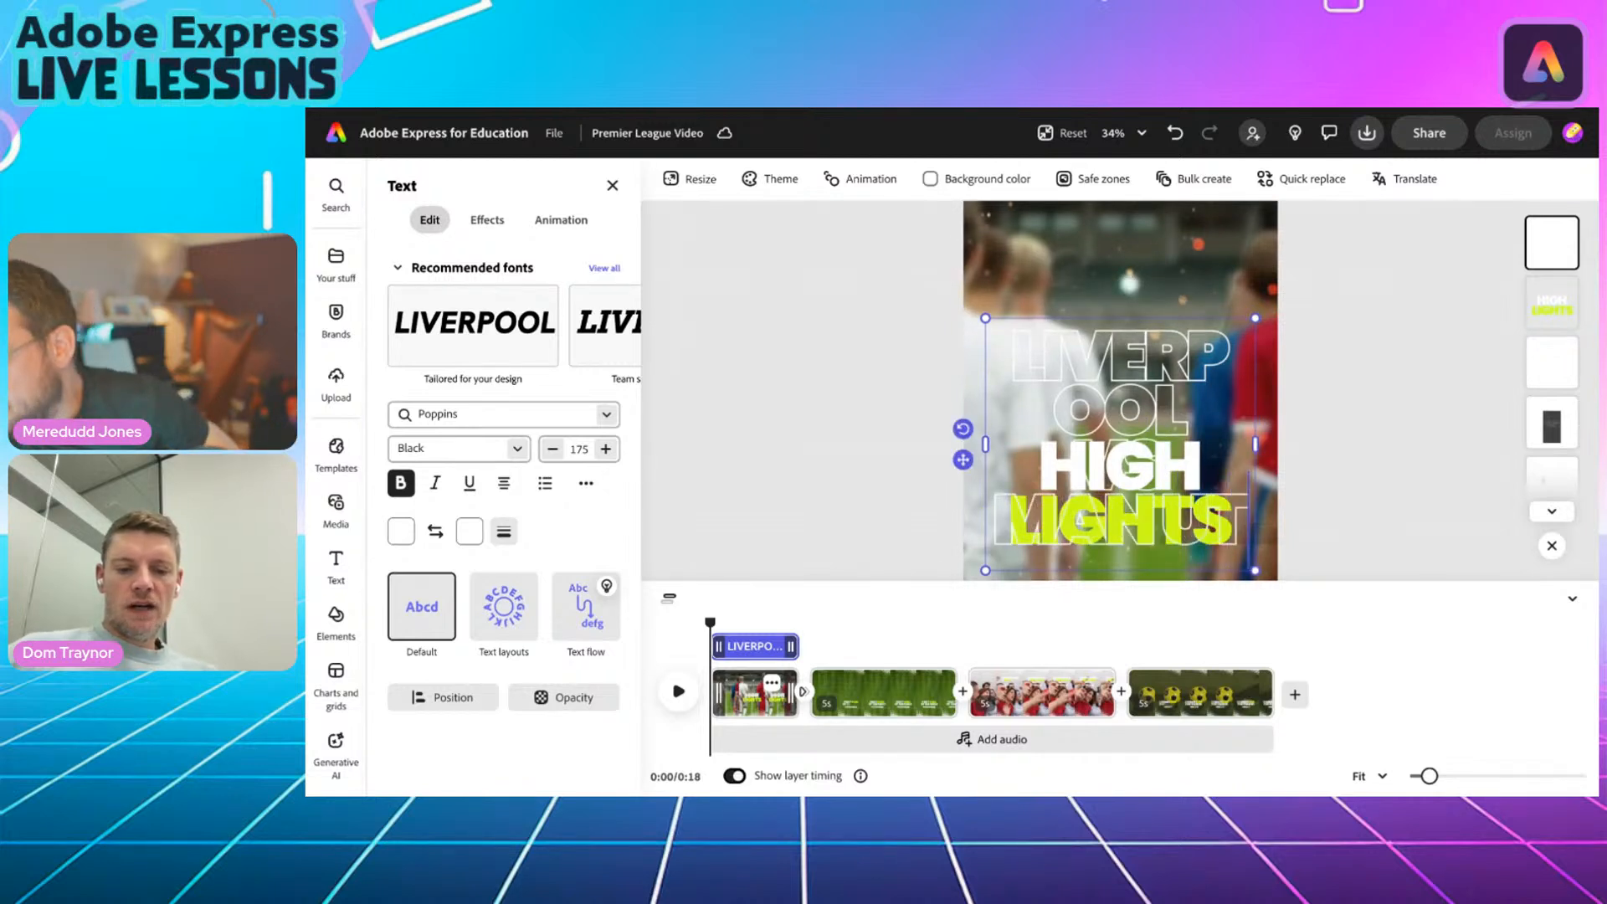
{"action": "type", "text": "D"}
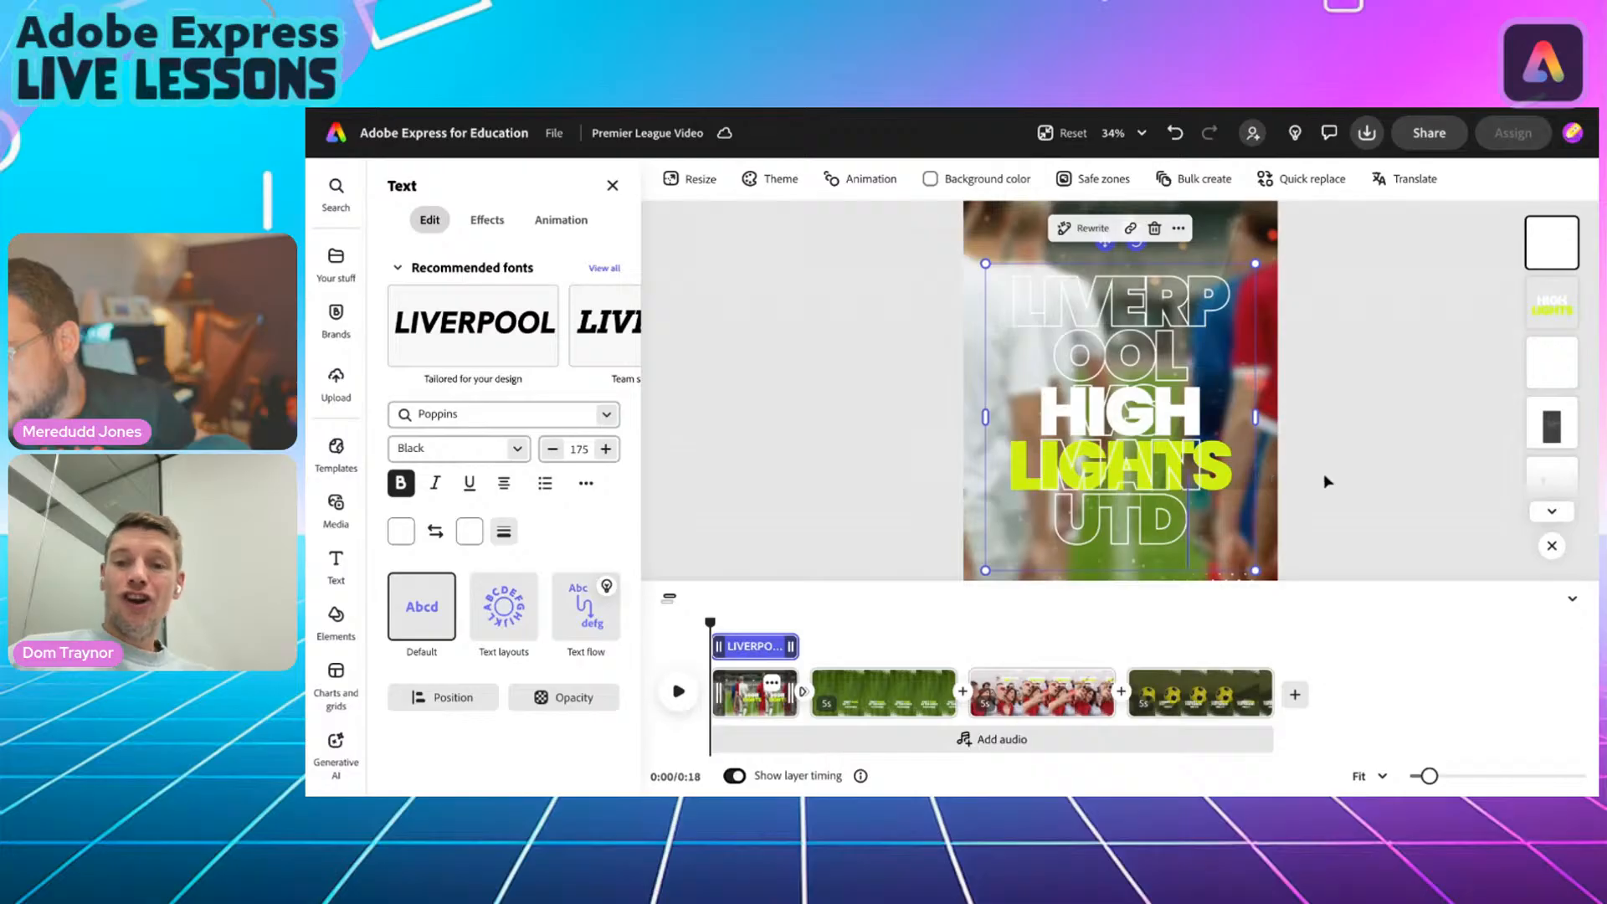
Move the "LIVERPOOL VS MAN UTD" text up to the top of the scene and set its font size to 120.
{"action": "scroll", "coordinate": [1327, 481], "scroll_direction": "down", "scroll_amount": 3}
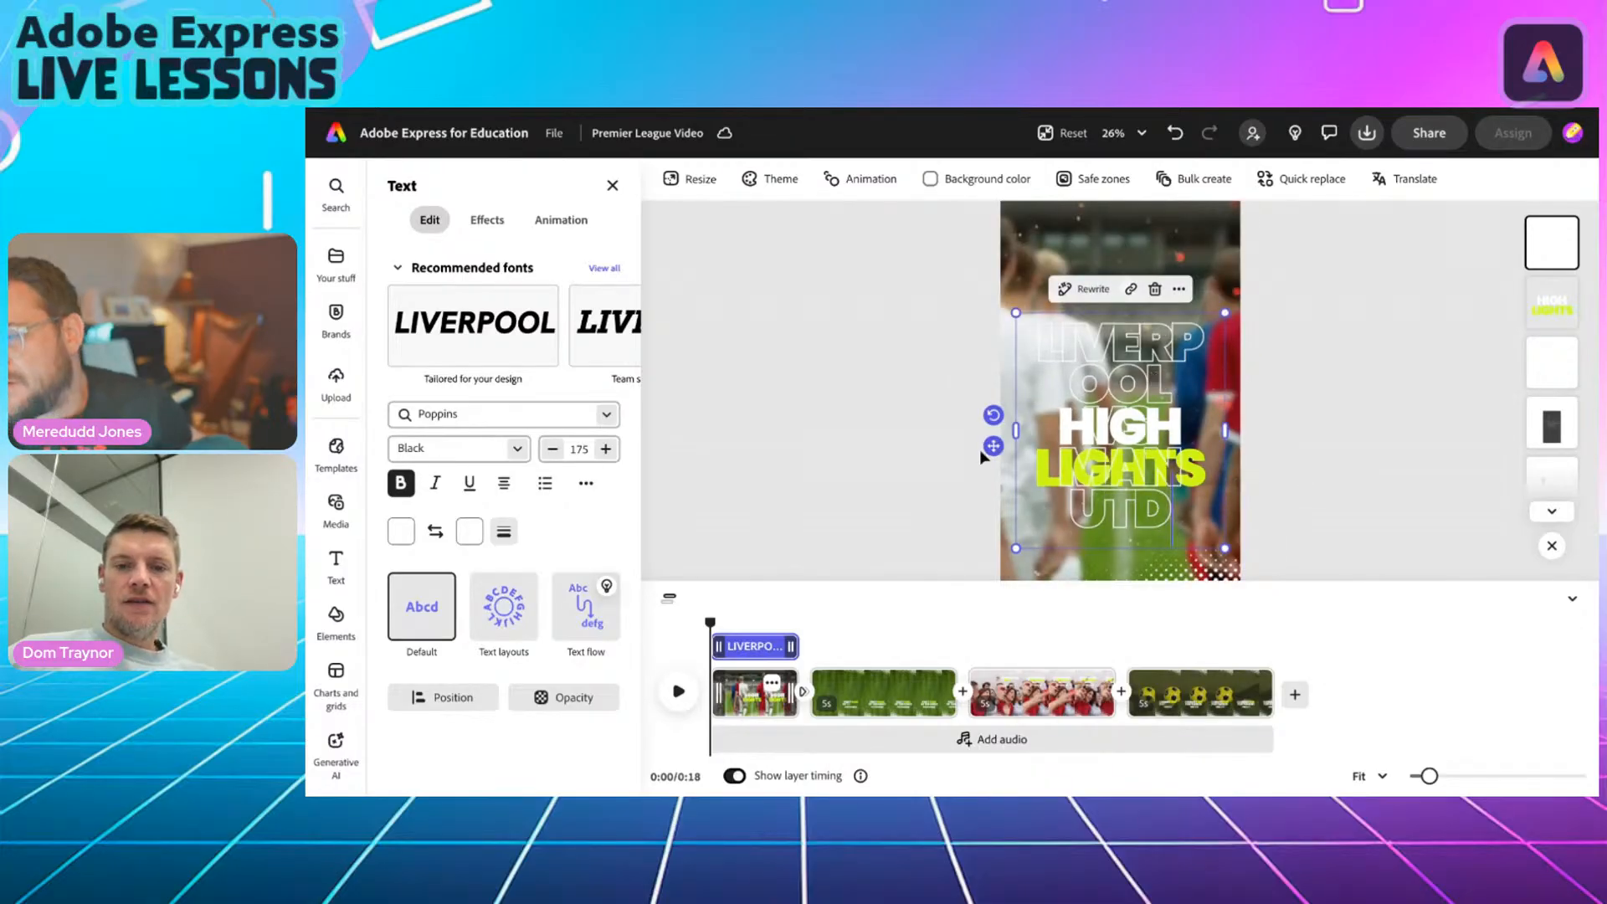
{"action": "left_click_drag", "start_coordinate": [993, 444], "coordinate": [994, 333]}
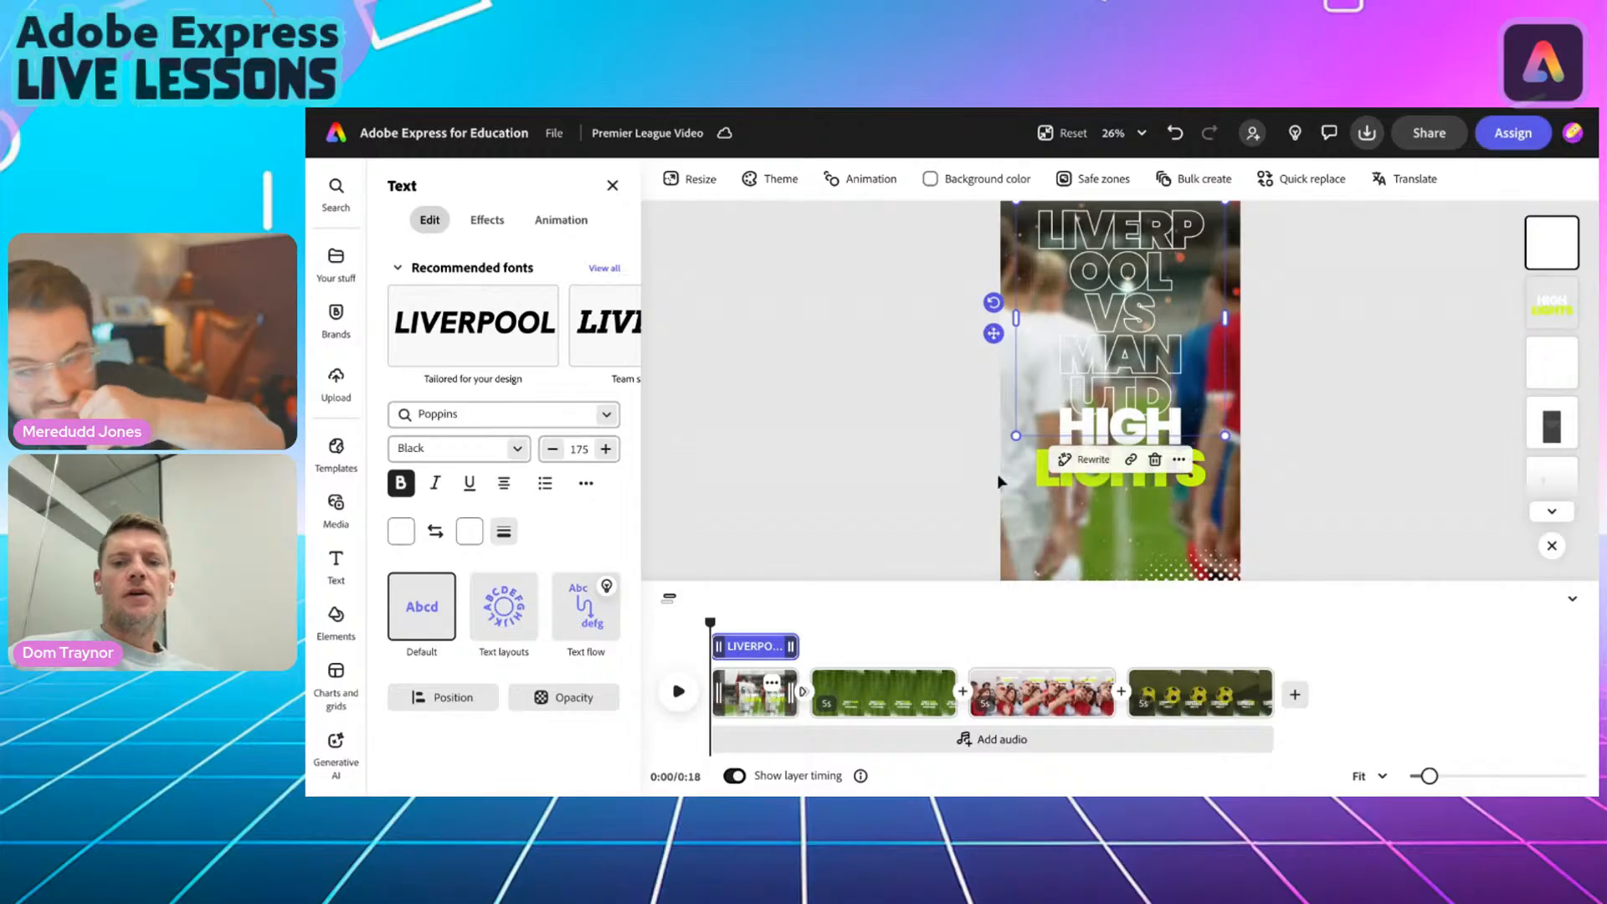
{"action": "left_click", "coordinate": [553, 449]}
{"action": "left_click", "coordinate": [552, 449]}
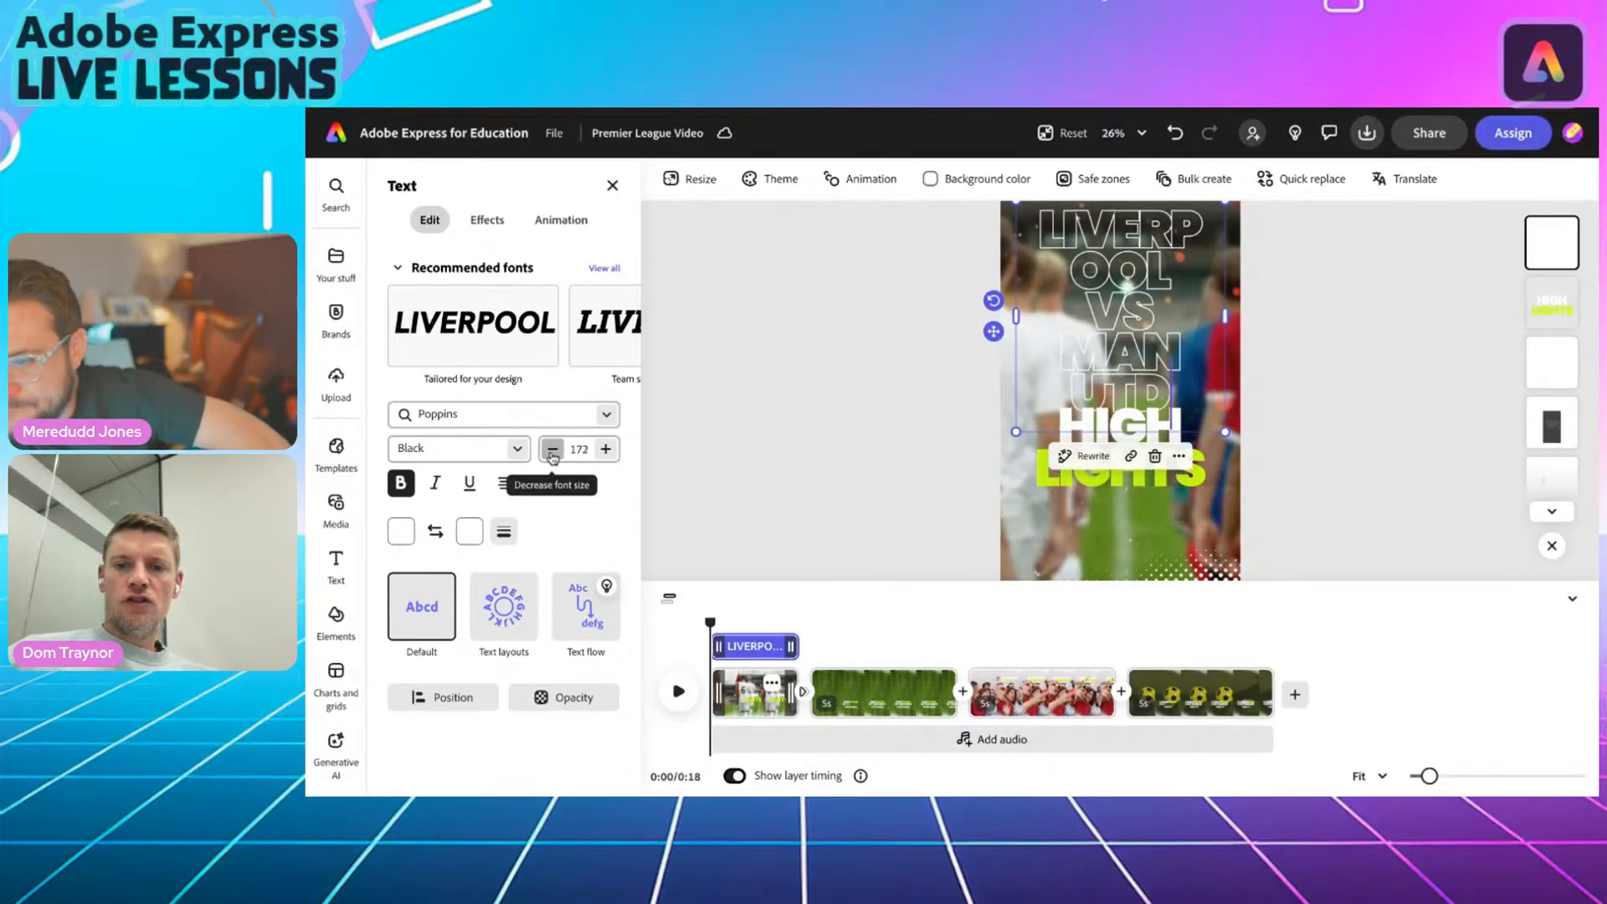
{"action": "left_click", "coordinate": [552, 450]}
{"action": "left_click", "coordinate": [553, 452]}
{"action": "left_click", "coordinate": [552, 452]}
{"action": "left_click", "coordinate": [552, 452]}
{"action": "left_click", "coordinate": [552, 452]}
{"action": "left_click", "coordinate": [552, 450]}
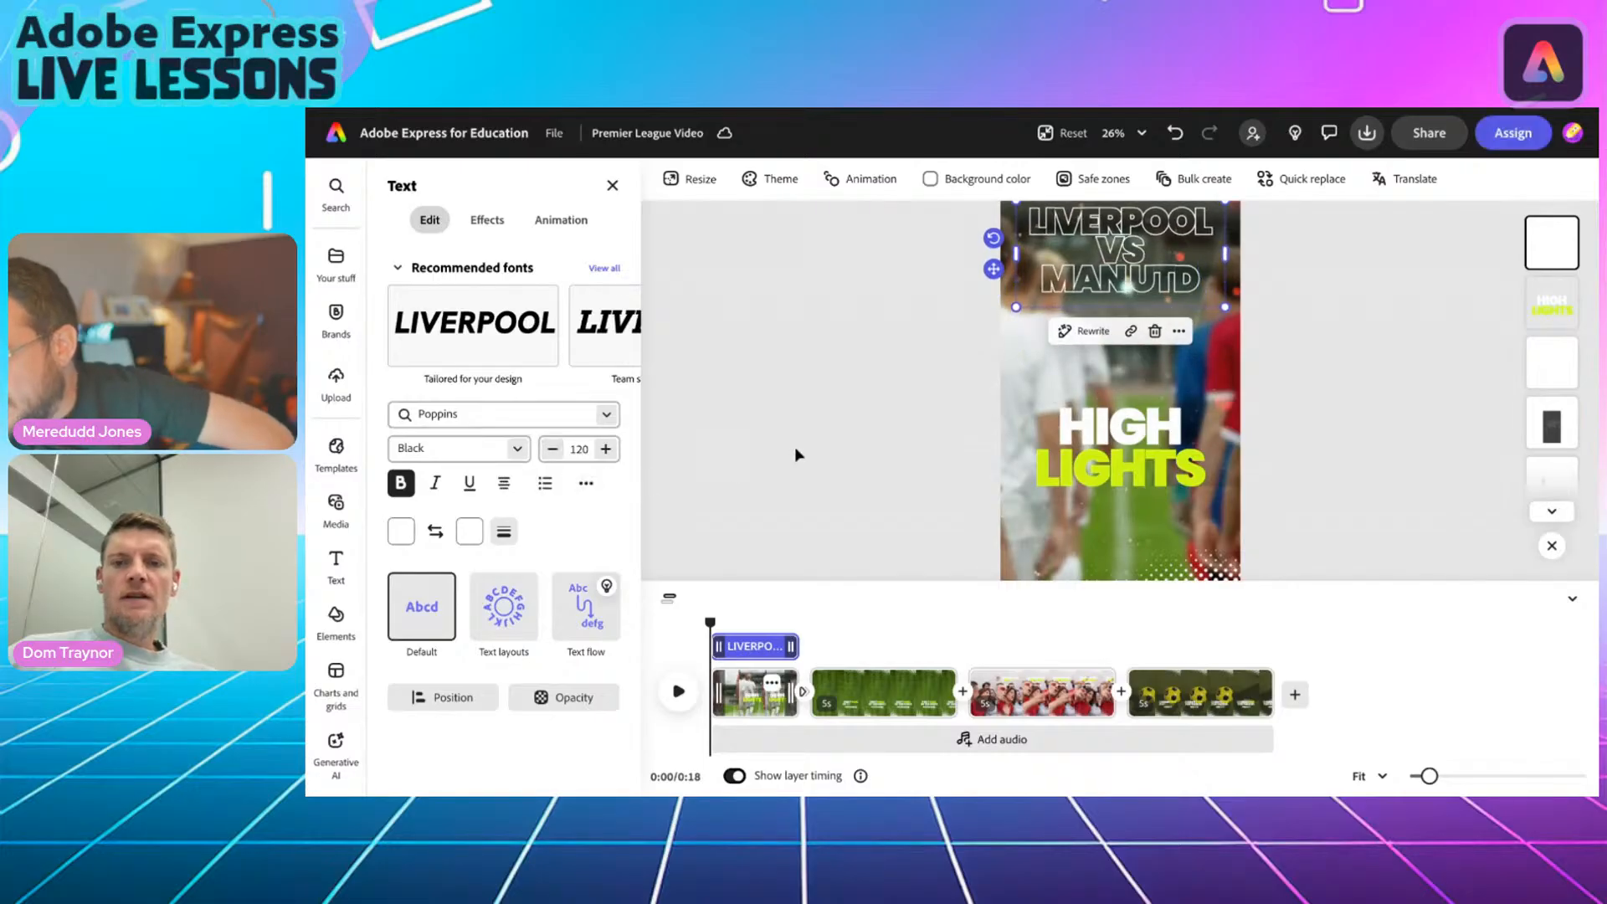
{"action": "scroll", "coordinate": [829, 451], "scroll_direction": "up", "scroll_amount": 1}
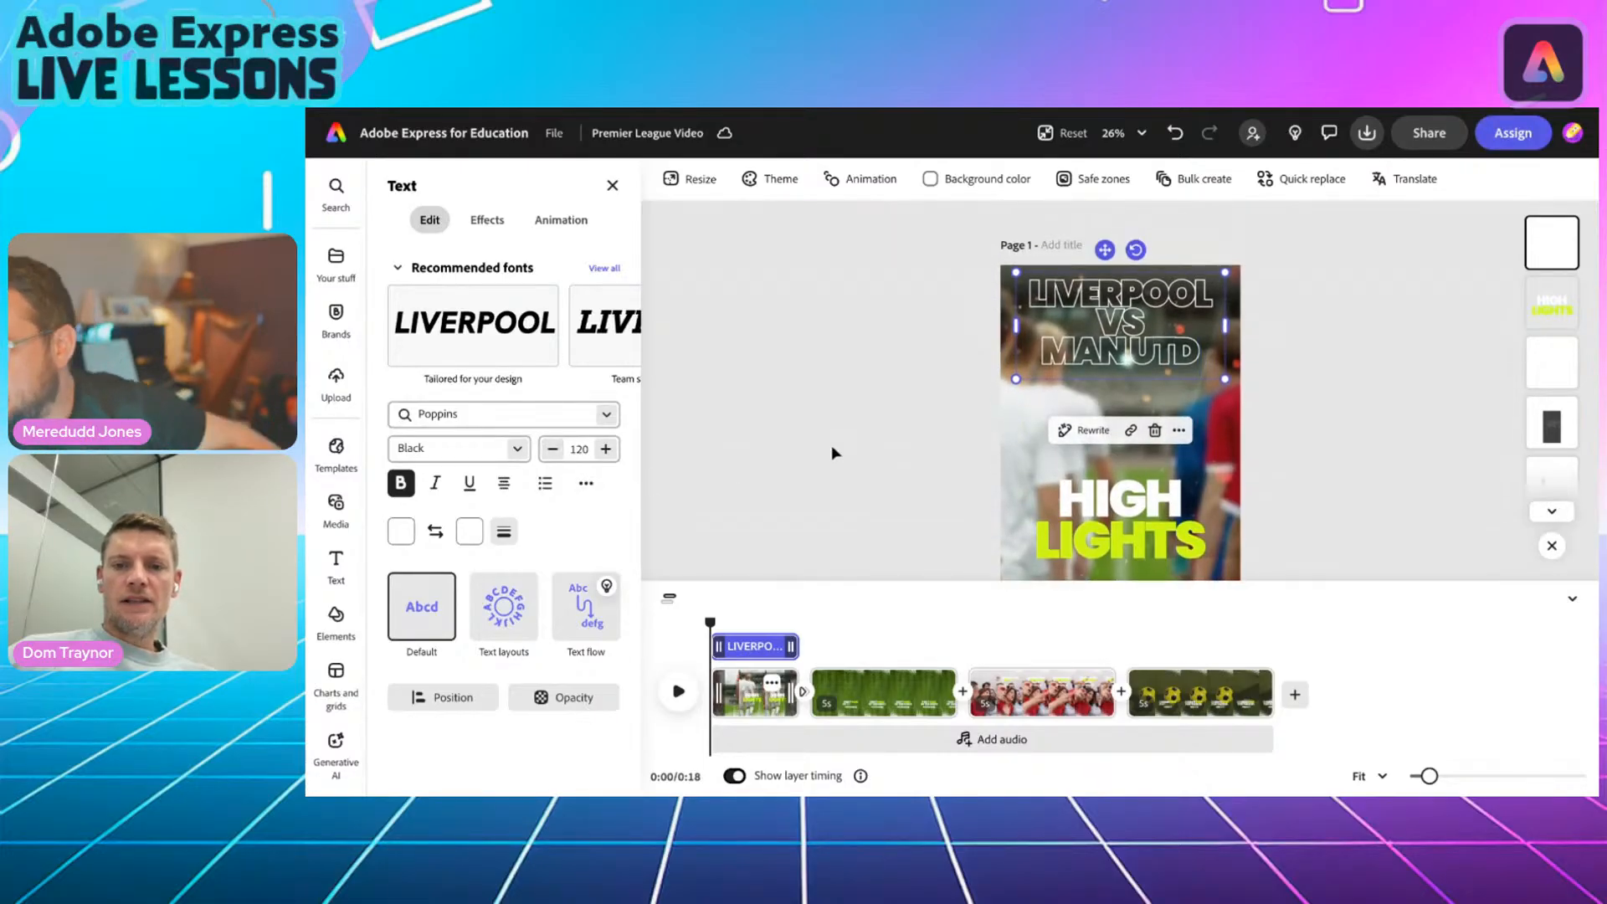
{"action": "mouse_move", "coordinate": [1105, 249]}
{"action": "left_mouse_down"}
{"action": "mouse_move", "coordinate": [1095, 347]}
{"action": "mouse_move", "coordinate": [1105, 251]}
{"action": "left_mouse_up"}
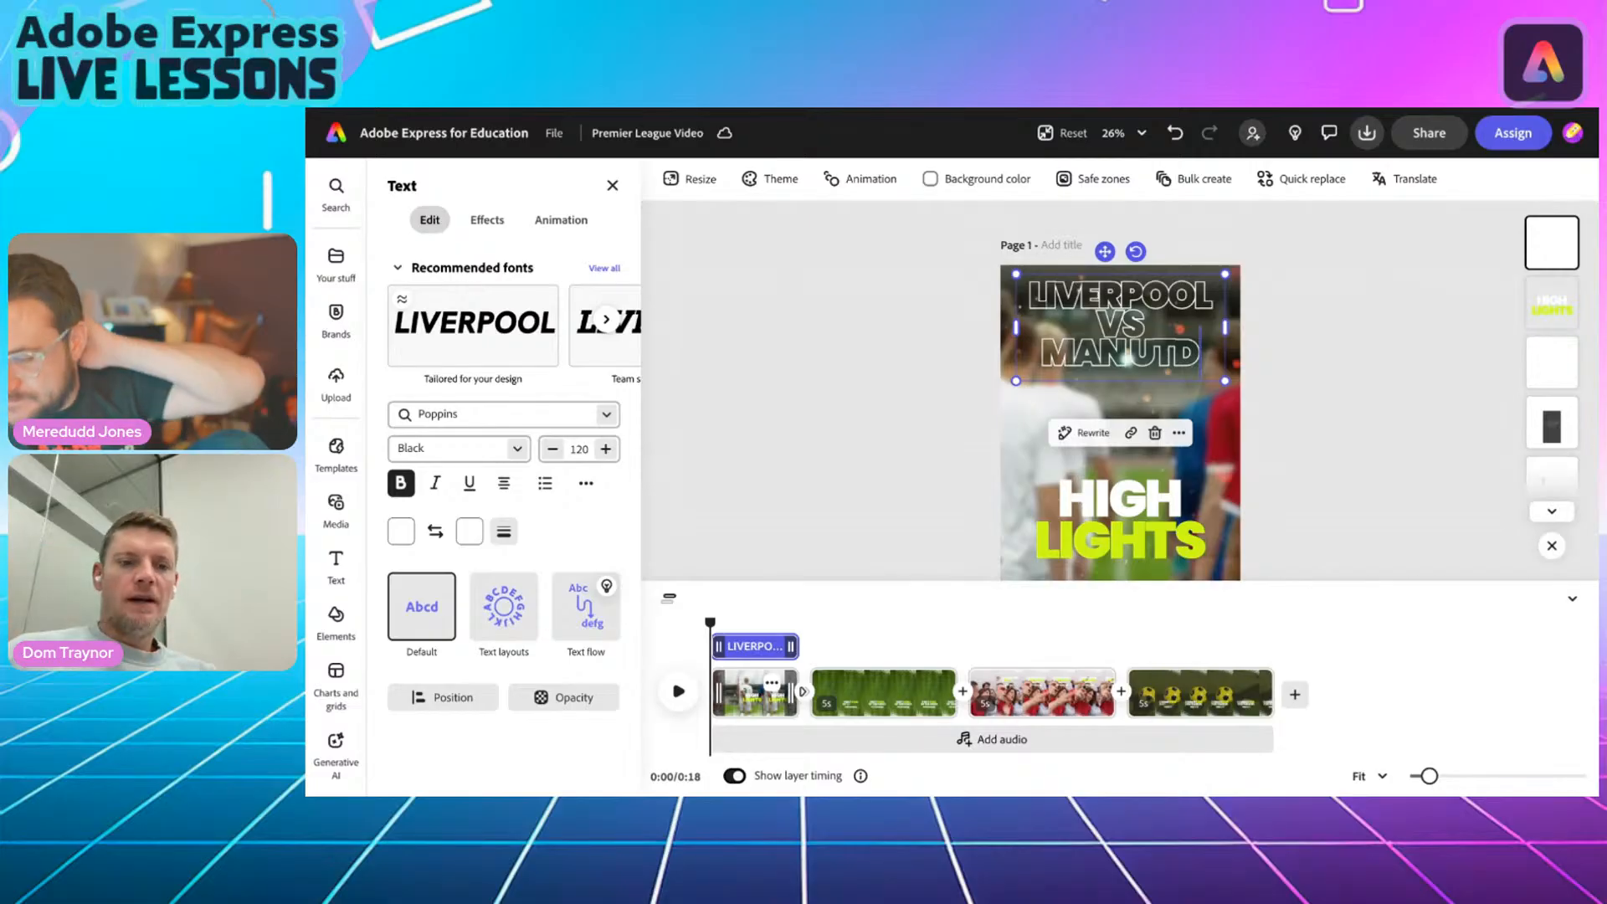
Try a wider line spacing on the "LIVERPOOL VS MAN UTD" text and undo it.
{"action": "left_click", "coordinate": [585, 484]}
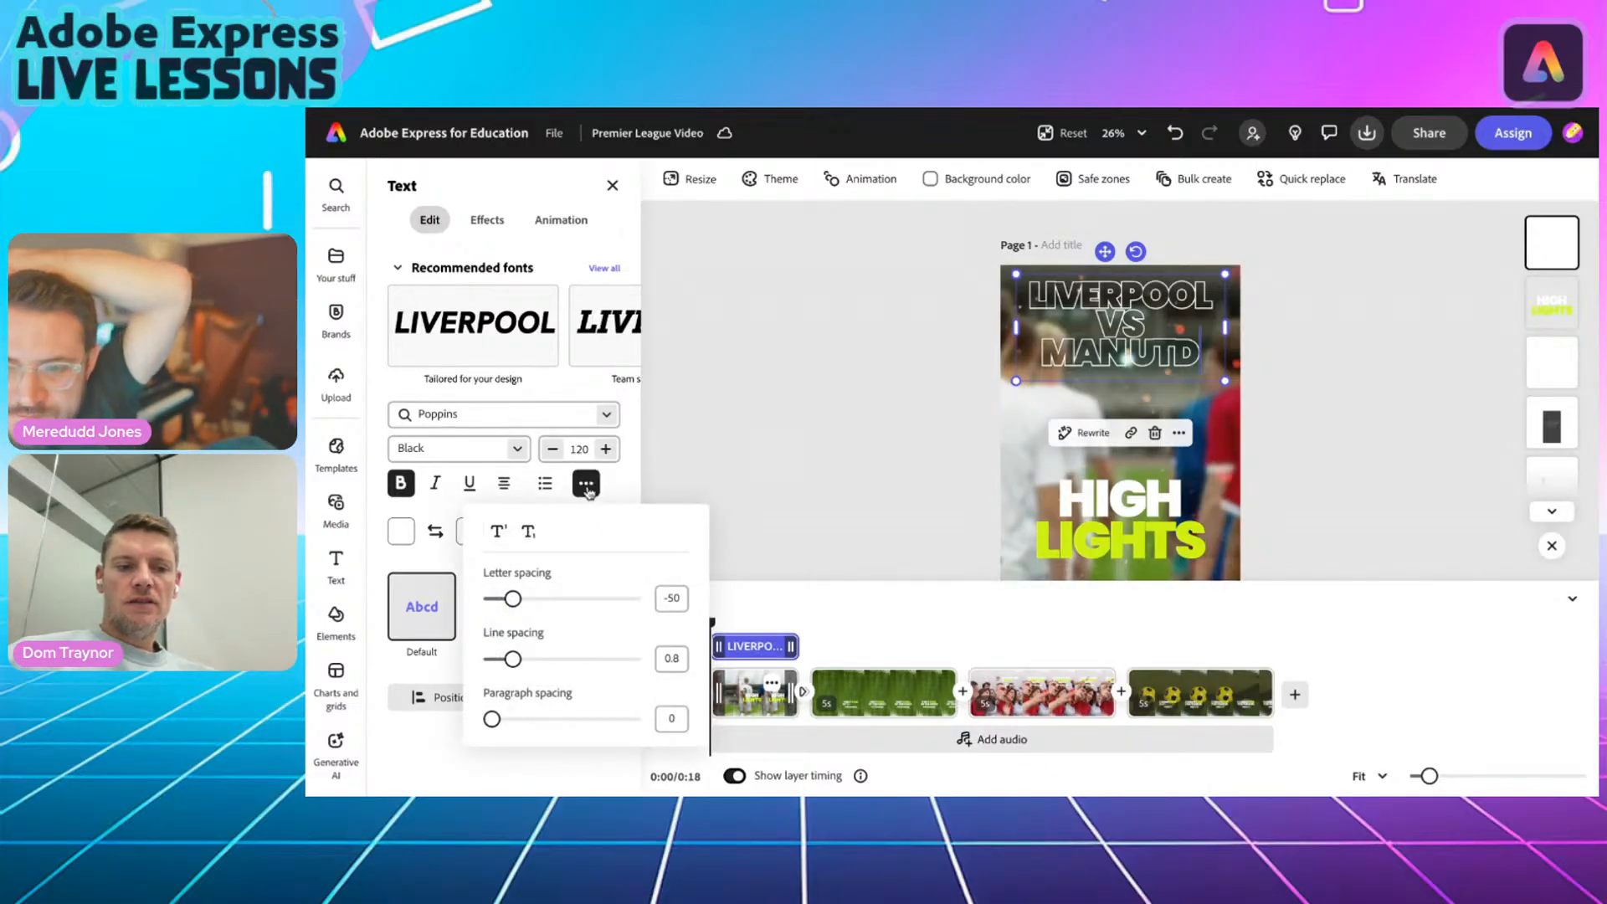
{"action": "left_click_drag", "start_coordinate": [520, 661], "coordinate": [543, 660]}
{"action": "left_click", "coordinate": [904, 419]}
{"action": "key", "text": "super+z"}
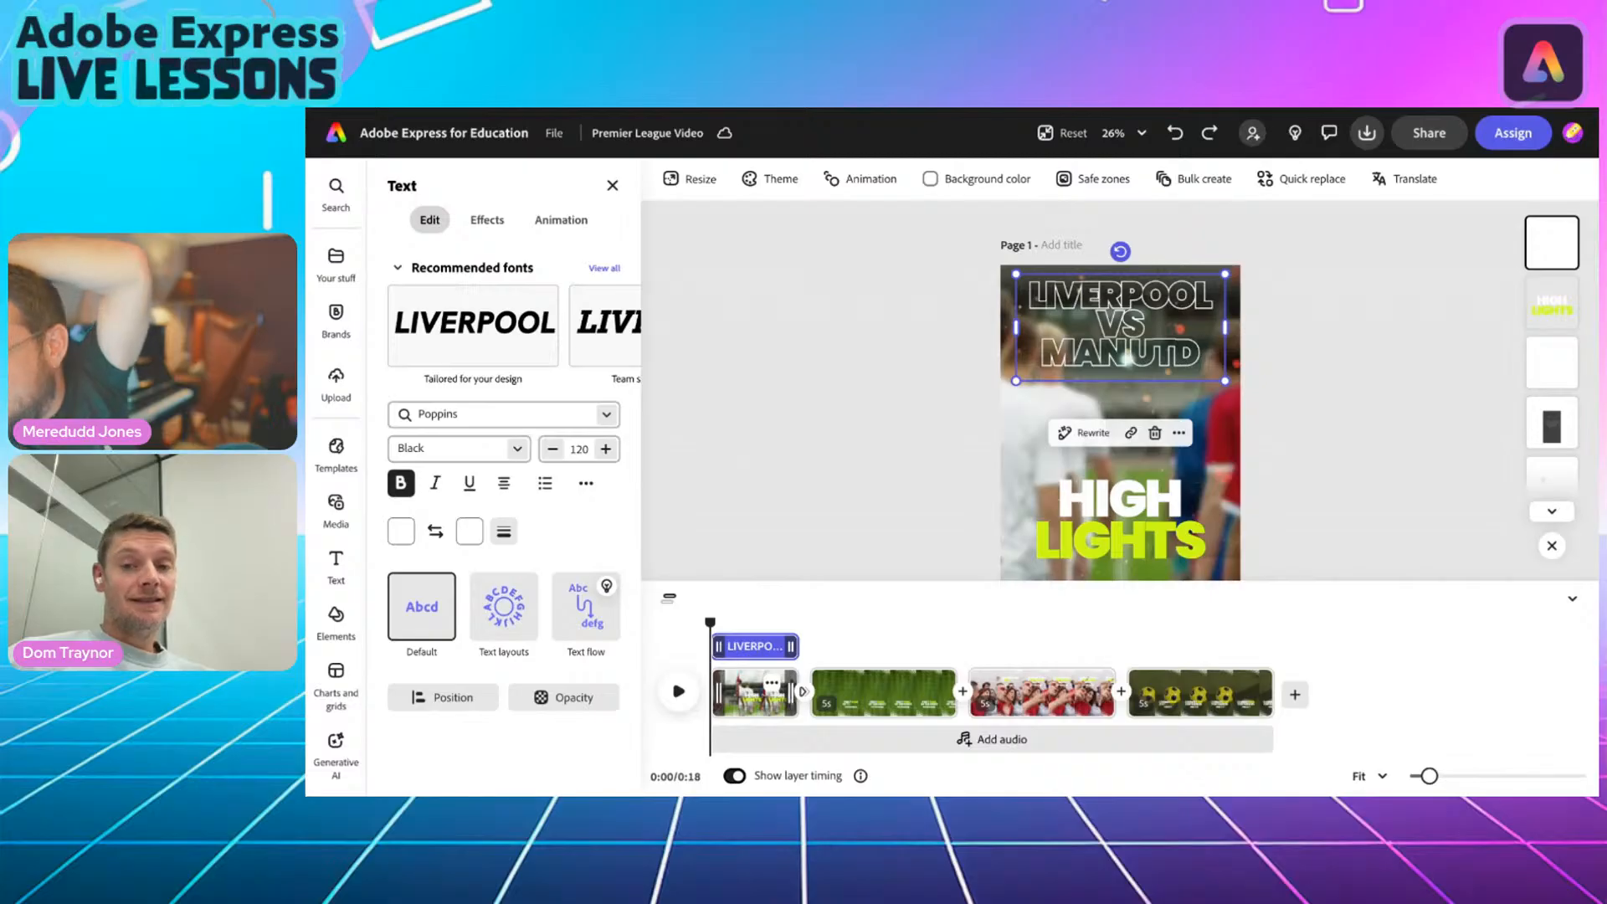
Set the line spacing of the "LIVERPOOL VS MAN UTD" text to 1.18.
{"action": "left_click", "coordinate": [776, 399]}
{"action": "left_click", "coordinate": [1088, 321]}
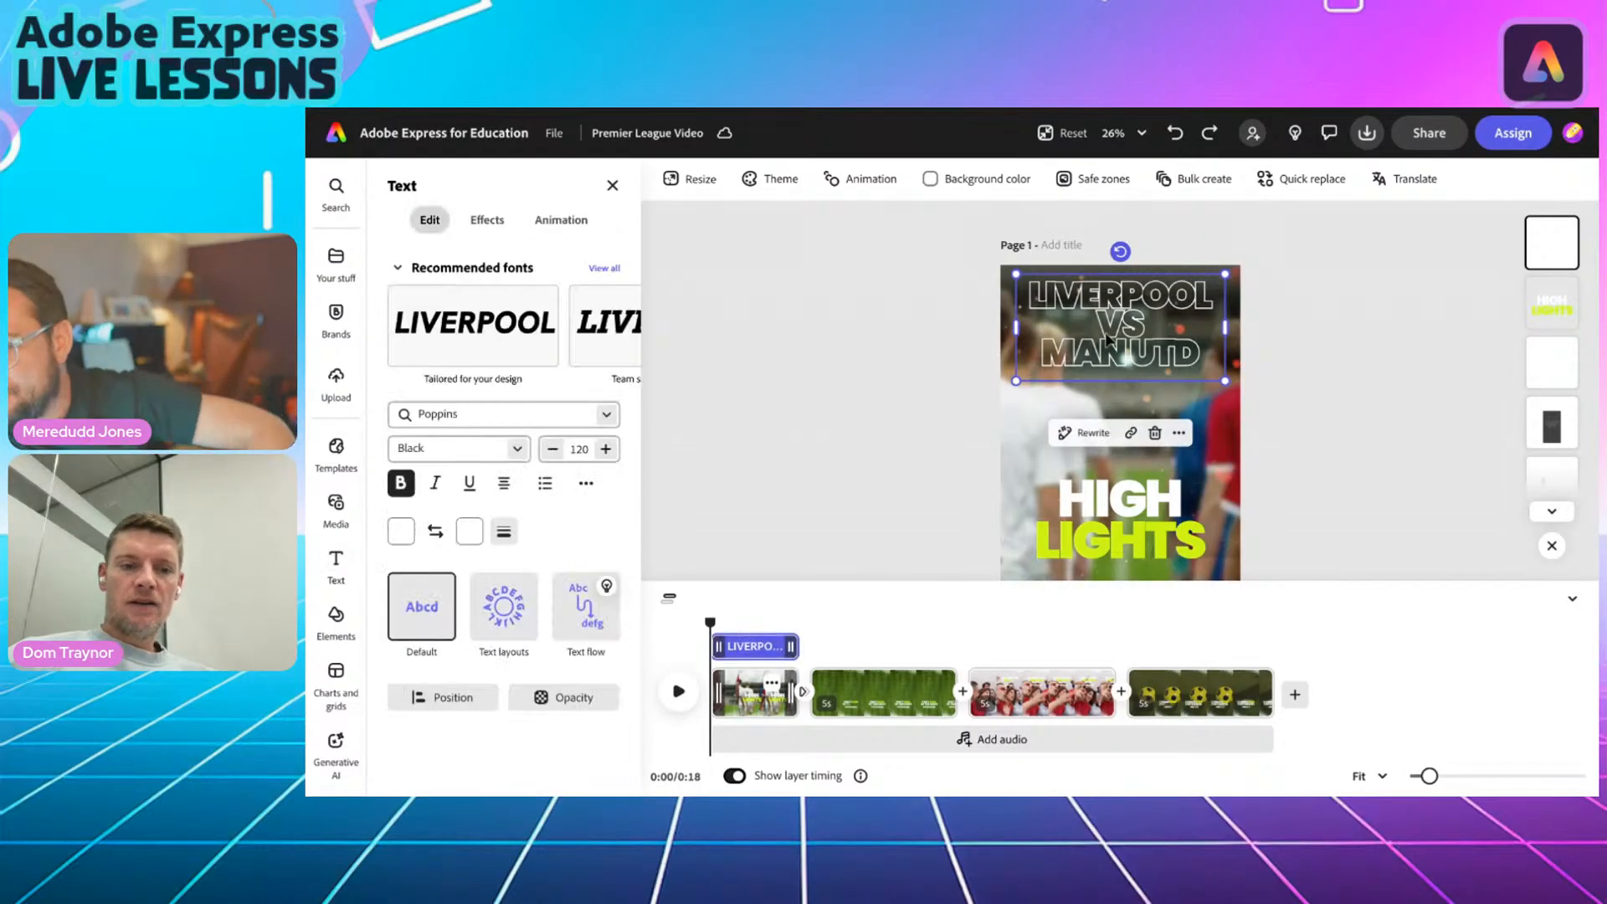
{"action": "scroll", "coordinate": [586, 485], "scroll_direction": "down", "scroll_amount": 3}
{"action": "left_click", "coordinate": [585, 483]}
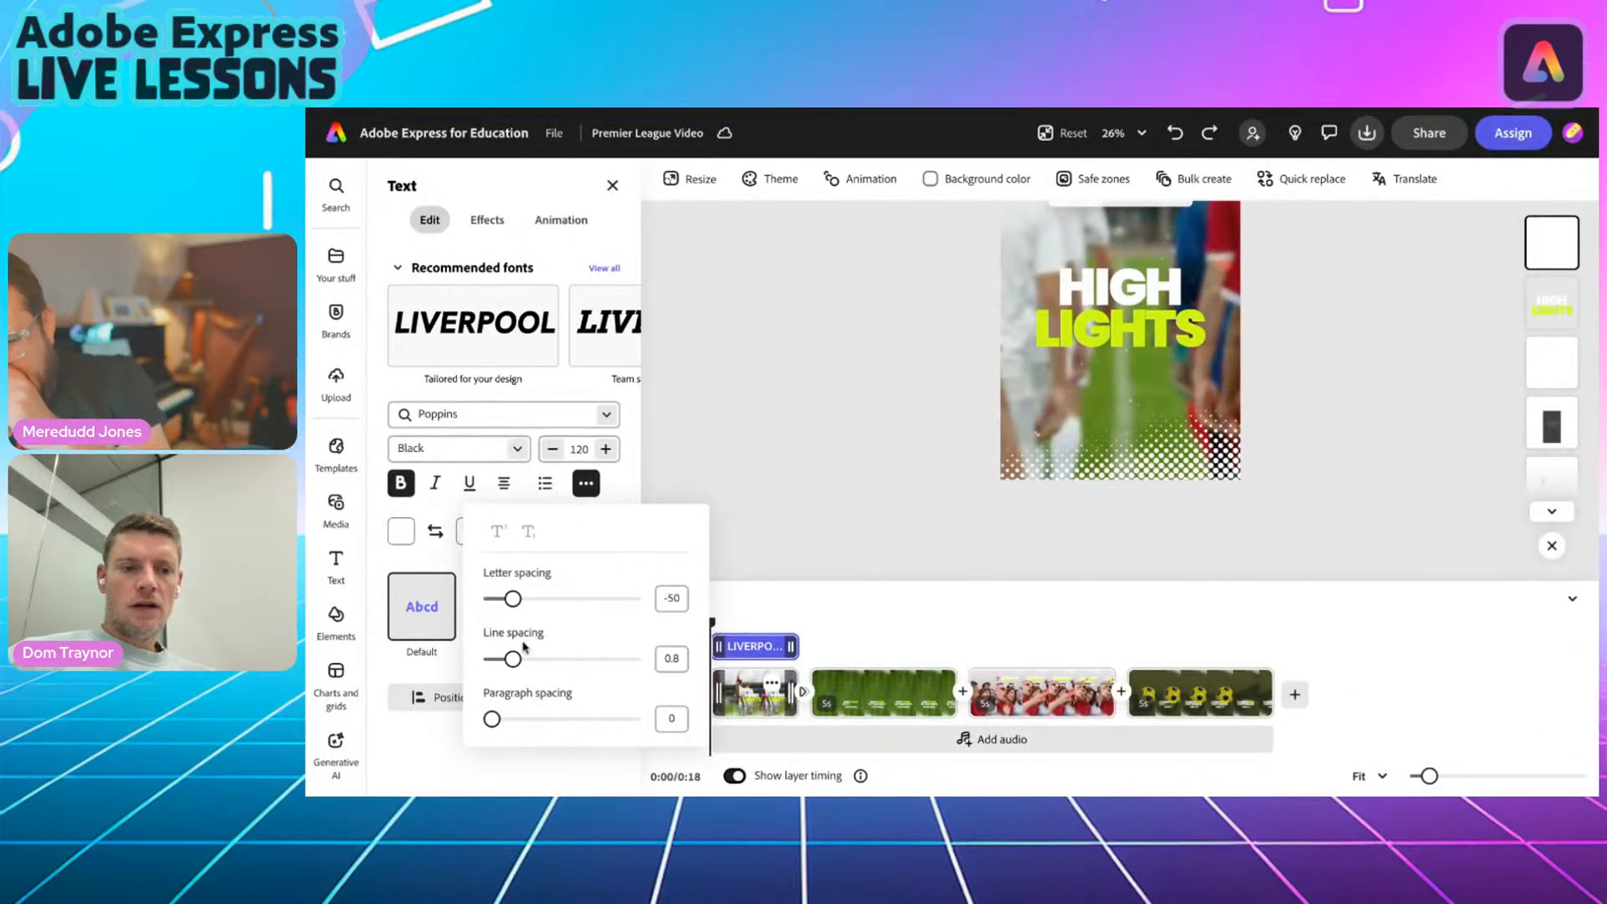
{"action": "left_click_drag", "start_coordinate": [512, 658], "coordinate": [569, 658]}
{"action": "scroll", "coordinate": [874, 349], "scroll_direction": "up", "scroll_amount": 3}
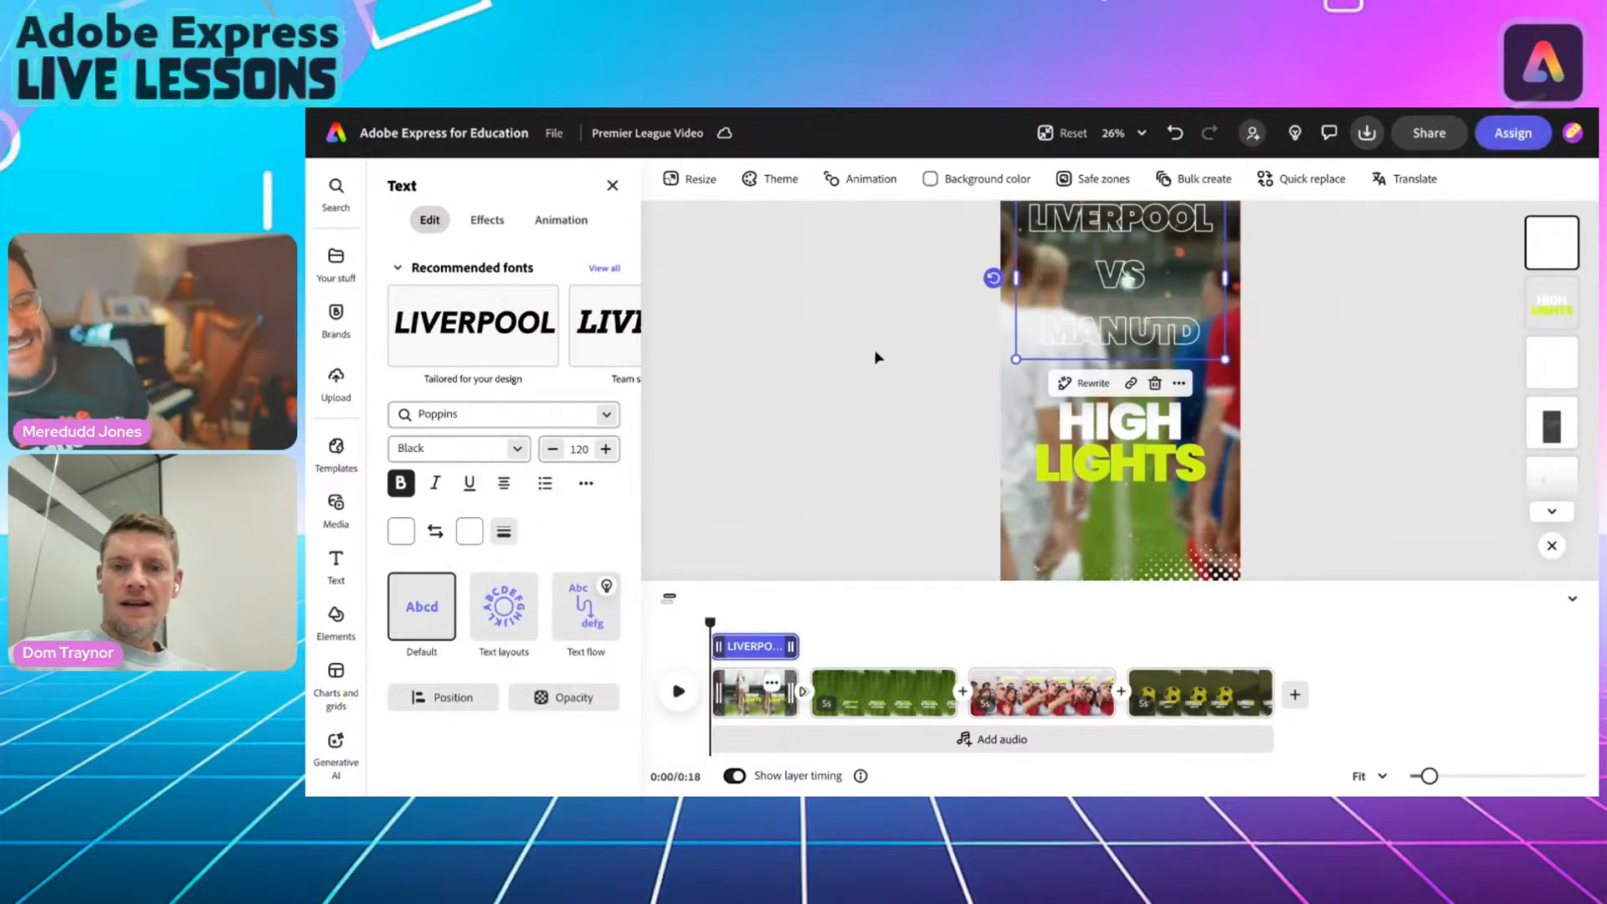
{"action": "left_click", "coordinate": [585, 483]}
{"action": "left_click_drag", "start_coordinate": [567, 659], "coordinate": [540, 659]}
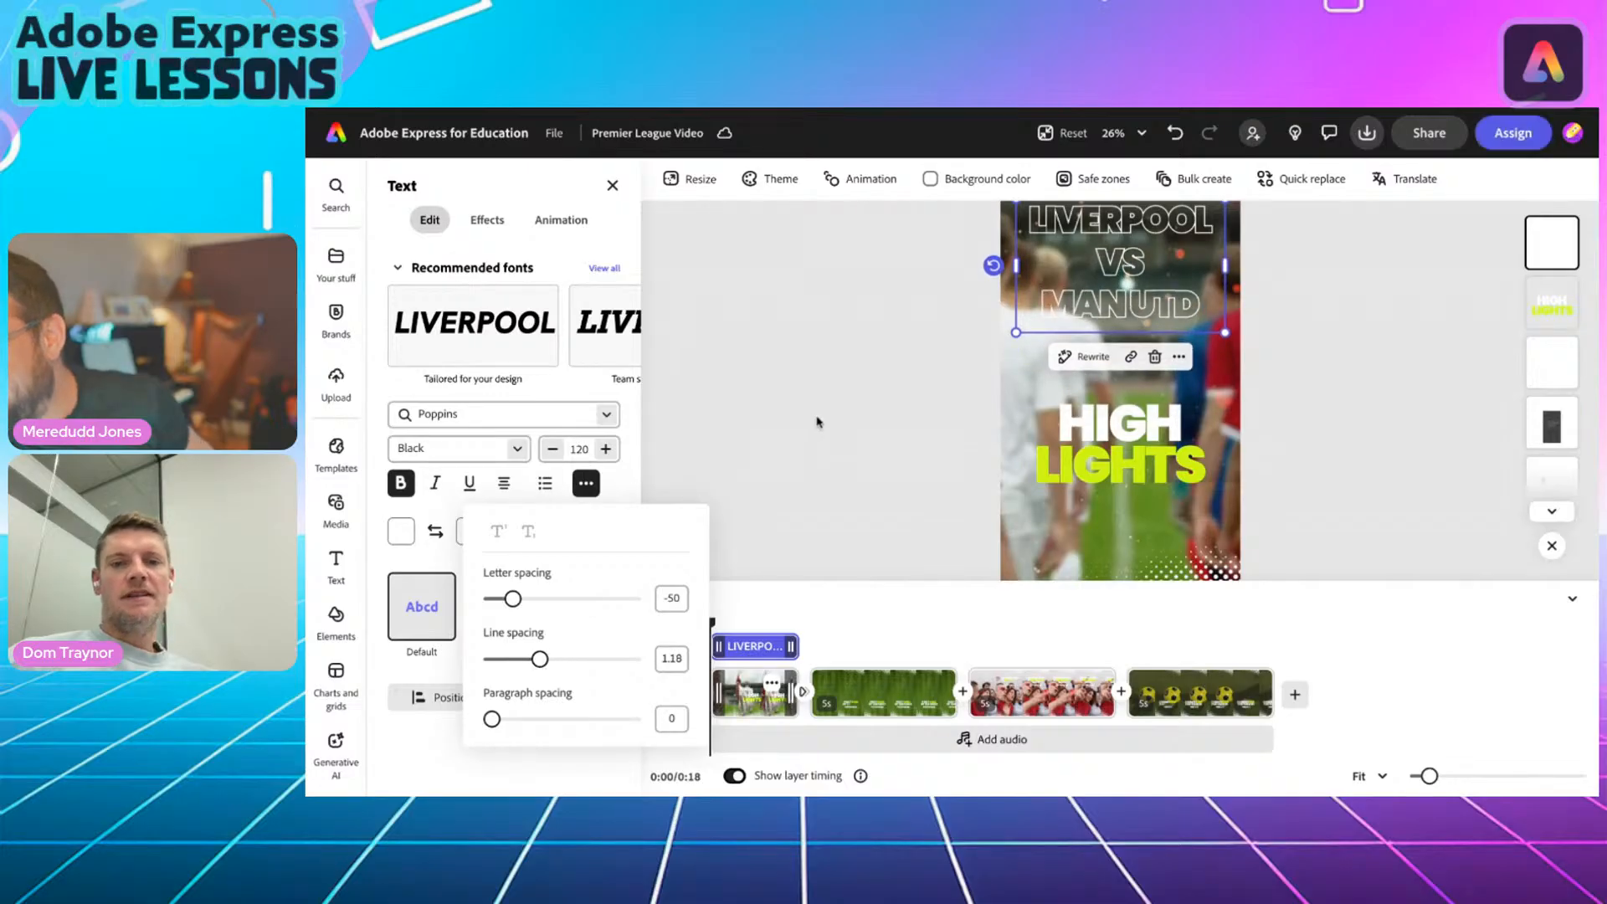
{"action": "left_click", "coordinate": [818, 423]}
Move the "LIVERPOOL VS MAN UTD" text slightly down so it sits closer above "HIGH LIGHTS", and deselect it.
{"action": "left_click", "coordinate": [822, 376]}
{"action": "left_click_drag", "start_coordinate": [1121, 285], "coordinate": [1121, 322]}
{"action": "left_click", "coordinate": [1366, 405]}
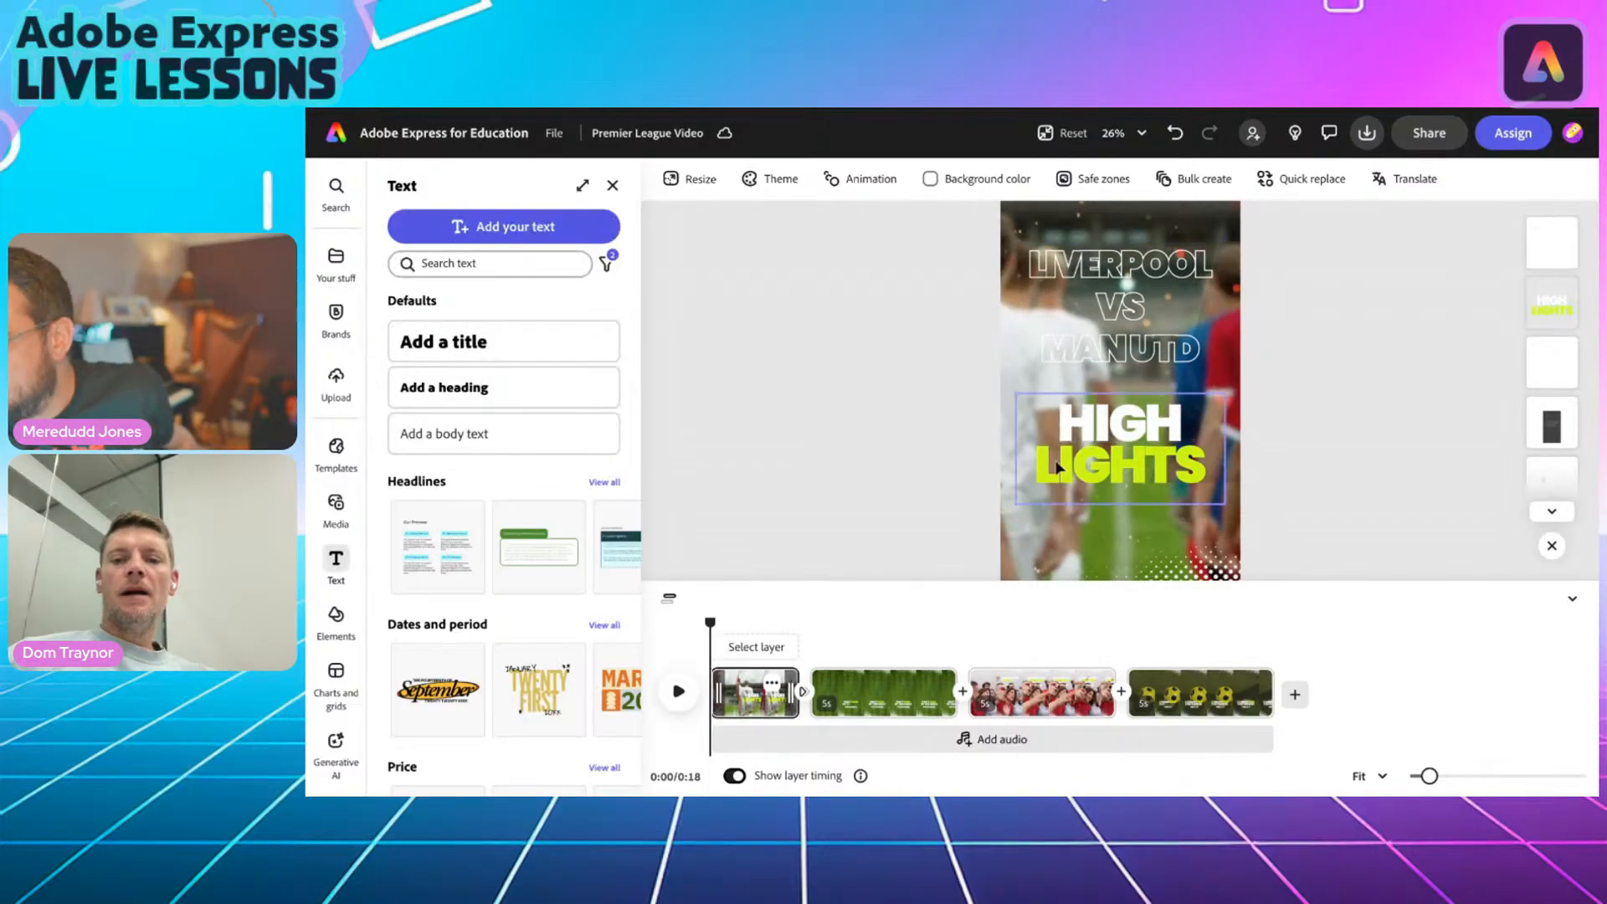
Add "MARCH" and "'23" on two lines below "HIGH LIGHTS", leaving a blank line between them and the heading.
{"action": "left_click", "coordinate": [1105, 442]}
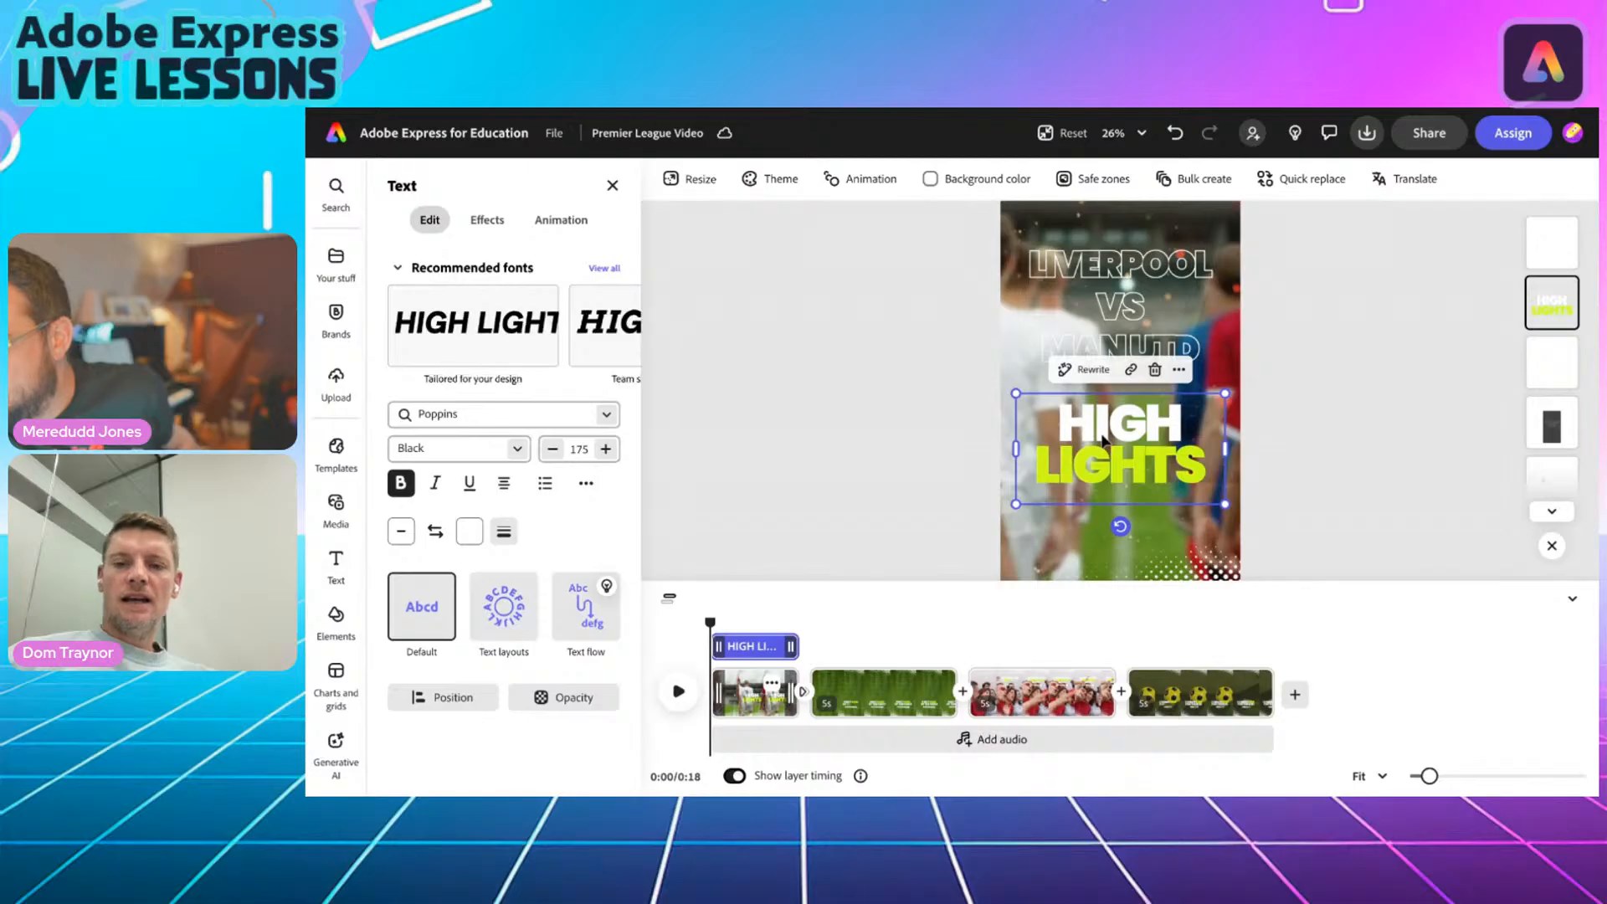
{"action": "left_click", "coordinate": [1202, 473]}
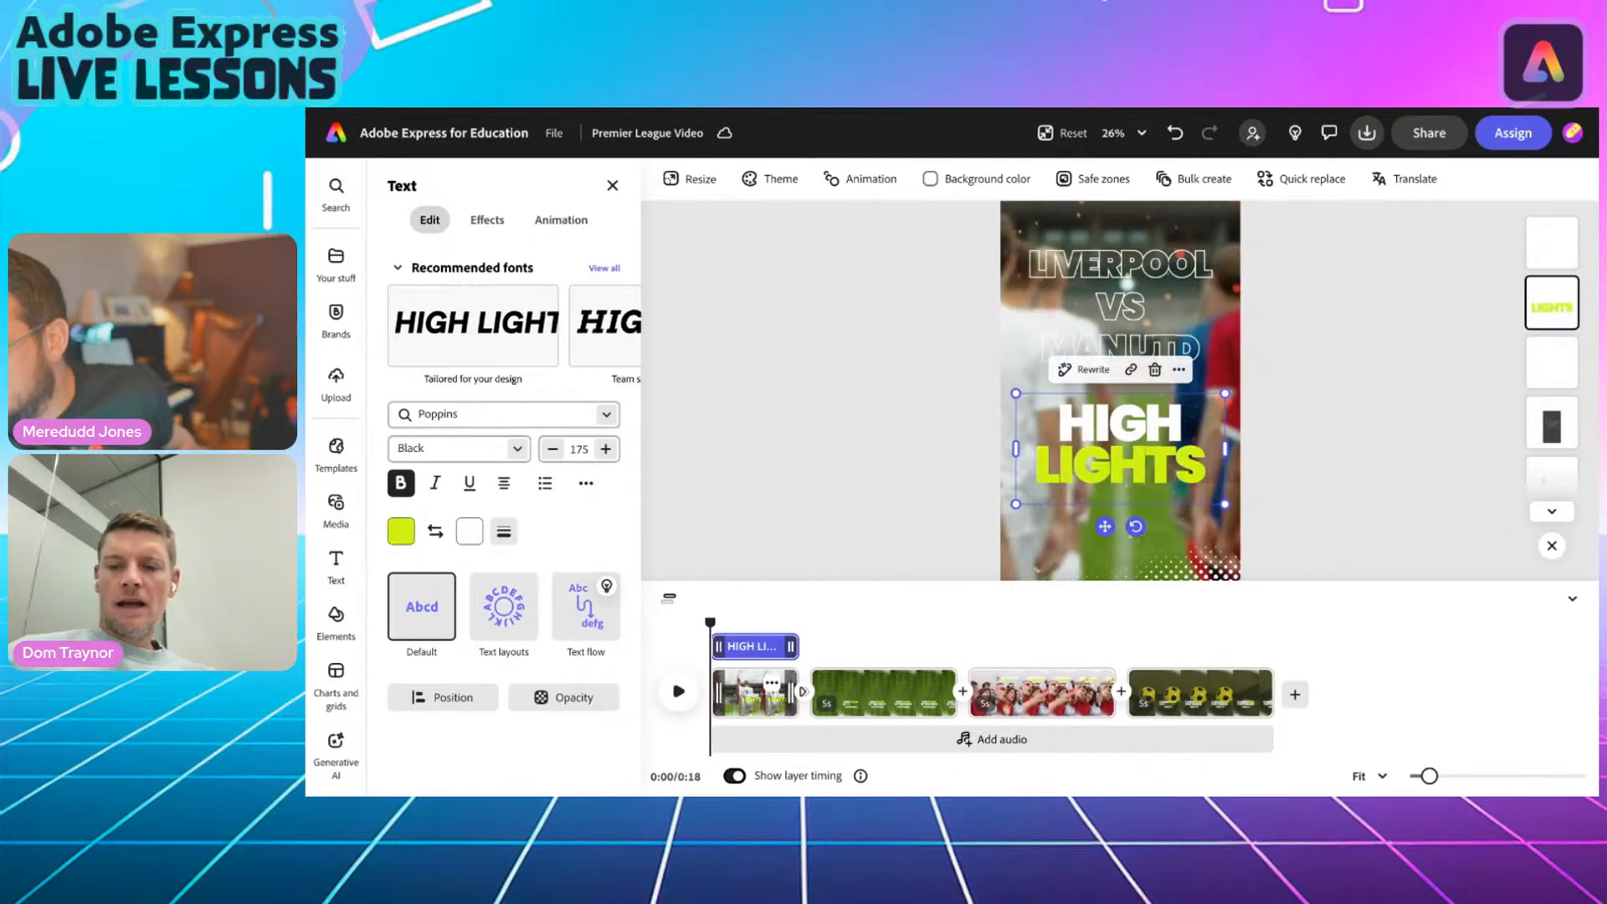
{"action": "key", "text": "Return"}
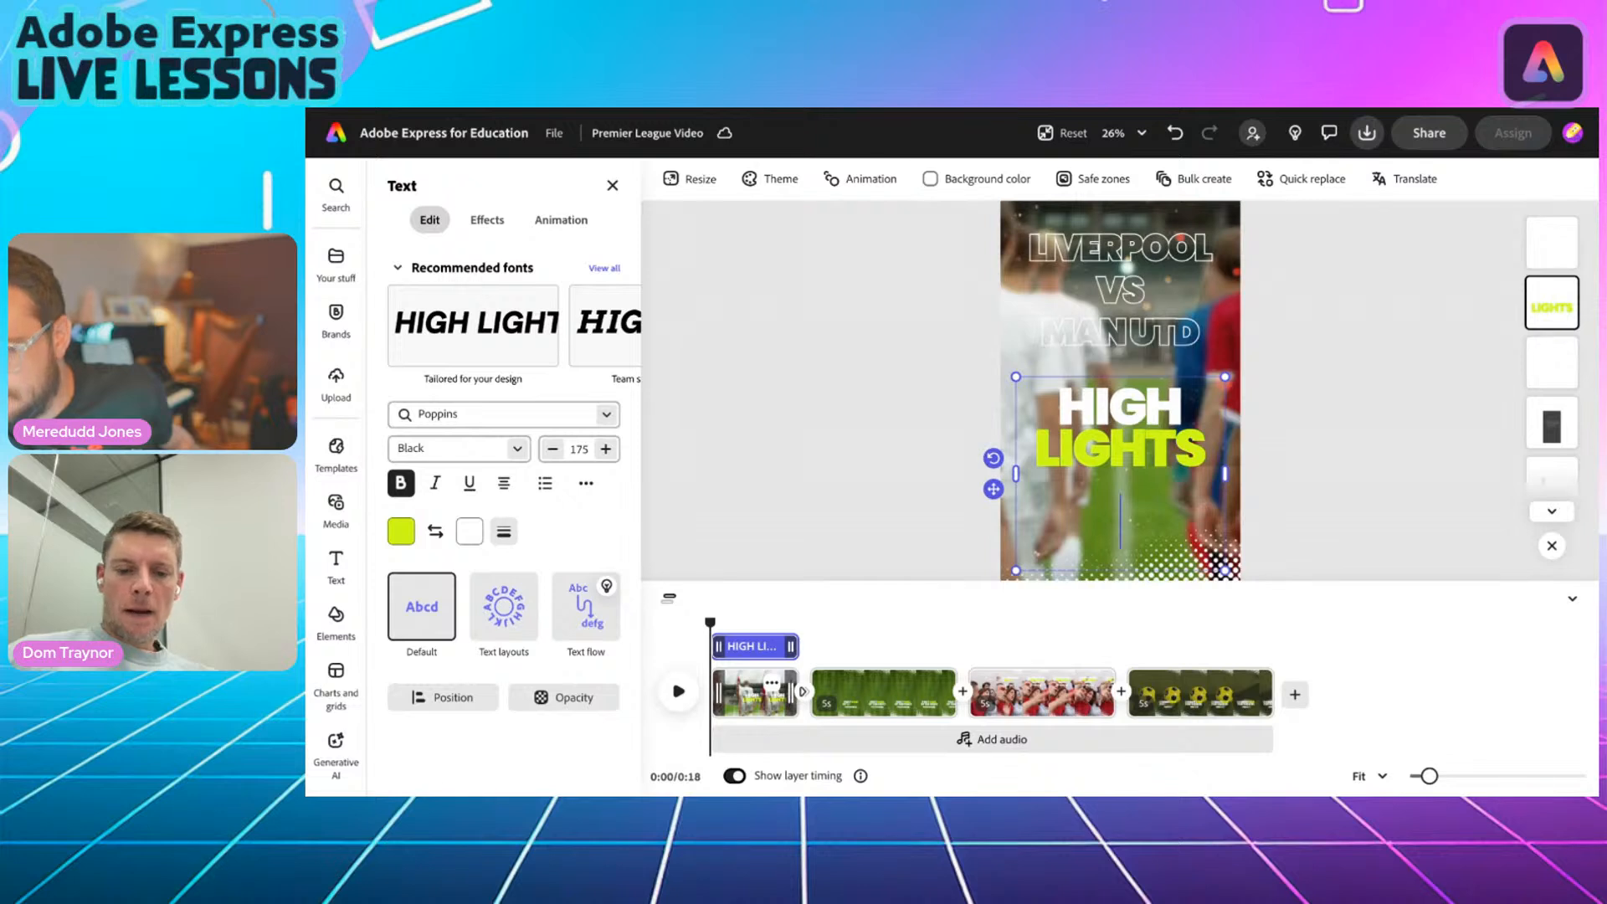
{"action": "type", "text": "MR"}
{"action": "key", "text": "BackSpace"}
{"action": "type", "text": "ARCH"}
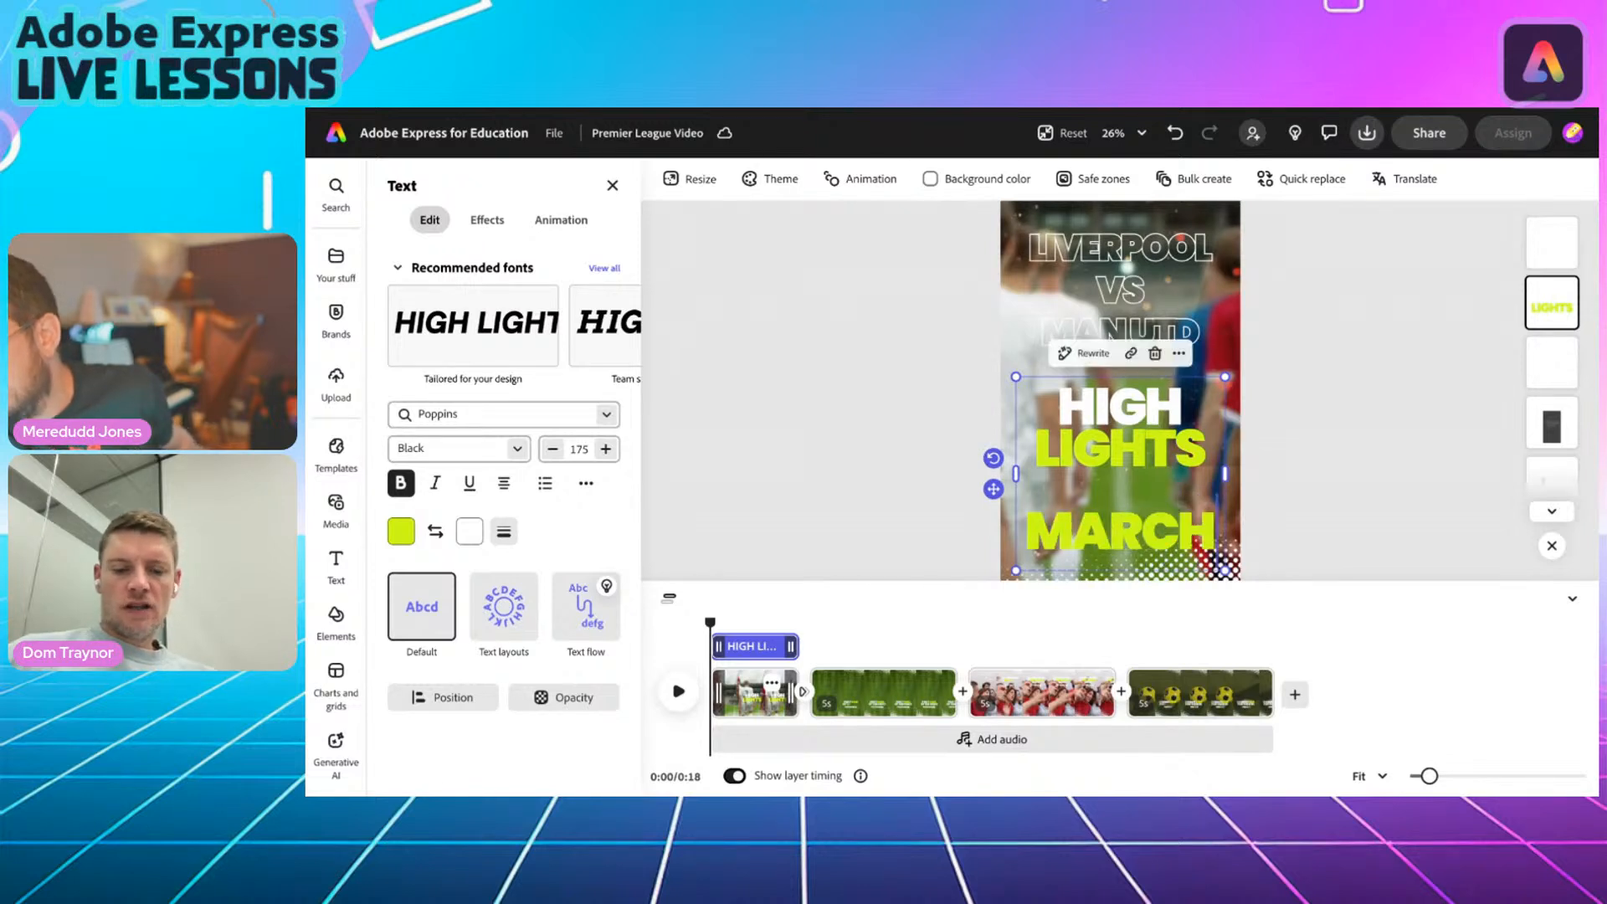
{"action": "key", "text": "Return"}
{"action": "type", "text": "'23"}
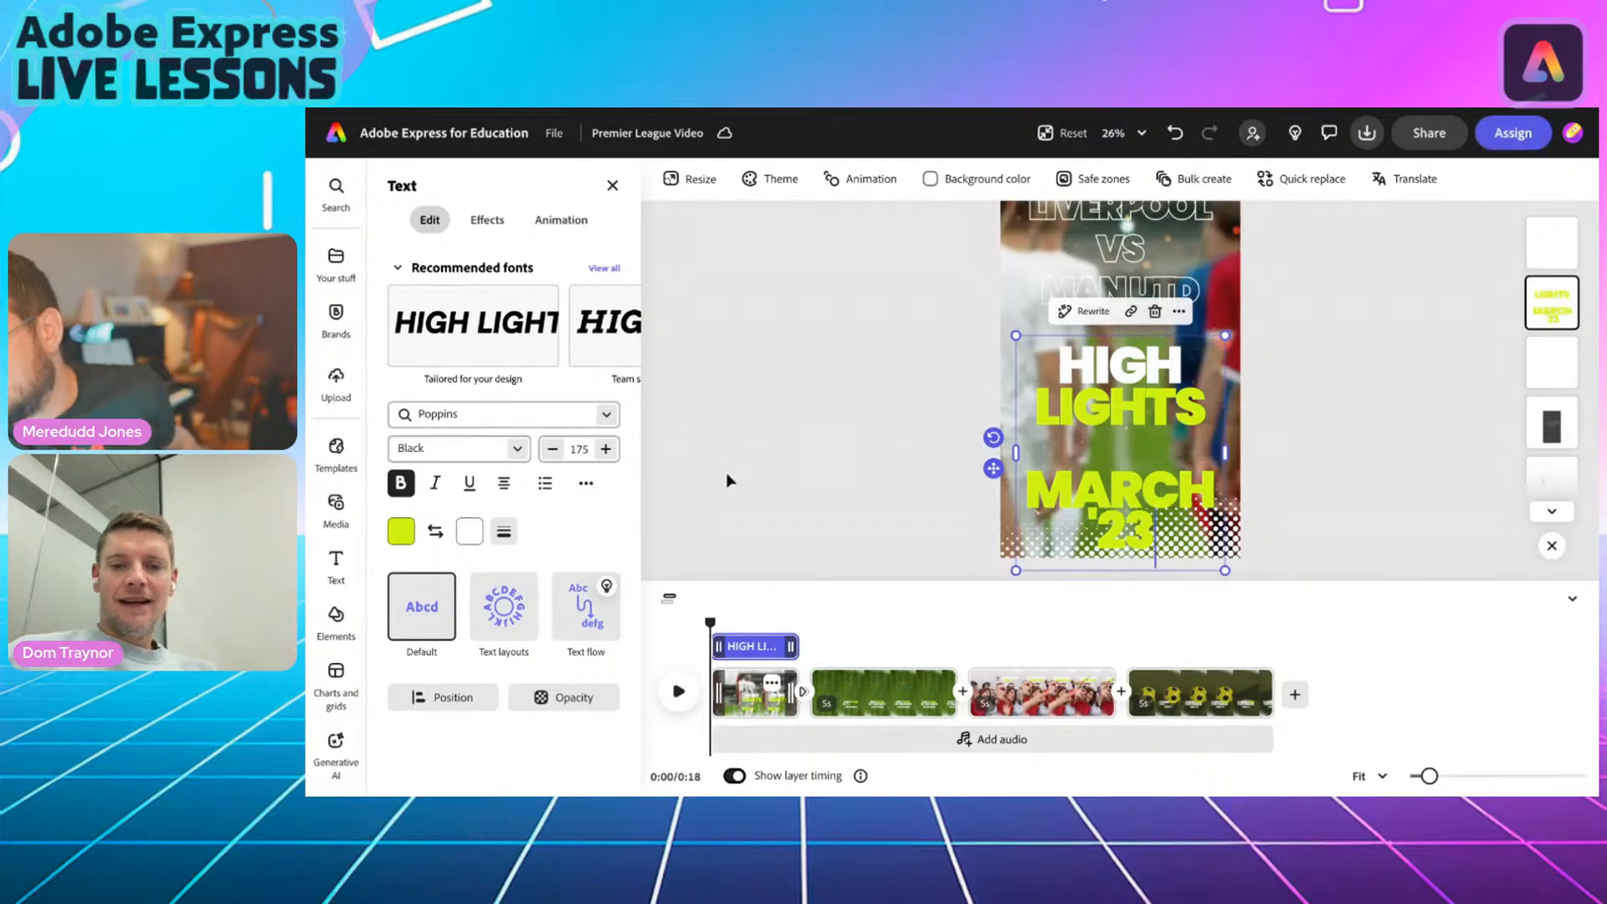
Set the font size of the "HIGH LIGHTS" text block to 138 and change its year to "2023".
{"action": "left_click", "coordinate": [552, 451]}
{"action": "left_click_drag", "start_coordinate": [552, 450], "coordinate": [553, 450]}
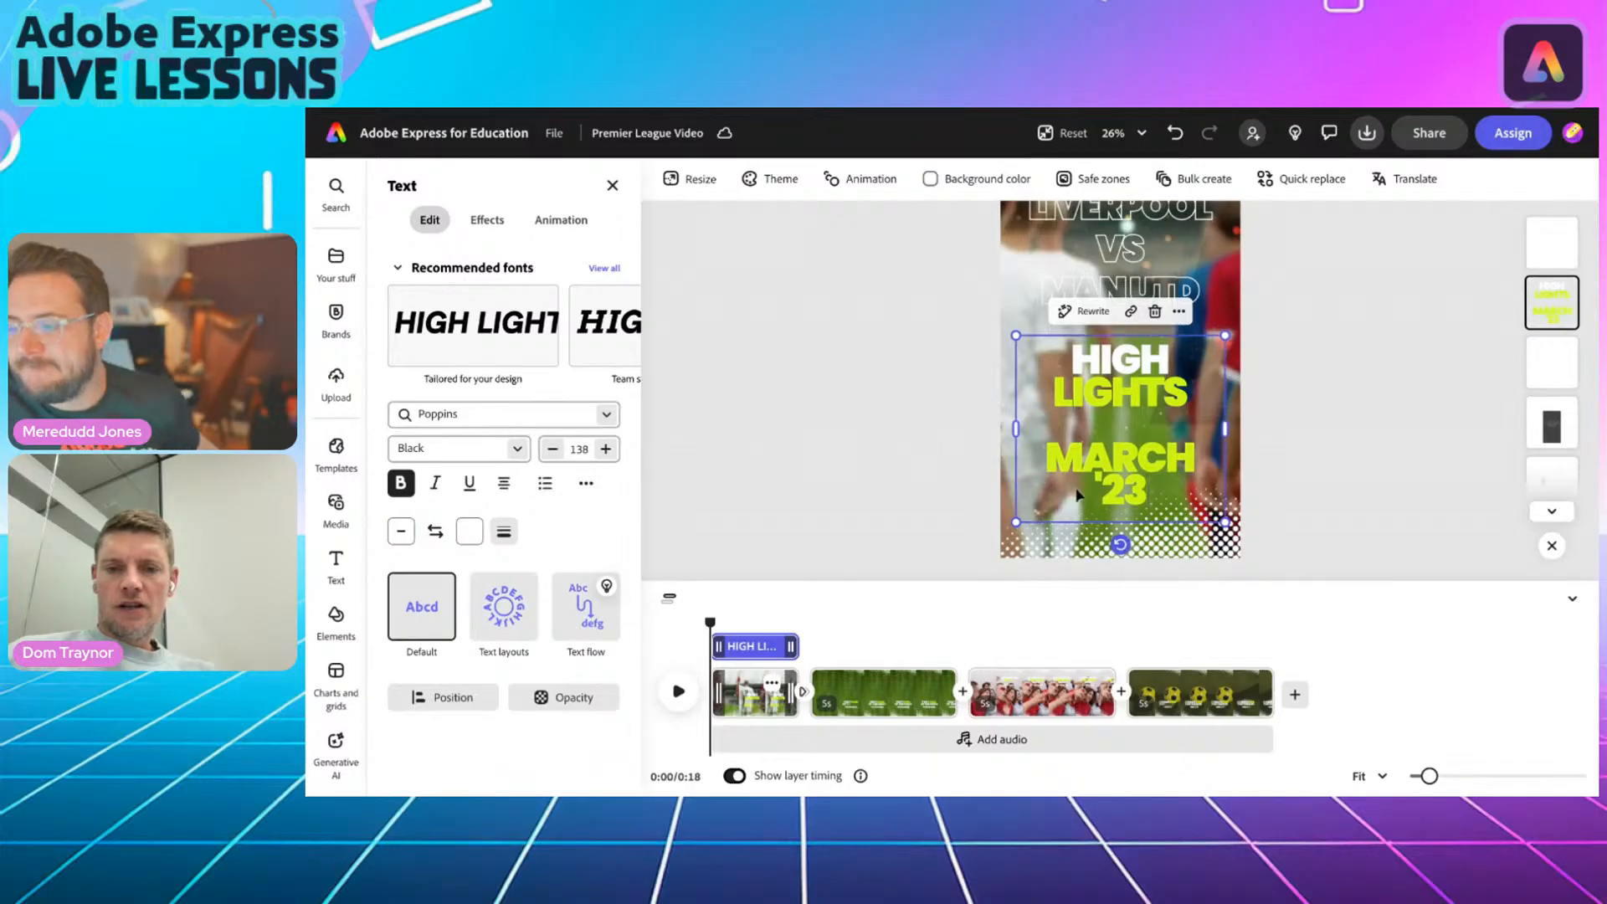
{"action": "left_click", "coordinate": [1103, 492]}
{"action": "key", "text": "BackSpace"}
{"action": "type", "text": "2"}
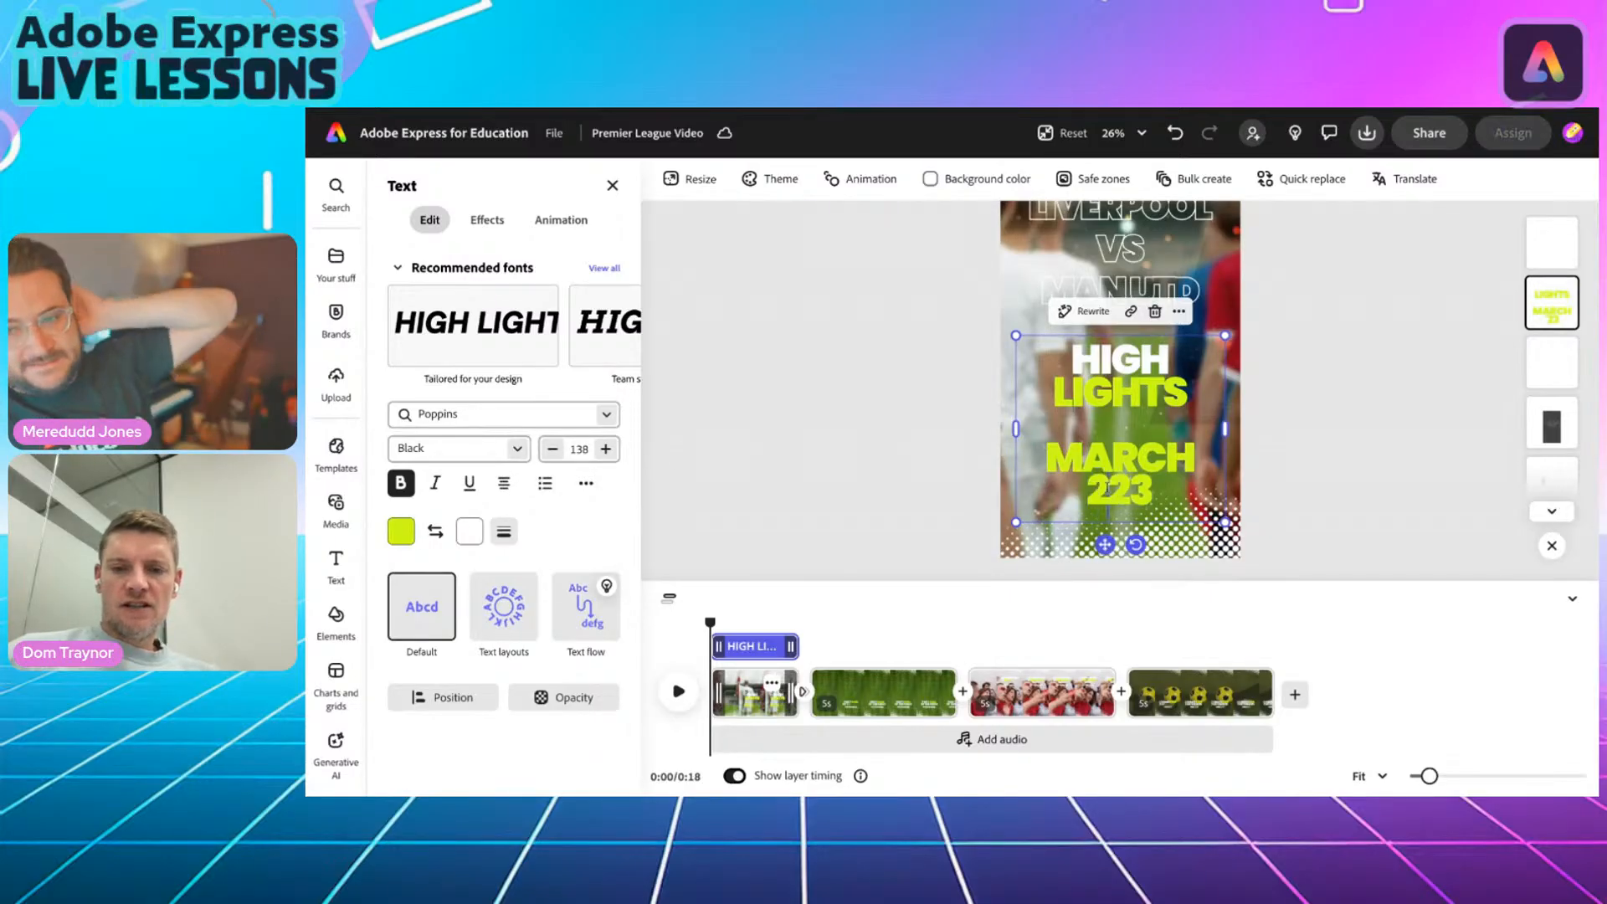
{"action": "type", "text": "0"}
{"action": "key", "text": "Escape"}
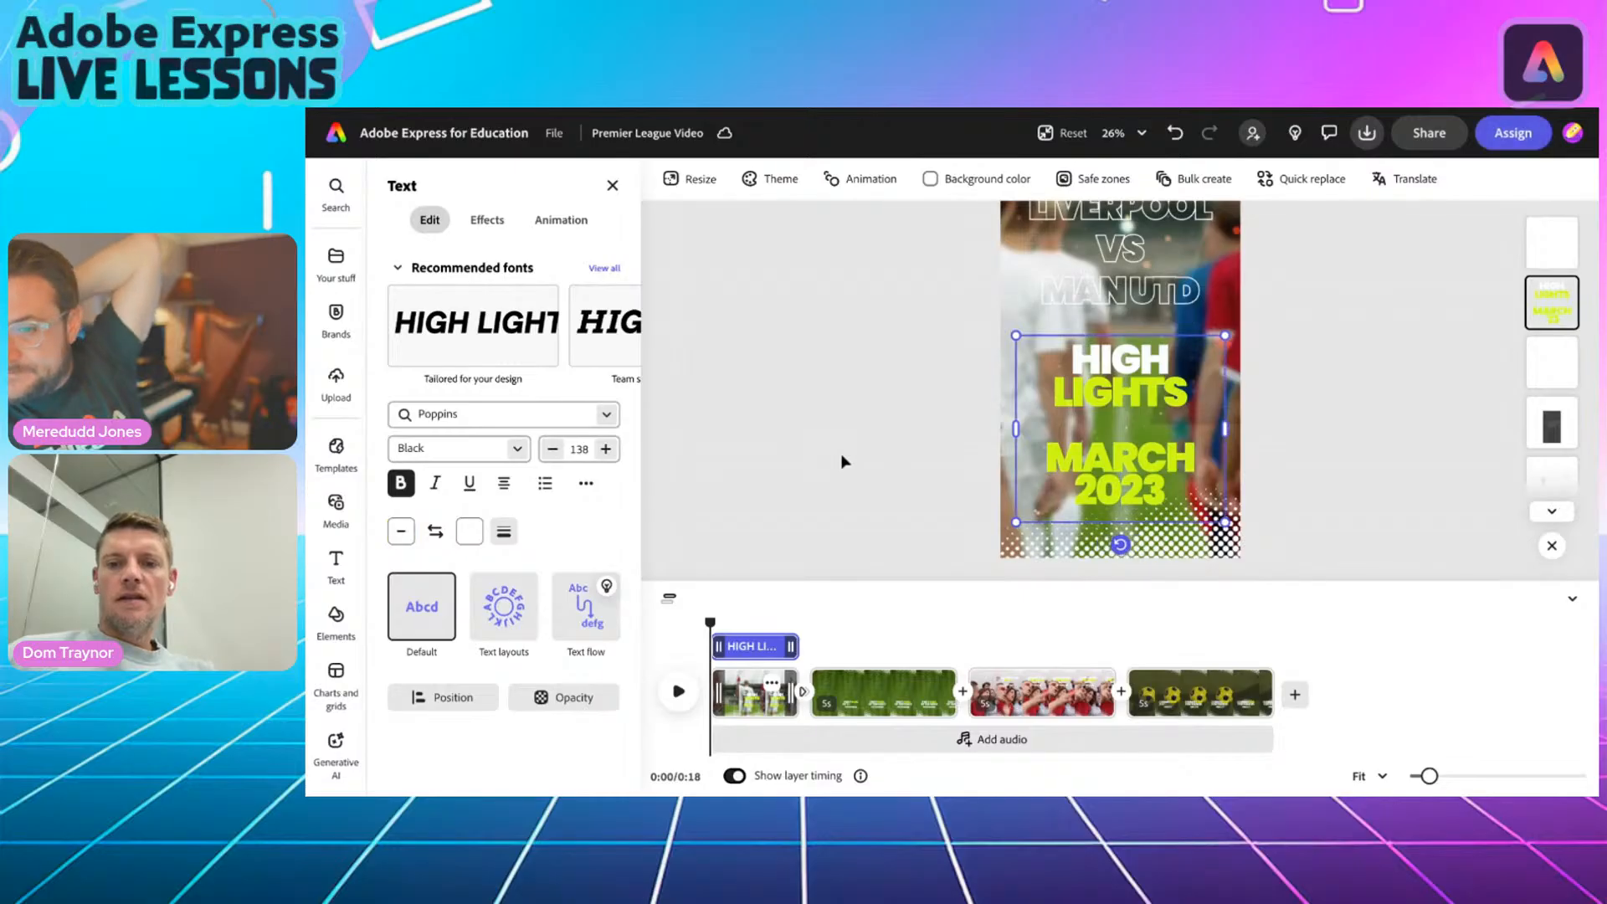
{"action": "scroll", "coordinate": [845, 465], "scroll_direction": "up", "scroll_amount": 2}
{"action": "scroll", "coordinate": [843, 462], "scroll_direction": "down", "scroll_amount": 1}
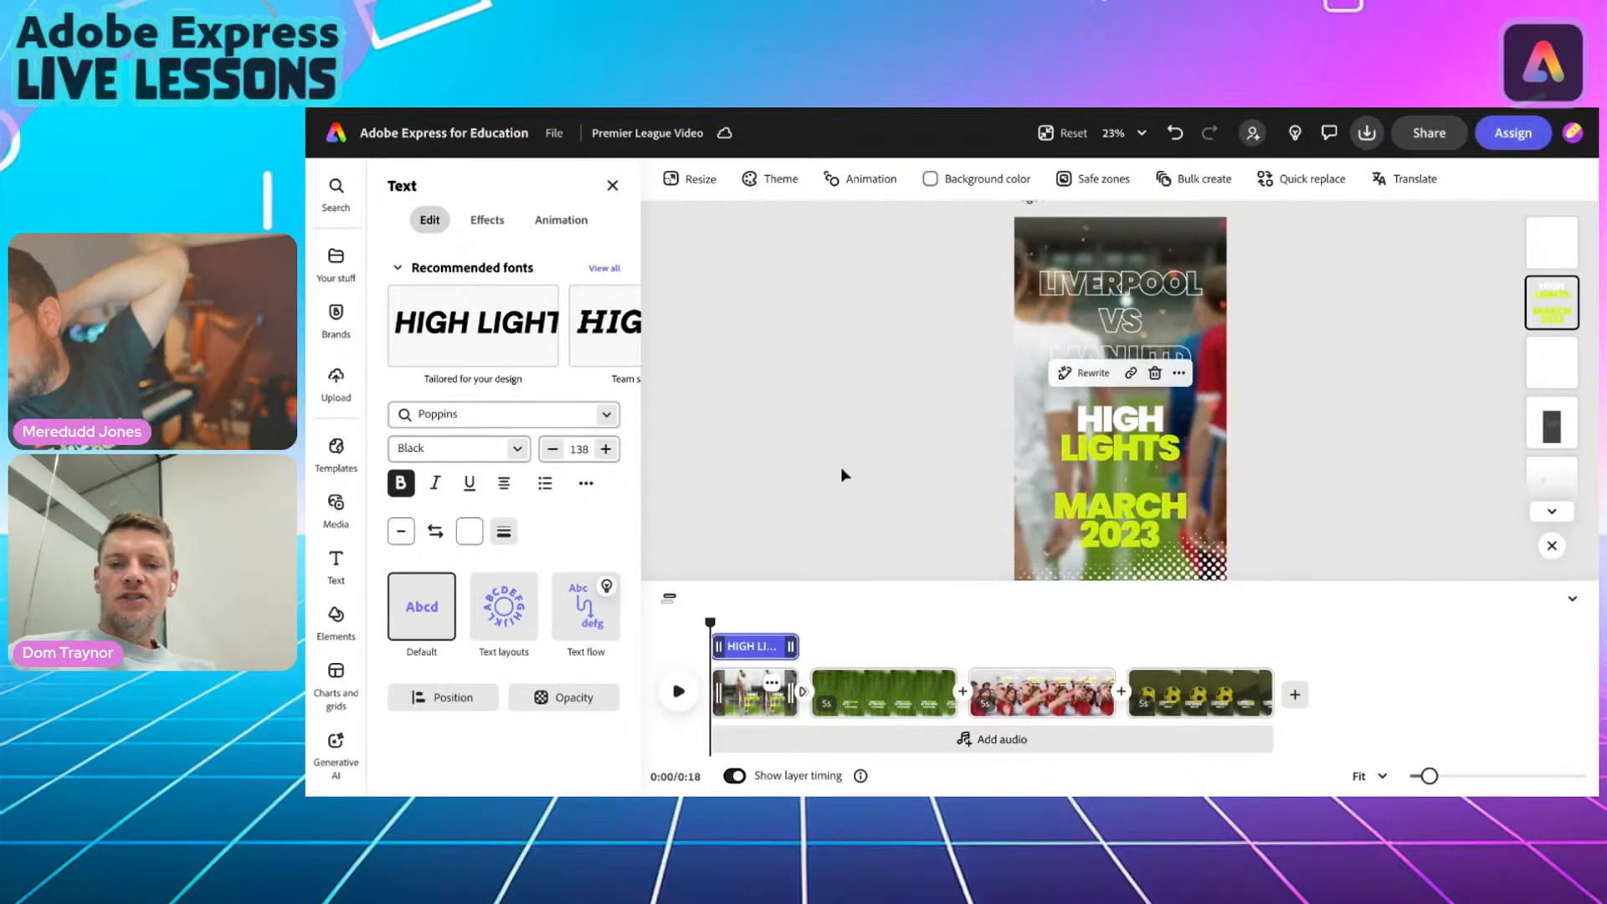
{"action": "scroll", "coordinate": [843, 475], "scroll_direction": "down", "scroll_amount": 1}
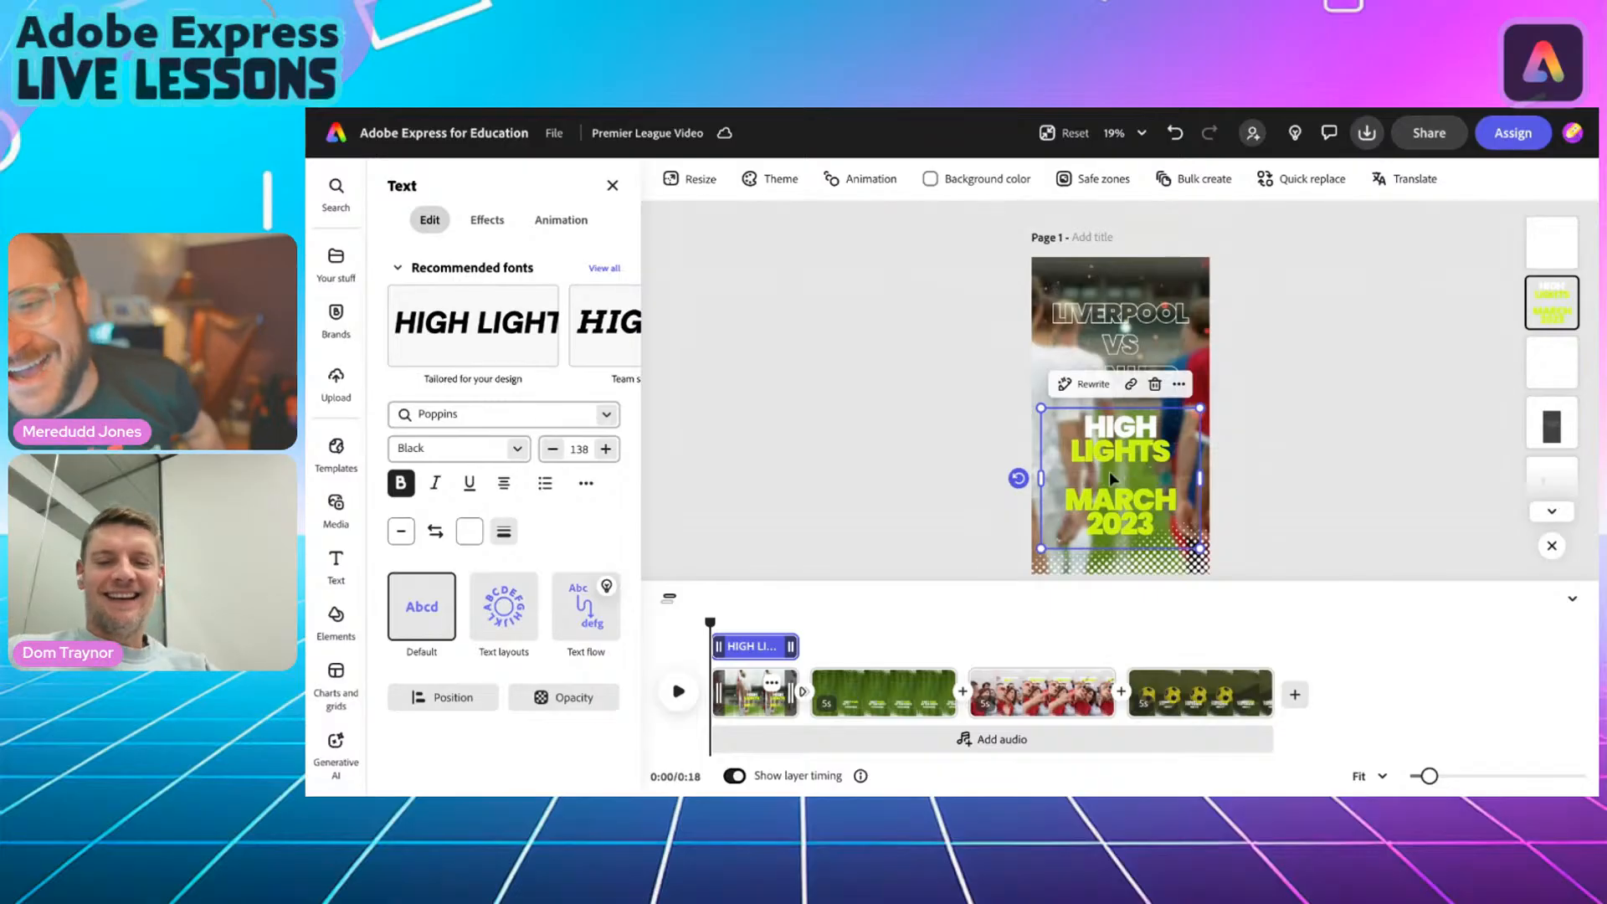
{"action": "left_click", "coordinate": [912, 433]}
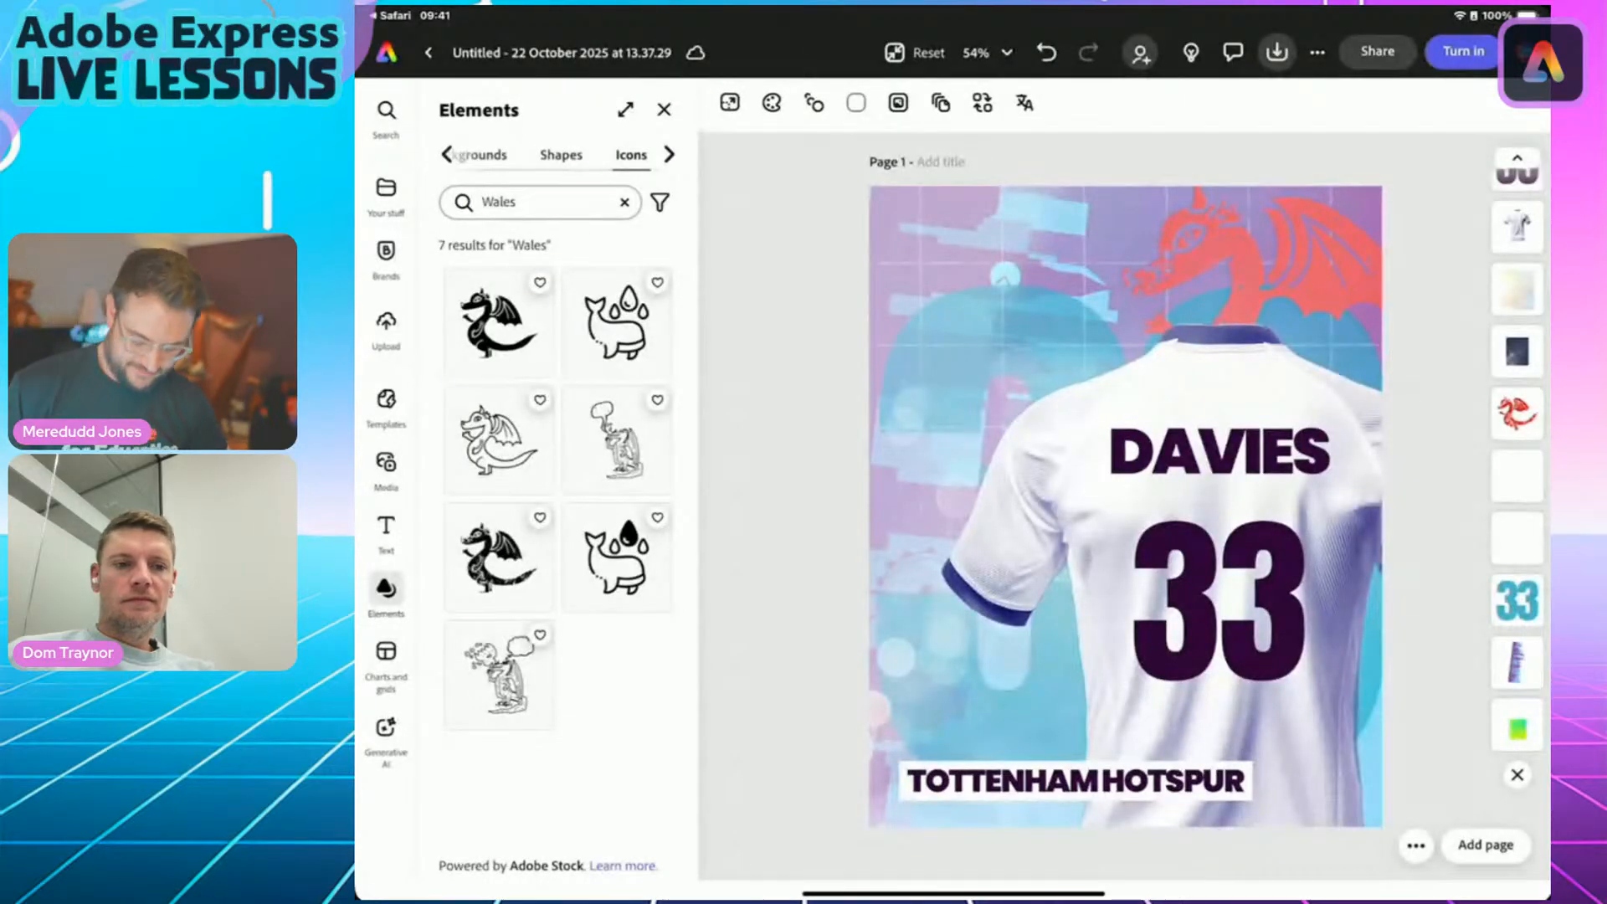
Switch from the shirt design on the iPad to the lesson page in Safari and go to its "Activity 2: Video Reel Editing" section.
{"action": "left_click_drag", "start_coordinate": [953, 894], "coordinate": [1093, 682]}
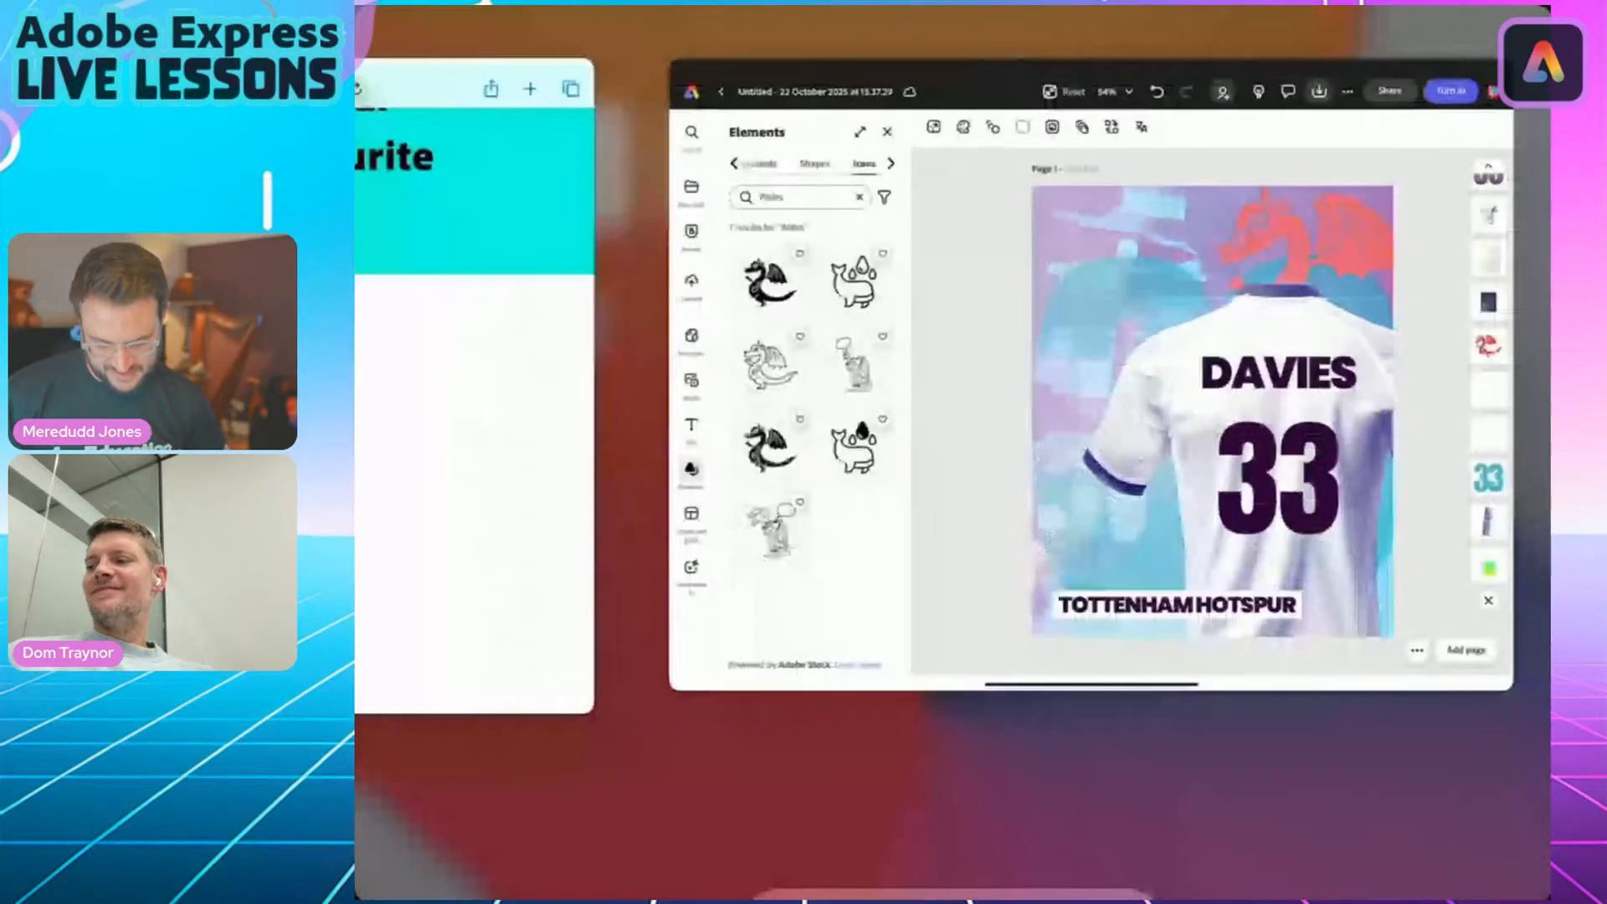
{"action": "left_click", "coordinate": [1244, 565]}
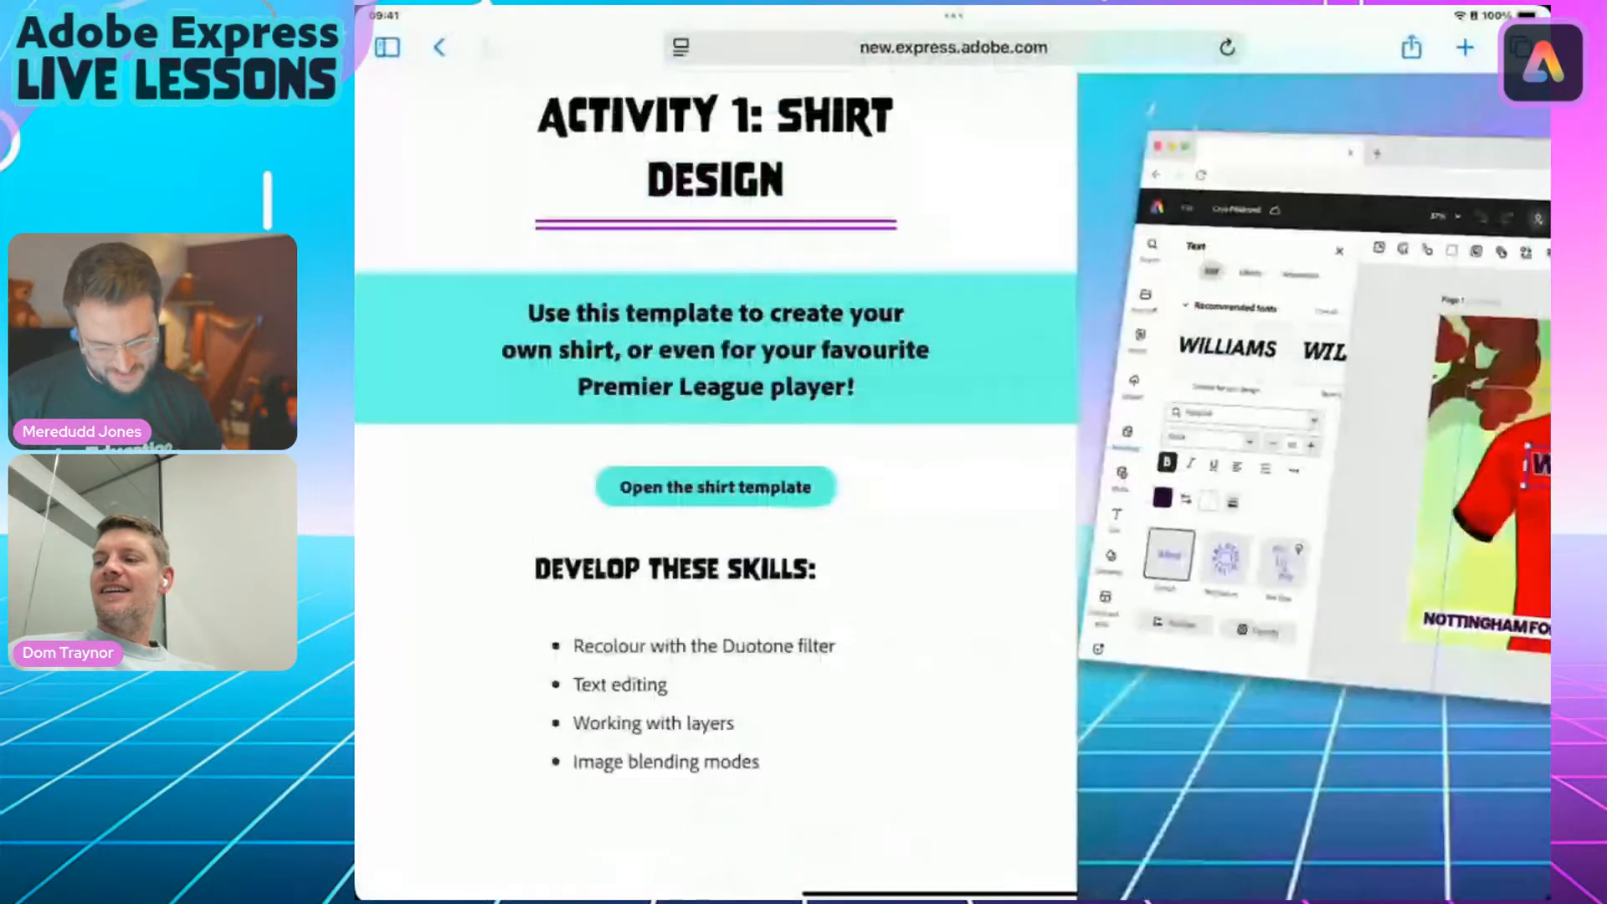
{"action": "scroll", "coordinate": [952, 444], "scroll_direction": "down", "scroll_amount": 2}
{"action": "scroll", "coordinate": [953, 444], "scroll_direction": "down", "scroll_amount": 10}
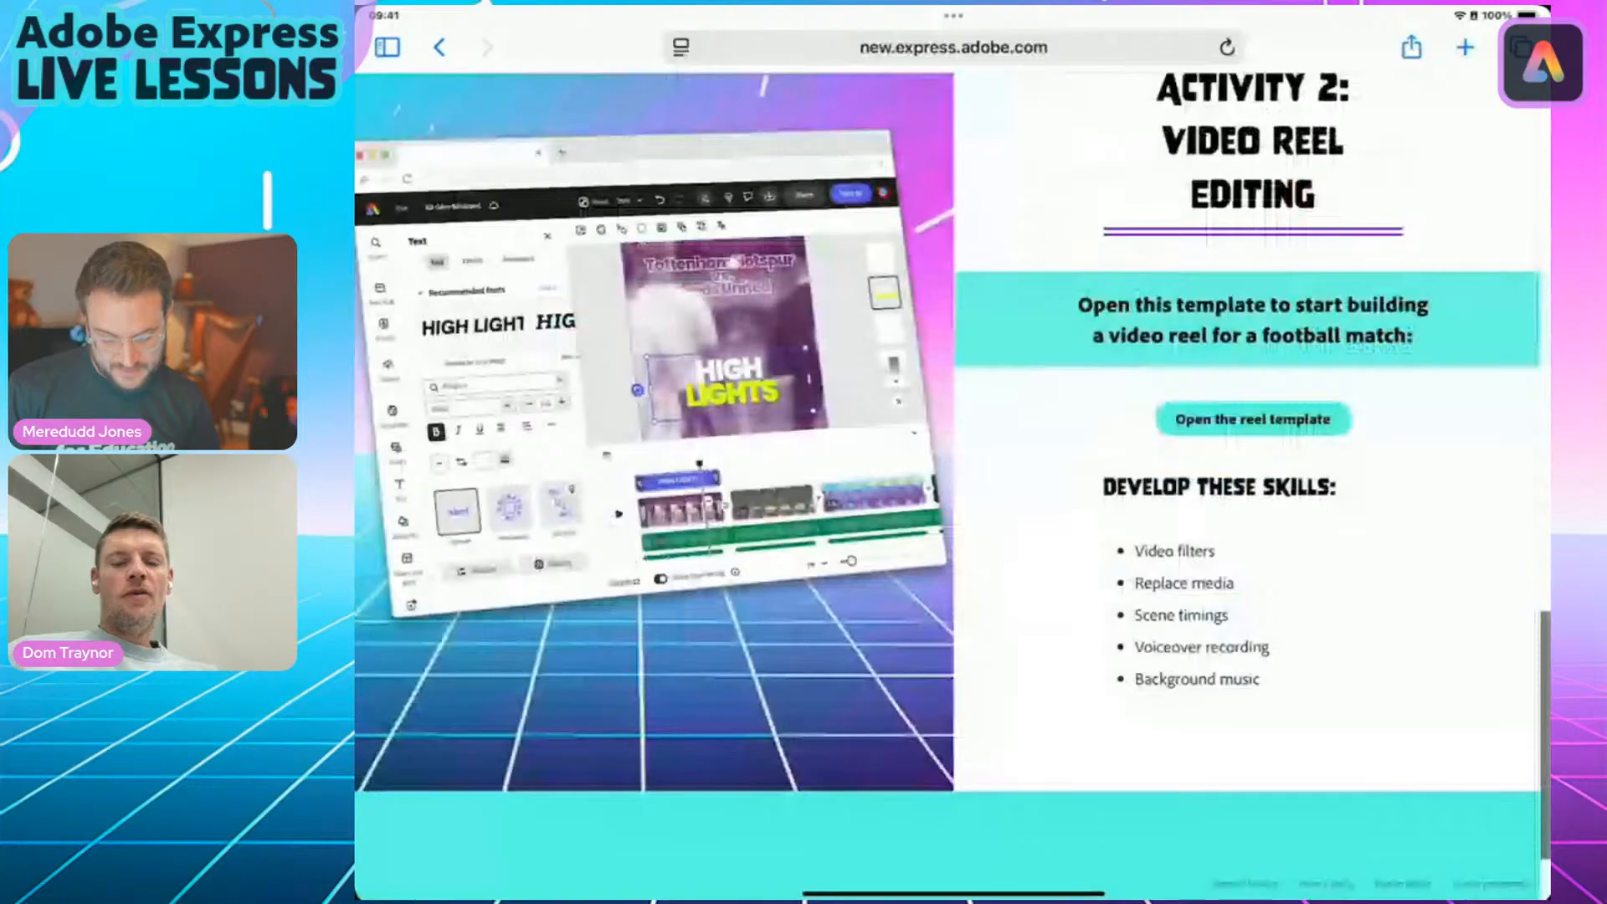
{"action": "scroll", "coordinate": [1254, 419], "scroll_direction": "up", "scroll_amount": 5}
{"action": "scroll", "coordinate": [1254, 419], "scroll_direction": "down", "scroll_amount": 3}
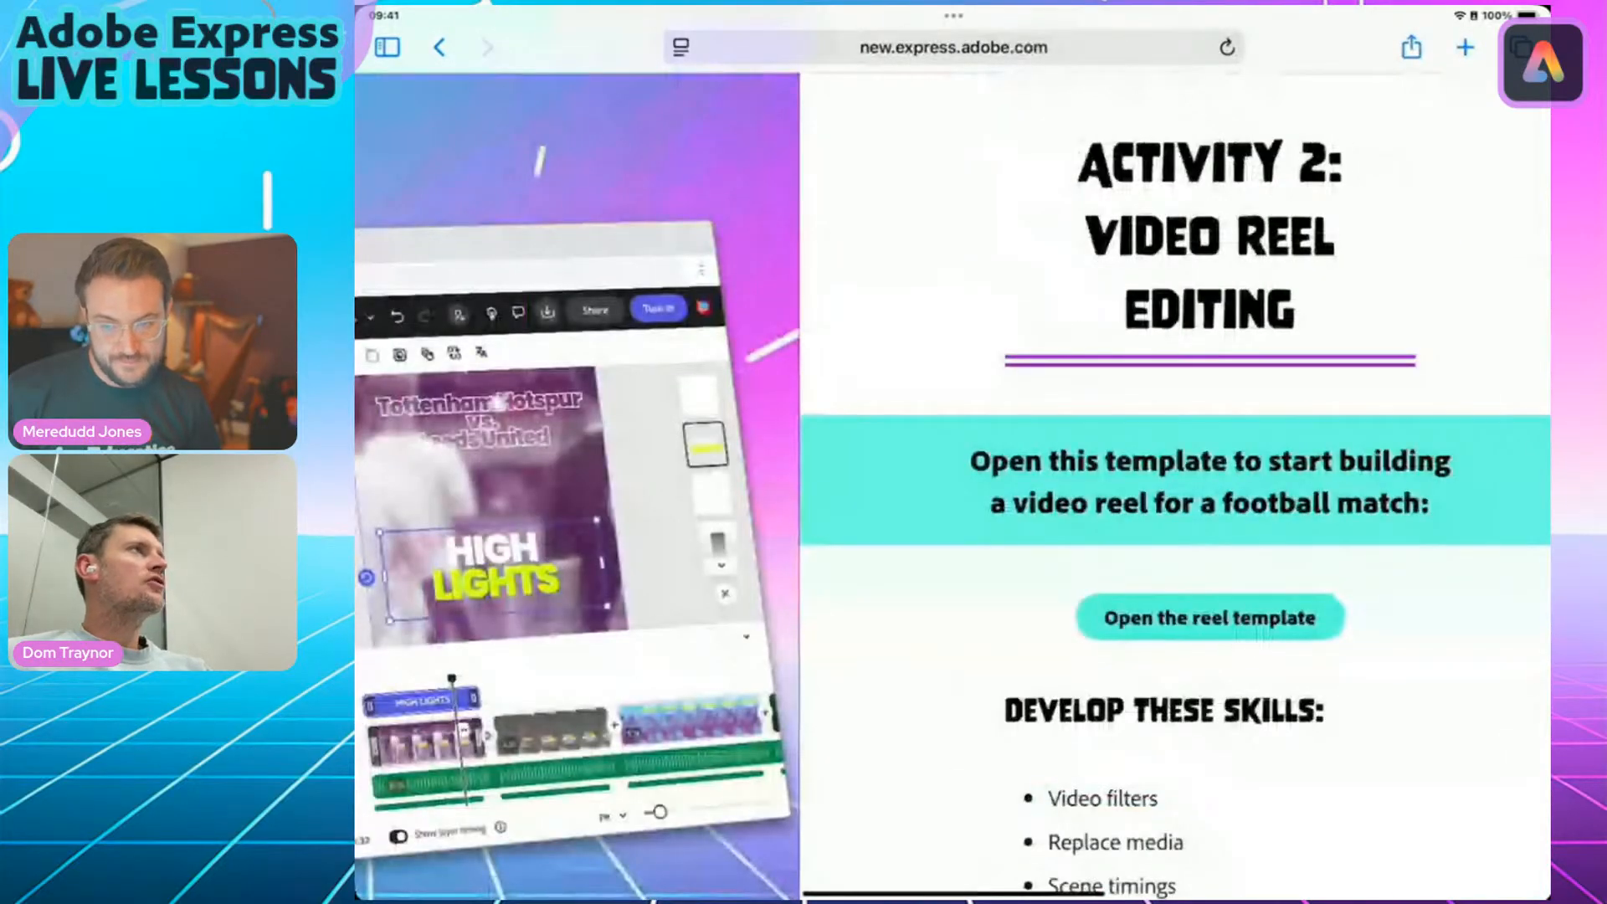
{"action": "scroll", "coordinate": [1172, 502], "scroll_direction": "down", "scroll_amount": 2}
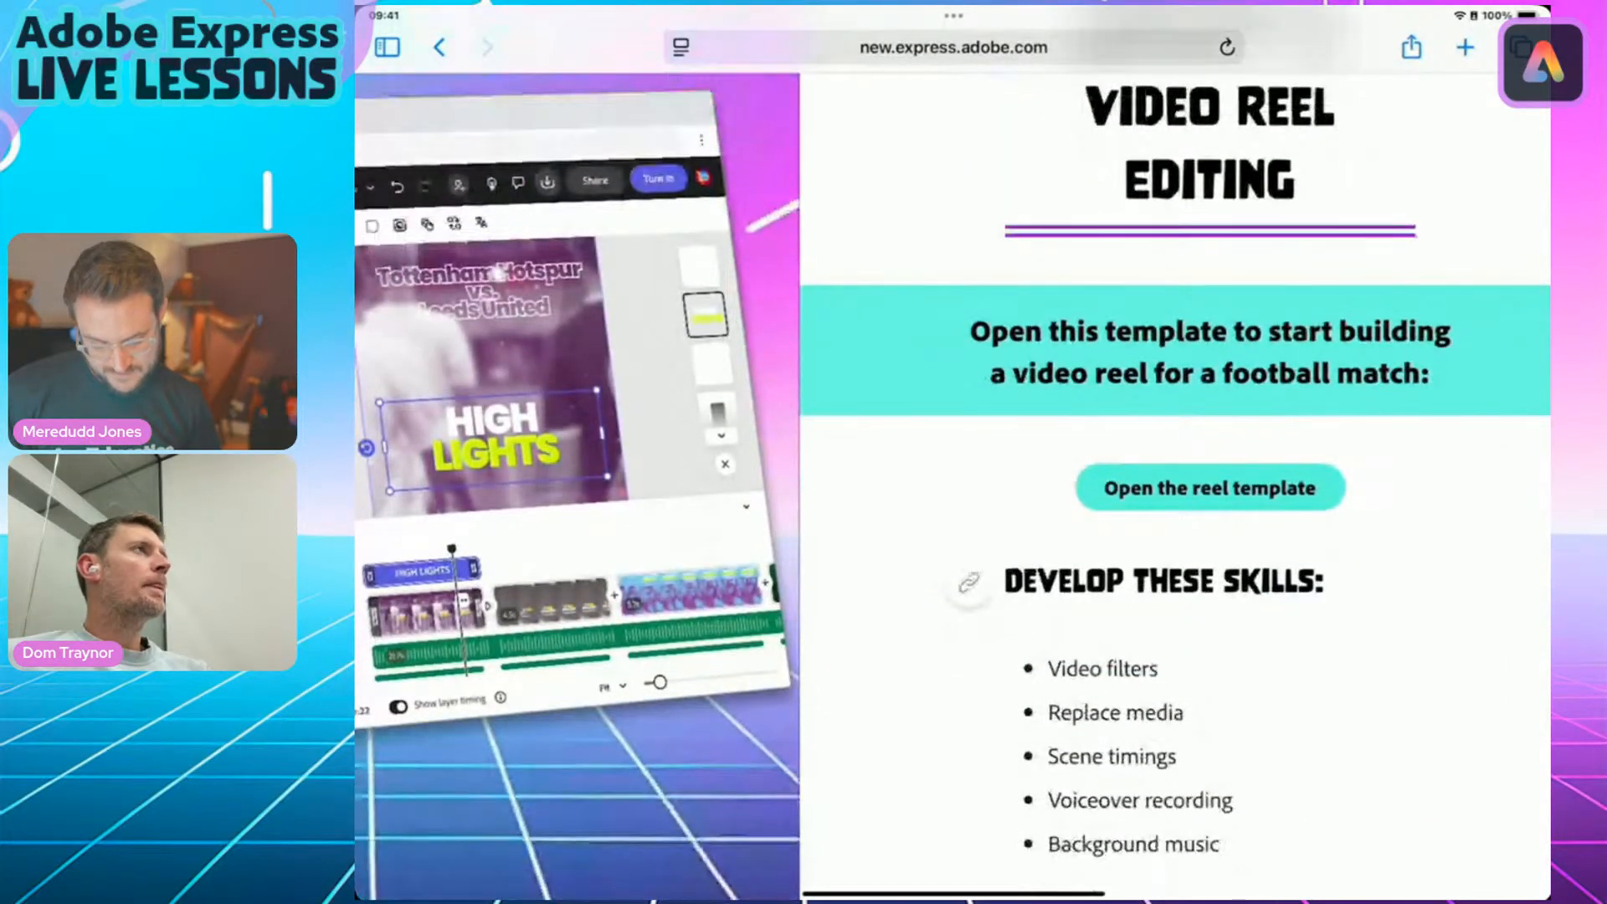
Open the reel template linked in the "Activity 2: Video Reel Editing" section of the lesson page.
{"action": "scroll", "coordinate": [952, 485], "scroll_direction": "up", "scroll_amount": 2}
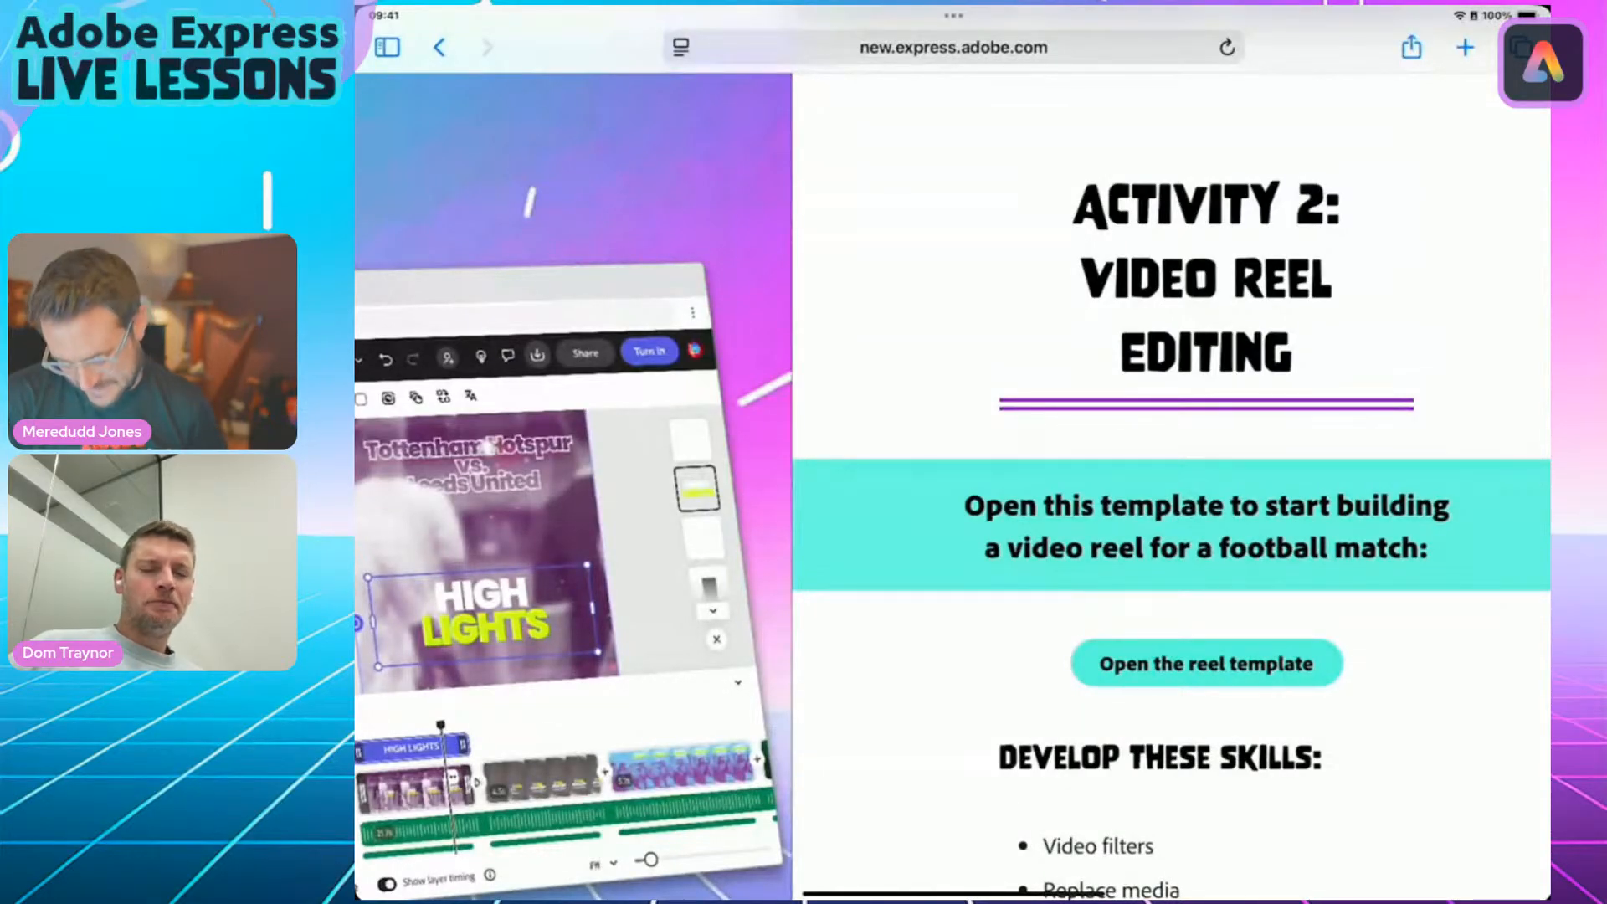
{"action": "scroll", "coordinate": [1420, 726], "scroll_direction": "up", "scroll_amount": 3}
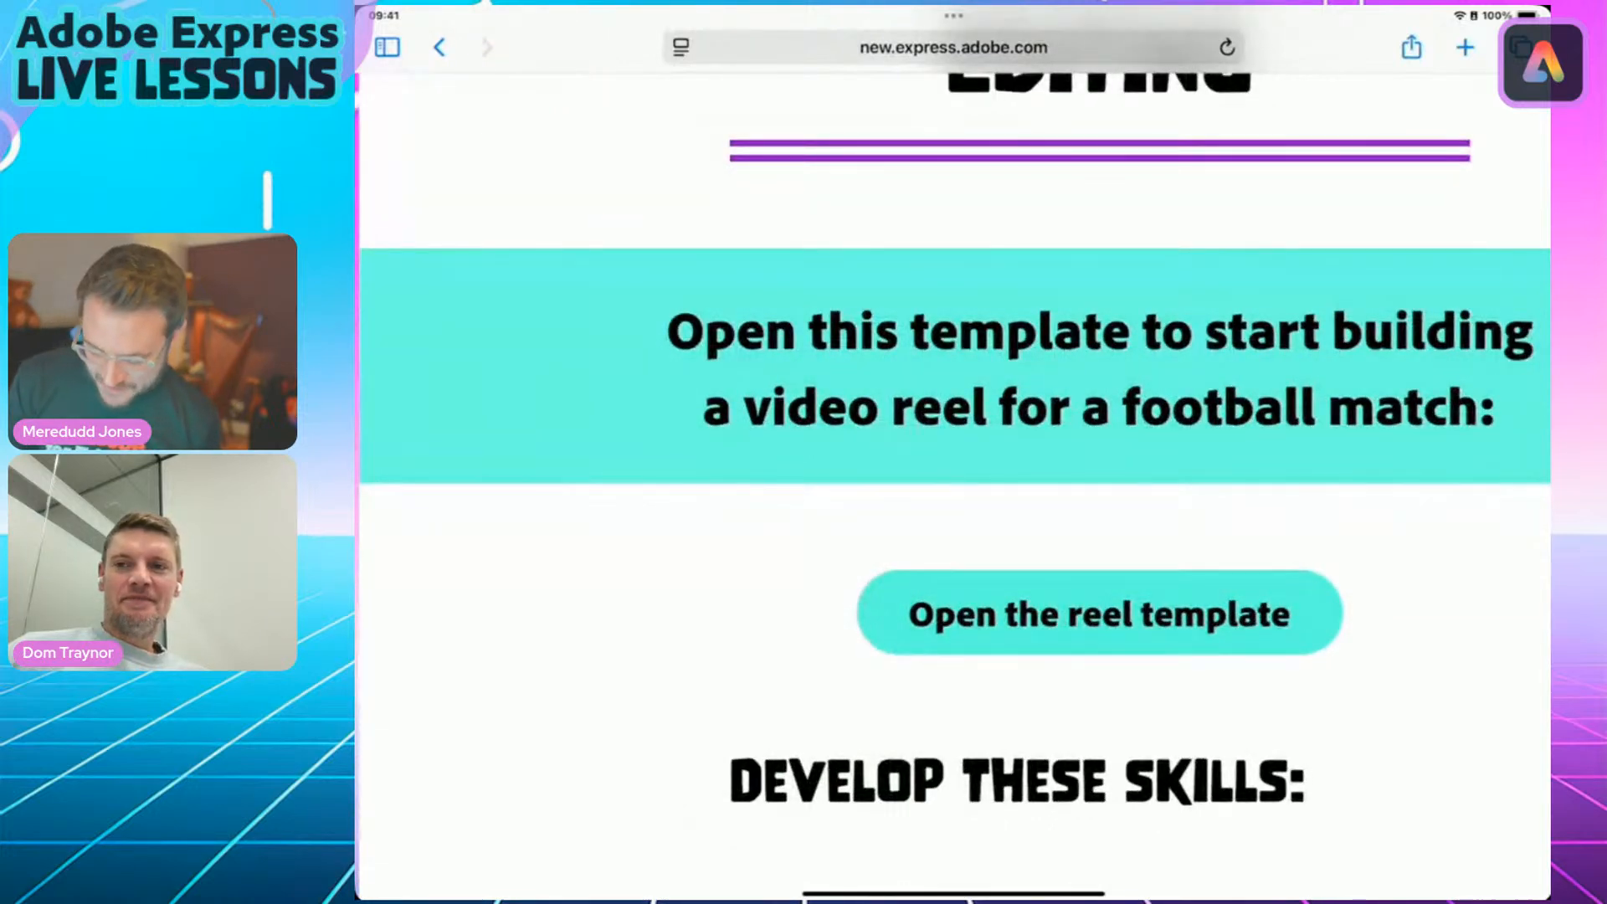
{"action": "right_click", "coordinate": [1099, 613]}
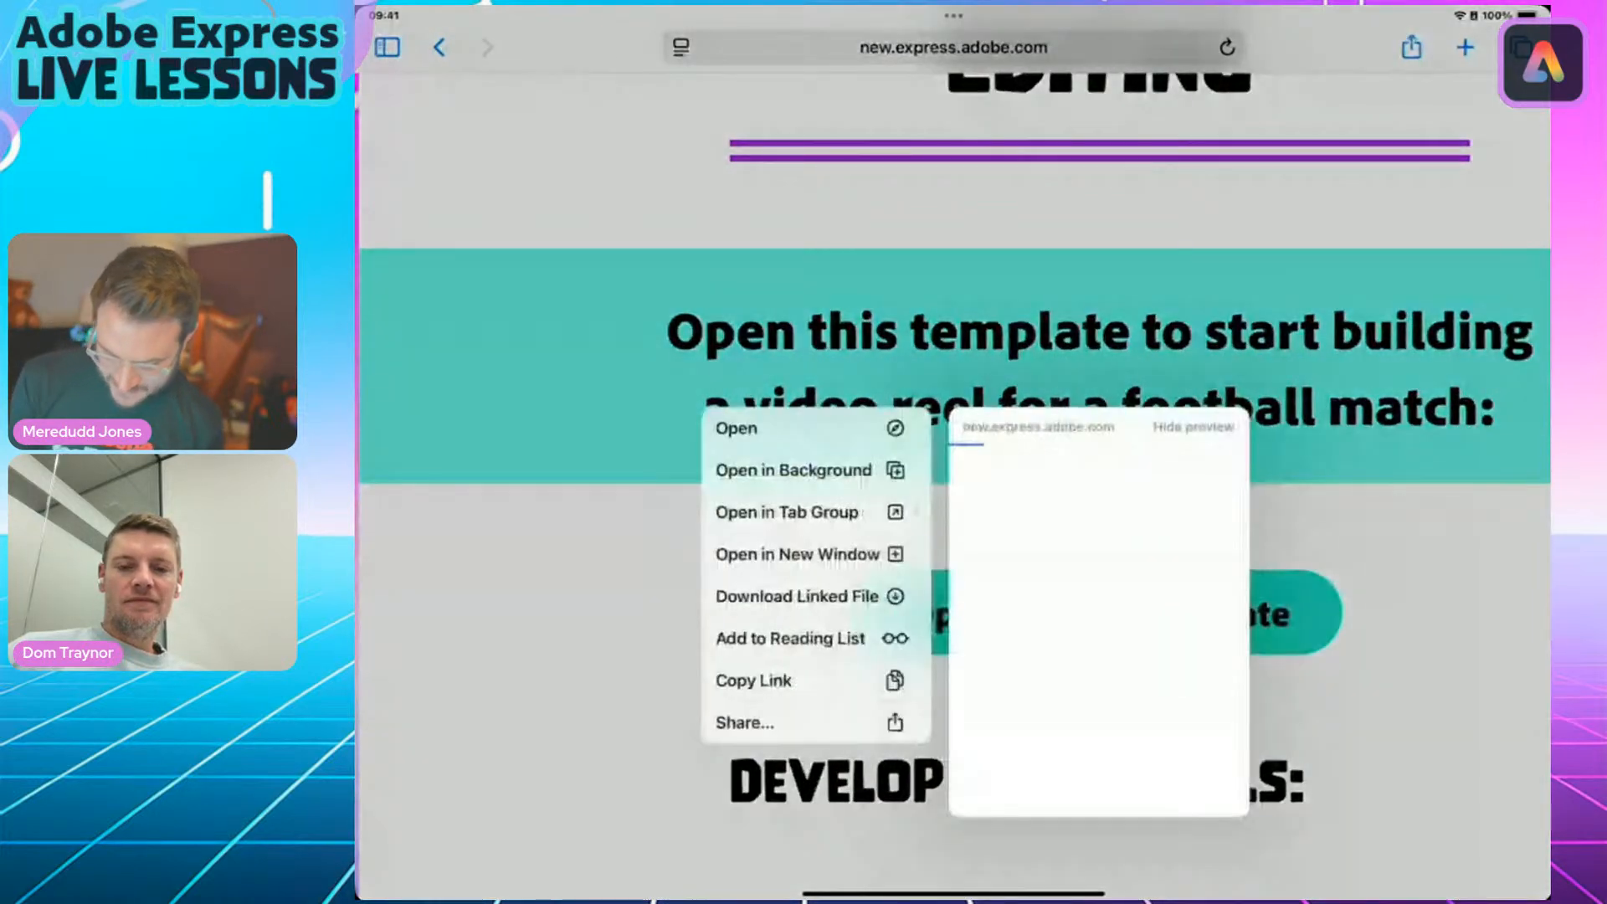
{"action": "left_click", "coordinate": [736, 427]}
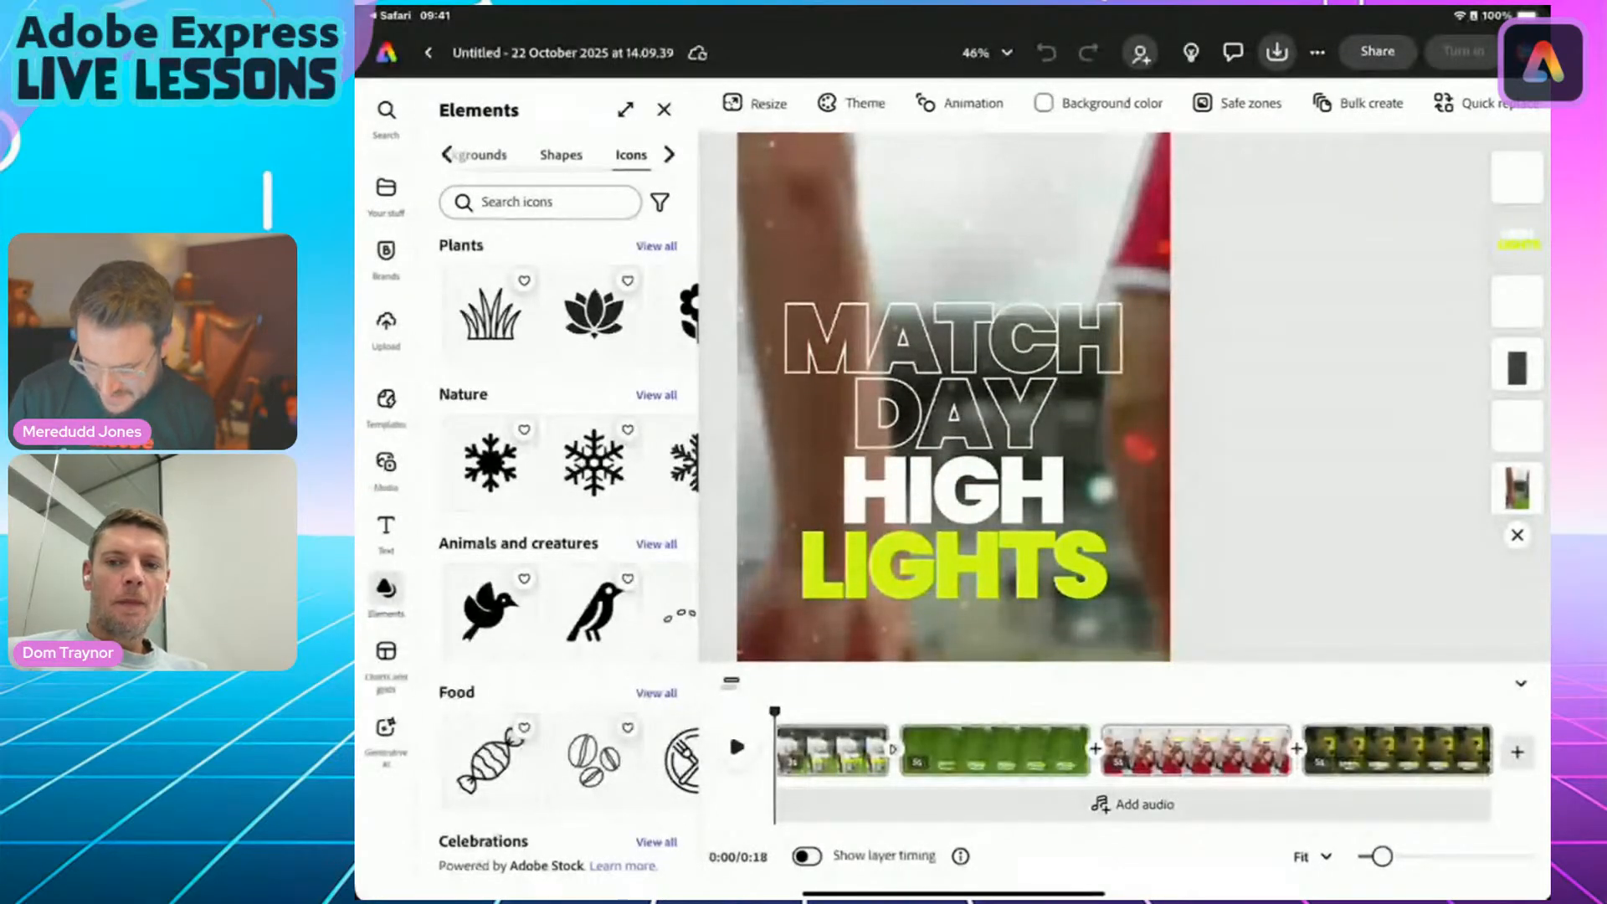
Replace the outlined "MATCH DAY" heading on the first scene with "Leeds".
{"action": "scroll", "coordinate": [953, 402], "scroll_direction": "down", "scroll_amount": 2}
{"action": "scroll", "coordinate": [953, 402], "scroll_direction": "up", "scroll_amount": 3}
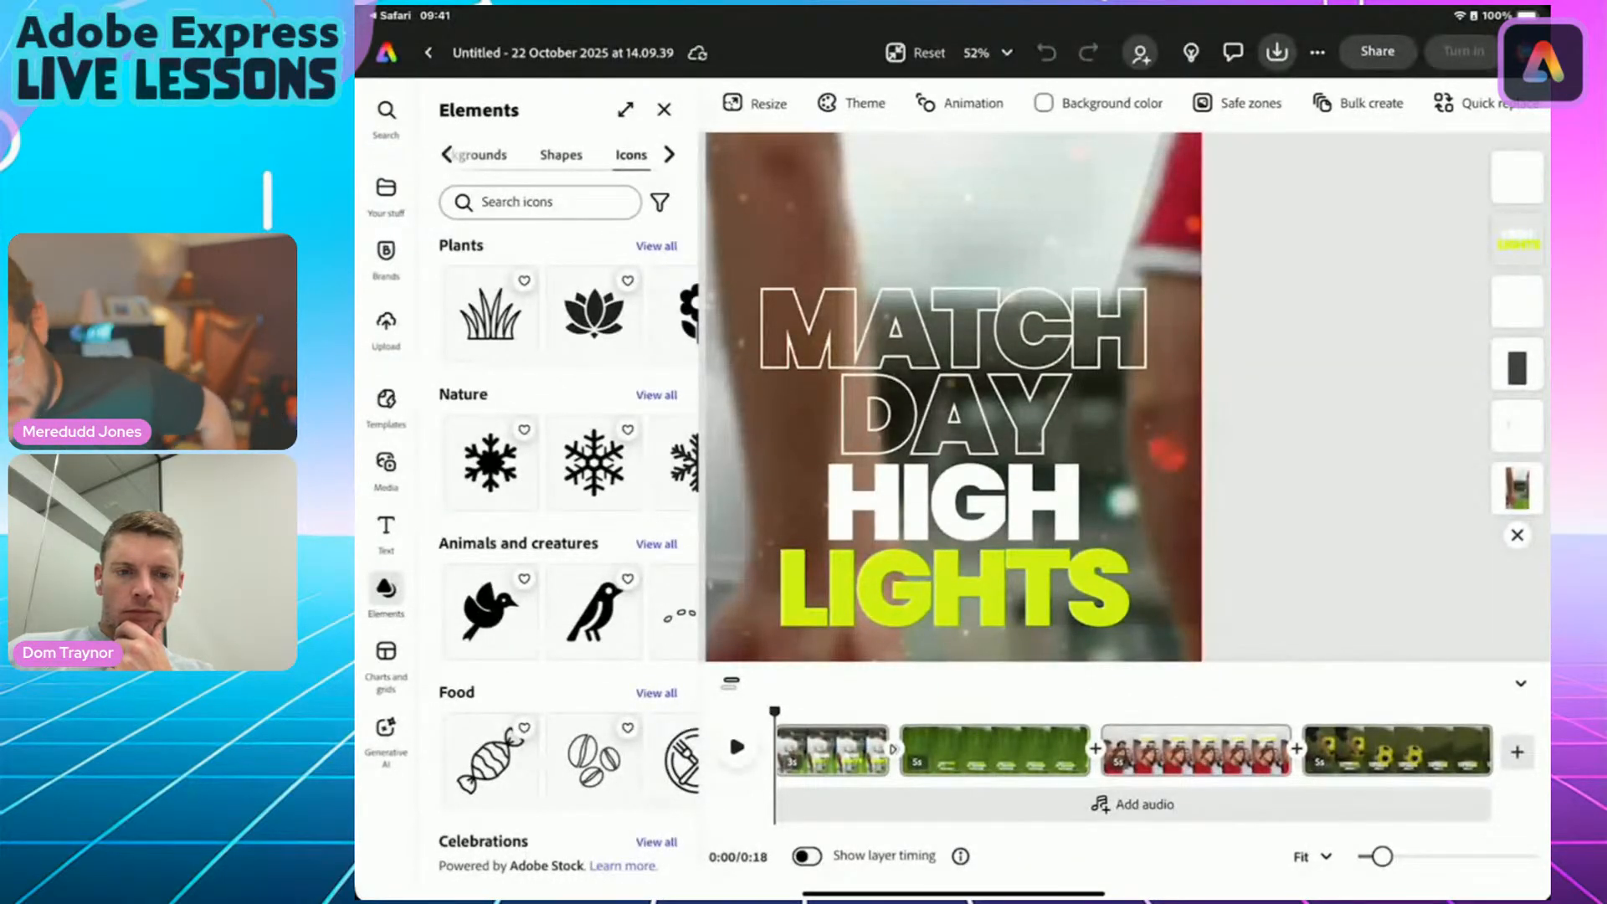
{"action": "left_click", "coordinate": [953, 352]}
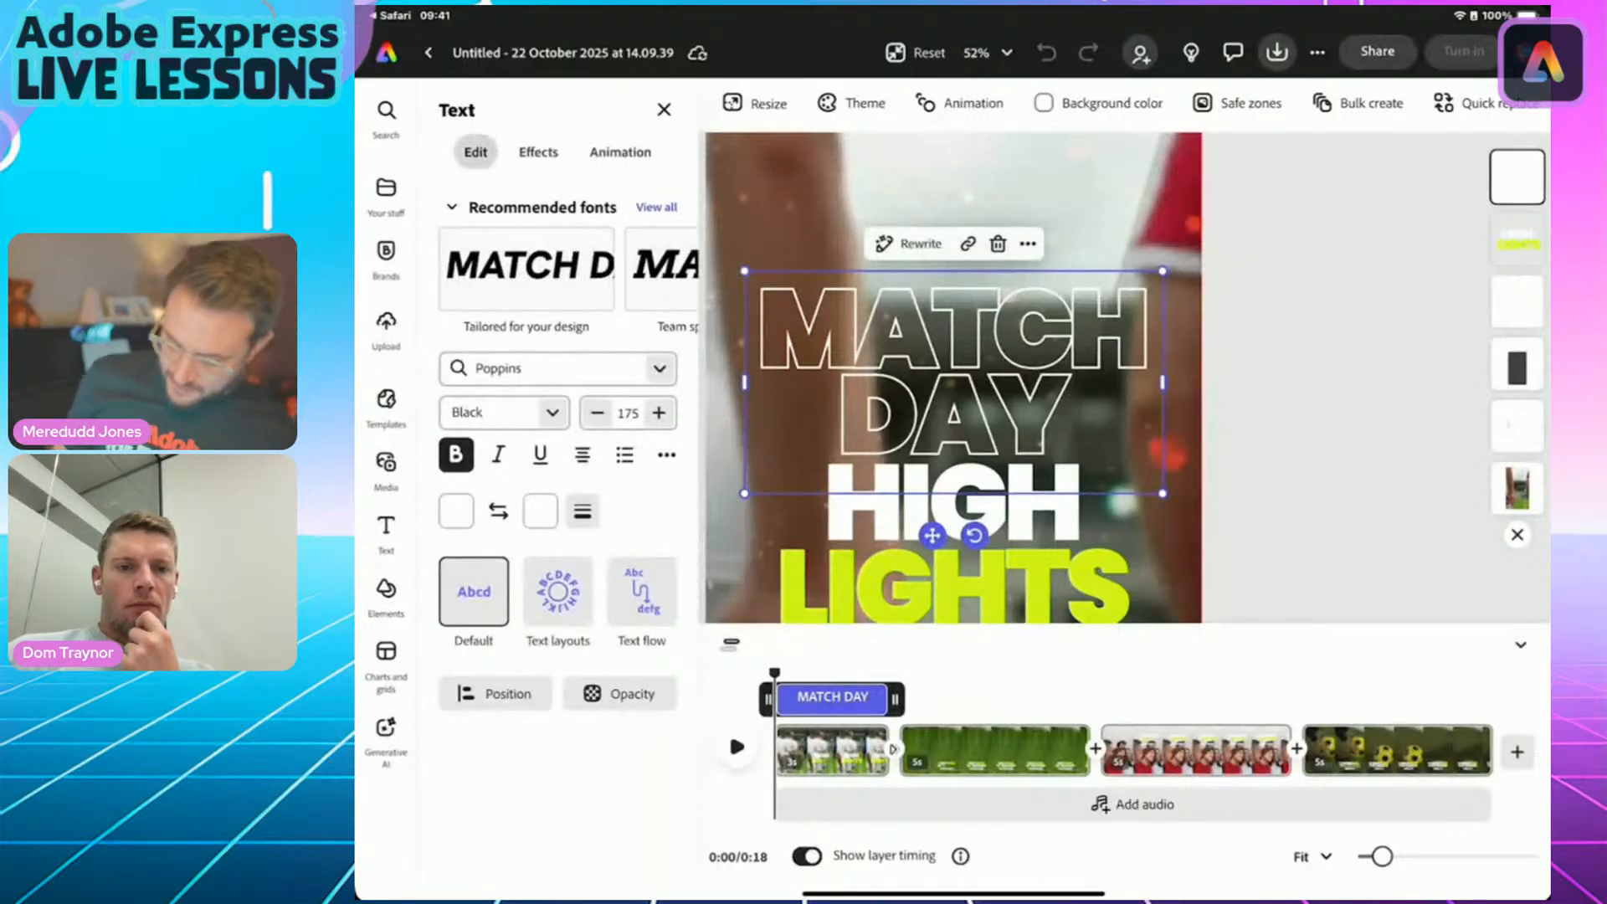
{"action": "double_click", "coordinate": [954, 414]}
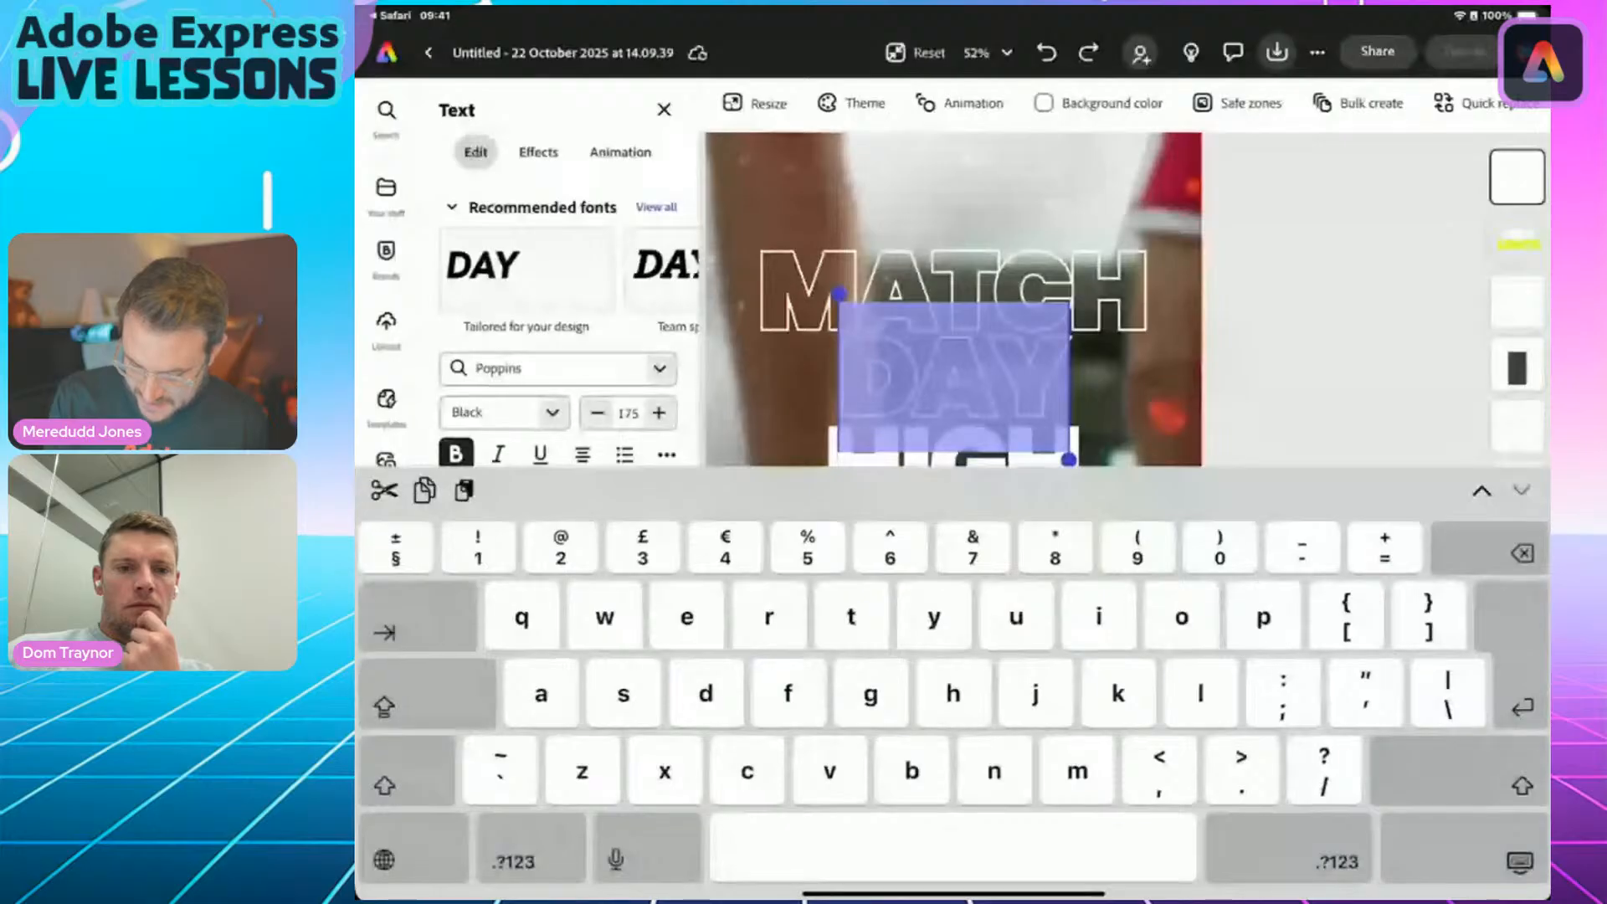
{"action": "left_click_drag", "start_coordinate": [840, 295], "coordinate": [759, 213]}
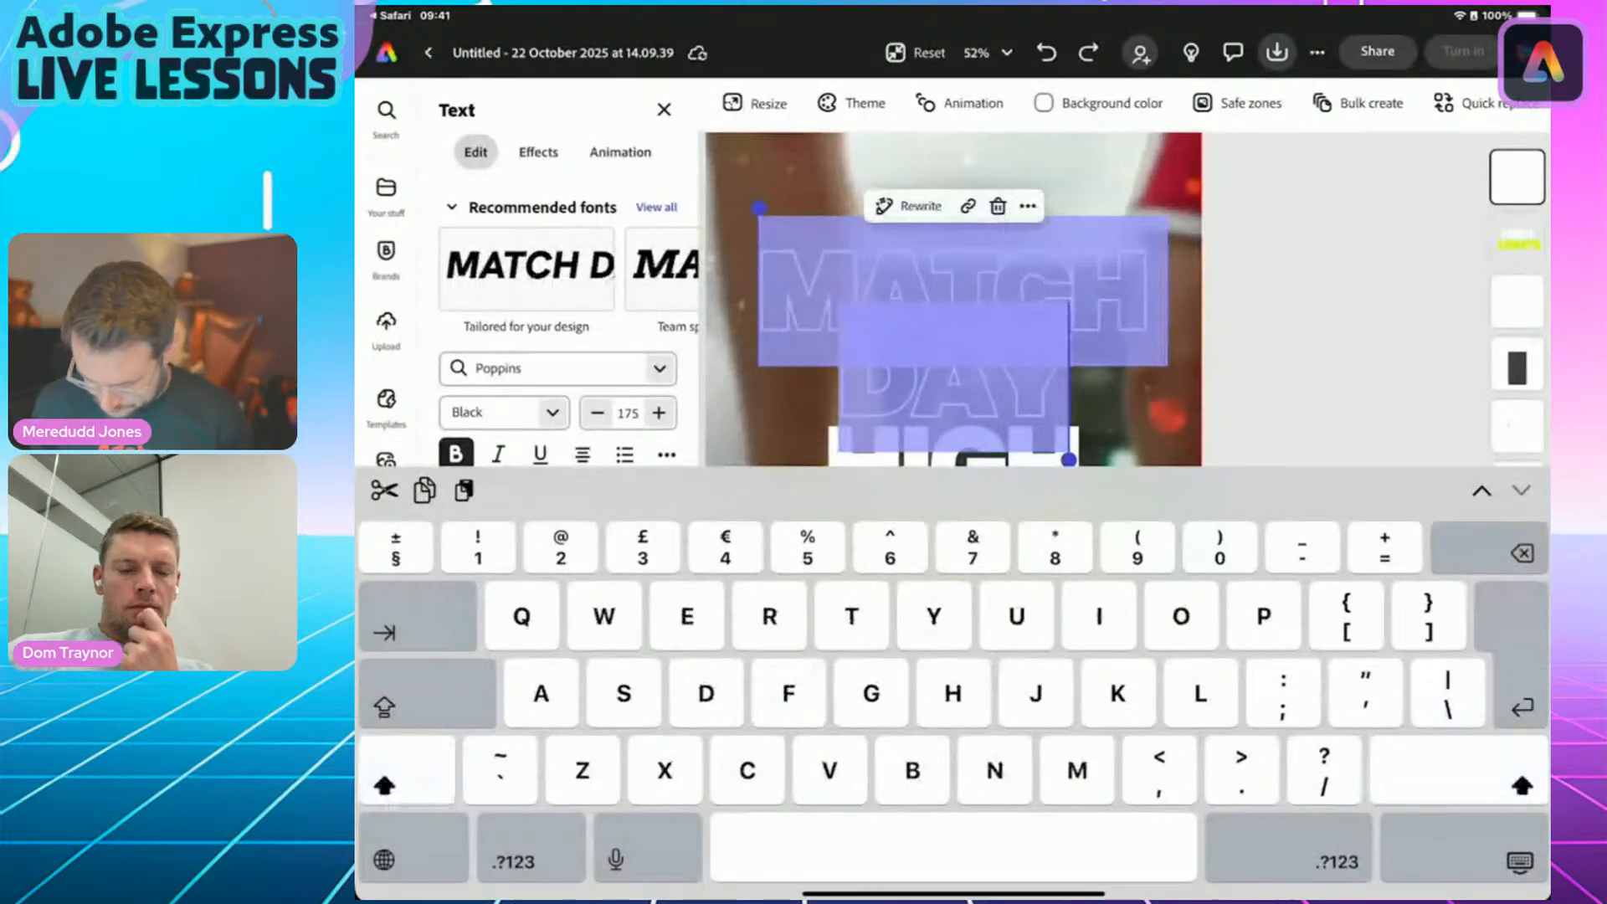
{"action": "type", "text": "Leeds"}
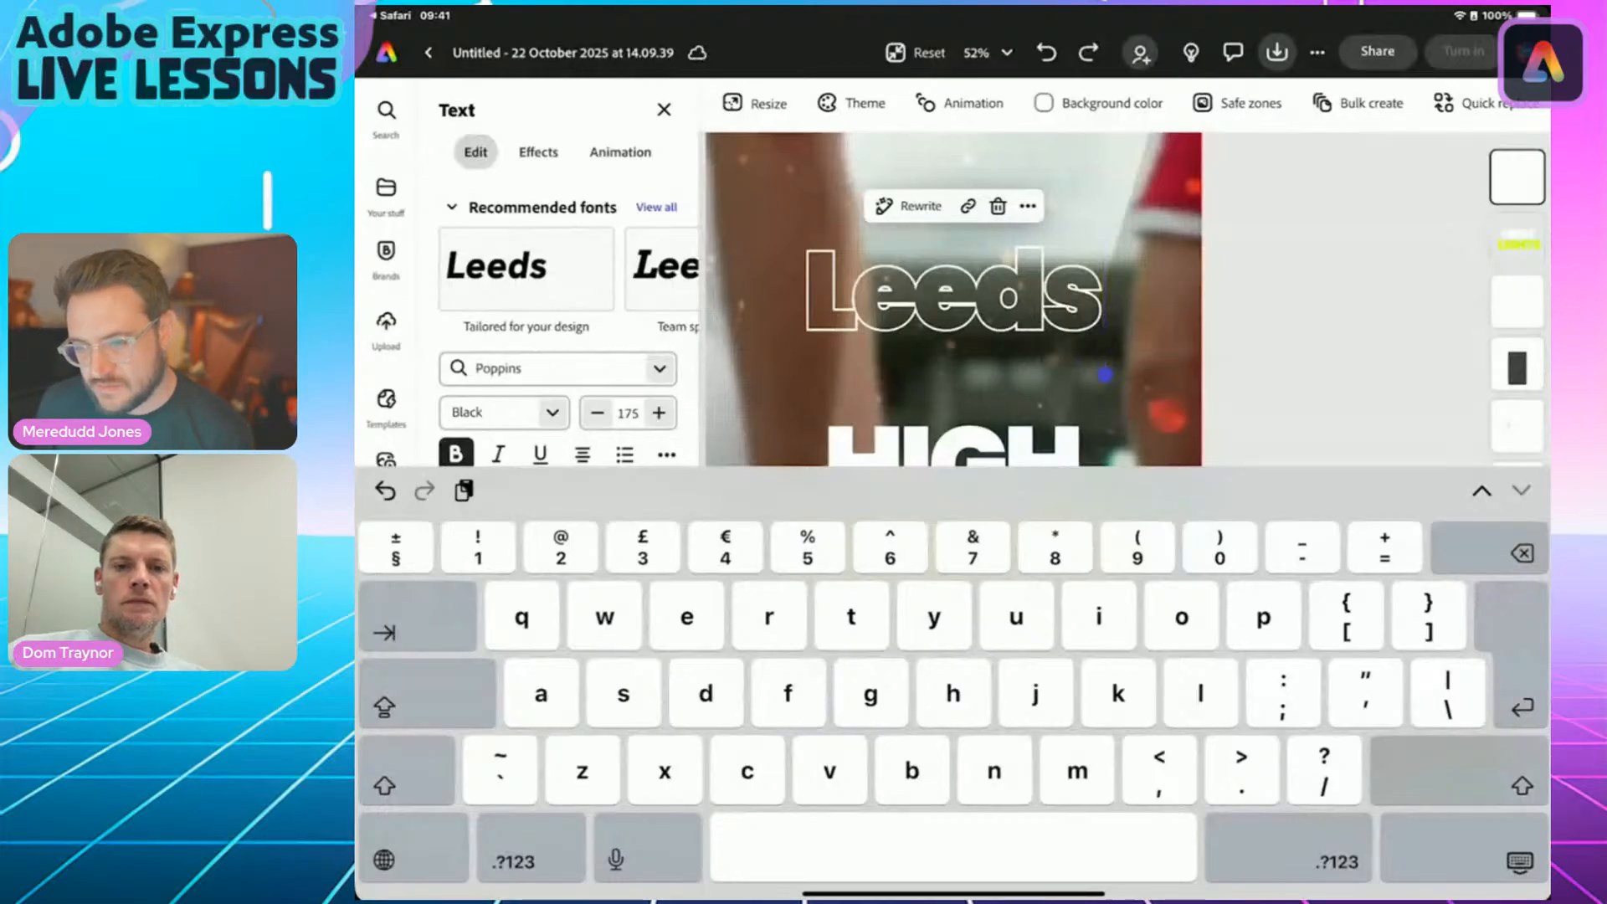
Add "vs." in lower case on a second line below "Leeds".
{"action": "key", "text": "shift"}
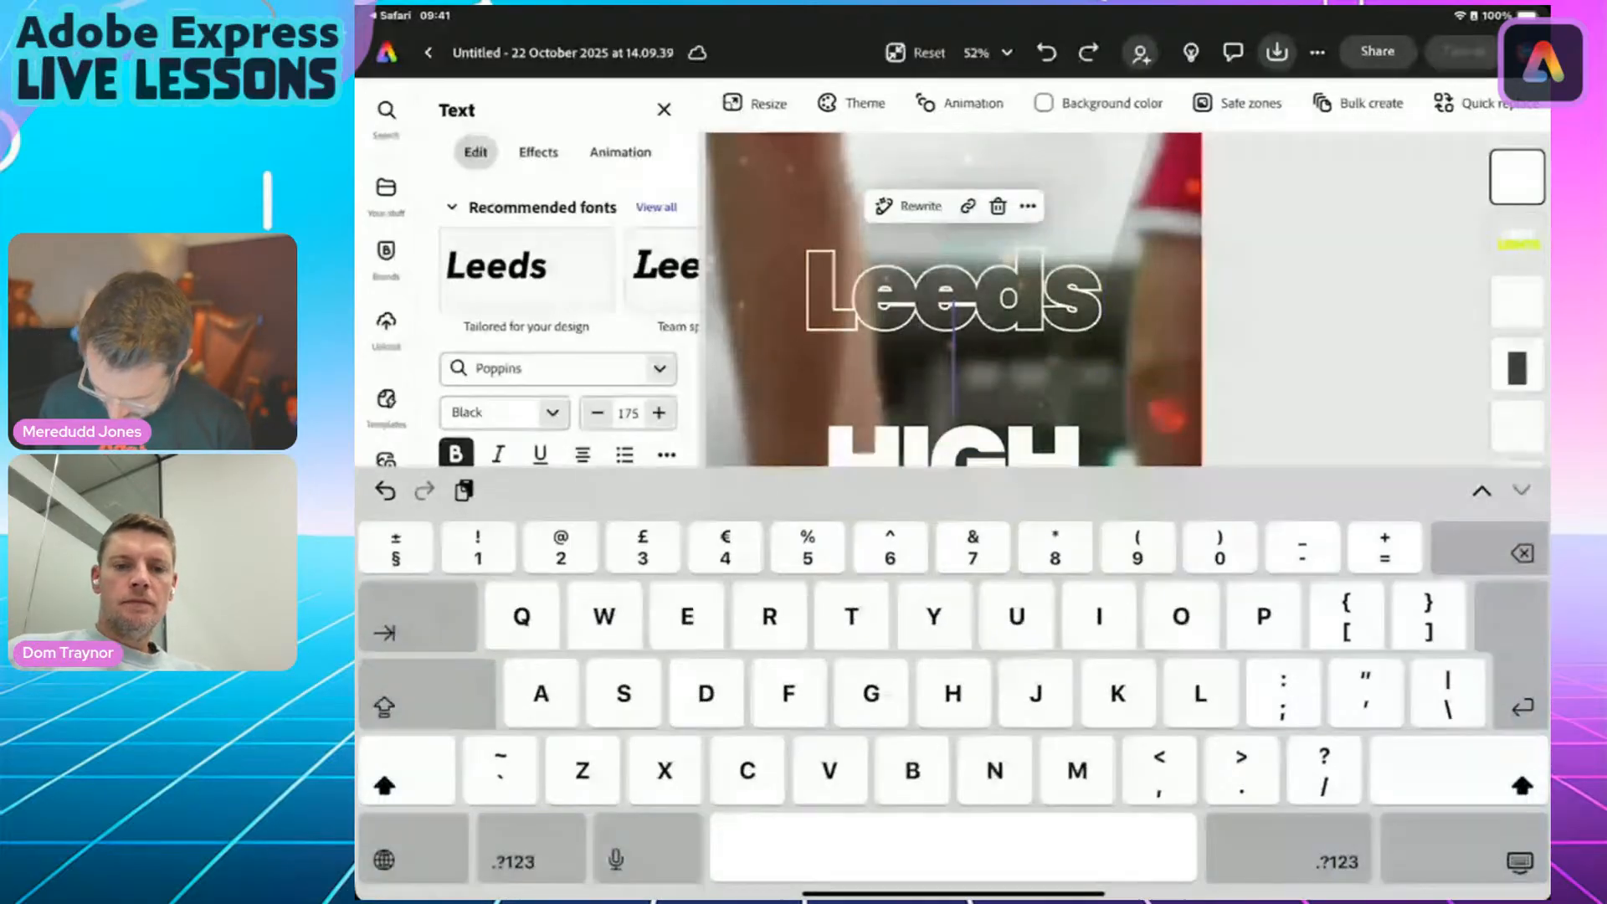
{"action": "type", "text": "Vs"}
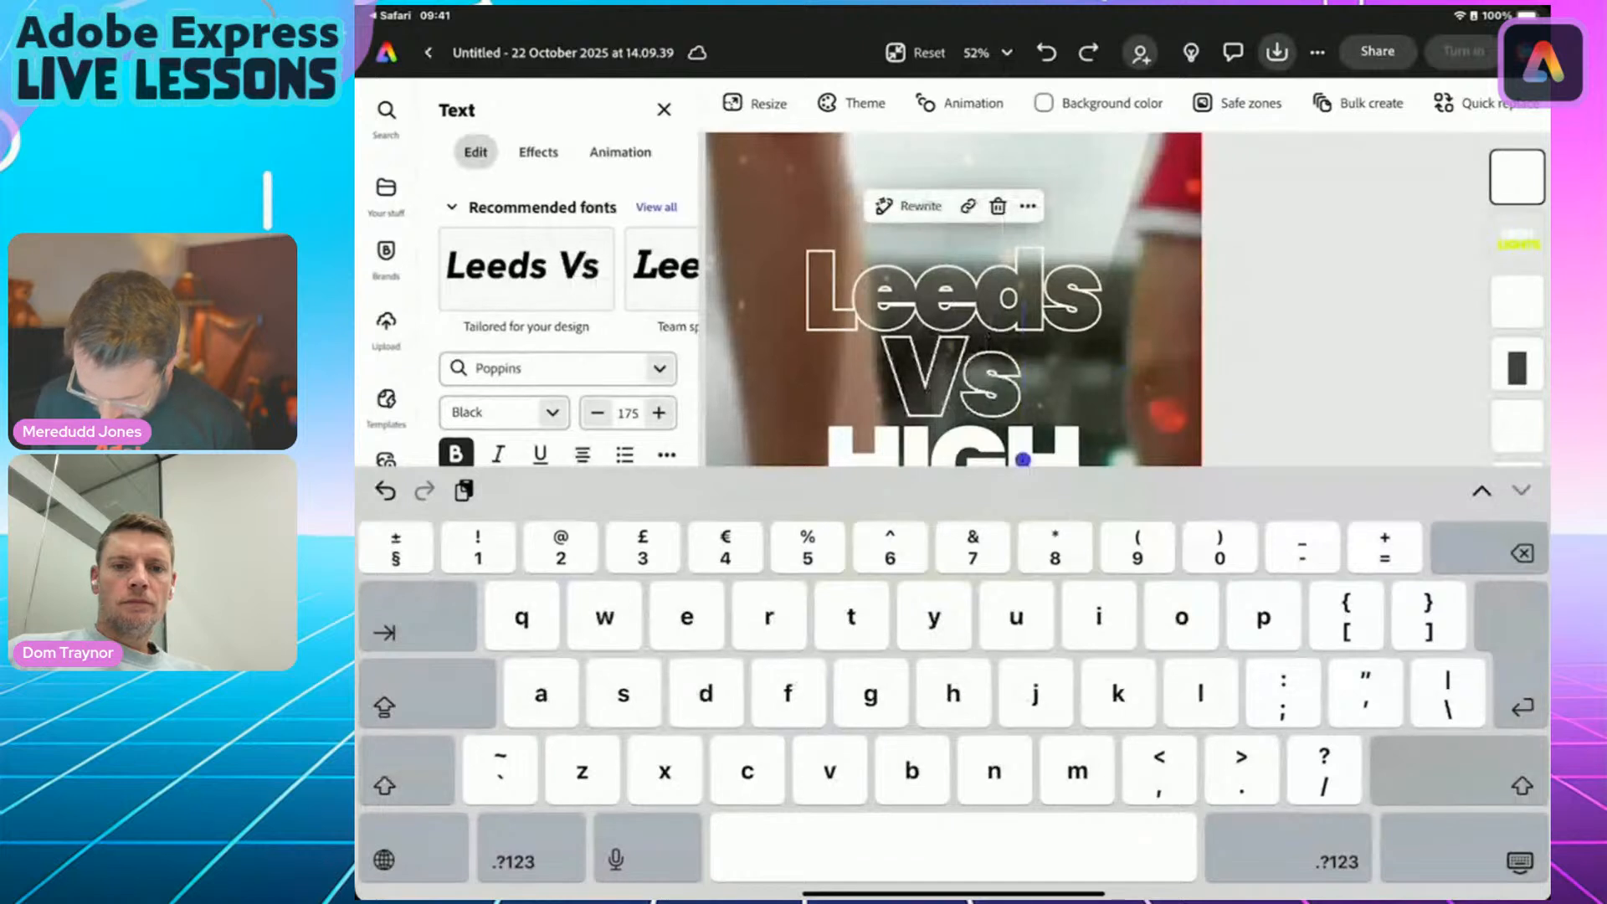
{"action": "key", "text": "BackSpace"}
{"action": "key", "text": "BackSpace"}
{"action": "key", "text": "BackSpace"}
{"action": "key", "text": "shift"}
{"action": "type", "text": "vs."}
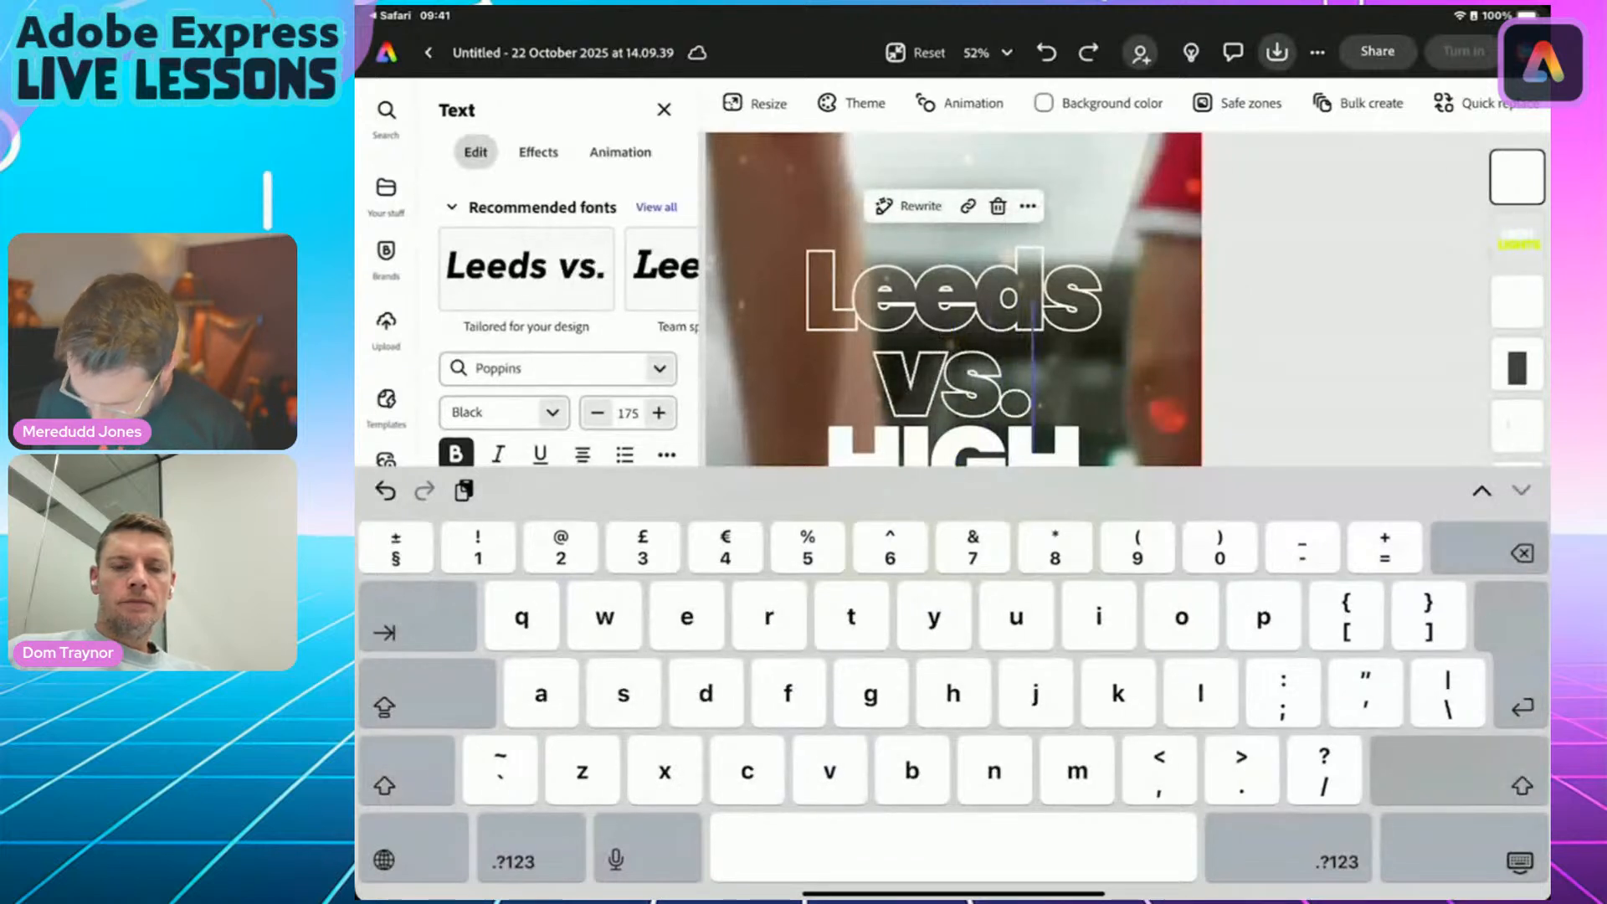
Add "Bournemouth" on a third line below "vs." and finish editing the heading.
{"action": "key", "text": "Return"}
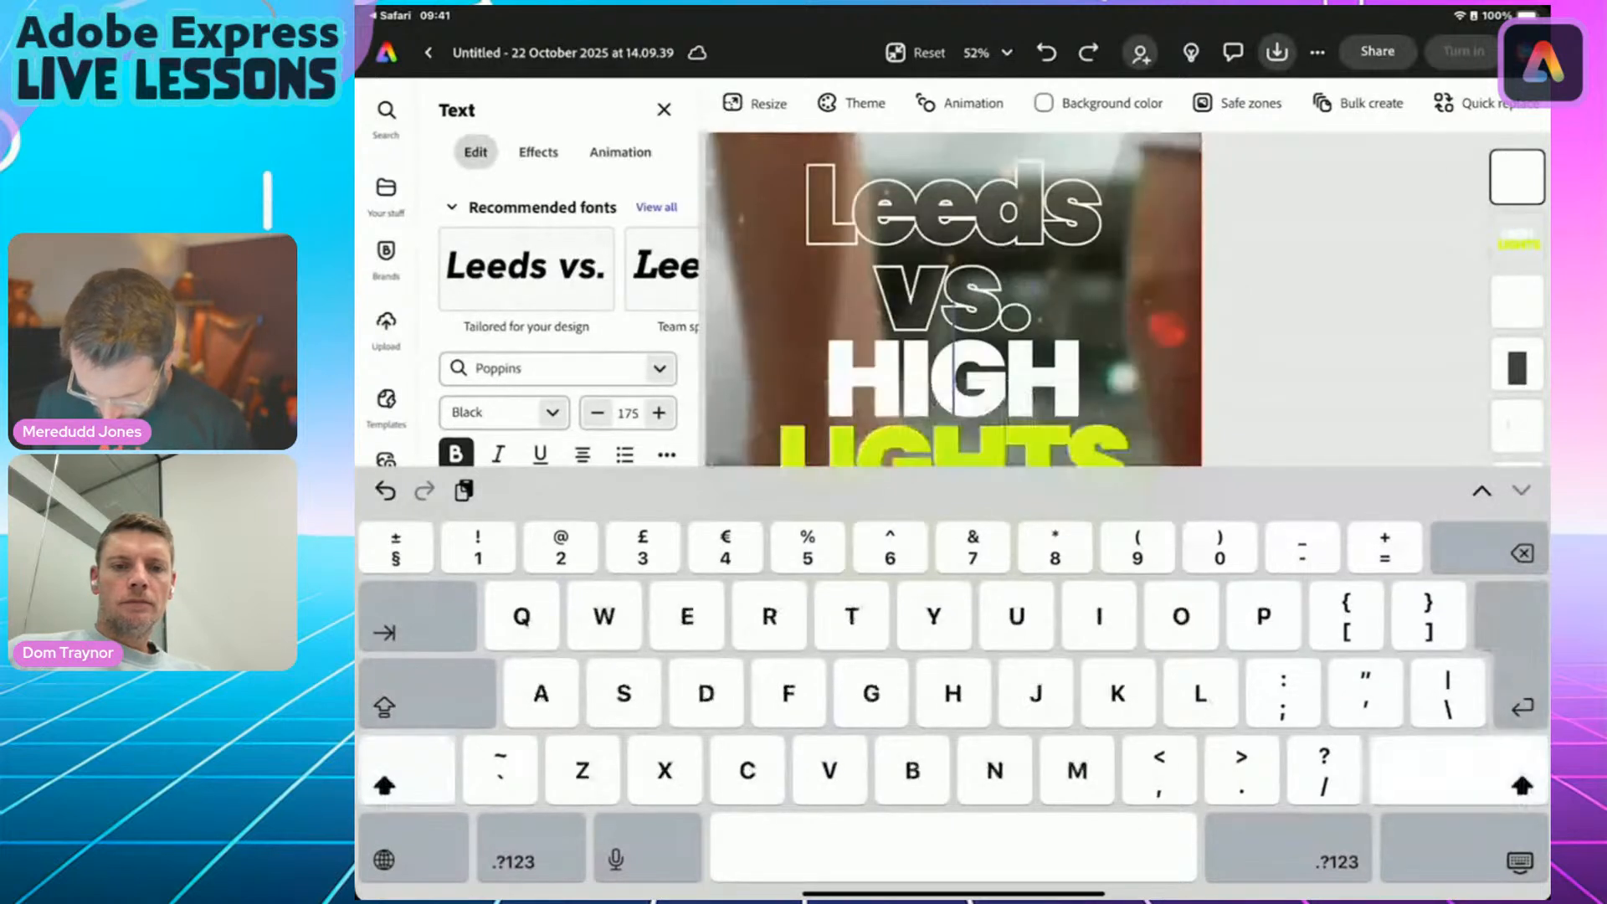
{"action": "key", "text": "shift"}
{"action": "type", "text": "ou"}
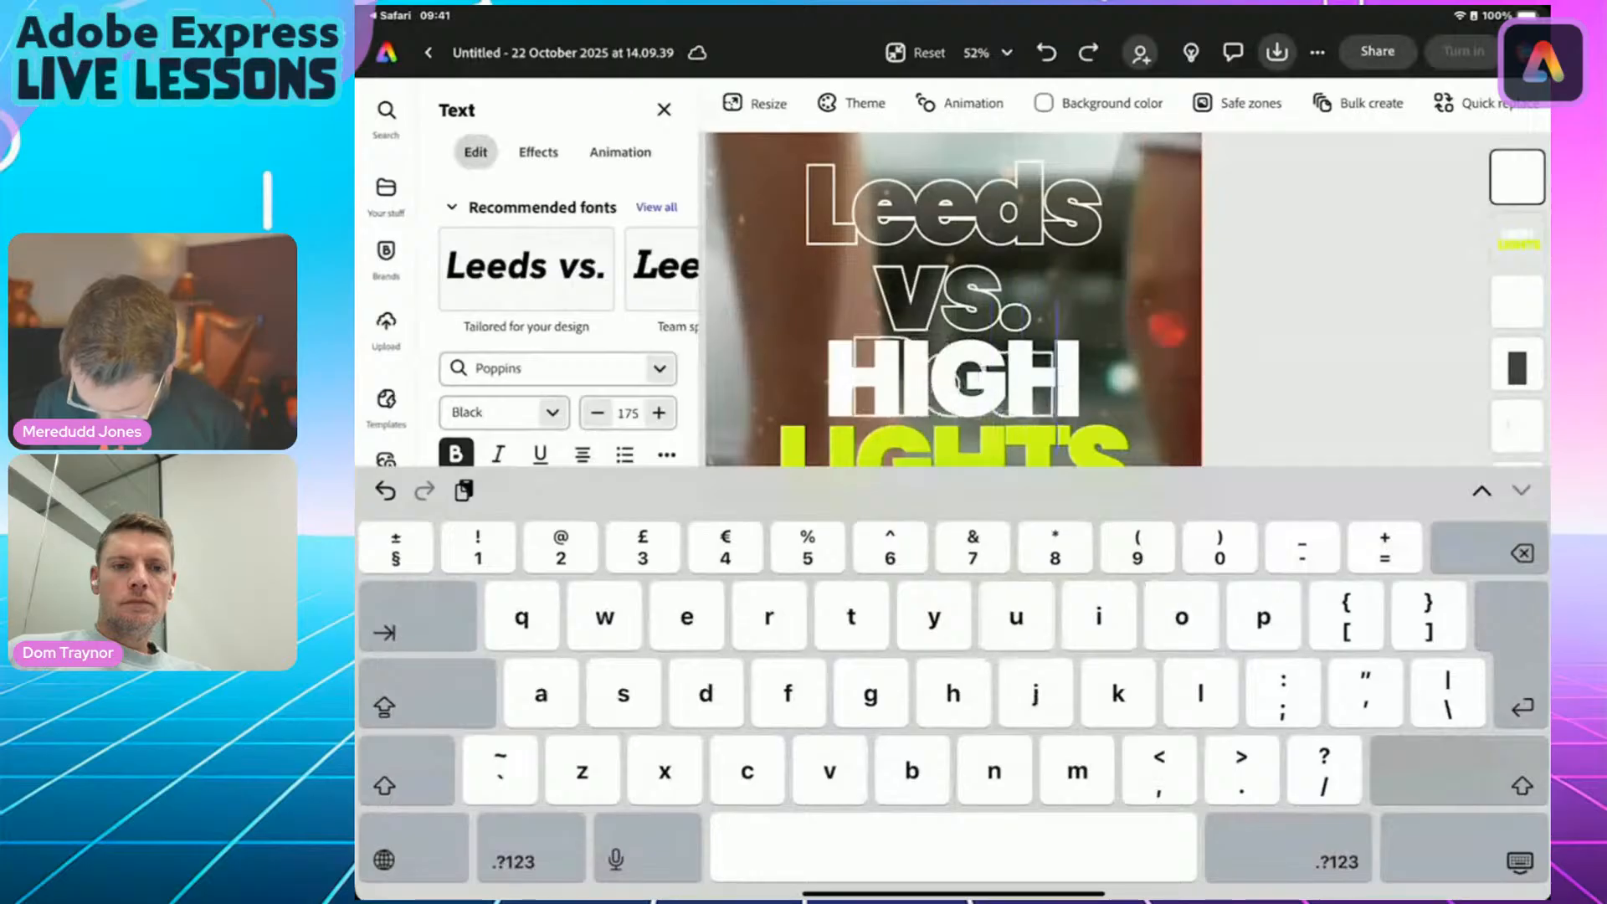
{"action": "type", "text": "rne"}
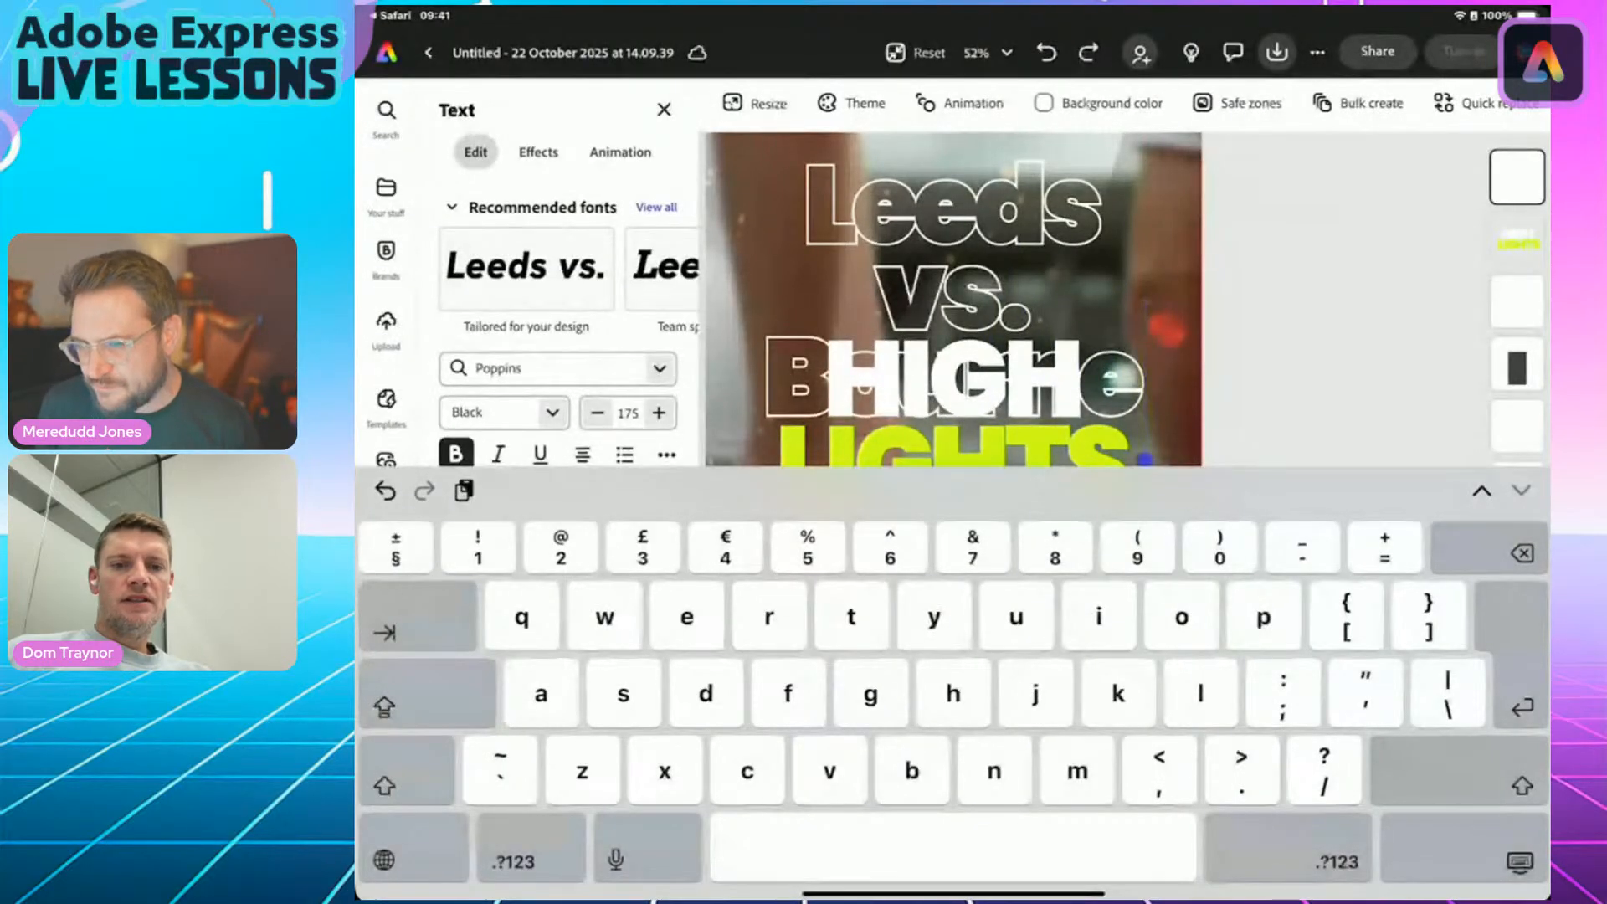
{"action": "type", "text": "mou"}
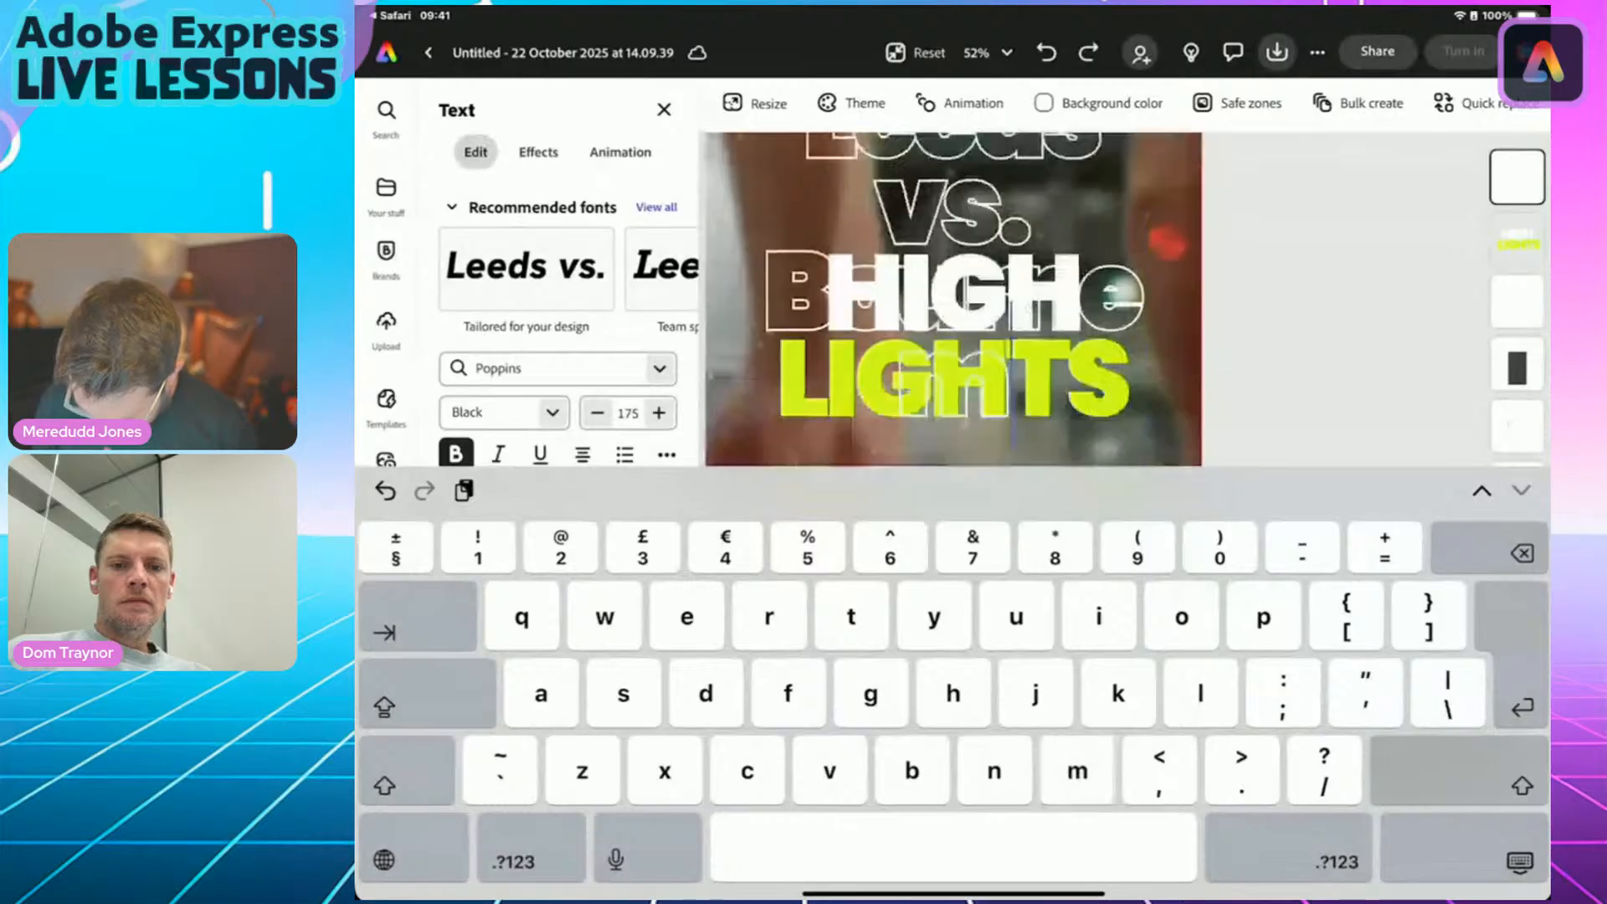
{"action": "type", "text": "h"}
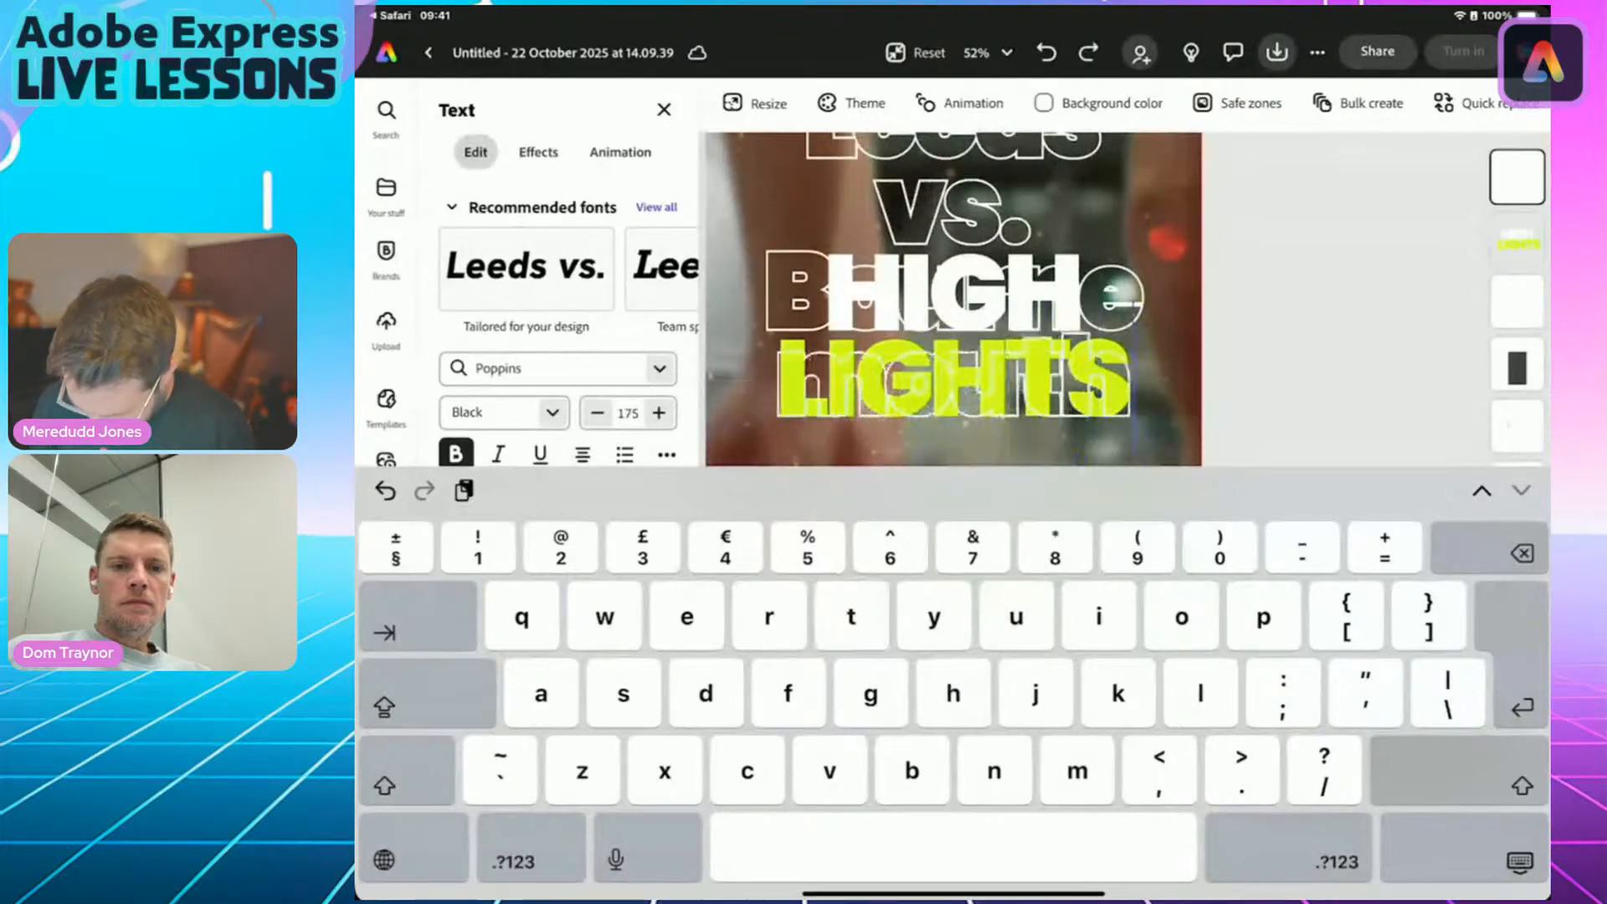
{"action": "left_click", "coordinate": [1520, 862]}
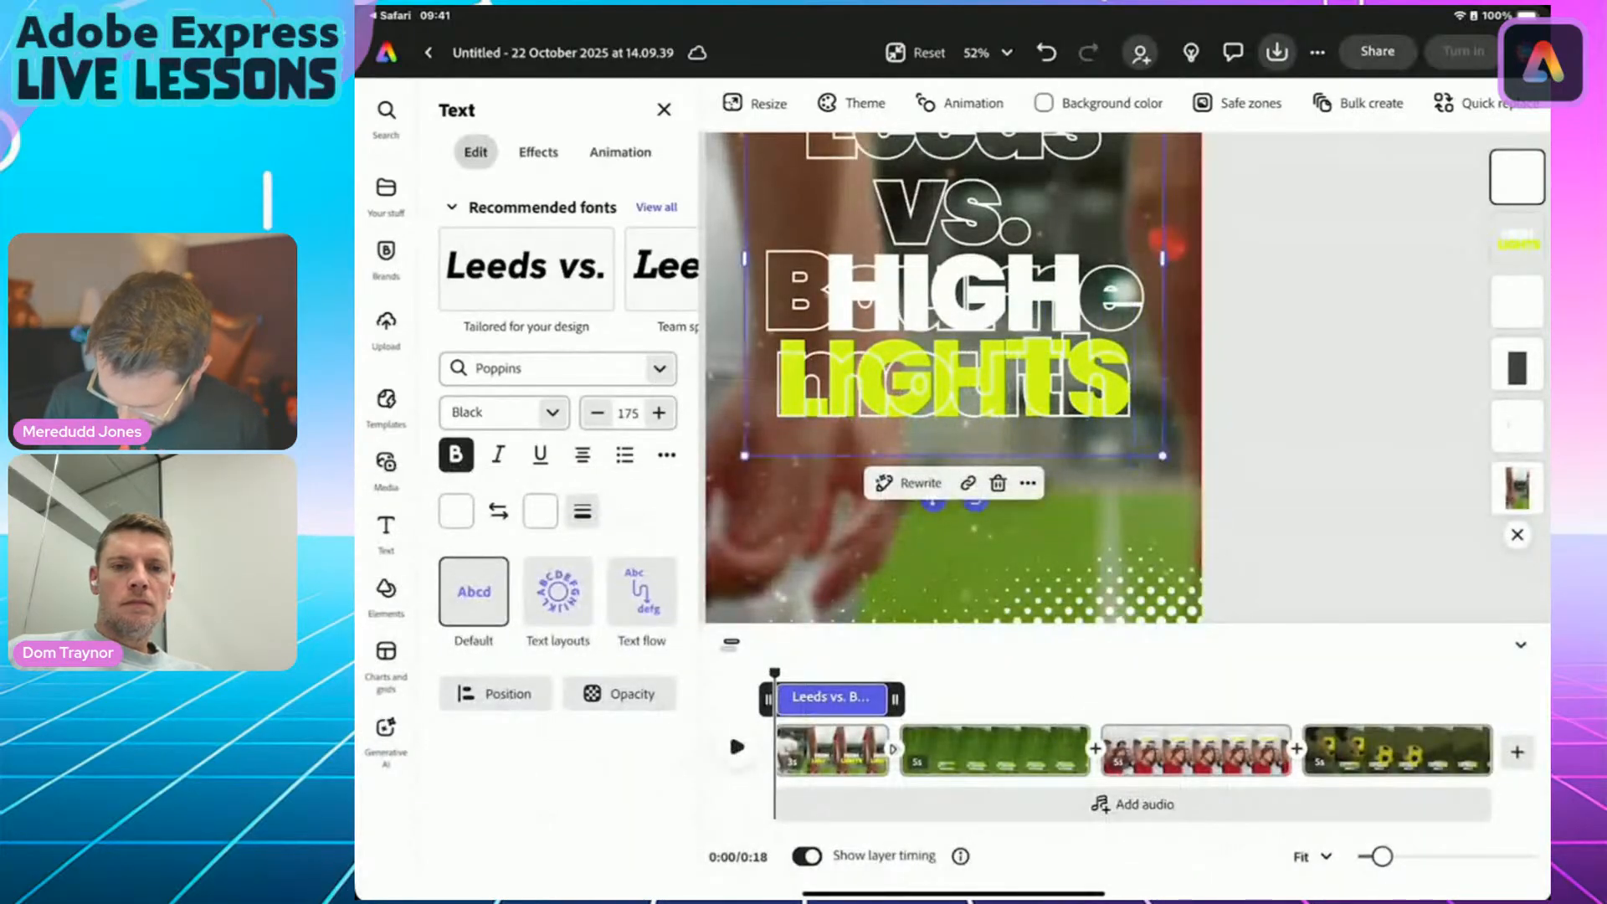
Reduce the font size of the "Leeds vs. Bournemouth" heading to 91 so each word fits on one line.
{"action": "scroll", "coordinate": [954, 377], "scroll_direction": "down", "scroll_amount": 5}
{"action": "left_click", "coordinate": [597, 413]}
{"action": "left_click", "coordinate": [598, 412]}
{"action": "left_click", "coordinate": [598, 413]}
{"action": "left_click", "coordinate": [598, 413]}
{"action": "left_click", "coordinate": [598, 413]}
{"action": "left_click", "coordinate": [597, 412]}
{"action": "left_click", "coordinate": [386, 588]}
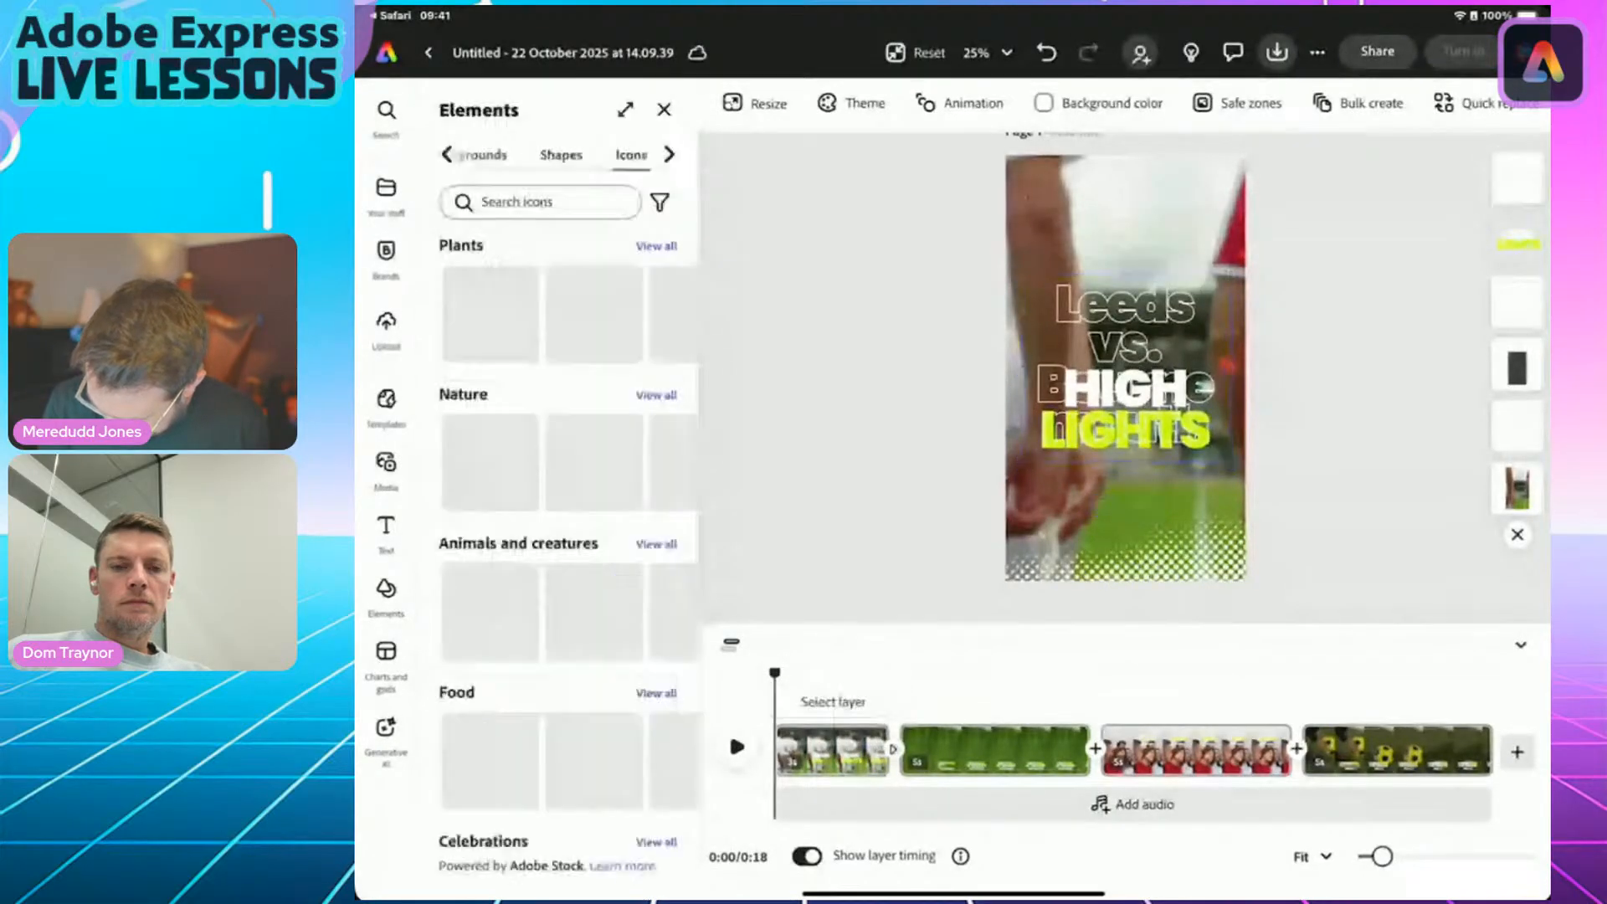
{"action": "left_click", "coordinate": [1125, 334]}
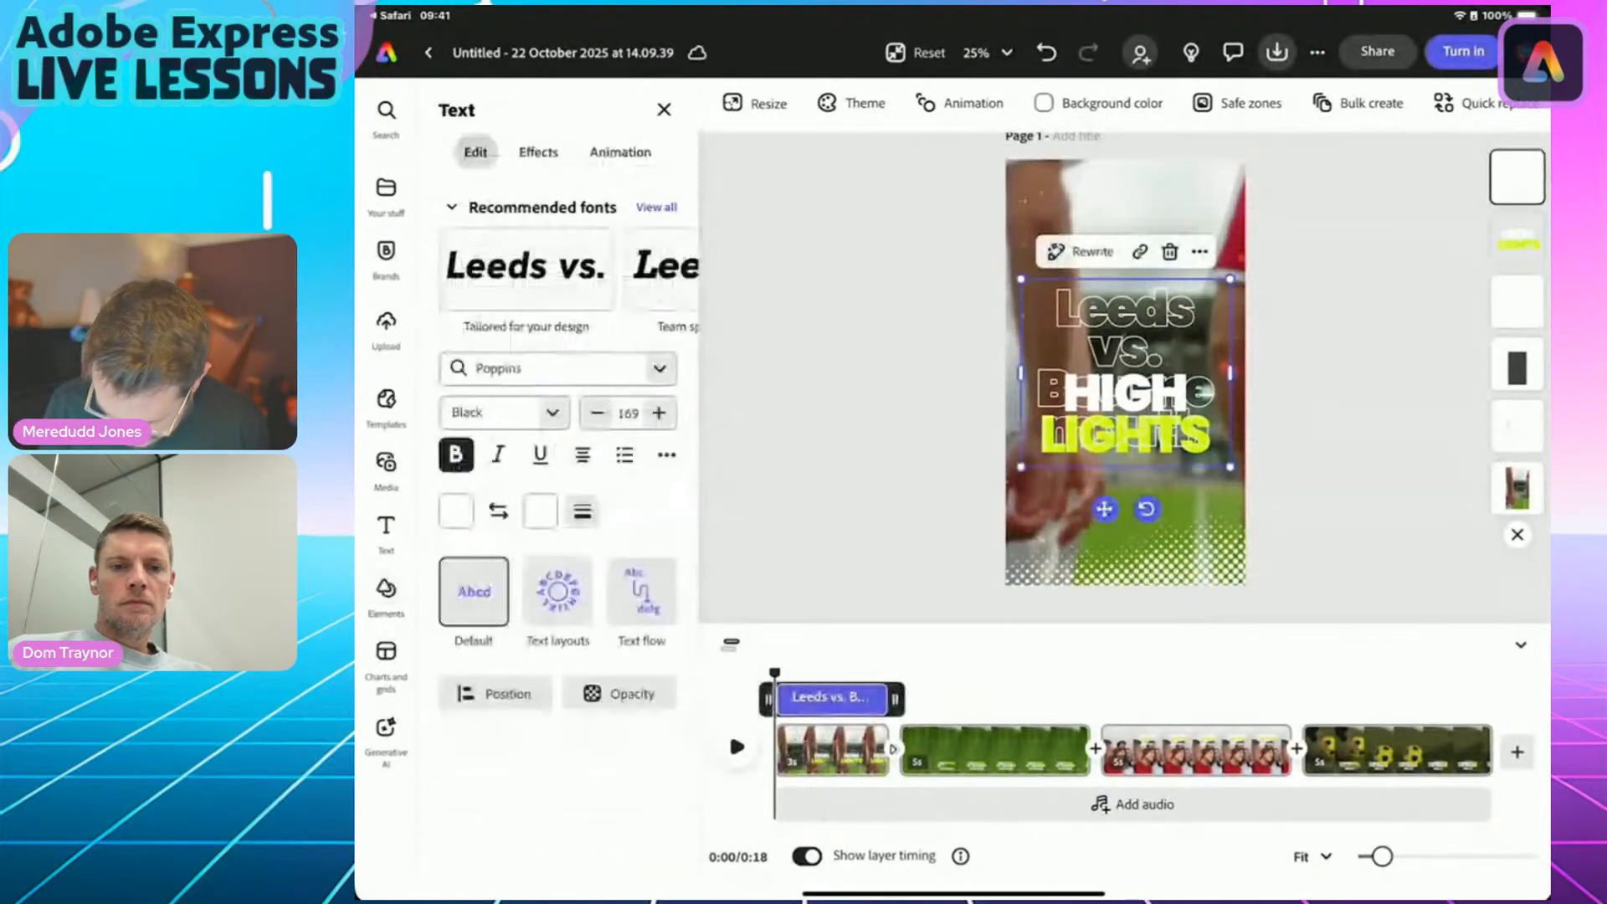
{"action": "left_click", "coordinate": [597, 413]}
{"action": "left_click", "coordinate": [597, 412]}
{"action": "left_click", "coordinate": [597, 412]}
{"action": "left_click", "coordinate": [598, 412]}
{"action": "left_click", "coordinate": [598, 412]}
{"action": "left_click", "coordinate": [597, 413]}
{"action": "left_click", "coordinate": [598, 412]}
{"action": "left_click", "coordinate": [598, 412]}
{"action": "left_click_drag", "start_coordinate": [598, 413], "coordinate": [597, 413]}
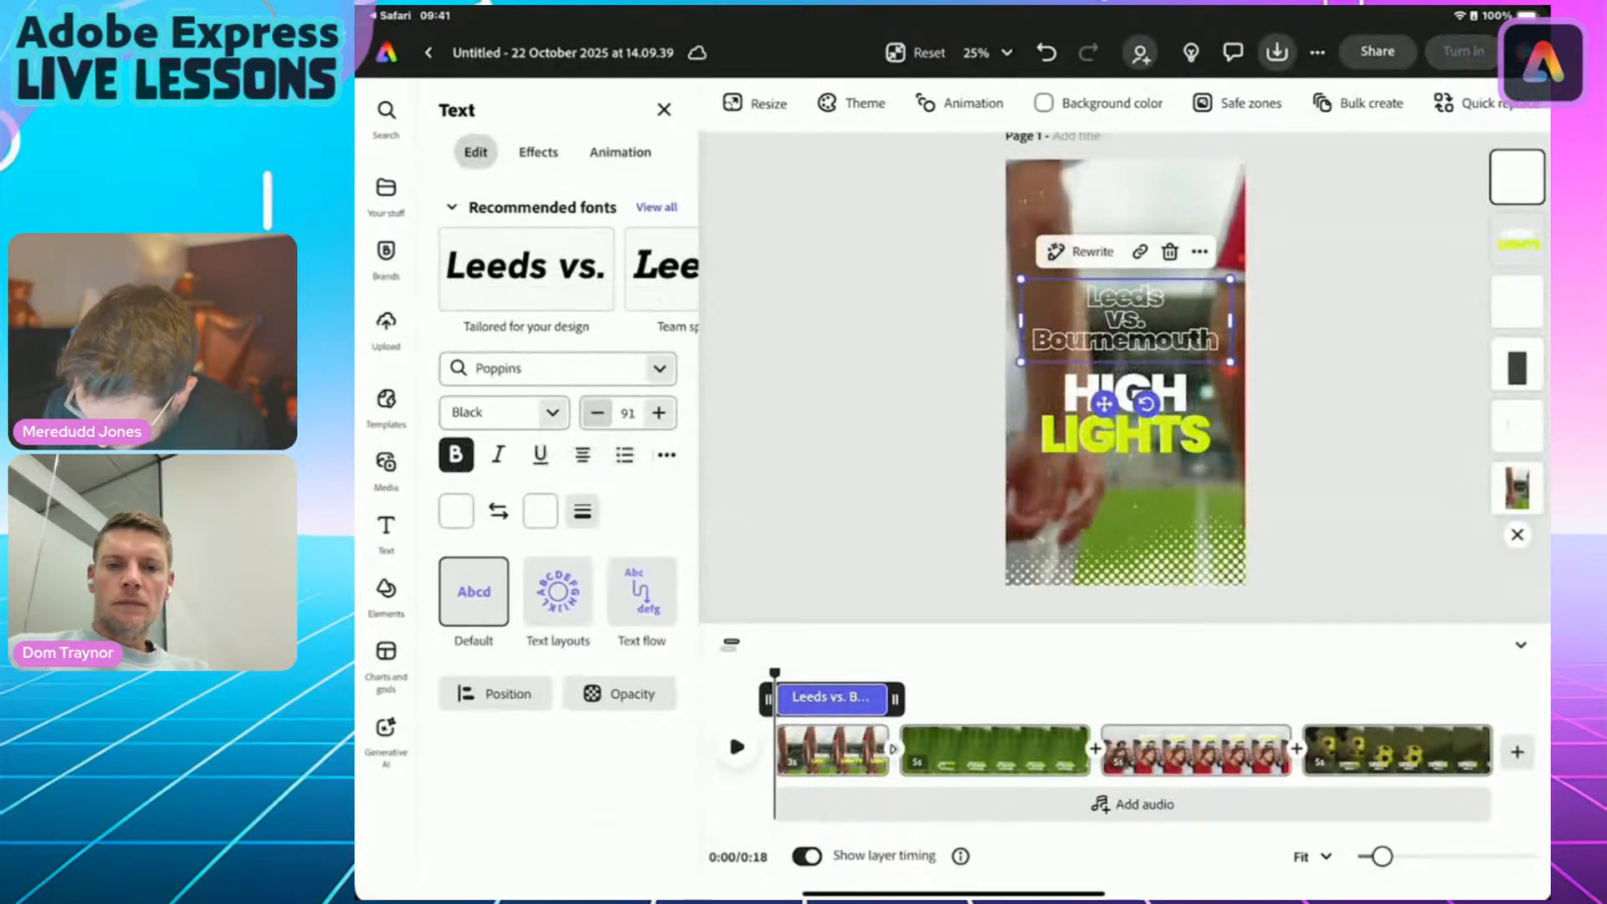
Move the "Leeds vs. Bournemouth" heading up to the top edge of the page.
{"action": "left_click", "coordinate": [385, 594]}
{"action": "left_click", "coordinate": [1125, 320]}
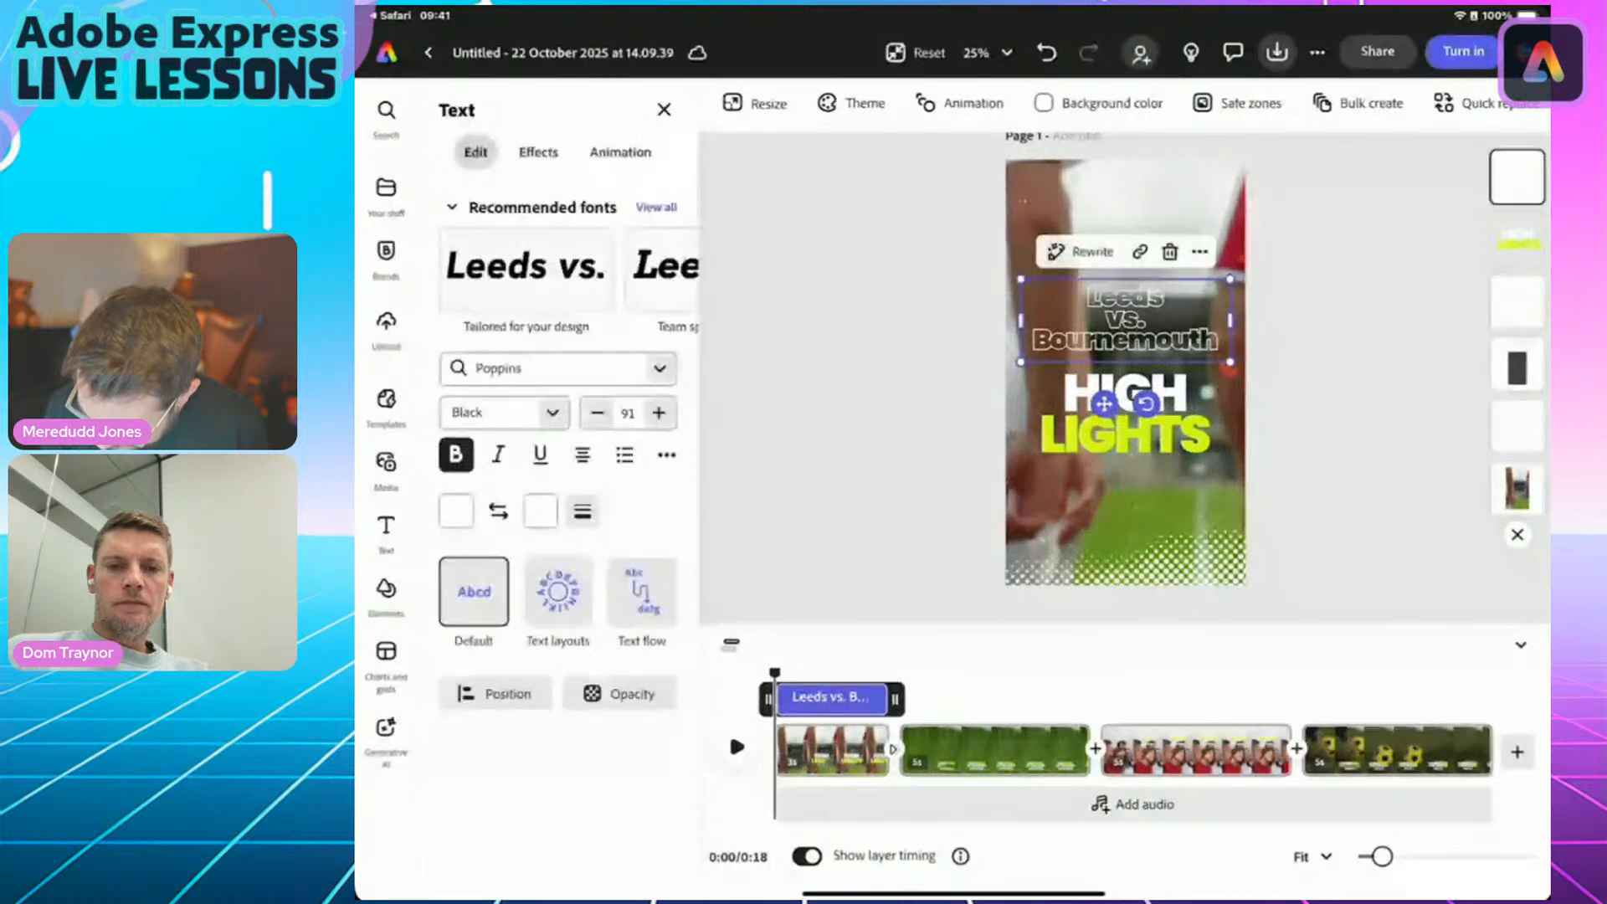
{"action": "left_click_drag", "start_coordinate": [1125, 320], "coordinate": [1123, 205]}
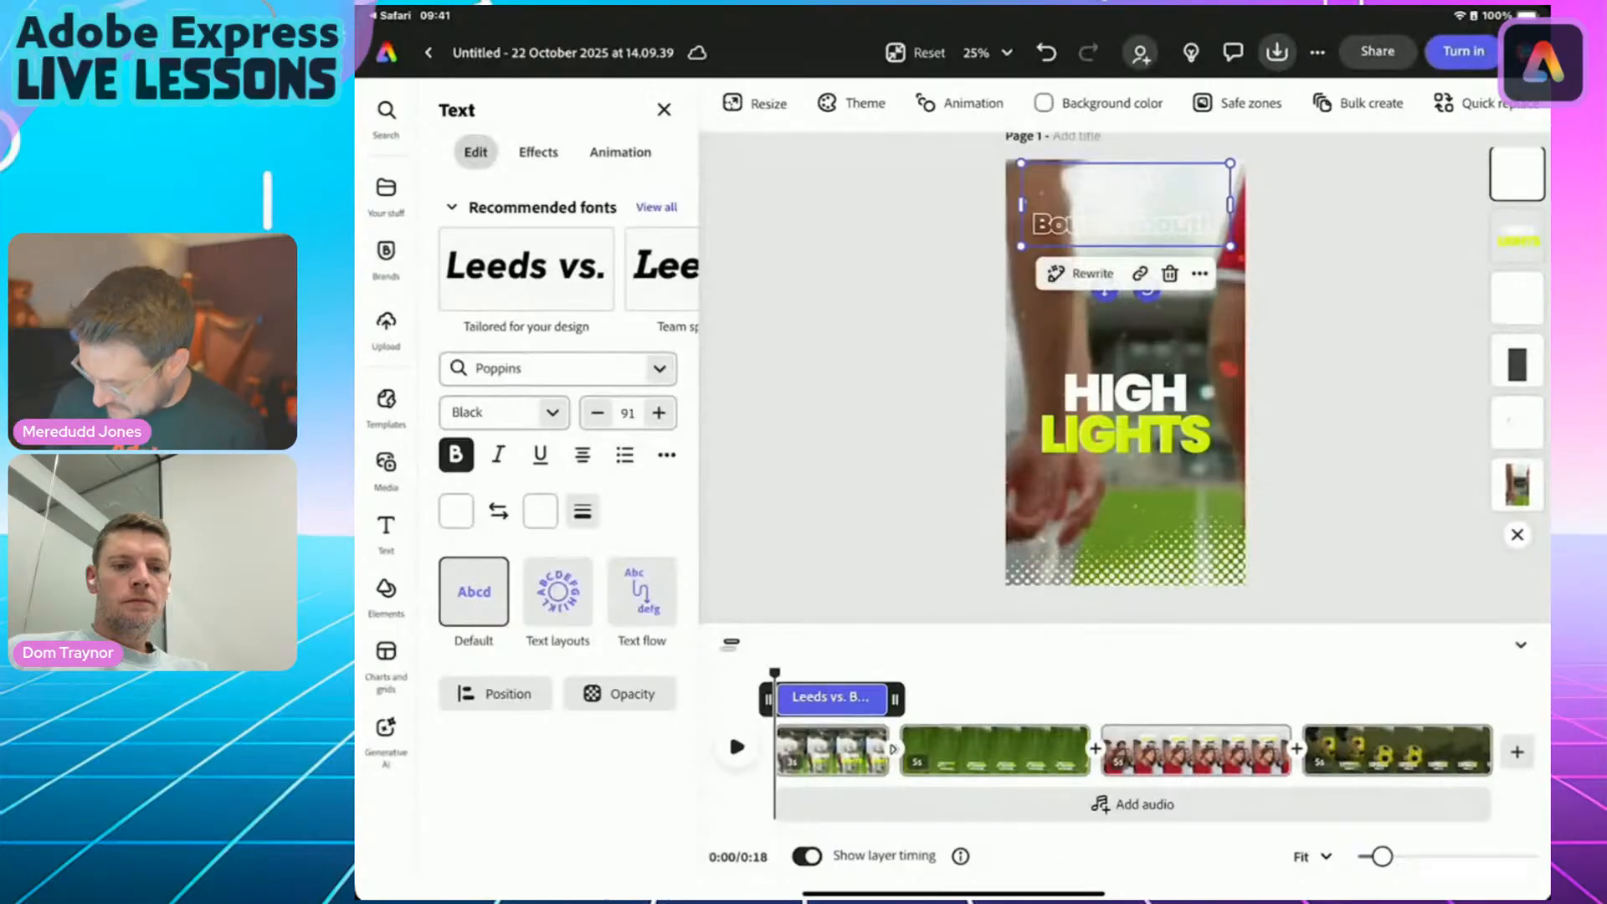
Try the Petal and Slate duotones on the first scene's background video and apply the Twilight duotone.
{"action": "left_click", "coordinate": [1127, 374]}
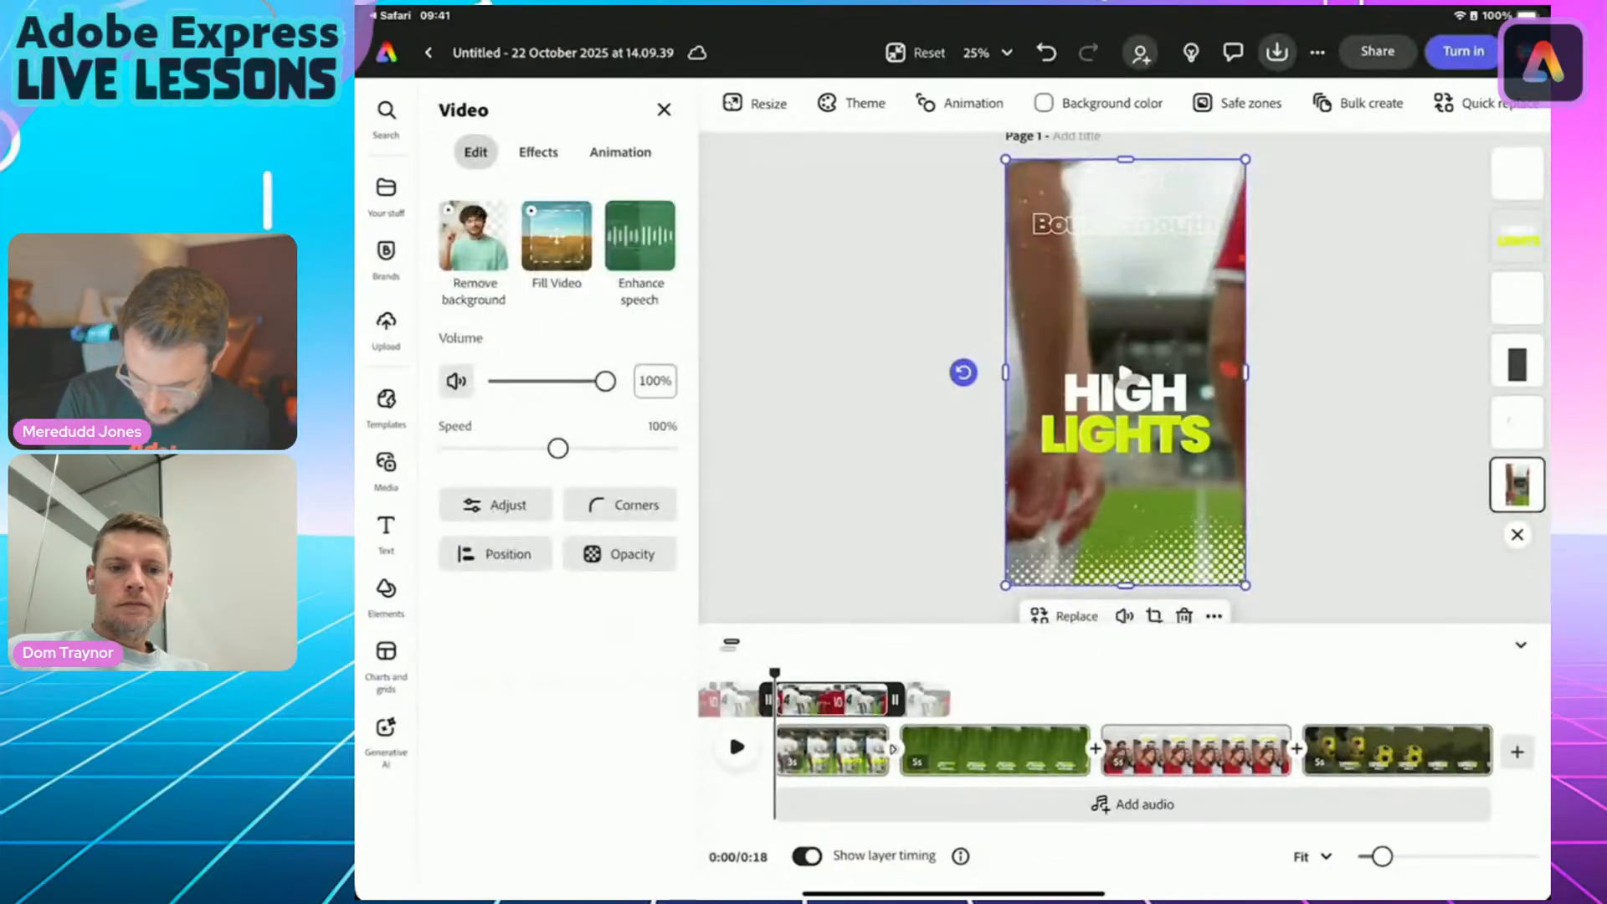
{"action": "left_click", "coordinate": [538, 153]}
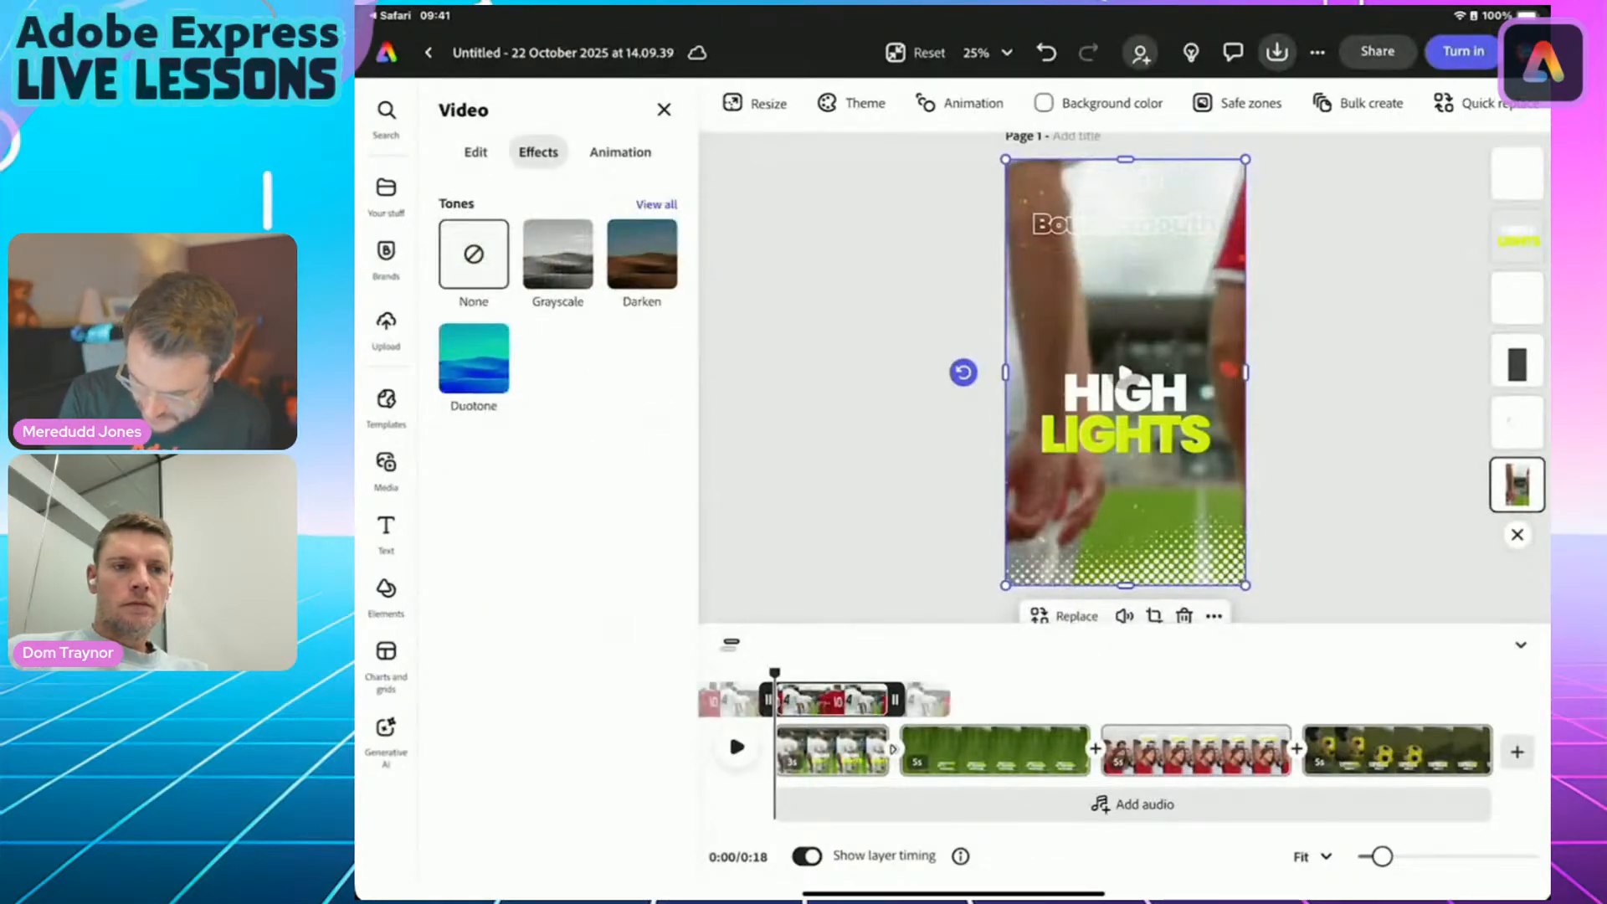
{"action": "left_click", "coordinate": [656, 204]}
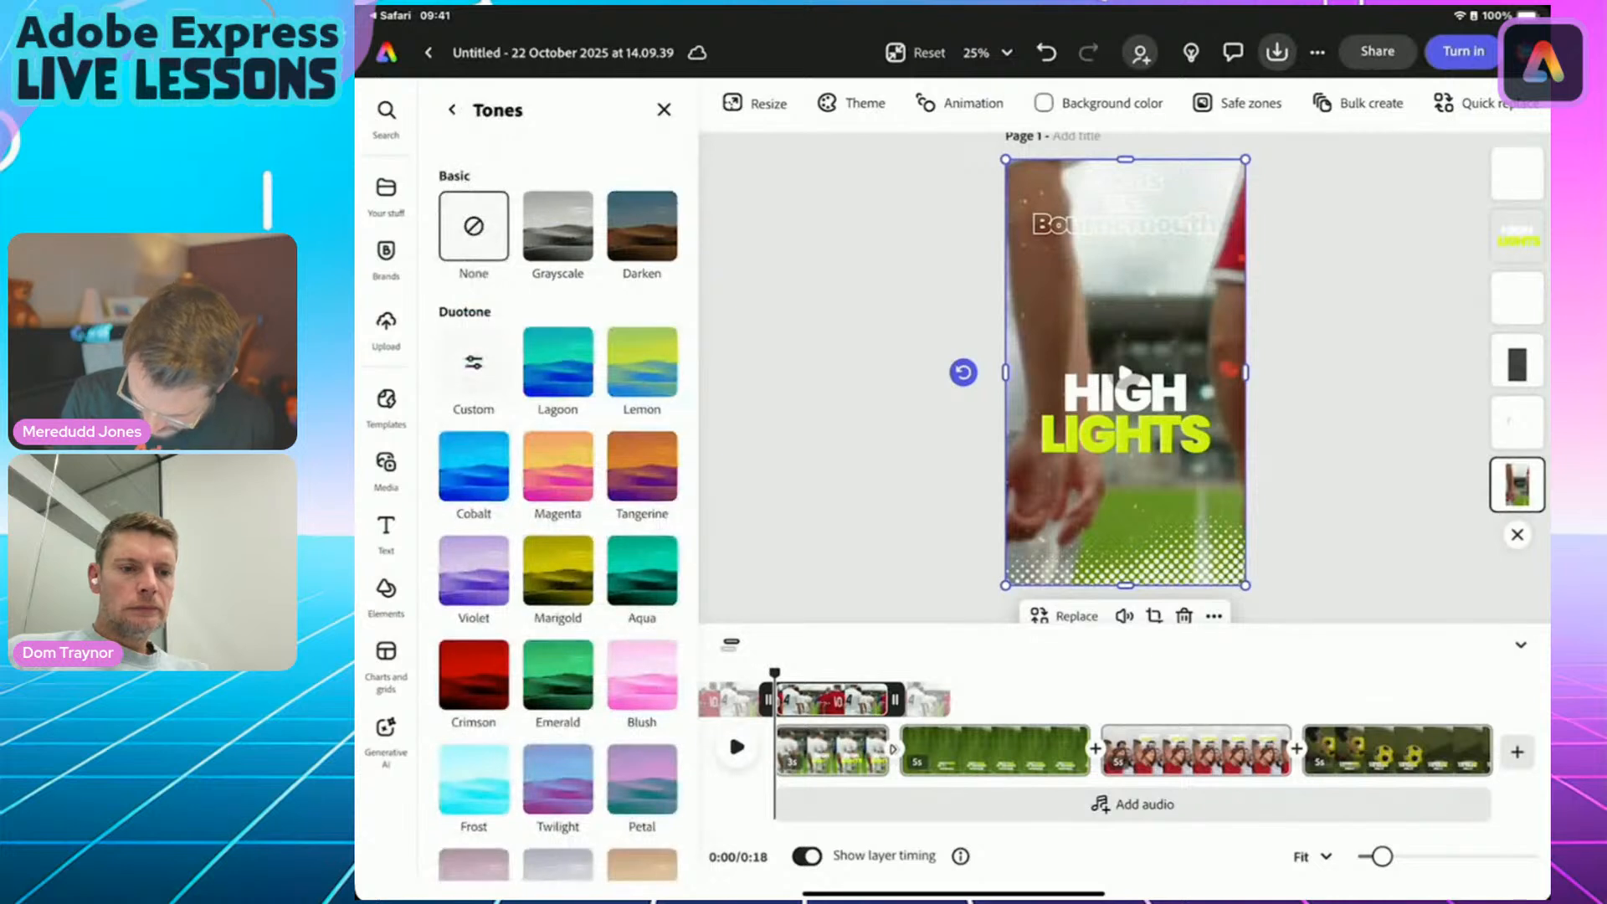
{"action": "scroll", "coordinate": [557, 502], "scroll_direction": "down", "scroll_amount": 3}
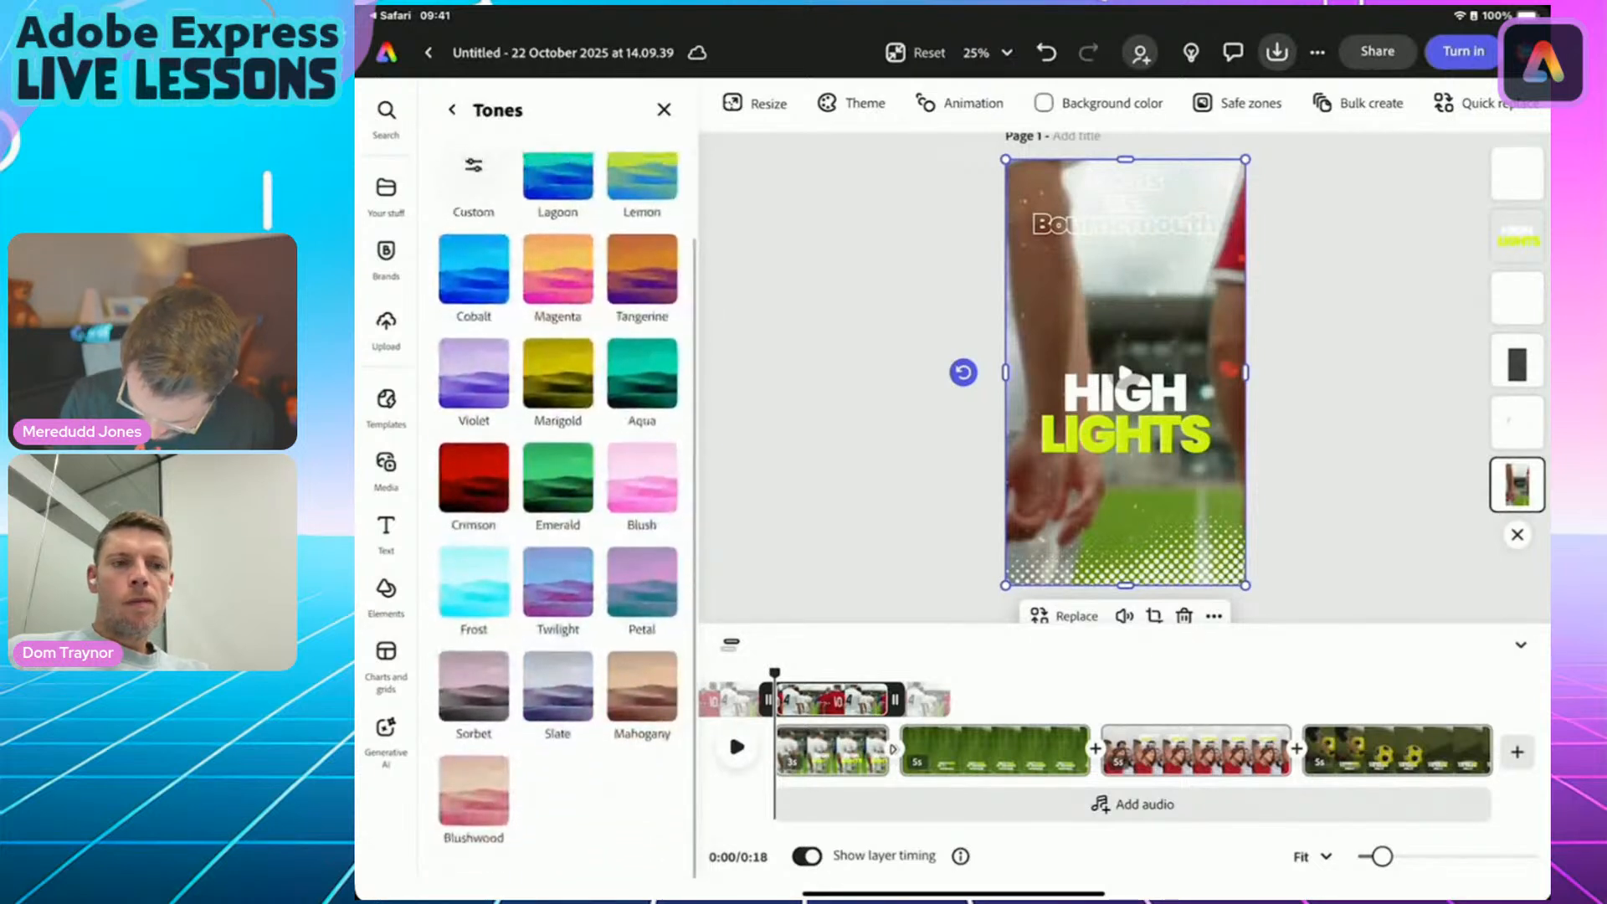
{"action": "left_click", "coordinate": [557, 583]}
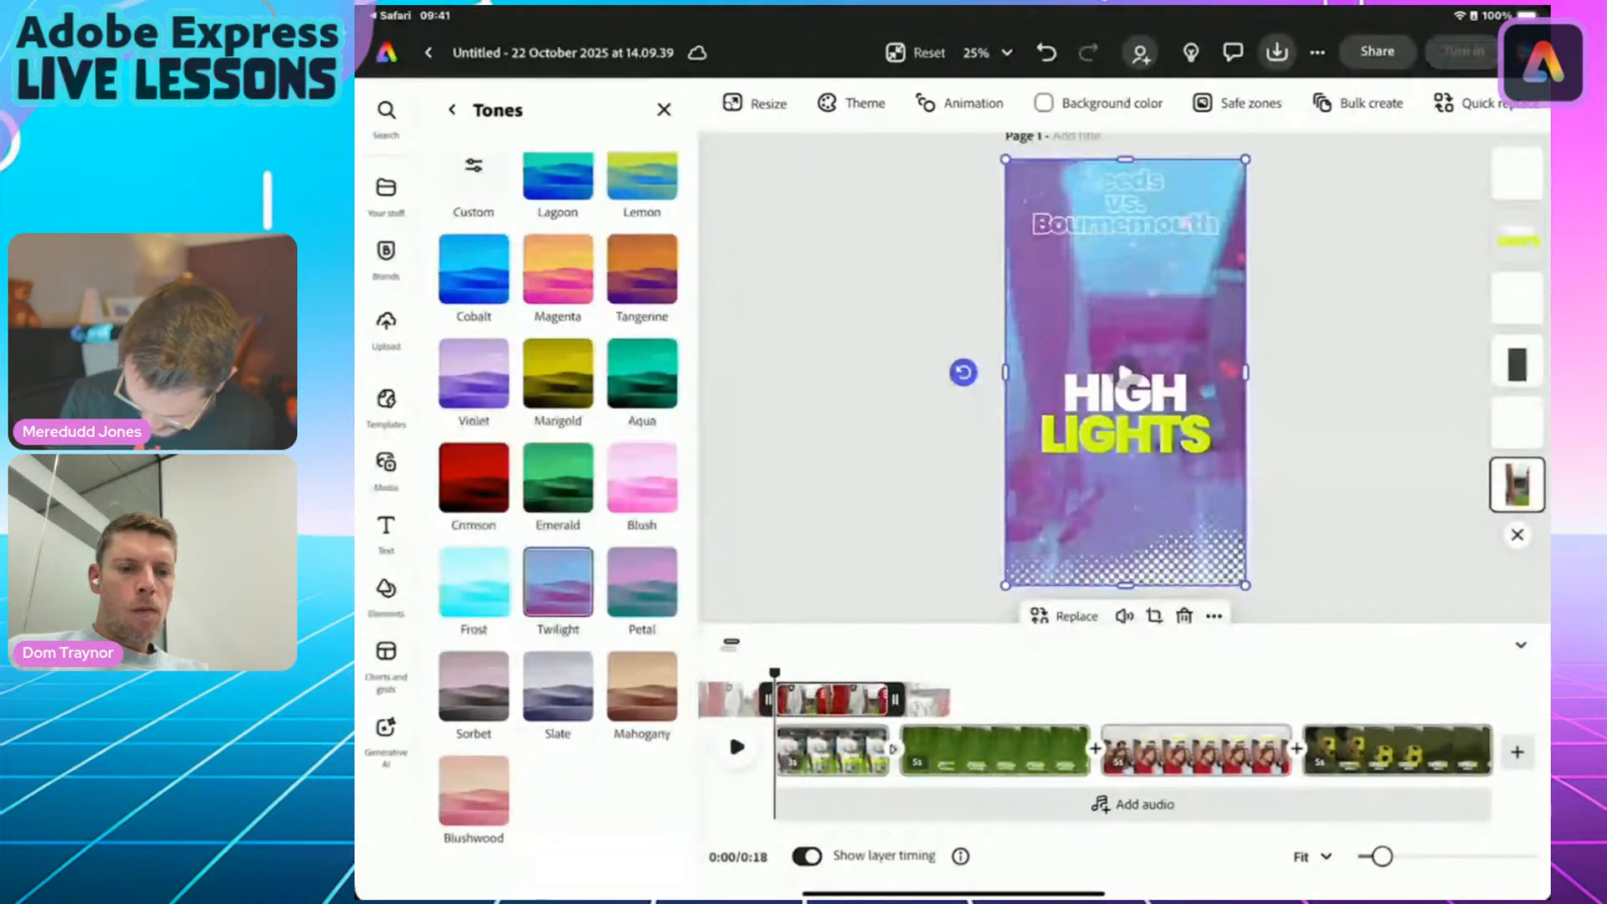
{"action": "left_click", "coordinate": [641, 582]}
{"action": "left_click", "coordinate": [557, 686]}
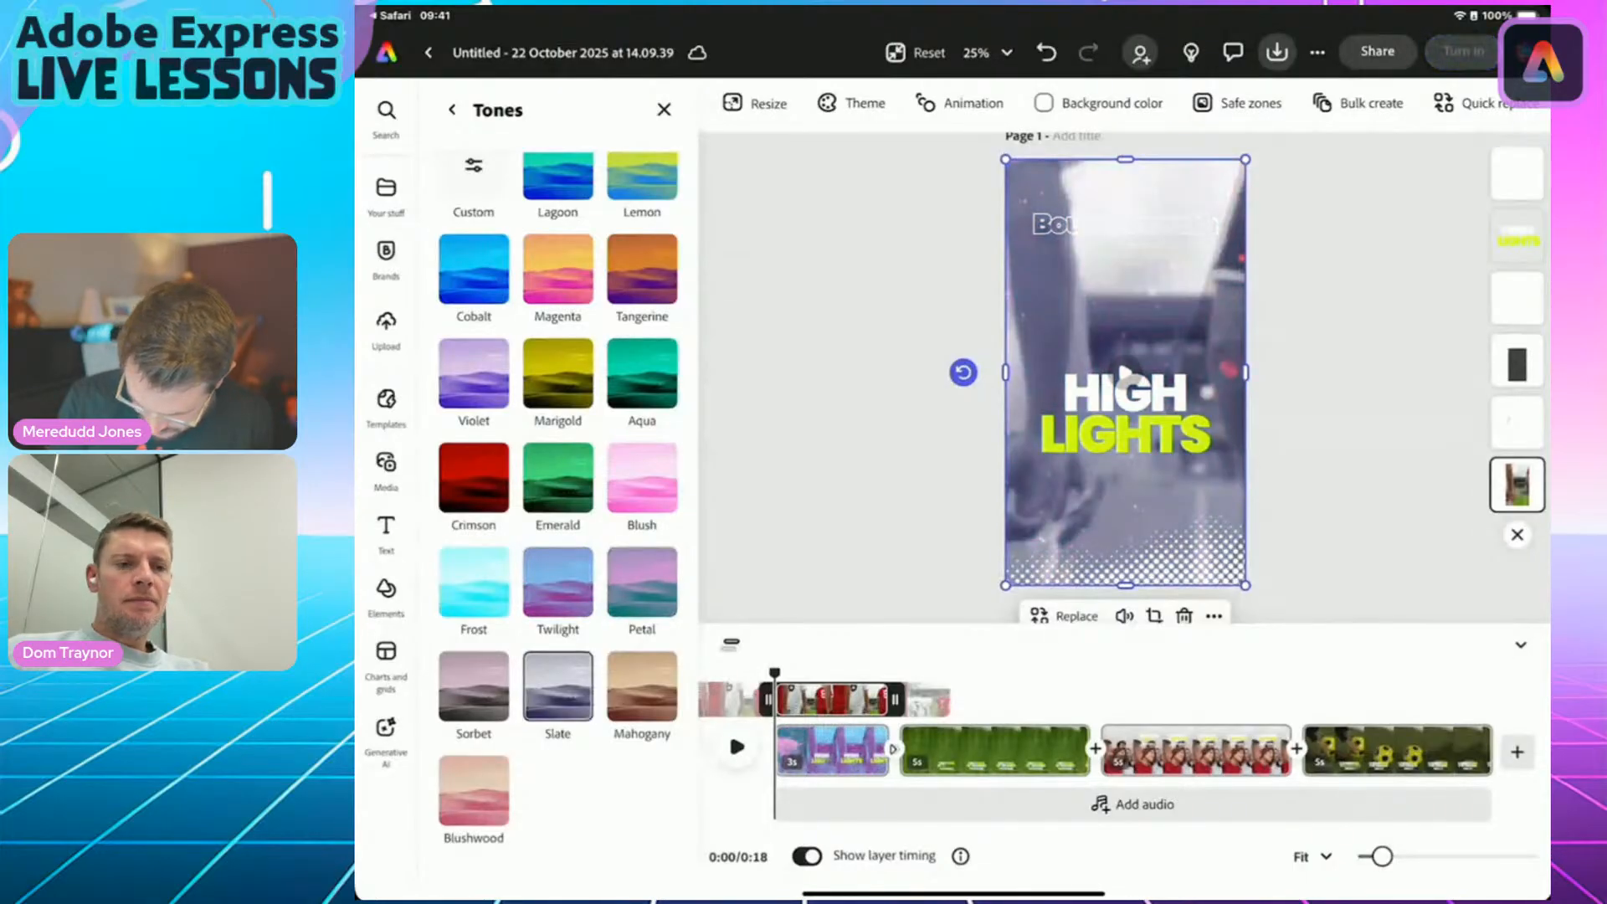
{"action": "left_click", "coordinate": [558, 583]}
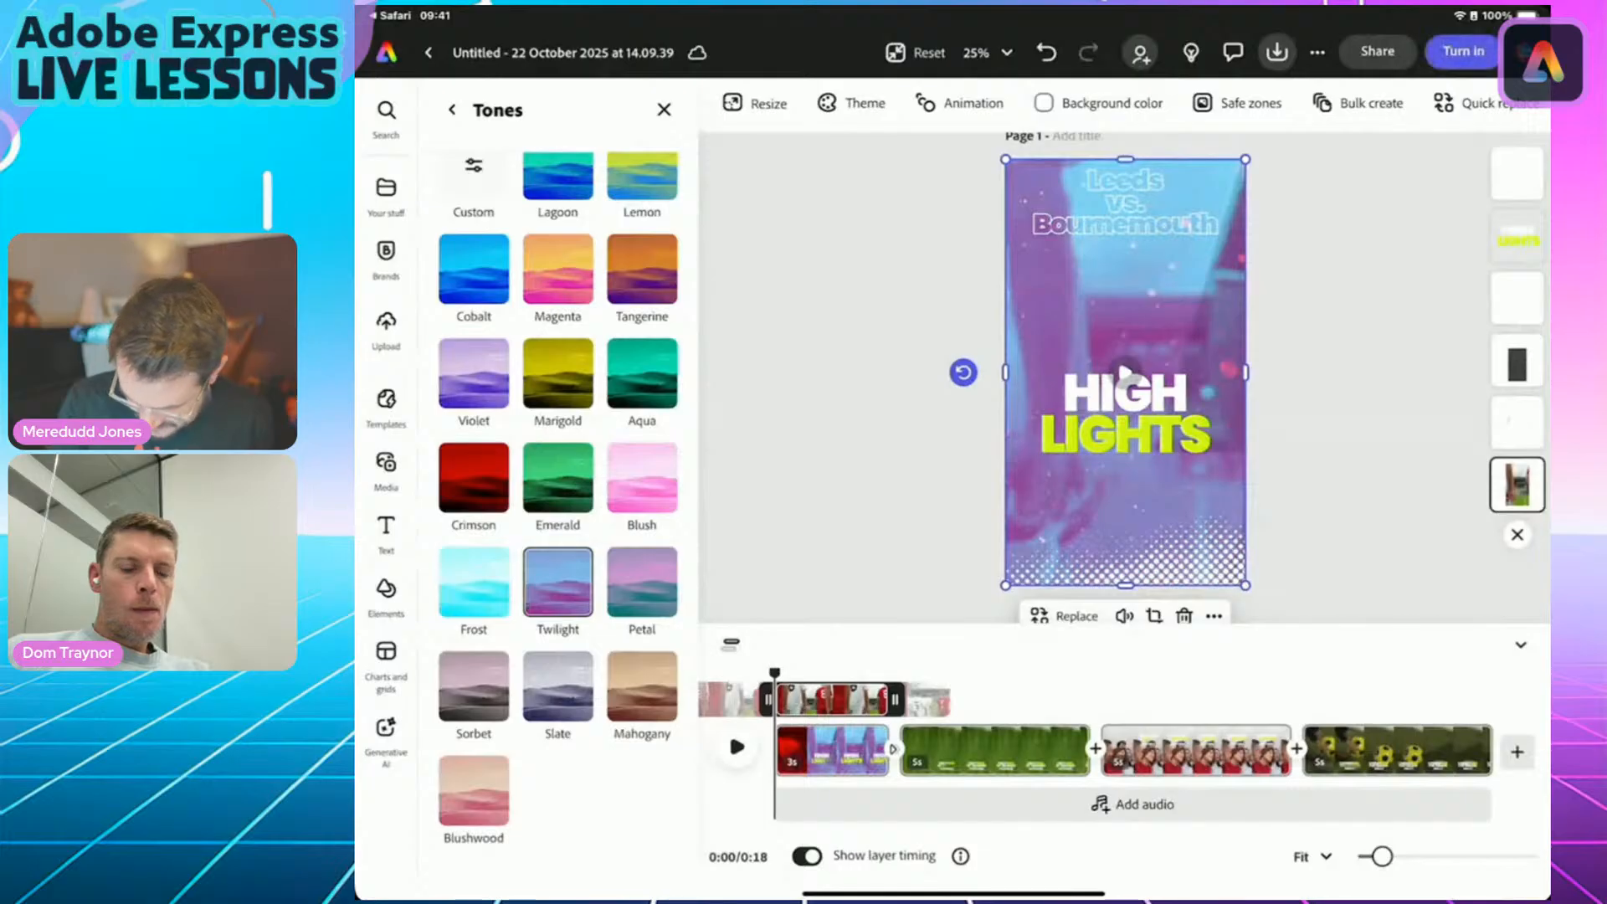
{"action": "scroll", "coordinate": [557, 503], "scroll_direction": "up", "scroll_amount": 3}
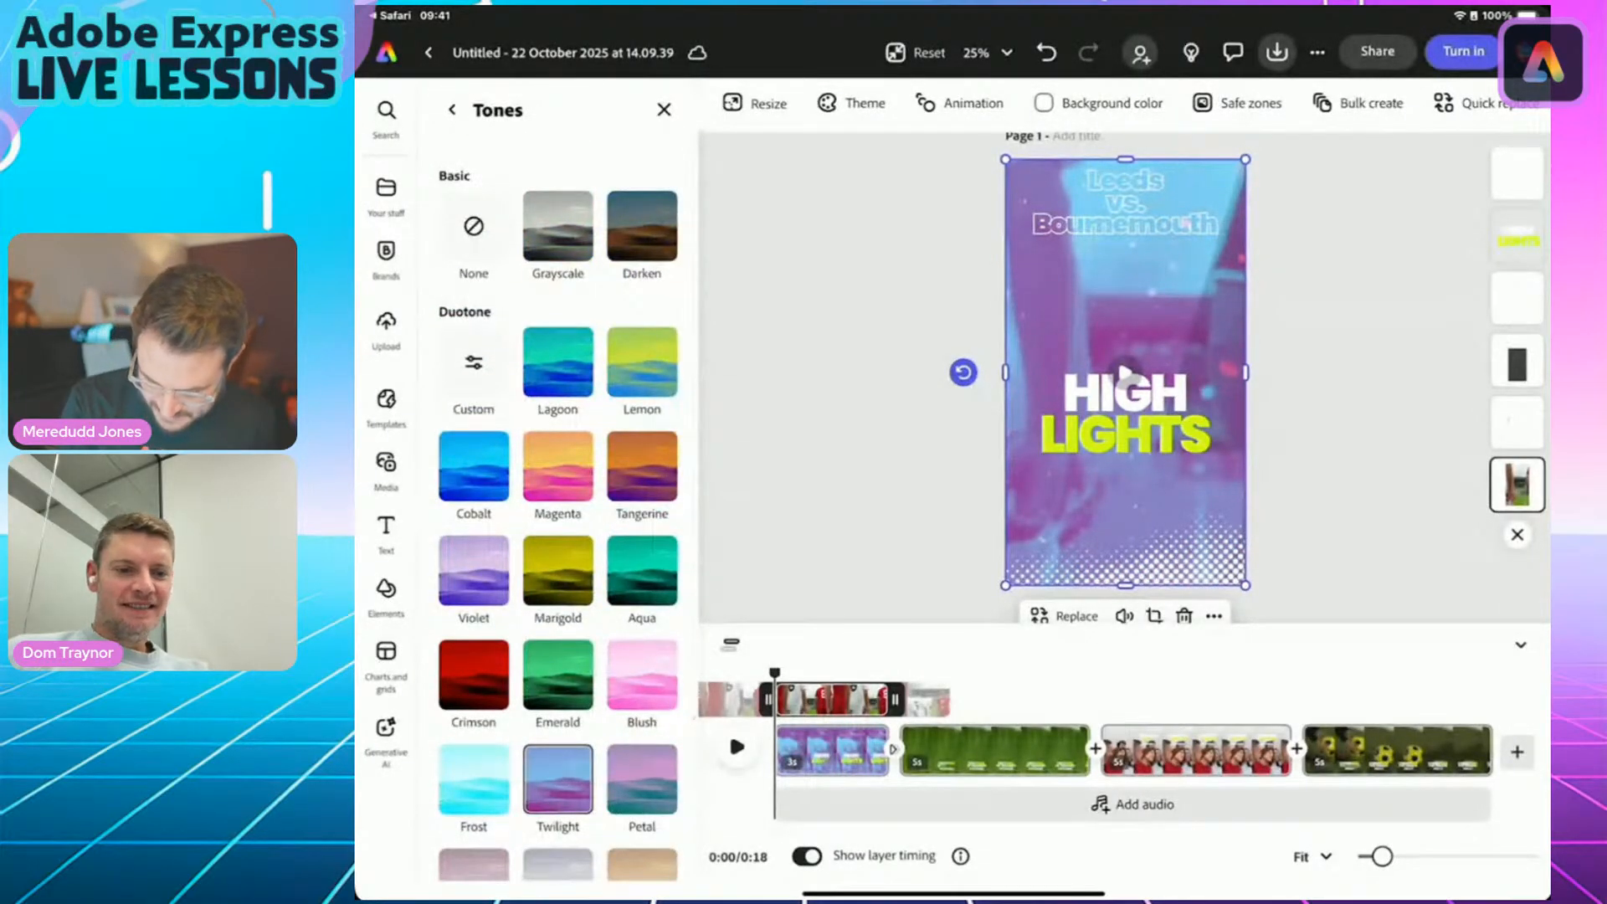
{"action": "left_click", "coordinate": [452, 110]}
Look at the opacity and blend options for the first scene's background video and deselect it.
{"action": "left_click", "coordinate": [475, 152]}
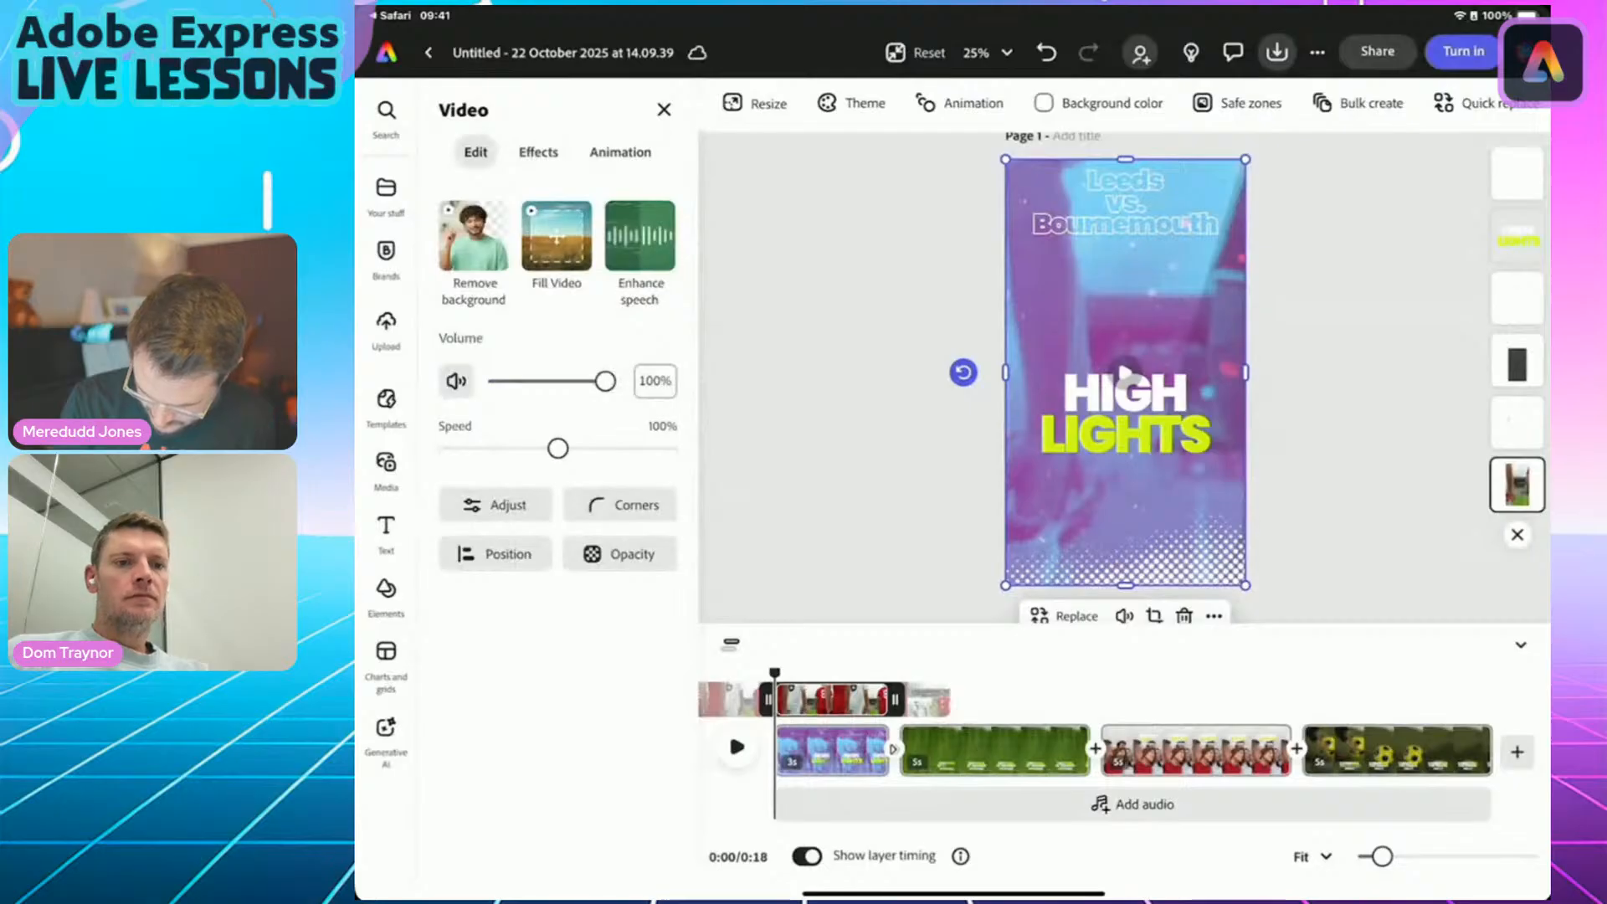
{"action": "left_click", "coordinate": [619, 554]}
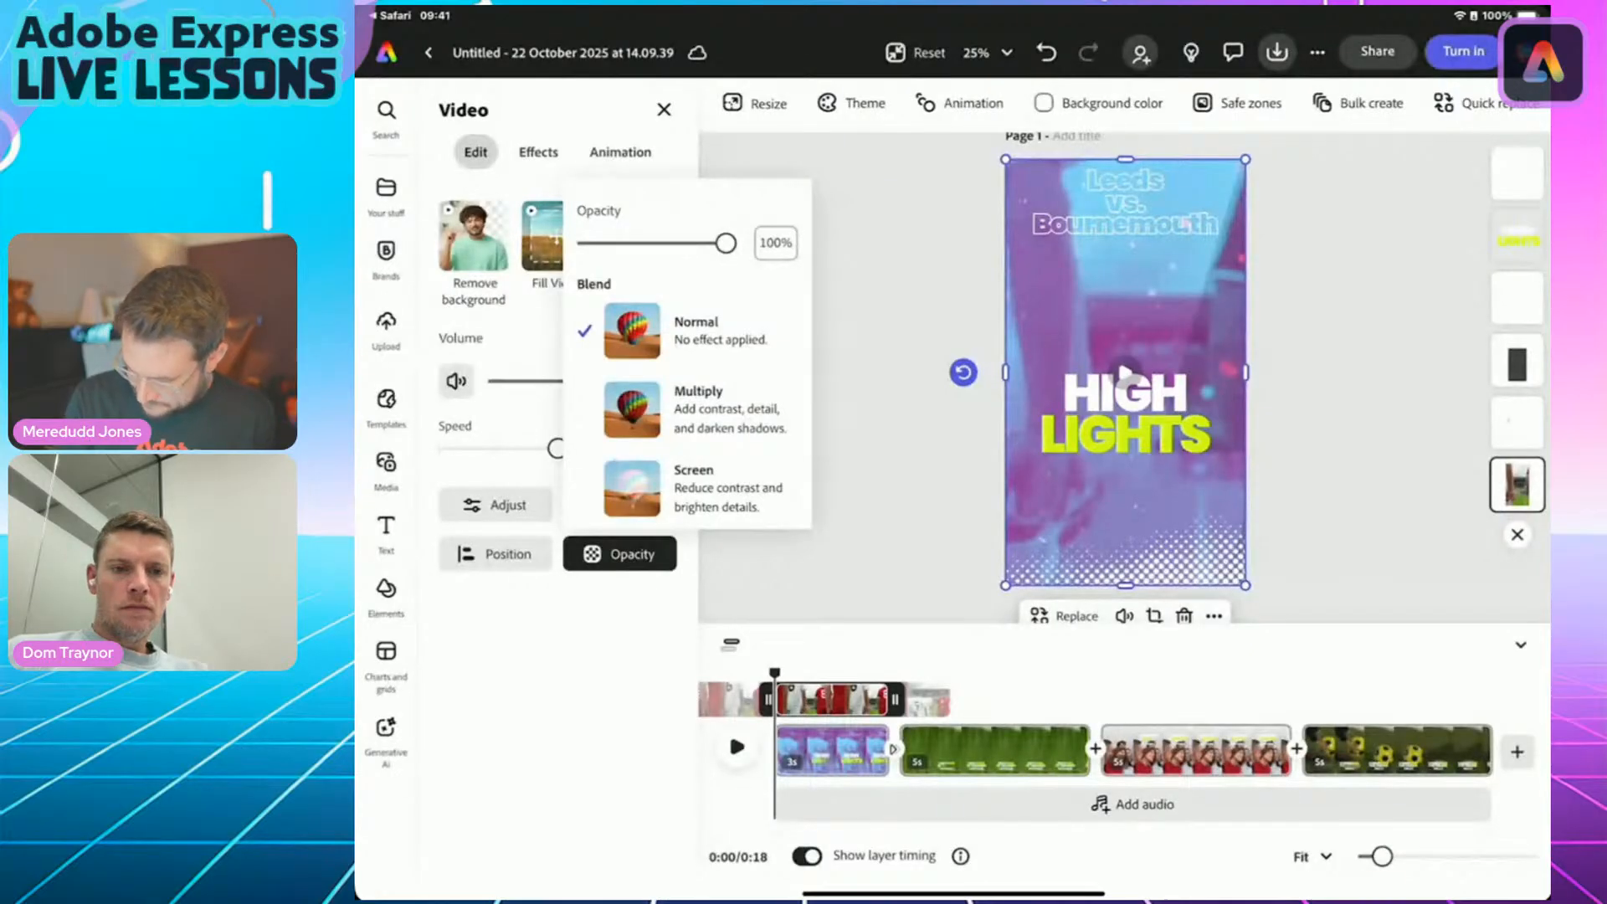
{"action": "left_click", "coordinate": [386, 589]}
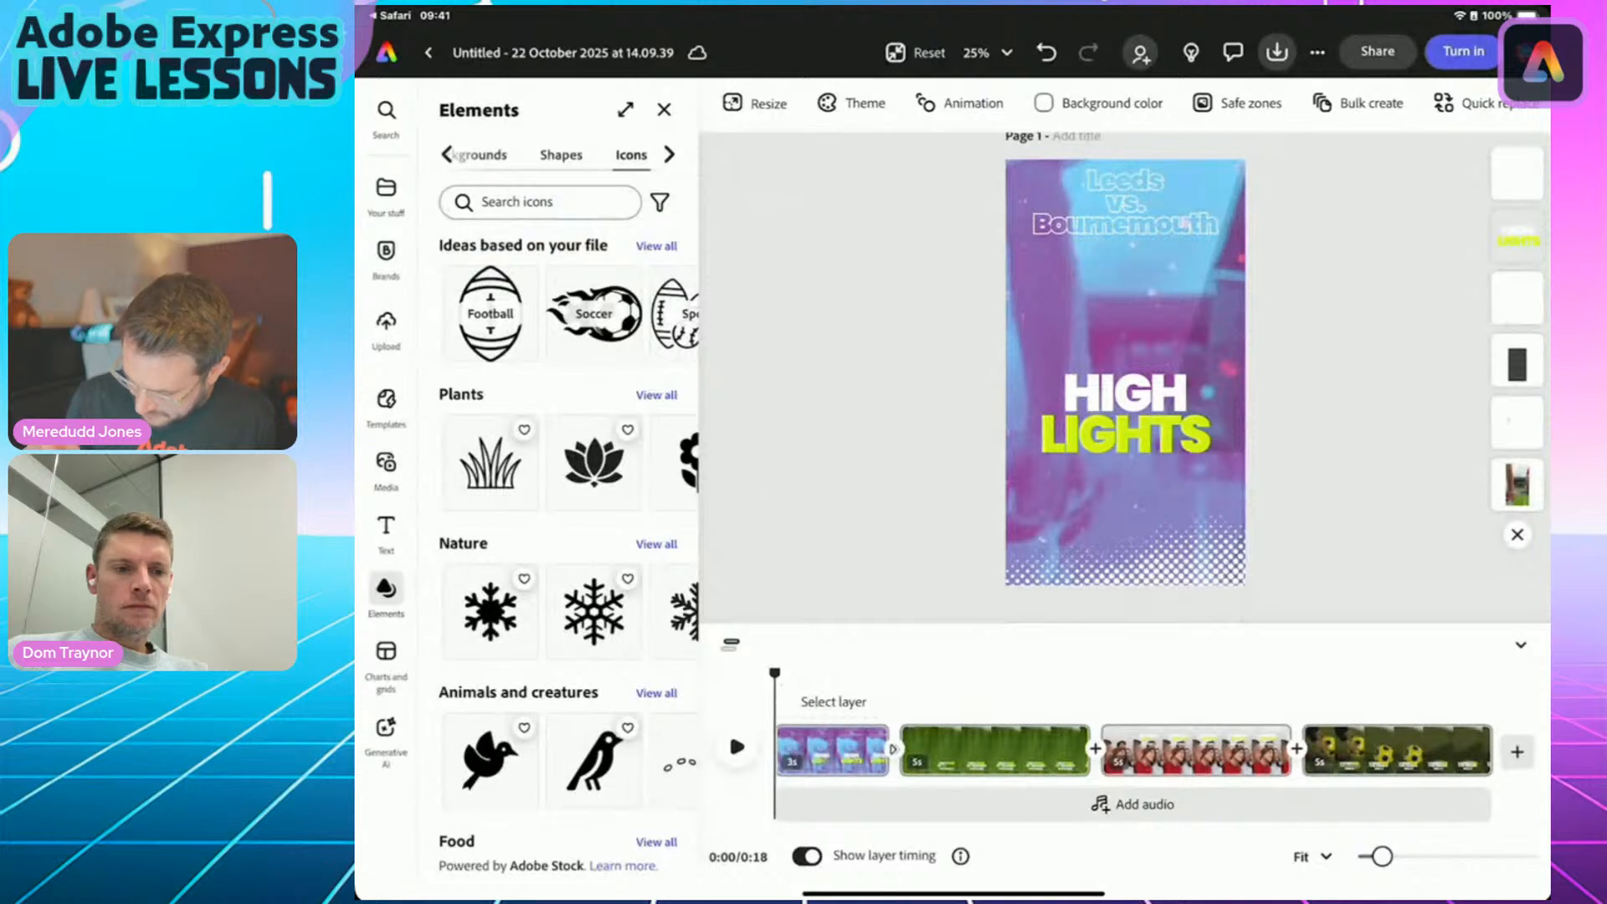
{"action": "mouse_move", "coordinate": [774, 673]}
{"action": "left_mouse_down"}
{"action": "mouse_move", "coordinate": [900, 673]}
{"action": "mouse_move", "coordinate": [774, 673]}
{"action": "left_mouse_up"}
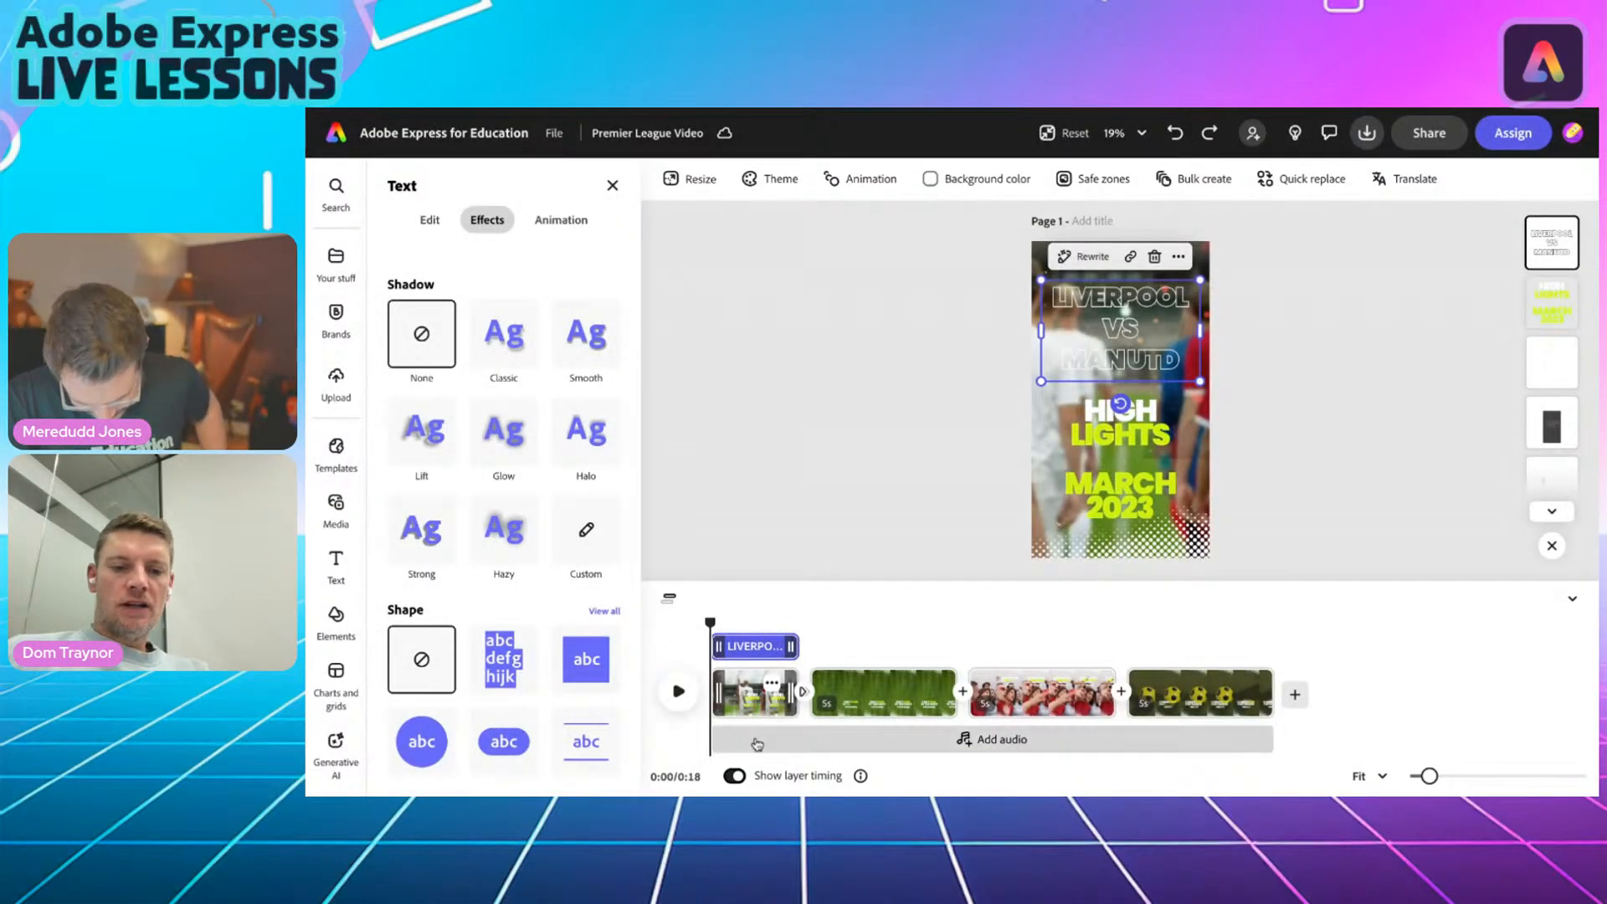
Zoom the timeline to 197% and scrub through the first two scenes back to the start.
{"action": "left_click", "coordinate": [900, 712]}
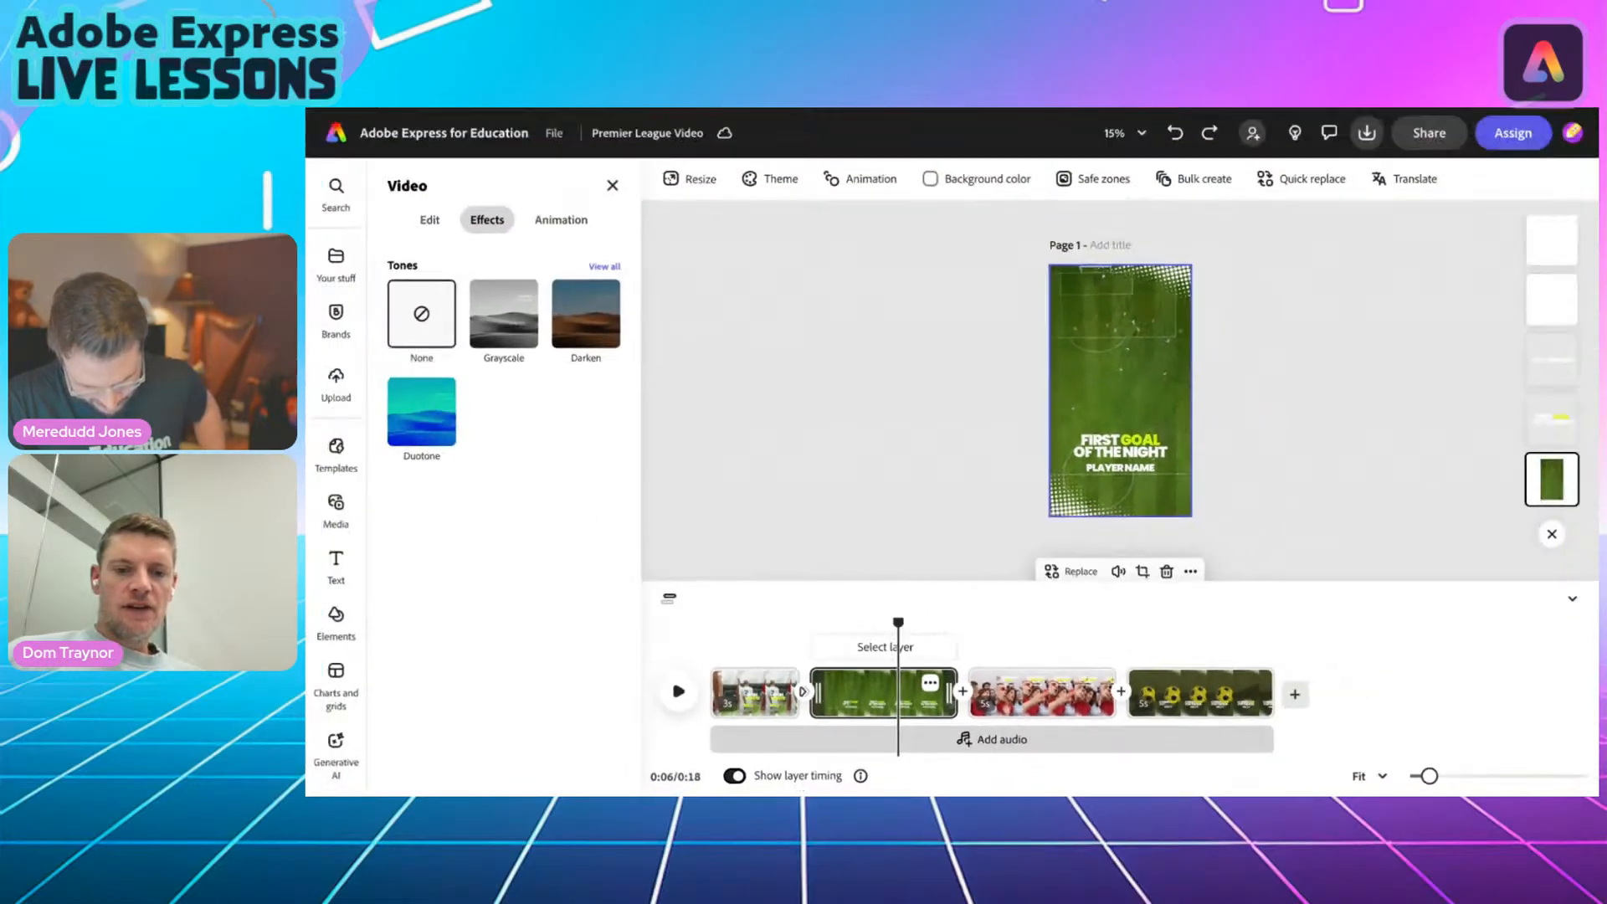
{"action": "left_click_drag", "start_coordinate": [1429, 776], "coordinate": [1468, 775]}
{"action": "scroll", "coordinate": [1087, 660], "scroll_direction": "left", "scroll_amount": 4}
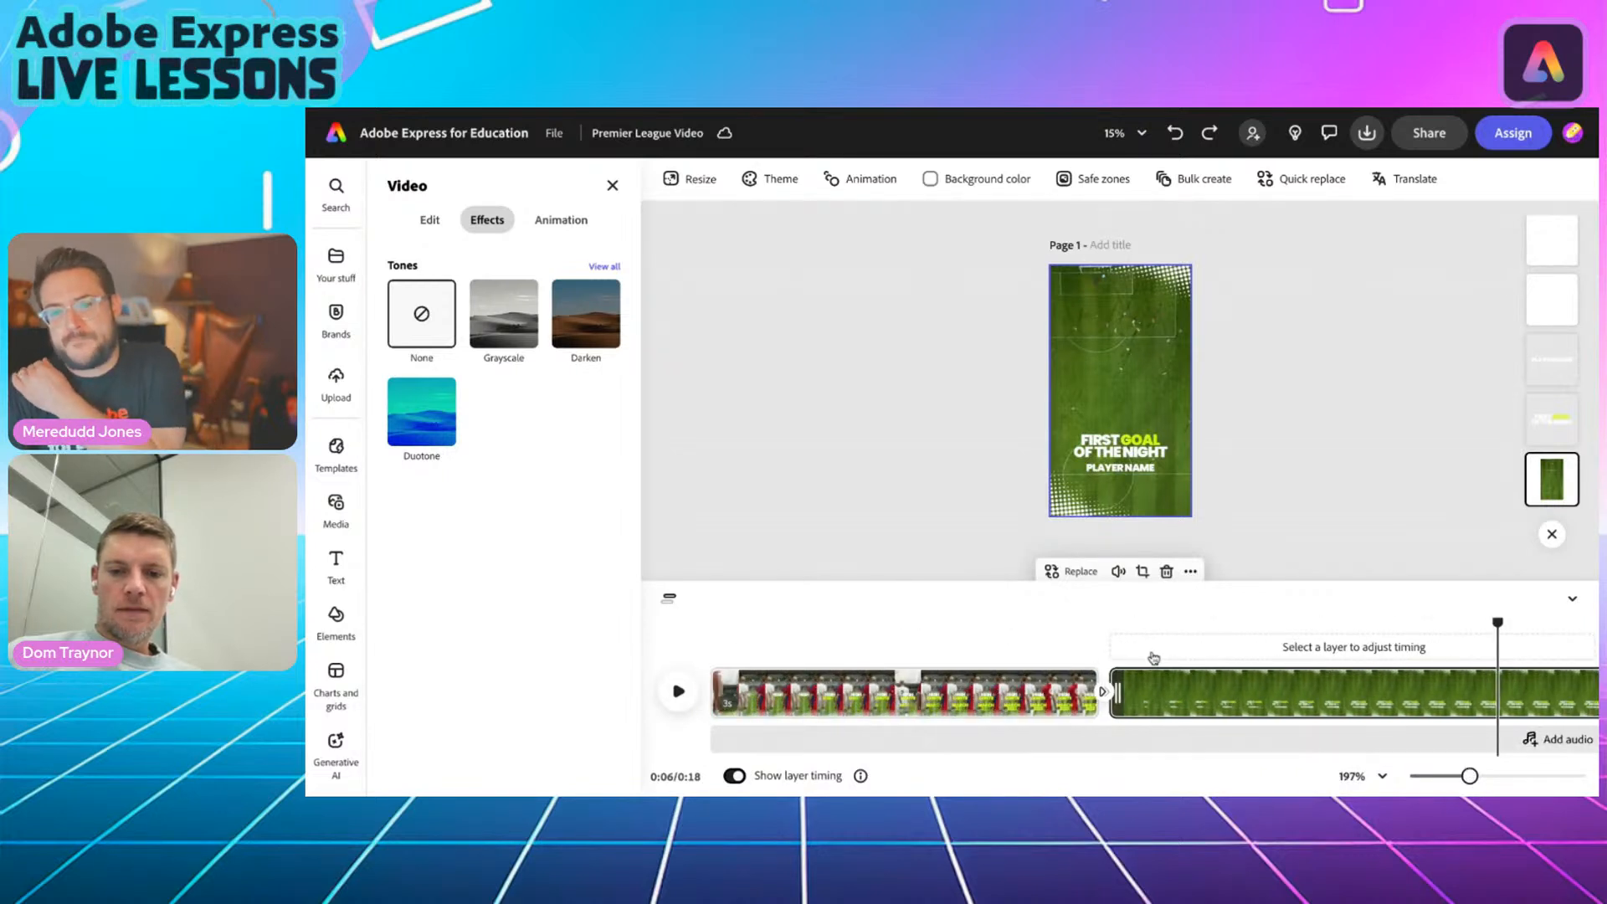
{"action": "left_click", "coordinate": [852, 655]}
{"action": "left_click_drag", "start_coordinate": [853, 623], "coordinate": [1179, 612]}
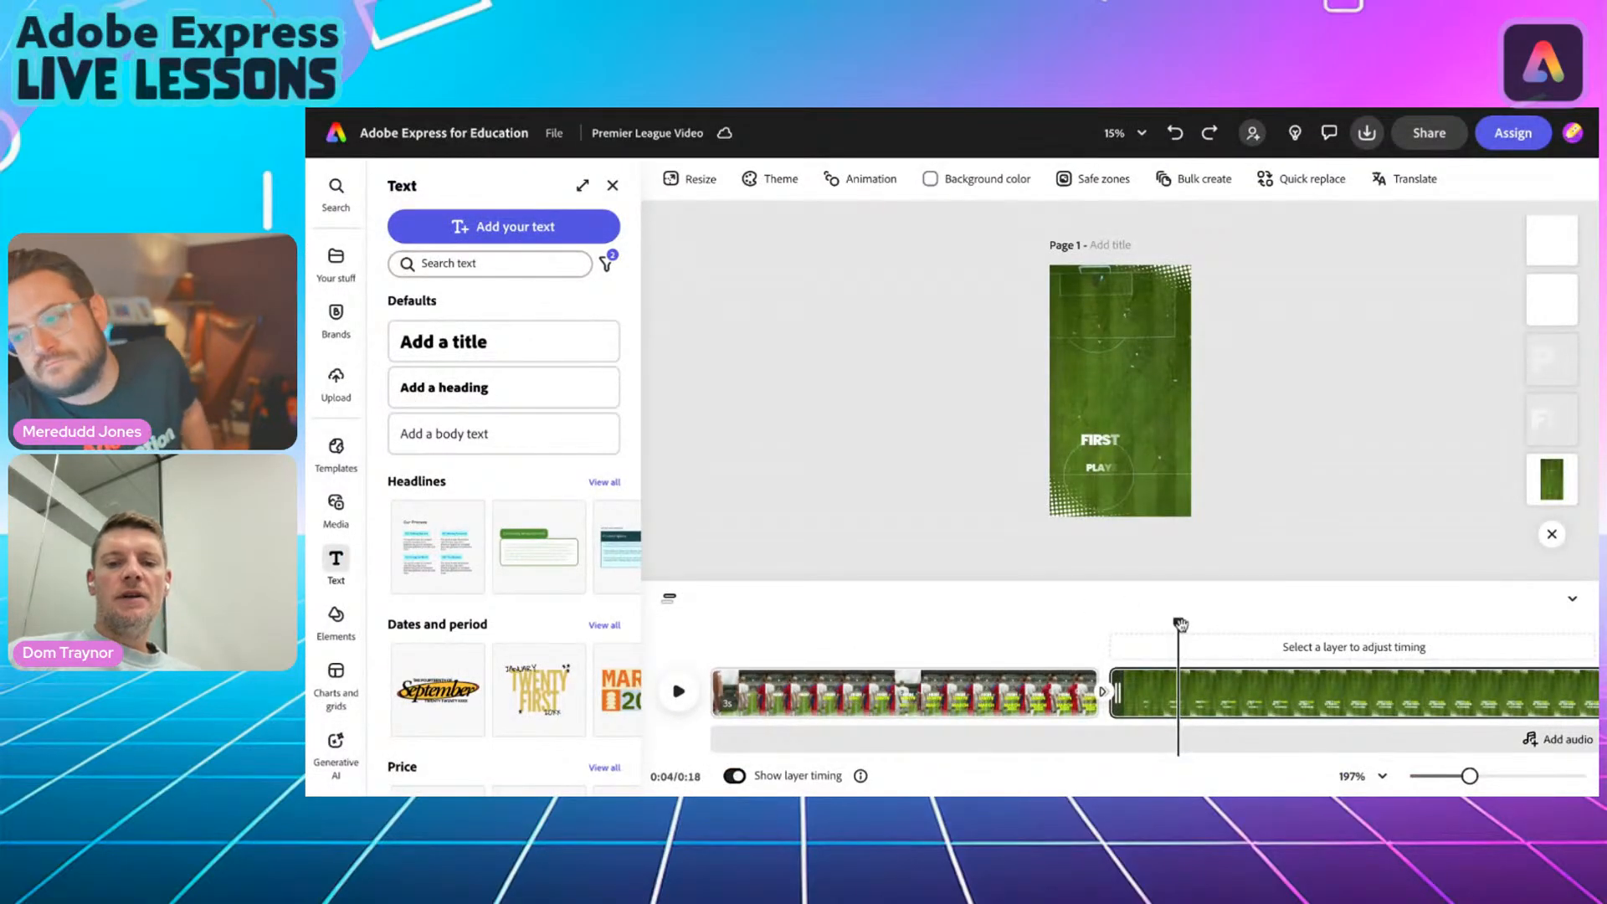
{"action": "left_click_drag", "start_coordinate": [1180, 624], "coordinate": [707, 624]}
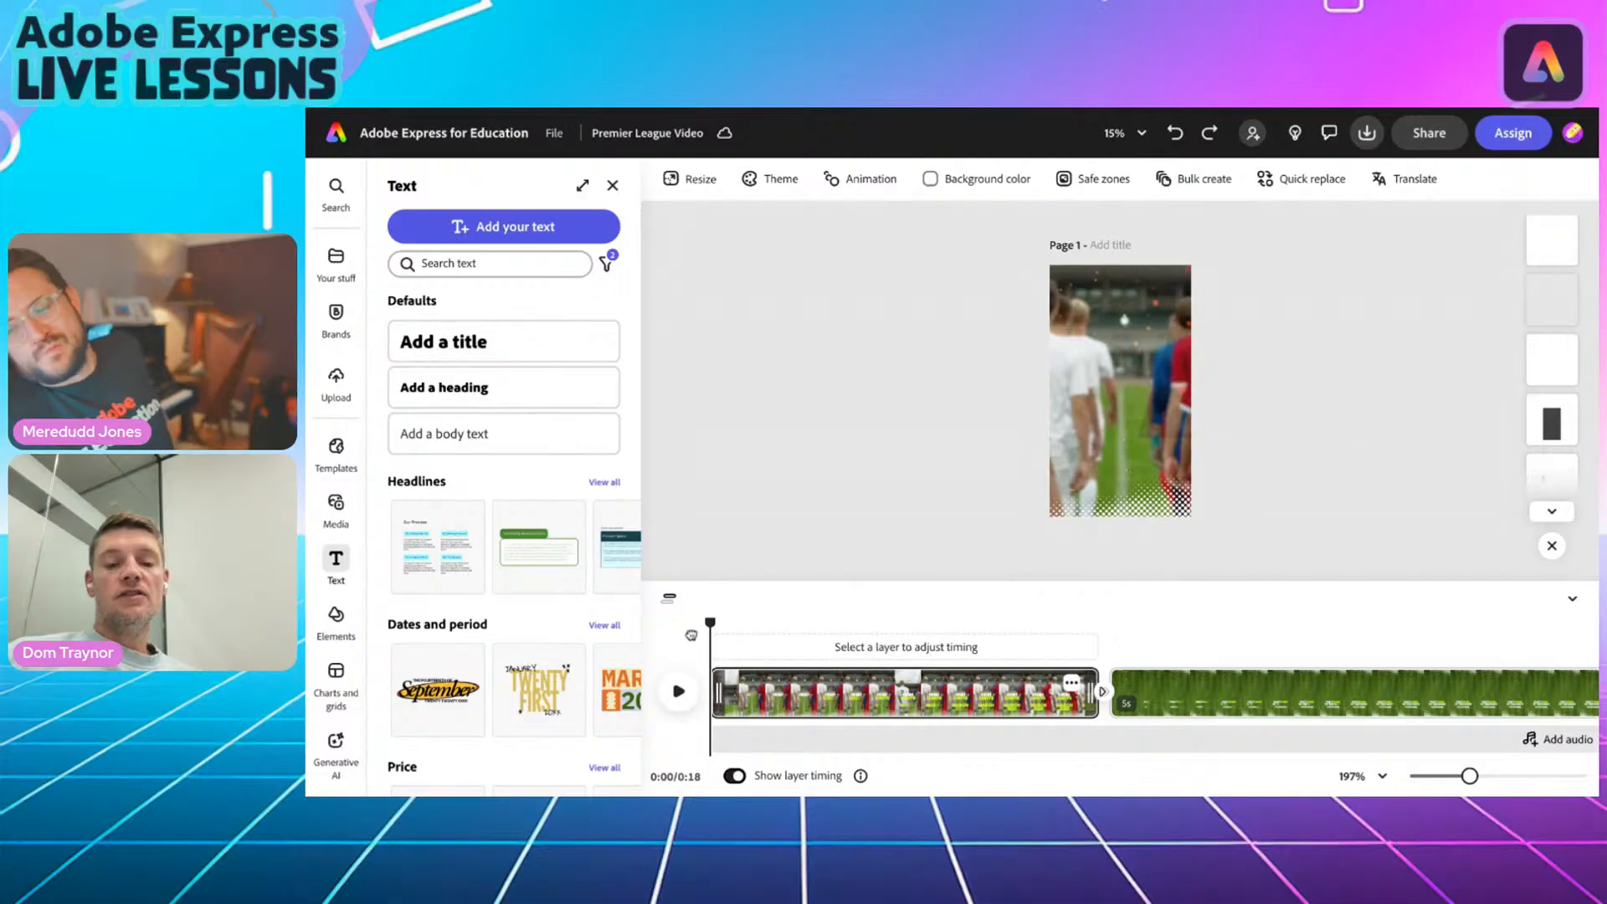
Try to shorten the first scene from its end and undo the trim.
{"action": "left_click_drag", "start_coordinate": [1090, 692], "coordinate": [864, 657]}
{"action": "left_click", "coordinate": [1175, 132]}
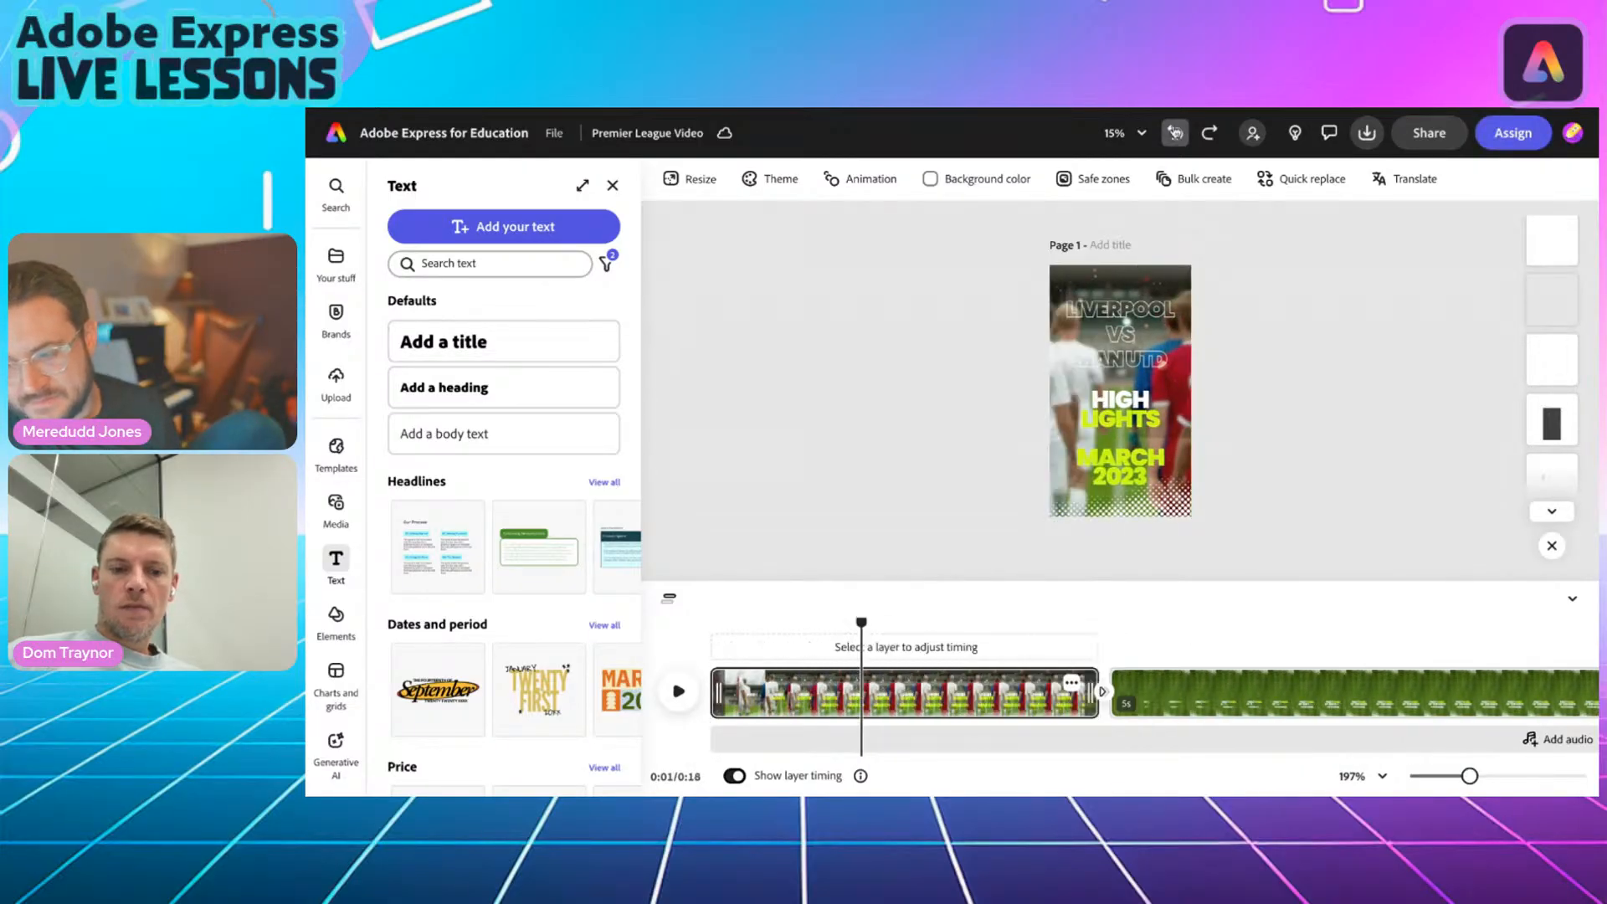
{"action": "left_click", "coordinate": [948, 509]}
{"action": "left_click_drag", "start_coordinate": [861, 623], "coordinate": [702, 628]}
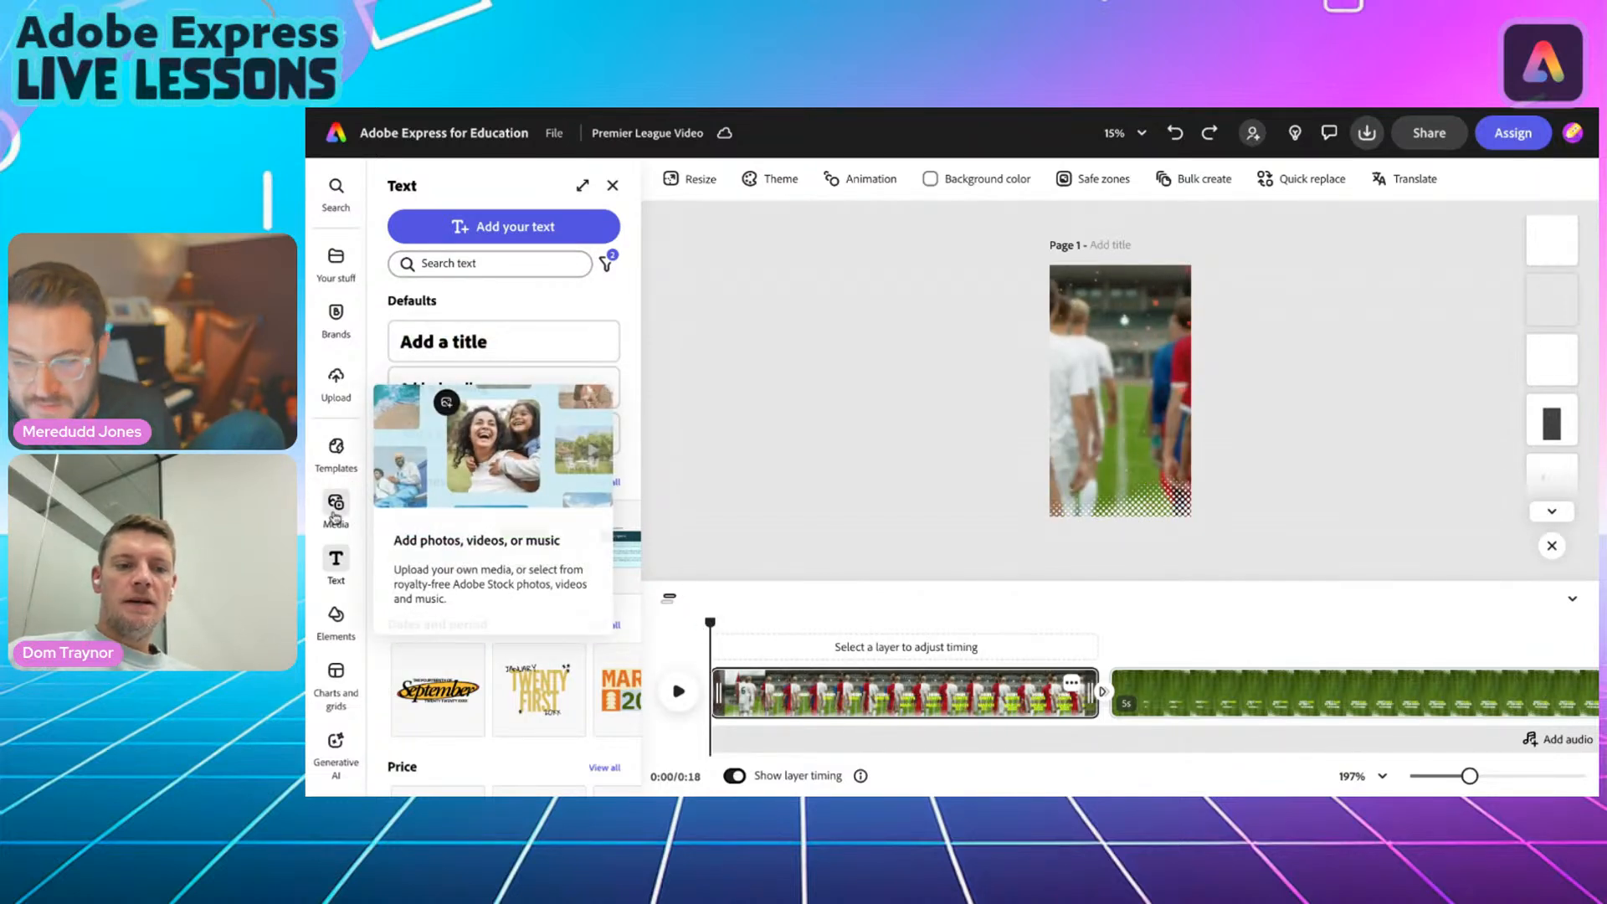
Record a voiceover about 6 seconds long from the start of the video.
{"action": "left_click", "coordinate": [333, 517]}
{"action": "left_click", "coordinate": [566, 228]}
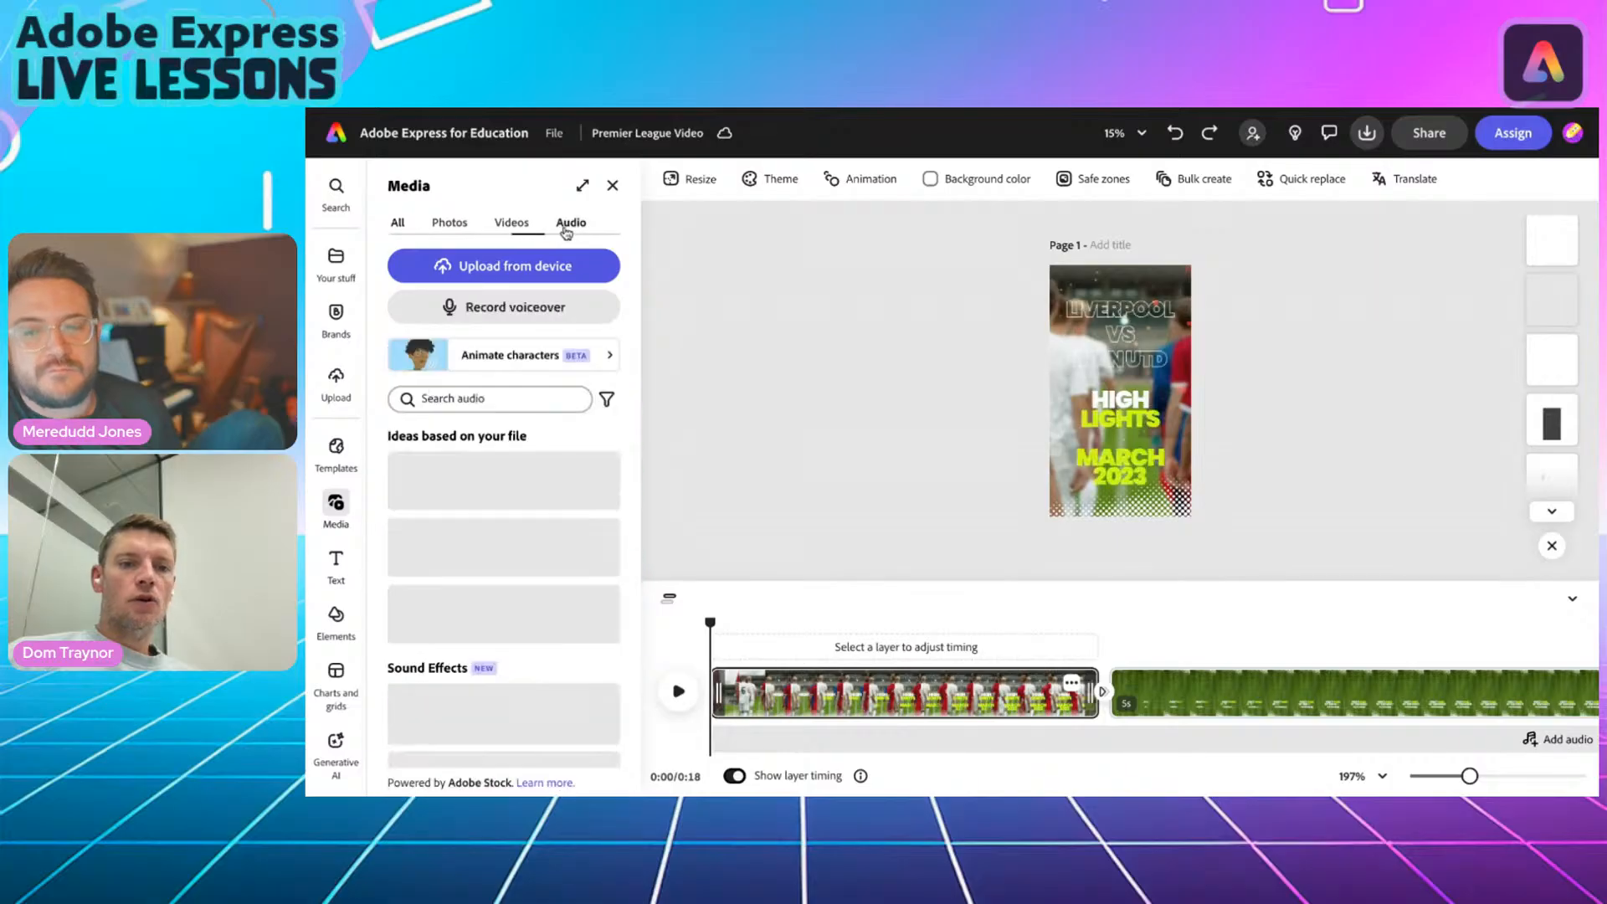
{"action": "left_click", "coordinate": [513, 316]}
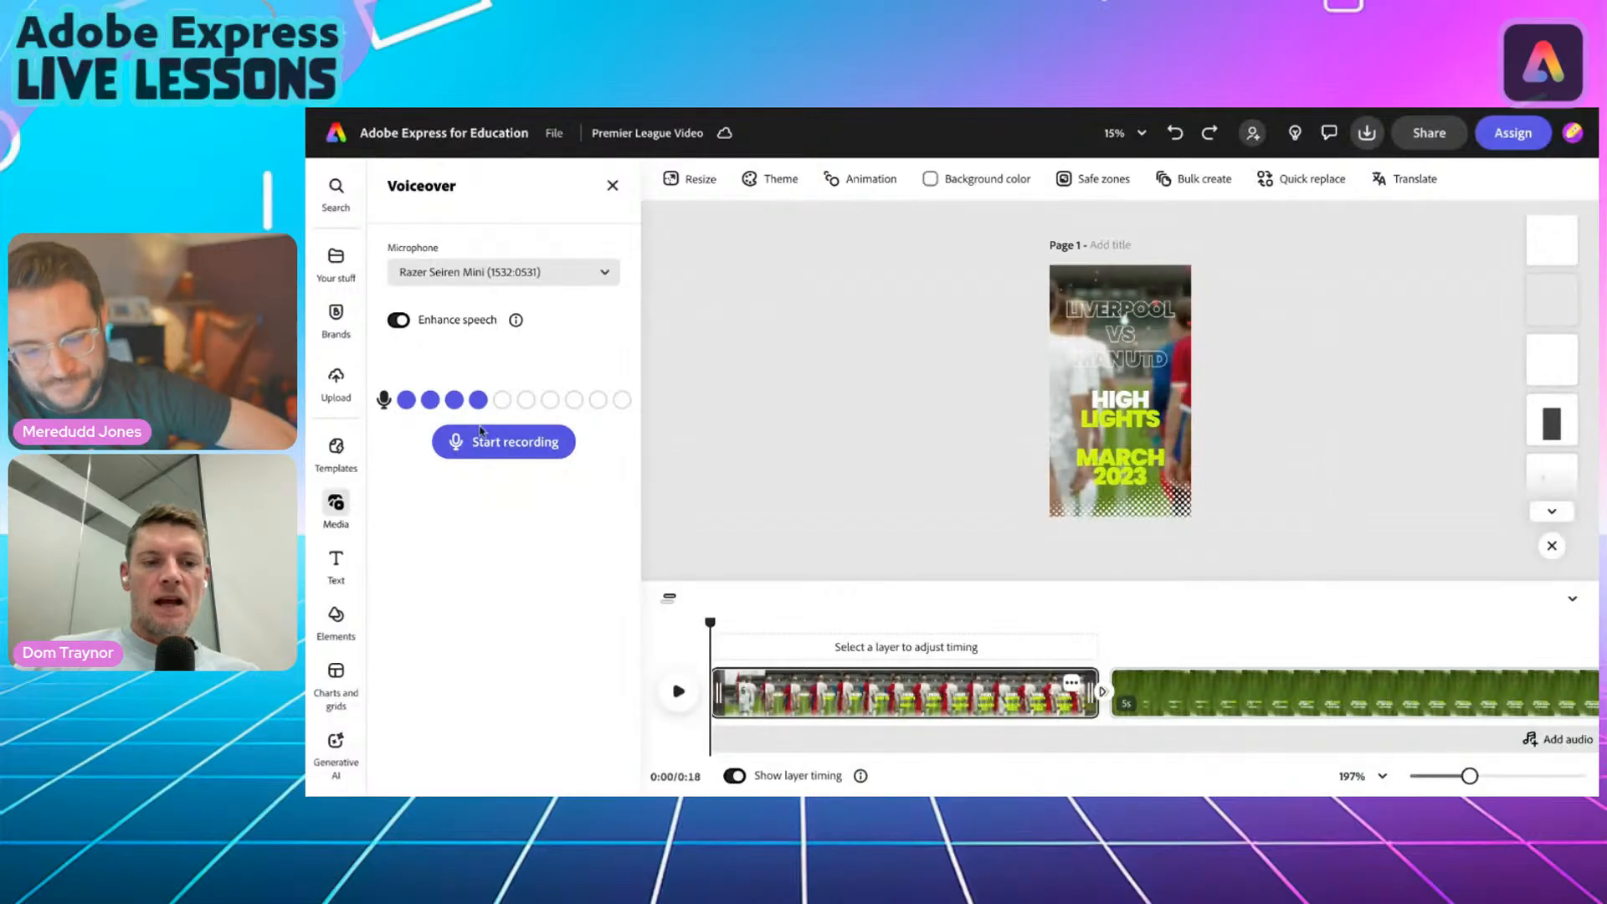
{"action": "left_click", "coordinate": [503, 443]}
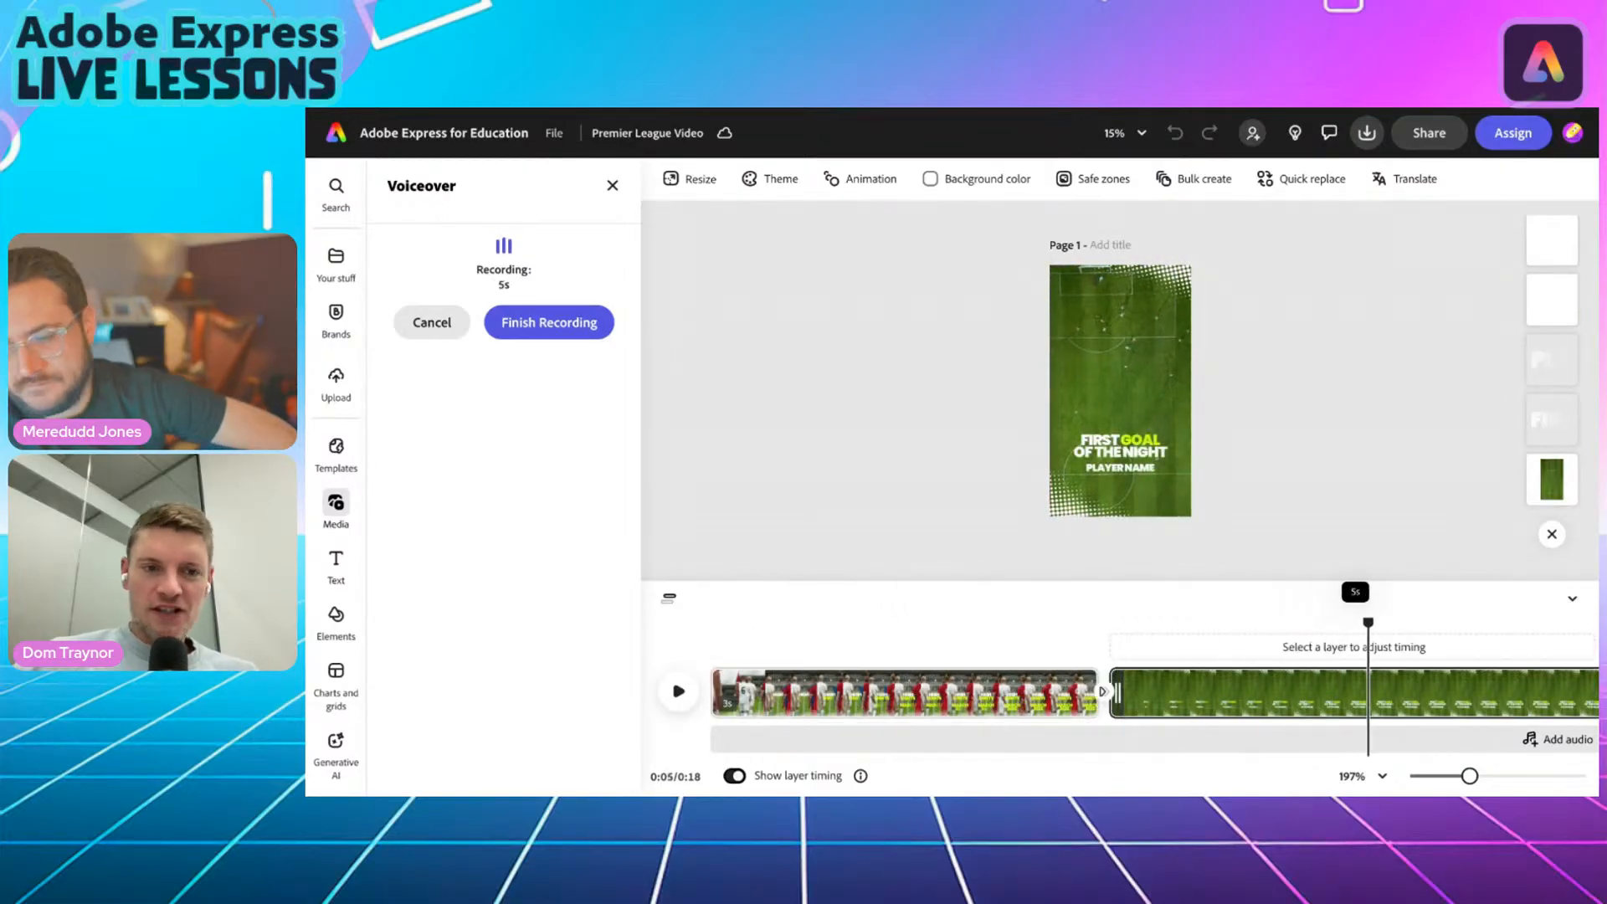
{"action": "left_click", "coordinate": [540, 325]}
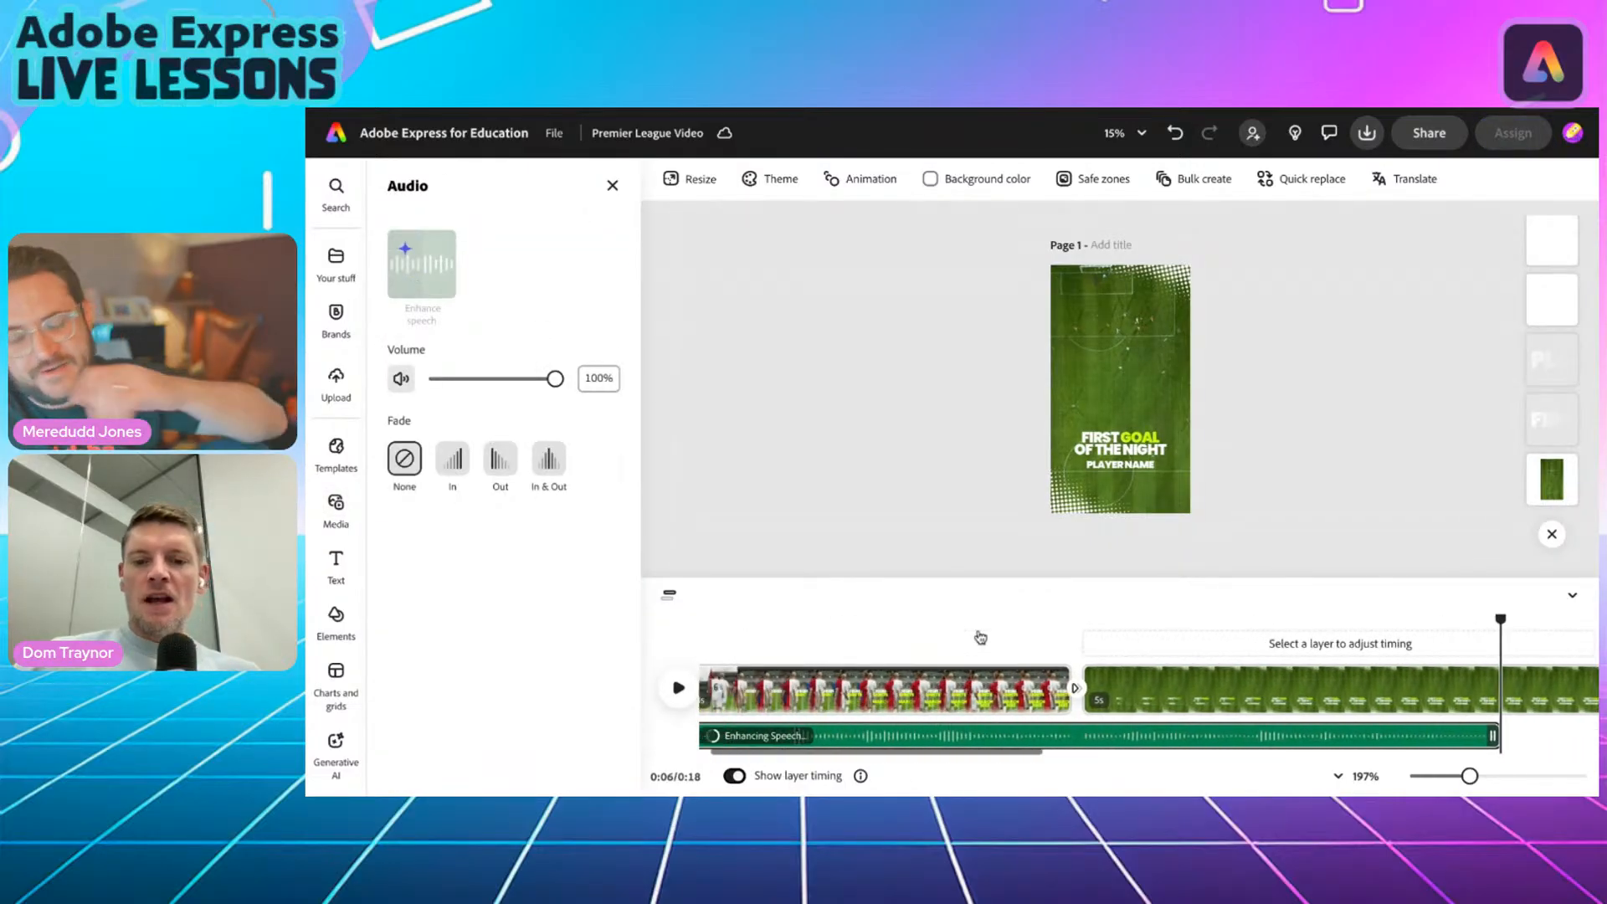
Play the video from the start to check the recorded voiceover.
{"action": "left_click_drag", "start_coordinate": [1528, 617], "coordinate": [709, 618]}
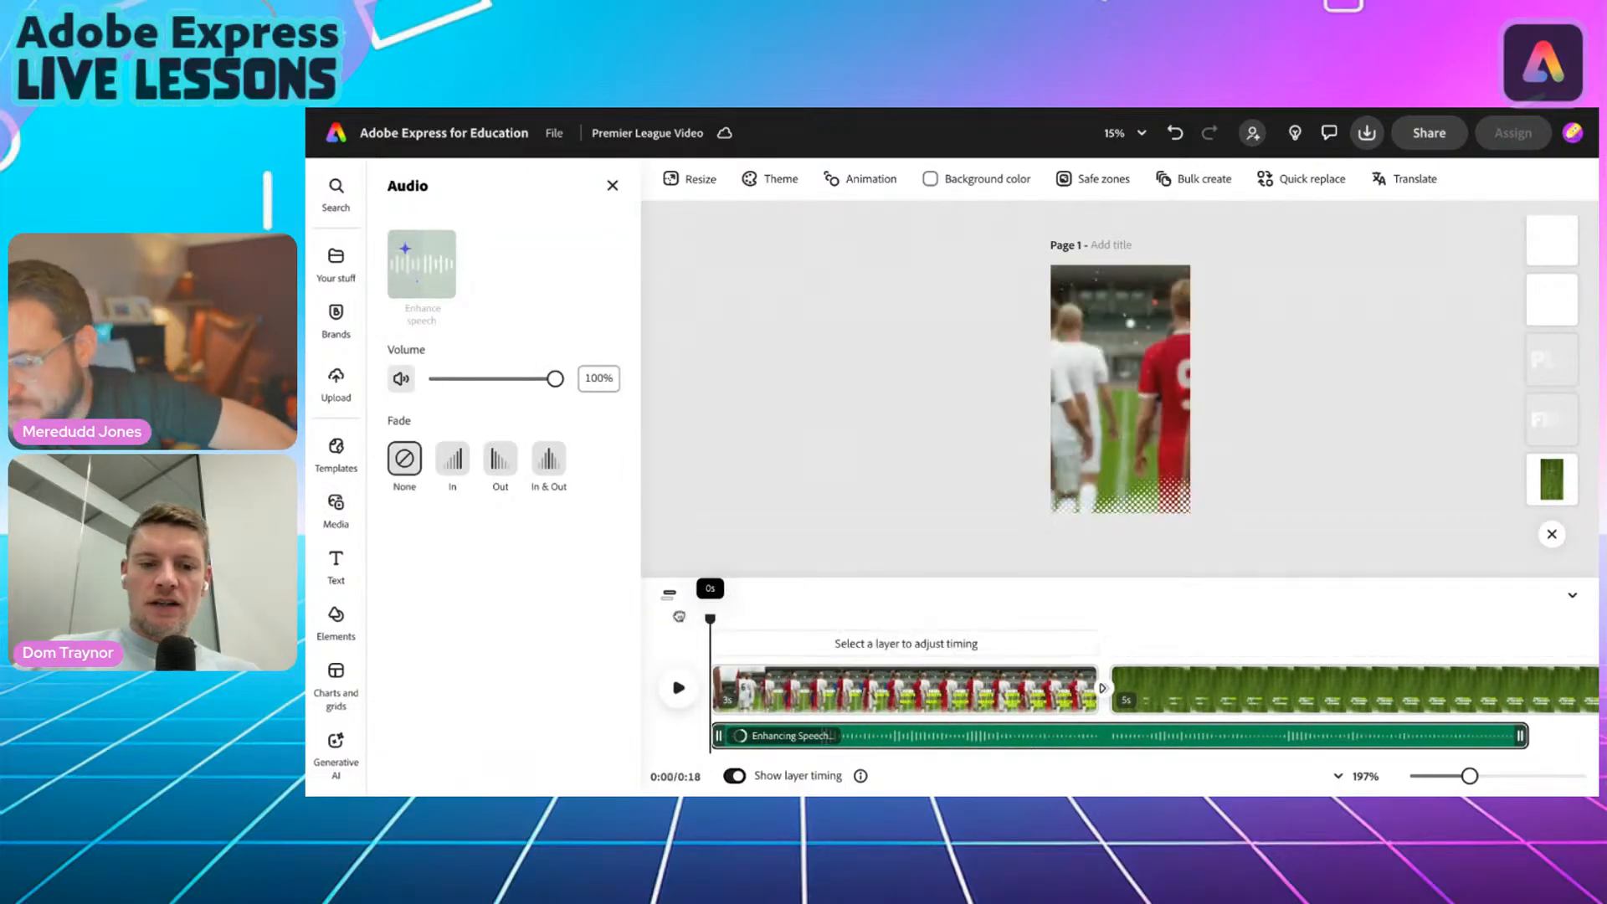
{"action": "left_click", "coordinate": [678, 689]}
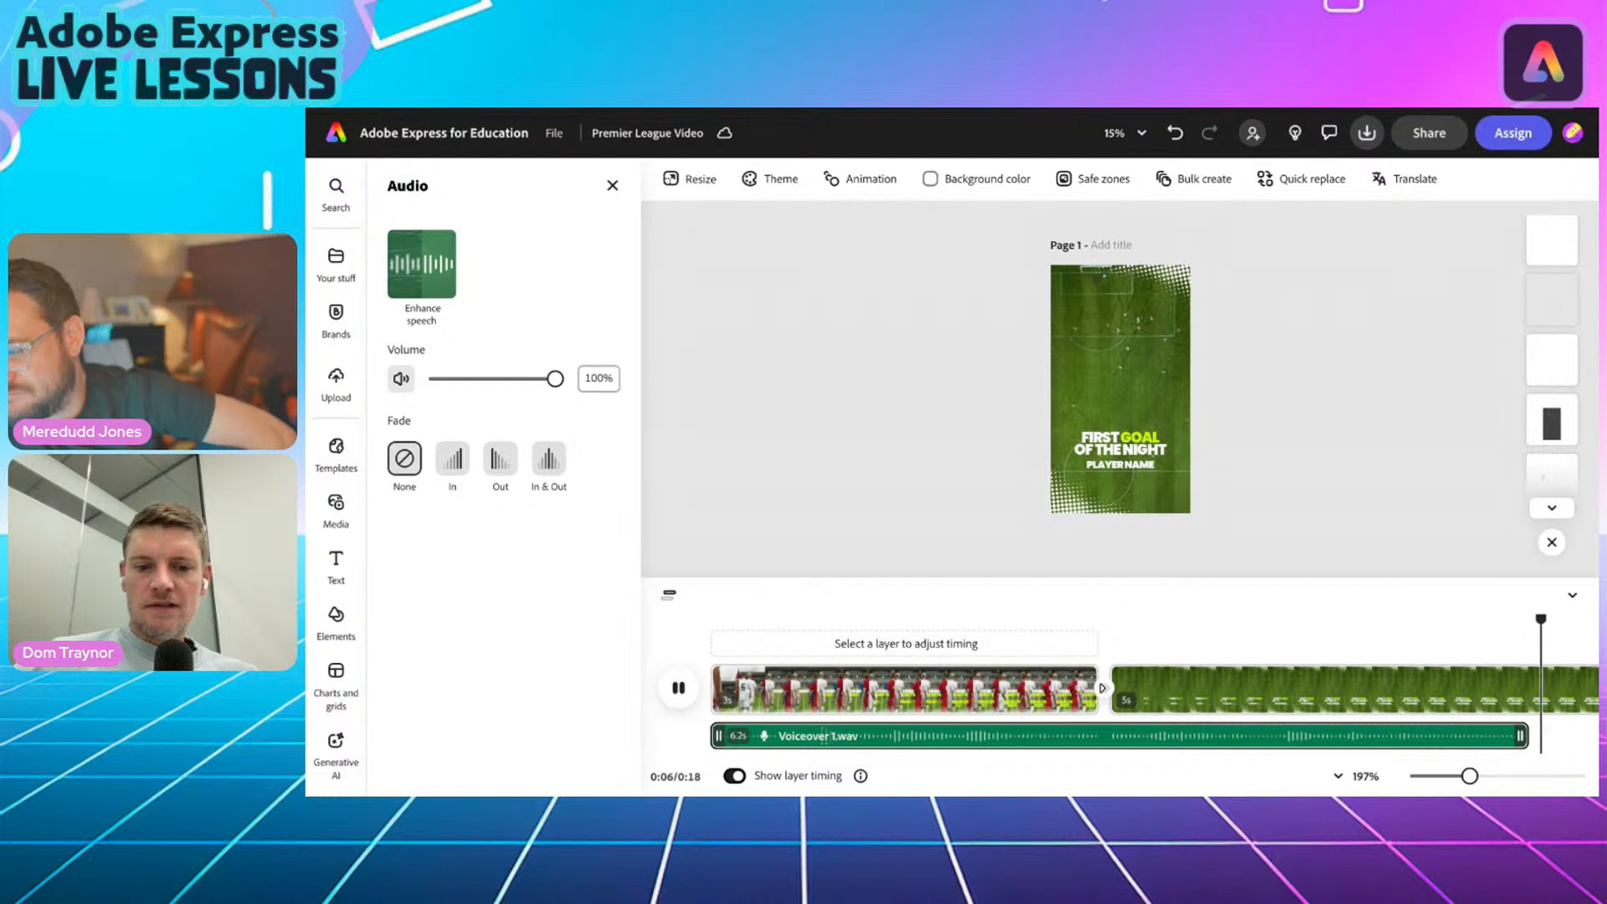
{"action": "key", "text": "space"}
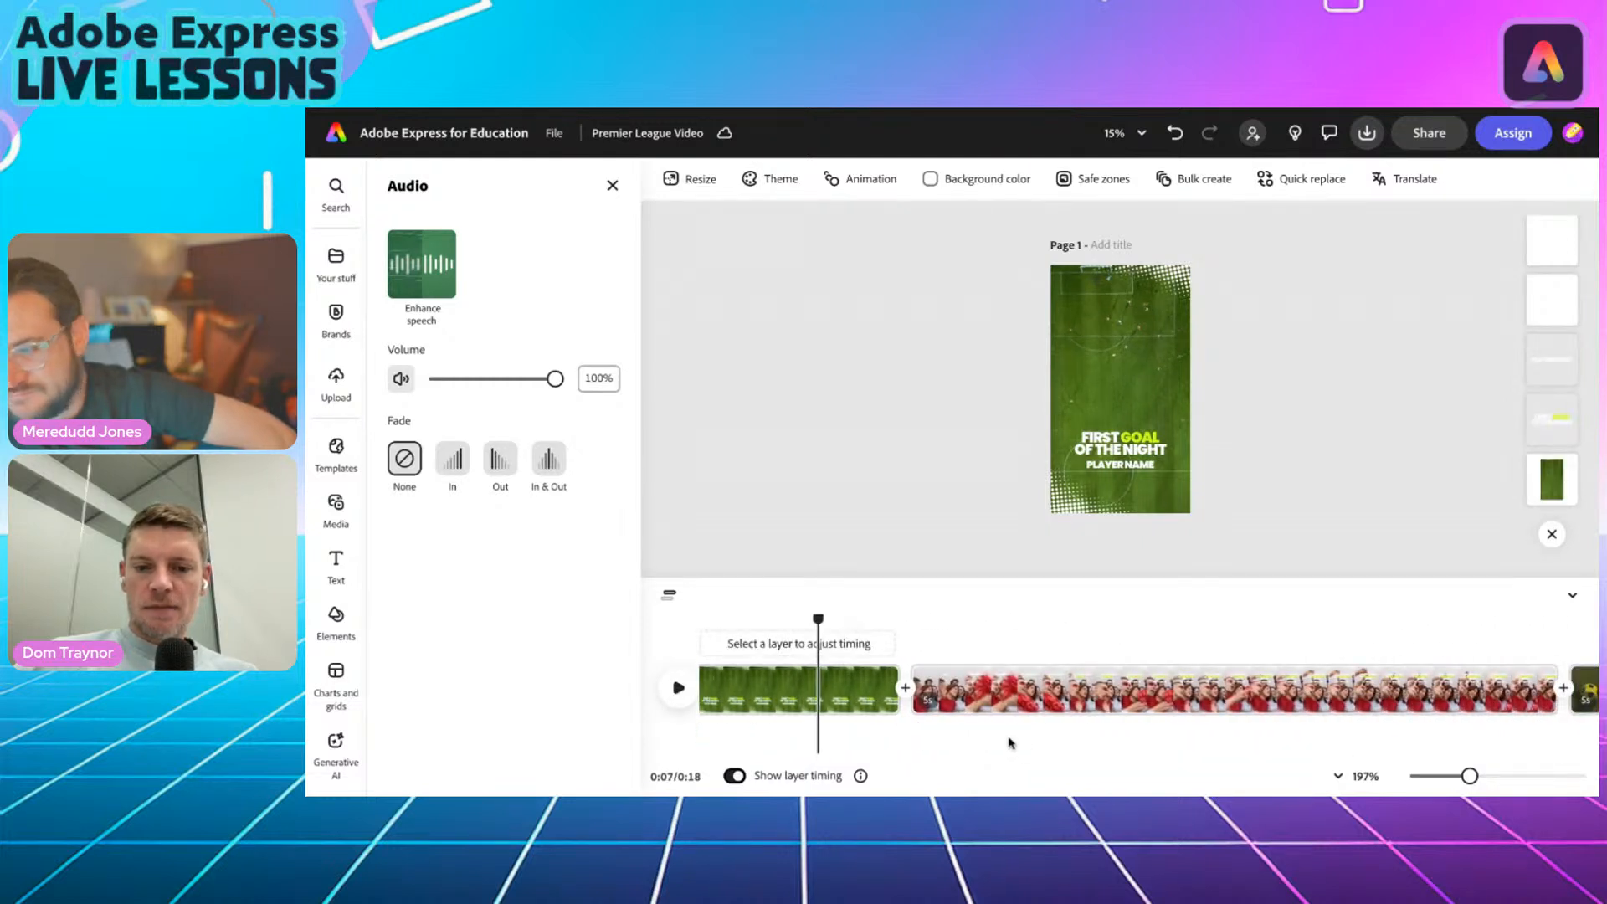
Extend the first scene to just past the end of the voiceover and select its video layer.
{"action": "scroll", "coordinate": [787, 697], "scroll_direction": "left", "scroll_amount": 10}
{"action": "left_click_drag", "start_coordinate": [1091, 688], "coordinate": [1506, 687]}
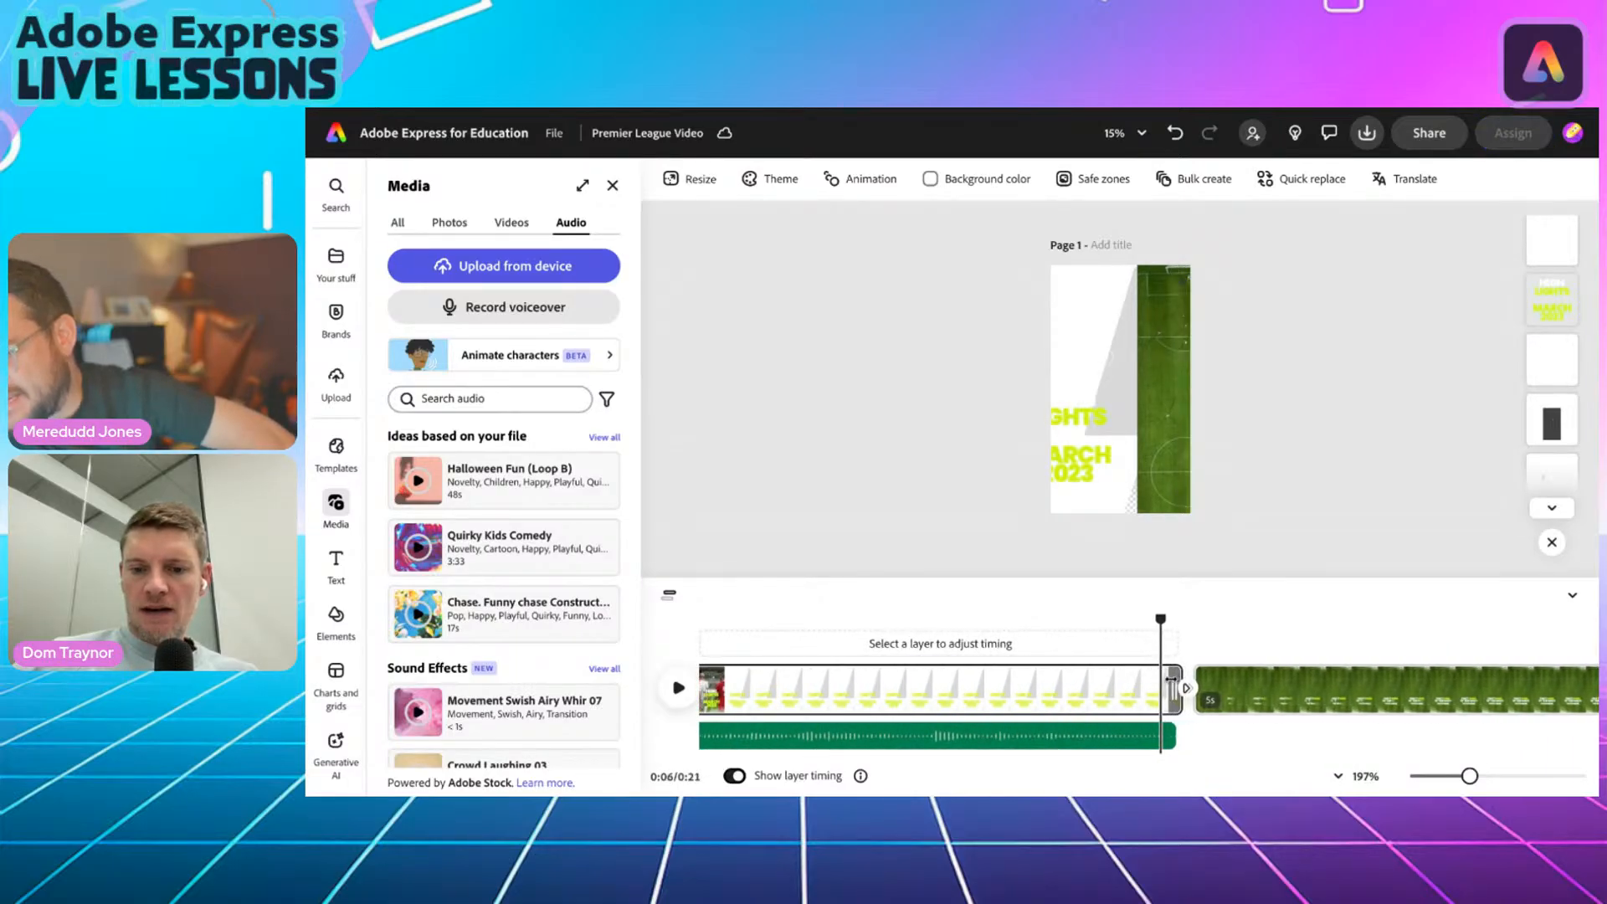
{"action": "left_click", "coordinate": [862, 679]}
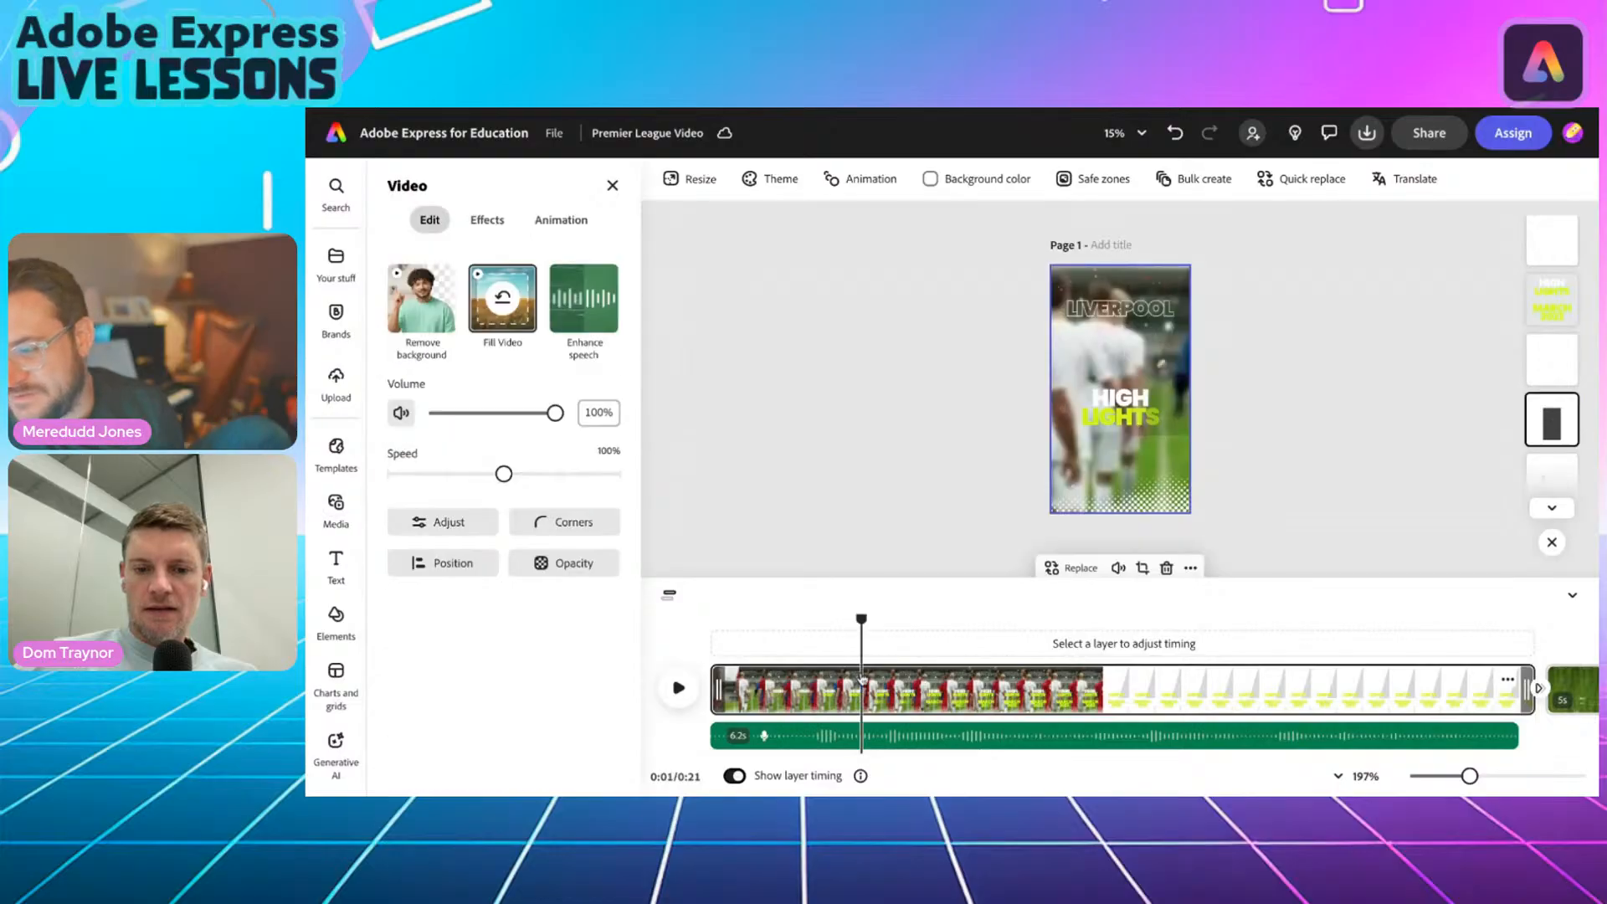
{"action": "left_click_drag", "start_coordinate": [863, 613], "coordinate": [826, 617]}
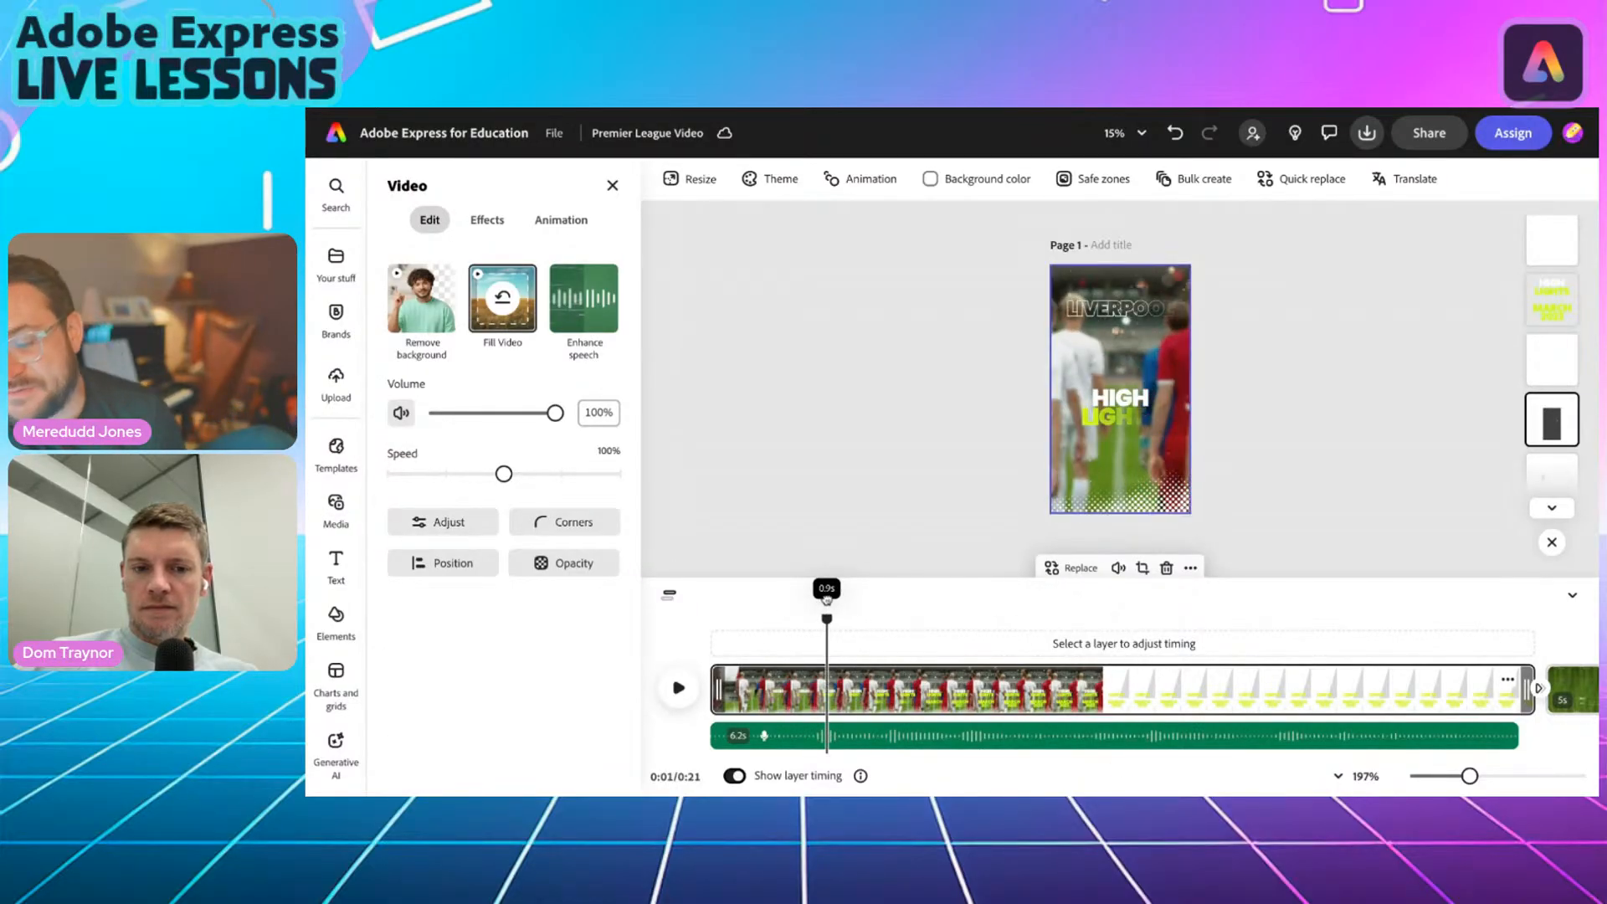
Show all layers in the timeline and stretch the dark overlay video layer to the end of the first scene.
{"action": "left_click", "coordinate": [669, 597]}
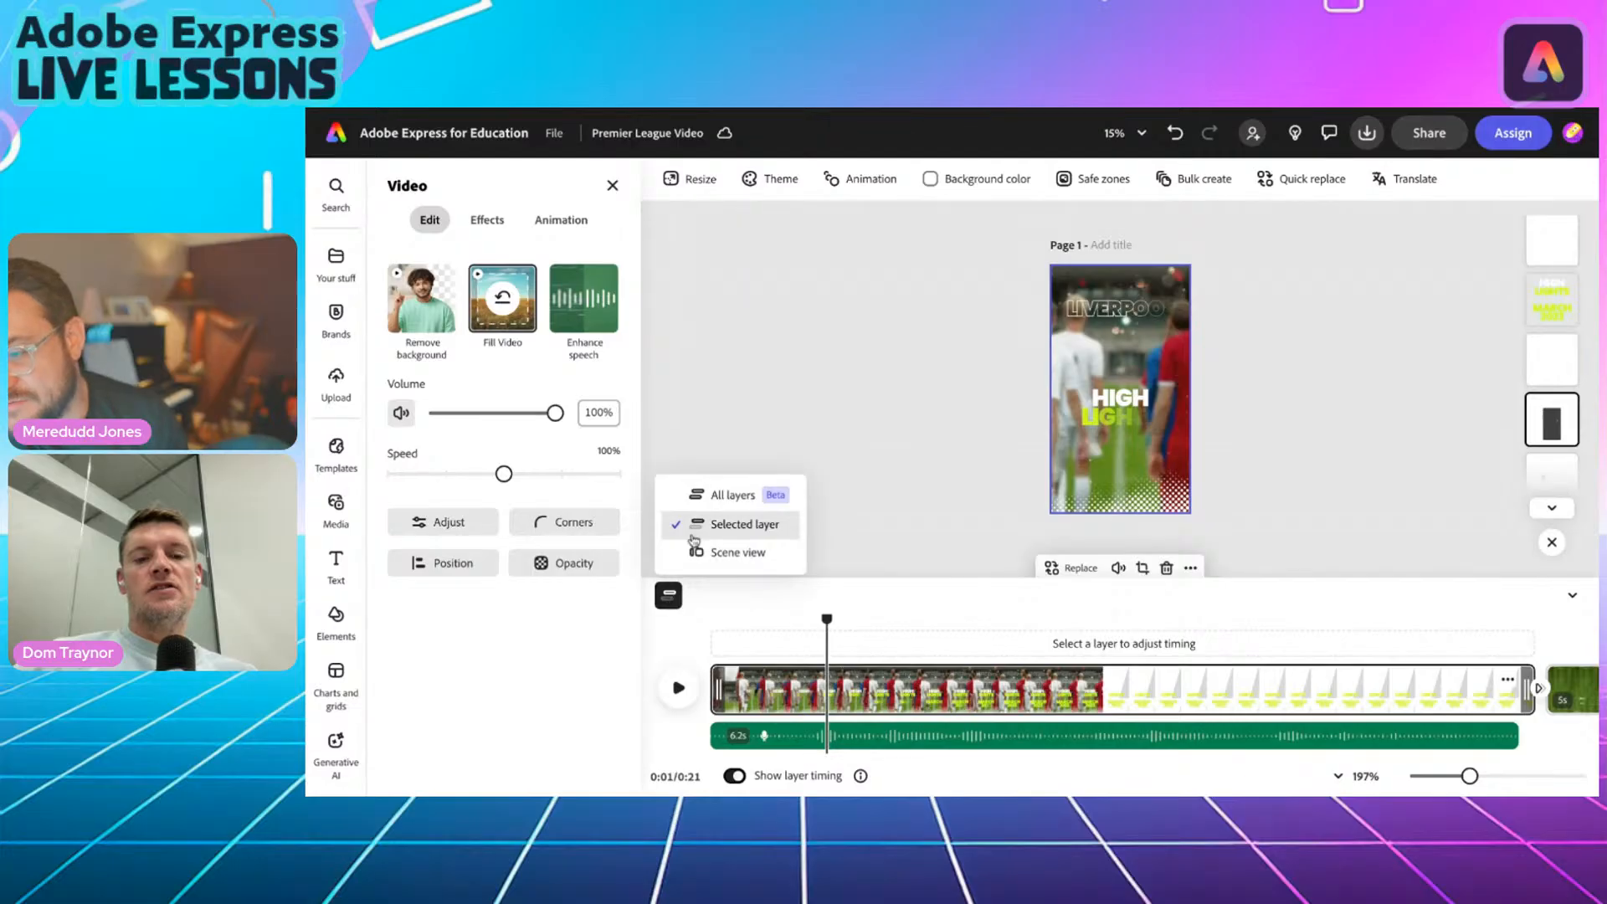
{"action": "left_click", "coordinate": [718, 496]}
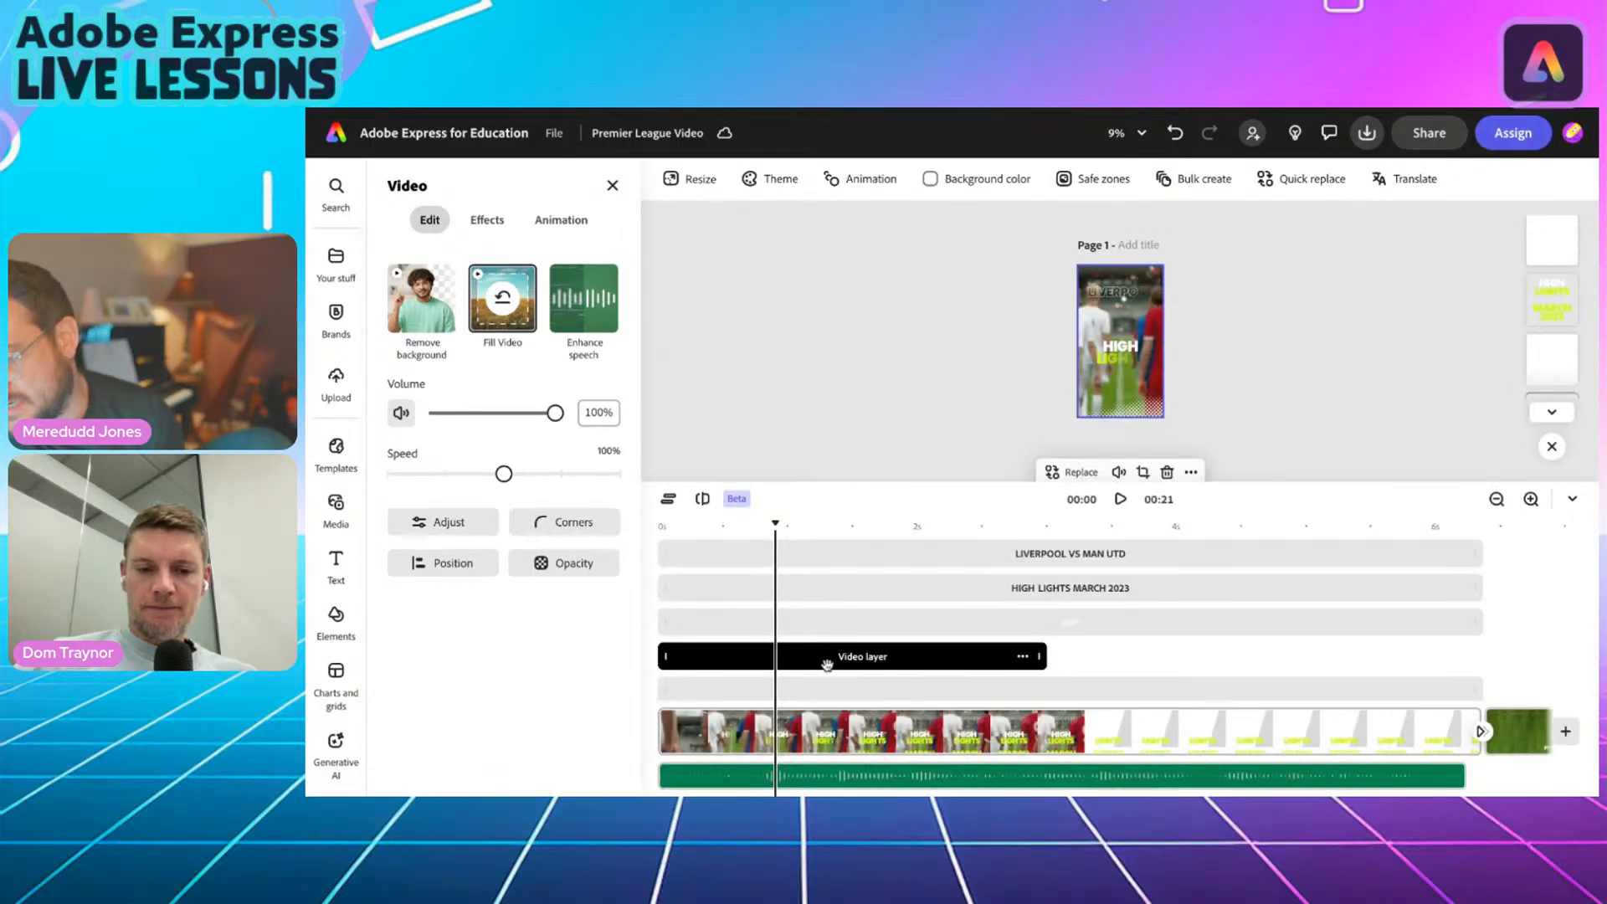
{"action": "left_click_drag", "start_coordinate": [1039, 658], "coordinate": [1477, 657]}
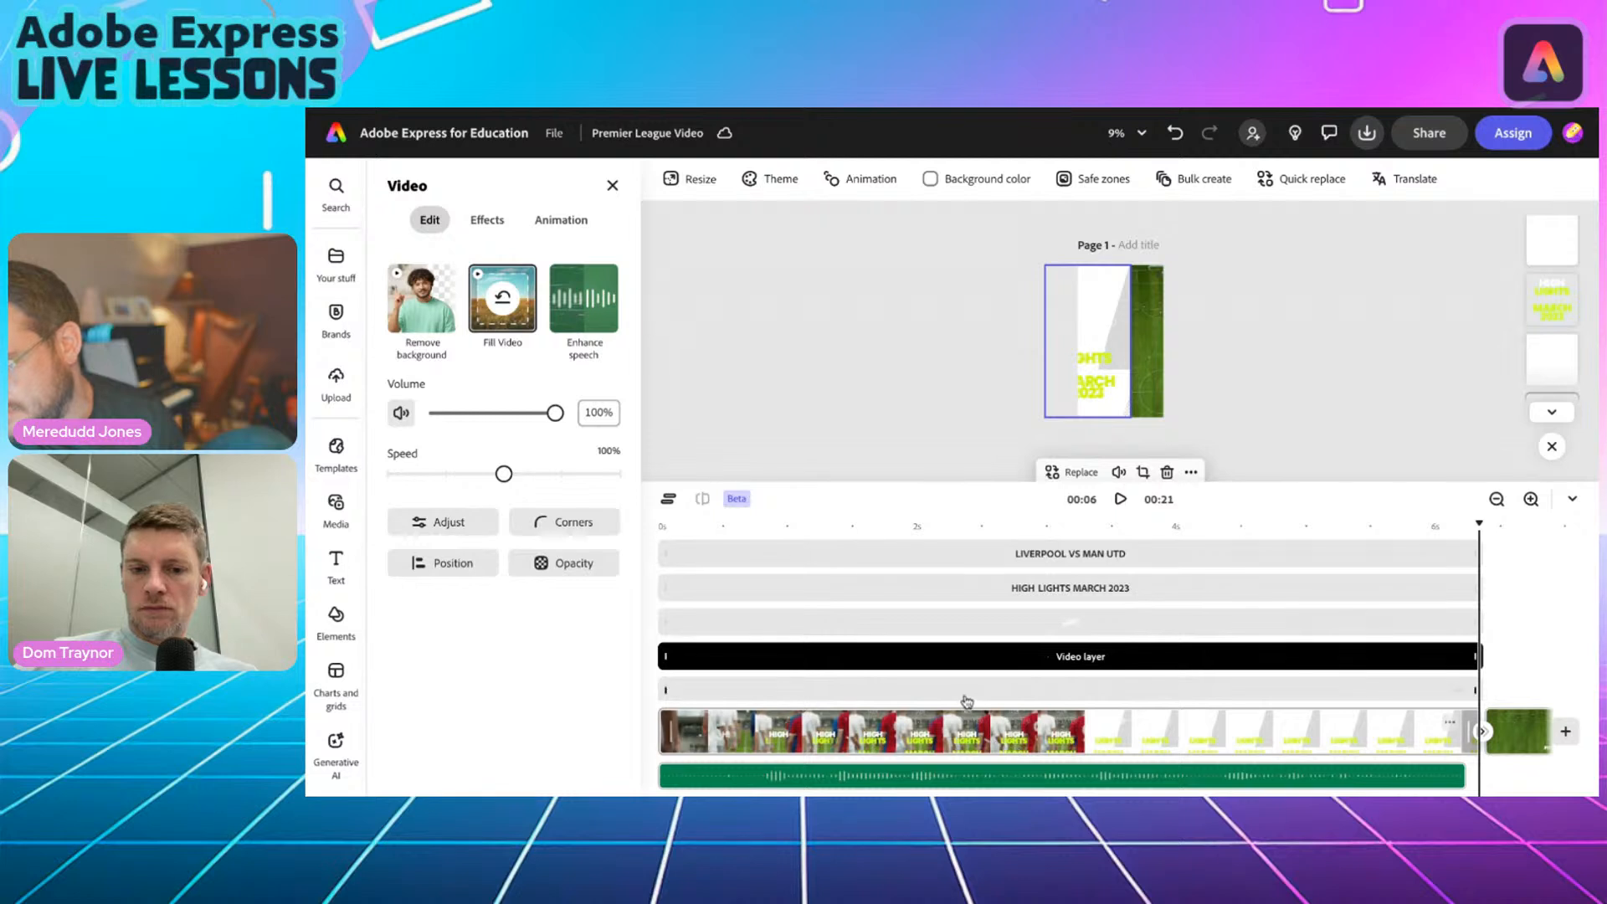
Extend the first scene's background footage of the players to about 4.6 seconds.
{"action": "left_click_drag", "start_coordinate": [1038, 686], "coordinate": [1268, 715]}
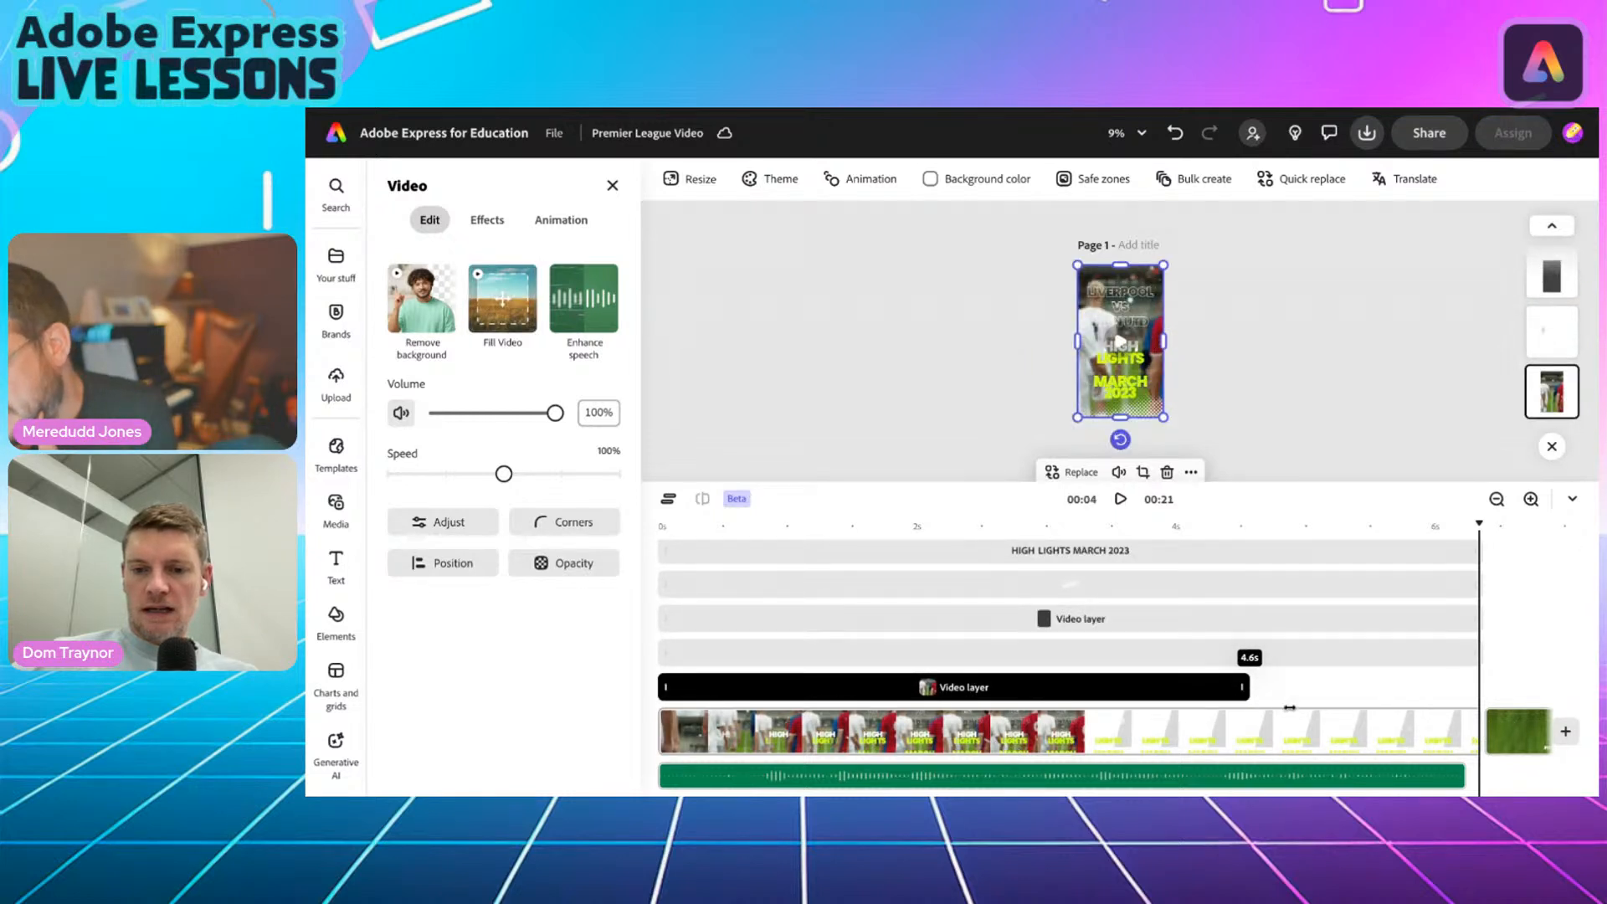
{"action": "left_click_drag", "start_coordinate": [1374, 704], "coordinate": [1376, 704]}
{"action": "left_click_drag", "start_coordinate": [1245, 687], "coordinate": [1326, 677]}
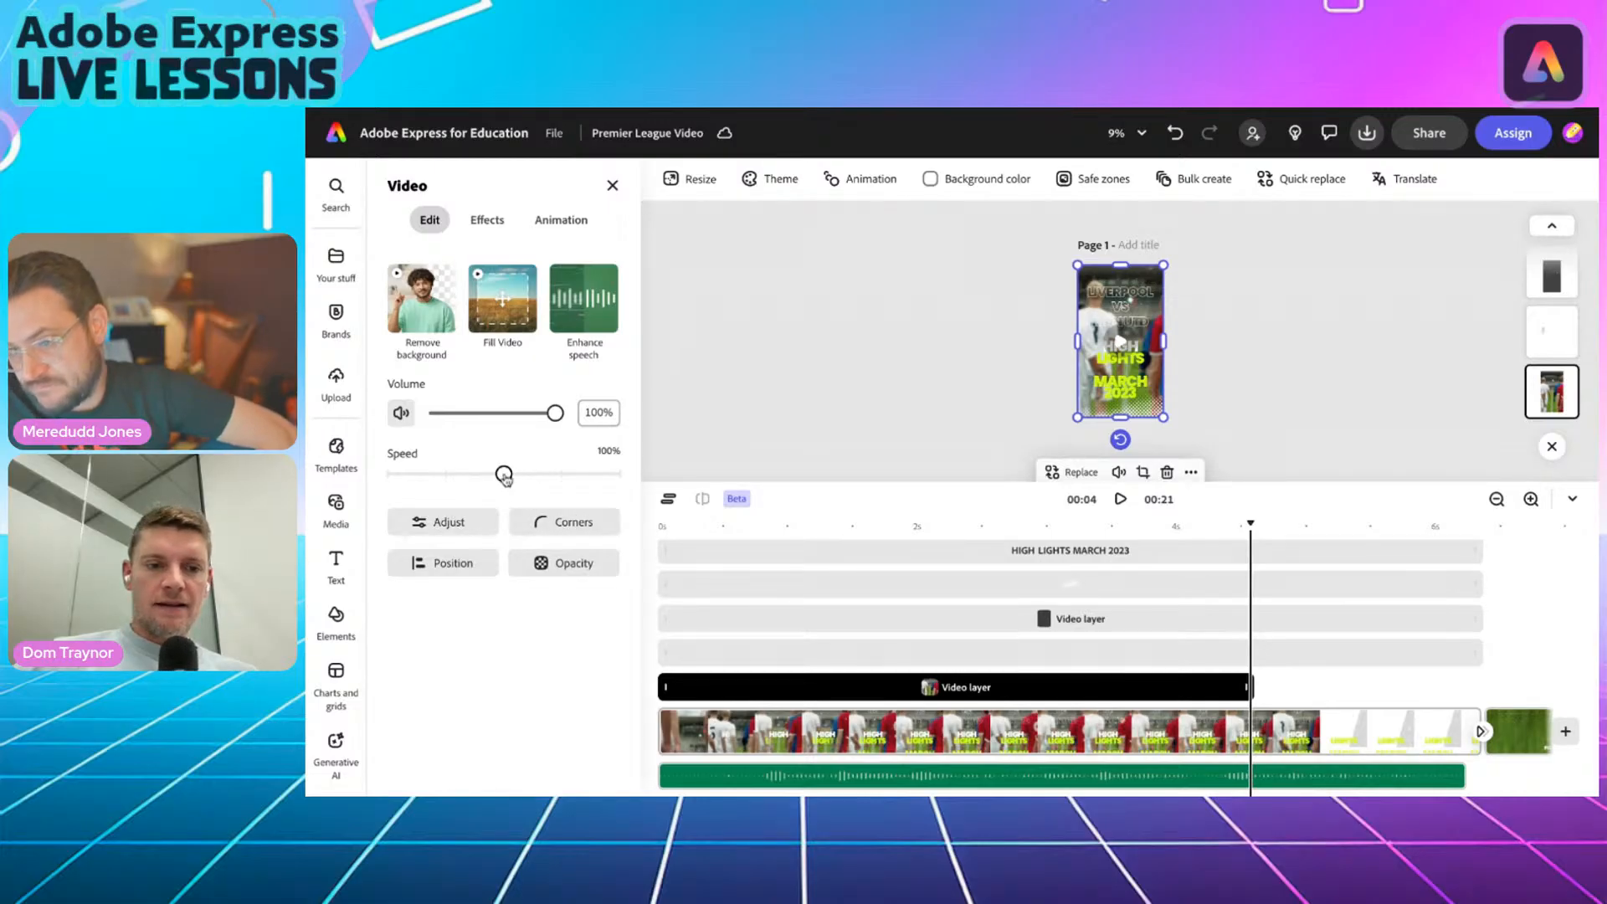
Switch the timeline back to showing only the selected layer.
{"action": "left_click", "coordinate": [667, 500]}
{"action": "left_click", "coordinate": [706, 428]}
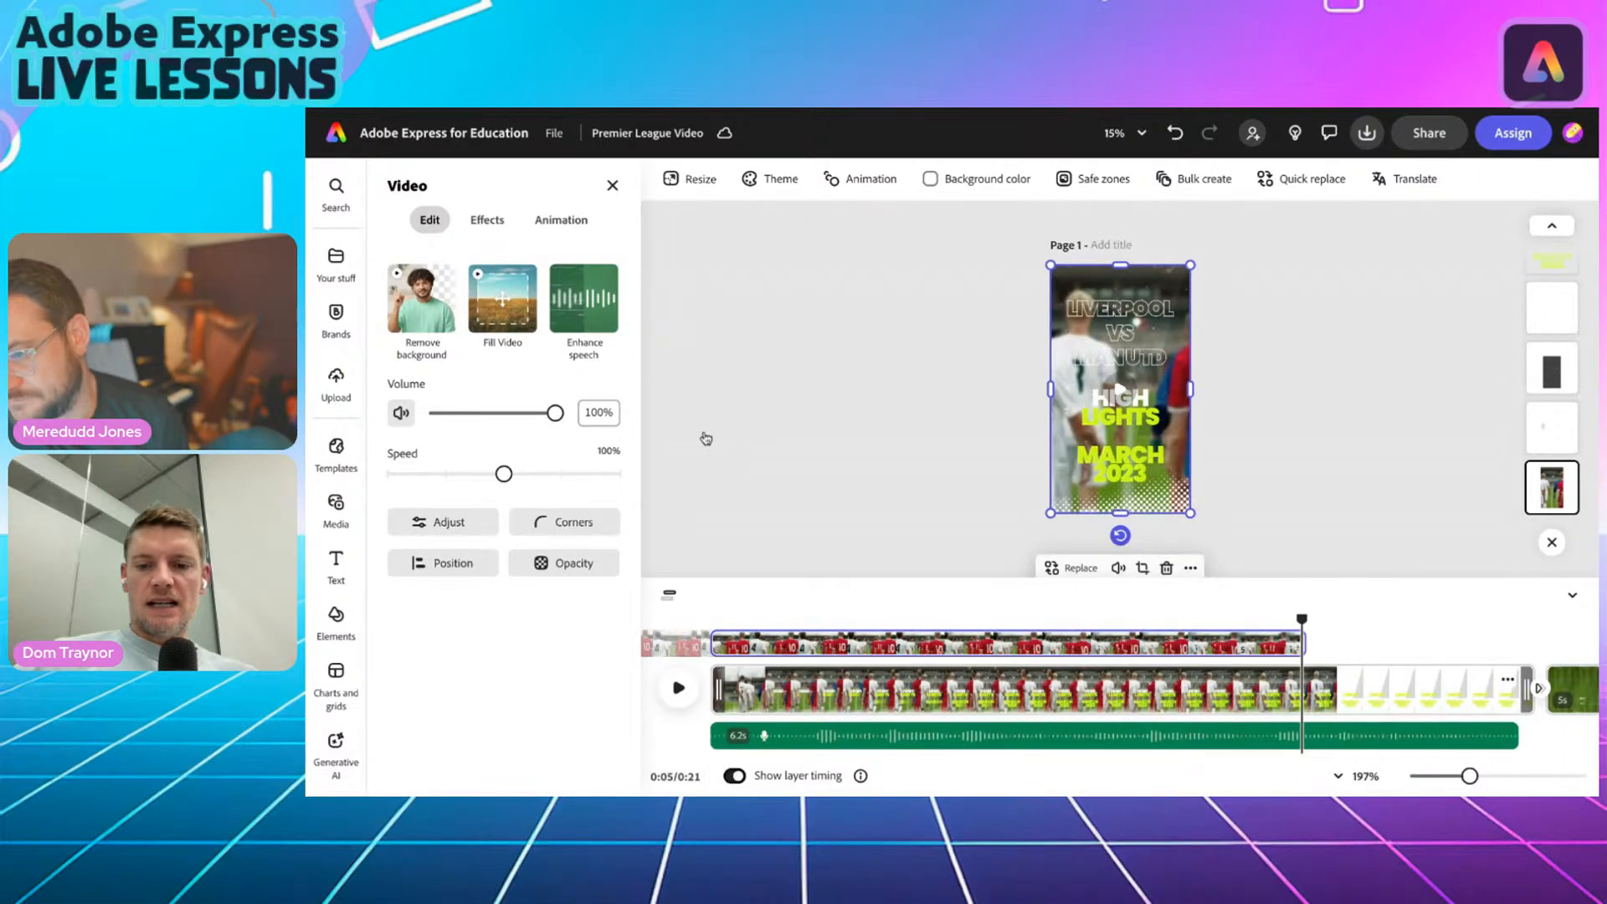
{"action": "scroll", "coordinate": [980, 687], "scroll_direction": "right", "scroll_amount": 2}
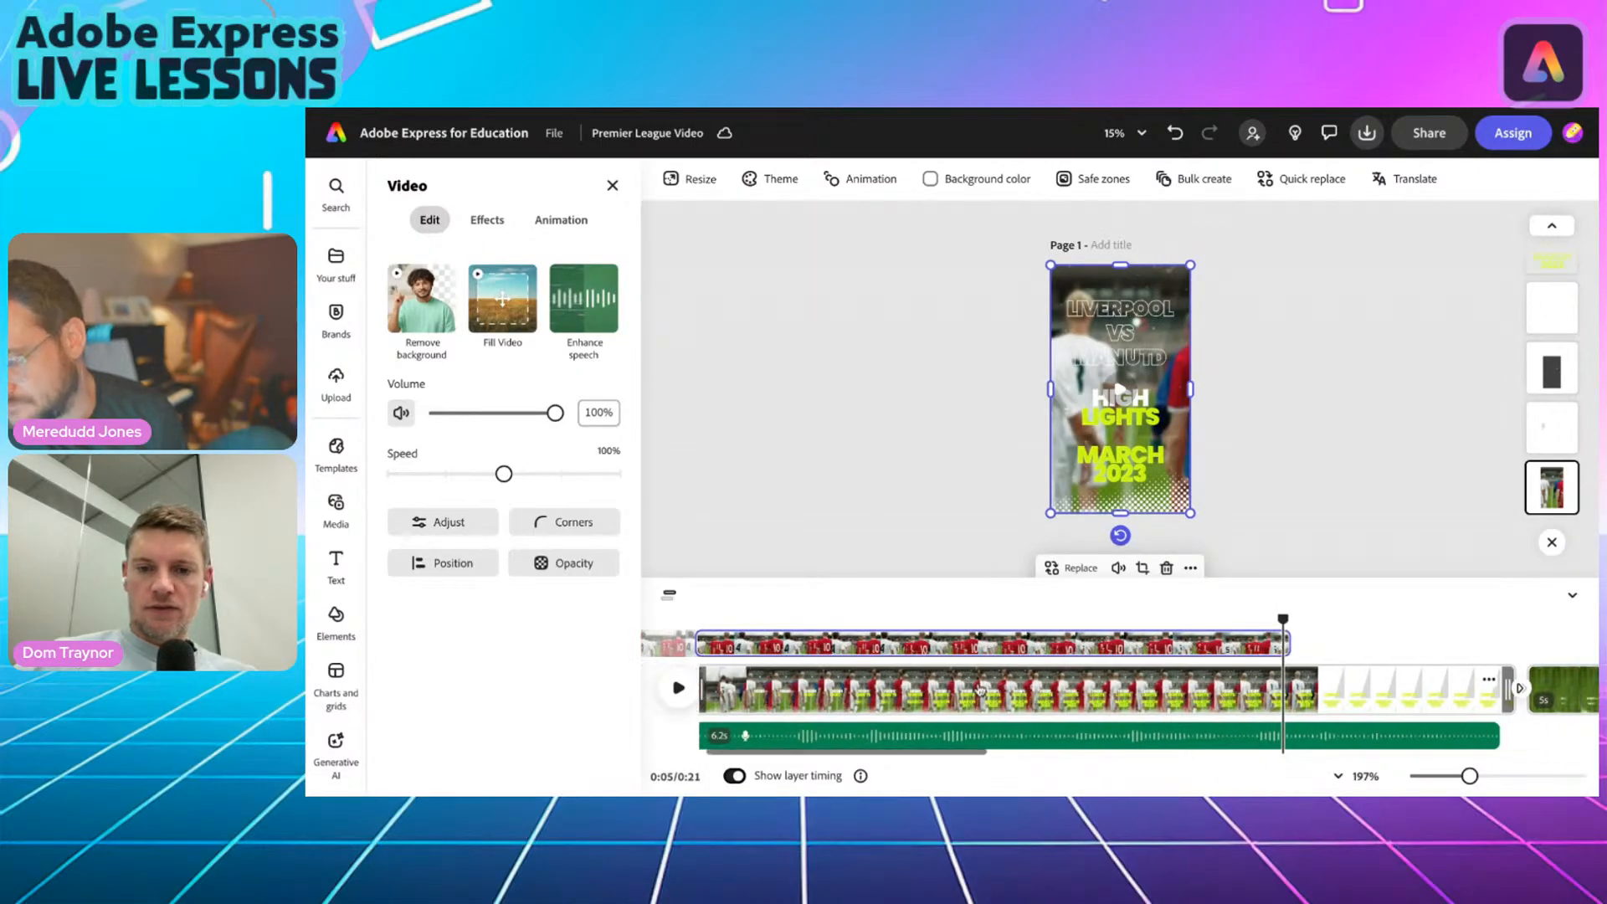
{"action": "scroll", "coordinate": [980, 687], "scroll_direction": "left", "scroll_amount": 2}
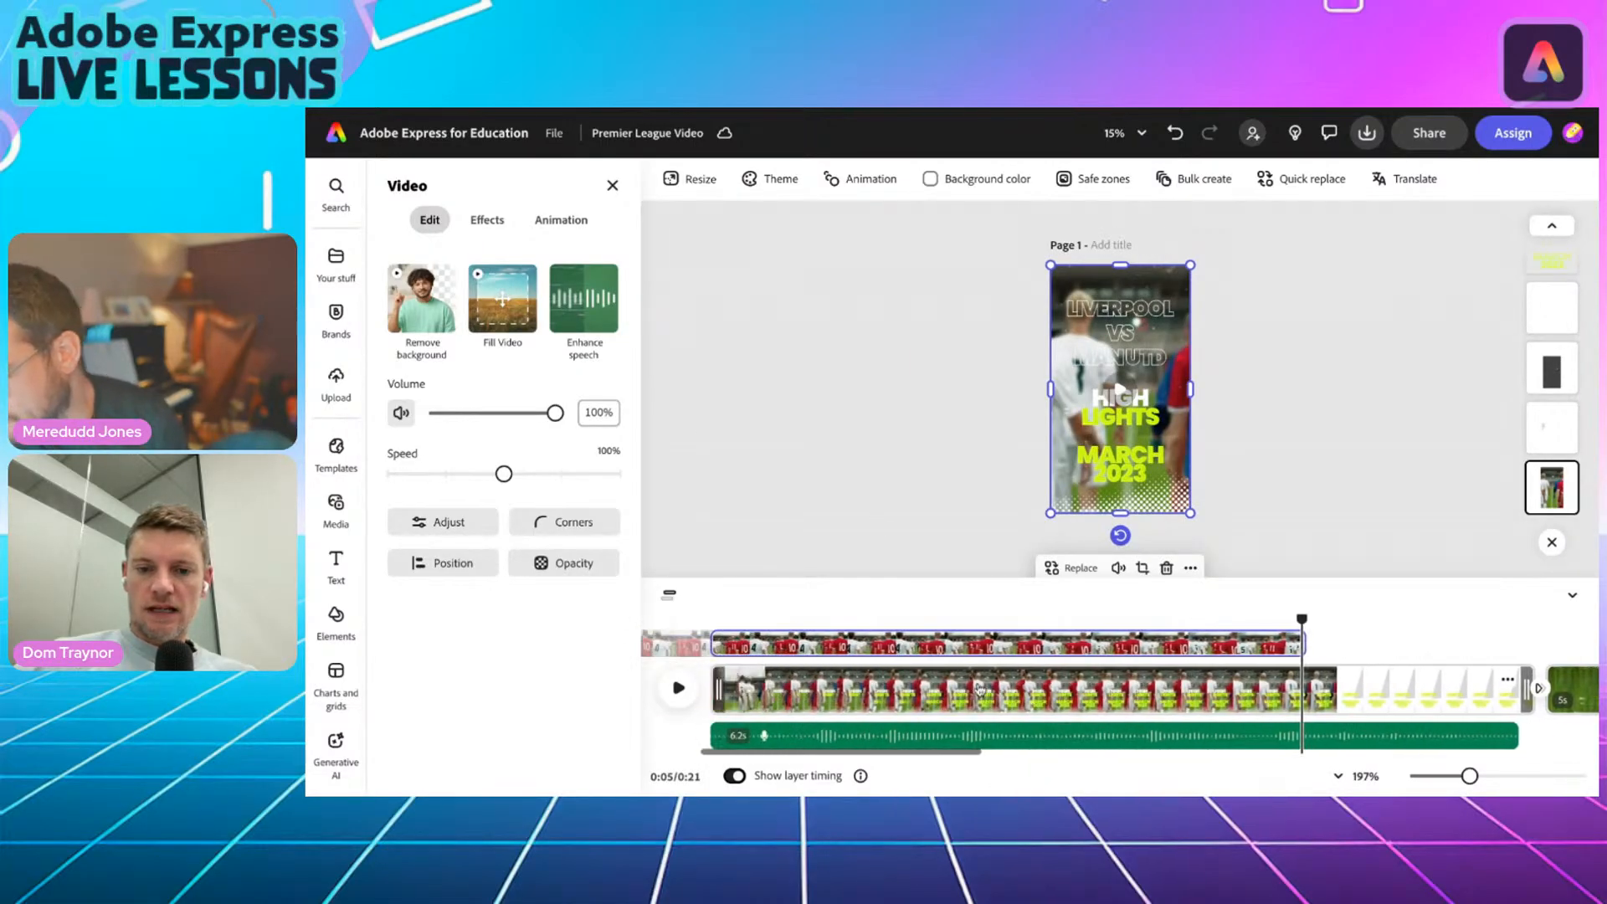
Slow the first scene's extended player footage to 50% speed and play the scene back.
{"action": "left_click", "coordinate": [1134, 694]}
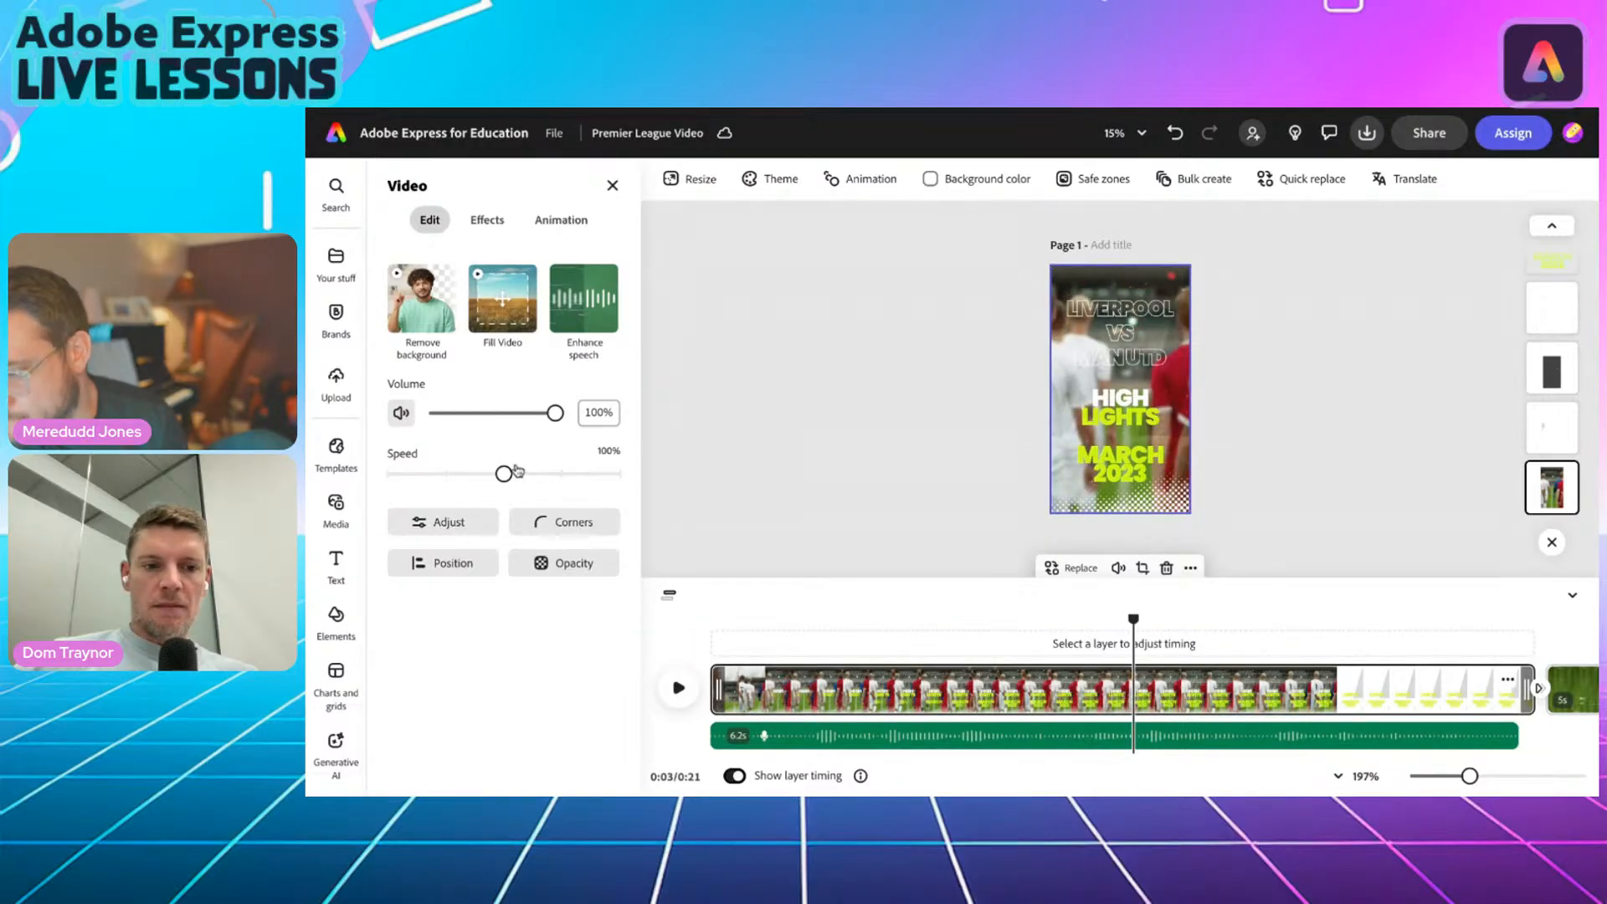
{"action": "left_click_drag", "start_coordinate": [504, 475], "coordinate": [446, 474]}
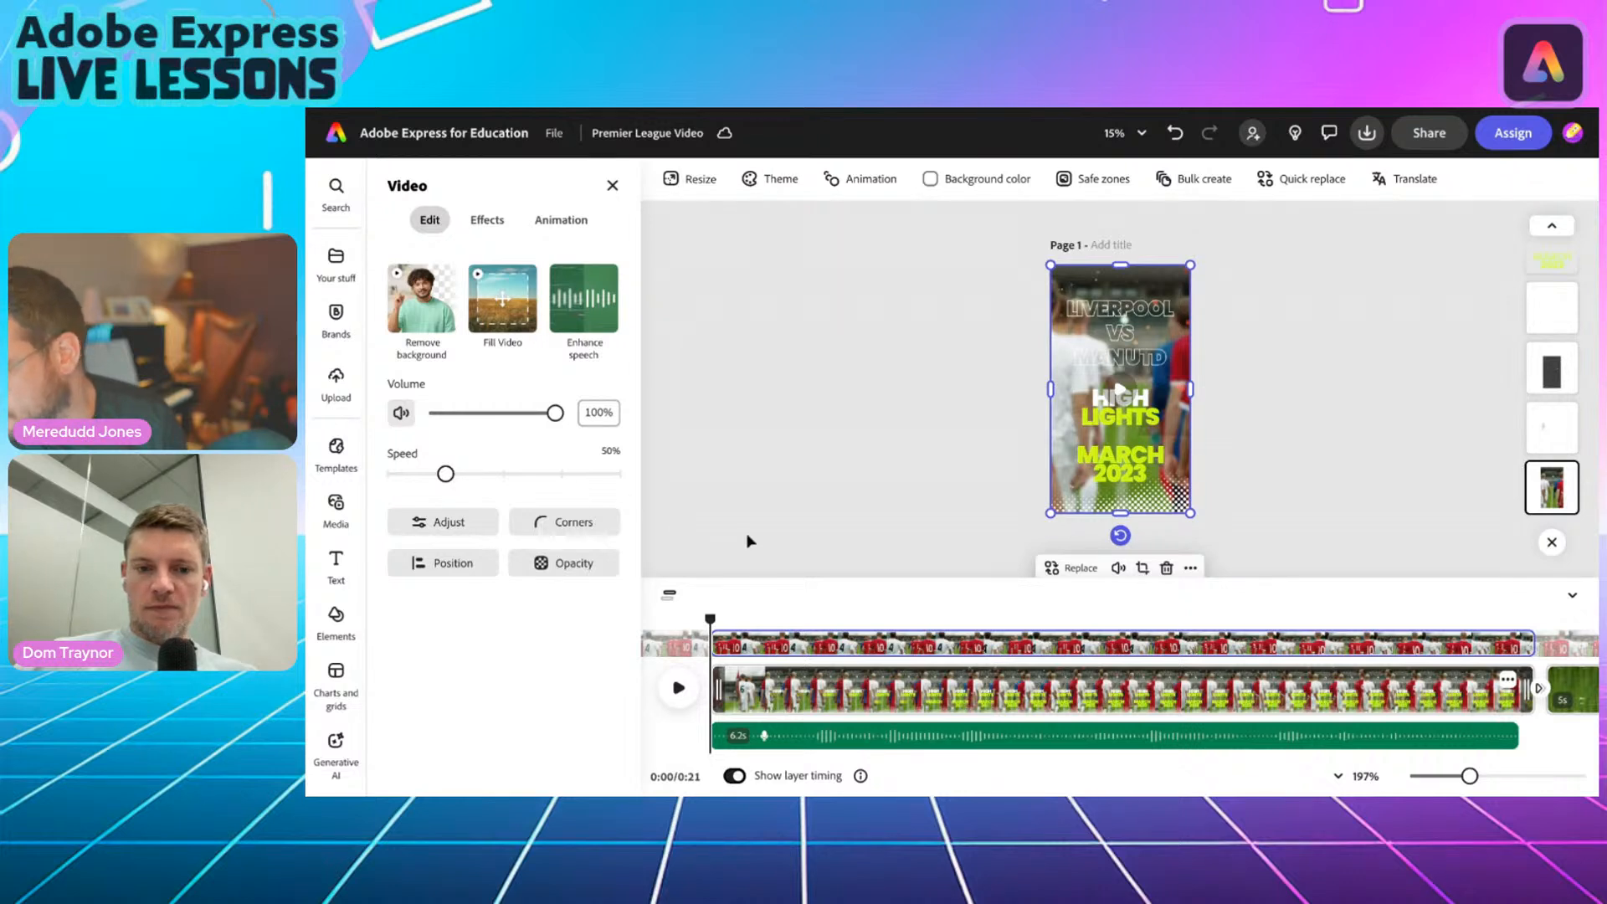
{"action": "left_click", "coordinate": [679, 689]}
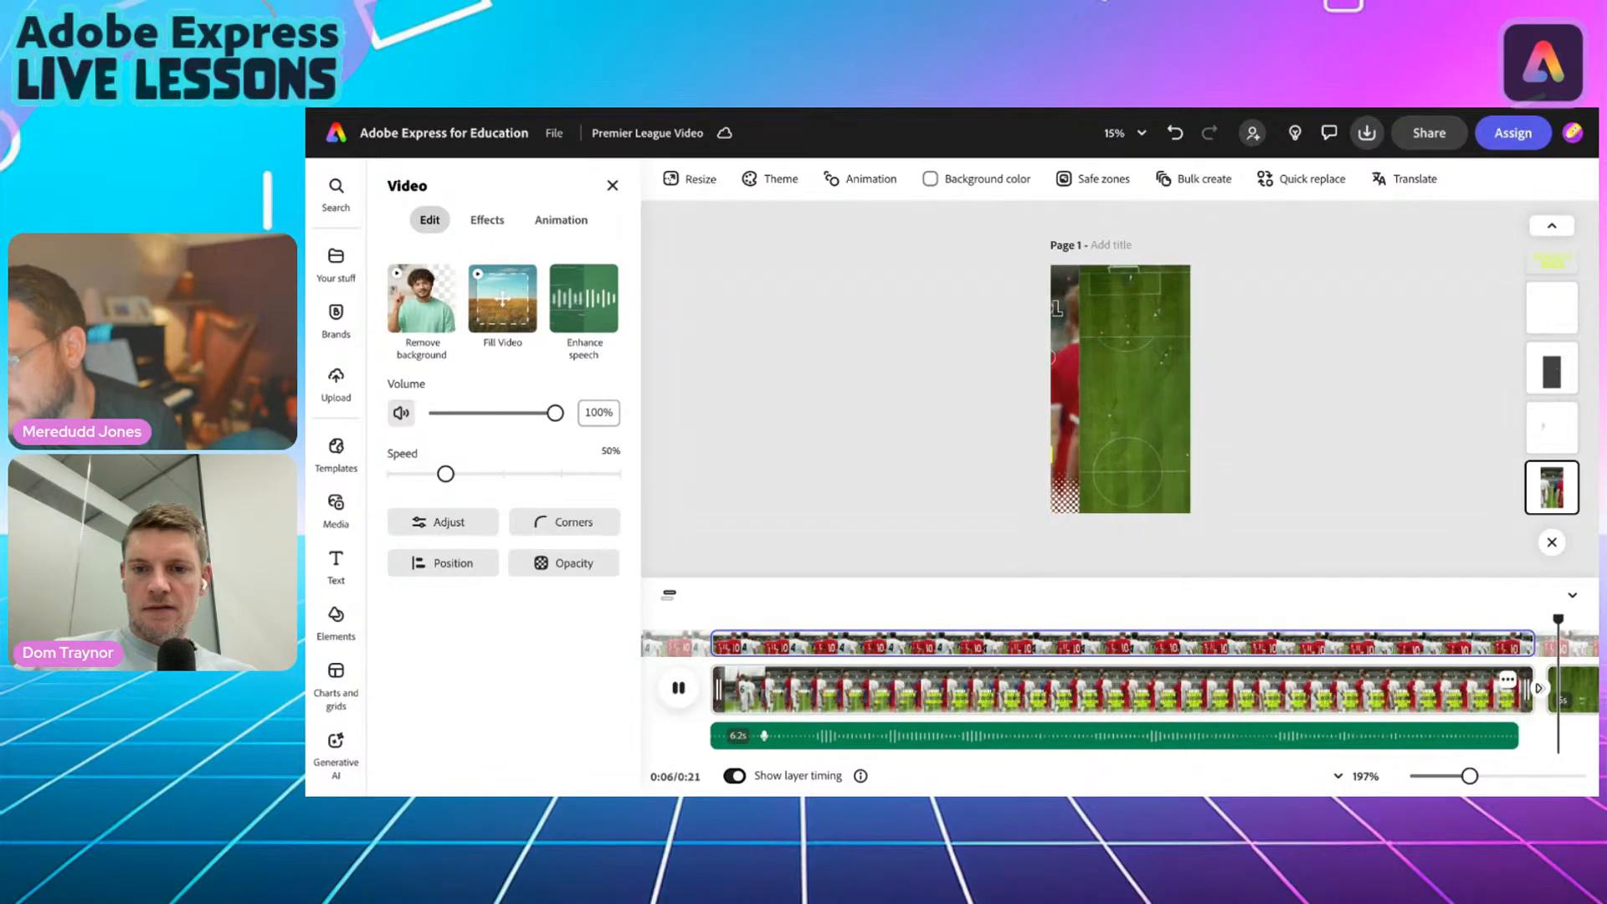
{"action": "key", "text": "space"}
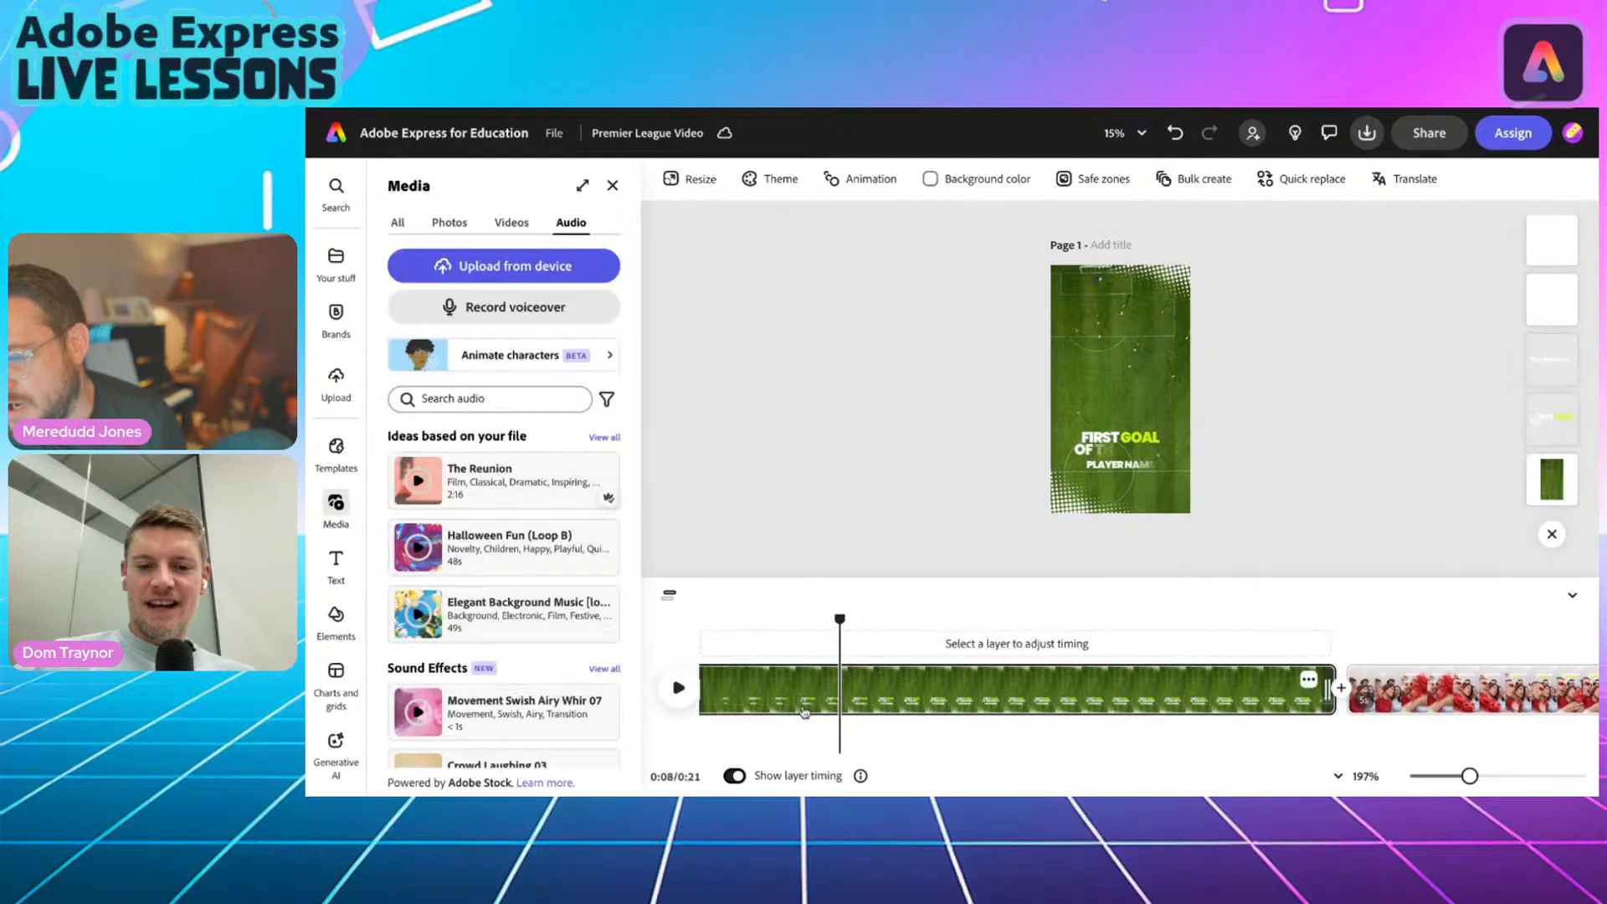
Return to the first scene and undo the speed and length changes to its player footage.
{"action": "scroll", "coordinate": [788, 706], "scroll_direction": "left", "scroll_amount": 10}
{"action": "left_click", "coordinate": [787, 705]}
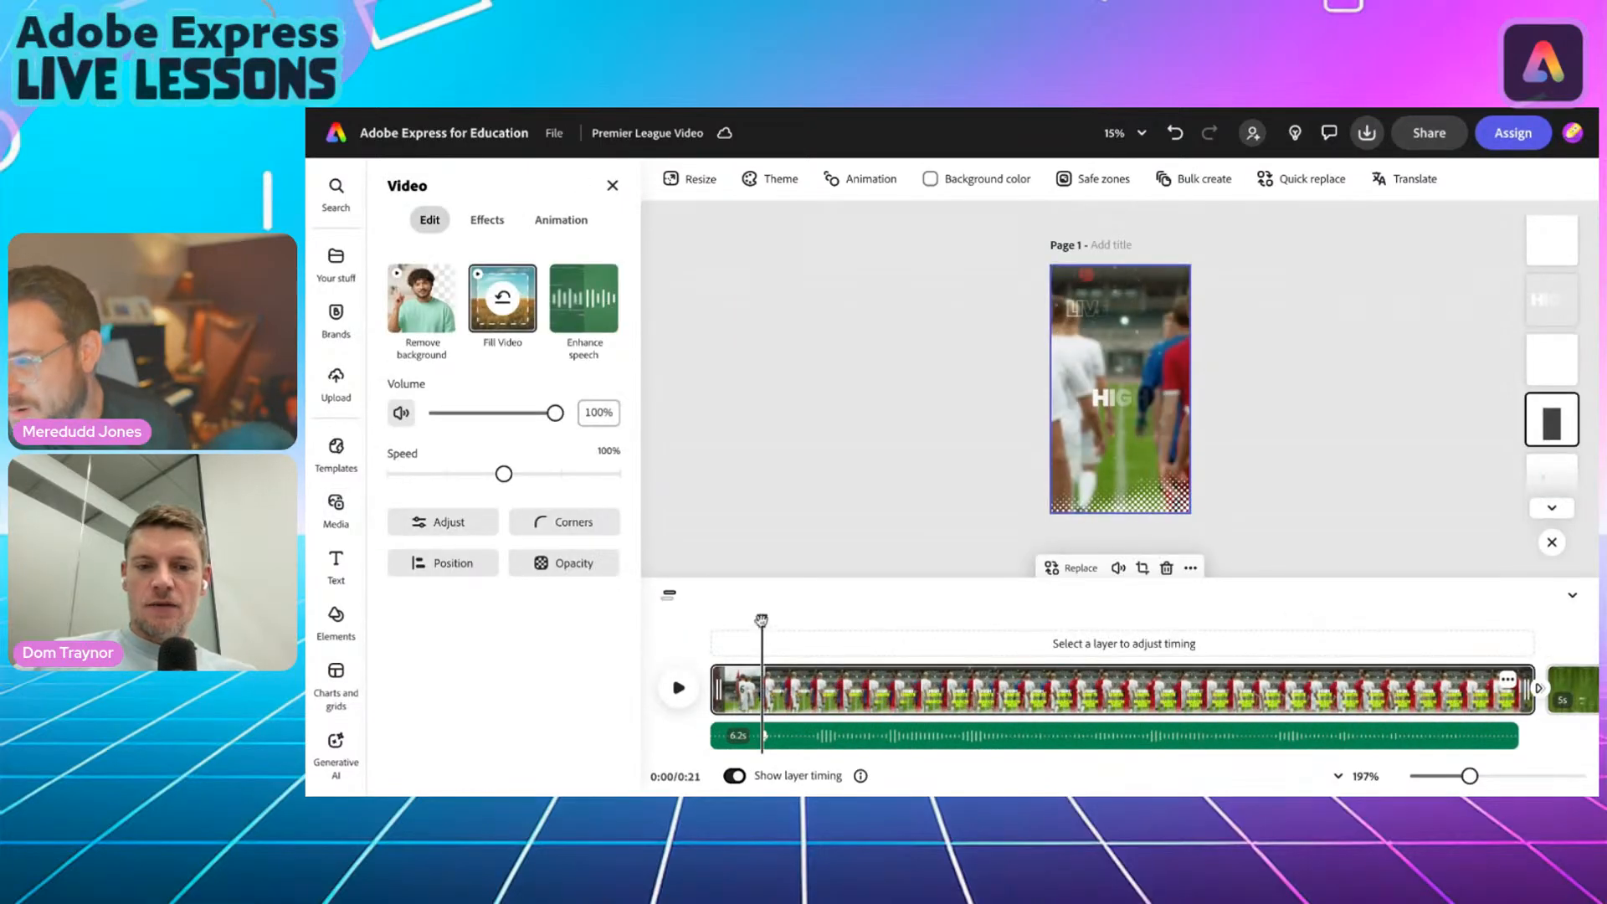
{"action": "left_click_drag", "start_coordinate": [761, 620], "coordinate": [710, 620]}
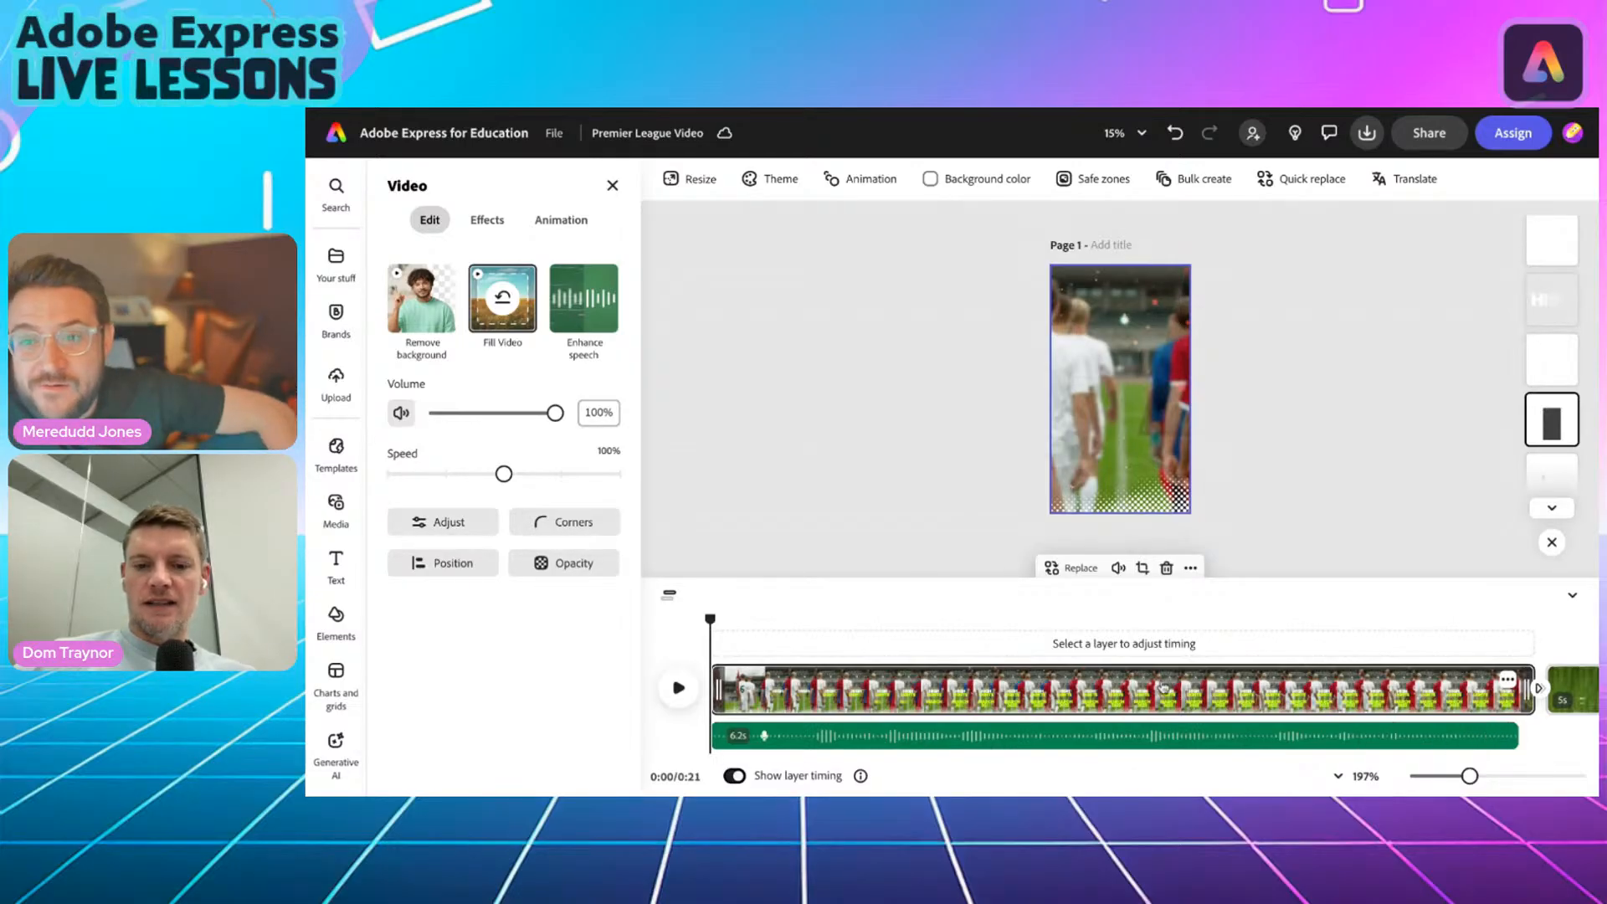
{"action": "left_click", "coordinate": [1120, 681]}
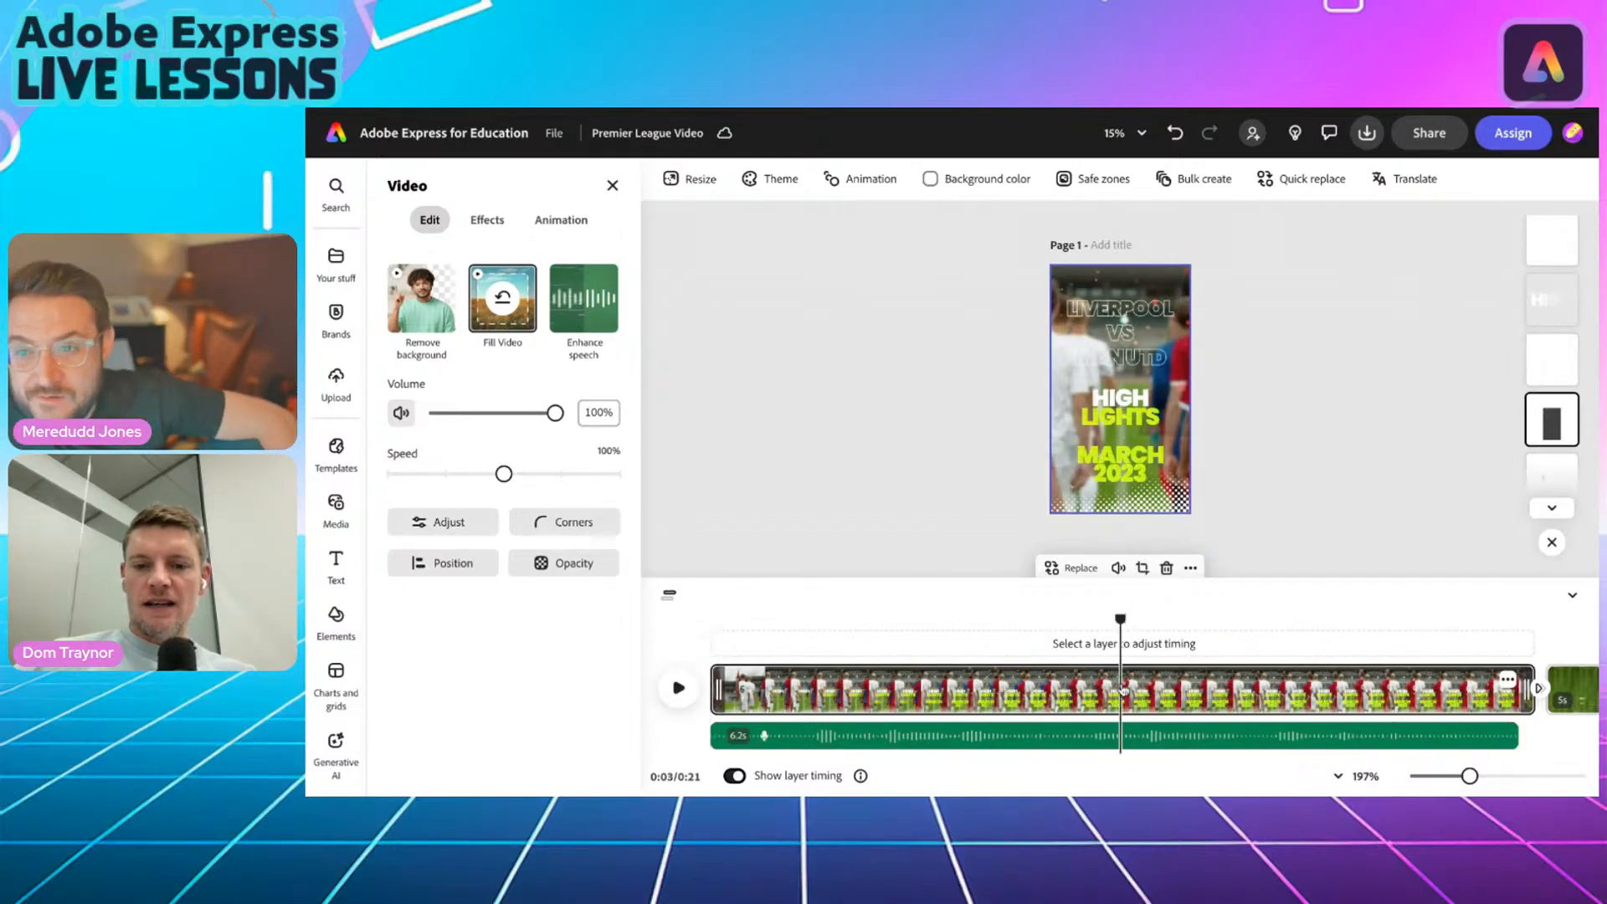
{"action": "left_click", "coordinate": [1174, 134]}
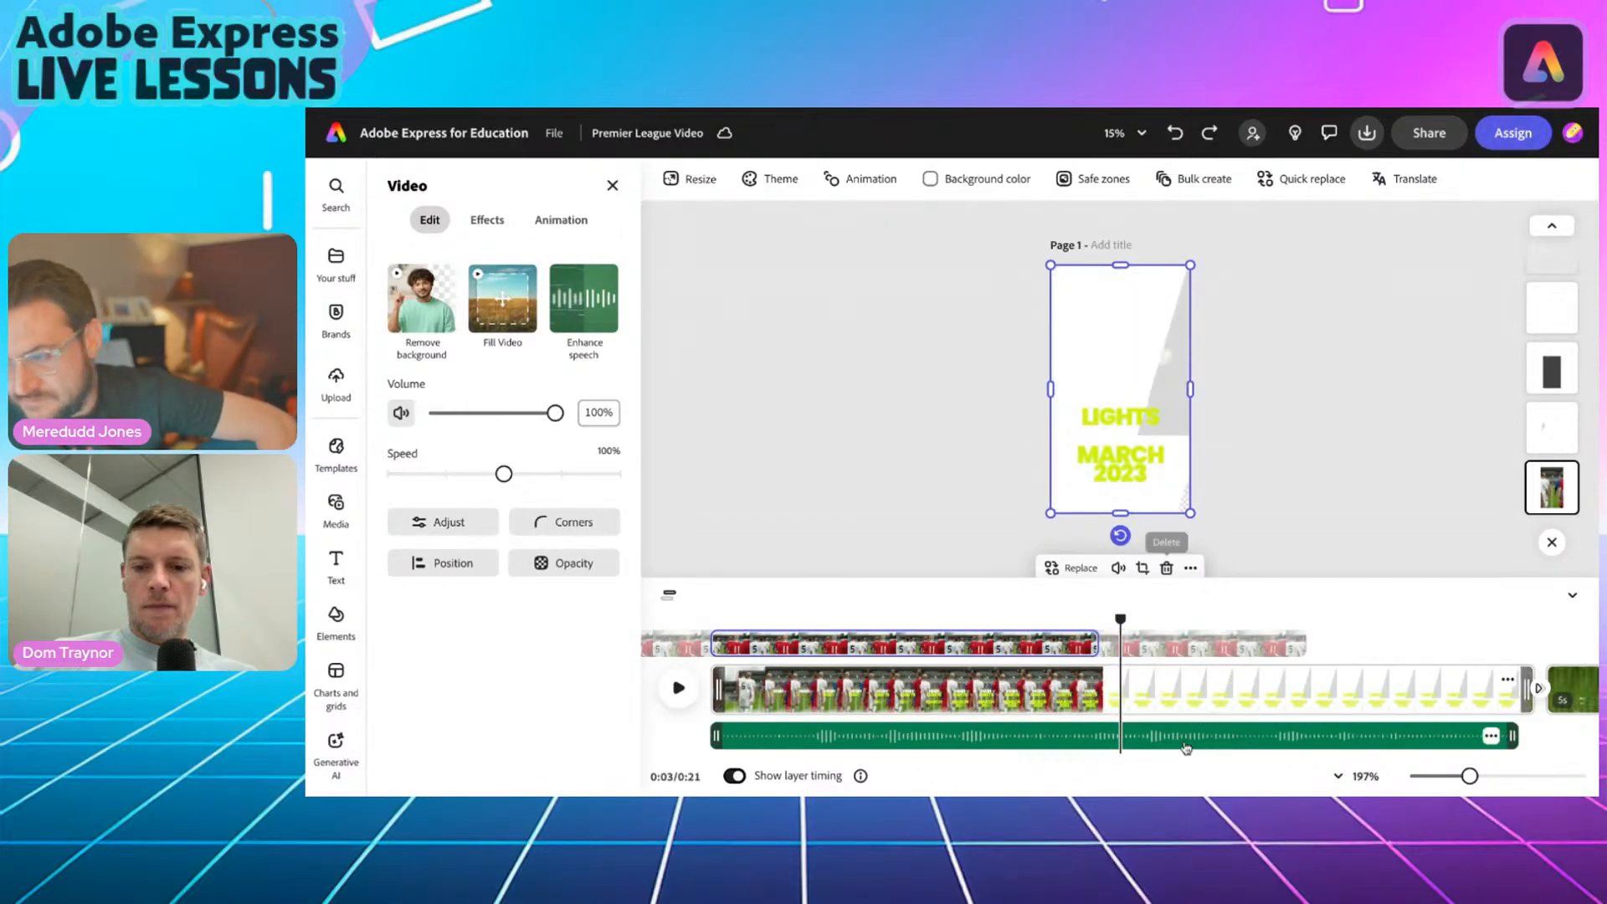
Set the speed of the first scene's original-length player footage to 50% and scrub through the result.
{"action": "left_click_drag", "start_coordinate": [1122, 620], "coordinate": [999, 621]}
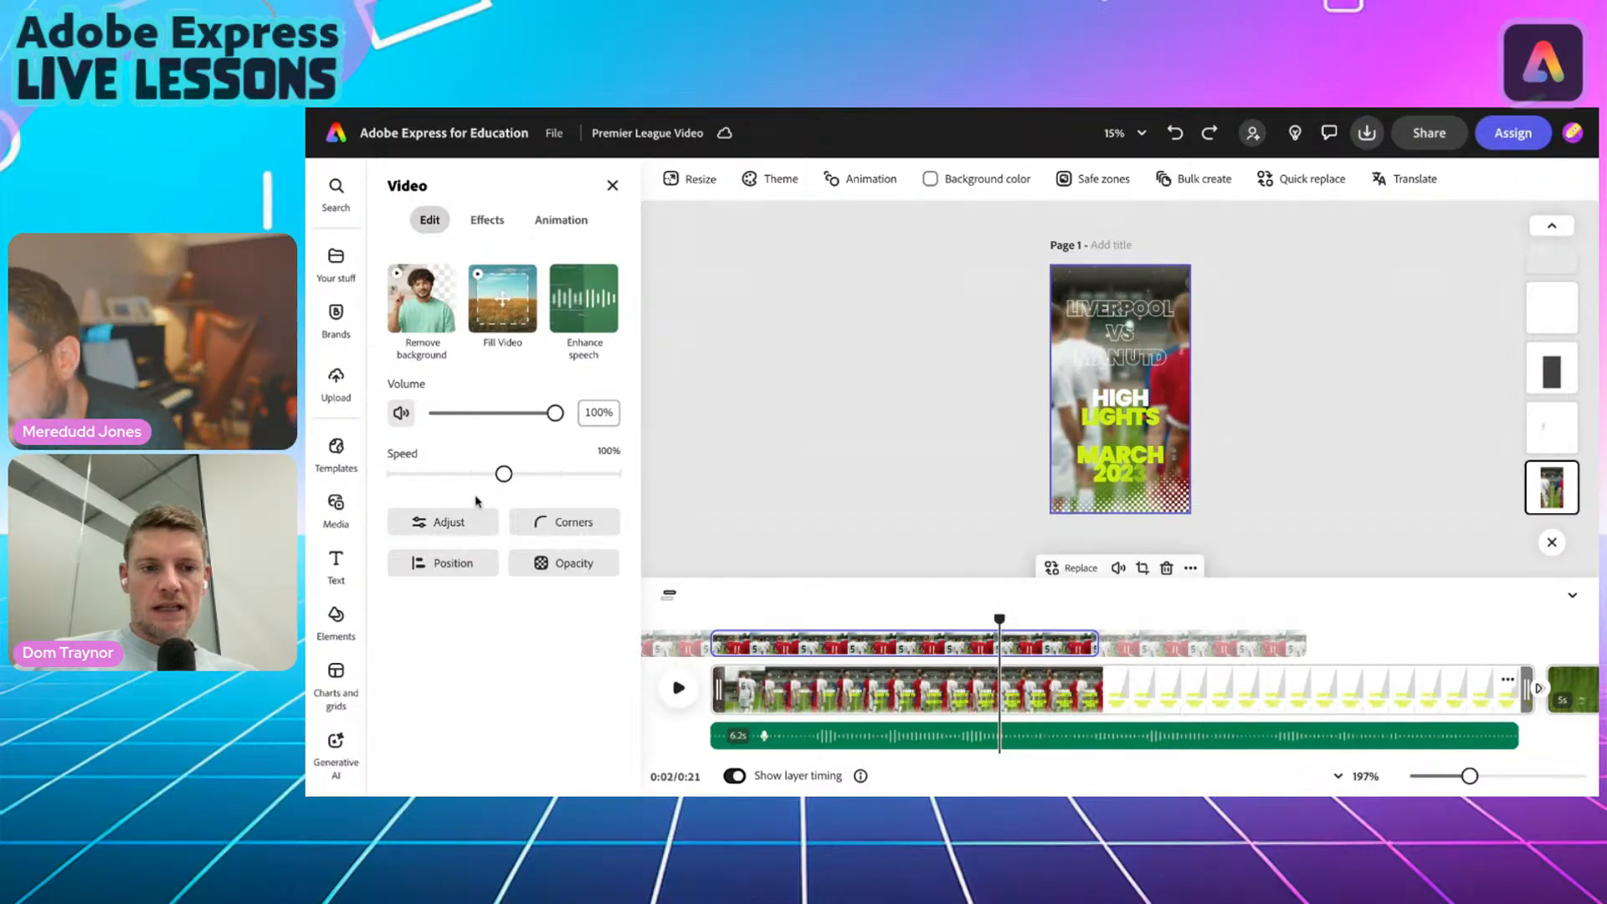
{"action": "left_click_drag", "start_coordinate": [505, 477], "coordinate": [450, 474]}
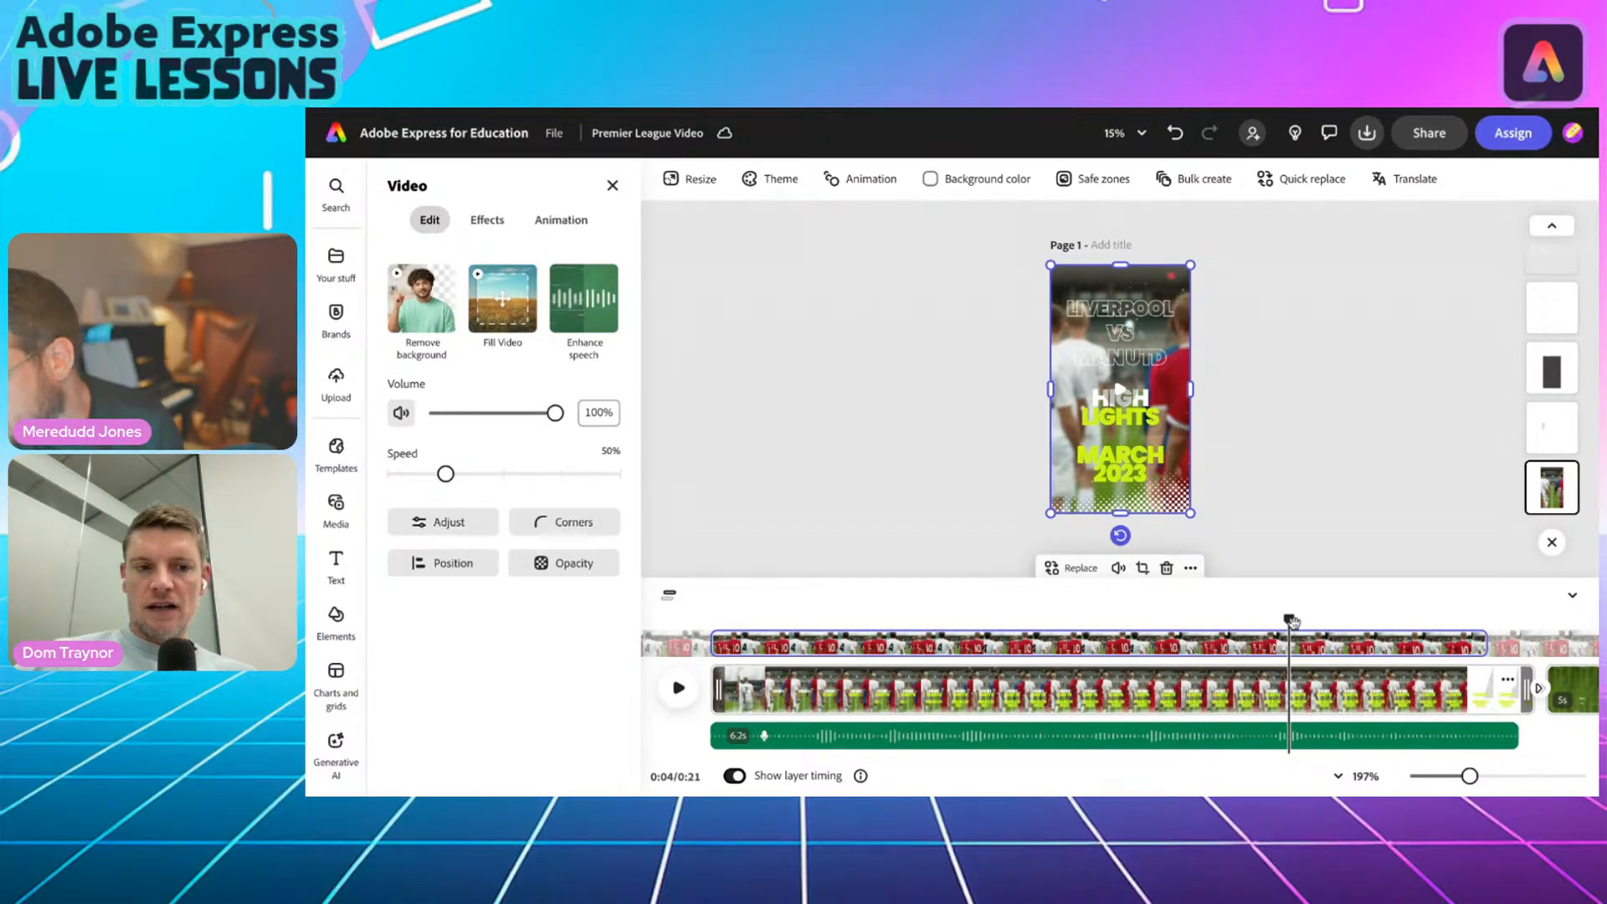
{"action": "left_click_drag", "start_coordinate": [1291, 621], "coordinate": [1454, 620]}
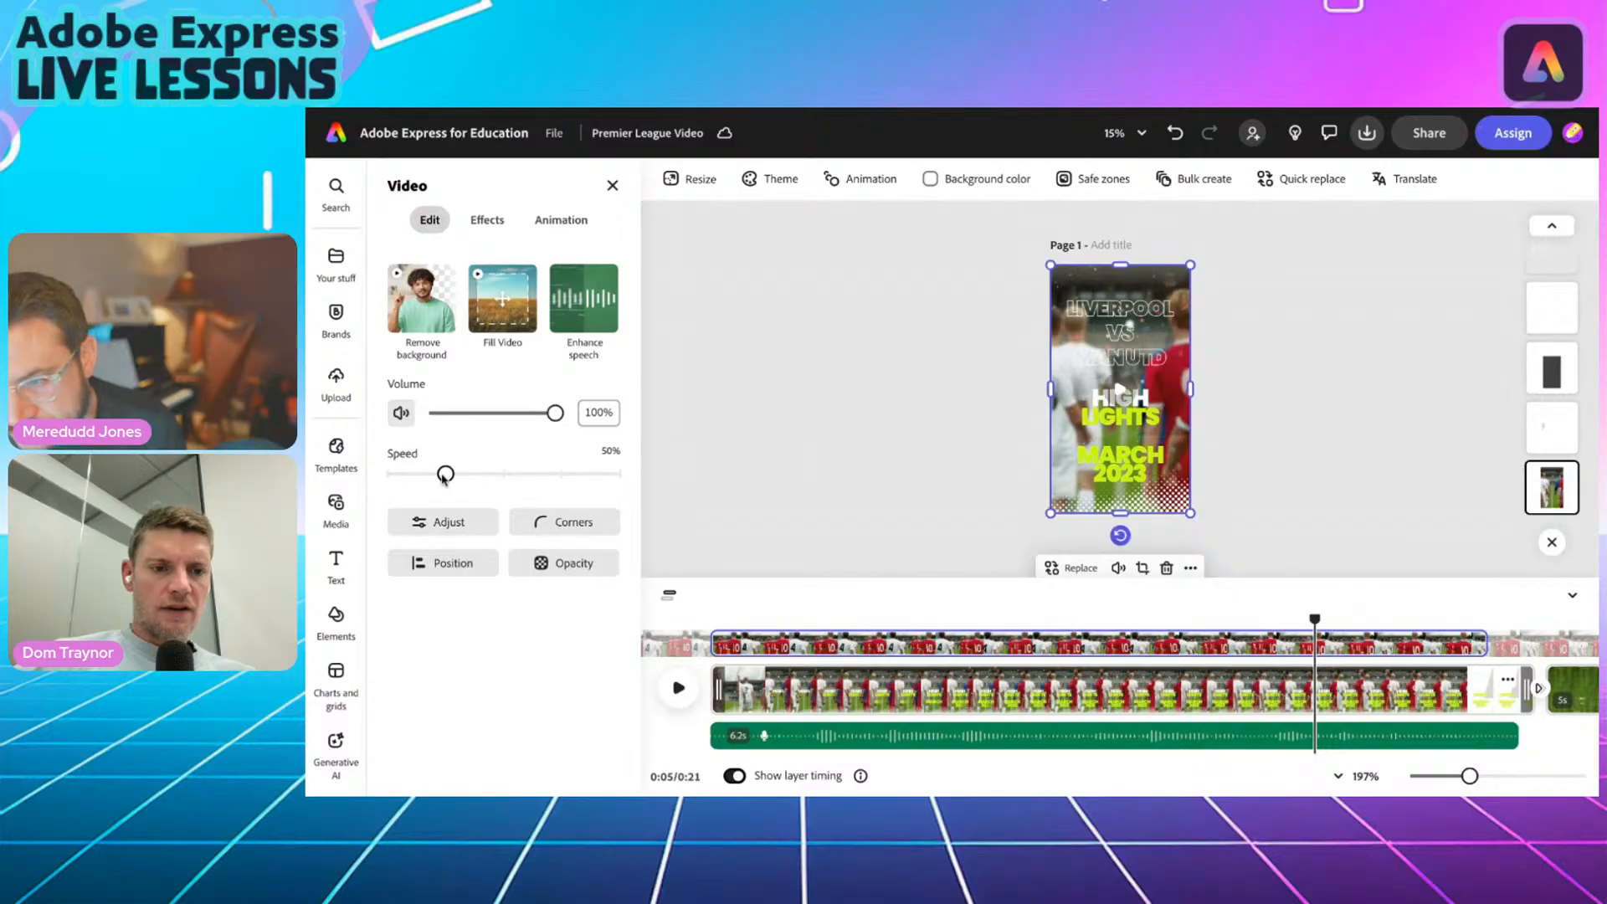
Slow the first scene's player footage to 25% speed and play the scene back from its start.
{"action": "left_click_drag", "start_coordinate": [446, 474], "coordinate": [410, 479]}
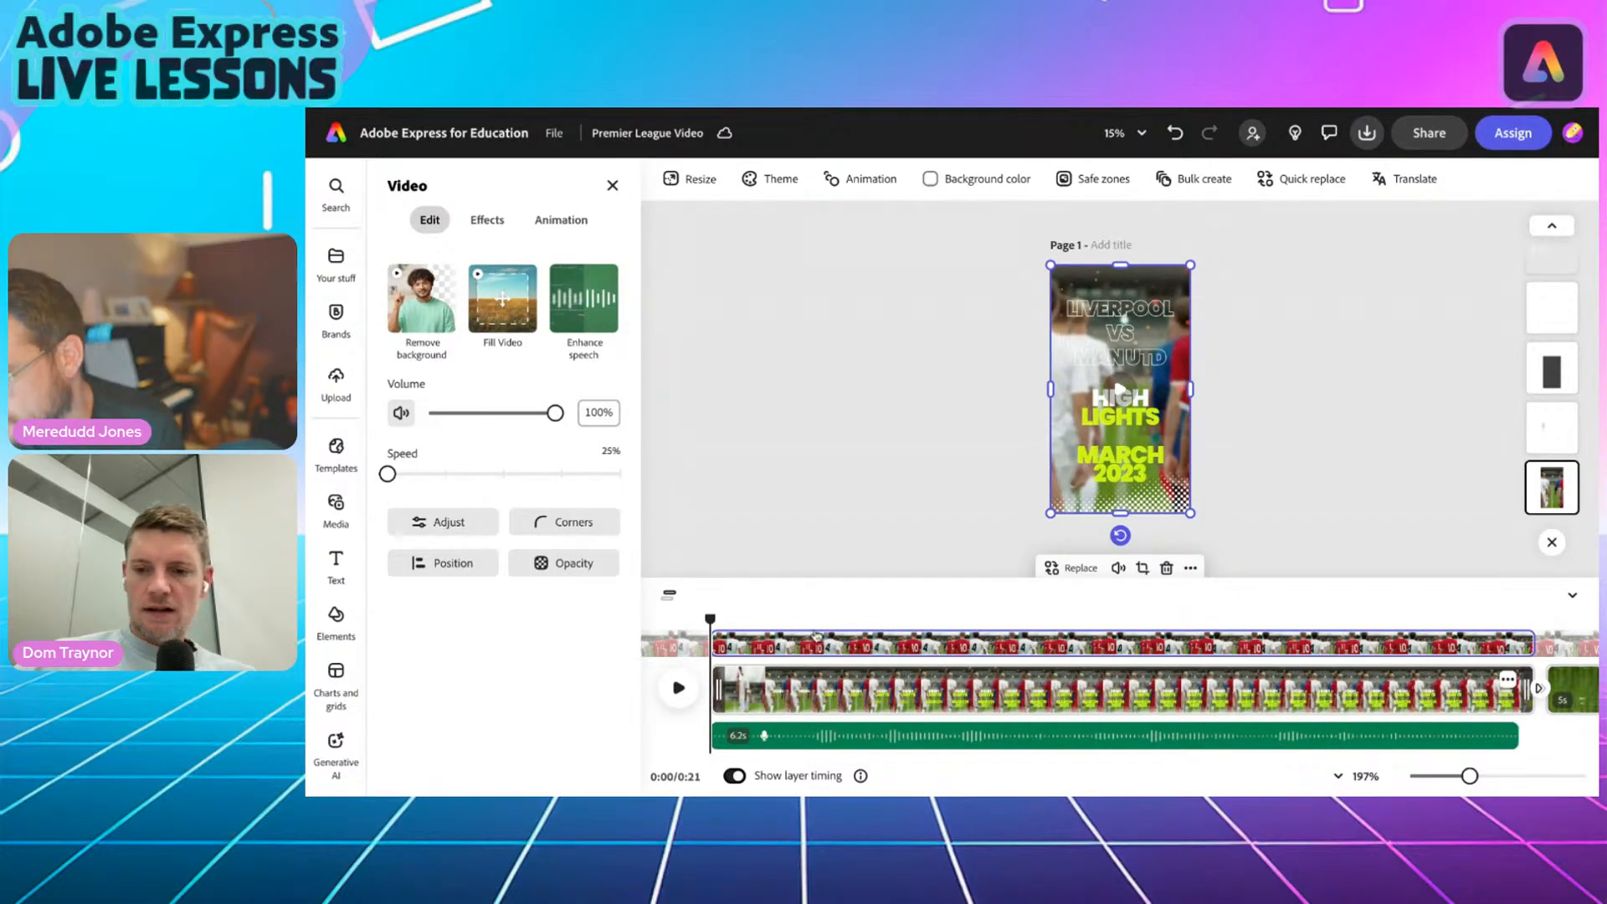
{"action": "left_click", "coordinate": [674, 683]}
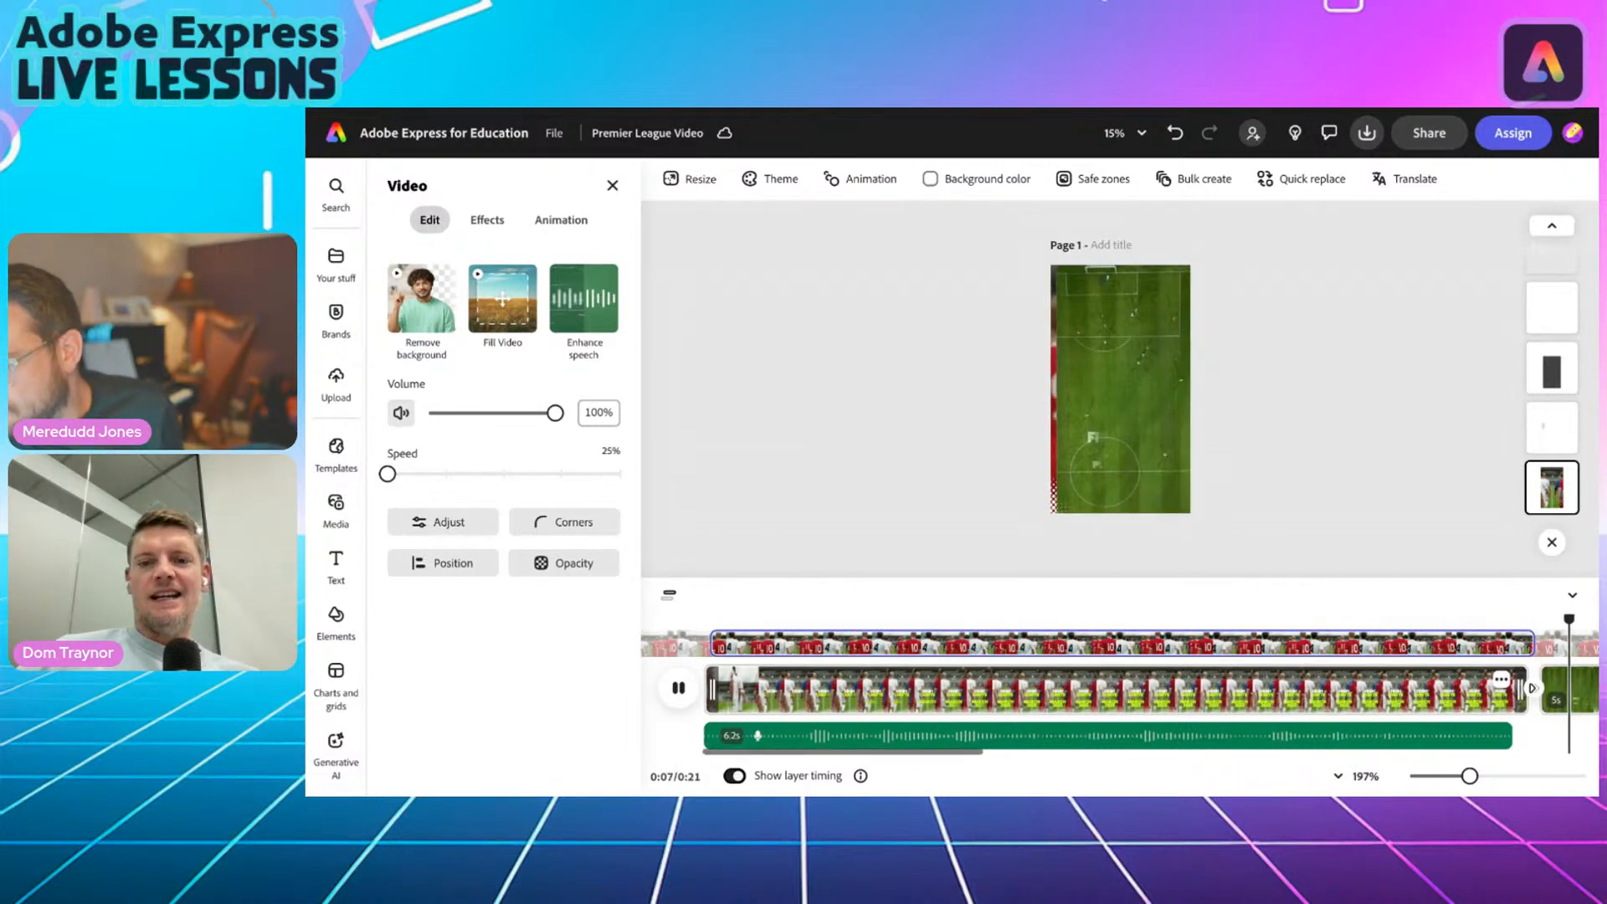
{"action": "left_click", "coordinate": [677, 687]}
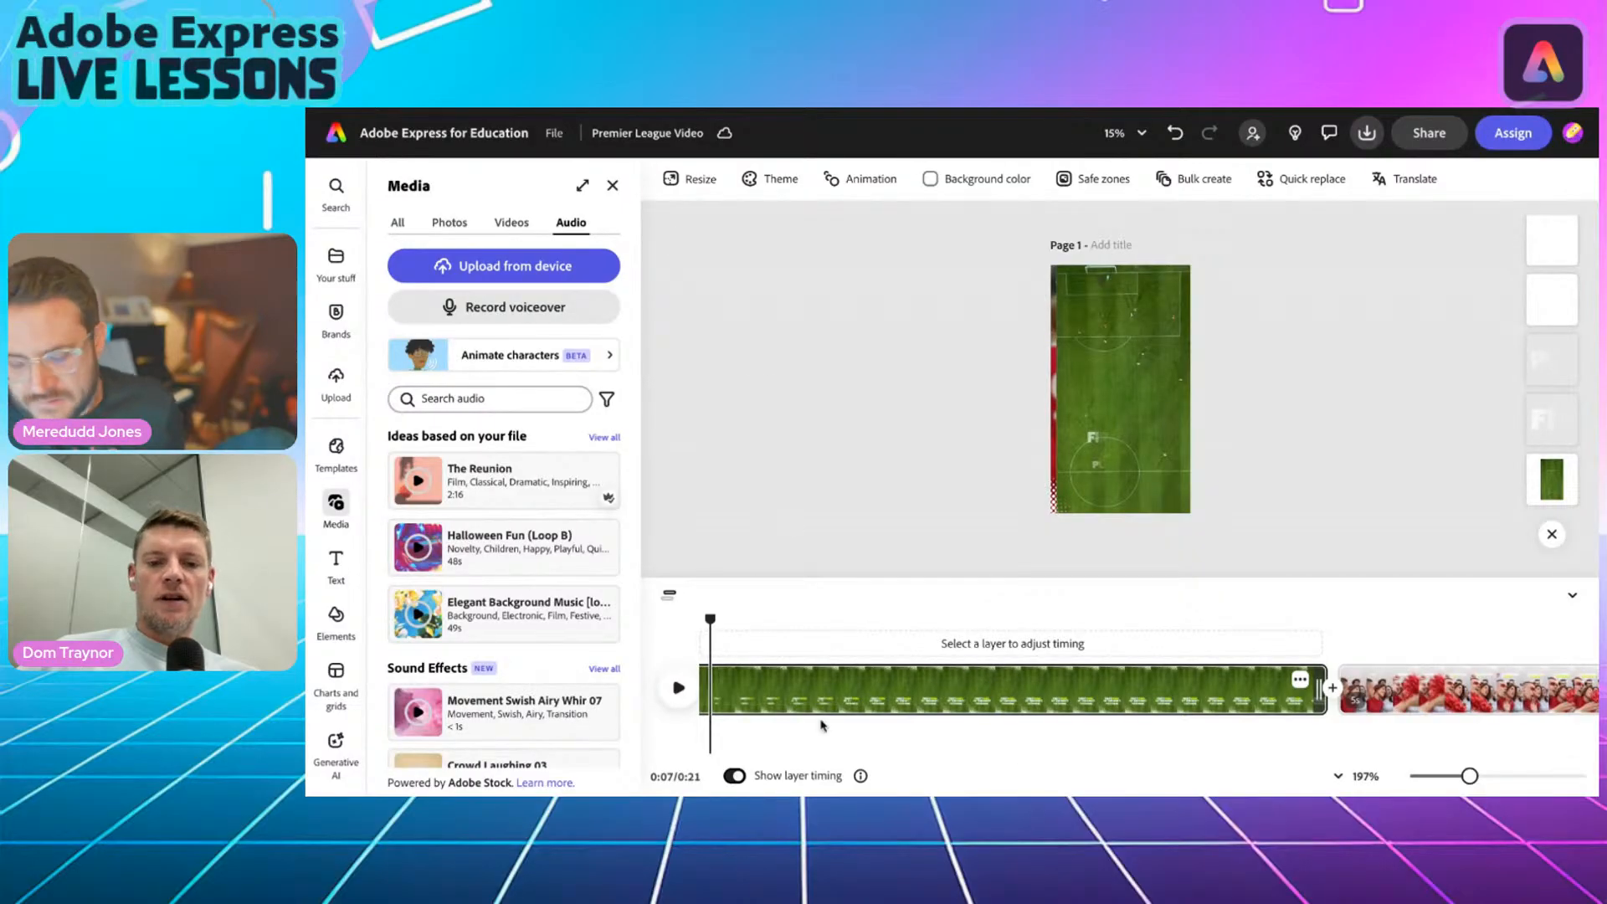
{"action": "scroll", "coordinate": [823, 724], "scroll_direction": "left", "scroll_amount": 6}
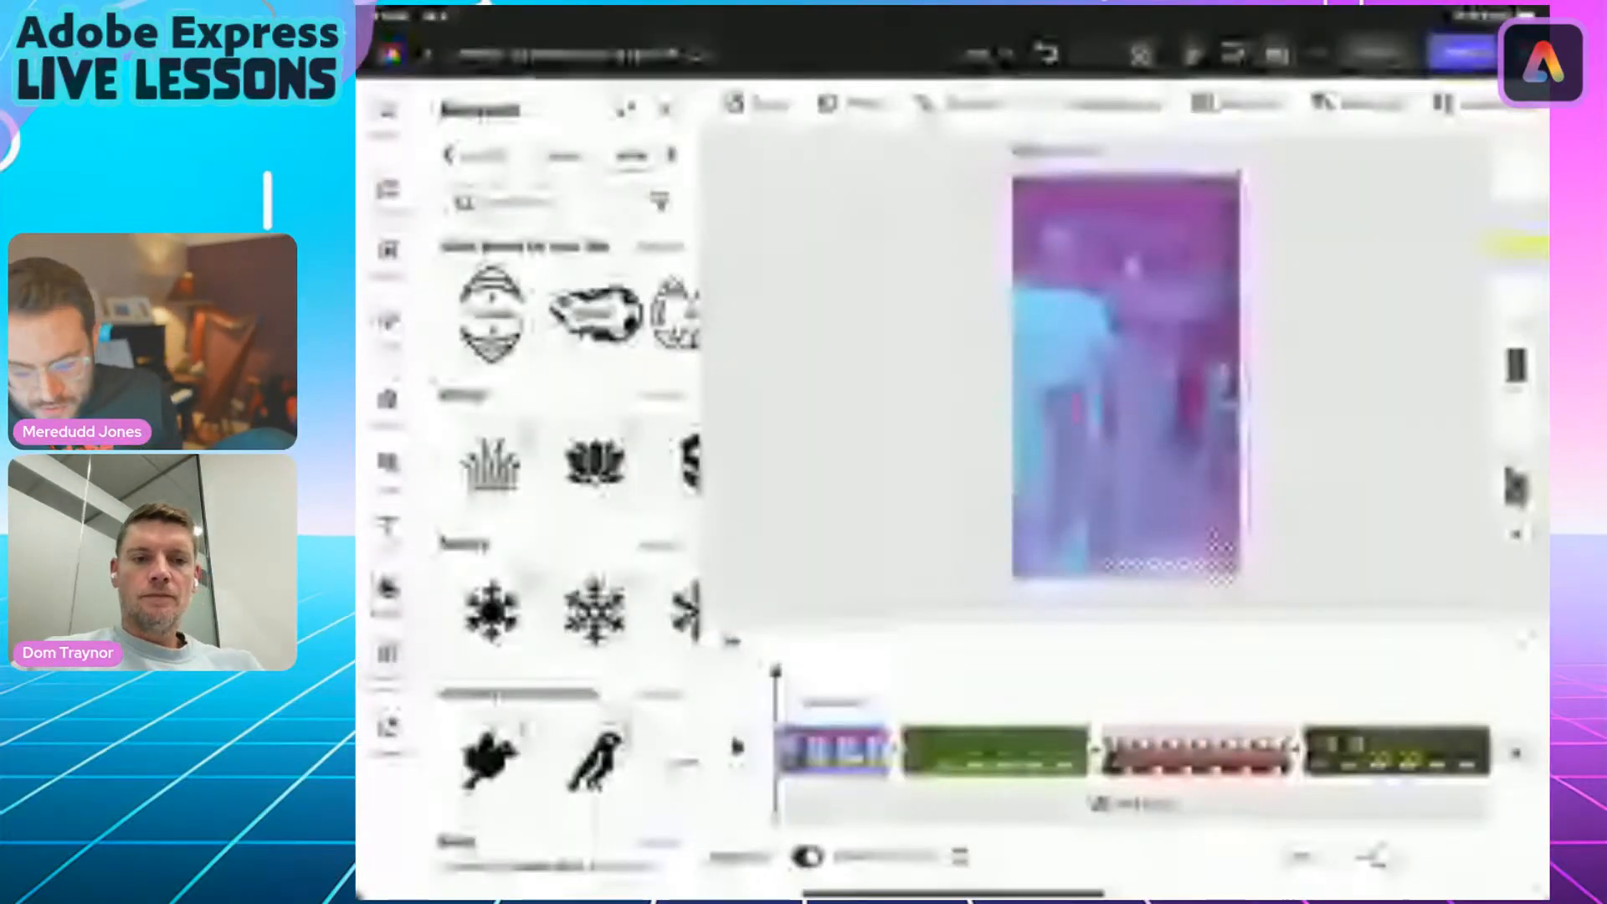
Switch to the Leeds vs. Bournemouth video, start a voiceover recording from its beginning and allow microphone access.
{"action": "mouse_move", "coordinate": [774, 673]}
{"action": "left_mouse_down"}
{"action": "mouse_move", "coordinate": [1127, 673]}
{"action": "mouse_move", "coordinate": [774, 673]}
{"action": "left_mouse_up"}
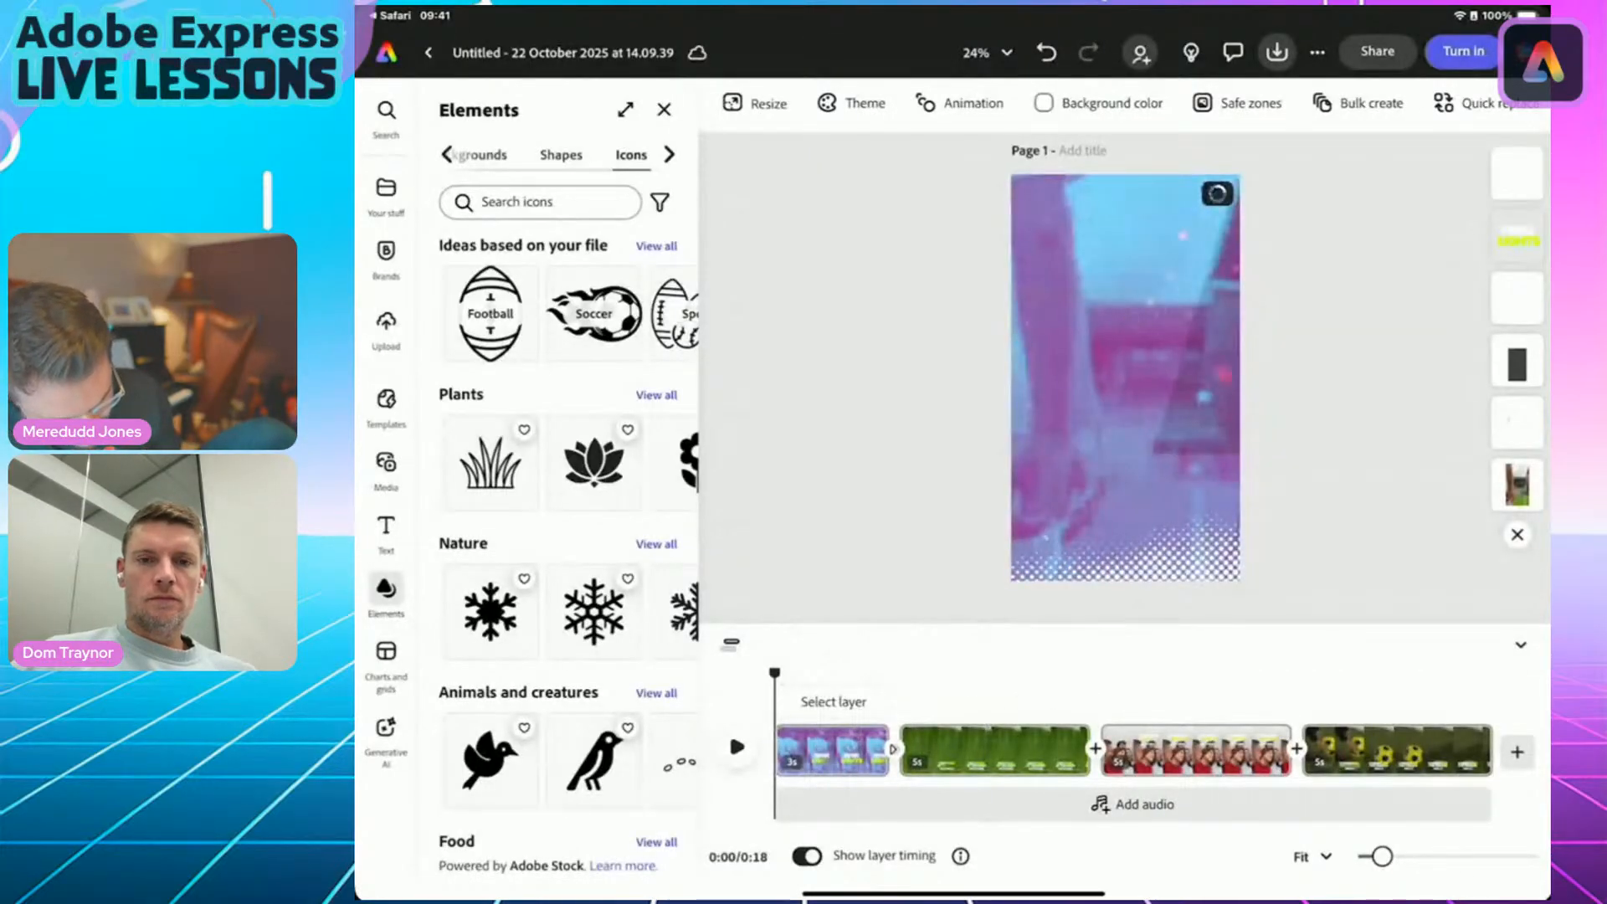
{"action": "left_click", "coordinate": [386, 471]}
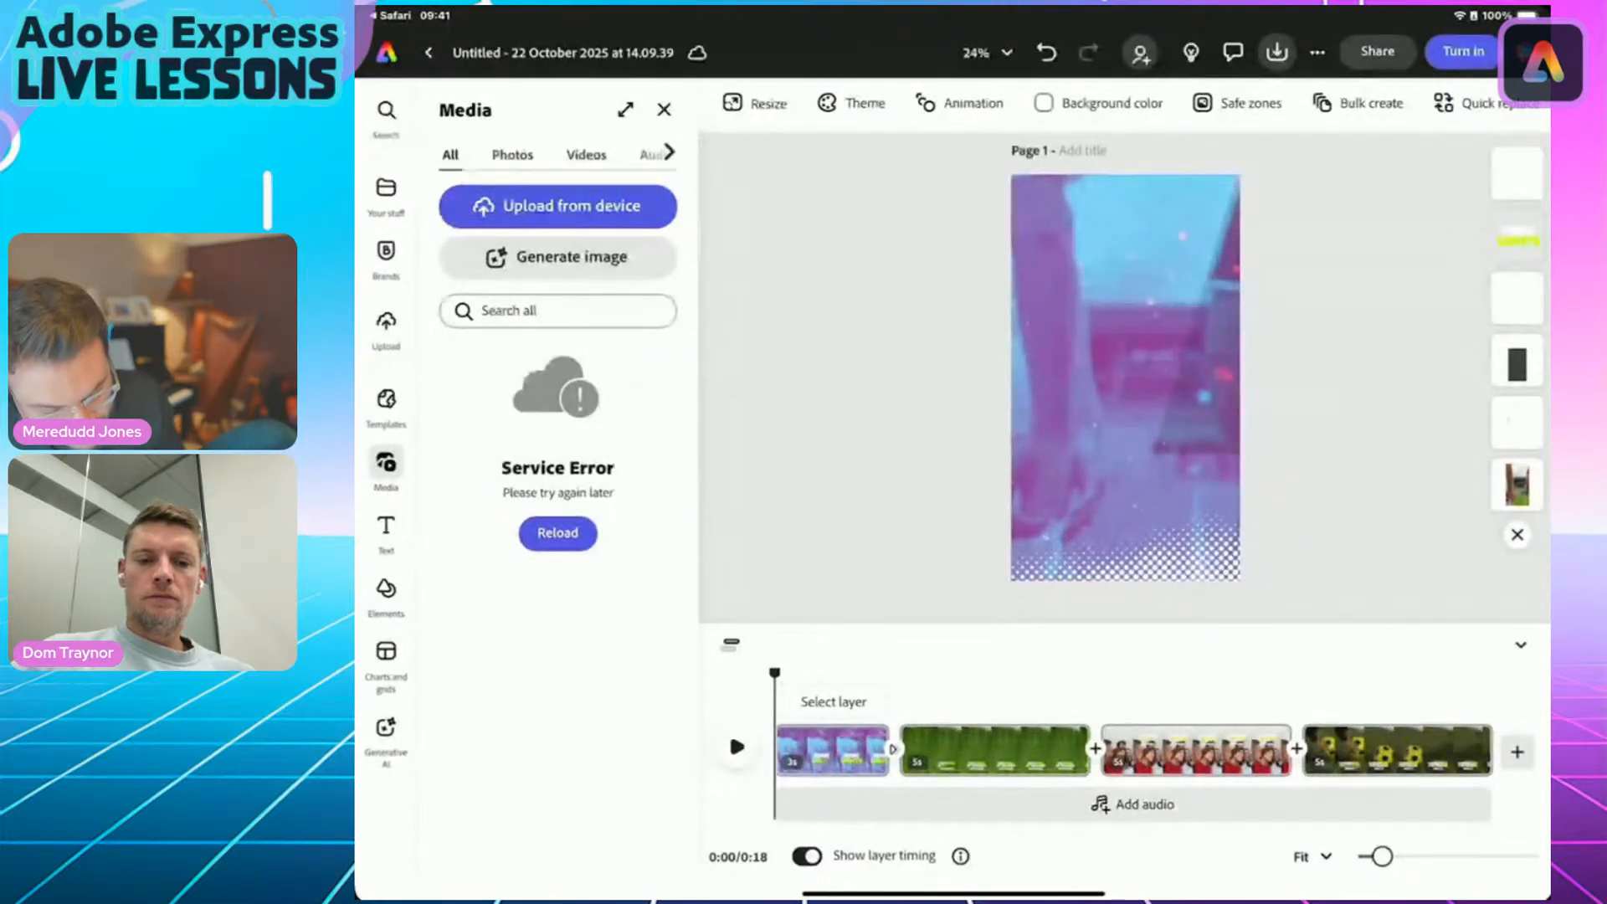
{"action": "left_click", "coordinate": [669, 151]}
{"action": "left_click", "coordinate": [647, 154]}
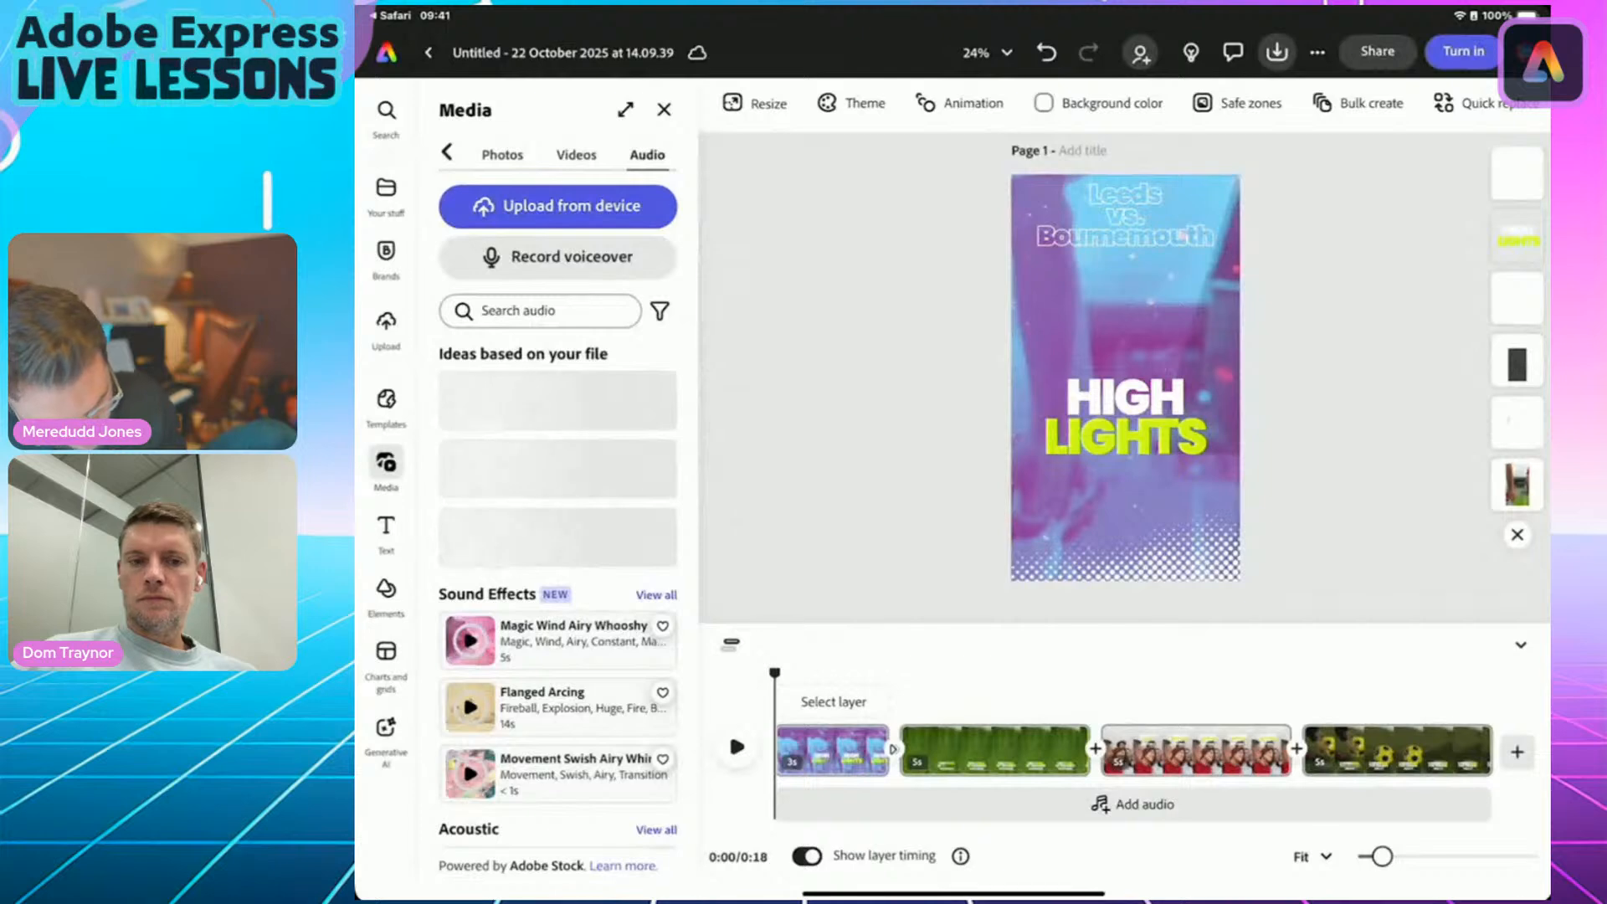
{"action": "left_click", "coordinate": [557, 256]}
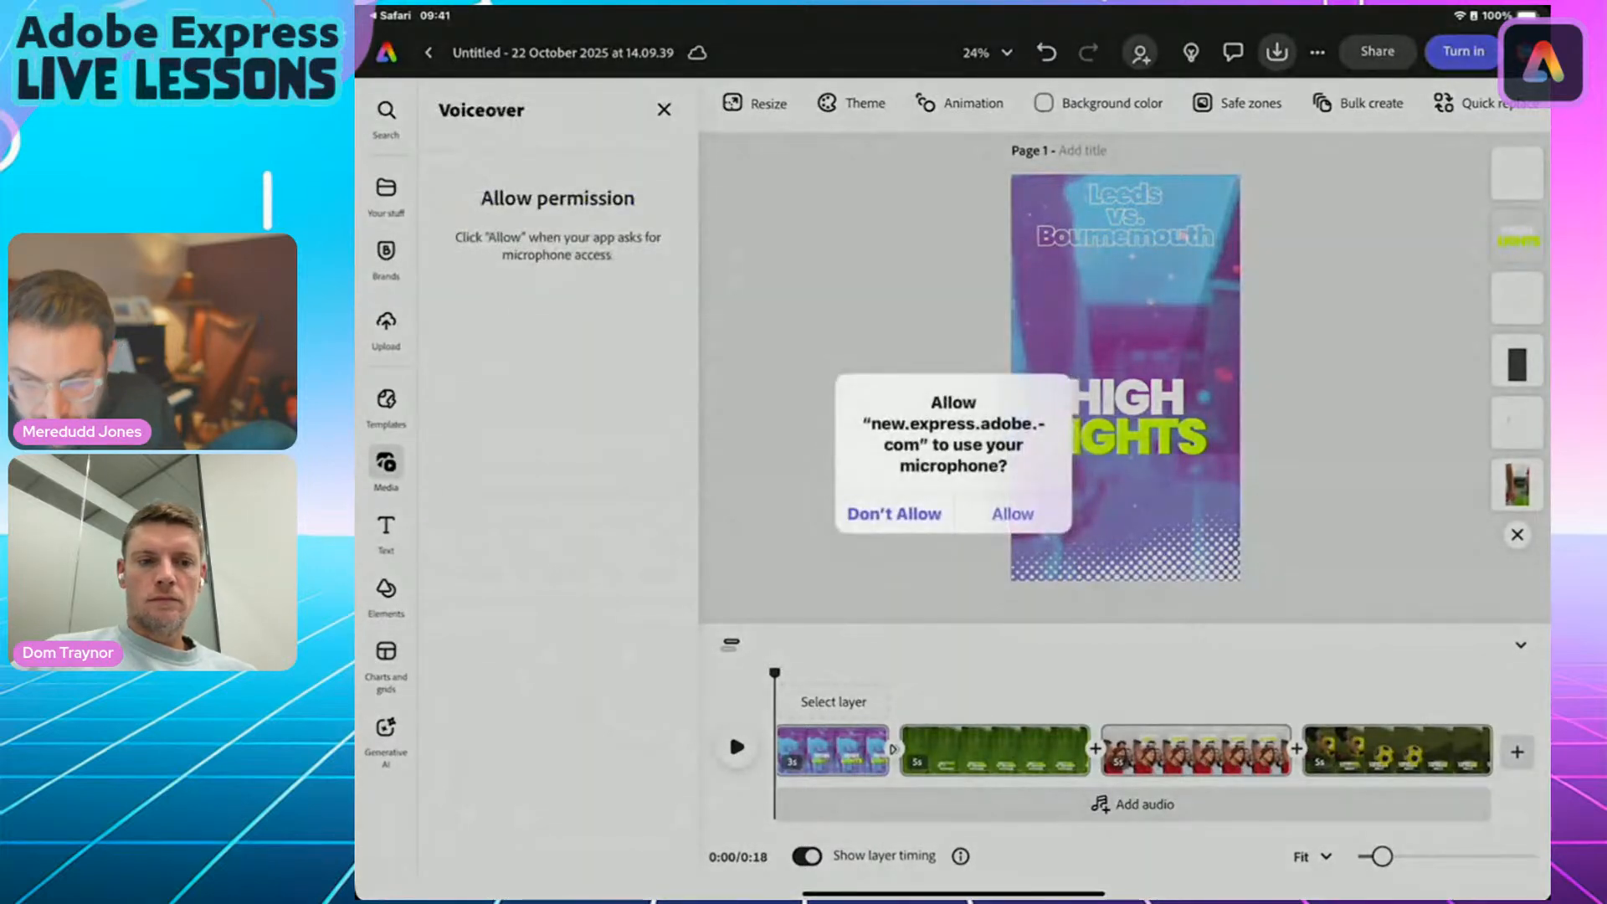
{"action": "left_click", "coordinate": [1012, 514]}
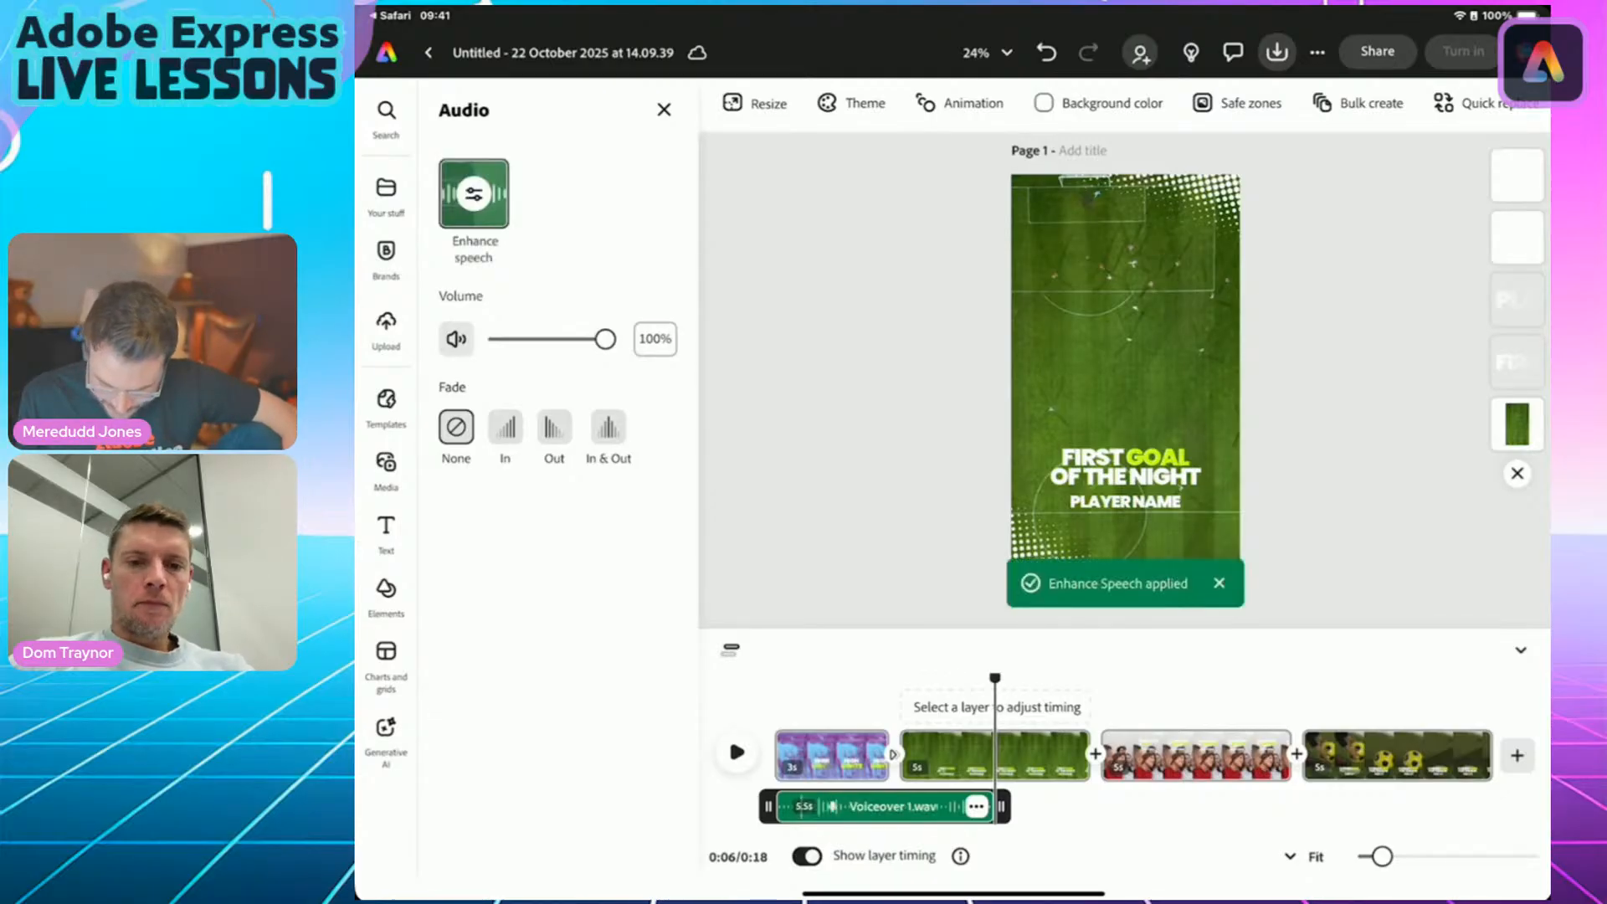
Lengthen the first scene to about 5.7 s so it covers the voiceover, and scrub through its opening.
{"action": "left_click_drag", "start_coordinate": [994, 678], "coordinate": [945, 677]}
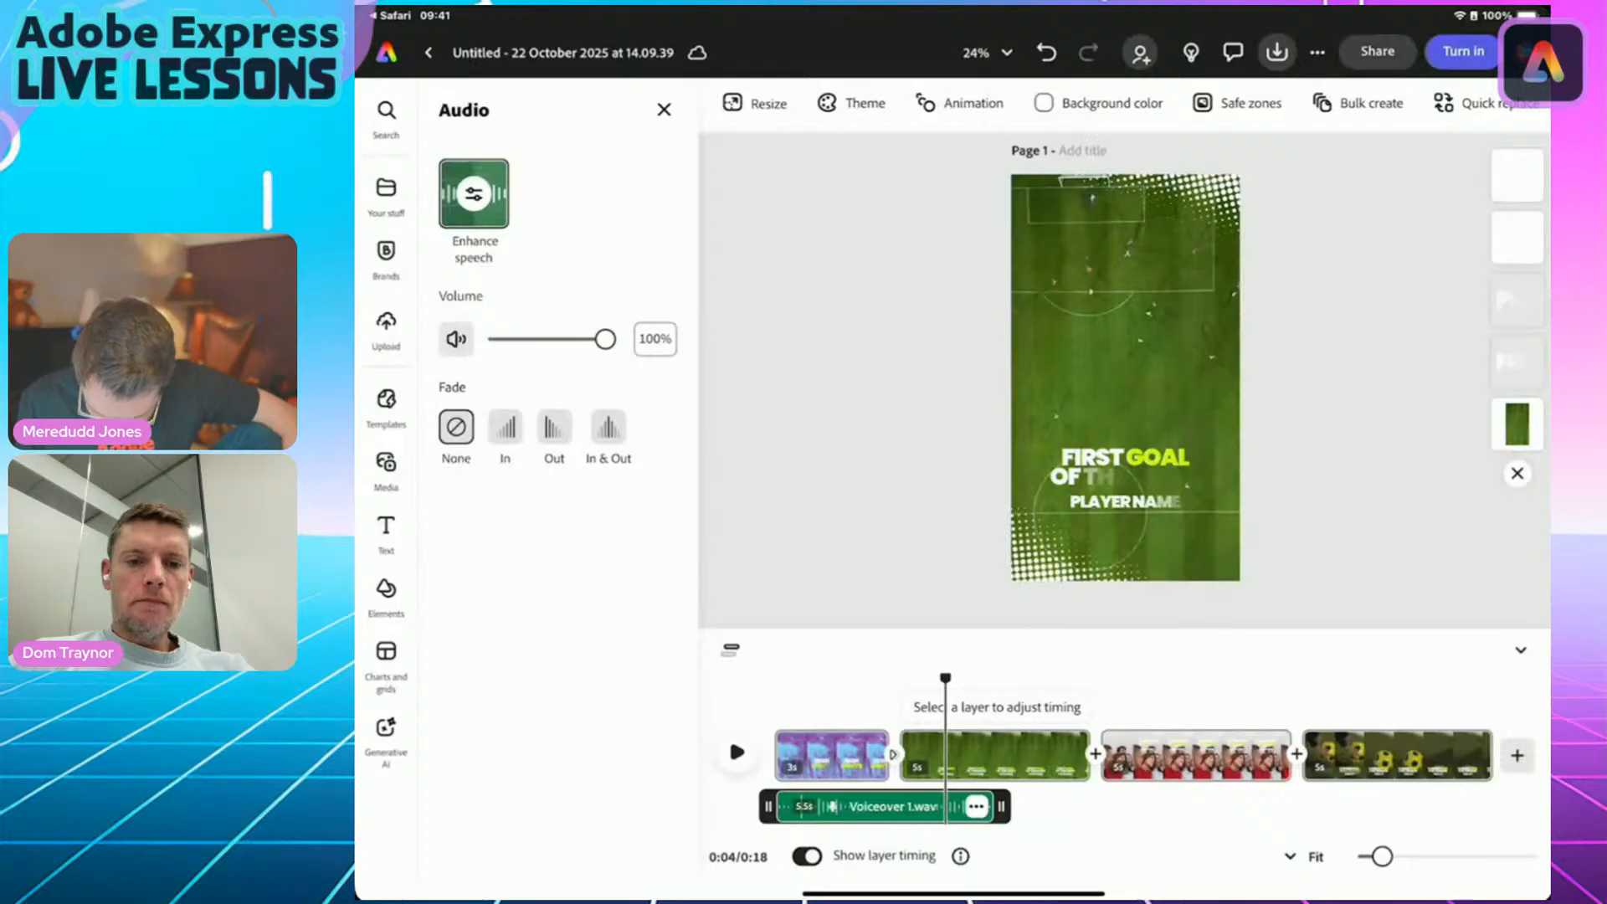
{"action": "left_click_drag", "start_coordinate": [1380, 856], "coordinate": [1418, 856]}
{"action": "left_click", "coordinate": [884, 754]}
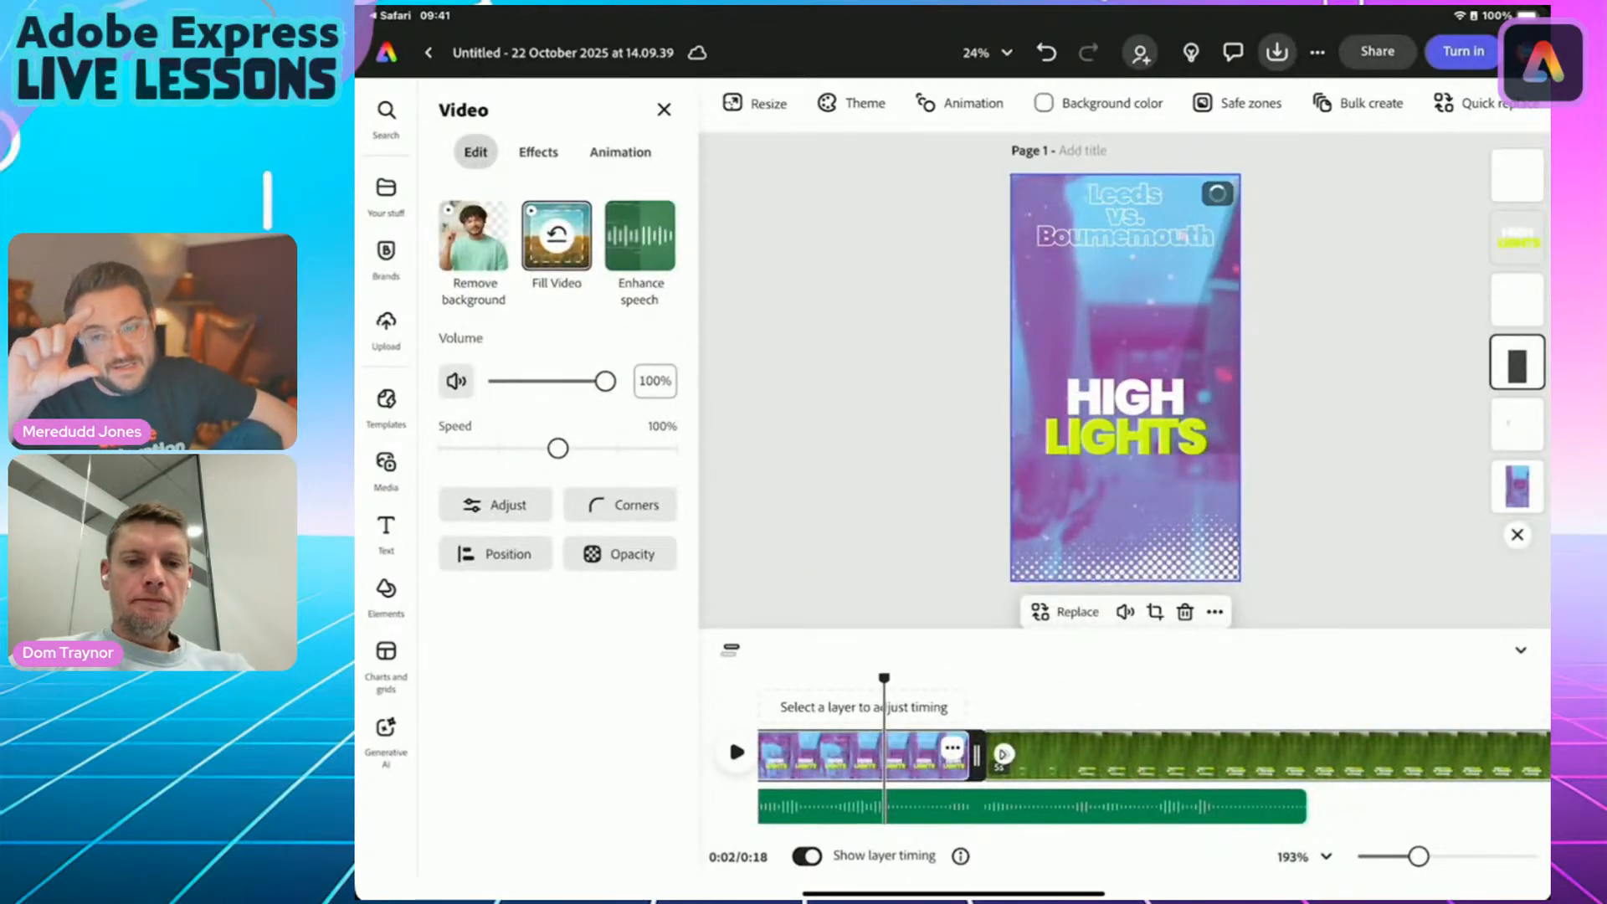
{"action": "left_click_drag", "start_coordinate": [976, 754], "coordinate": [1320, 755]}
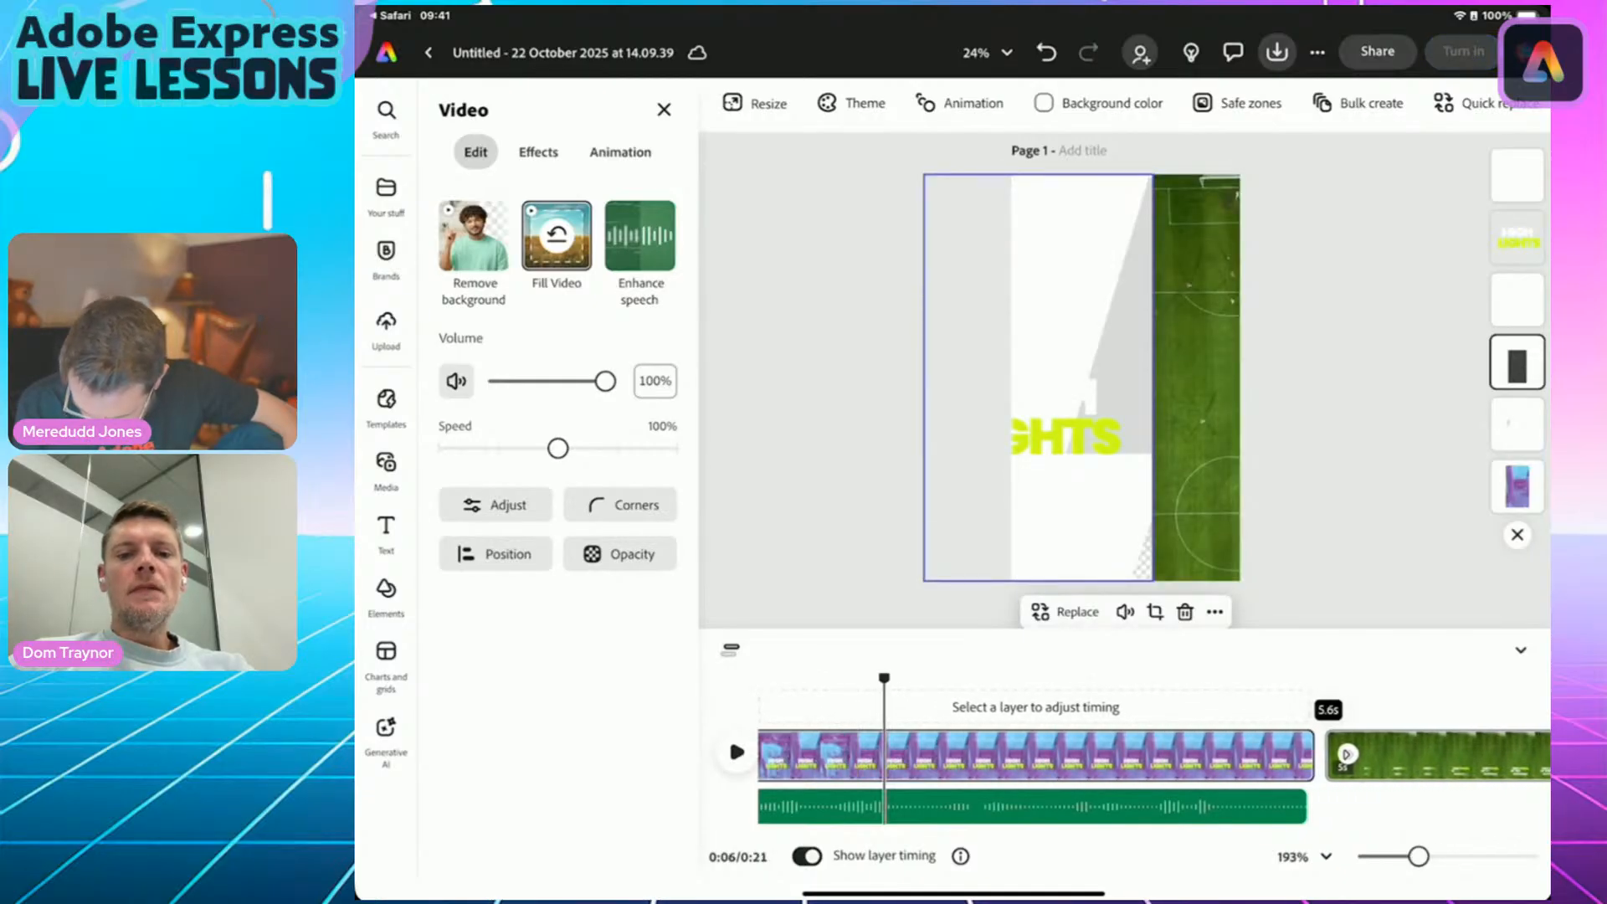
{"action": "mouse_move", "coordinate": [1418, 856]}
{"action": "left_mouse_down"}
{"action": "mouse_move", "coordinate": [1371, 856]}
{"action": "mouse_move", "coordinate": [1409, 857]}
{"action": "mouse_move", "coordinate": [1388, 856]}
{"action": "left_mouse_up"}
{"action": "left_click_drag", "start_coordinate": [1080, 679], "coordinate": [775, 678]}
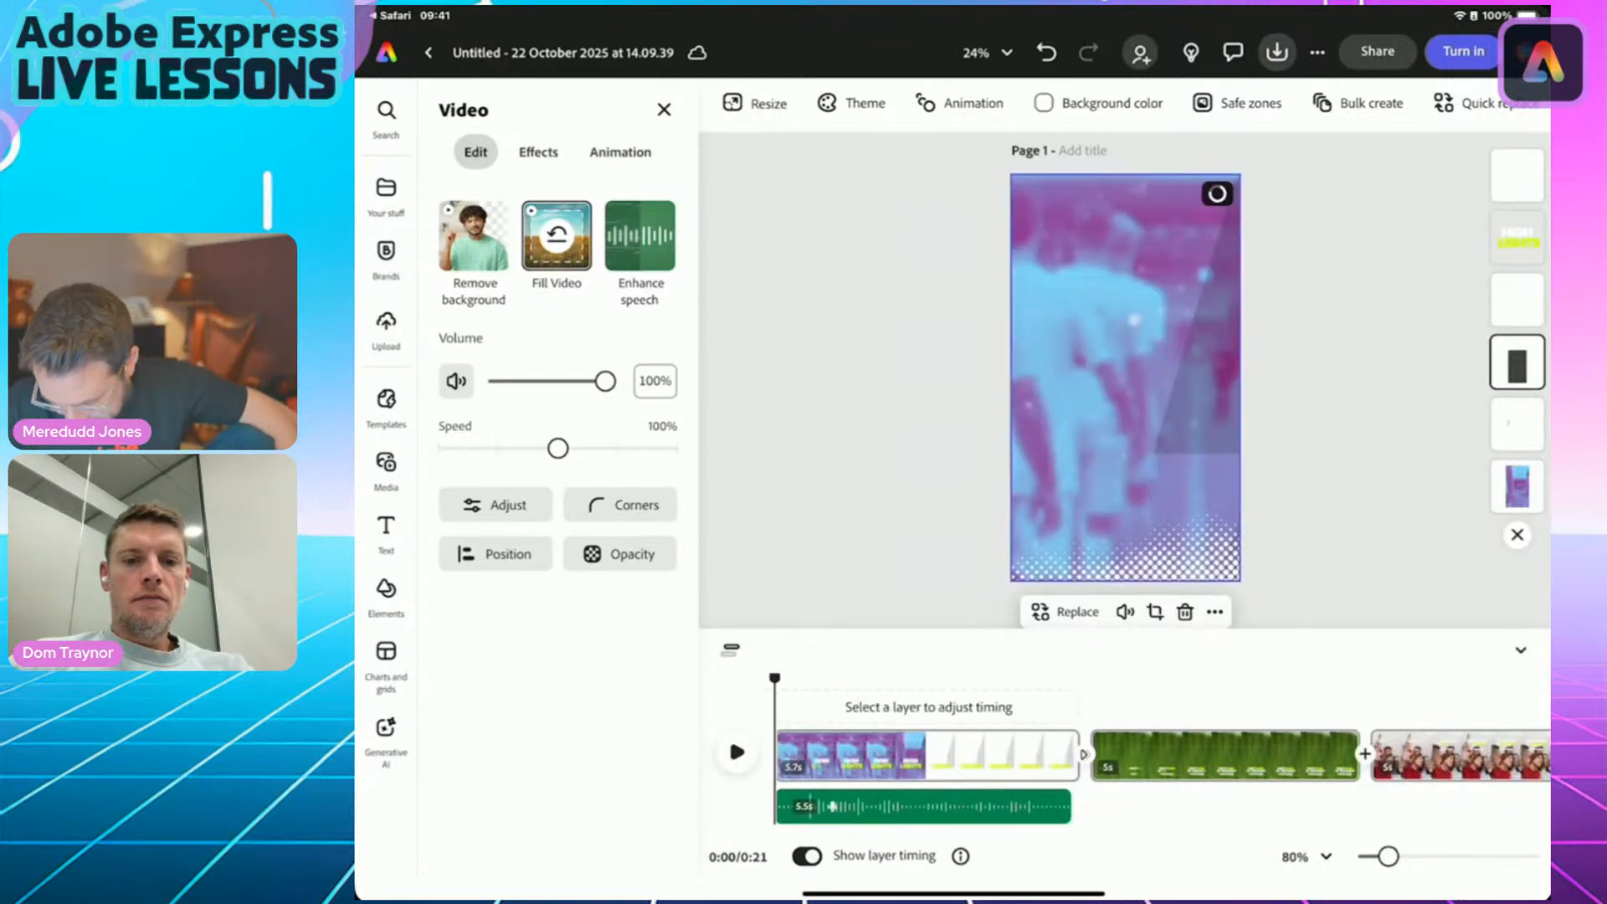
{"action": "left_click_drag", "start_coordinate": [775, 679], "coordinate": [891, 679]}
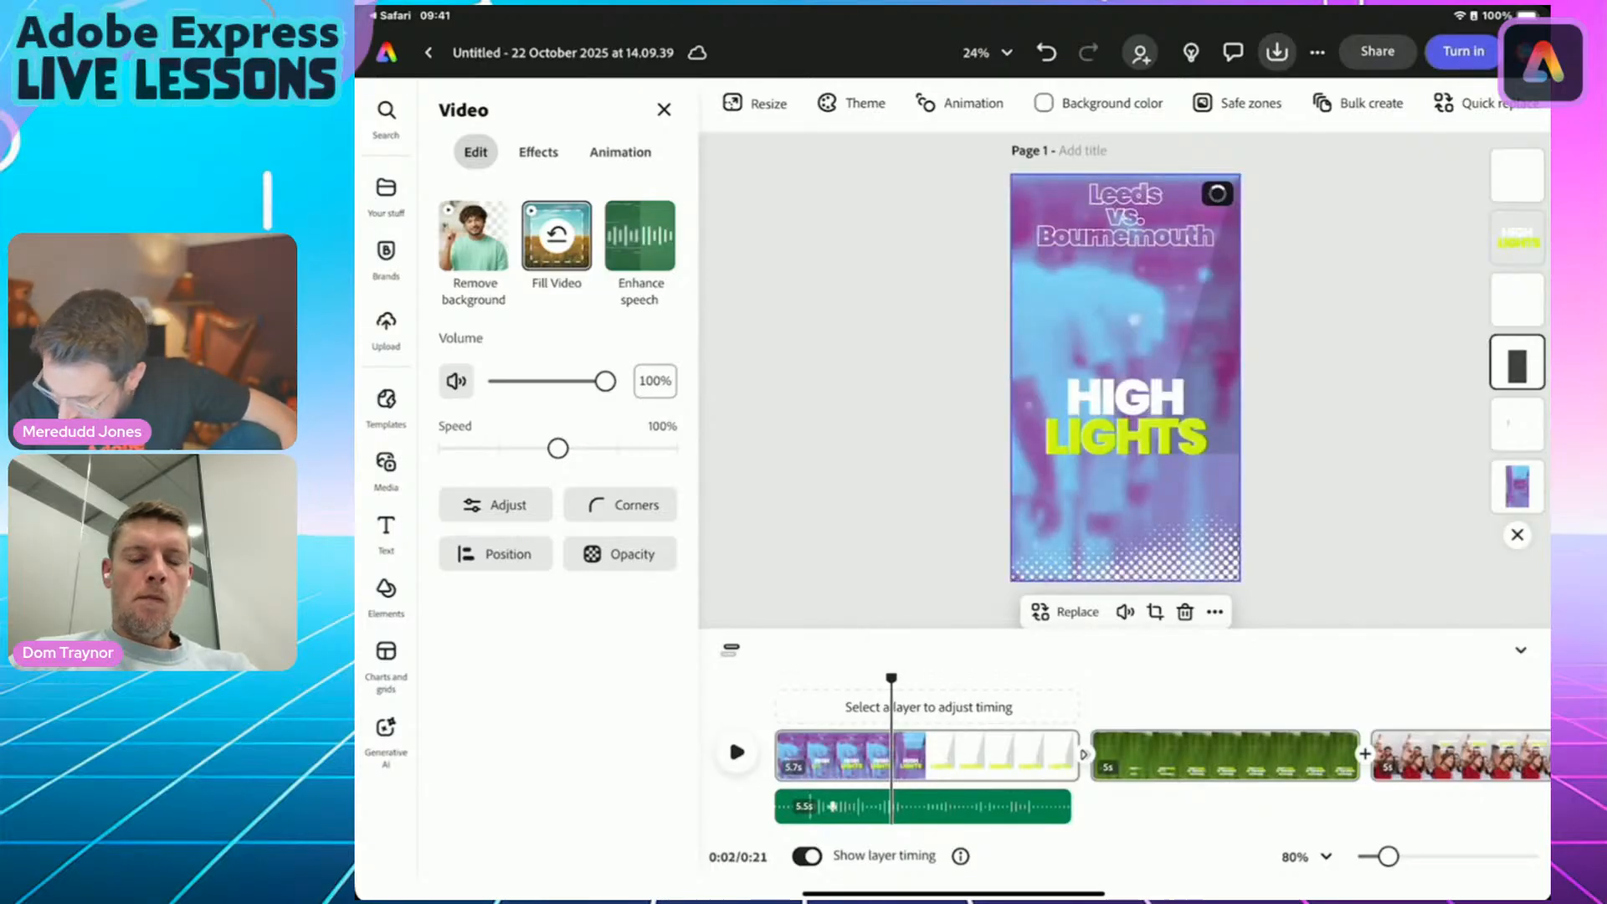
{"action": "left_click", "coordinate": [1517, 486]}
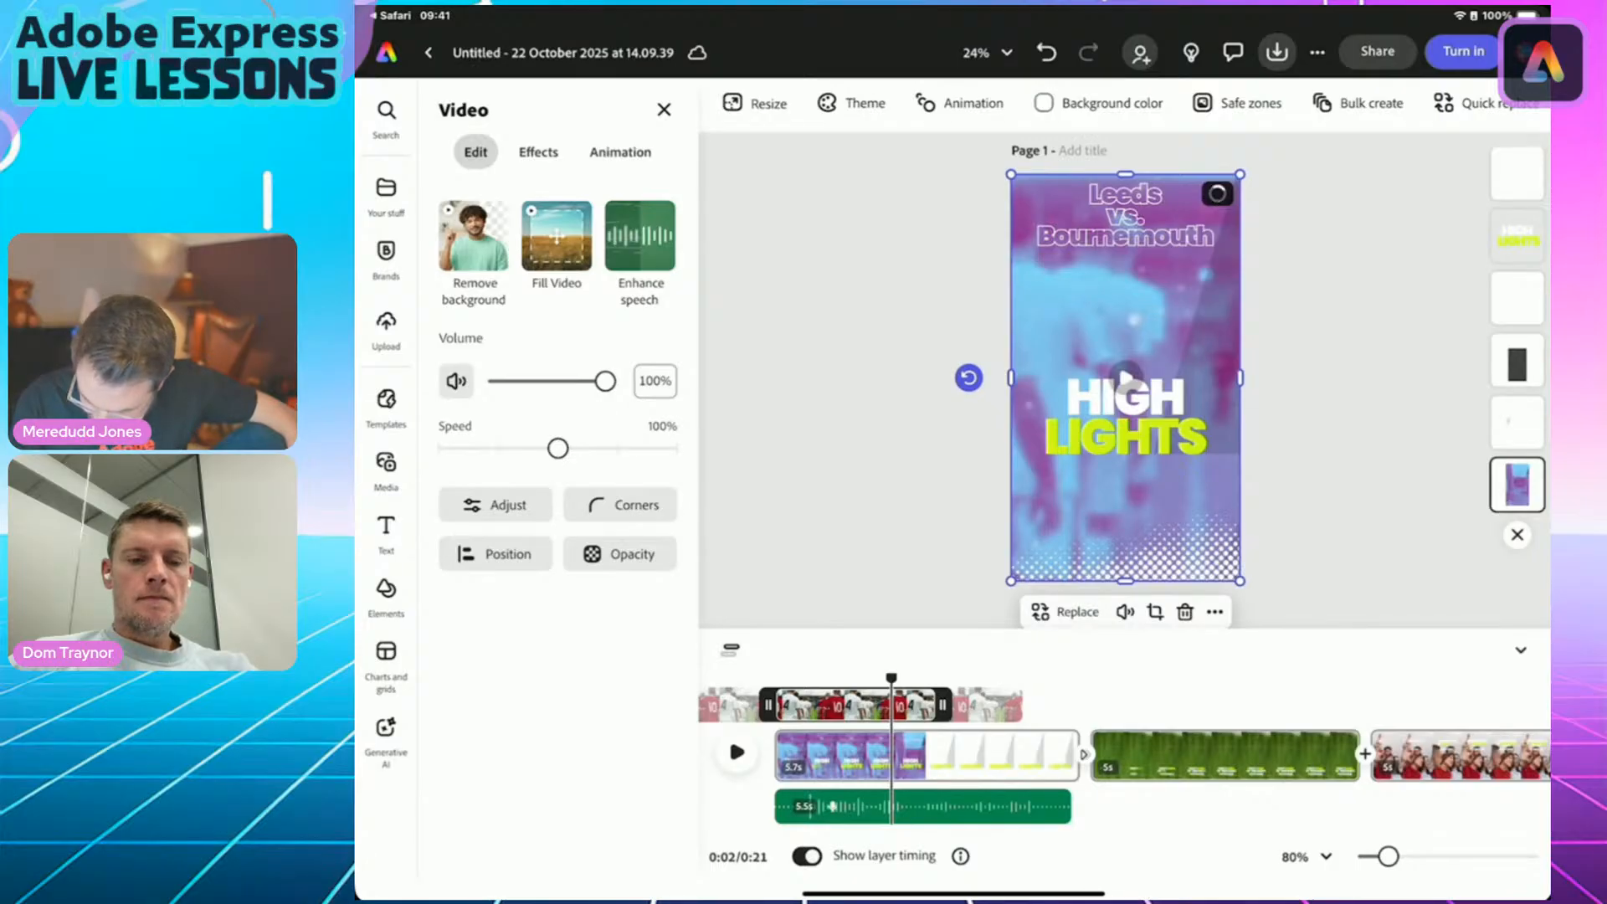
{"action": "left_click", "coordinate": [730, 649]}
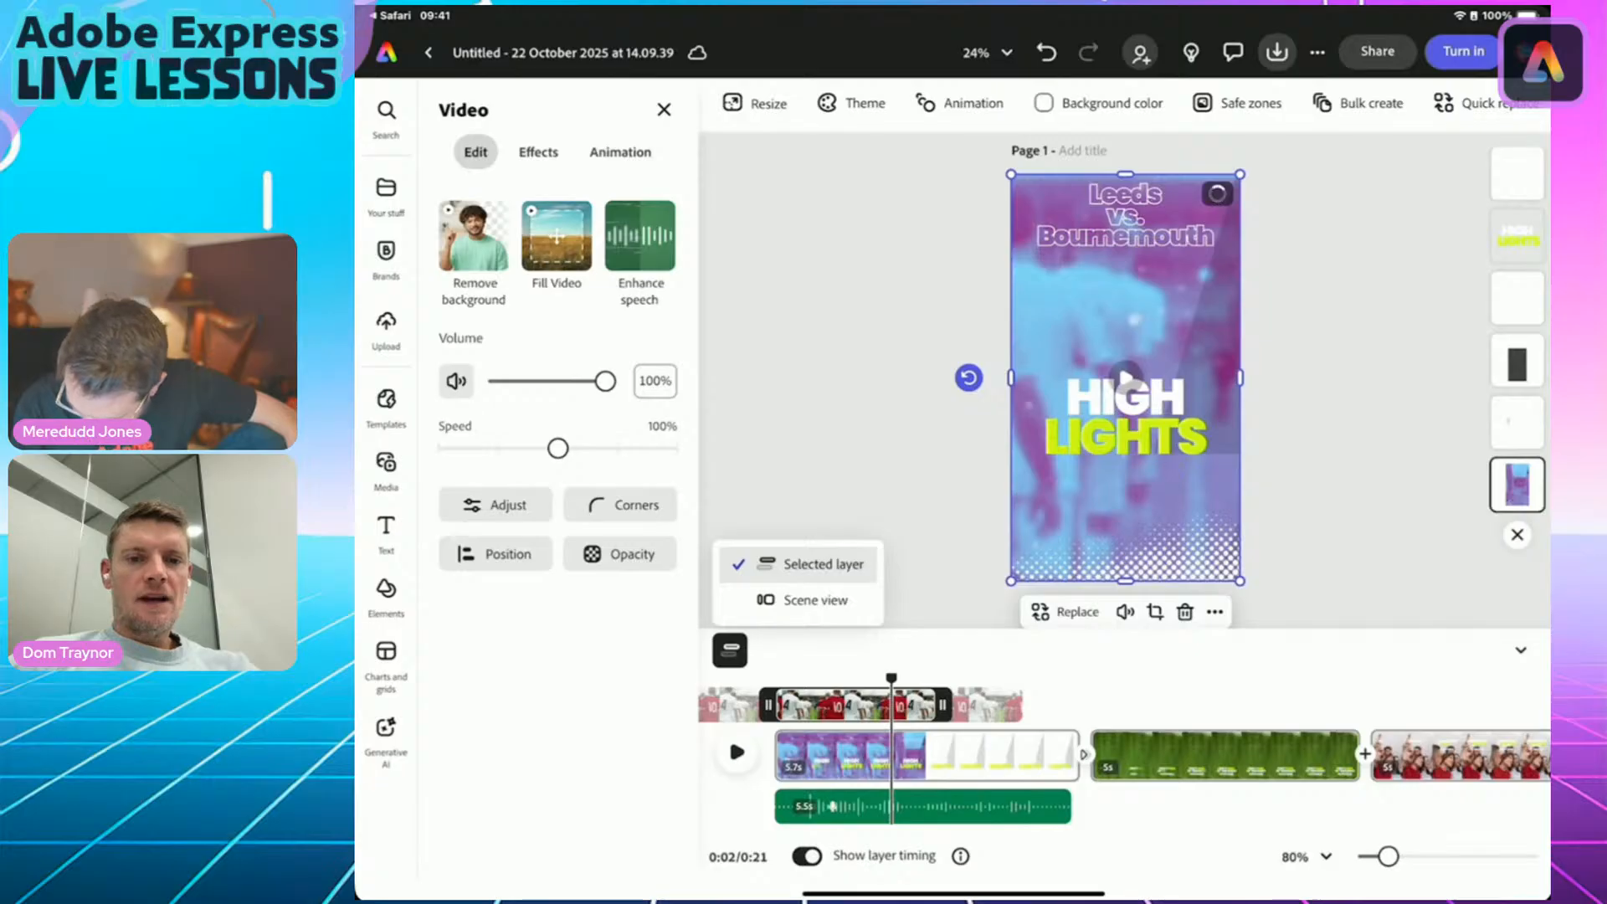
{"action": "left_click", "coordinate": [854, 376]}
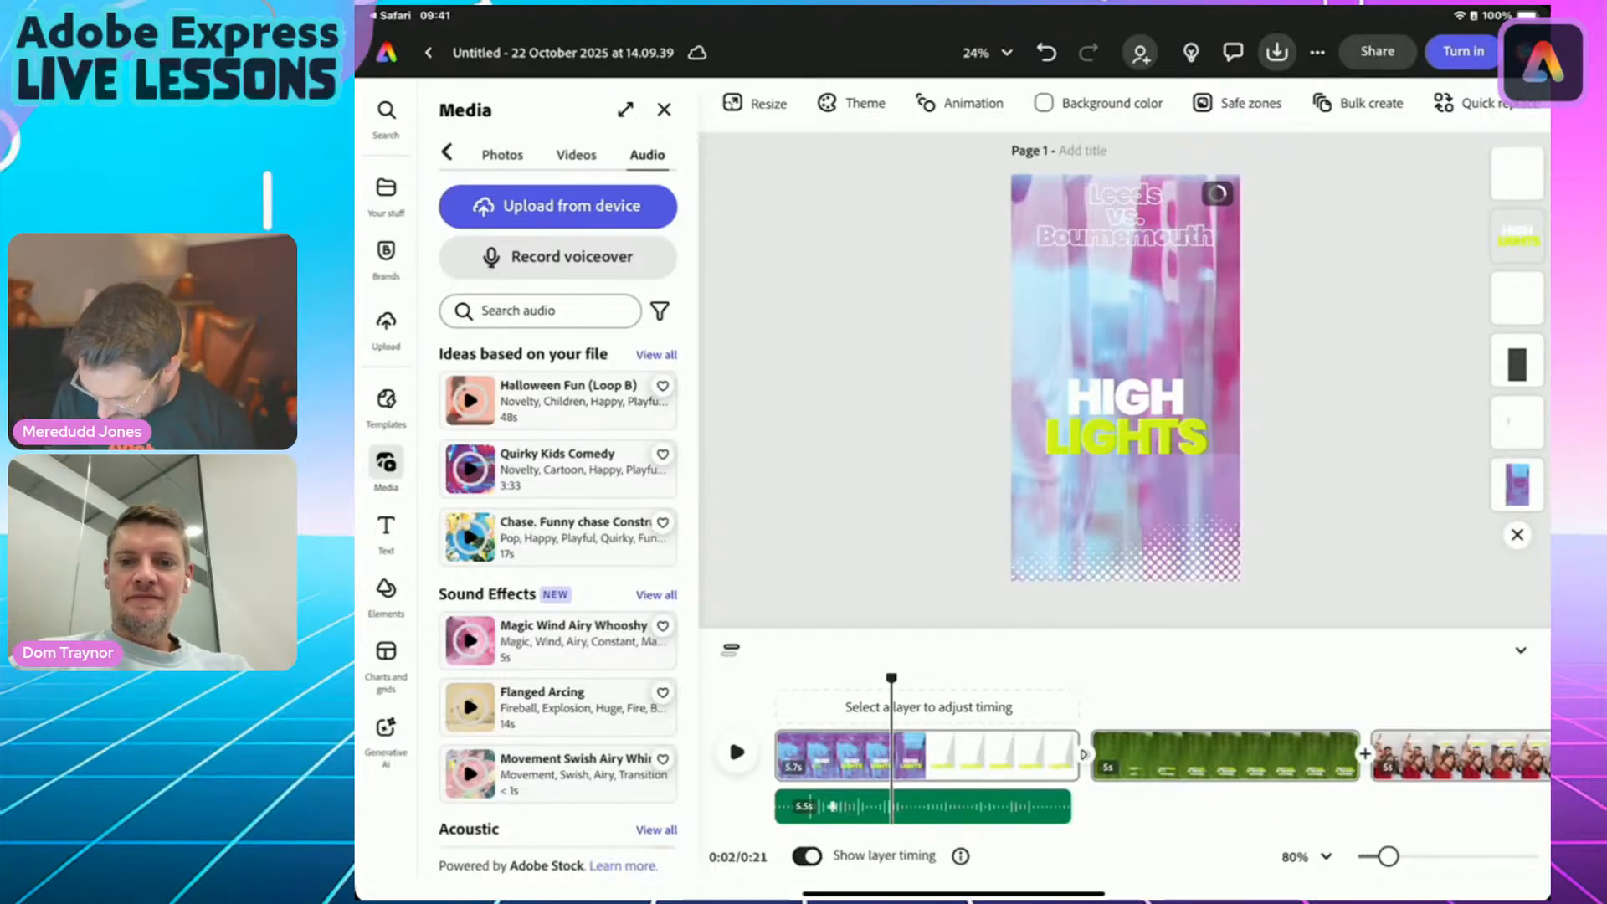
Extend the first scene's player footage layer to the end of the scene and play the scene back.
{"action": "left_click", "coordinate": [1124, 335]}
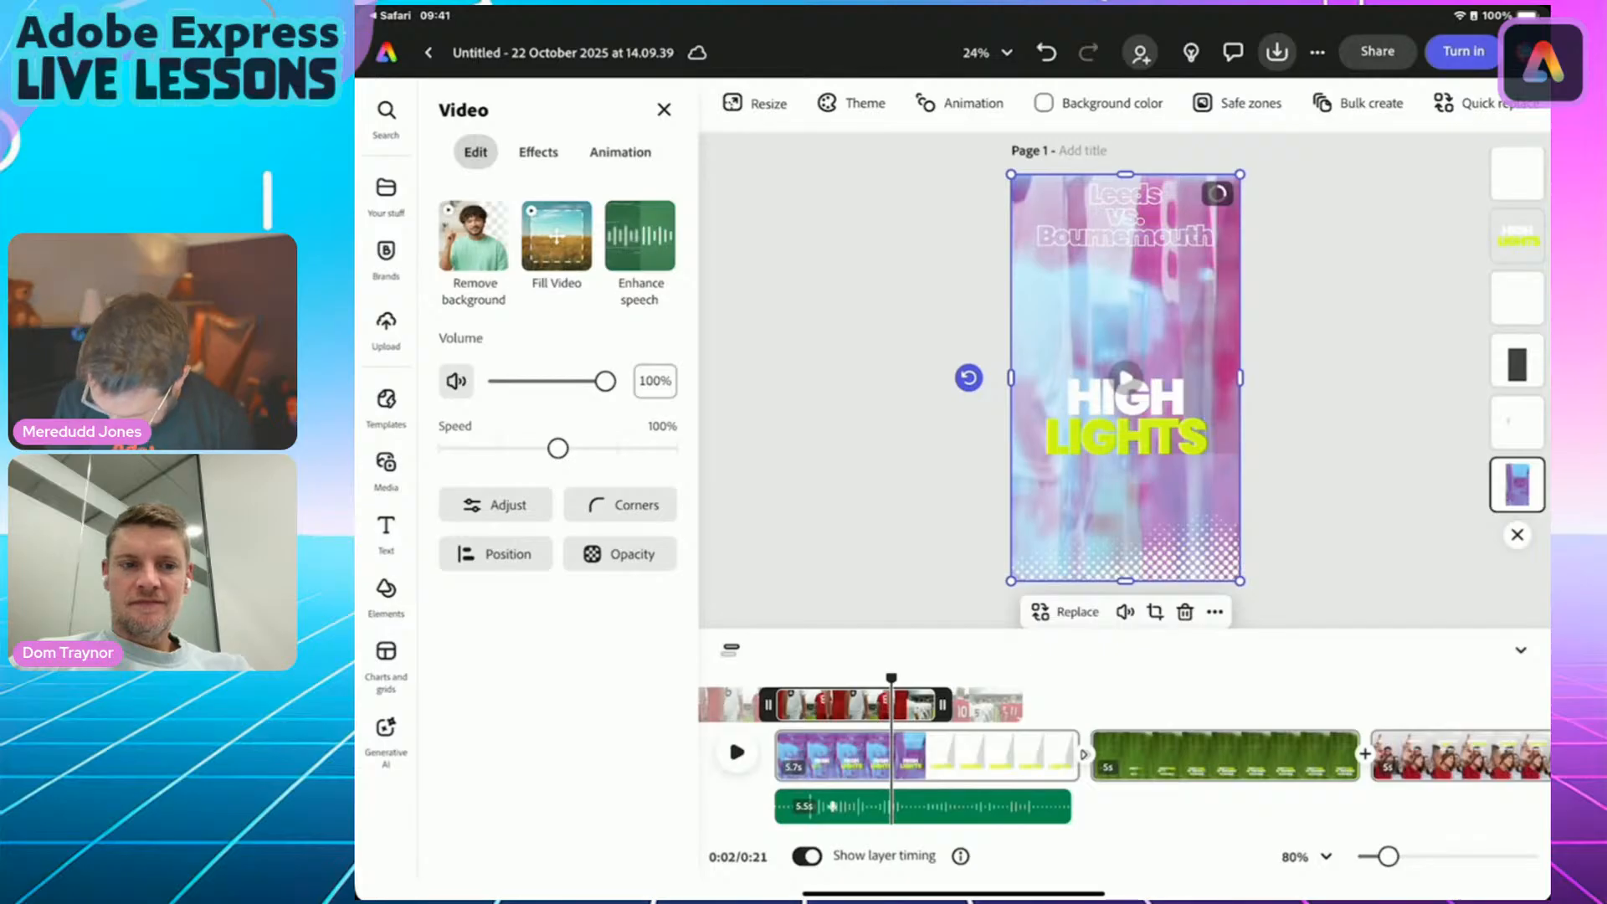
{"action": "left_click_drag", "start_coordinate": [942, 705], "coordinate": [1029, 705]}
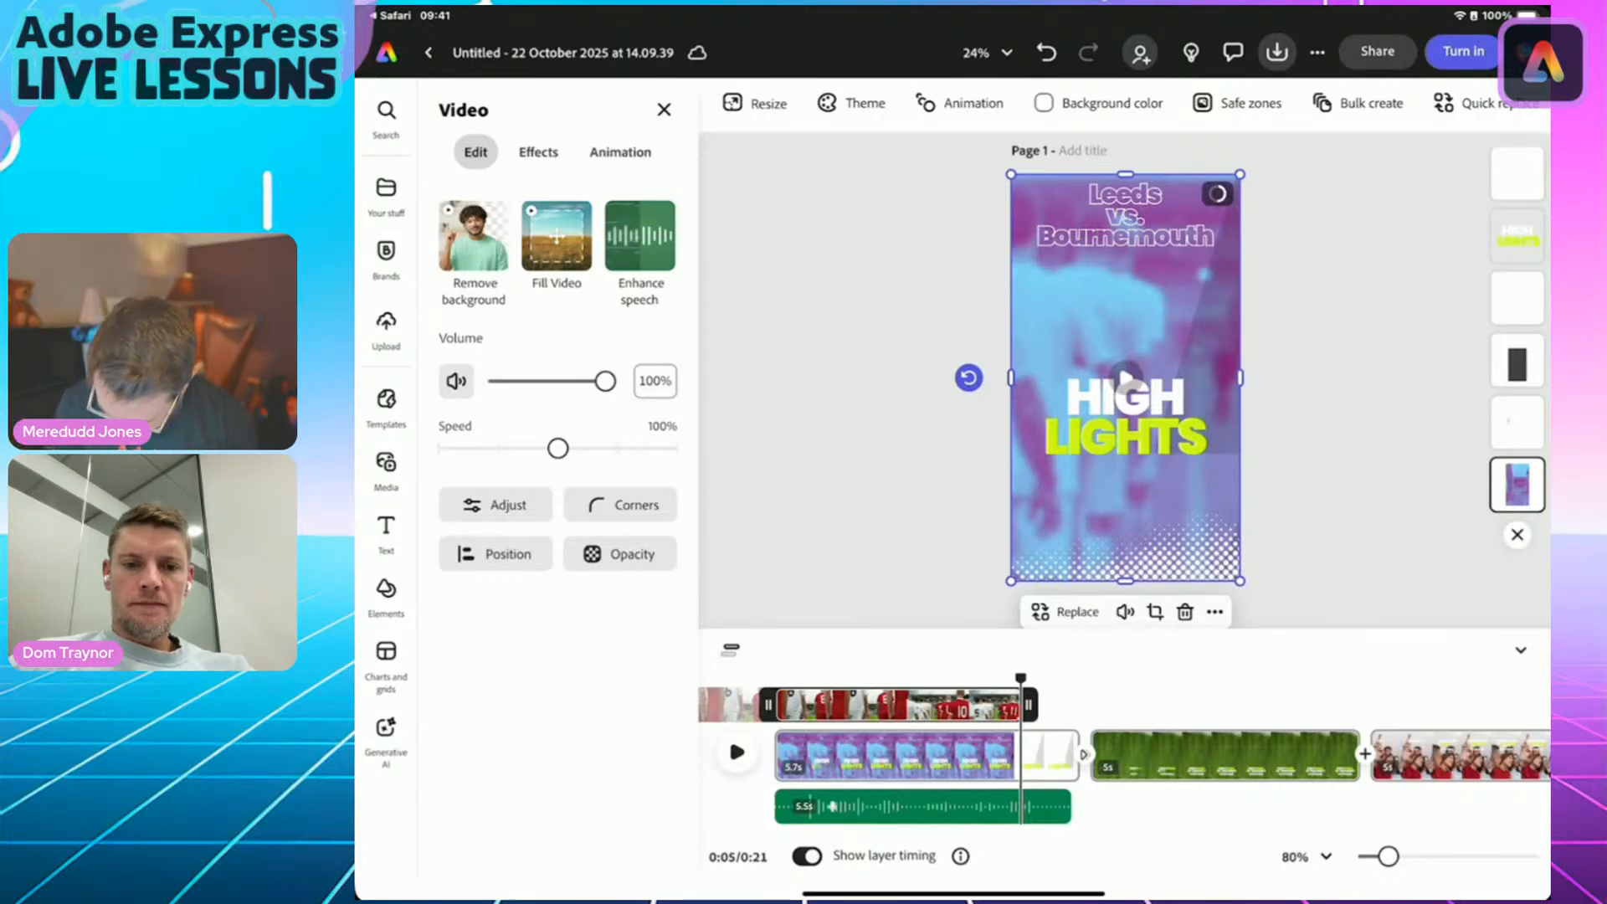
{"action": "left_click_drag", "start_coordinate": [898, 705], "coordinate": [956, 705]}
{"action": "left_click_drag", "start_coordinate": [834, 704], "coordinate": [778, 705]}
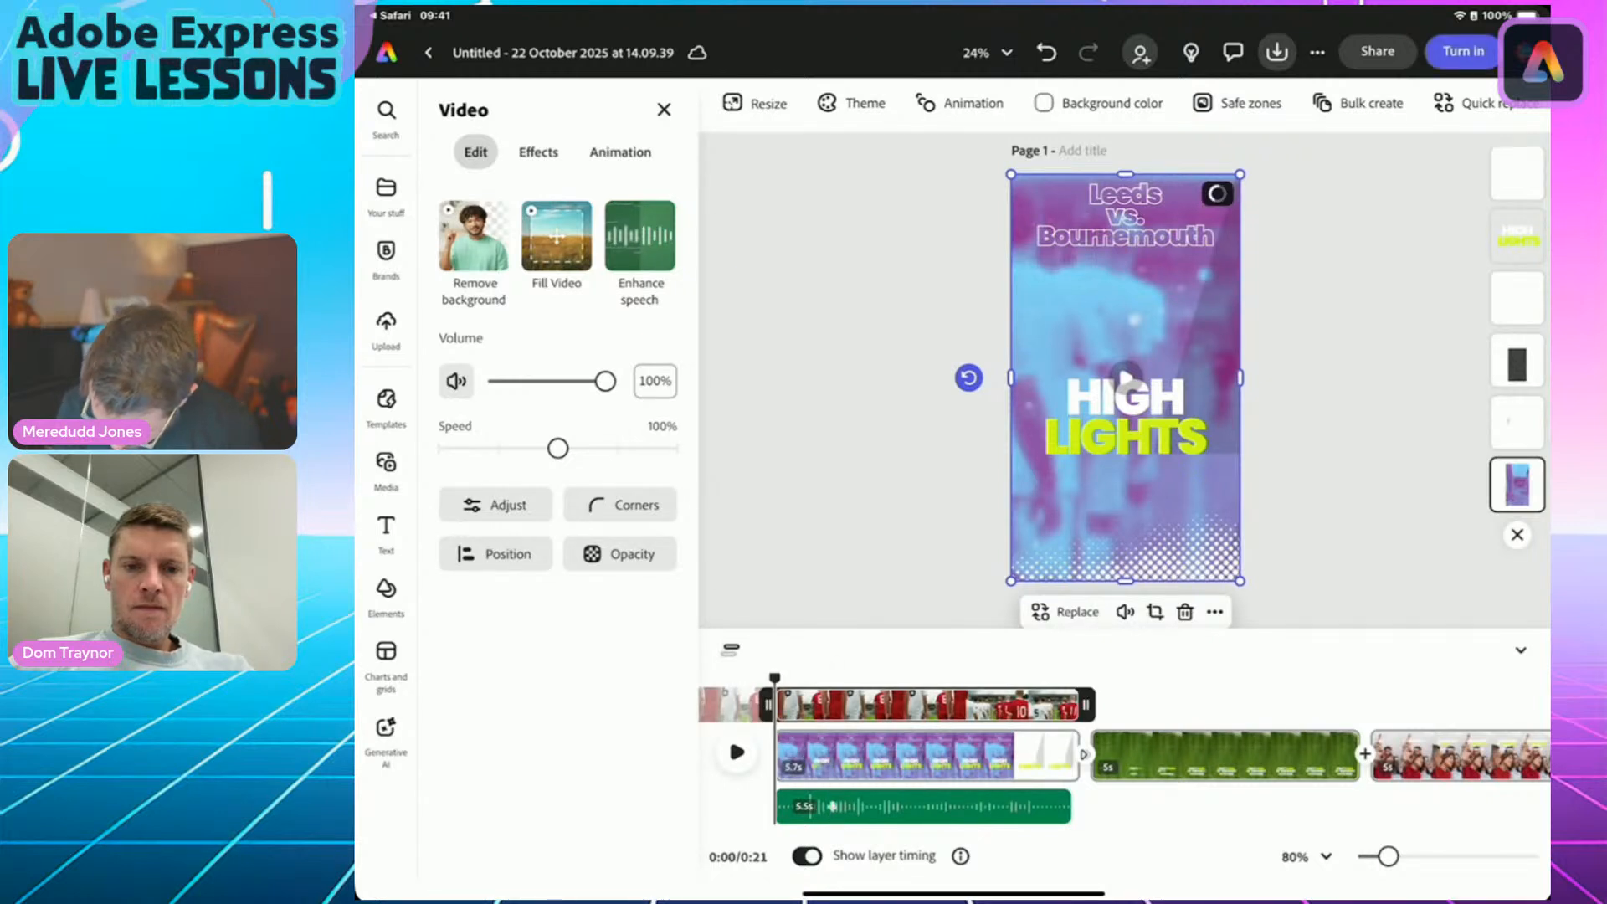
{"action": "left_click_drag", "start_coordinate": [1086, 705], "coordinate": [775, 677]}
{"action": "key", "text": "space"}
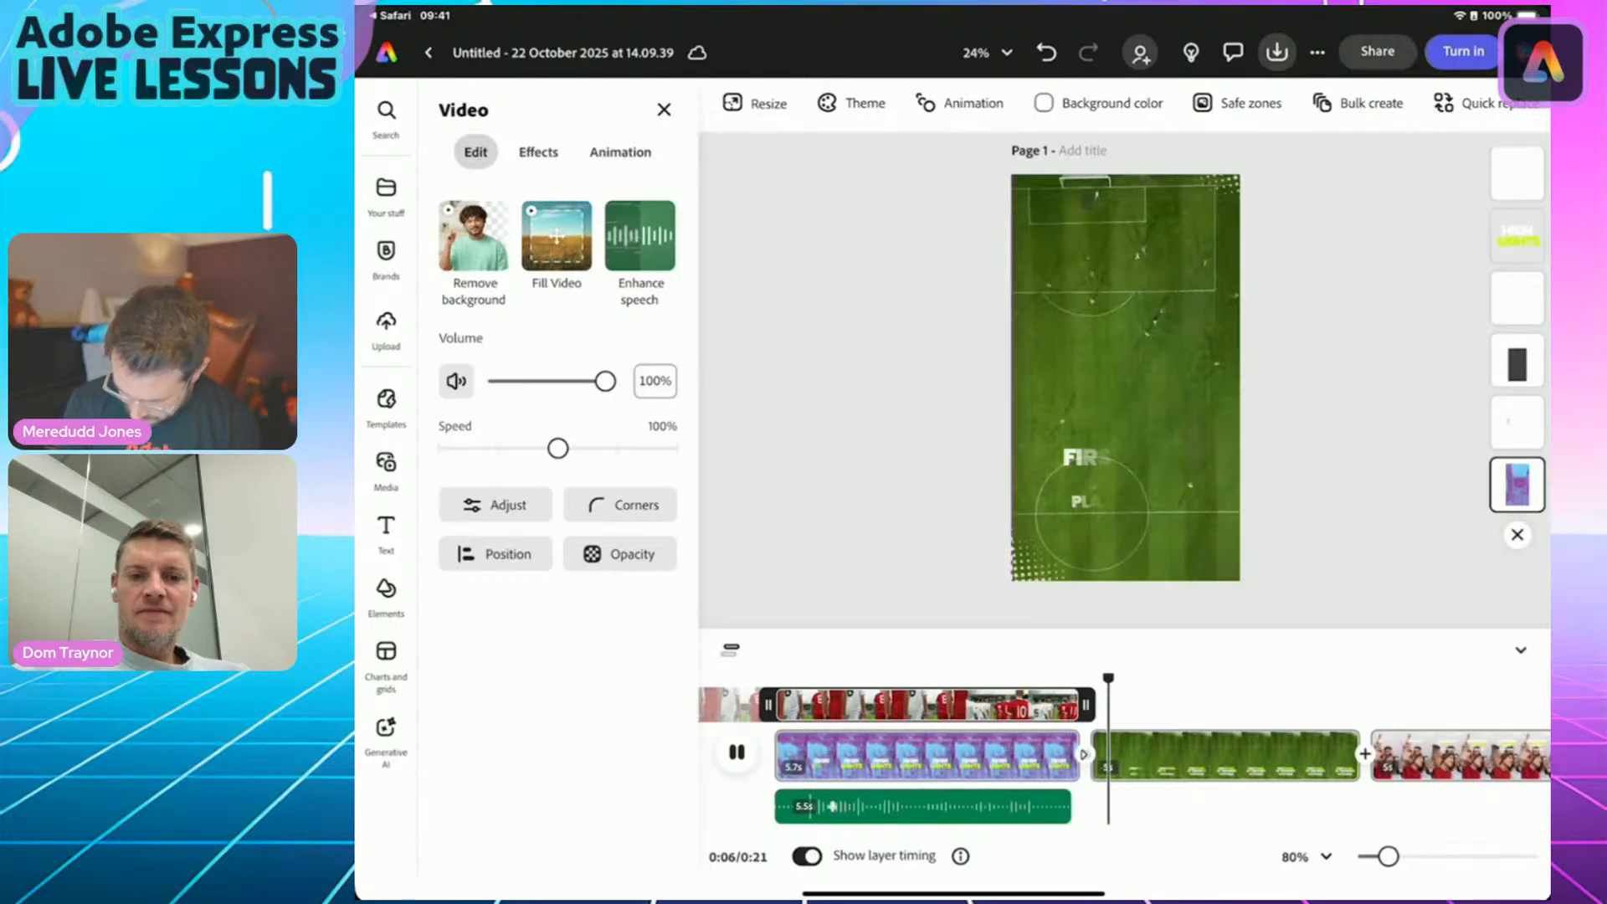
Extend the first scene's black particle overlay video to the end of the scene.
{"action": "left_click", "coordinate": [385, 465]}
{"action": "left_click_drag", "start_coordinate": [1148, 679], "coordinate": [963, 679]}
{"action": "left_click", "coordinate": [1517, 424]}
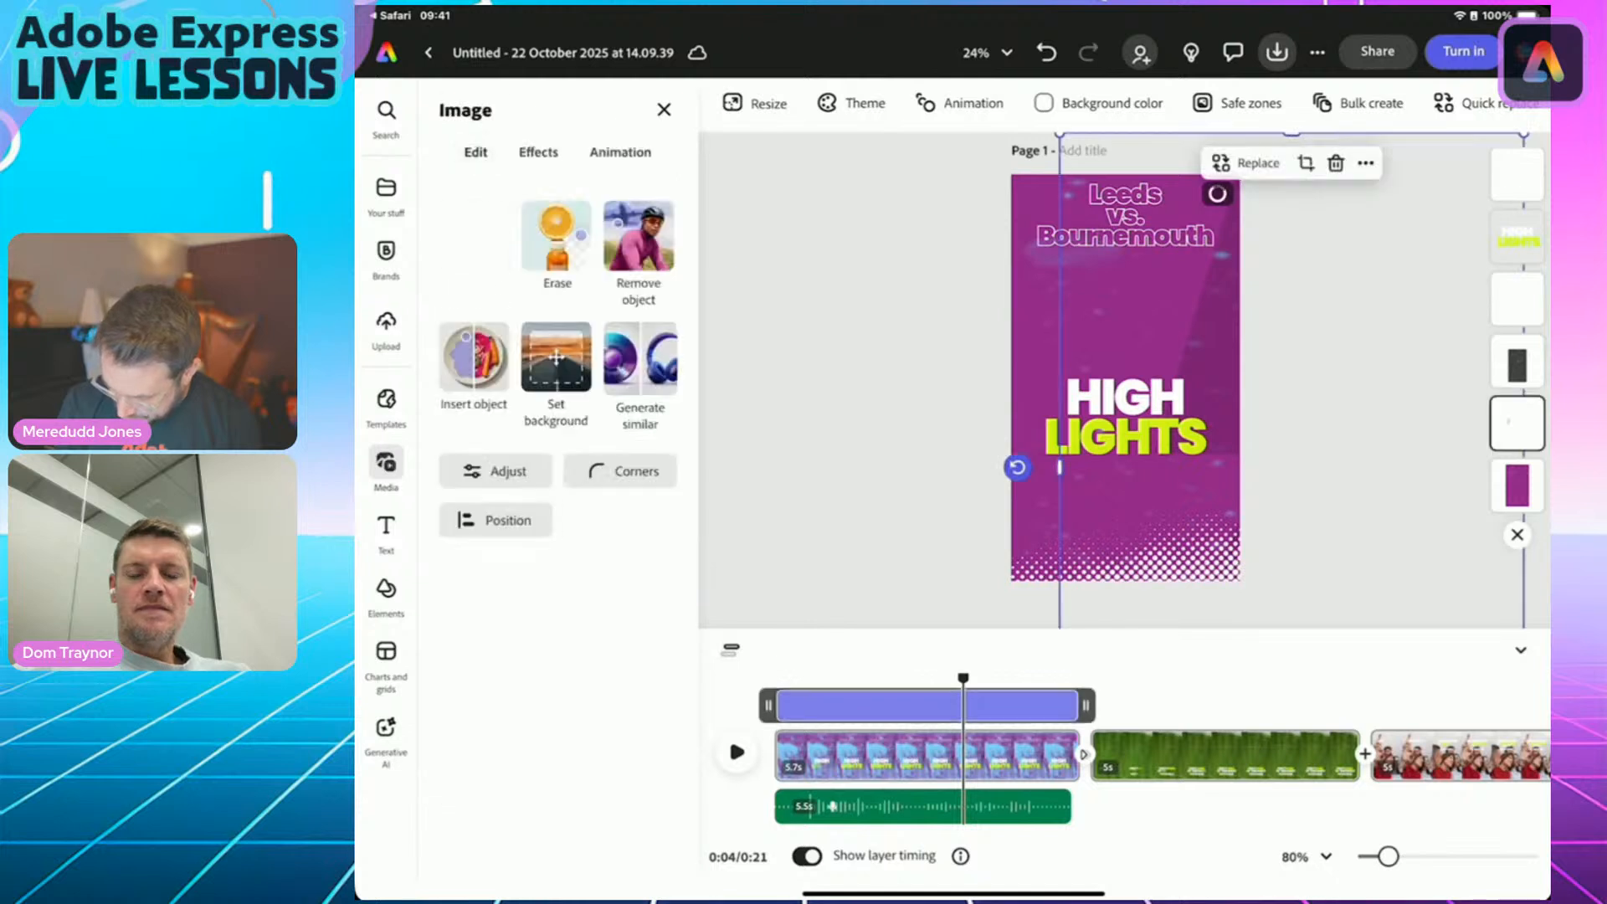
{"action": "left_click", "coordinate": [1517, 362]}
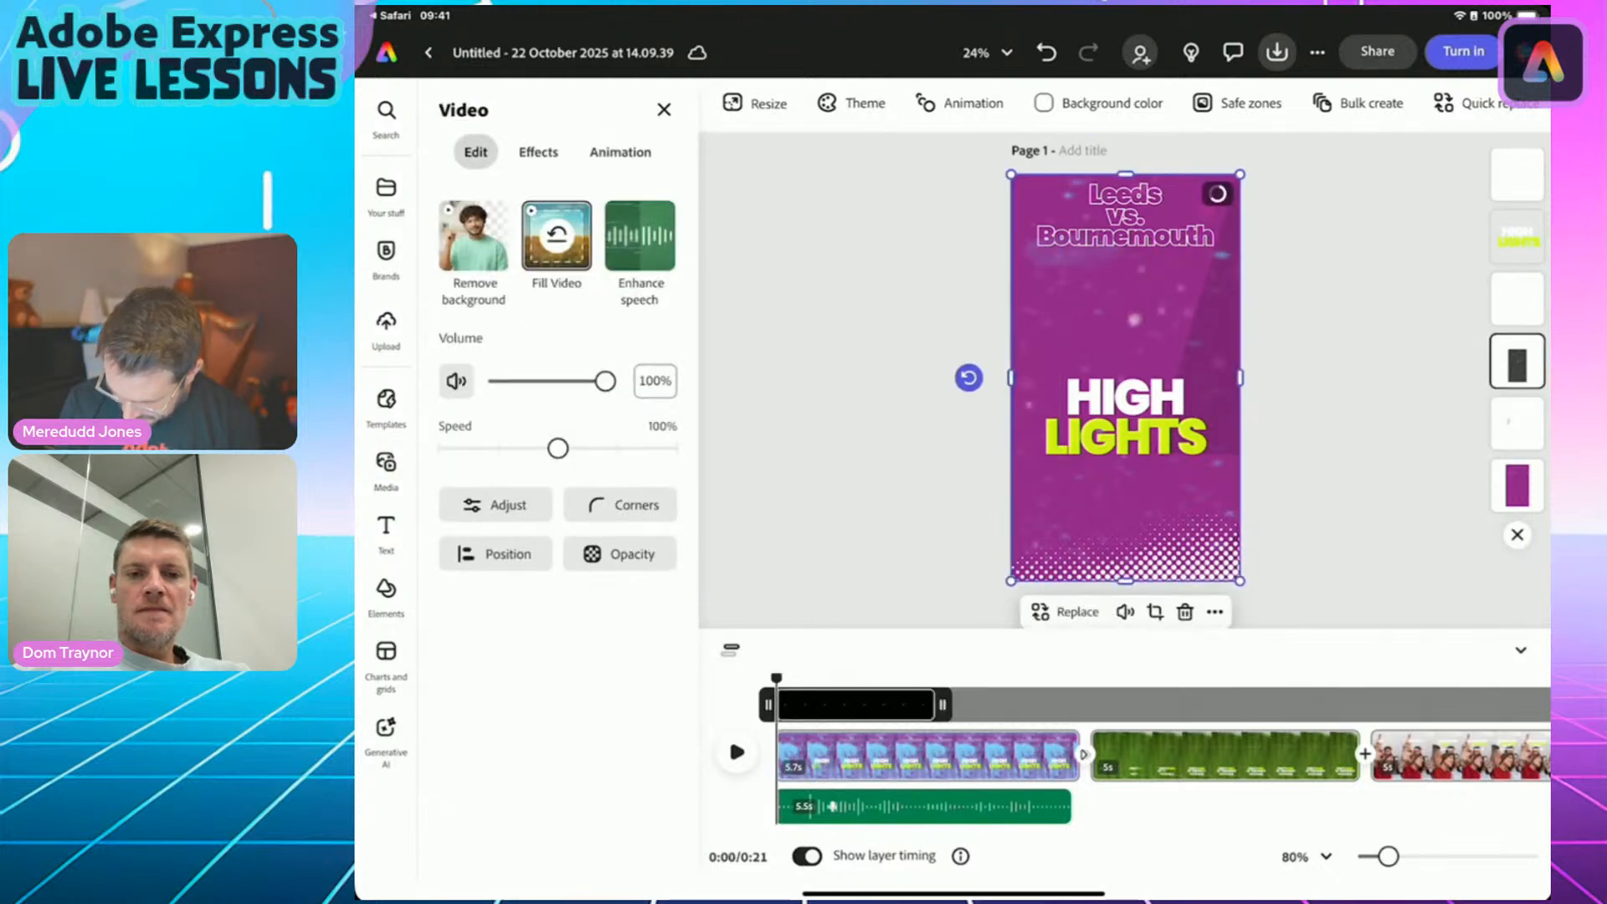
{"action": "left_click_drag", "start_coordinate": [942, 704], "coordinate": [1085, 705]}
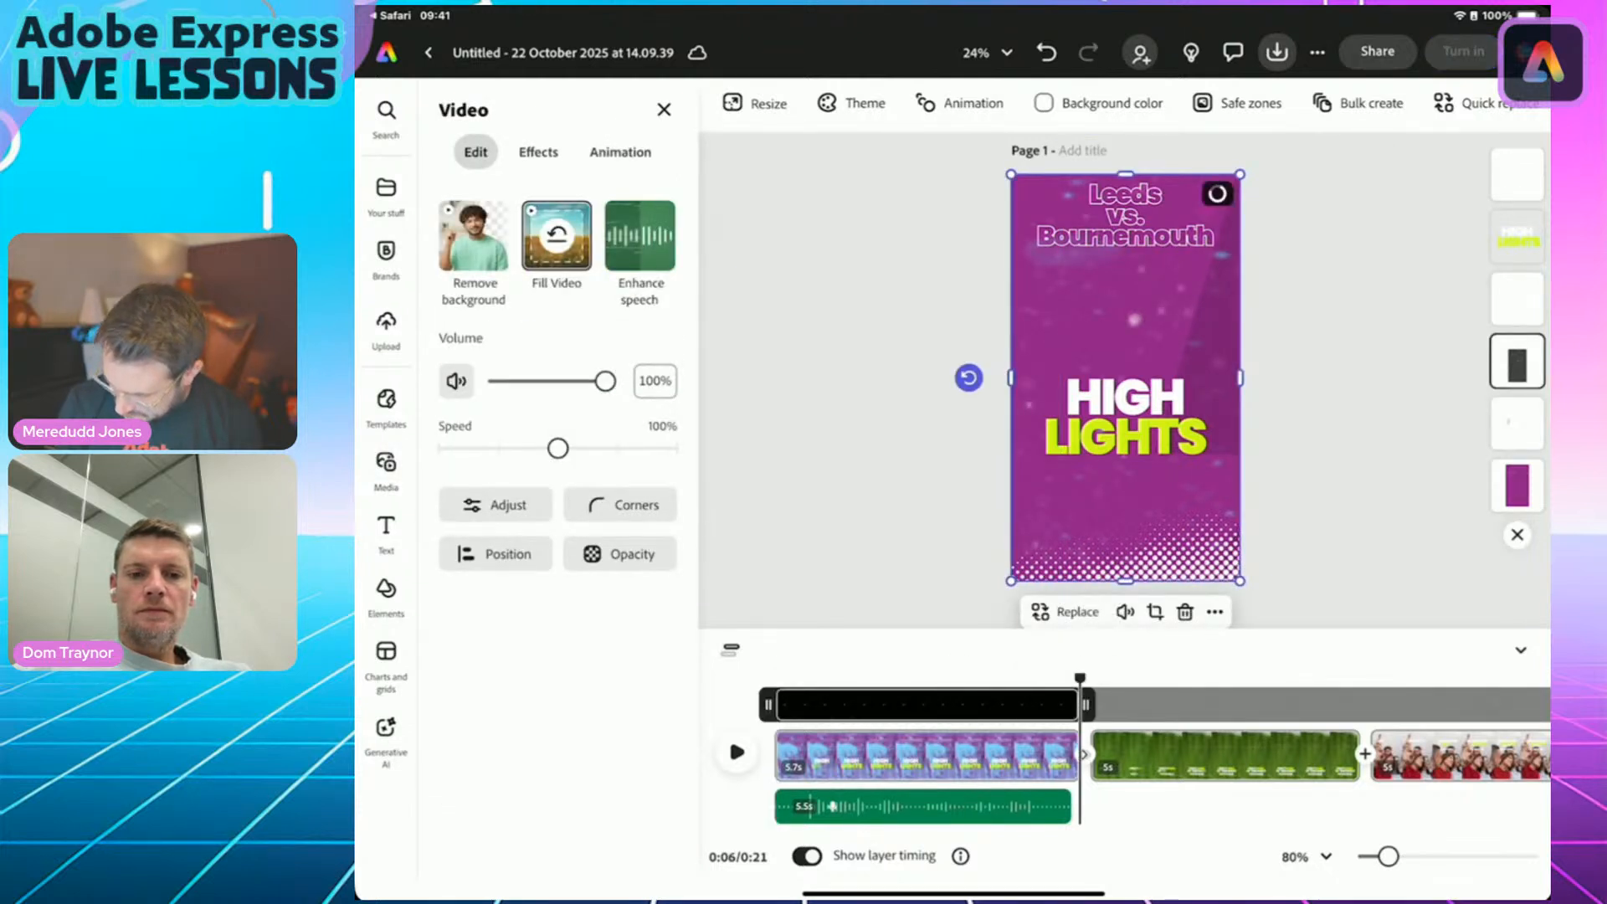
Go through the first scene's text, image and video layers to check that each spans the full scene.
{"action": "left_click", "coordinate": [1517, 298]}
{"action": "left_click", "coordinate": [1517, 236]}
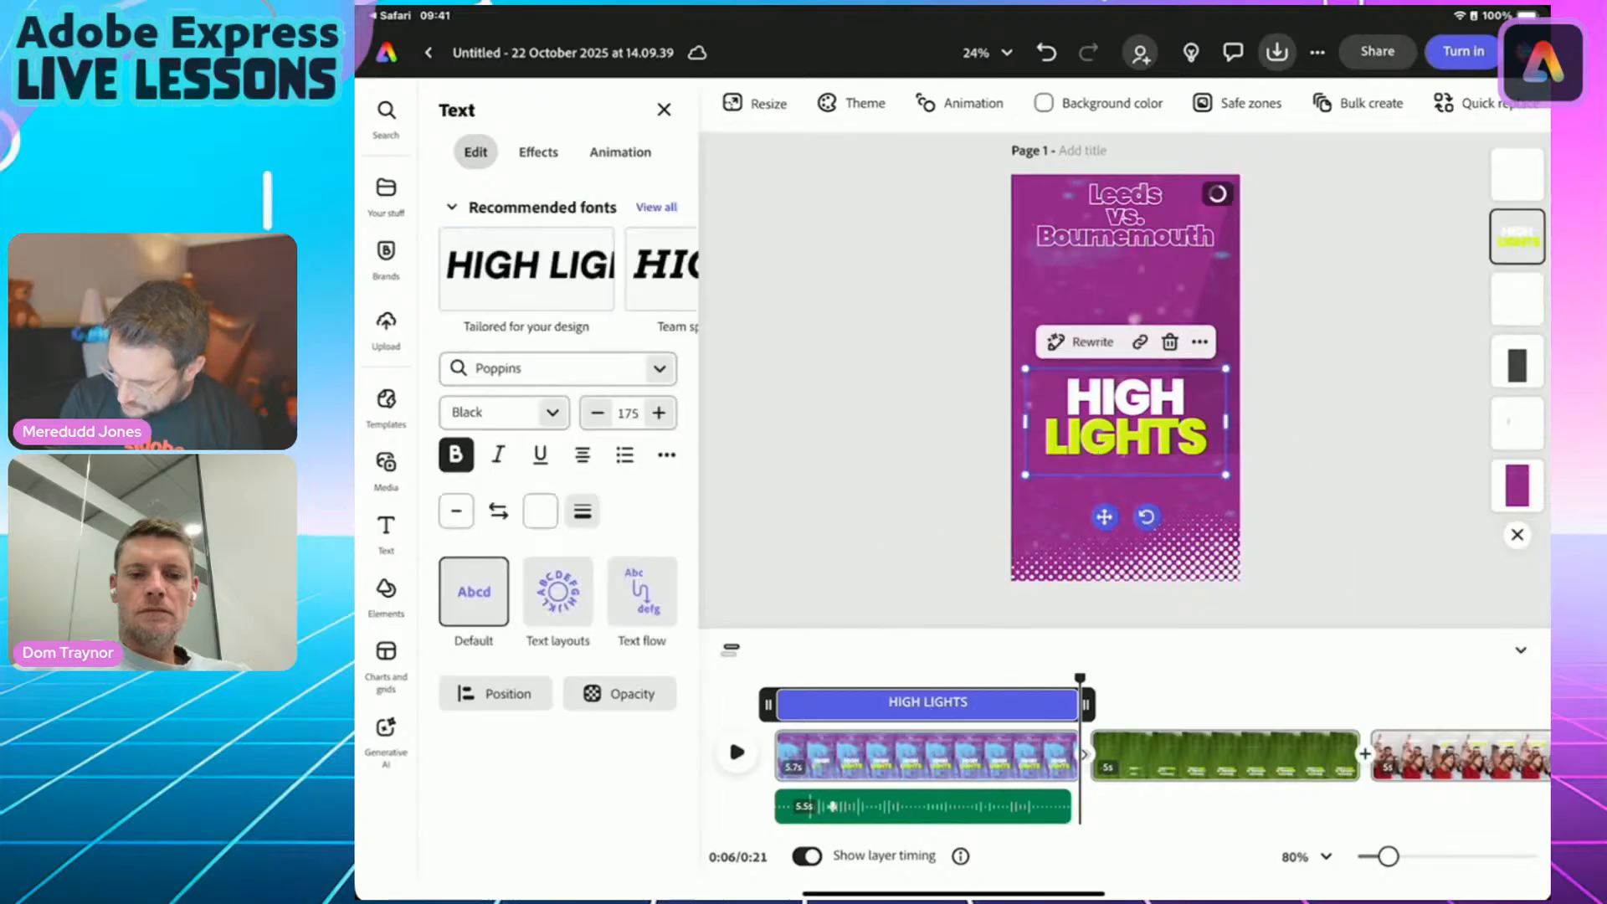
{"action": "left_click", "coordinate": [1517, 176]}
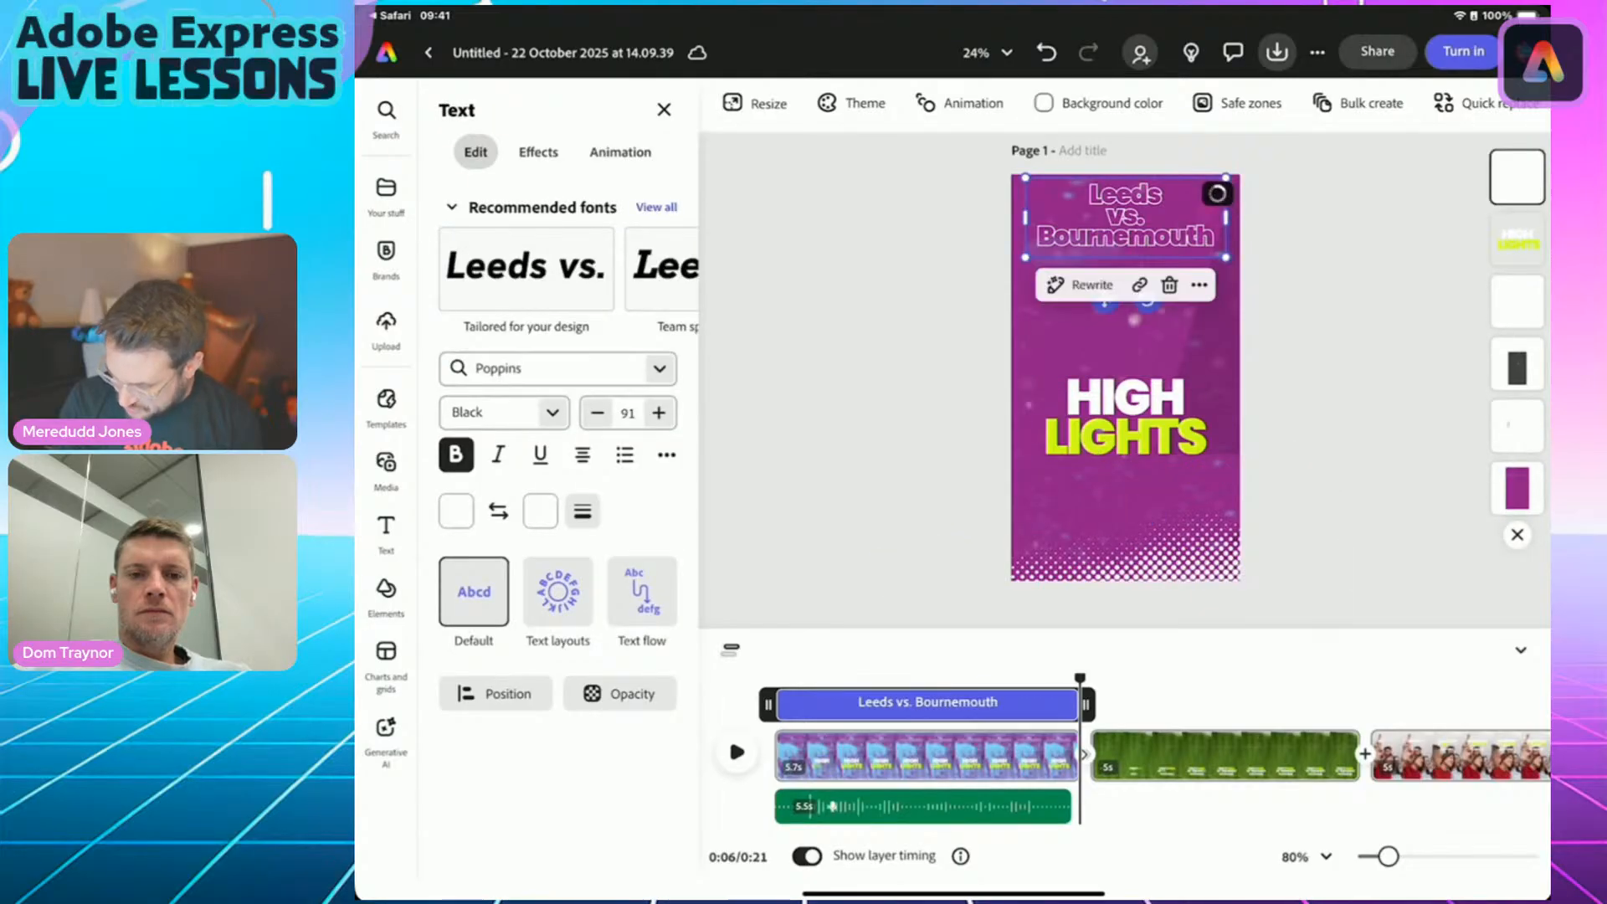
{"action": "left_click", "coordinate": [1517, 237]}
{"action": "left_click", "coordinate": [1517, 298]}
{"action": "left_click", "coordinate": [1517, 364]}
{"action": "left_click", "coordinate": [1517, 426]}
{"action": "left_click", "coordinate": [1517, 487]}
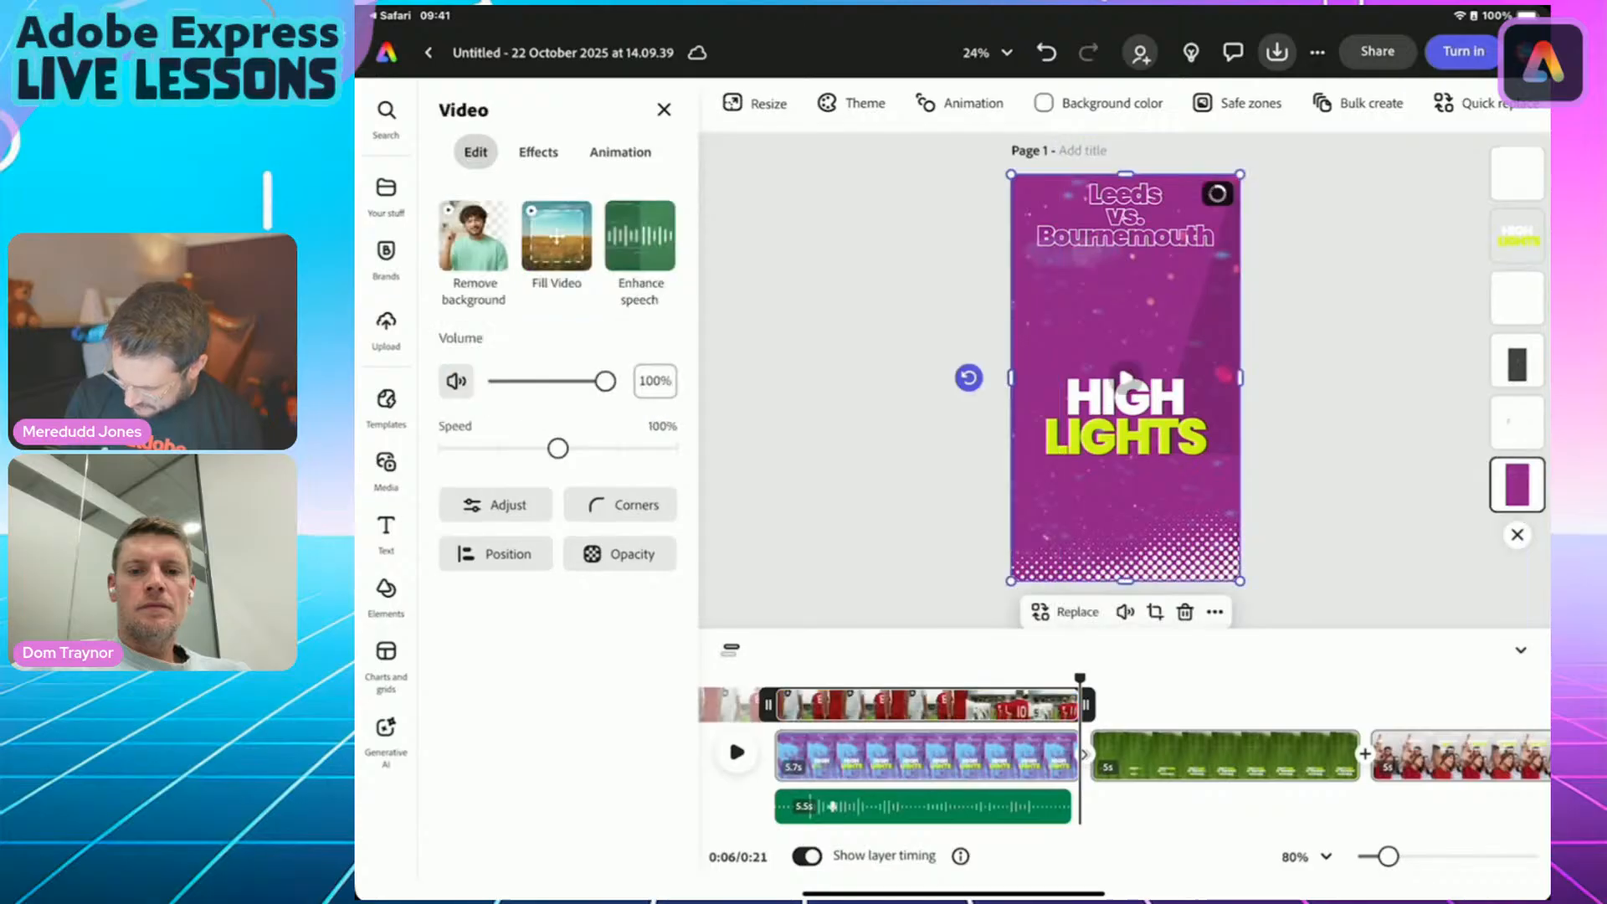
{"action": "left_click", "coordinate": [1517, 426]}
{"action": "left_click", "coordinate": [1517, 365]}
{"action": "left_click", "coordinate": [1518, 298]}
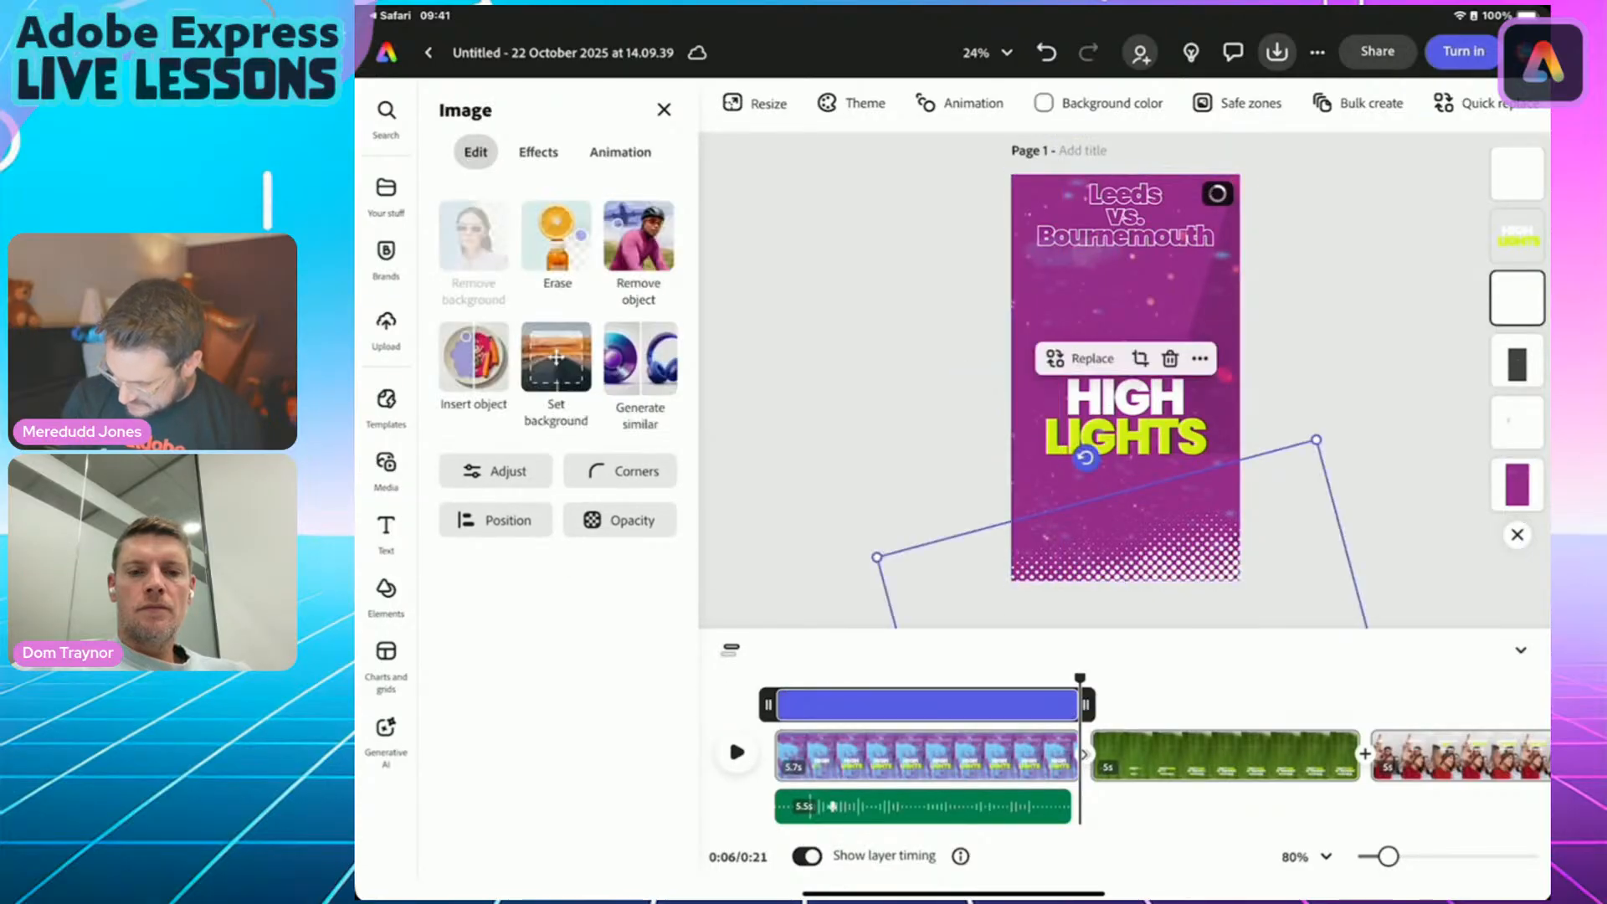
{"action": "left_click", "coordinate": [1517, 236]}
{"action": "left_click", "coordinate": [1517, 174]}
{"action": "mouse_move", "coordinate": [1080, 678]}
{"action": "left_mouse_down"}
{"action": "mouse_move", "coordinate": [767, 678]}
{"action": "mouse_move", "coordinate": [1201, 678]}
{"action": "mouse_move", "coordinate": [1111, 677]}
{"action": "left_mouse_up"}
{"action": "left_click", "coordinate": [386, 465]}
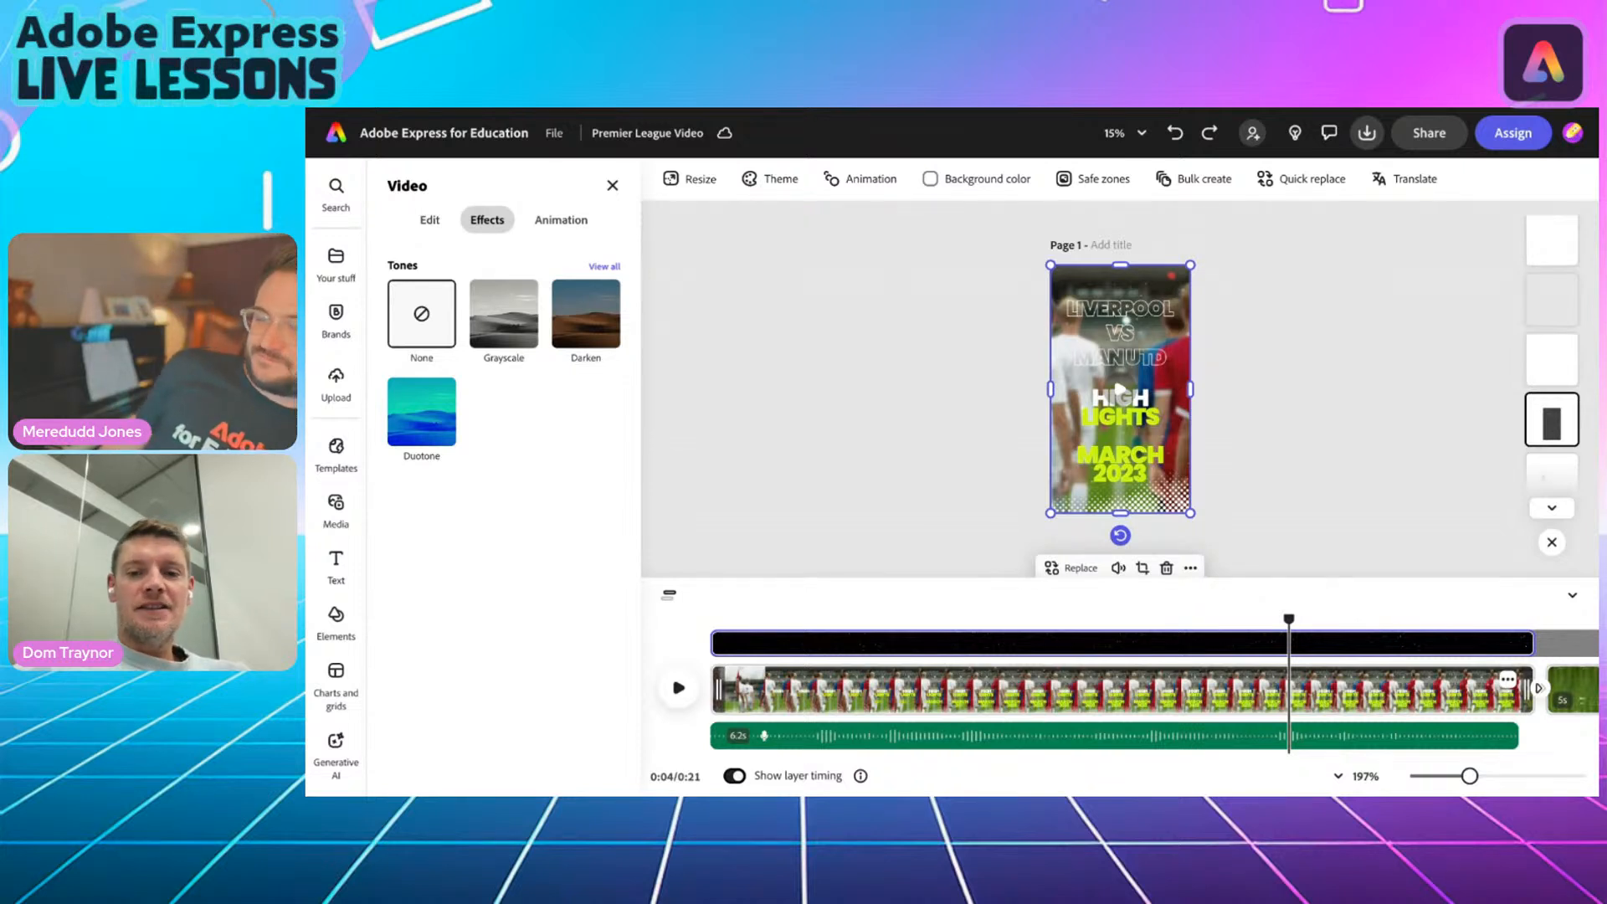
Switch to the Premier League video and play it from near the start through the final corner kick scene.
{"action": "left_click_drag", "start_coordinate": [1289, 616], "coordinate": [740, 617]}
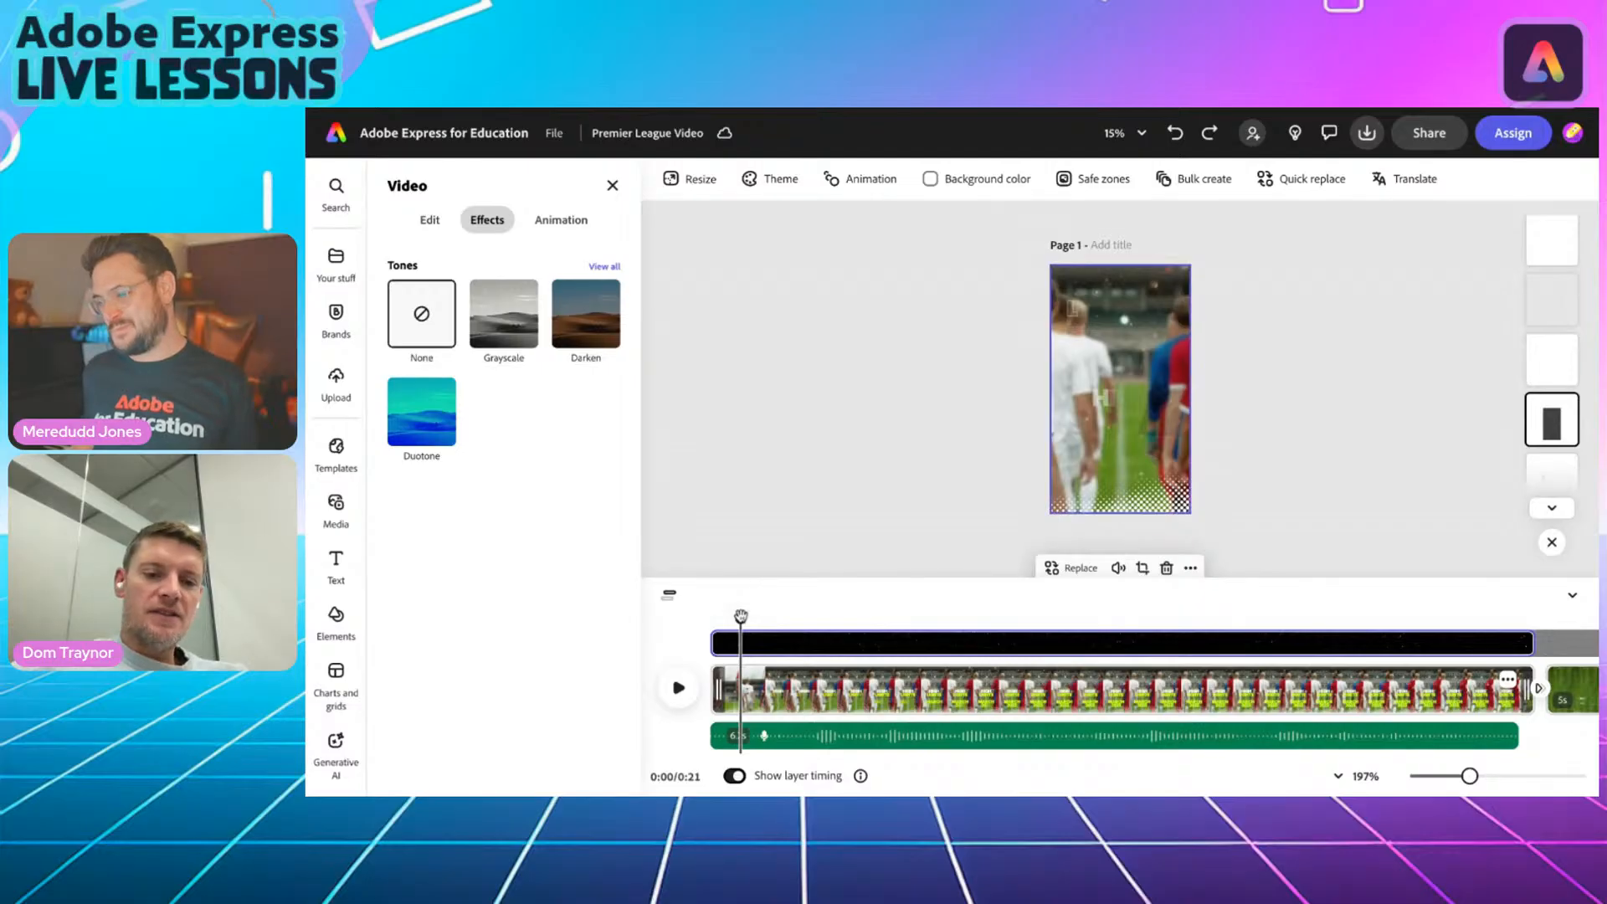
{"action": "left_click", "coordinate": [685, 697]}
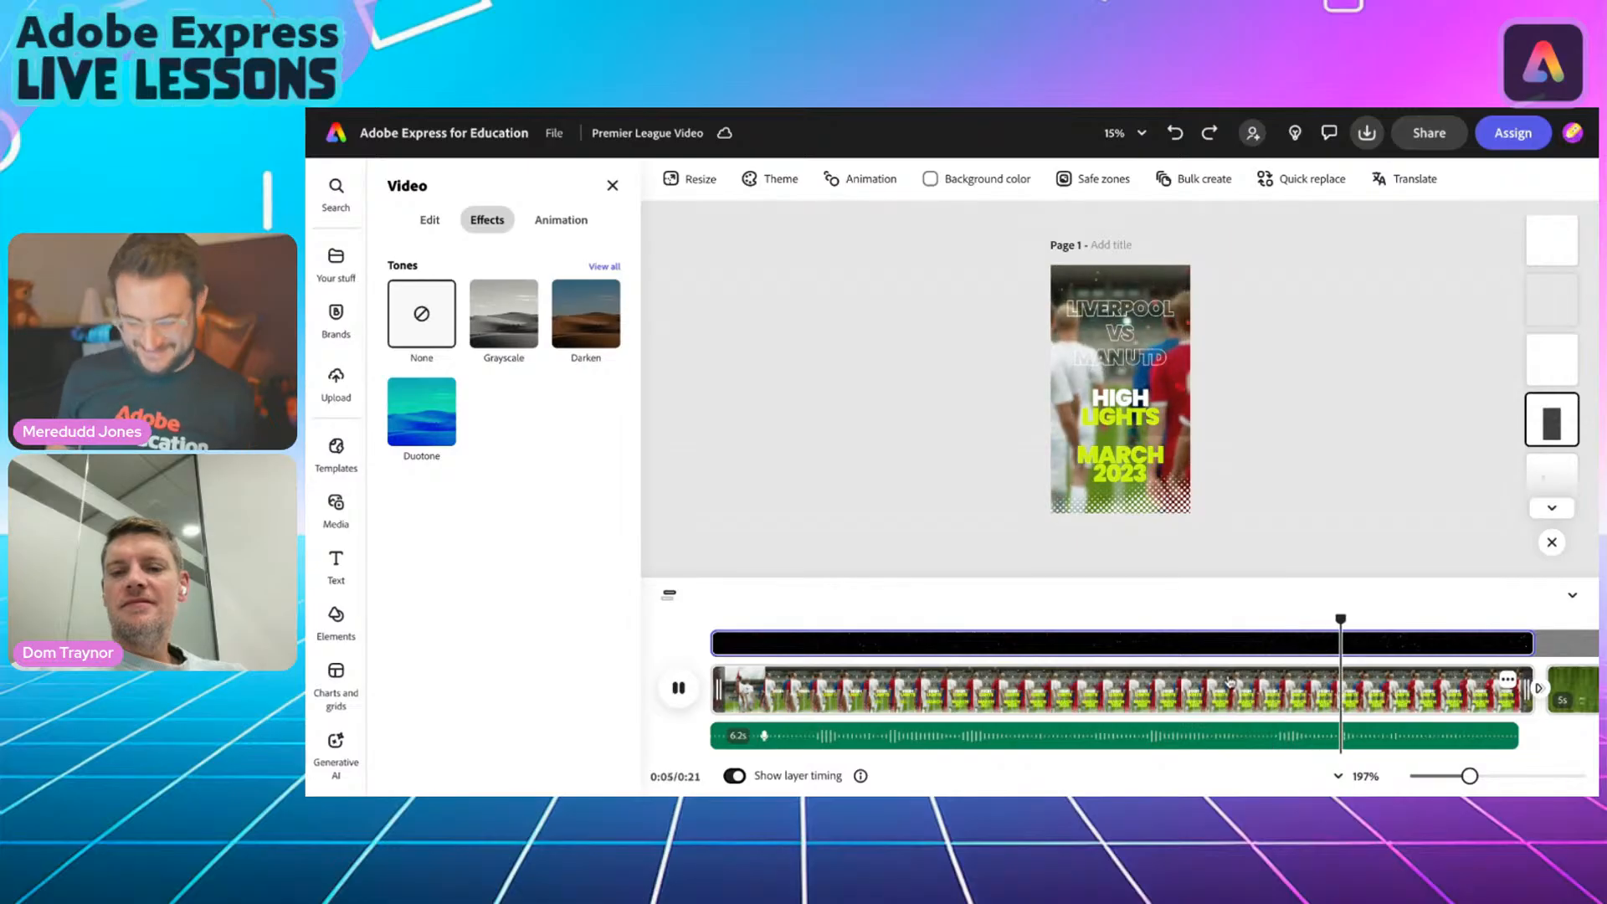
{"action": "scroll", "coordinate": [1224, 680], "scroll_direction": "right", "scroll_amount": 3}
{"action": "scroll", "coordinate": [1228, 681], "scroll_direction": "right", "scroll_amount": 3}
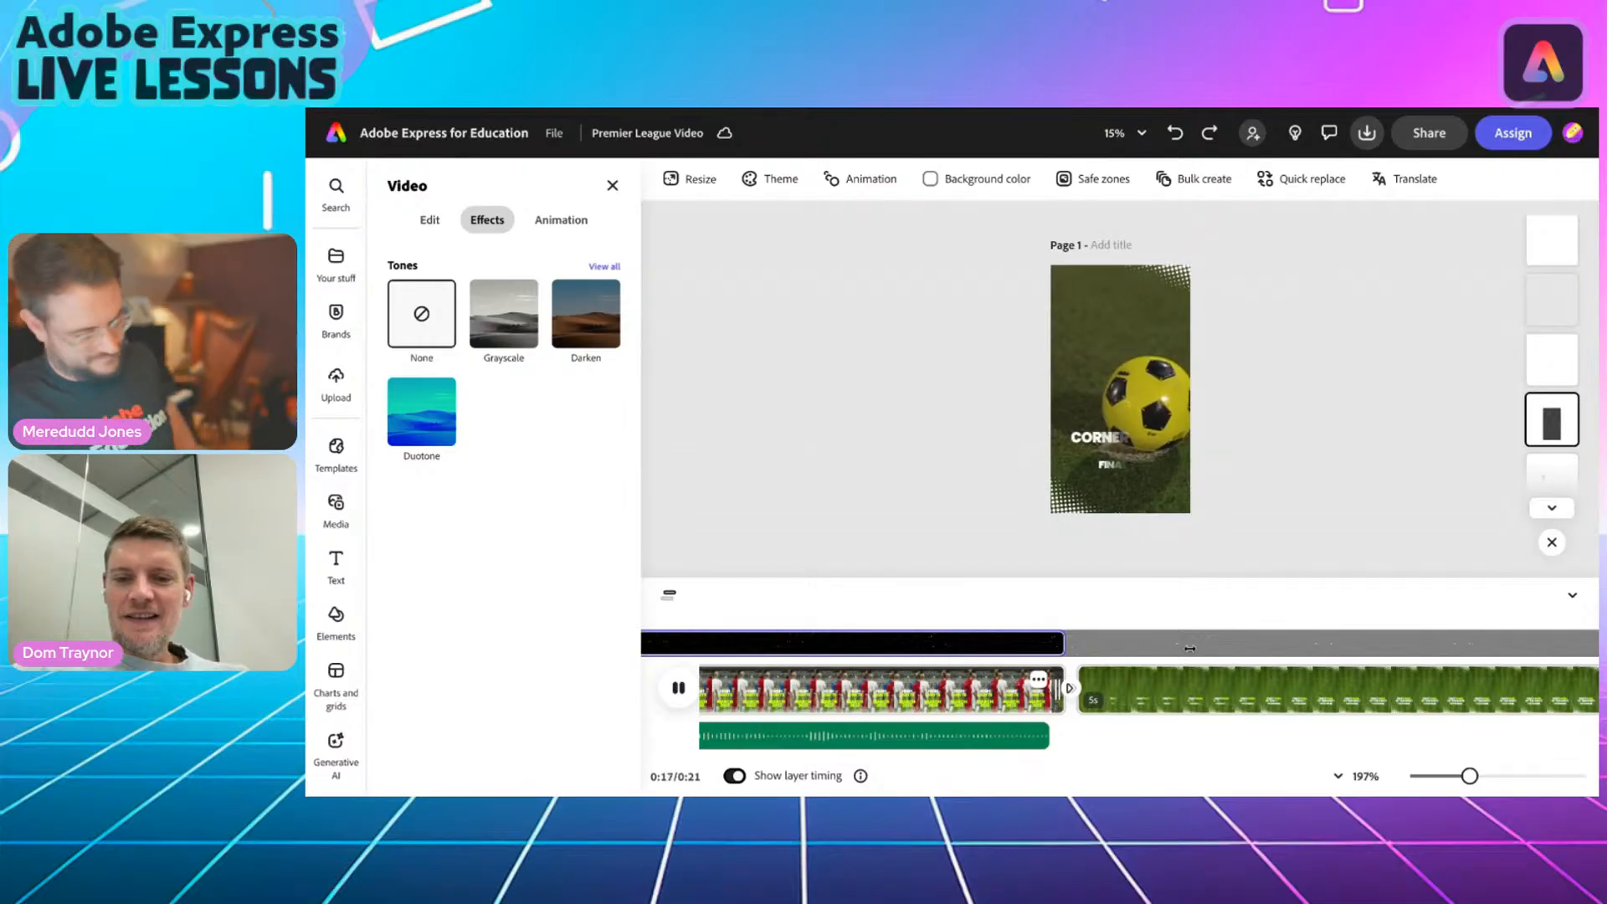
{"action": "scroll", "coordinate": [1208, 703], "scroll_direction": "right", "scroll_amount": 2}
{"action": "scroll", "coordinate": [1208, 704], "scroll_direction": "right", "scroll_amount": 5}
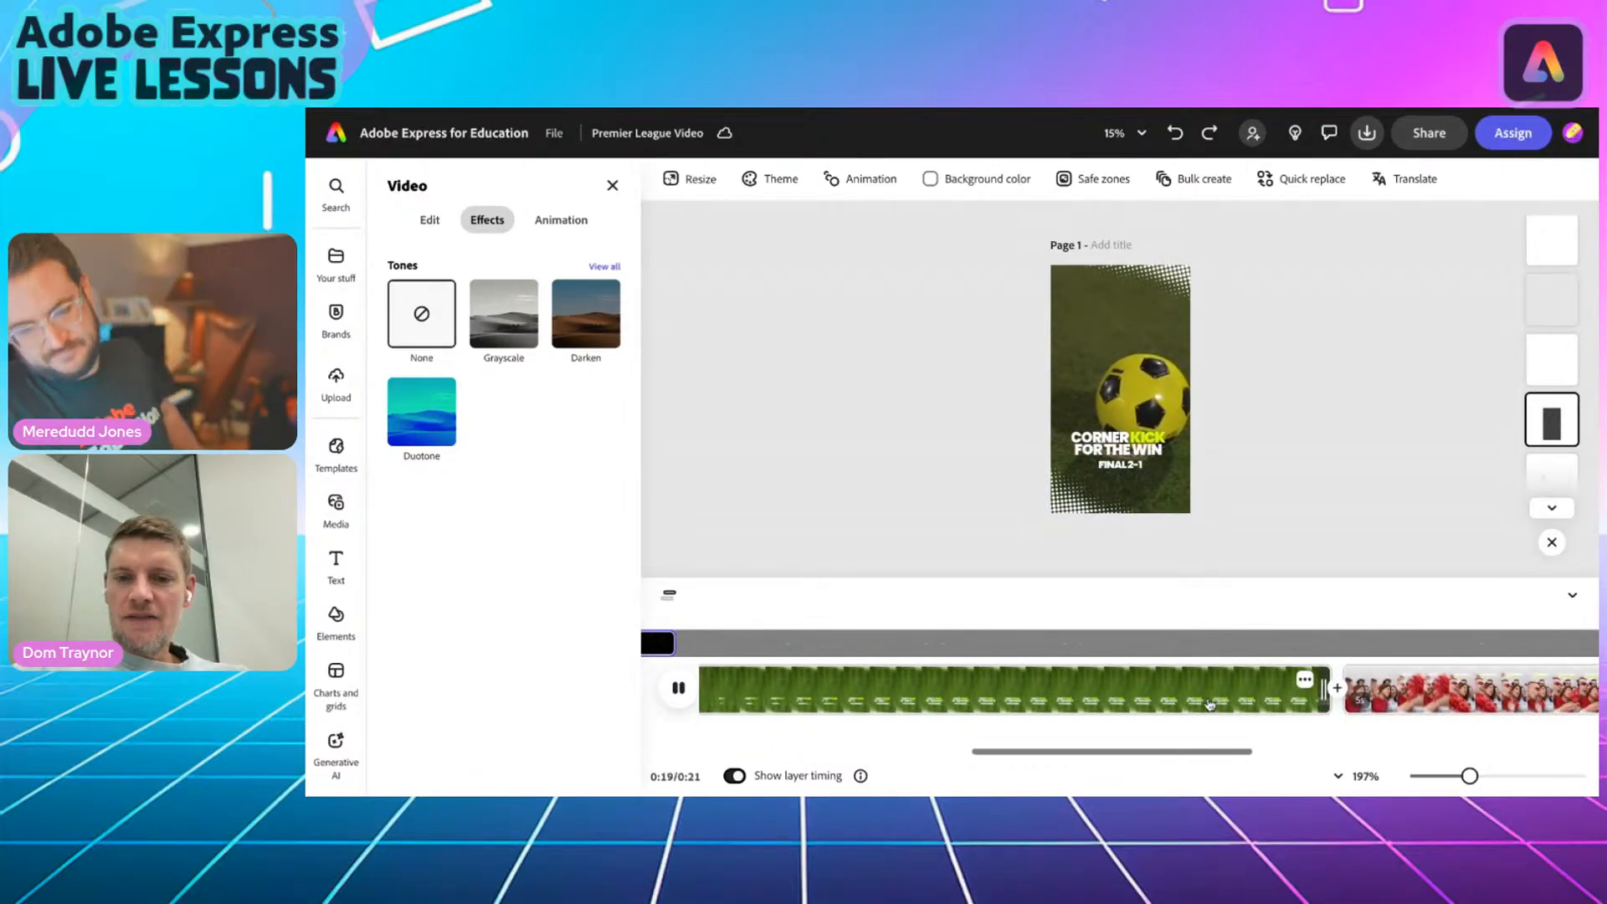
{"action": "scroll", "coordinate": [1208, 704], "scroll_direction": "right", "scroll_amount": 4}
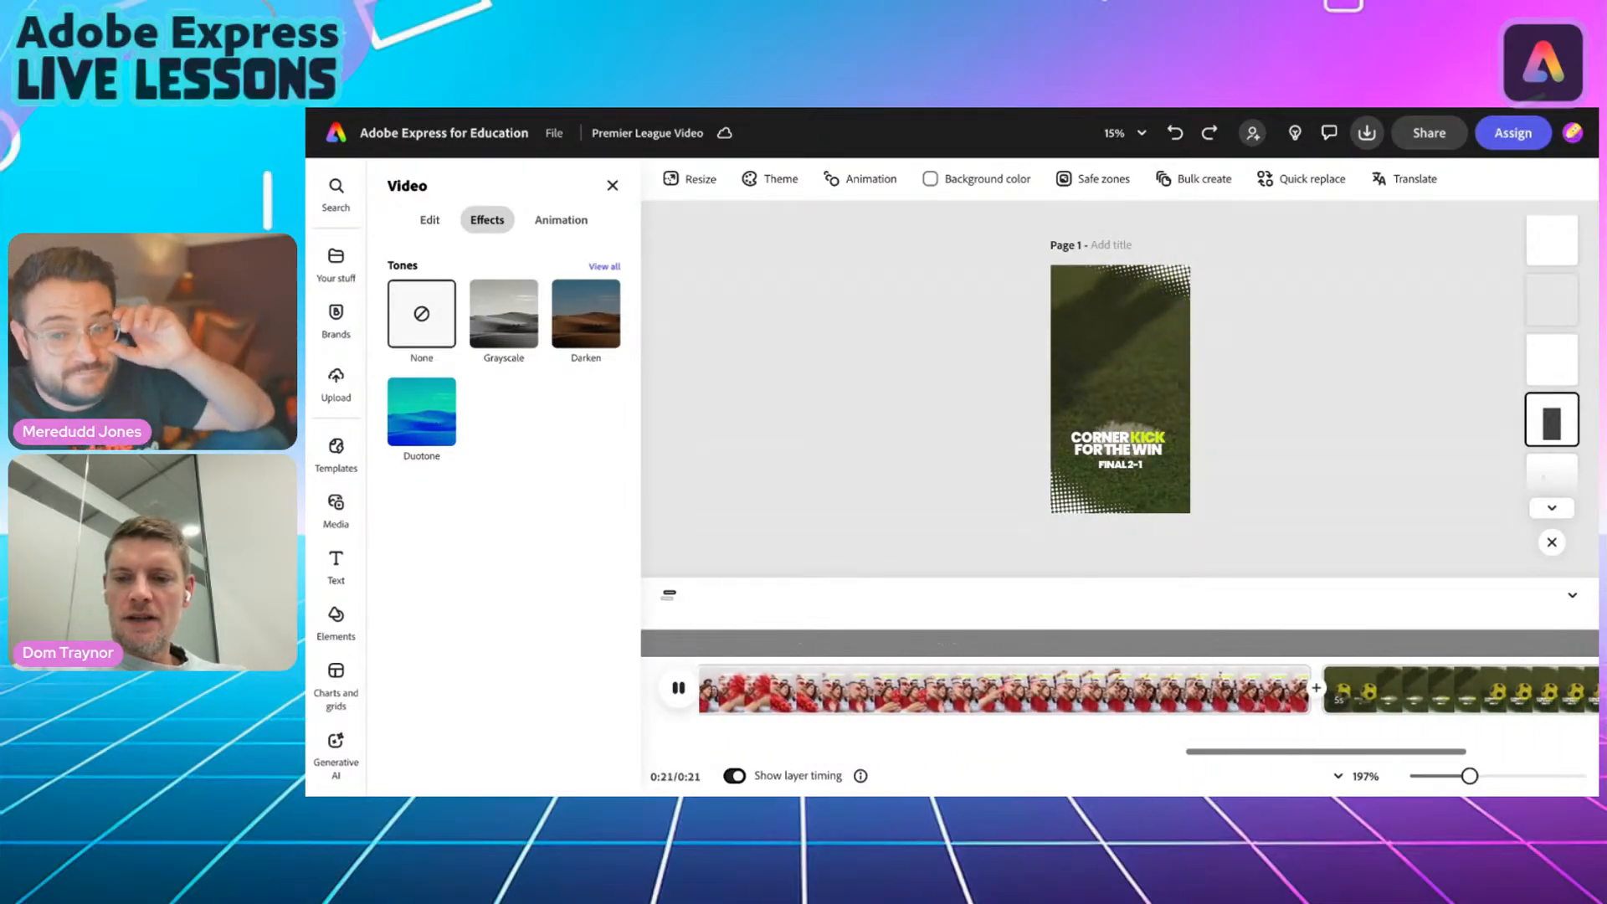
{"action": "scroll", "coordinate": [1209, 704], "scroll_direction": "right", "scroll_amount": 1}
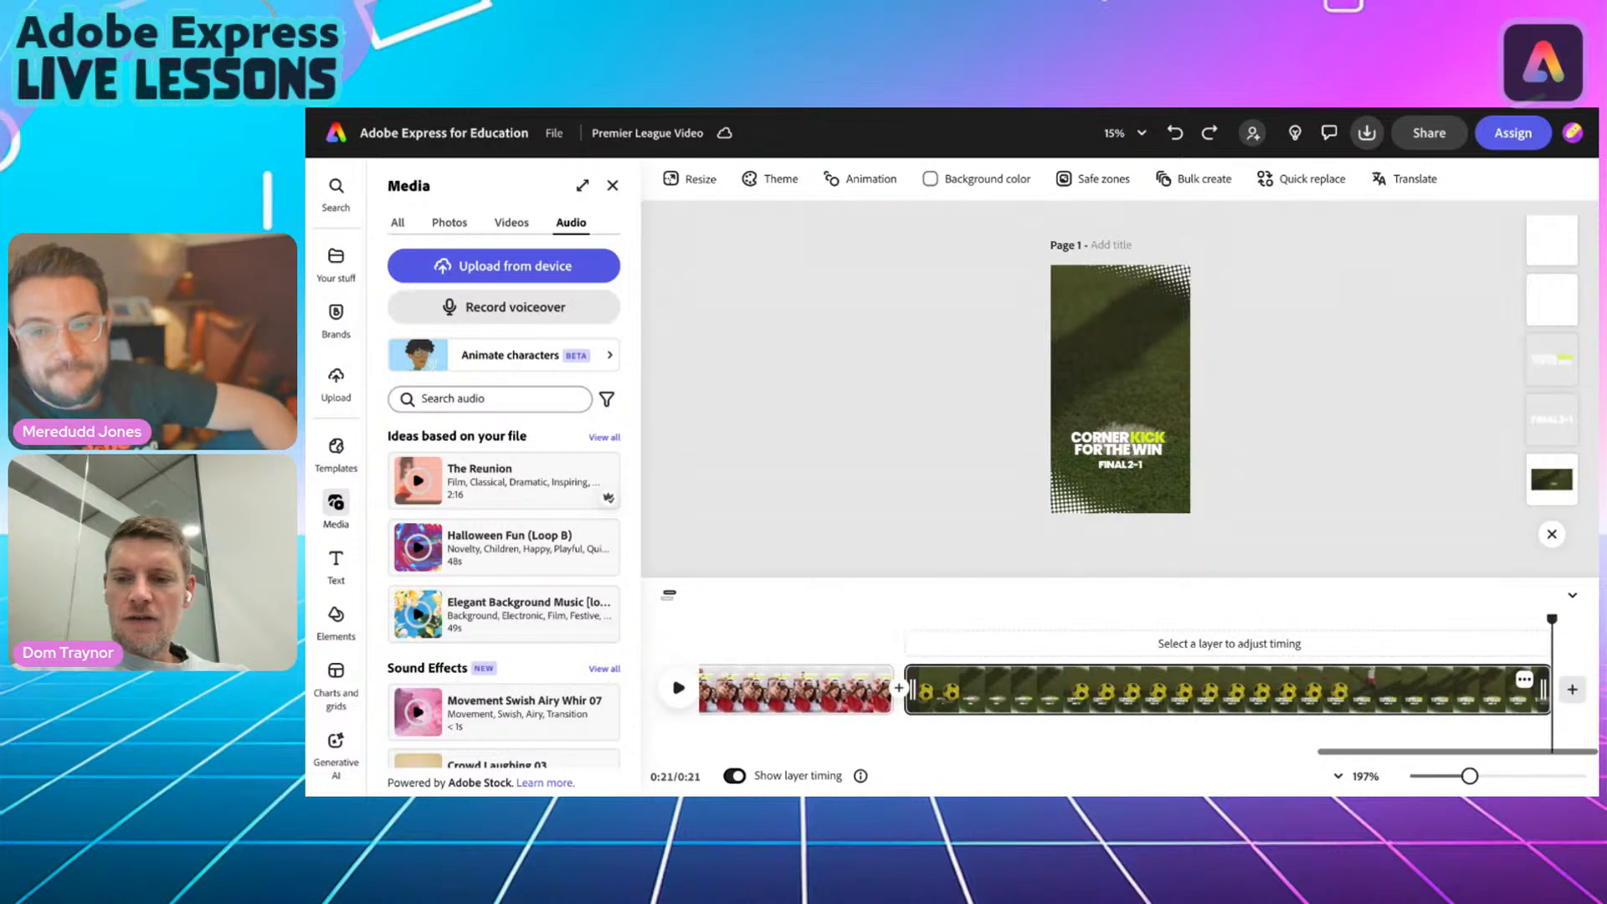
Go to the FIRST GOAL OF THE NIGHT scene and move the playhead to 0:08.
{"action": "scroll", "coordinate": [1035, 711], "scroll_direction": "left", "scroll_amount": 4}
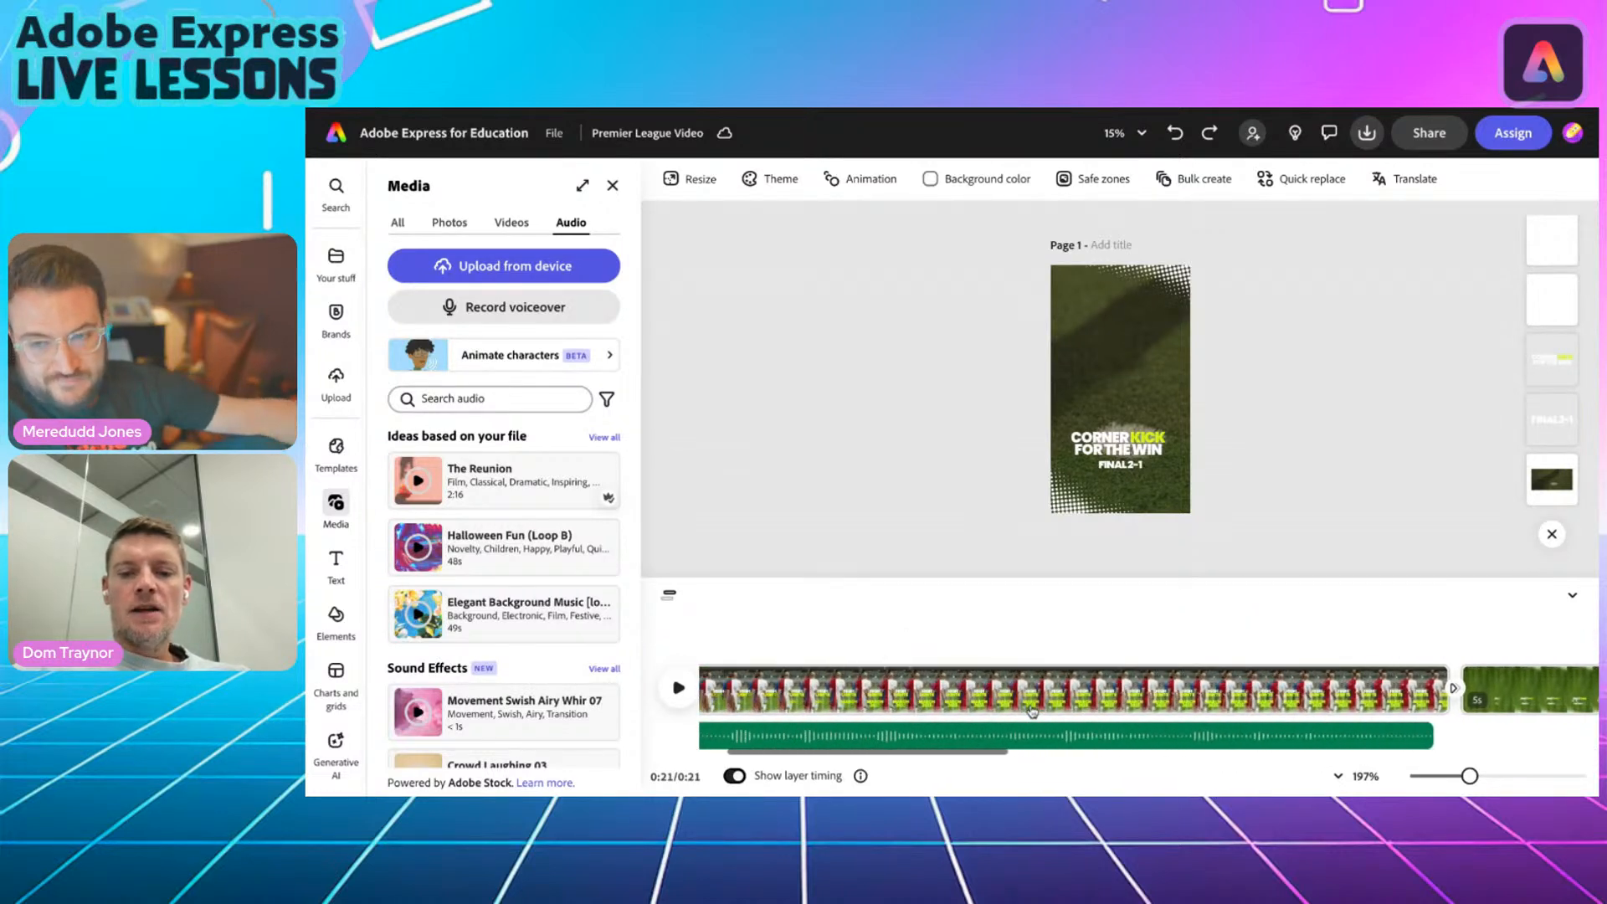
{"action": "scroll", "coordinate": [1031, 711], "scroll_direction": "left", "scroll_amount": 2}
{"action": "left_click", "coordinate": [974, 699]}
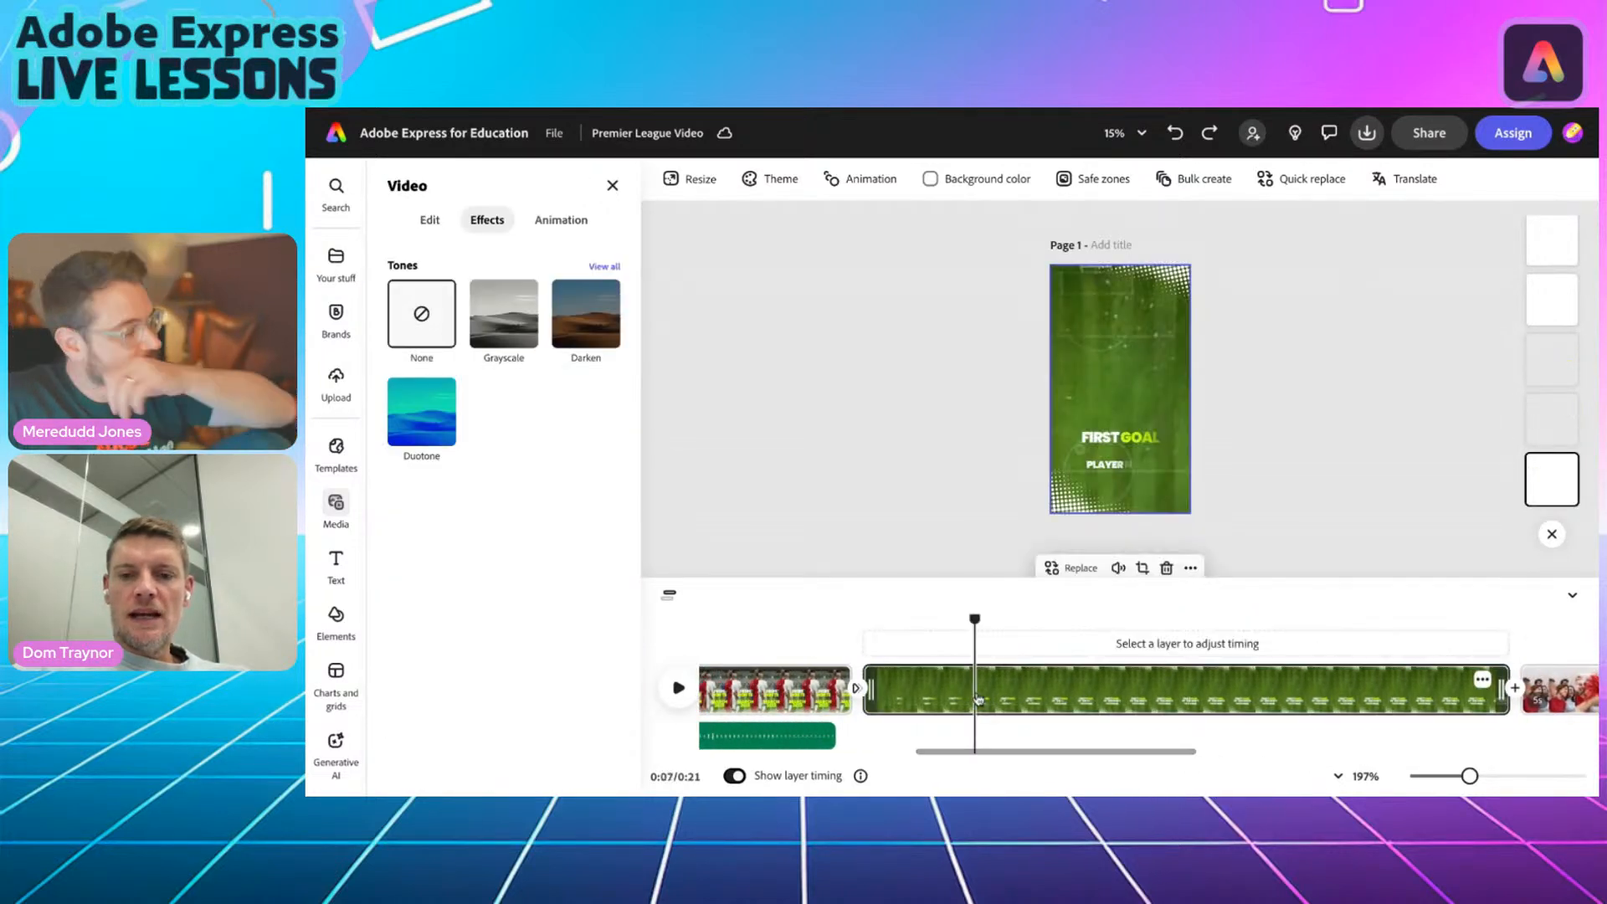
{"action": "scroll", "coordinate": [1156, 423], "scroll_direction": "up", "scroll_amount": 3}
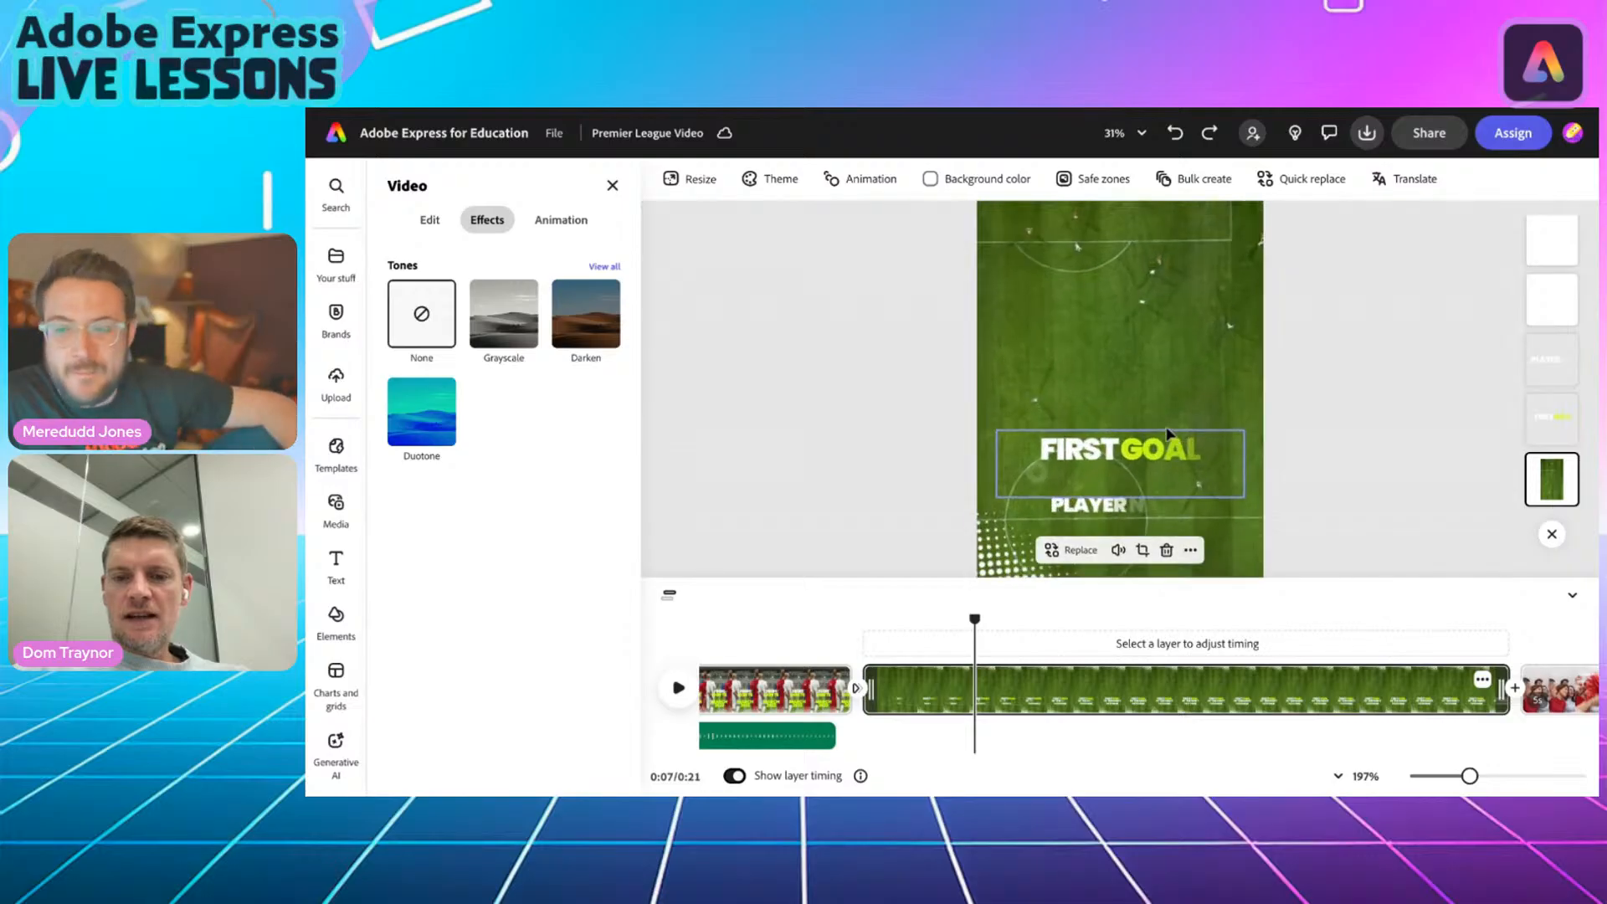
{"action": "scroll", "coordinate": [1169, 434], "scroll_direction": "down", "scroll_amount": 2}
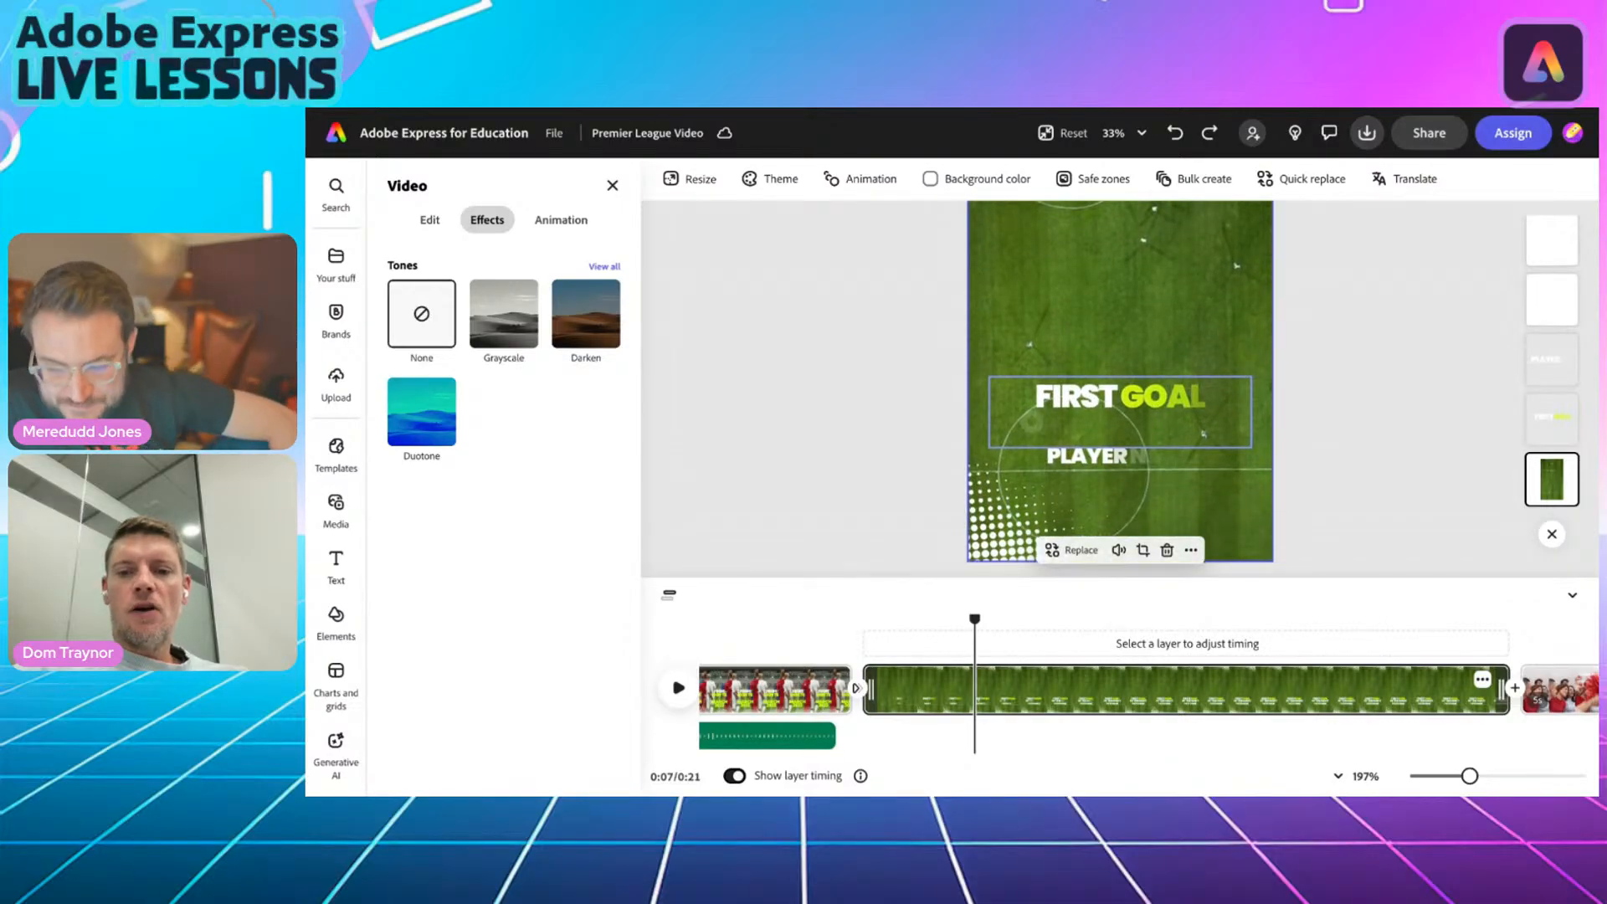
{"action": "left_click_drag", "start_coordinate": [974, 621], "coordinate": [1030, 586]}
Switch to the Liverpool 7-0 win article and highlight the sentence naming the players who scored twice.
{"action": "key", "text": "alt+Tab"}
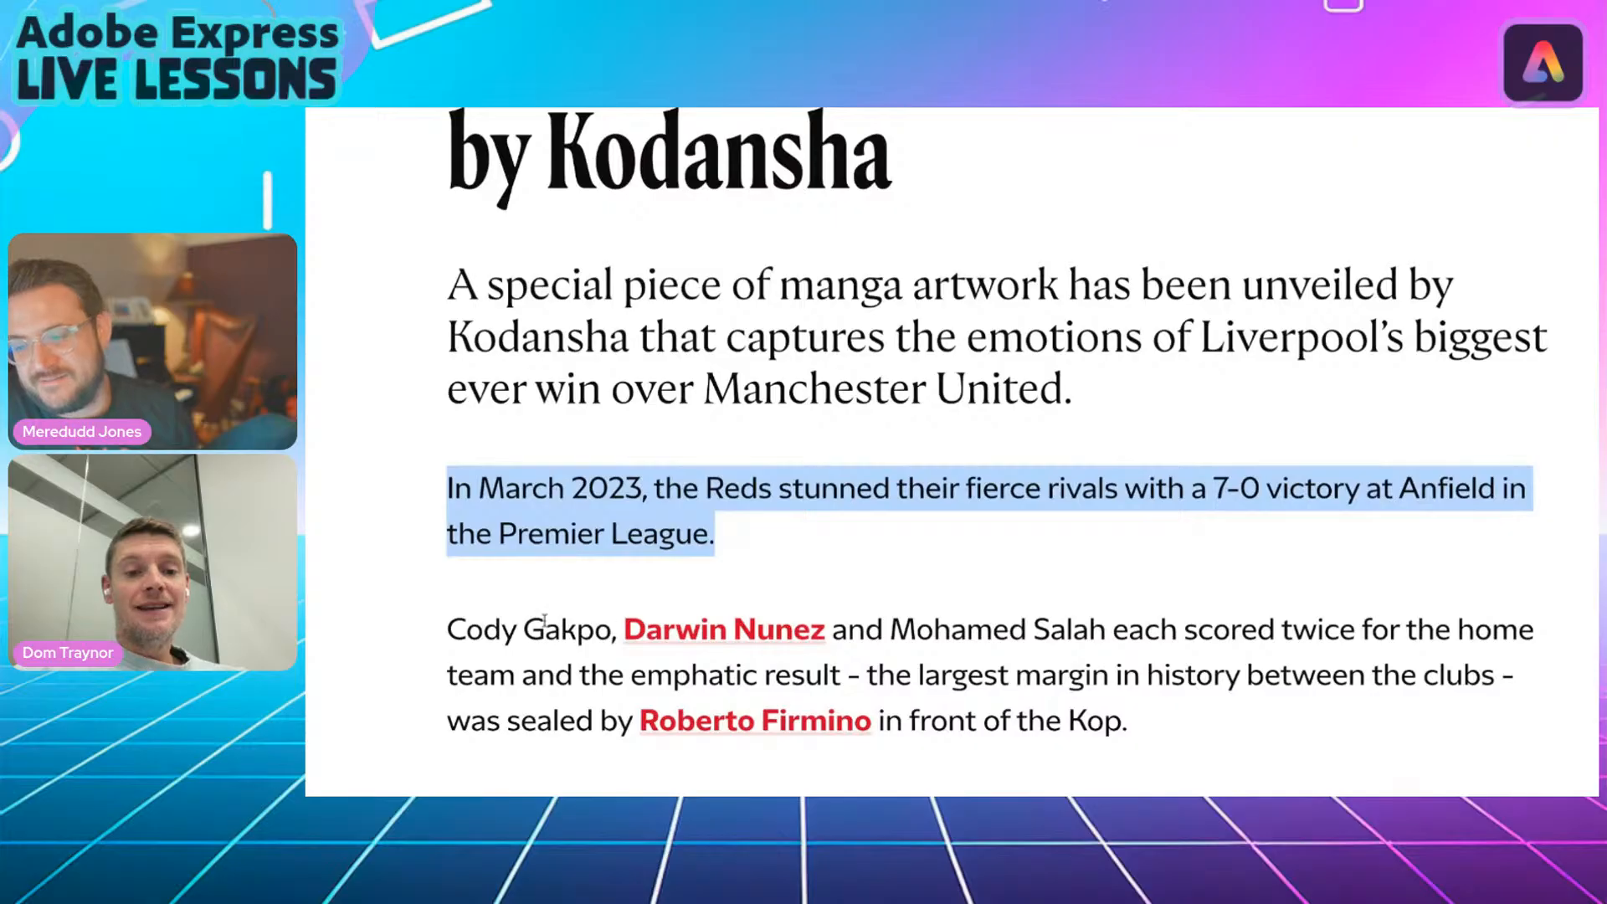
{"action": "left_click_drag", "start_coordinate": [449, 629], "coordinate": [1263, 661]}
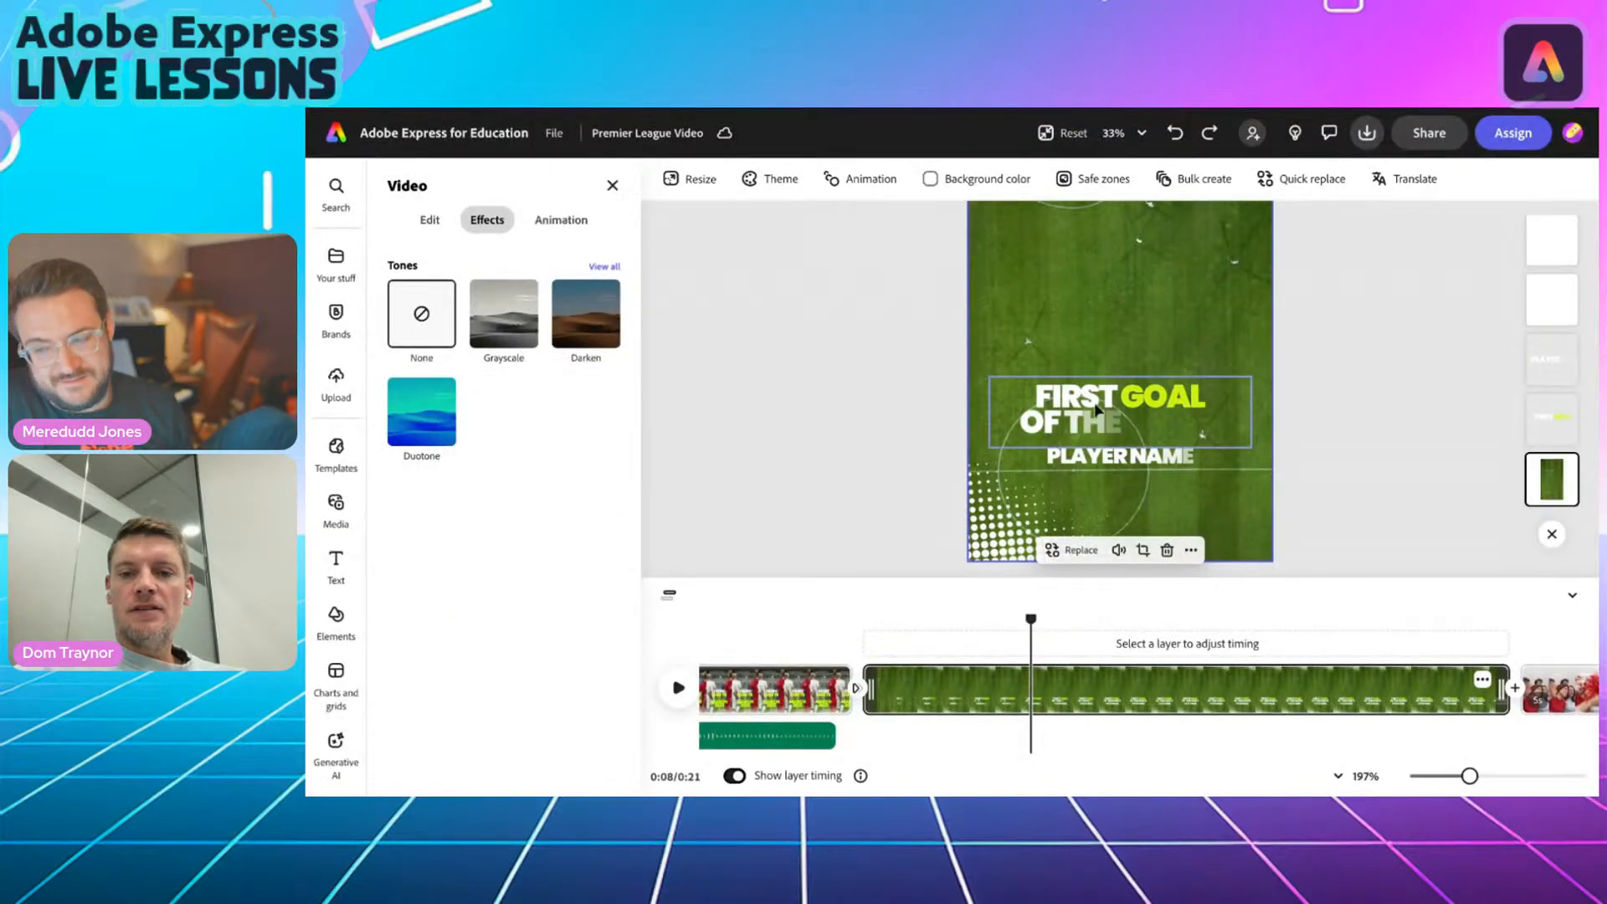
{"action": "left_click", "coordinate": [1101, 390]}
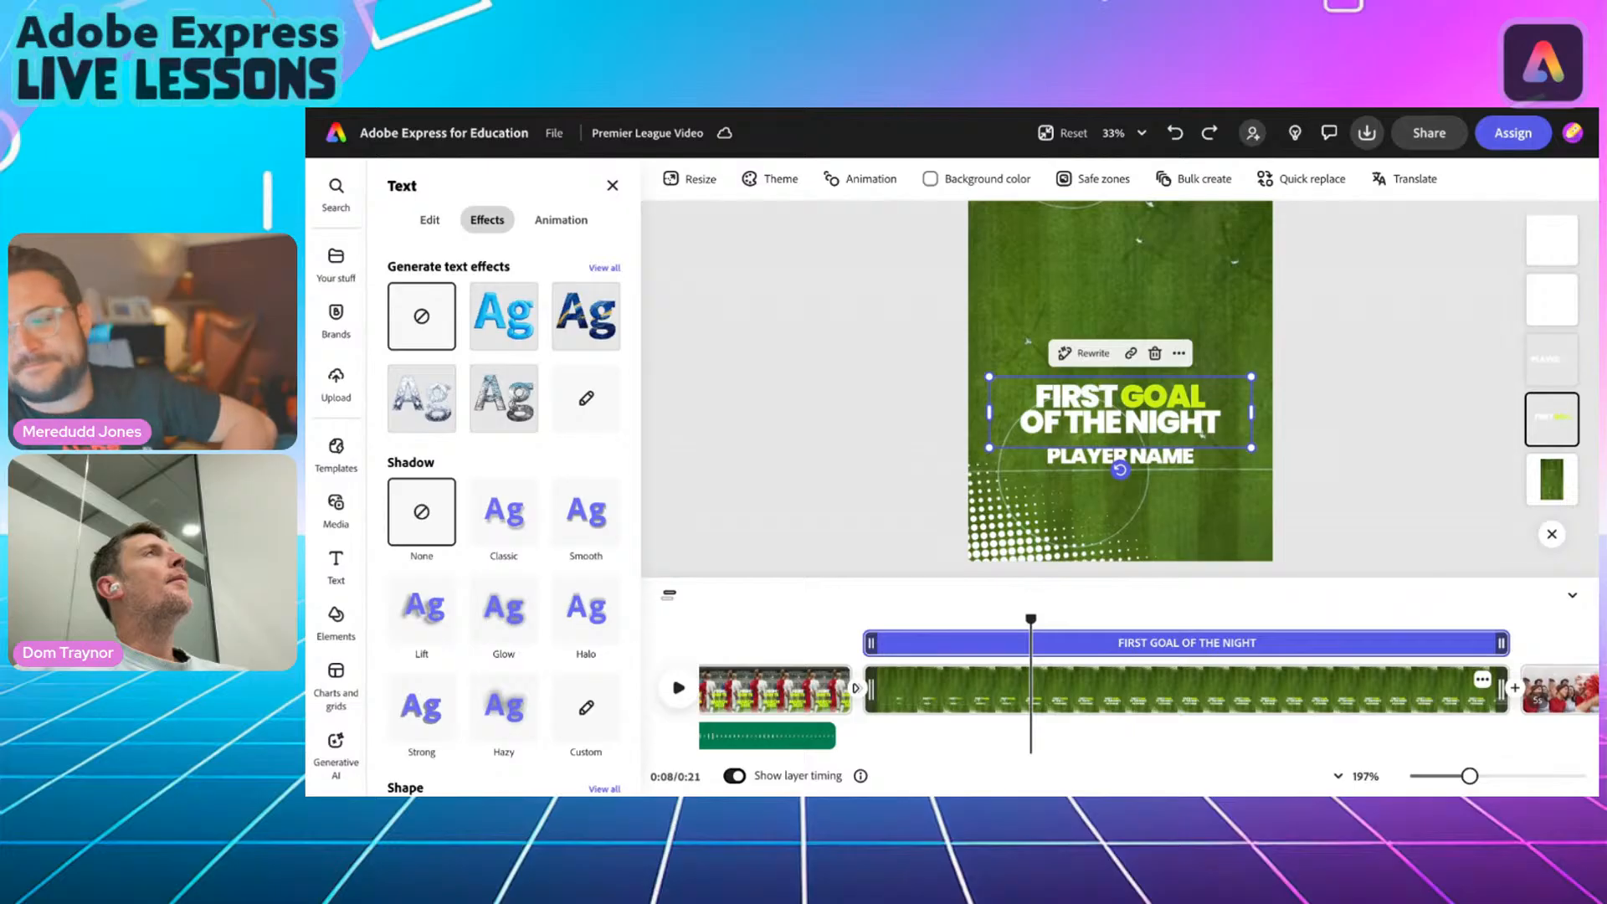
{"action": "double_click", "coordinate": [1092, 402]}
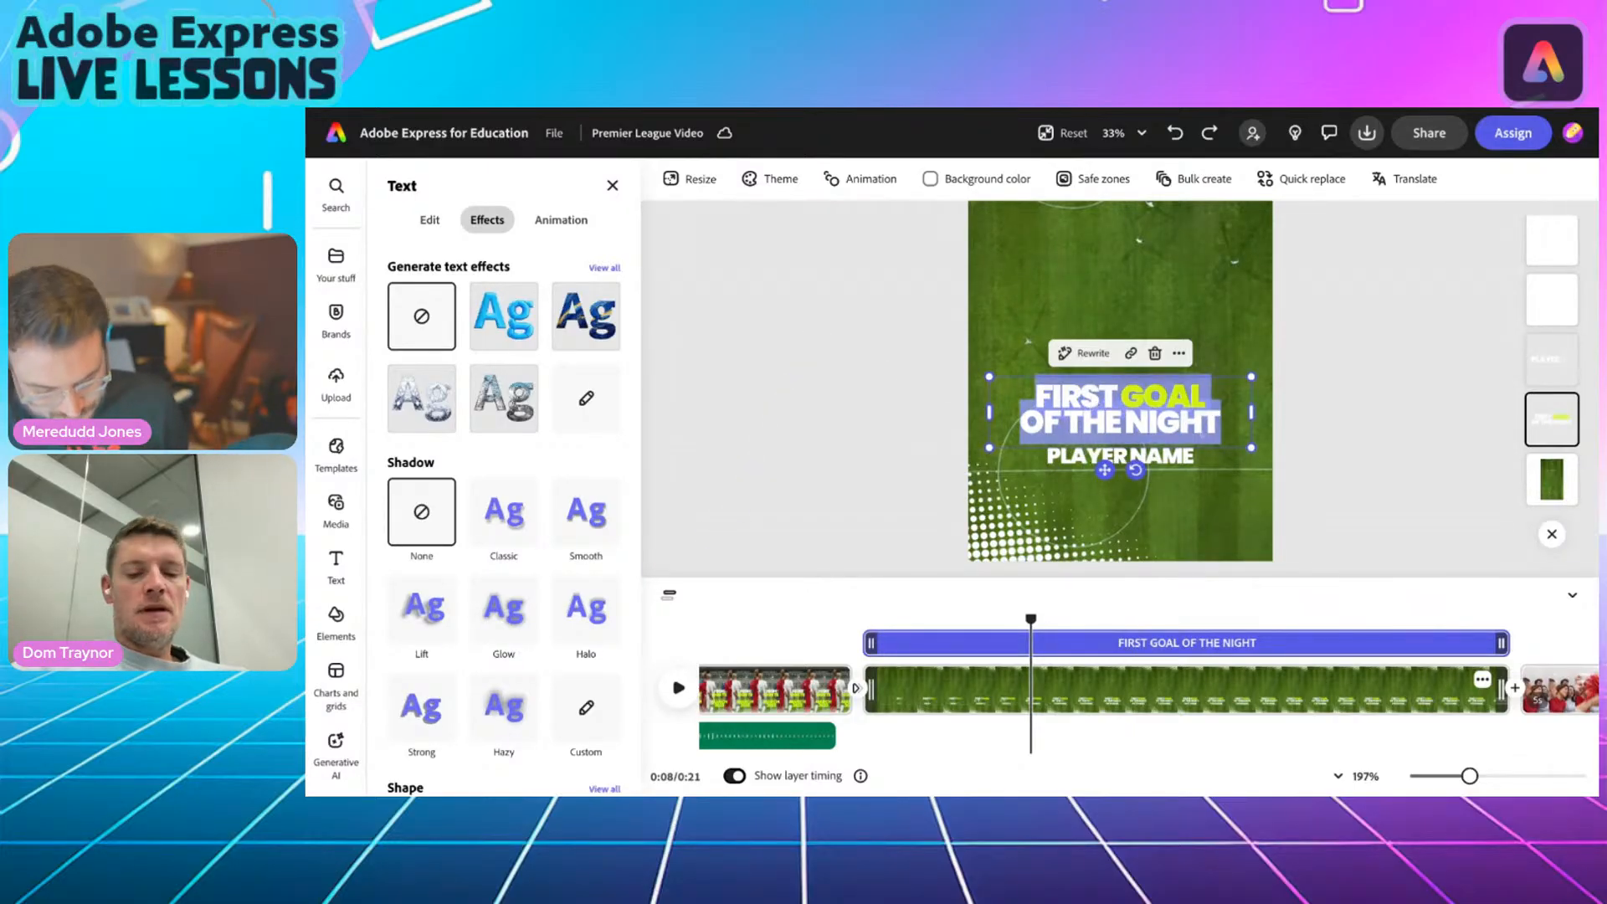
{"action": "type", "text": "PLAYERS WHO"}
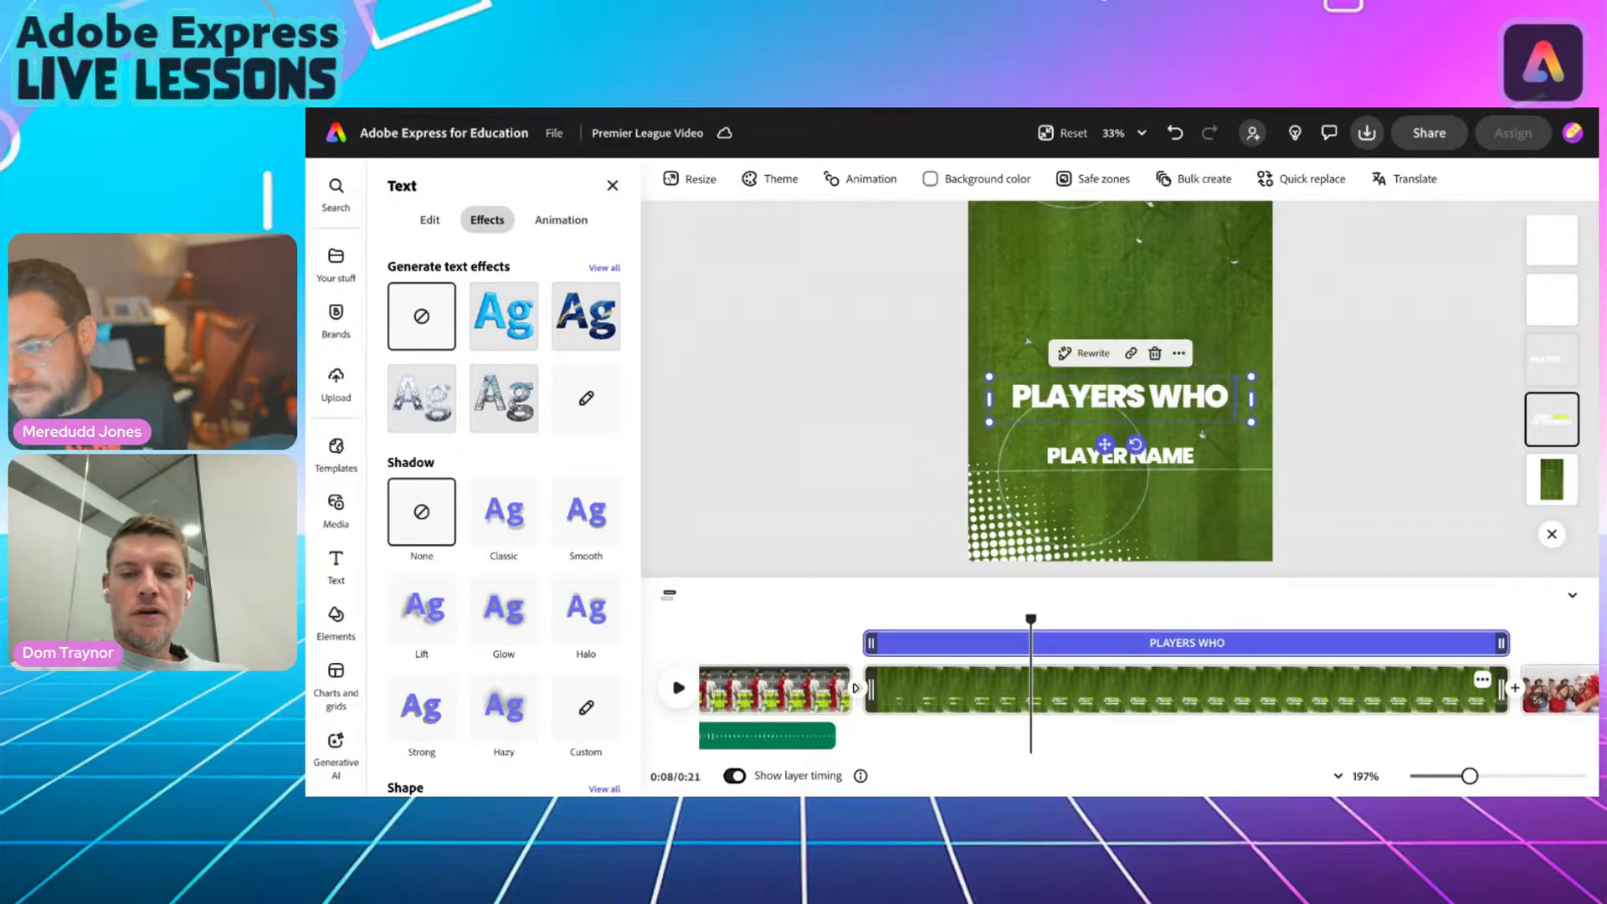
{"action": "key", "text": "ctrl+z"}
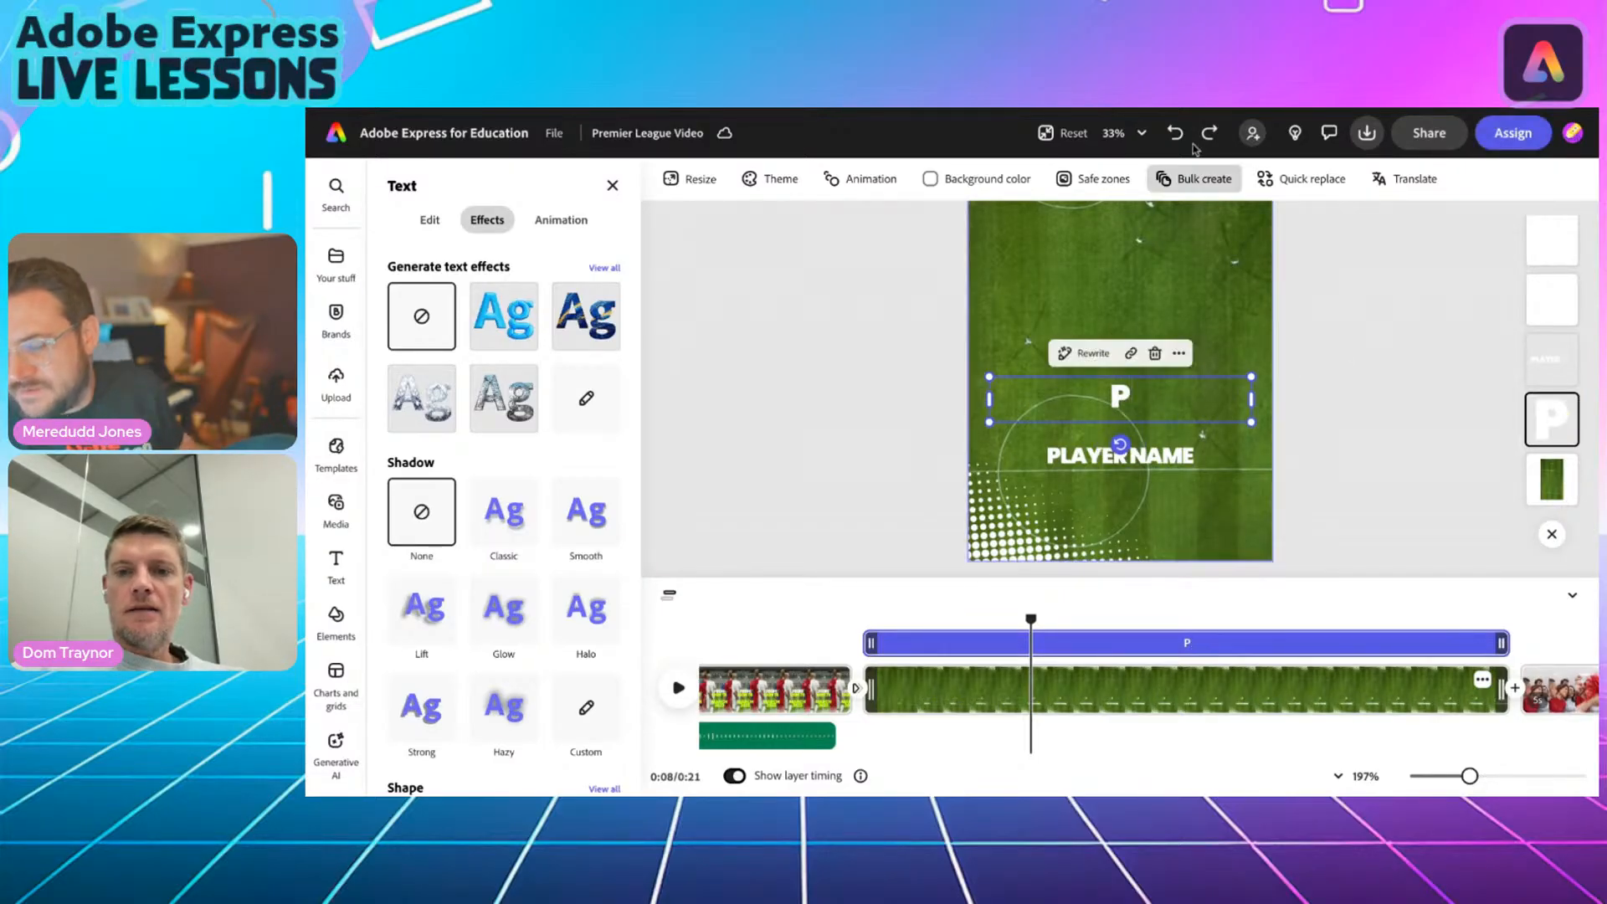
{"action": "left_click", "coordinate": [1174, 133]}
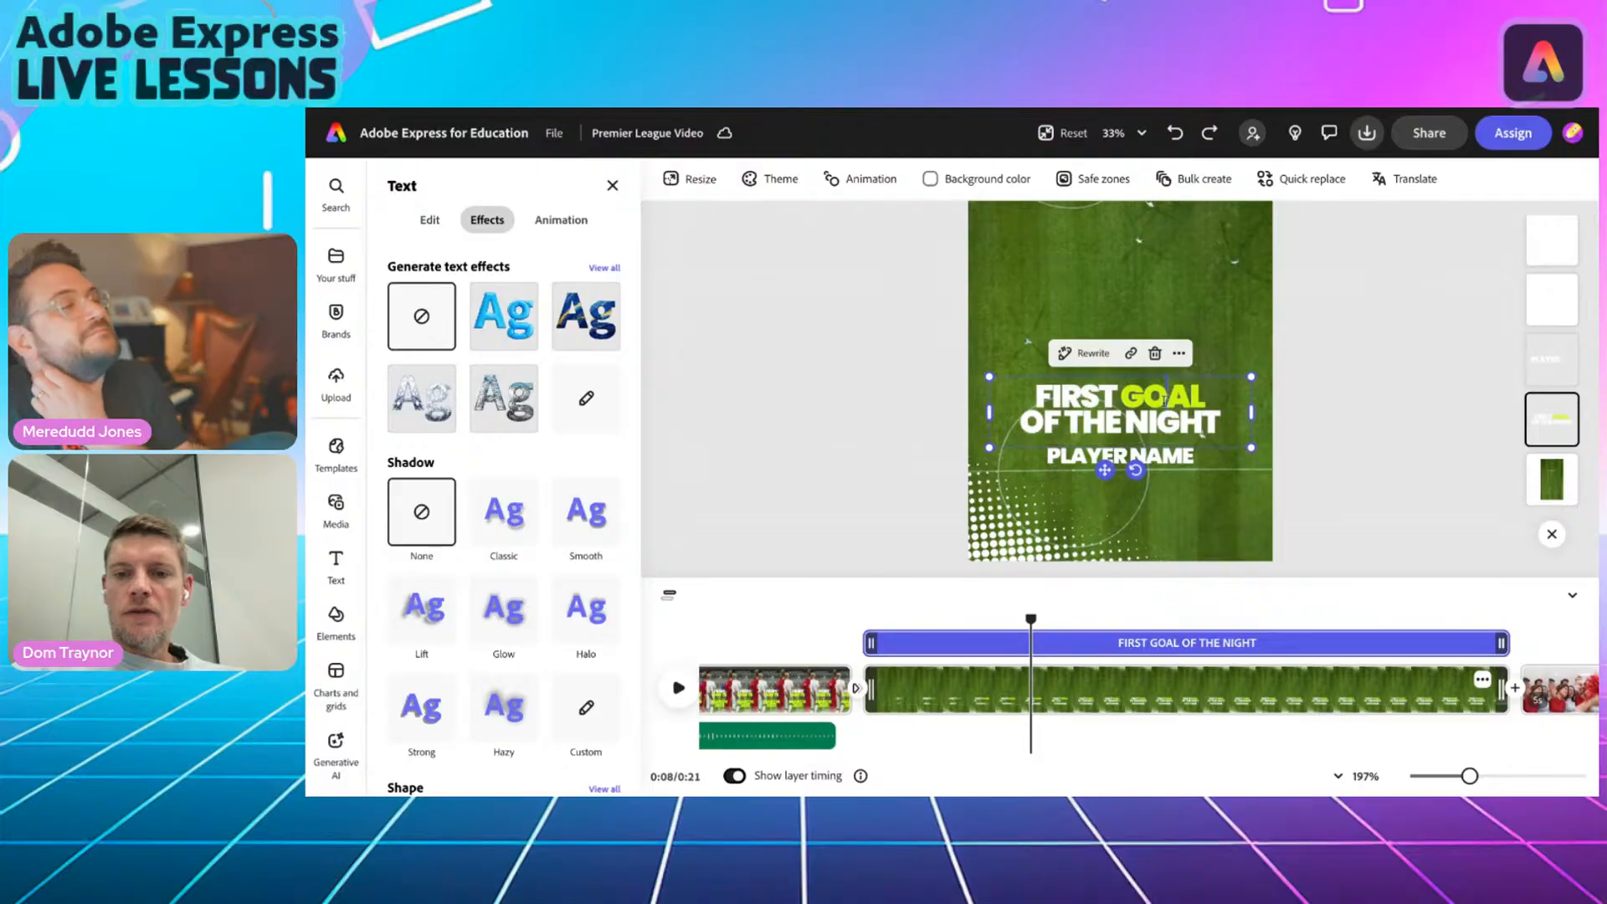
Delete OF THE NIGHT from the scene's title and replace FIRST with PLAYERS WHO SCORED A.
{"action": "double_click", "coordinate": [1077, 393]}
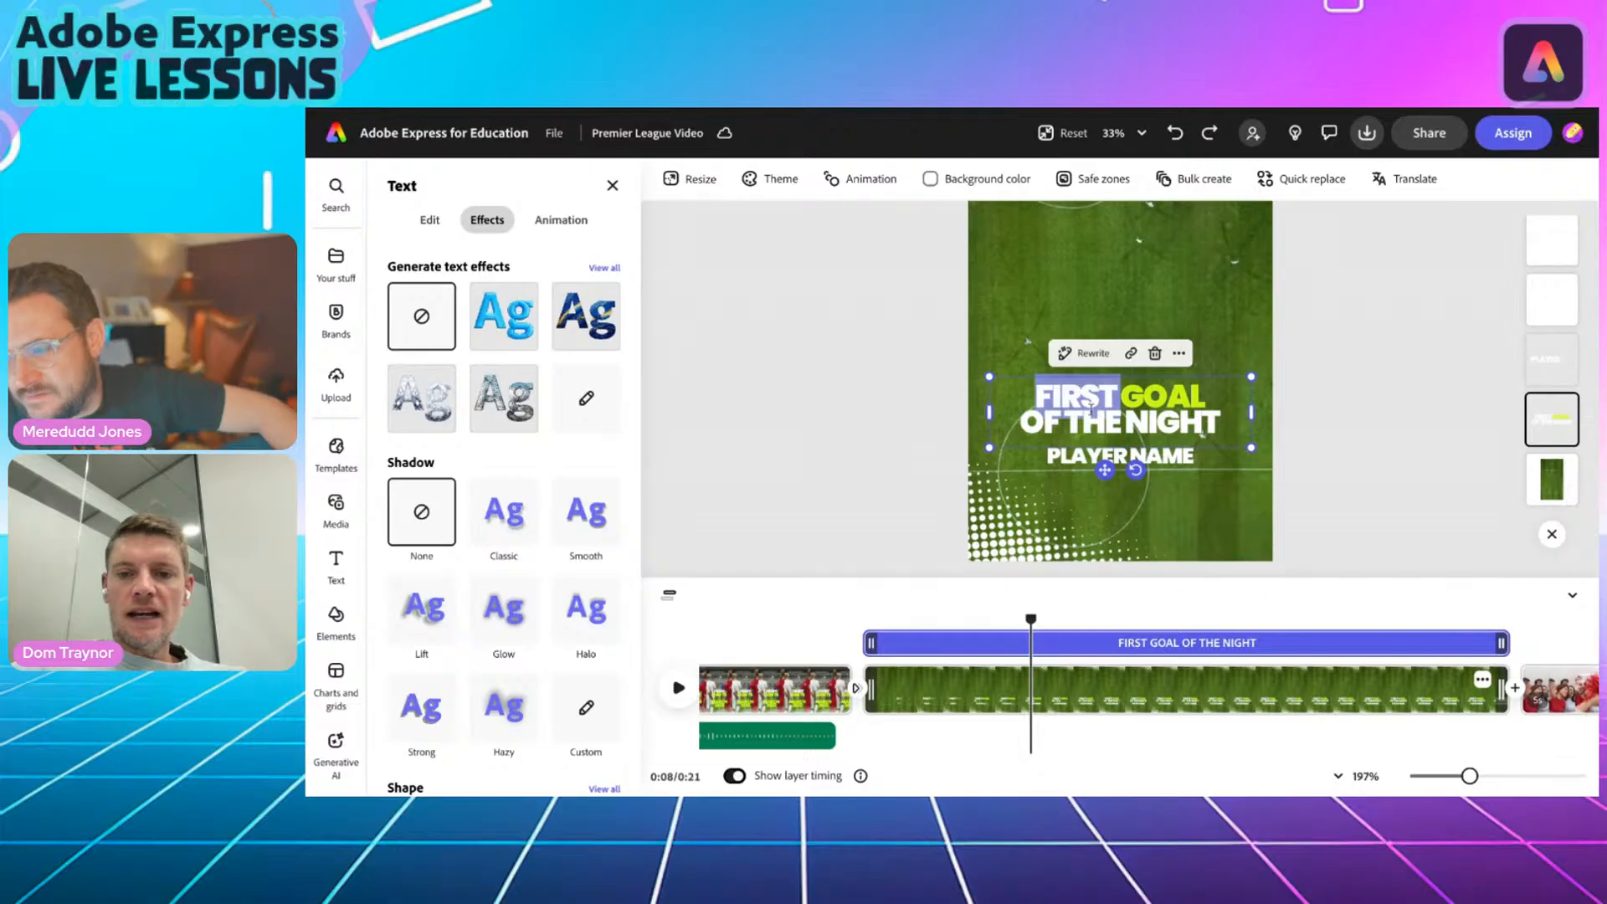
{"action": "left_click", "coordinate": [1171, 396]}
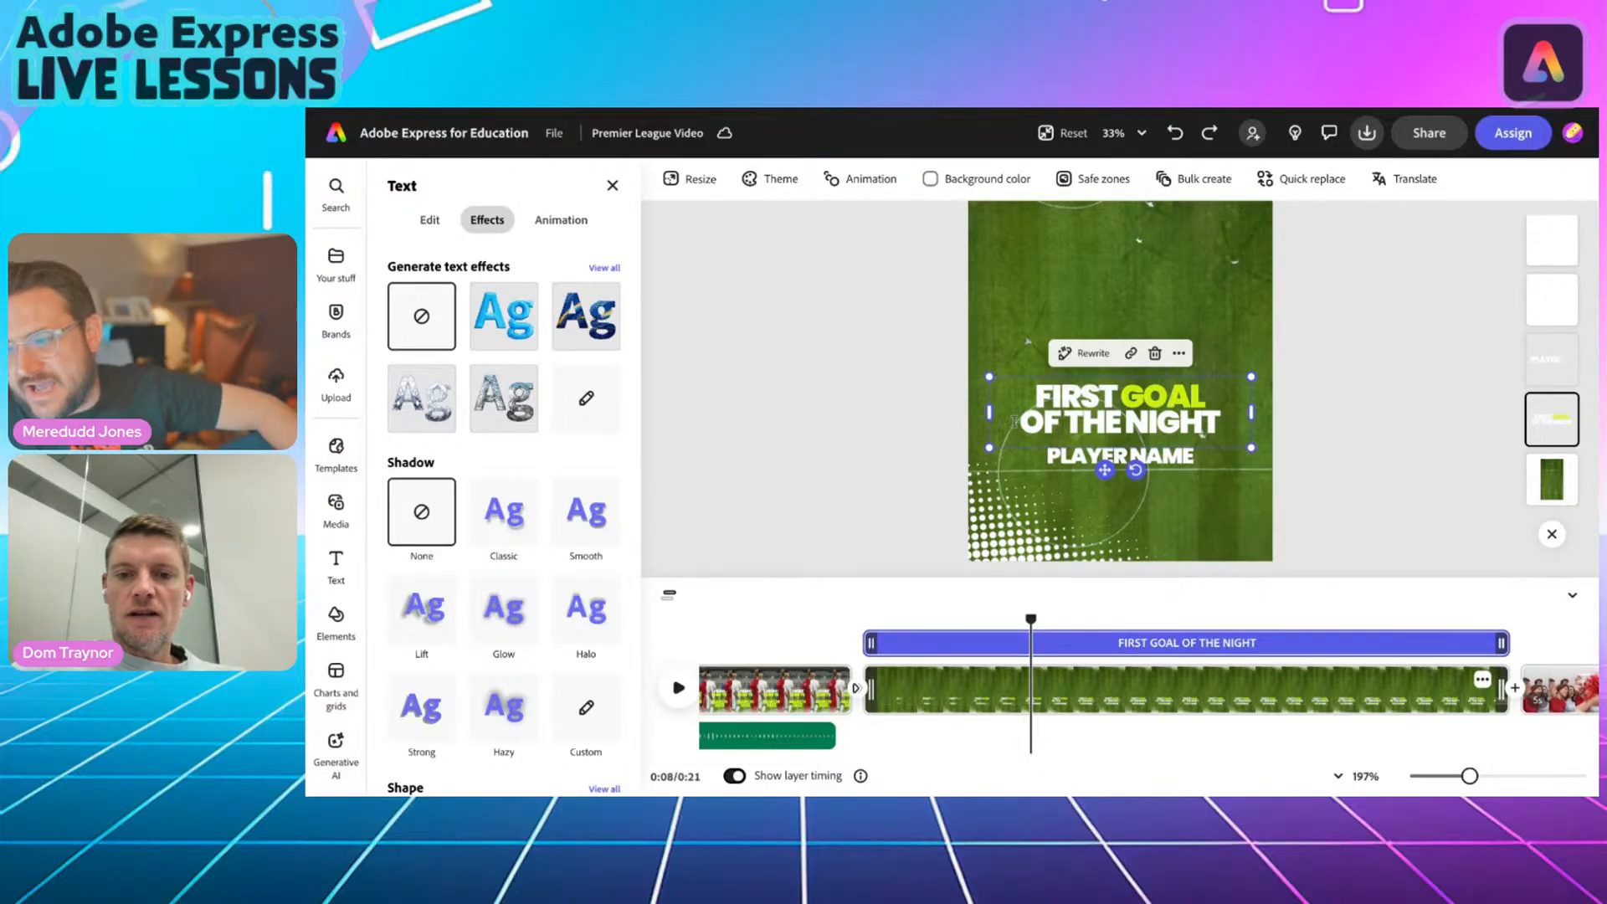
{"action": "left_click_drag", "start_coordinate": [1015, 421], "coordinate": [1215, 417]}
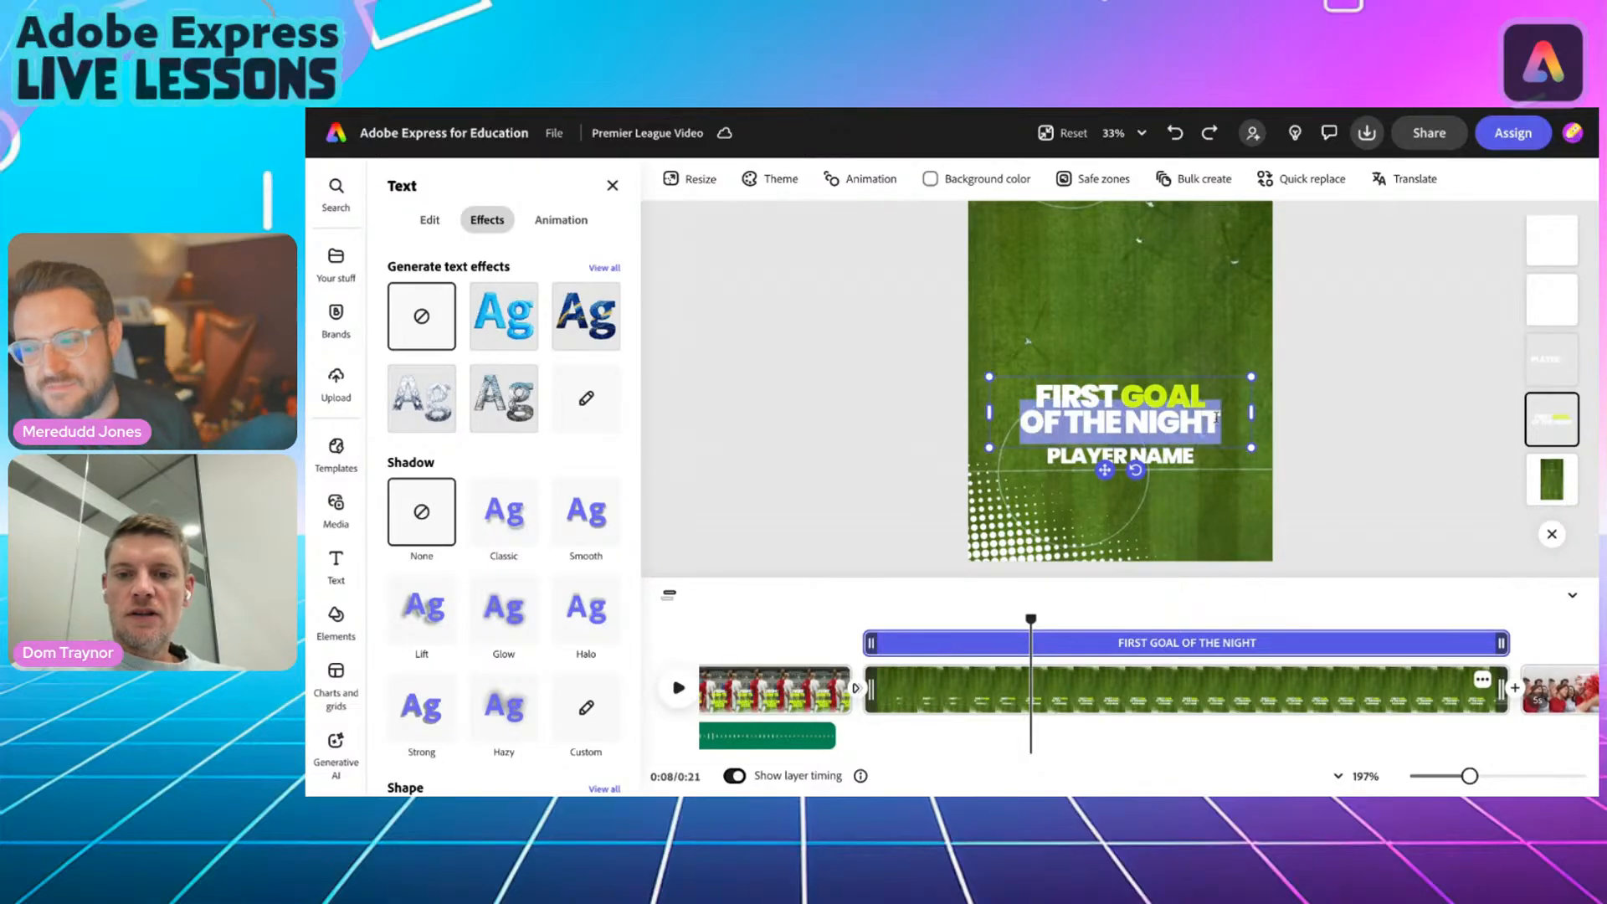
{"action": "key", "text": "BackSpace"}
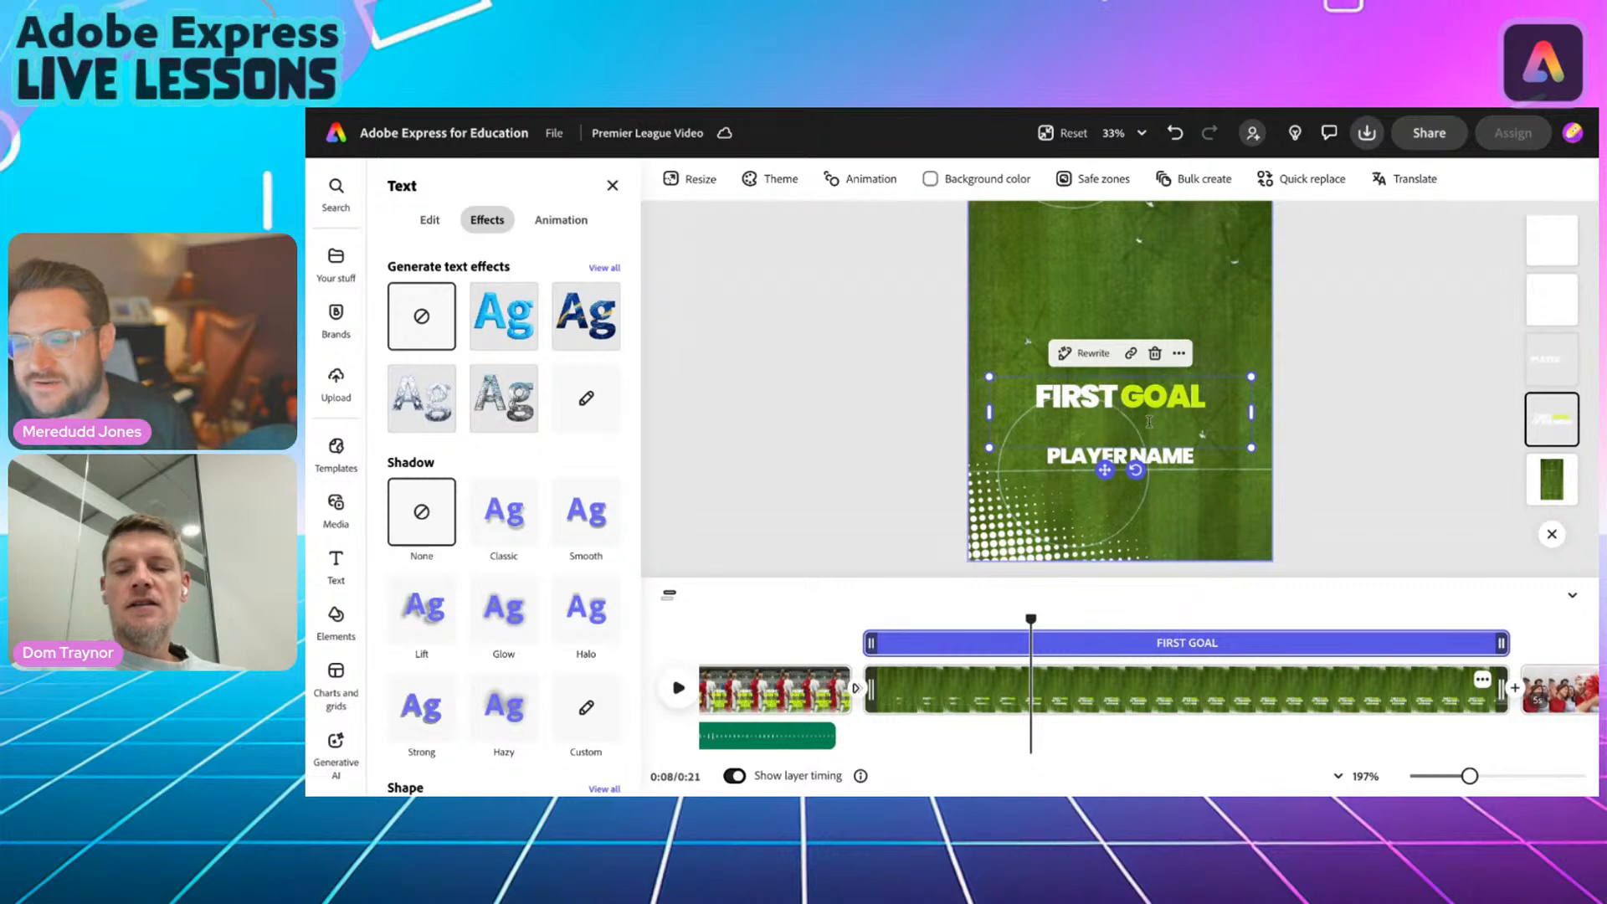
{"action": "double_click", "coordinate": [1065, 397]}
{"action": "type", "text": "PLAYER"}
{"action": "type", "text": "S WHO SC"}
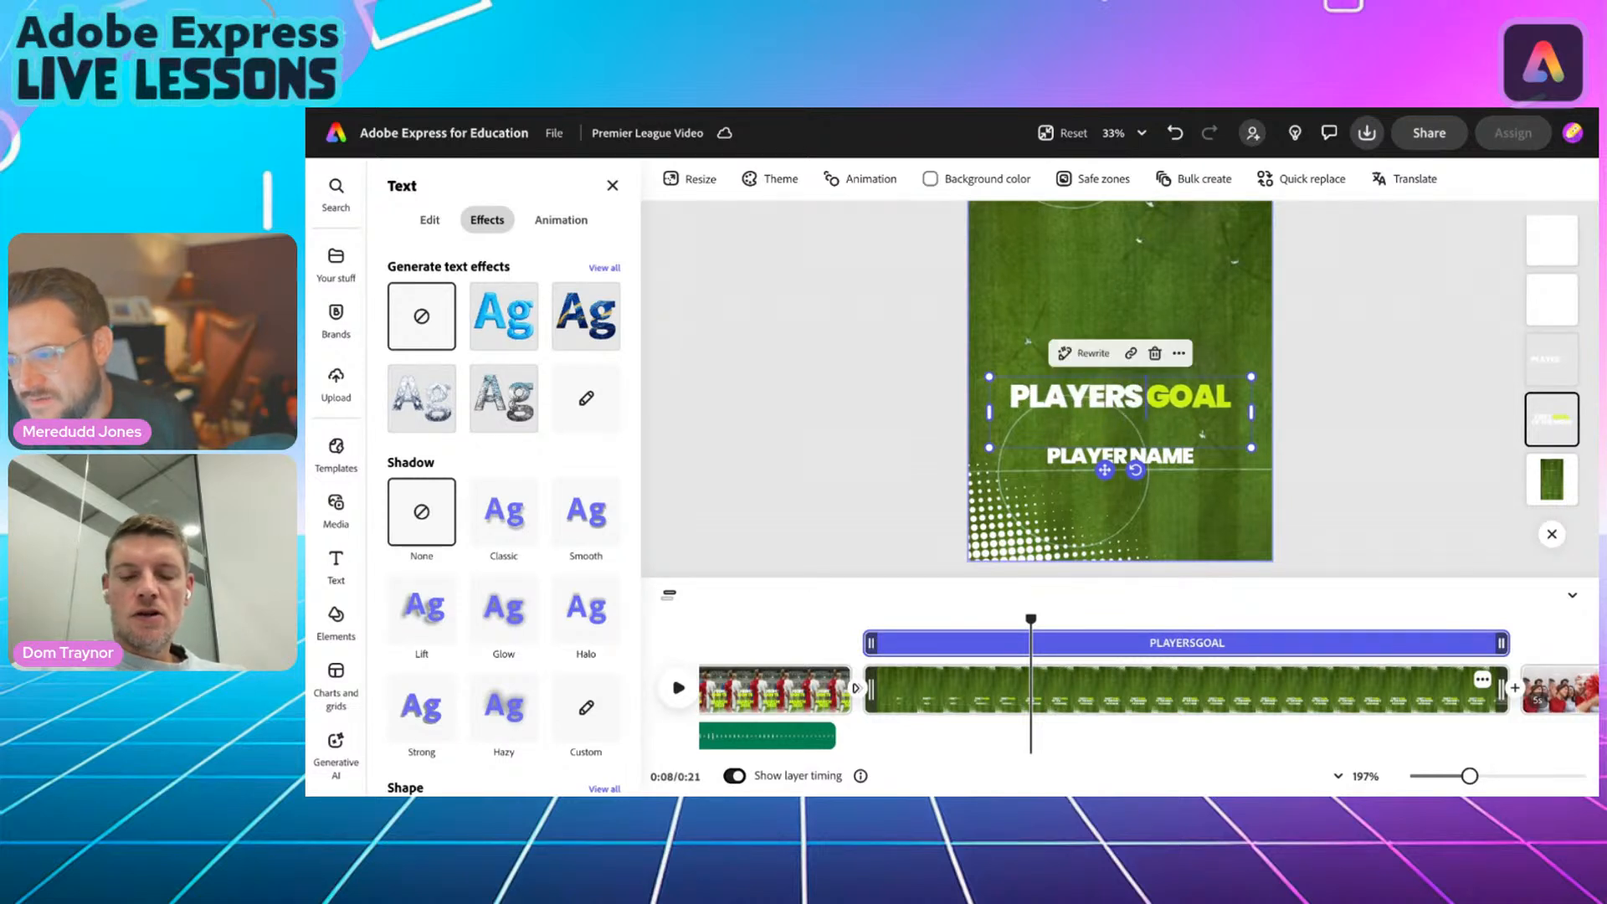
{"action": "type", "text": "ORED A"}
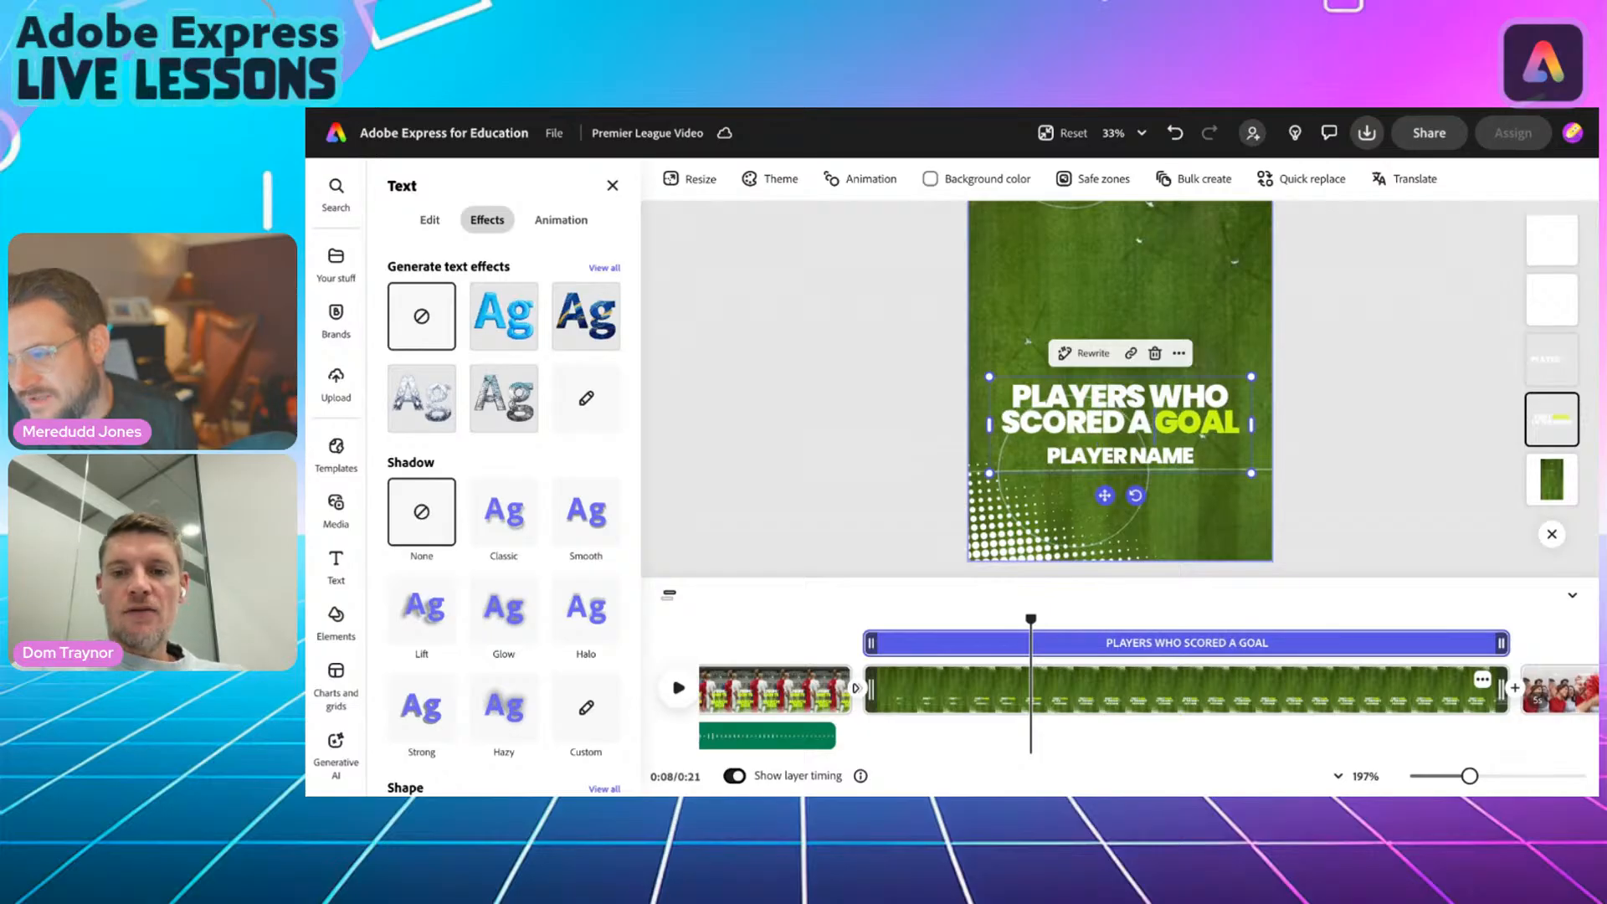
Replace the title's green word GOAL with BRACE, keeping its green colour, and move the title up, clear of the player name.
{"action": "key", "text": "BackSpace"}
{"action": "type", "text": "BRACE"}
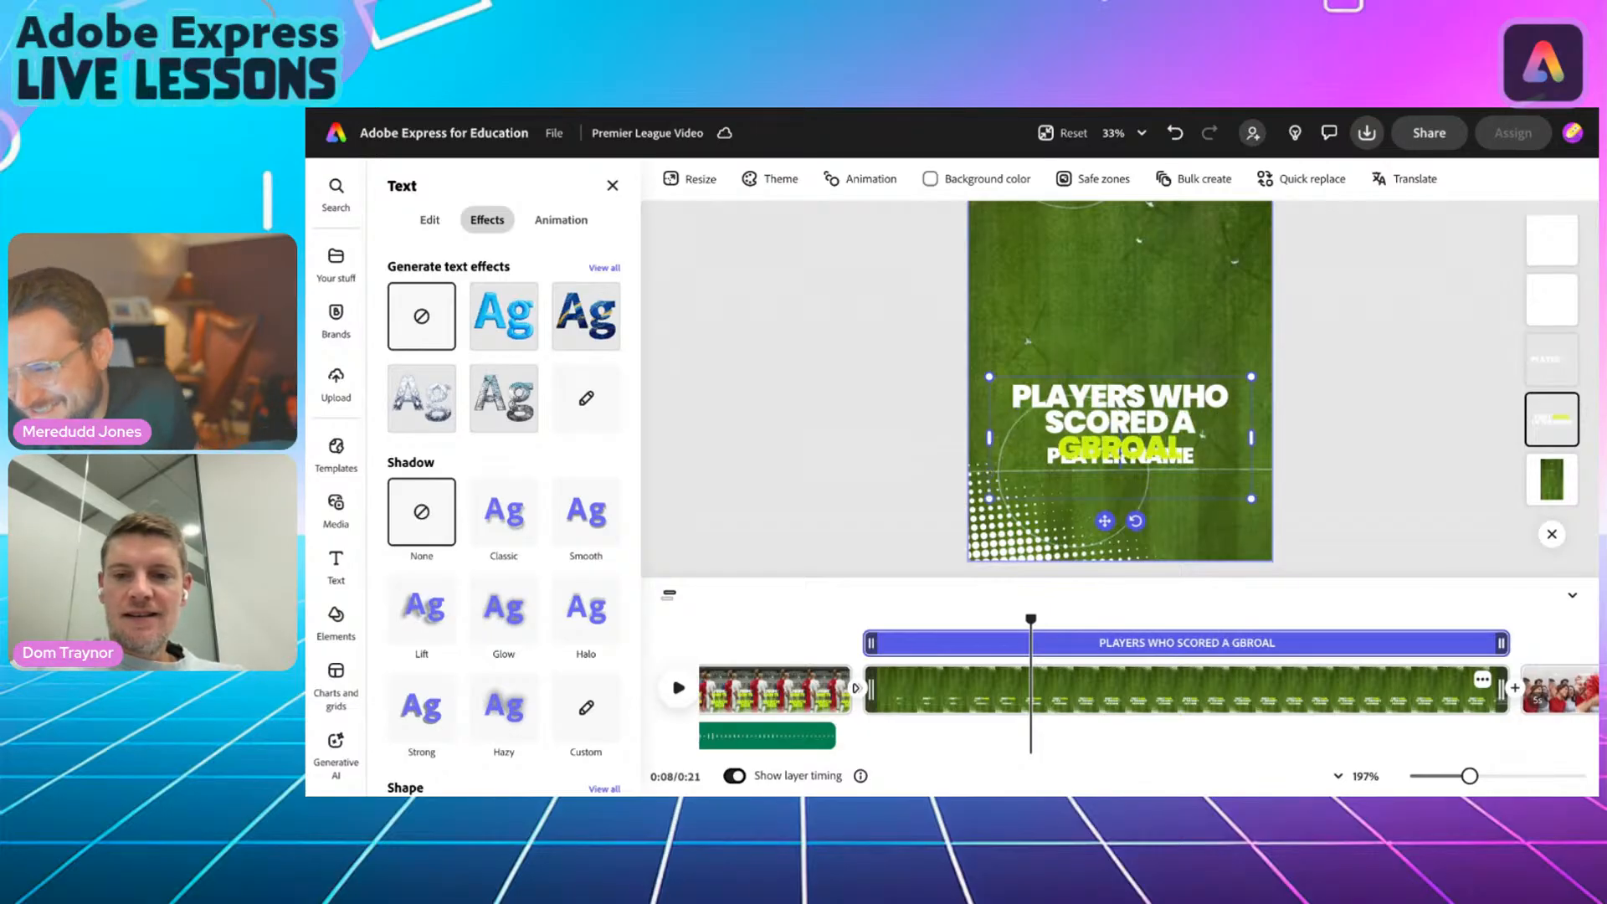
{"action": "key", "text": "Delete"}
{"action": "key", "text": "Delete"}
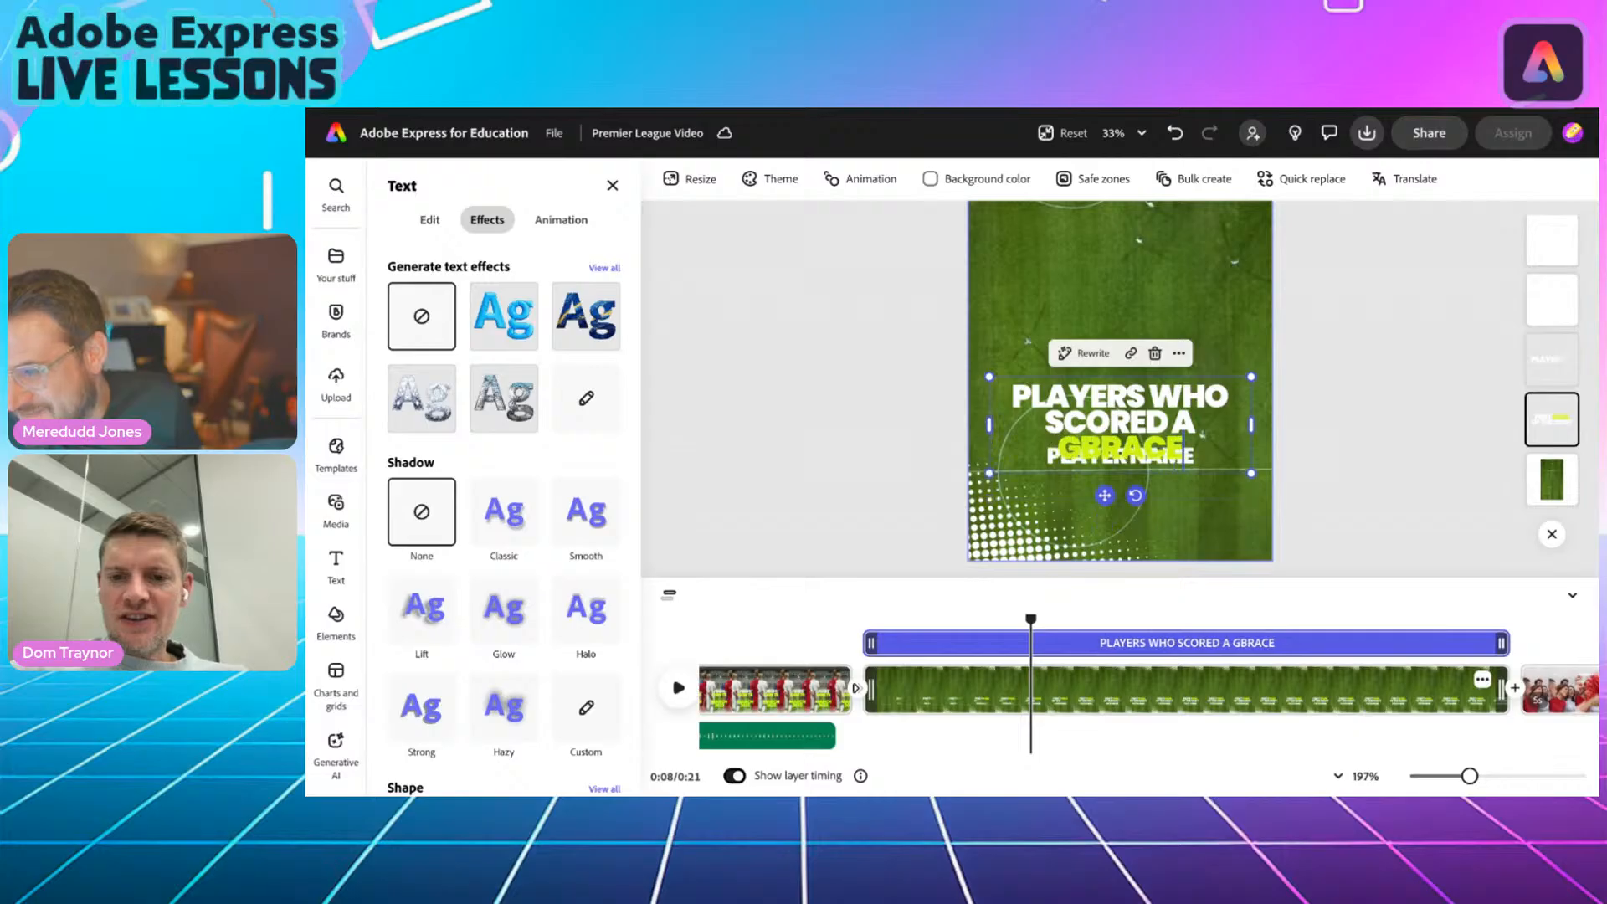
{"action": "key", "text": "BackSpace"}
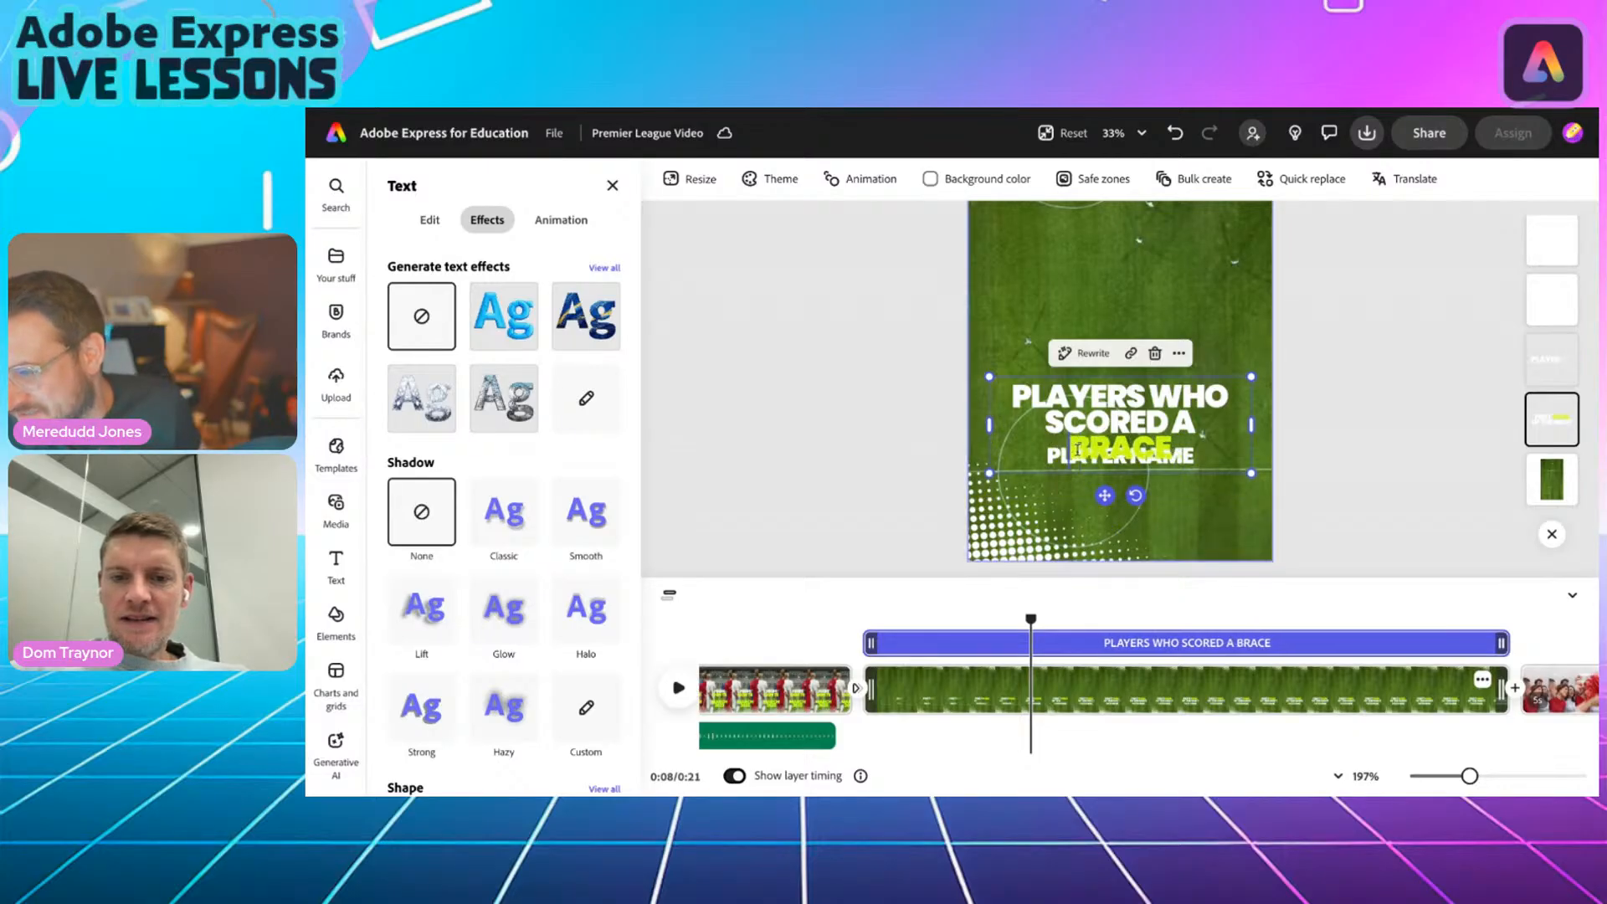
{"action": "left_click_drag", "start_coordinate": [1107, 495], "coordinate": [1110, 390]}
Replace the PLAYER NAME text with GAKPO, NUNEZ and SALAH on three separate lines.
{"action": "left_click", "coordinate": [1113, 458]}
{"action": "type", "text": "G"}
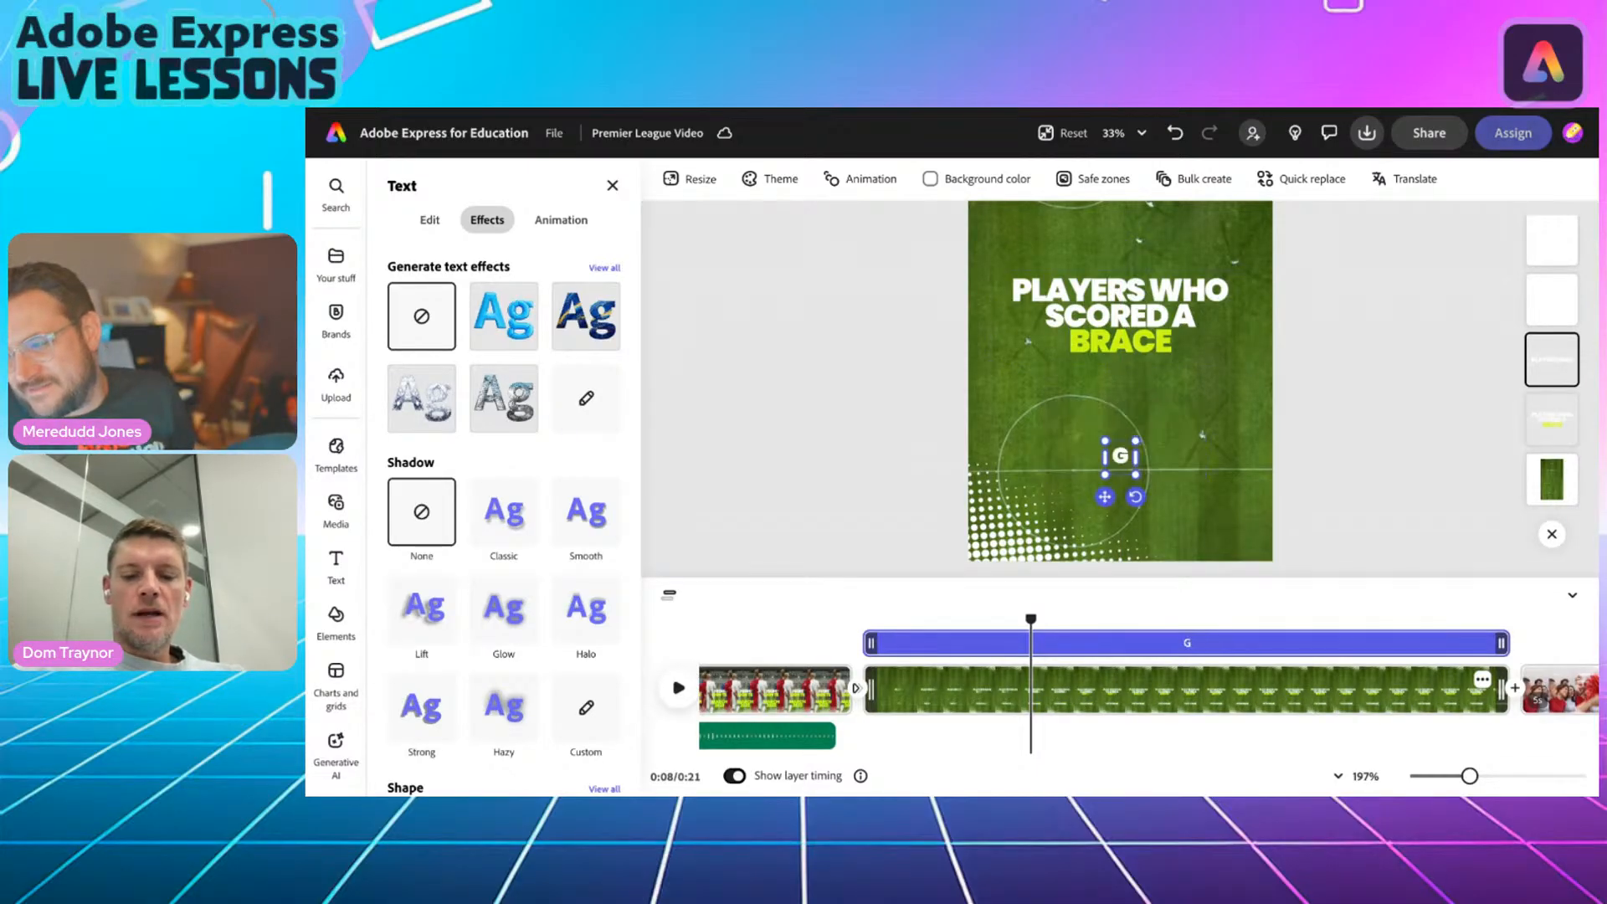
{"action": "type", "text": "AKPO"}
{"action": "key", "text": "Return"}
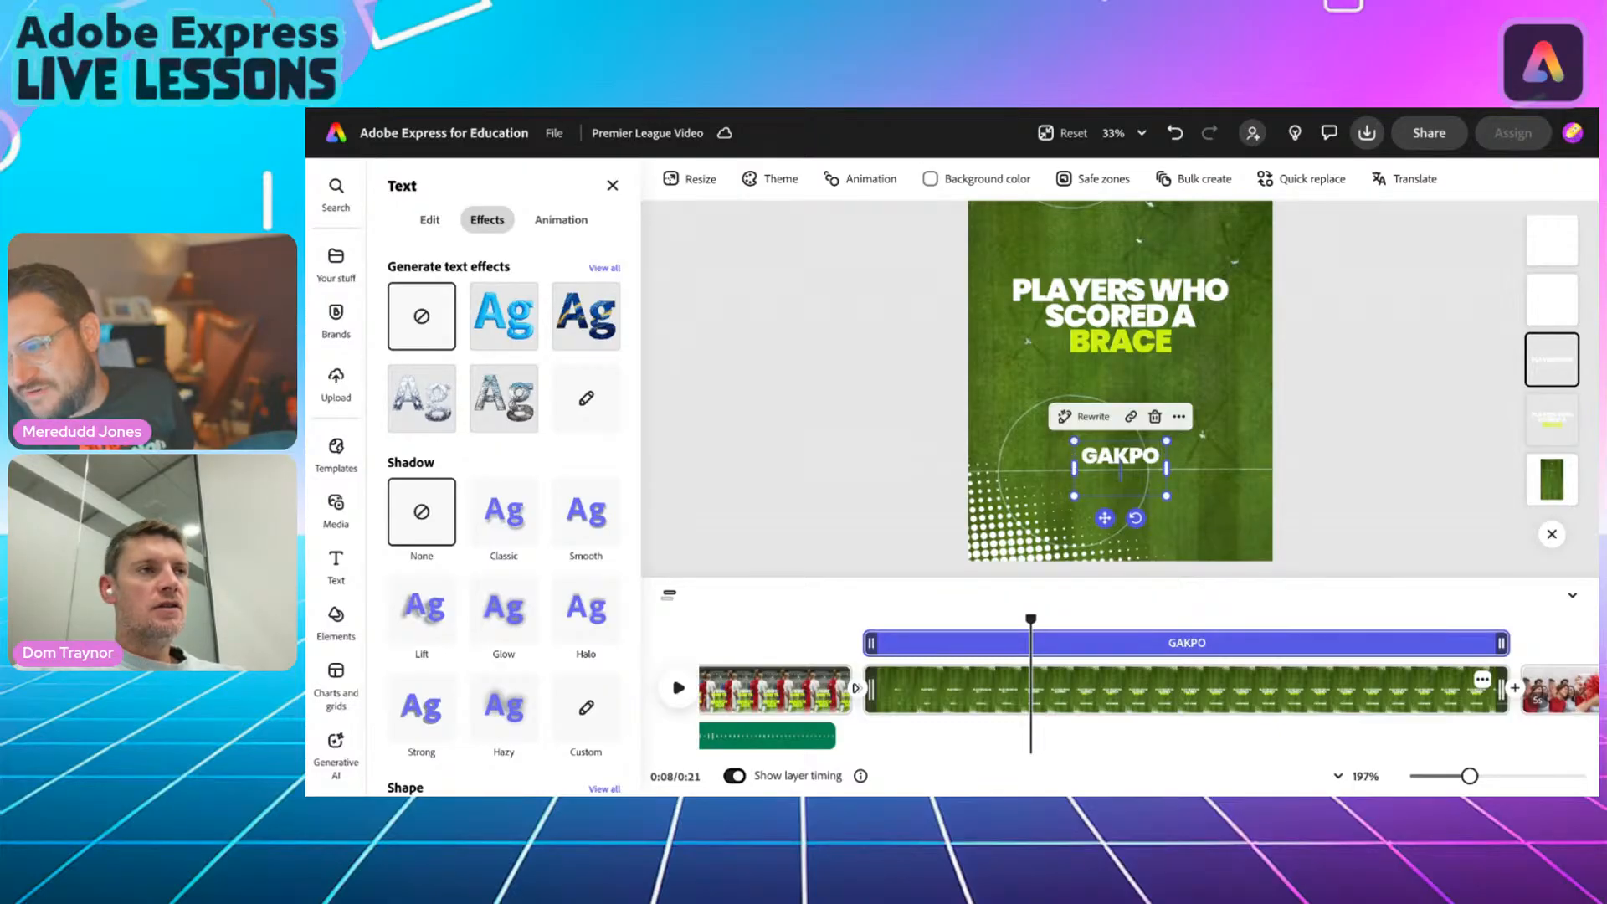
{"action": "type", "text": "NUNEX"}
{"action": "key", "text": "BackSpace"}
{"action": "type", "text": "Z"}
{"action": "key", "text": "Return"}
{"action": "type", "text": "SALAH"}
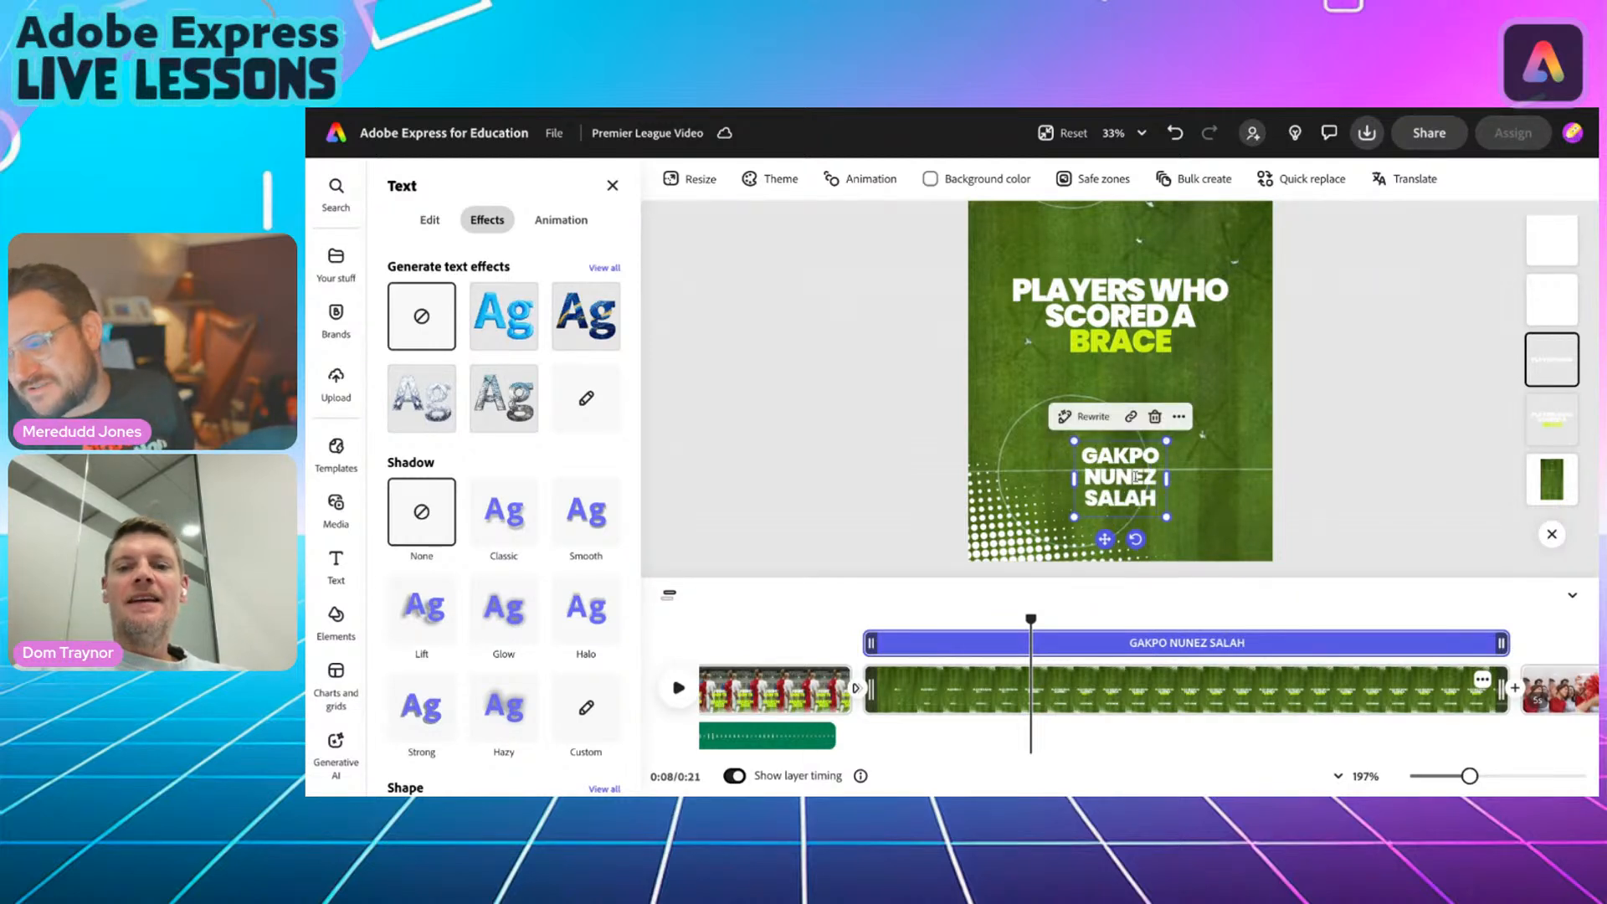
Enlarge the list of scorers' names and centre it below the title.
{"action": "left_click_drag", "start_coordinate": [1075, 444], "coordinate": [1005, 379]}
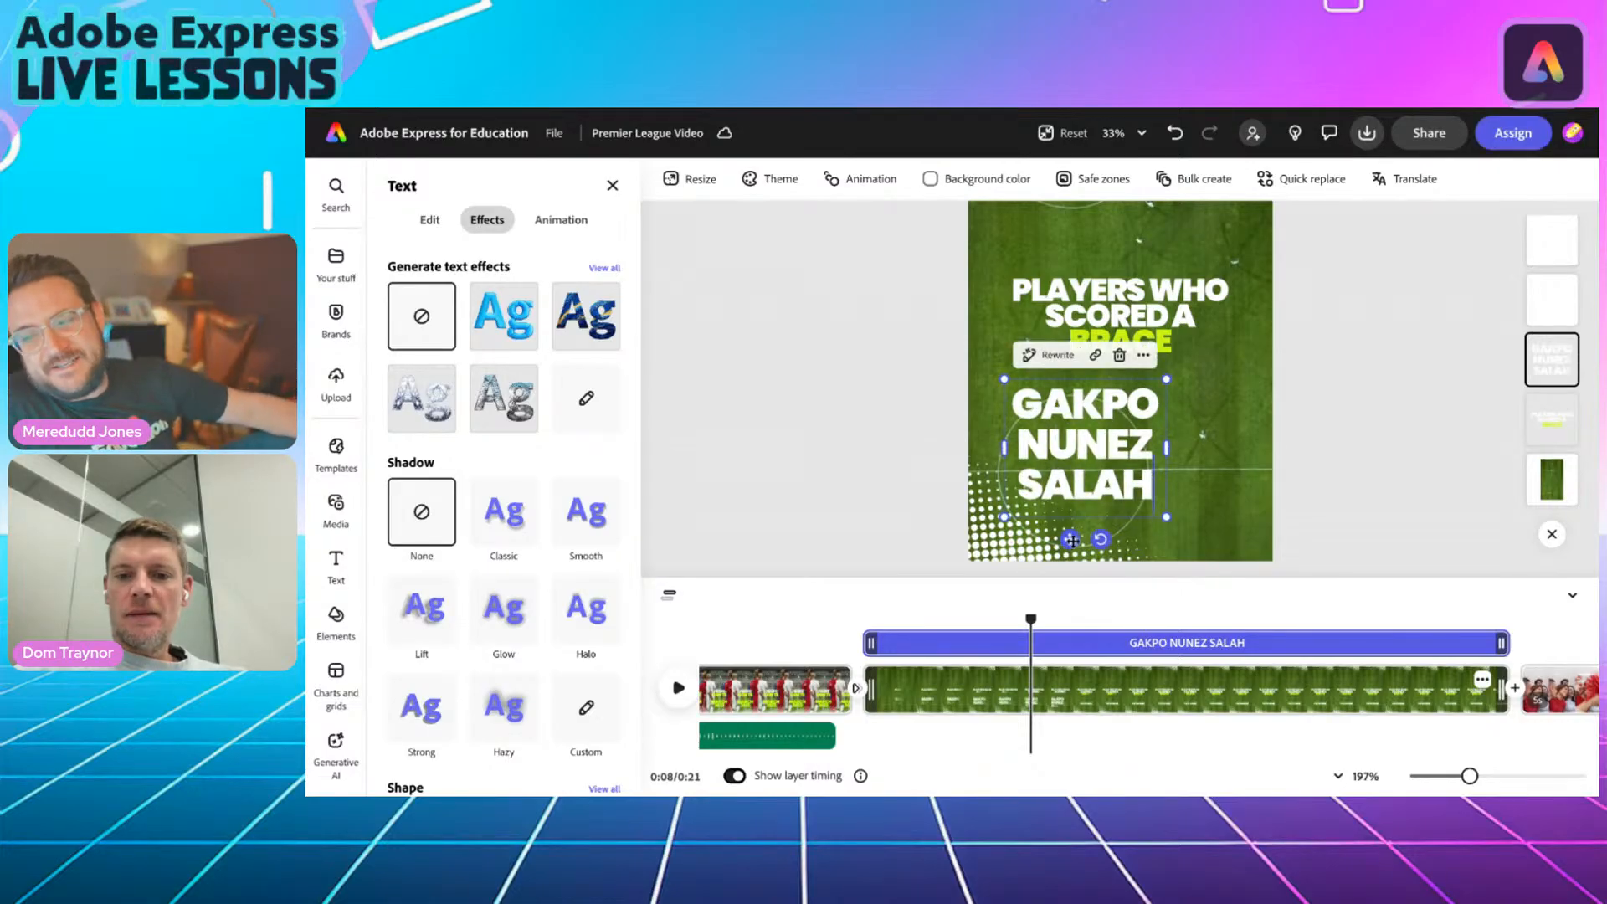
{"action": "left_click_drag", "start_coordinate": [1073, 535], "coordinate": [1106, 554]}
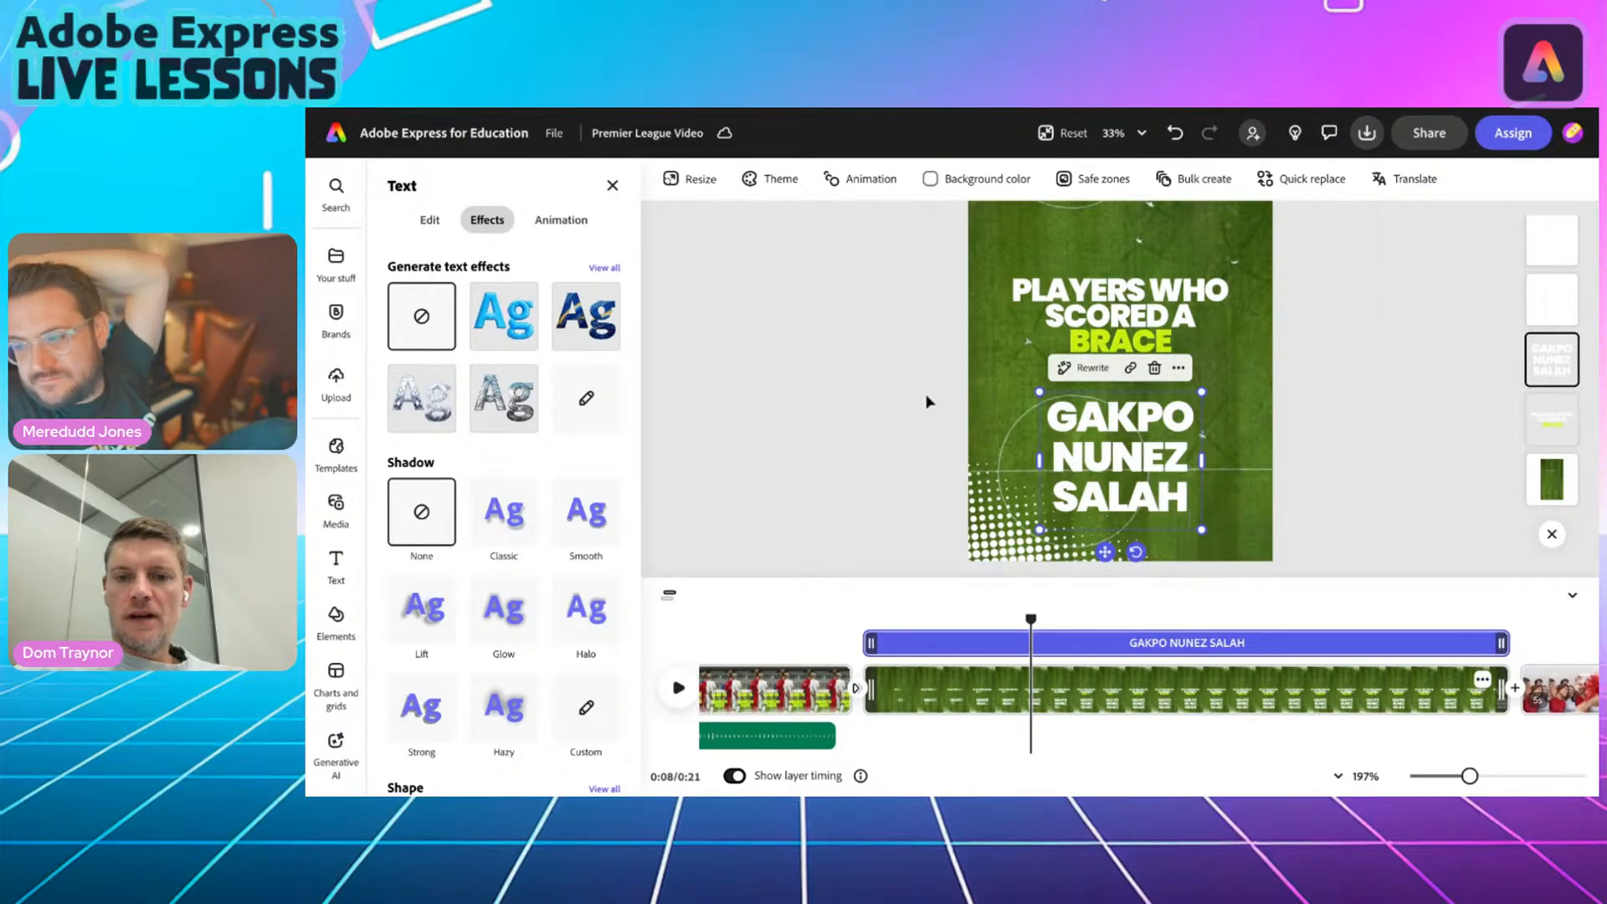
{"action": "left_click", "coordinate": [887, 427]}
{"action": "scroll", "coordinate": [994, 400], "scroll_direction": "down", "scroll_amount": 4}
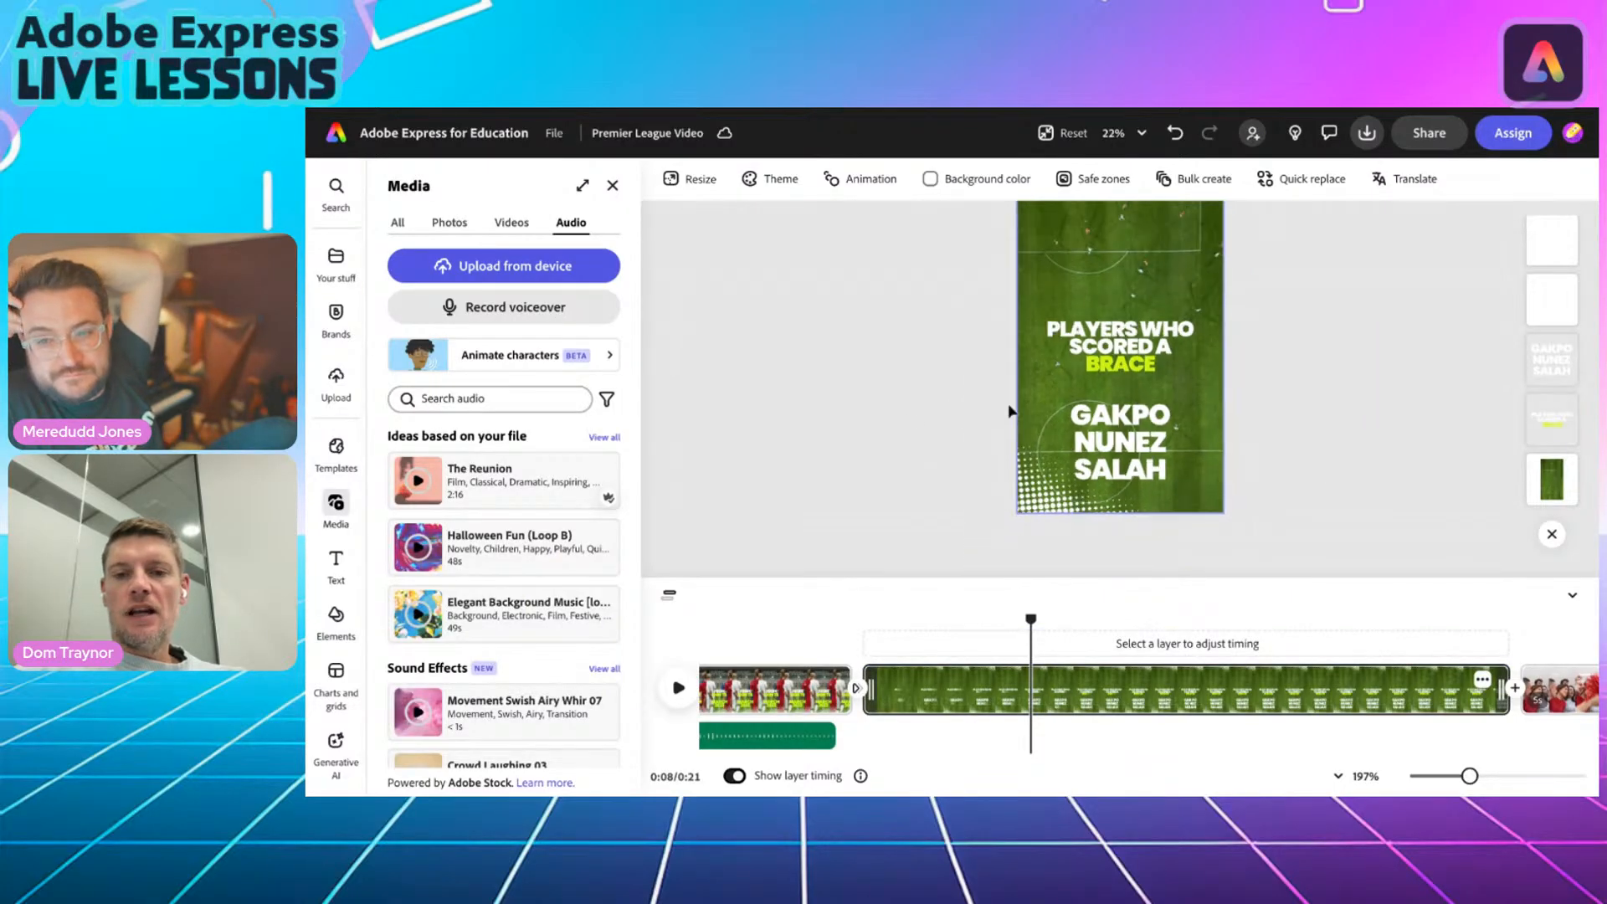
{"action": "scroll", "coordinate": [1011, 410], "scroll_direction": "up", "scroll_amount": 1}
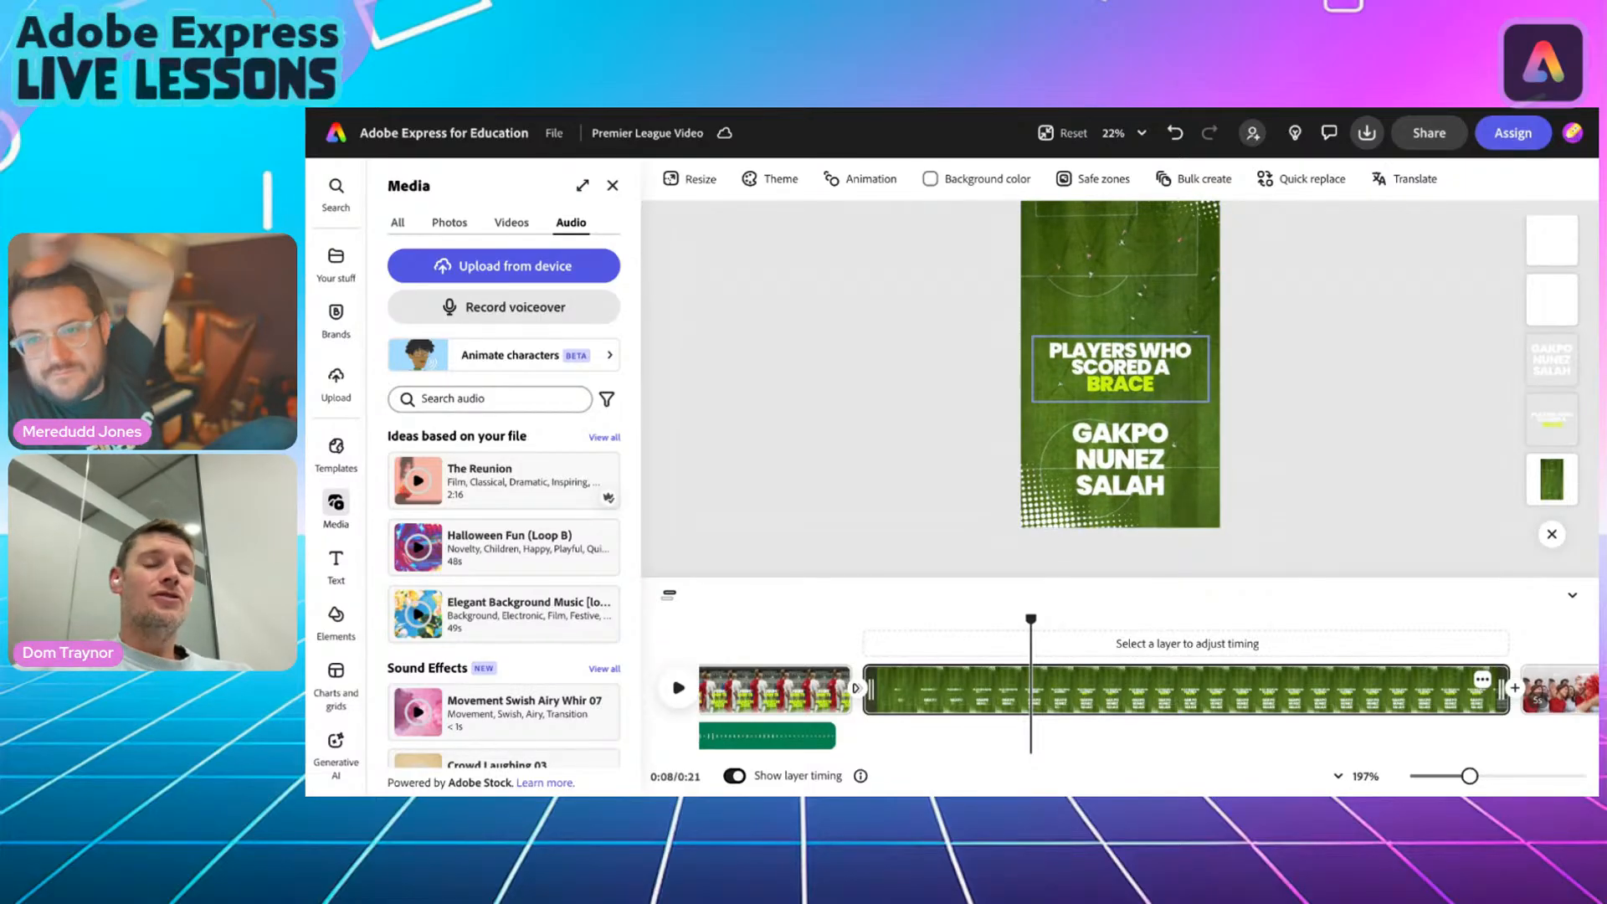
Apply the Dynamic text layout to the PLAYERS WHO SCORED A BRACE title and resize its text box.
{"action": "left_click", "coordinate": [1144, 365]}
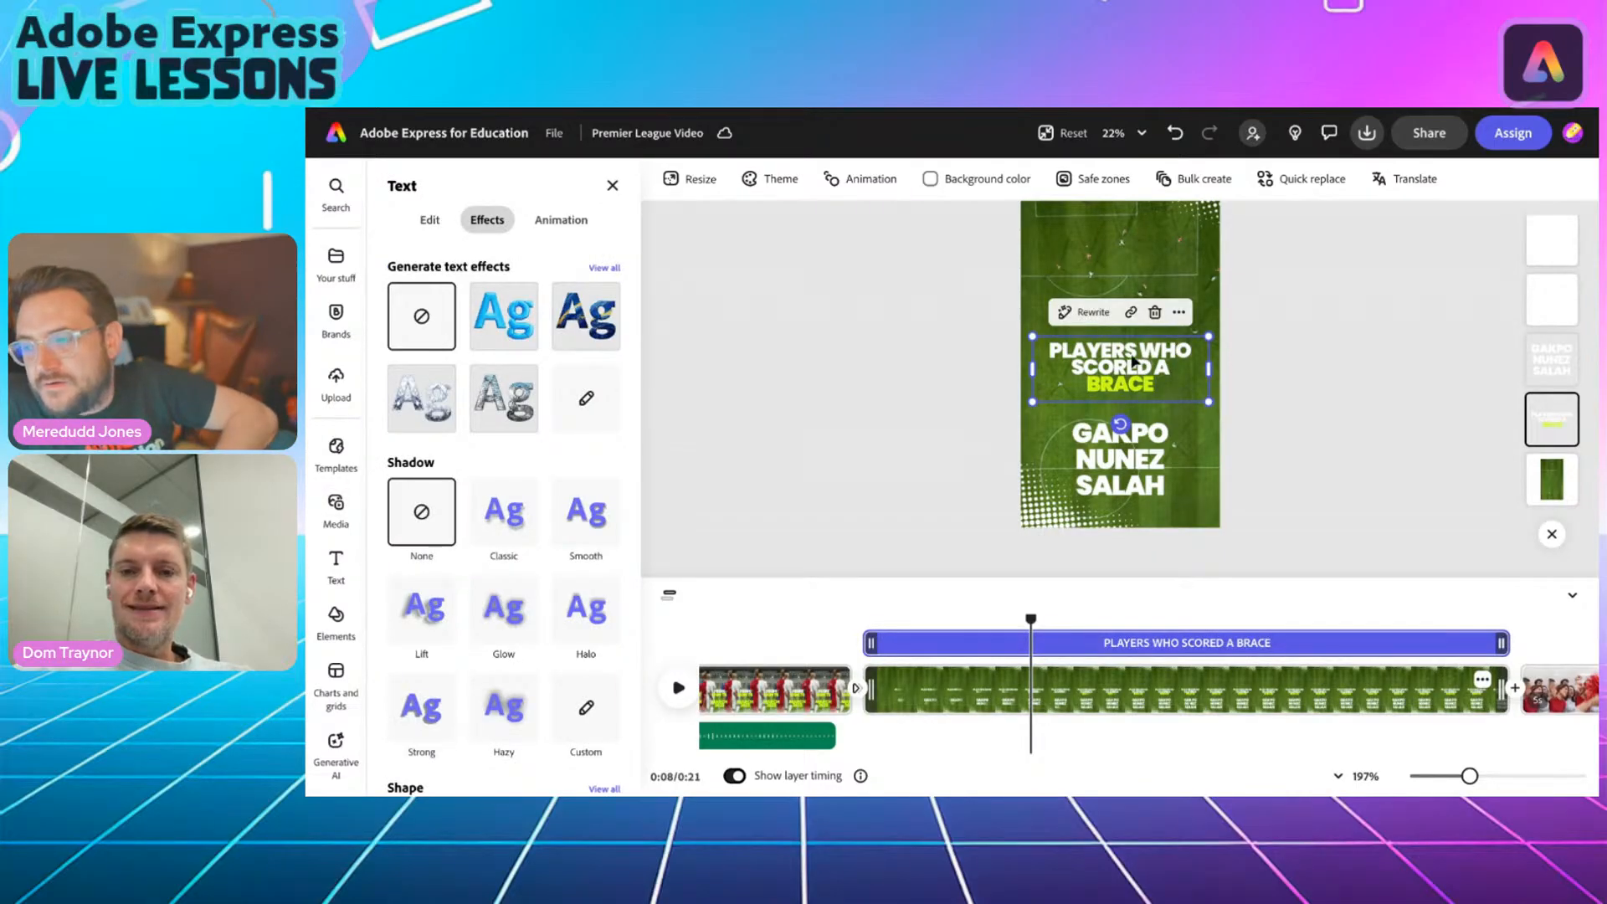
{"action": "left_click", "coordinate": [429, 221]}
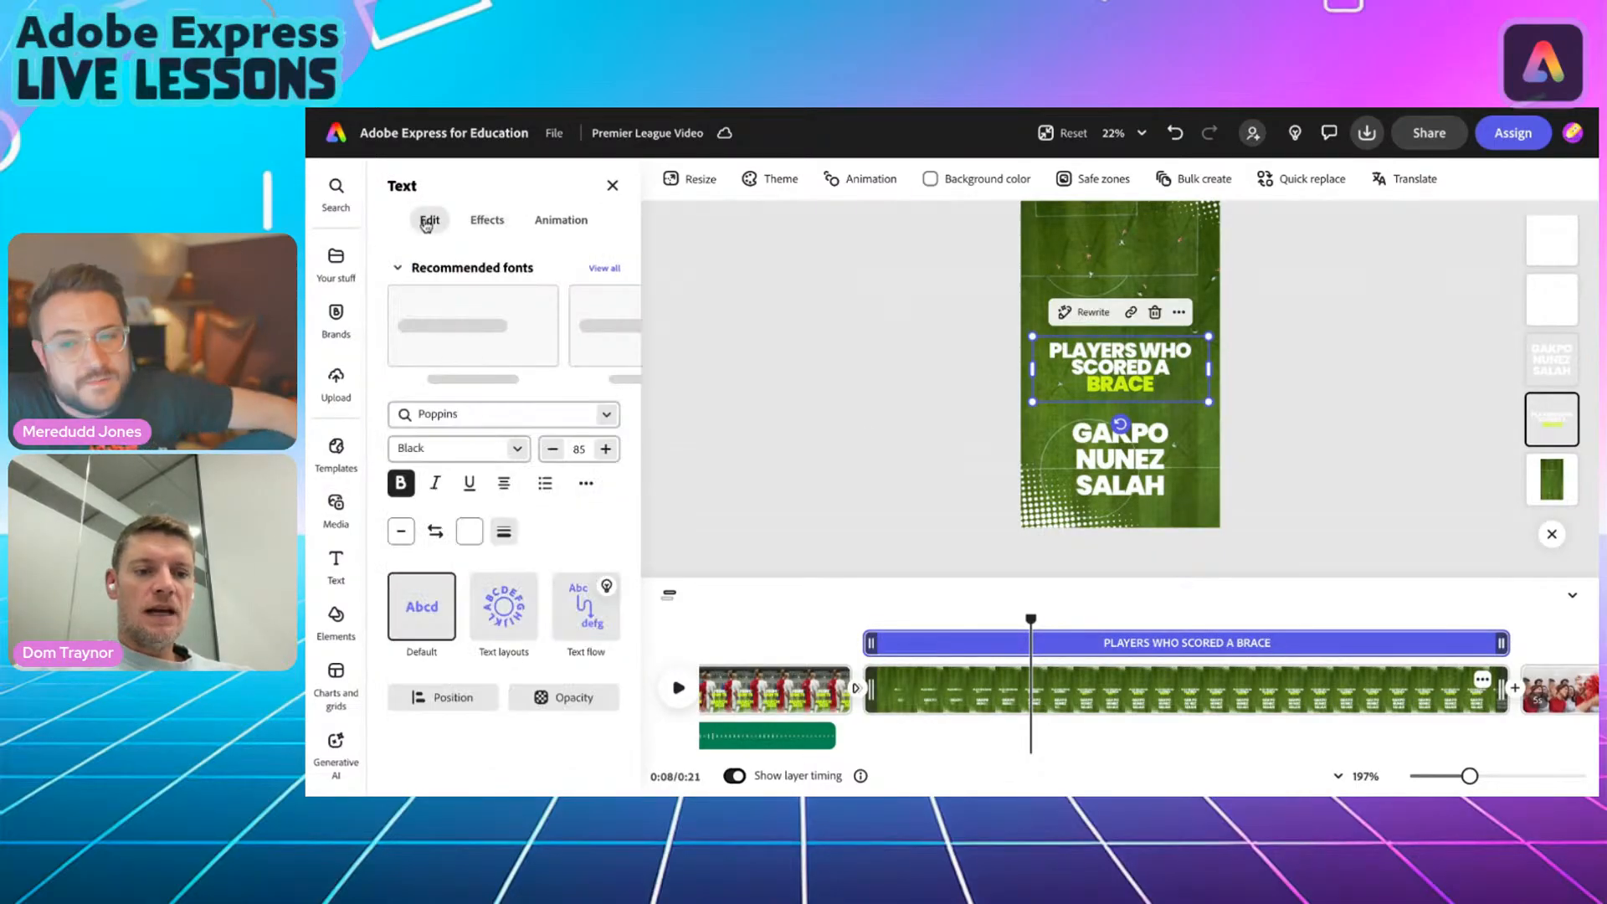
{"action": "left_click", "coordinate": [502, 605]}
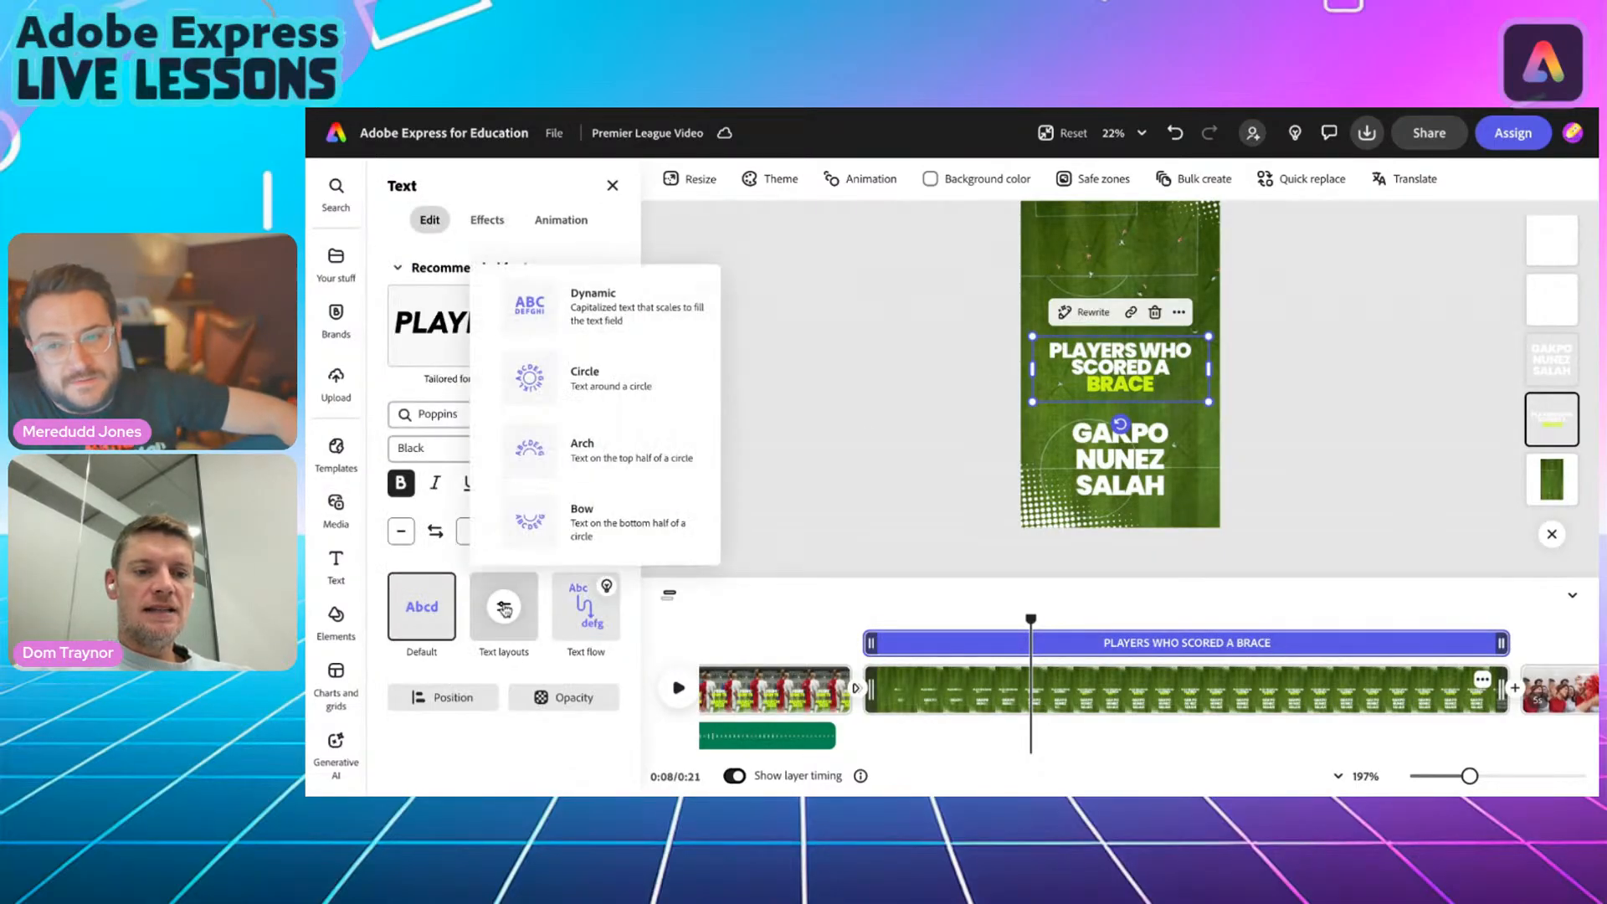
{"action": "left_click", "coordinate": [544, 315]}
{"action": "left_click_drag", "start_coordinate": [1032, 333], "coordinate": [1080, 312]}
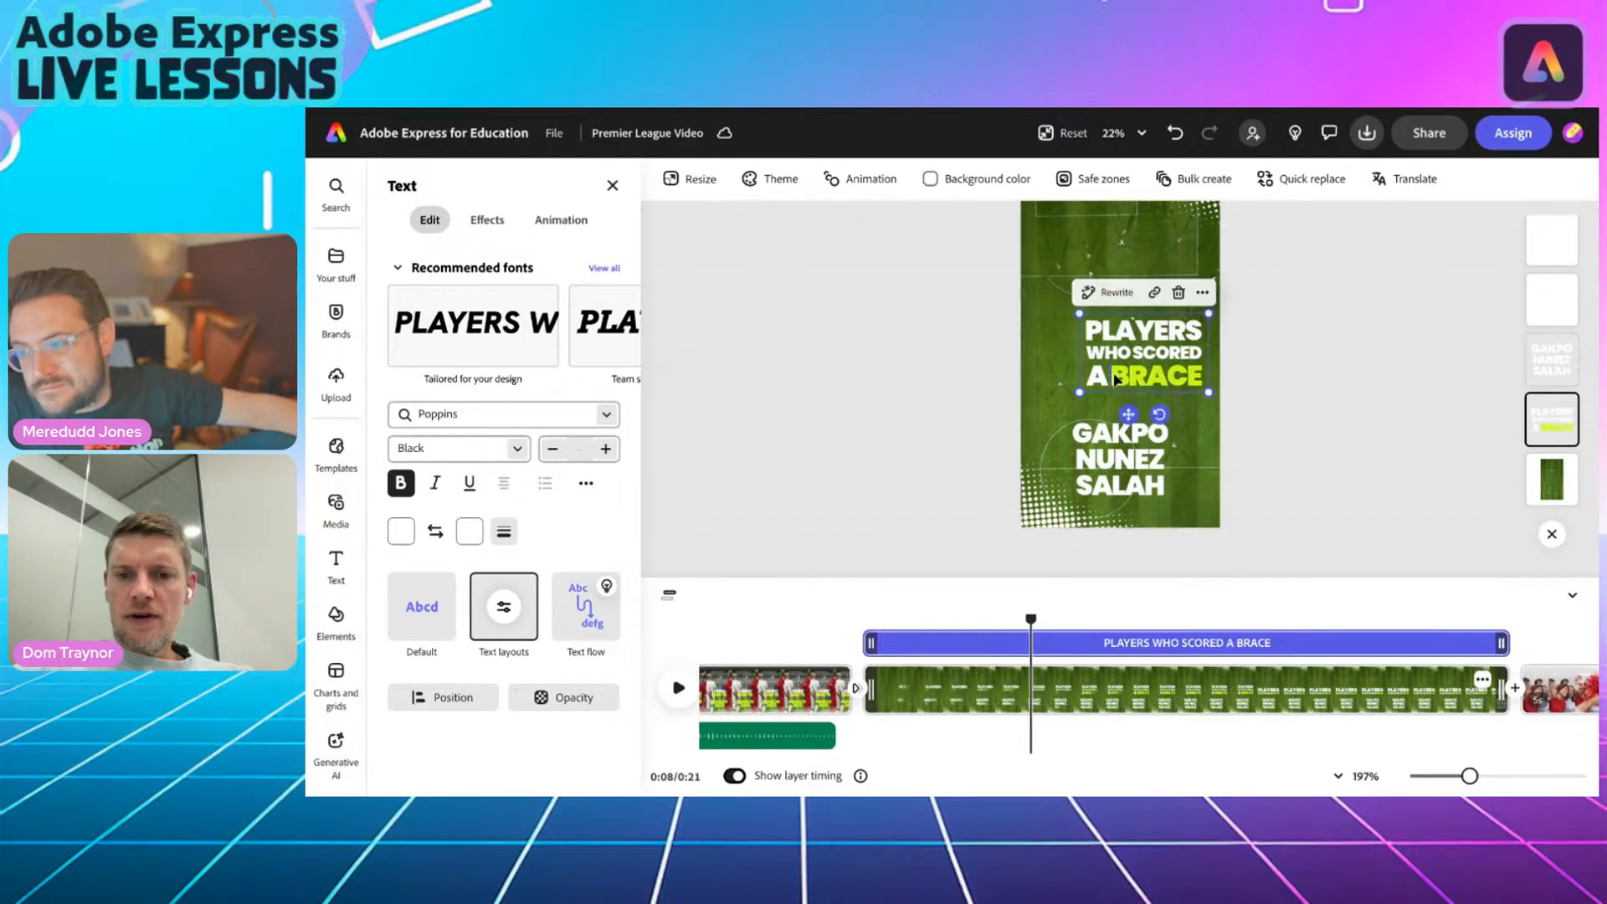
Put BRACE on its own line in the title, then undo and redo the change to compare both layouts.
{"action": "left_click", "coordinate": [1116, 379]}
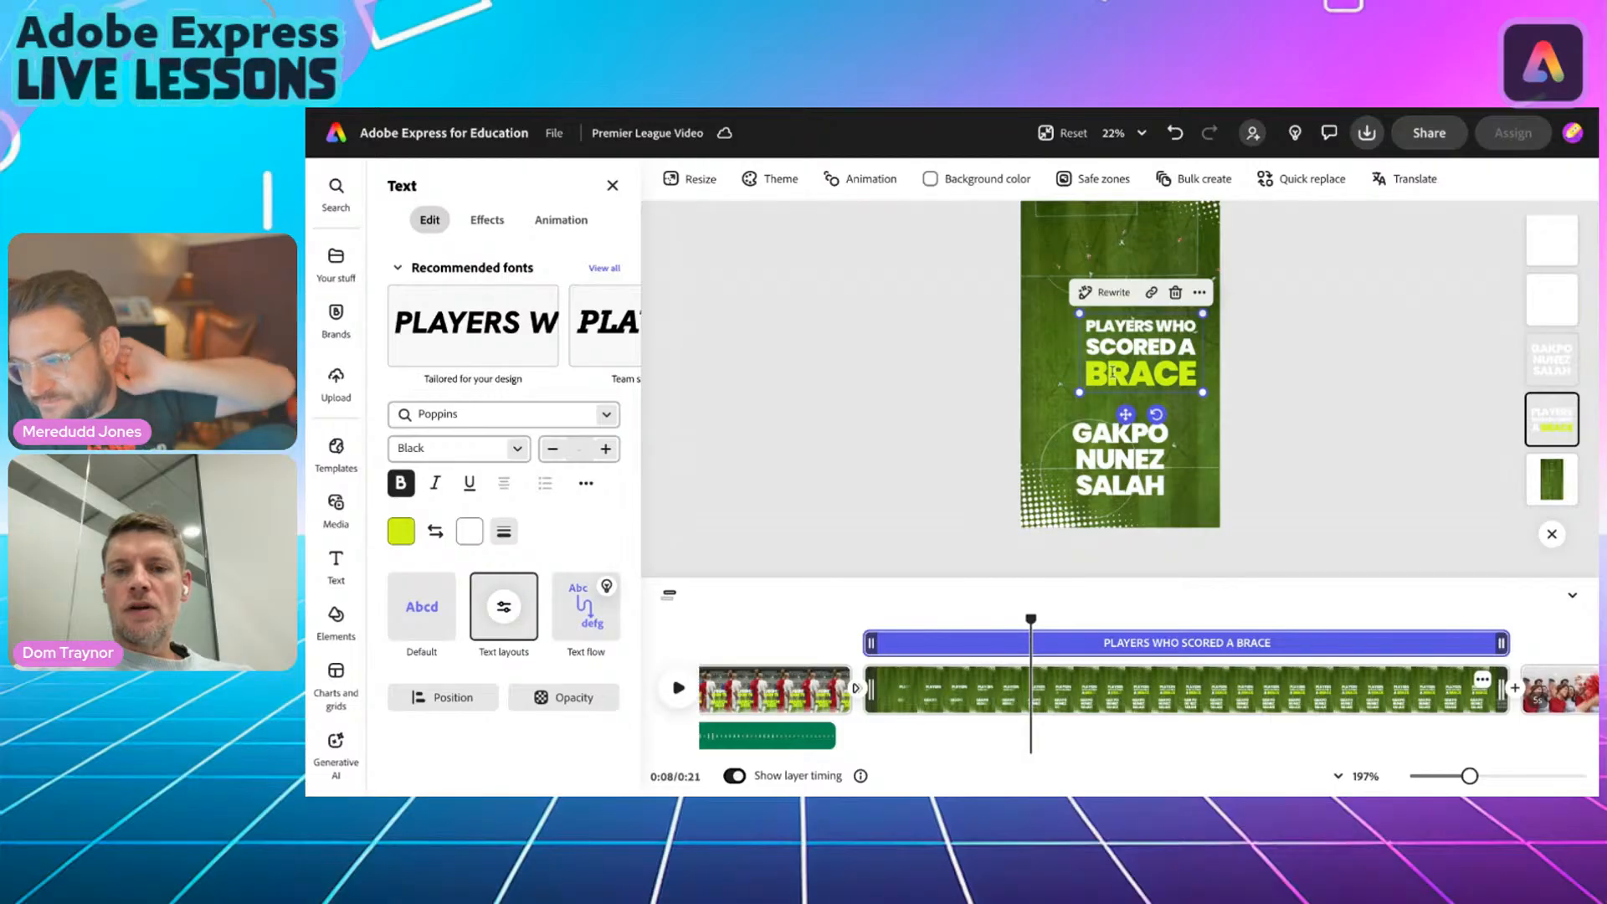
{"action": "key", "text": "ctrl+z"}
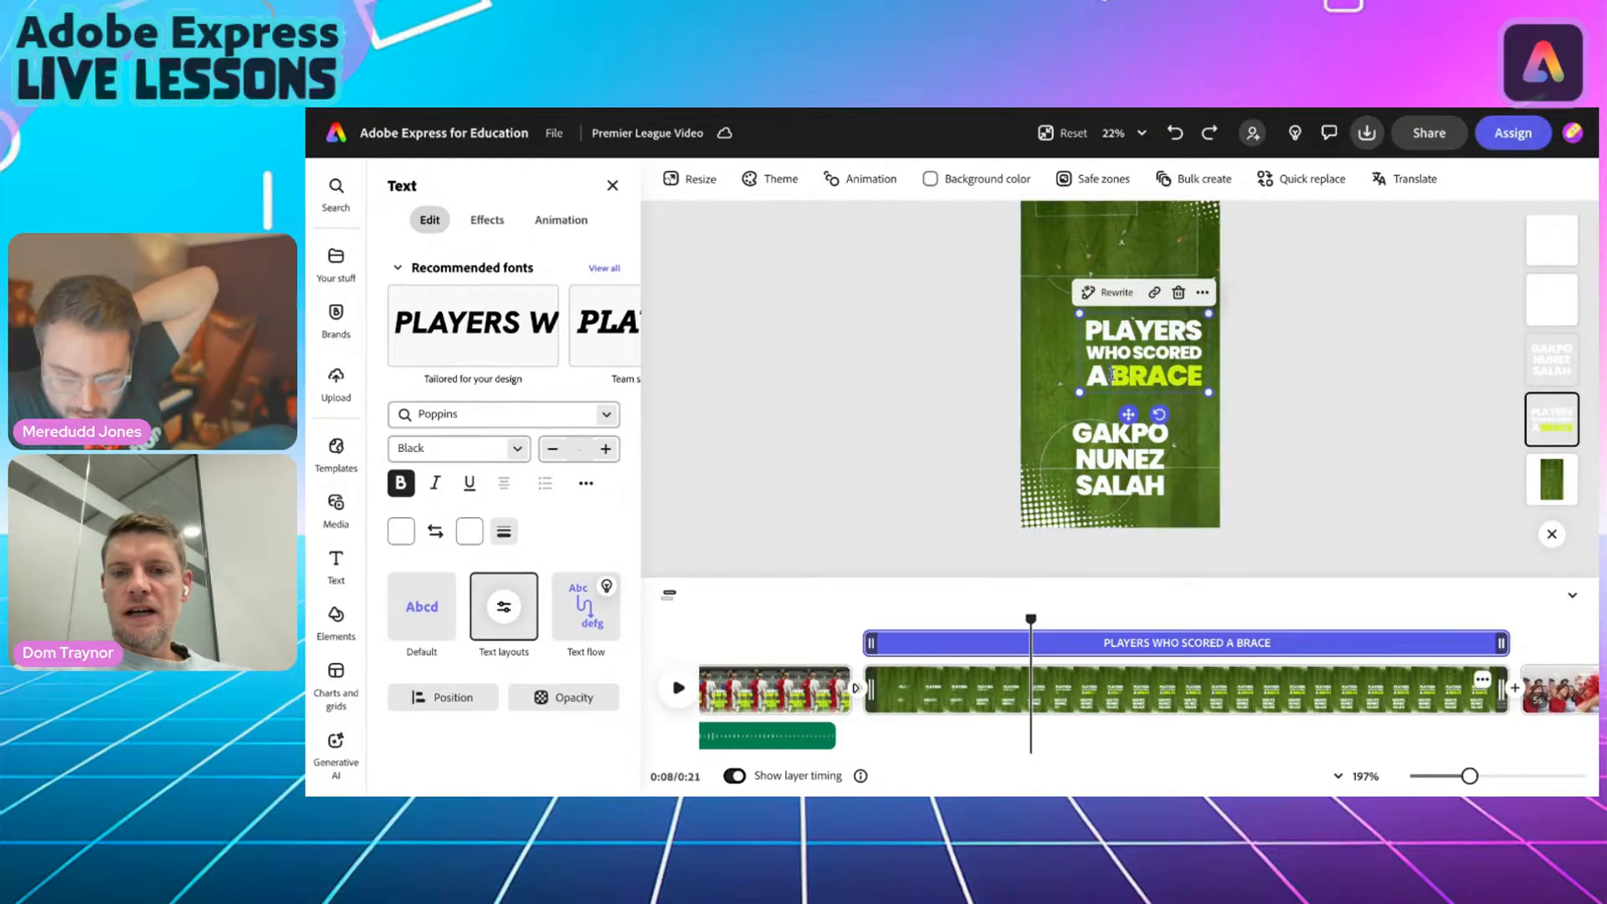
{"action": "scroll", "coordinate": [1112, 374], "scroll_direction": "up", "scroll_amount": 5}
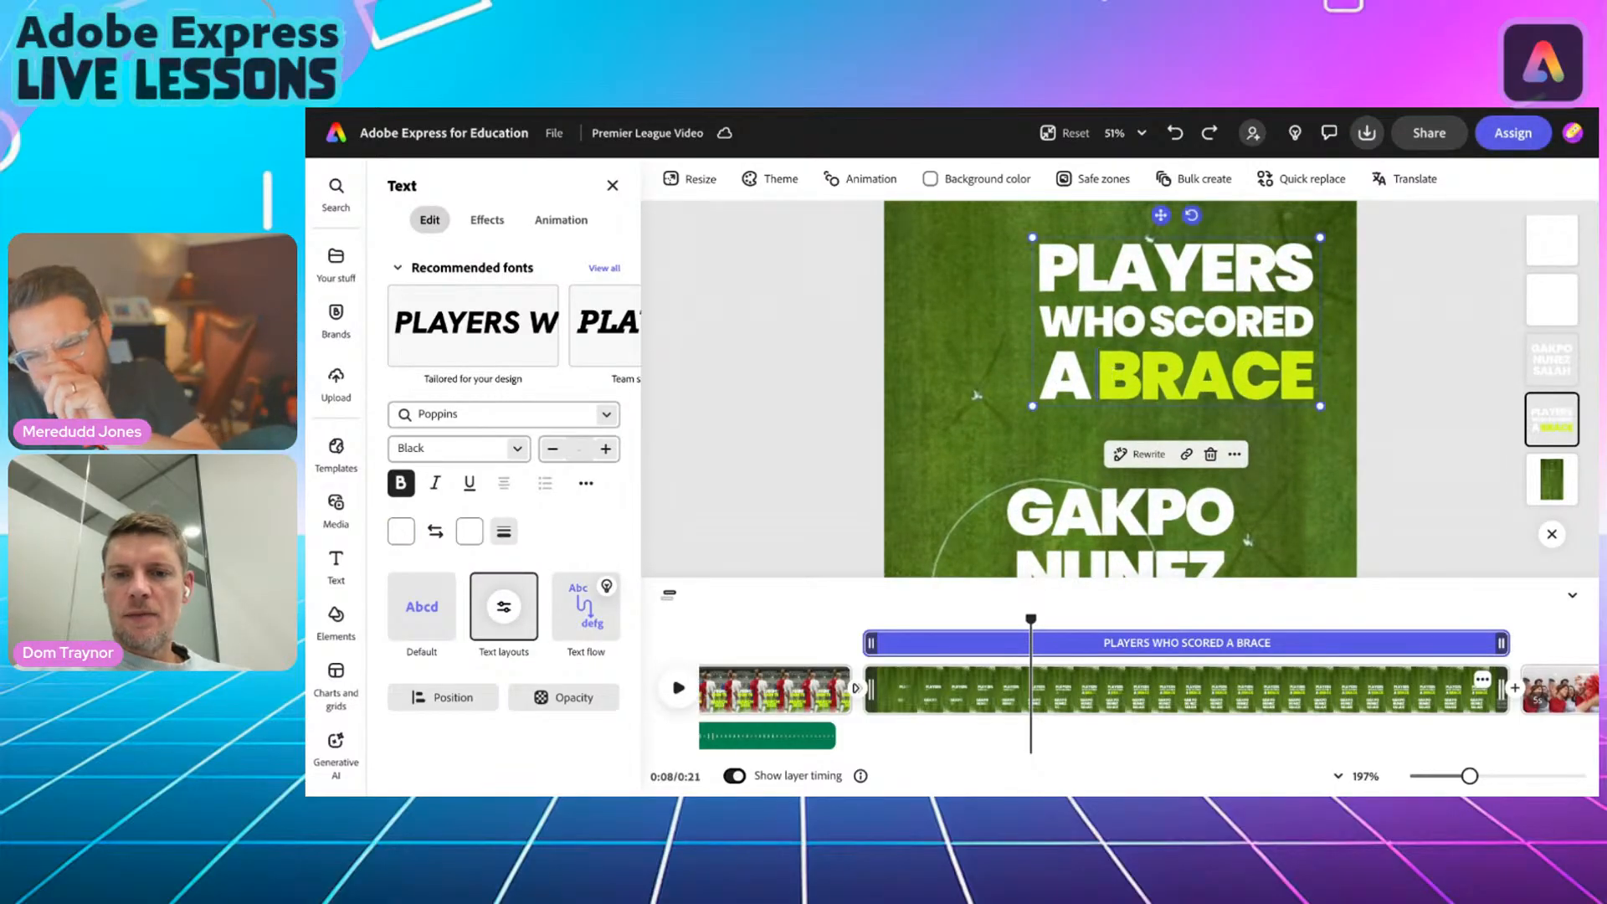
{"action": "key", "text": "ctrl+shift+z"}
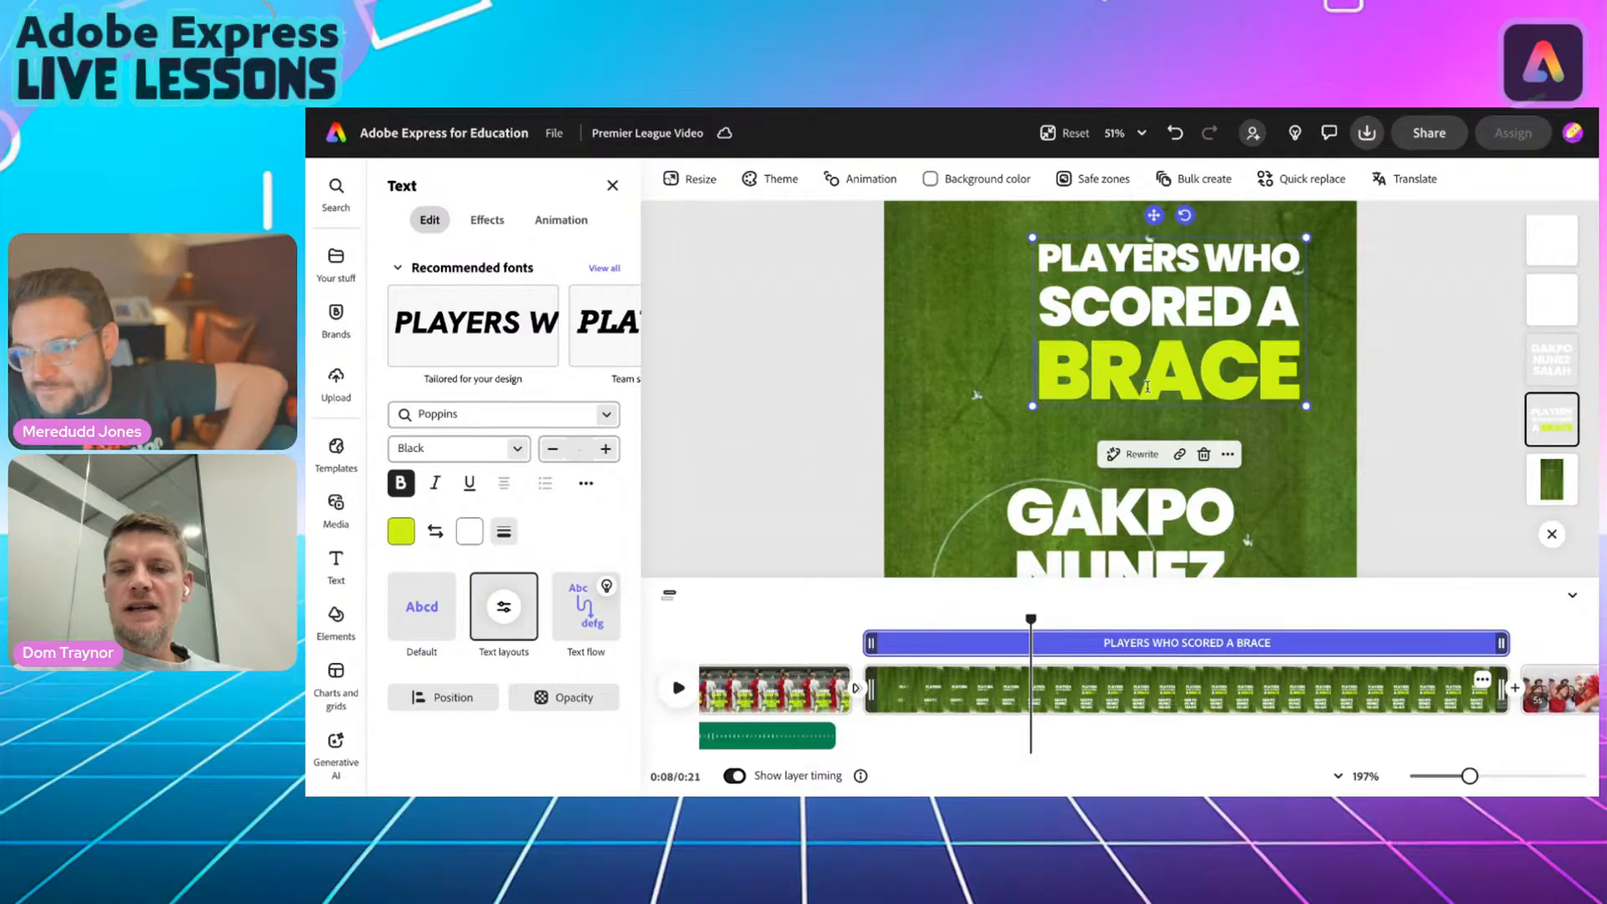
Reposition the text so the PLAYERS WHO SCORED A BRACE title sits centred above the scorers' names.
{"action": "scroll", "coordinate": [1146, 385], "scroll_direction": "down", "scroll_amount": 5}
{"action": "left_click_drag", "start_coordinate": [1127, 423], "coordinate": [1106, 407]}
Give the GAKPO NUNEZ SALAH text a lime outline with a thickness of 27.
{"action": "left_click", "coordinate": [1111, 483]}
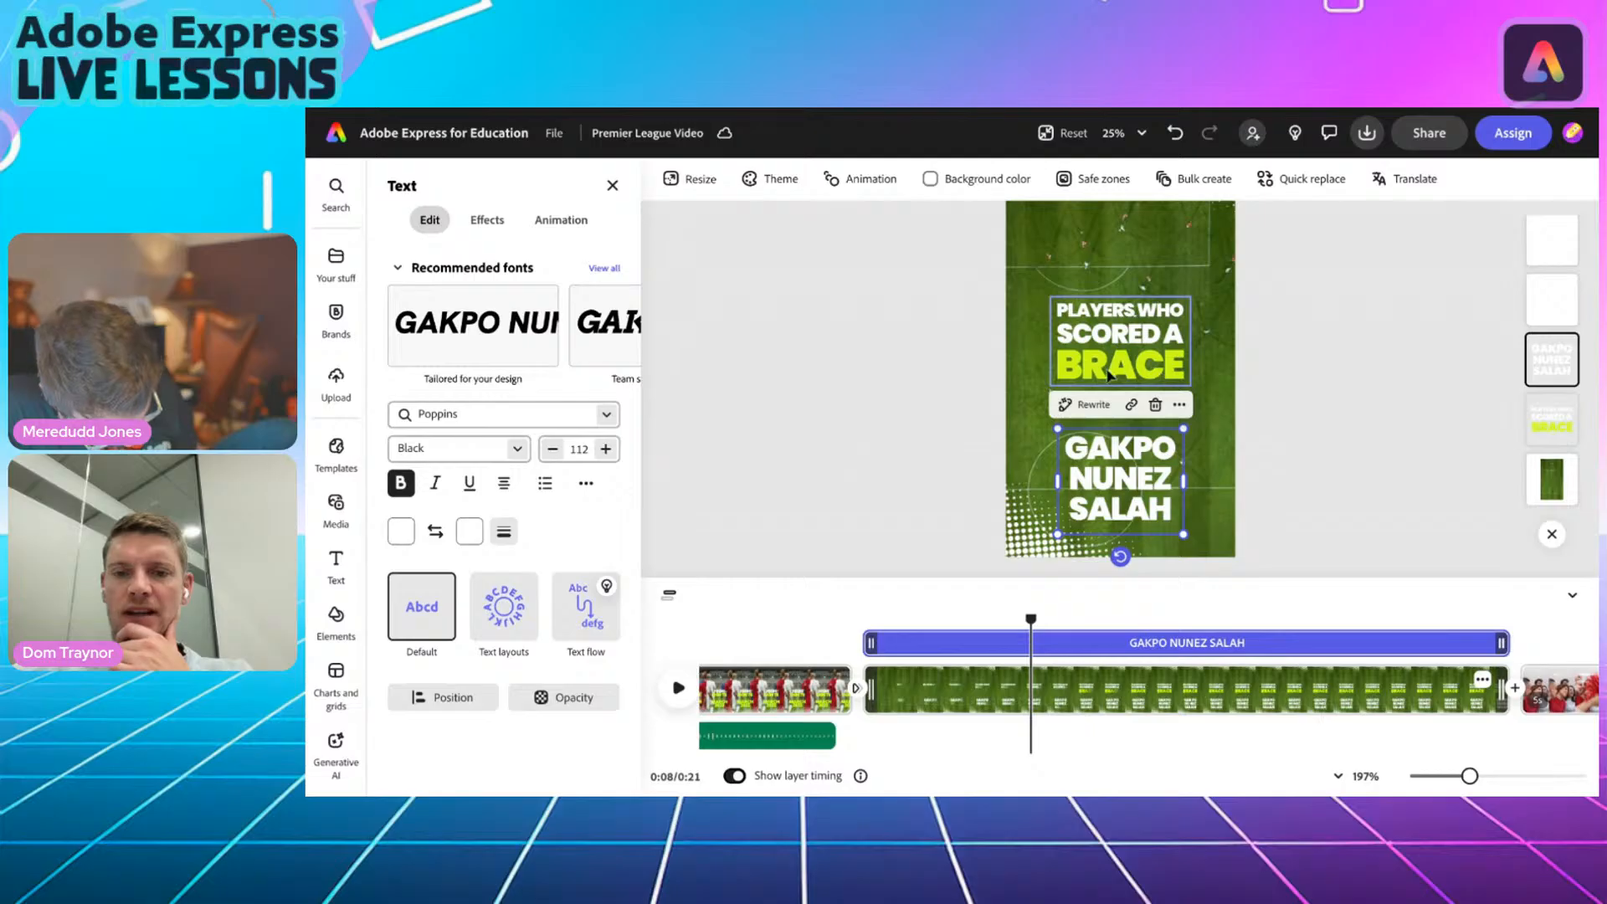
{"action": "left_click", "coordinate": [469, 533]}
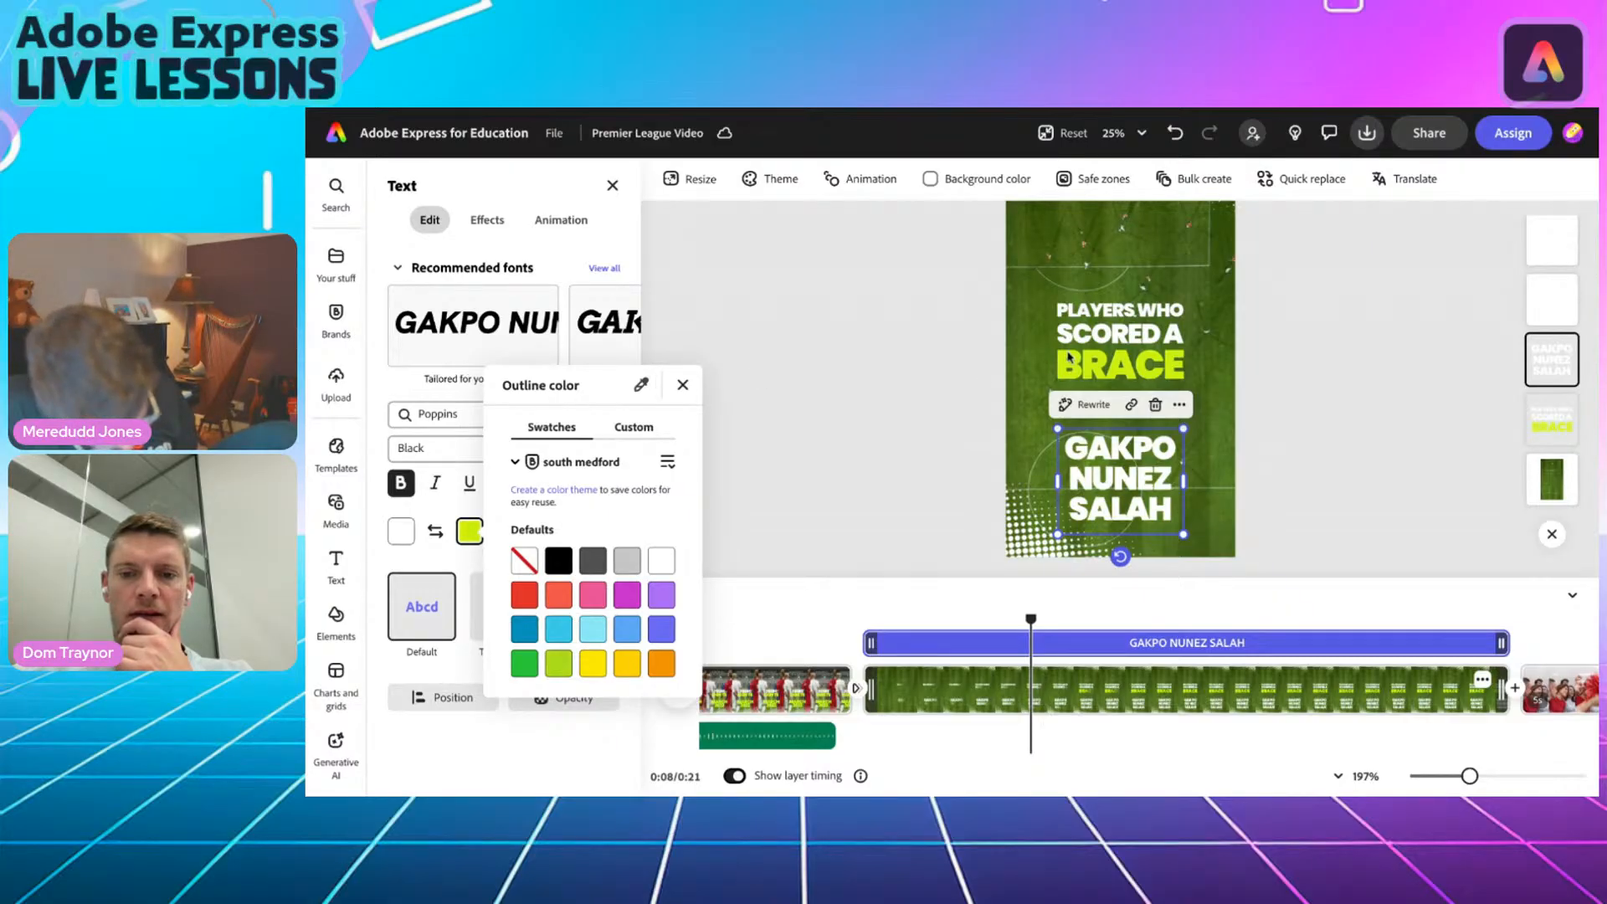
{"action": "left_click", "coordinate": [682, 384]}
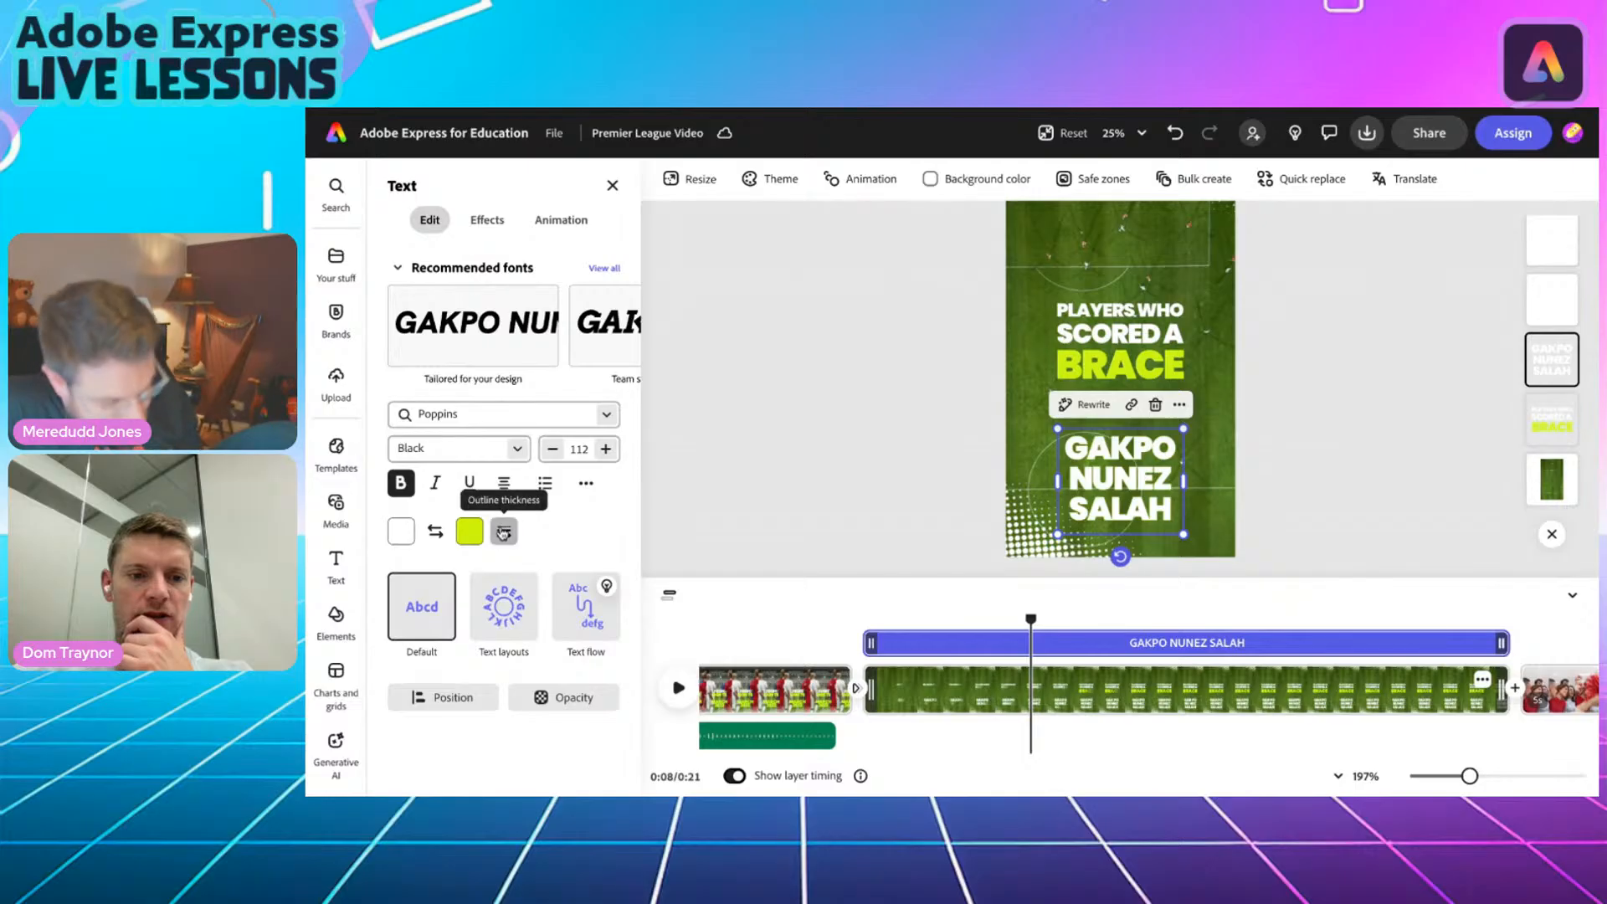
{"action": "left_click", "coordinate": [503, 532]}
{"action": "mouse_move", "coordinate": [417, 612]}
{"action": "left_mouse_down"}
{"action": "mouse_move", "coordinate": [565, 604]}
{"action": "mouse_move", "coordinate": [444, 612]}
{"action": "left_mouse_up"}
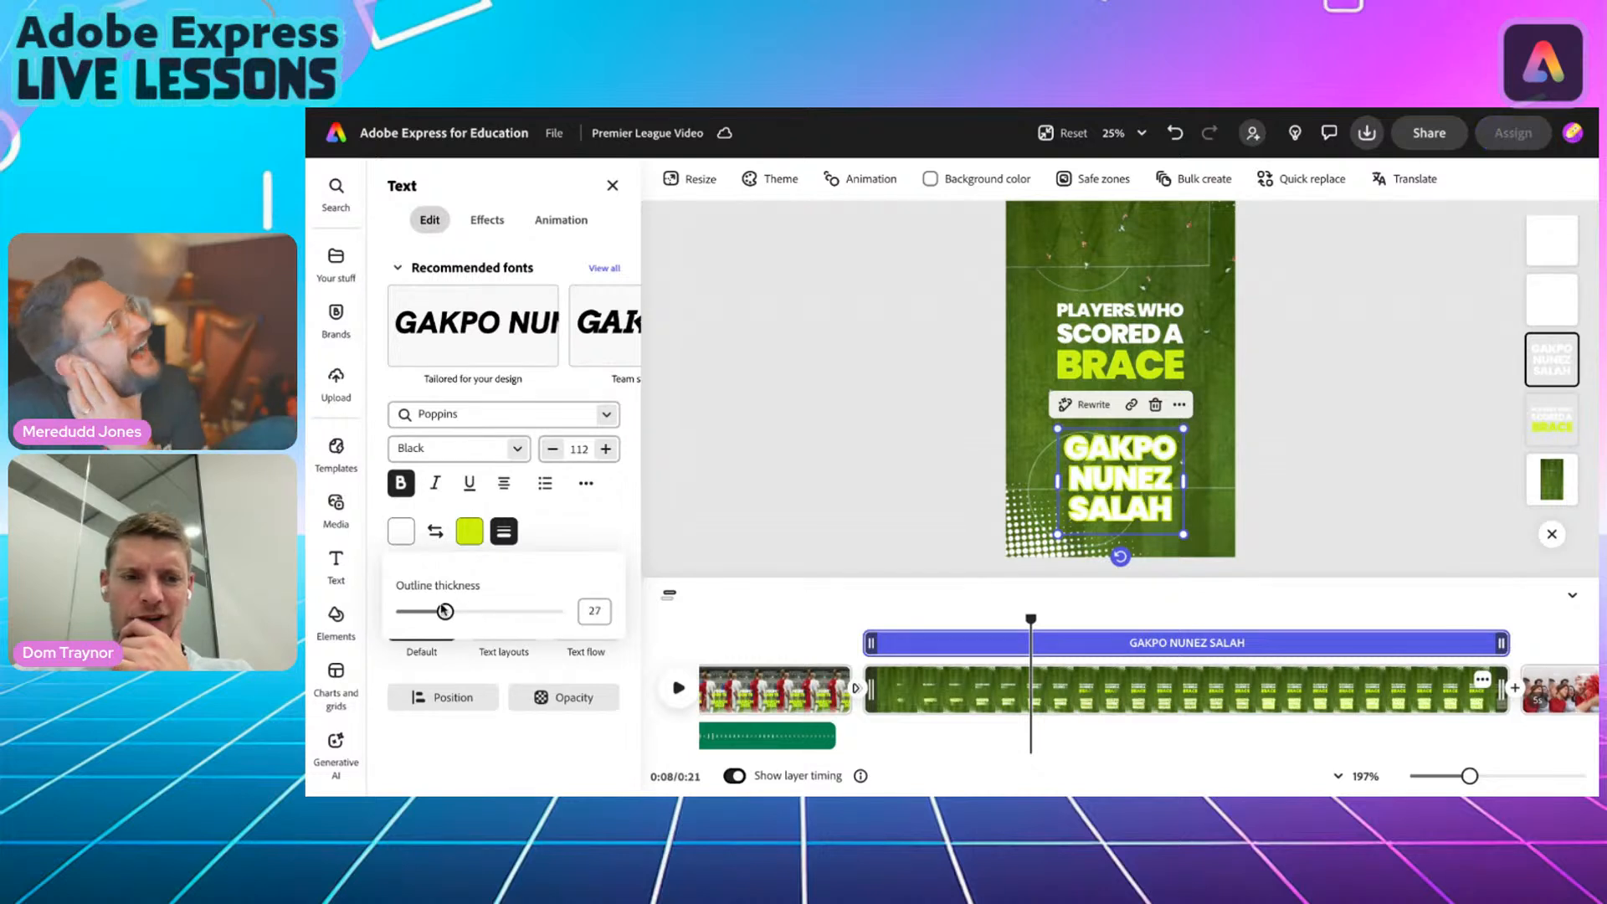
Darken the scorers' names outline to #86A30D, then enlarge the text to size 135 and recentre it below the title.
{"action": "left_click", "coordinate": [464, 536]}
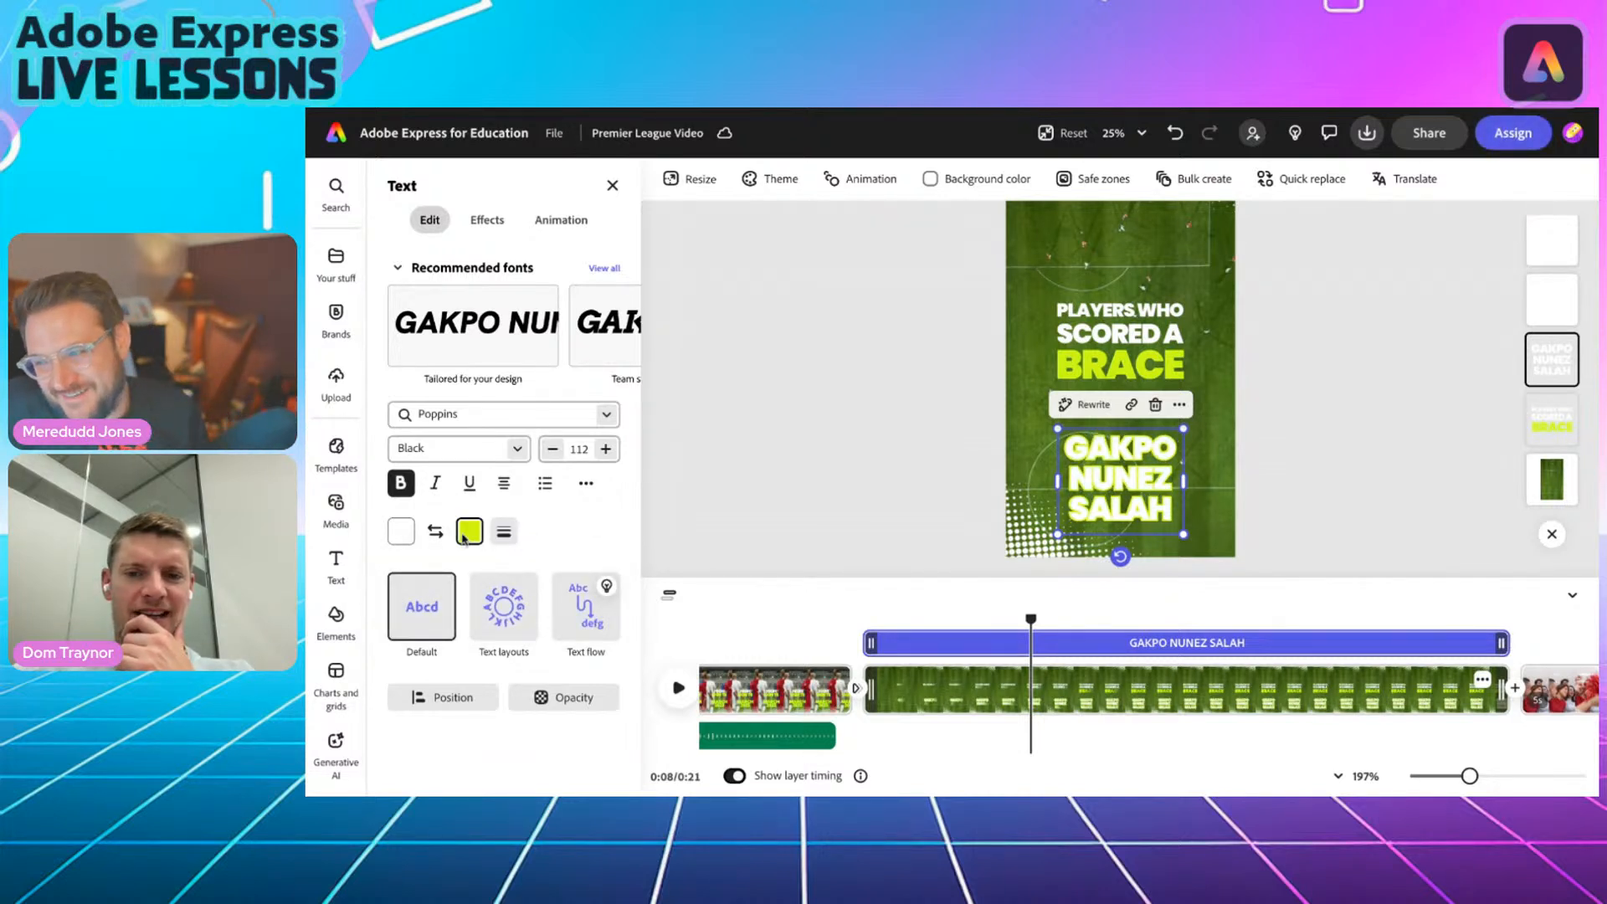
{"action": "left_click", "coordinate": [467, 532]}
{"action": "left_click", "coordinate": [632, 428]}
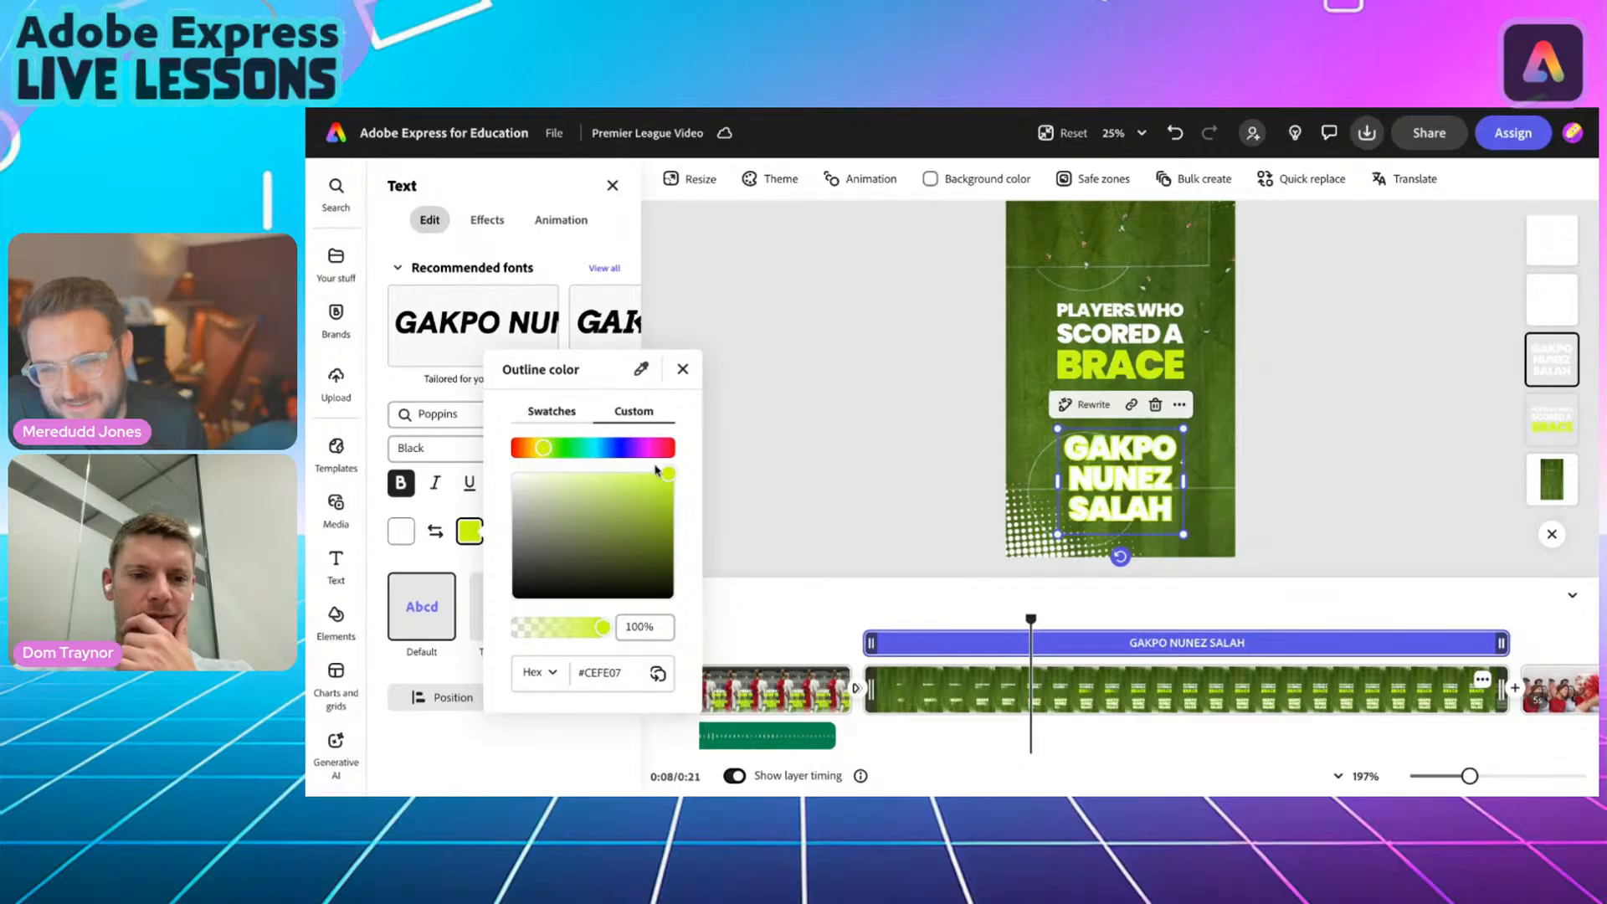
{"action": "left_click_drag", "start_coordinate": [670, 477], "coordinate": [647, 526]}
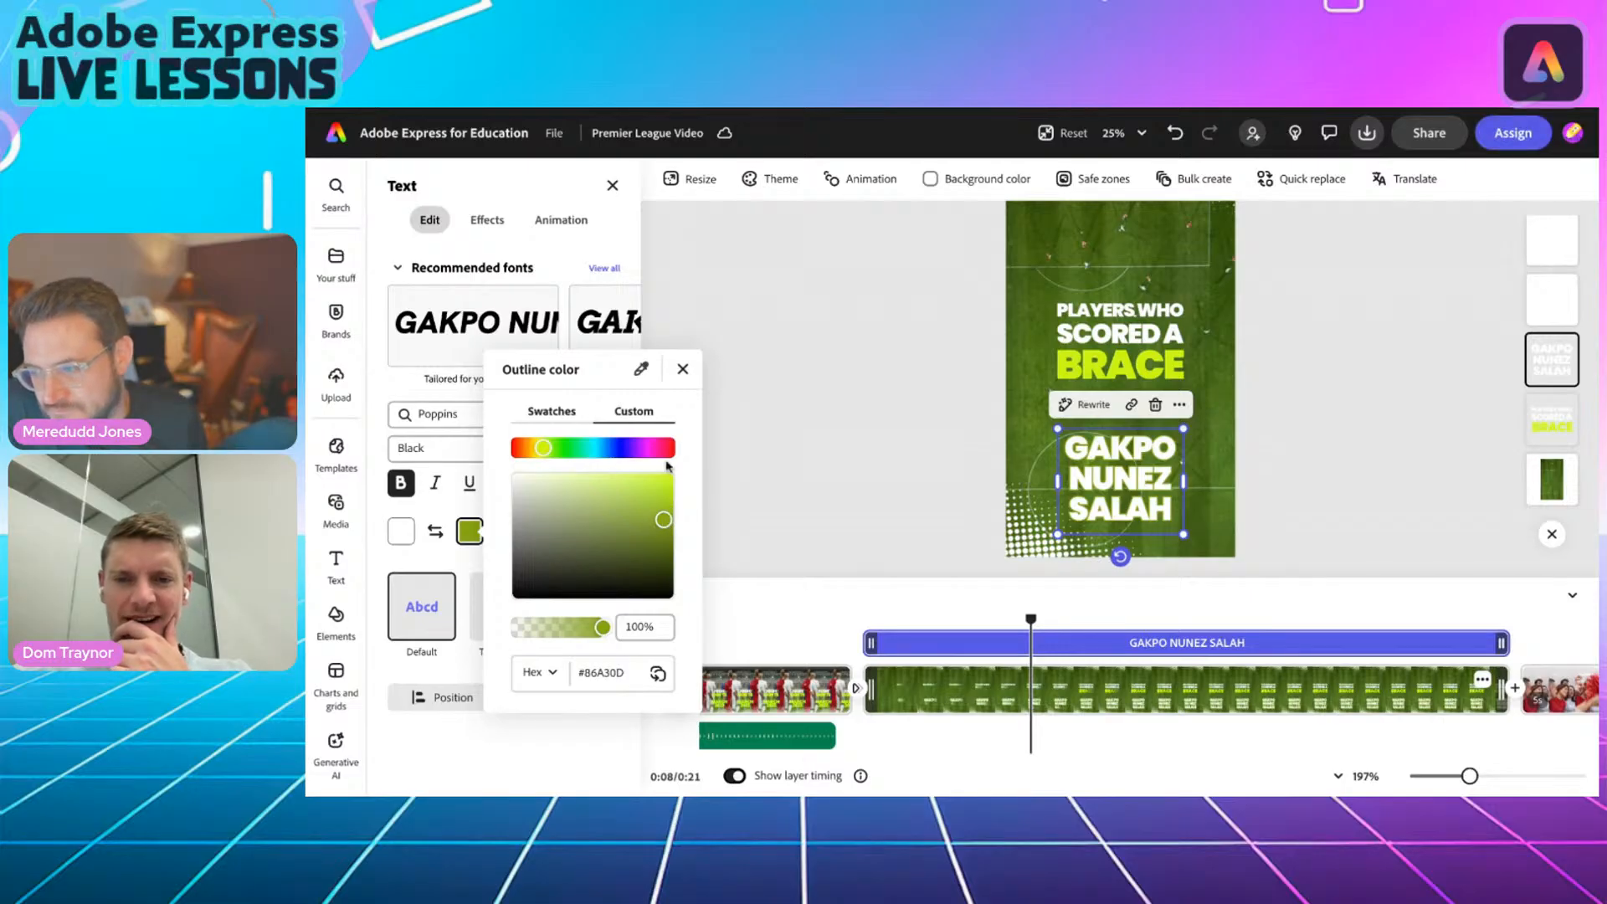
{"action": "left_click", "coordinate": [683, 368]}
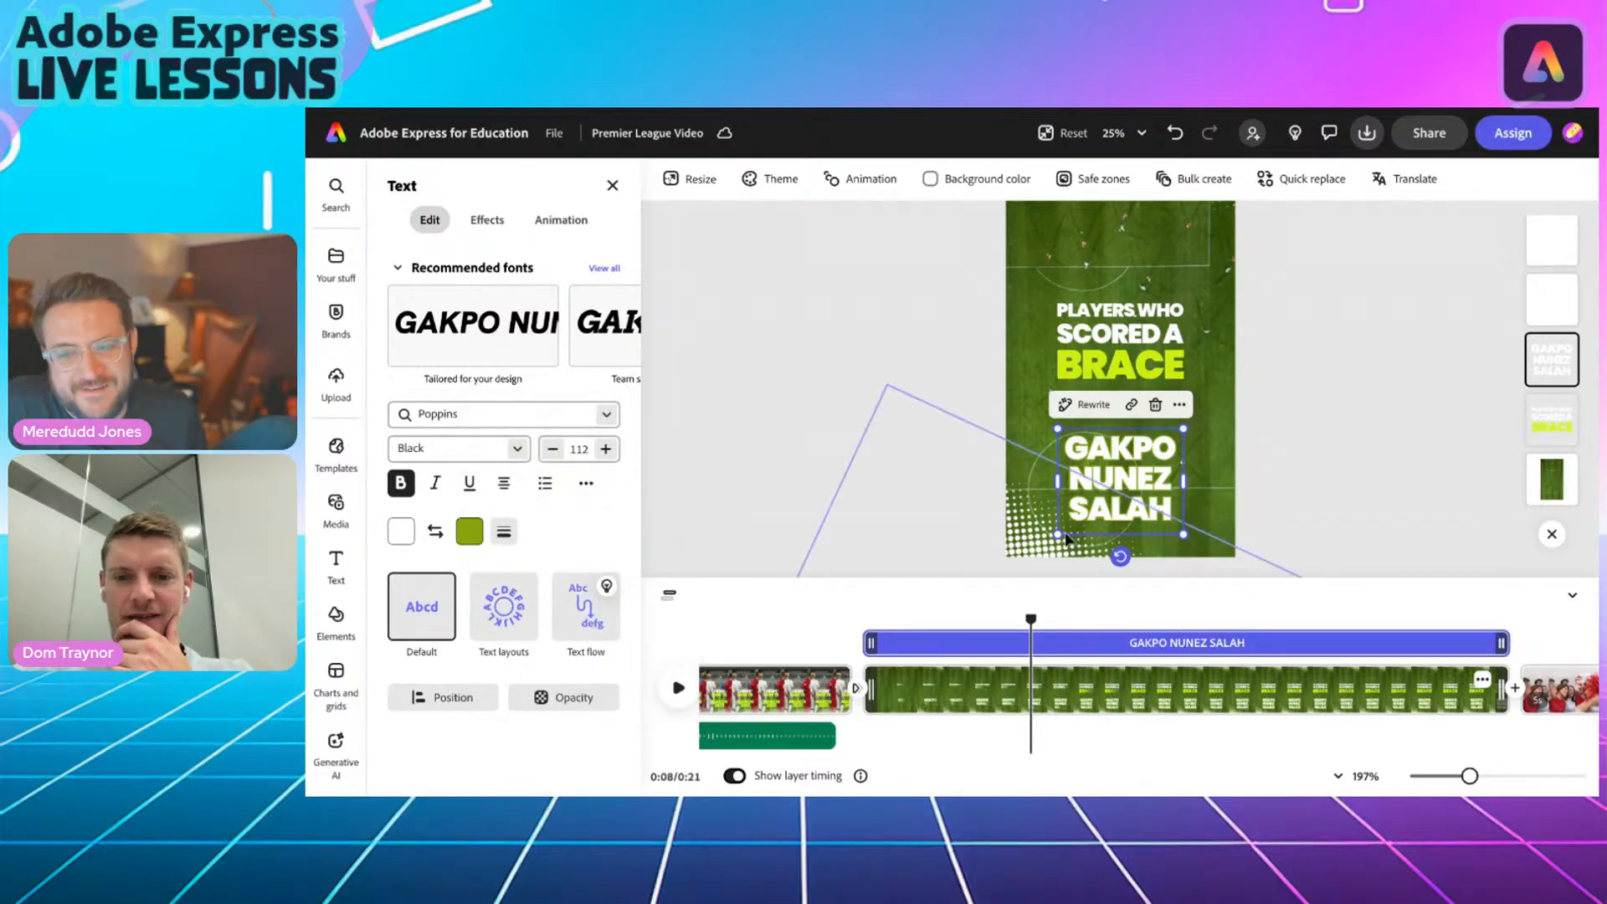
{"action": "left_click_drag", "start_coordinate": [1057, 534], "coordinate": [1035, 553]}
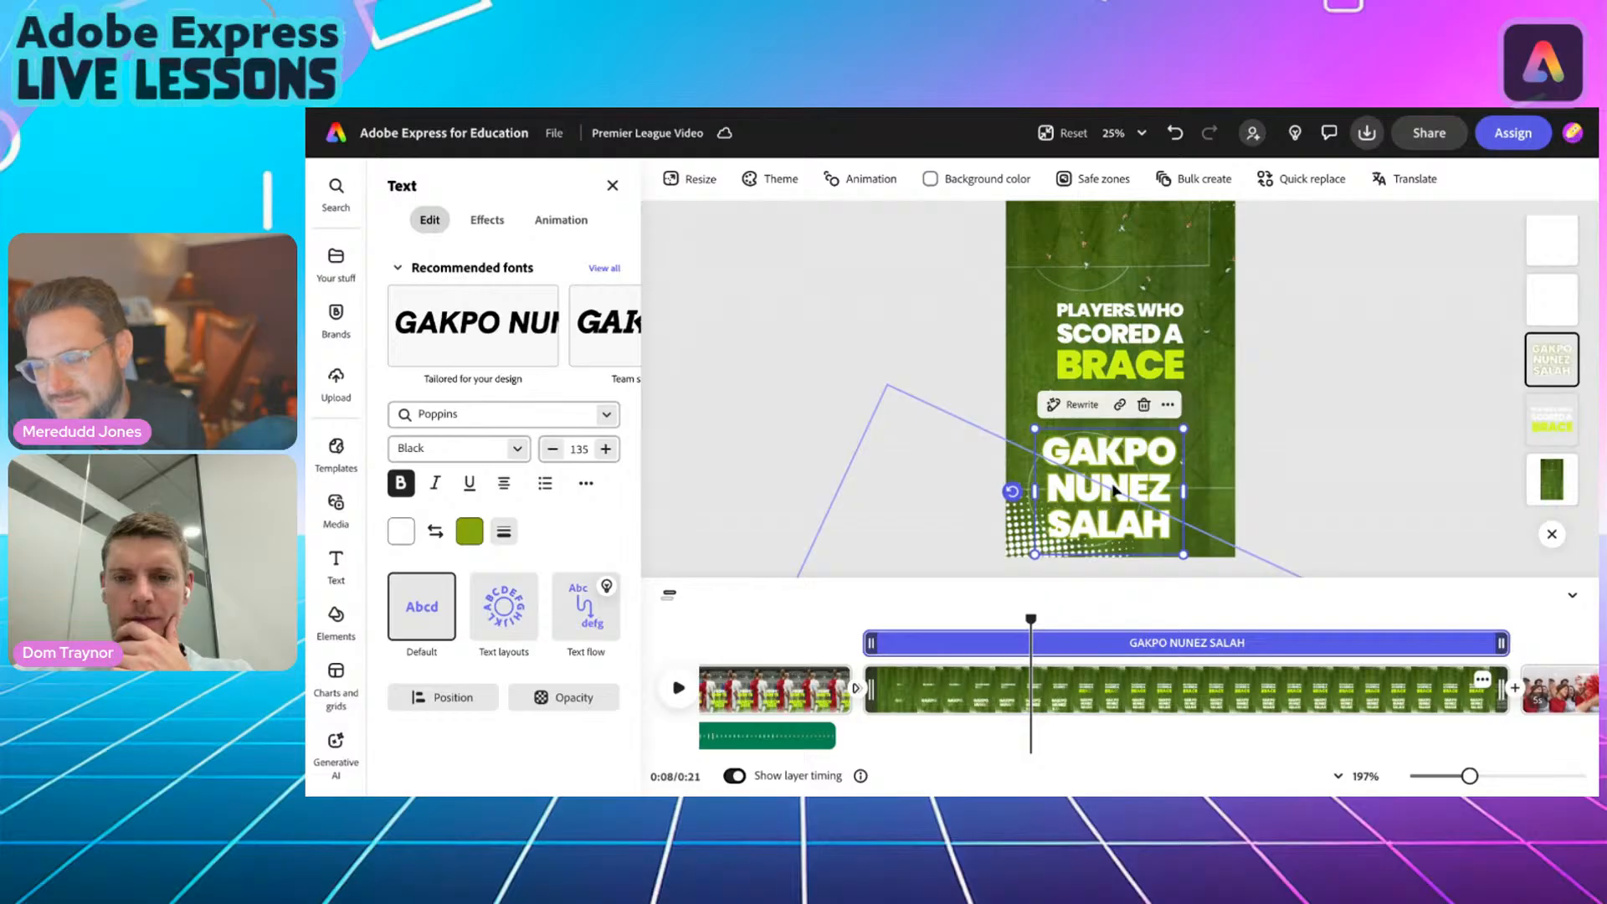
{"action": "left_click_drag", "start_coordinate": [1130, 461], "coordinate": [1137, 434]}
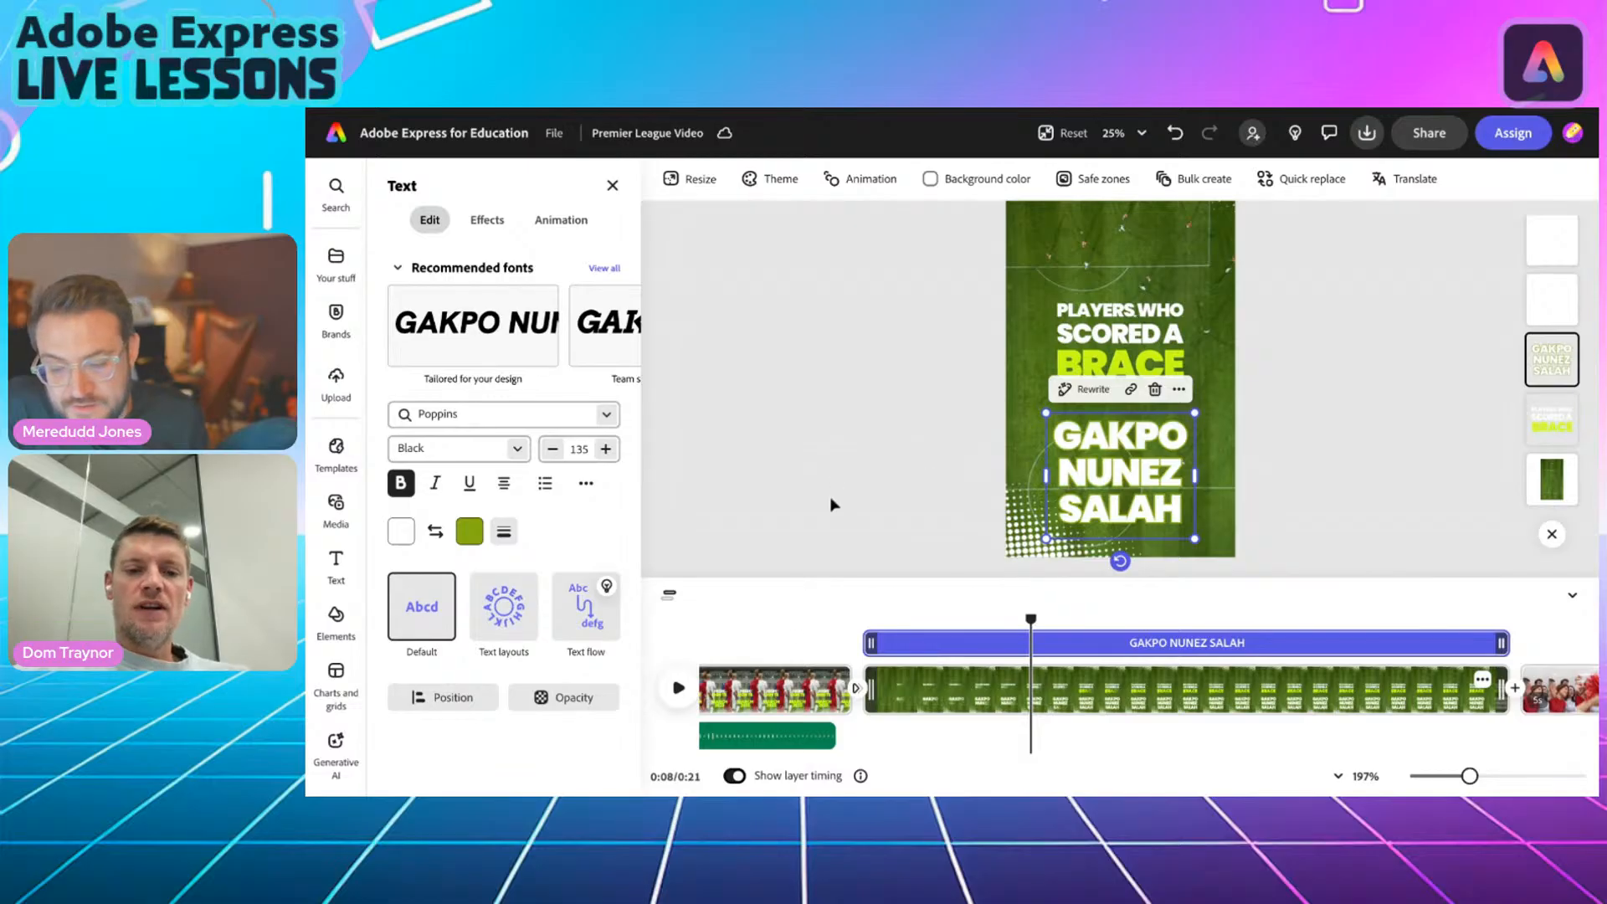
Select the pitch background video in the brace scene and play the scene from about 7 seconds to preview it.
{"action": "left_click", "coordinate": [770, 705]}
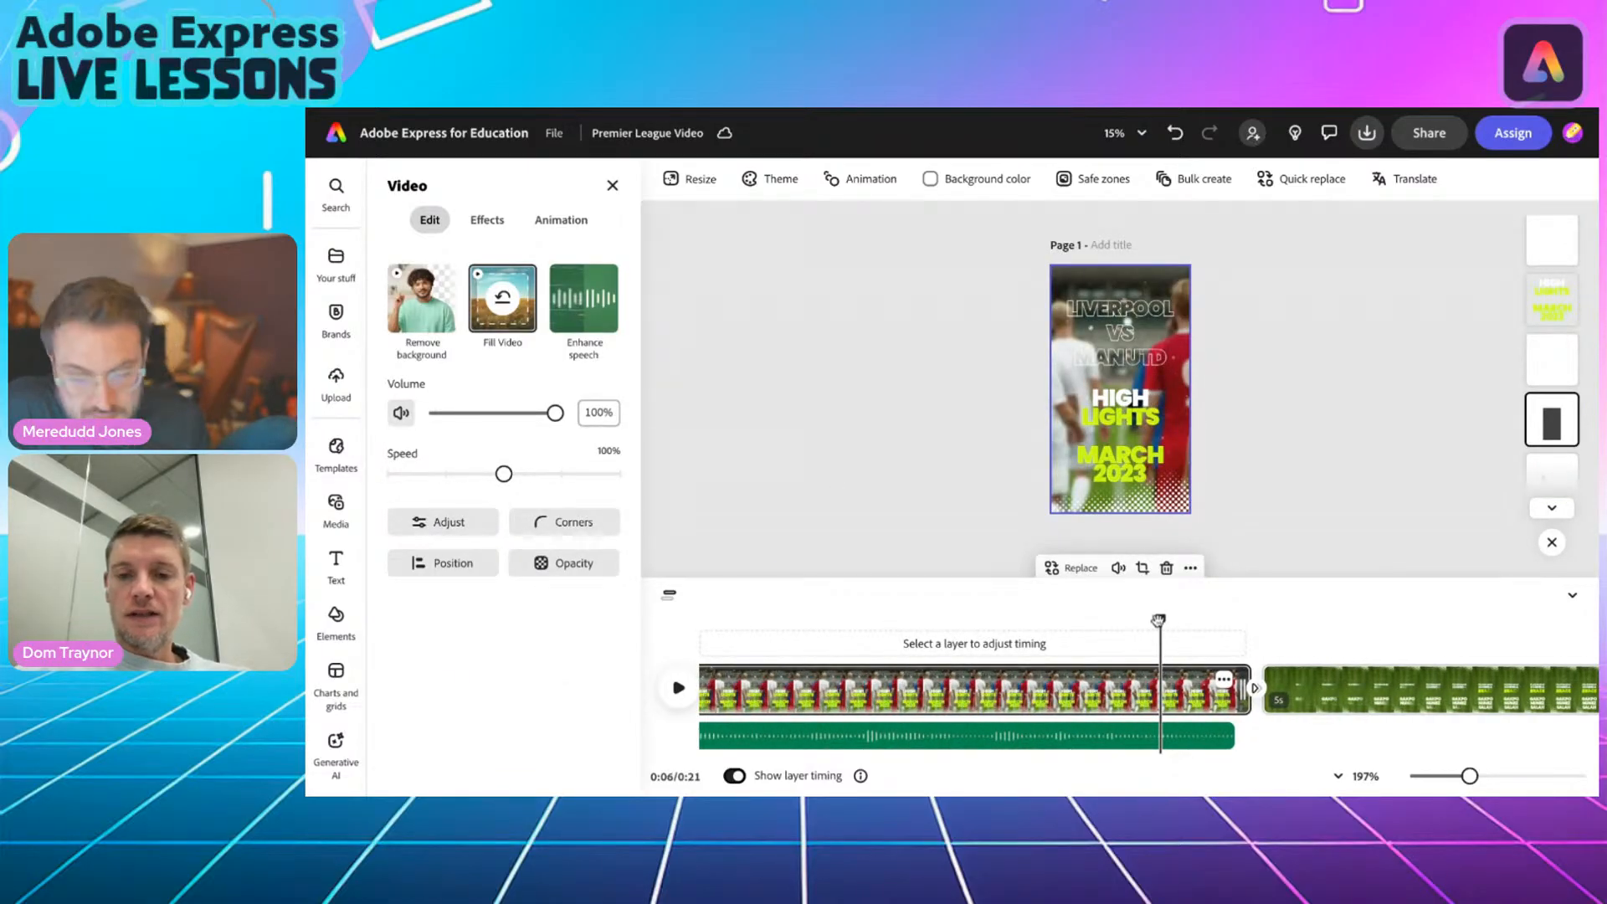
{"action": "left_click_drag", "start_coordinate": [1158, 620], "coordinate": [1395, 624]}
{"action": "scroll", "coordinate": [1128, 380], "scroll_direction": "up", "scroll_amount": 3}
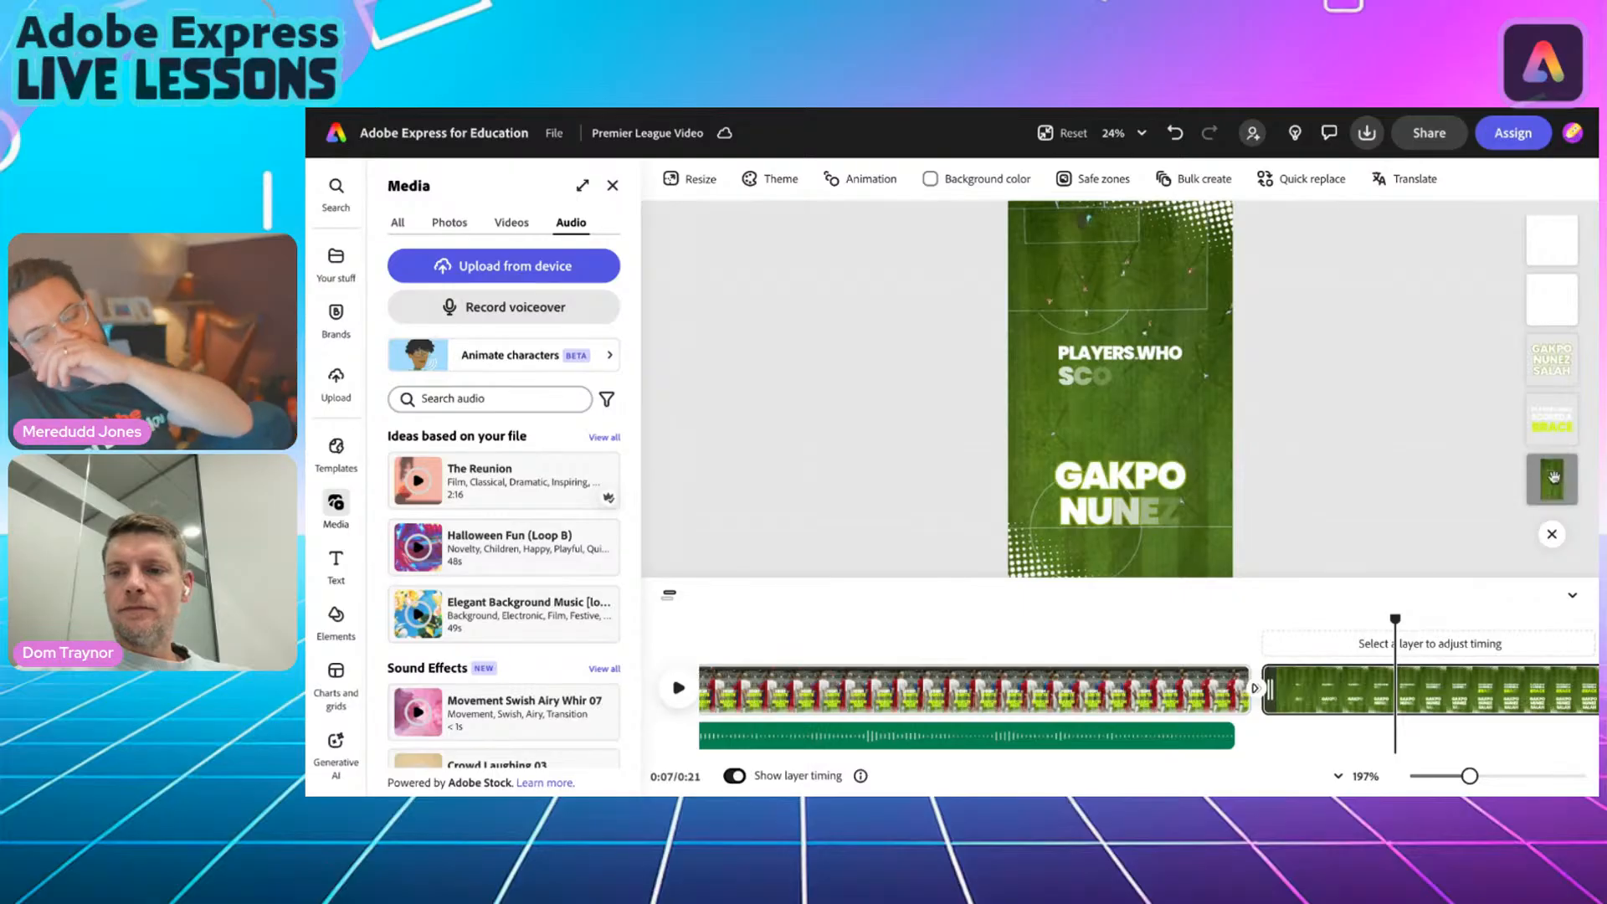
{"action": "left_click", "coordinate": [1553, 477]}
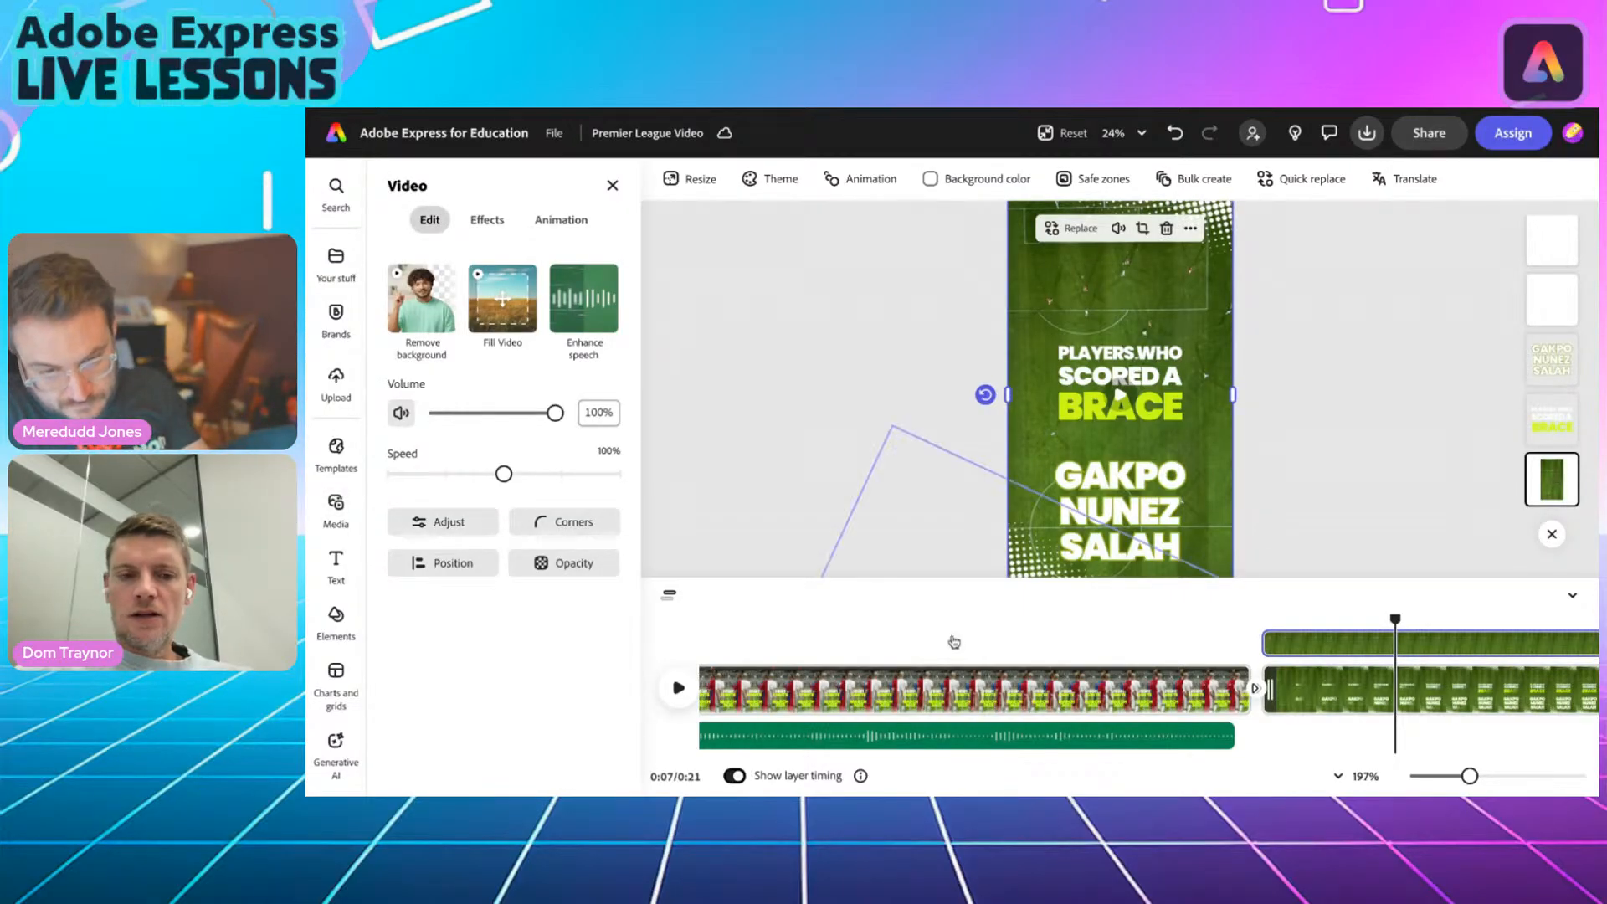
{"action": "left_click", "coordinate": [677, 687]}
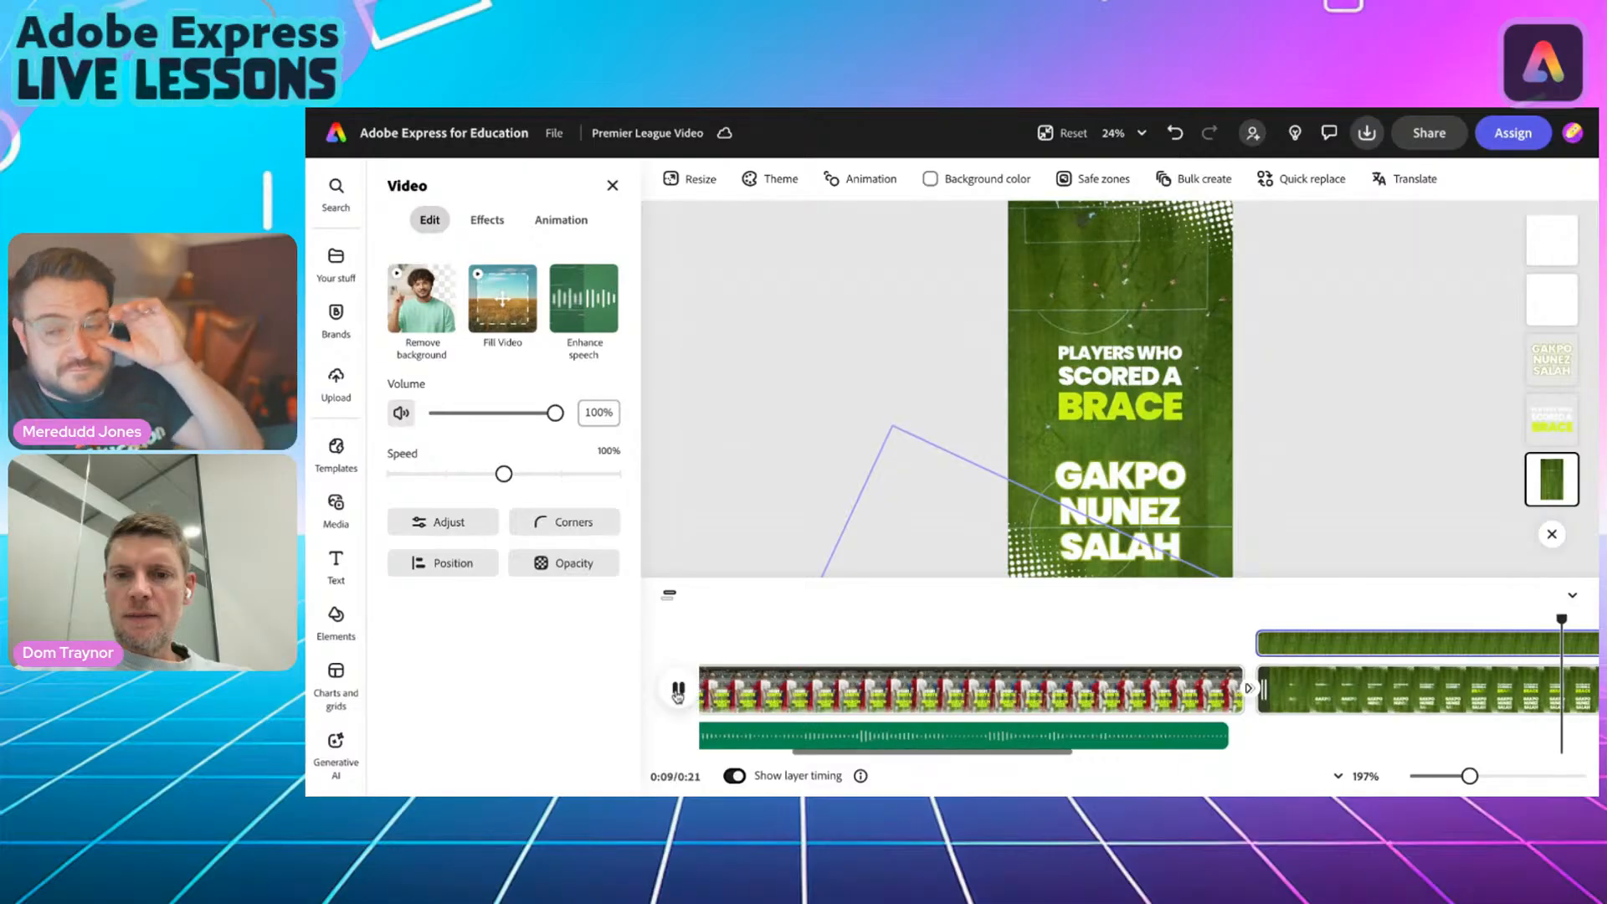
{"action": "key", "text": "space"}
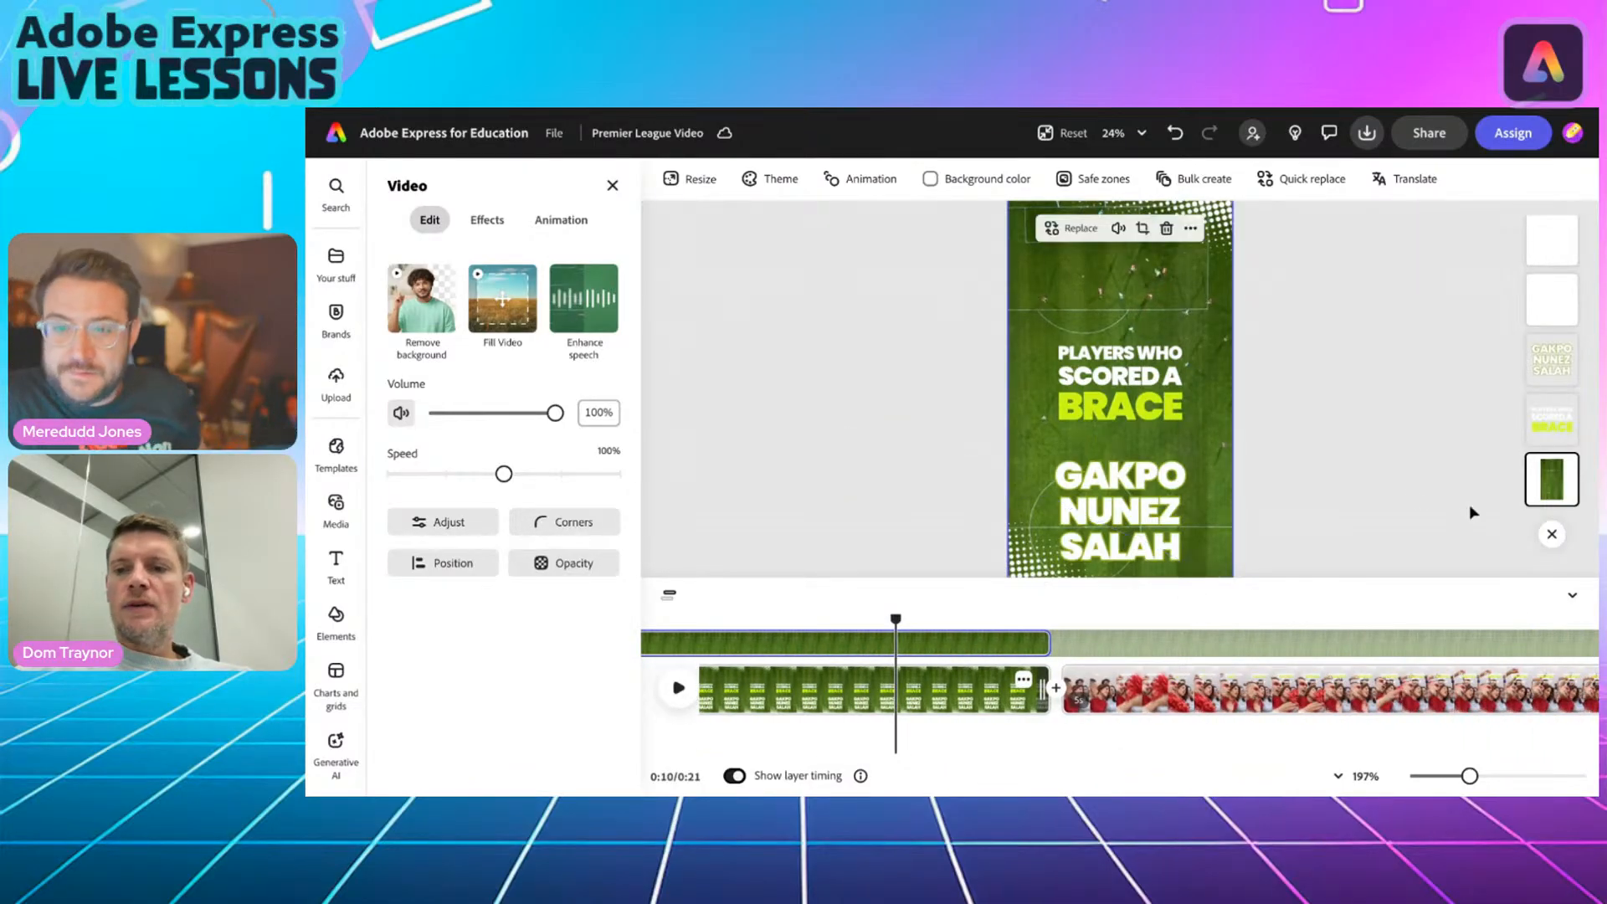
Apply the Duotone effect to the pitch video and set its shadows to red #EA3829.
{"action": "left_click", "coordinate": [487, 220]}
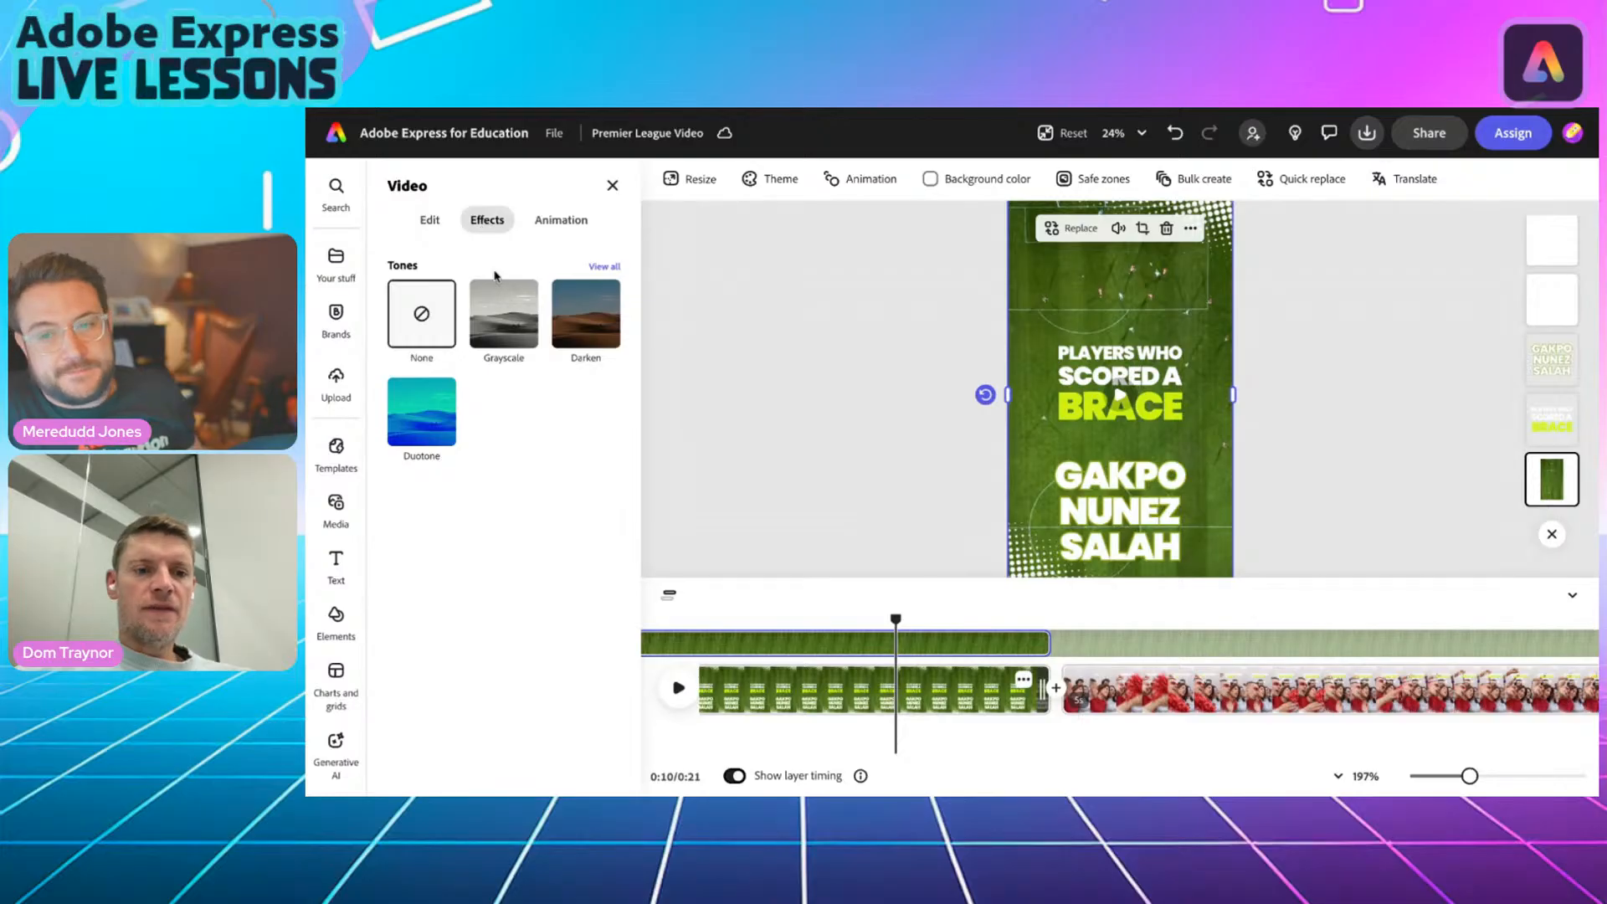
{"action": "left_click", "coordinate": [423, 420]}
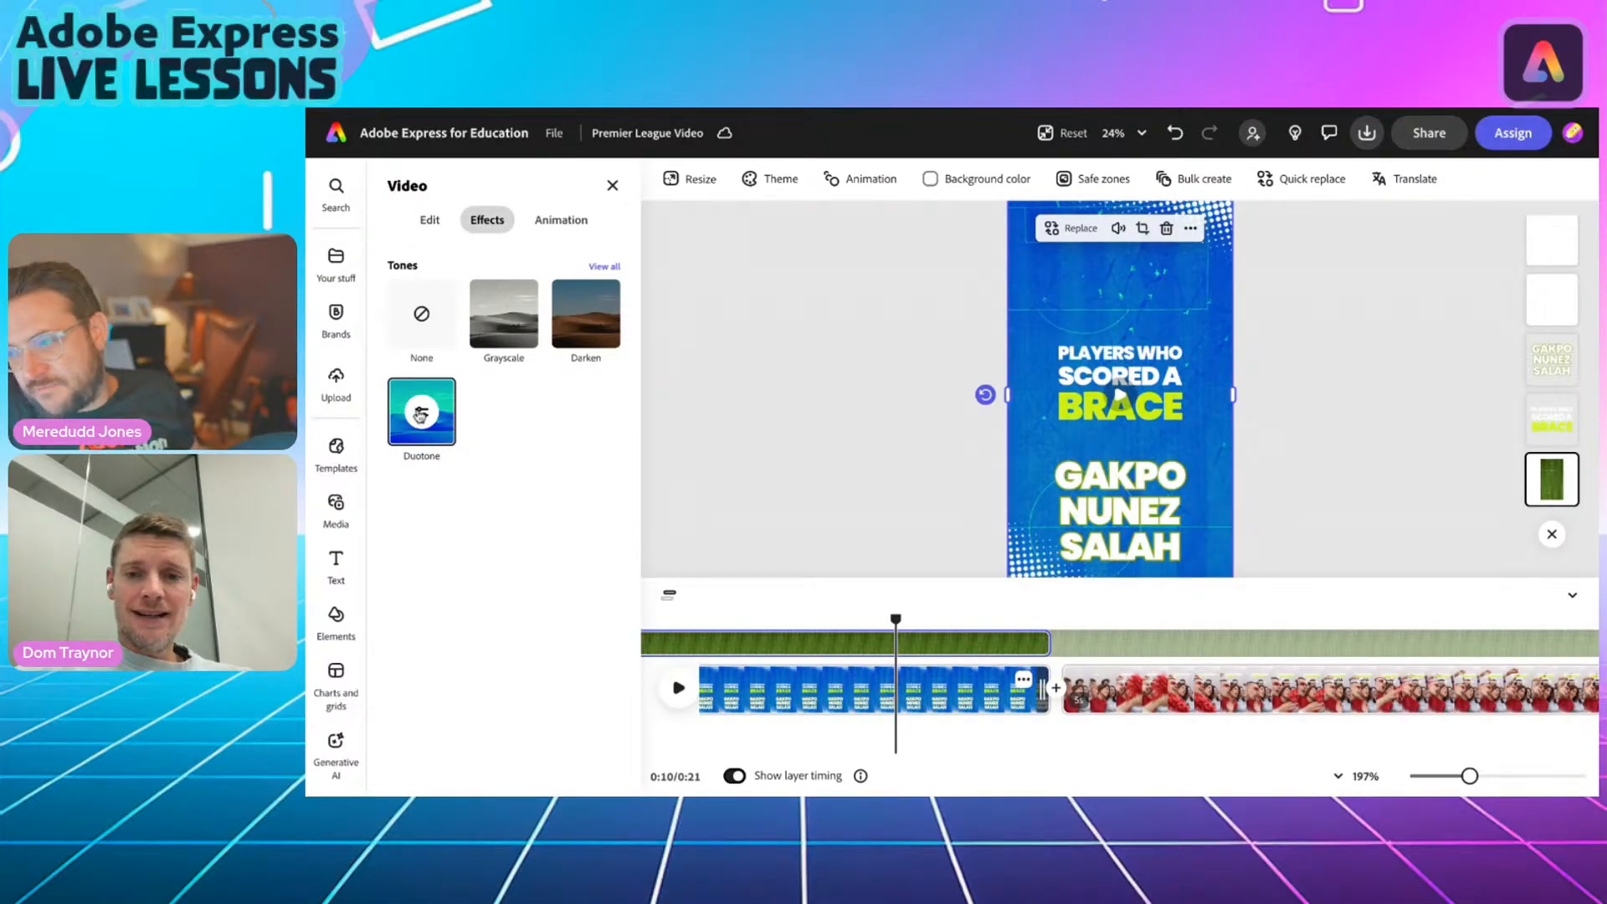
{"action": "left_click", "coordinate": [421, 412]}
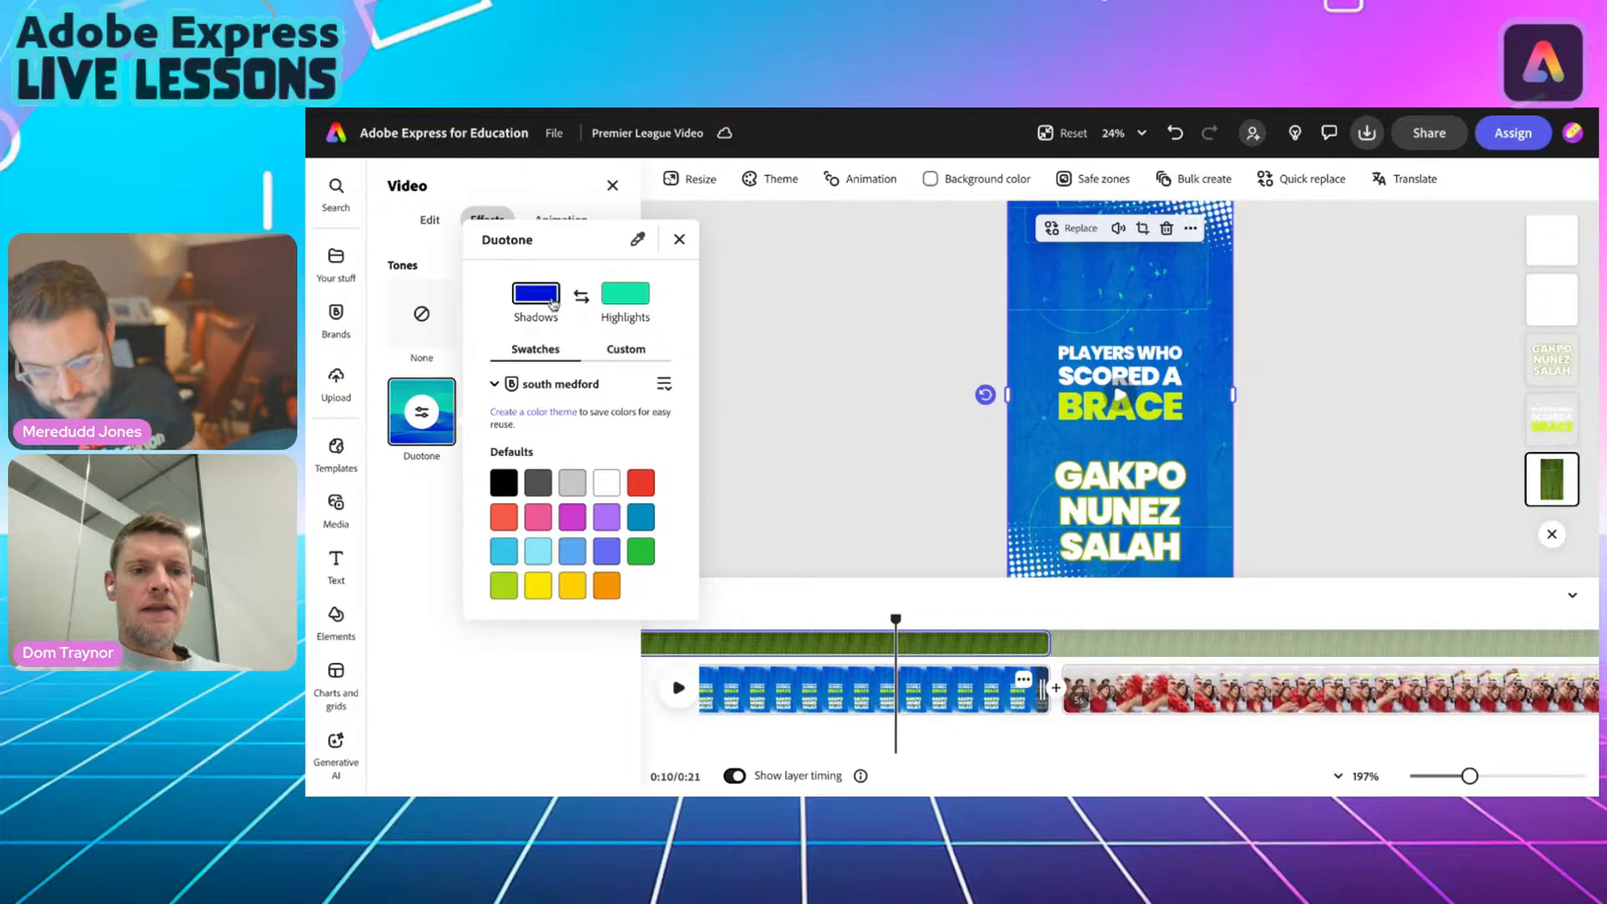
{"action": "left_click", "coordinate": [640, 484]}
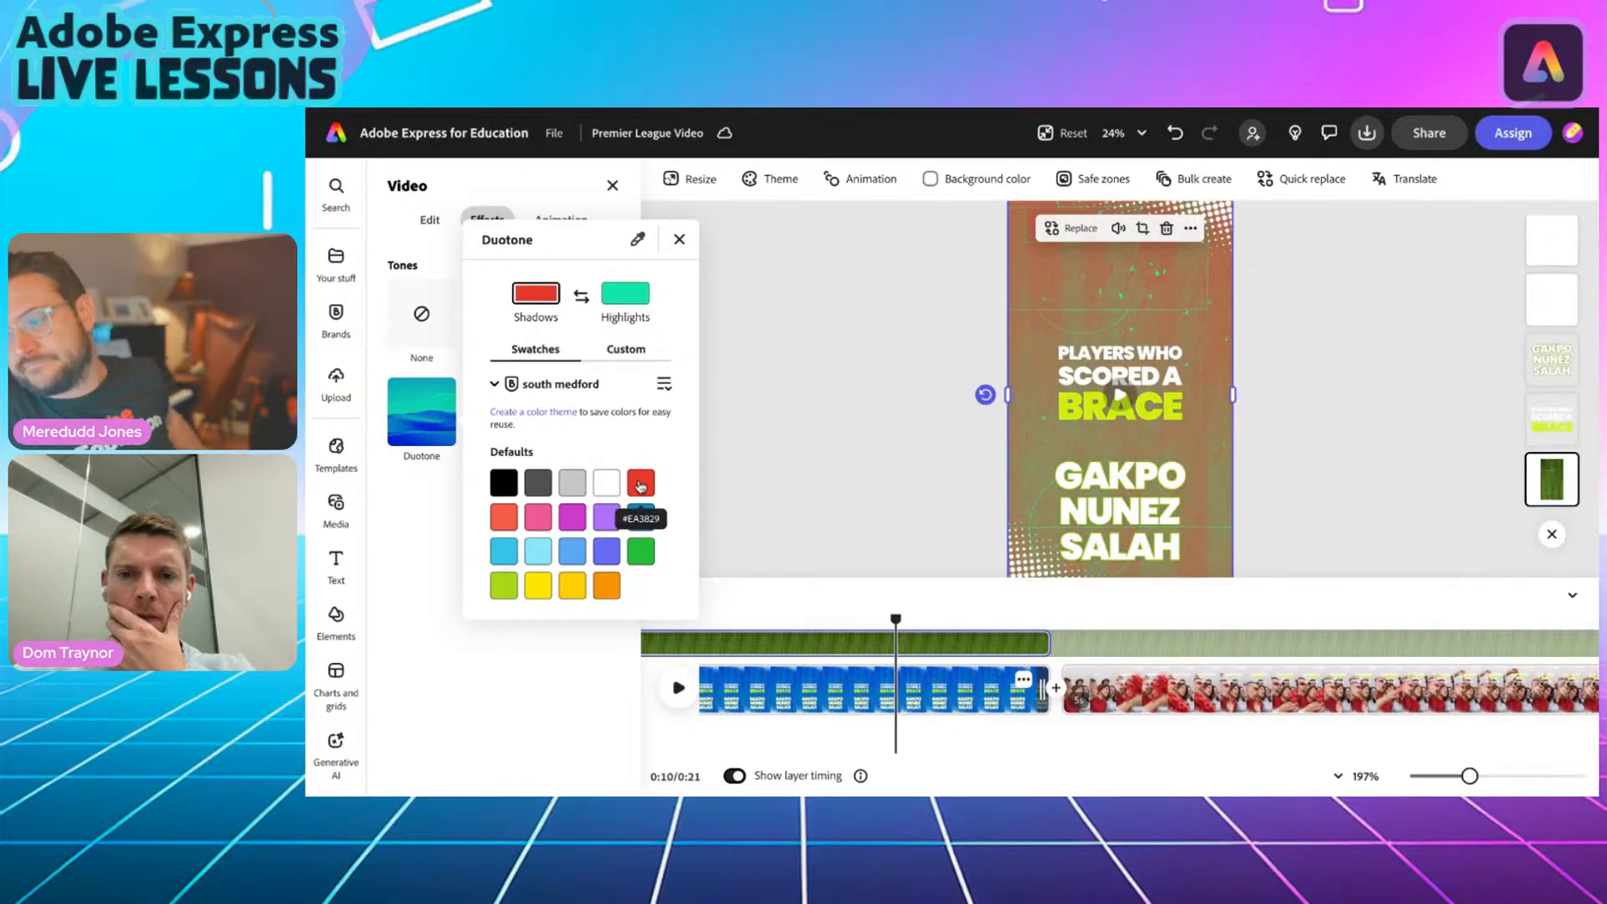
Try black, orange, purple and magenta as the Duotone highlights, swapping the shadow and highlight colours to compare.
{"action": "left_click", "coordinate": [620, 292]}
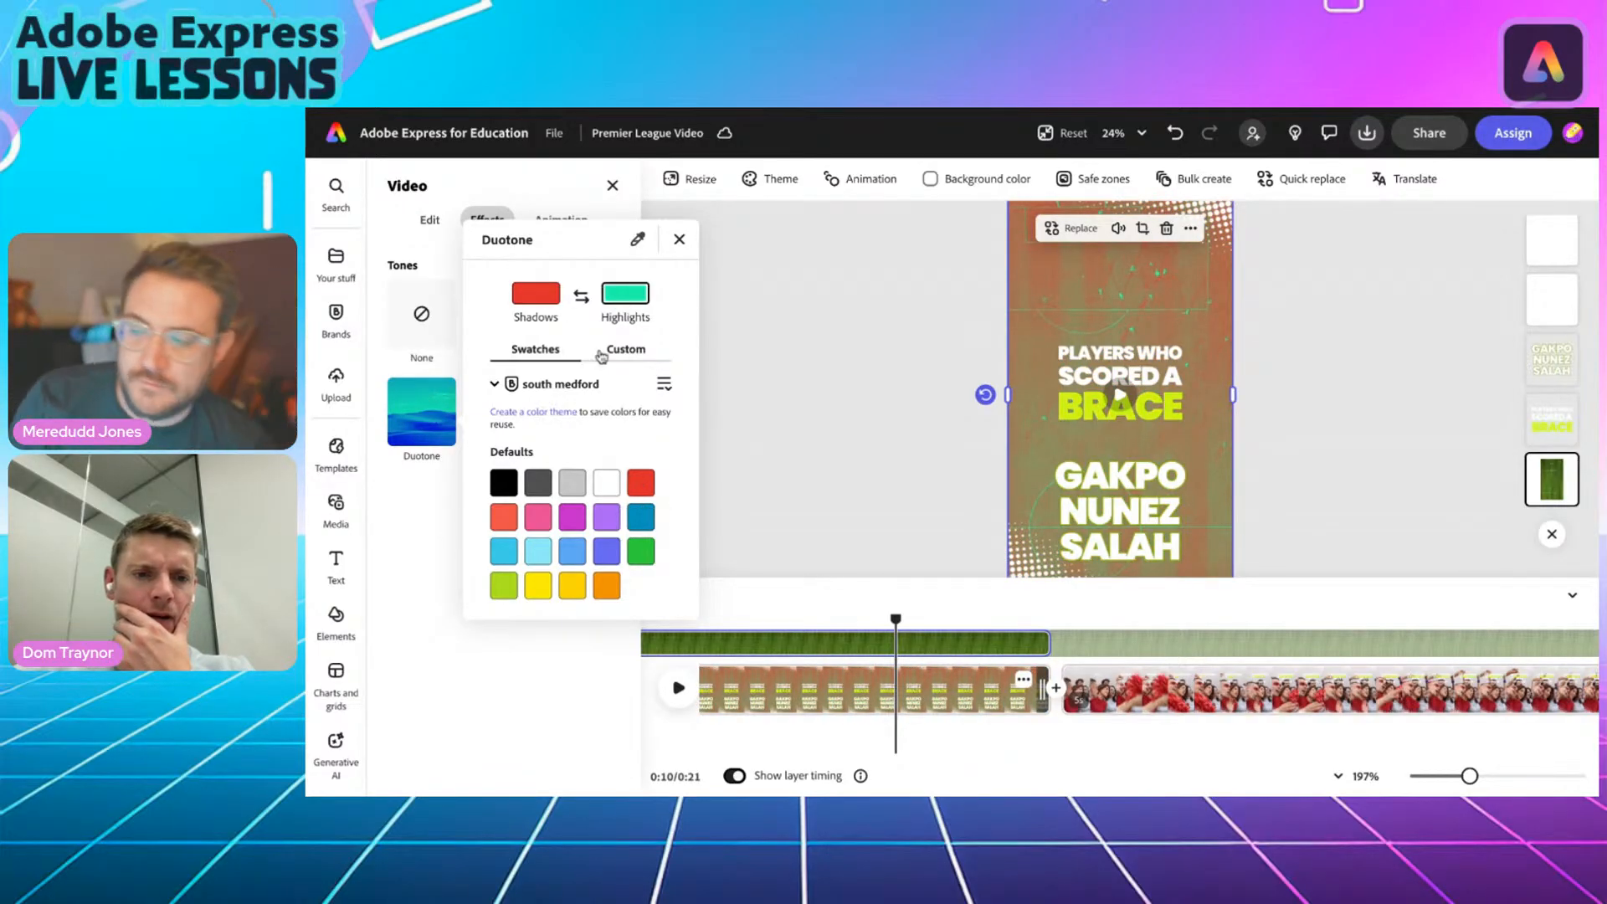
{"action": "left_click", "coordinate": [502, 484]}
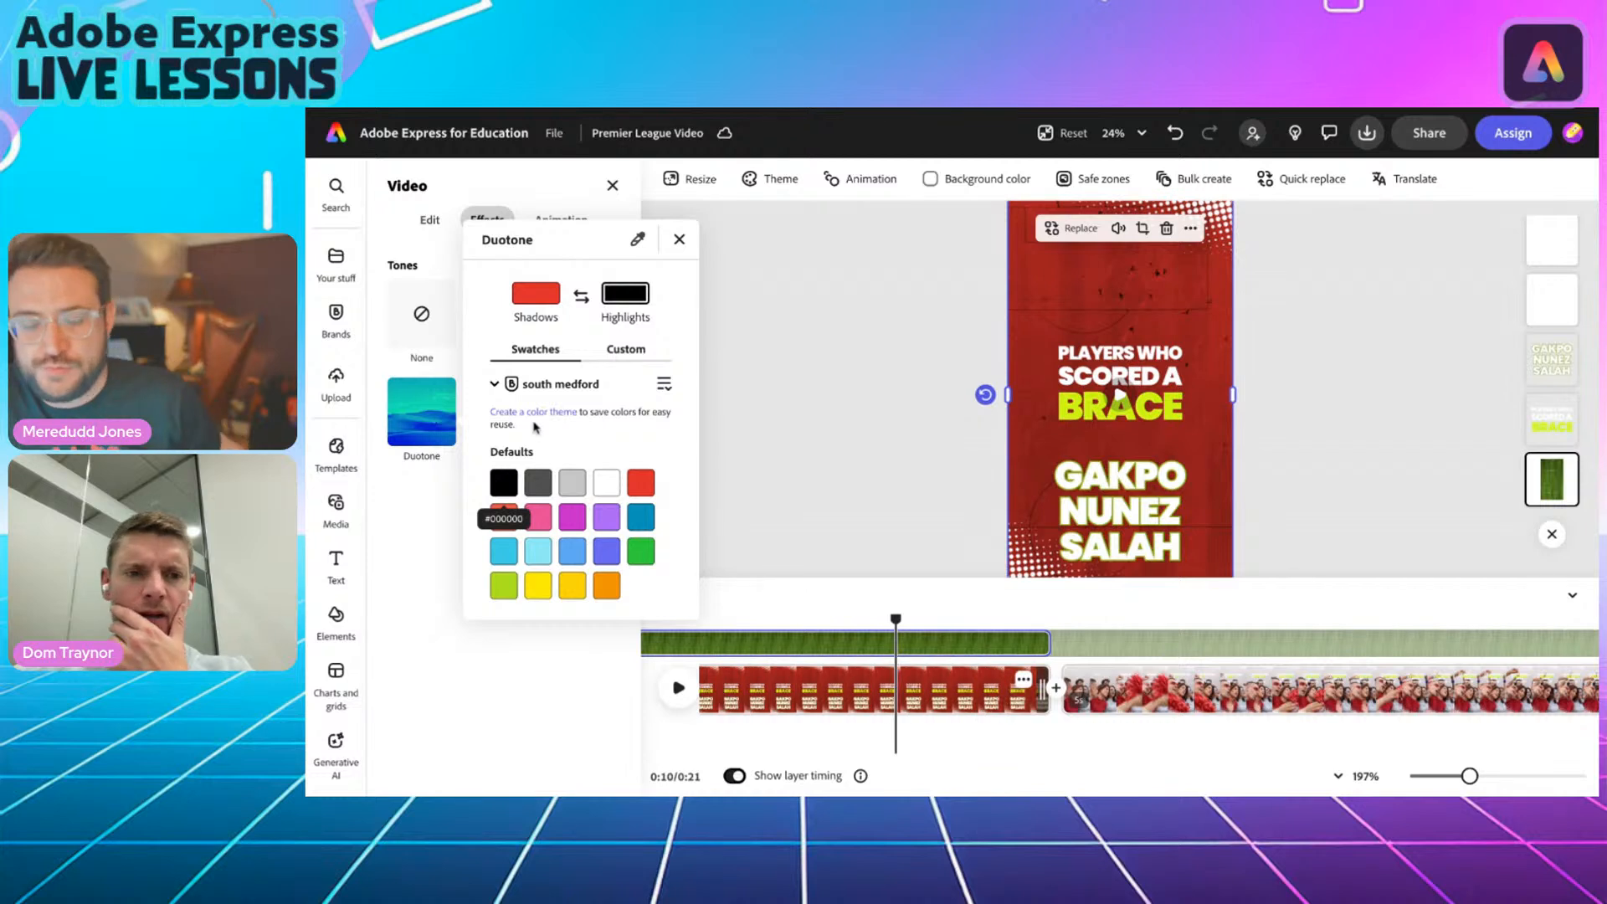
{"action": "left_click", "coordinate": [582, 296]}
{"action": "left_click", "coordinate": [582, 295]}
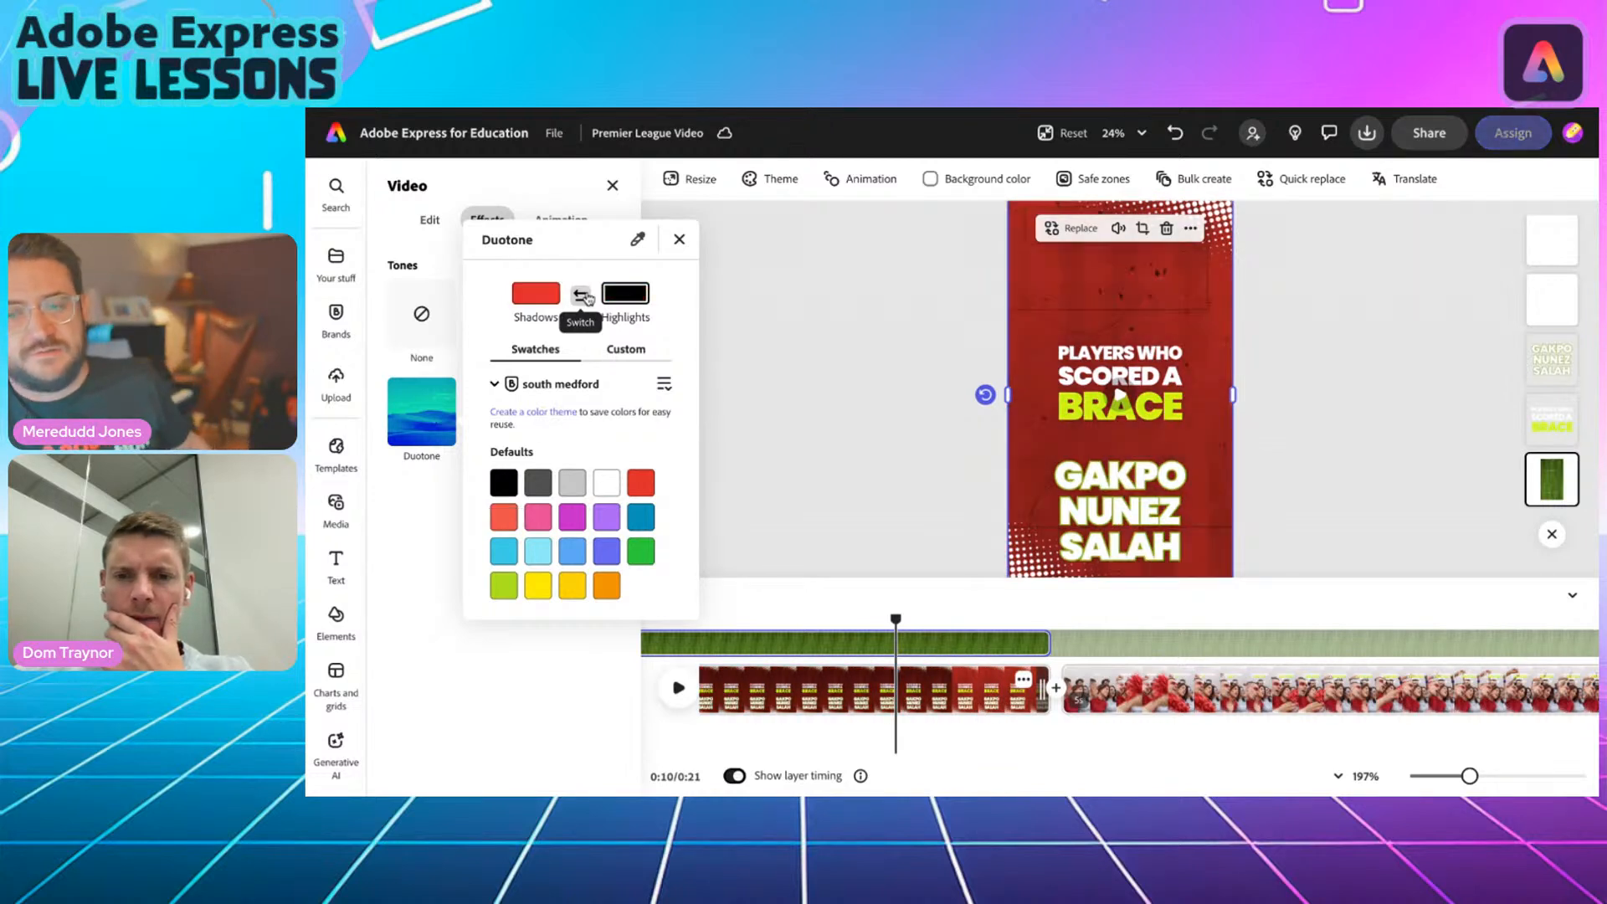
{"action": "left_click", "coordinate": [606, 586]}
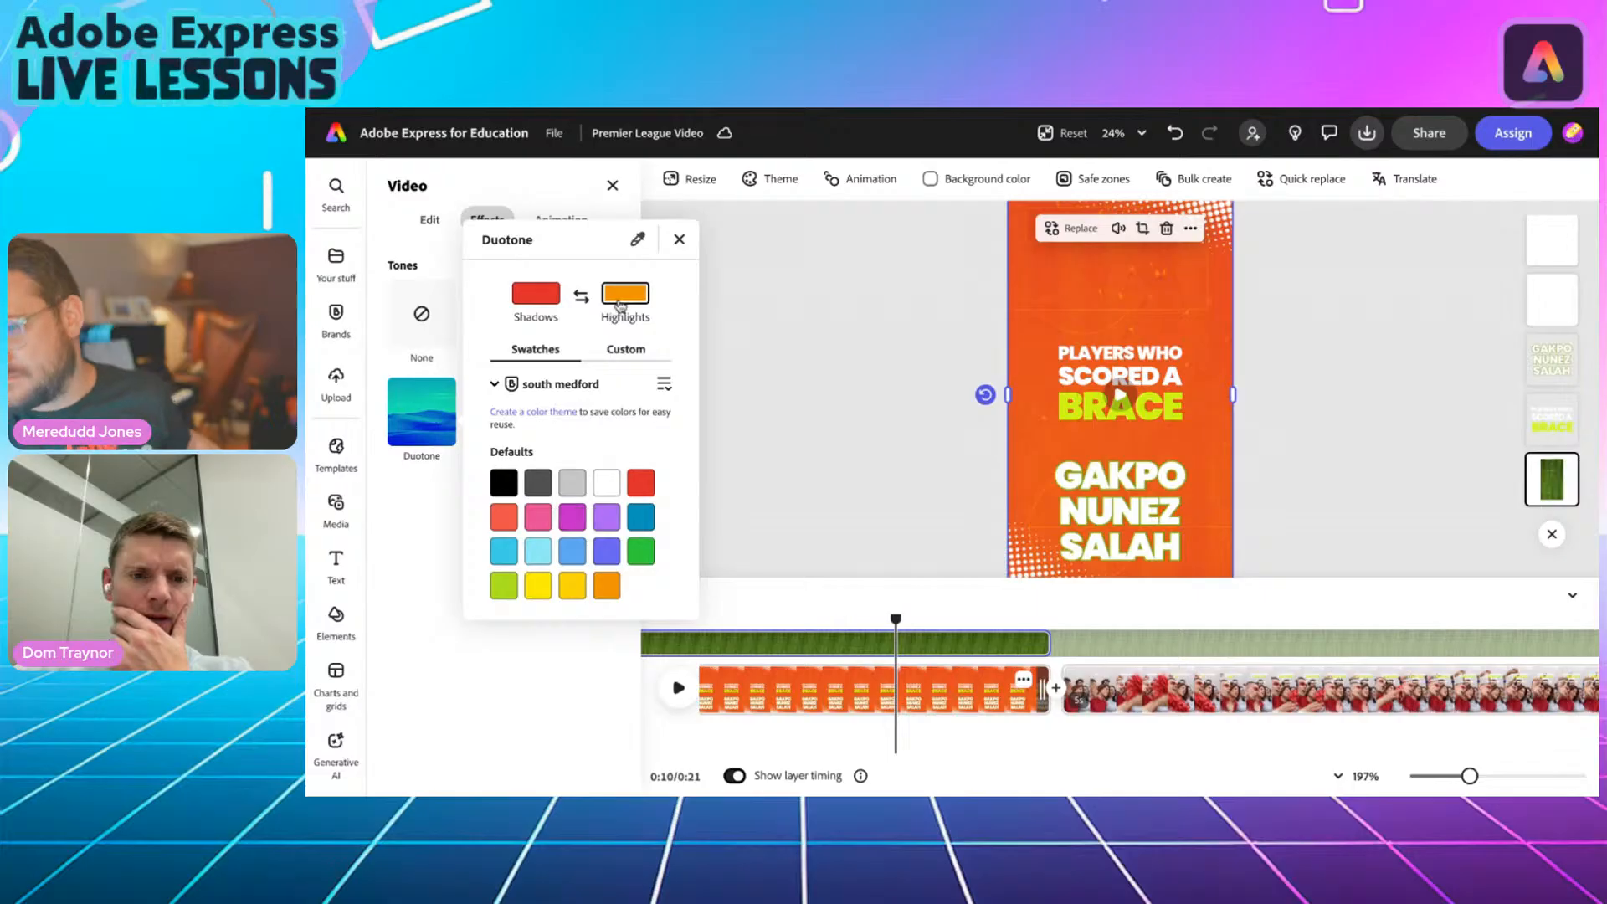
{"action": "left_click", "coordinate": [607, 514]}
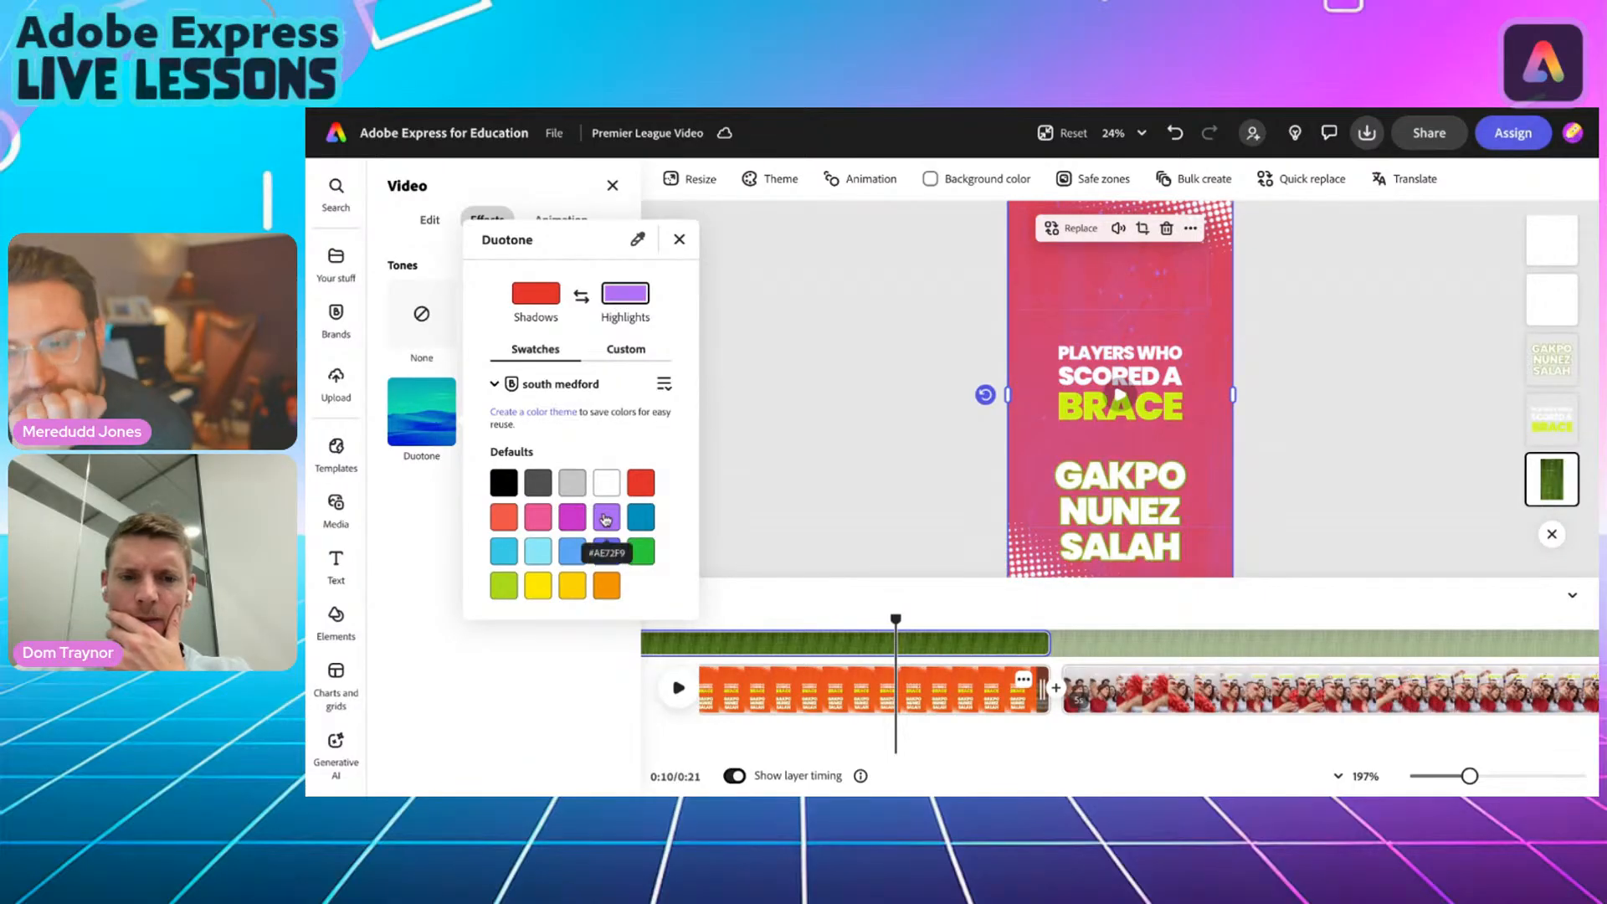
{"action": "left_click", "coordinate": [574, 518]}
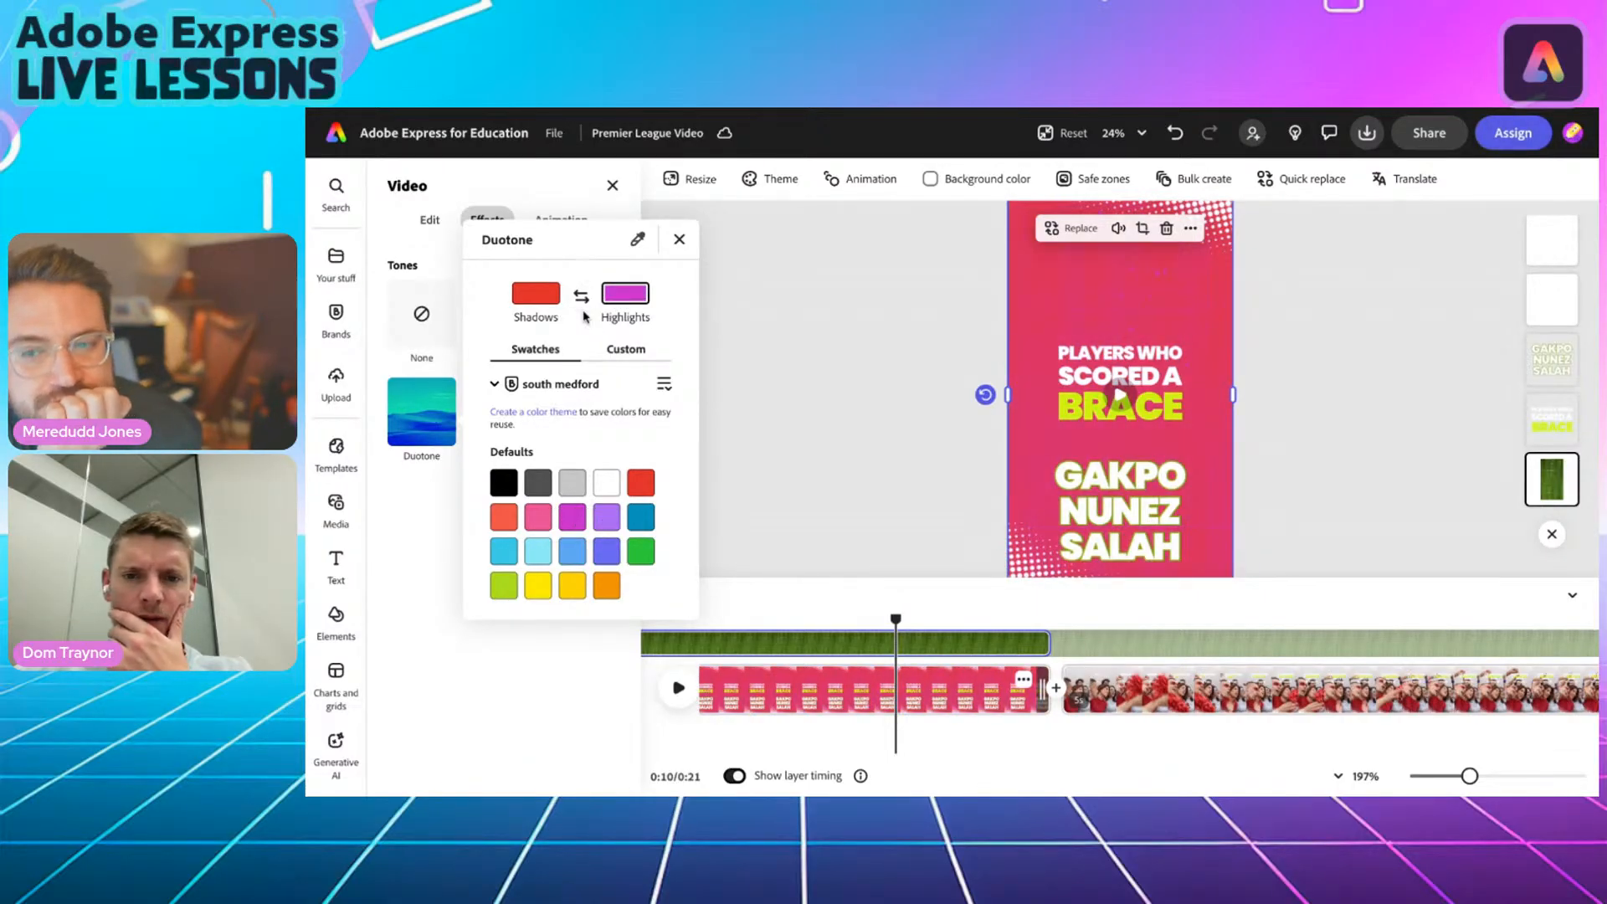
{"action": "left_click", "coordinate": [581, 296]}
Set the pitch video's Duotone highlights to light grey #C6C6C6 and its shadows to red.
{"action": "left_click", "coordinate": [572, 482]}
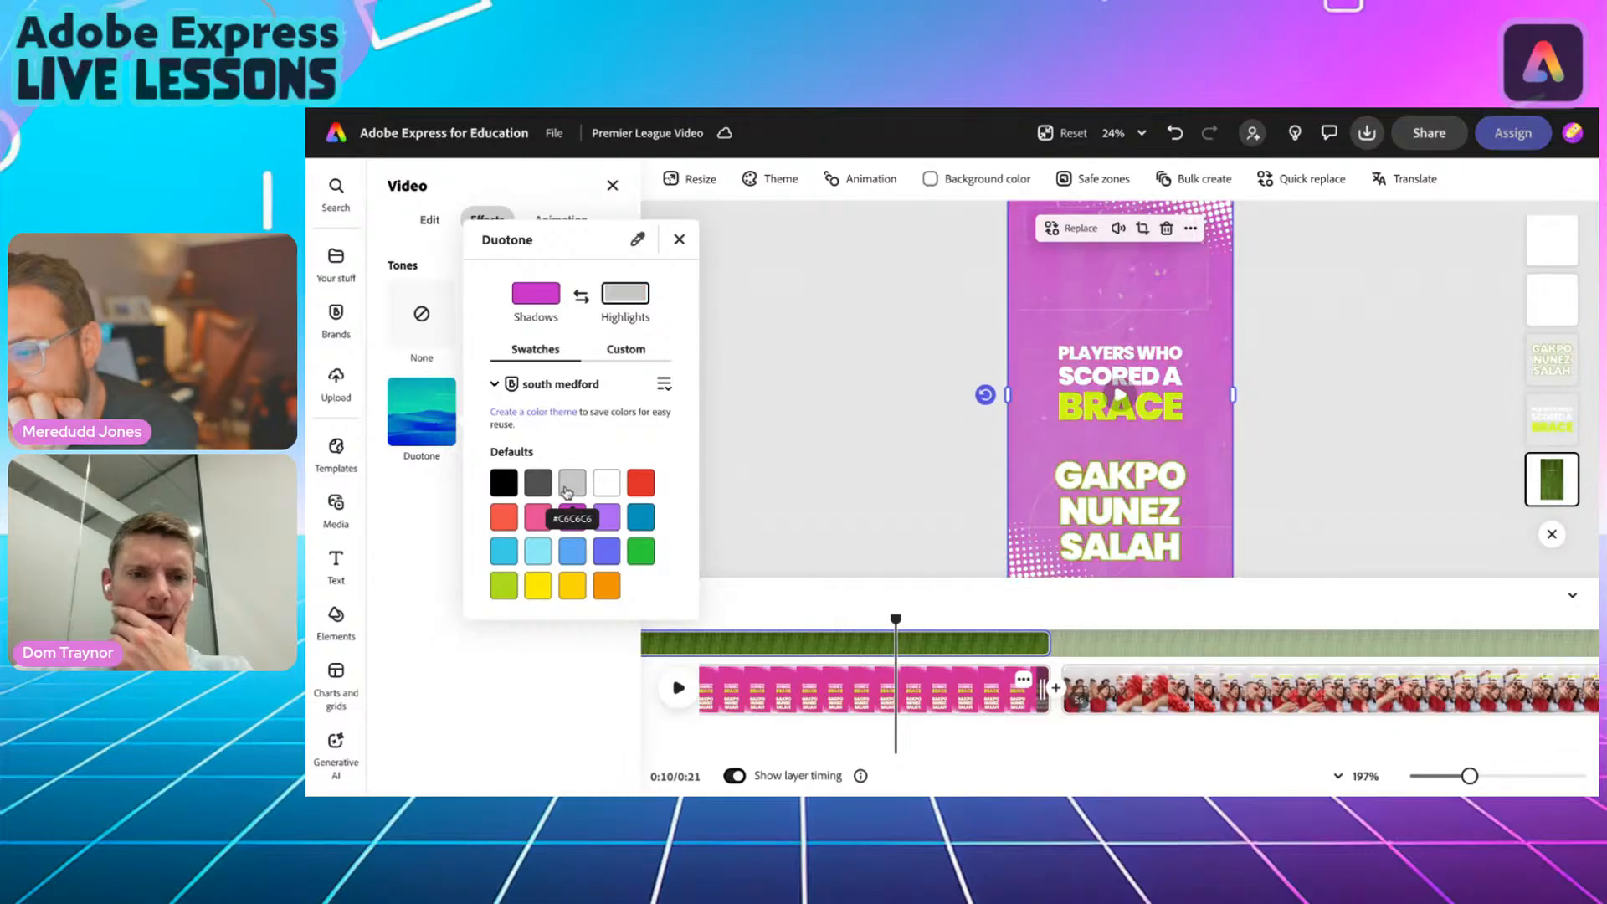
{"action": "left_click", "coordinate": [545, 298]}
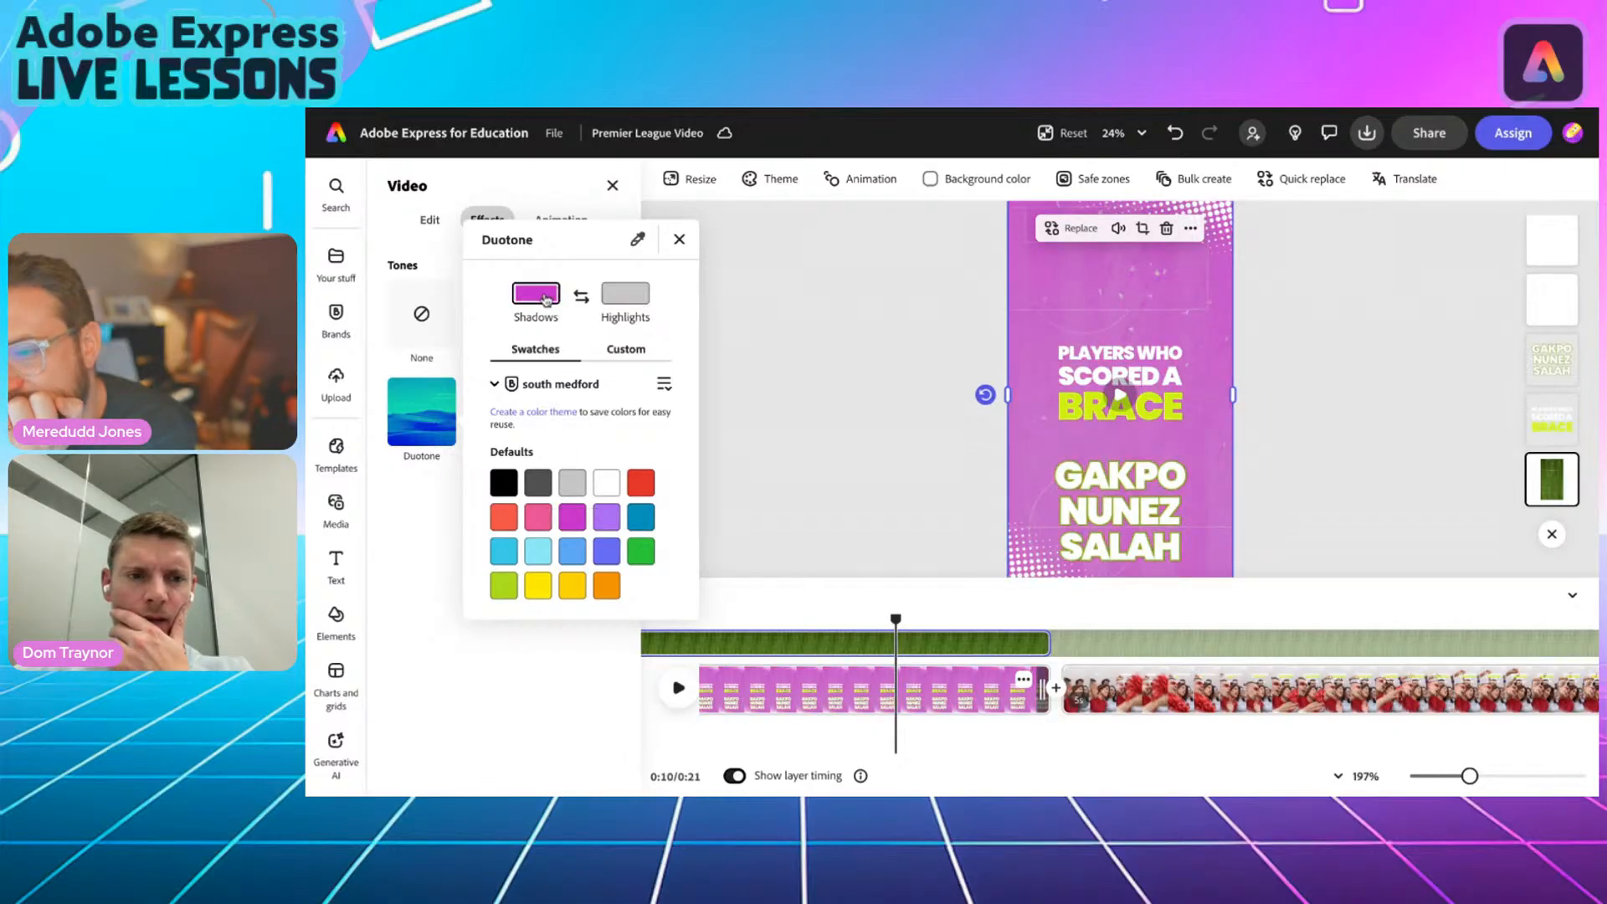
{"action": "left_click", "coordinate": [639, 483]}
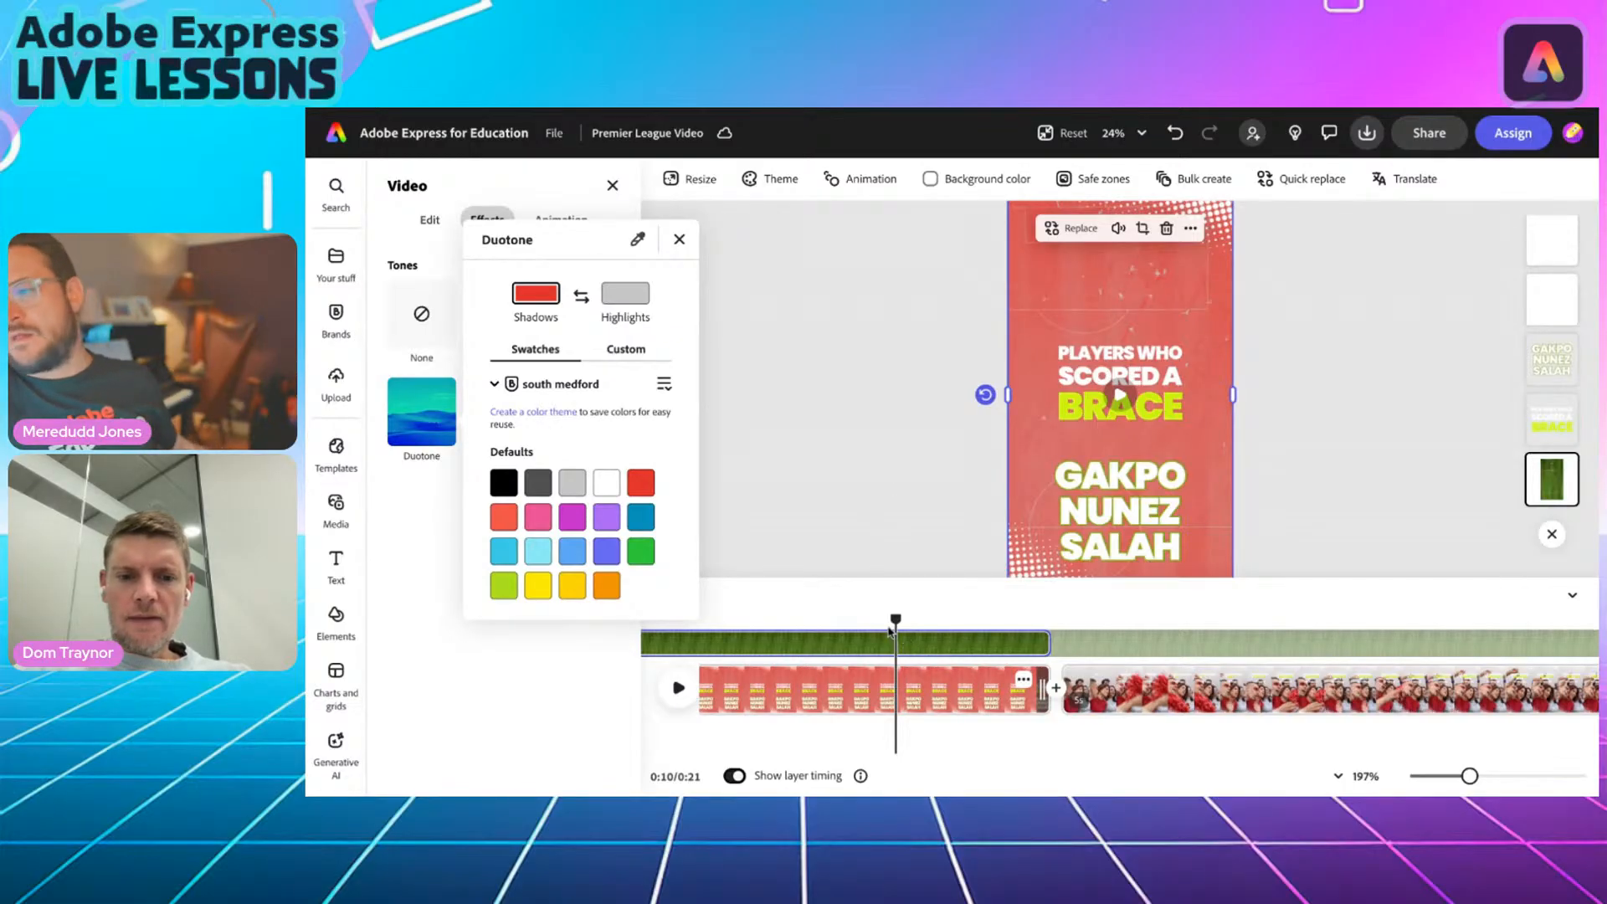
Return the playhead to the start of the brace scene and preview it with the red Duotone pitch.
{"action": "left_click", "coordinate": [774, 617]}
{"action": "scroll", "coordinate": [775, 618], "scroll_direction": "left", "scroll_amount": 5}
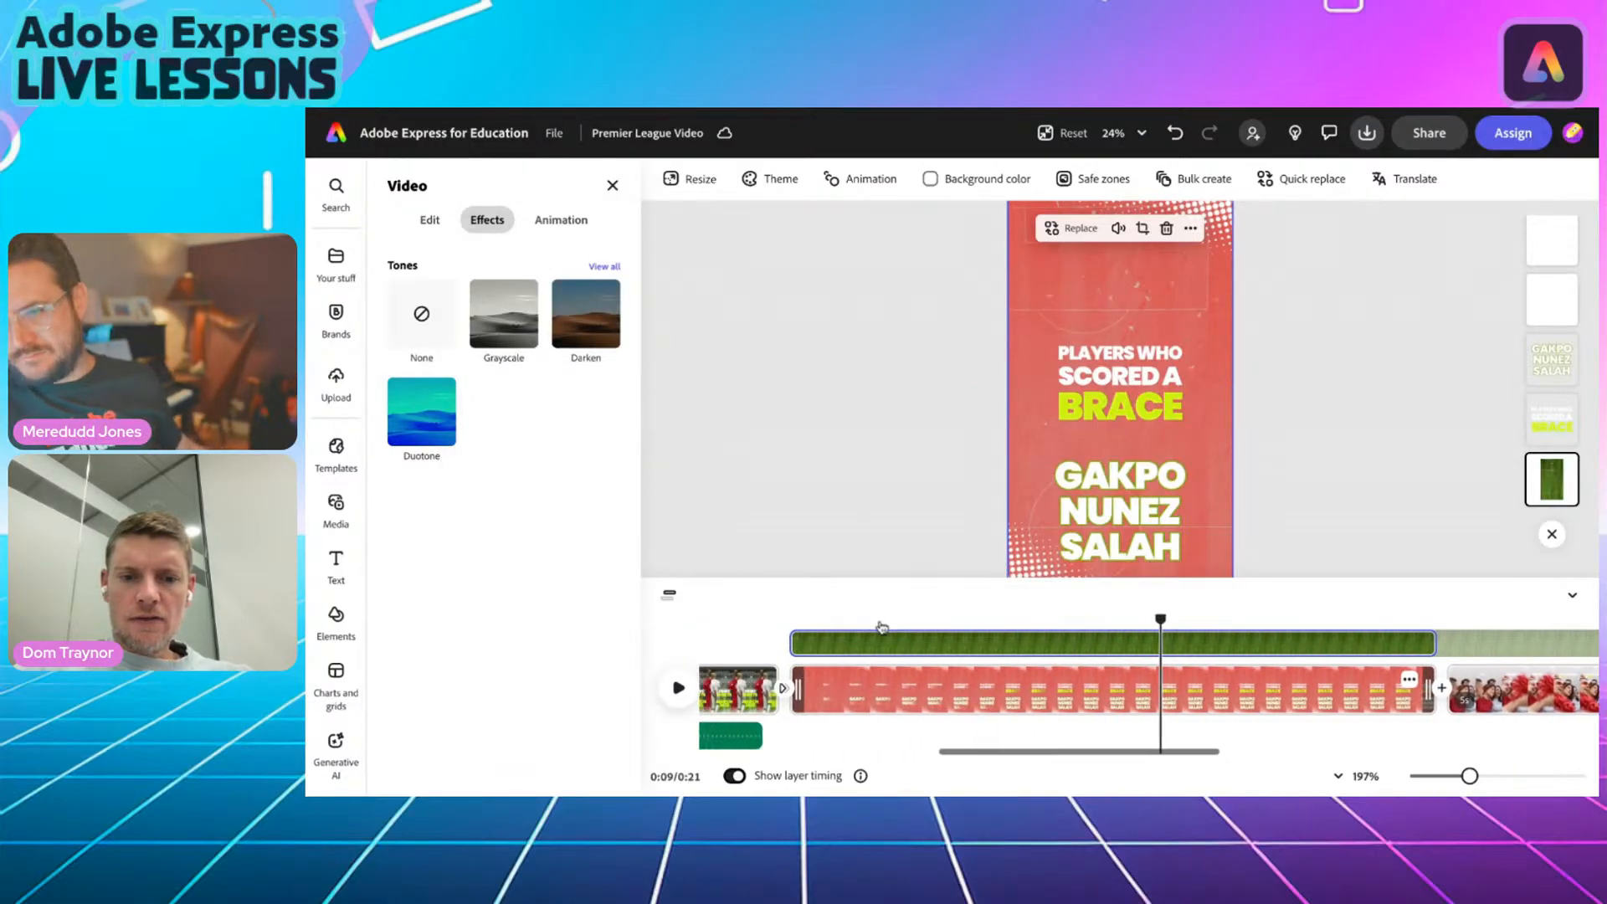
{"action": "left_click_drag", "start_coordinate": [791, 634], "coordinate": [792, 634]}
{"action": "left_click", "coordinate": [678, 688]}
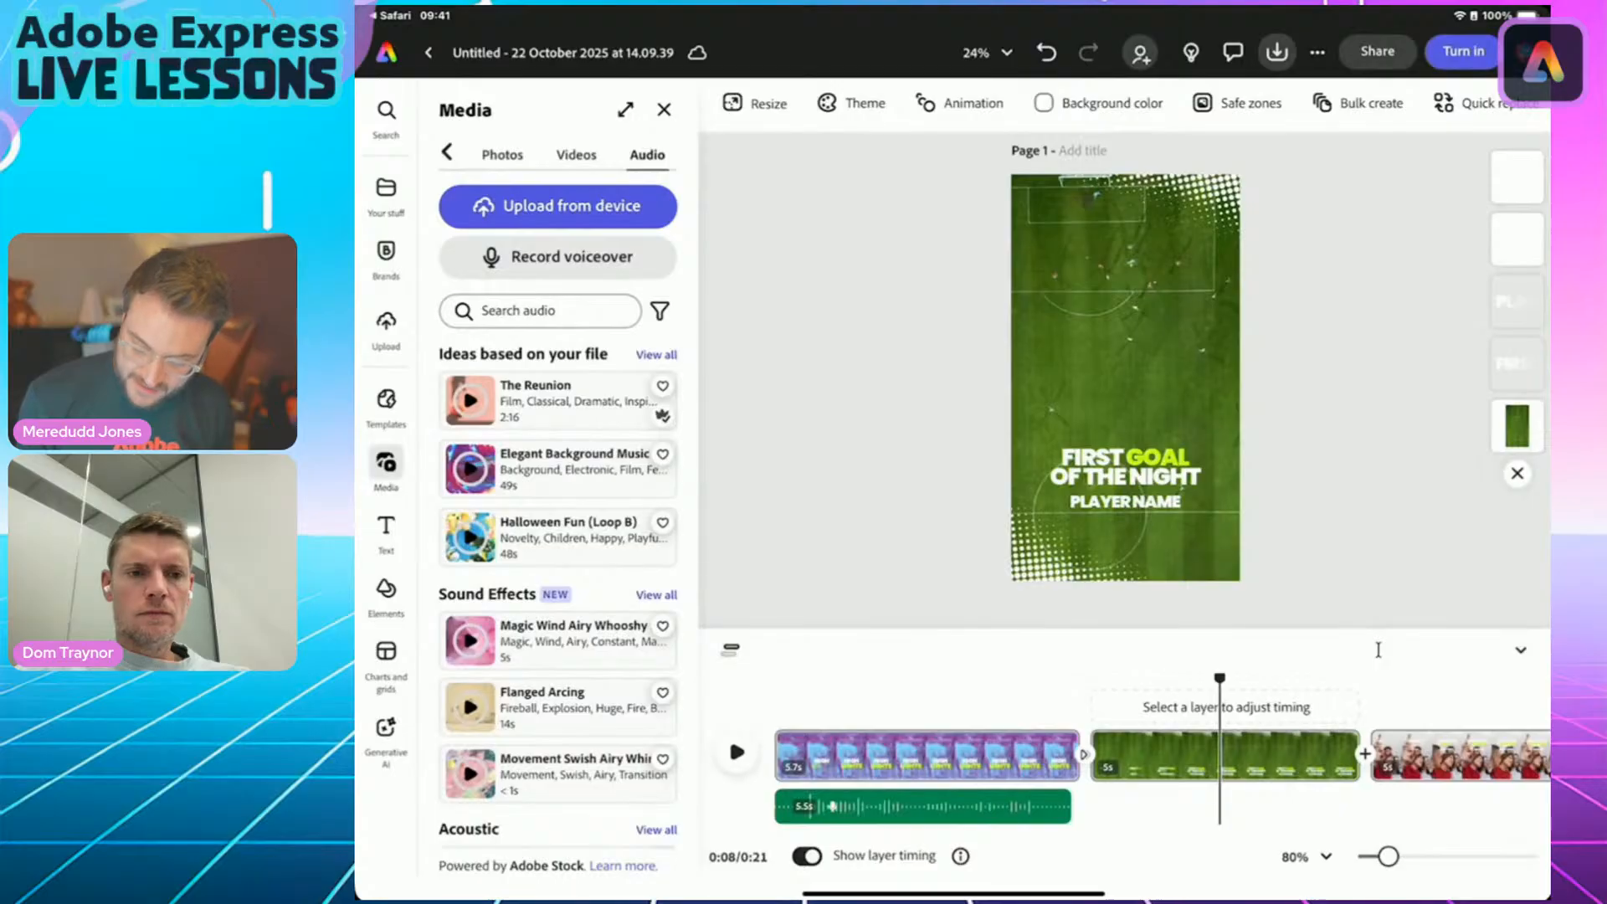
In the video dated 22 October 2025, replace the PLAYER NAME text under FIRST GOAL OF THE NIGHT with David Brooks.
{"action": "scroll", "coordinate": [1124, 469], "scroll_direction": "up", "scroll_amount": 5}
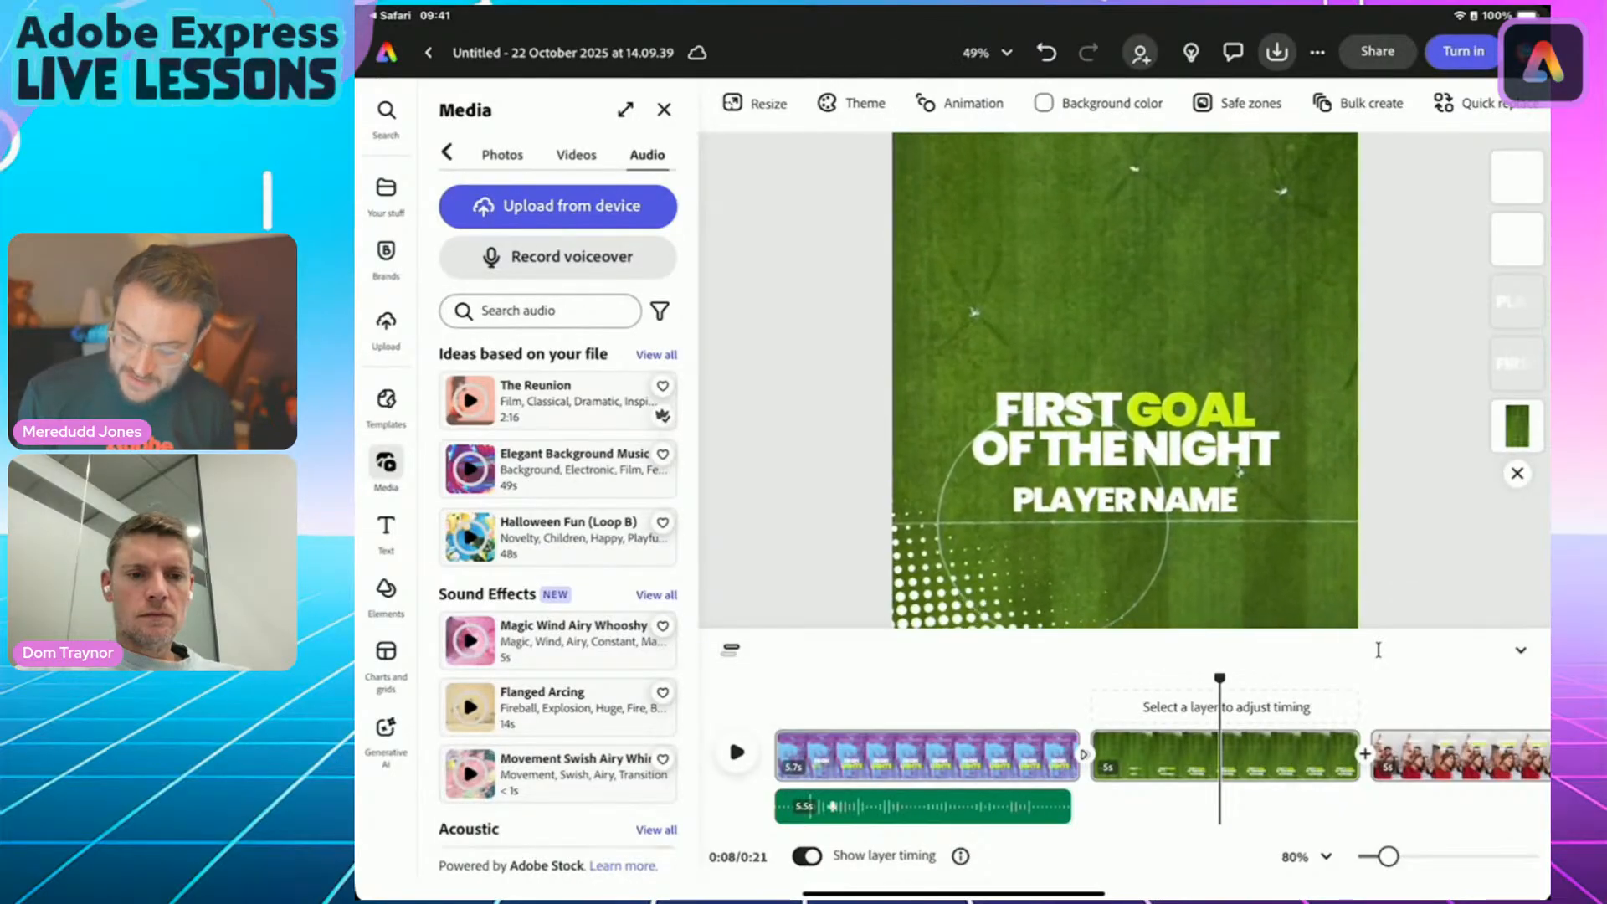
{"action": "scroll", "coordinate": [1124, 468], "scroll_direction": "up", "scroll_amount": 3}
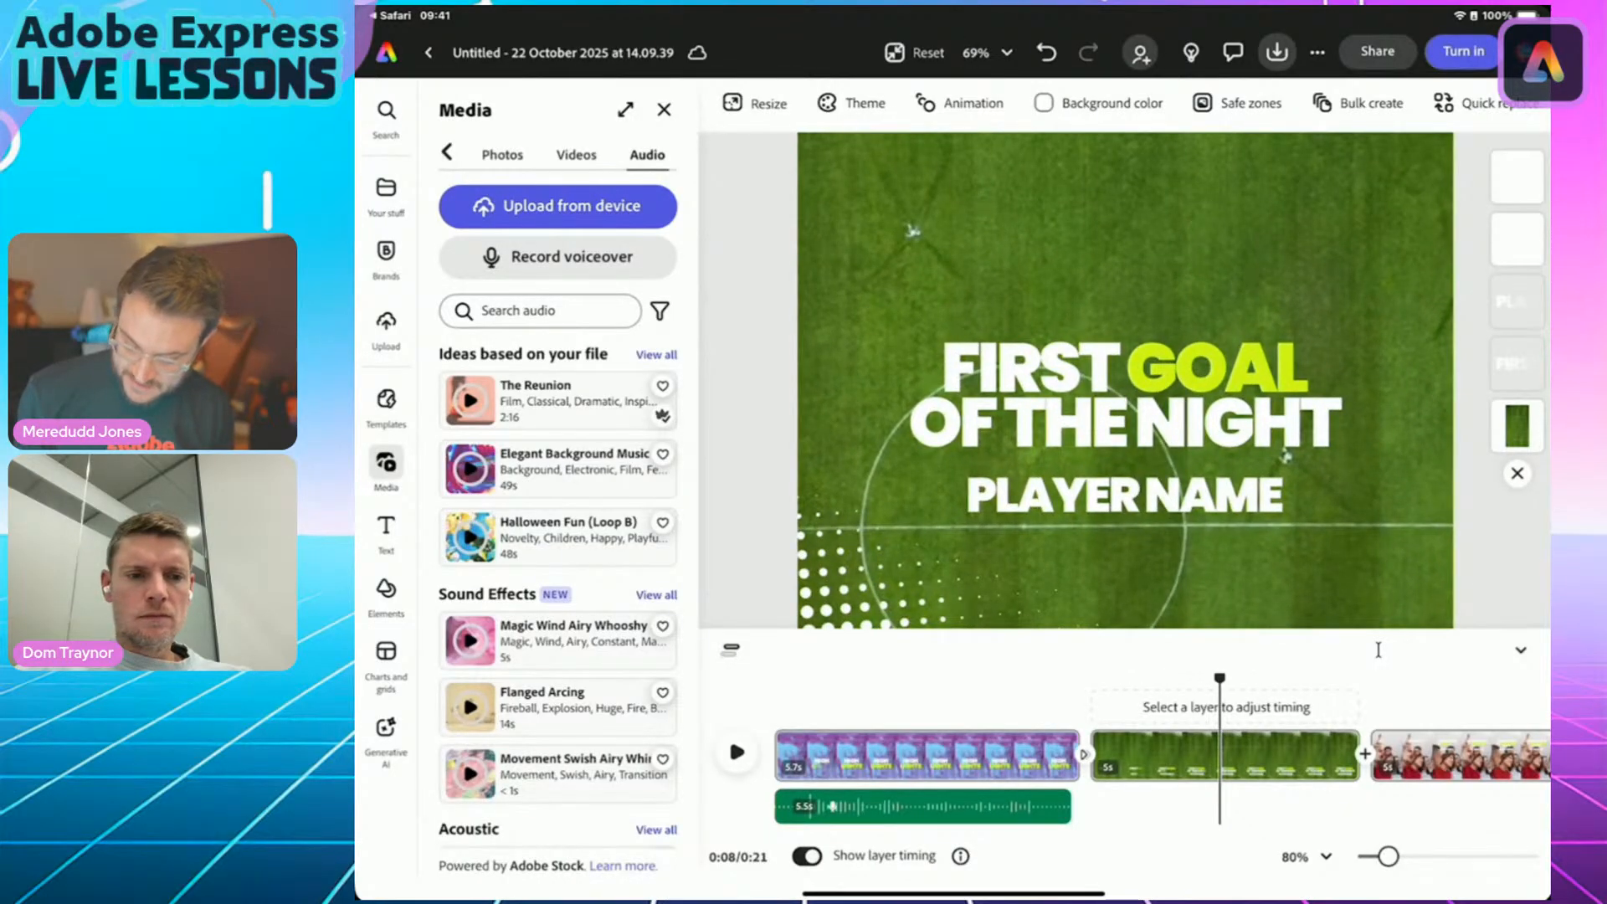
{"action": "left_click", "coordinate": [1205, 495]}
{"action": "double_click", "coordinate": [1205, 495]}
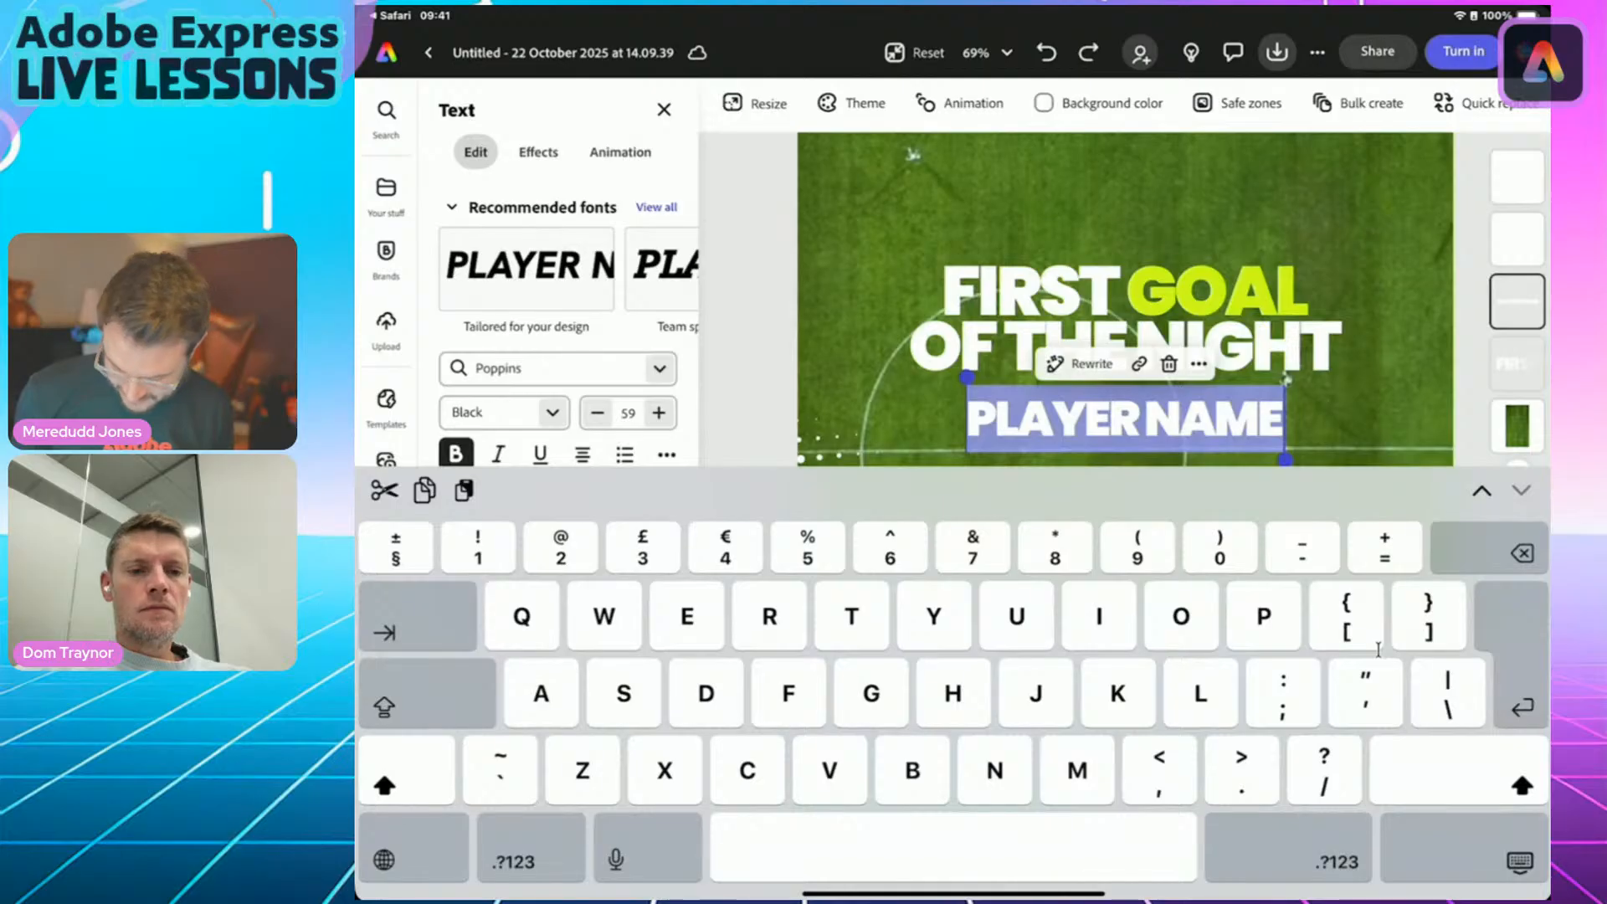
{"action": "type", "text": "D"}
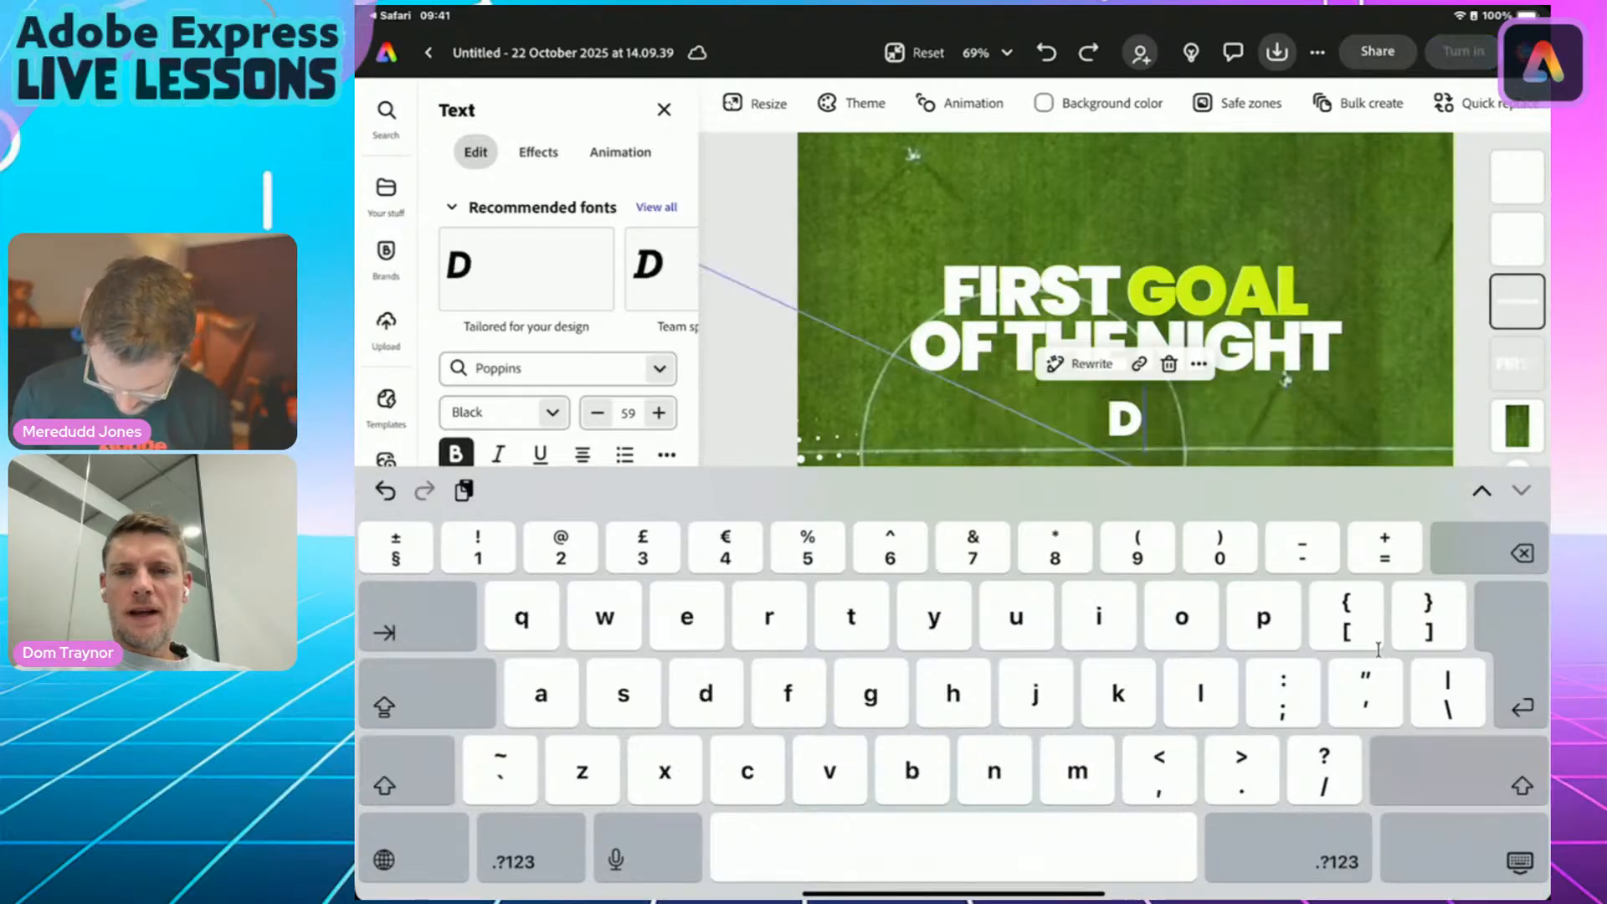
{"action": "type", "text": "avid Brooks"}
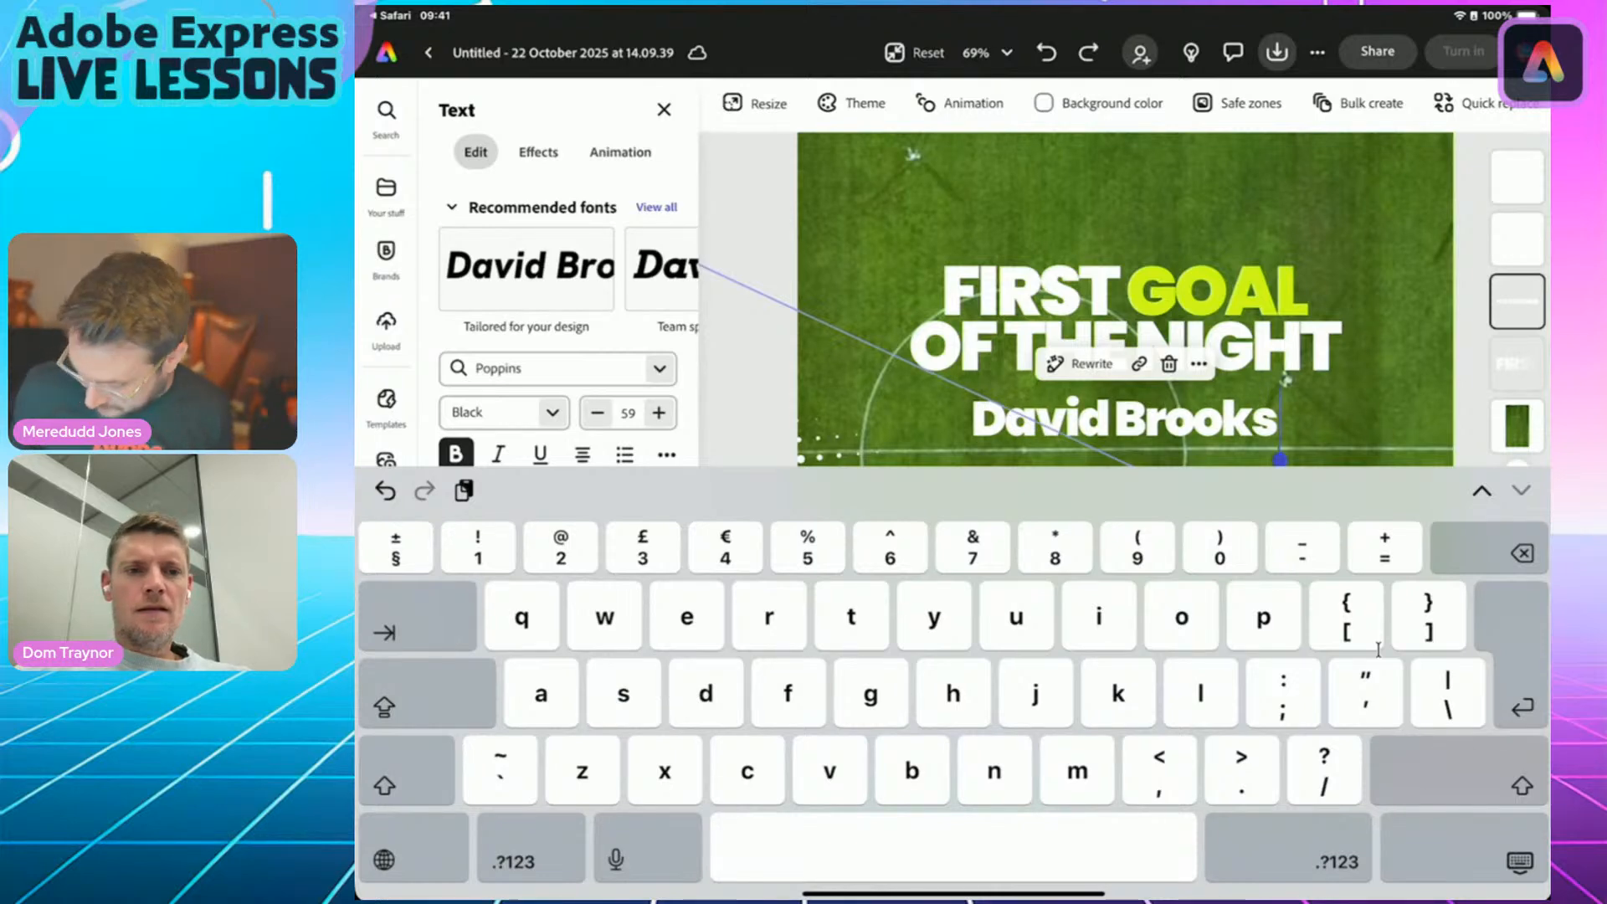
Finish editing the David Brooks text and apply the Crimson Duotone tone to the pitch video behind it.
{"action": "key", "text": "Escape"}
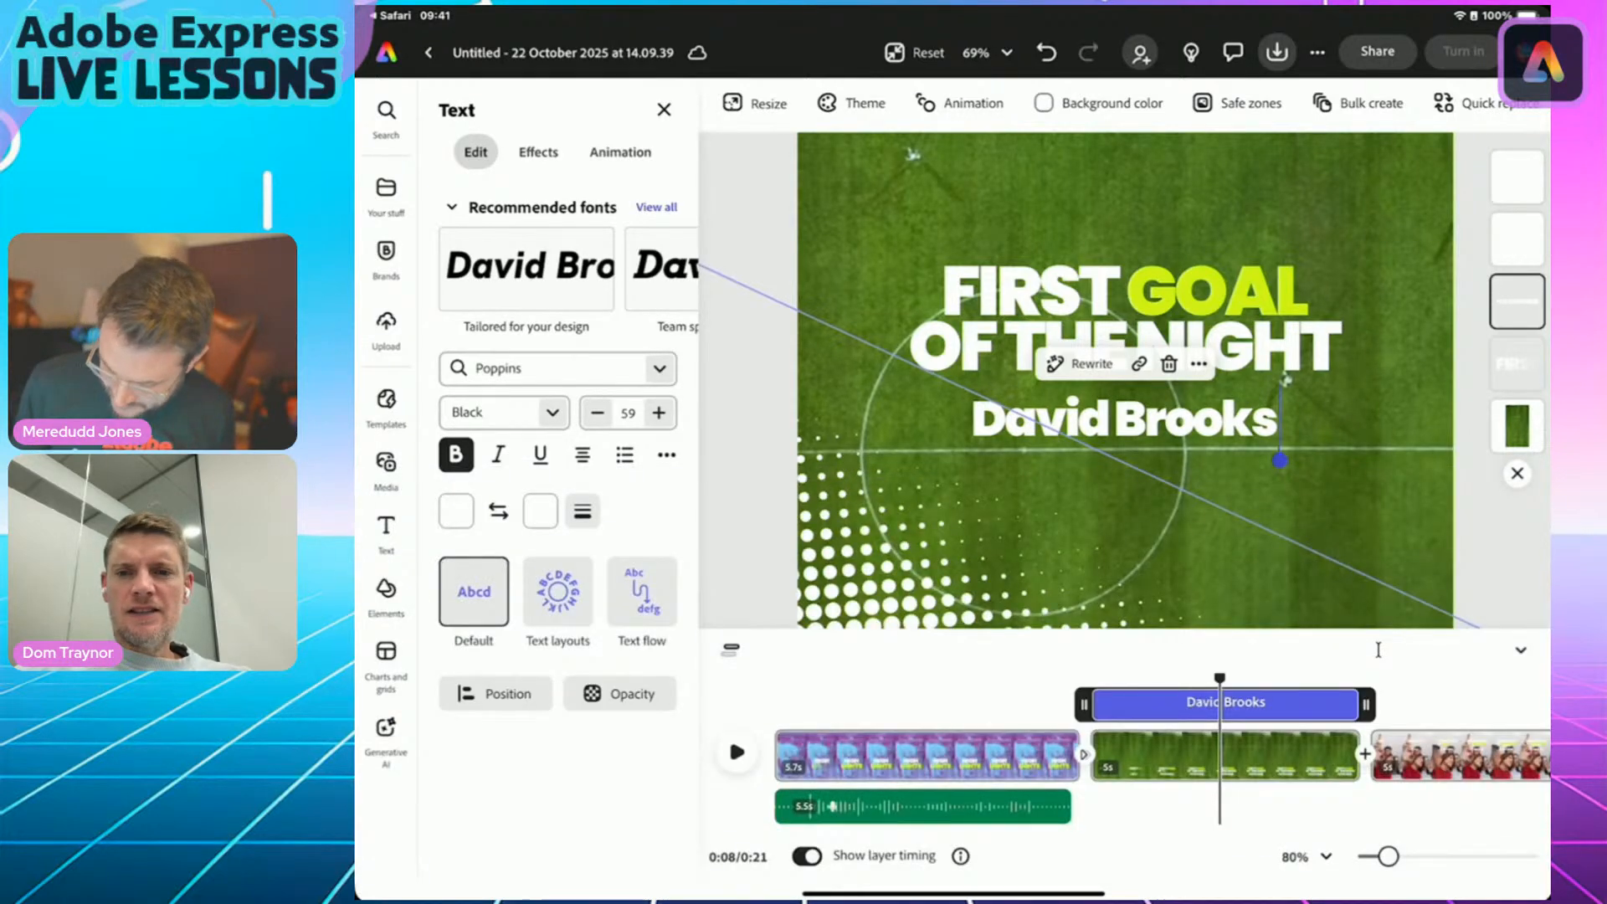
{"action": "scroll", "coordinate": [1125, 380], "scroll_direction": "down", "scroll_amount": 5}
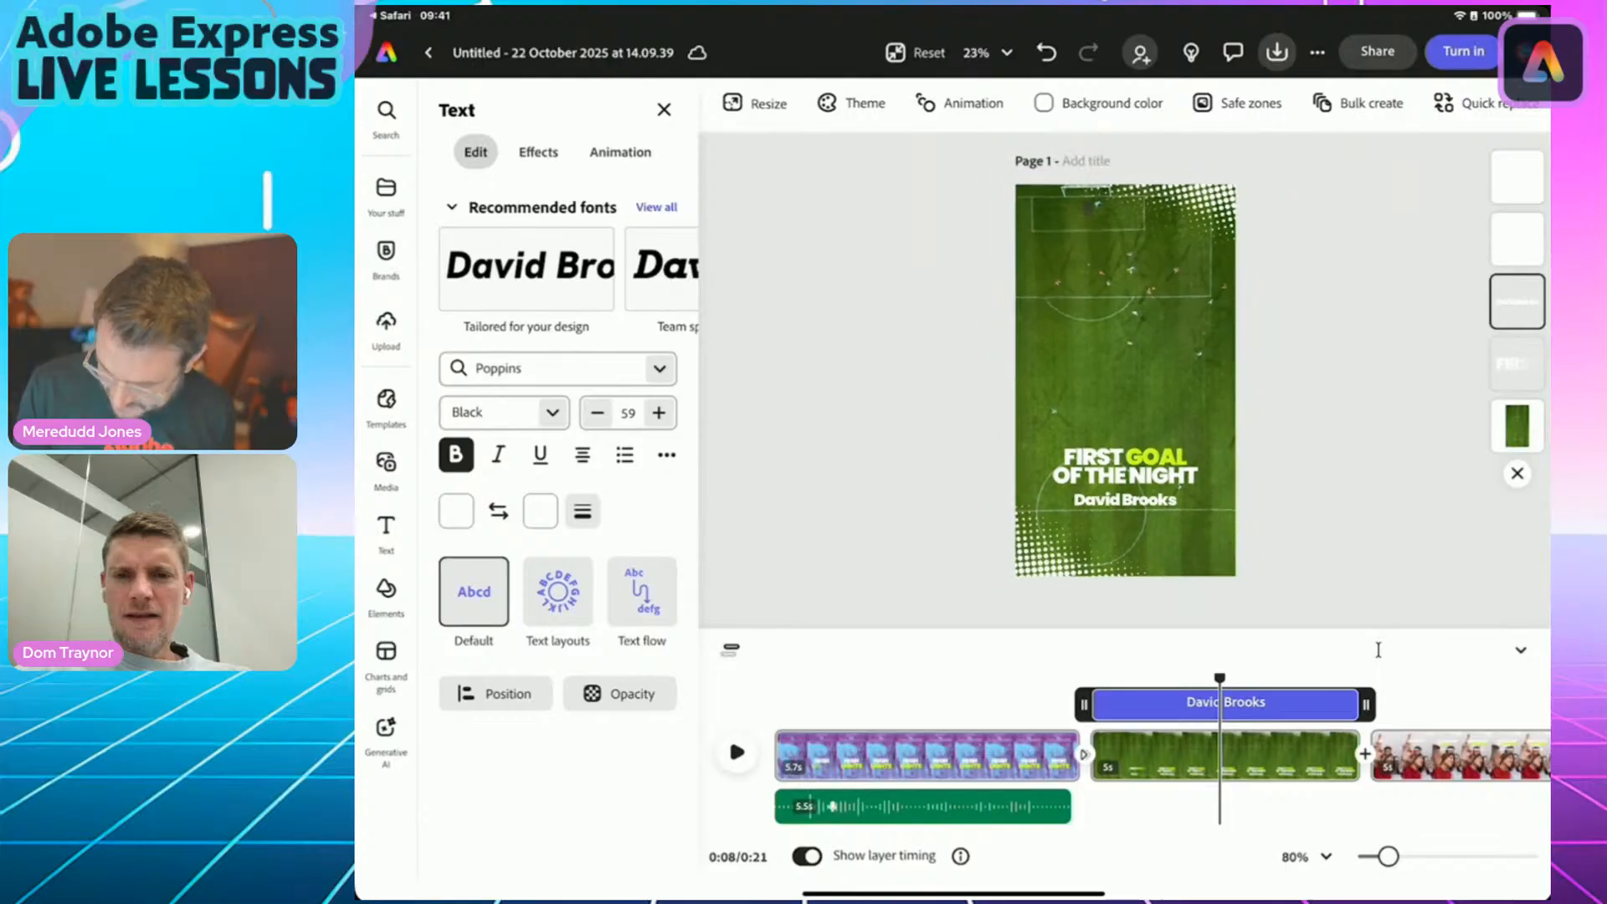
{"action": "key", "text": "Escape"}
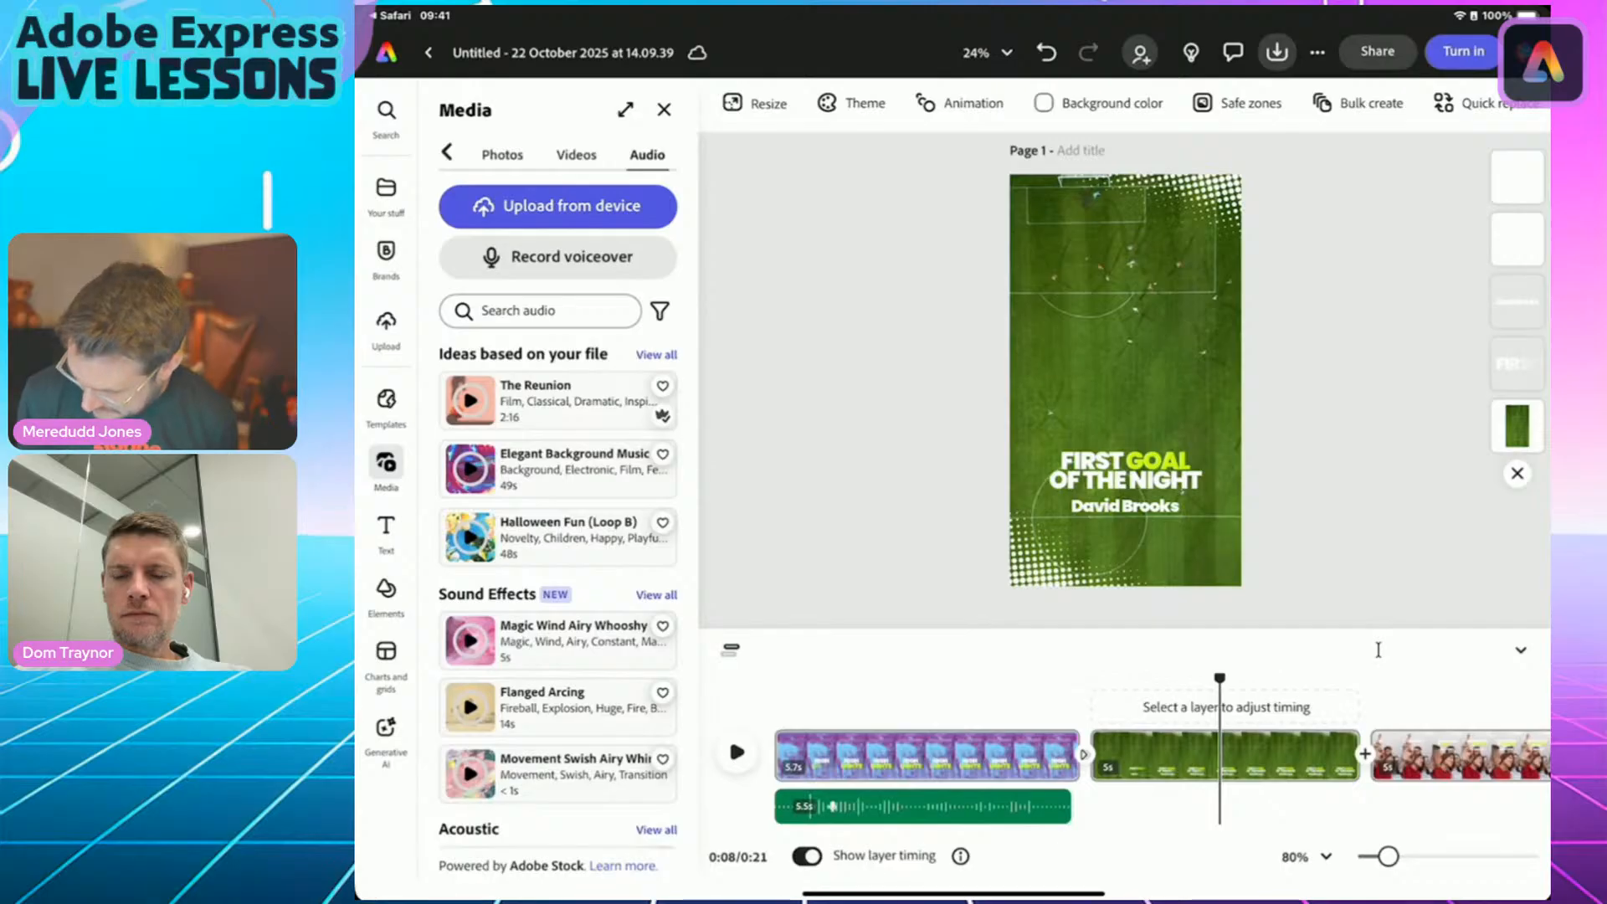
{"action": "left_click", "coordinate": [1125, 368]}
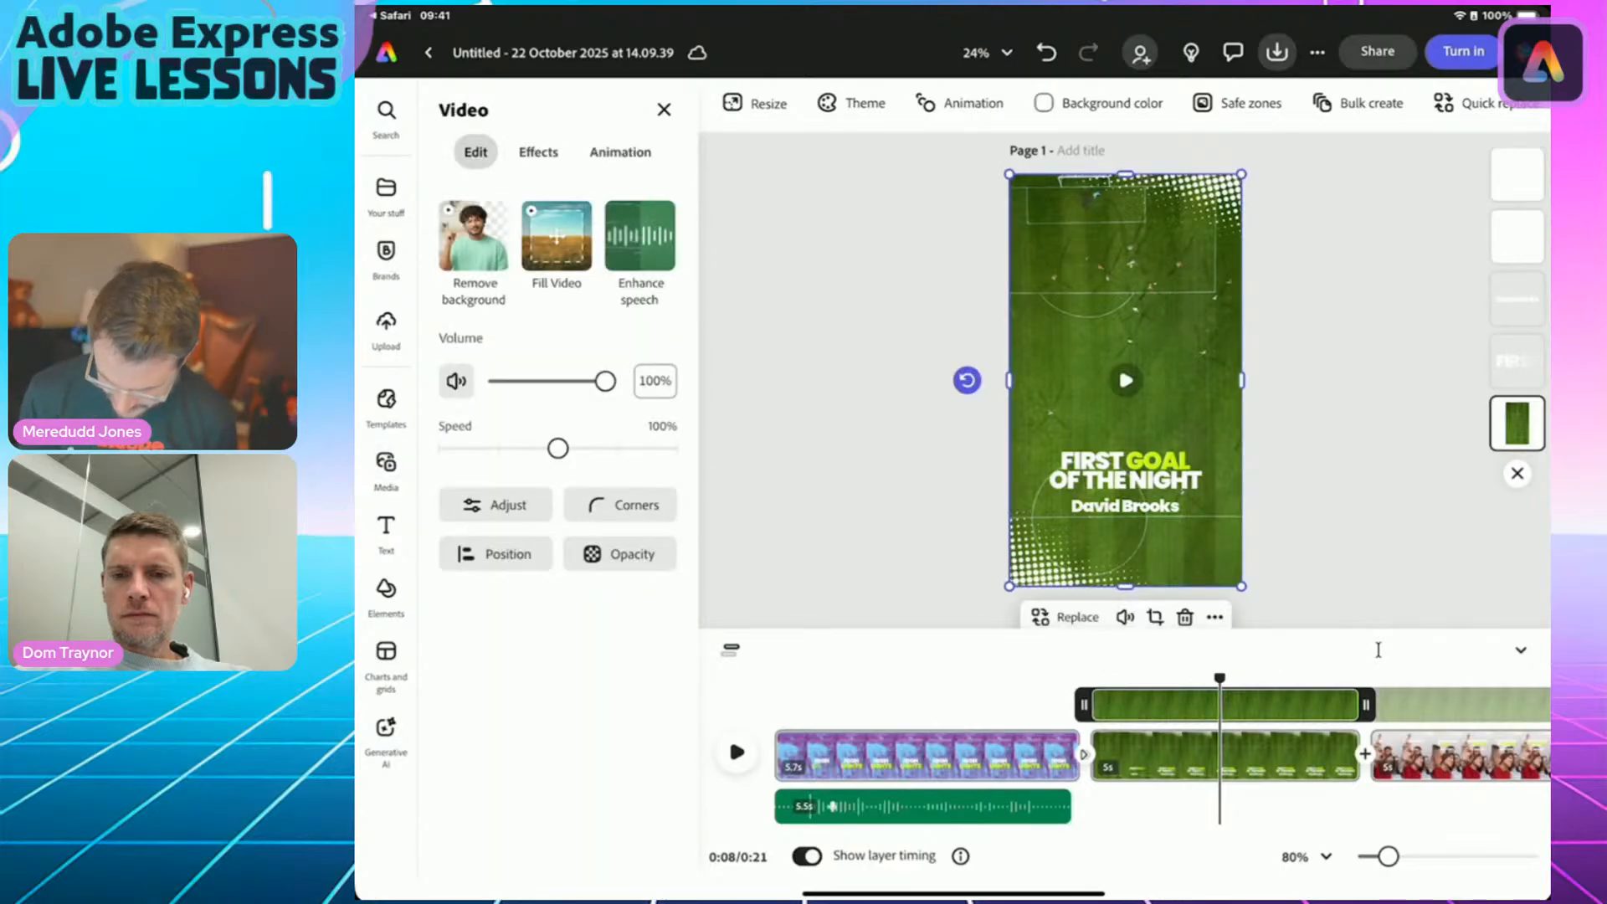
{"action": "left_click", "coordinate": [538, 153]}
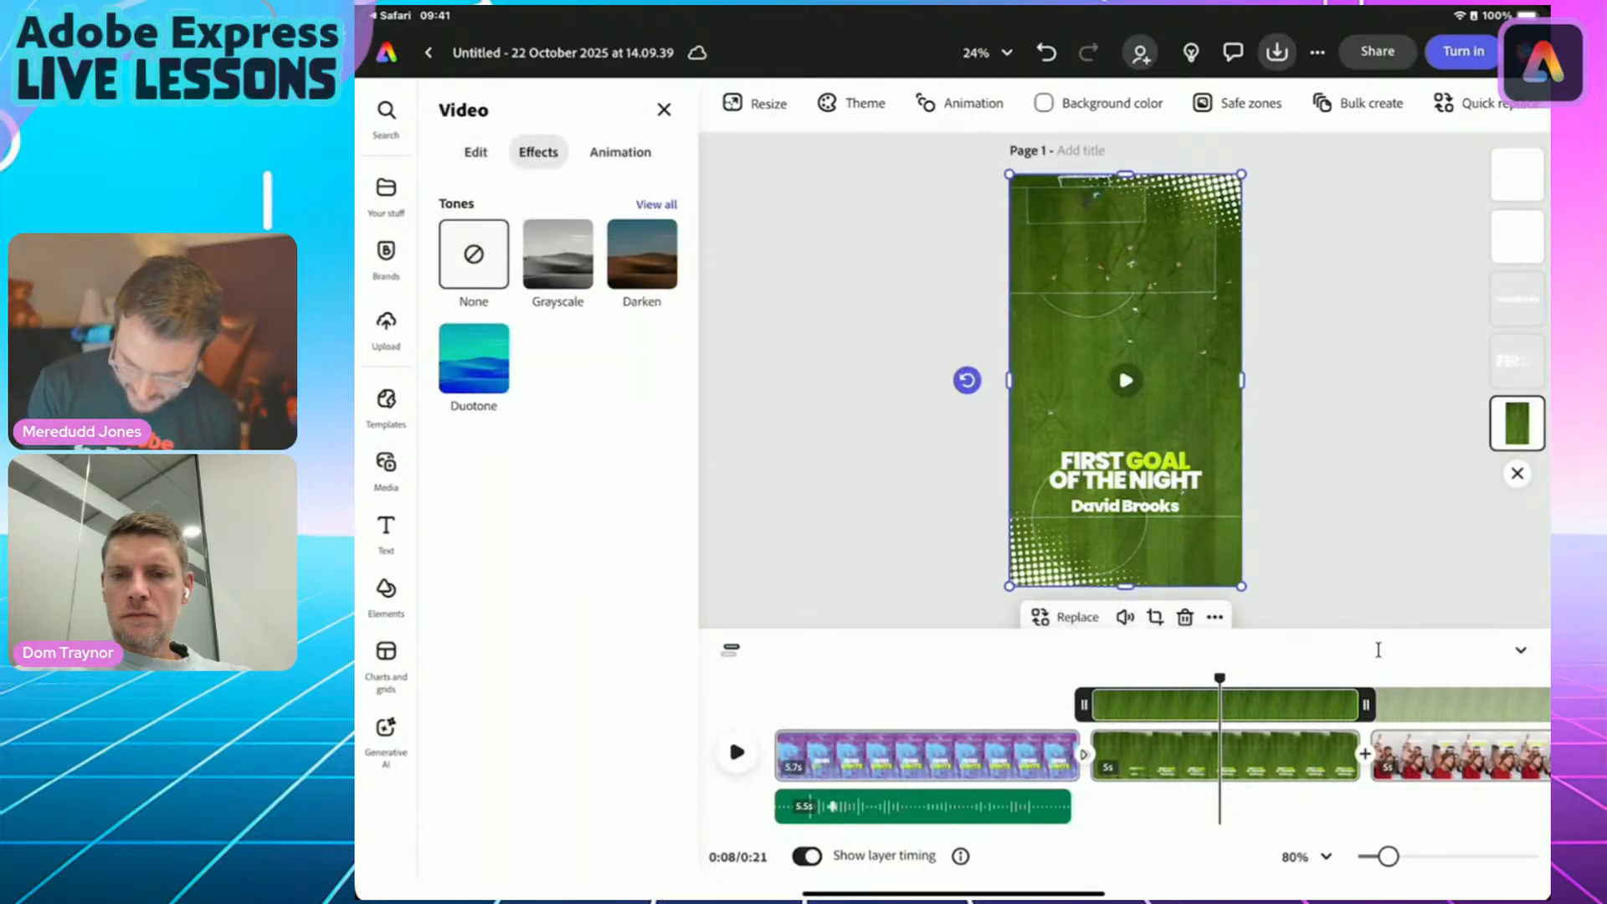
{"action": "left_click", "coordinate": [656, 204]}
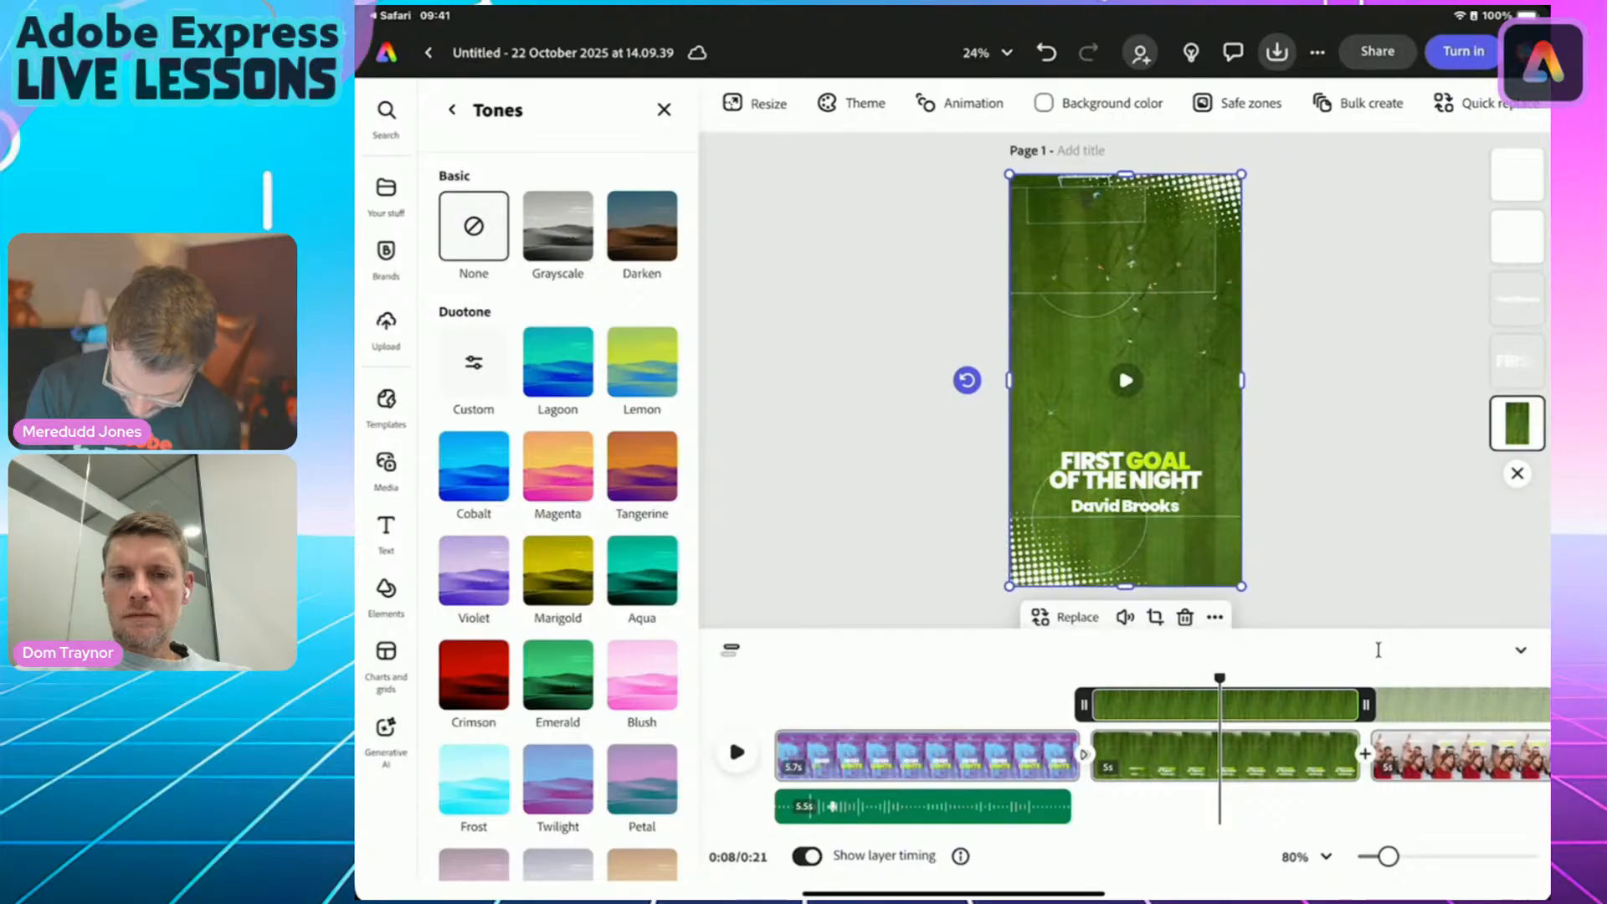
{"action": "left_click", "coordinate": [473, 674]}
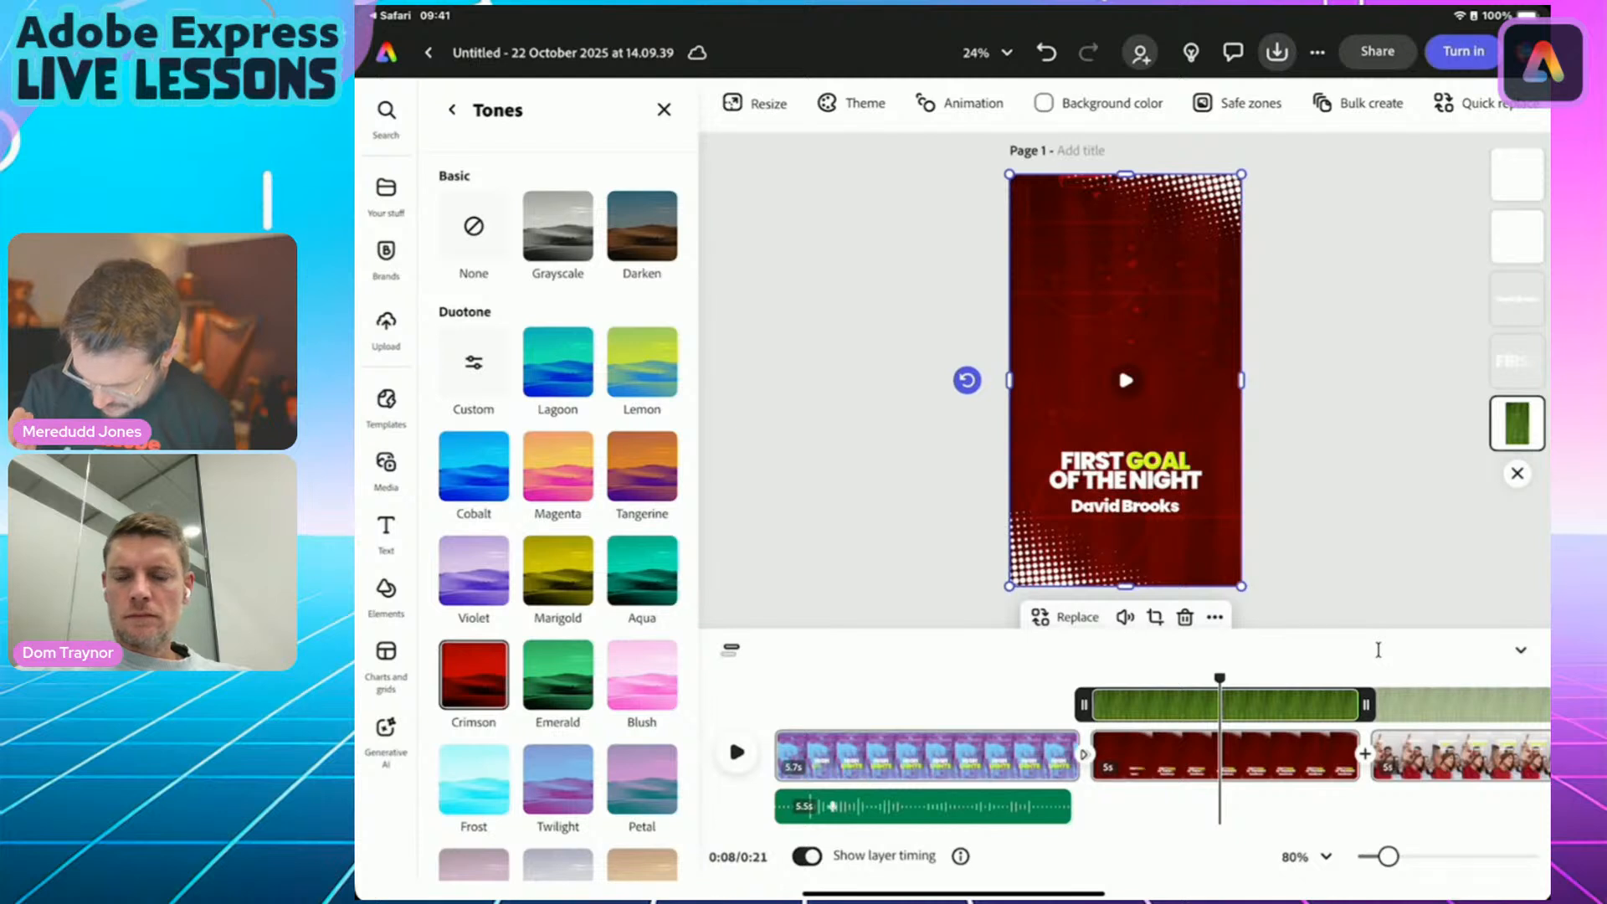
Swap the pitch video's Duotone colours so the shadows are red and the highlights black.
{"action": "left_click", "coordinate": [474, 362]}
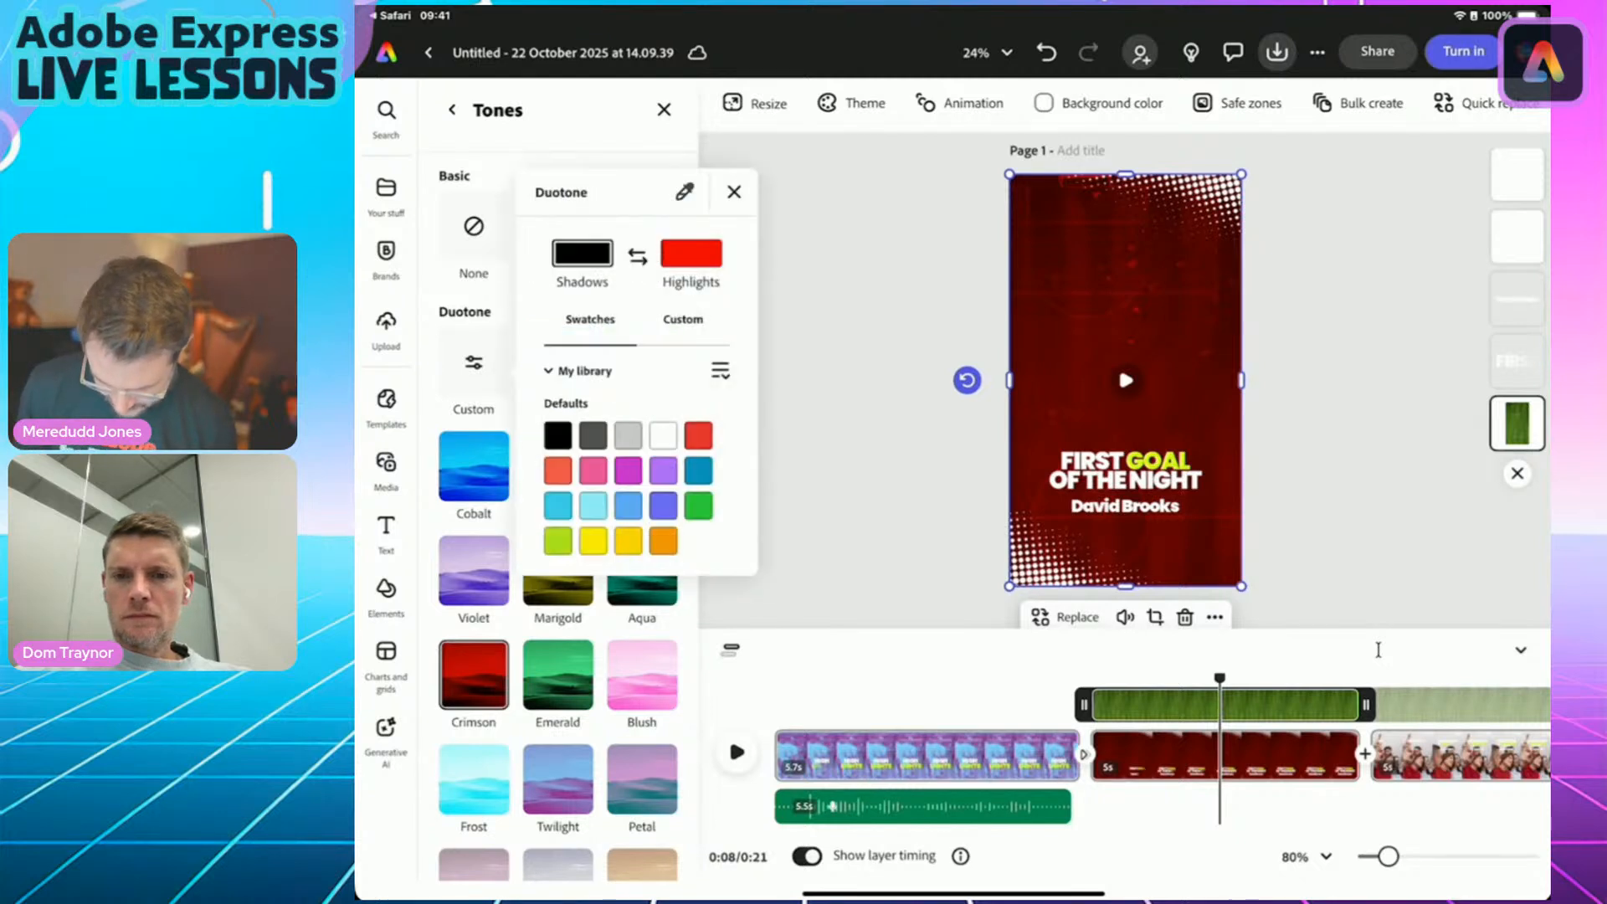
{"action": "left_click", "coordinate": [637, 237]}
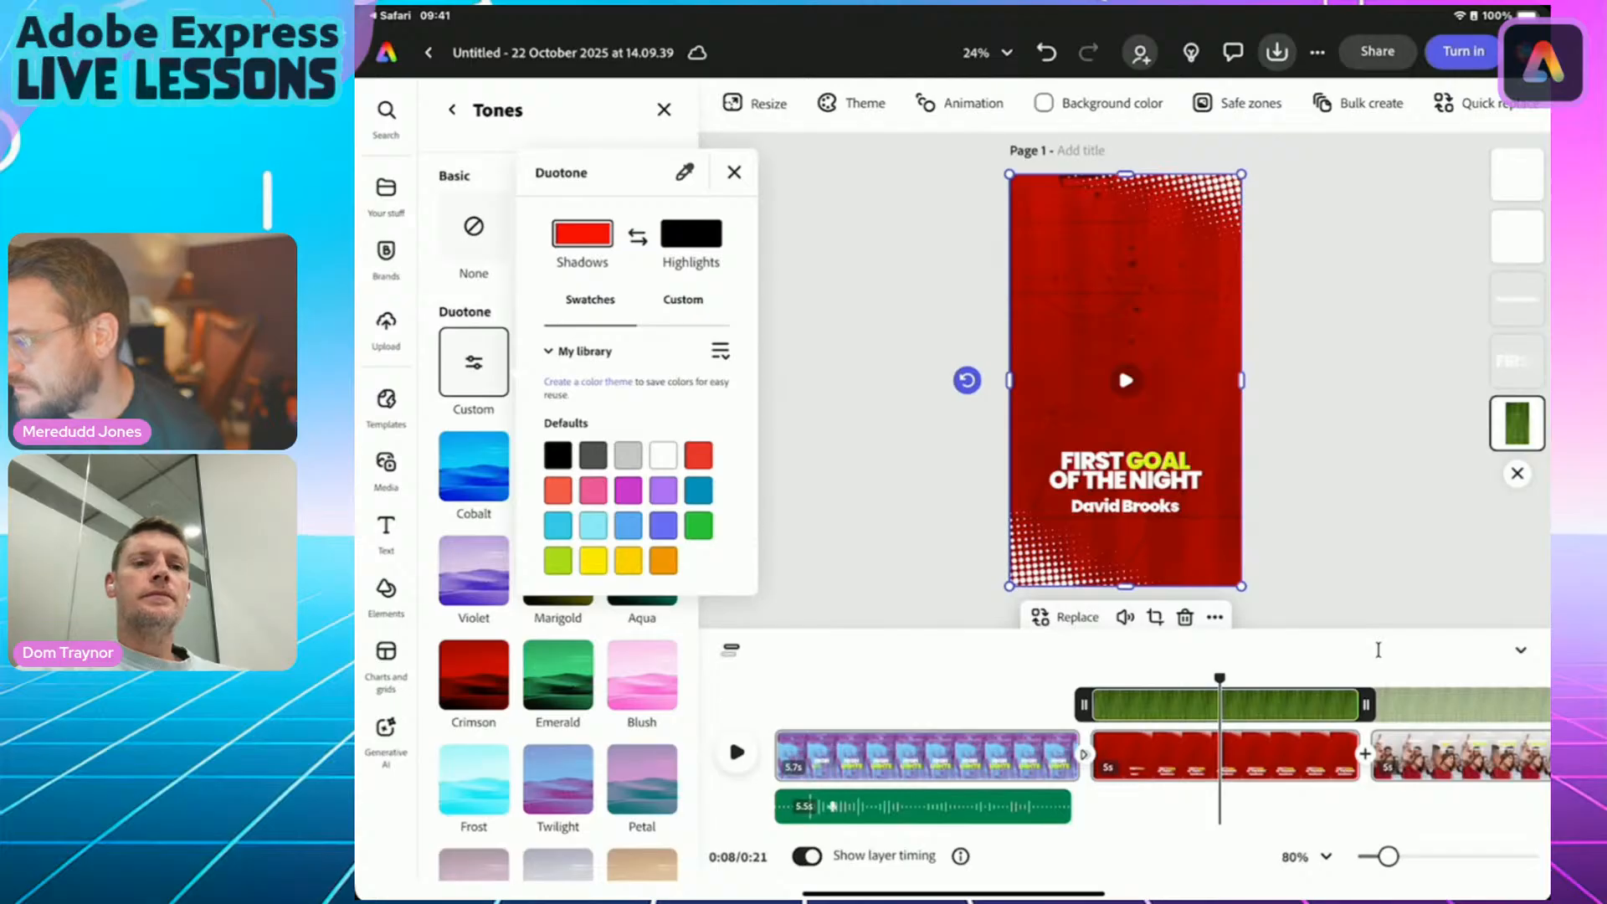
{"action": "left_click", "coordinate": [734, 173]}
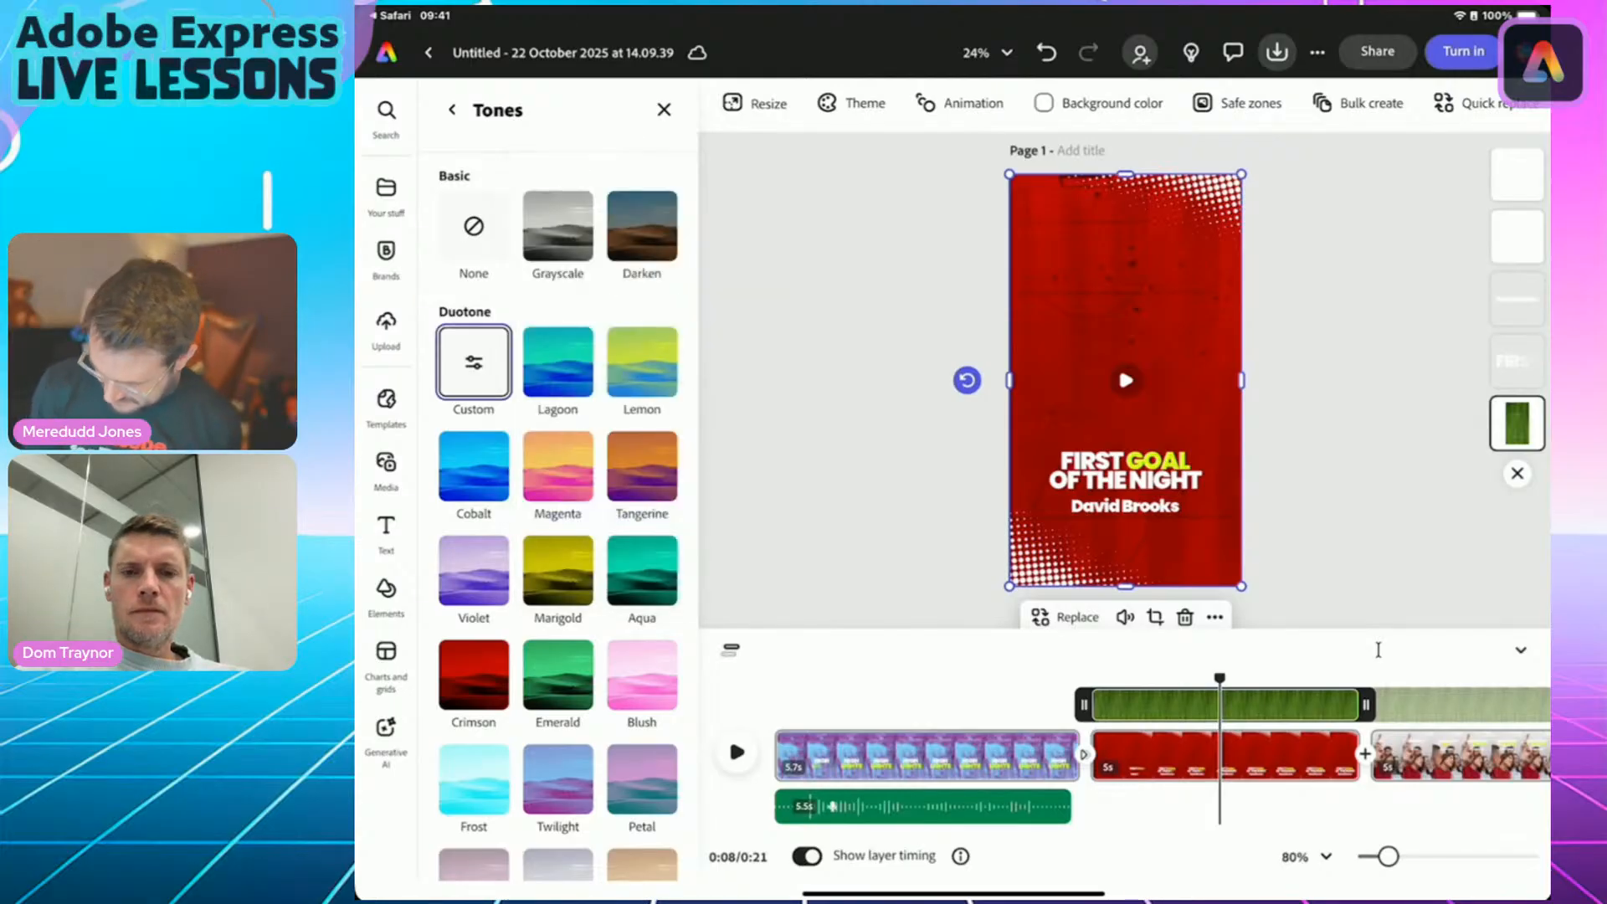
Preview the red FIRST GOAL OF THE NIGHT scene from the end of the opening scene.
{"action": "left_click_drag", "start_coordinate": [1219, 678], "coordinate": [1047, 678]}
{"action": "left_click", "coordinate": [736, 752]}
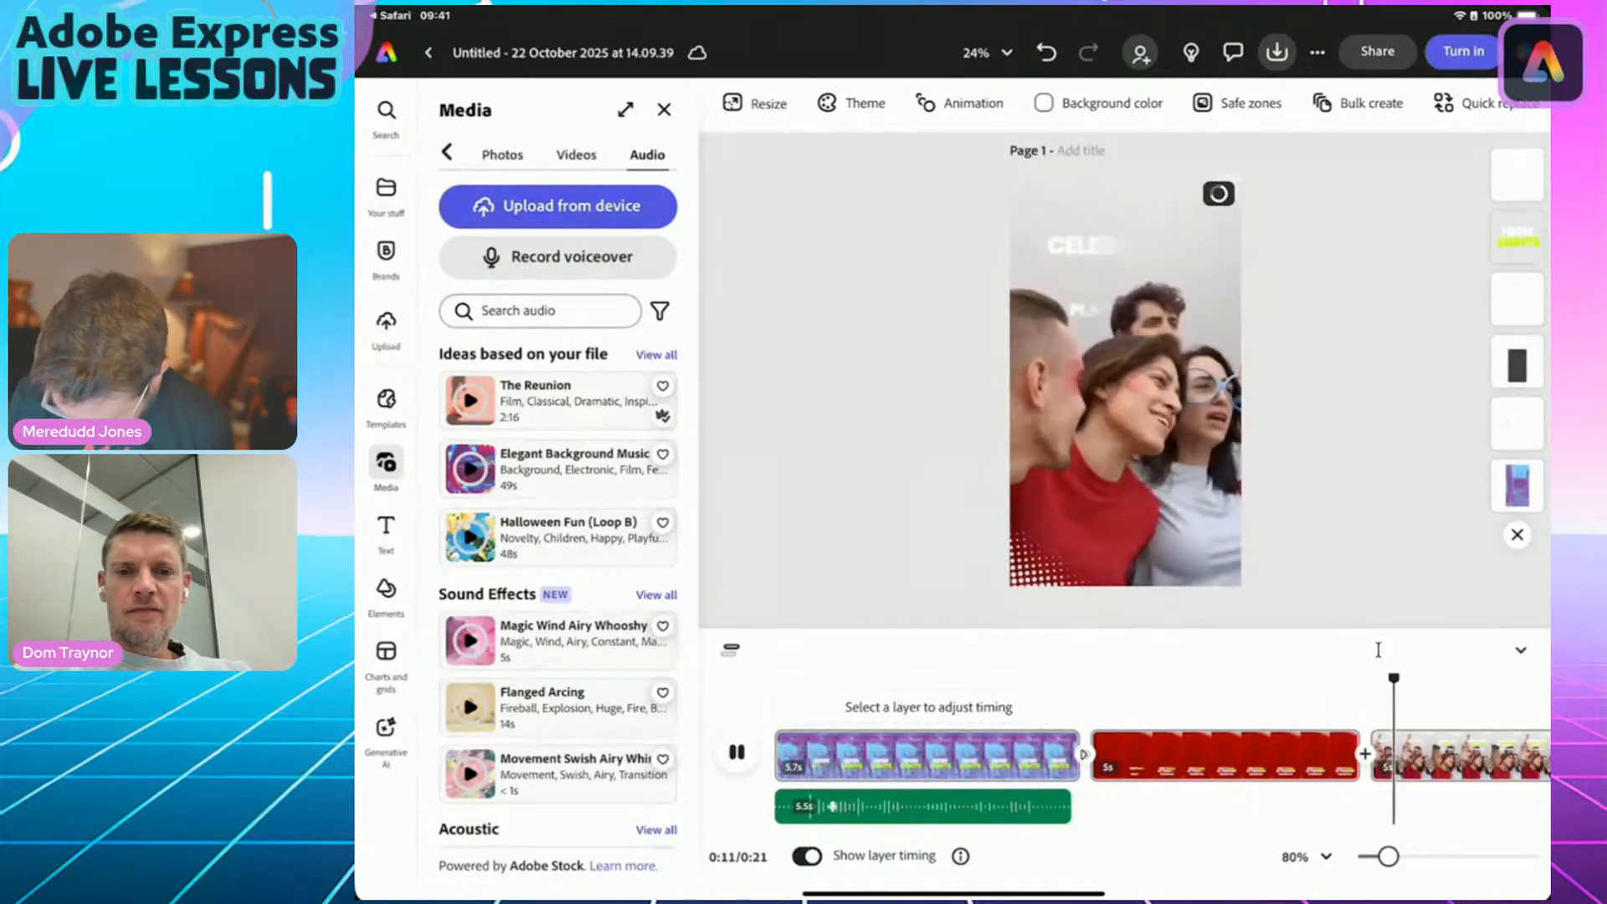
{"action": "key", "text": "space"}
Record a voiceover with enhanced speech from the start of the first-goal scene, allowing microphone access, and extend the scene to 6.2 s to cover it.
{"action": "left_click_drag", "start_coordinate": [1440, 679], "coordinate": [1094, 679]}
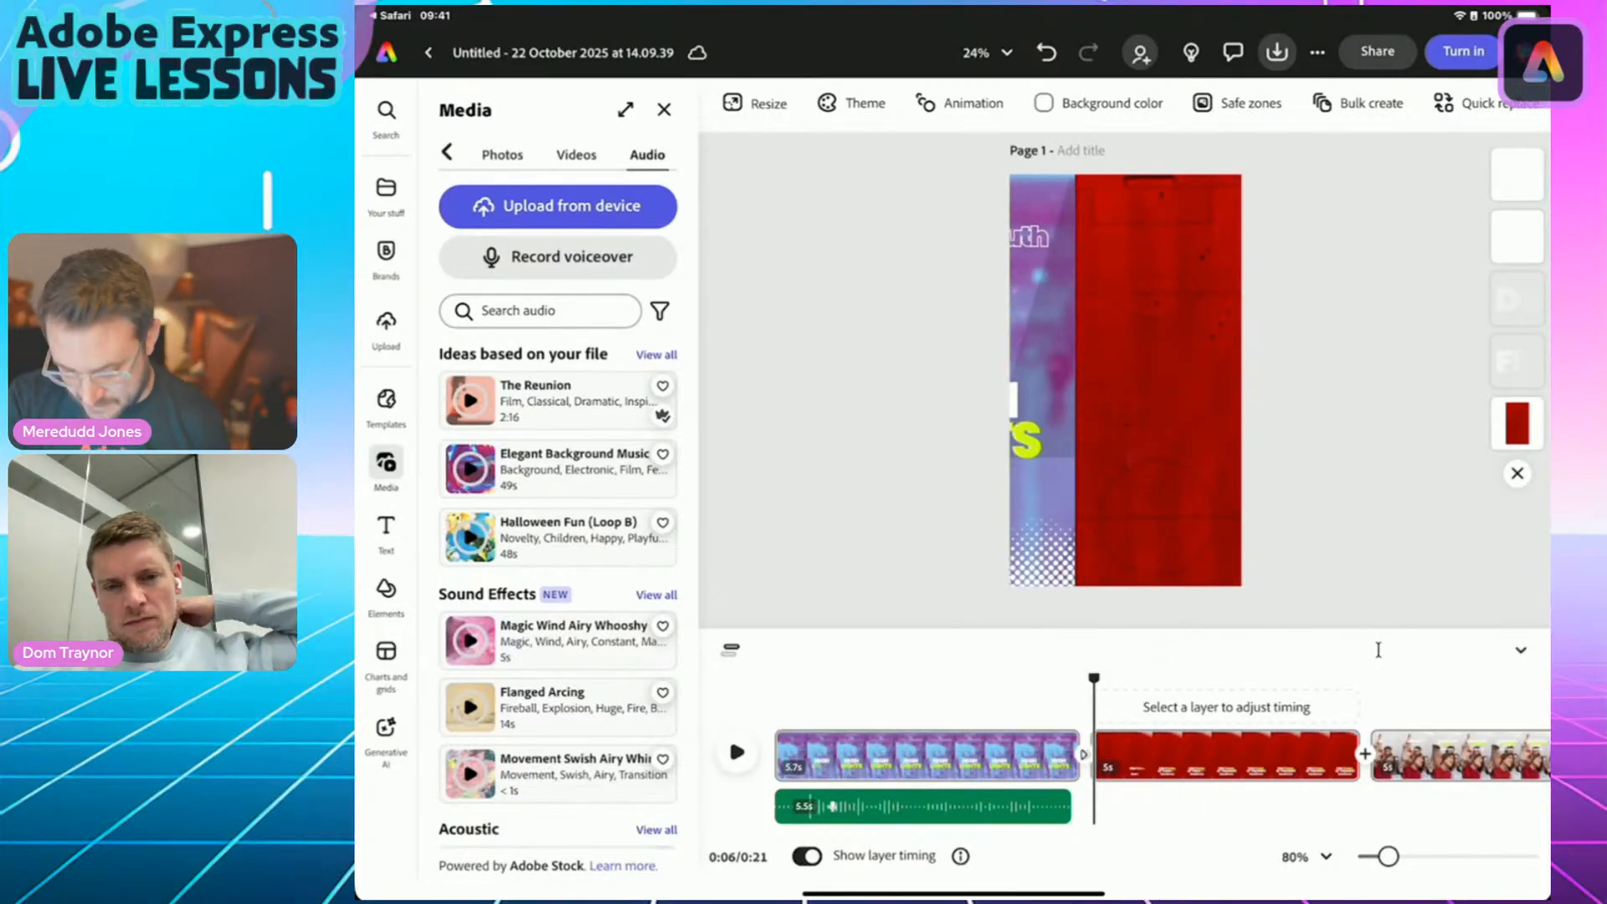
{"action": "left_click", "coordinate": [557, 257]}
{"action": "left_click", "coordinate": [1013, 514]}
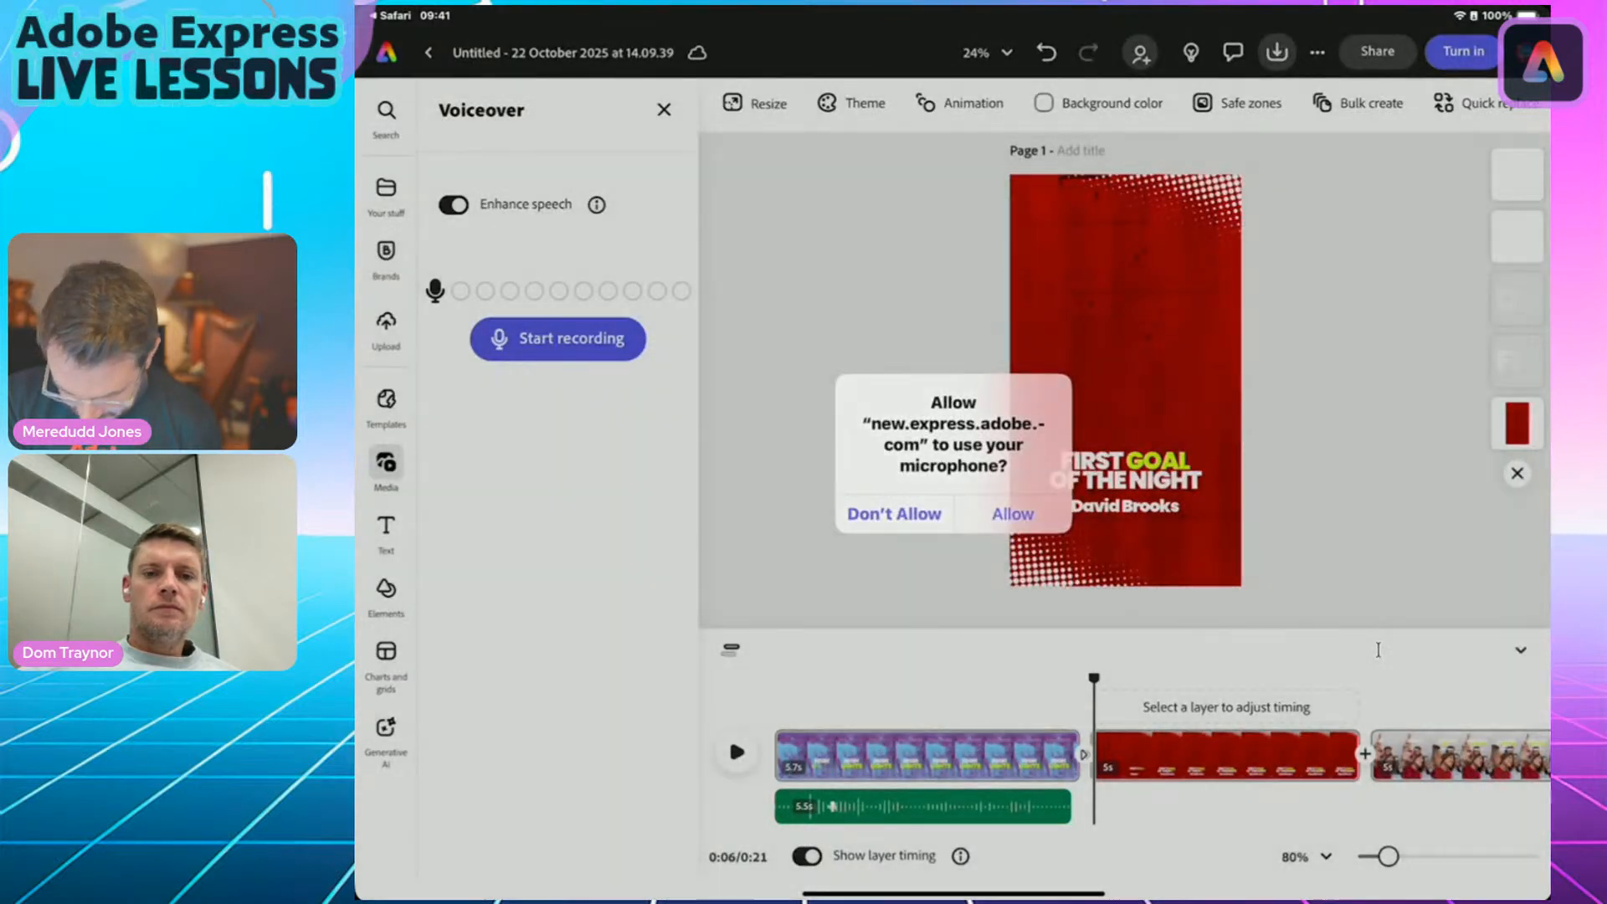
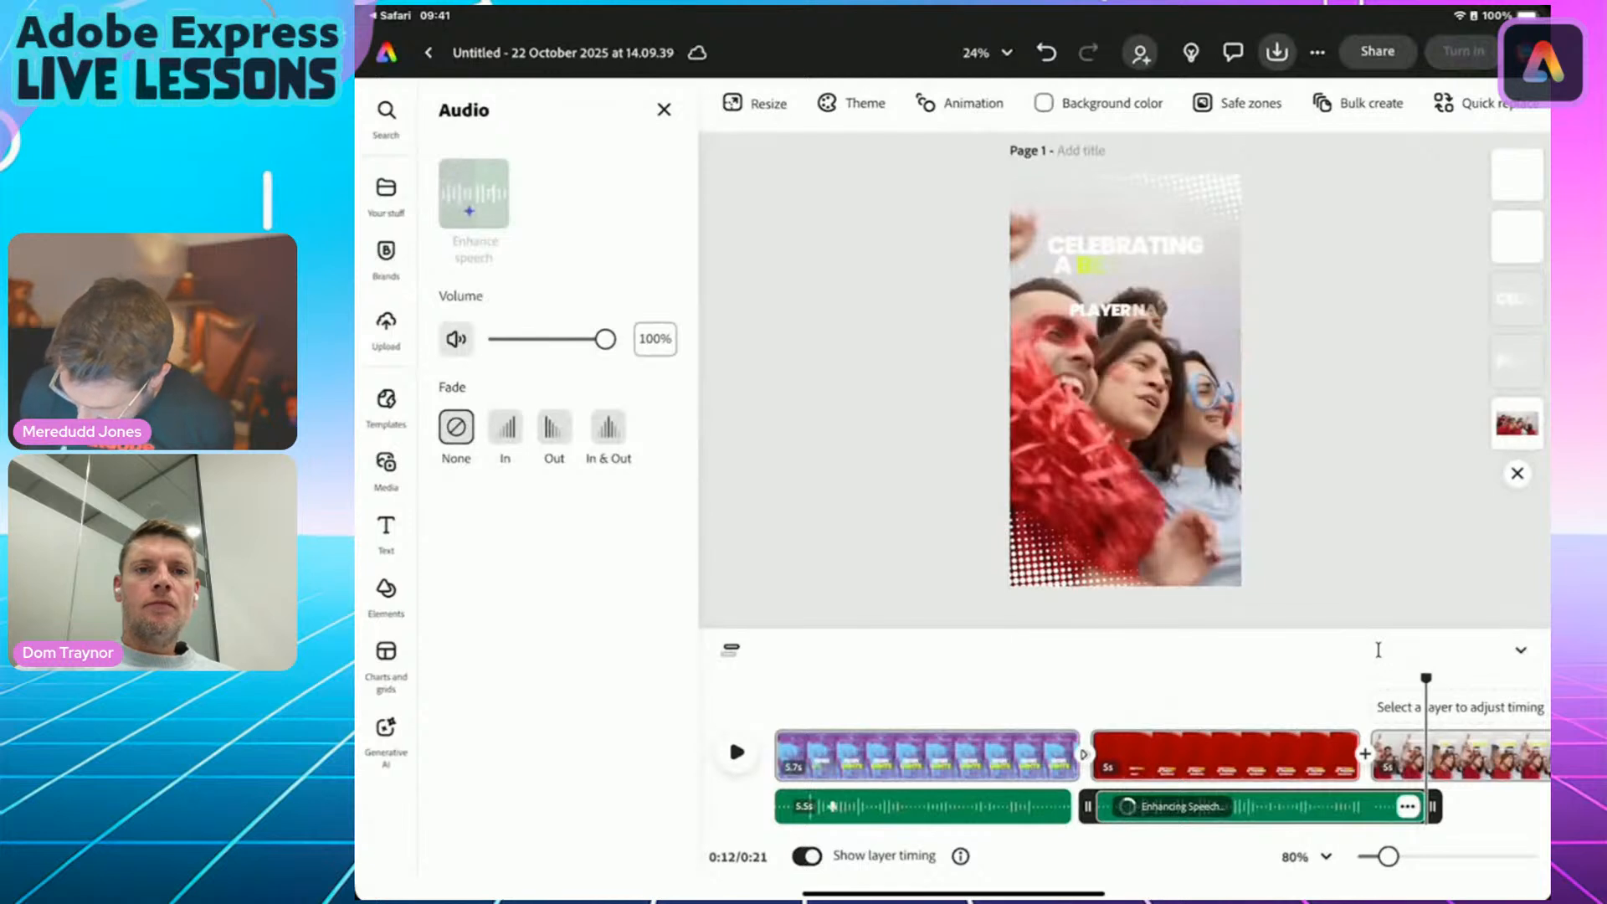
{"action": "left_click", "coordinate": [1308, 755]}
{"action": "left_click_drag", "start_coordinate": [1371, 755], "coordinate": [1428, 754]}
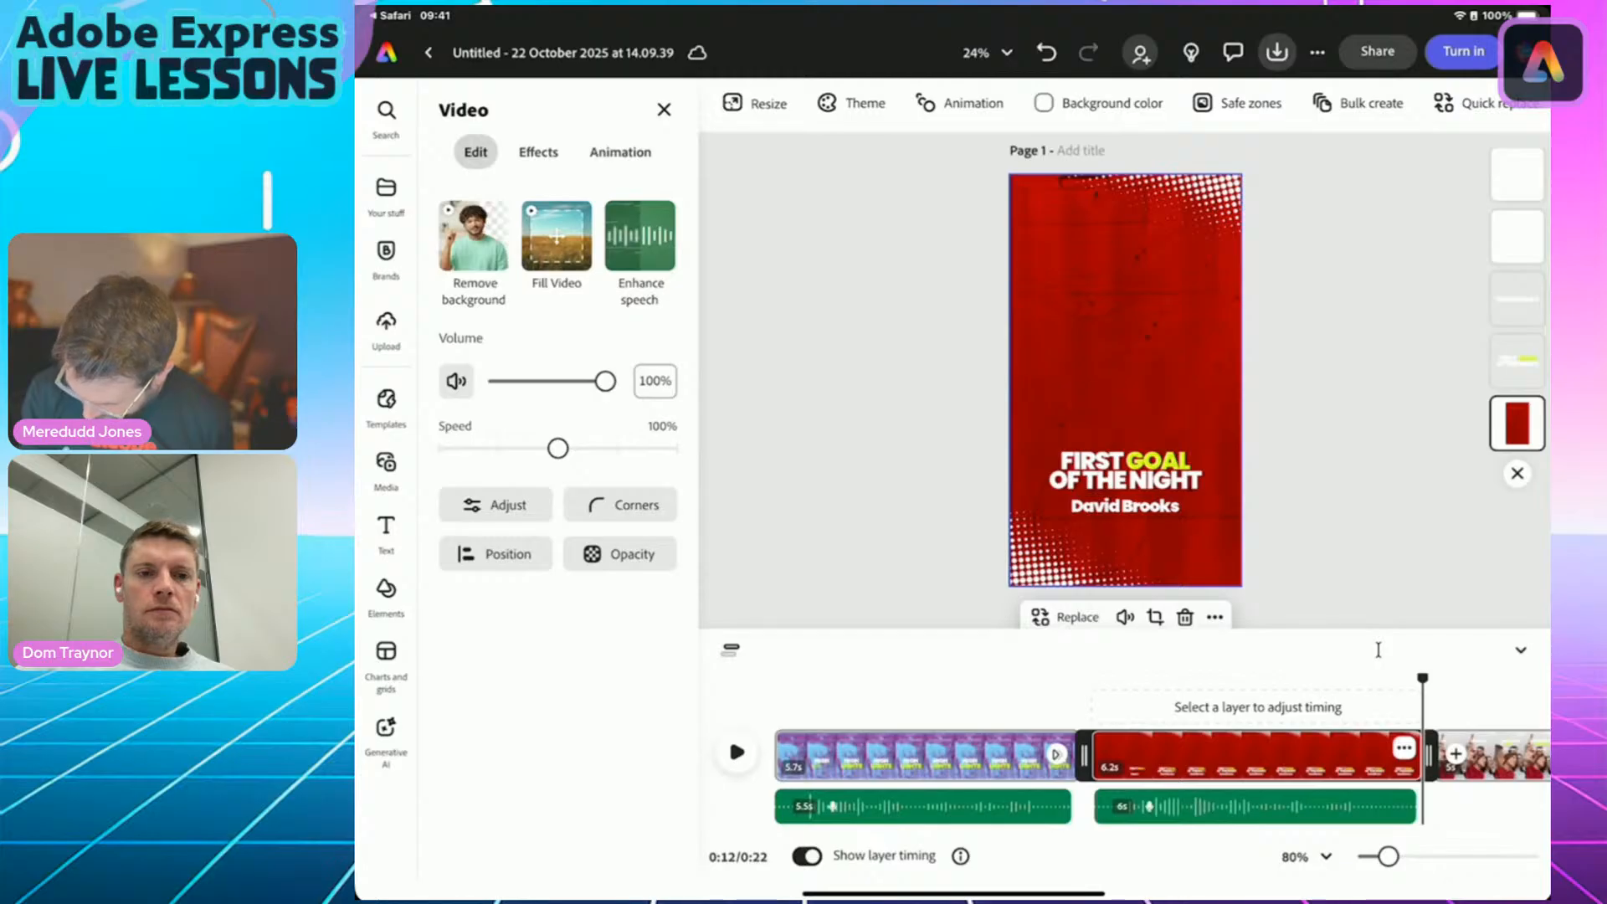
Check the layer timing of the title, player name, pitch video and overlay graphic in the extended scene.
{"action": "left_click", "coordinate": [1125, 471]}
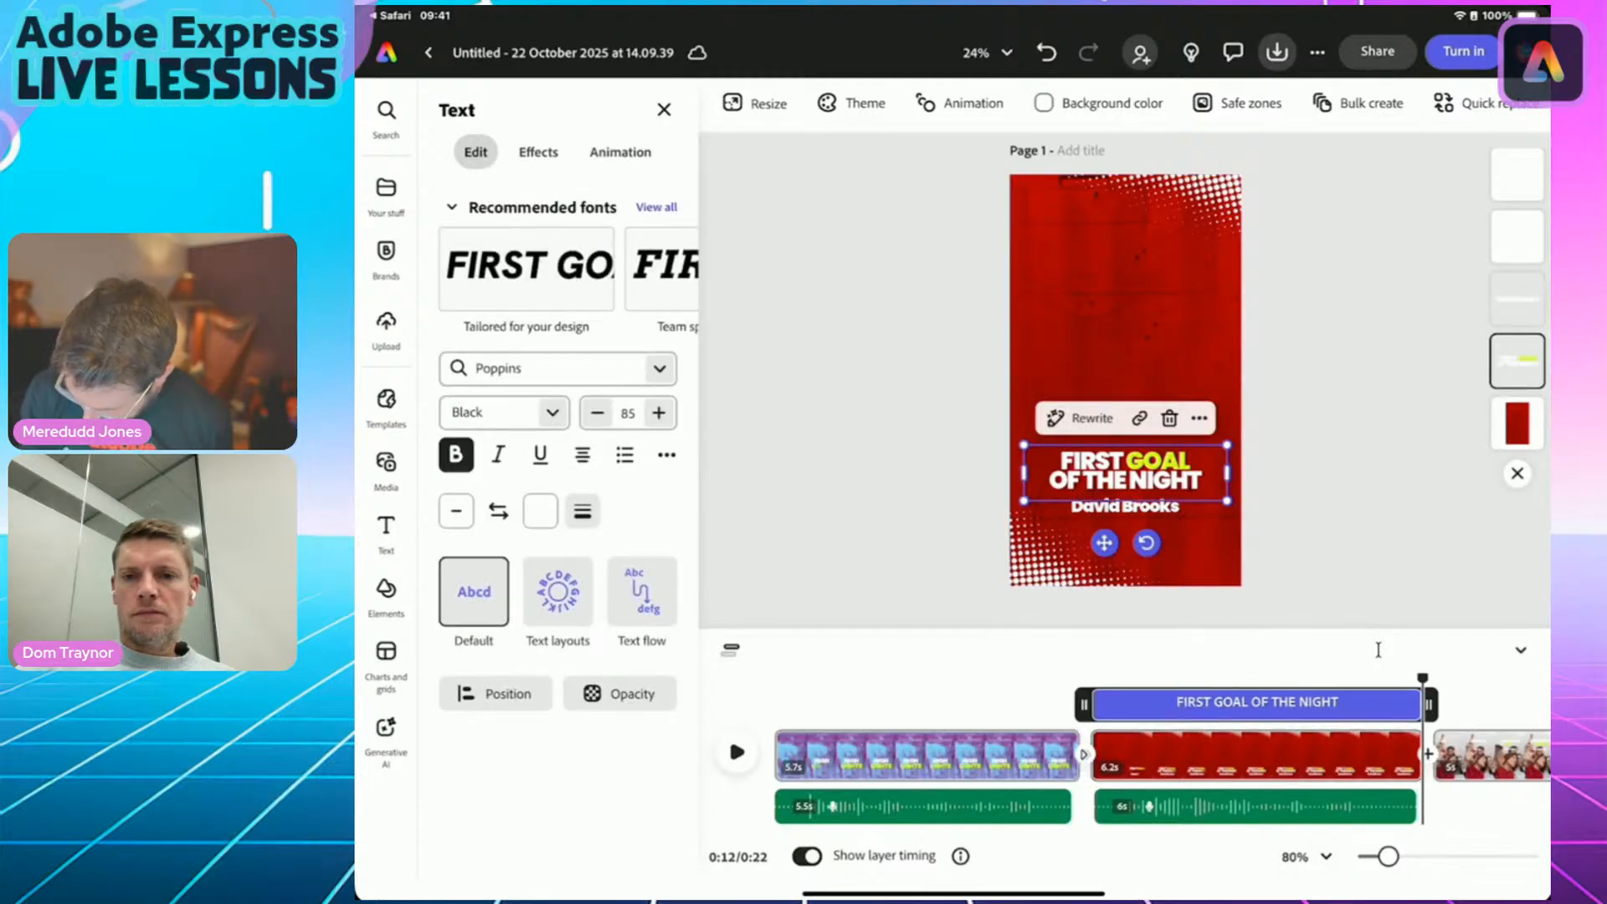
{"action": "left_click", "coordinate": [1335, 755]}
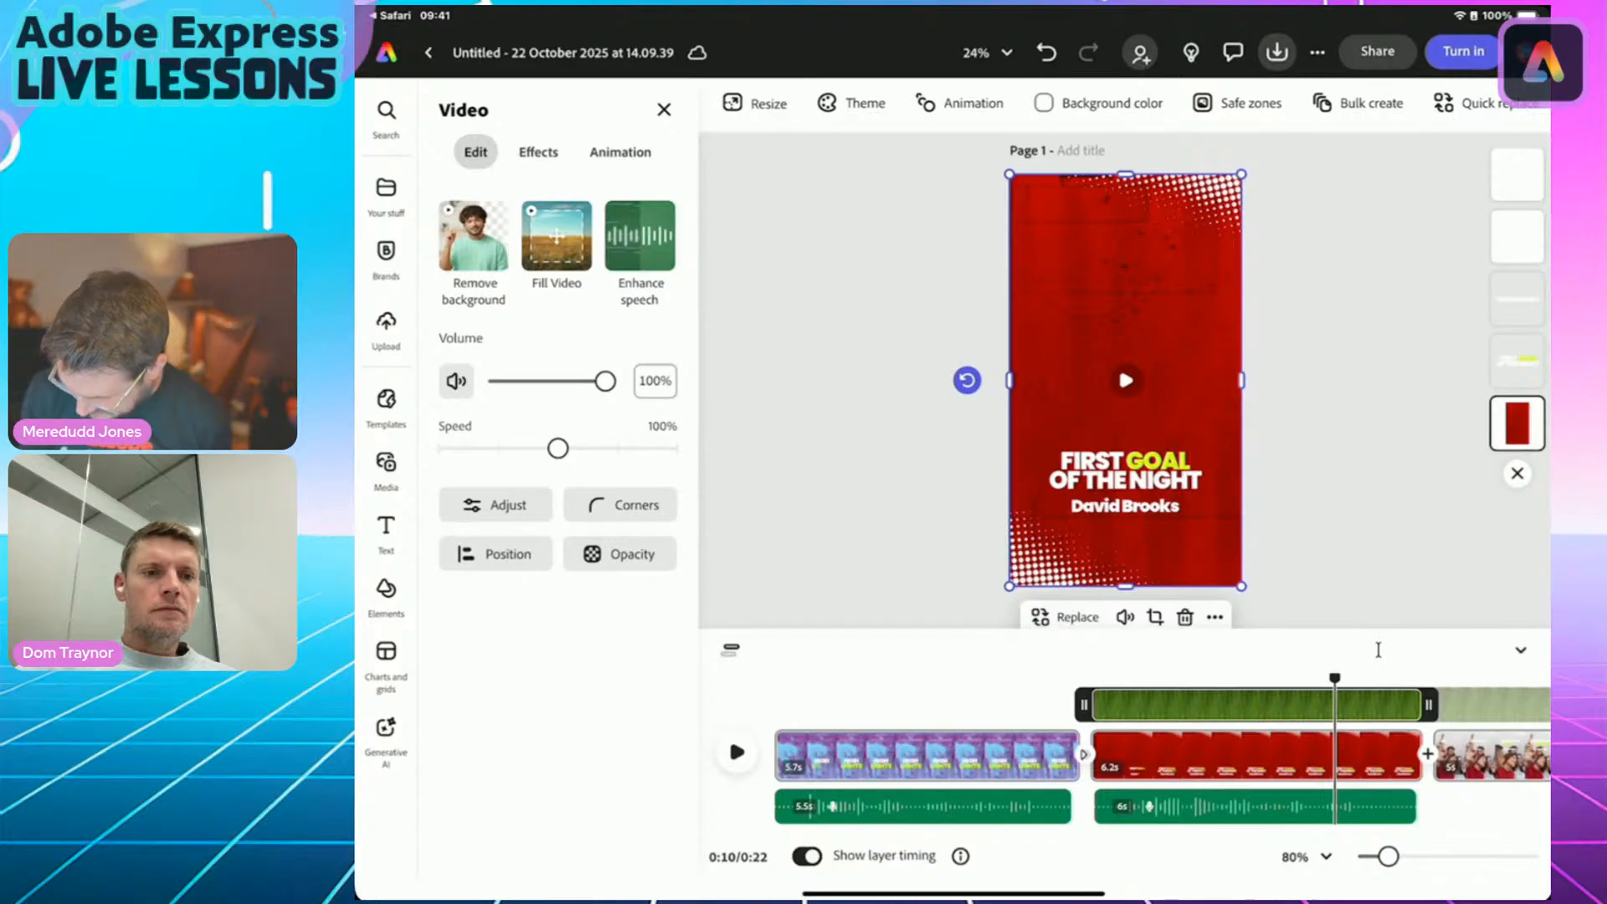
{"action": "left_click", "coordinate": [1125, 471]}
{"action": "left_click", "coordinate": [1125, 505]}
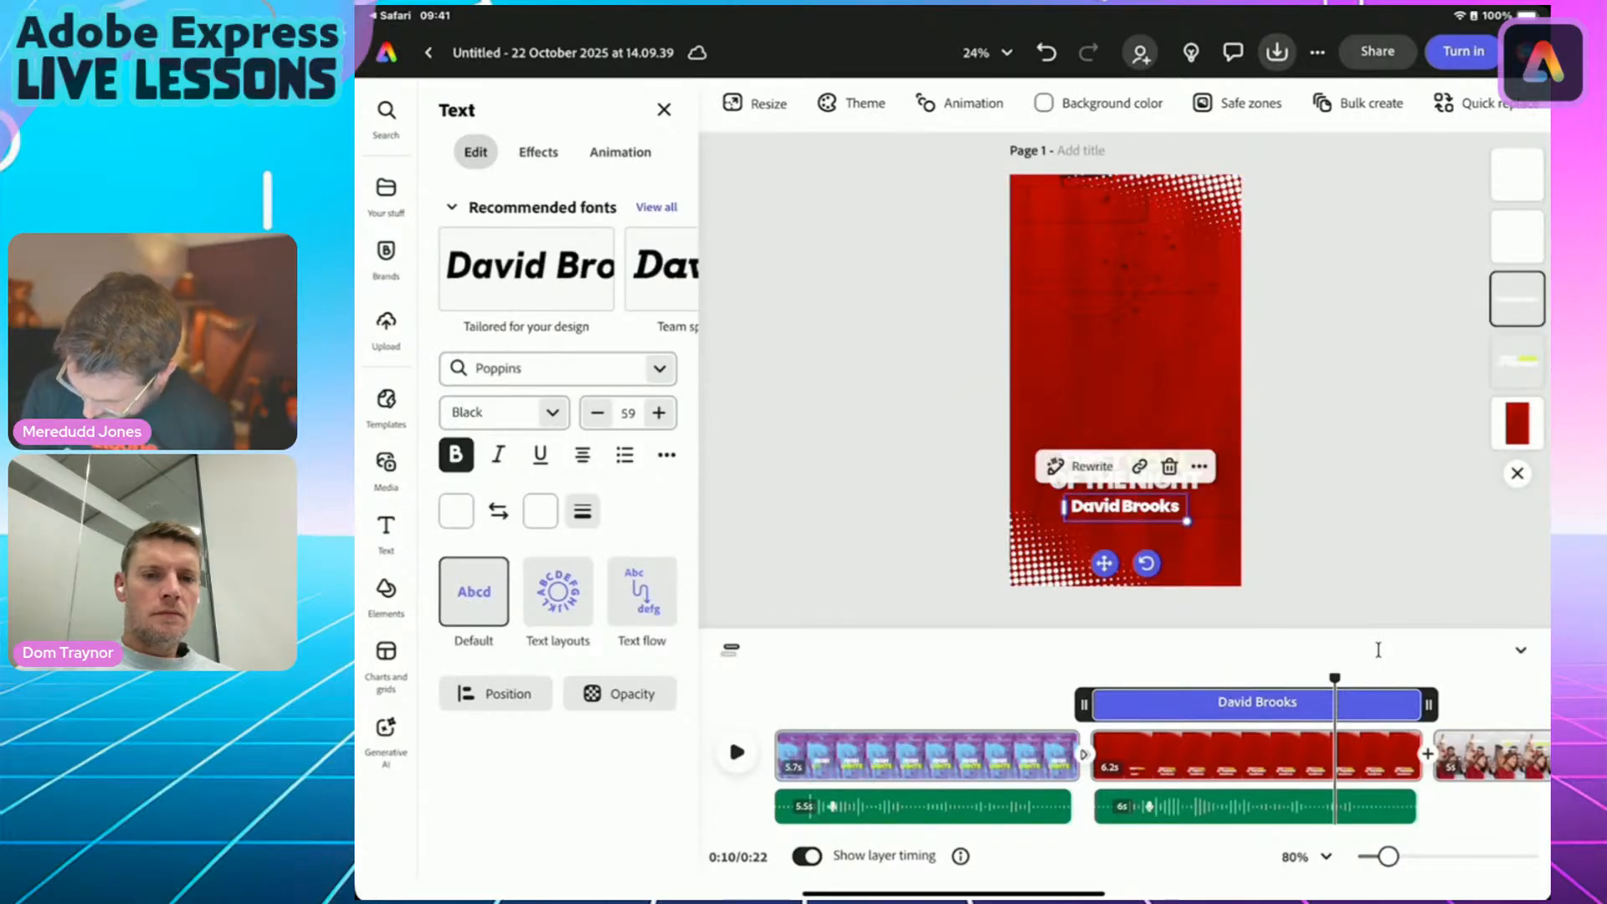
{"action": "left_click", "coordinate": [1042, 556]}
{"action": "left_click", "coordinate": [1201, 201]}
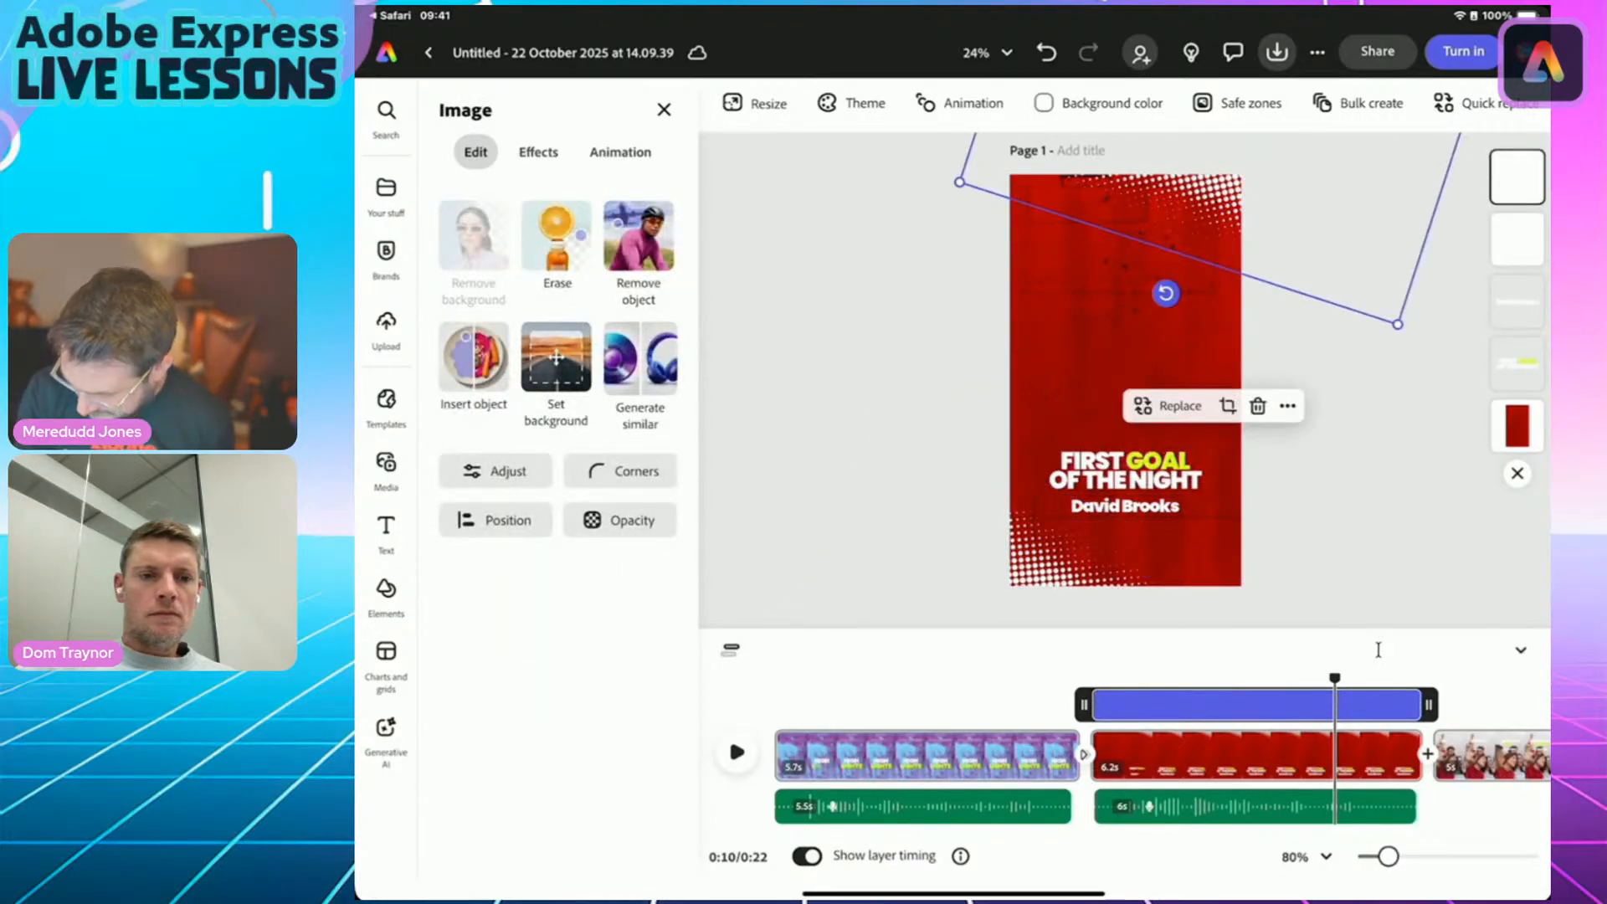
{"action": "left_click", "coordinate": [386, 469]}
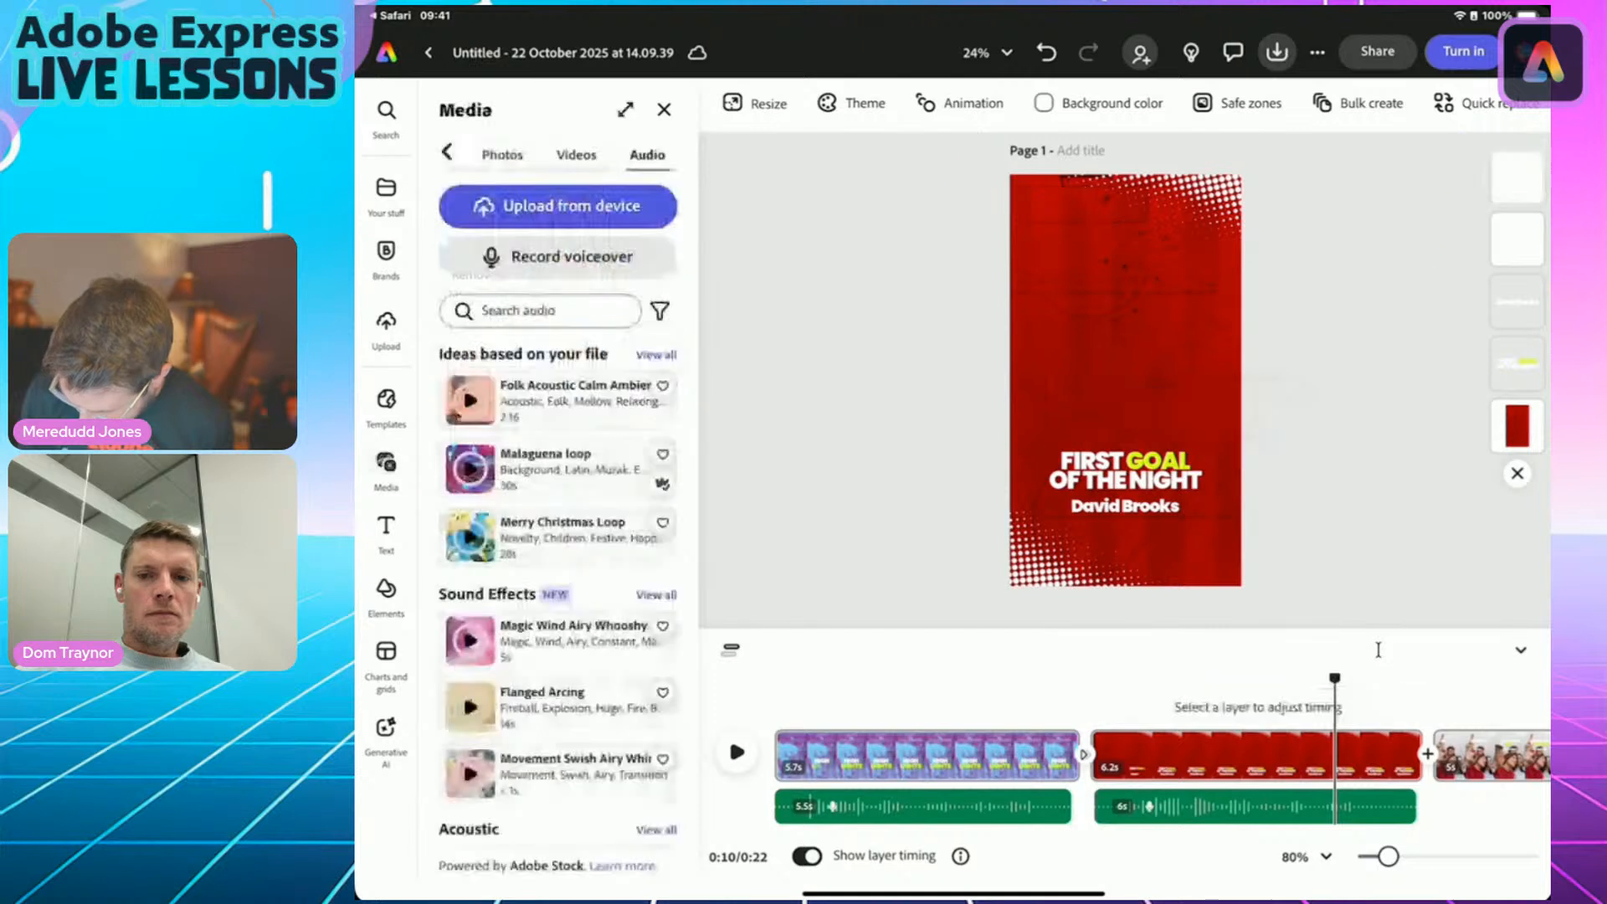
Play back the extended first-goal scene with its voiceover, and move the playhead back within the celebration scene.
{"action": "left_click_drag", "start_coordinate": [1335, 679], "coordinate": [1055, 679]}
{"action": "left_click", "coordinate": [736, 752]}
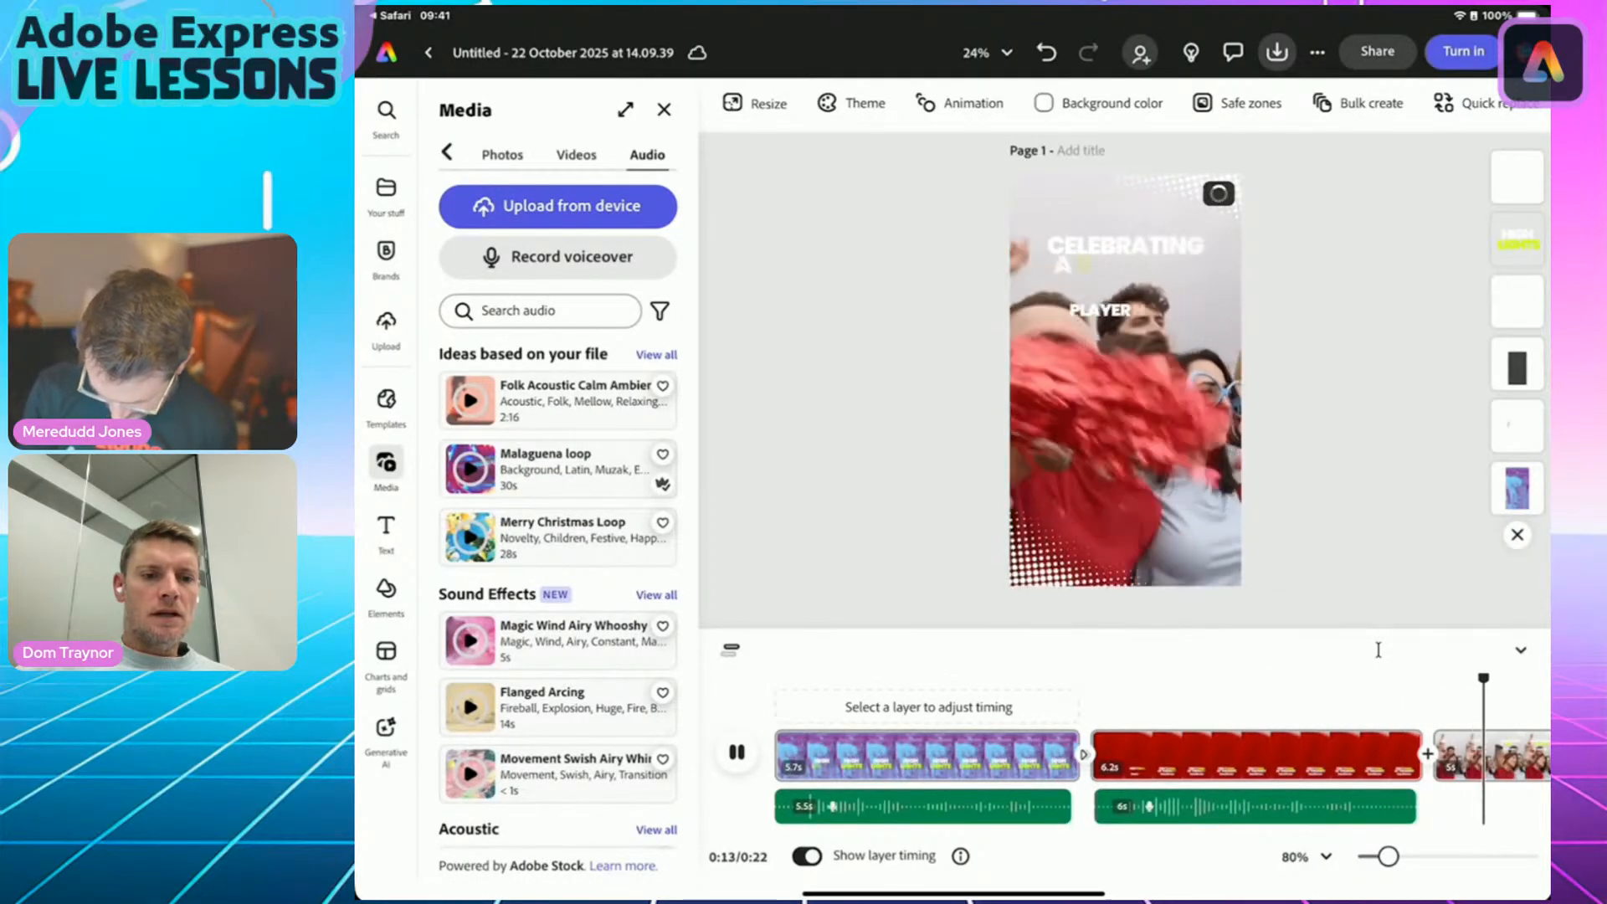
{"action": "key", "text": "space"}
{"action": "scroll", "coordinate": [1378, 651], "scroll_direction": "right", "scroll_amount": 4}
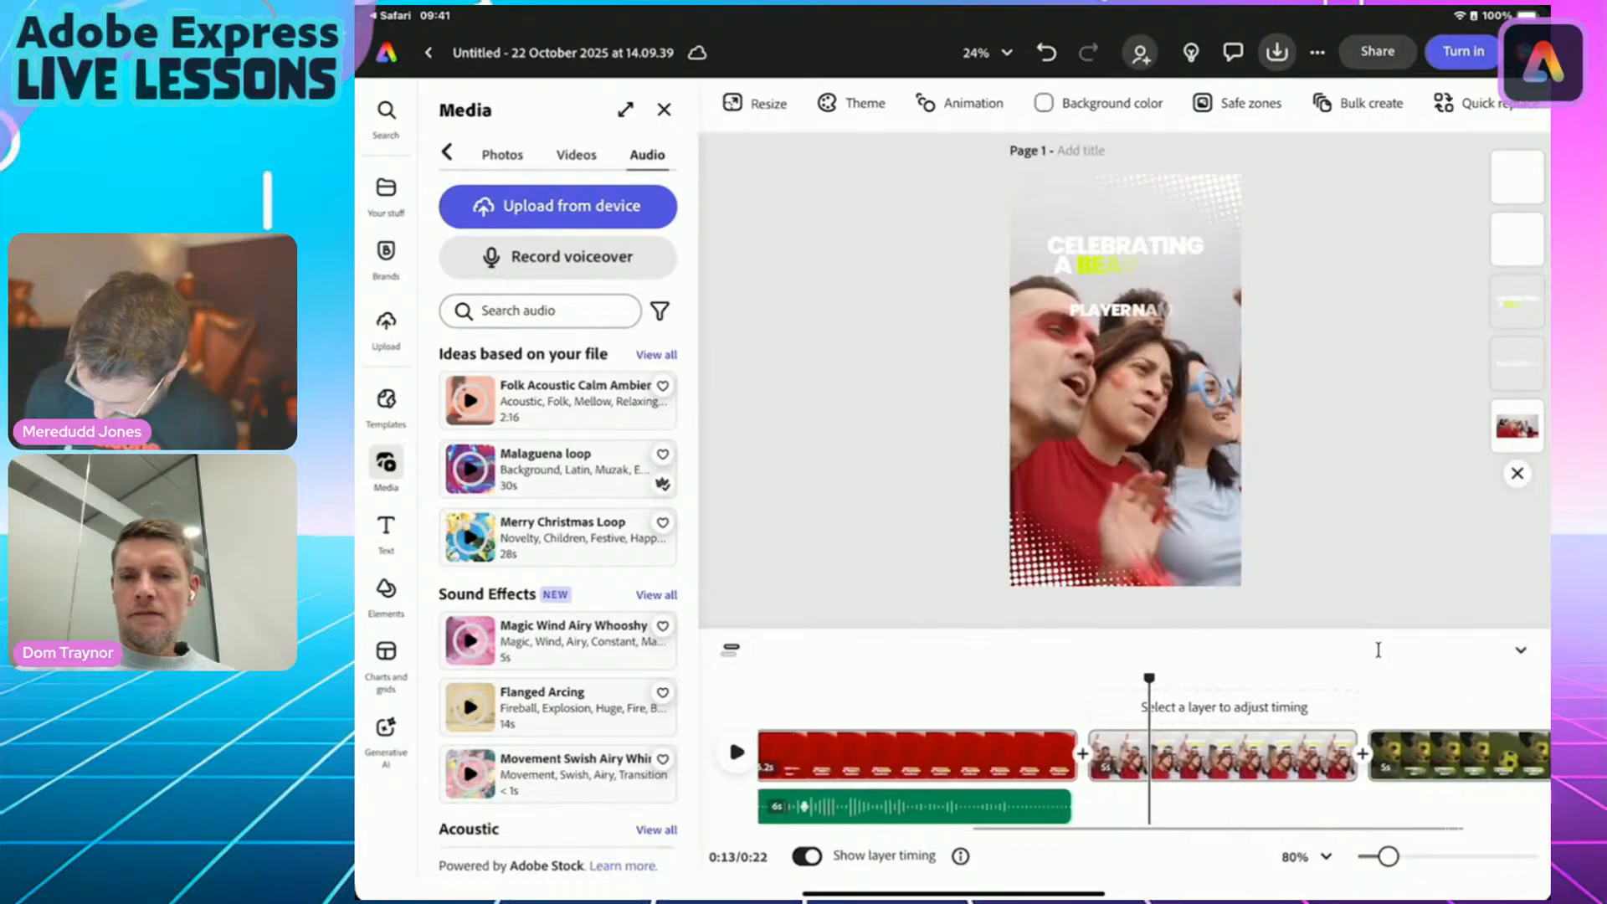
{"action": "left_click_drag", "start_coordinate": [1182, 678], "coordinate": [1122, 679]}
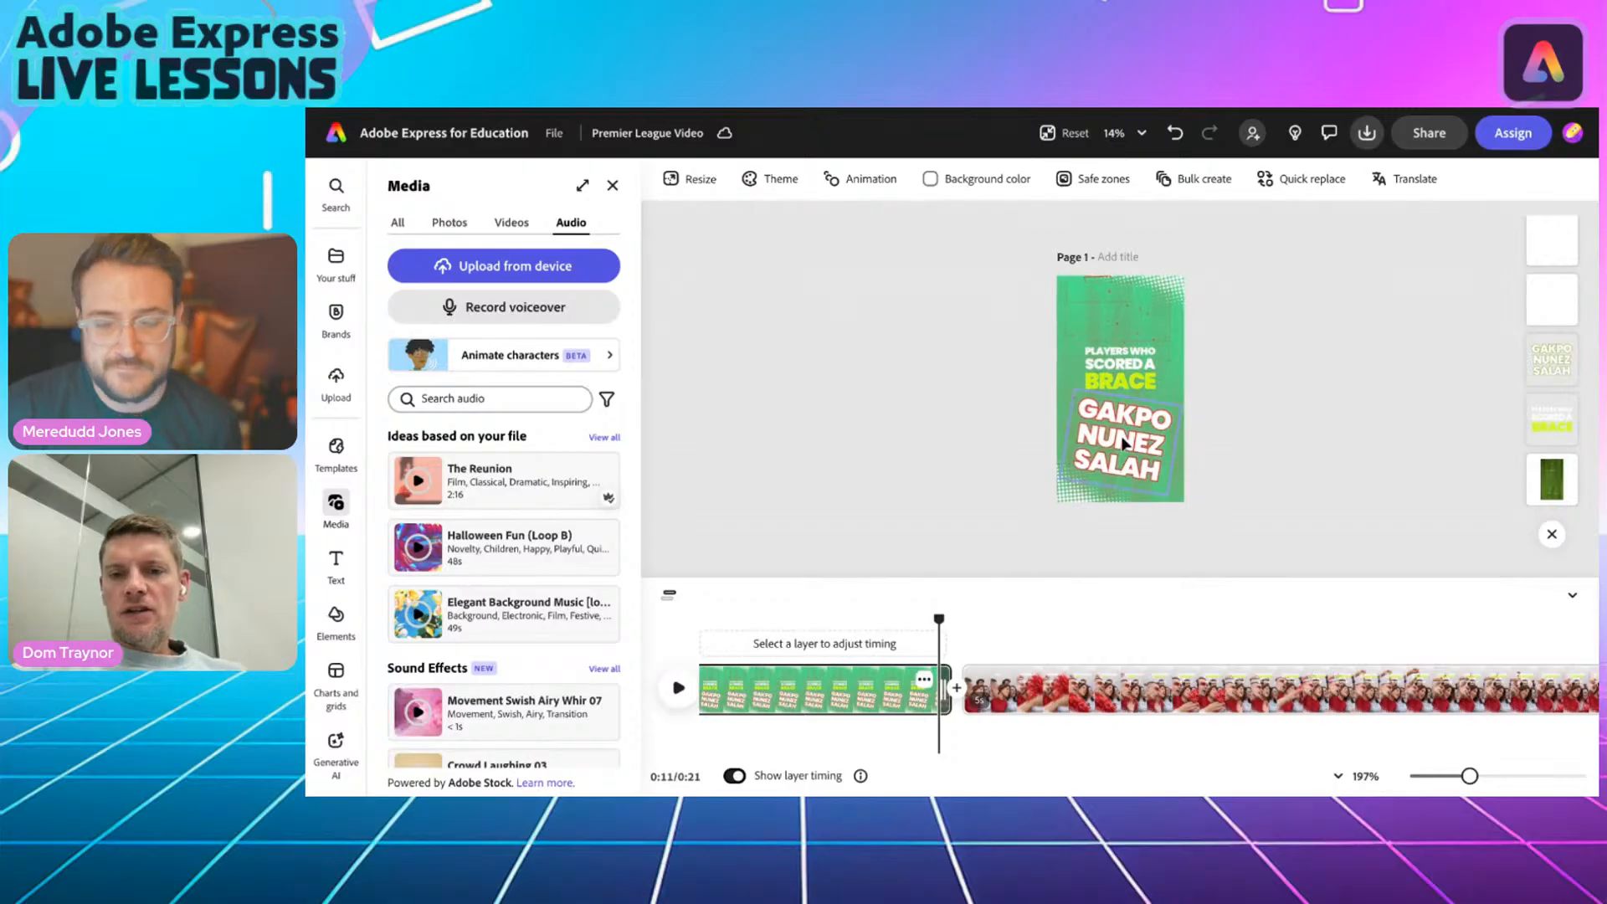
In the Premier League Video, record a voiceover with enhanced speech from the start of the brace scene.
{"action": "scroll", "coordinate": [1124, 443], "scroll_direction": "up", "scroll_amount": 3}
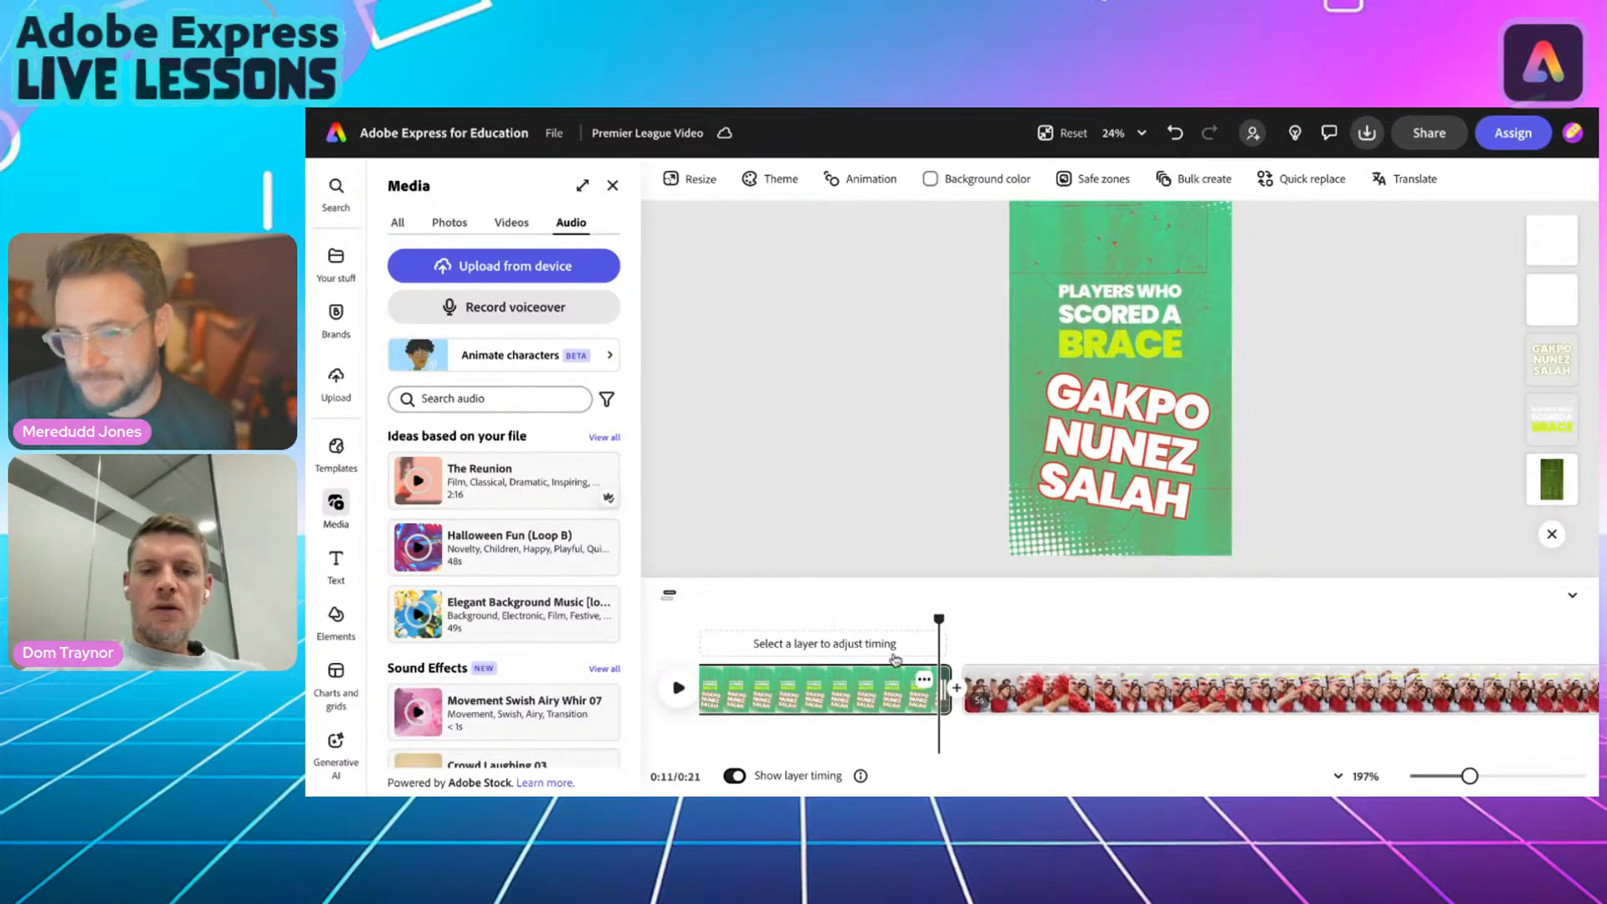
{"action": "scroll", "coordinate": [895, 660], "scroll_direction": "left", "scroll_amount": 6}
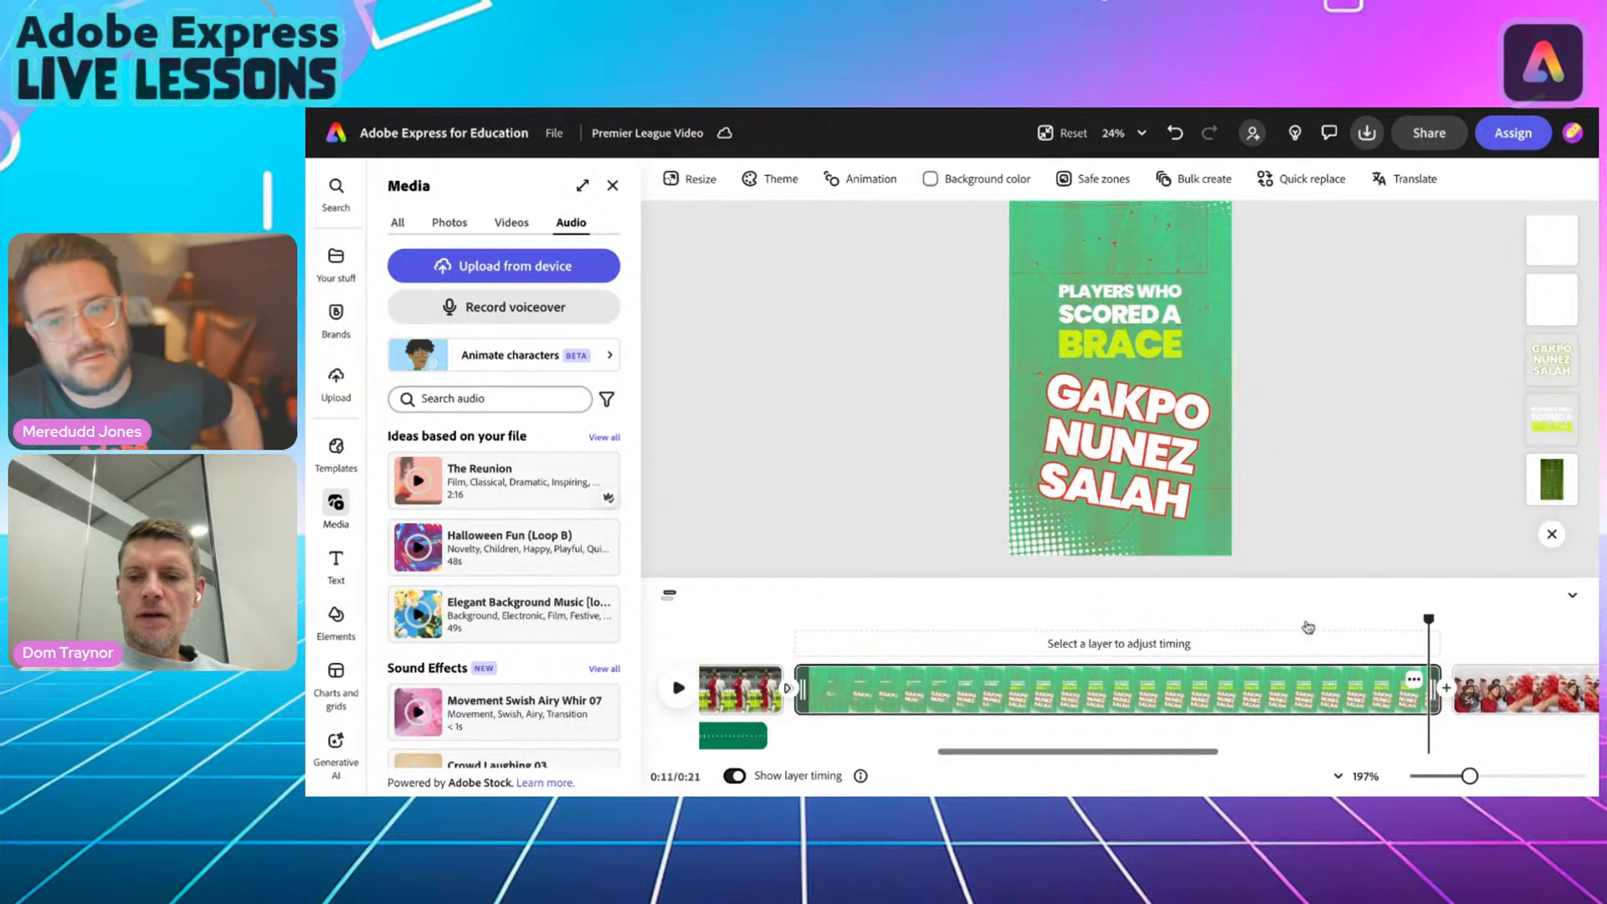
{"action": "left_click_drag", "start_coordinate": [1430, 618], "coordinate": [793, 620]}
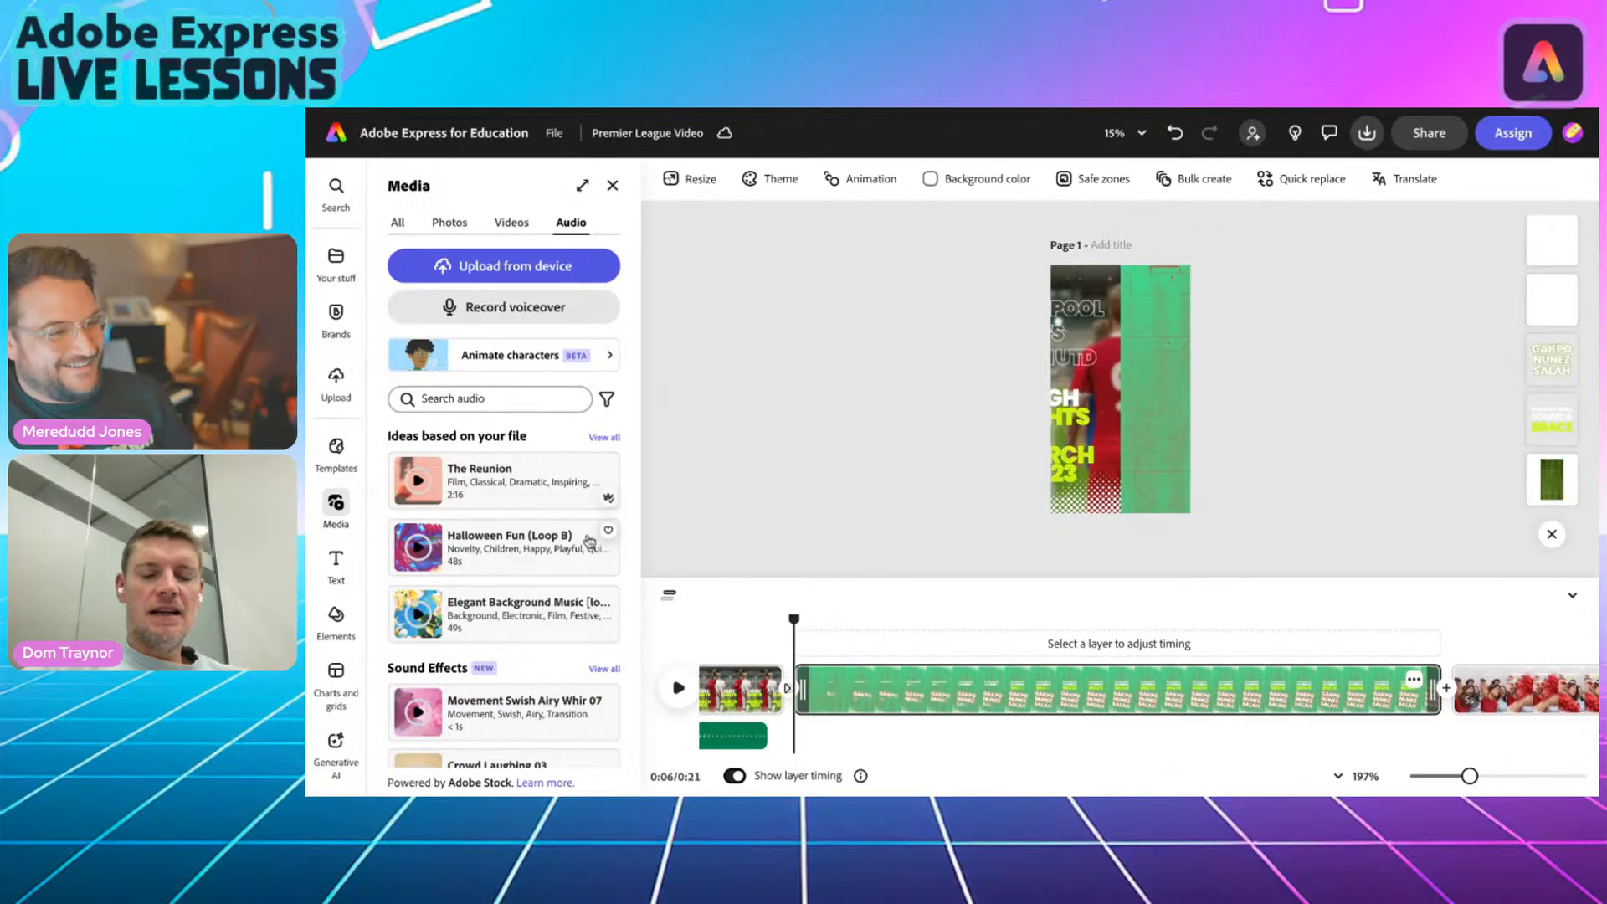
{"action": "left_click", "coordinate": [548, 322]}
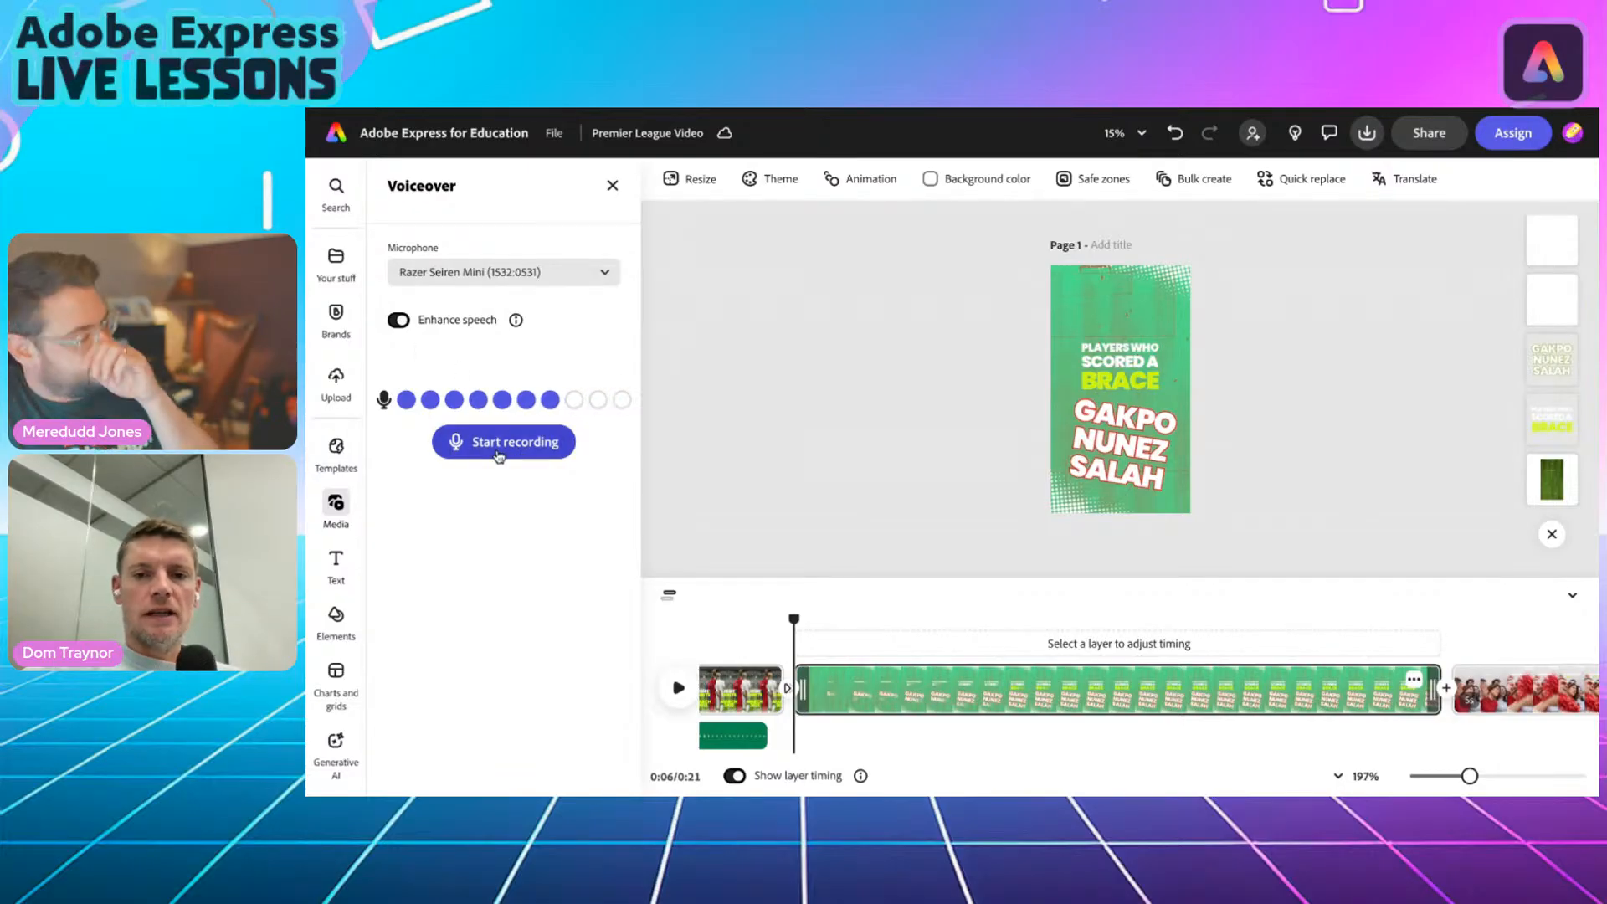
{"action": "left_click", "coordinate": [499, 444]}
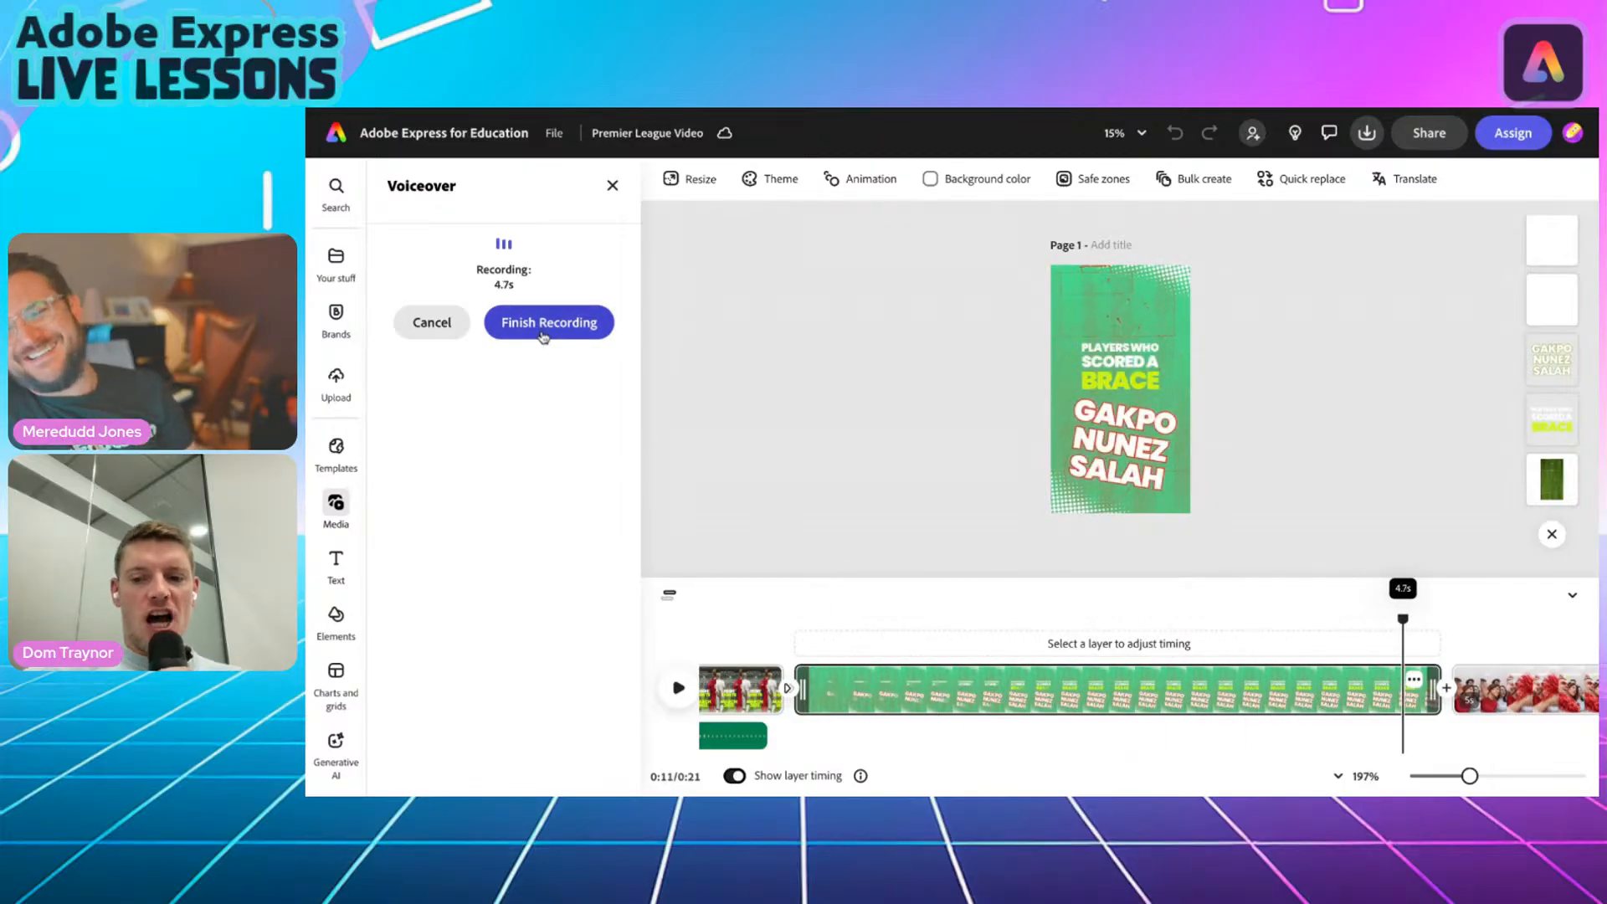
{"action": "left_click", "coordinate": [544, 323]}
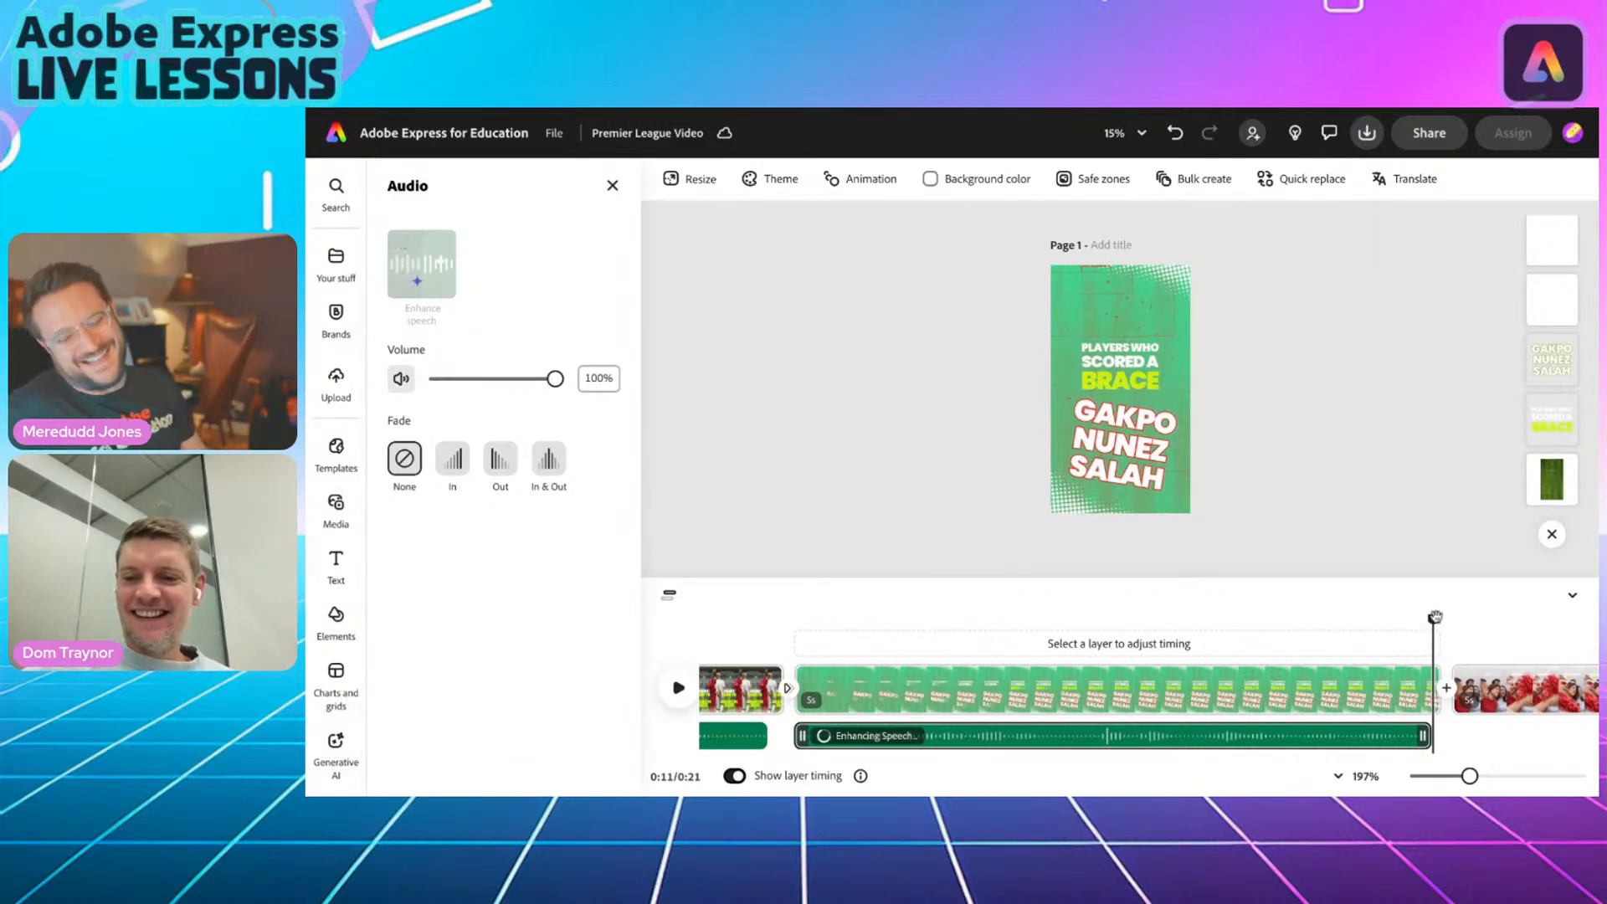
Play back the brace scene from its start with the new voiceover, and stop on its pitch clip.
{"action": "left_click_drag", "start_coordinate": [1429, 617], "coordinate": [793, 620]}
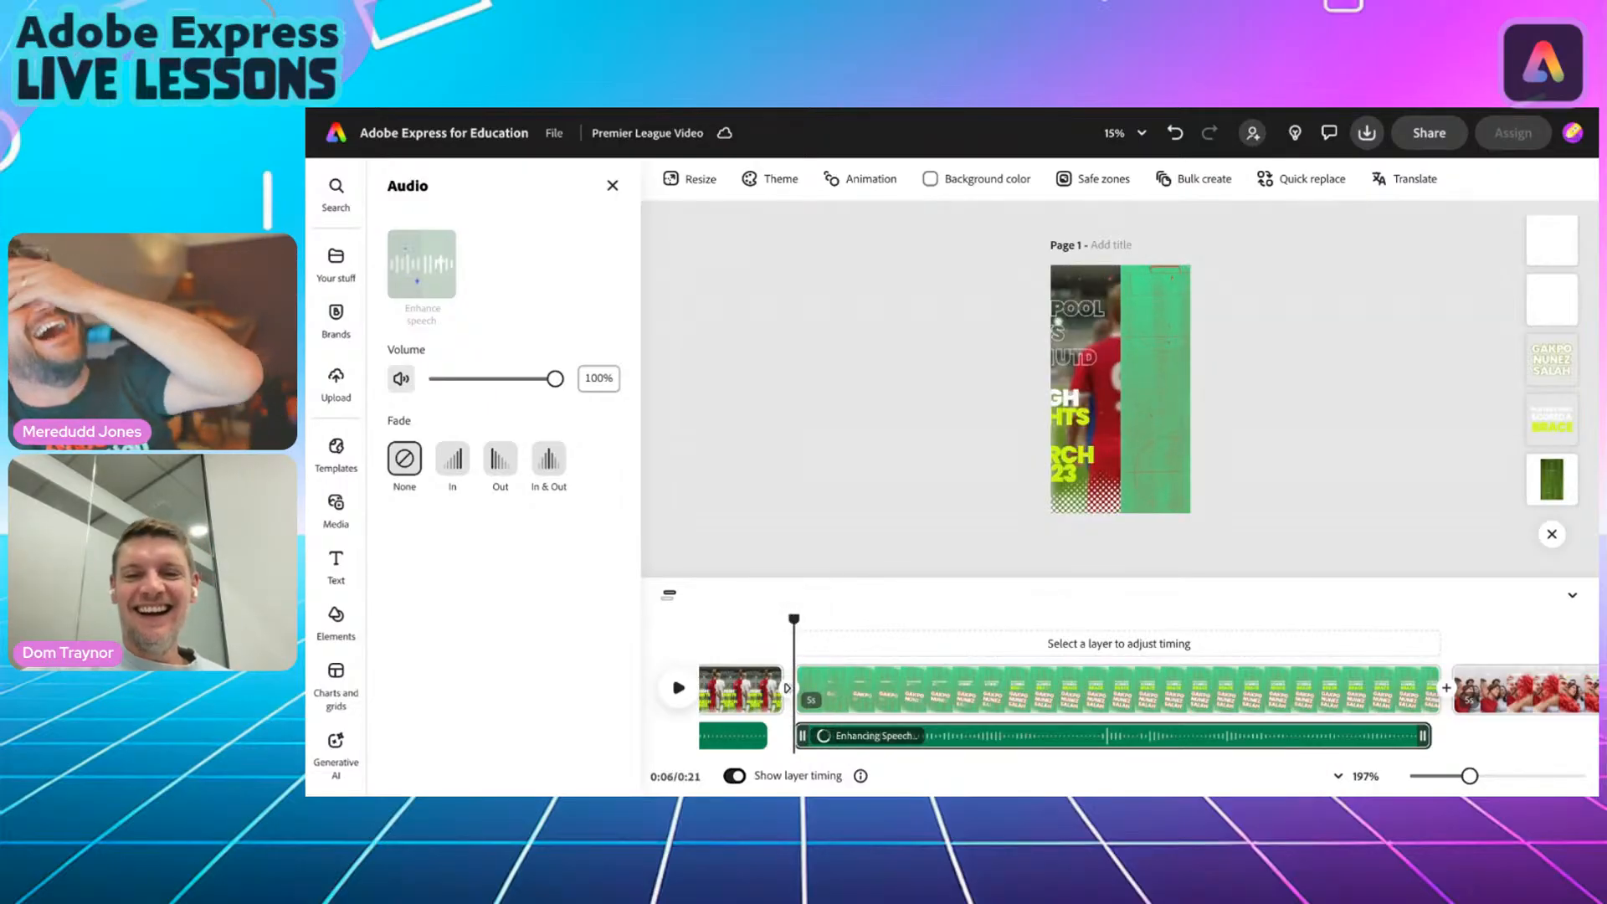
{"action": "left_click", "coordinate": [676, 689]}
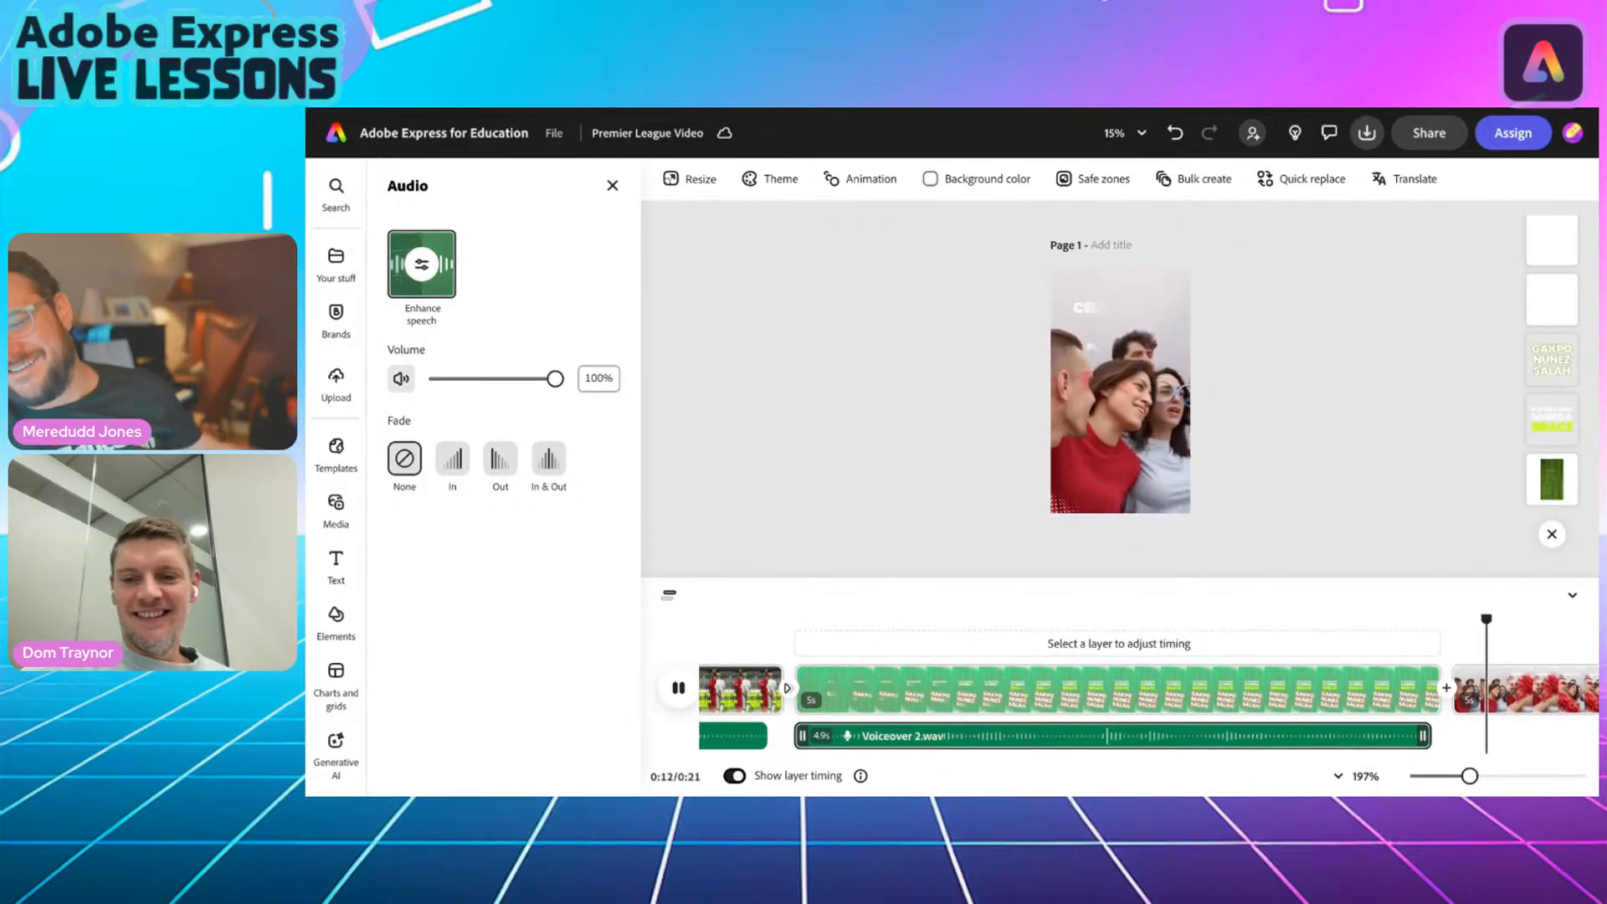
{"action": "left_click", "coordinate": [795, 691]}
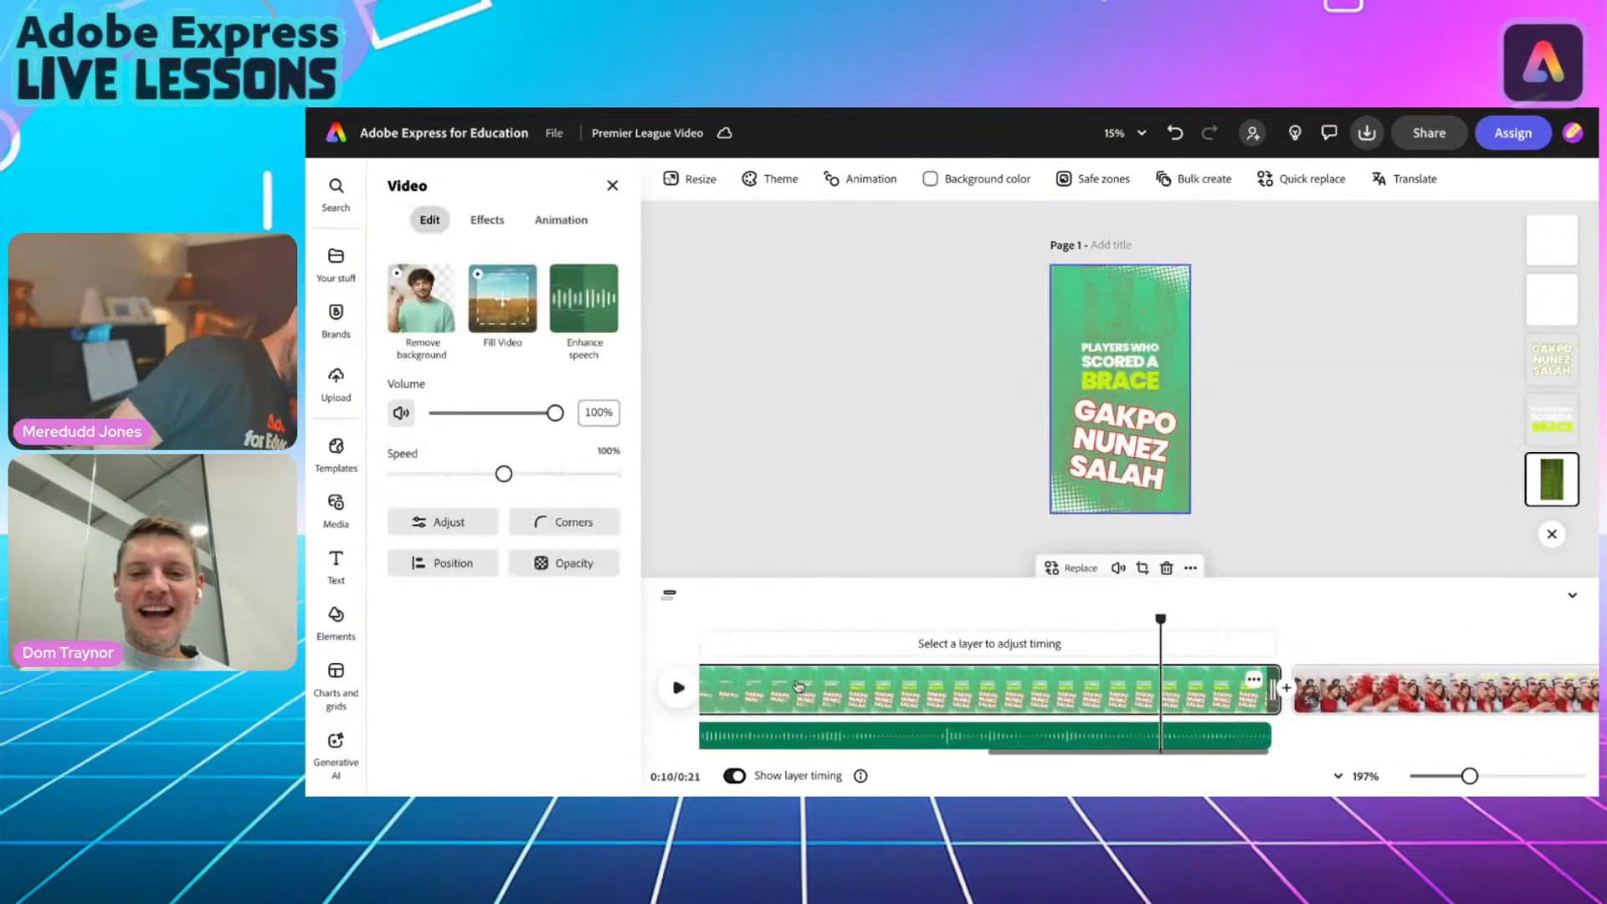
Apply the Grow entrance animation to the three scorers' names in the brace scene.
{"action": "left_click", "coordinate": [1130, 437]}
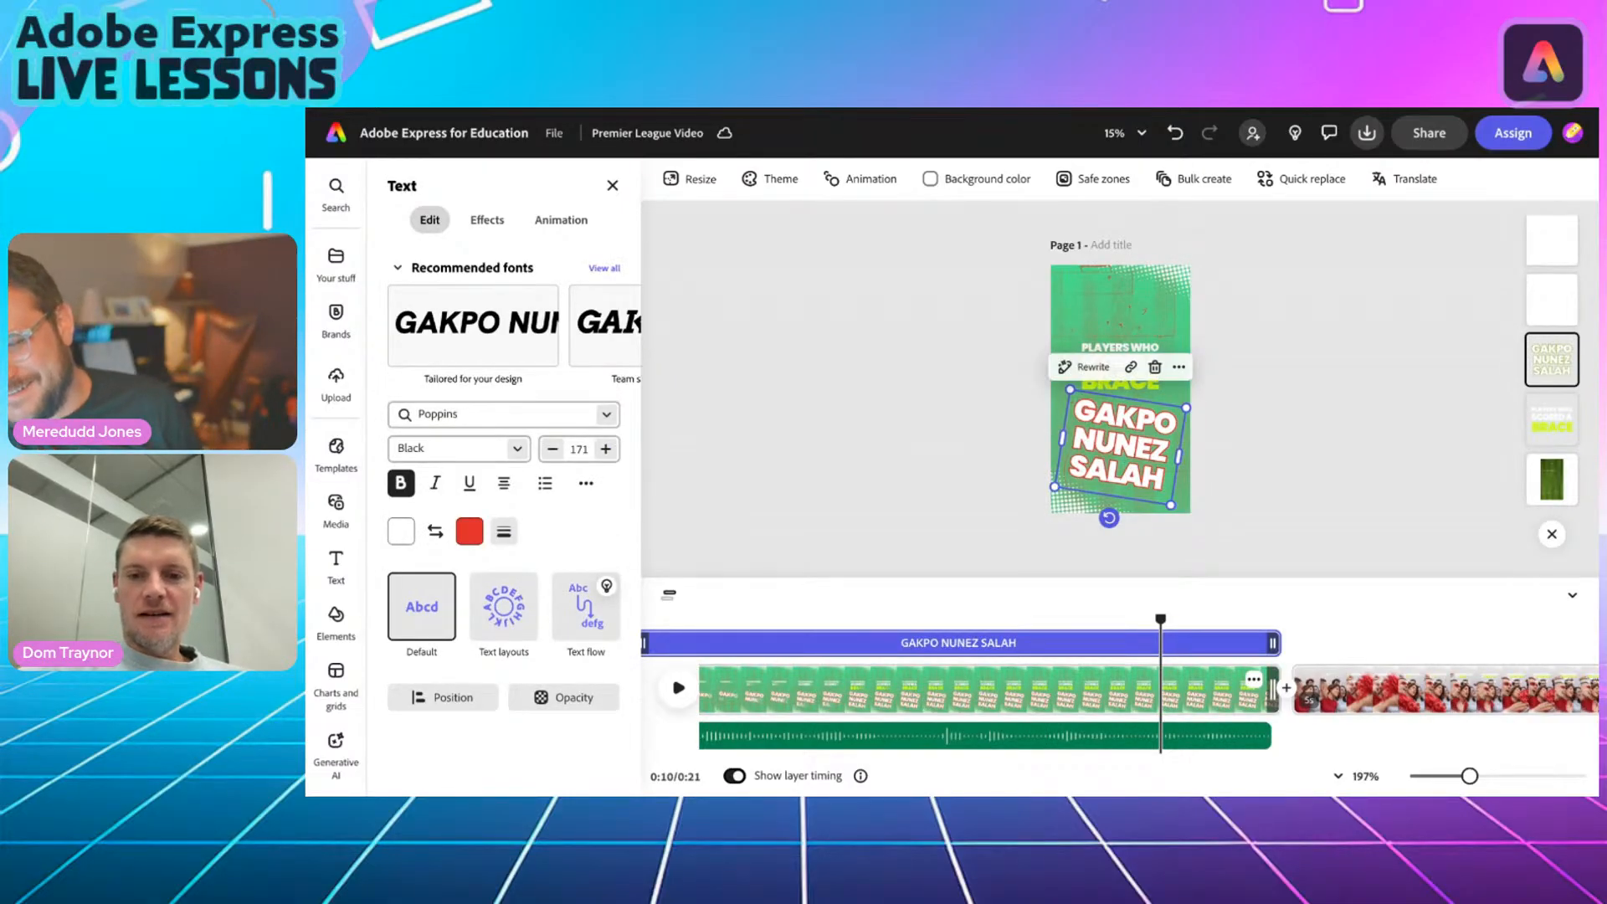
{"action": "scroll", "coordinate": [1058, 441], "scroll_direction": "up", "scroll_amount": 4}
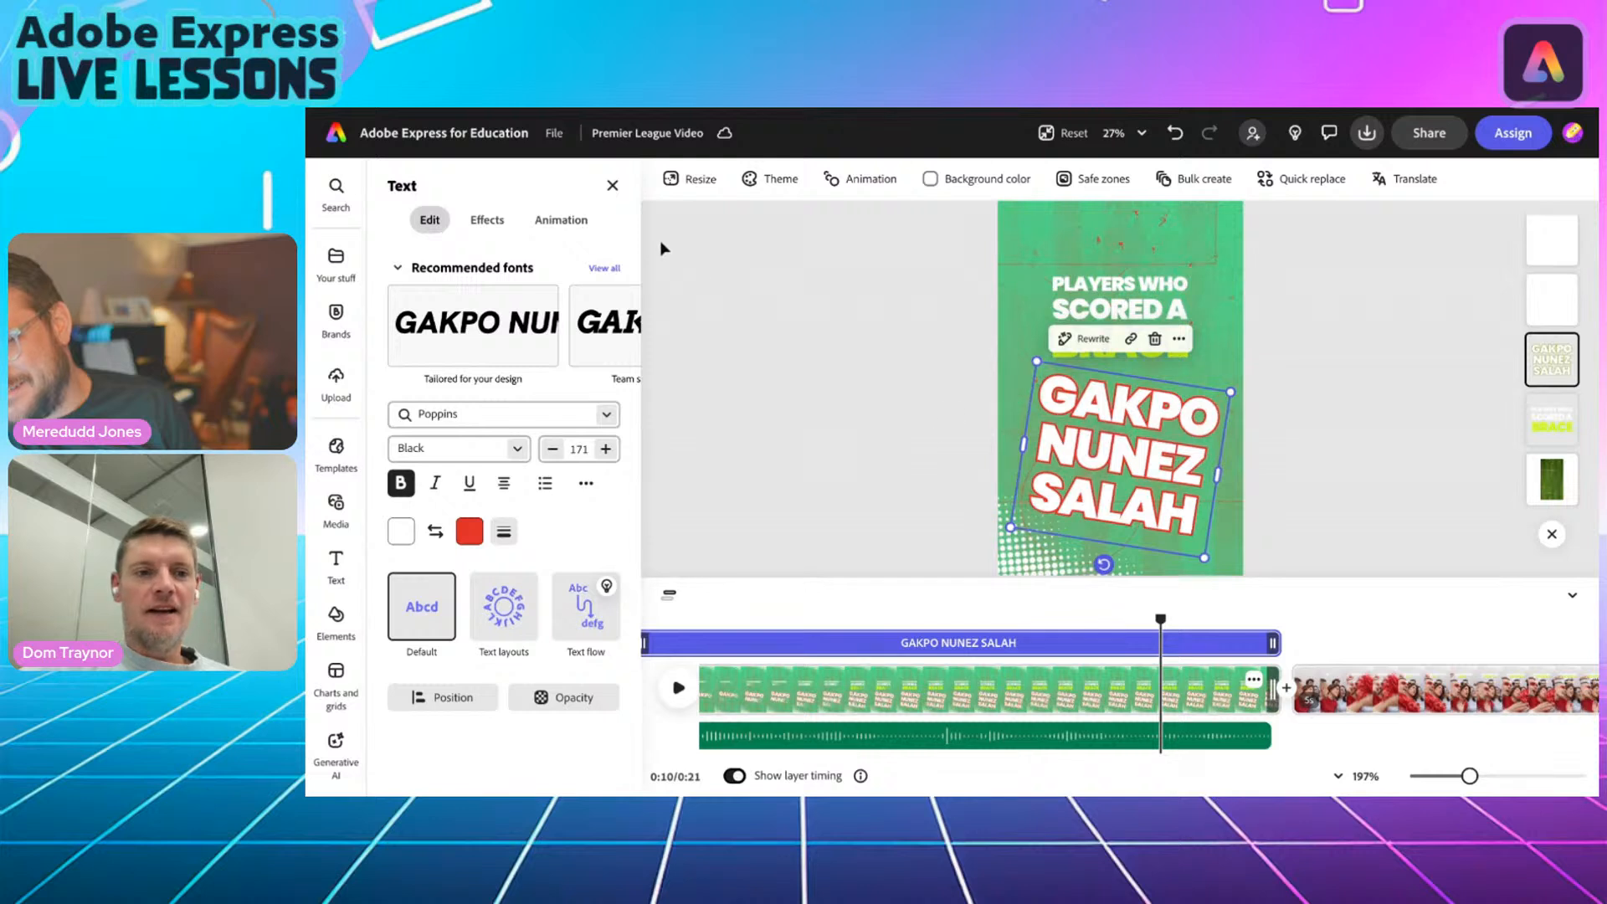
{"action": "left_click", "coordinate": [557, 221]}
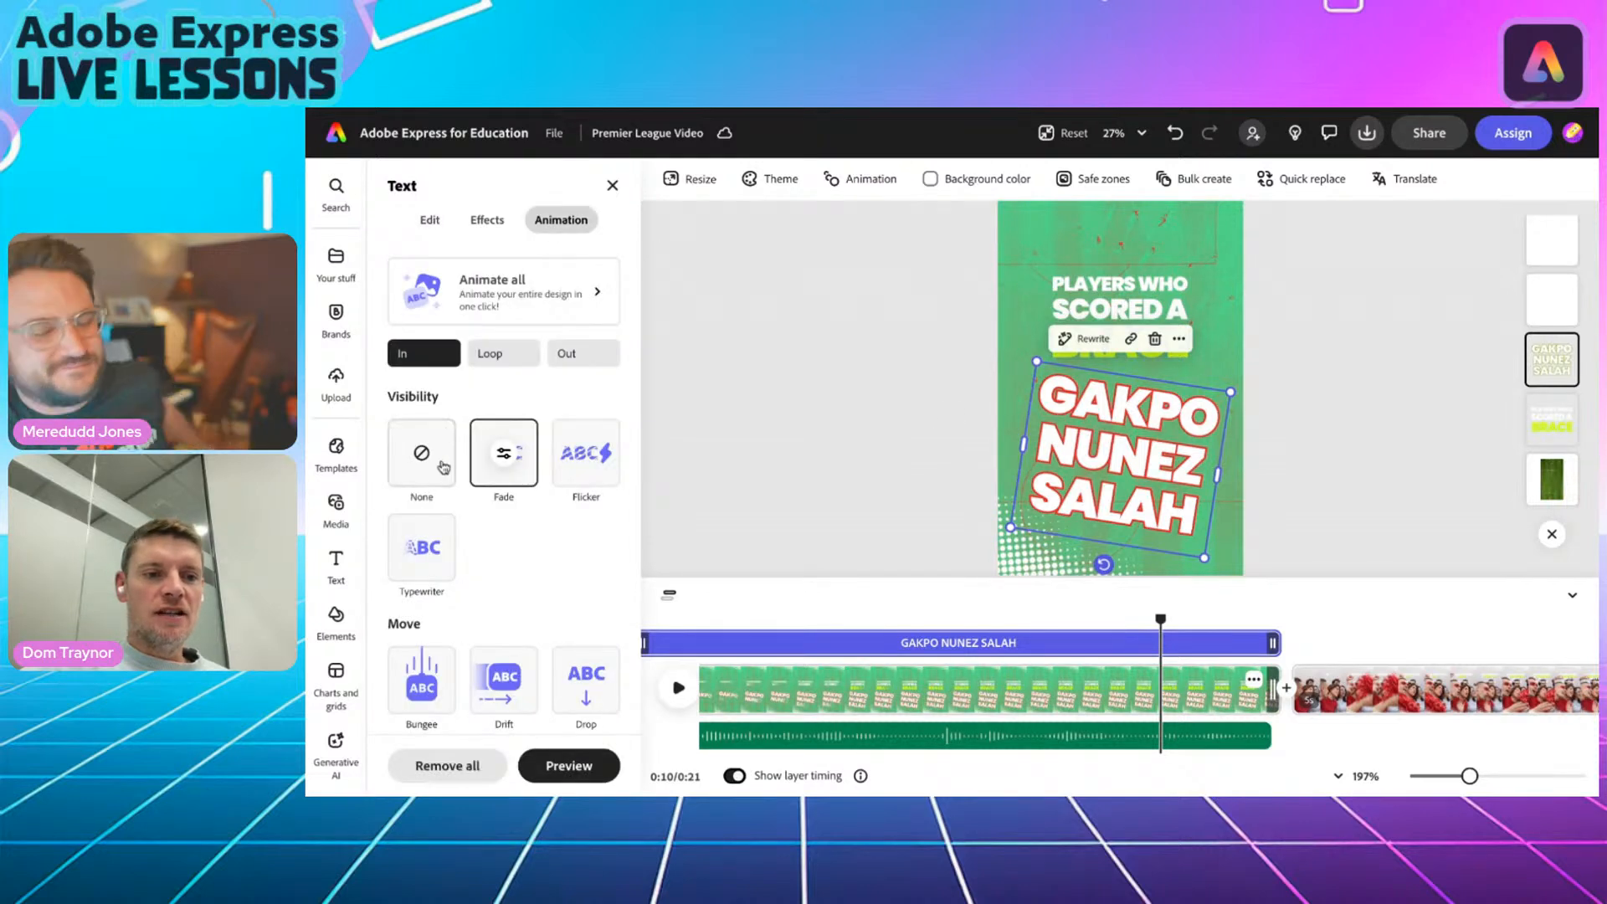
{"action": "scroll", "coordinate": [505, 609], "scroll_direction": "down", "scroll_amount": 4}
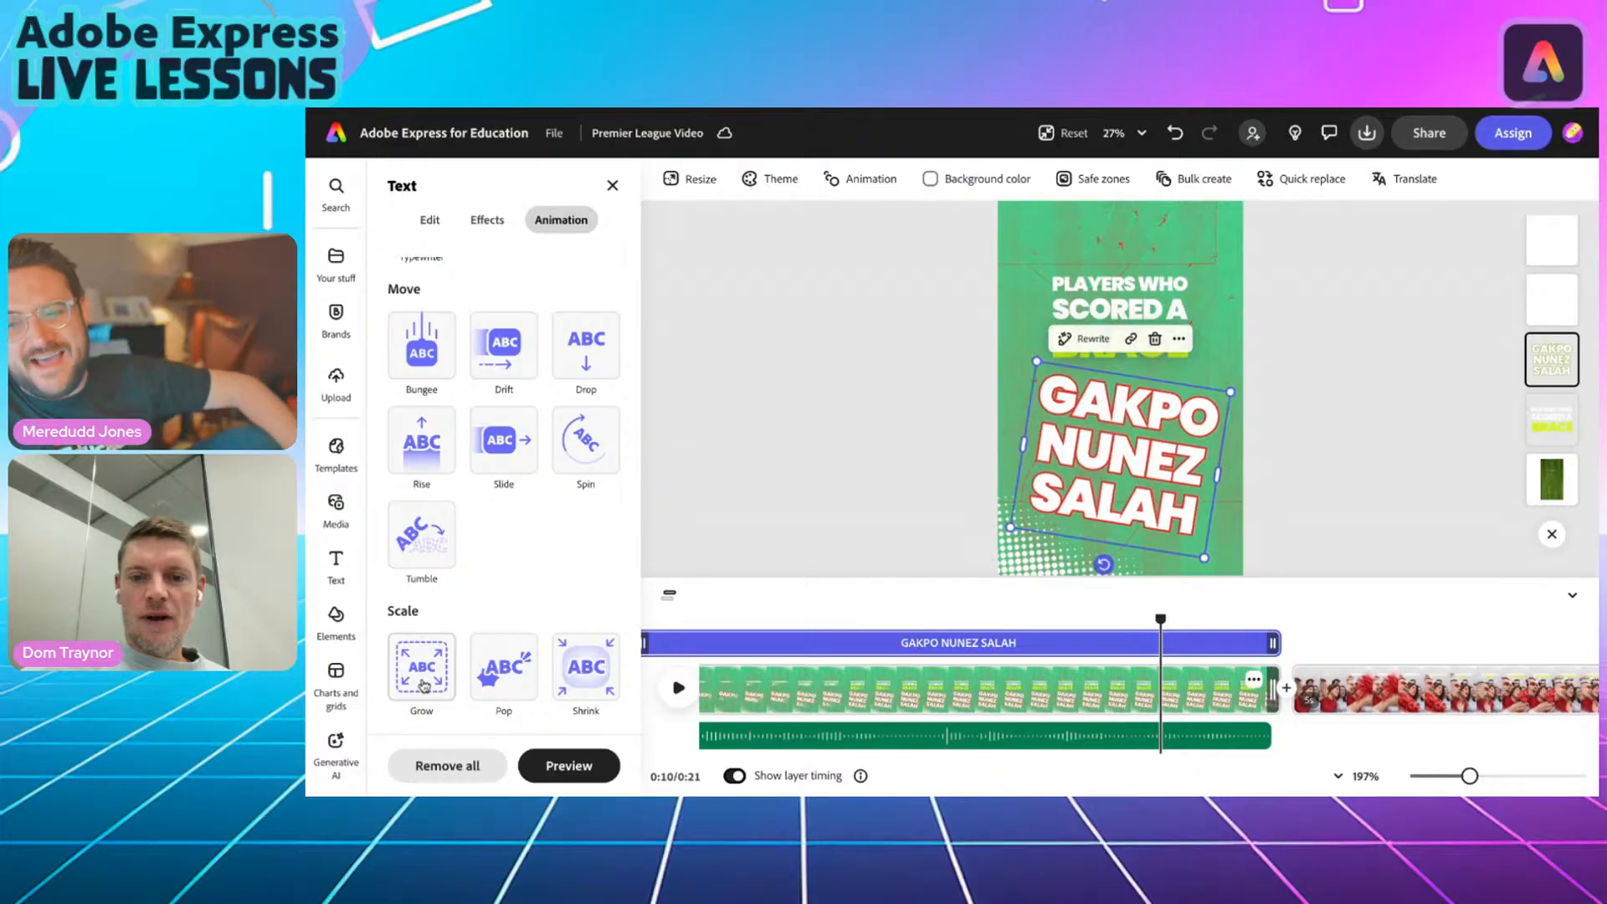
{"action": "left_click", "coordinate": [423, 676]}
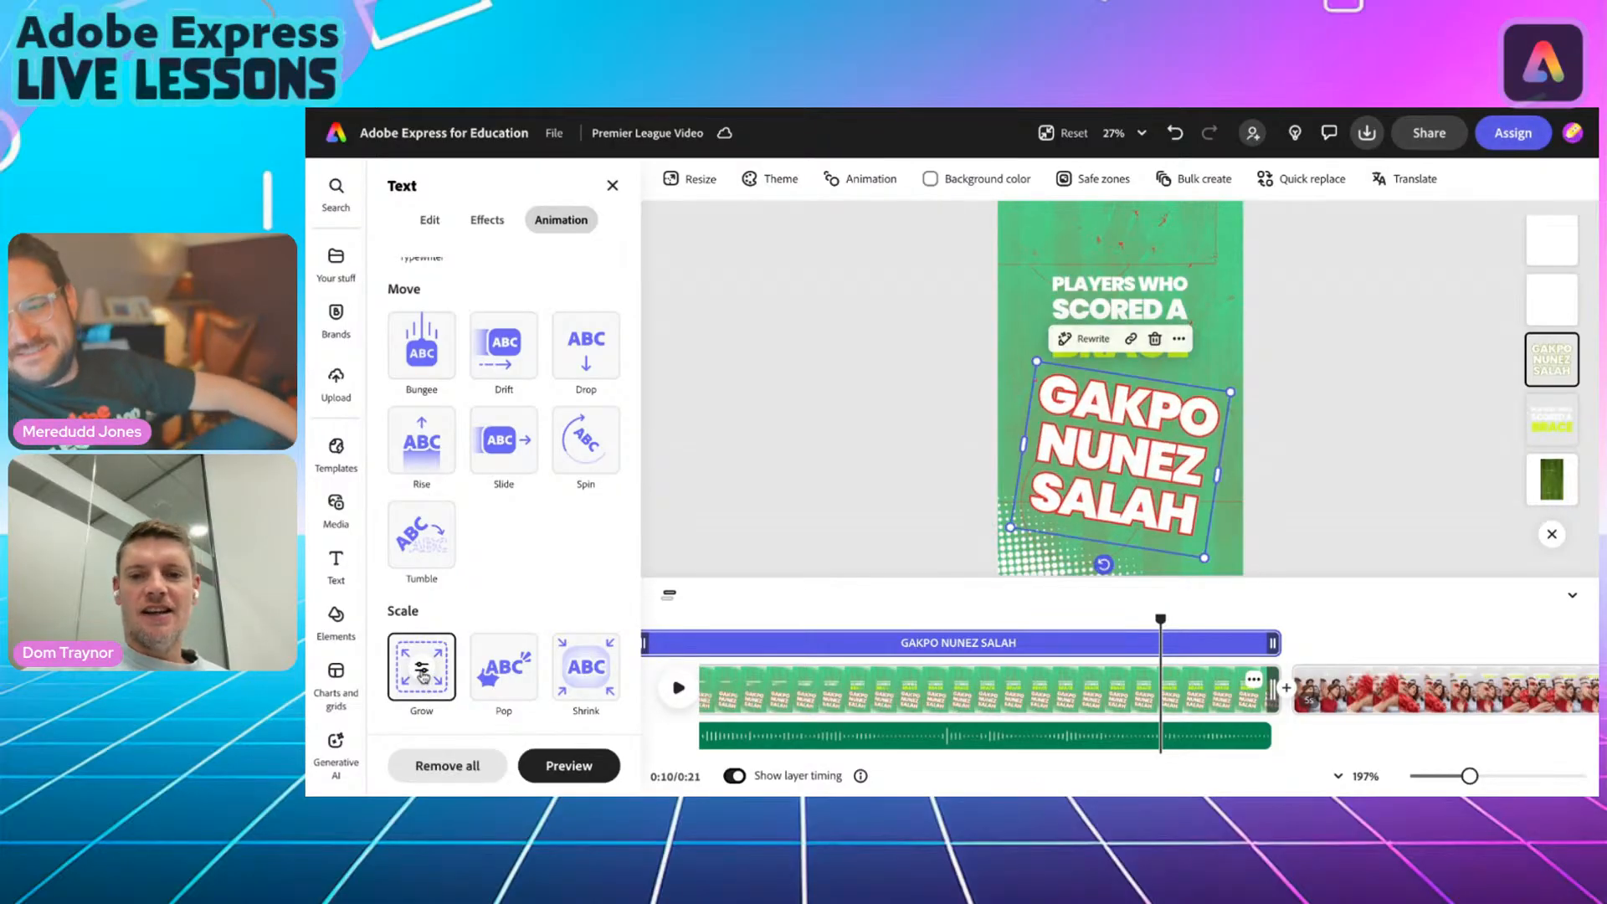
Play back the brace scene from its start with the new name animation, and stop in the celebration scene.
{"action": "left_click_drag", "start_coordinate": [1162, 618], "coordinate": [854, 619]}
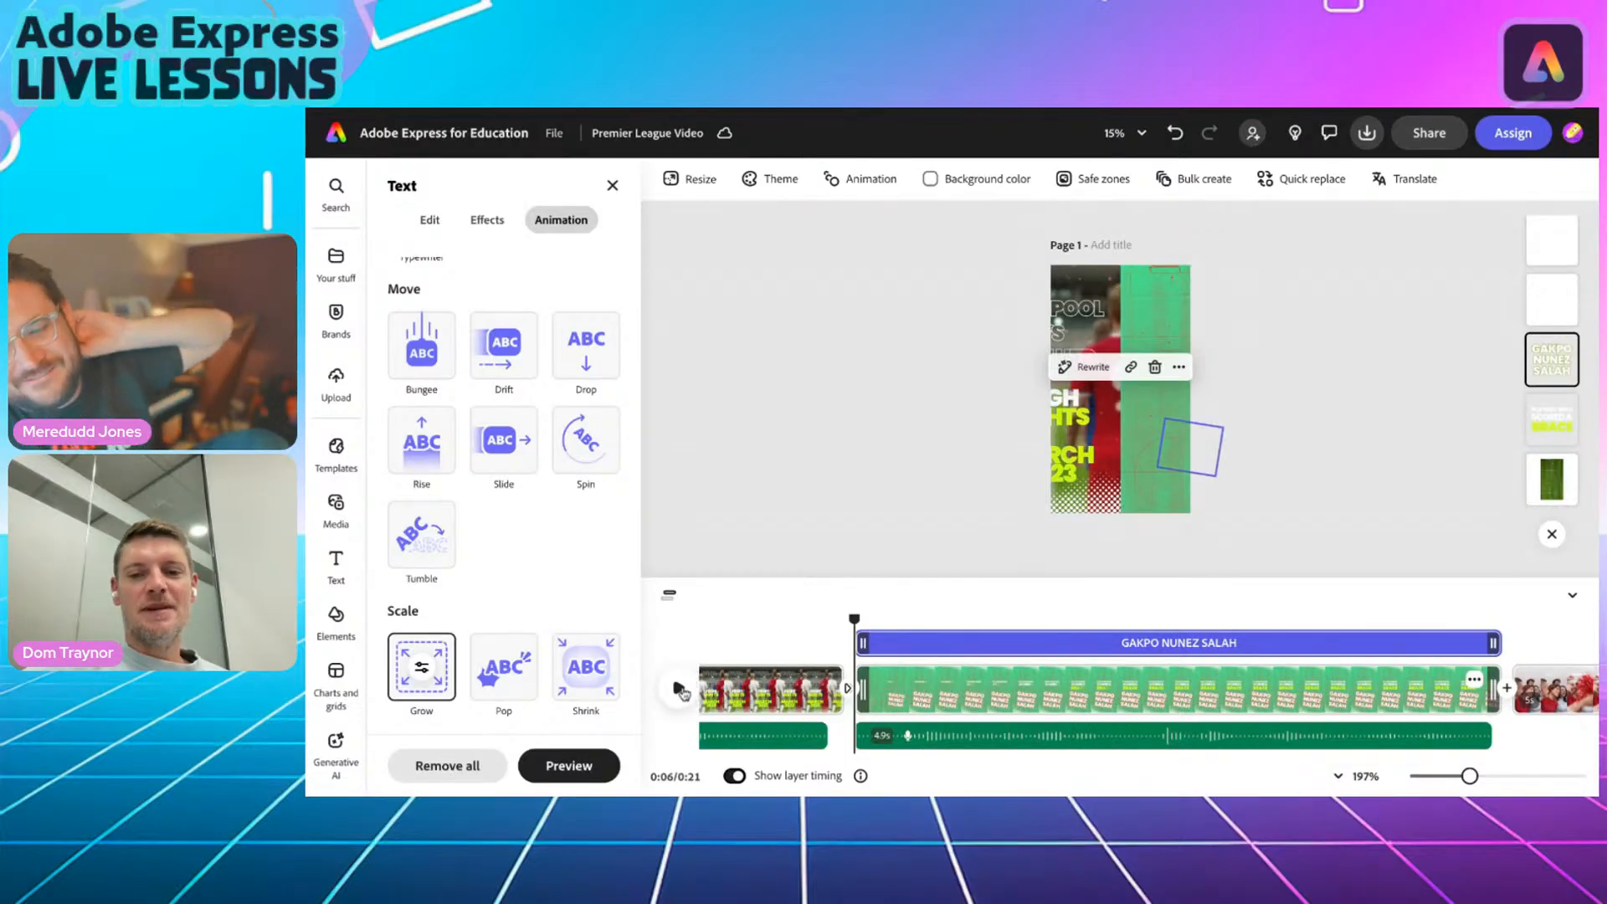
{"action": "left_click", "coordinate": [680, 690]}
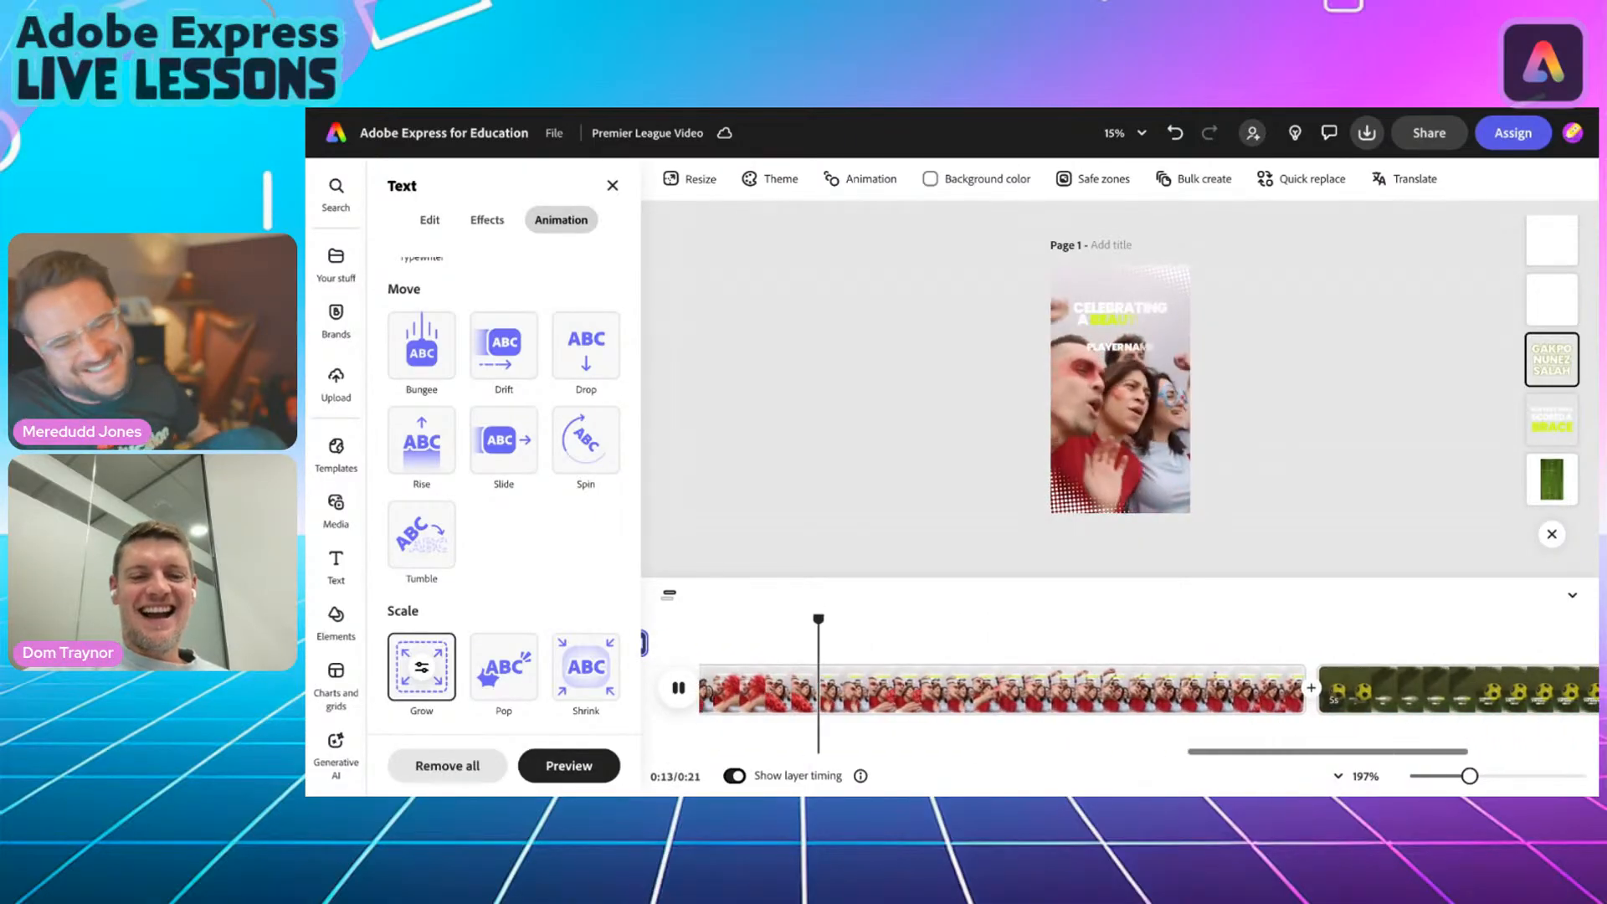
{"action": "left_click", "coordinate": [688, 699]}
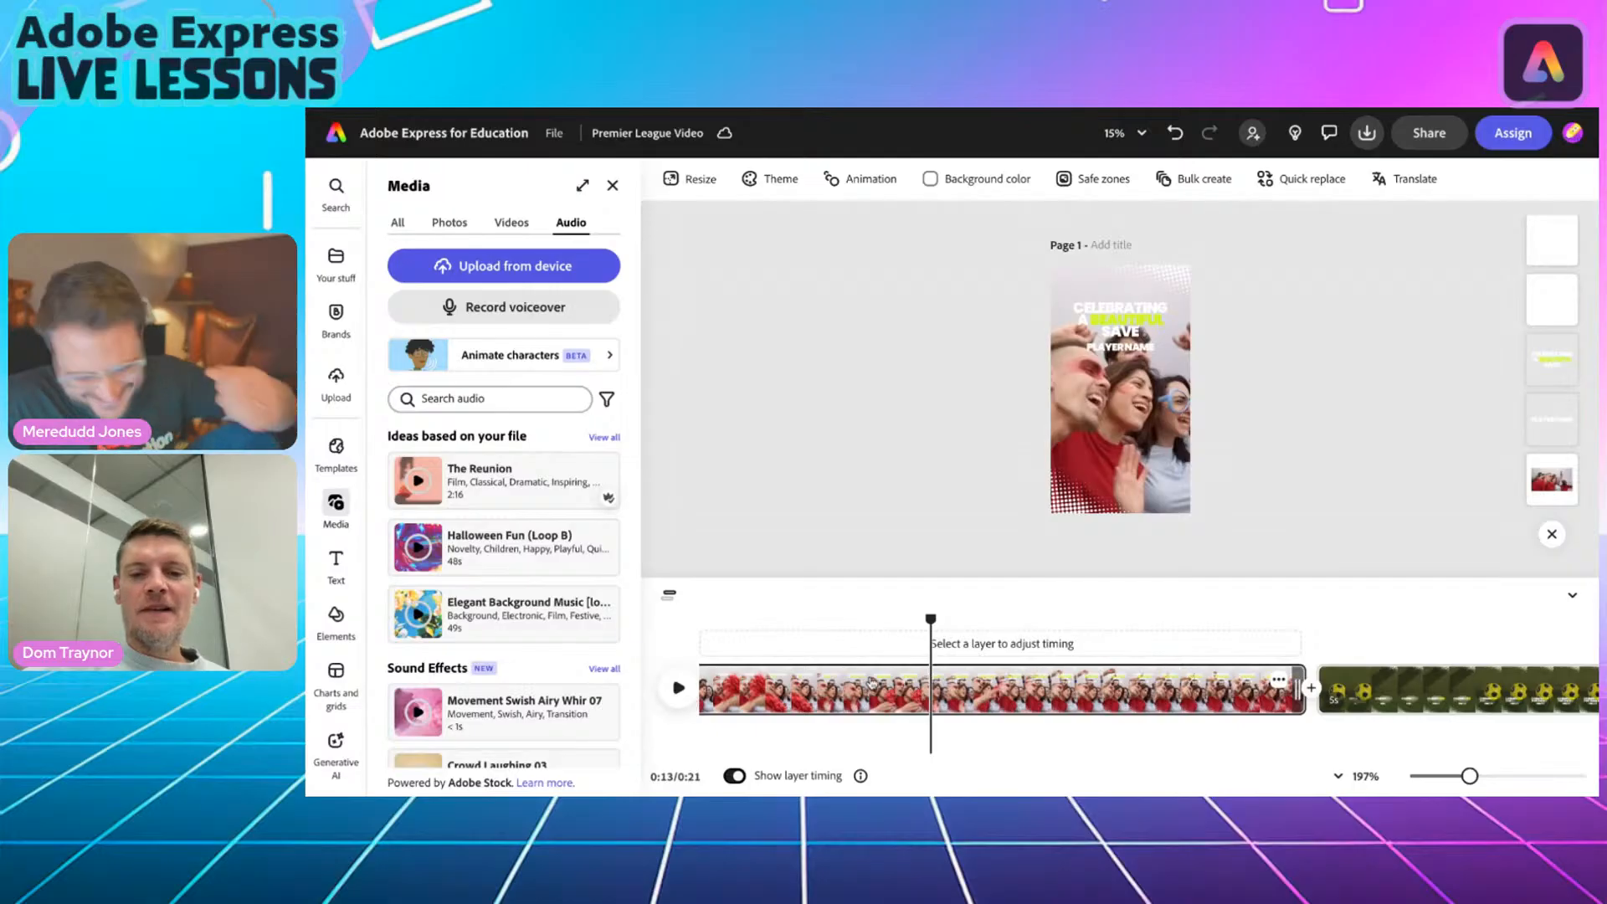
{"action": "scroll", "coordinate": [871, 681], "scroll_direction": "left", "scroll_amount": 2}
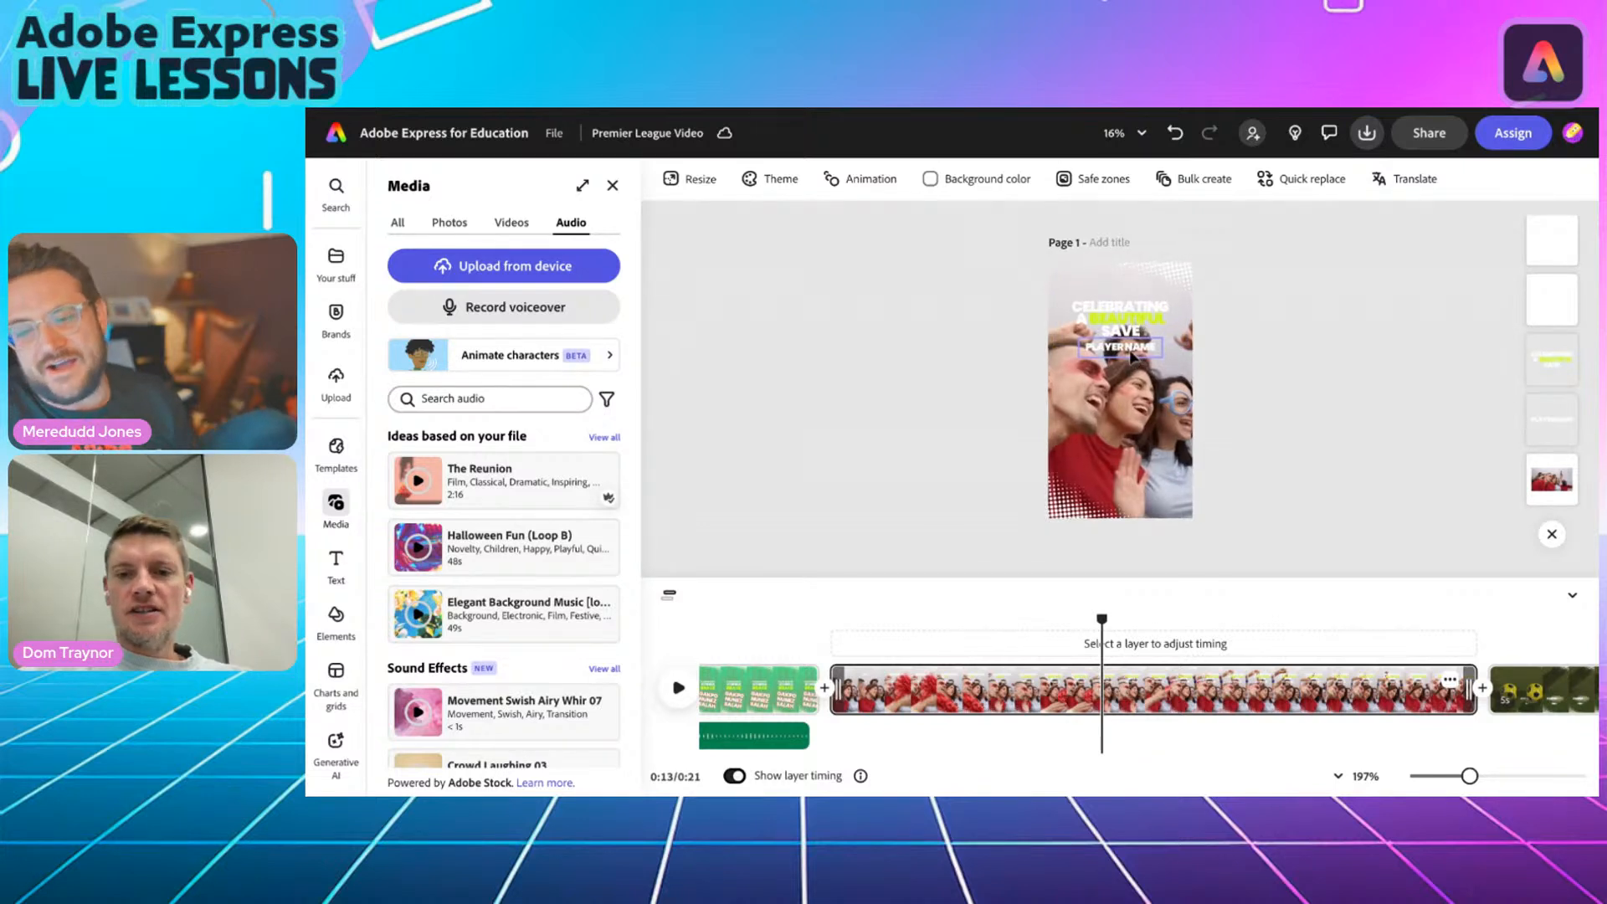
{"action": "scroll", "coordinate": [1130, 355], "scroll_direction": "up", "scroll_amount": 3}
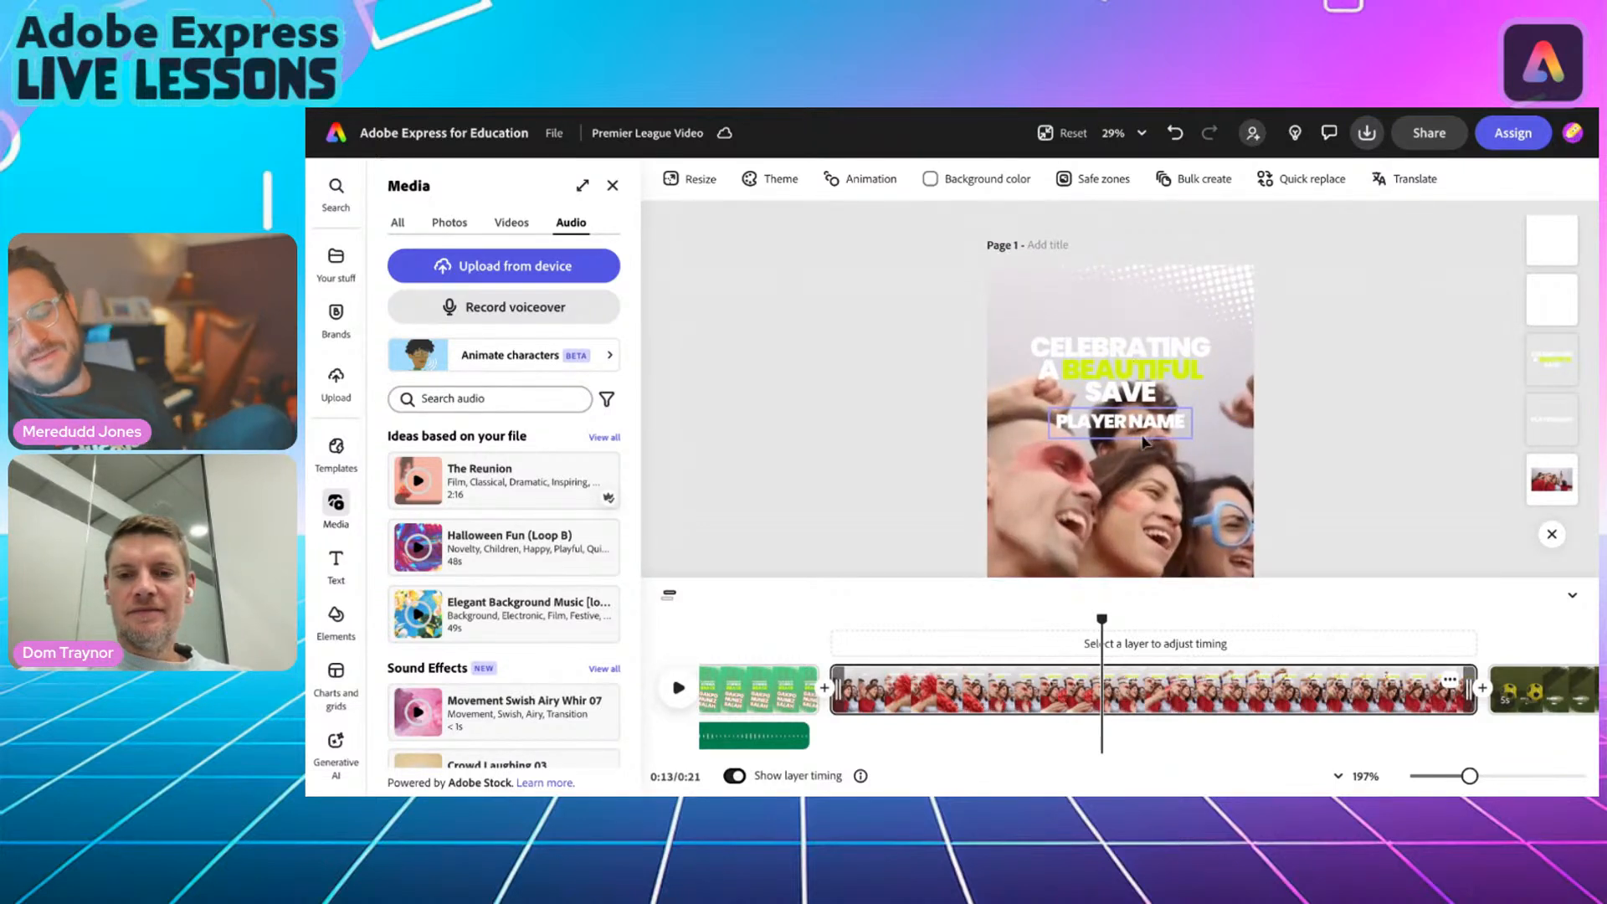
{"action": "scroll", "coordinate": [1141, 434], "scroll_direction": "up", "scroll_amount": 2}
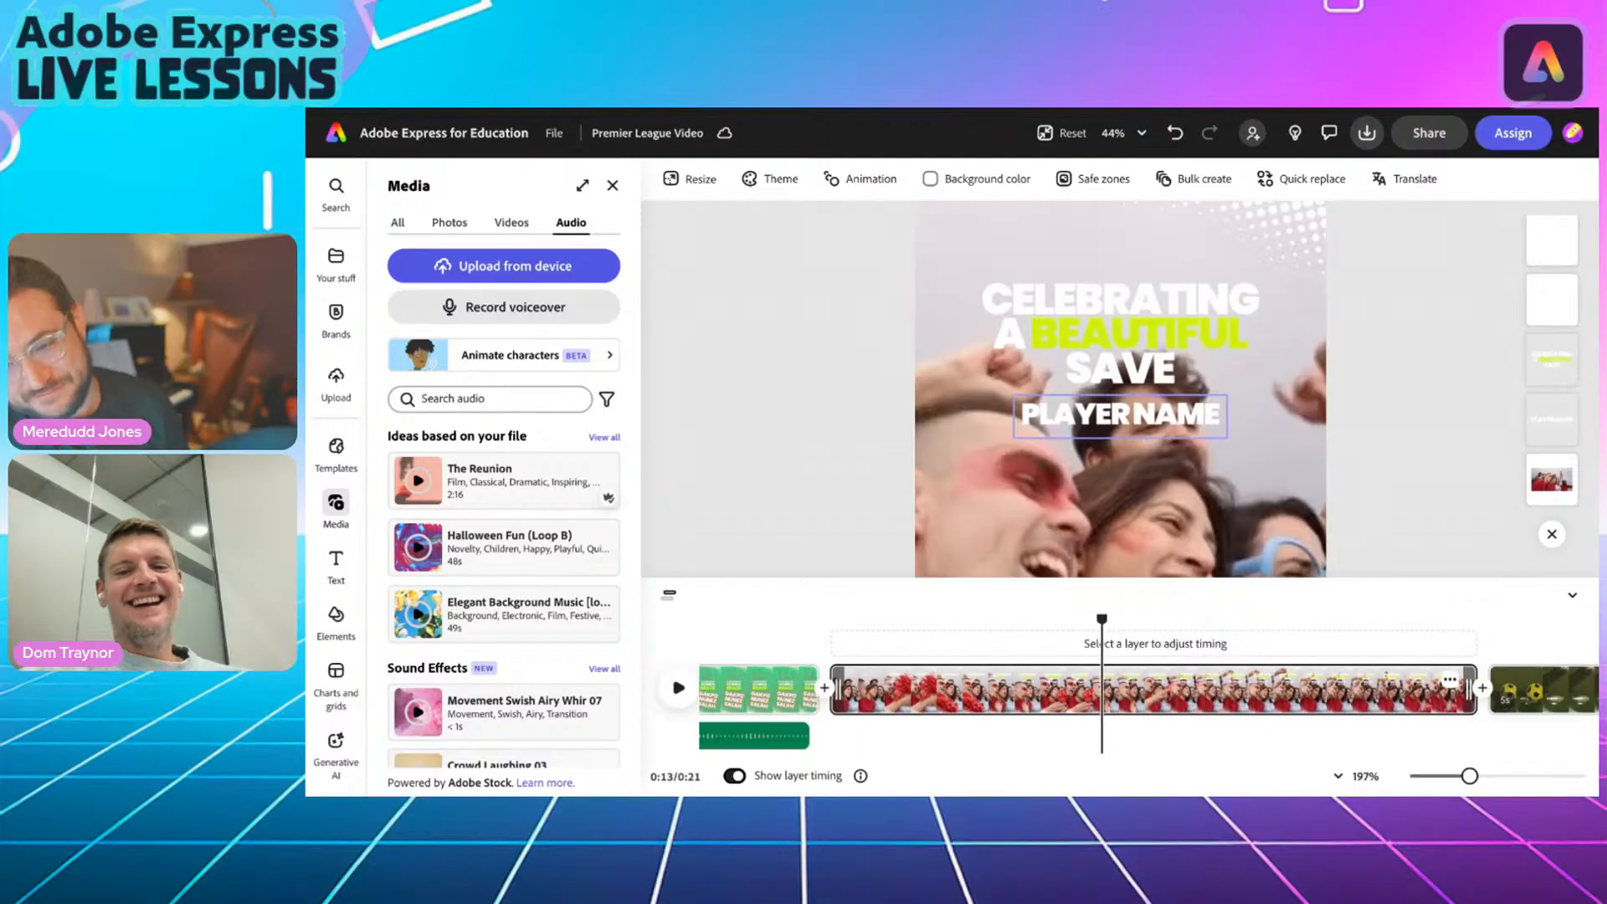
{"action": "left_click", "coordinate": [1079, 319]}
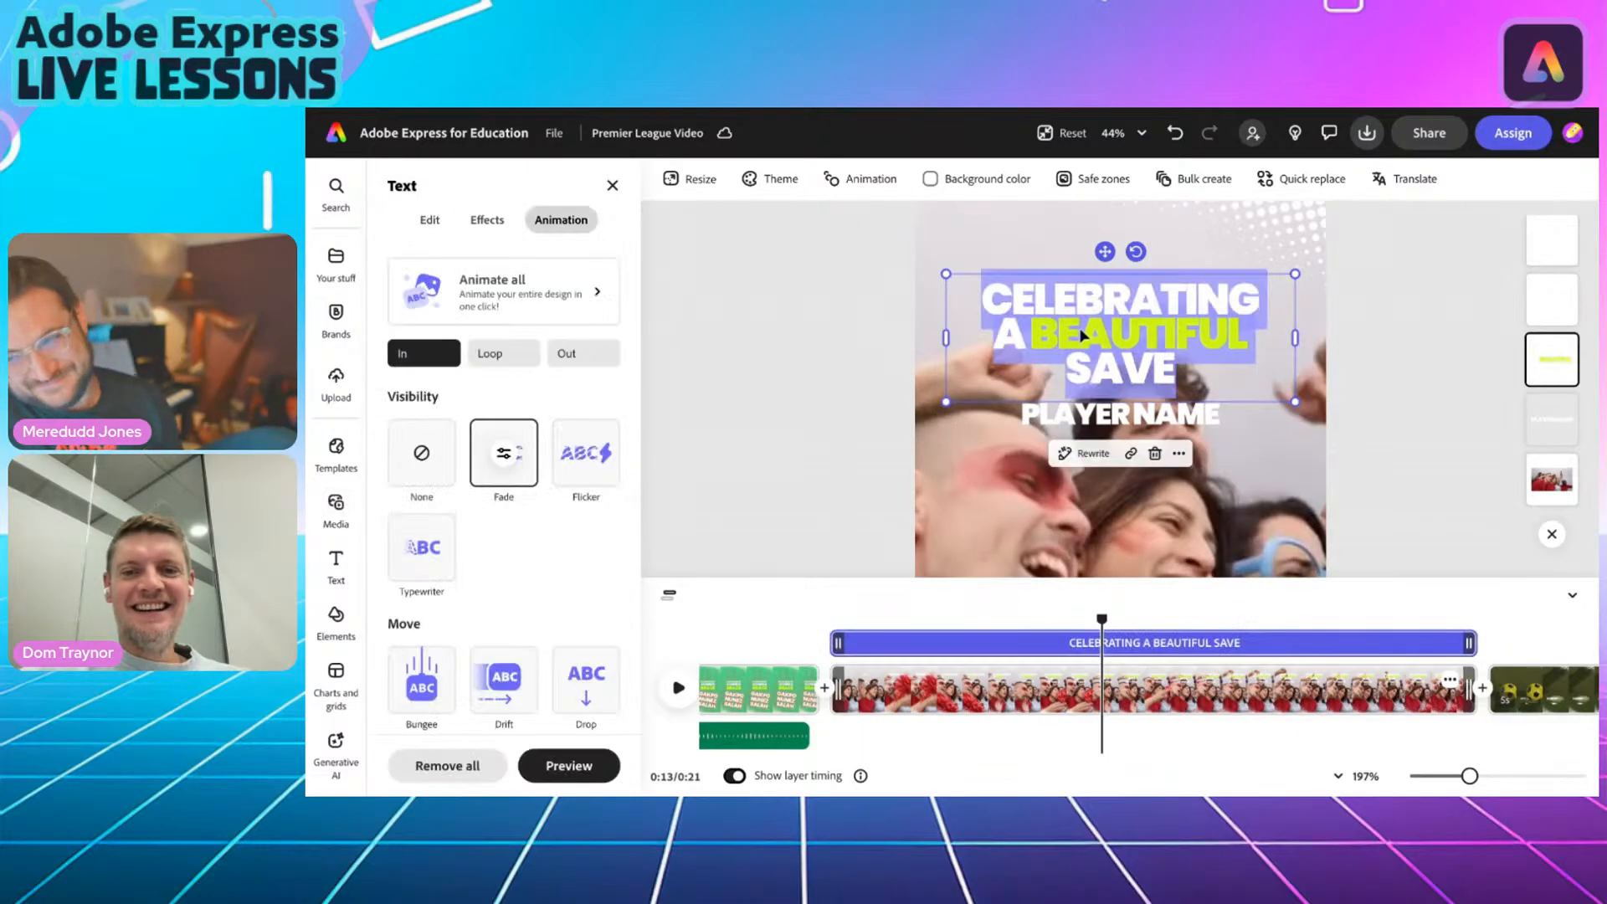
{"action": "type", "text": "WHO SCORED"}
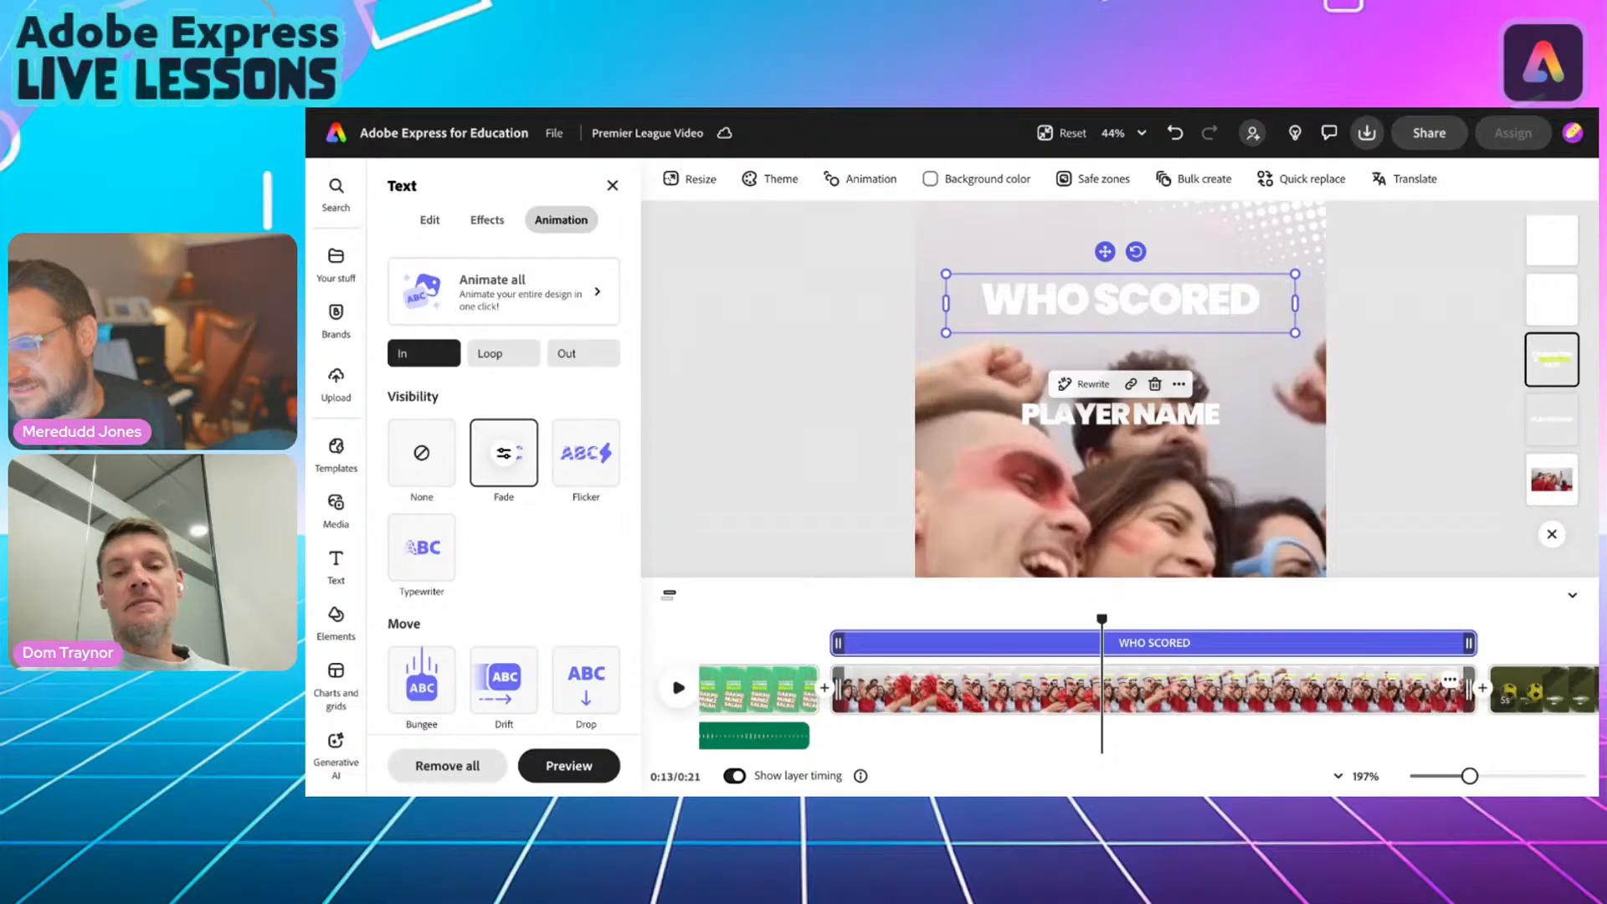
{"action": "left_click", "coordinate": [1175, 133]}
{"action": "left_click", "coordinate": [1175, 132]}
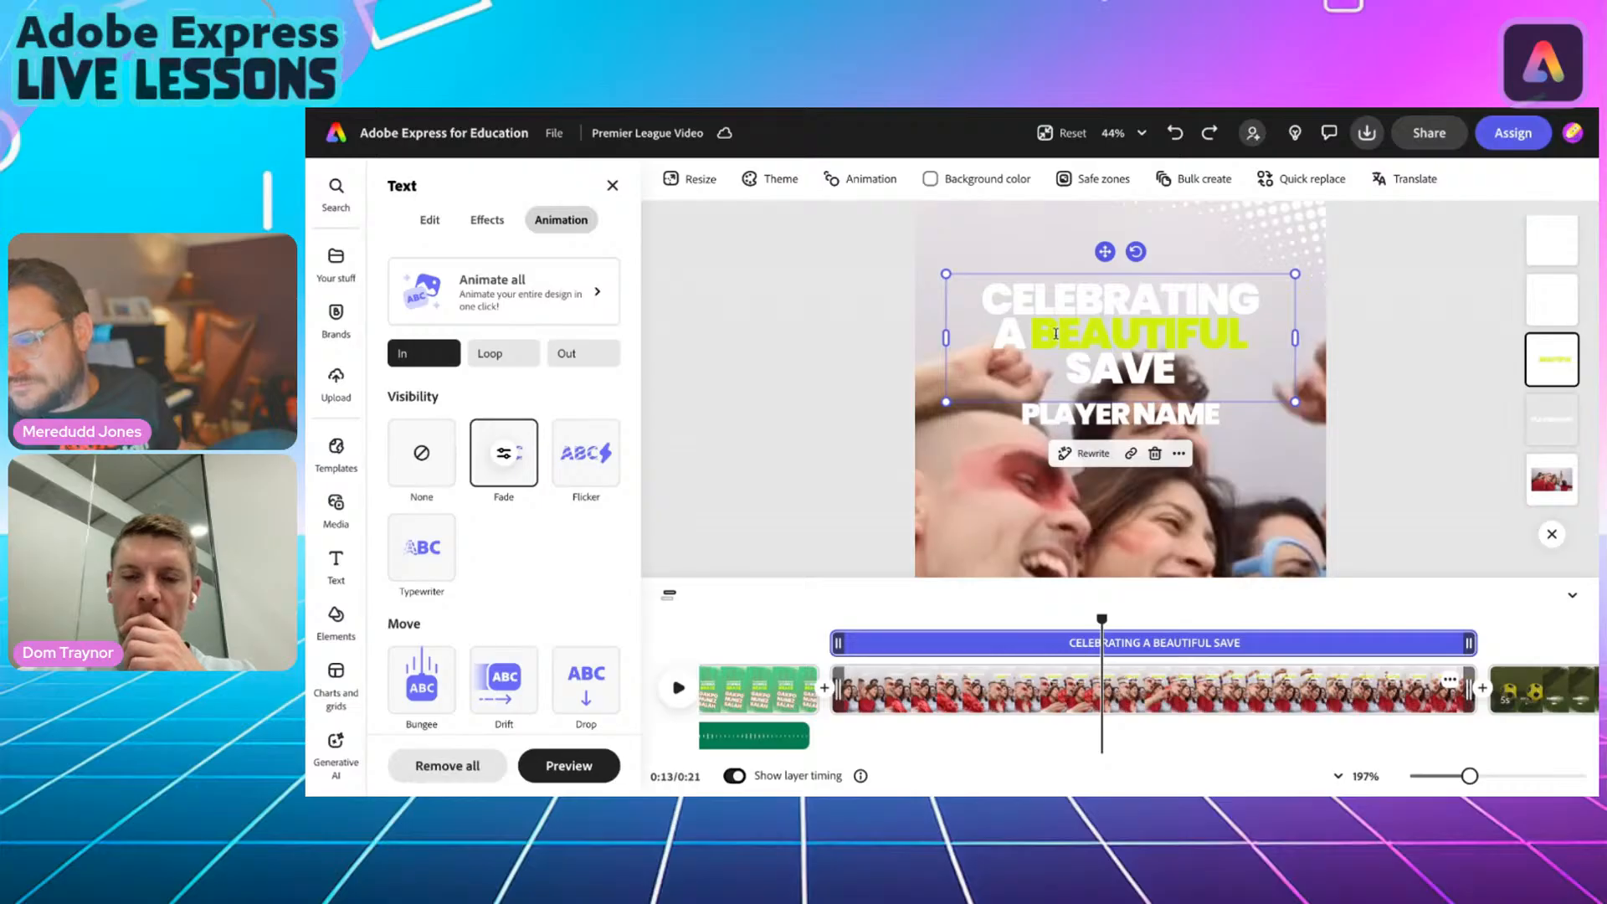
Replace "CELEBRATING A" in the celebration scene's title with "SCORED THE RECORD BREAKING".
{"action": "double_click", "coordinate": [1123, 305]}
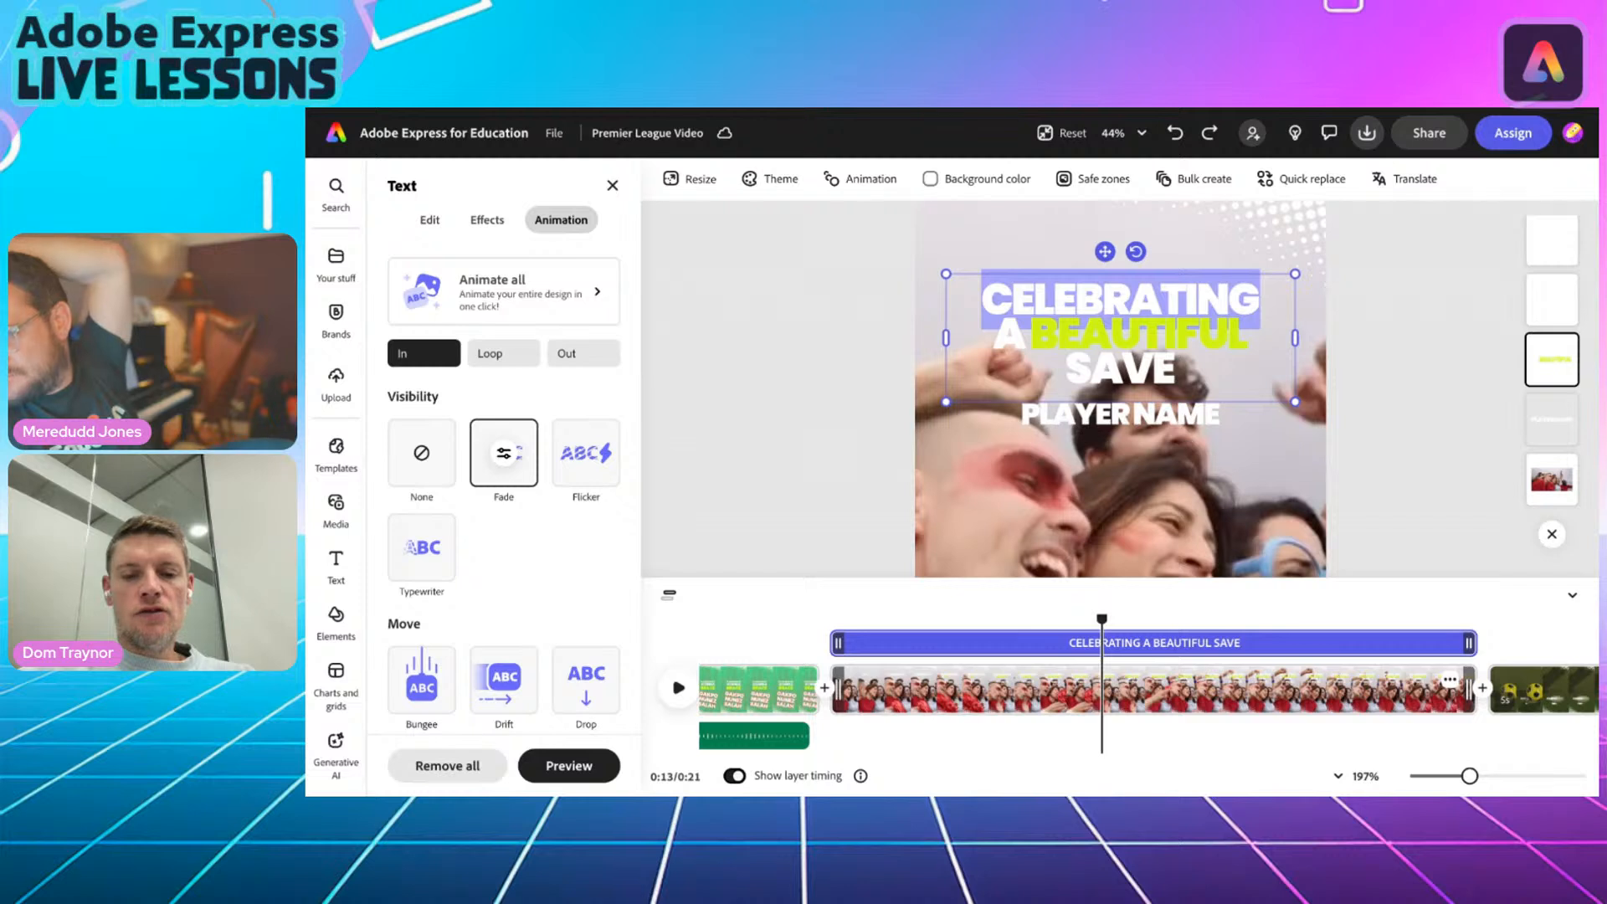
{"action": "type", "text": "SCORED THE RE"}
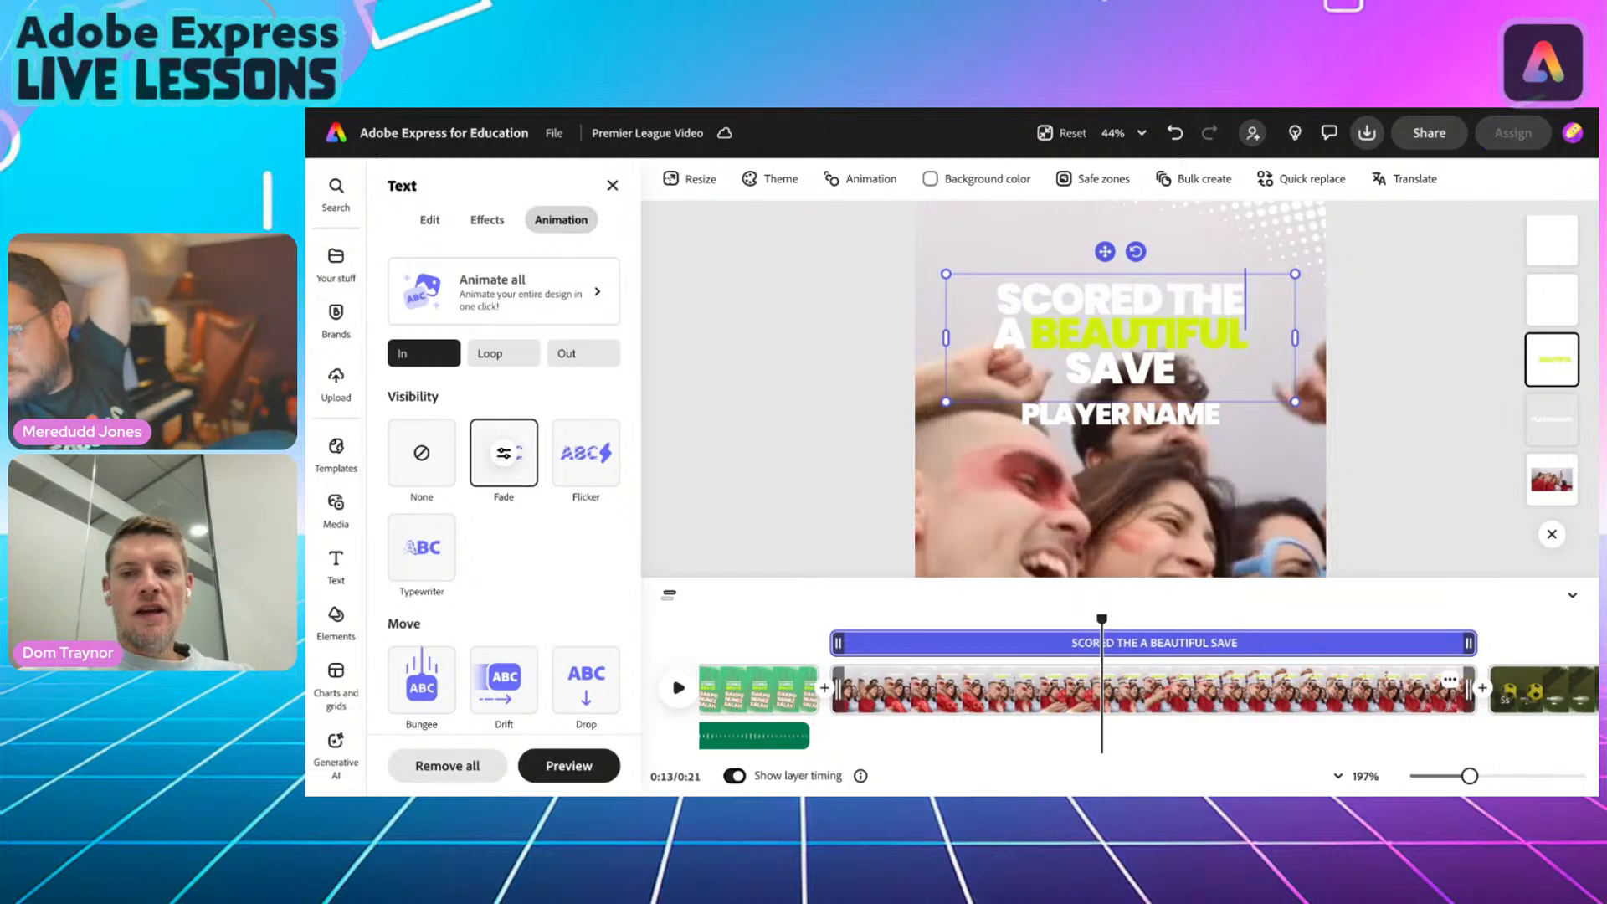
{"action": "type", "text": "CORD BREAKING"}
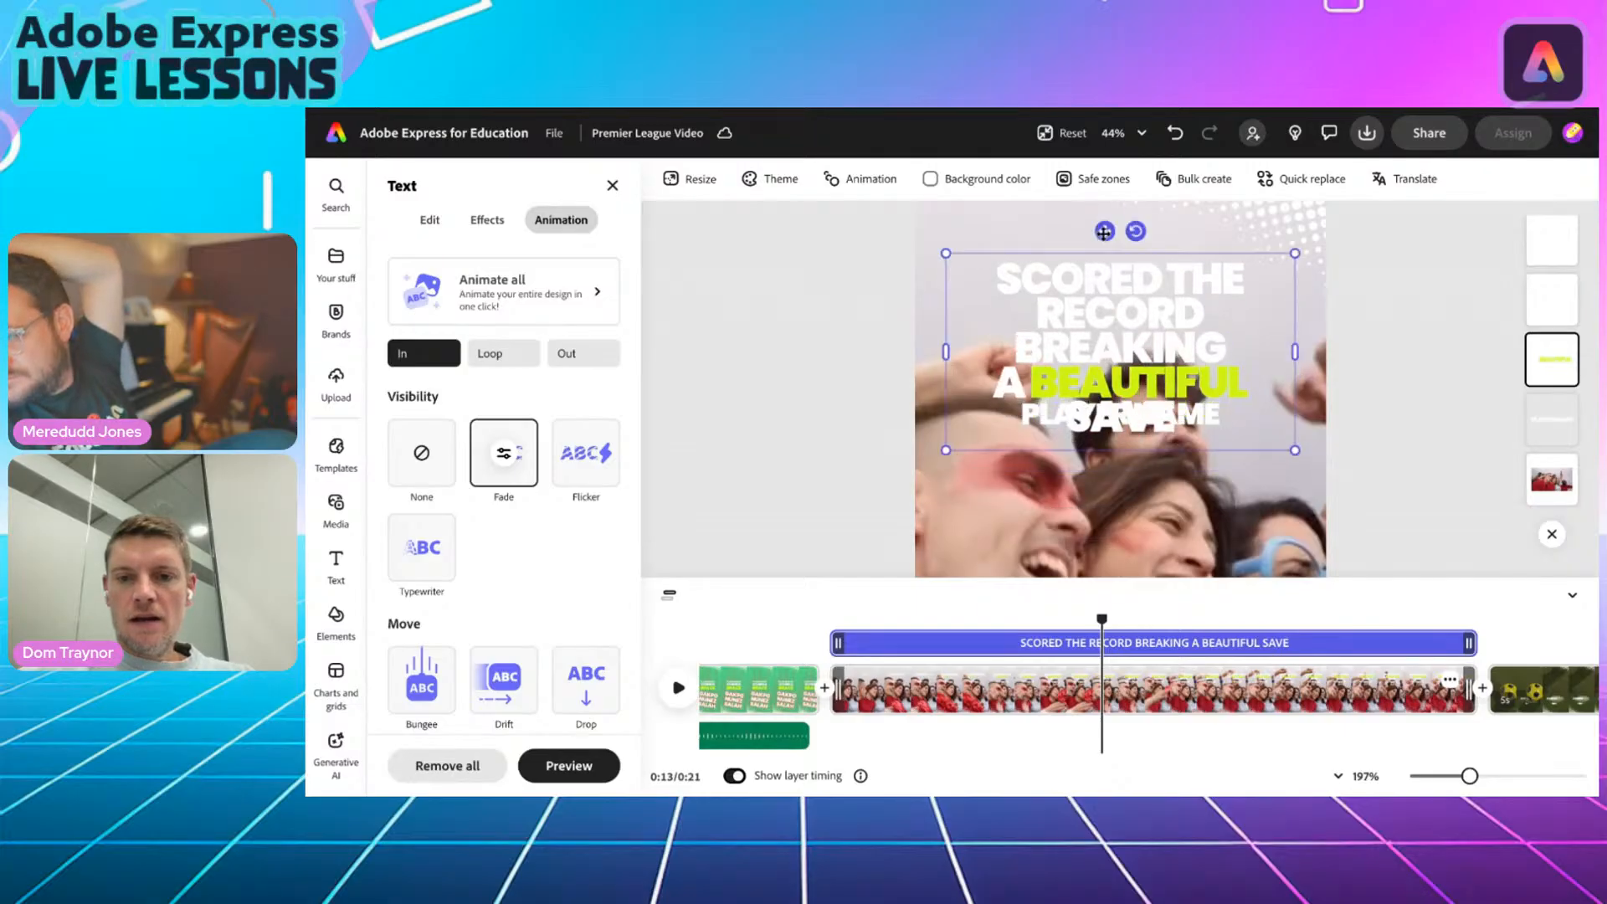
{"action": "double_click", "coordinate": [1107, 373]}
{"action": "left_click", "coordinate": [1033, 379]}
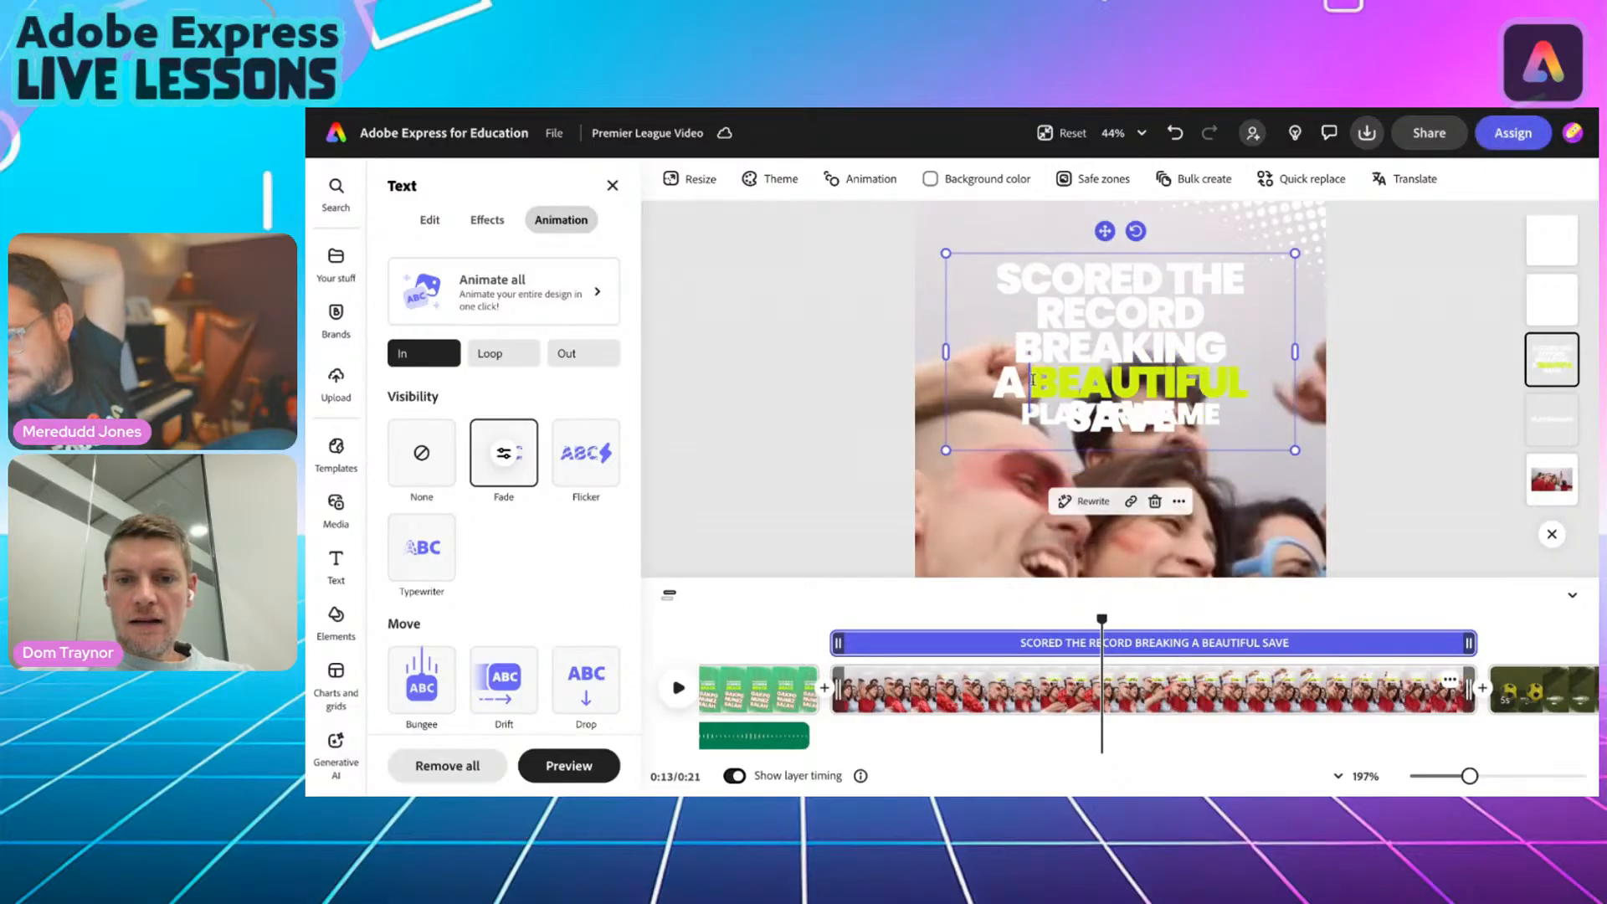
{"action": "key", "text": "BackSpace"}
{"action": "key", "text": "BackSpace"}
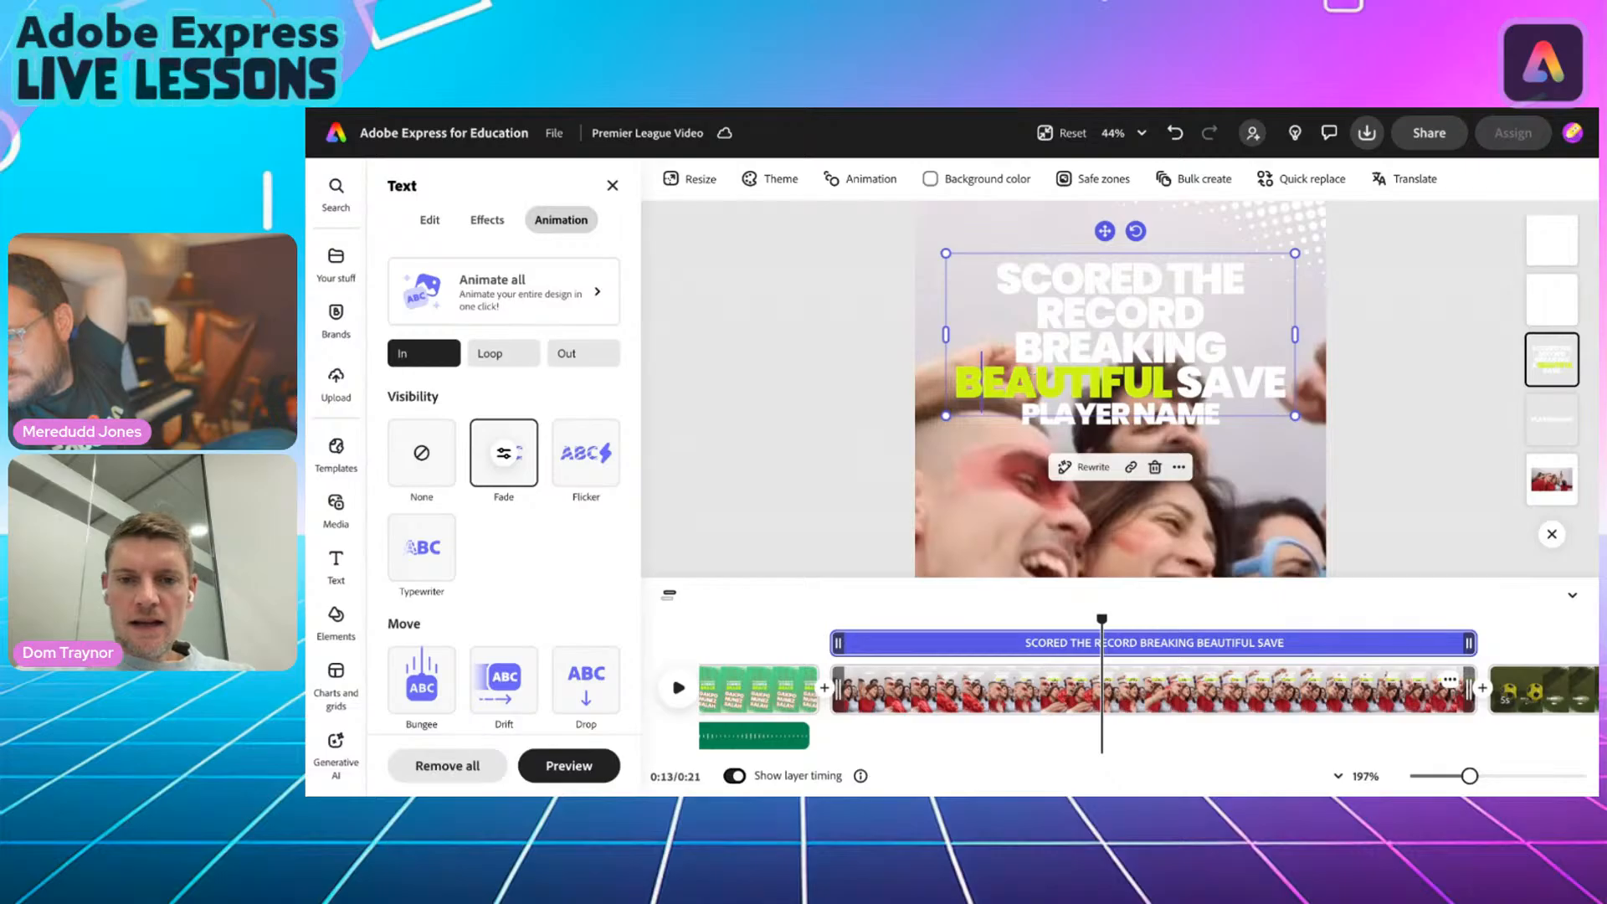
Replace "BEAUTIFUL SAVE" in the title with "SEVENTH GOAL", keeping the green highlight on "SEVENTH".
{"action": "type", "text": "SEVENTH"}
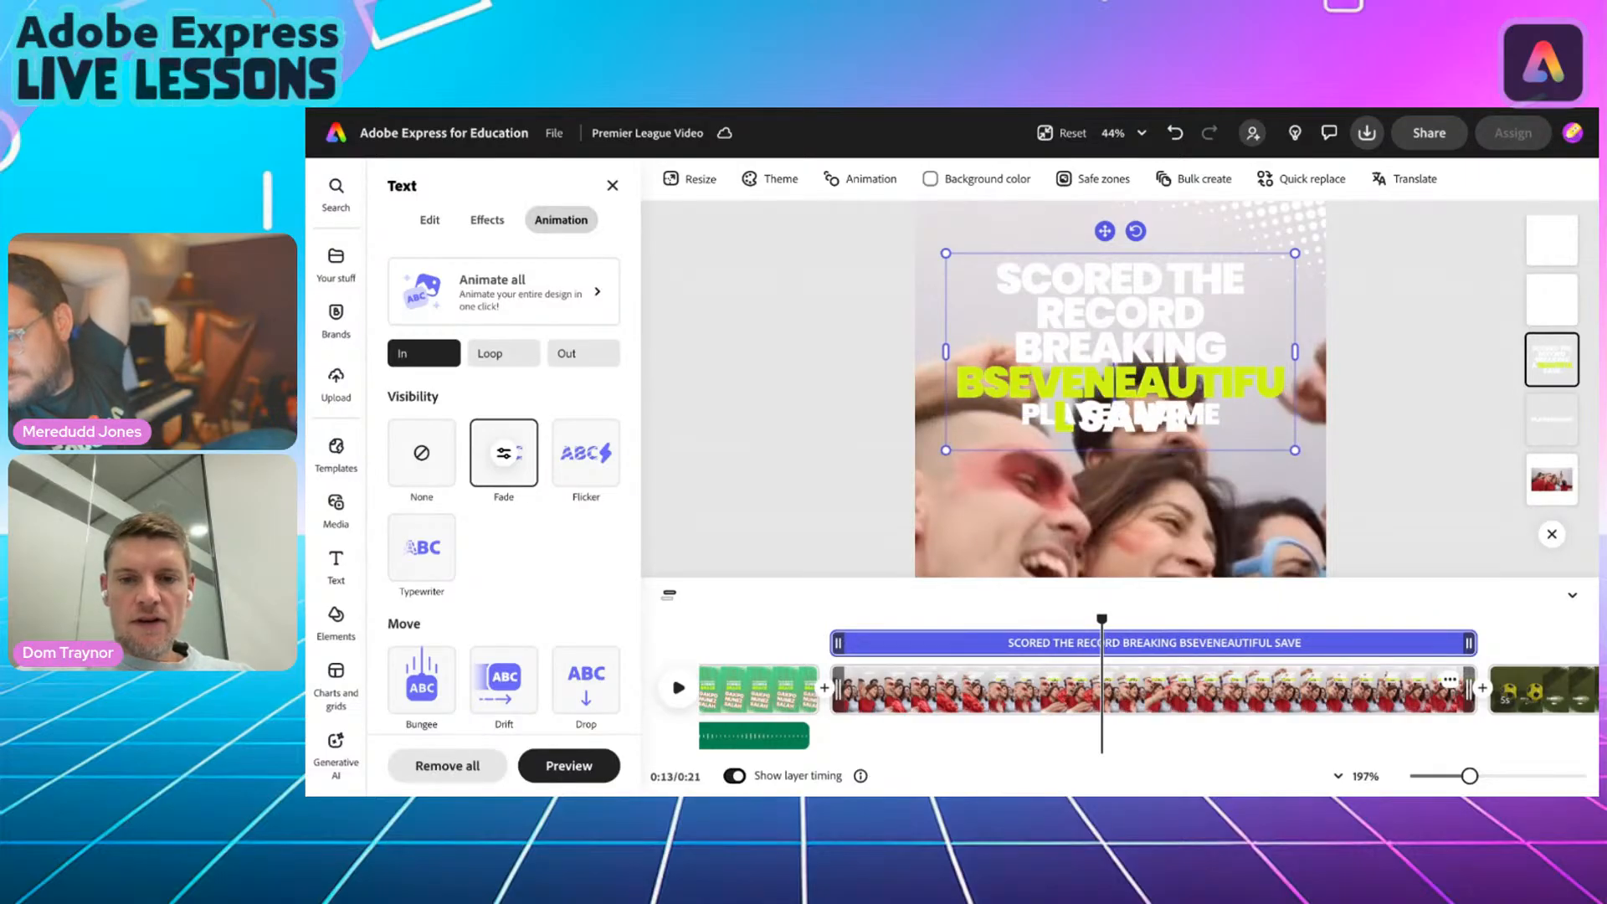
{"action": "key", "text": "Delete"}
{"action": "key", "text": "Delete"}
{"action": "key", "text": "Delete"}
{"action": "key", "text": "Delete"}
{"action": "key", "text": "Delete"}
{"action": "key", "text": "Delete"}
{"action": "key", "text": "Delete"}
{"action": "key", "text": "Delete"}
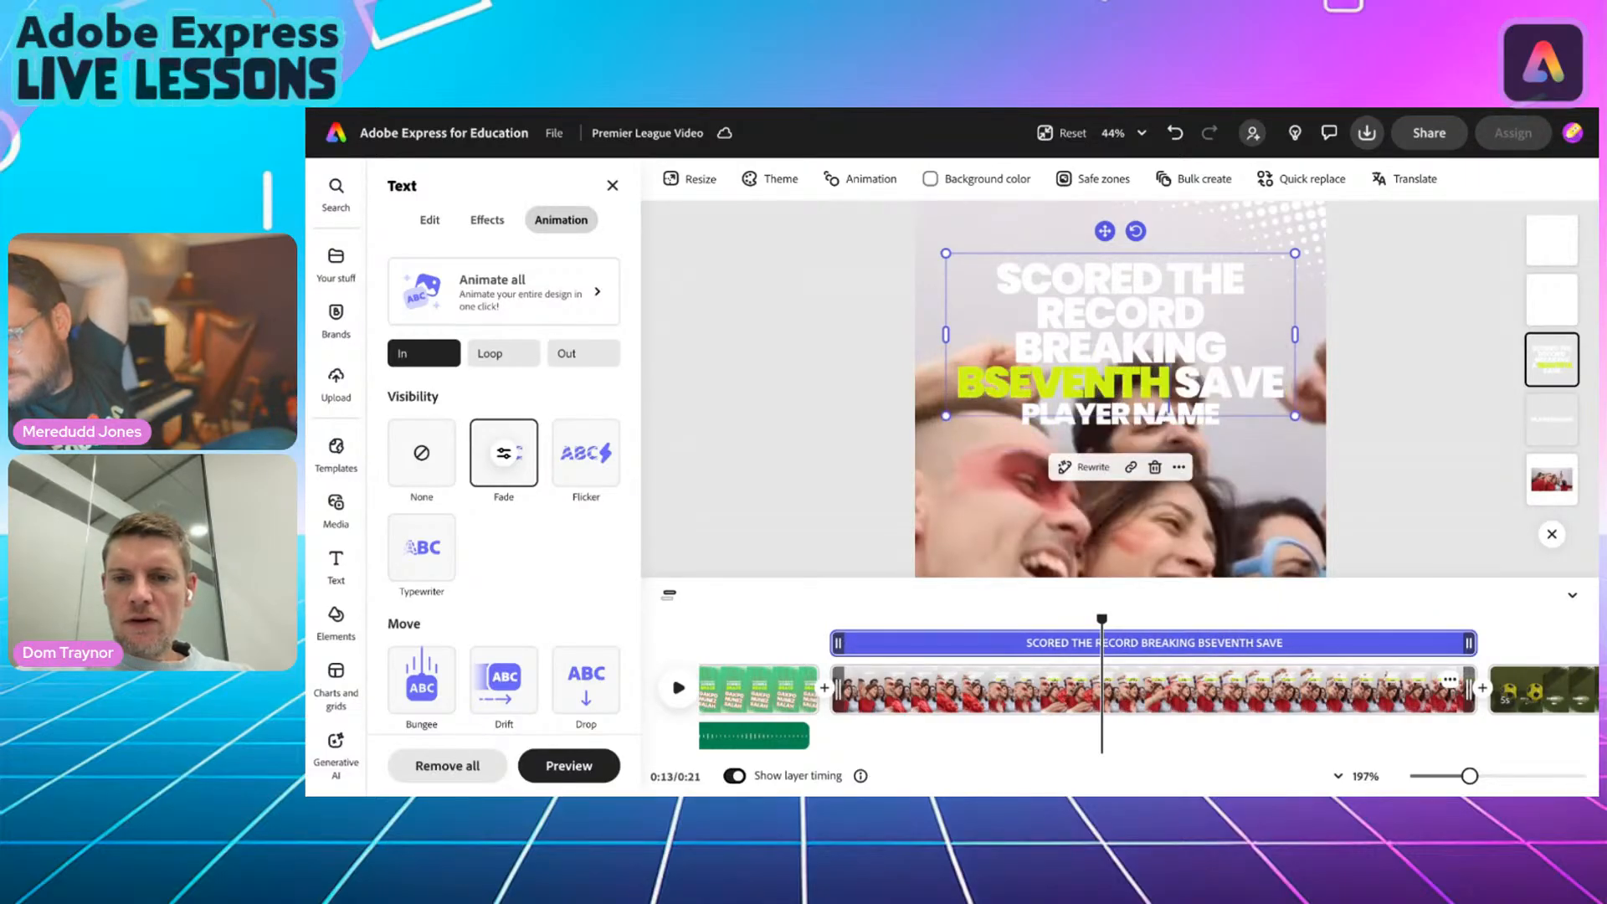
{"action": "key", "text": "BackSpace"}
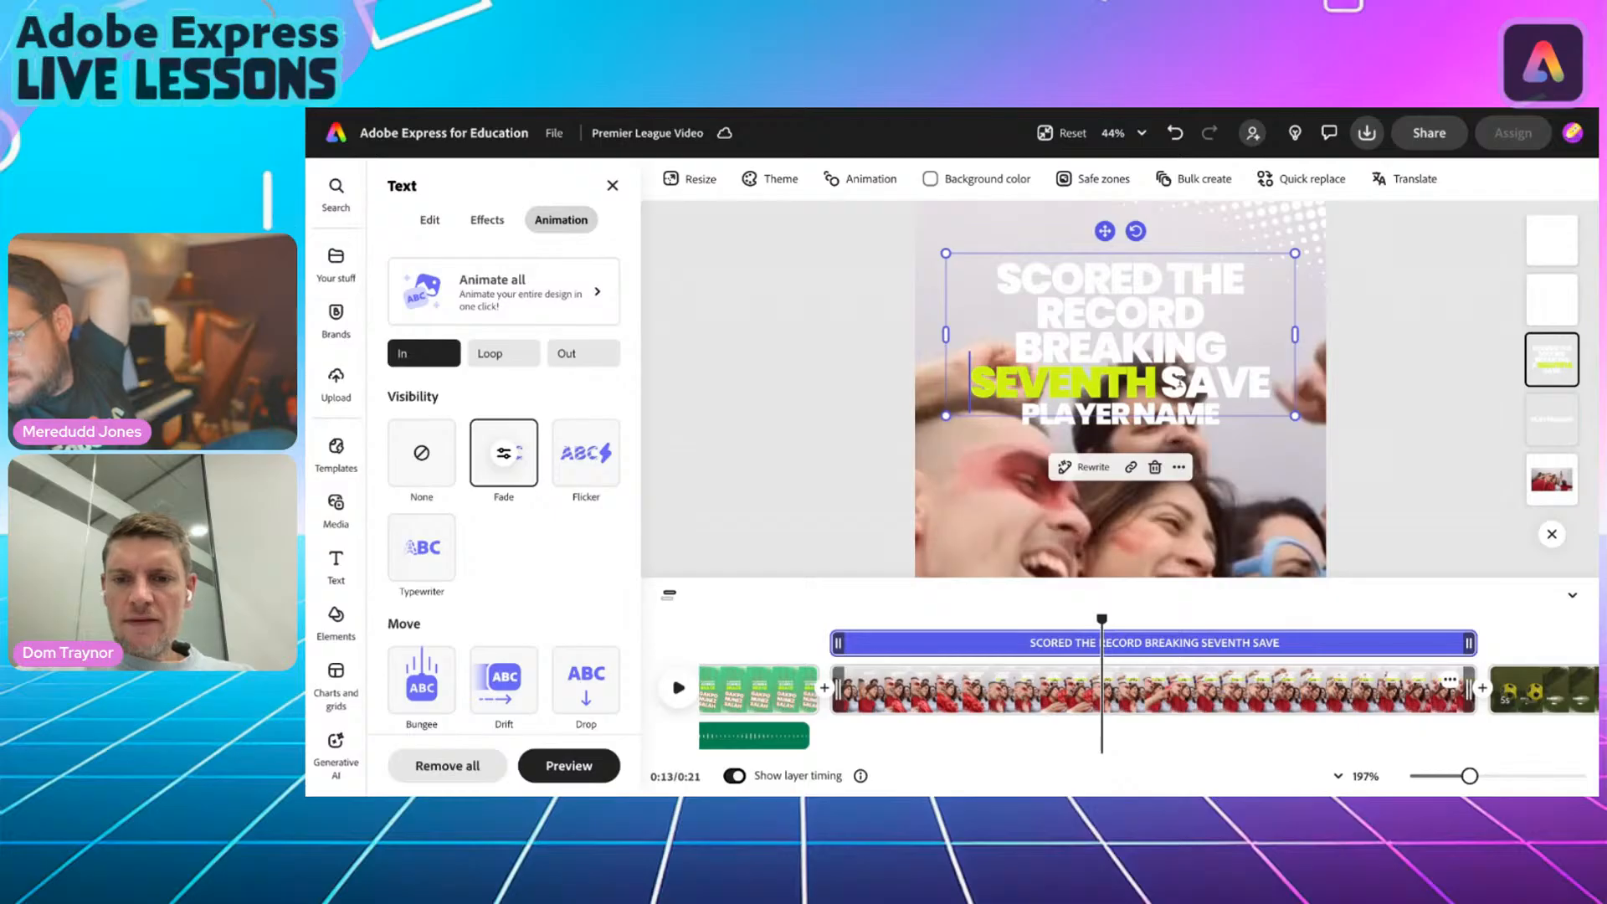
{"action": "double_click", "coordinate": [1208, 381]}
{"action": "type", "text": "GOAL"}
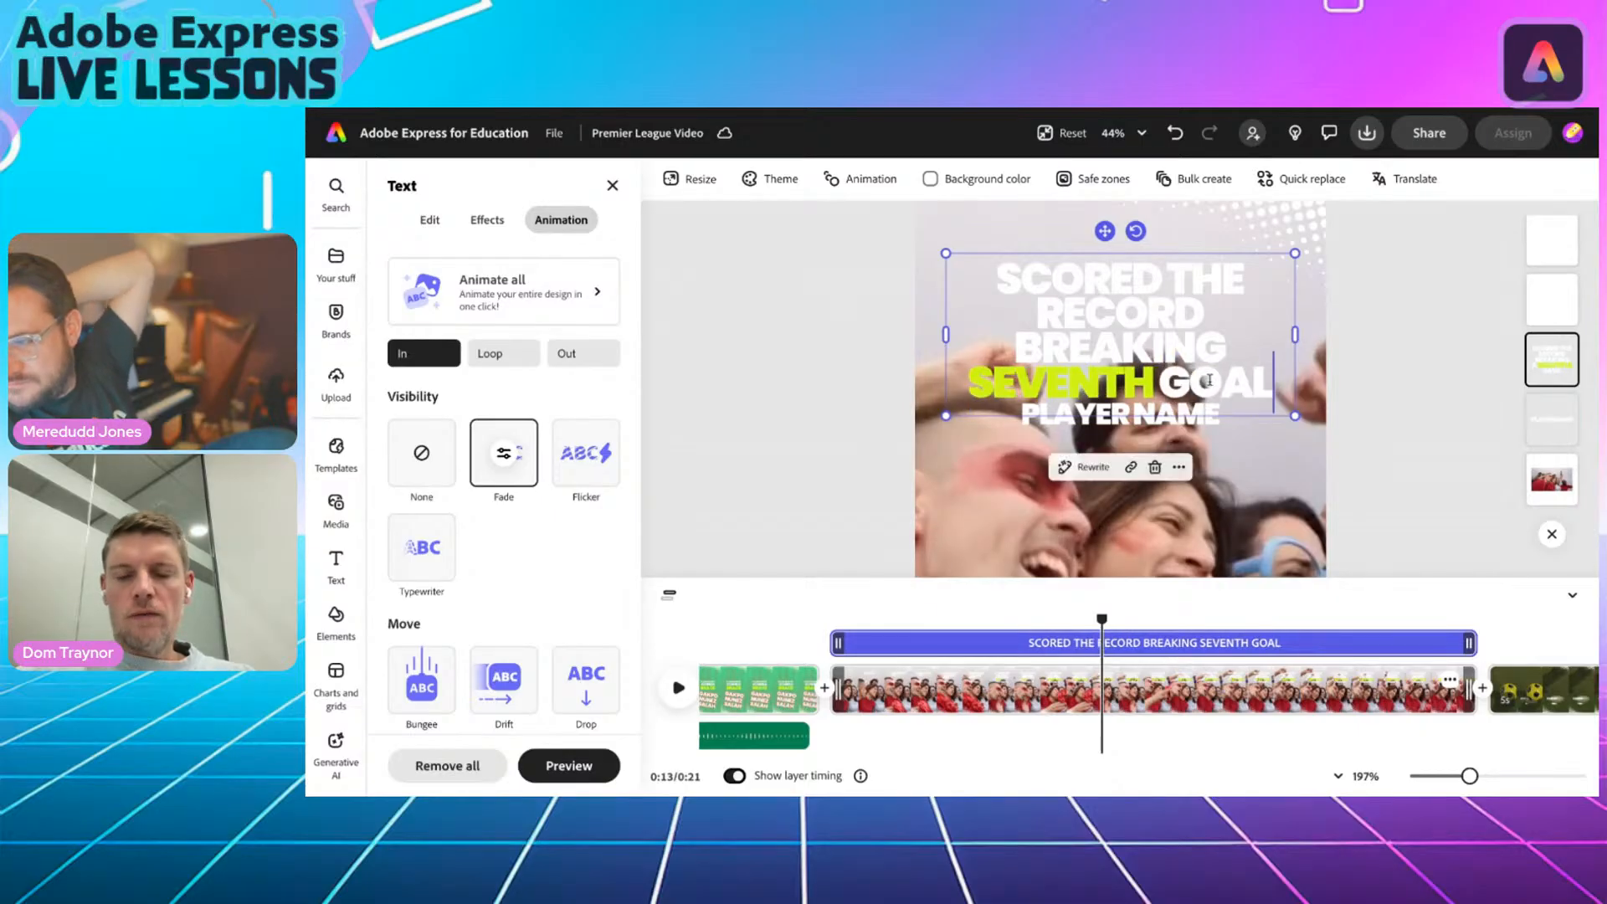
Move the player name placeholder down clear of the title and apply a text layout to it.
{"action": "left_click", "coordinate": [1160, 425]}
{"action": "left_click_drag", "start_coordinate": [1160, 425], "coordinate": [1161, 497]}
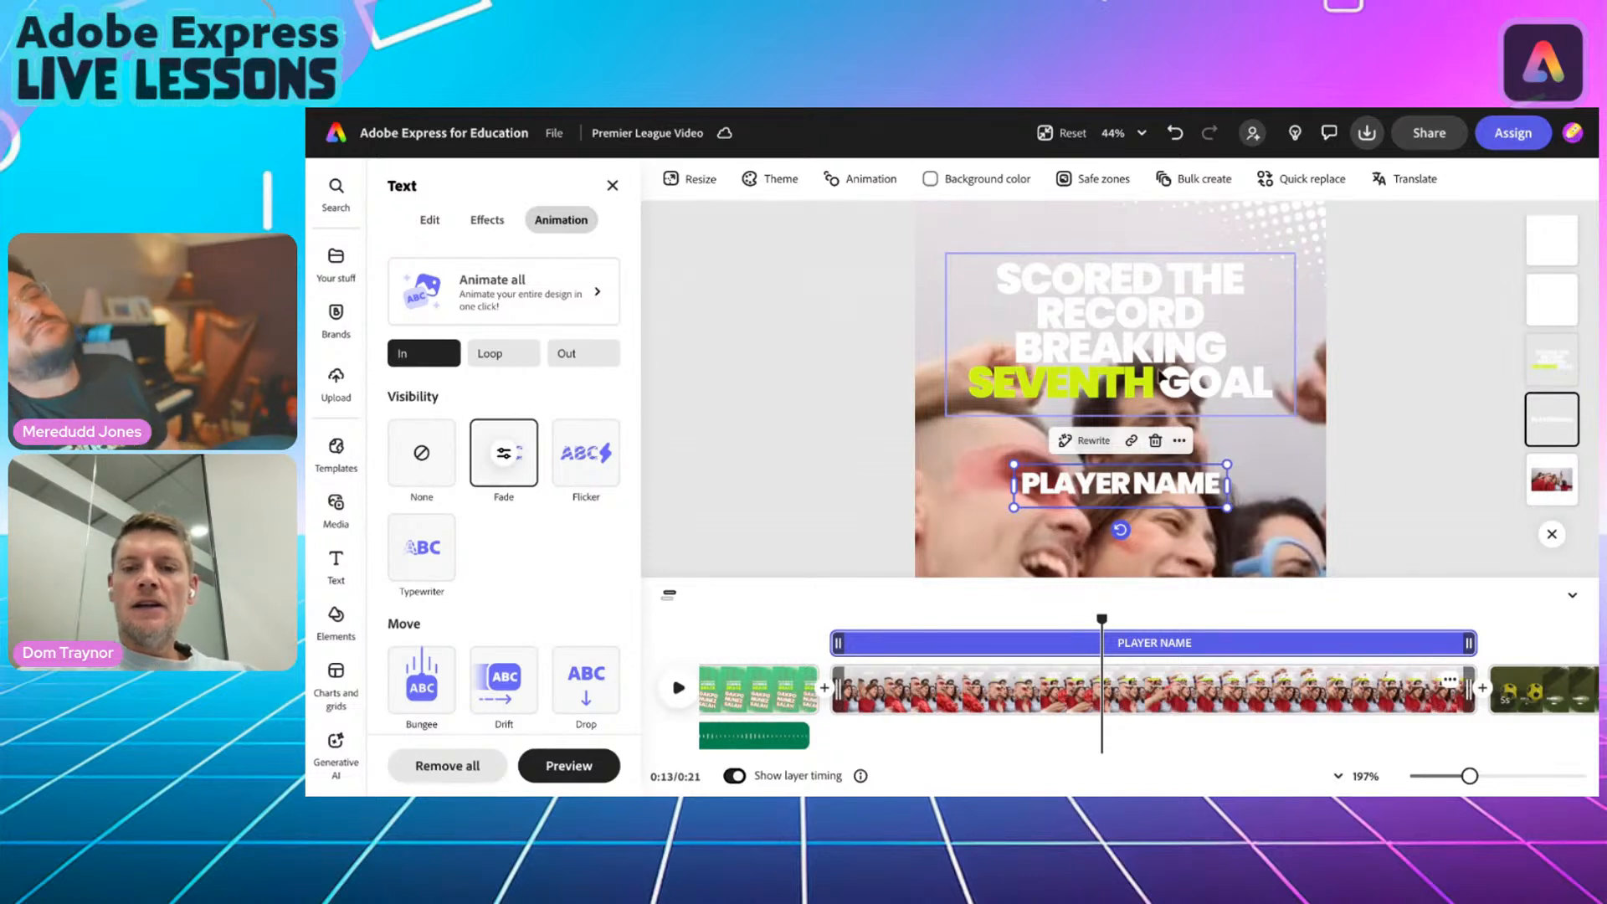
{"action": "left_click", "coordinate": [429, 219]}
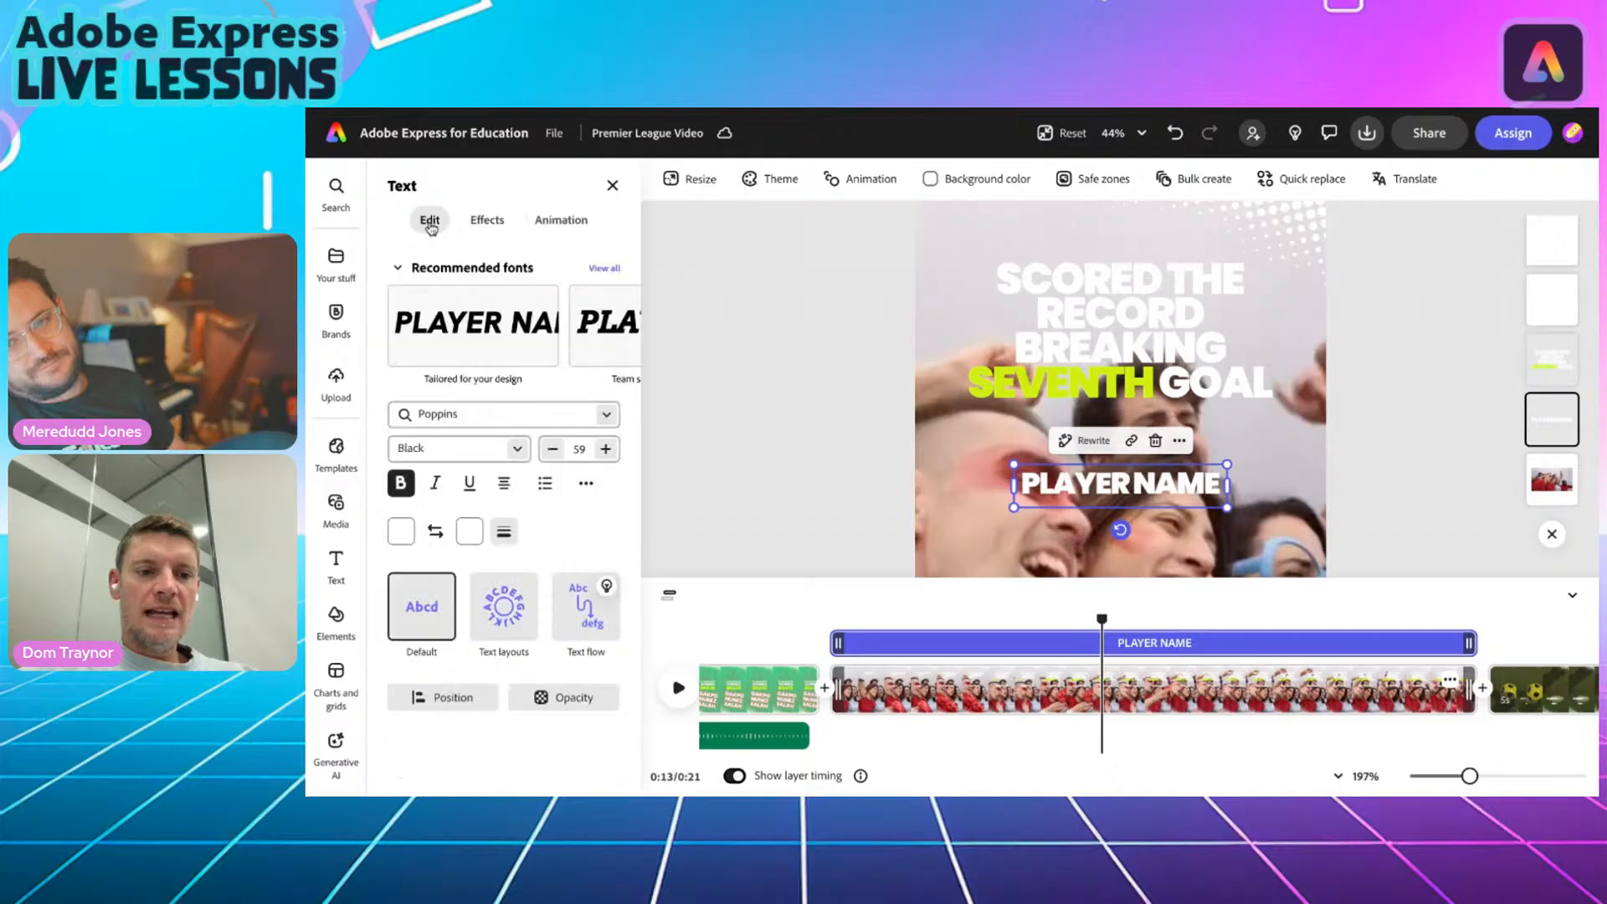
{"action": "left_click", "coordinate": [523, 623]}
{"action": "left_click", "coordinate": [539, 326]}
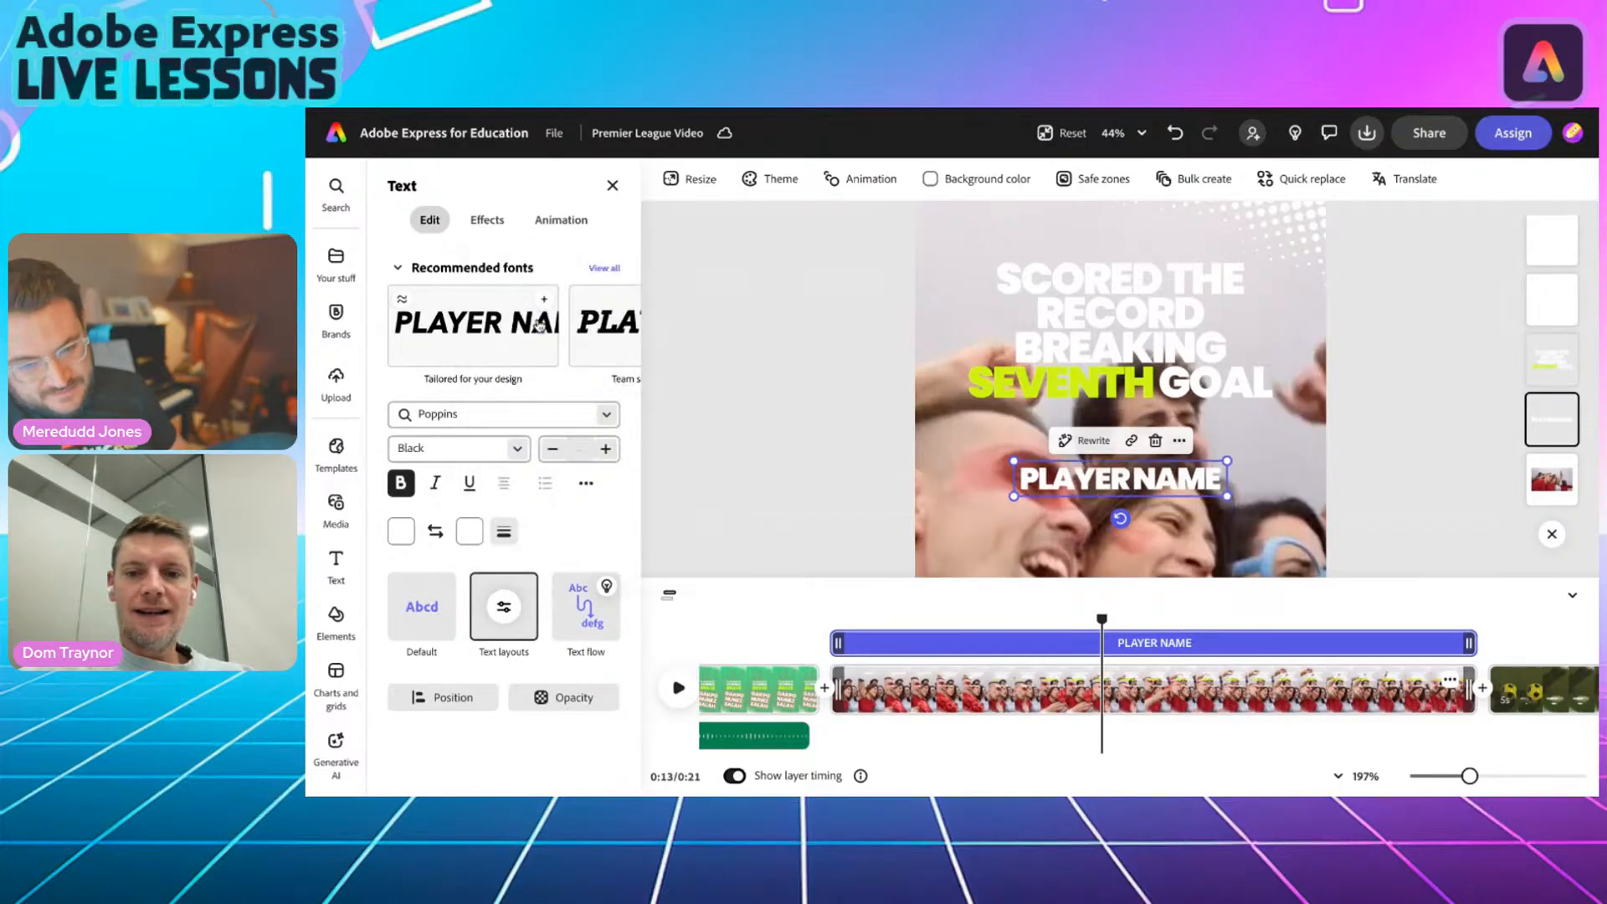
Apply a text layout to the "SCORED THE RECORD BREAKING SEVENTH GOAL" title so its lines fill the same width.
{"action": "left_click", "coordinate": [1106, 328]}
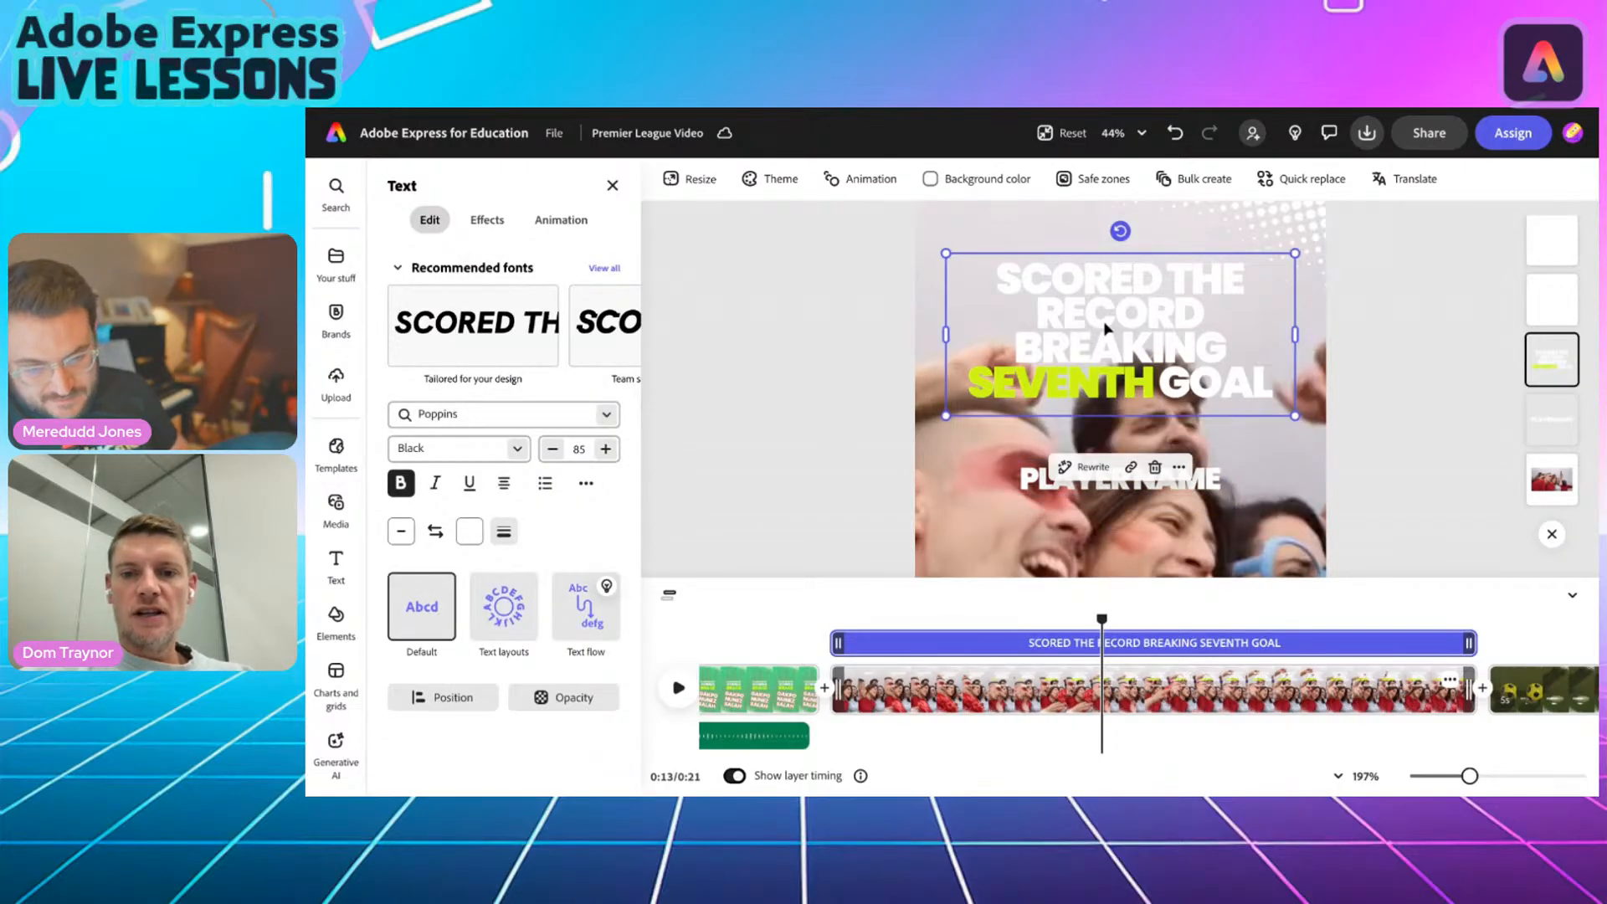
{"action": "left_click", "coordinate": [504, 605]}
{"action": "left_click", "coordinate": [536, 303]}
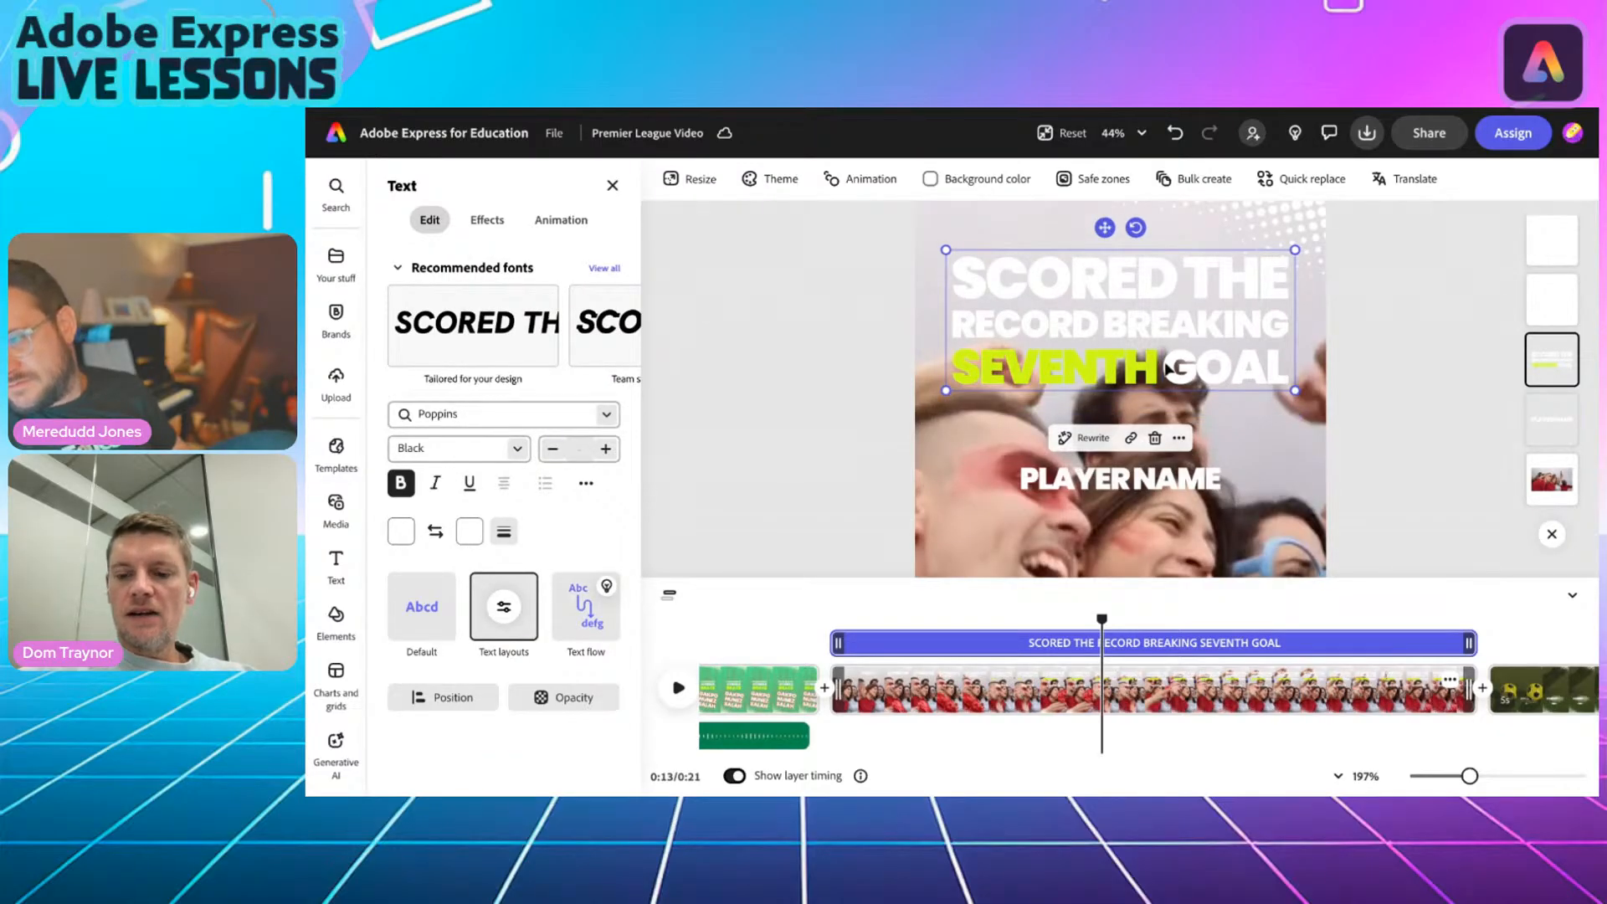
Resize the title so "SEVENTH" and "GOAL" stack as large separate lines, and centre it above the player name.
{"action": "scroll", "coordinate": [1121, 360], "scroll_direction": "up", "scroll_amount": 5}
{"action": "left_click_drag", "start_coordinate": [1470, 418], "coordinate": [1311, 470]}
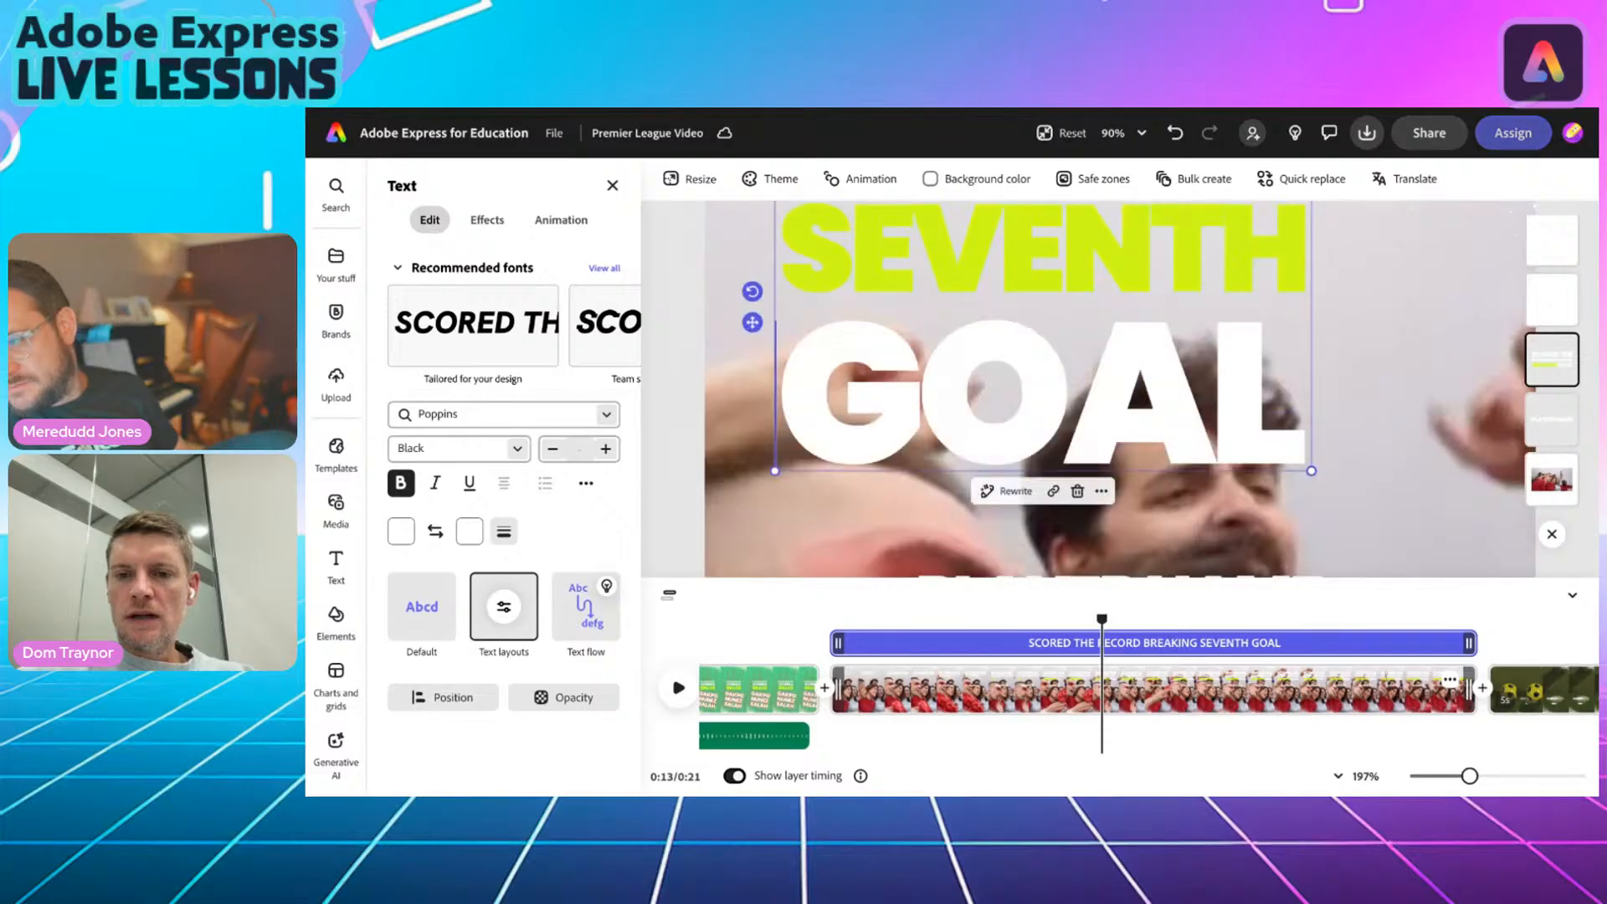
{"action": "scroll", "coordinate": [1159, 379], "scroll_direction": "down", "scroll_amount": 6}
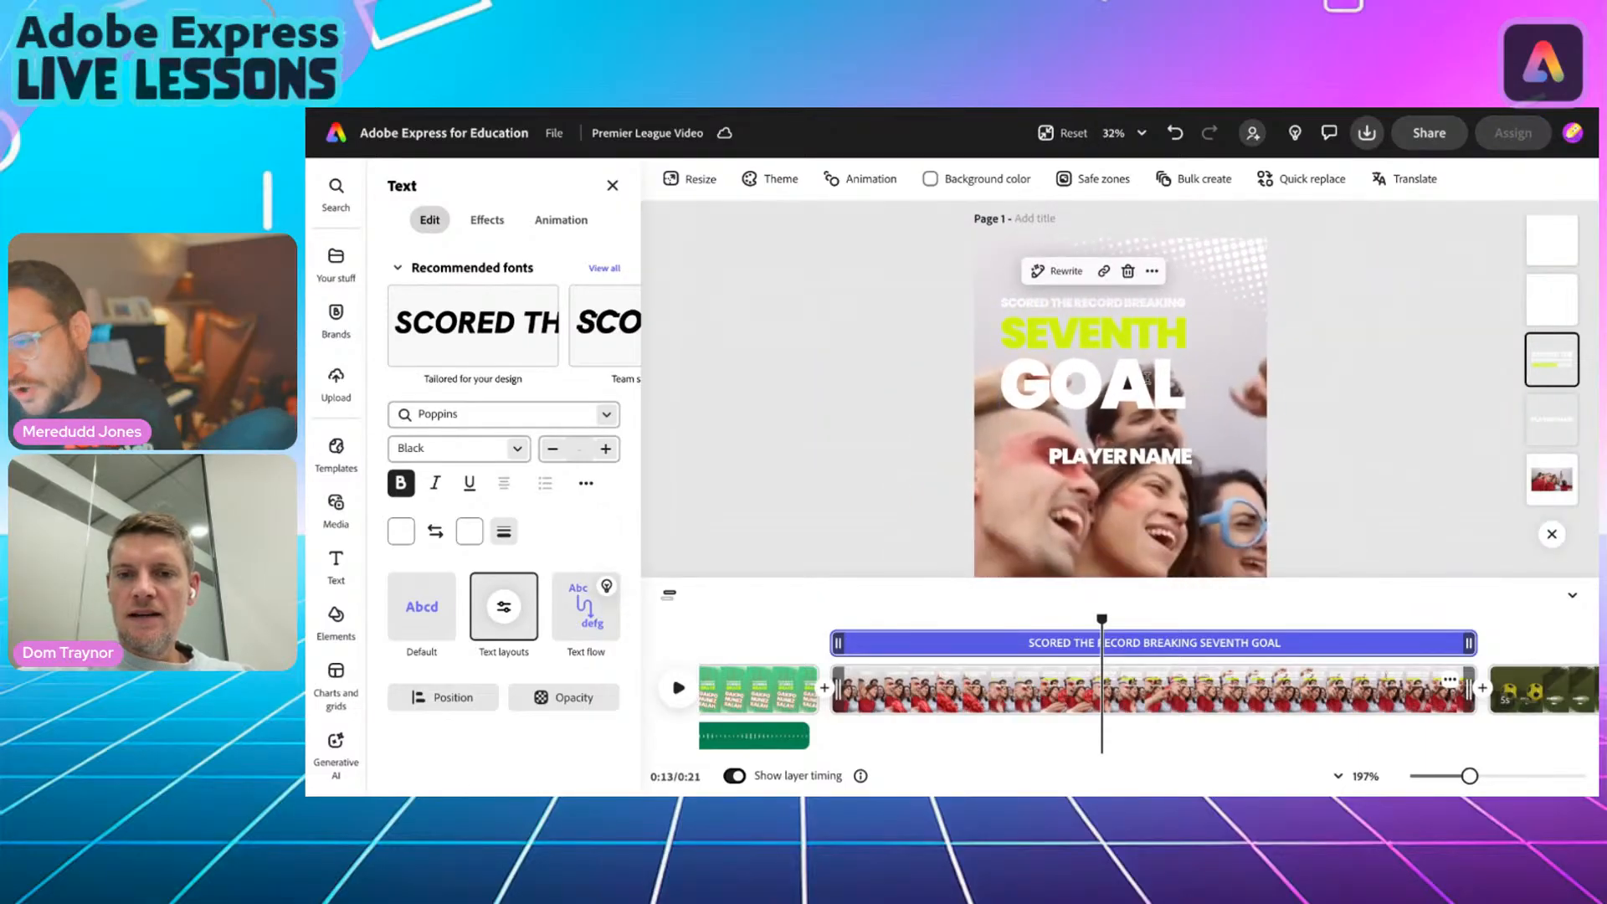
{"action": "left_click_drag", "start_coordinate": [1077, 437], "coordinate": [1105, 432]}
{"action": "scroll", "coordinate": [1118, 402], "scroll_direction": "down", "scroll_amount": 3}
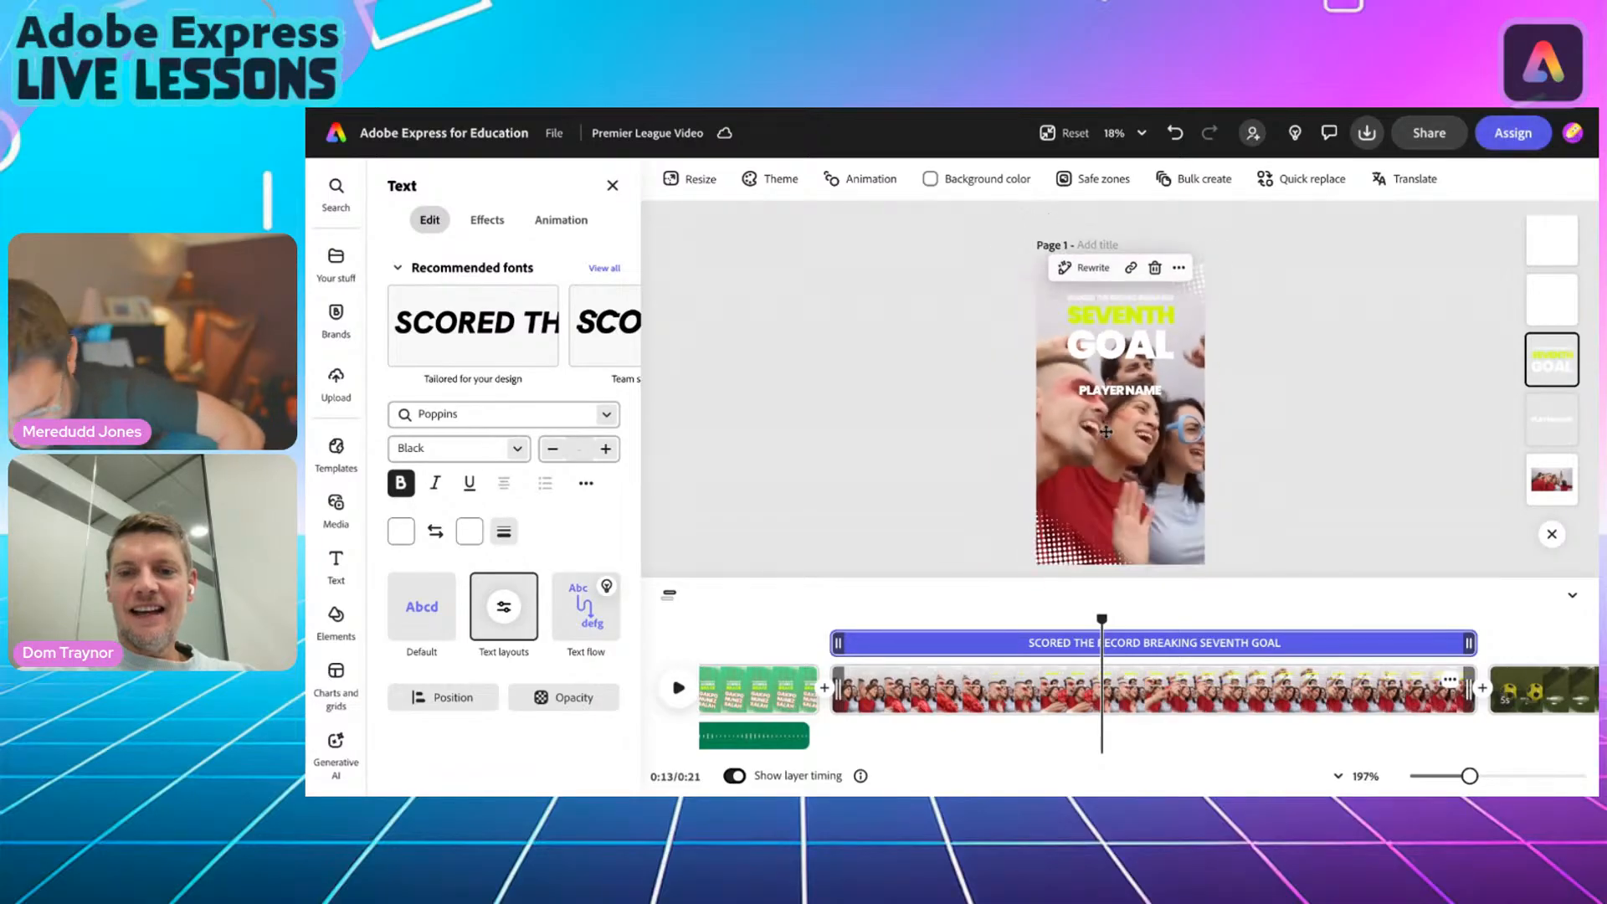
Replace the player name placeholder in the celebration scene with "BOBBY FIRMINO".
{"action": "left_click", "coordinate": [1143, 393]}
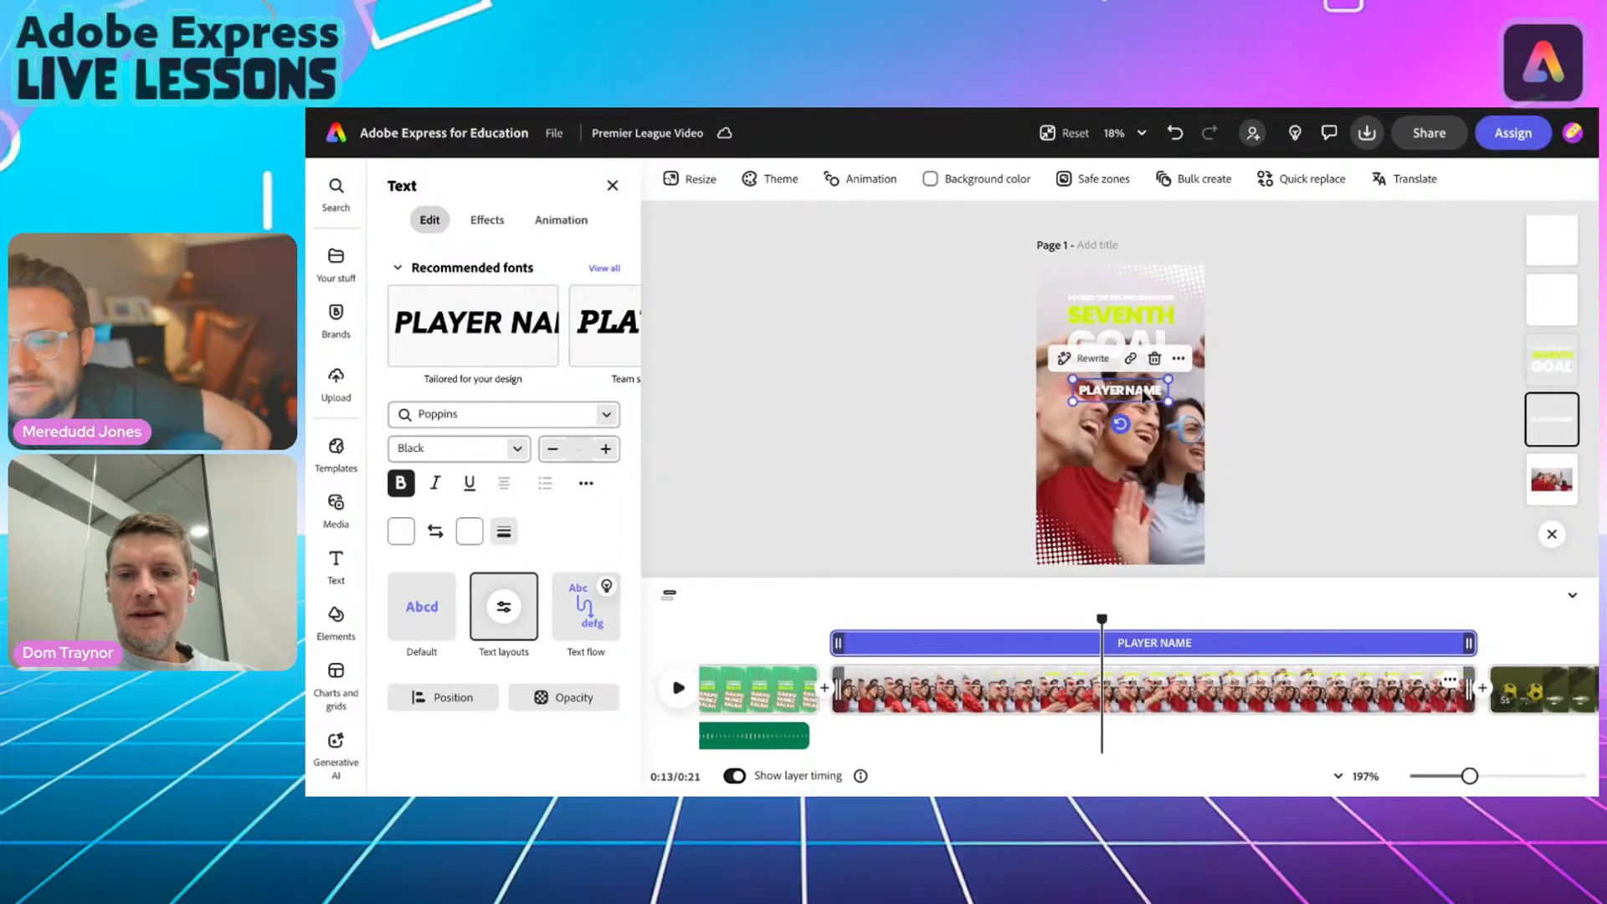
{"action": "double_click", "coordinate": [1143, 393]}
{"action": "type", "text": "BOBB"}
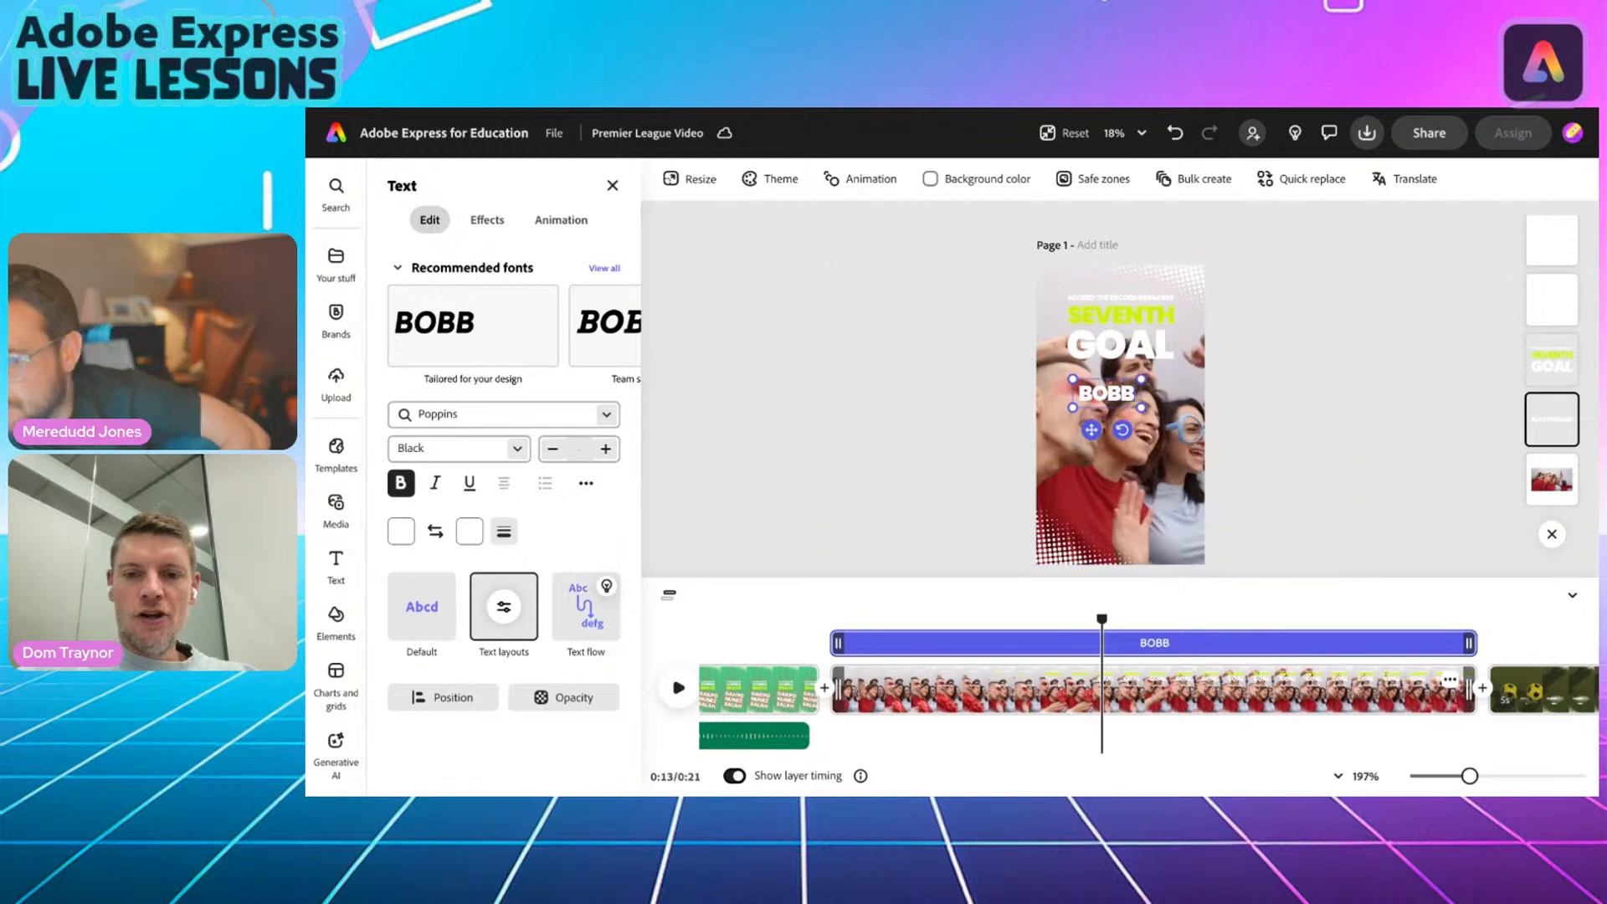
{"action": "type", "text": "Y"}
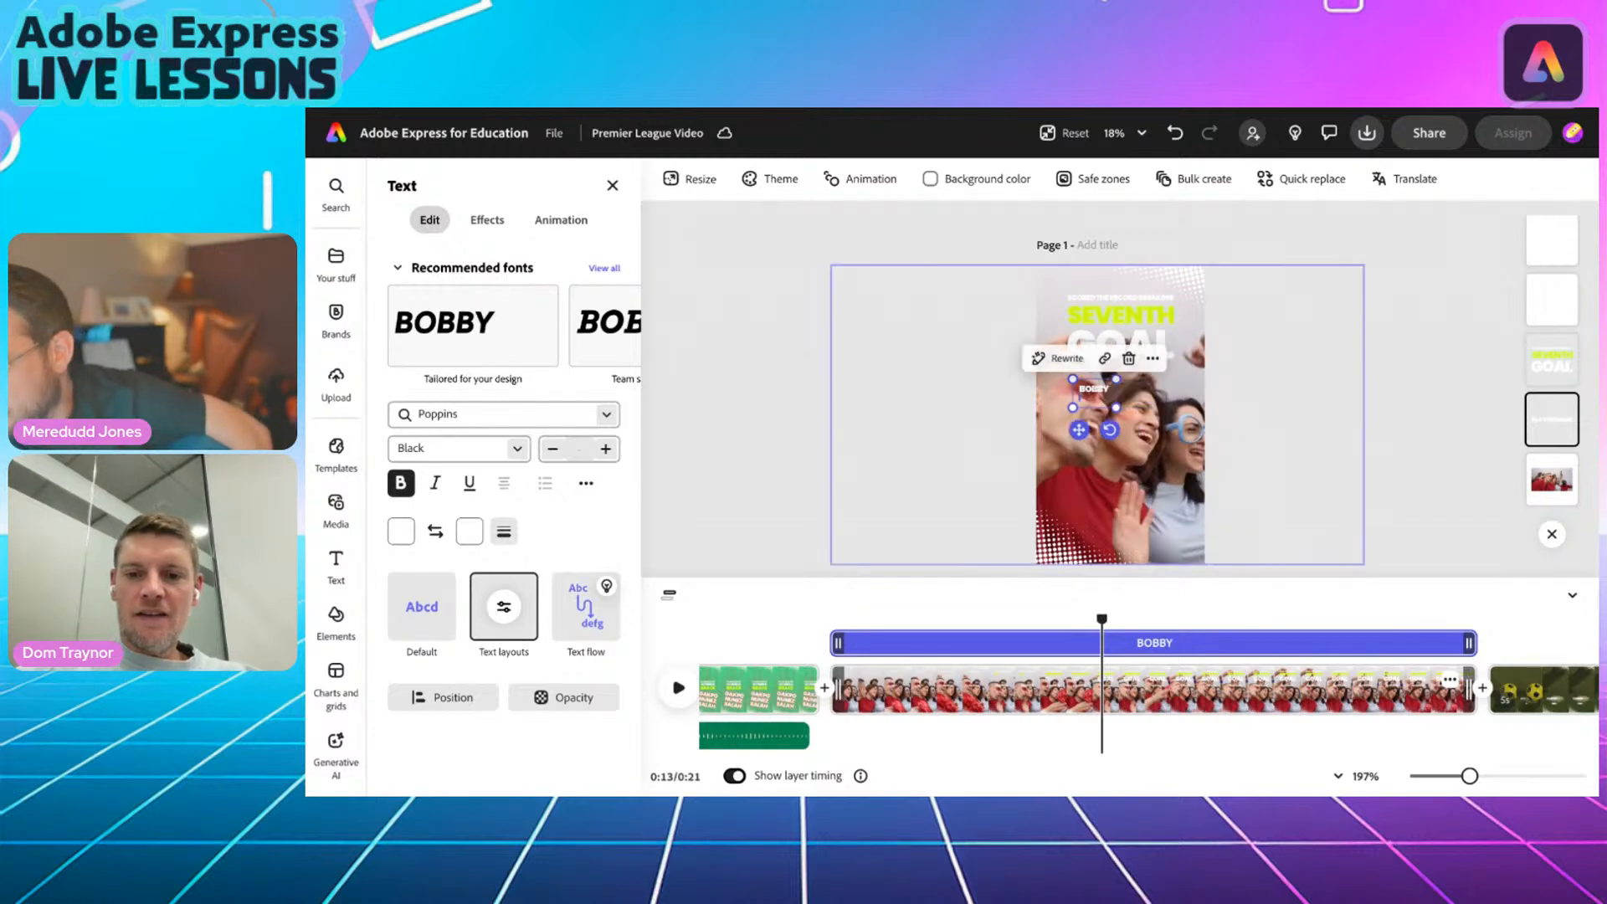
{"action": "type", "text": " FIRMINO"}
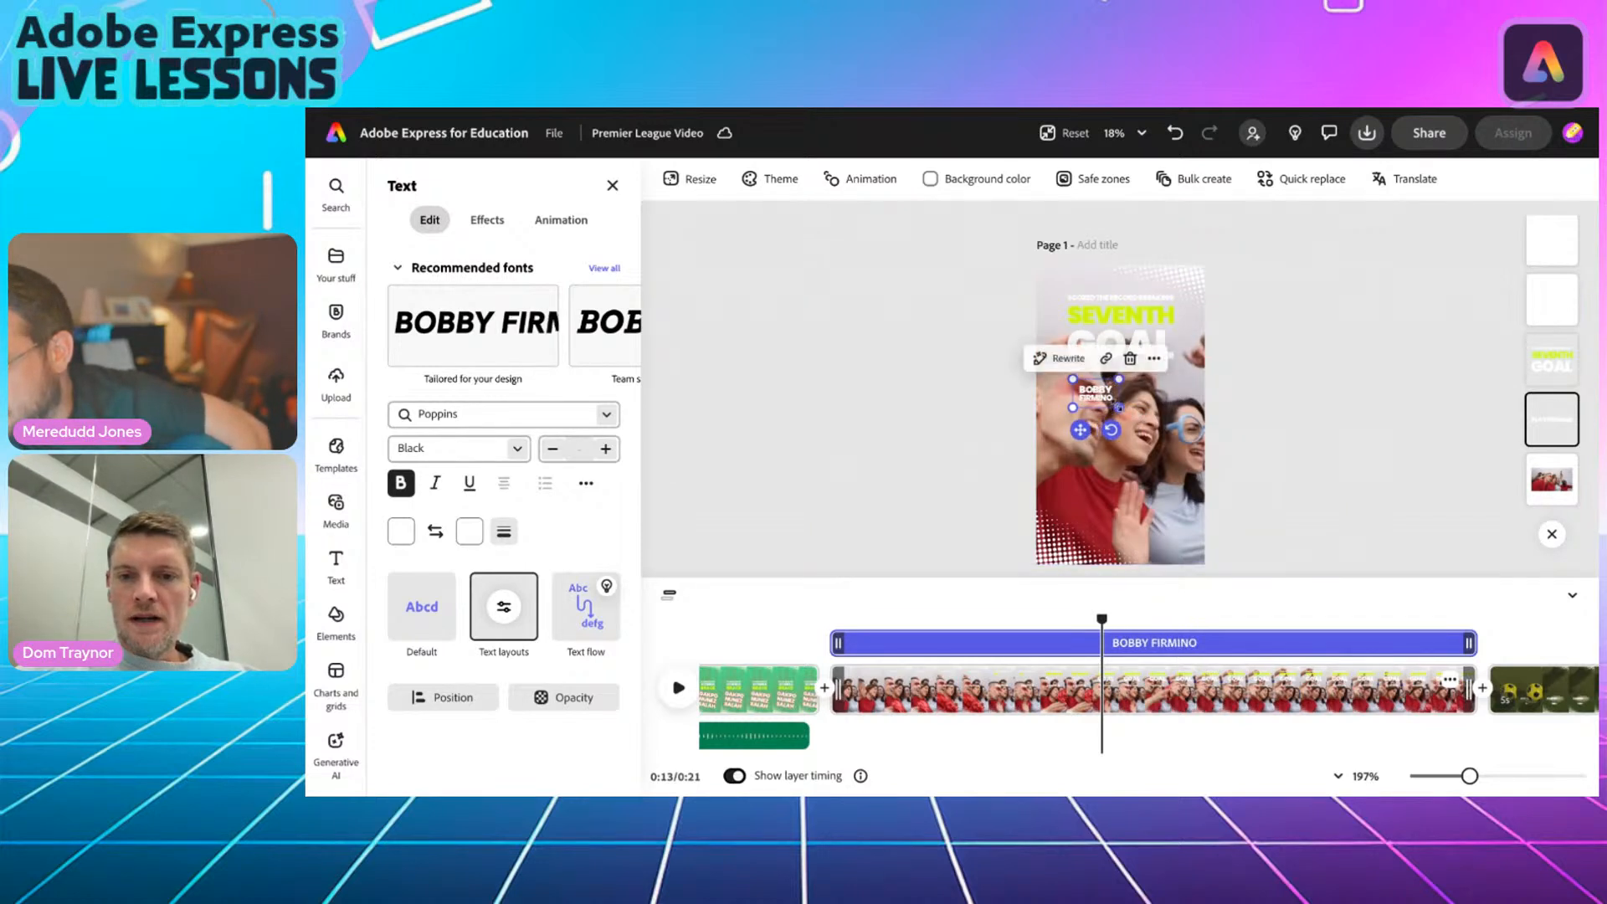
Enlarge and tilt the "BOBBY FIRMINO" text across the lower half of the celebration scene and give it a thicker green outline.
{"action": "left_click_drag", "start_coordinate": [1119, 408], "coordinate": [1092, 529]}
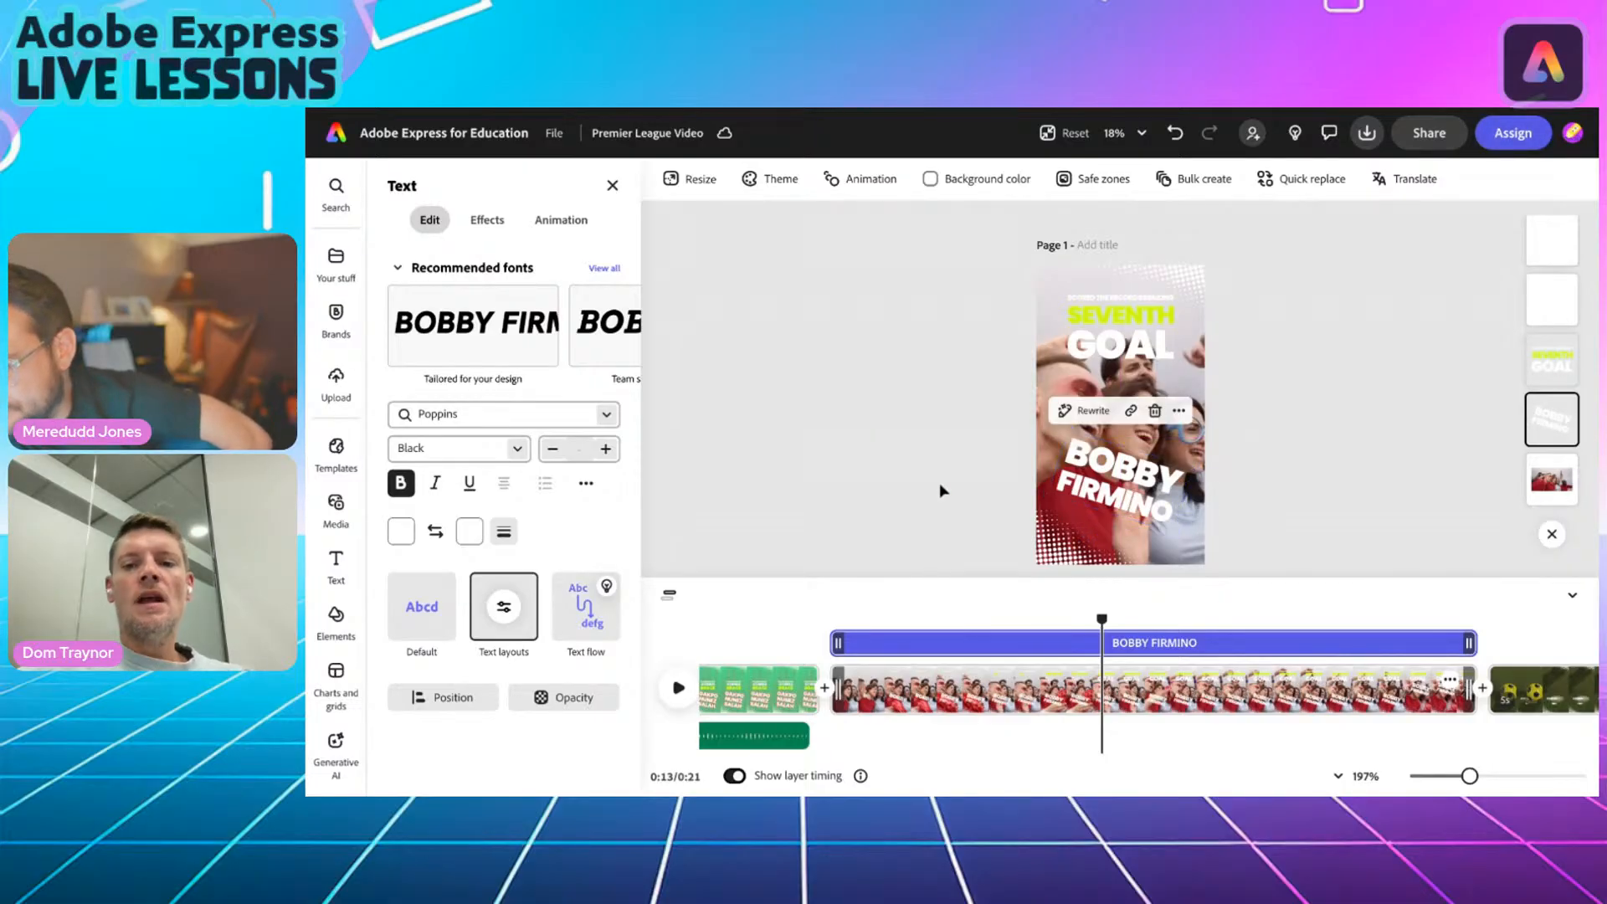
{"action": "left_click", "coordinate": [1075, 481]}
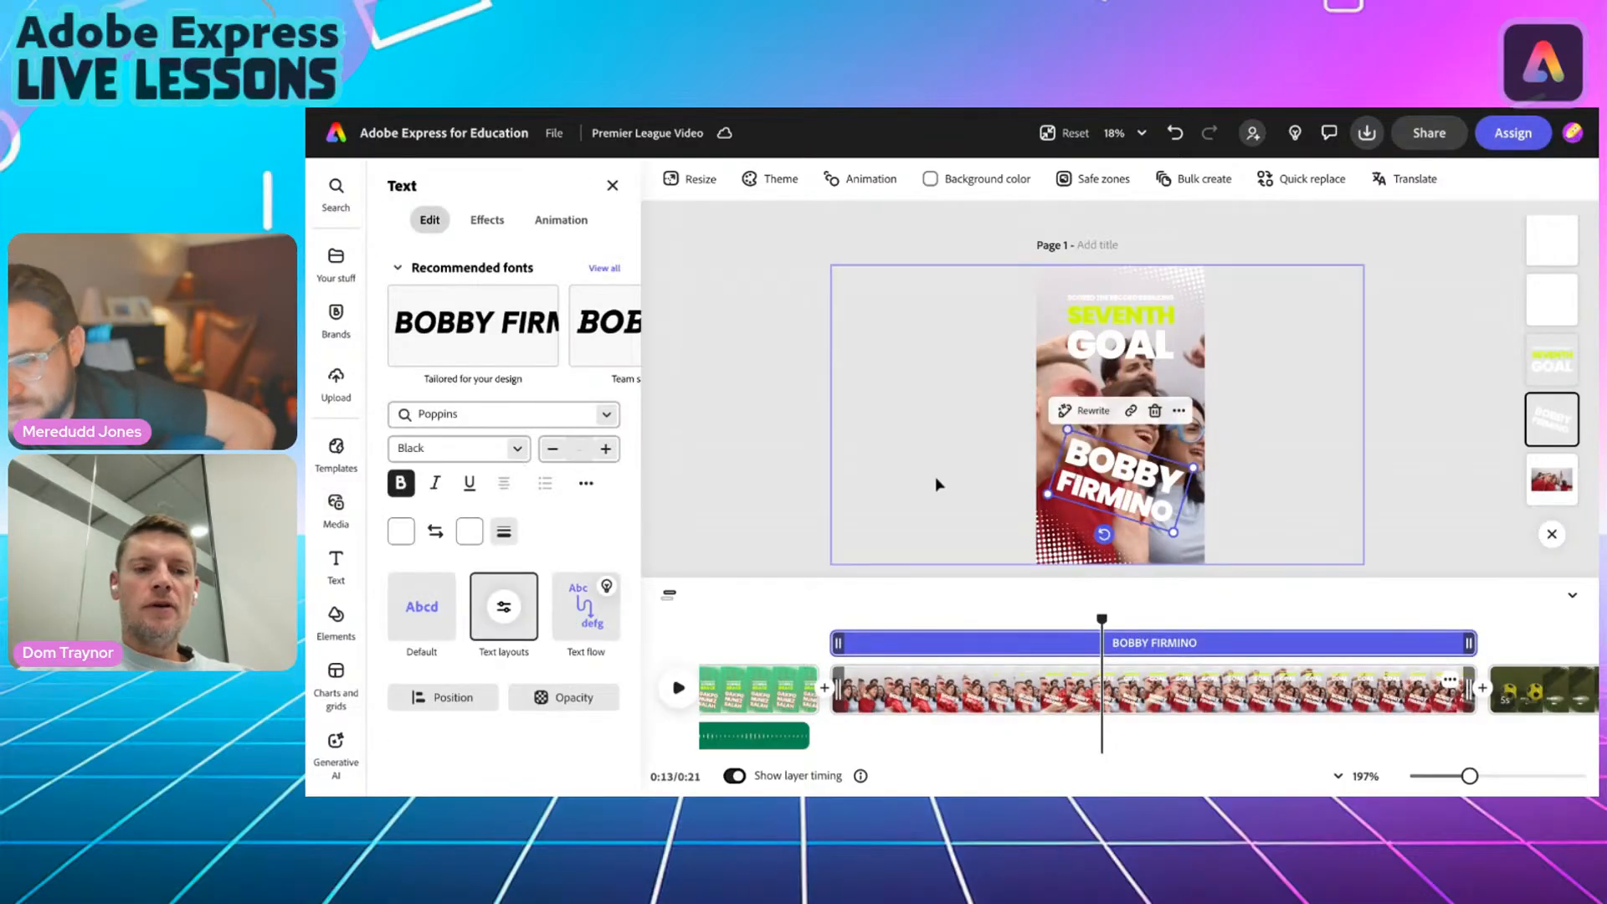
{"action": "left_click", "coordinate": [469, 532]}
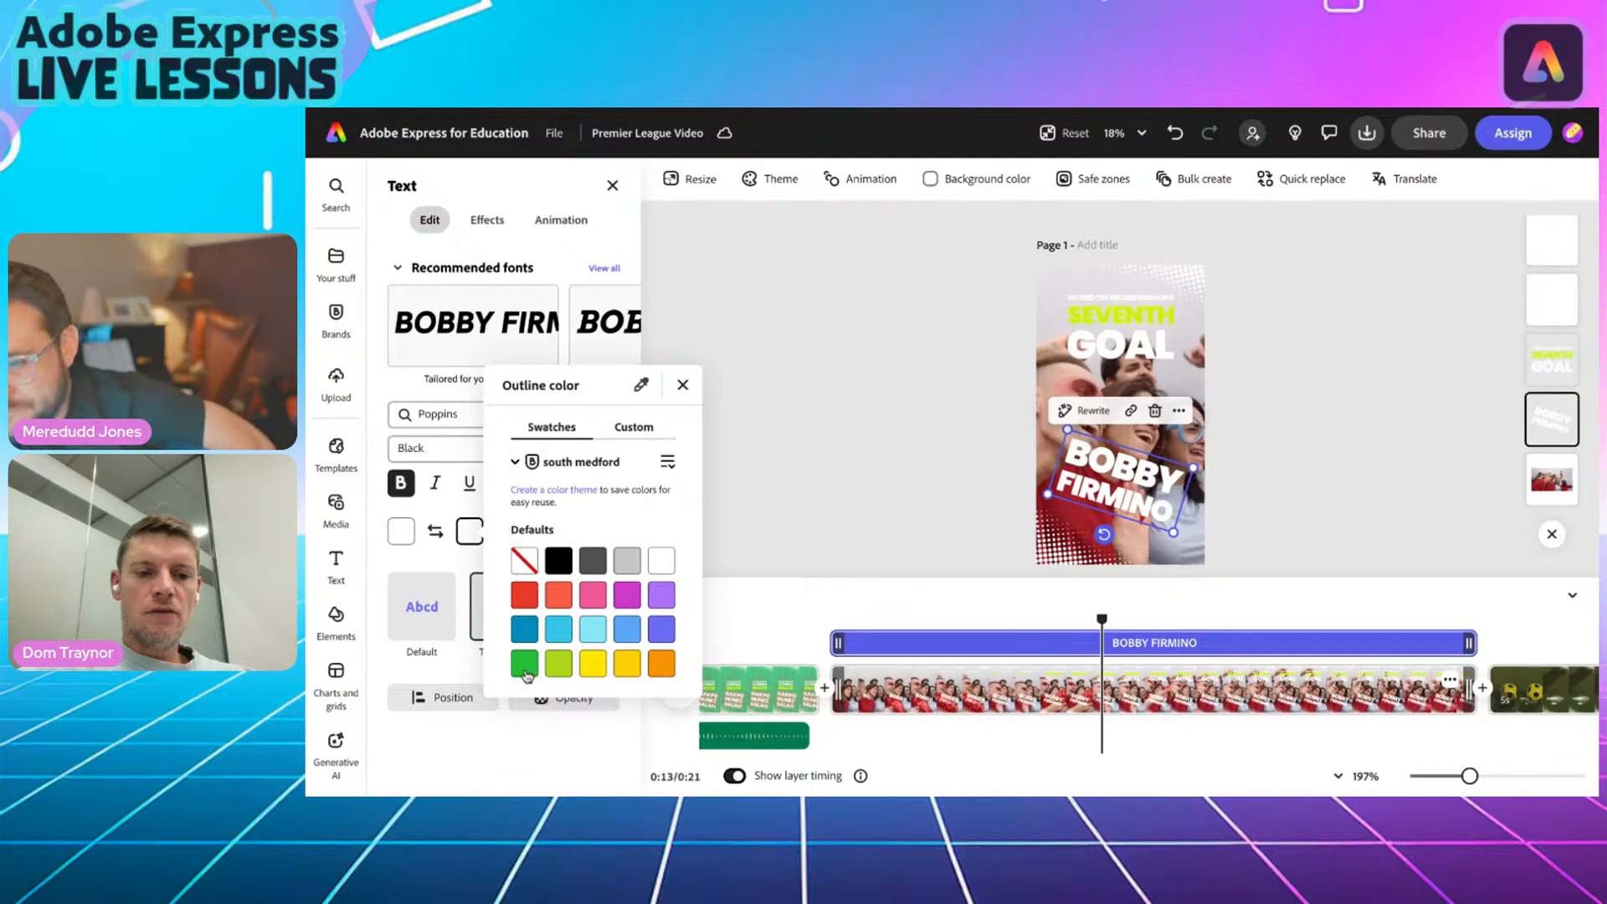
{"action": "left_click", "coordinate": [683, 385]}
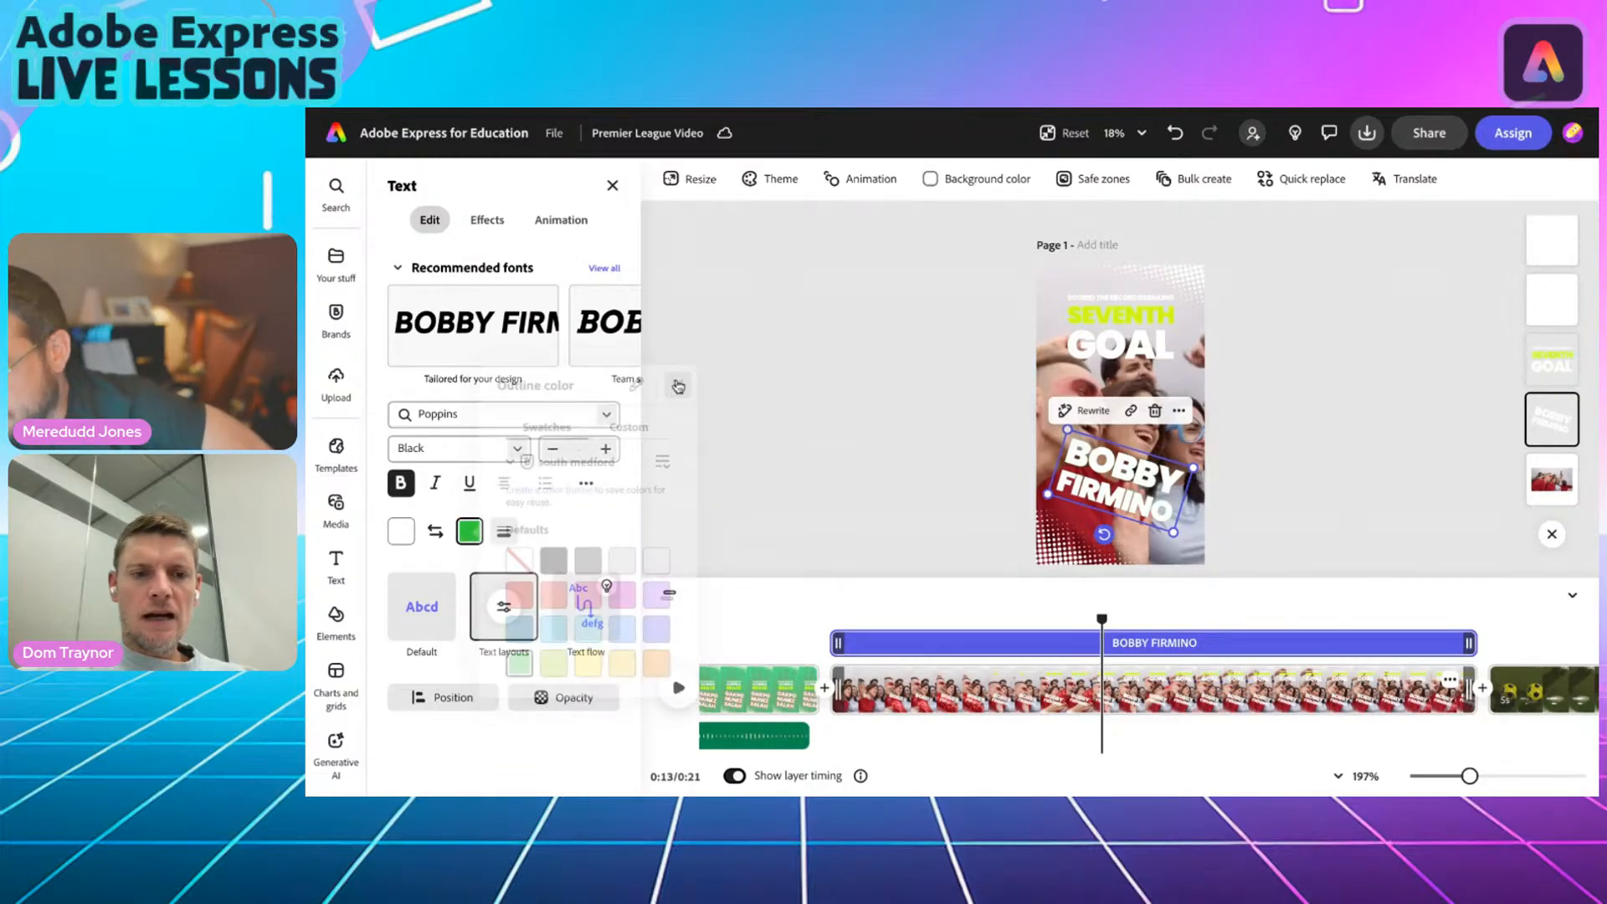
{"action": "left_click", "coordinate": [505, 529]}
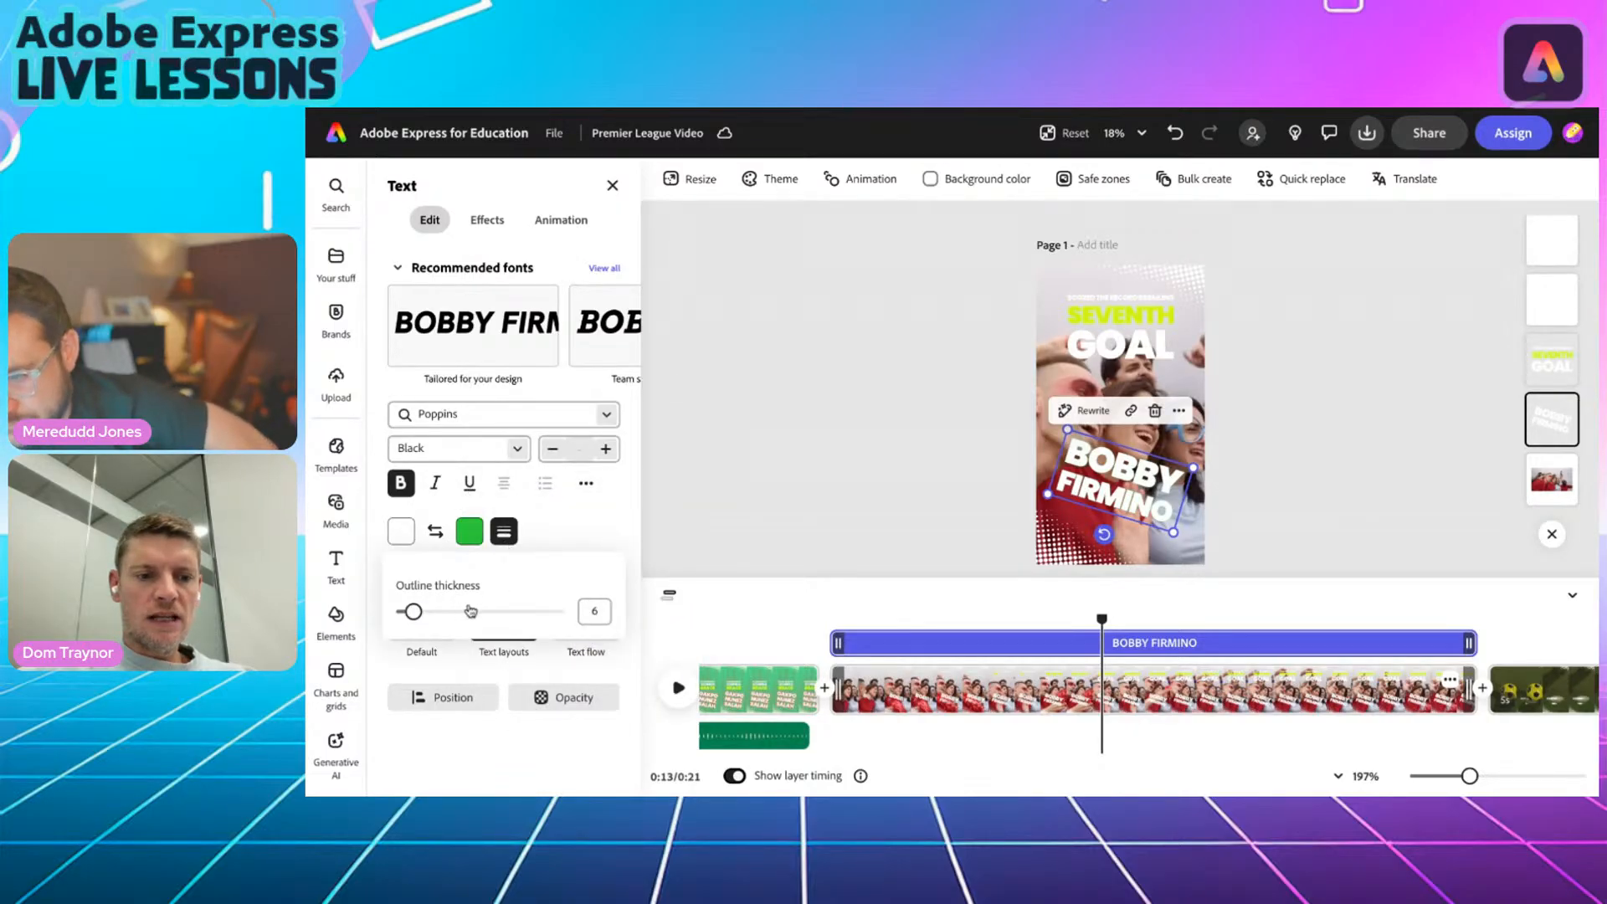
{"action": "left_click", "coordinate": [467, 540]}
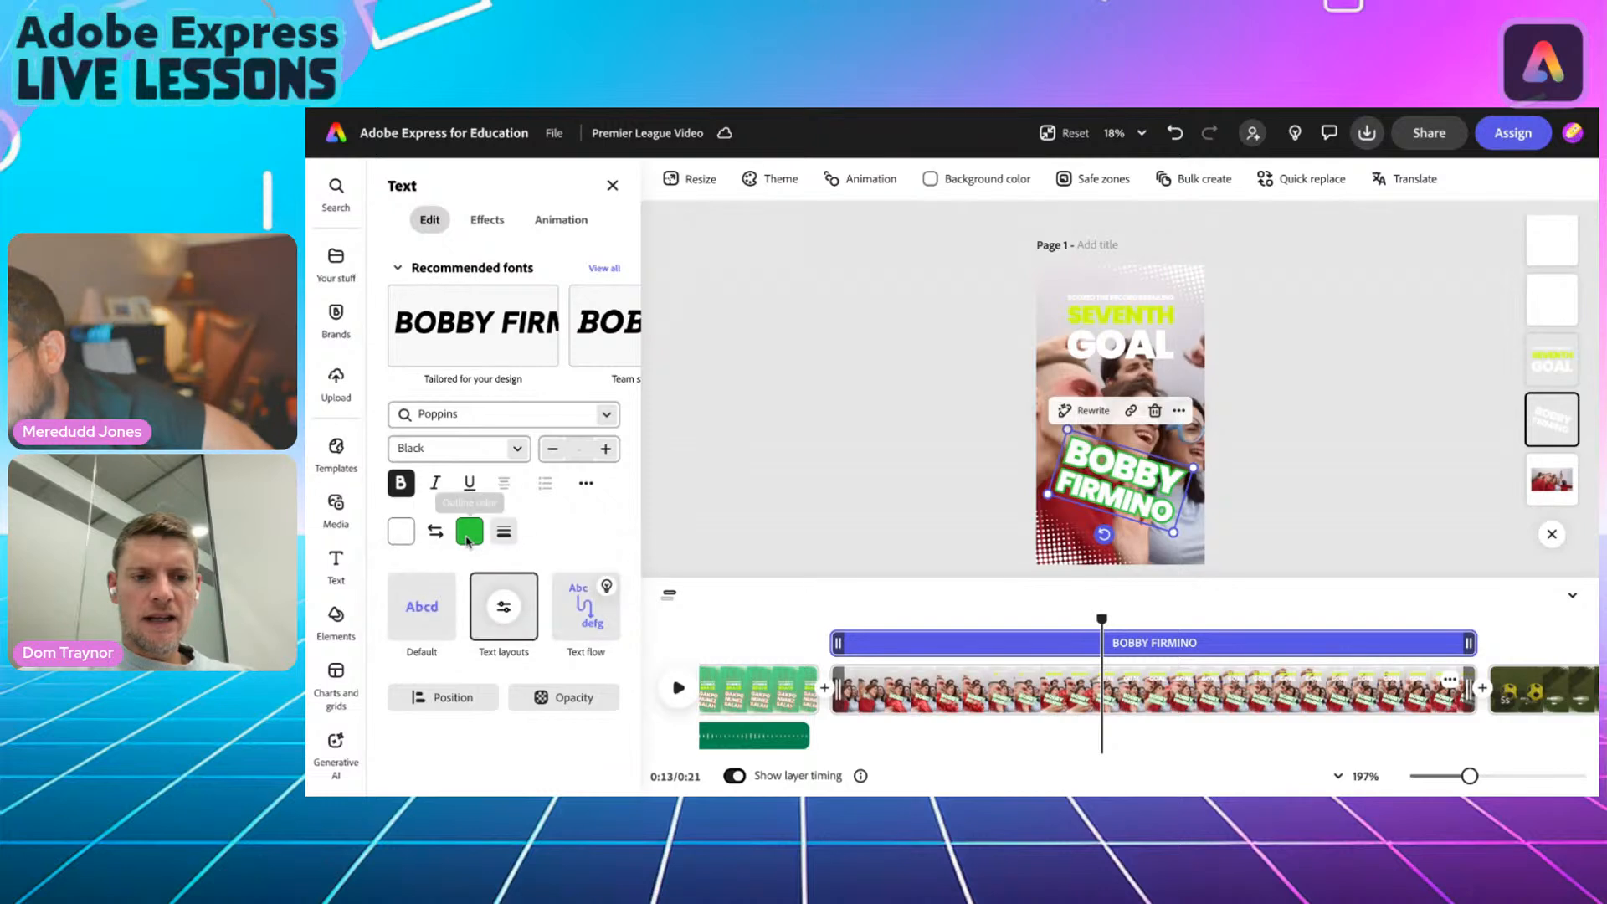
Darken the outline of the "BOBBY FIRMINO" text to the custom green #008C0E.
{"action": "left_click", "coordinate": [468, 535]}
{"action": "left_click", "coordinate": [633, 427]}
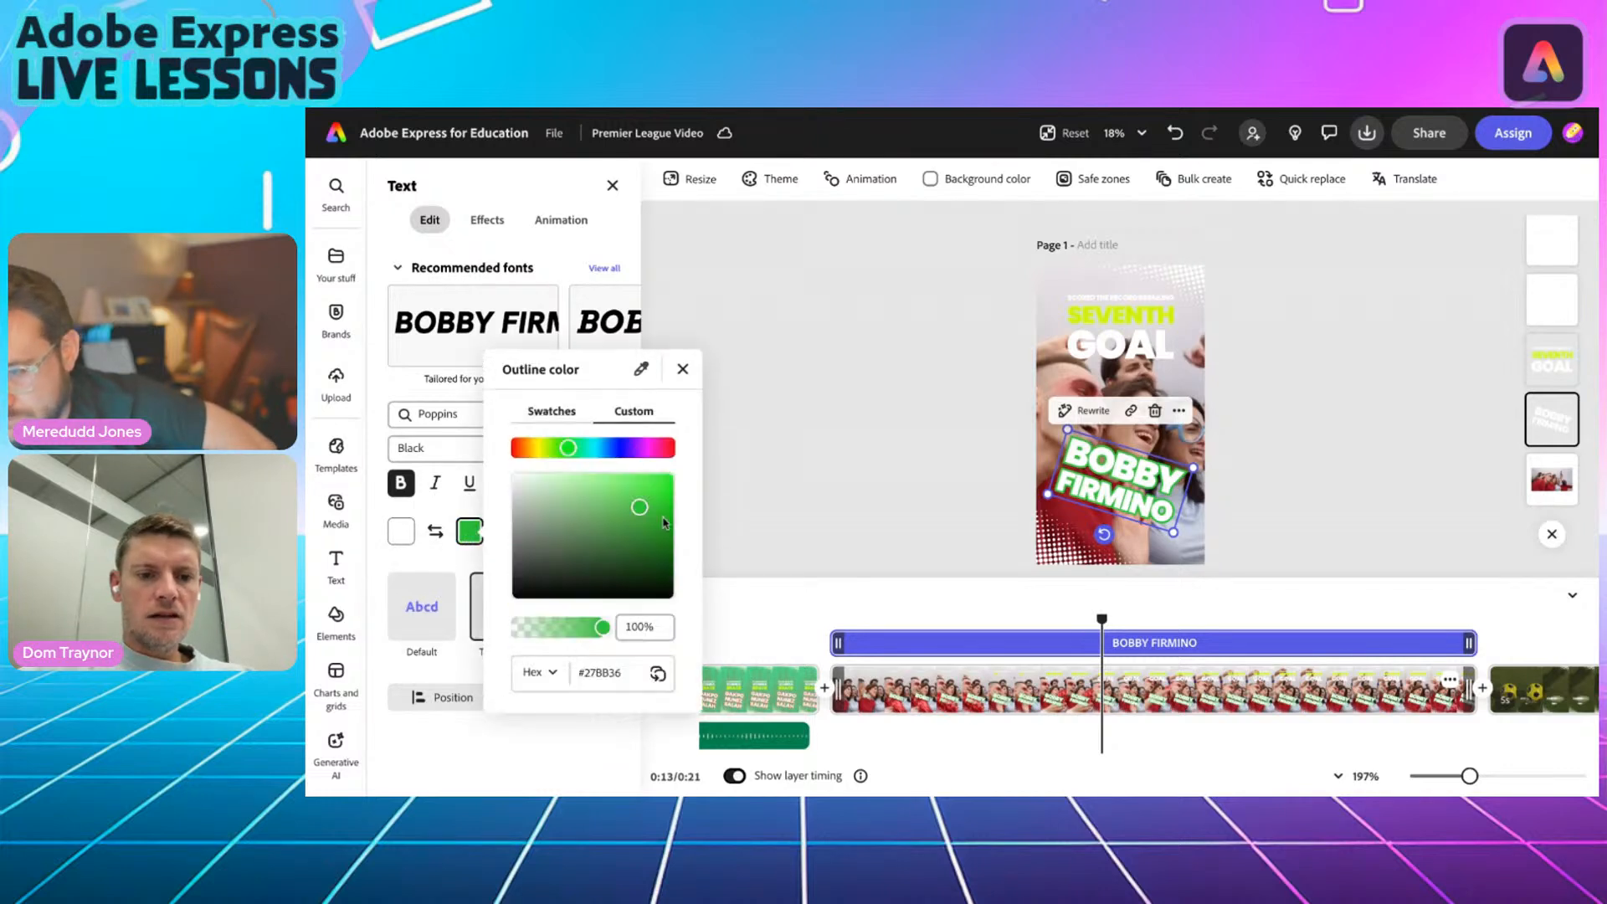
{"action": "left_click_drag", "start_coordinate": [639, 513], "coordinate": [681, 533]}
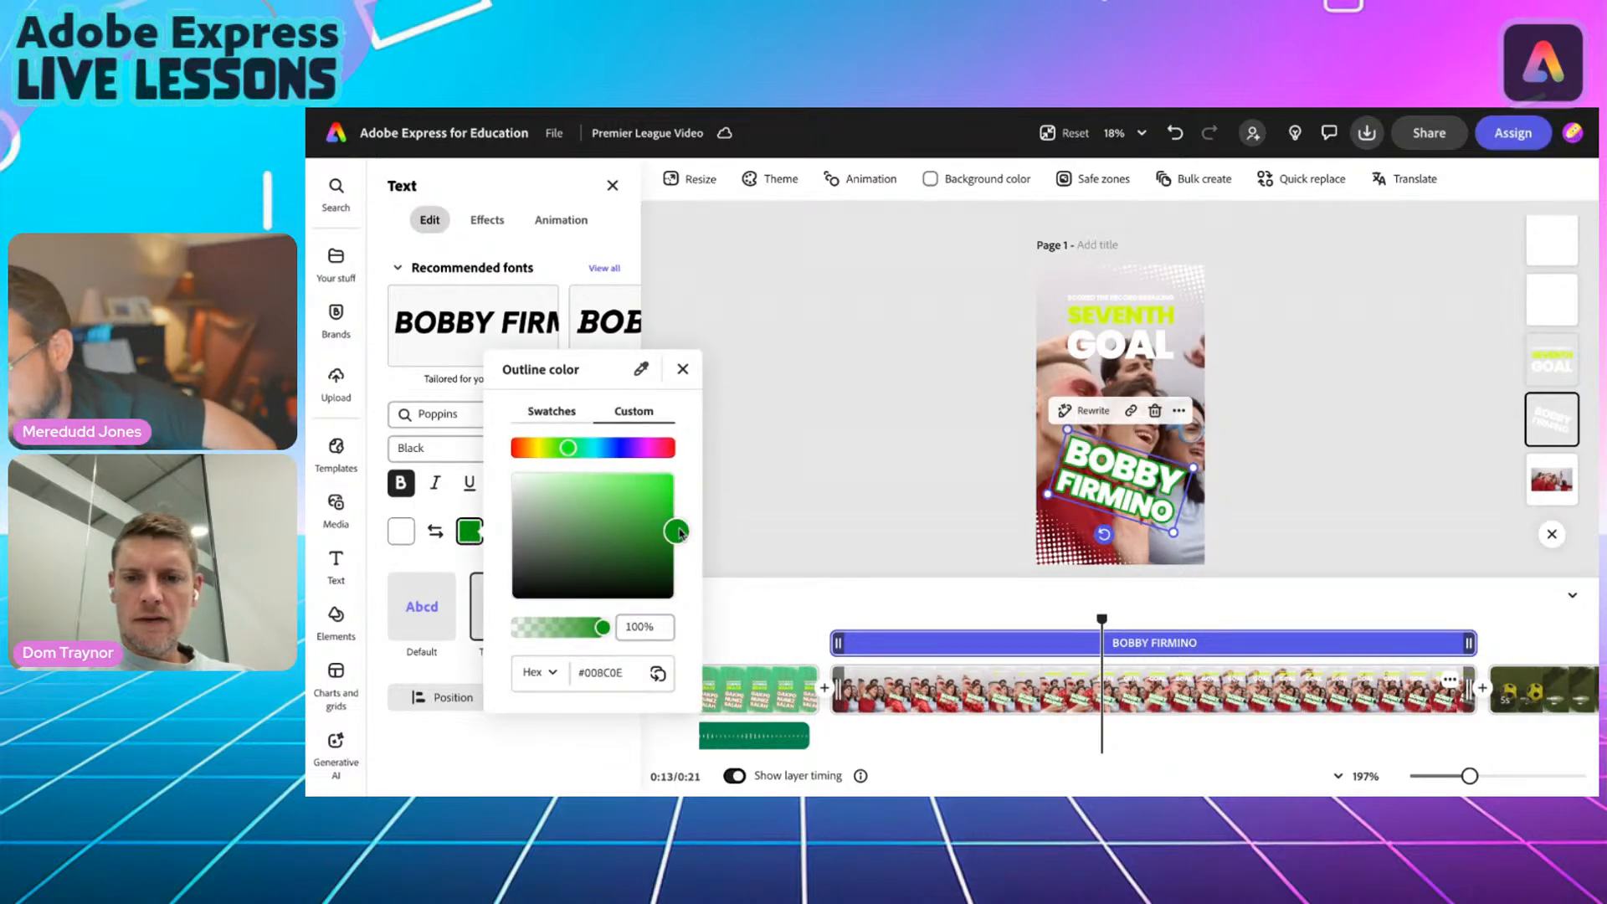
{"action": "left_click", "coordinate": [684, 370]}
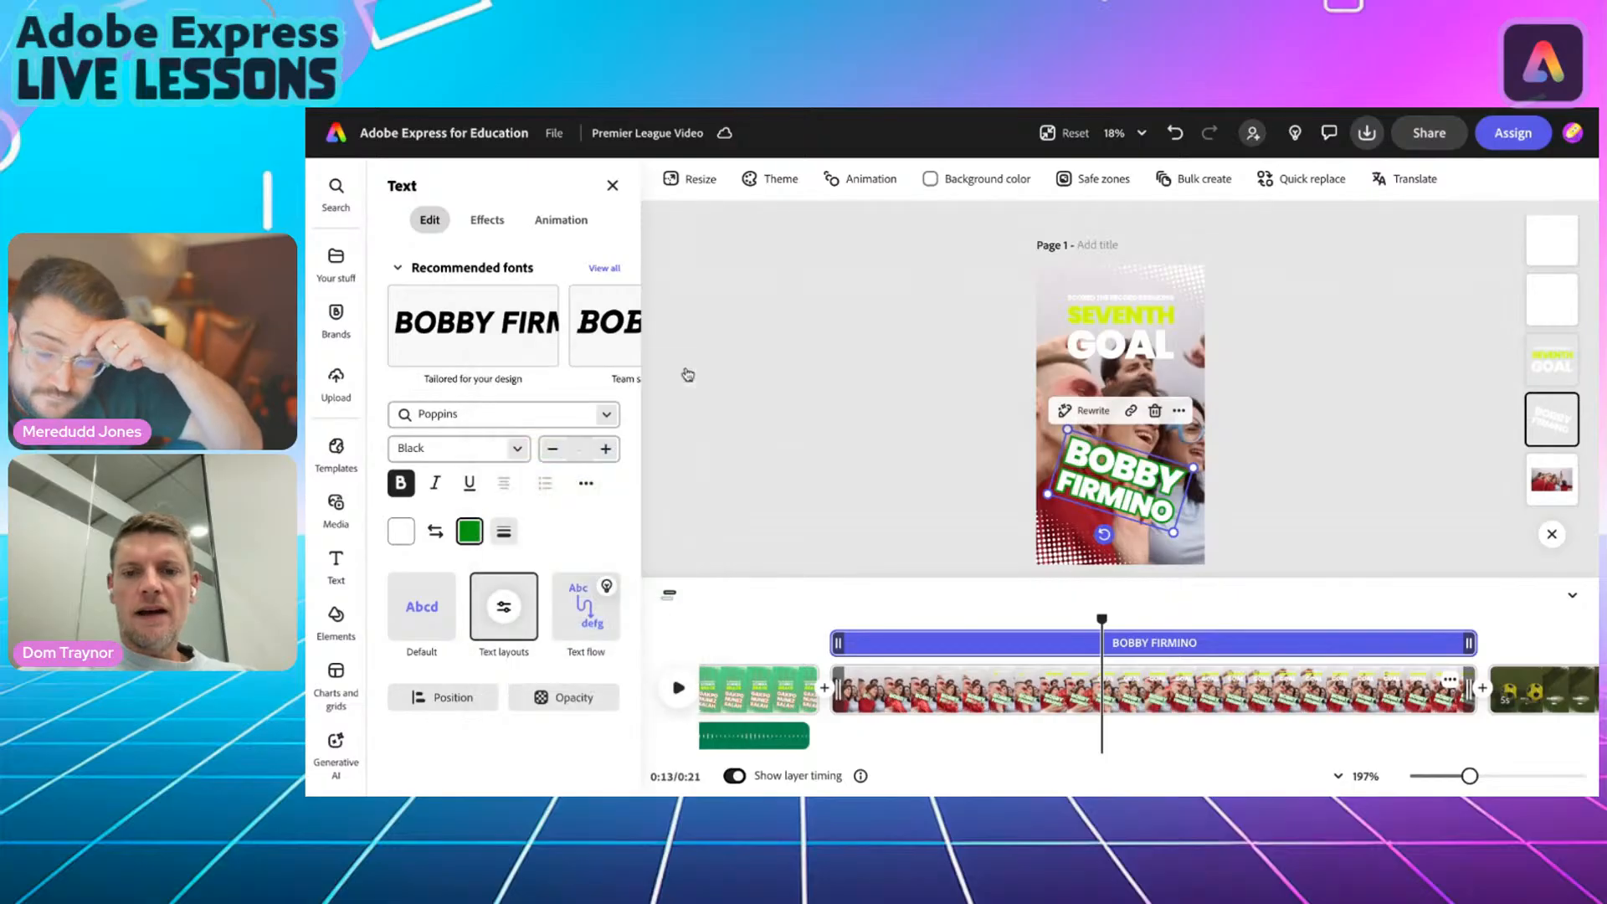
Apply the Grow entrance animation to the "BOBBY FIRMINO" text with a duration of 2.51 s.
{"action": "left_click", "coordinate": [548, 220]}
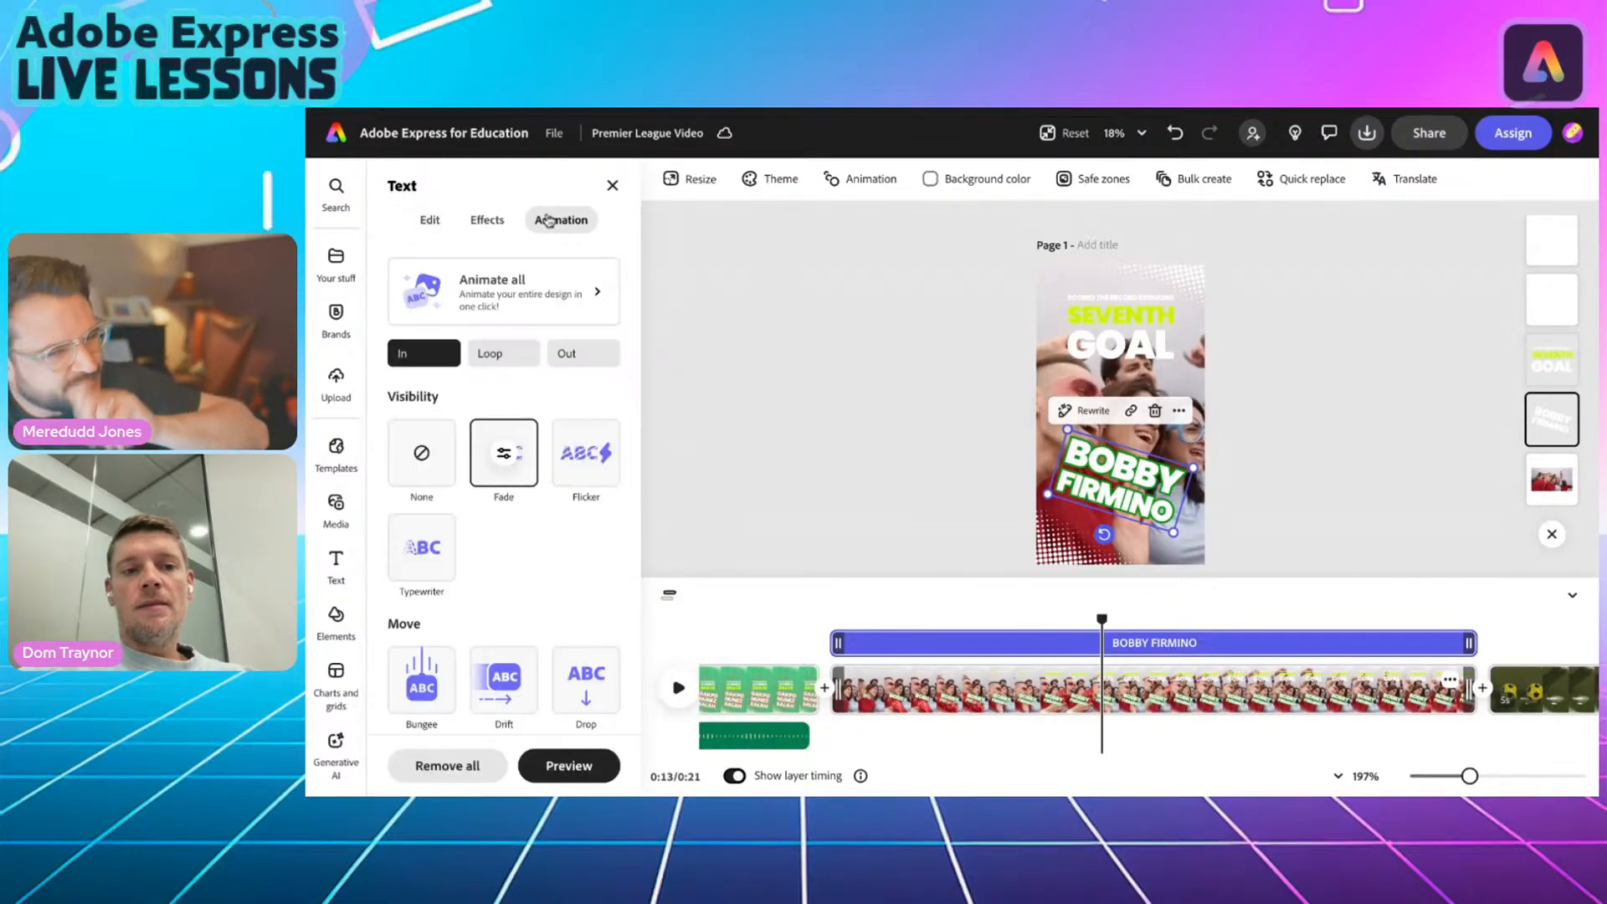
{"action": "scroll", "coordinate": [520, 628], "scroll_direction": "down", "scroll_amount": 4}
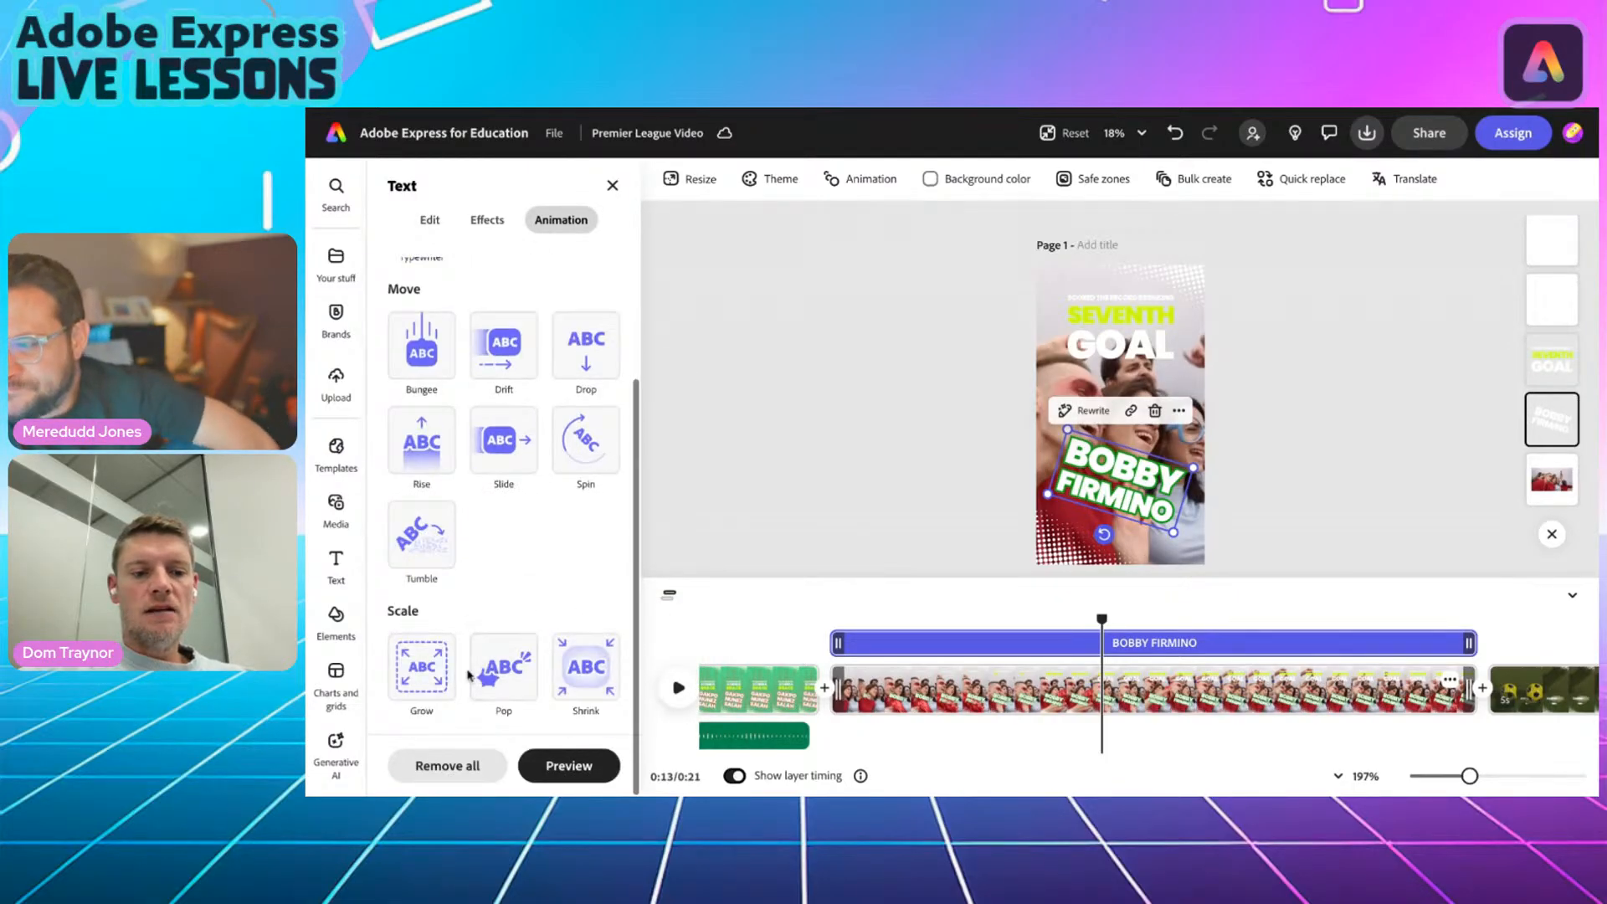
{"action": "left_click", "coordinate": [423, 666]}
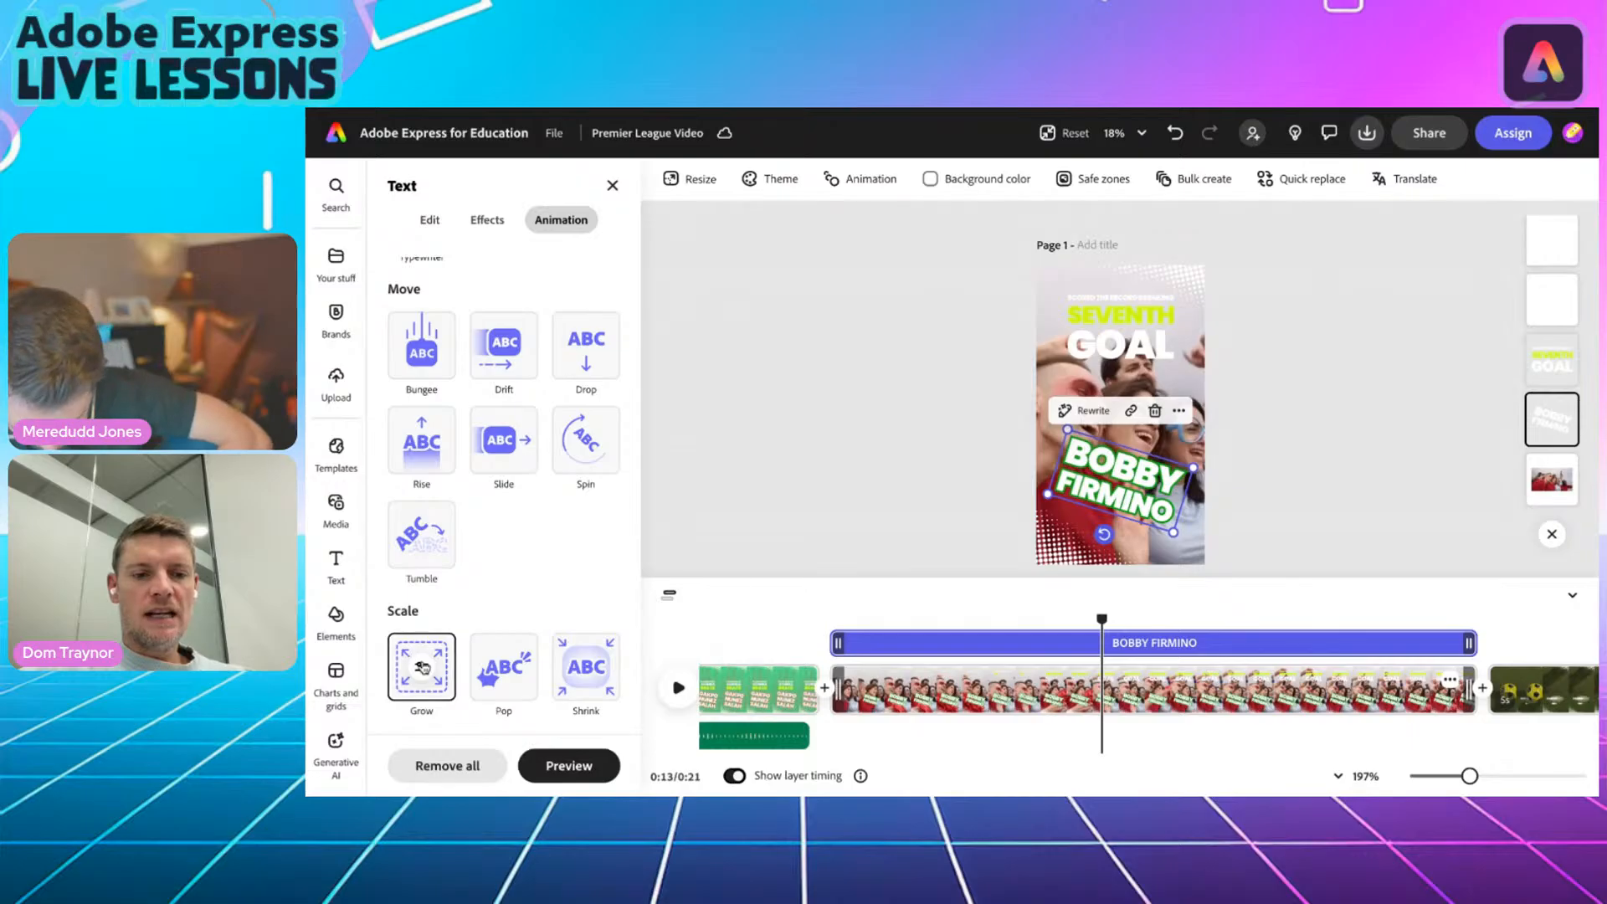
{"action": "left_click", "coordinate": [423, 667]}
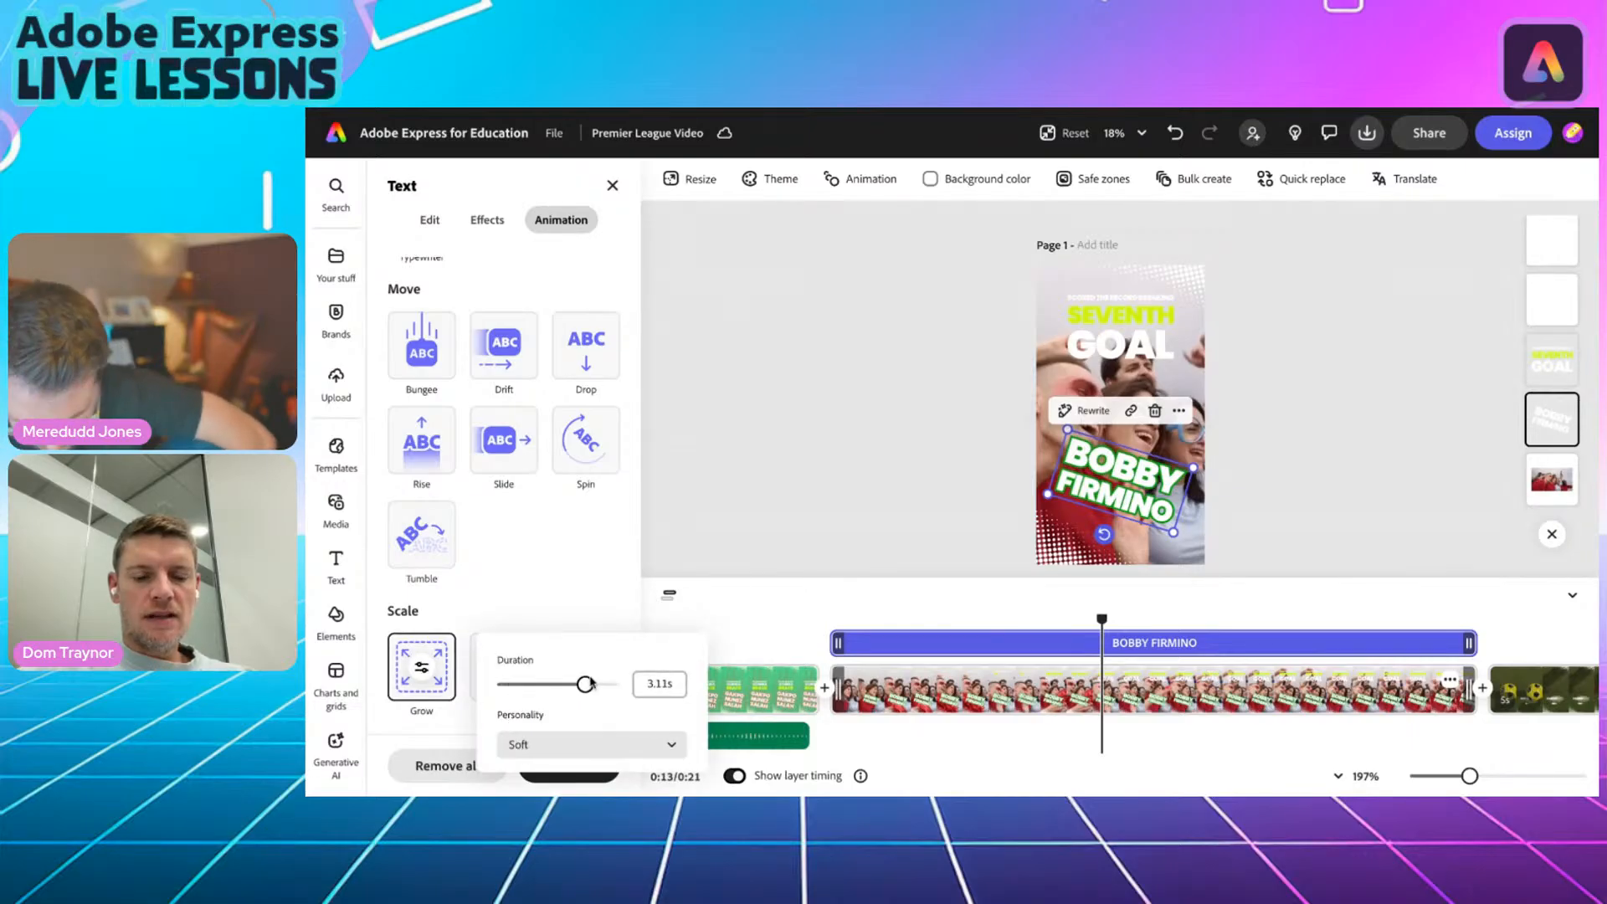
{"action": "left_click_drag", "start_coordinate": [572, 684], "coordinate": [568, 683]}
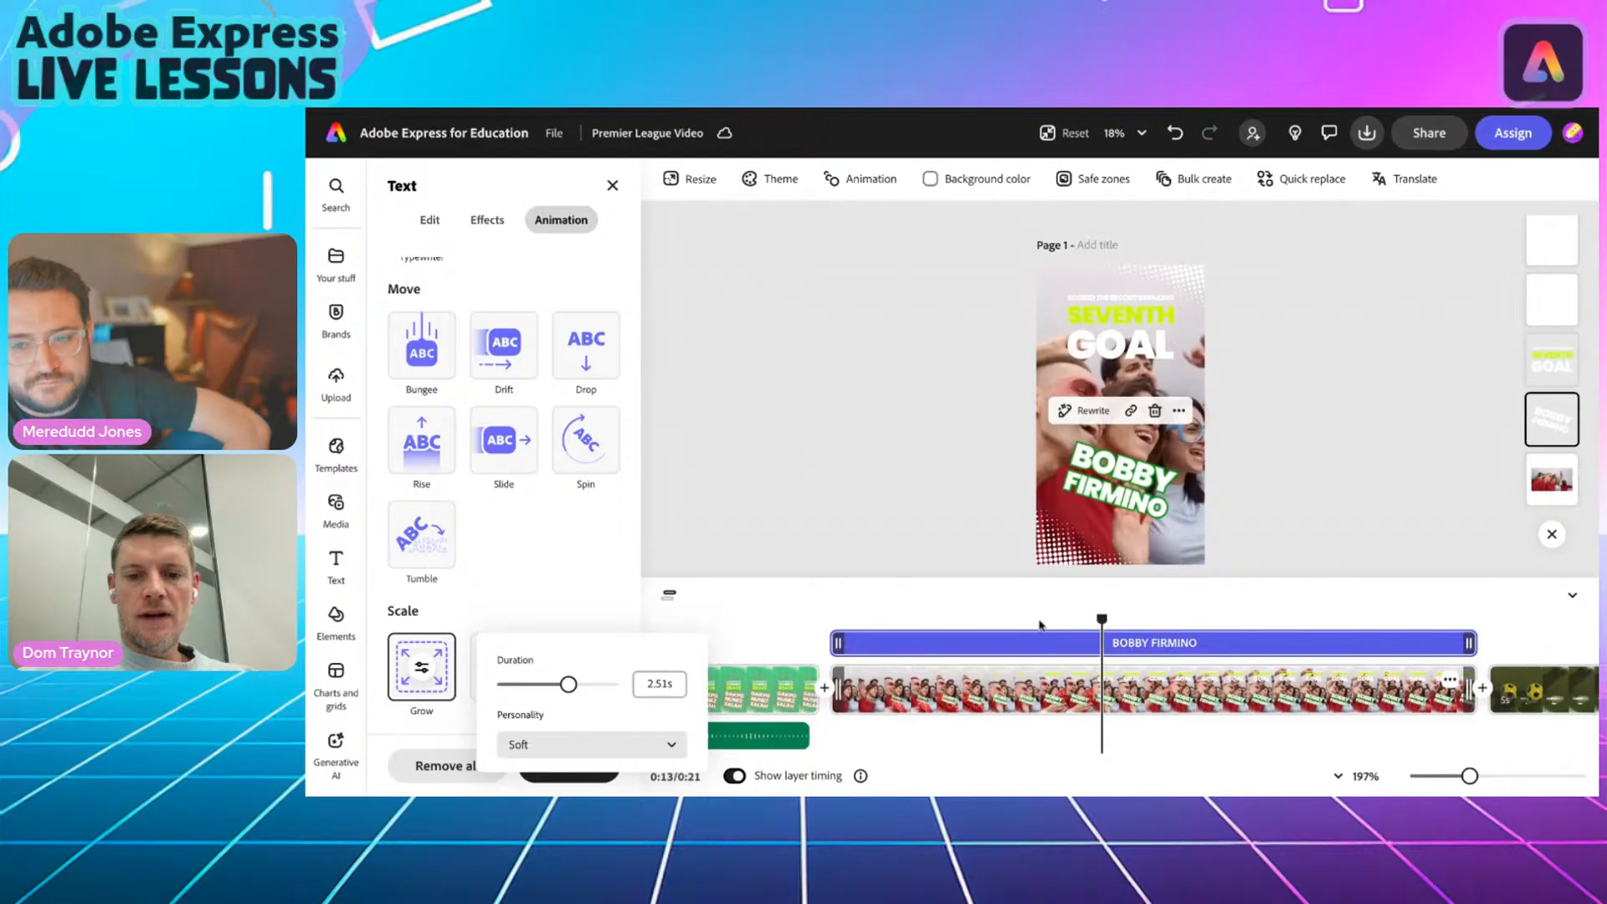
Play the celebration scene from its start to check the text animations.
{"action": "left_click", "coordinate": [828, 625]}
{"action": "left_click", "coordinate": [828, 624]}
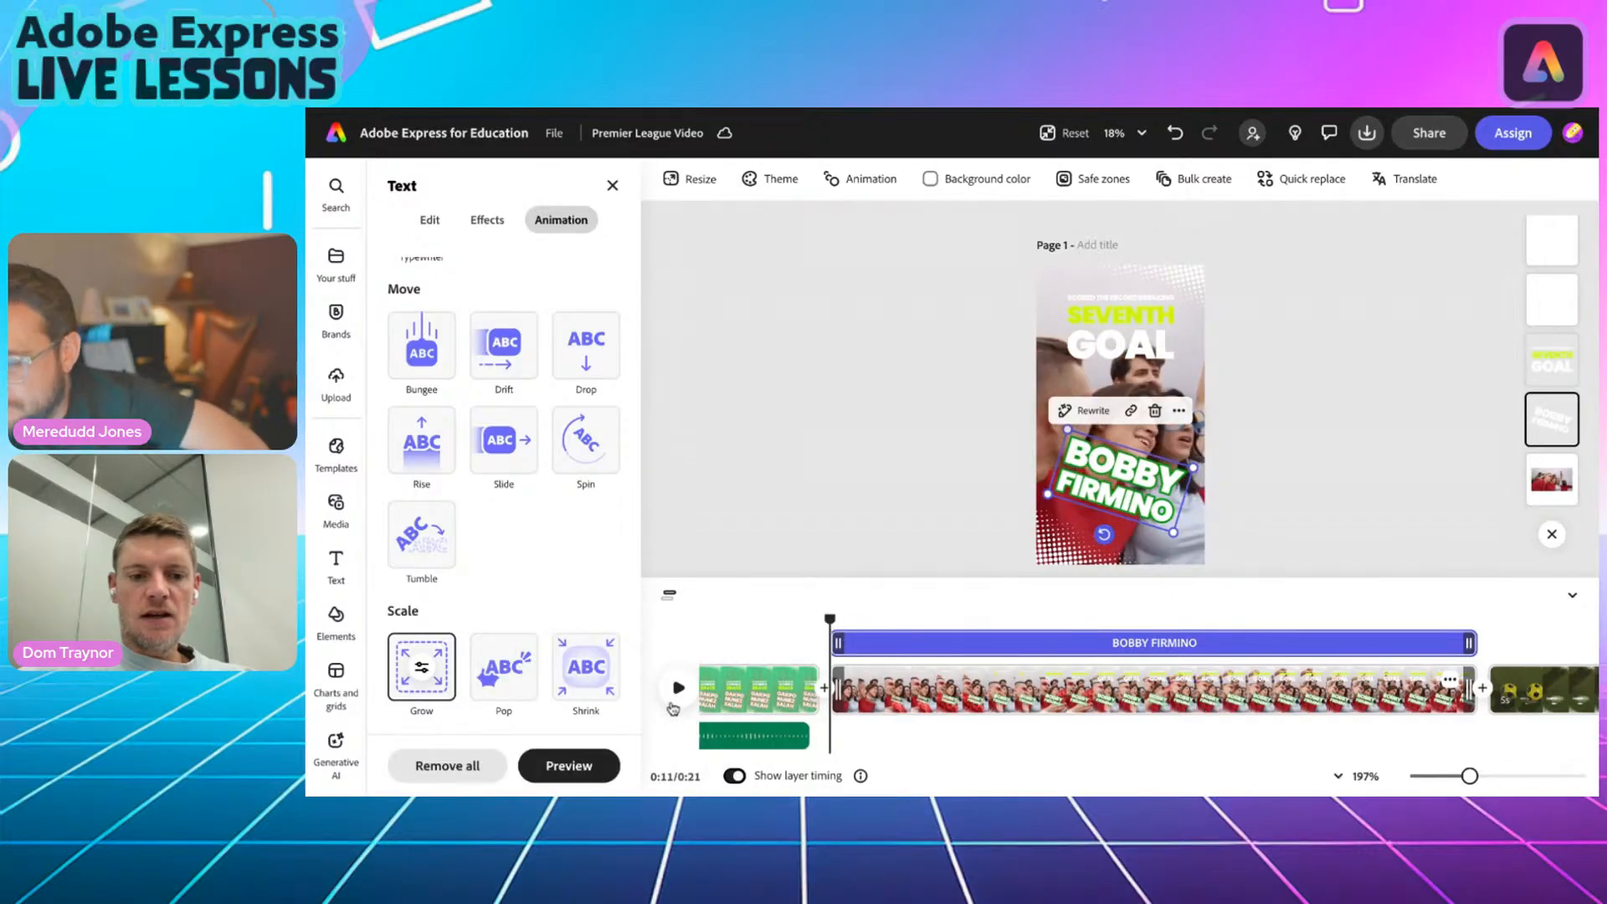
{"action": "left_click", "coordinate": [676, 695]}
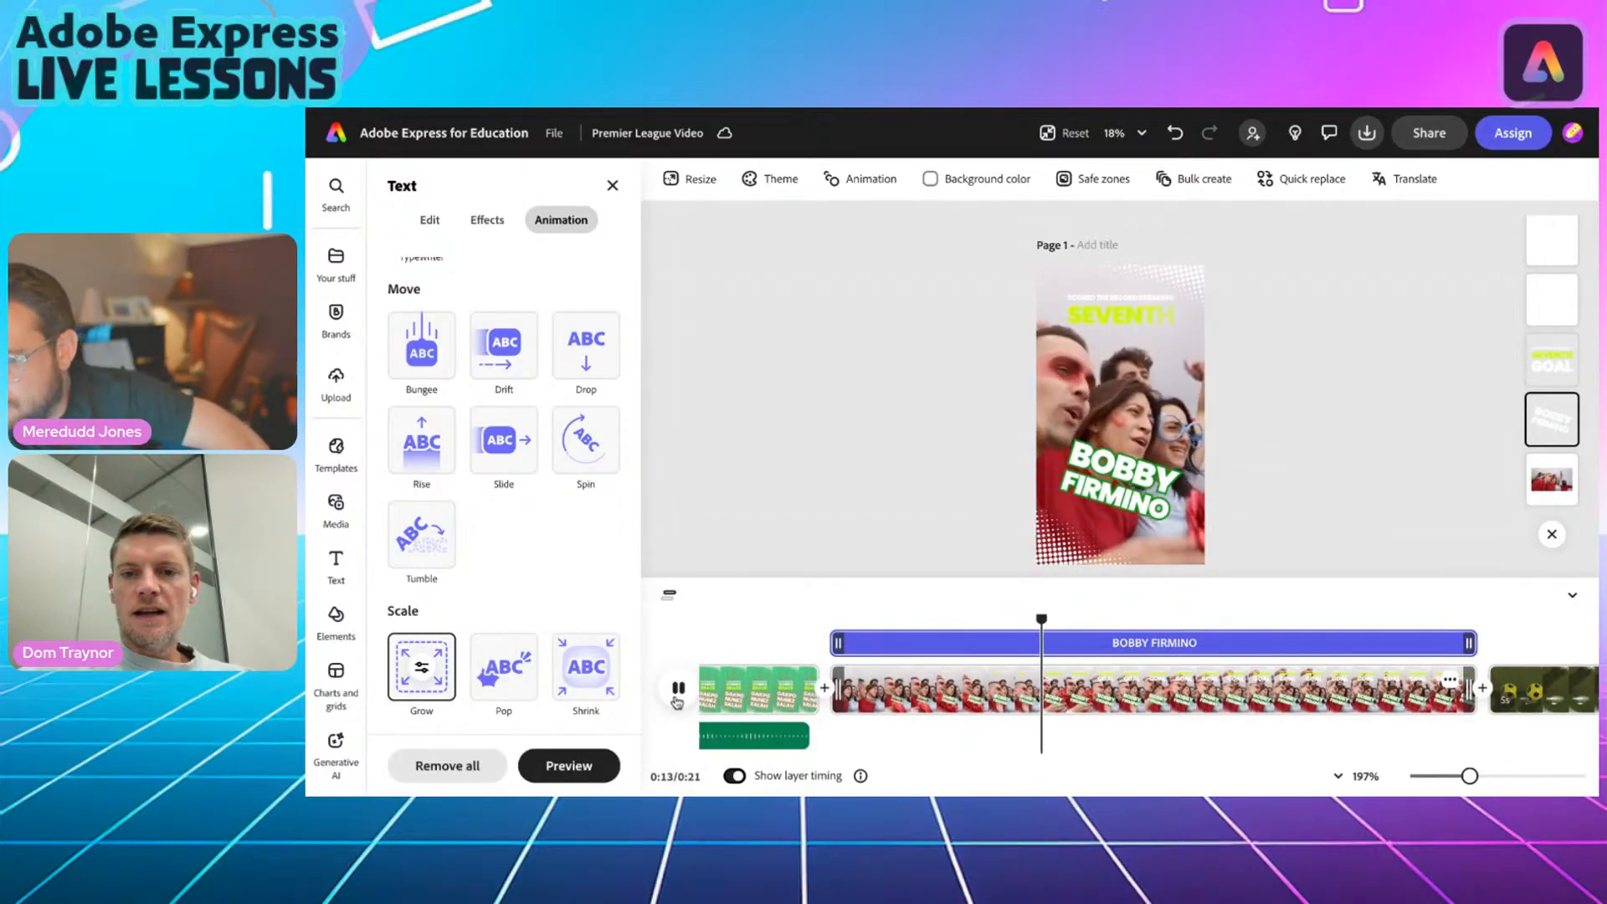
Enlarge the "SCORED THE RECORD BREAKING SEVENTH GOAL" title and centre it above the player name.
{"action": "left_click", "coordinate": [1120, 345]}
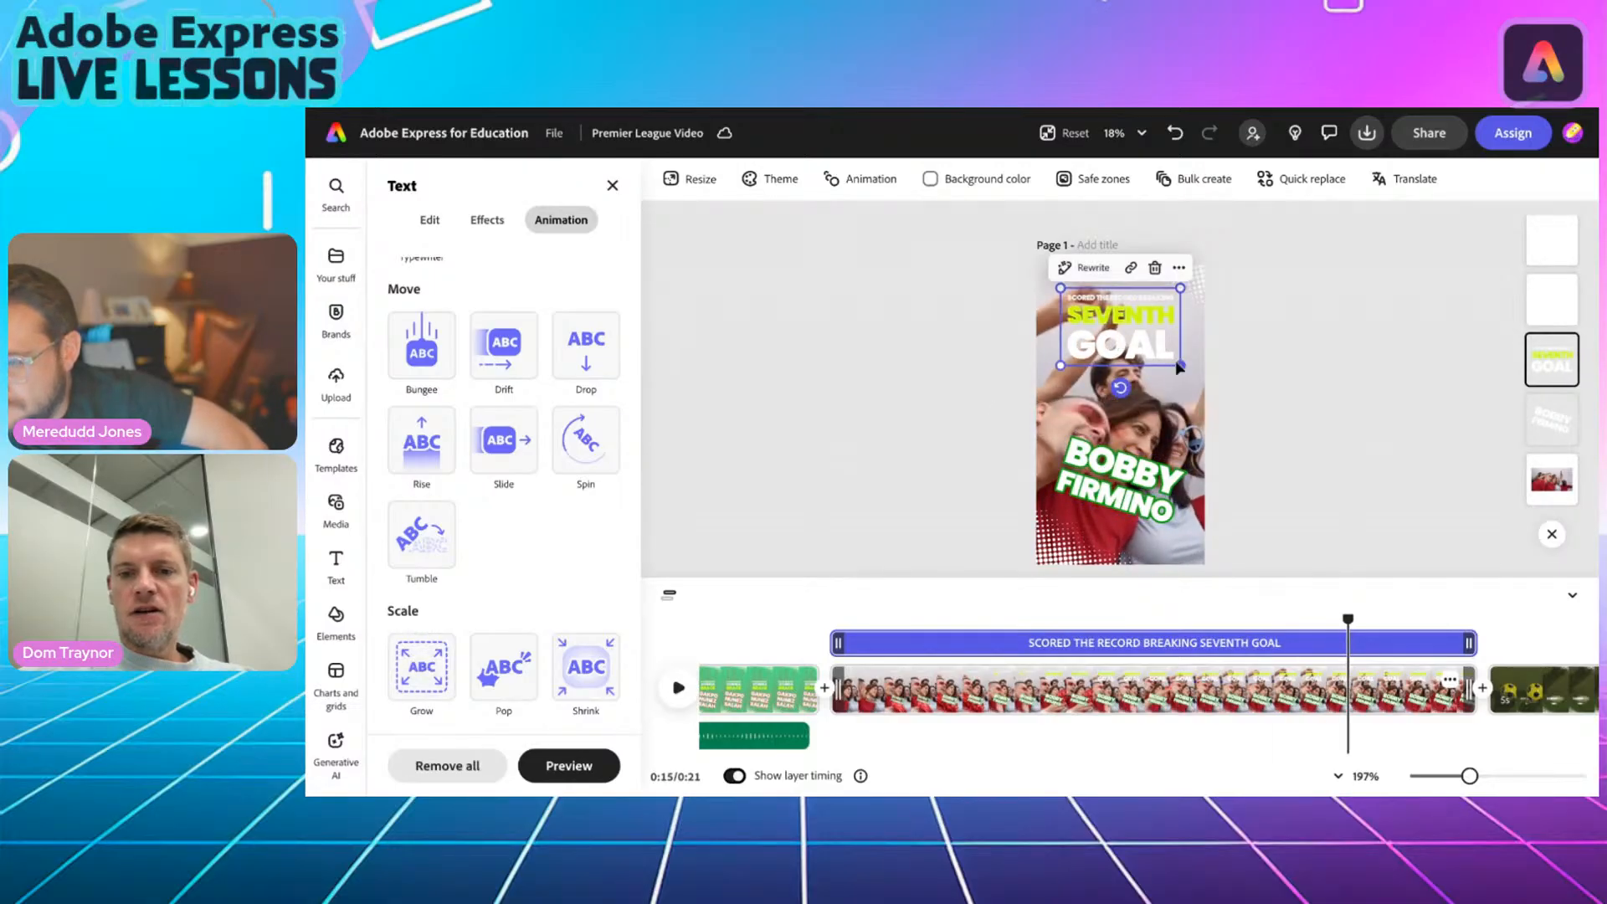
{"action": "left_click_drag", "start_coordinate": [1175, 363], "coordinate": [1191, 397]}
{"action": "left_click_drag", "start_coordinate": [1139, 346], "coordinate": [1133, 346]}
Give the "SEVENTH GOAL" title a black outline at 100% opacity and increase the outline thickness.
{"action": "left_click", "coordinate": [425, 221]}
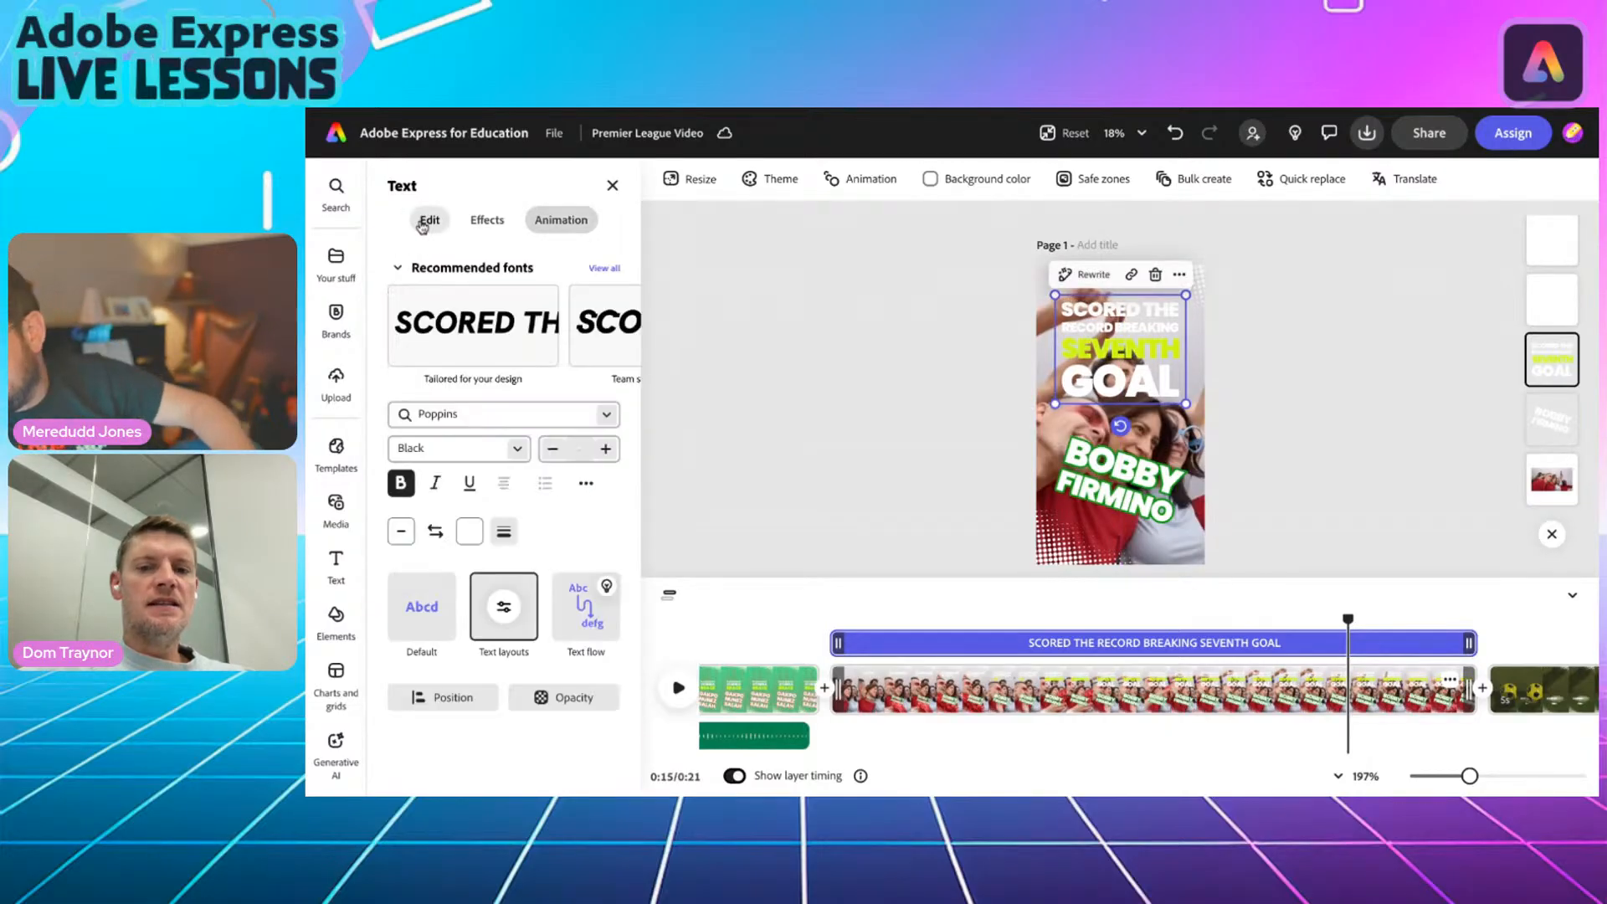
{"action": "left_click", "coordinate": [468, 536]}
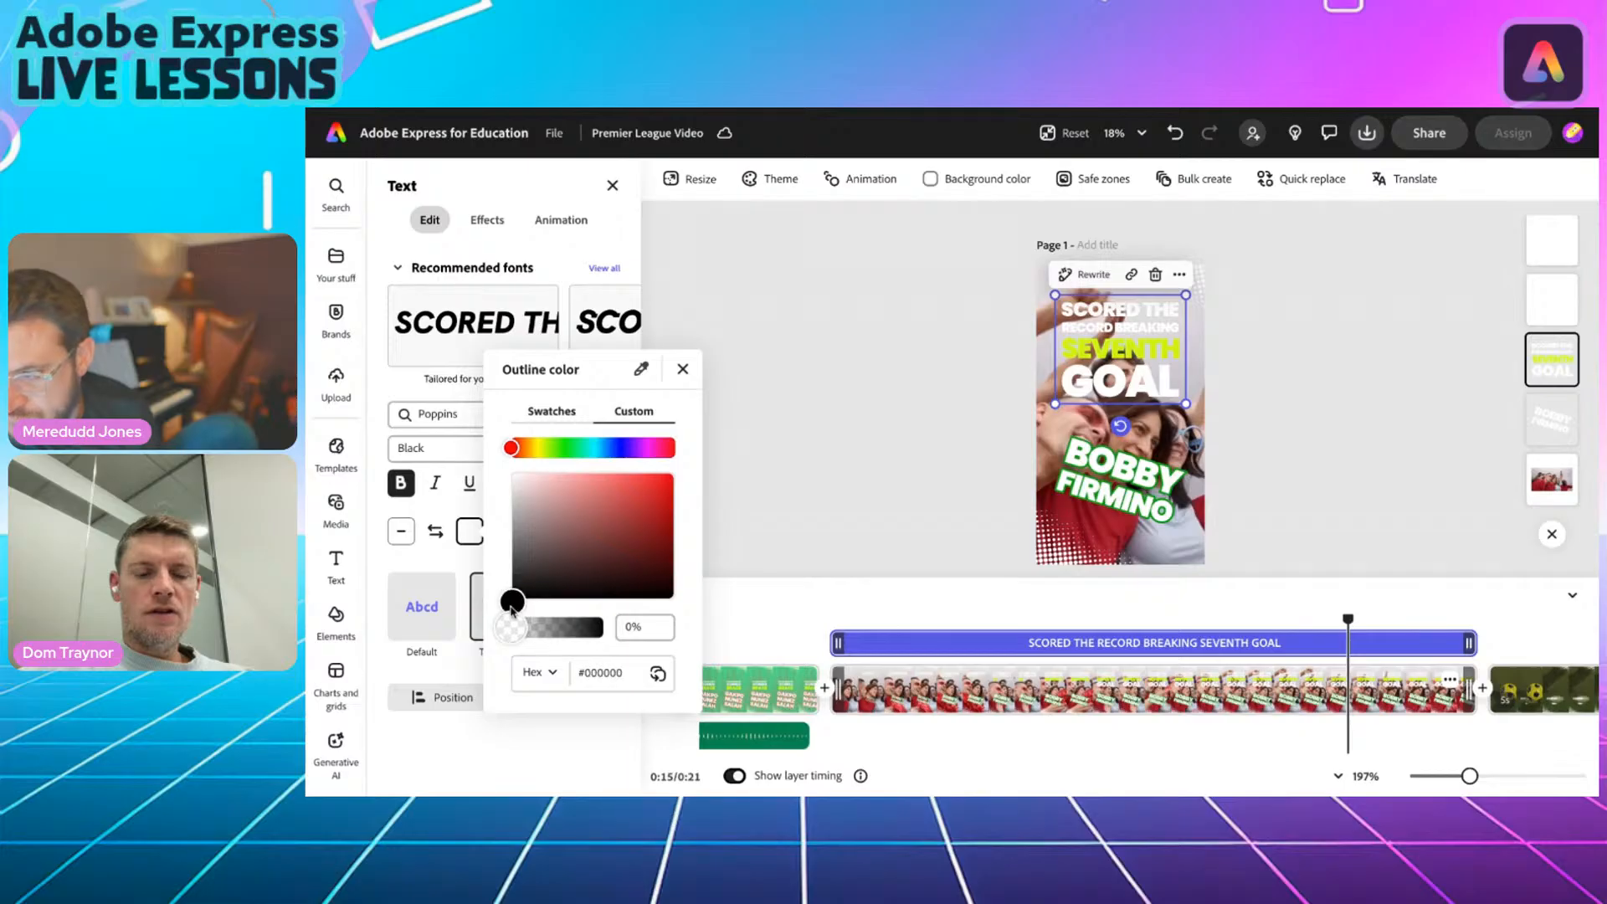
{"action": "left_click_drag", "start_coordinate": [526, 632], "coordinate": [609, 624]}
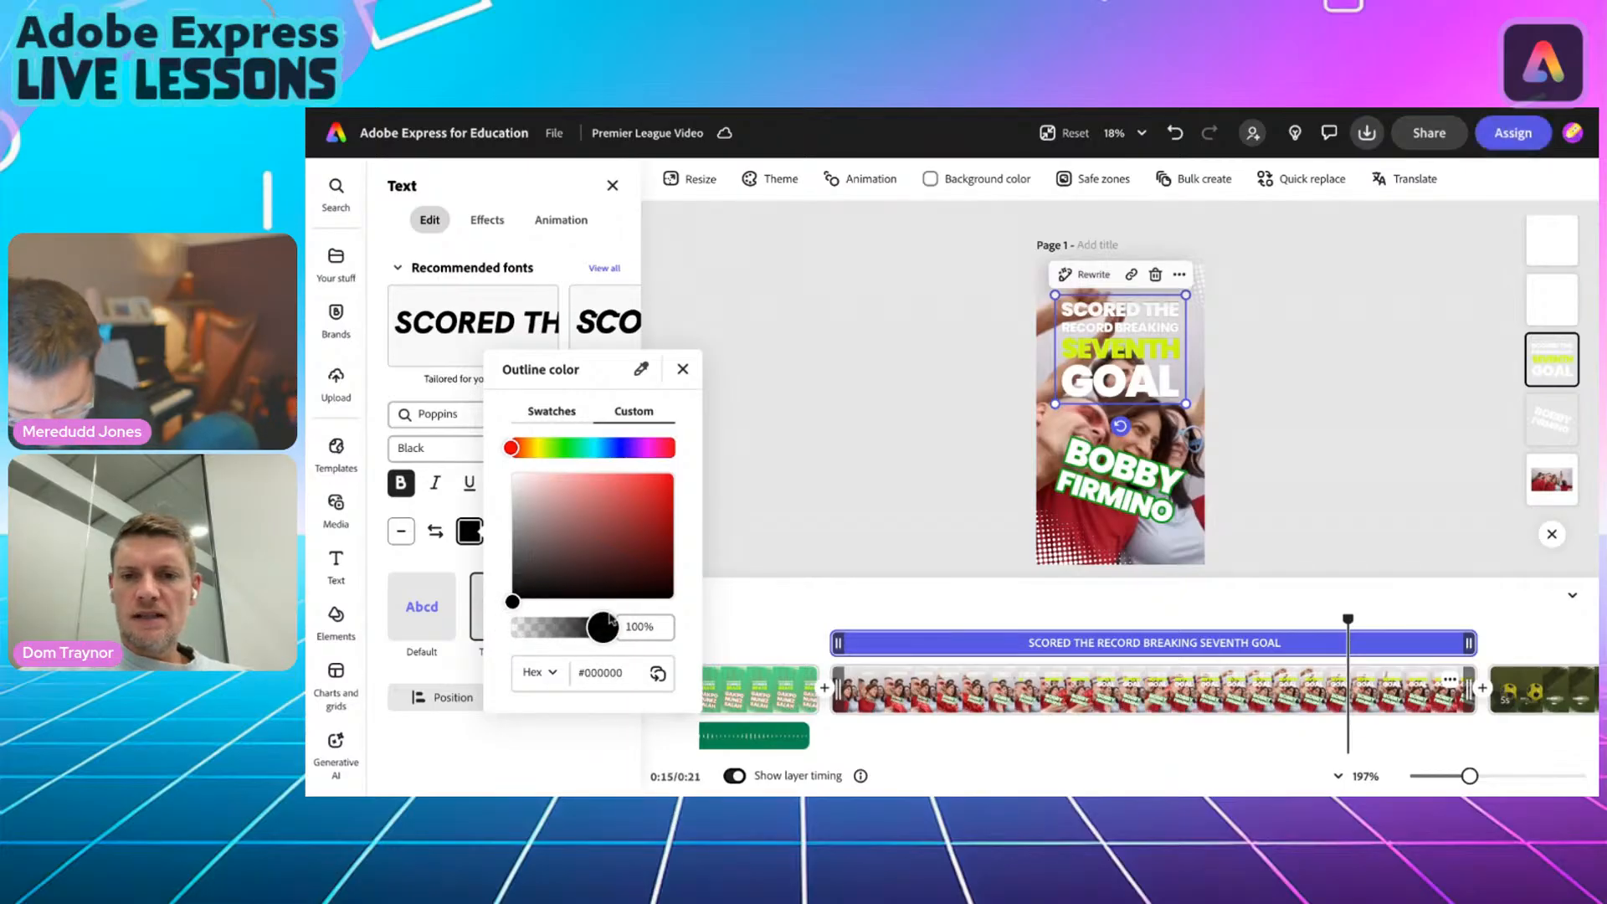
{"action": "left_click", "coordinate": [682, 373]}
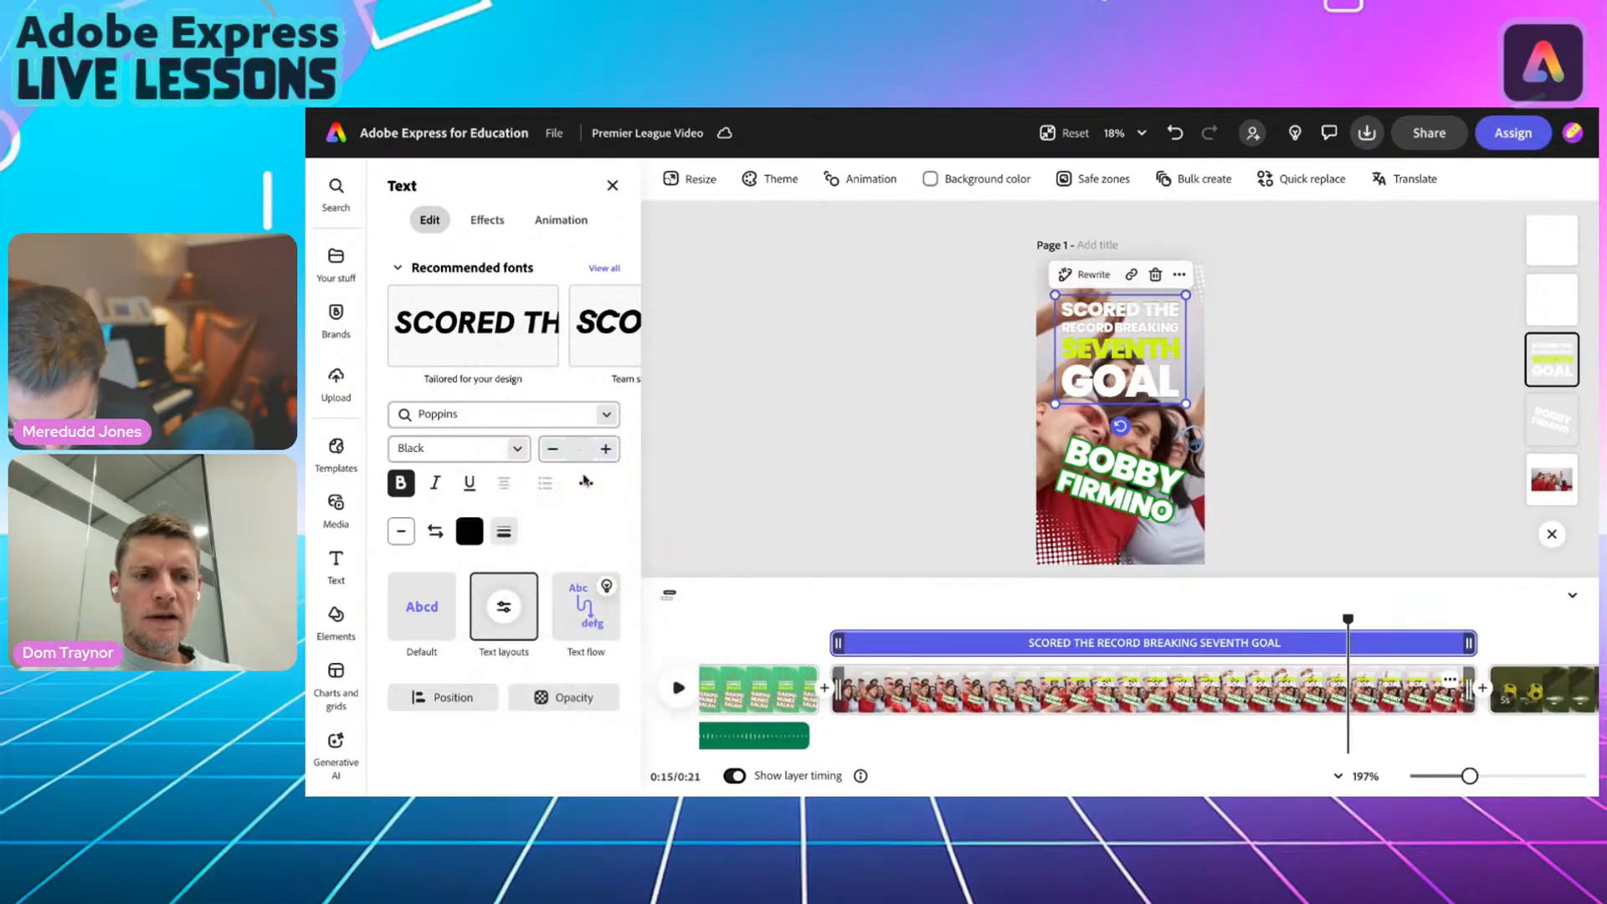
{"action": "left_click", "coordinate": [504, 531]}
{"action": "left_click_drag", "start_coordinate": [482, 615], "coordinate": [445, 615]}
{"action": "left_click", "coordinate": [739, 481]}
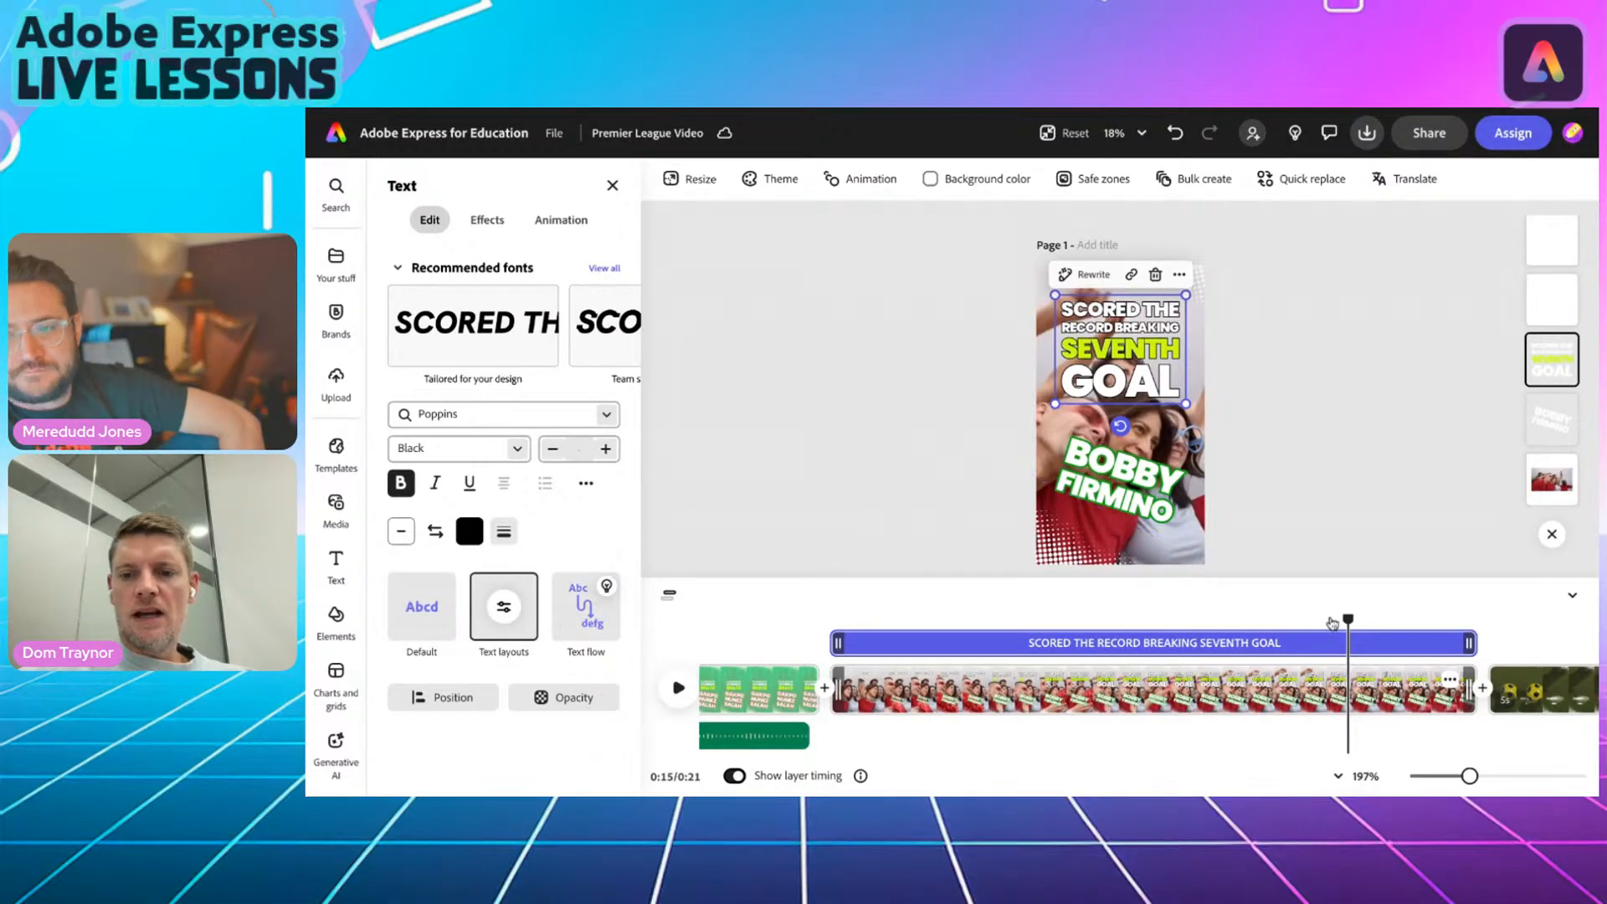
Record a voiceover with Enhance speech on, starting at the beginning of the celebration scene.
{"action": "left_click_drag", "start_coordinate": [1348, 618], "coordinate": [833, 636]}
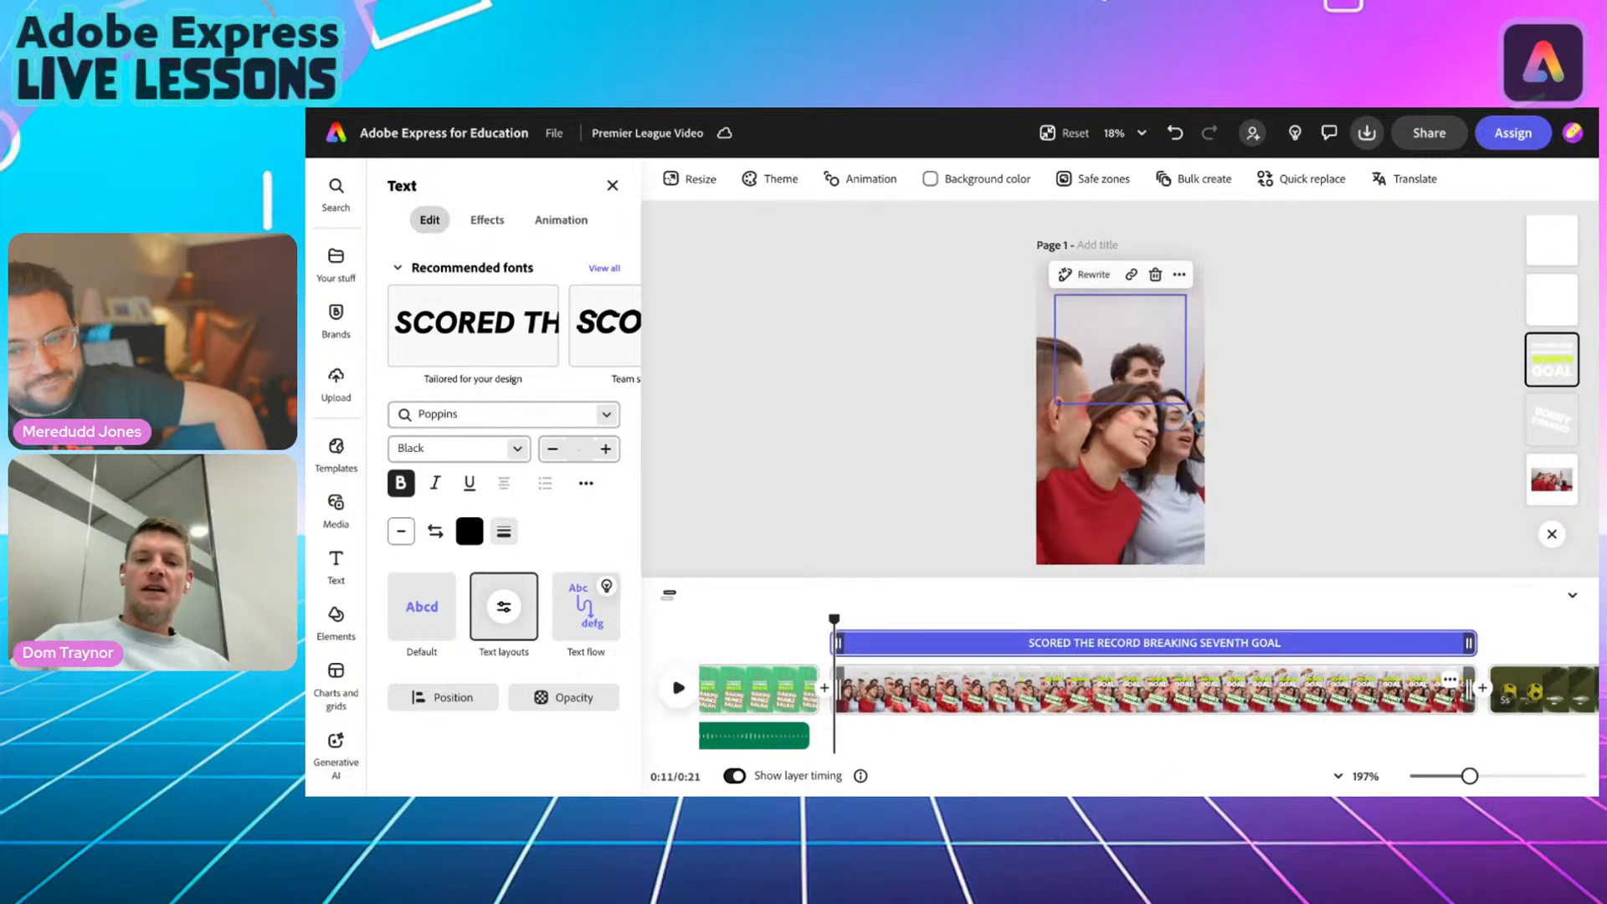
{"action": "left_click", "coordinate": [337, 505]}
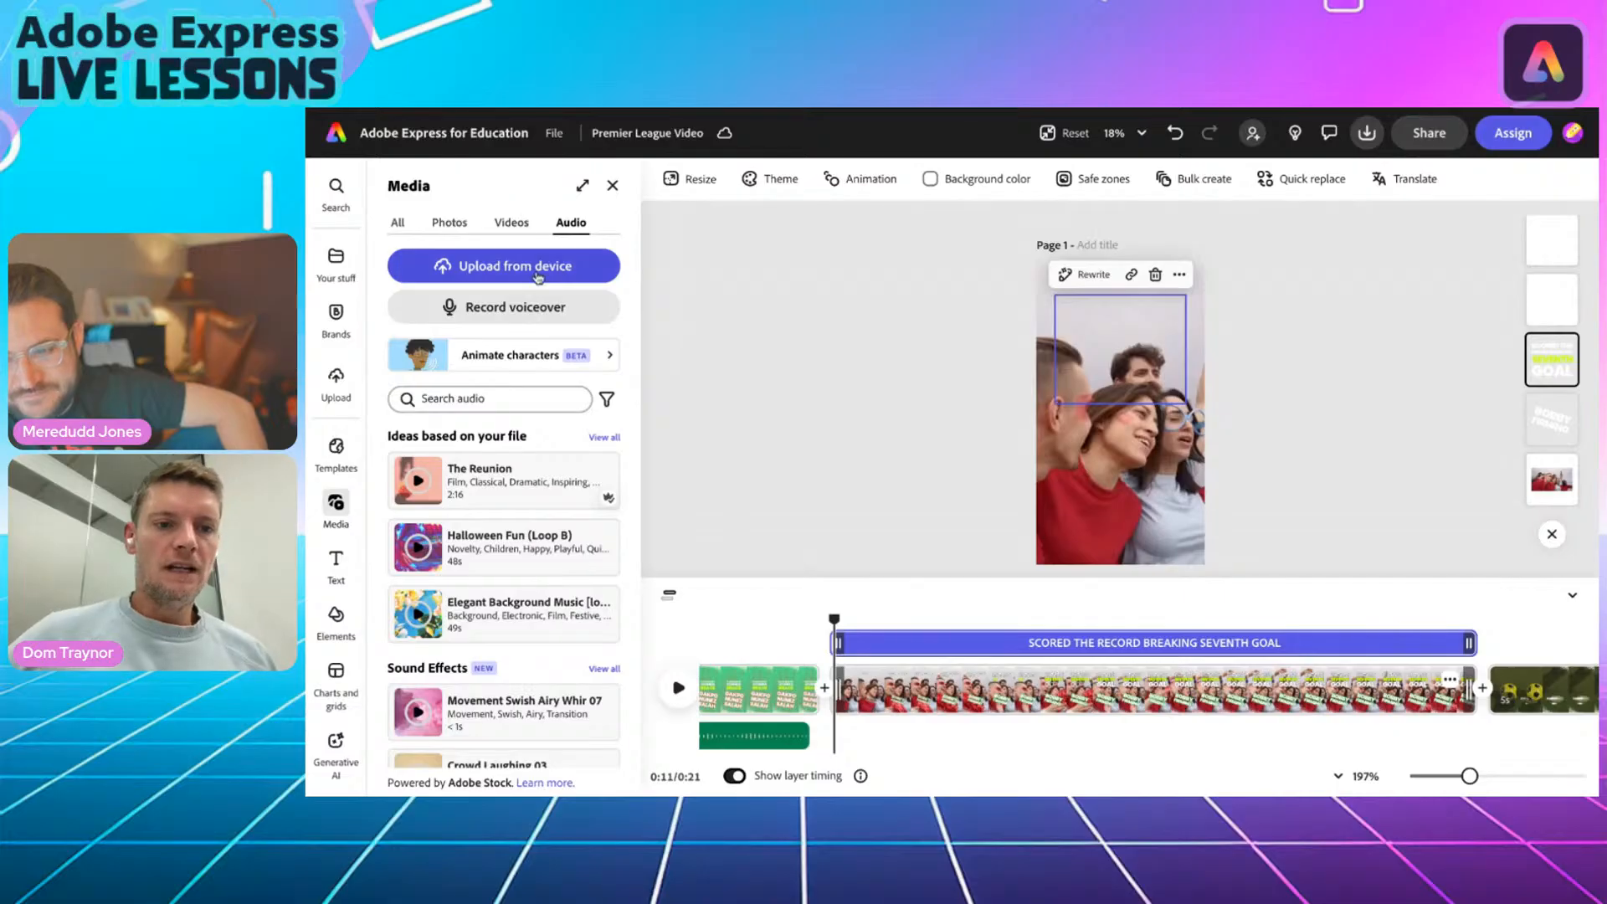
{"action": "left_click", "coordinate": [513, 317]}
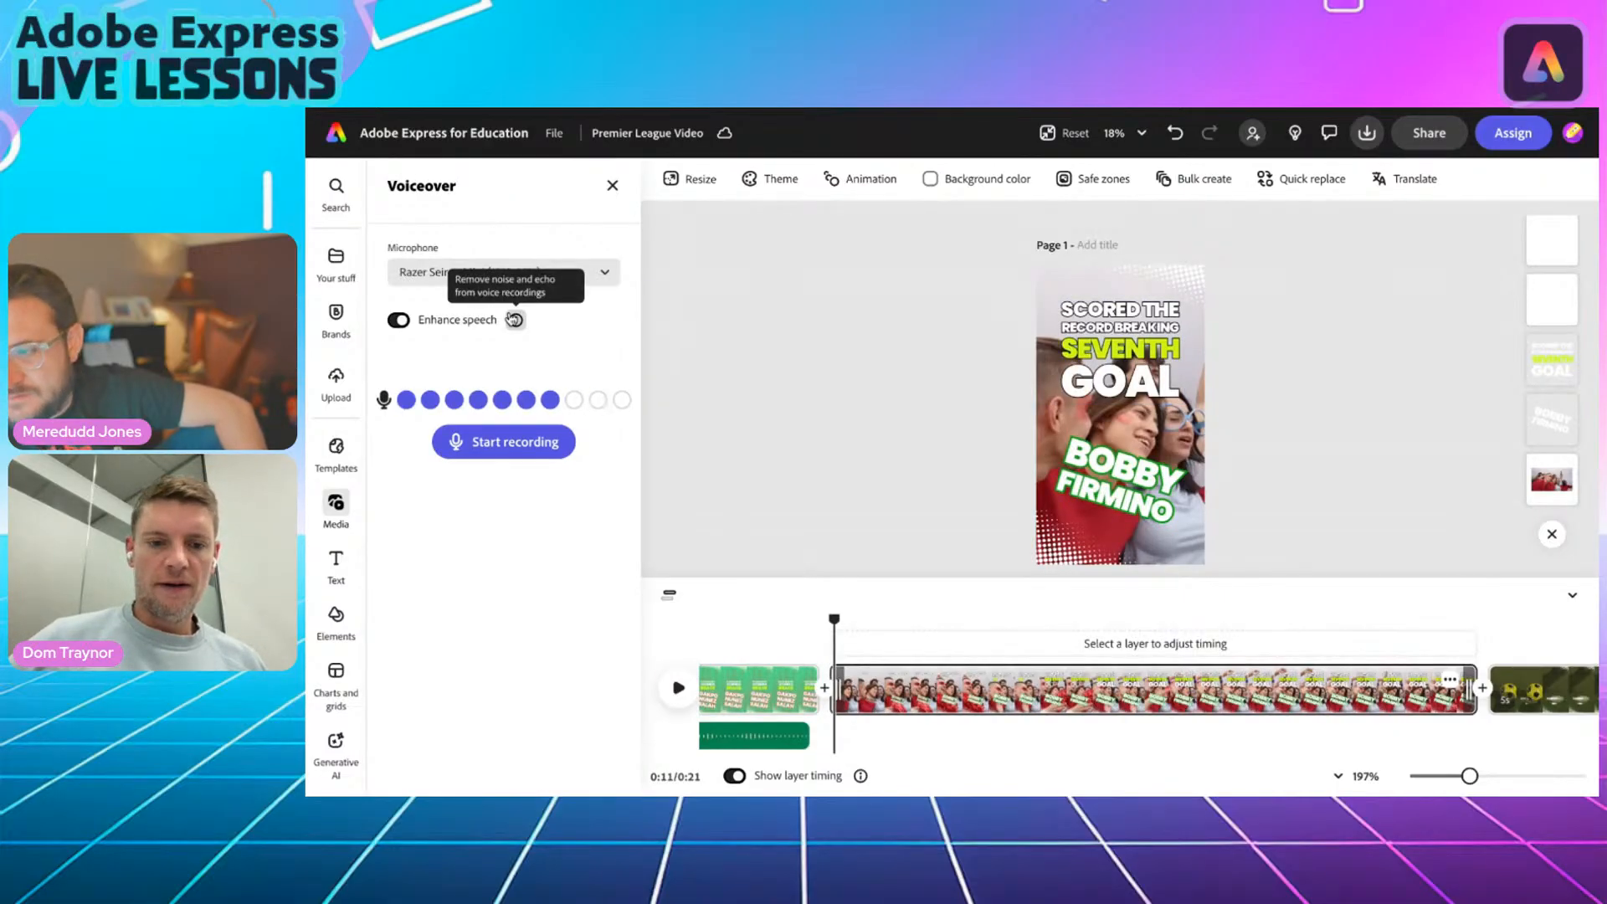
{"action": "left_click", "coordinate": [503, 441]}
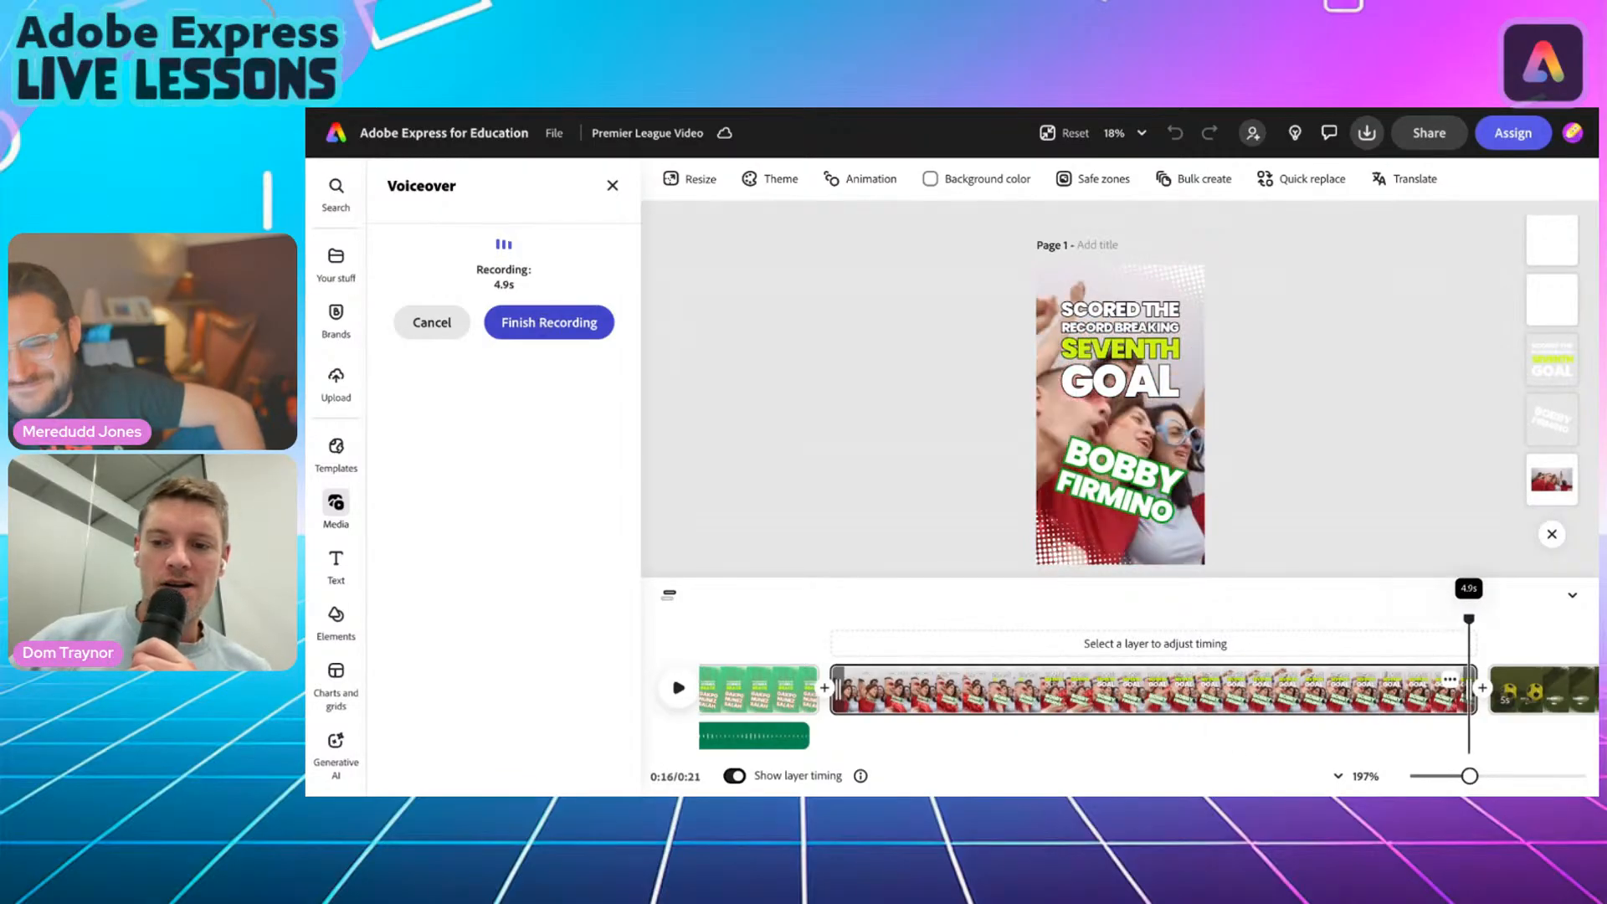
{"action": "left_click", "coordinate": [542, 326]}
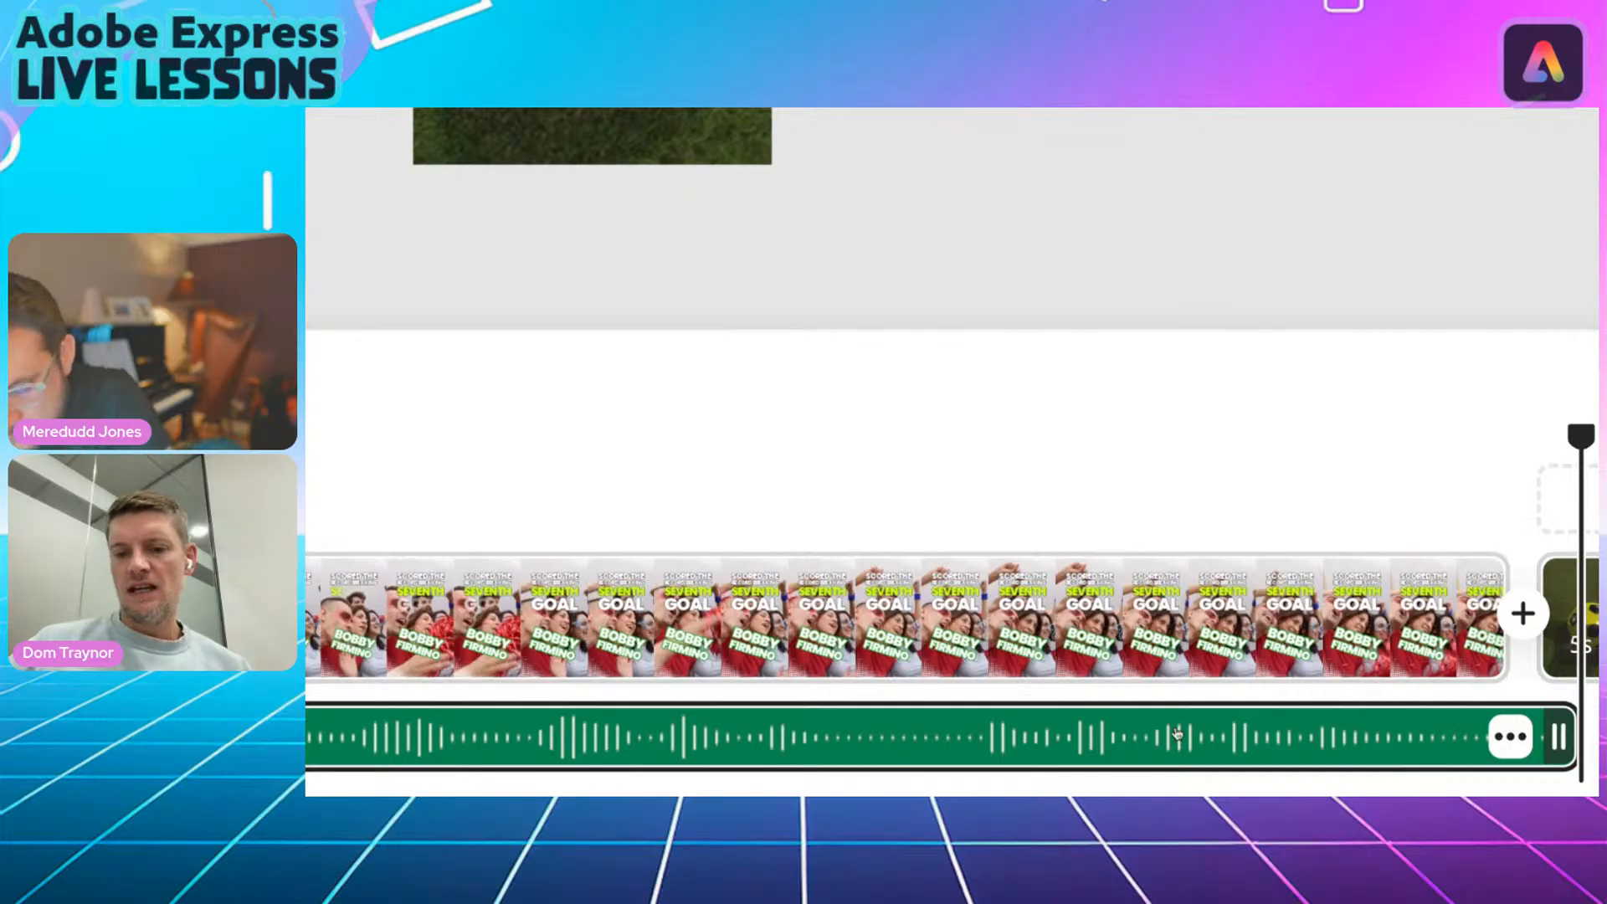
Trim the end of the new voiceover to 4.8 s so it fits within the celebration scene.
{"action": "left_click_drag", "start_coordinate": [1561, 738], "coordinate": [1465, 756]}
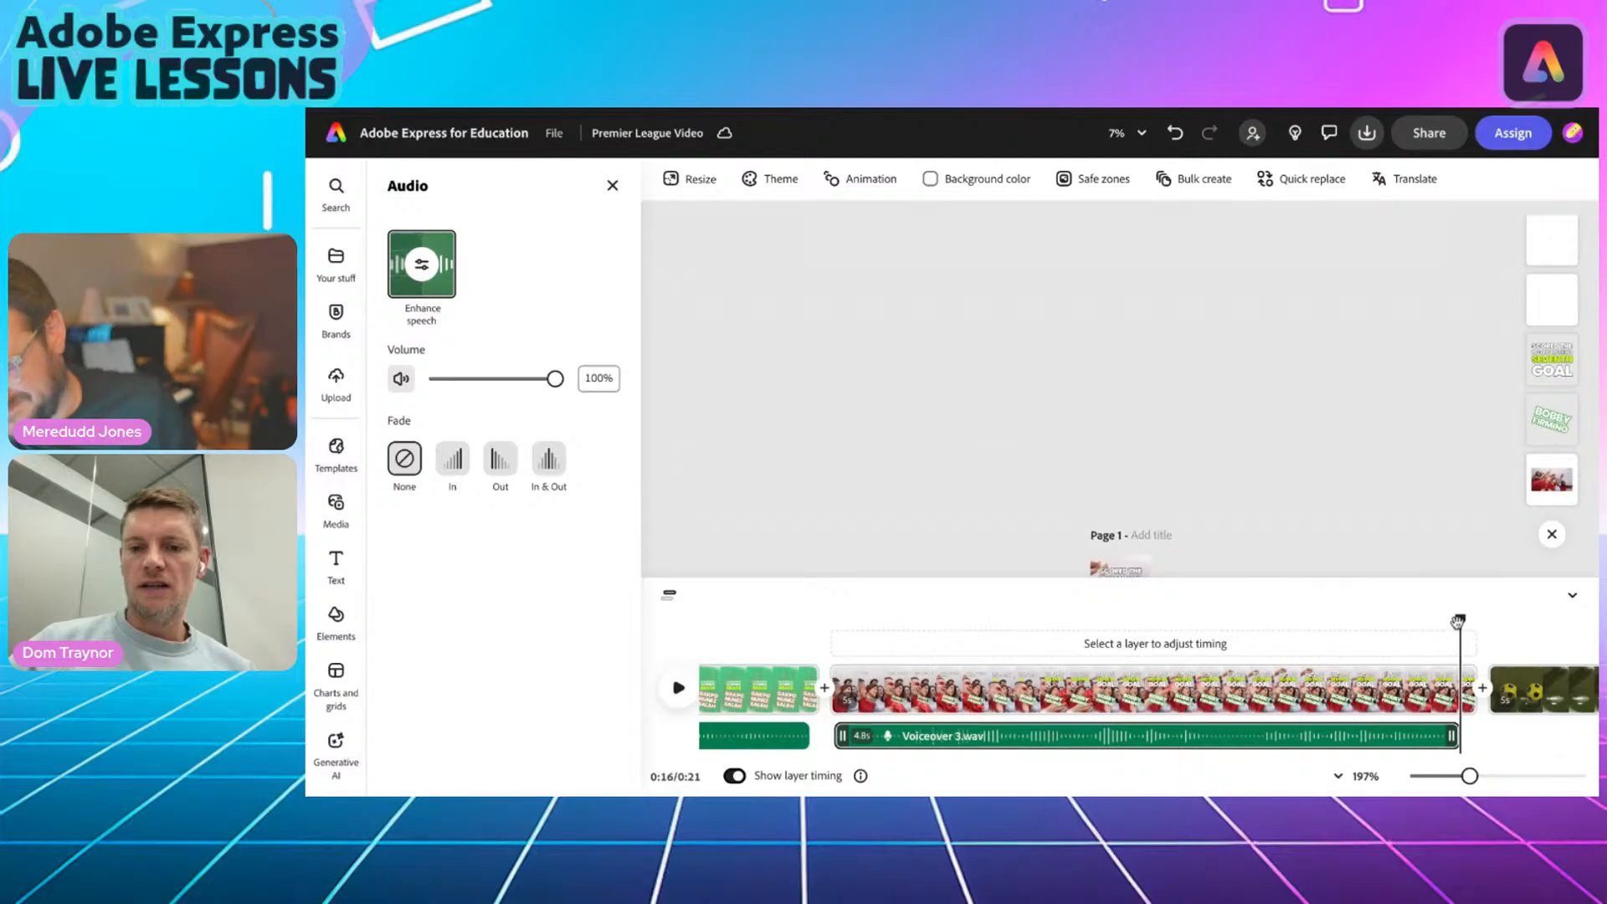
{"action": "scroll", "coordinate": [1226, 469], "scroll_direction": "up", "scroll_amount": 5}
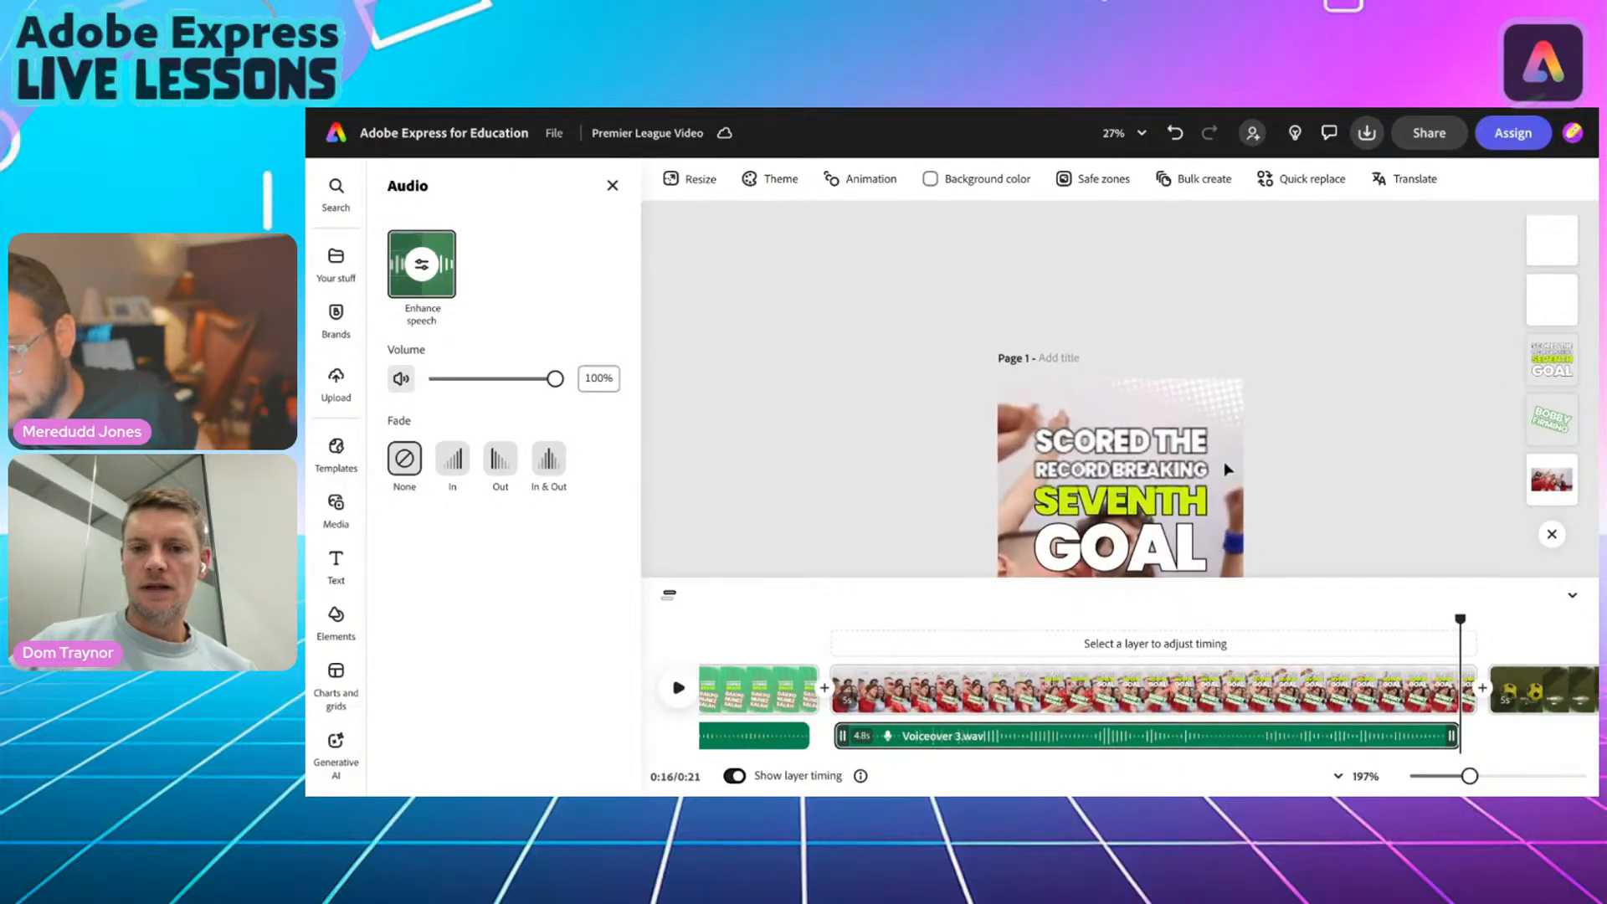
{"action": "scroll", "coordinate": [1226, 468], "scroll_direction": "down", "scroll_amount": 3}
{"action": "scroll", "coordinate": [1226, 469], "scroll_direction": "down", "scroll_amount": 2}
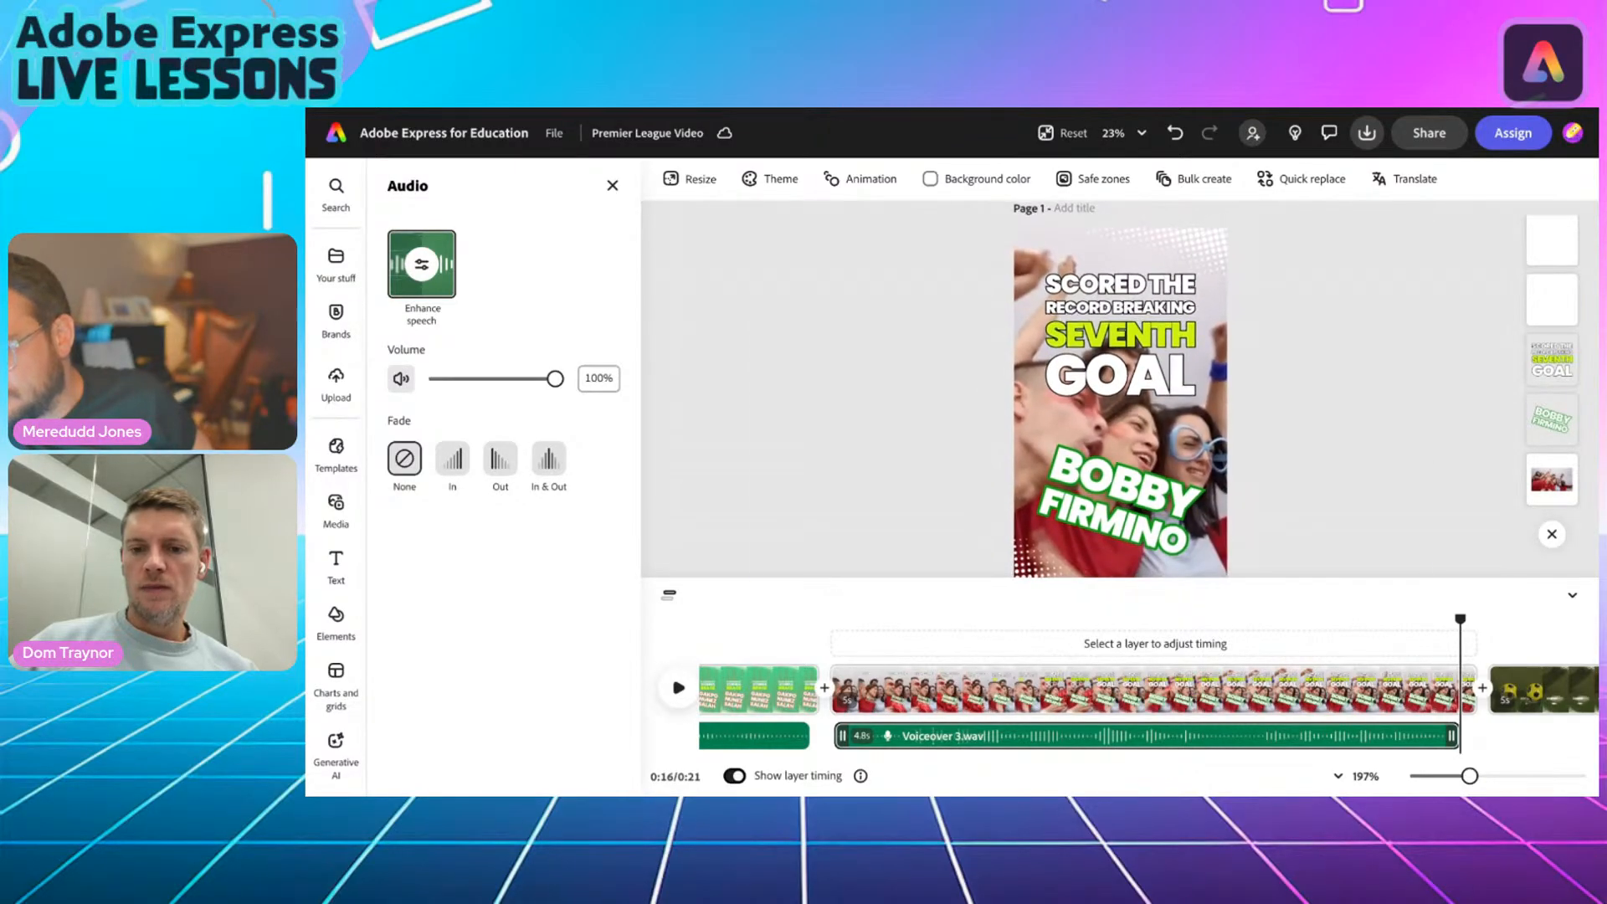
Play the video from the start of the celebration scene to check the voiceover against the animated text.
{"action": "left_click_drag", "start_coordinate": [1457, 616], "coordinate": [825, 620]}
{"action": "left_click", "coordinate": [677, 693]}
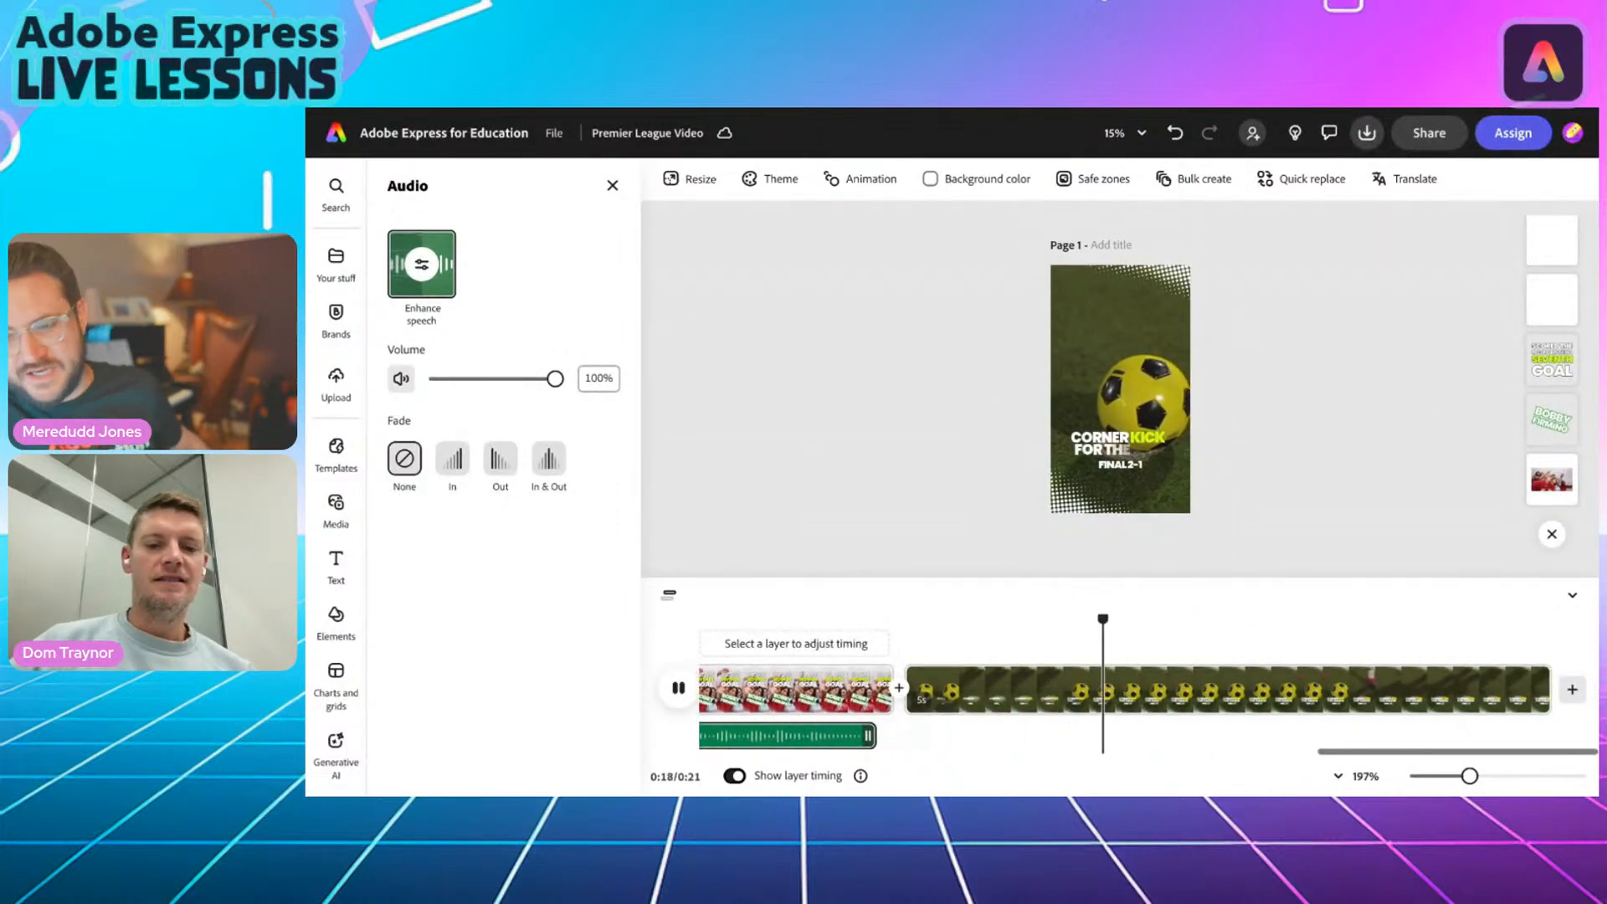
{"action": "left_click", "coordinate": [677, 688]}
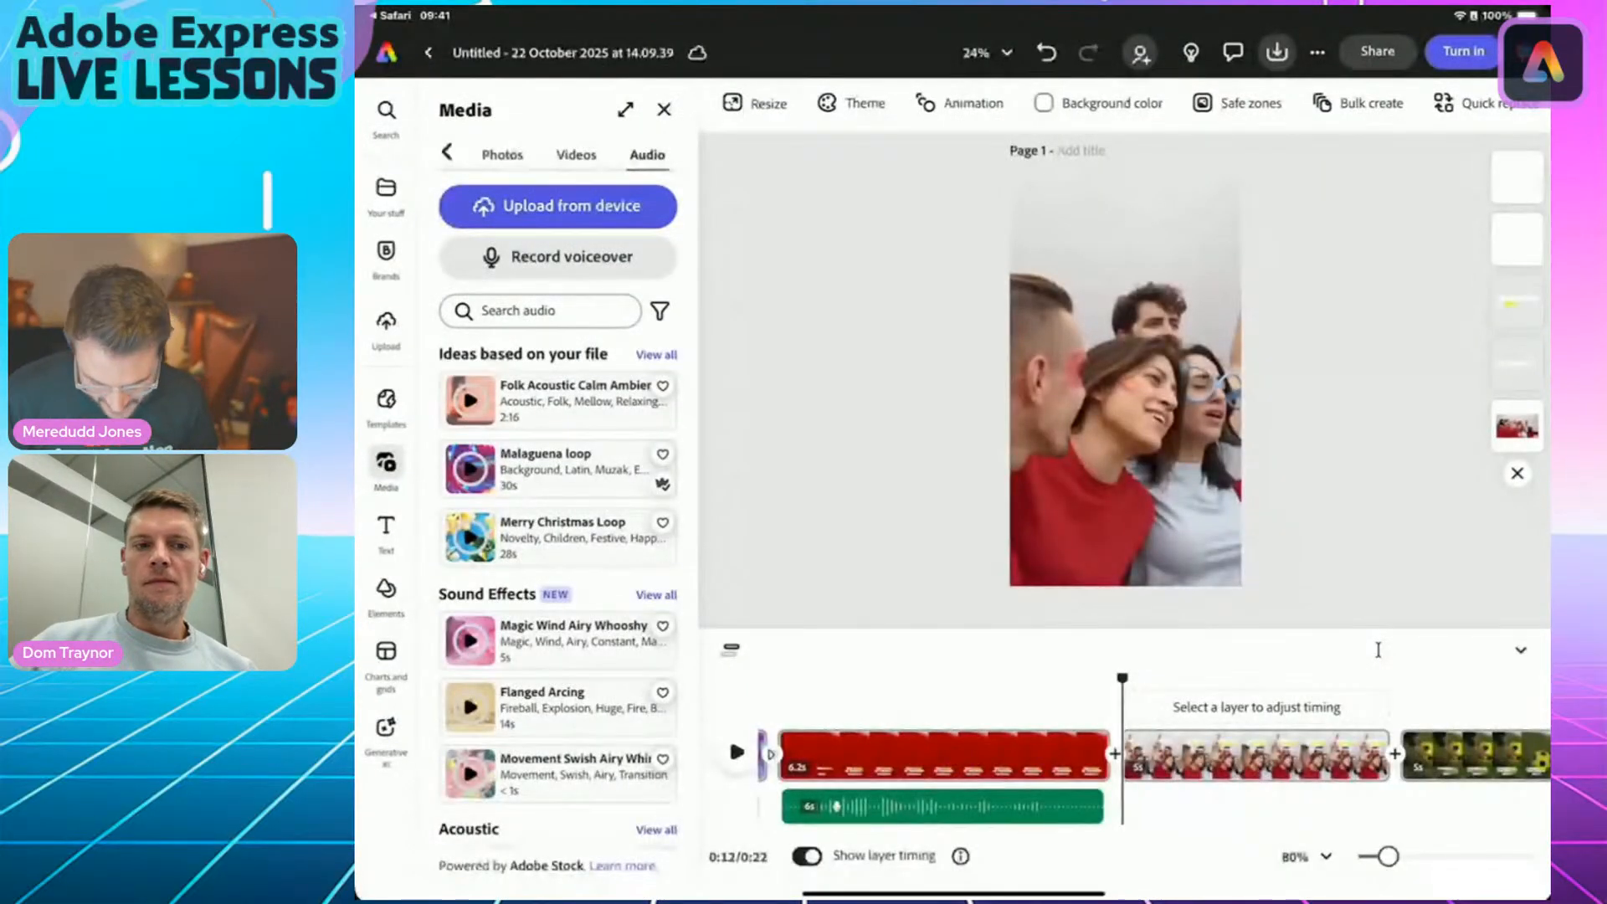
In the title of the cheering fans scene, replace the word "CELEBRATING" with "INCREDIBLE".
{"action": "scroll", "coordinate": [1153, 754], "scroll_direction": "left", "scroll_amount": 1}
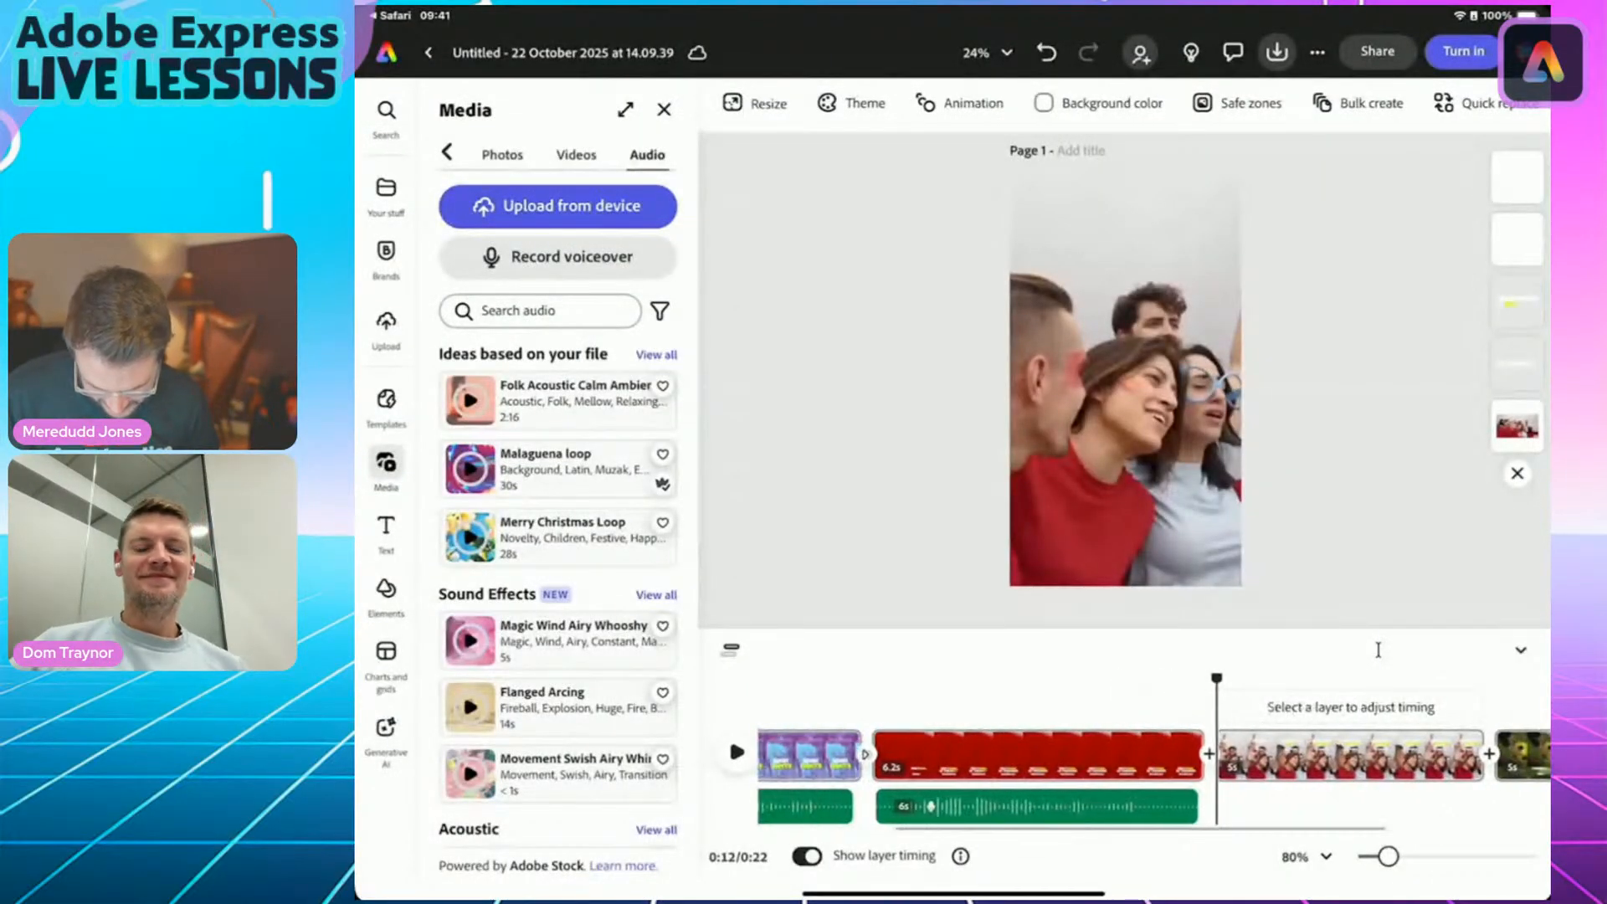
{"action": "left_click", "coordinate": [1290, 677]}
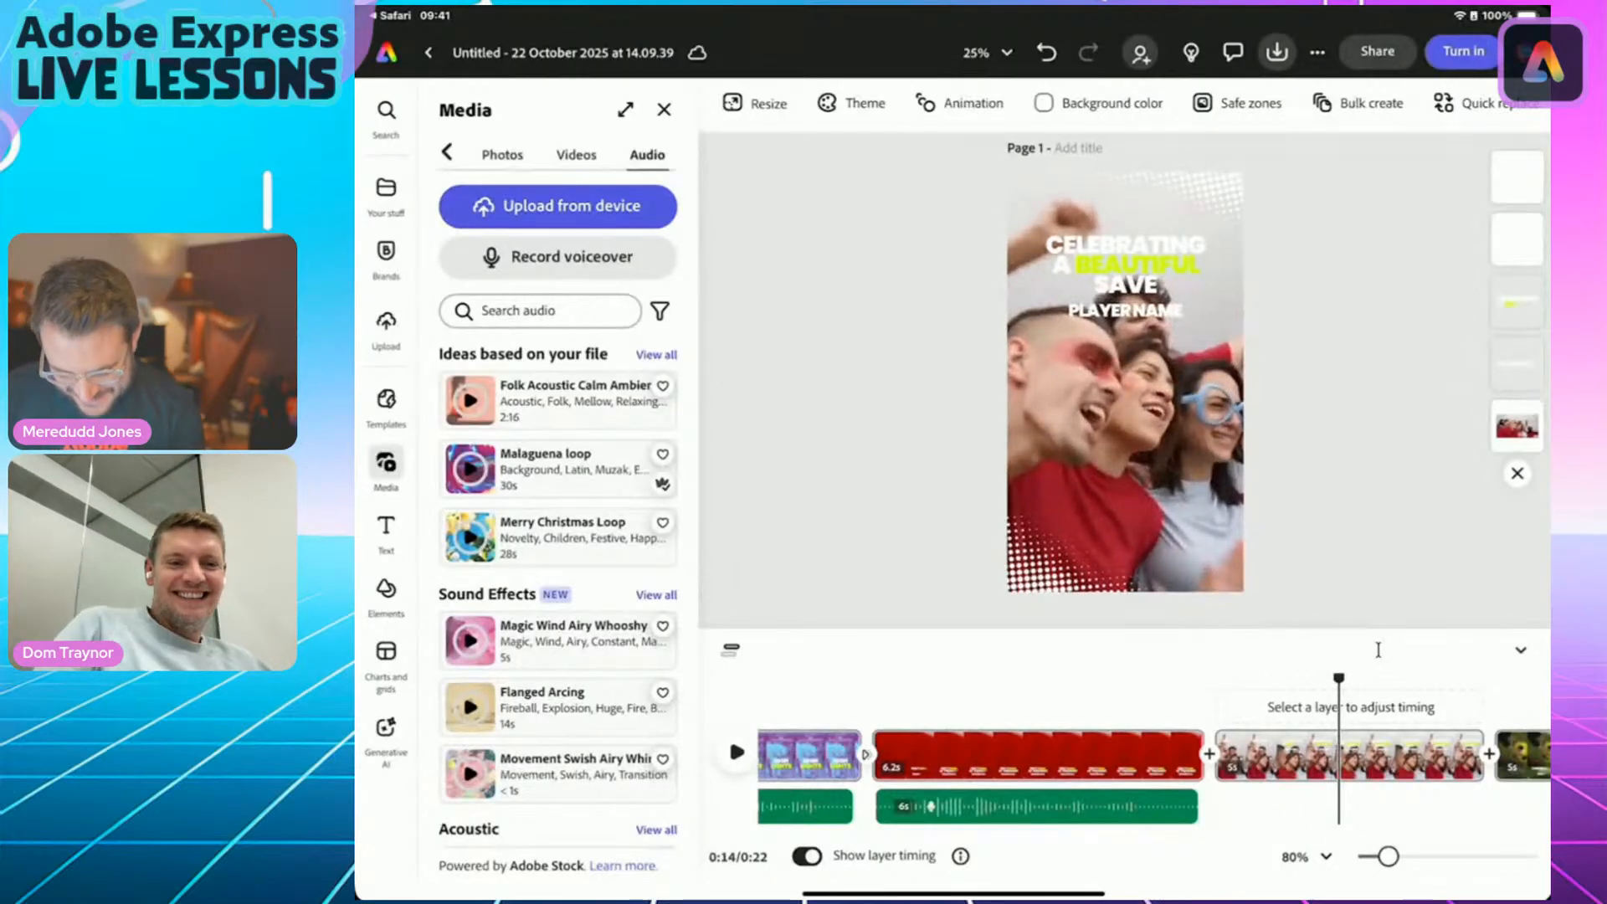
{"action": "scroll", "coordinate": [1124, 335], "scroll_direction": "up", "scroll_amount": 5}
{"action": "left_click", "coordinate": [1205, 289]}
{"action": "left_click", "coordinate": [1205, 289]}
{"action": "double_click", "coordinate": [1125, 328]}
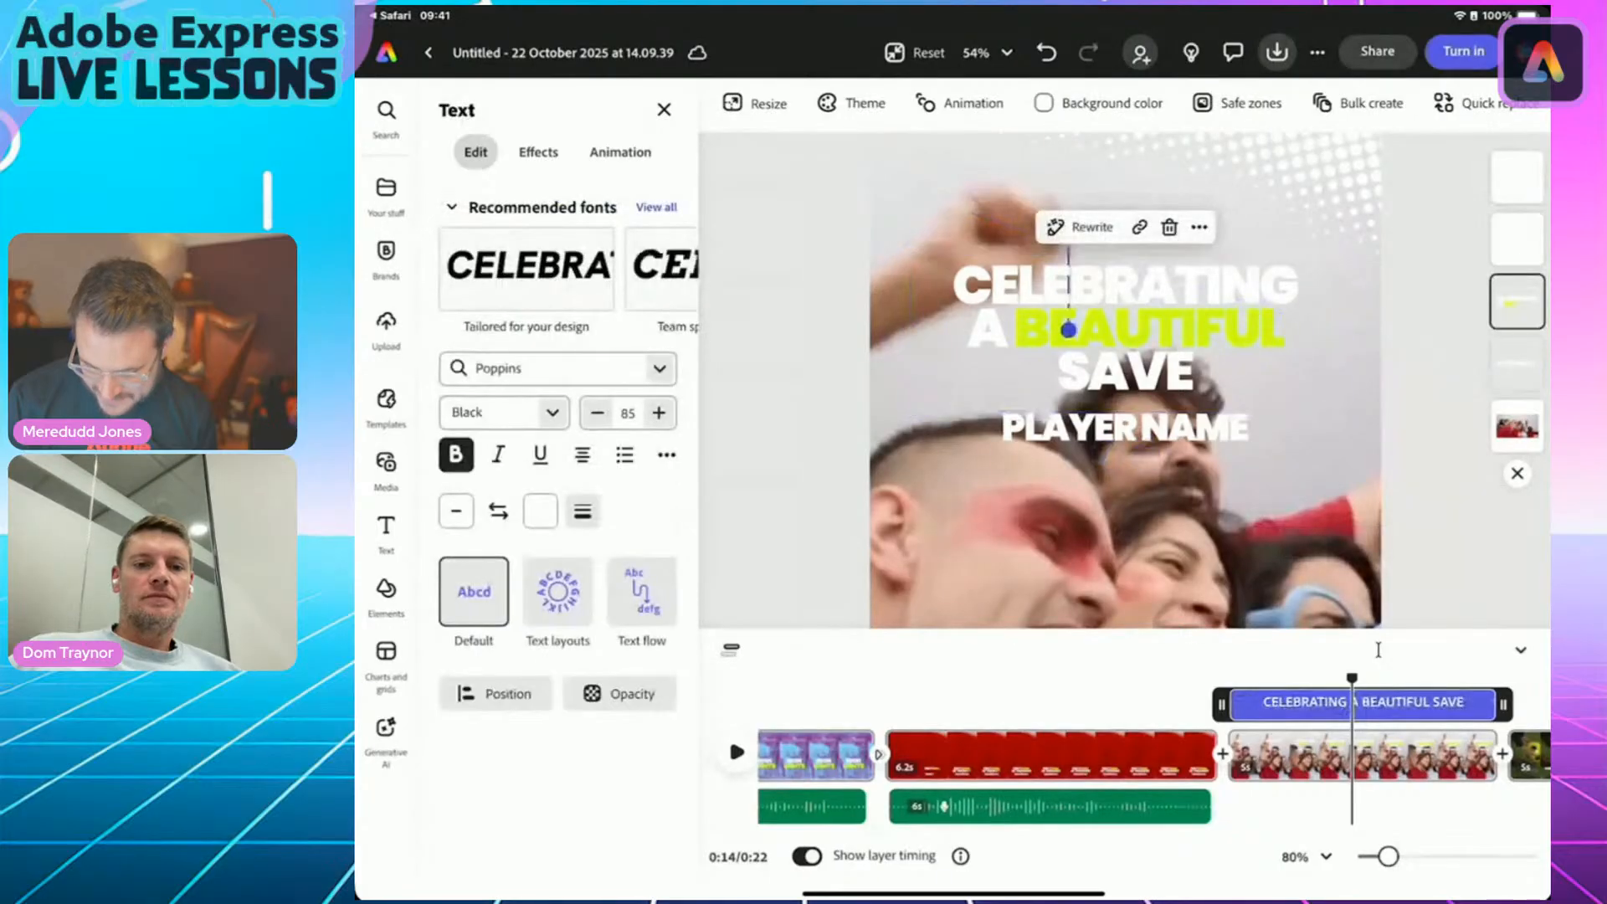
{"action": "double_click", "coordinate": [1125, 287]}
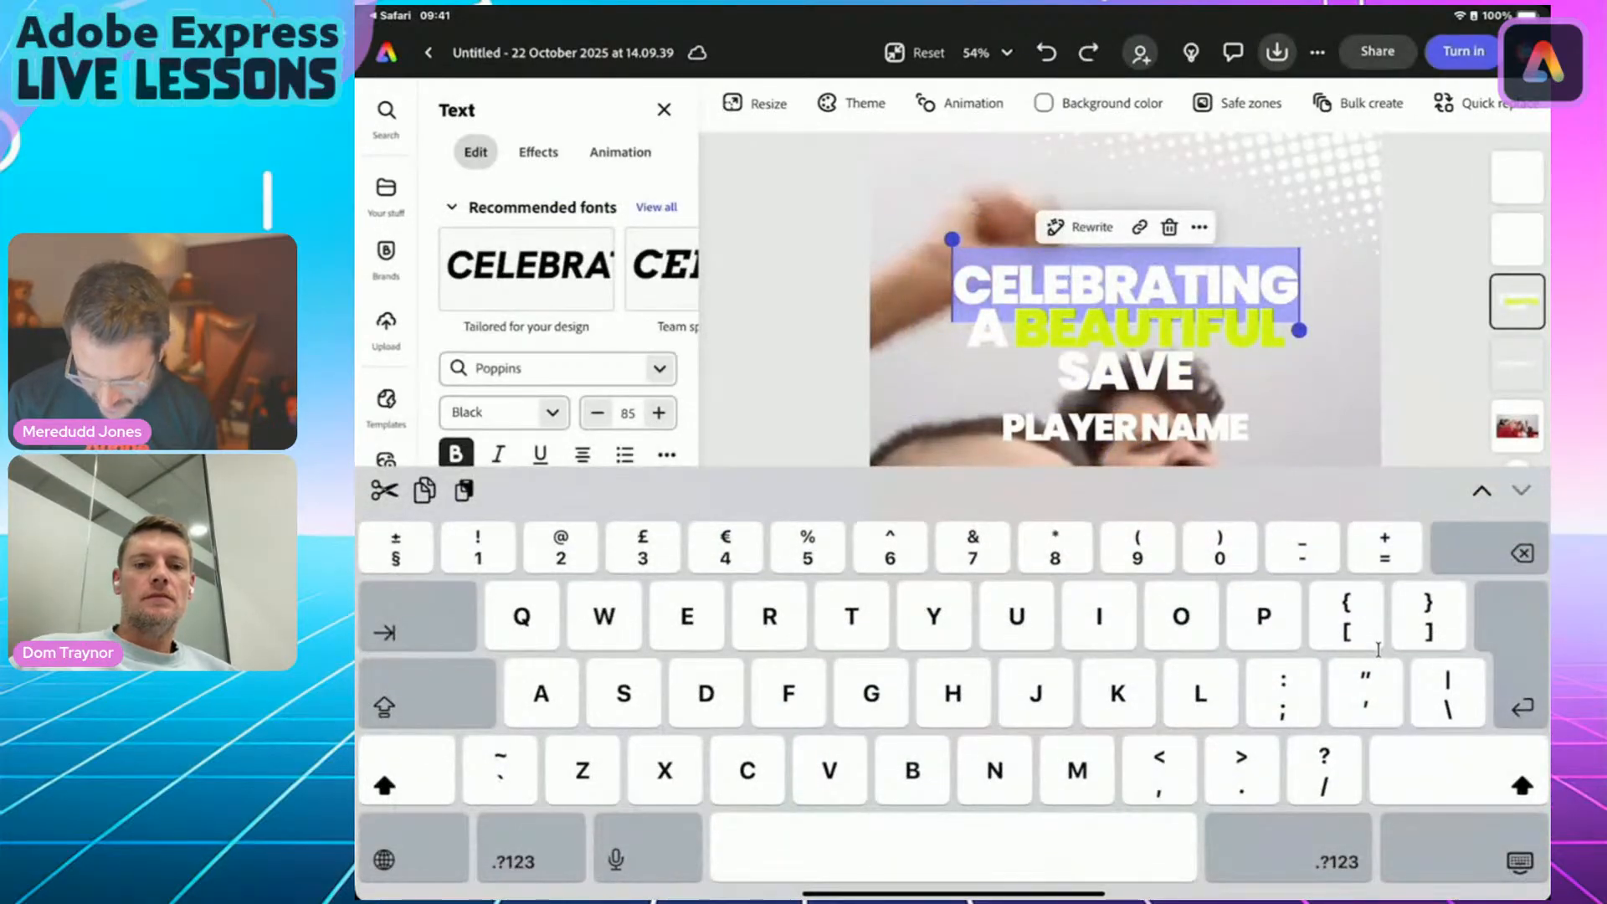
{"action": "type", "text": "I"}
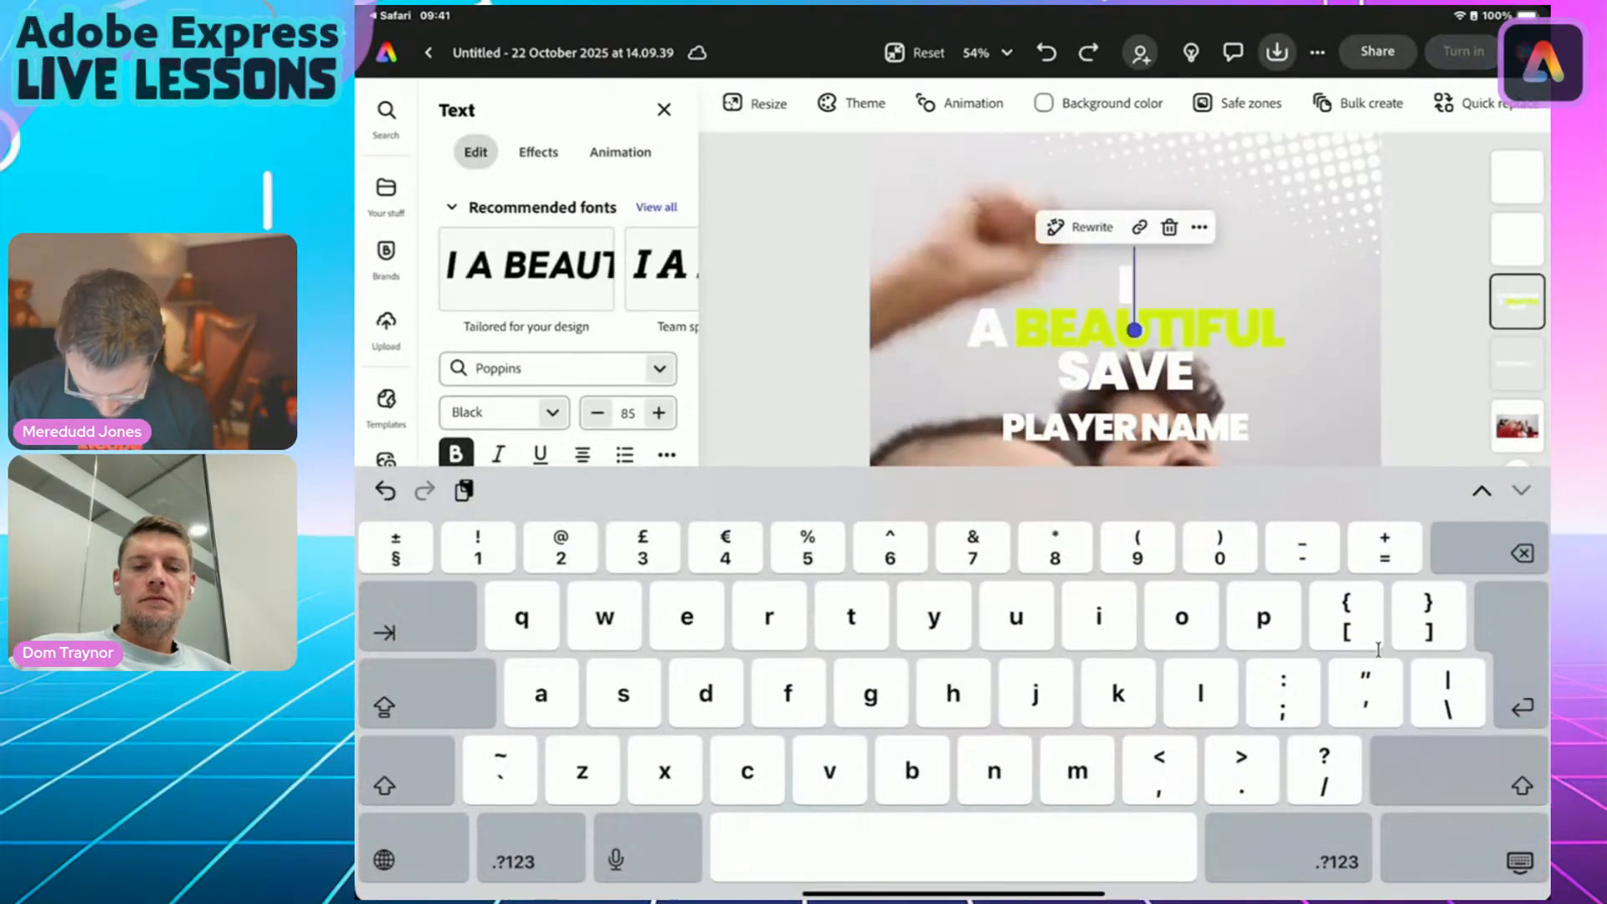
{"action": "type", "text": "NCRED"}
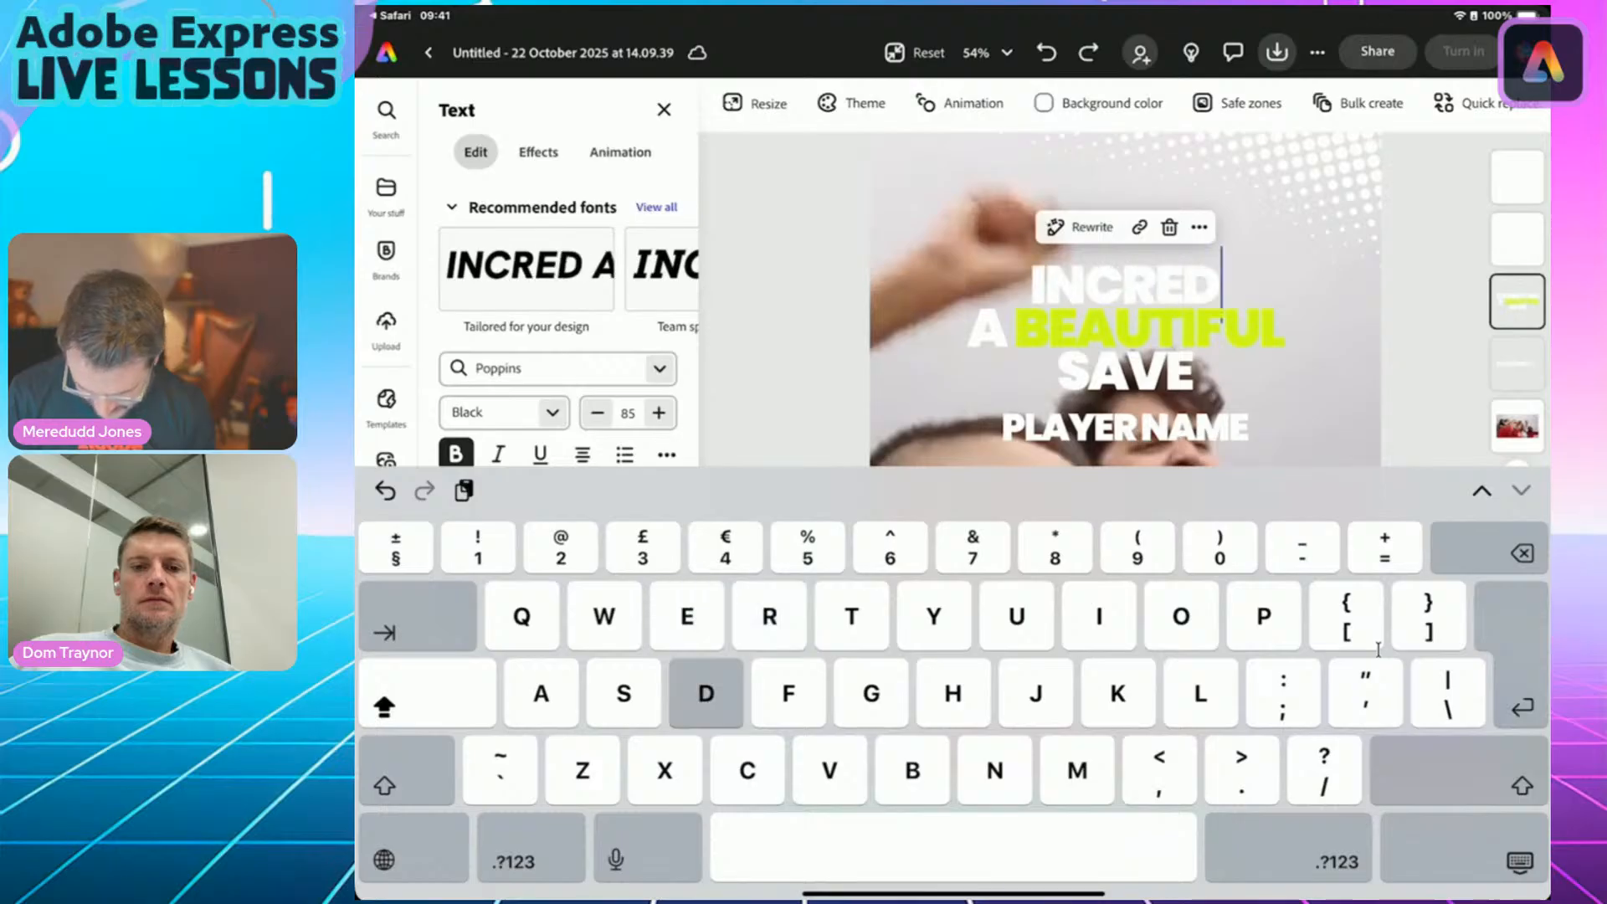
{"action": "type", "text": "IBLE"}
Remove the "A" from the title and replace "BEAUTIFUL SAVE" with "DEFENSIVE WORK".
{"action": "left_click", "coordinate": [1012, 372]}
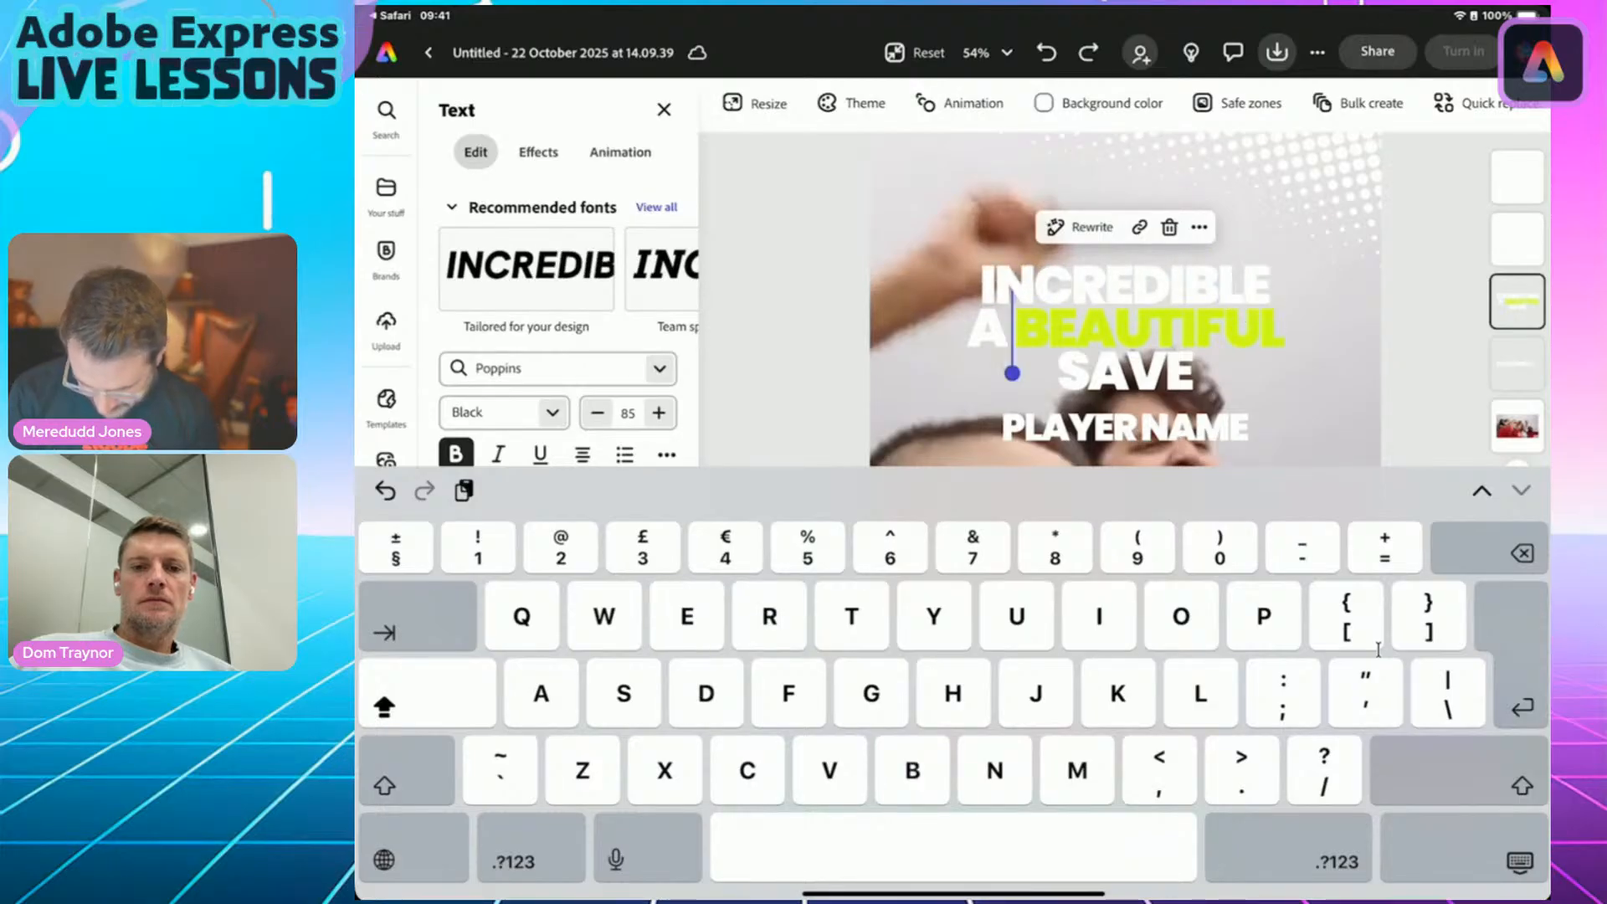
{"action": "key", "text": "BackSpace"}
{"action": "key", "text": "BackSpace"}
{"action": "left_click", "coordinate": [1054, 372]}
{"action": "double_click", "coordinate": [1055, 328]}
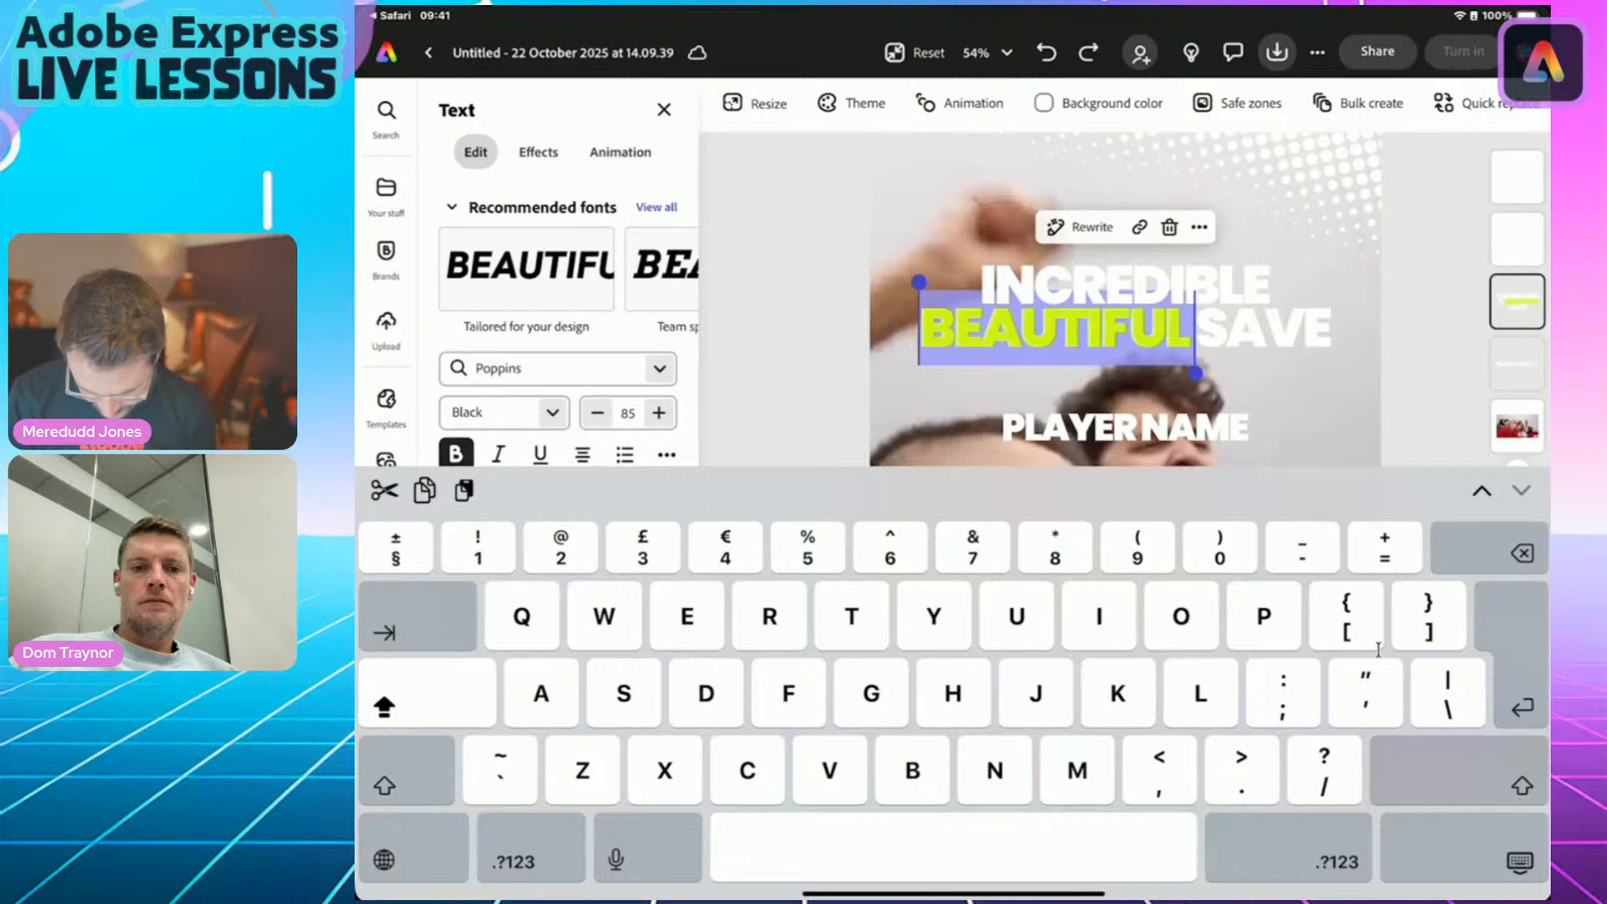
{"action": "type", "text": "DEFENSIVE"}
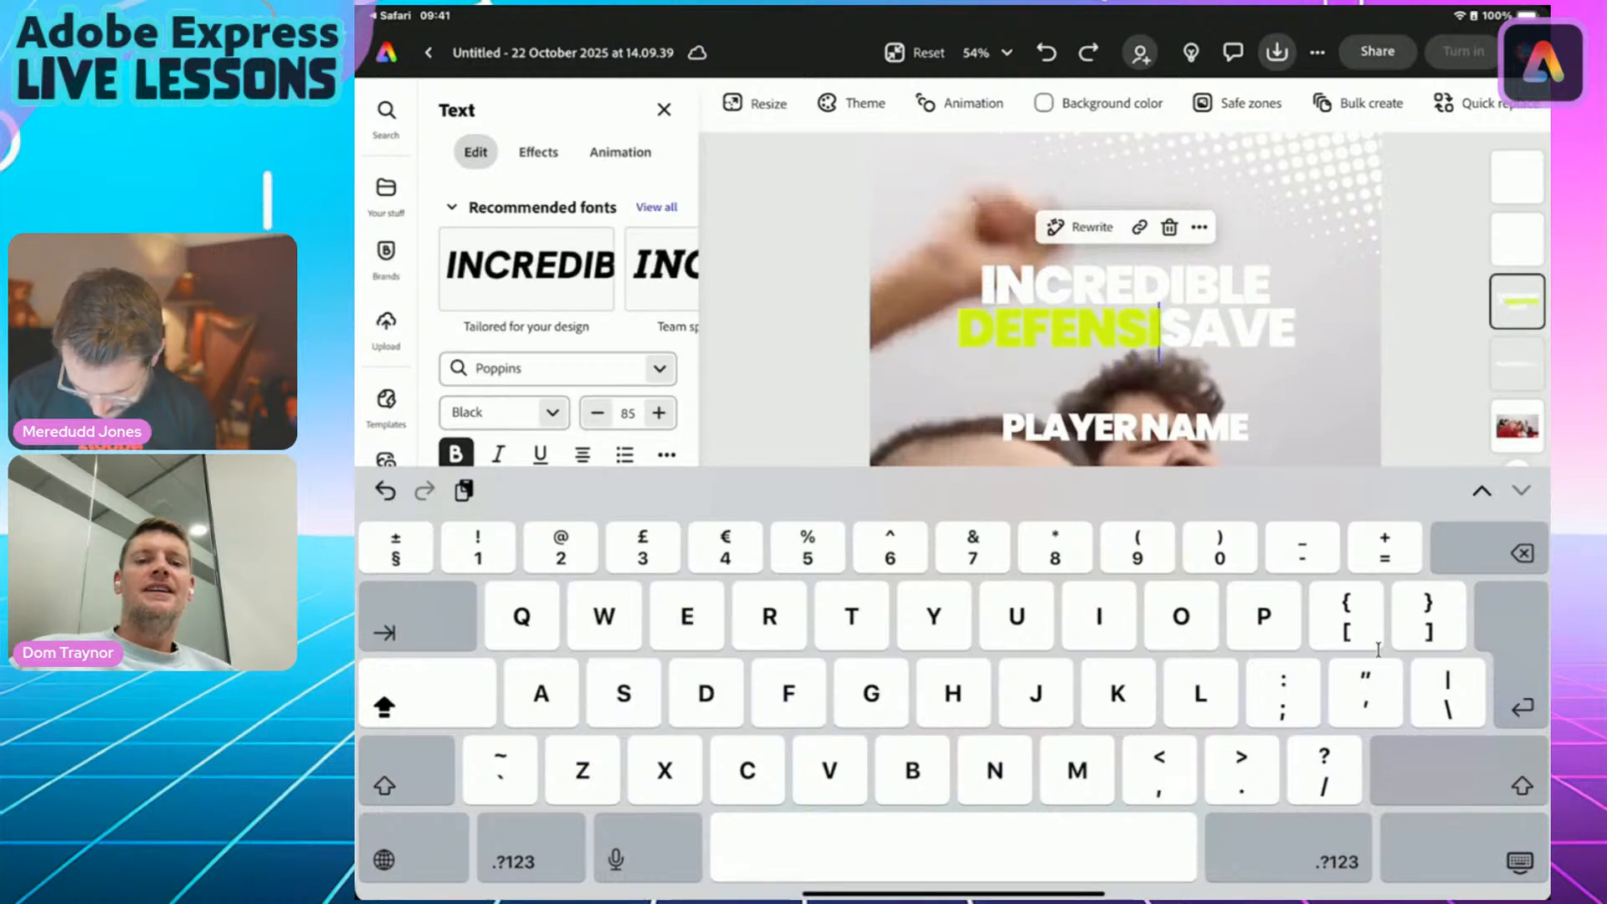
{"action": "double_click", "coordinate": [1264, 328]}
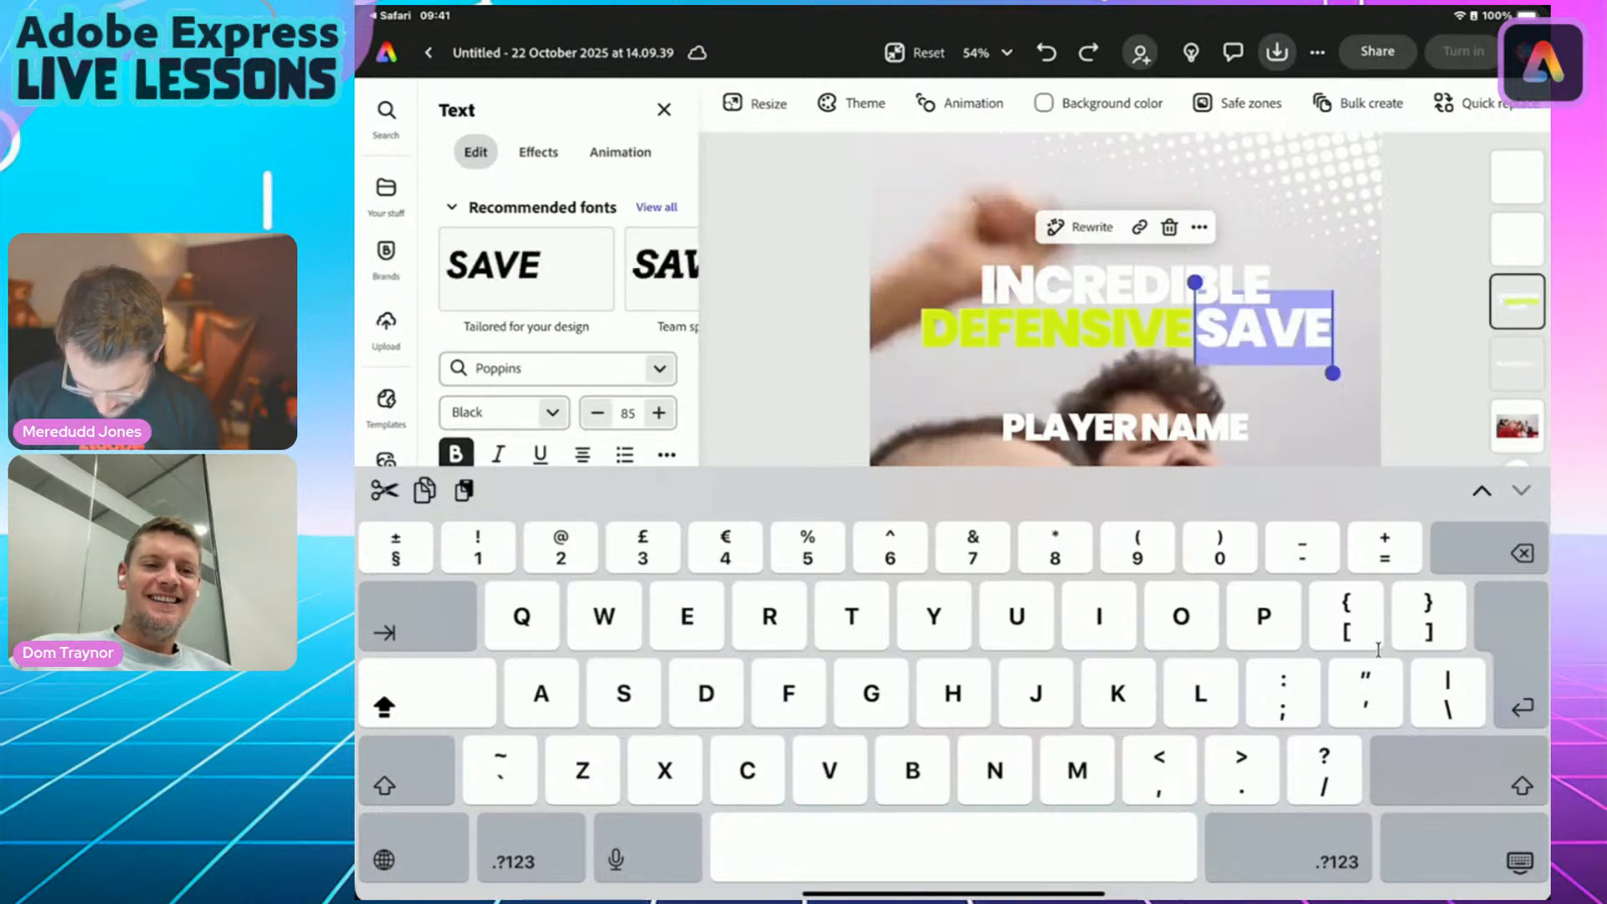
{"action": "type", "text": "WORK"}
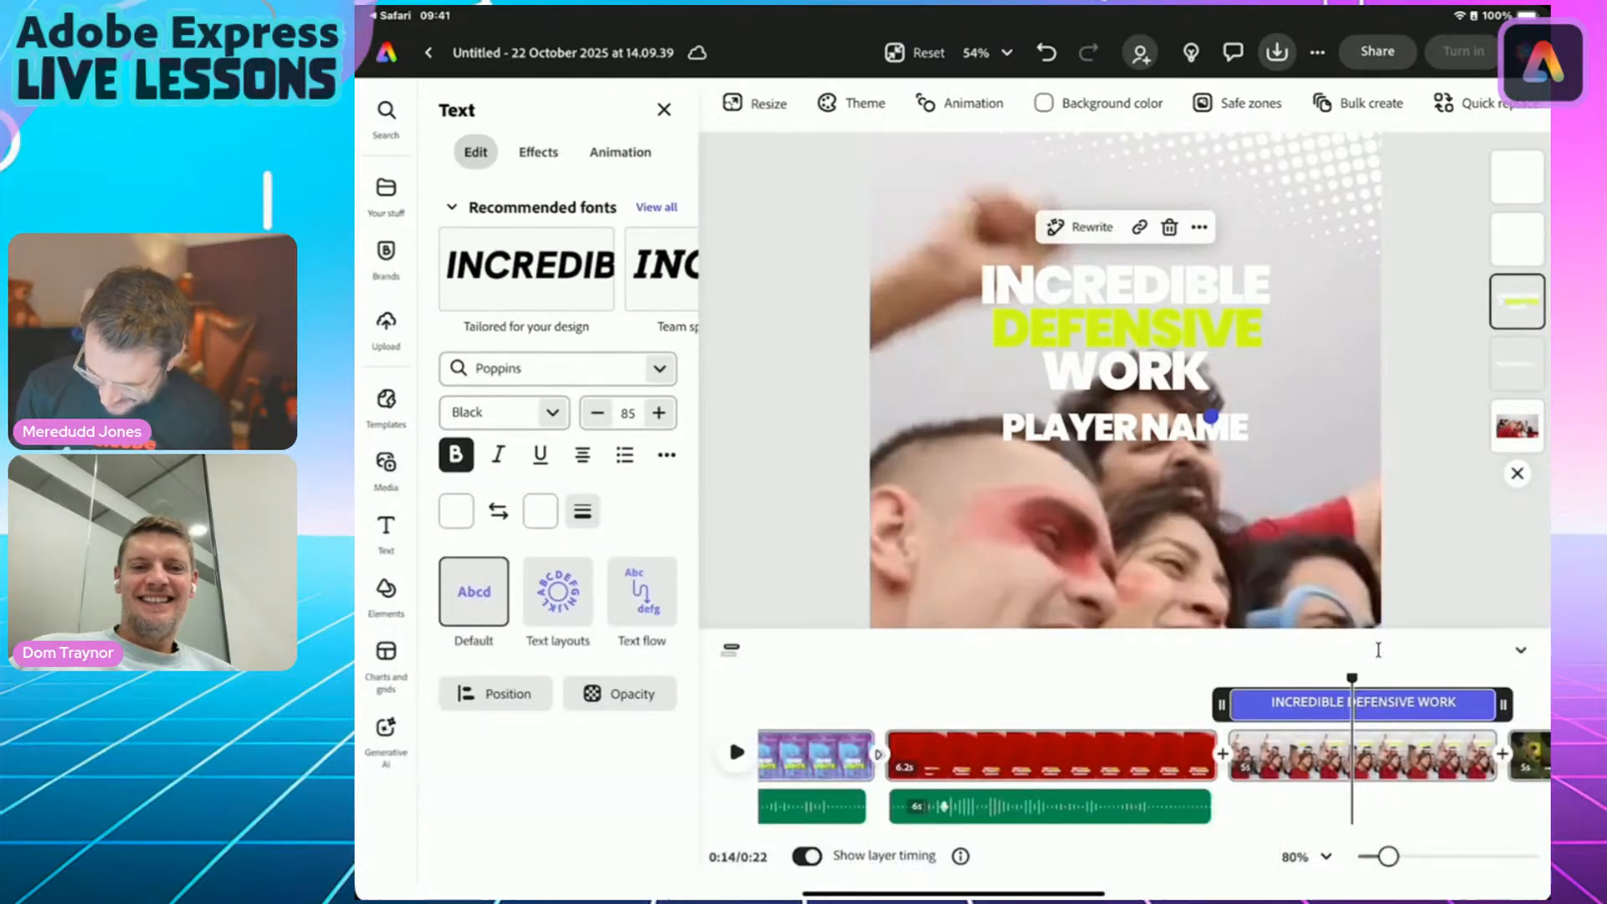
Replace the "PLAYER NAME" placeholder under the title with "Joe Rodon".
{"action": "left_click", "coordinate": [1125, 428]}
{"action": "left_click", "coordinate": [1126, 428]}
{"action": "double_click", "coordinate": [1126, 427]}
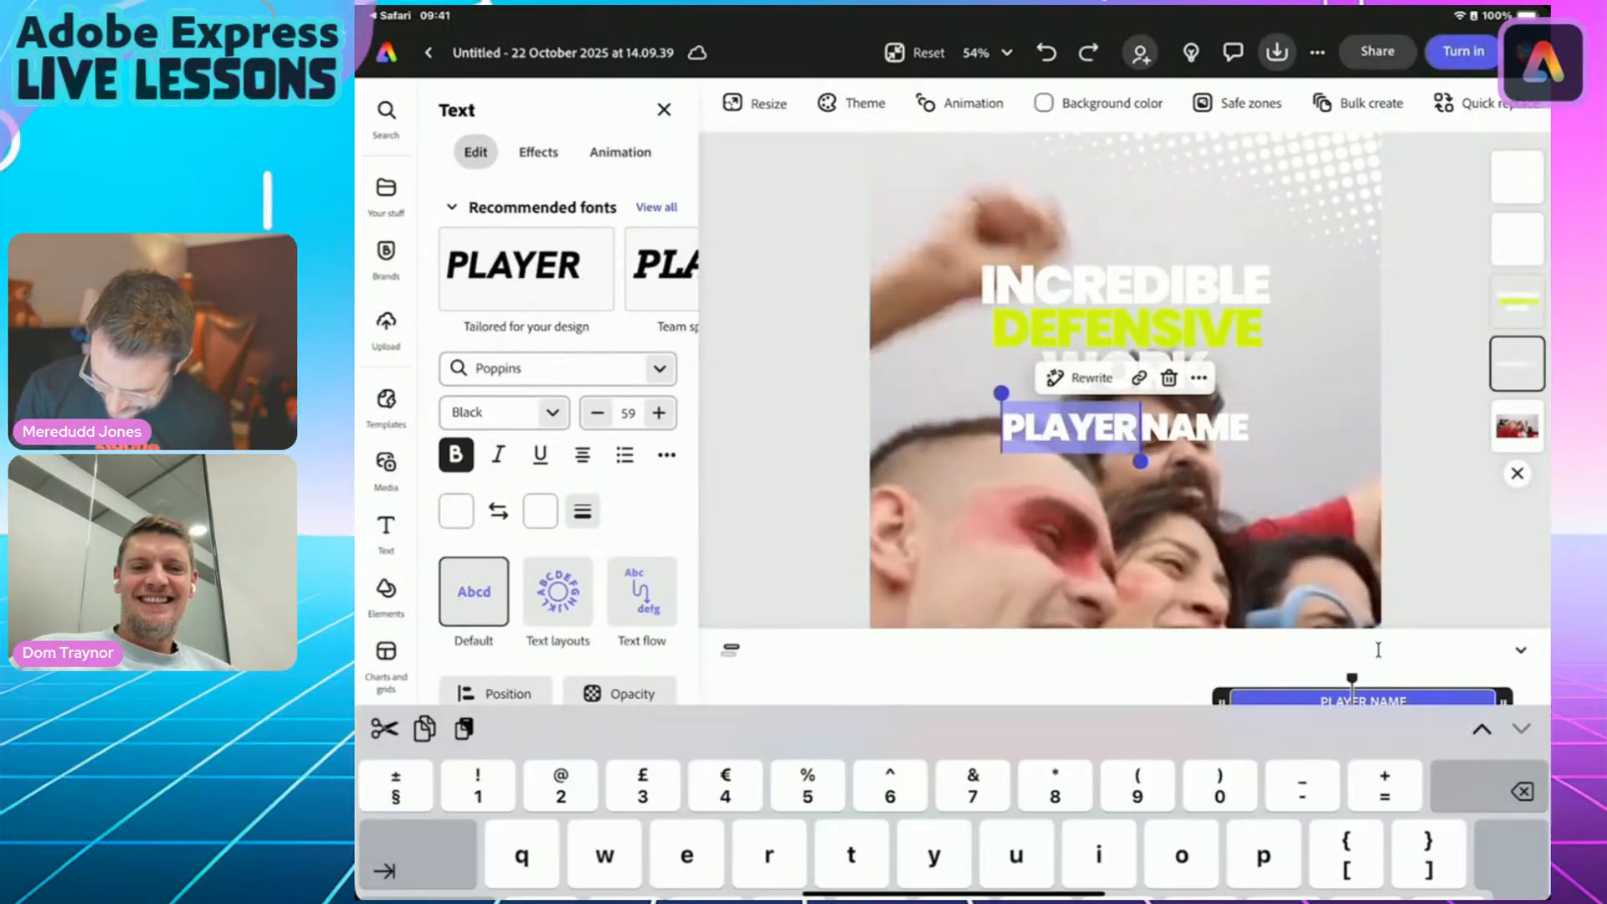
{"action": "type", "text": "Jo"}
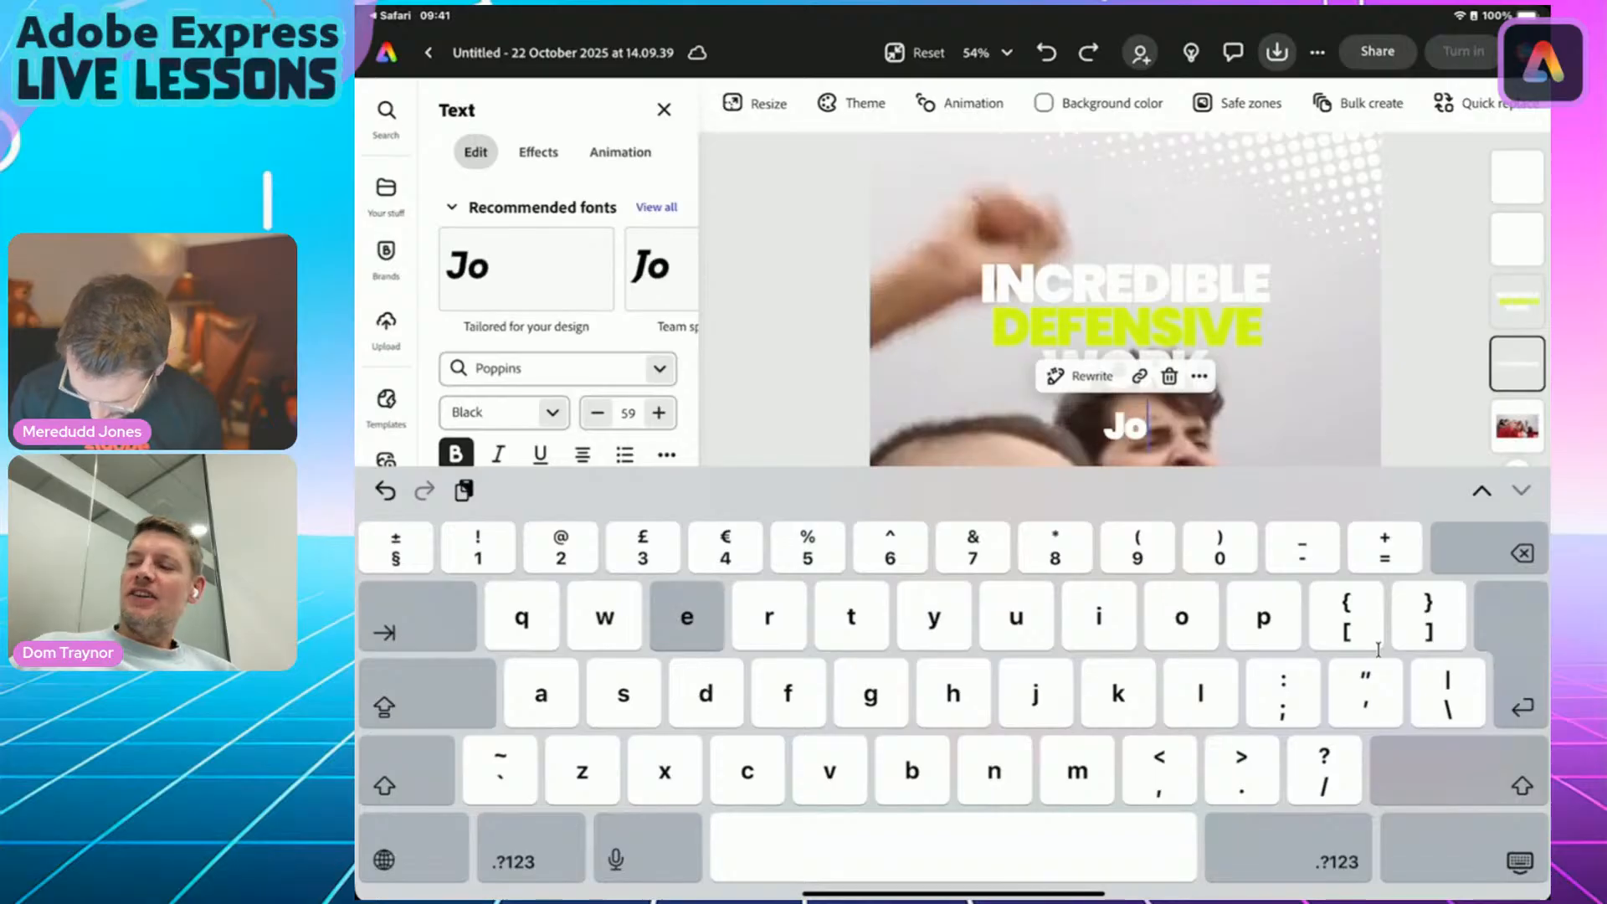
{"action": "type", "text": "e Rodon"}
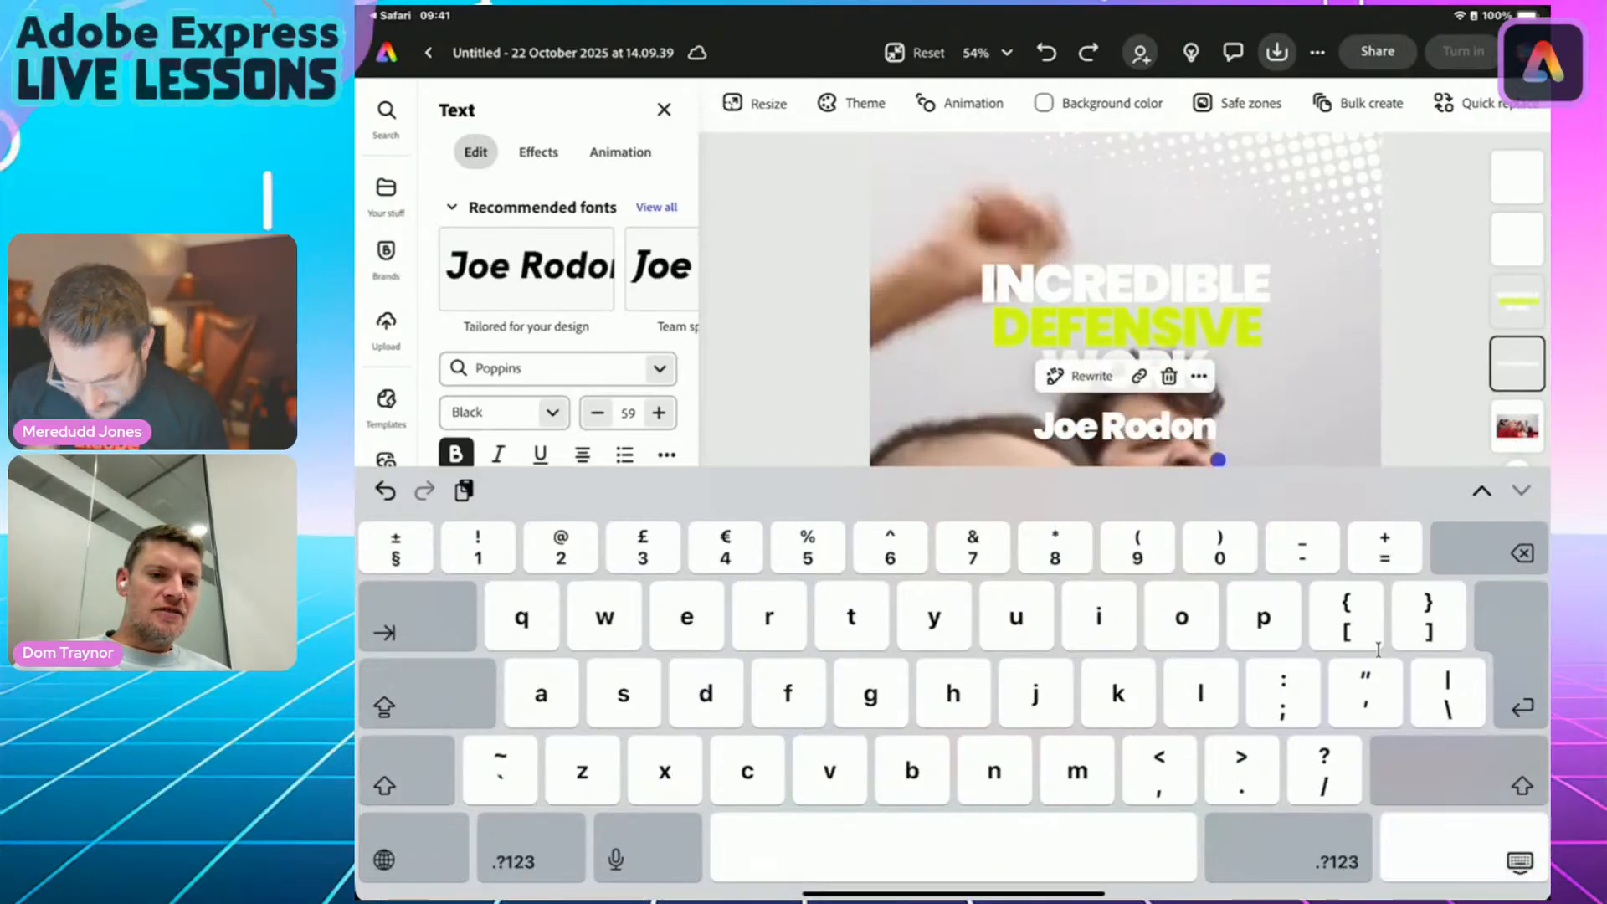
{"action": "left_click", "coordinate": [1519, 861]}
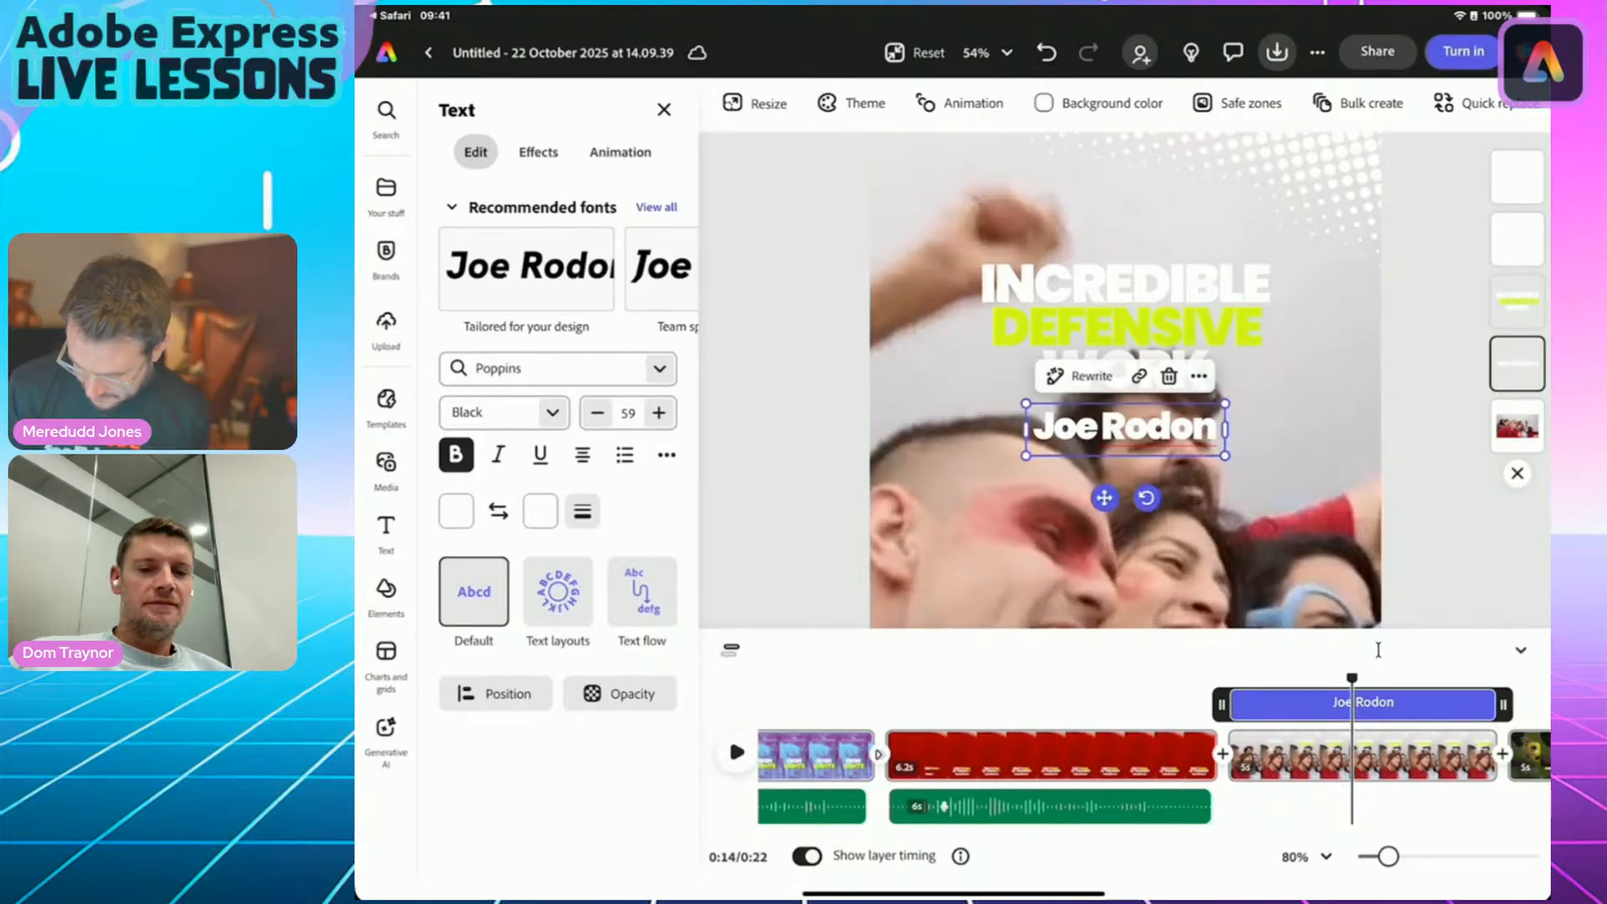
{"action": "left_click", "coordinate": [386, 462]}
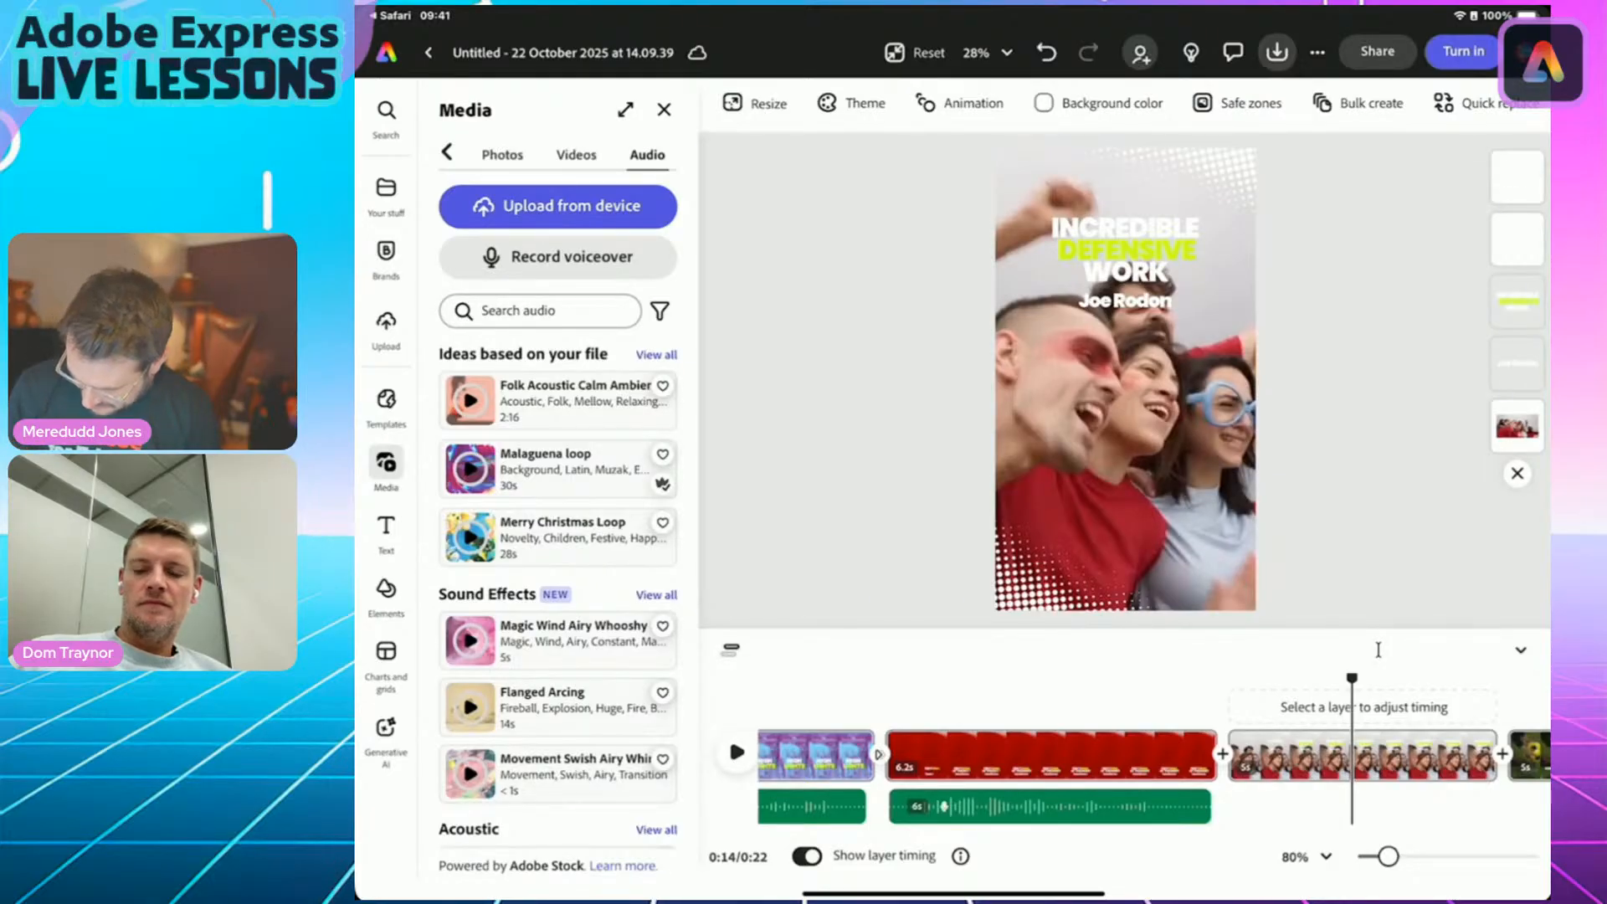
Apply the Lemon Duotone effect to the cheering fans background video.
{"action": "left_click", "coordinate": [1308, 755]}
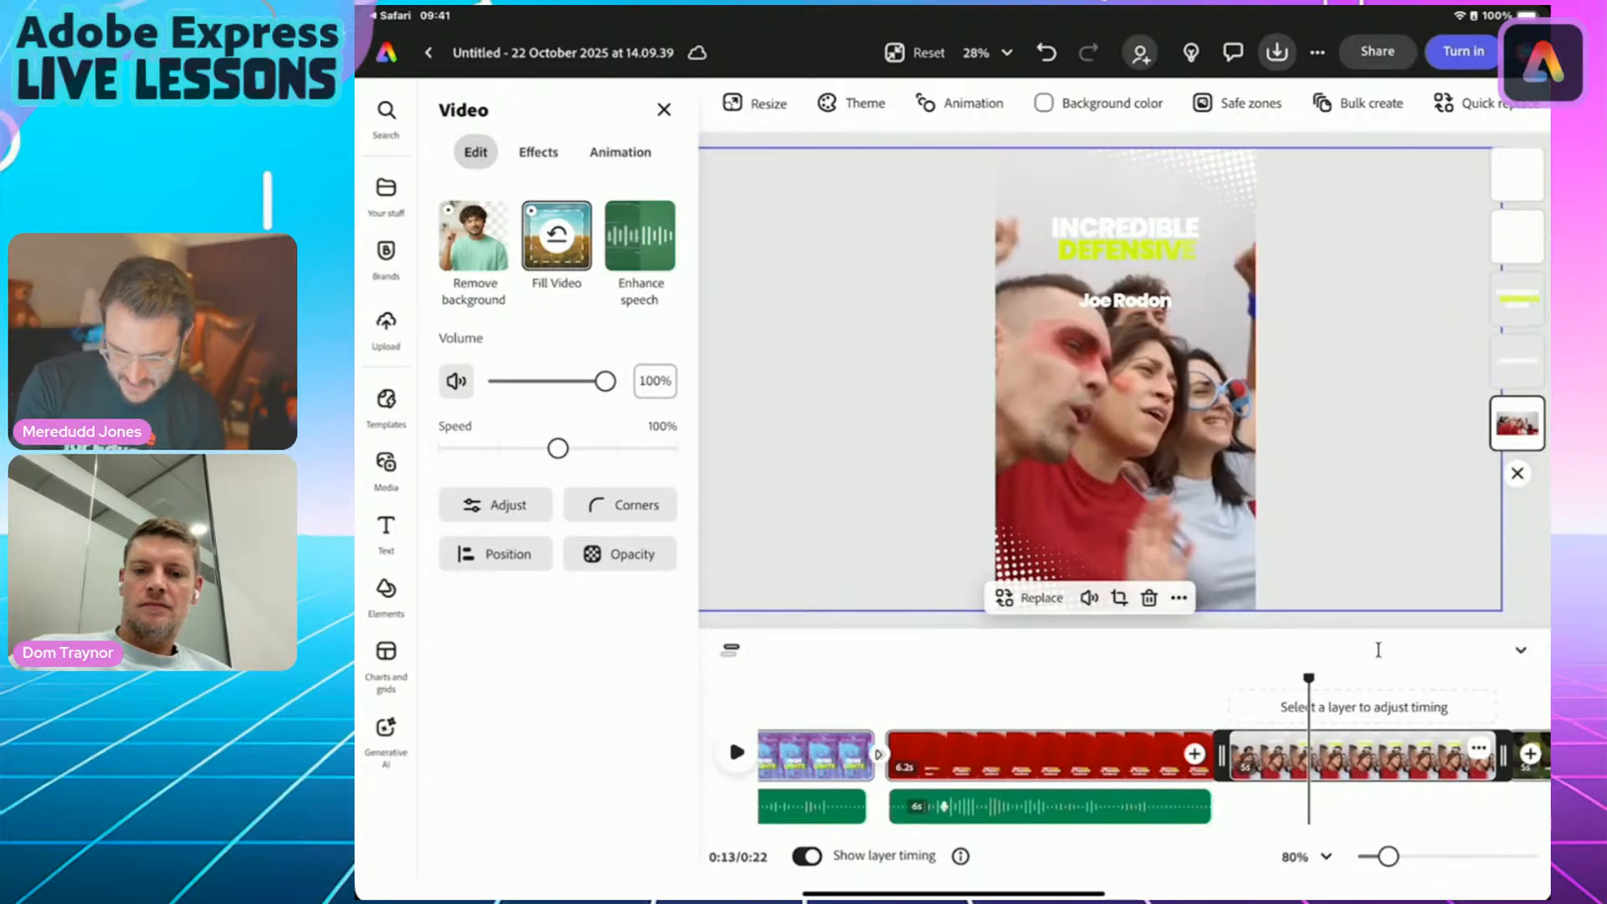
{"action": "left_click", "coordinate": [538, 153]}
{"action": "left_click", "coordinate": [656, 204]}
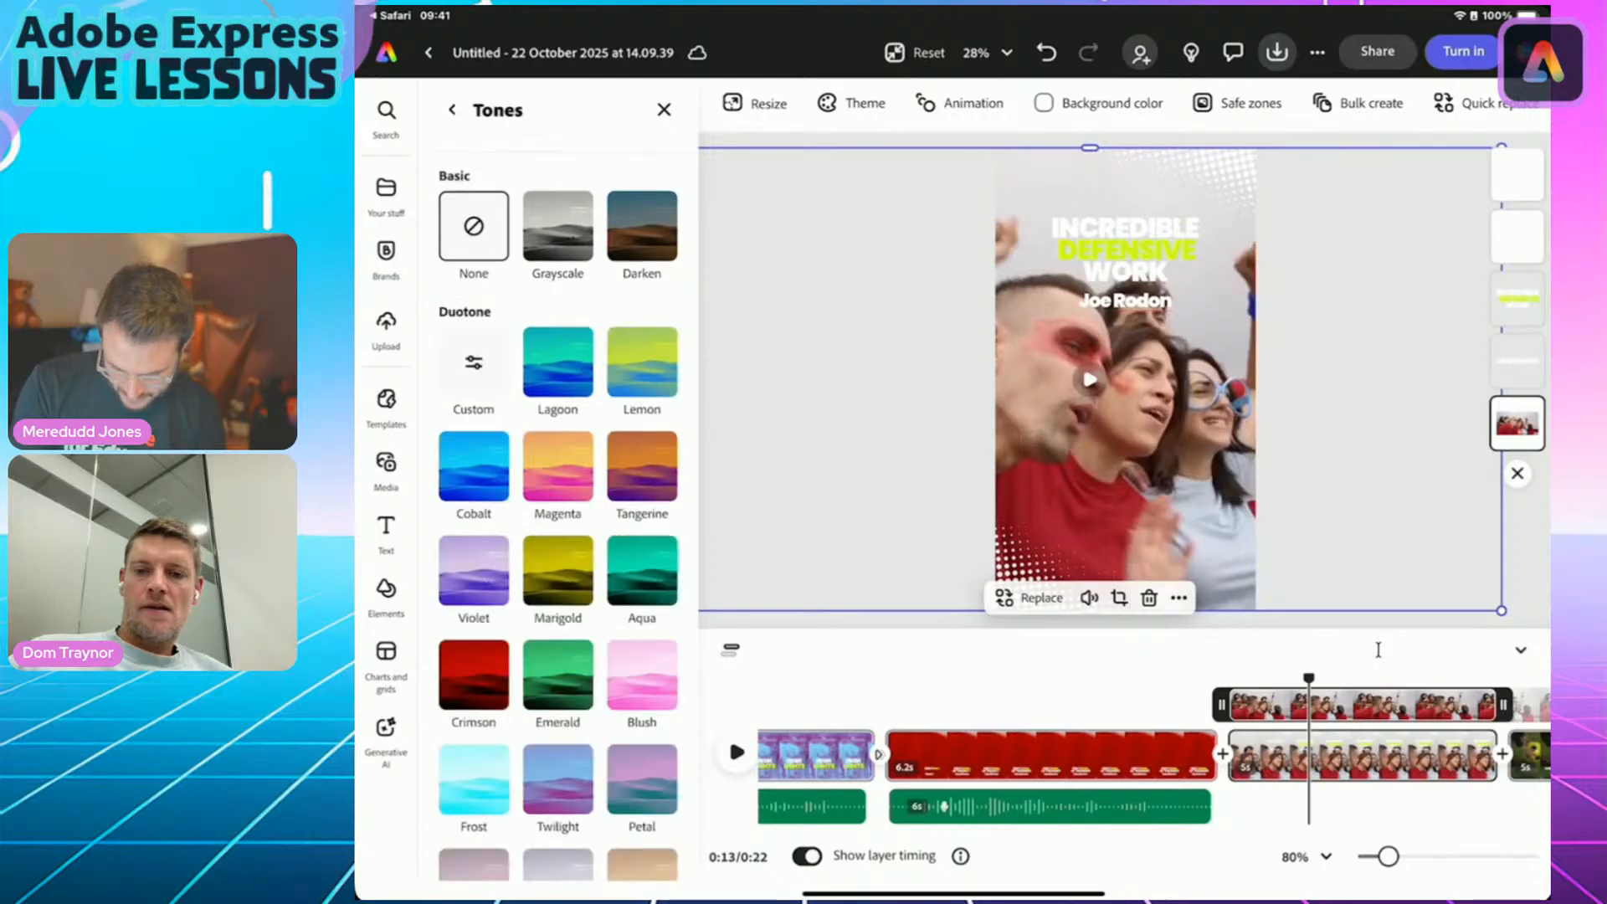
{"action": "left_click", "coordinate": [641, 361]}
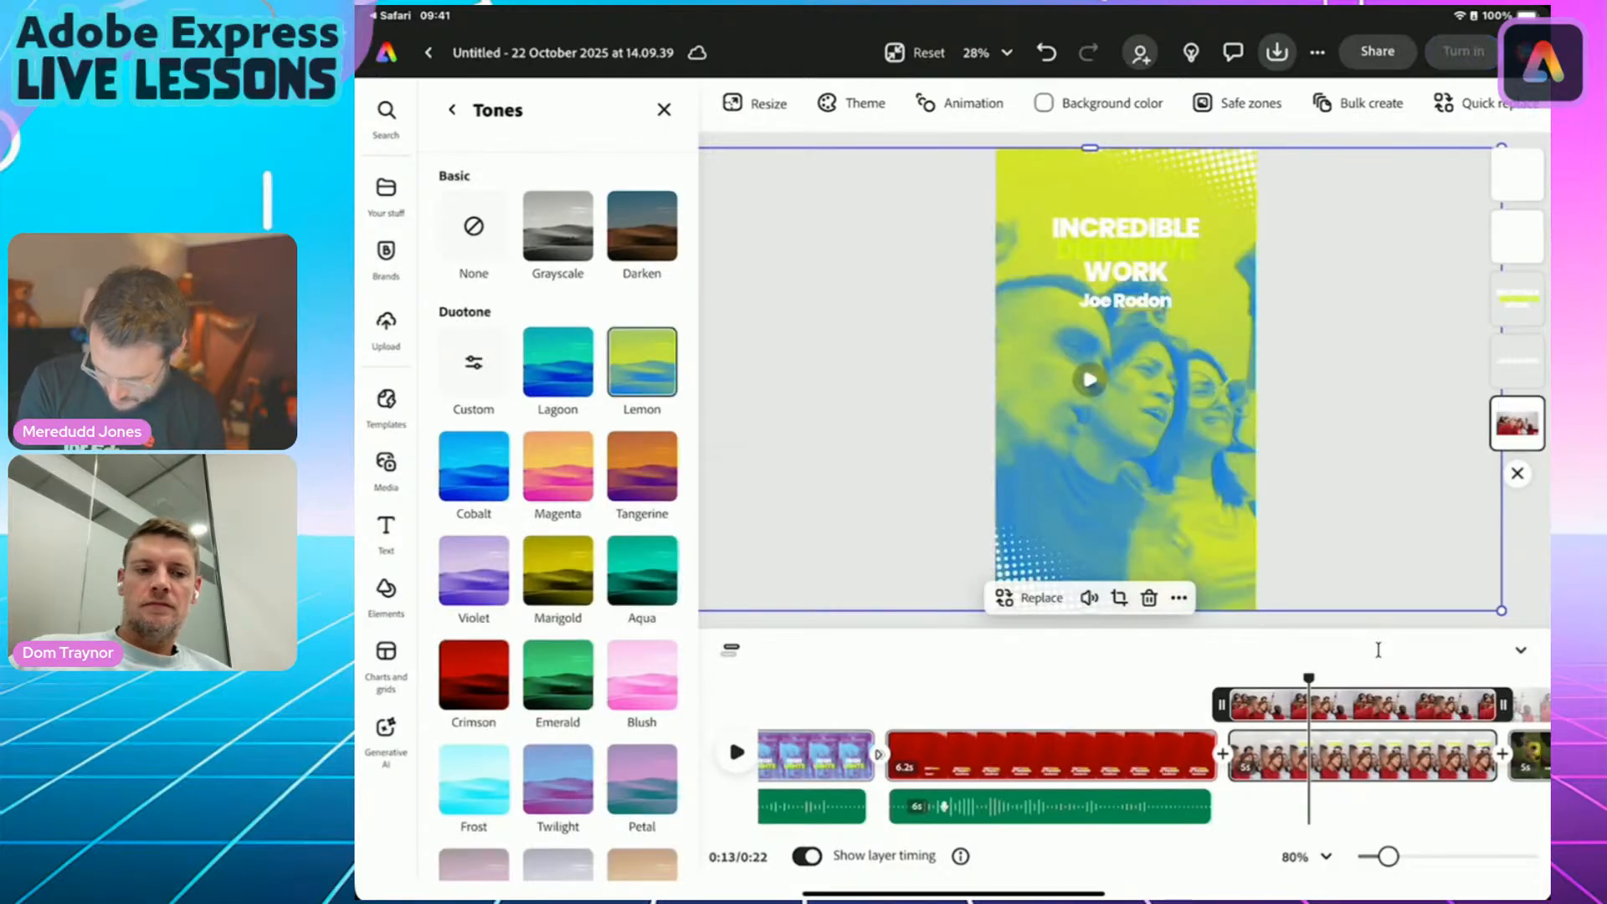
{"action": "scroll", "coordinate": [557, 502], "scroll_direction": "down", "scroll_amount": 5}
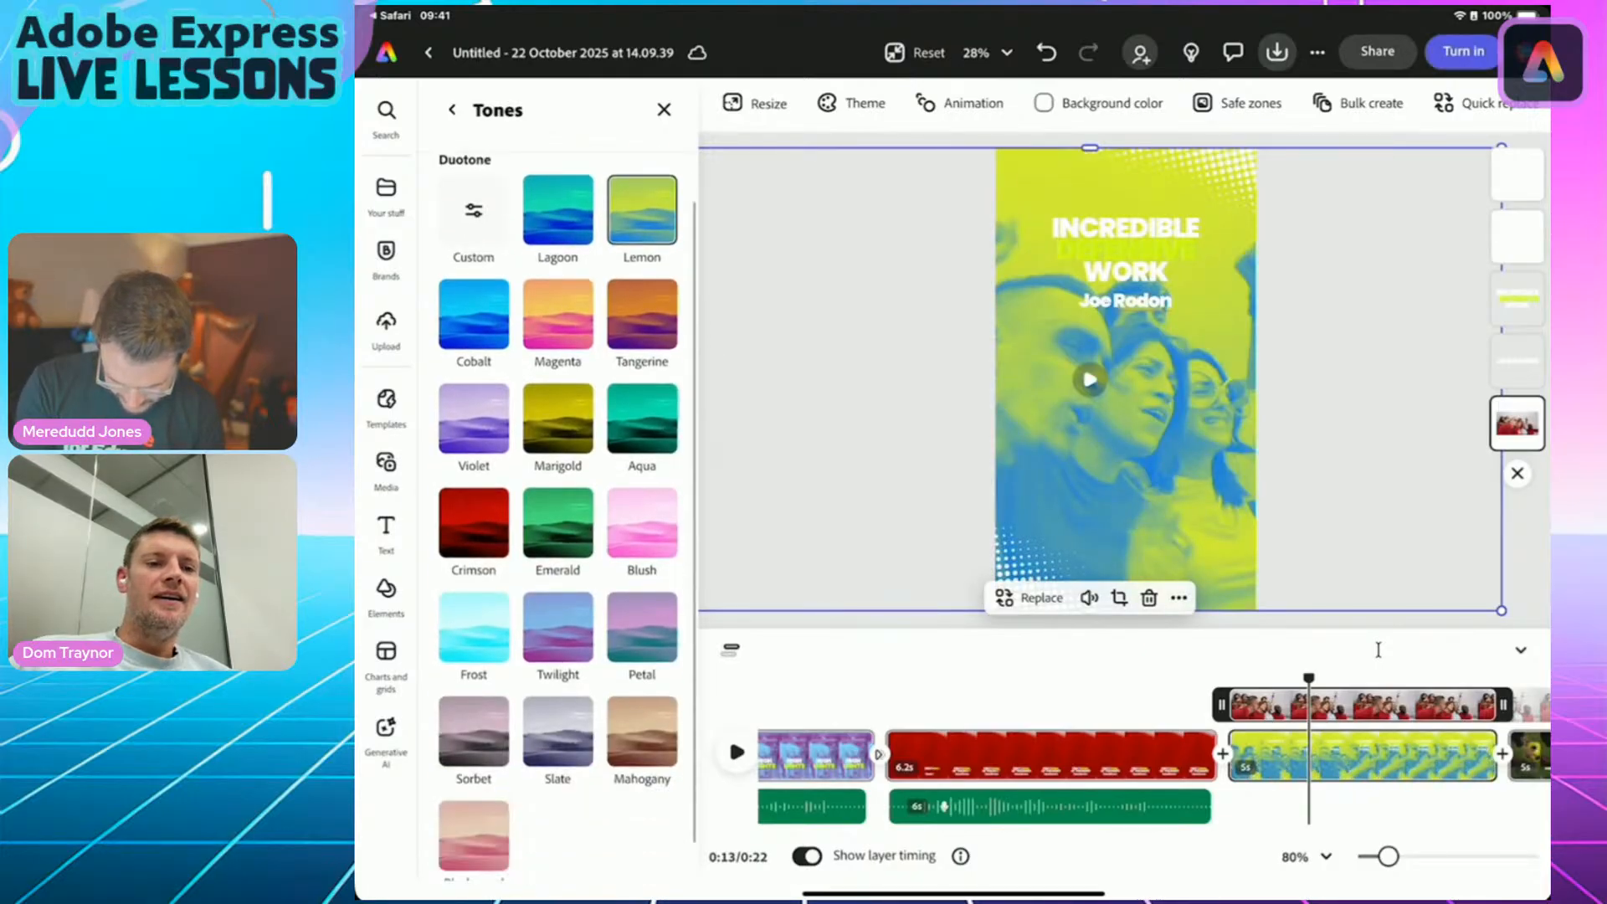
{"action": "scroll", "coordinate": [557, 502], "scroll_direction": "up", "scroll_amount": 5}
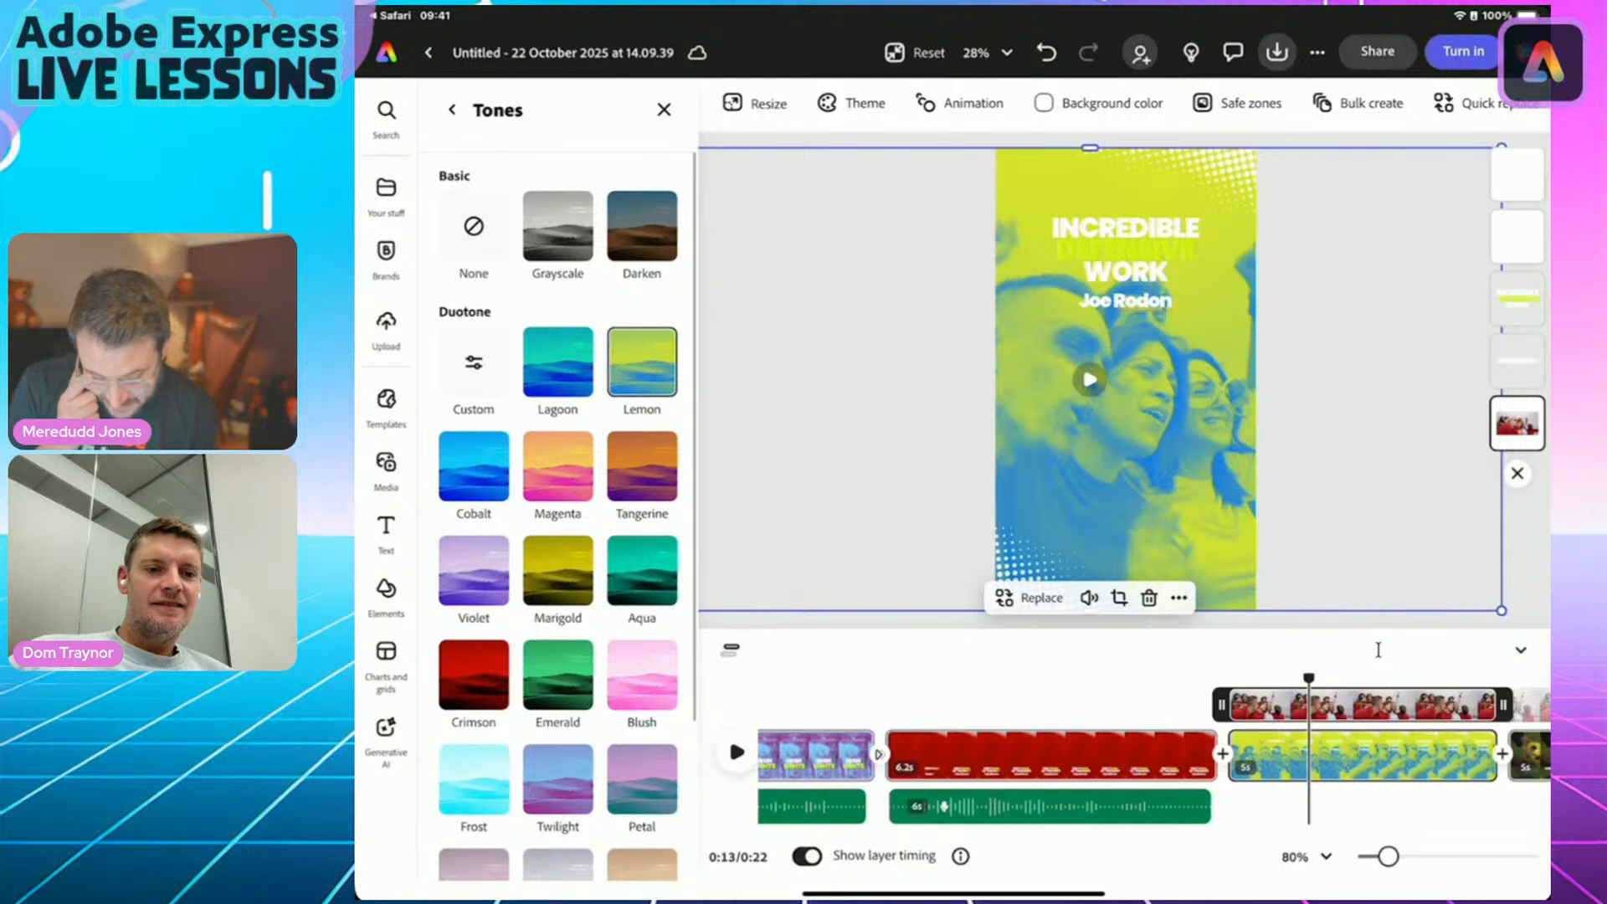
Customise the fans video's Duotone with bright yellow highlights and dark teal-blue shadows.
{"action": "left_click", "coordinate": [473, 362]}
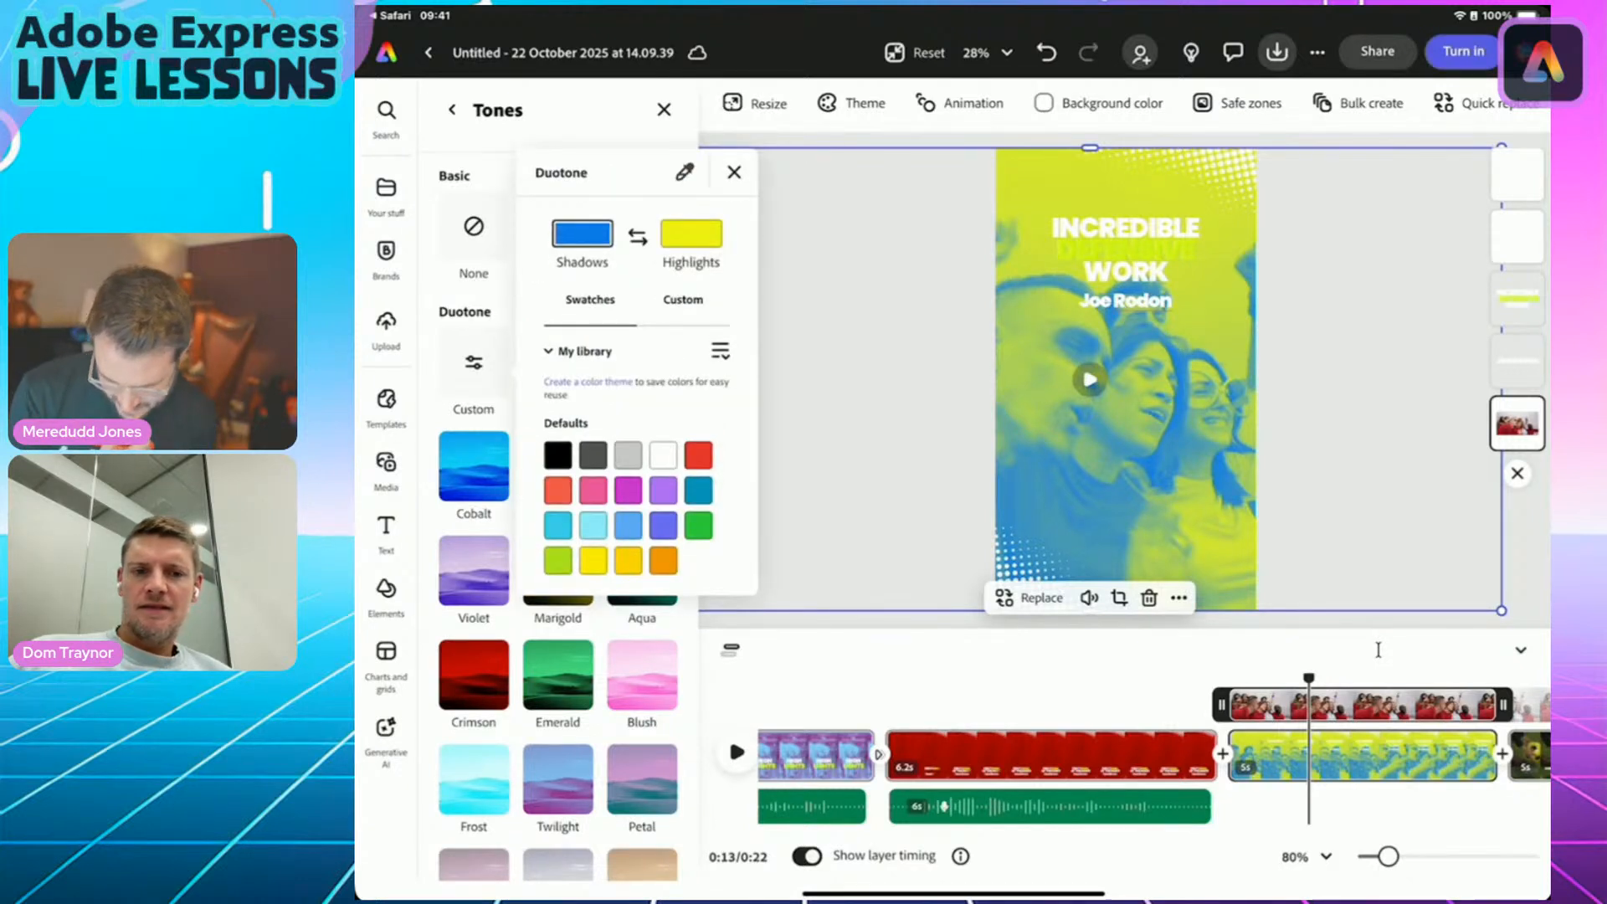
{"action": "left_click", "coordinate": [691, 233]}
{"action": "left_click", "coordinate": [627, 561]}
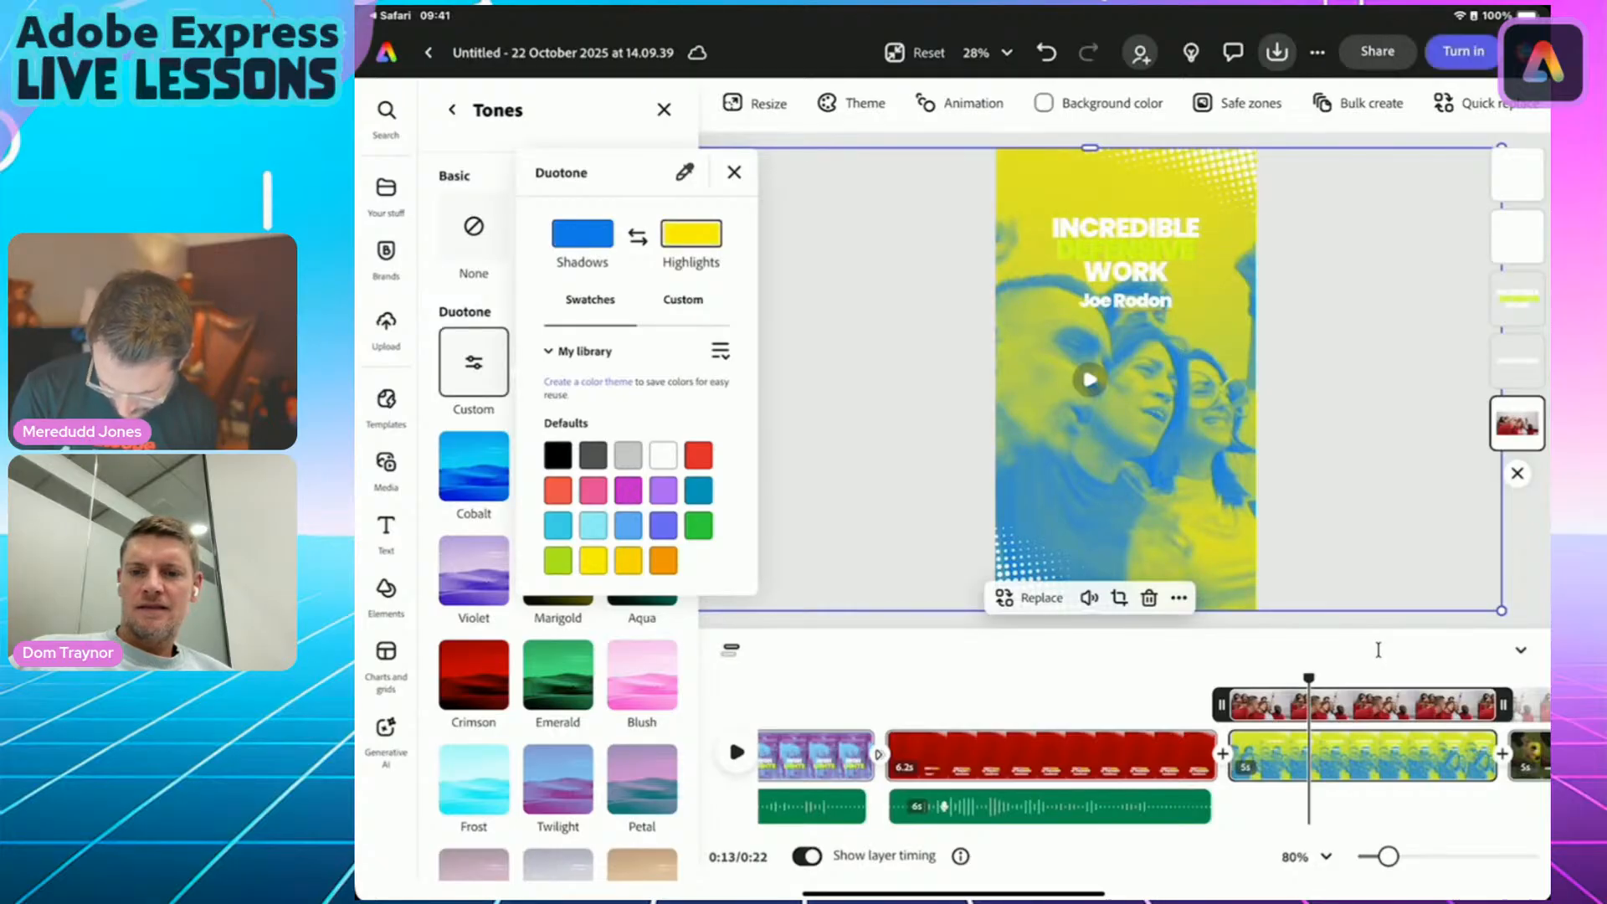
{"action": "left_click", "coordinate": [592, 560]}
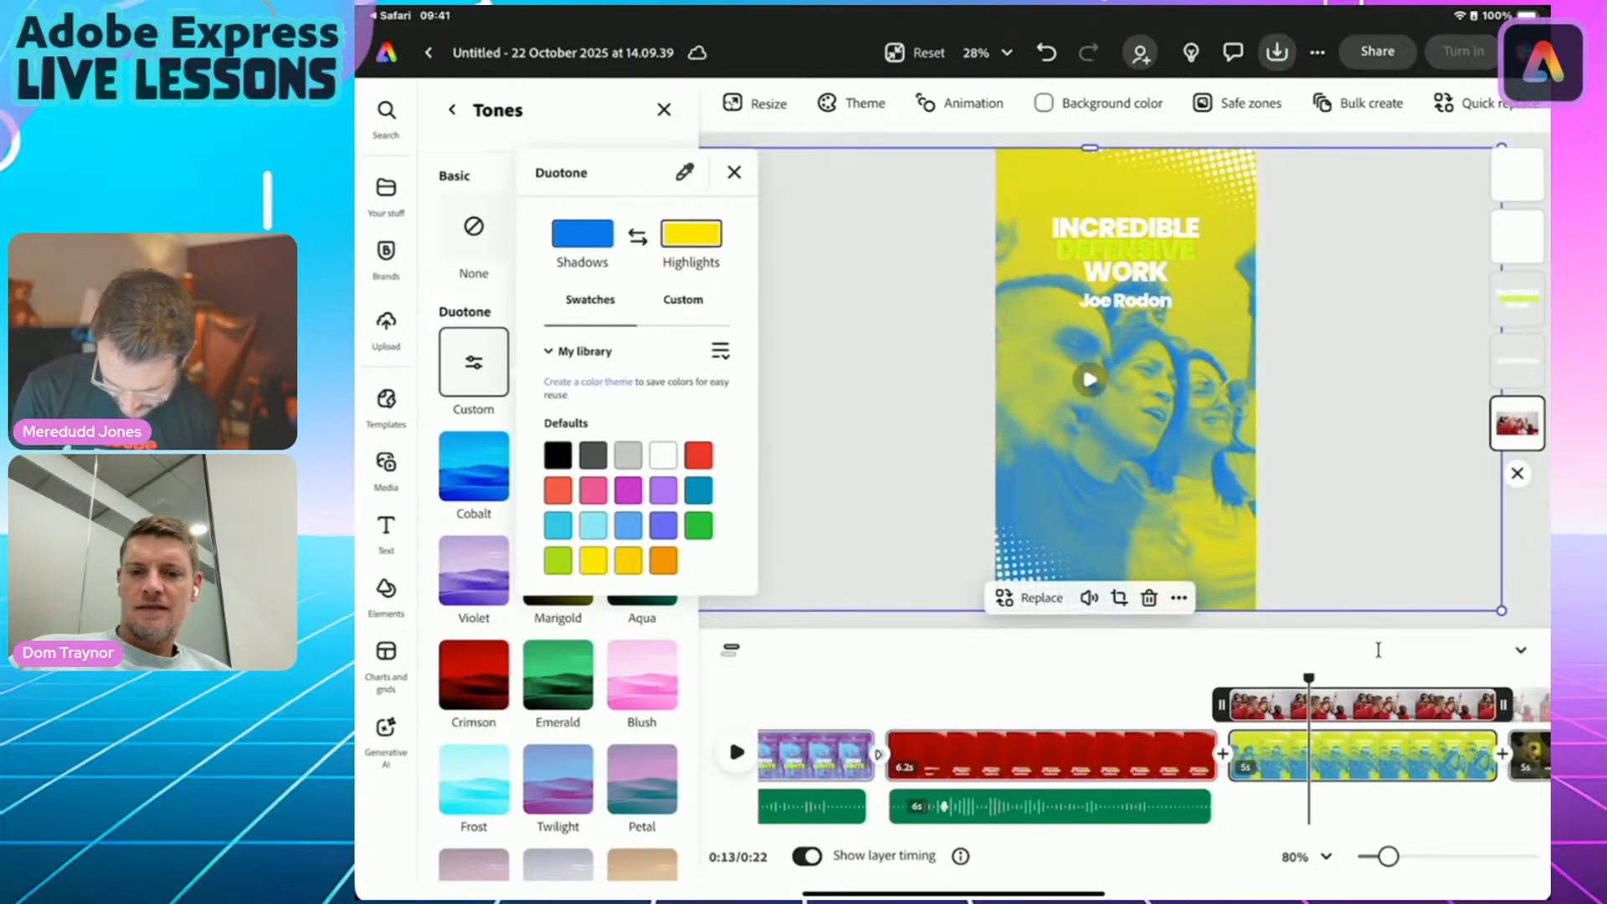
{"action": "left_click", "coordinate": [582, 233]}
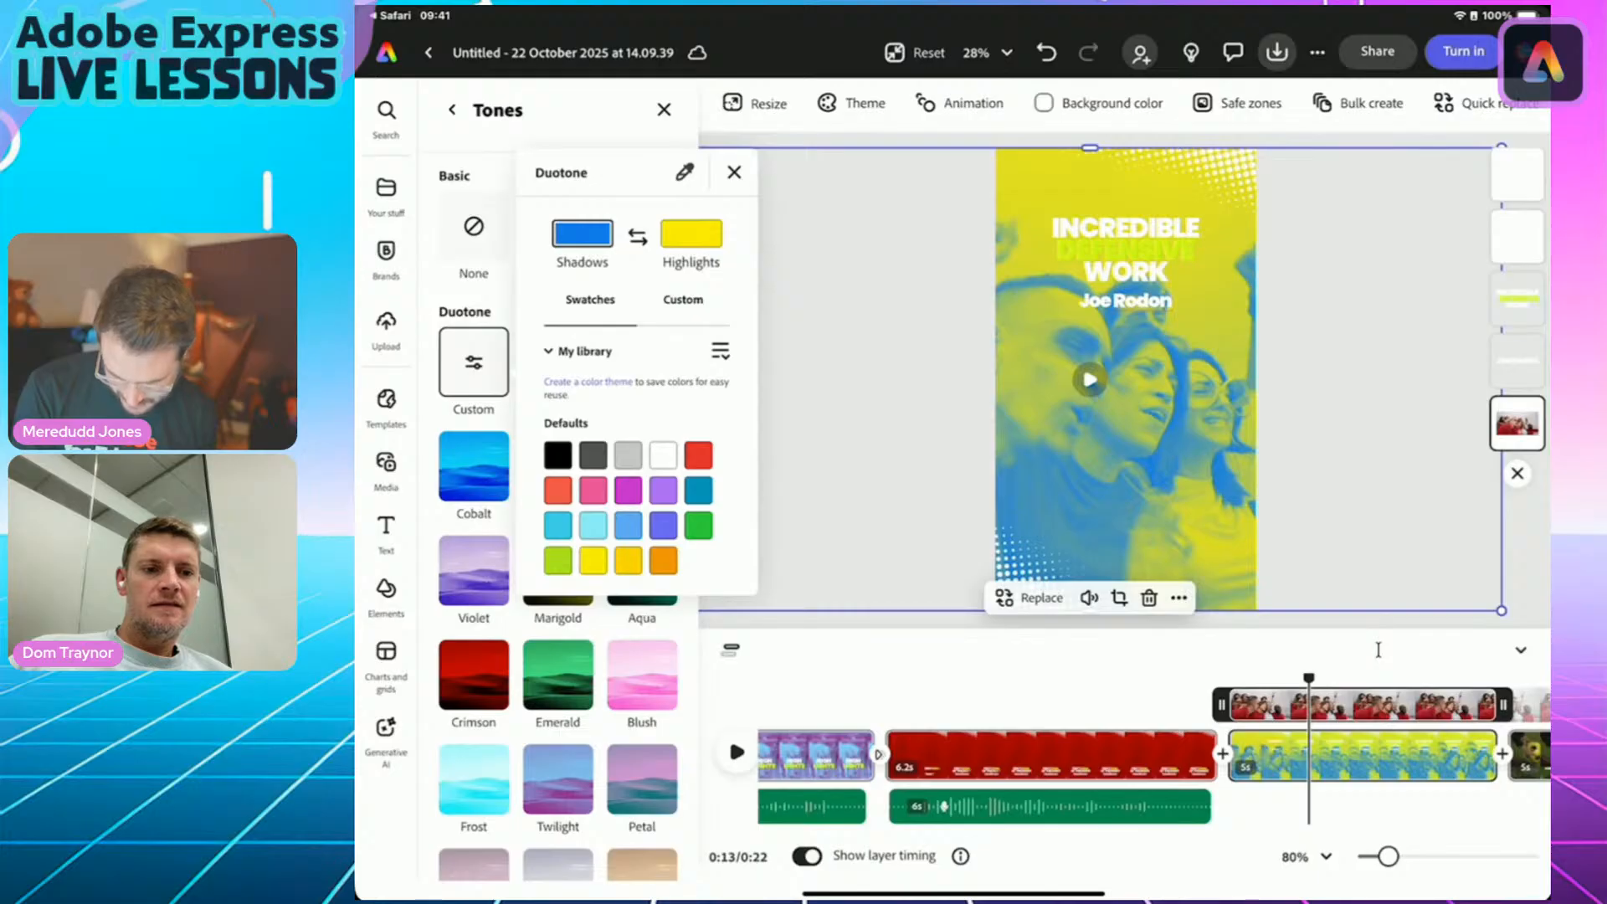
{"action": "left_click", "coordinate": [557, 525]}
{"action": "left_click", "coordinate": [663, 525]}
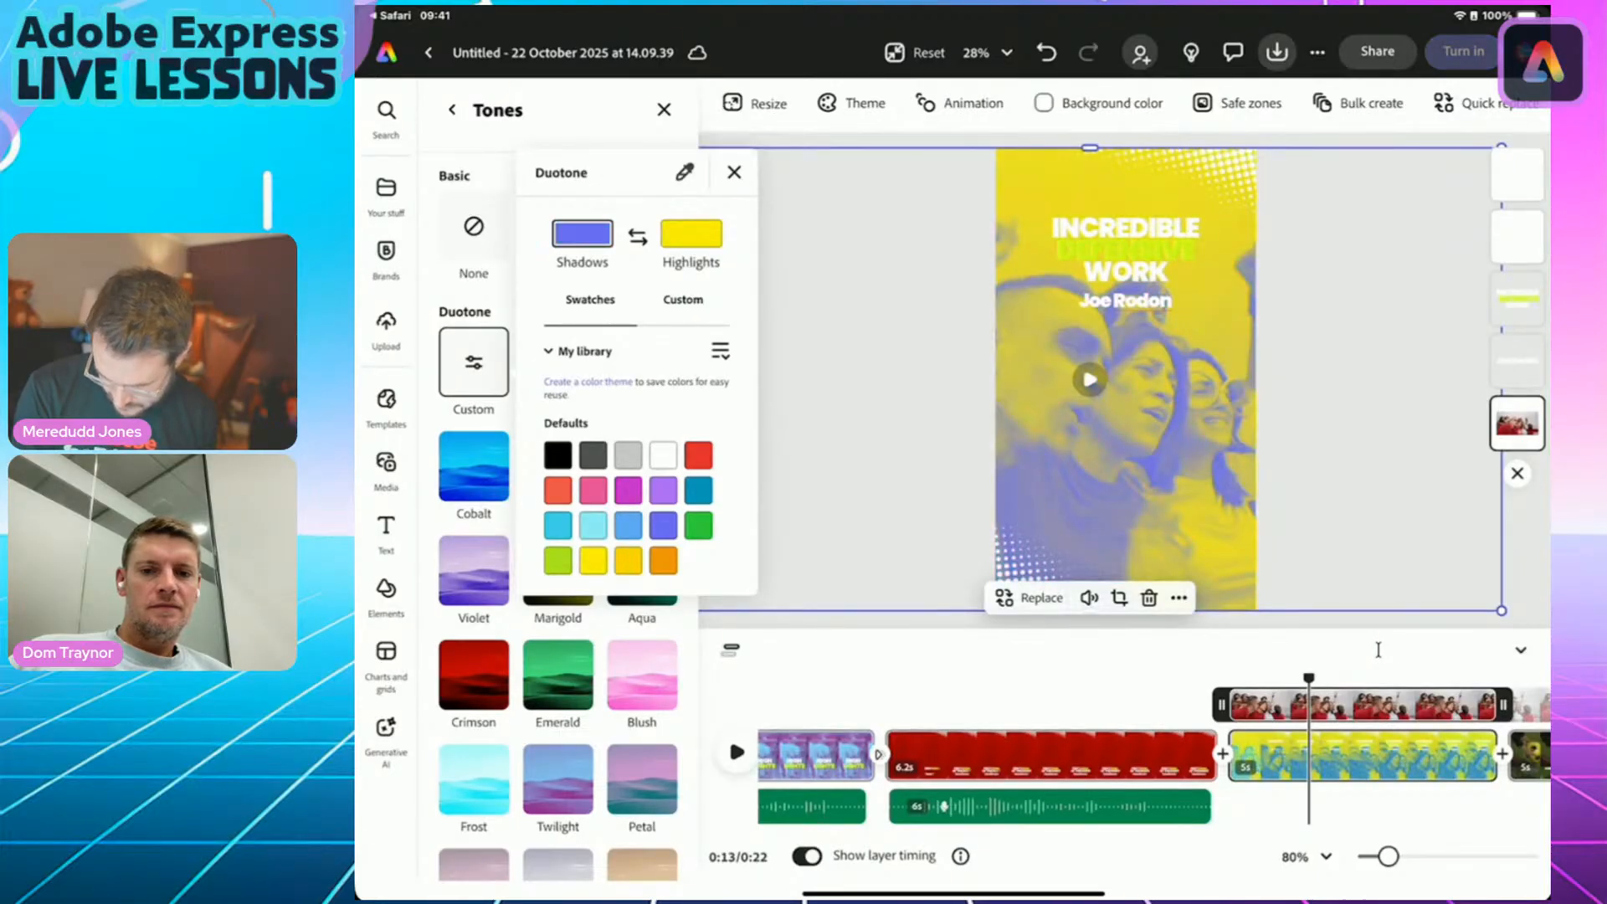
{"action": "left_click", "coordinate": [627, 525]}
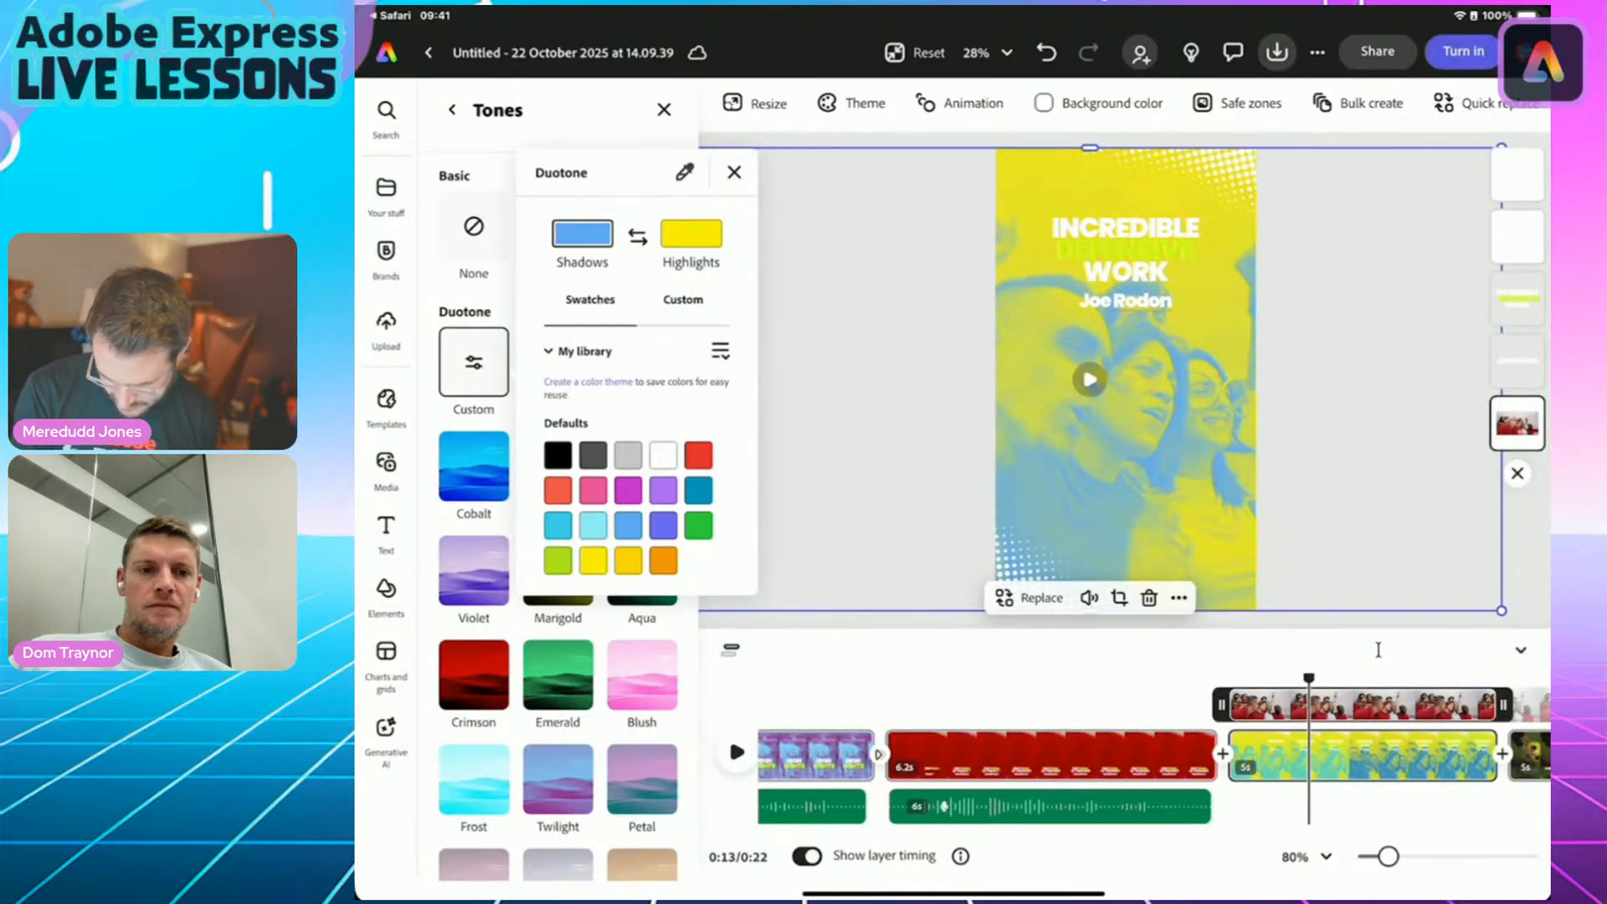
{"action": "left_click", "coordinate": [698, 491]}
{"action": "left_click", "coordinate": [734, 172]}
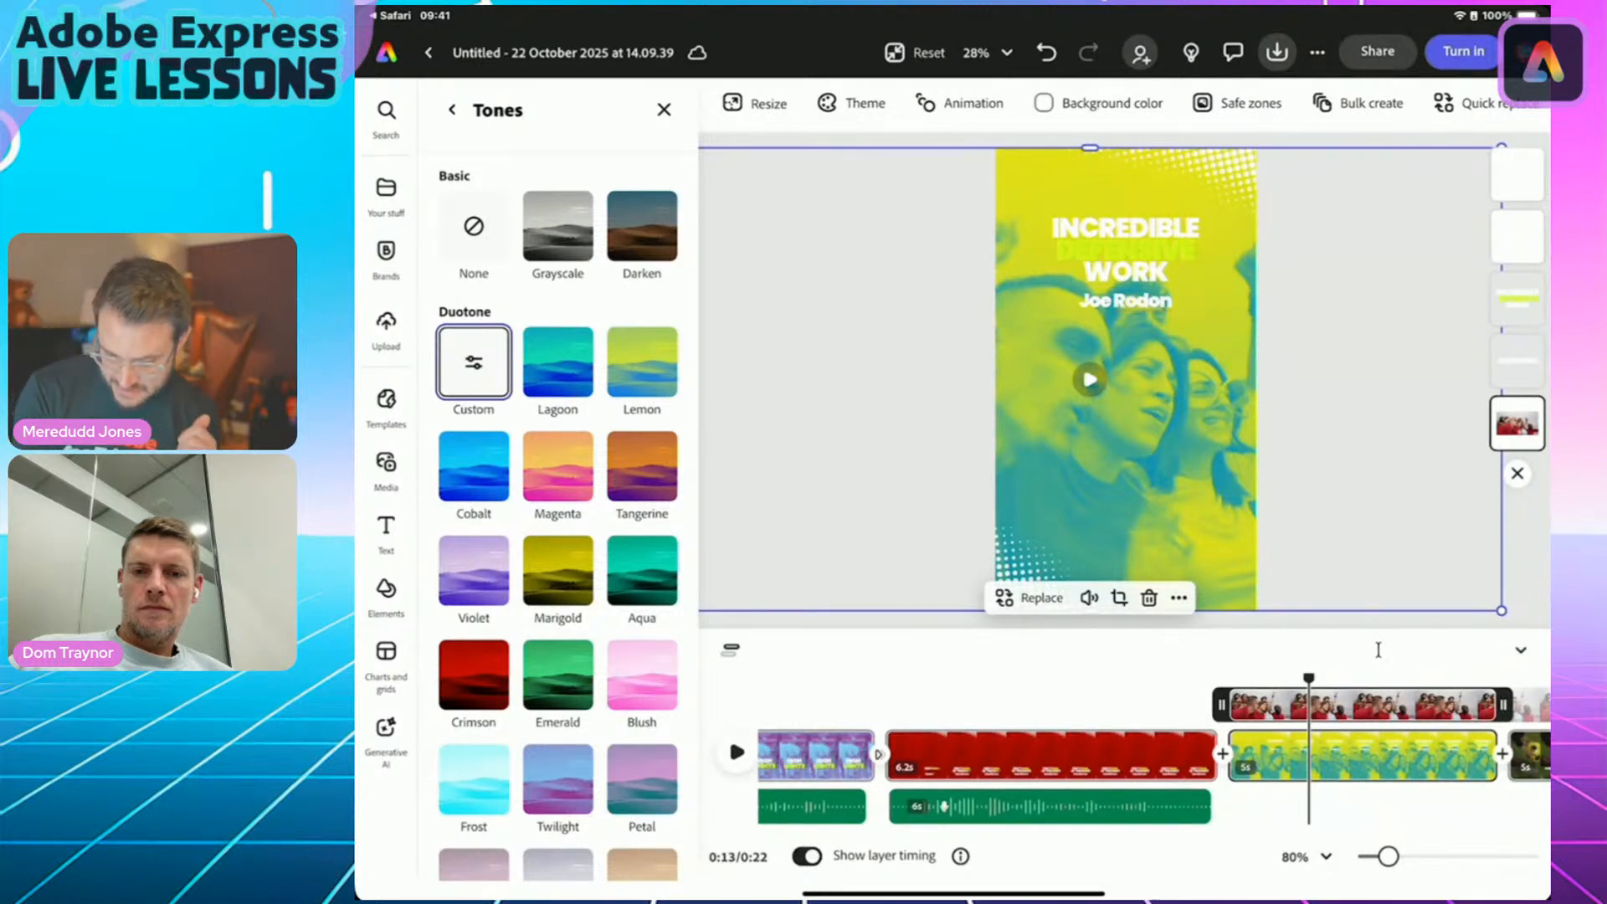
{"action": "left_click", "coordinate": [386, 468]}
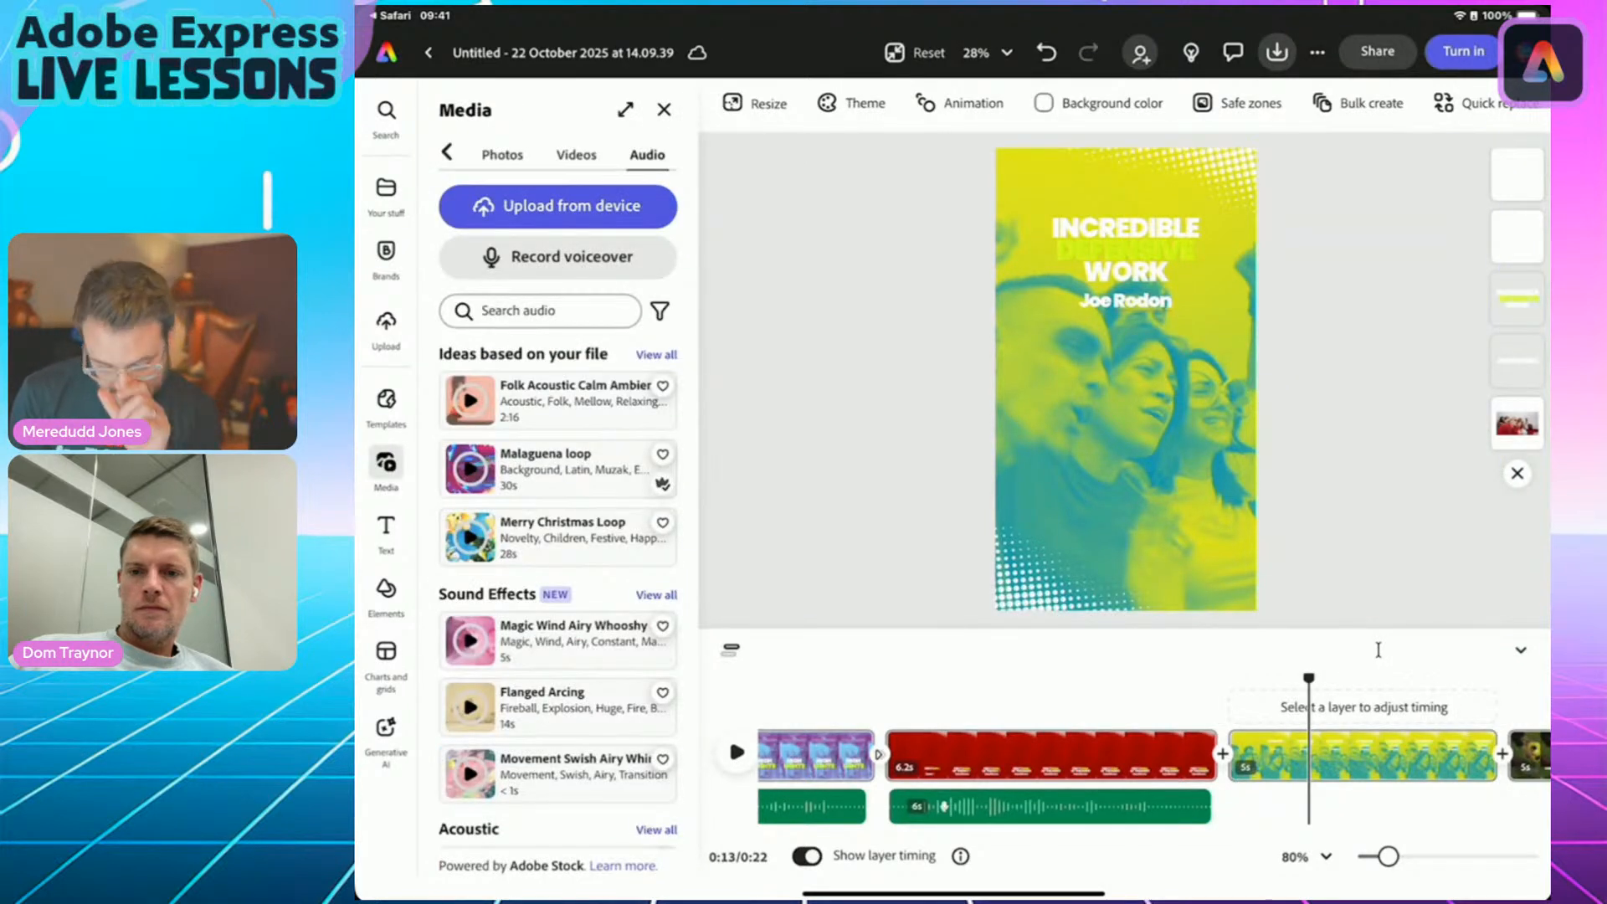
Adjust the fans video's light settings to contrast 100, brightness -58, highlights -41 and shadows -66.
{"action": "left_click", "coordinate": [1125, 418]}
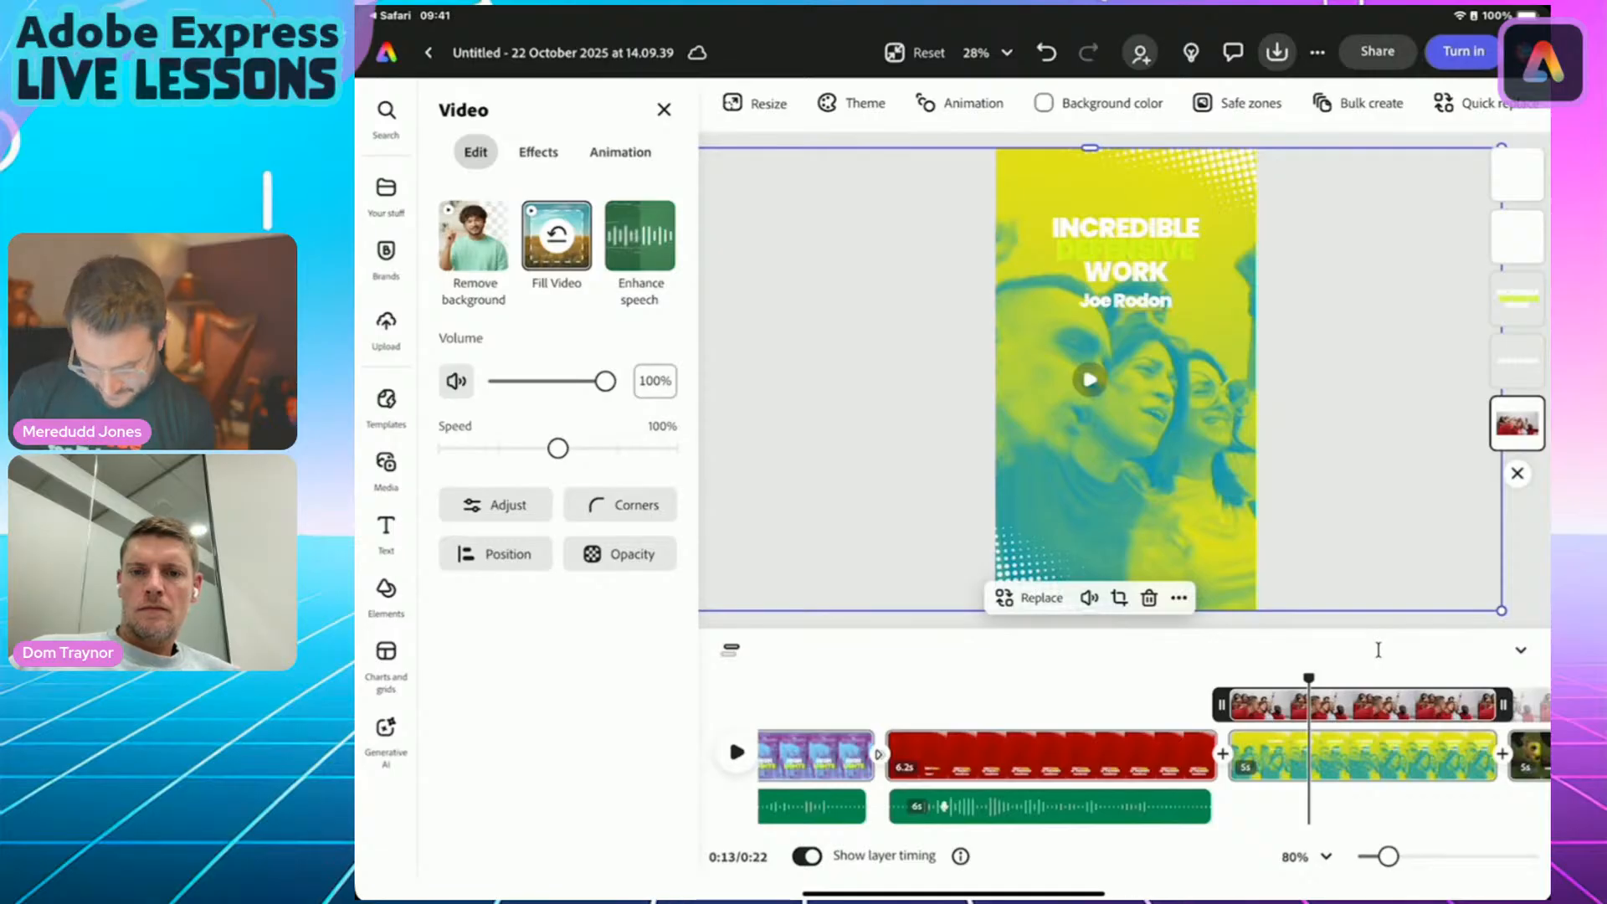
{"action": "left_click", "coordinate": [495, 504]}
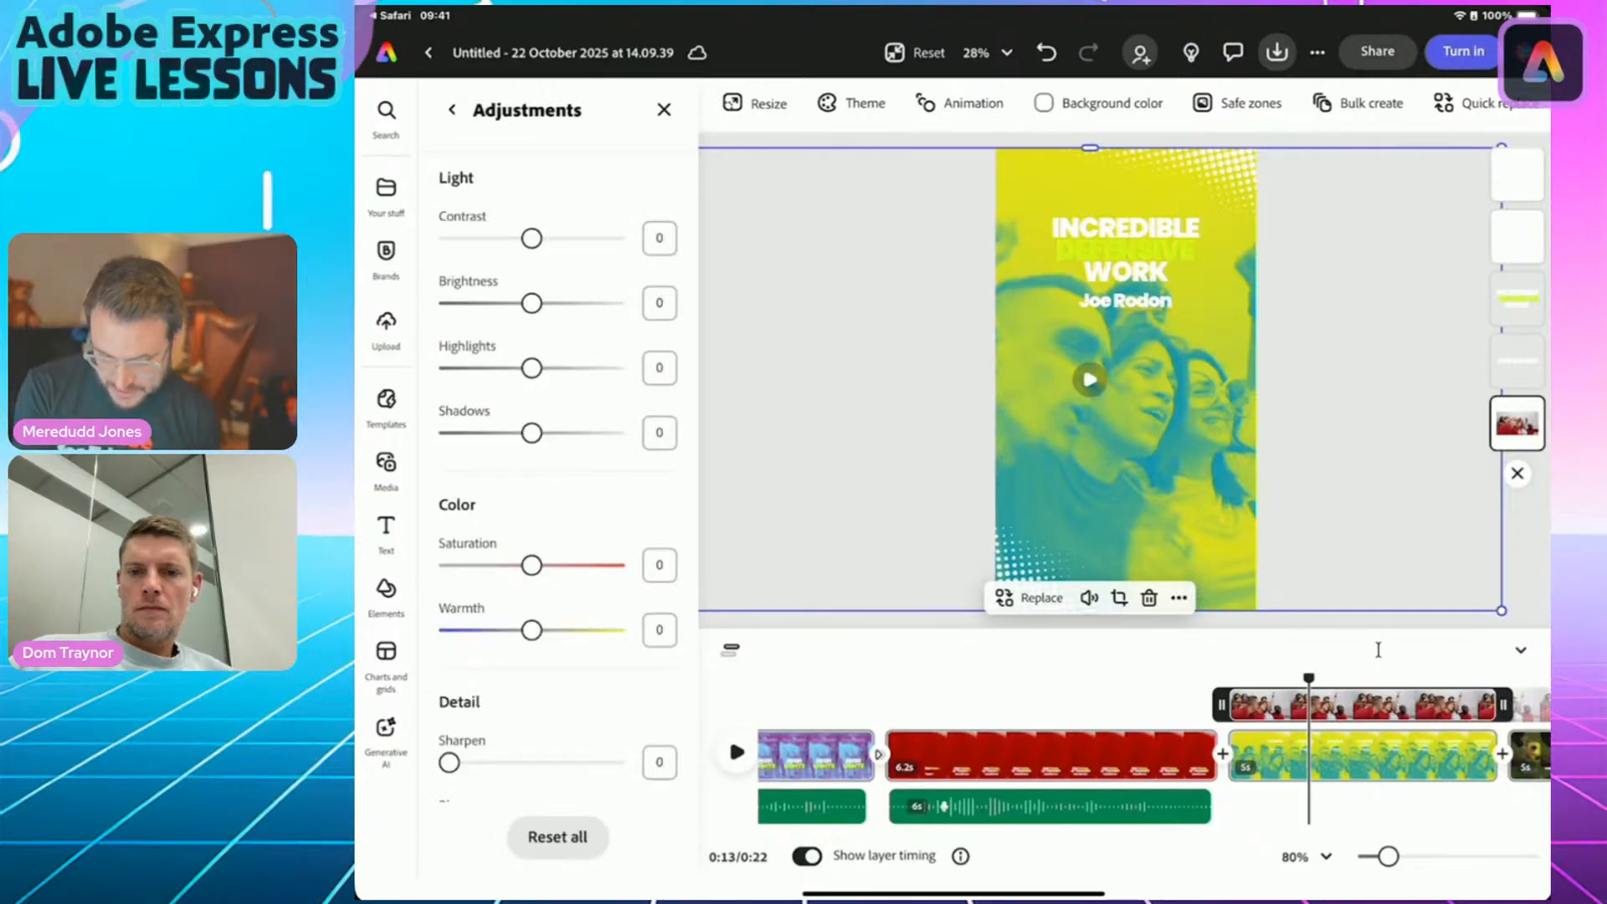
{"action": "left_click_drag", "start_coordinate": [532, 238], "coordinate": [613, 239]}
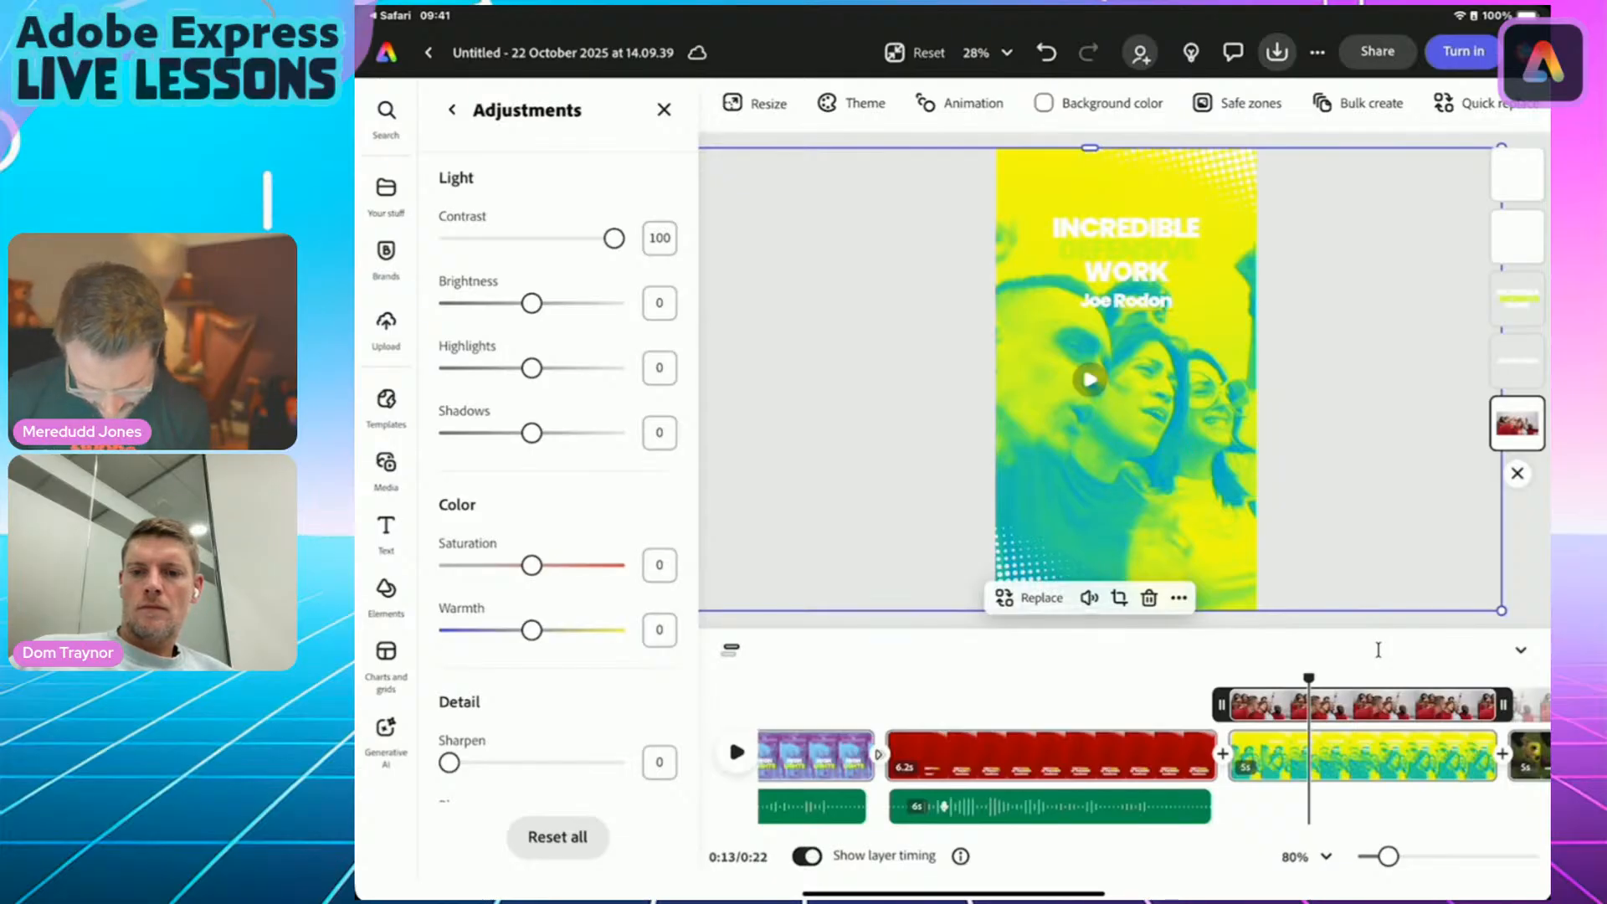
{"action": "left_click_drag", "start_coordinate": [531, 303], "coordinate": [483, 303]}
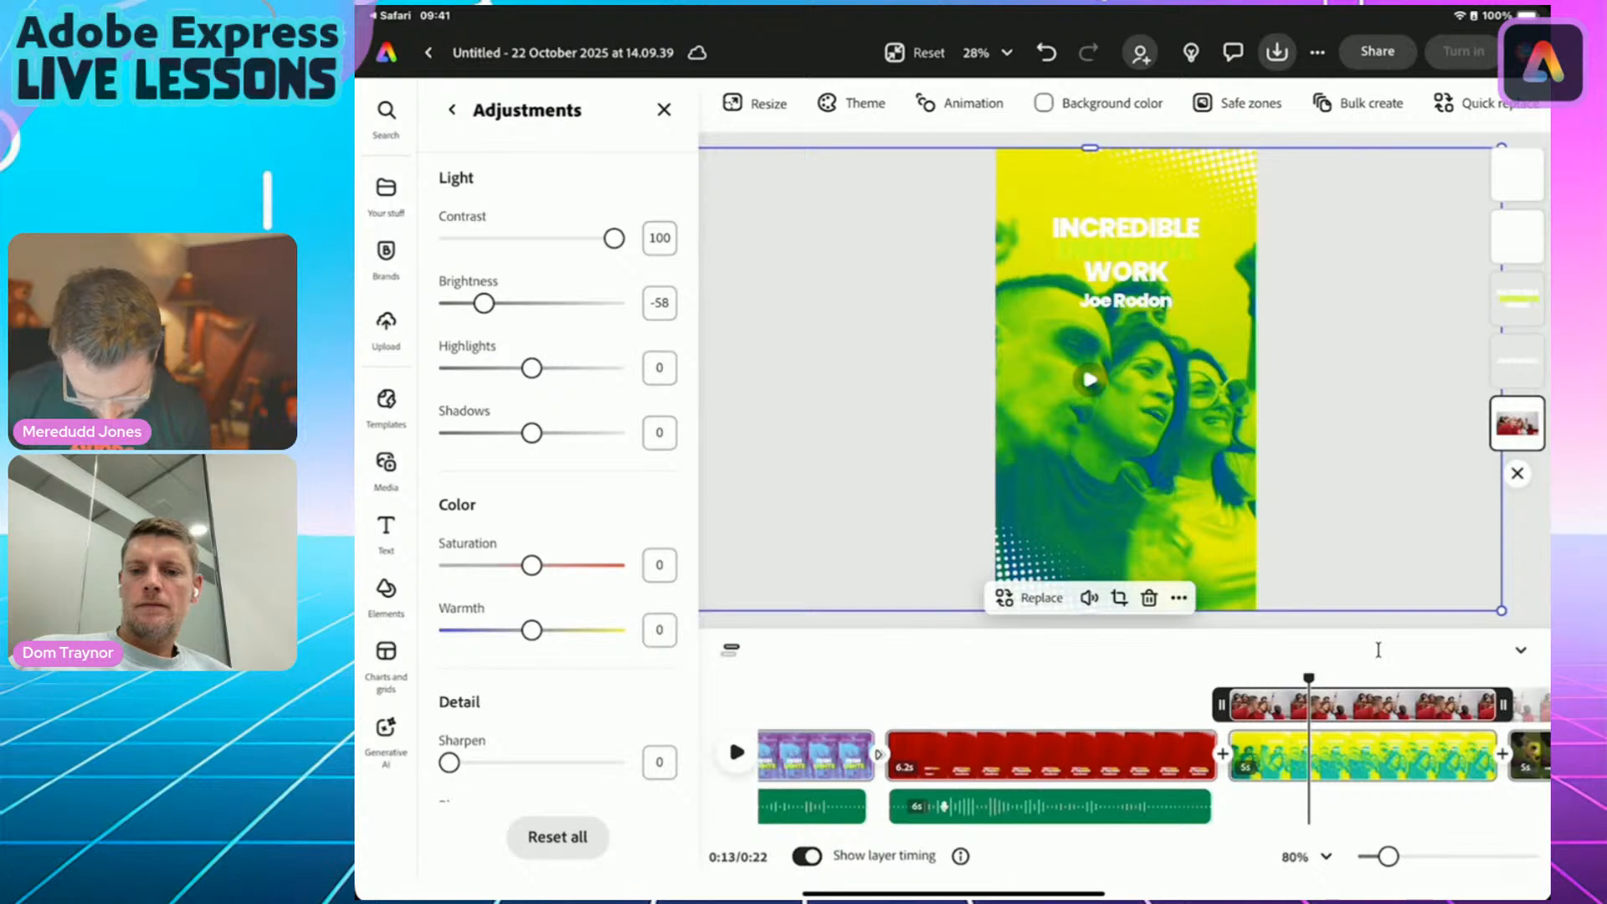
{"action": "left_click_drag", "start_coordinate": [532, 433], "coordinate": [477, 433]}
{"action": "left_click_drag", "start_coordinate": [531, 367], "coordinate": [498, 367]}
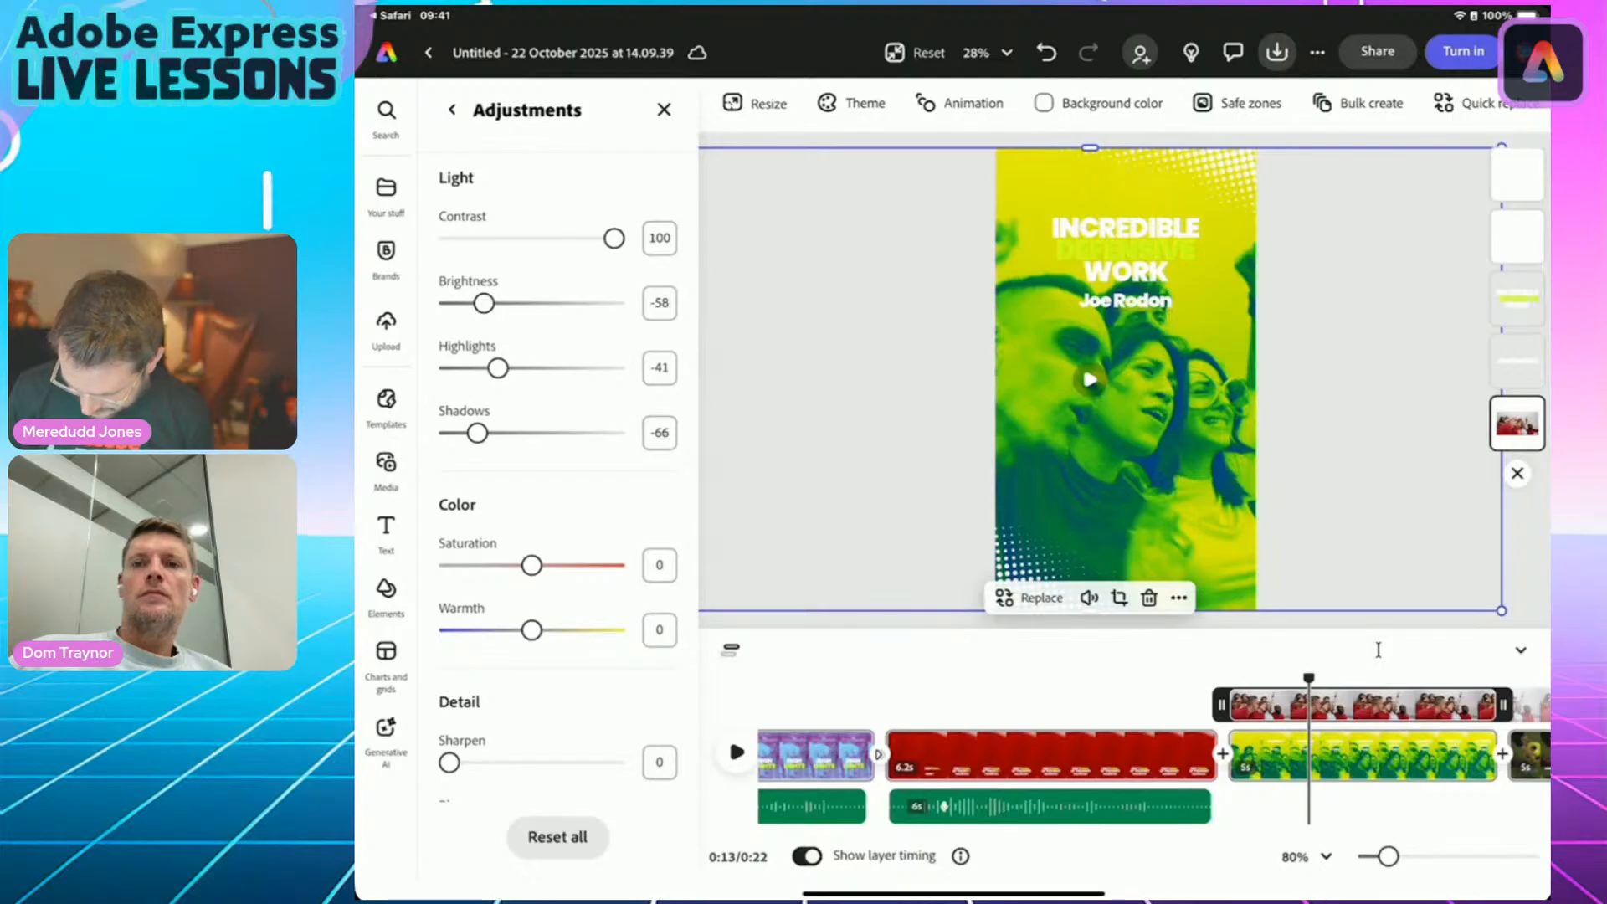
{"action": "left_click", "coordinate": [1378, 651]}
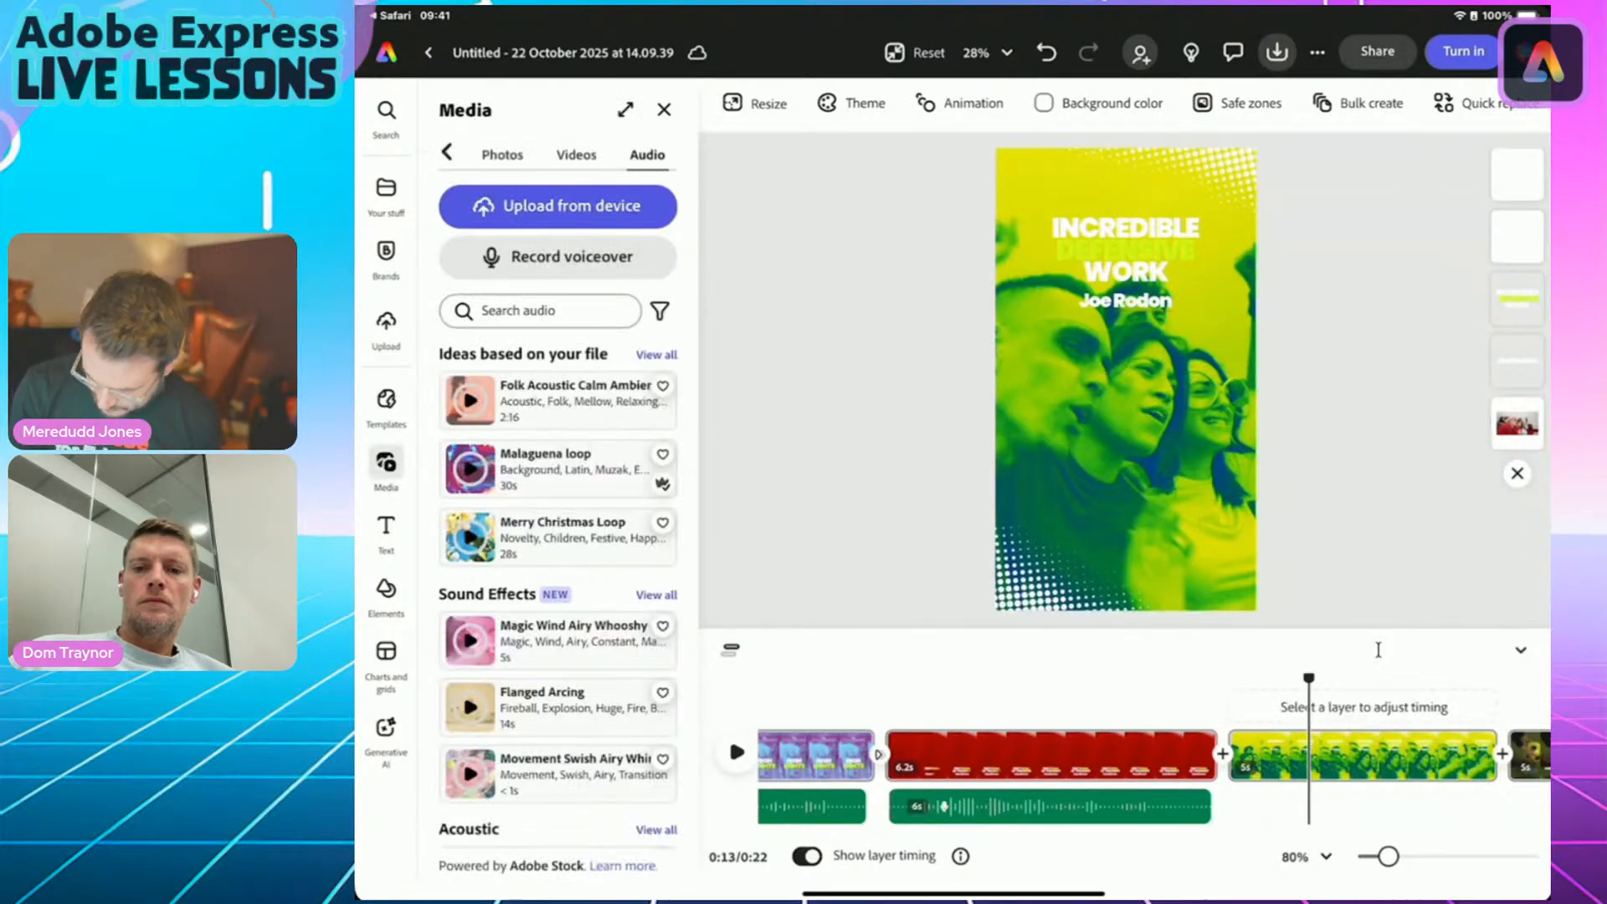
Record a voiceover from the start of the cheering fans scene and extend that scene to 9.5 s to cover it.
{"action": "left_click_drag", "start_coordinate": [1308, 679], "coordinate": [1231, 678]}
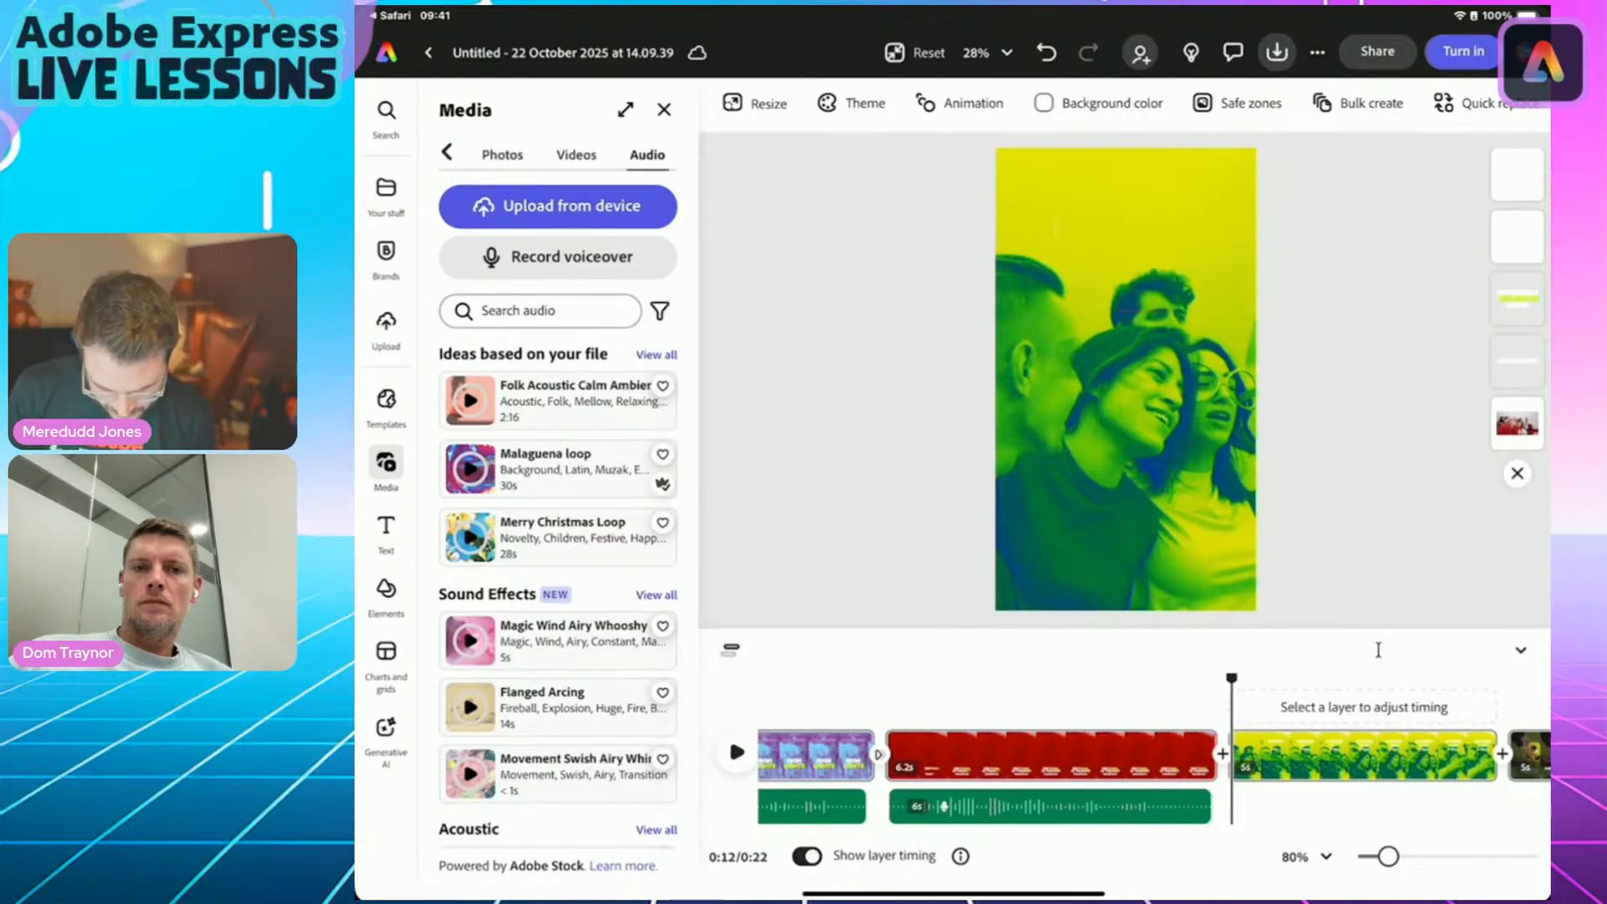
{"action": "left_click", "coordinate": [557, 256]}
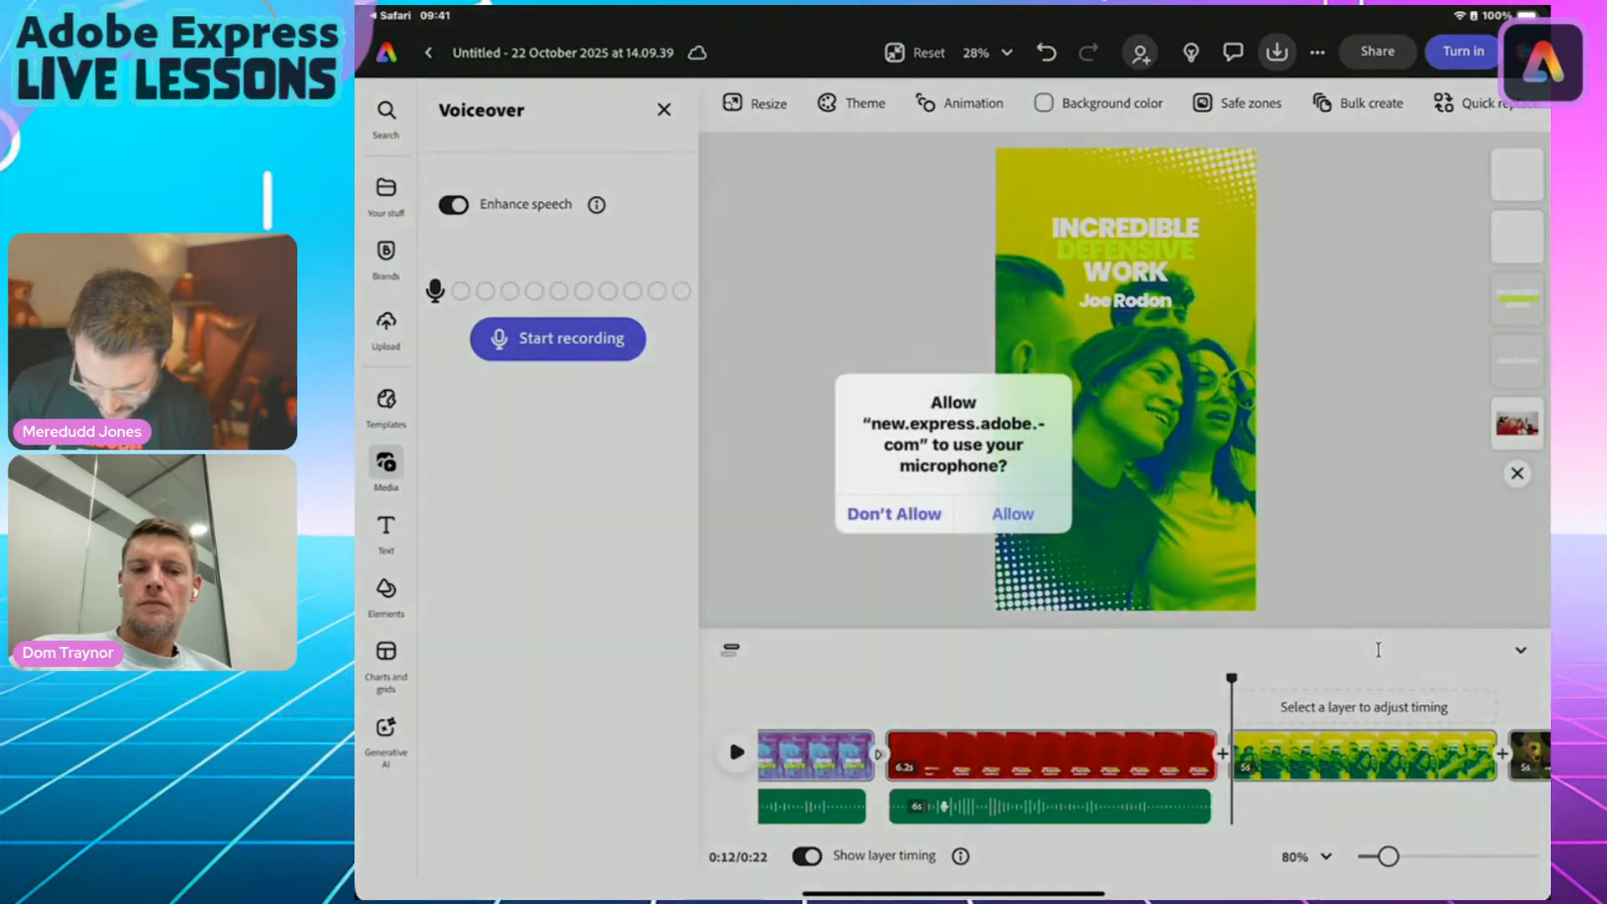
{"action": "left_click", "coordinate": [1012, 513]}
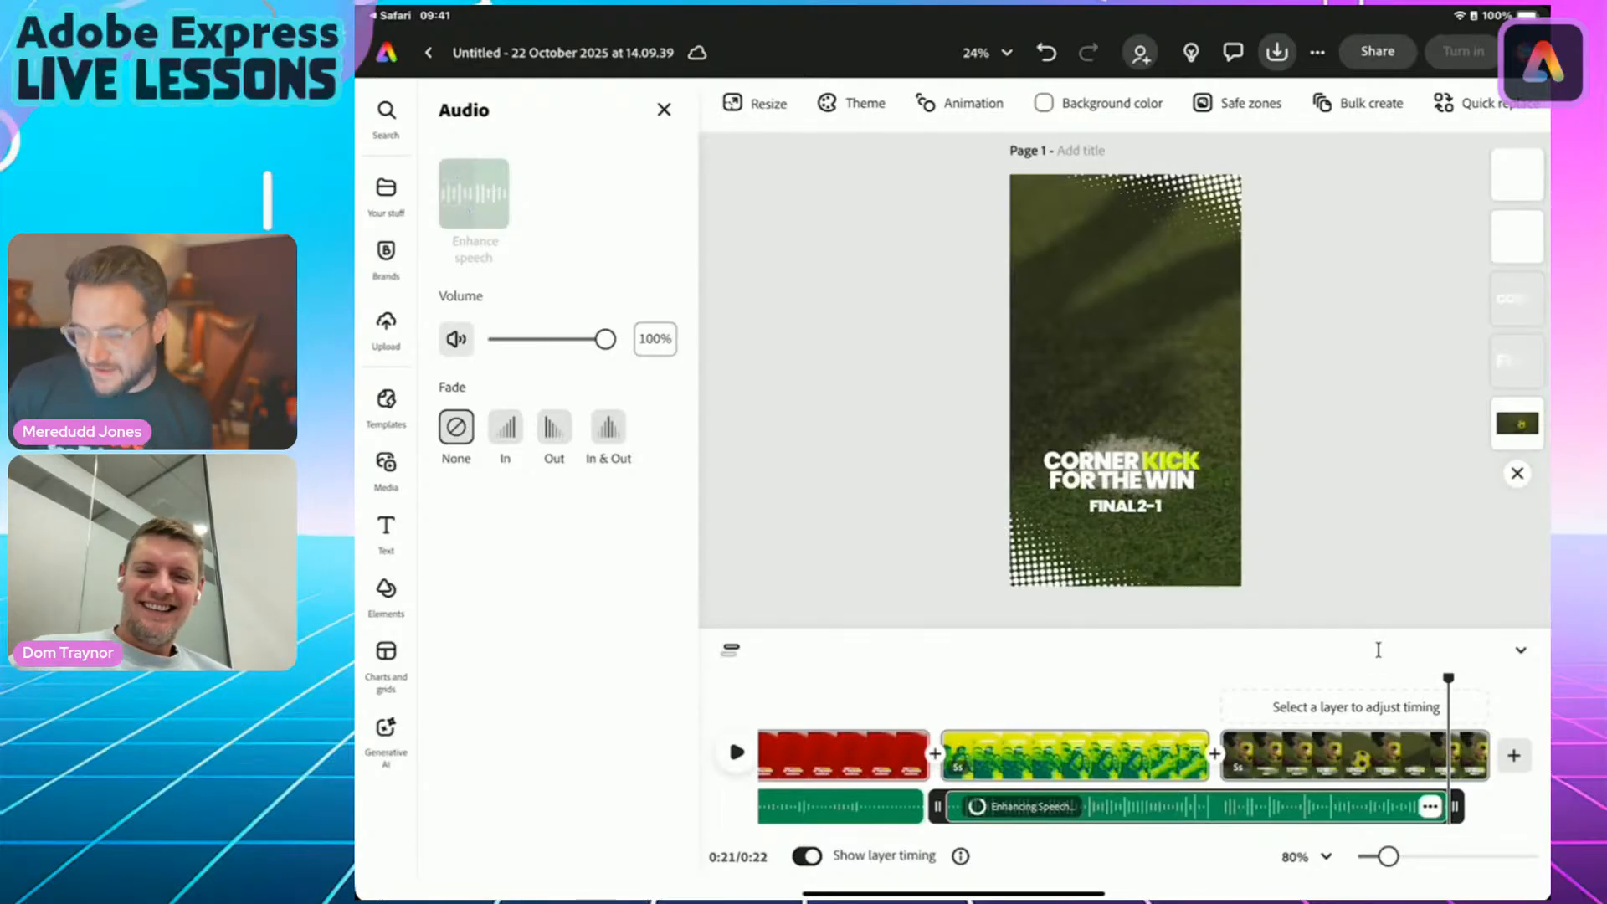
{"action": "left_click", "coordinate": [1126, 755]}
{"action": "left_click_drag", "start_coordinate": [1220, 755], "coordinate": [1459, 755]}
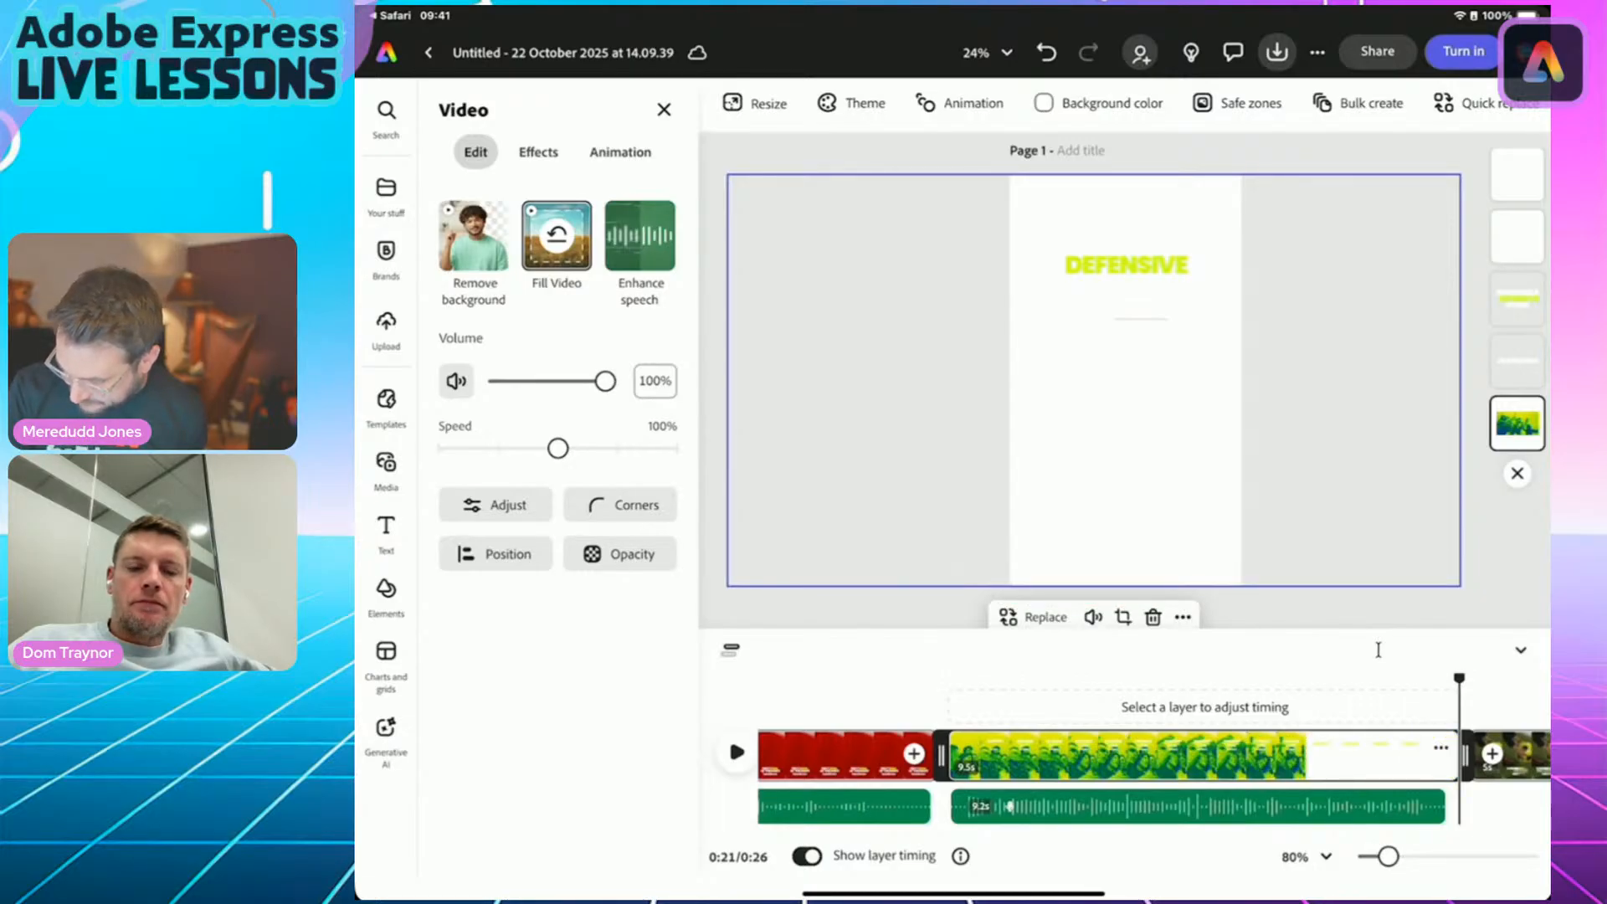
Slow the cheering fans background video to 50% speed so that it fills the extended scene.
{"action": "left_click", "coordinate": [1517, 175]}
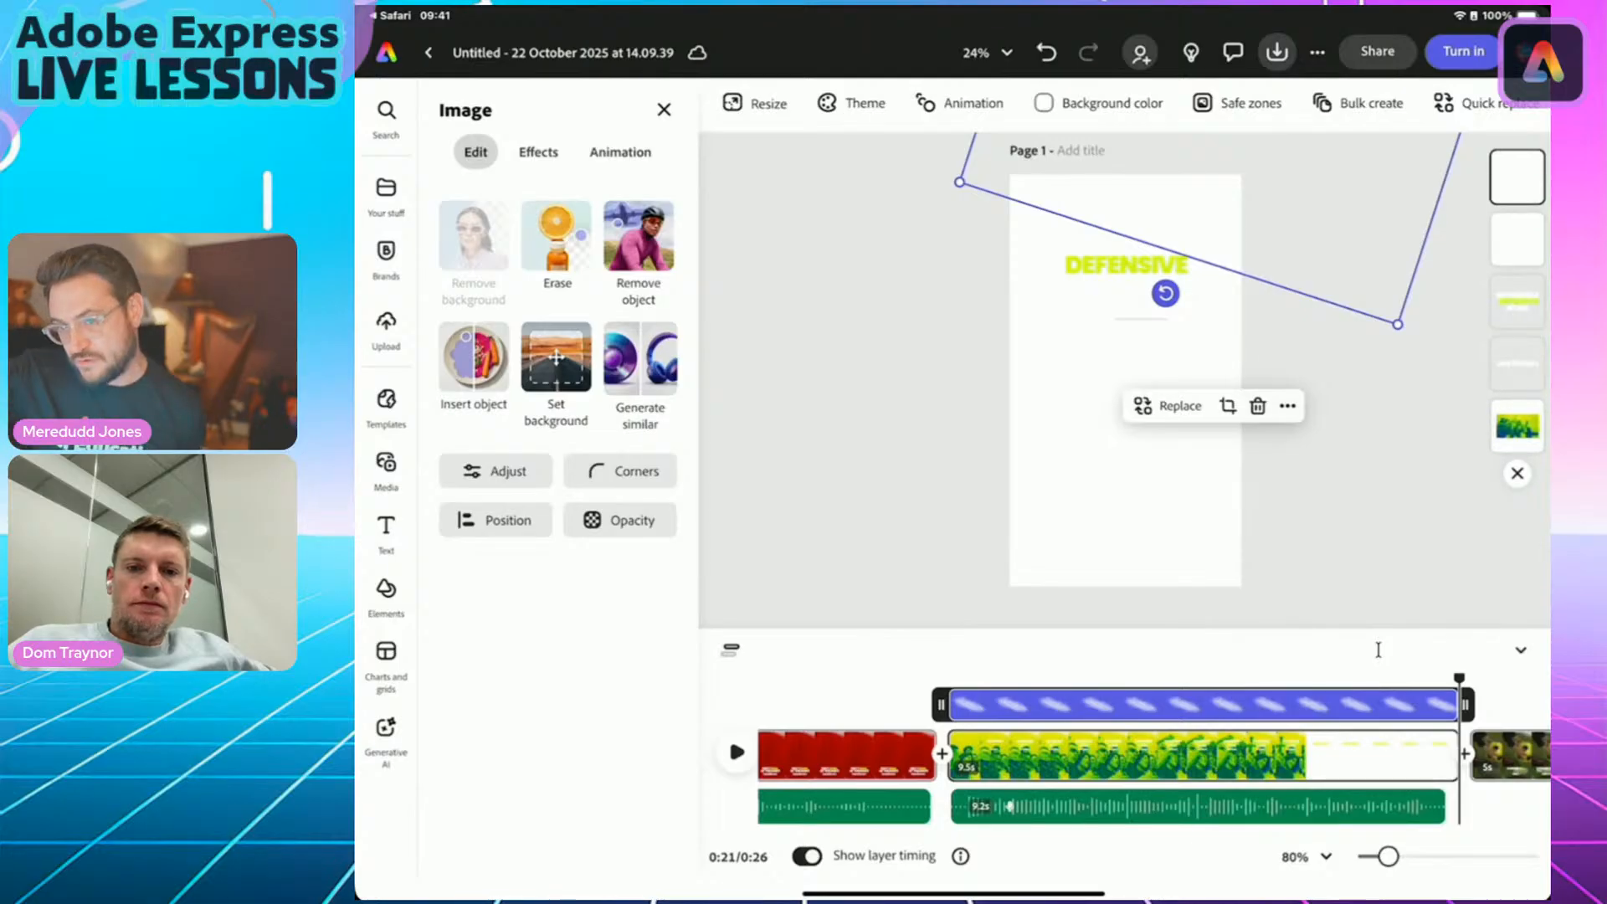
{"action": "left_click", "coordinate": [1517, 238]}
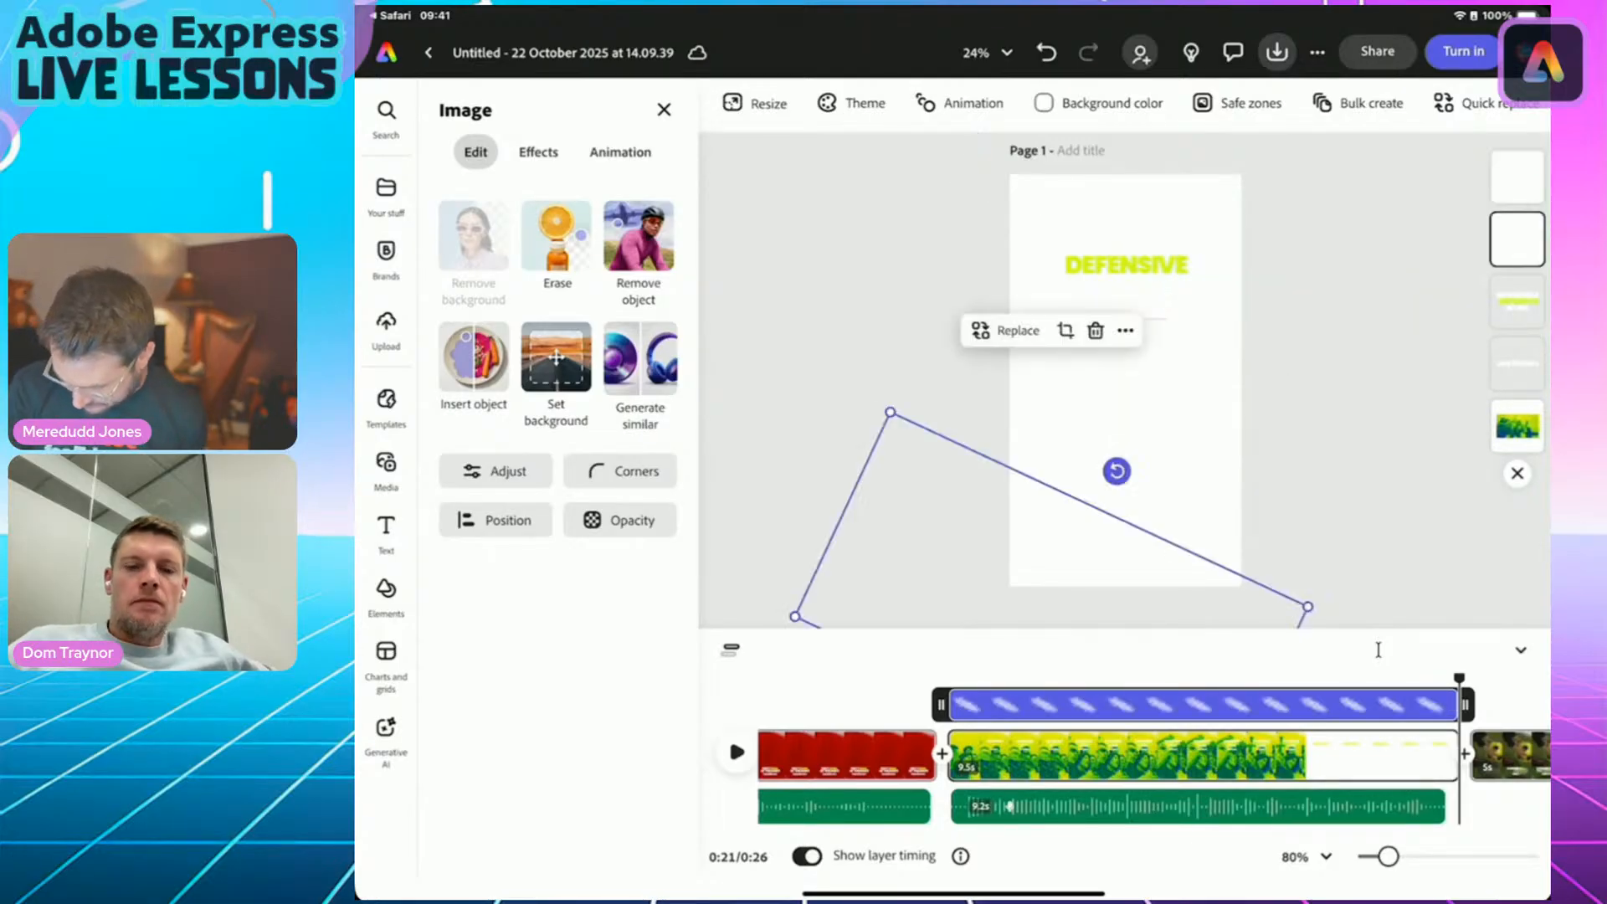
{"action": "left_click", "coordinate": [1517, 301]}
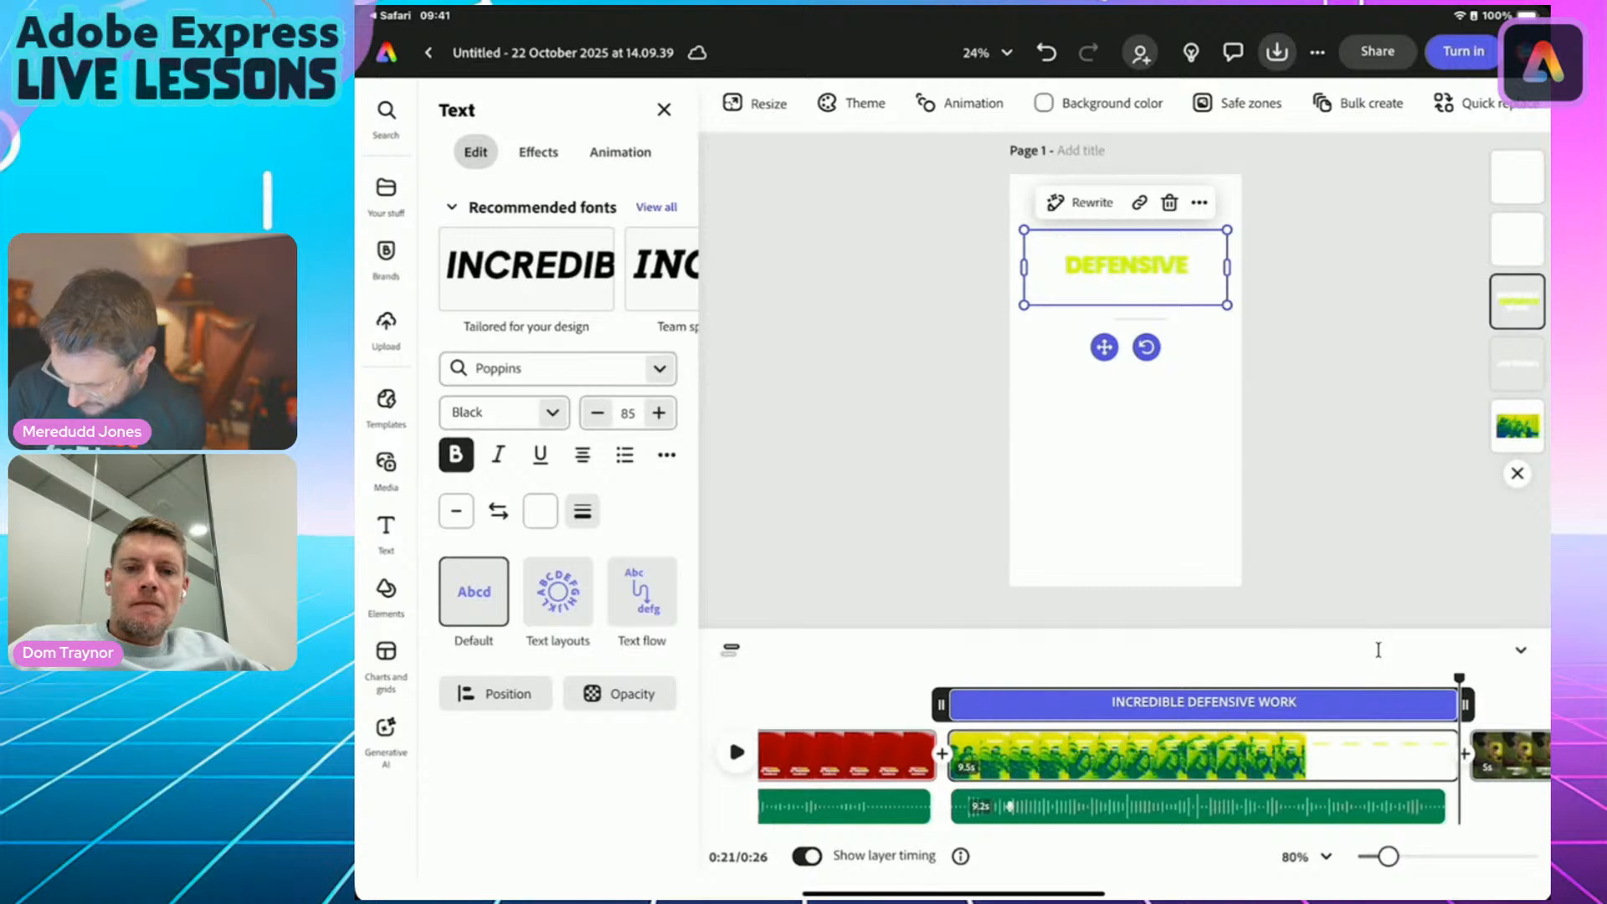
{"action": "left_click", "coordinate": [1517, 363]}
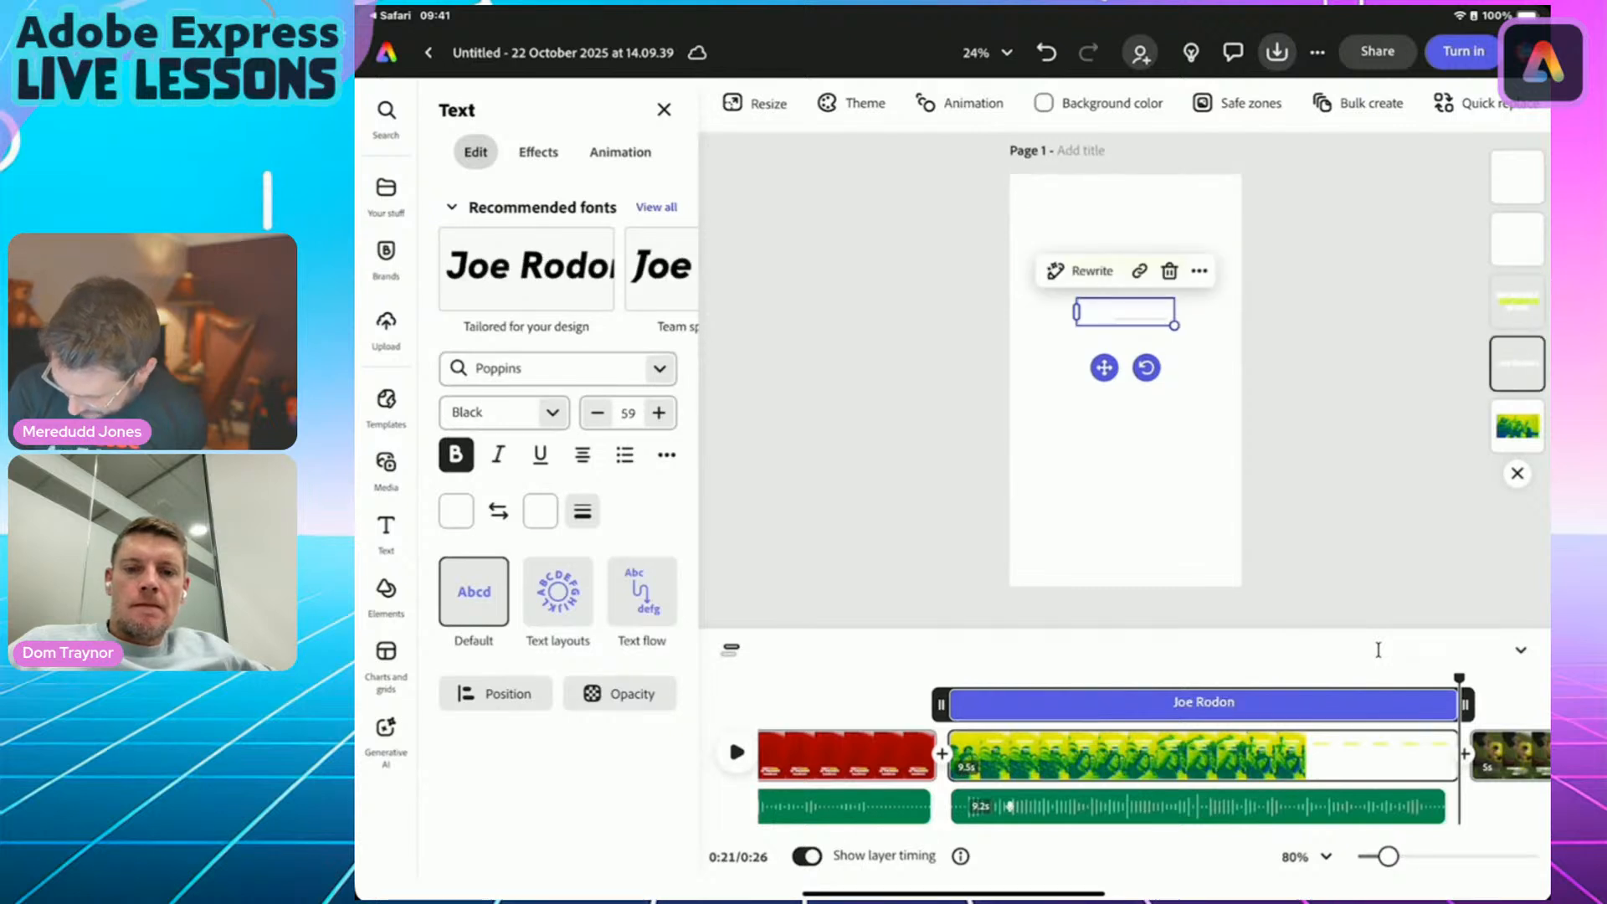
{"action": "left_click", "coordinate": [1517, 426]}
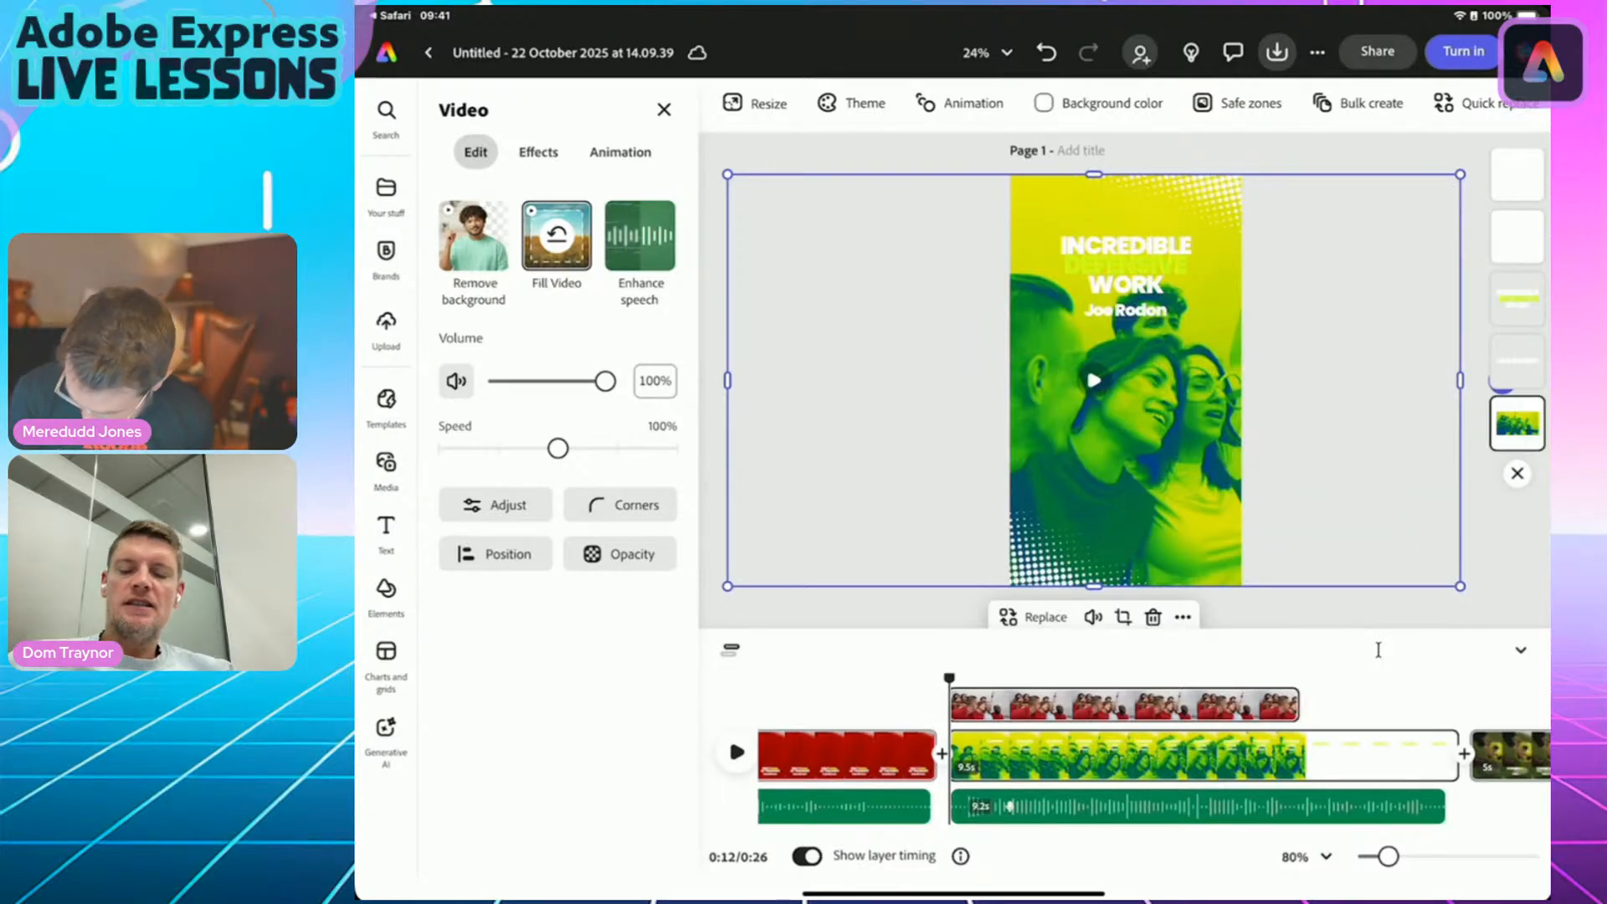
{"action": "left_click", "coordinate": [1305, 705]}
{"action": "left_click", "coordinate": [1305, 705]}
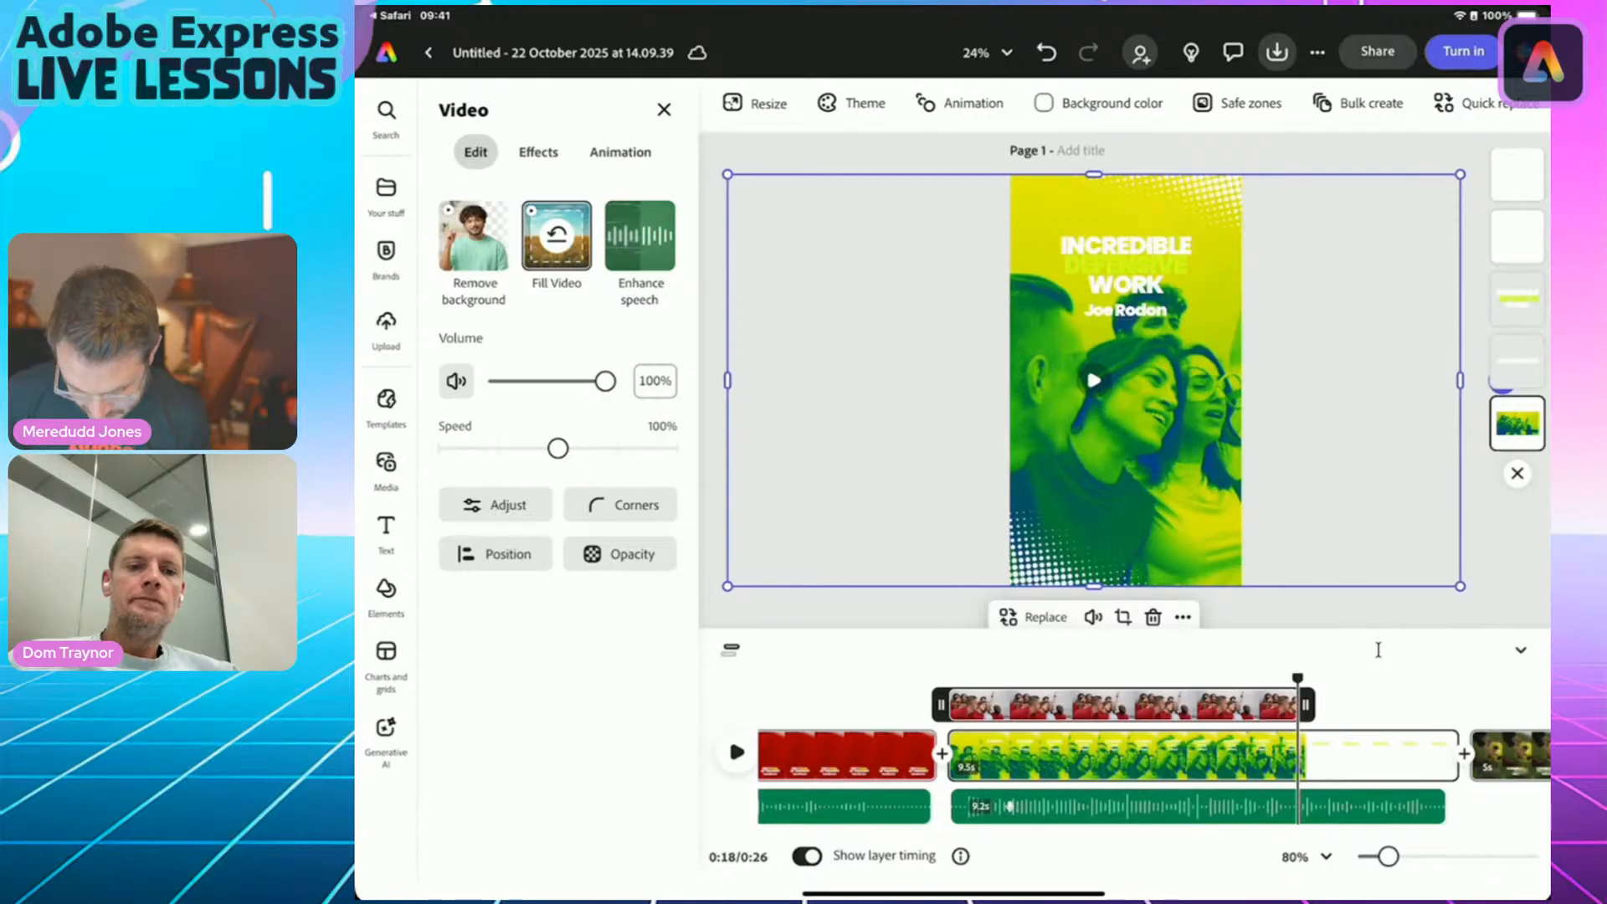
{"action": "left_click_drag", "start_coordinate": [557, 448], "coordinate": [498, 448]}
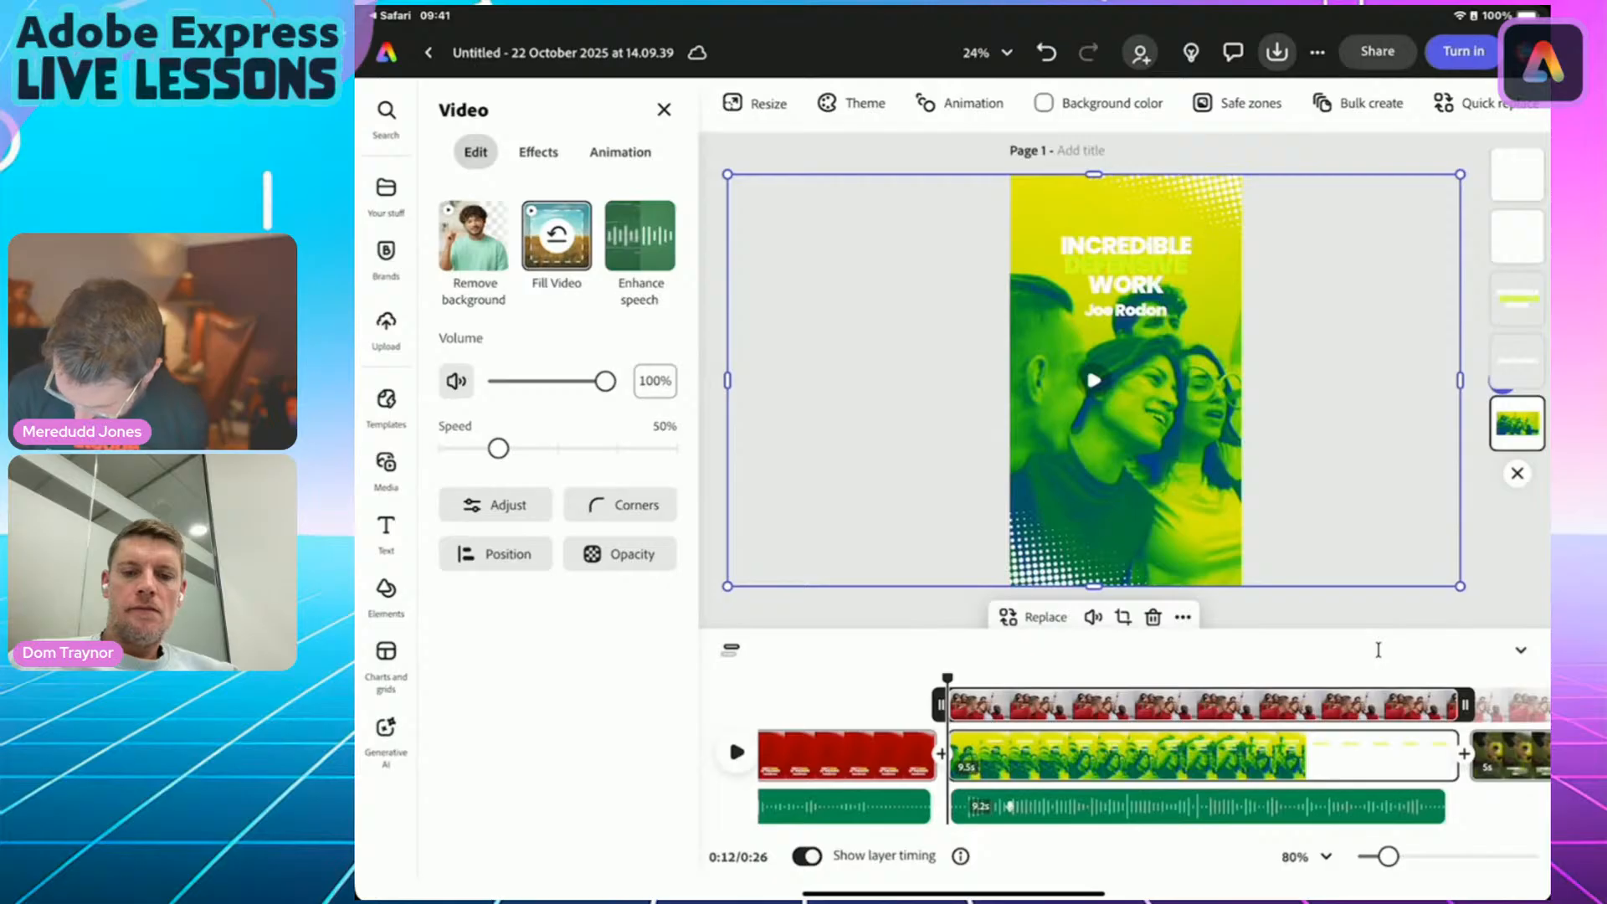
Play back the fans scene to check the slowed video against its voiceover.
{"action": "left_click", "coordinate": [1378, 651]}
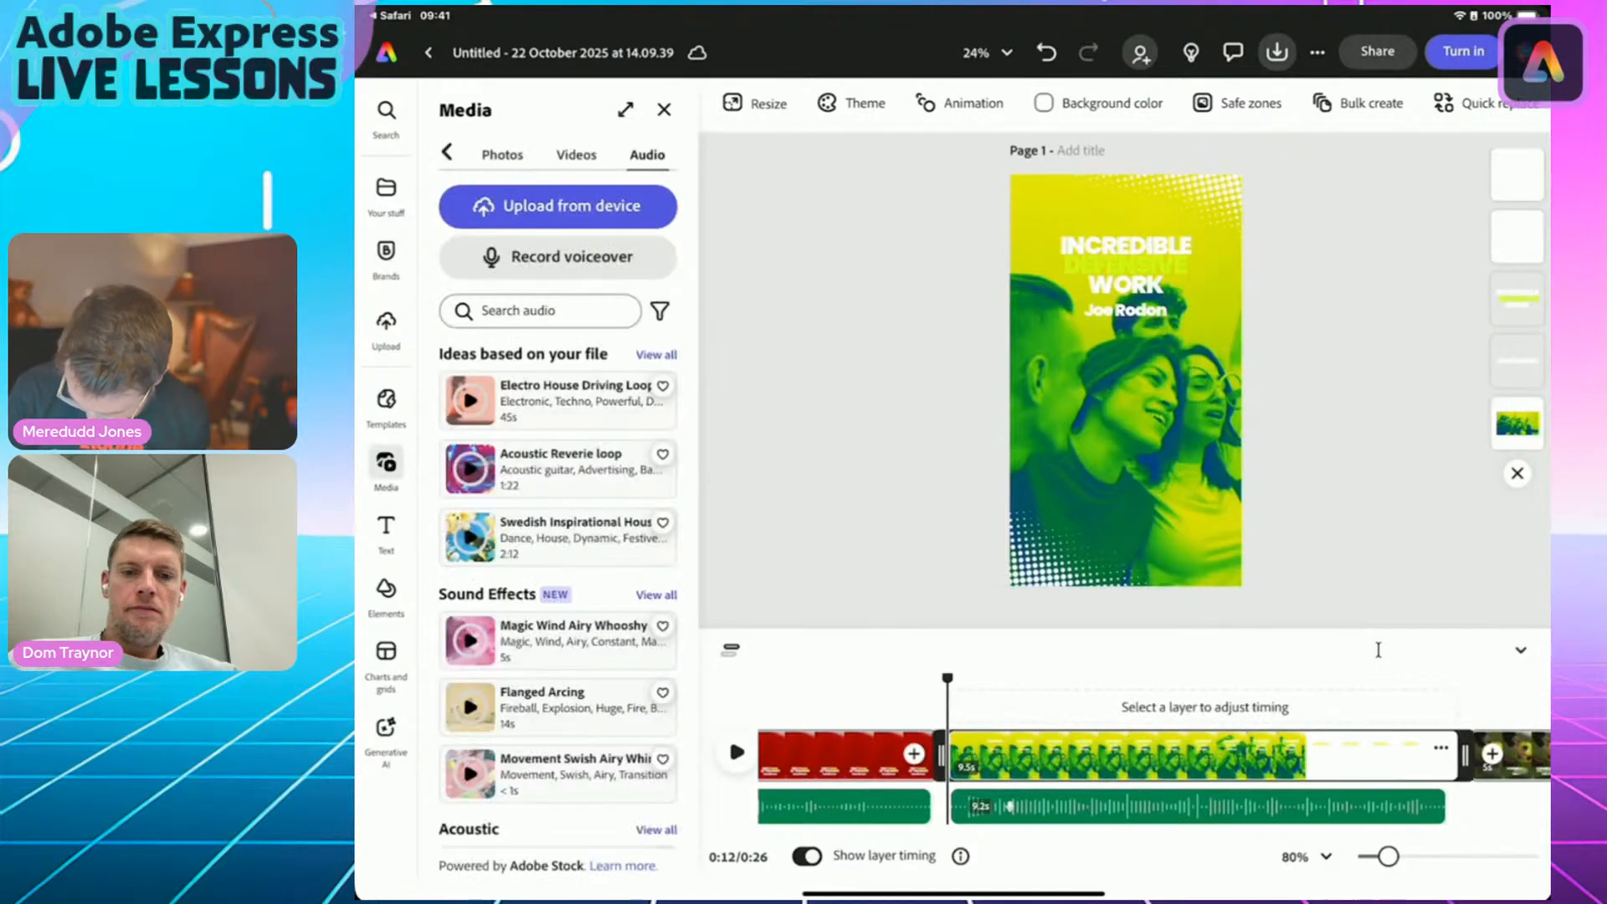
{"action": "key", "text": "space"}
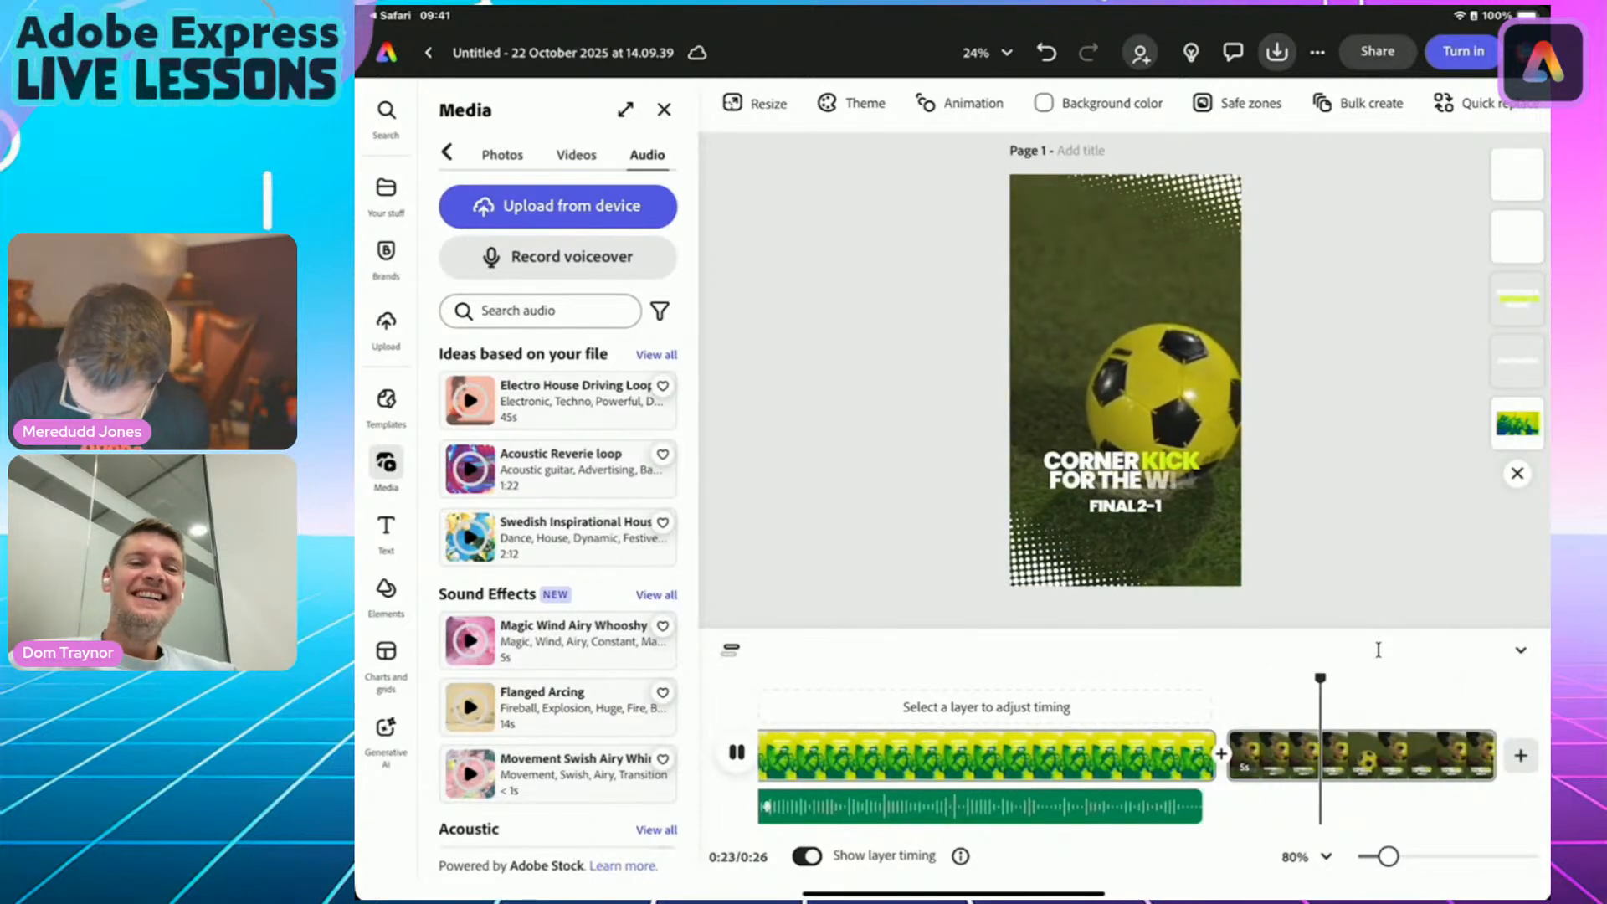
{"action": "key", "text": "space"}
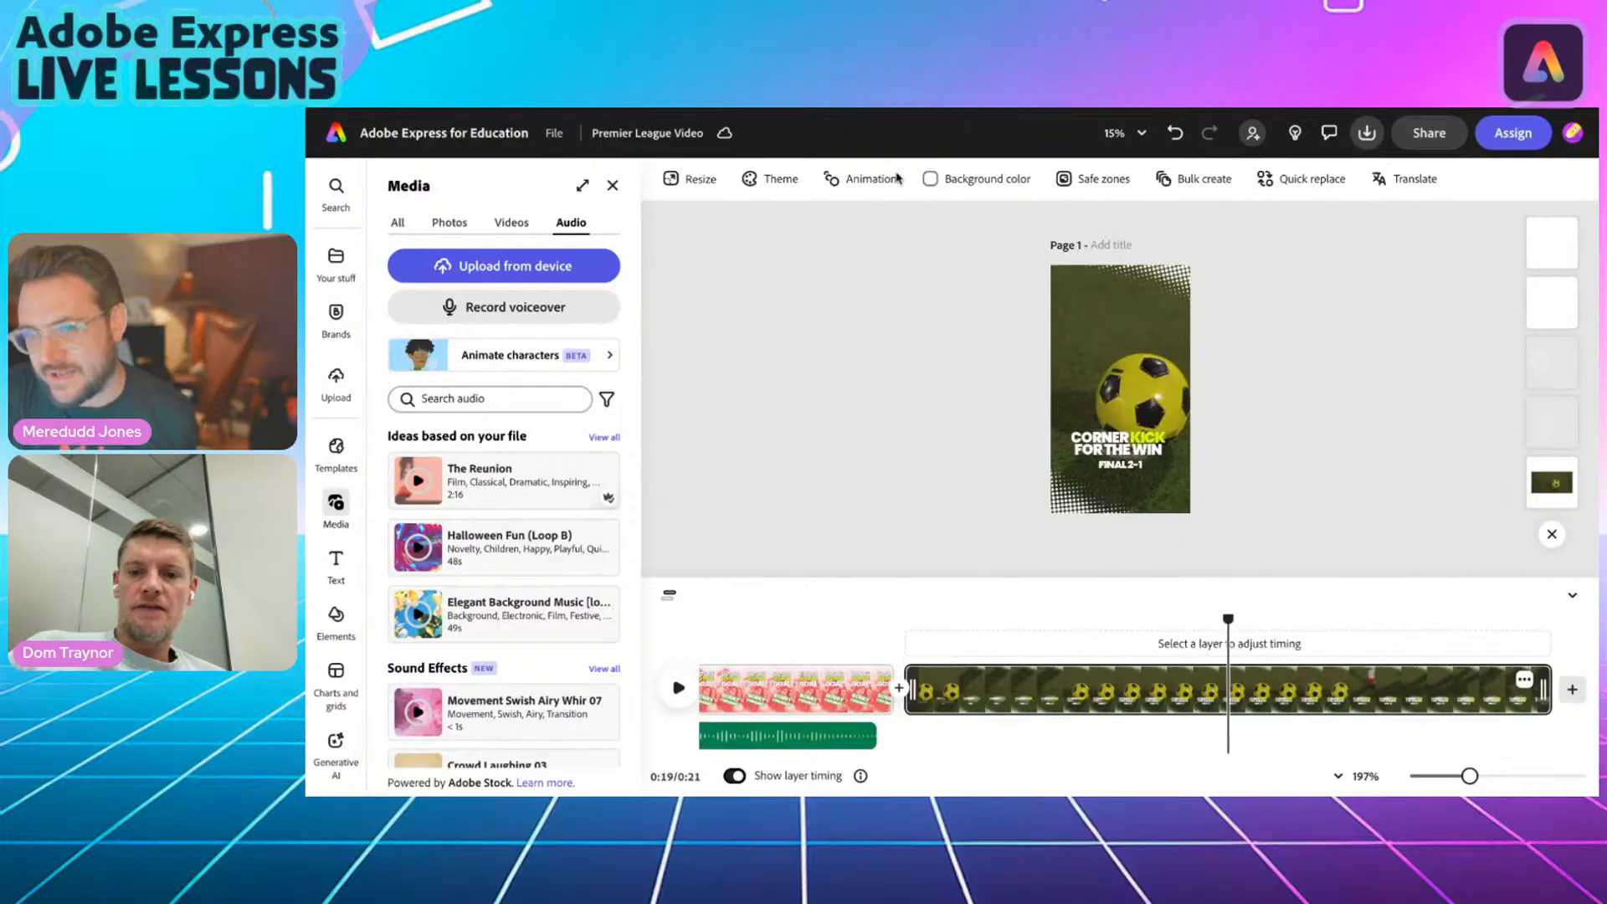
In the Premier League Video, rewrite the closing football scene's title as "SCORELINE AT THE FINAL WHISTLE".
{"action": "left_click", "coordinate": [814, 691]}
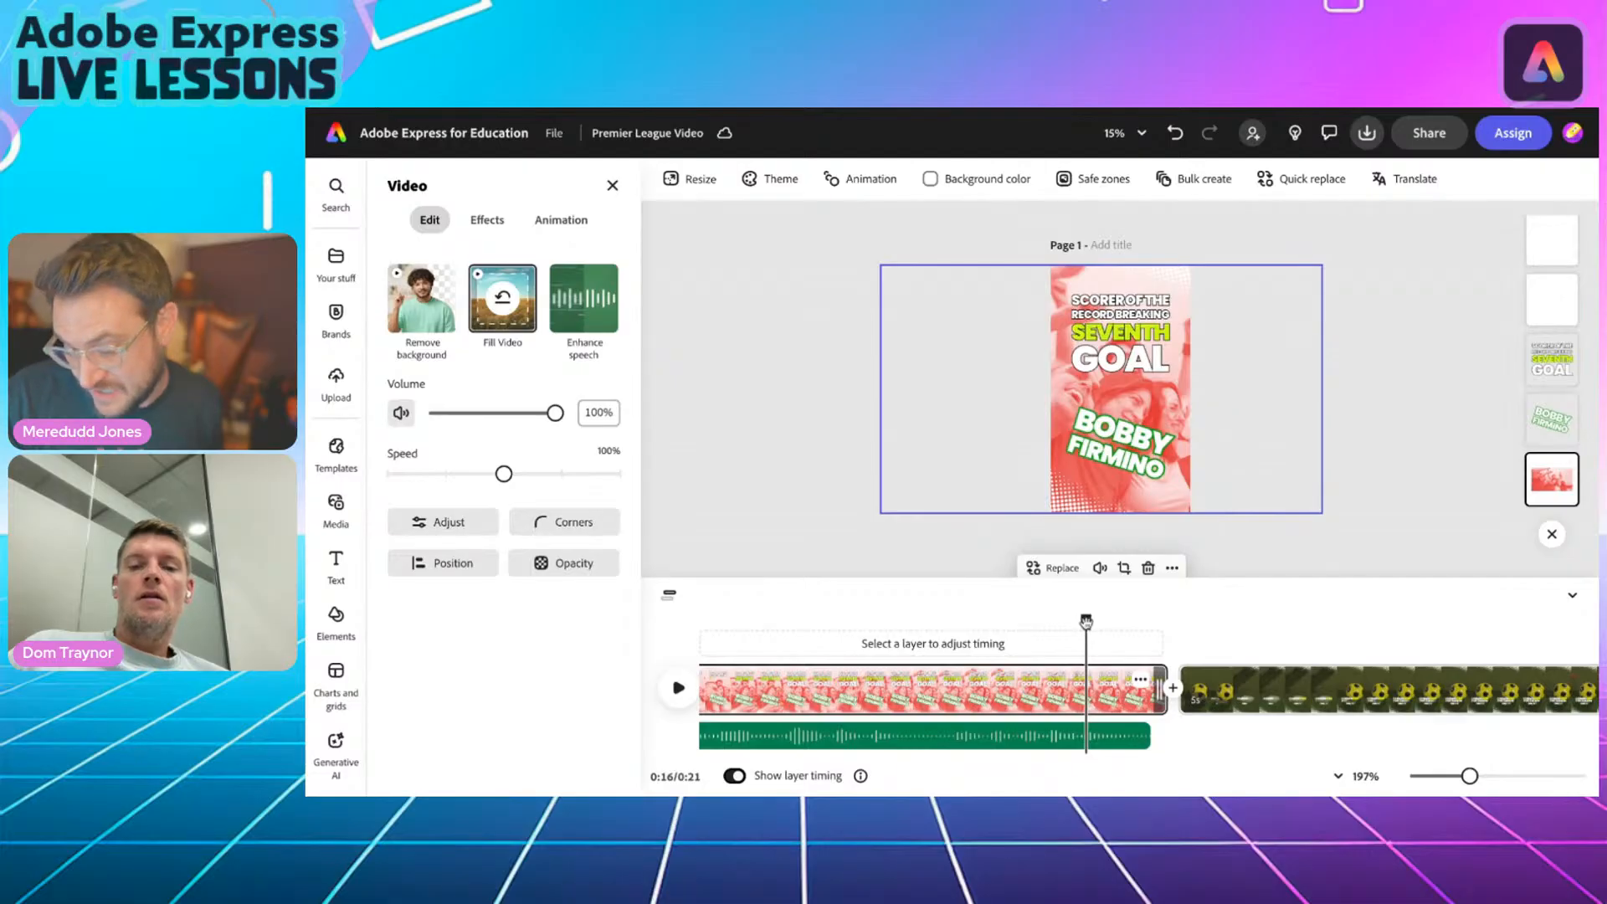
{"action": "left_click_drag", "start_coordinate": [1085, 621], "coordinate": [1404, 563]}
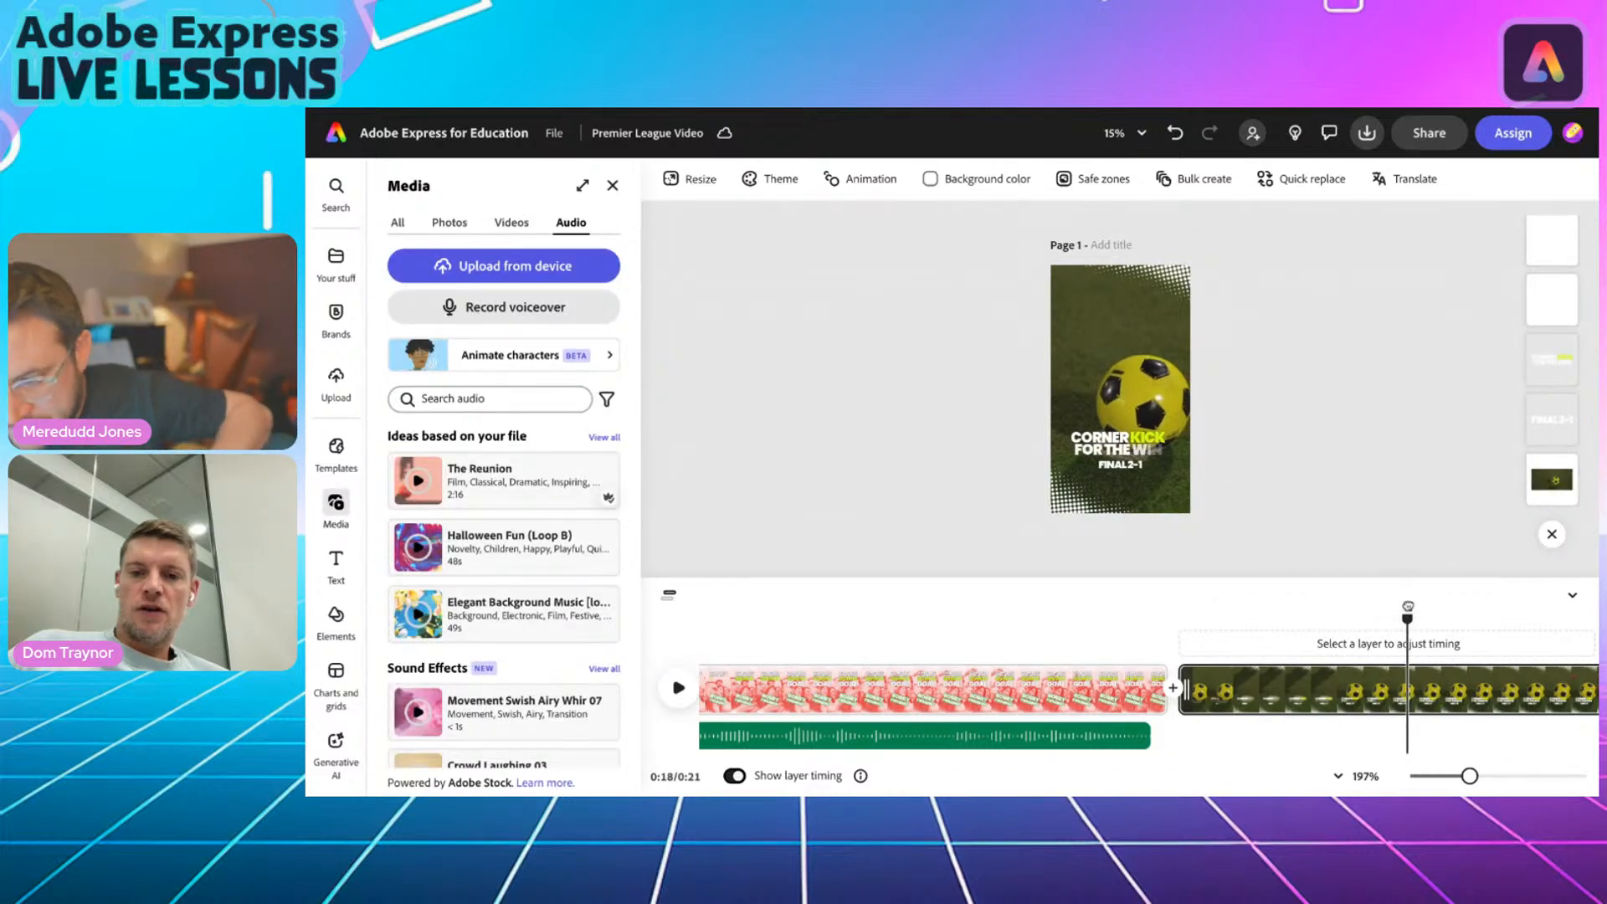
{"action": "scroll", "coordinate": [1118, 440], "scroll_direction": "up", "scroll_amount": 5}
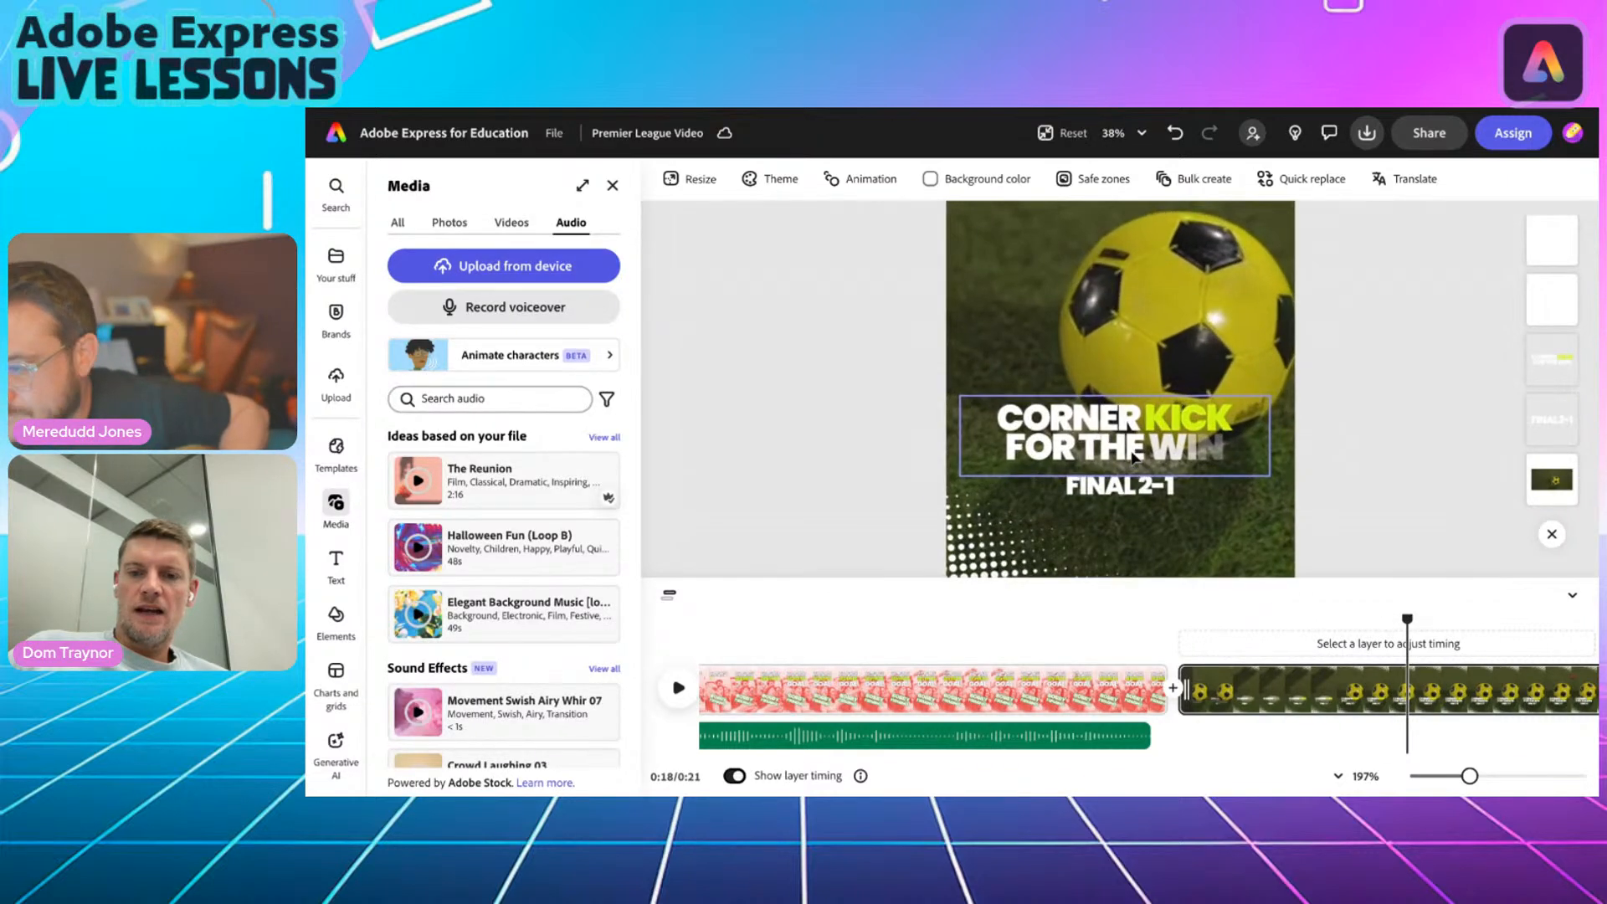
{"action": "left_click", "coordinate": [1118, 433]}
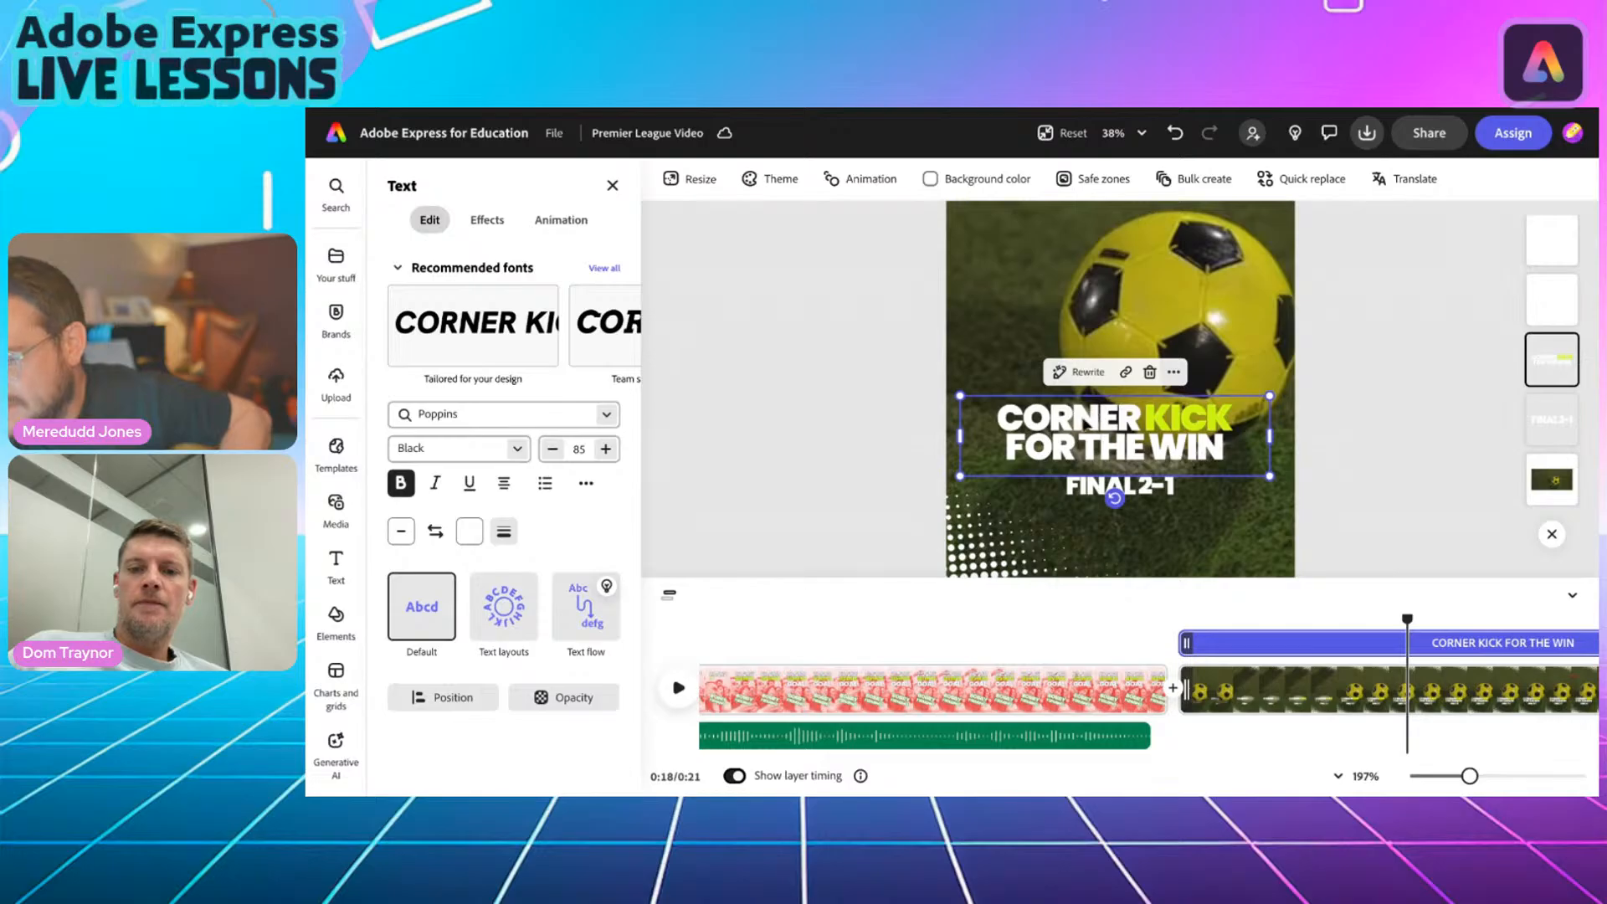
{"action": "double_click", "coordinate": [1085, 422]}
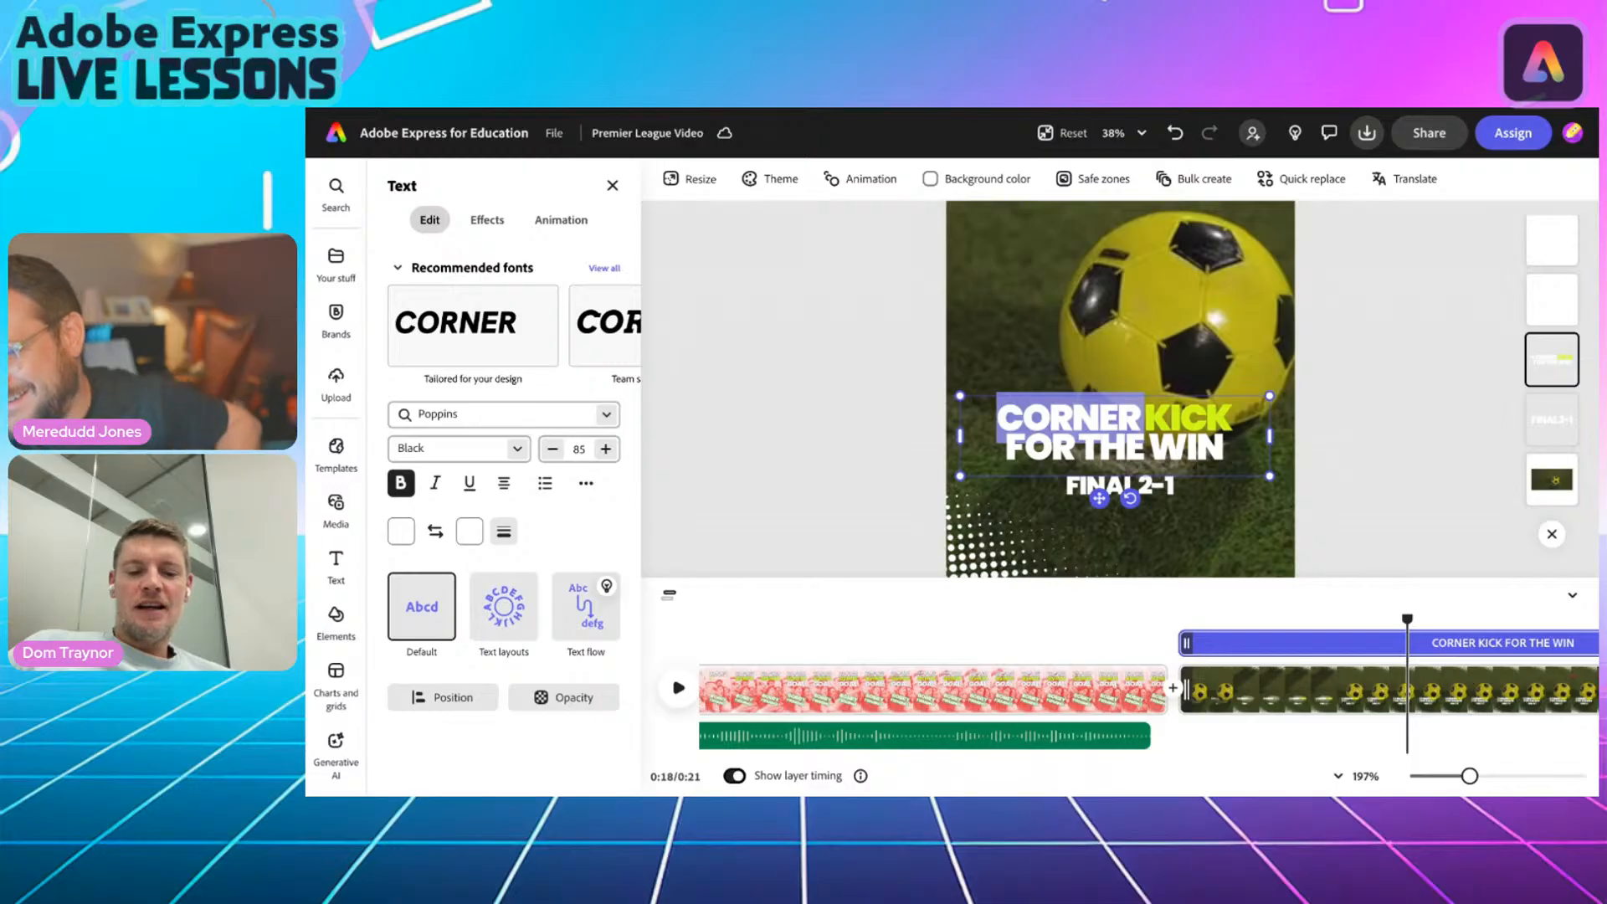
{"action": "type", "text": "SCORELINE"}
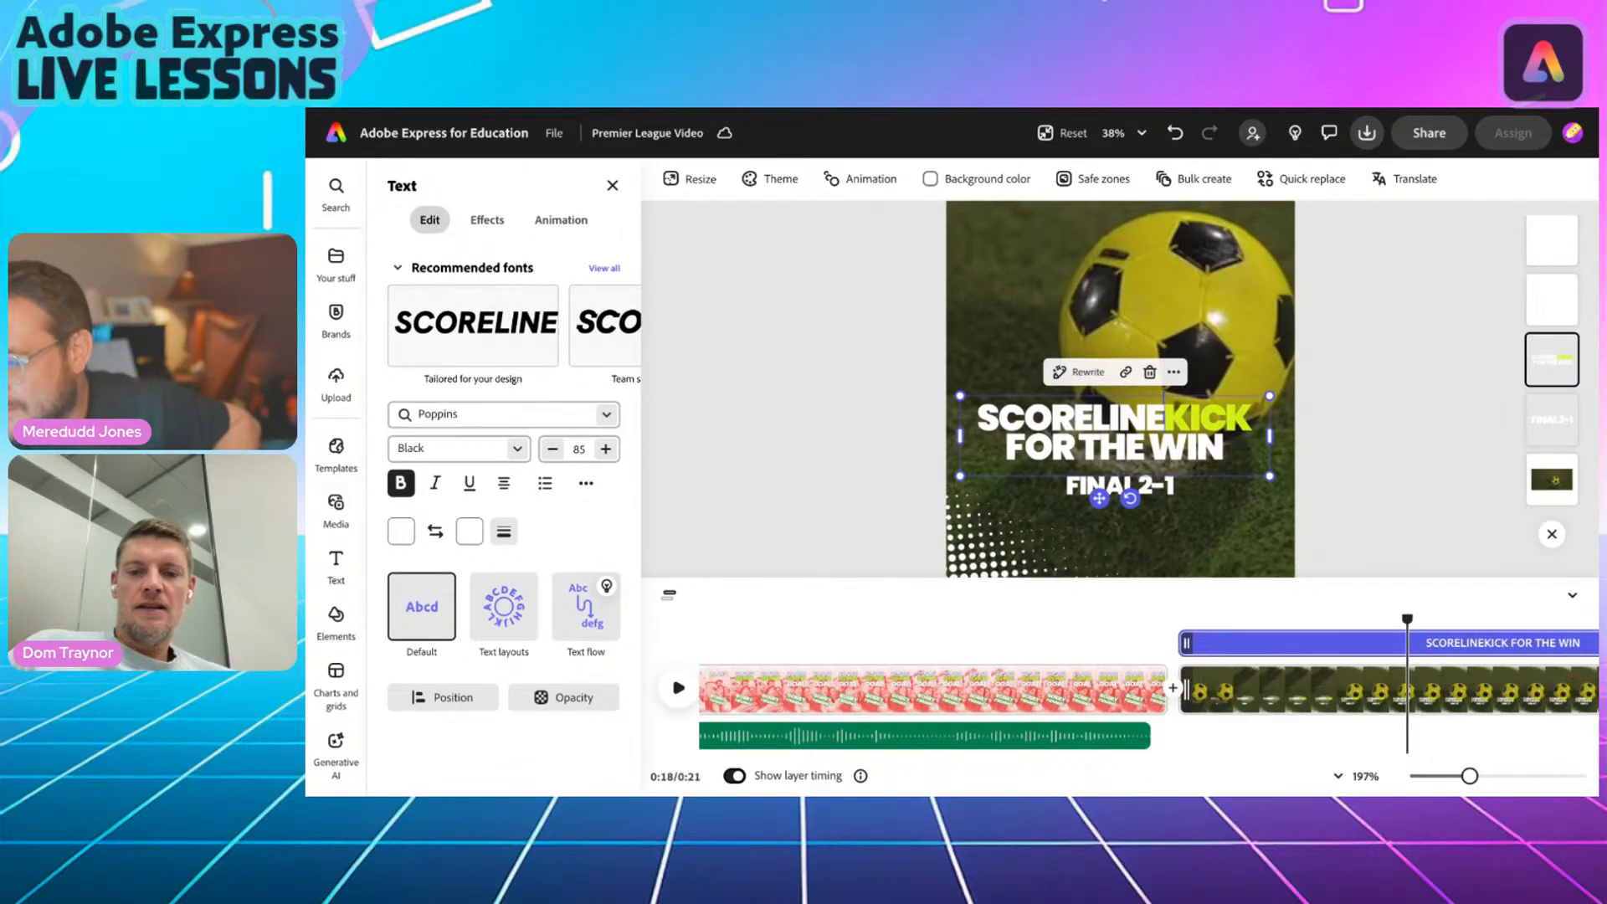
{"action": "type", "text": " AT THE"}
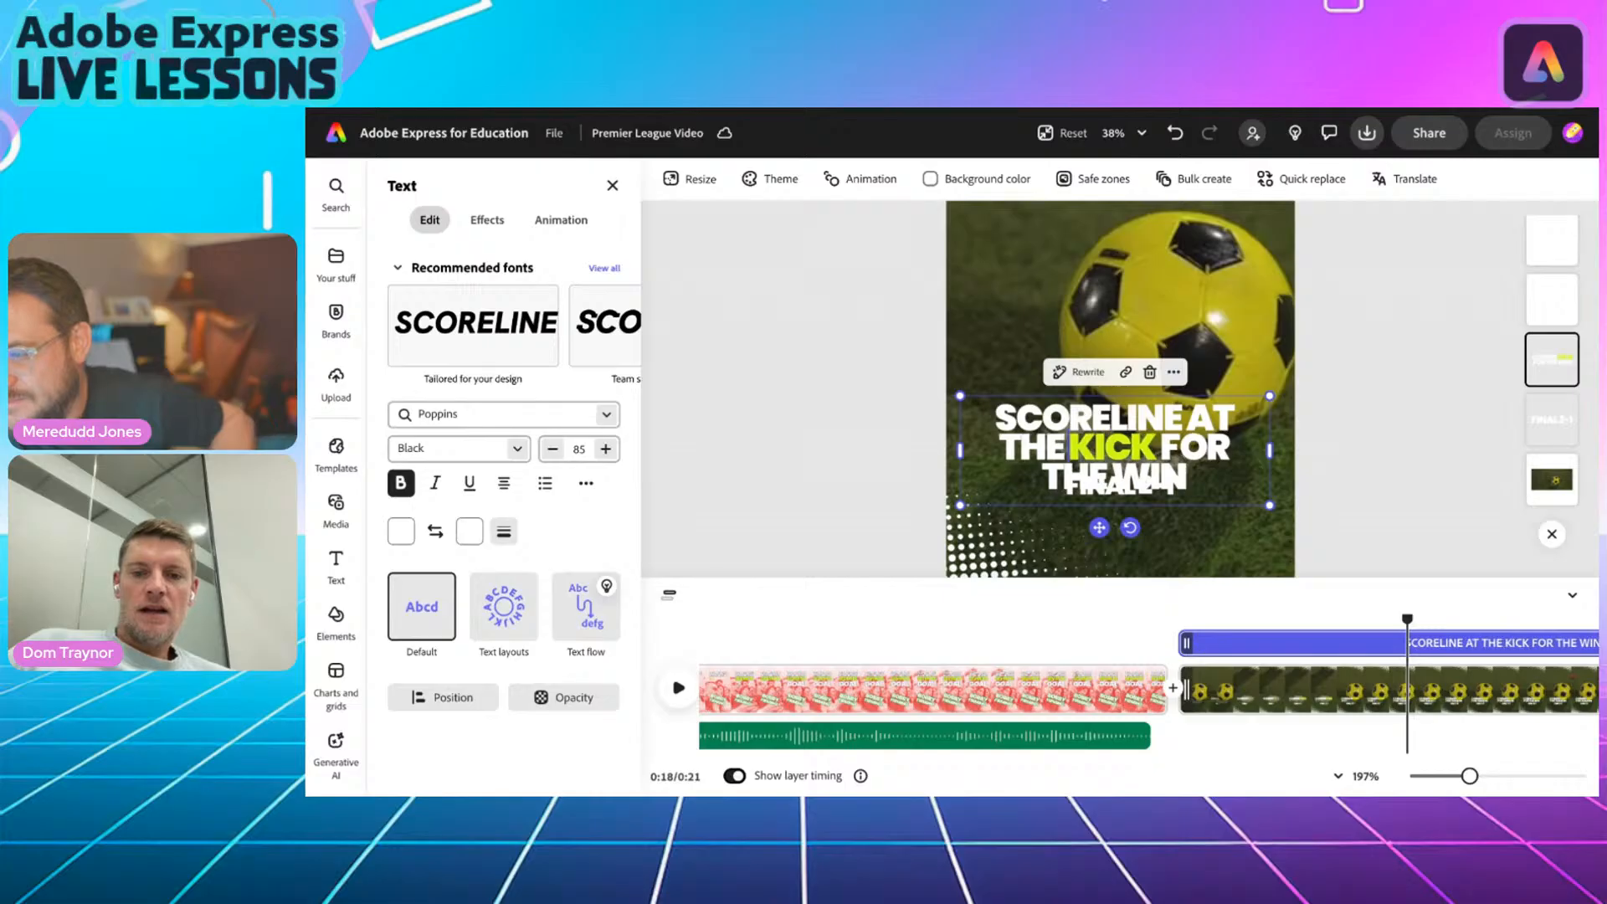
{"action": "double_click", "coordinate": [1132, 453]}
{"action": "type", "text": "FINAL"}
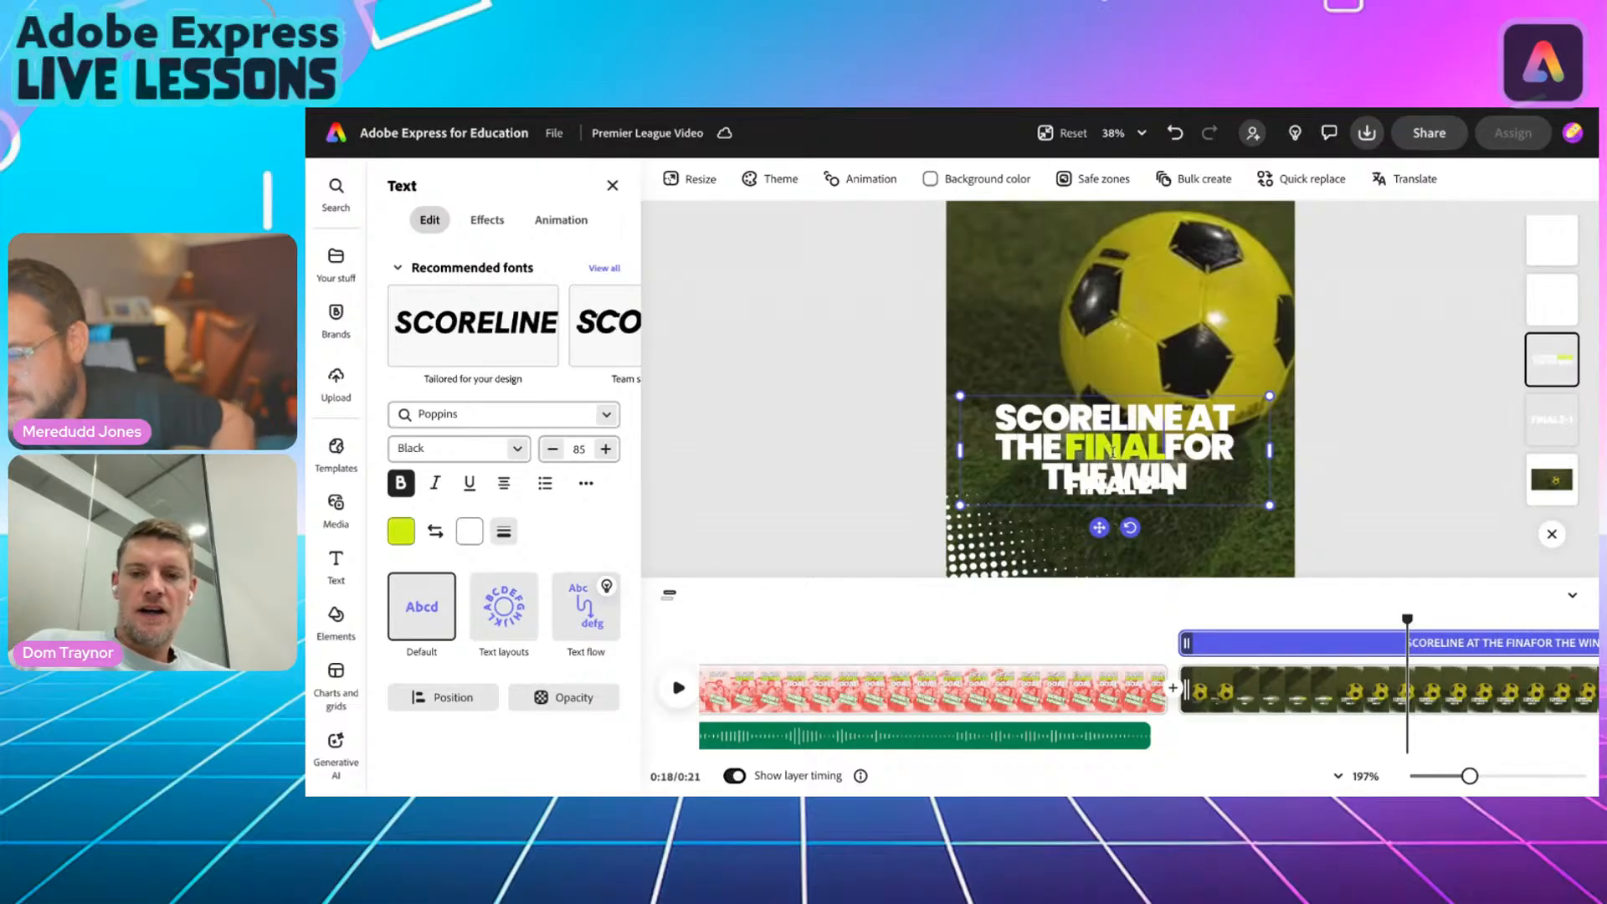
{"action": "type", "text": " WHISTLE"}
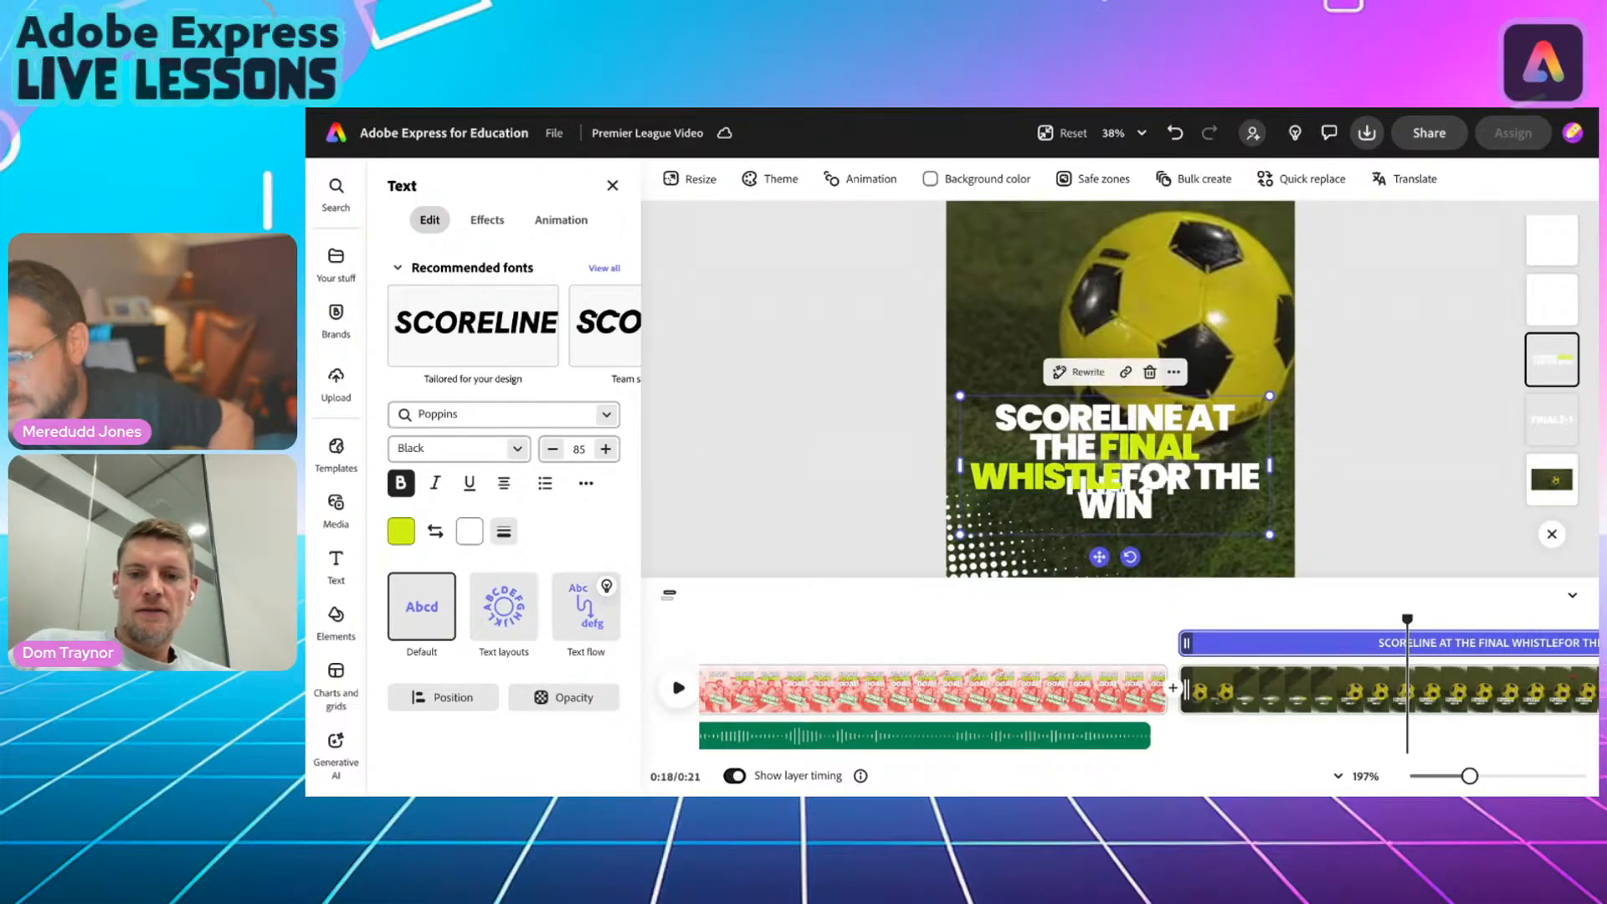
{"action": "key", "text": "ctrl+shift+End"}
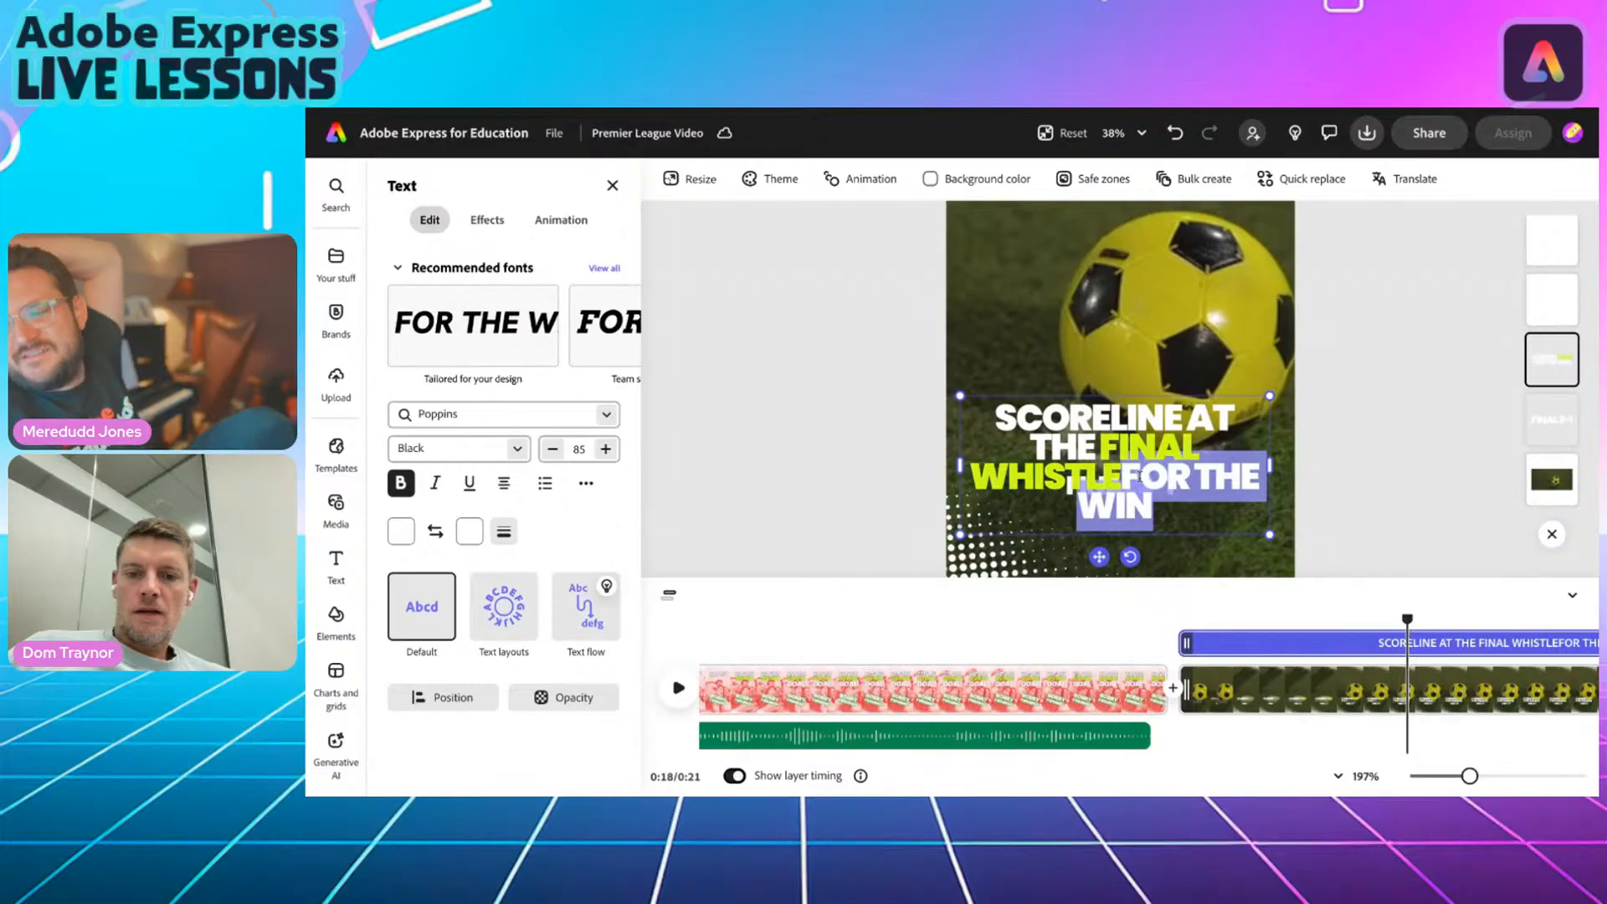
{"action": "key", "text": "BackSpace"}
Move the closing scene's title up over the football and apply the Dynamic text layout.
{"action": "left_click_drag", "start_coordinate": [1100, 529], "coordinate": [1103, 410]}
{"action": "scroll", "coordinate": [1103, 412], "scroll_direction": "down", "scroll_amount": 3}
{"action": "scroll", "coordinate": [1103, 411], "scroll_direction": "down", "scroll_amount": 1}
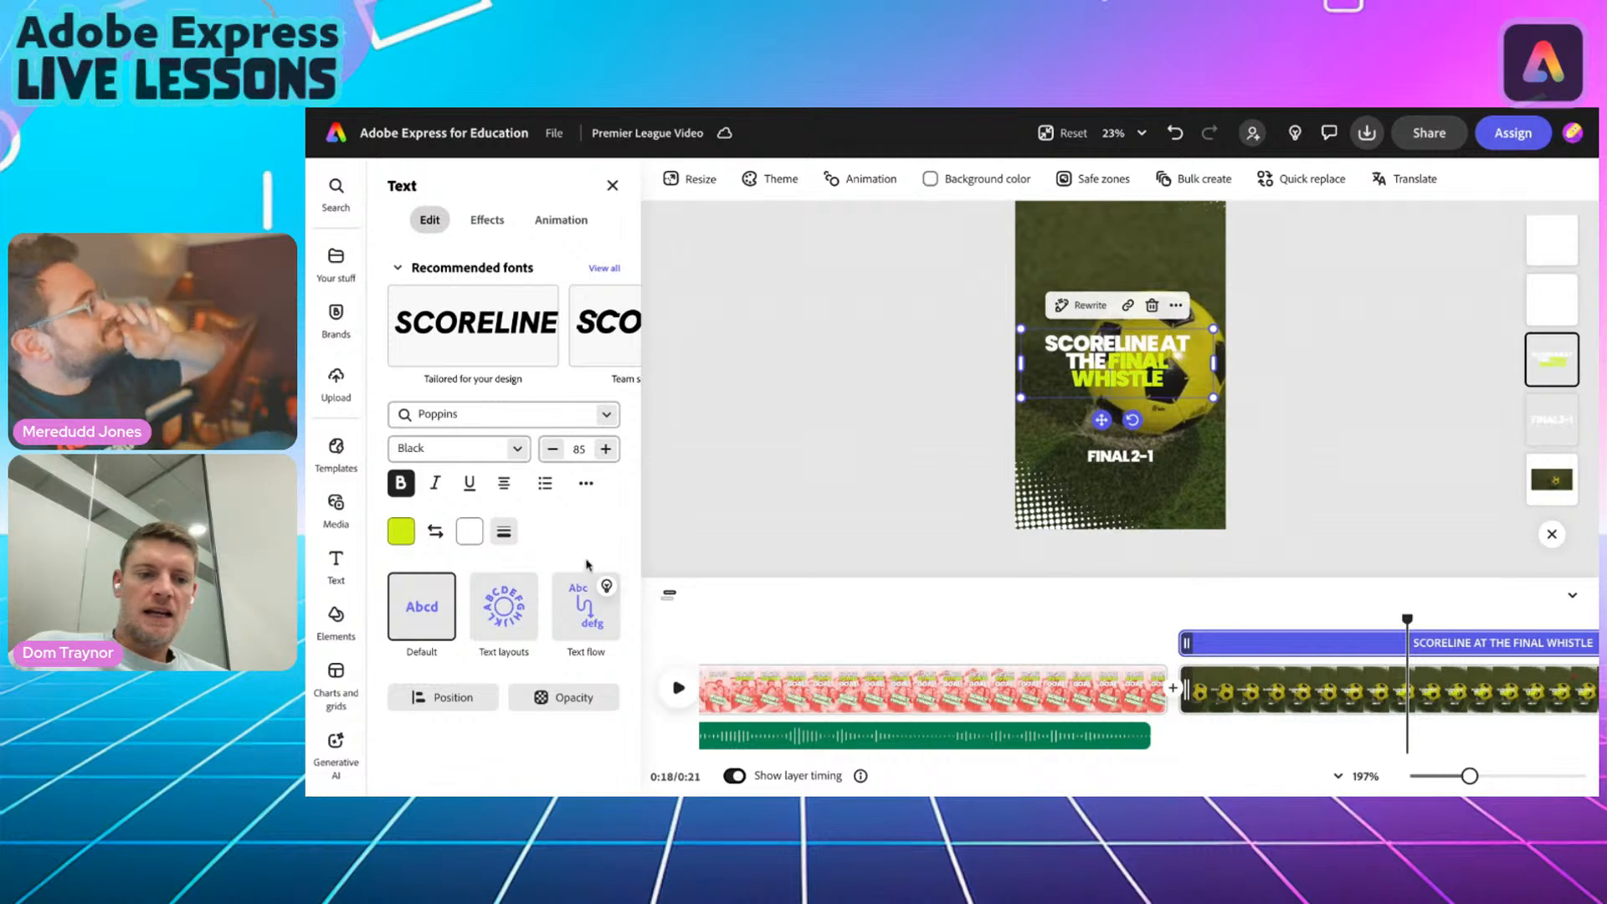
{"action": "left_click", "coordinate": [502, 606]}
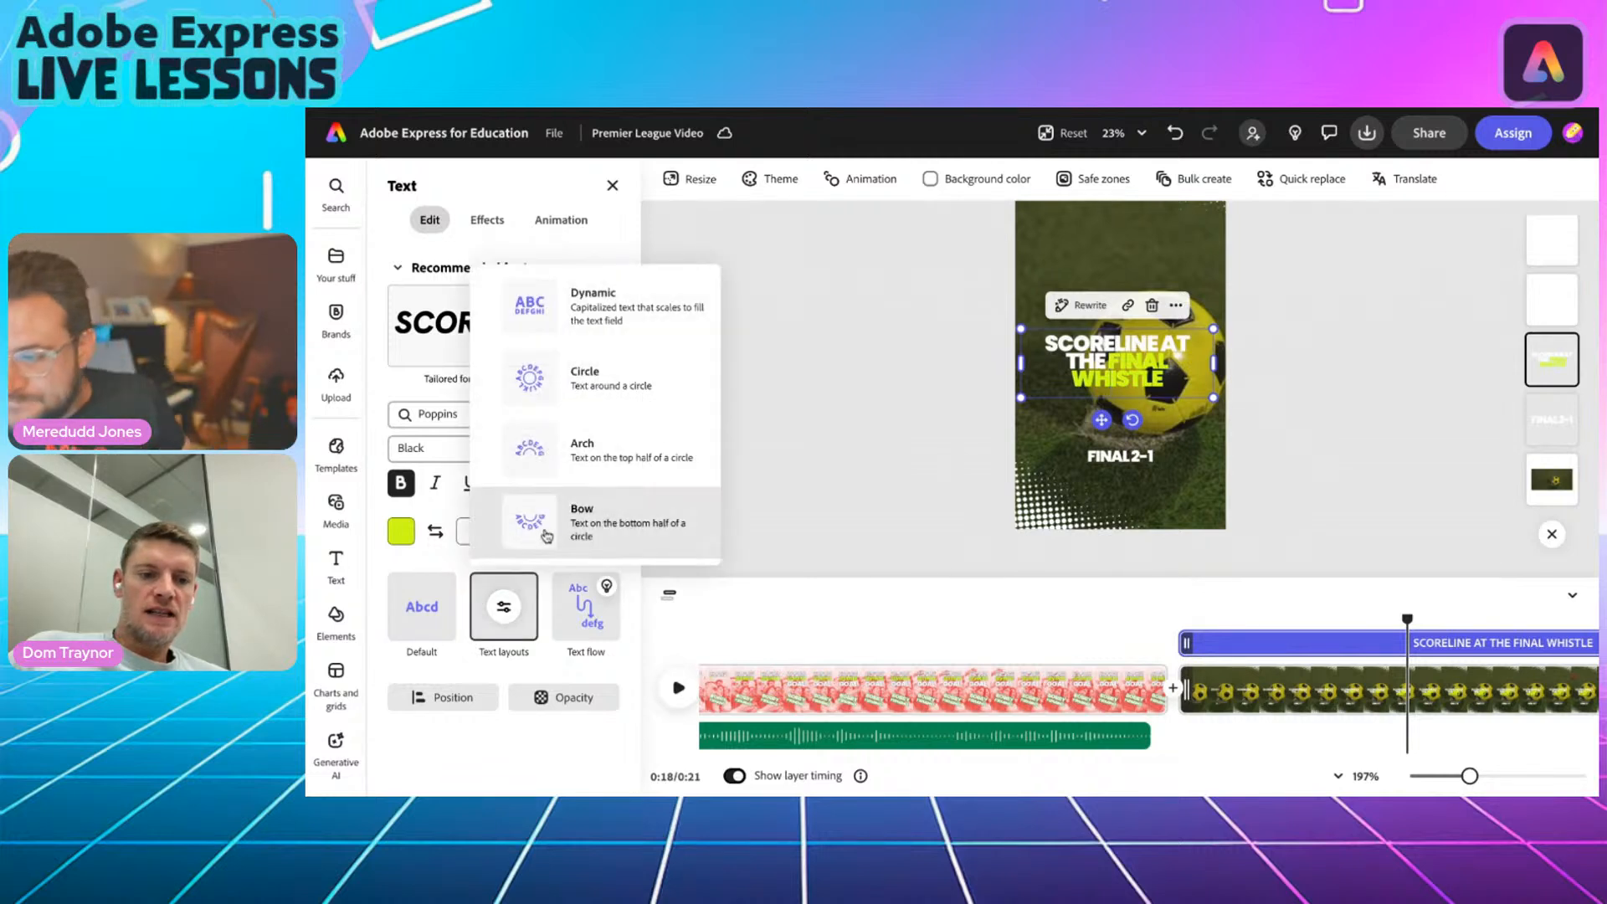
{"action": "left_click", "coordinate": [543, 322]}
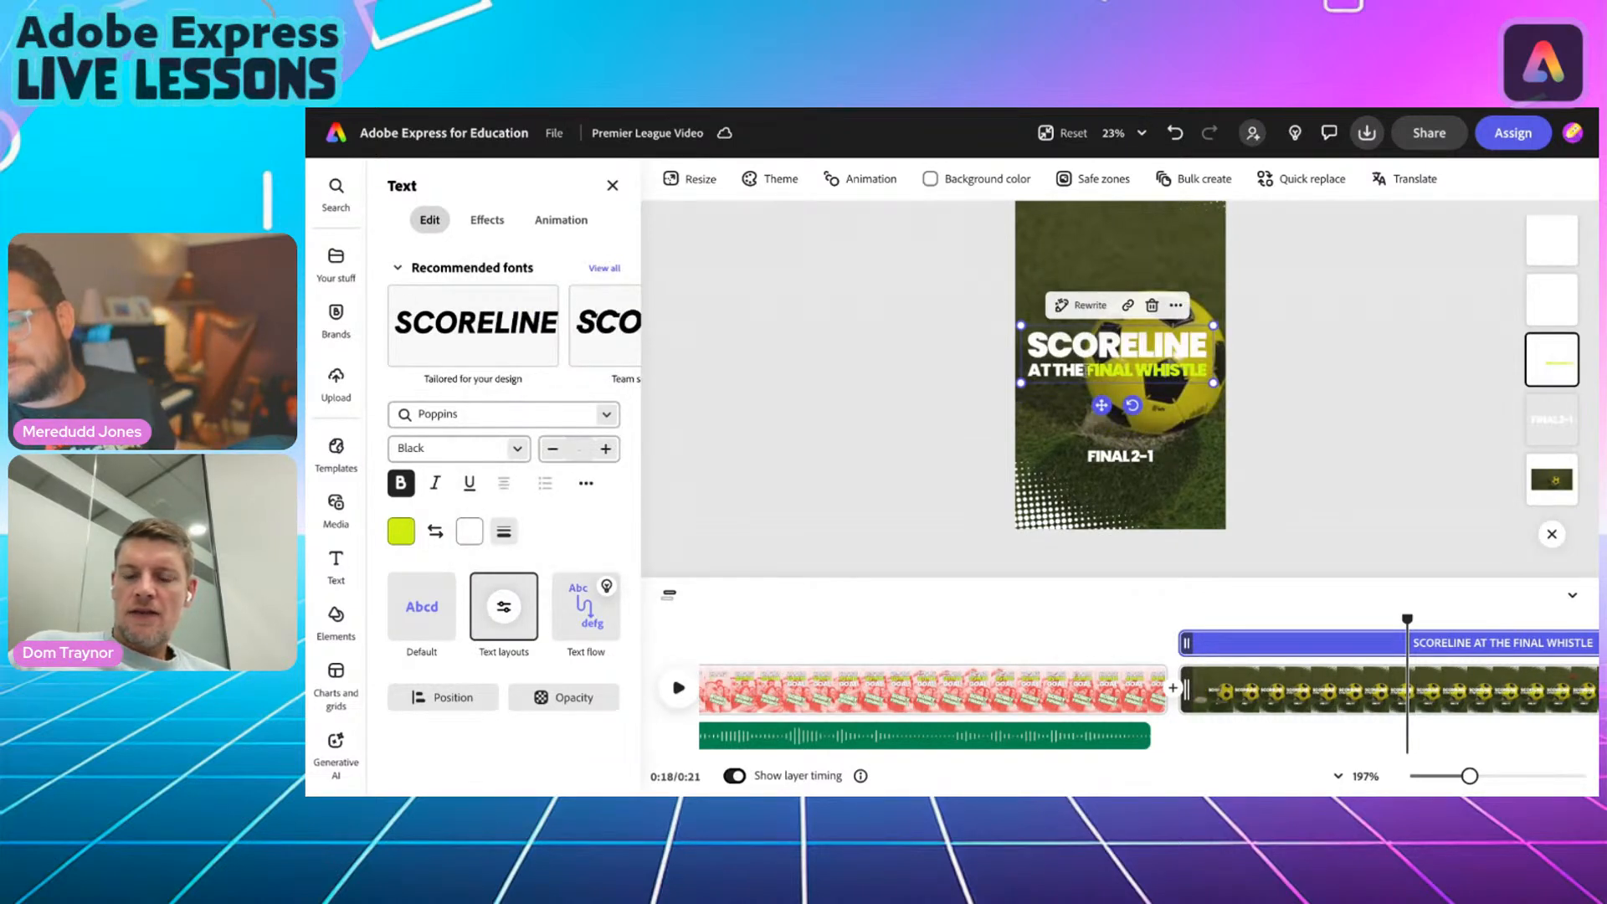
Add line breaks so the title reads "SCORELINE AT THE", "FINAL" and "WHISTLE" on three lines.
{"action": "scroll", "coordinate": [1066, 387], "scroll_direction": "up", "scroll_amount": 3}
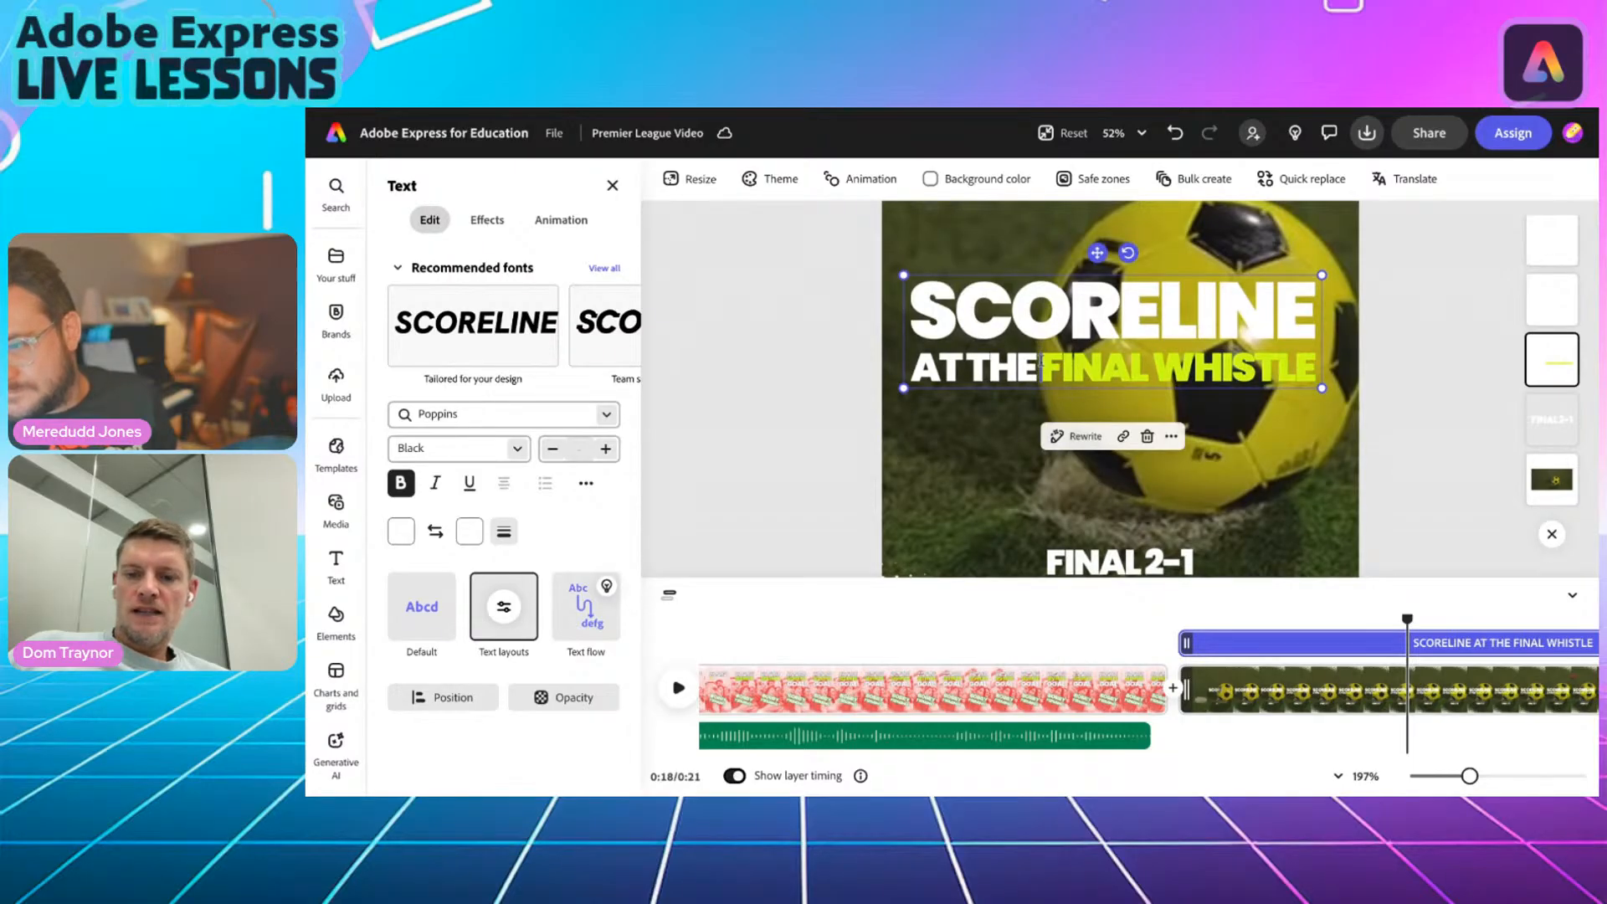
{"action": "key", "text": "Return"}
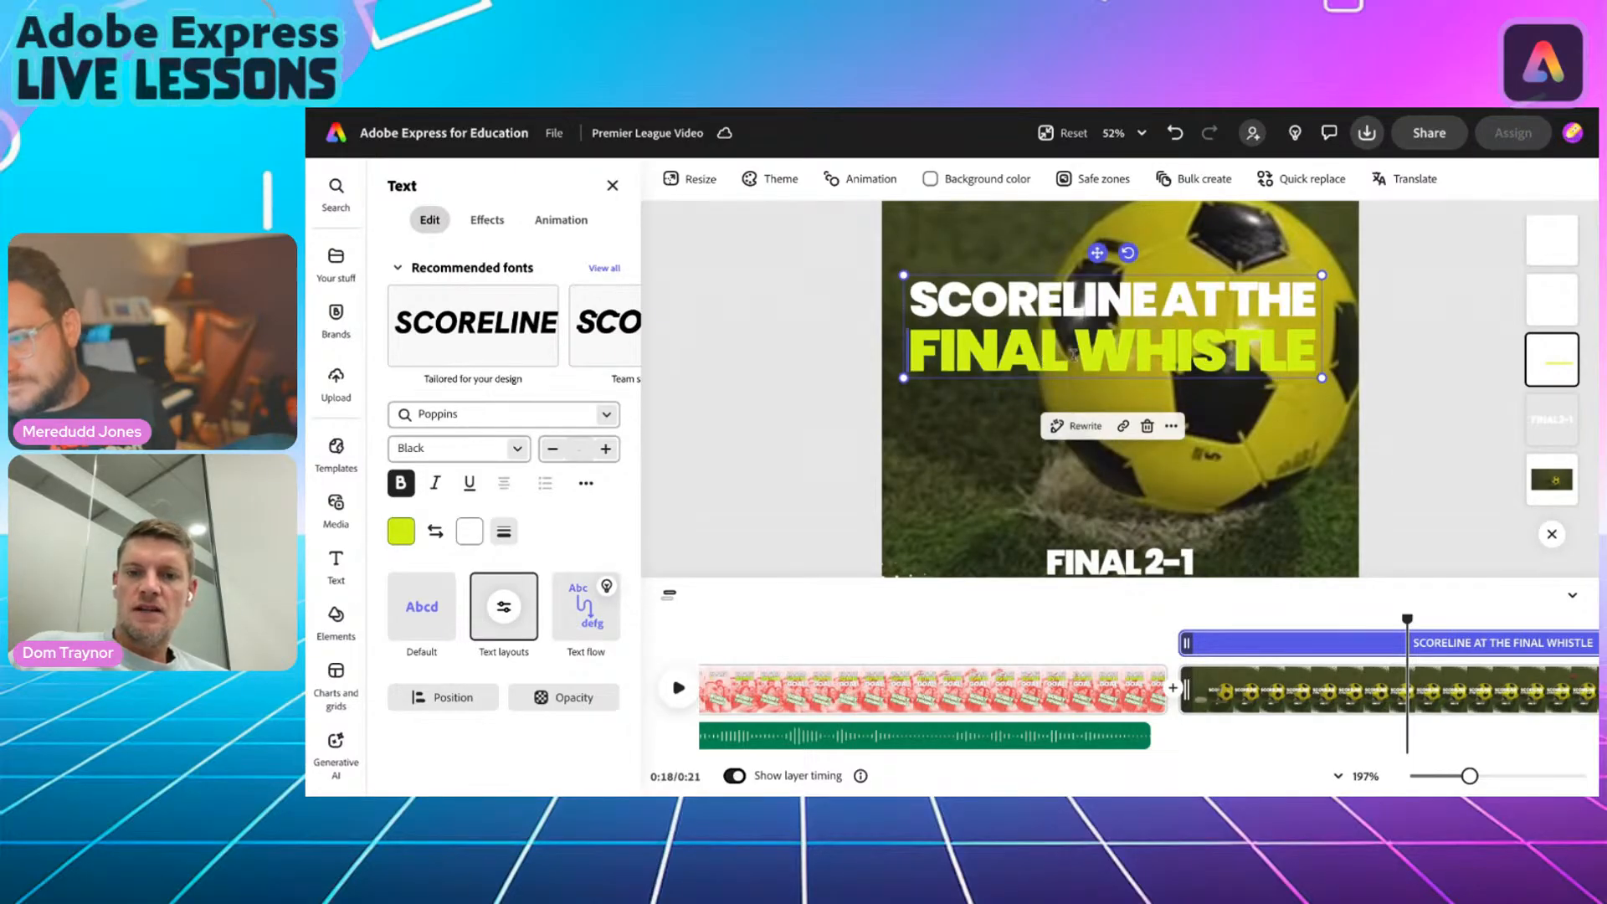
{"action": "key", "text": "Return"}
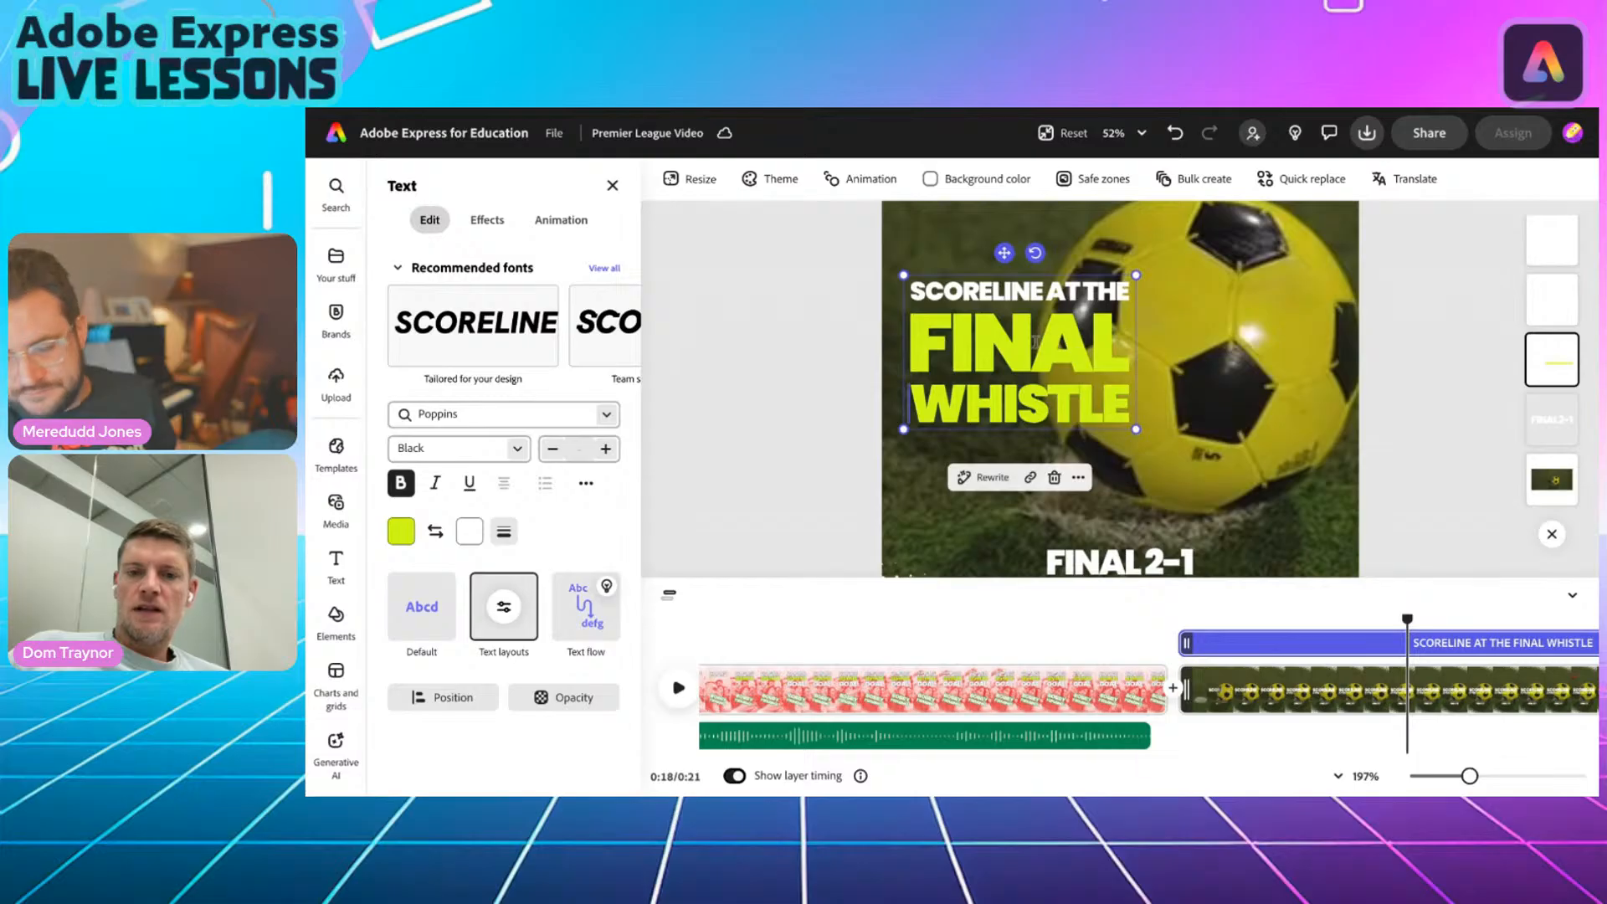
Enlarge the three-line title and centre it above the football near the top of the page.
{"action": "scroll", "coordinate": [987, 416], "scroll_direction": "down", "scroll_amount": 4}
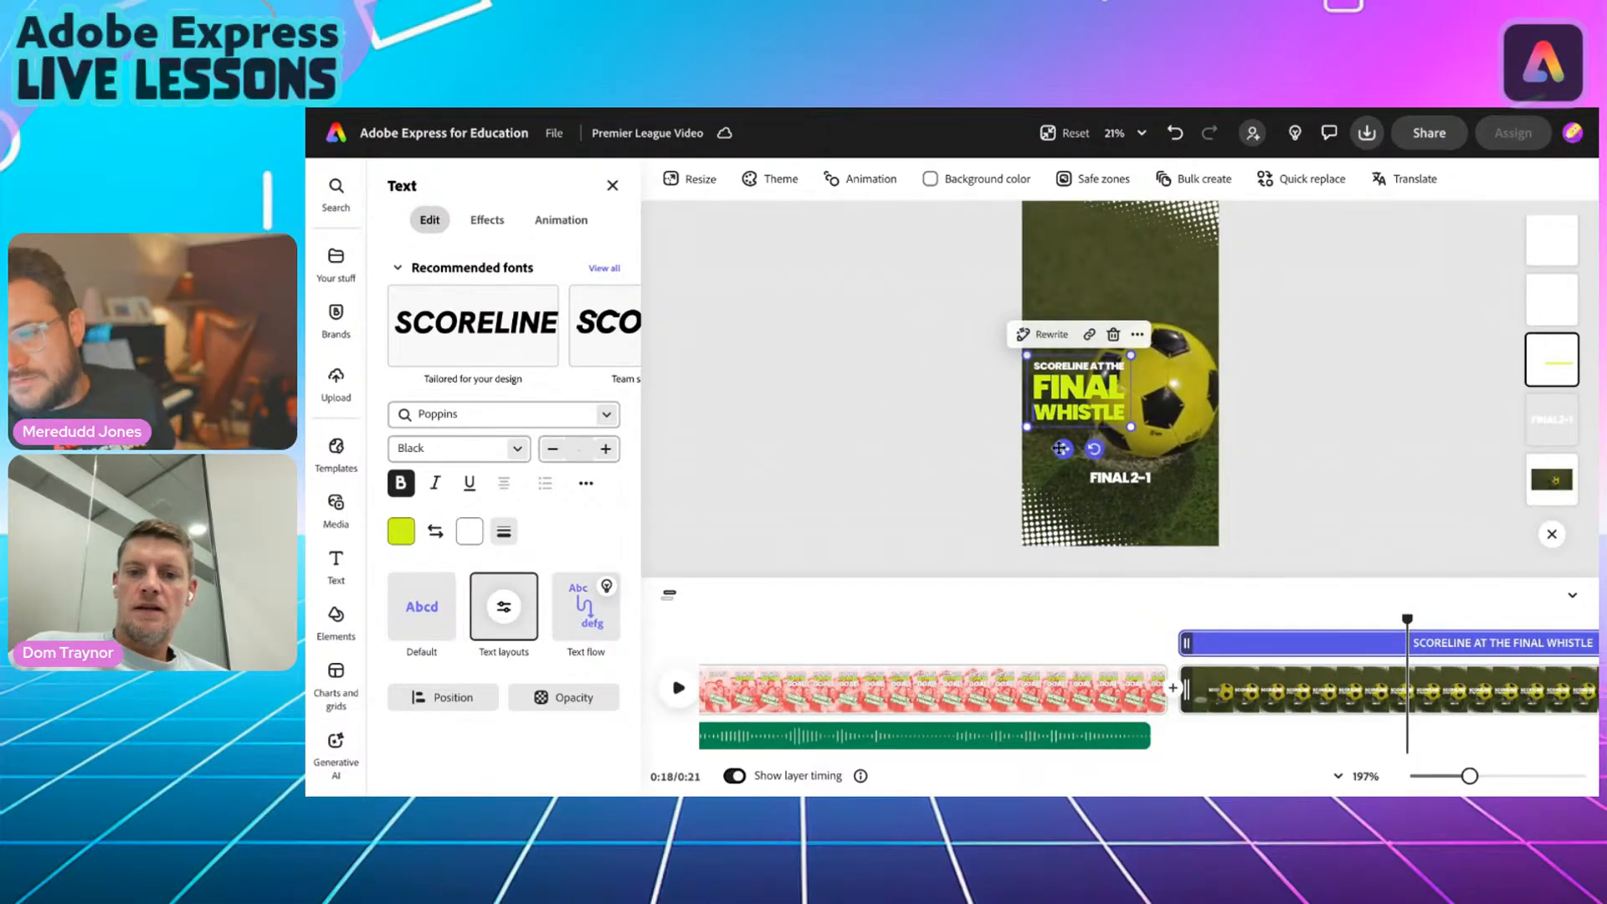
{"action": "left_click_drag", "start_coordinate": [1070, 390], "coordinate": [1203, 317]}
{"action": "left_click_drag", "start_coordinate": [1044, 288], "coordinate": [1028, 291]}
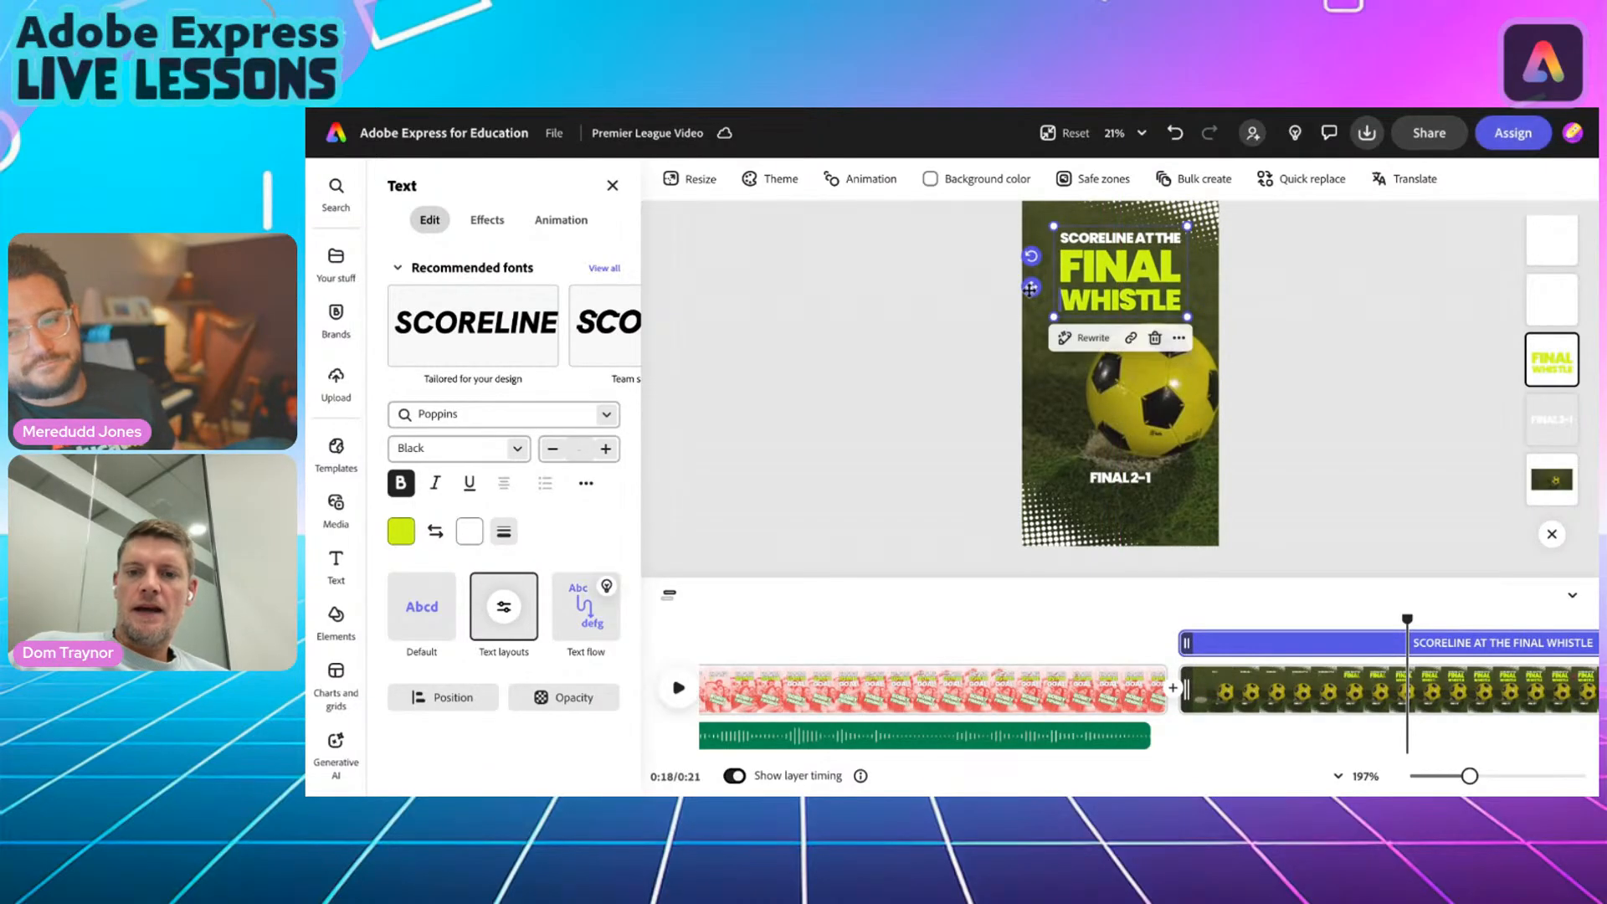
Replace "FINAL 2-1" with "7-0", enlarged to about size 346 and tilted slightly clockwise over the football.
{"action": "left_click", "coordinate": [1117, 479]}
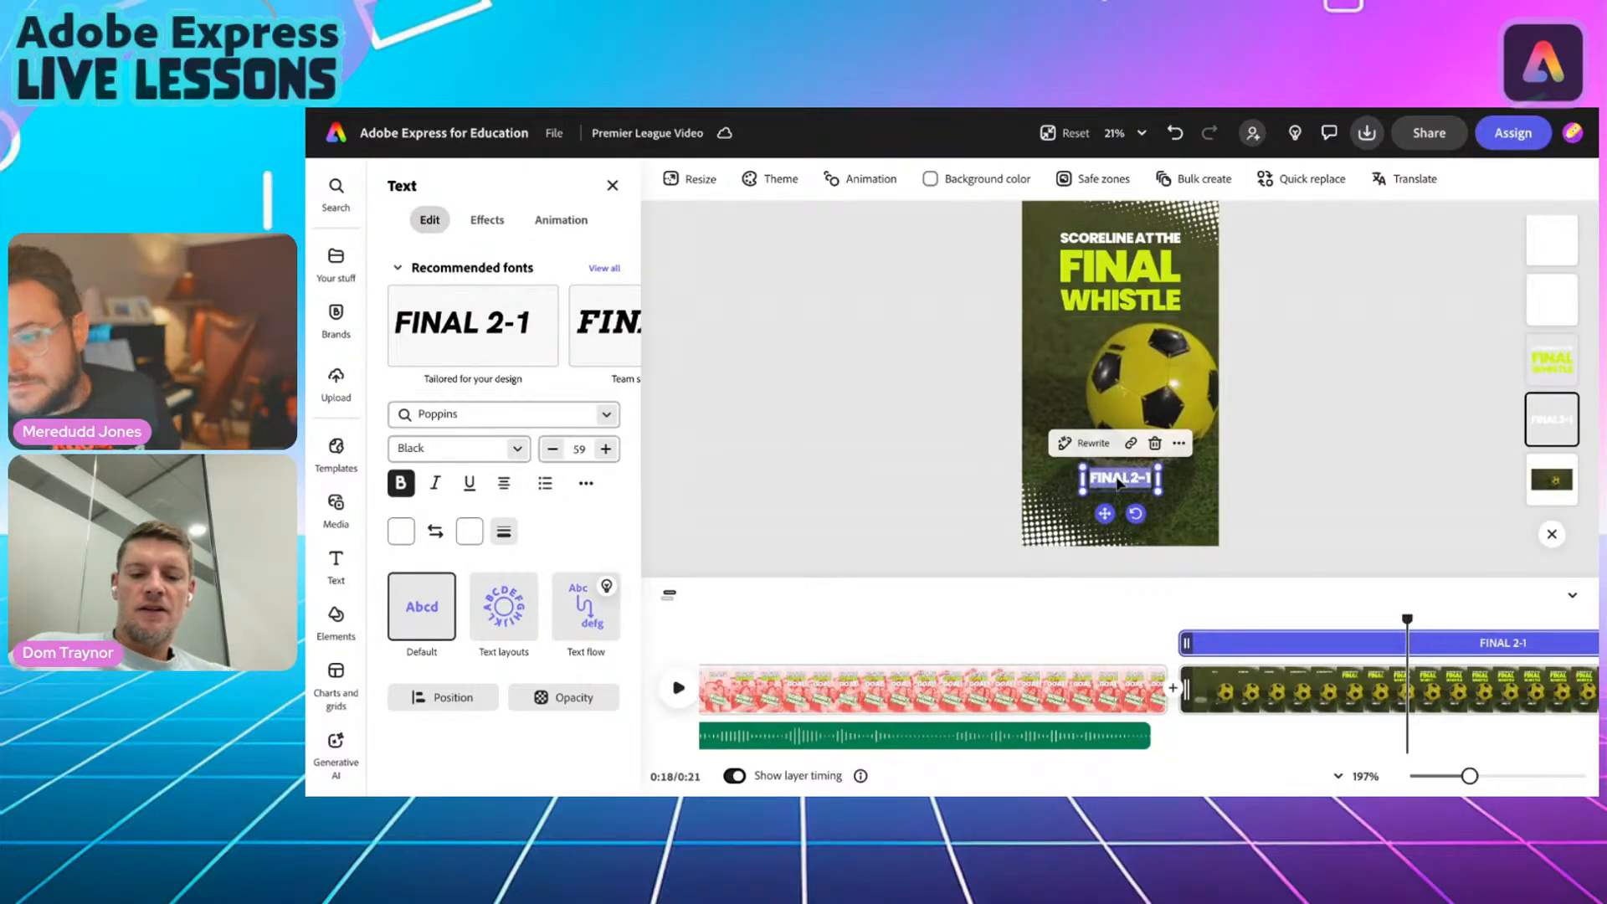
{"action": "type", "text": "7-0"}
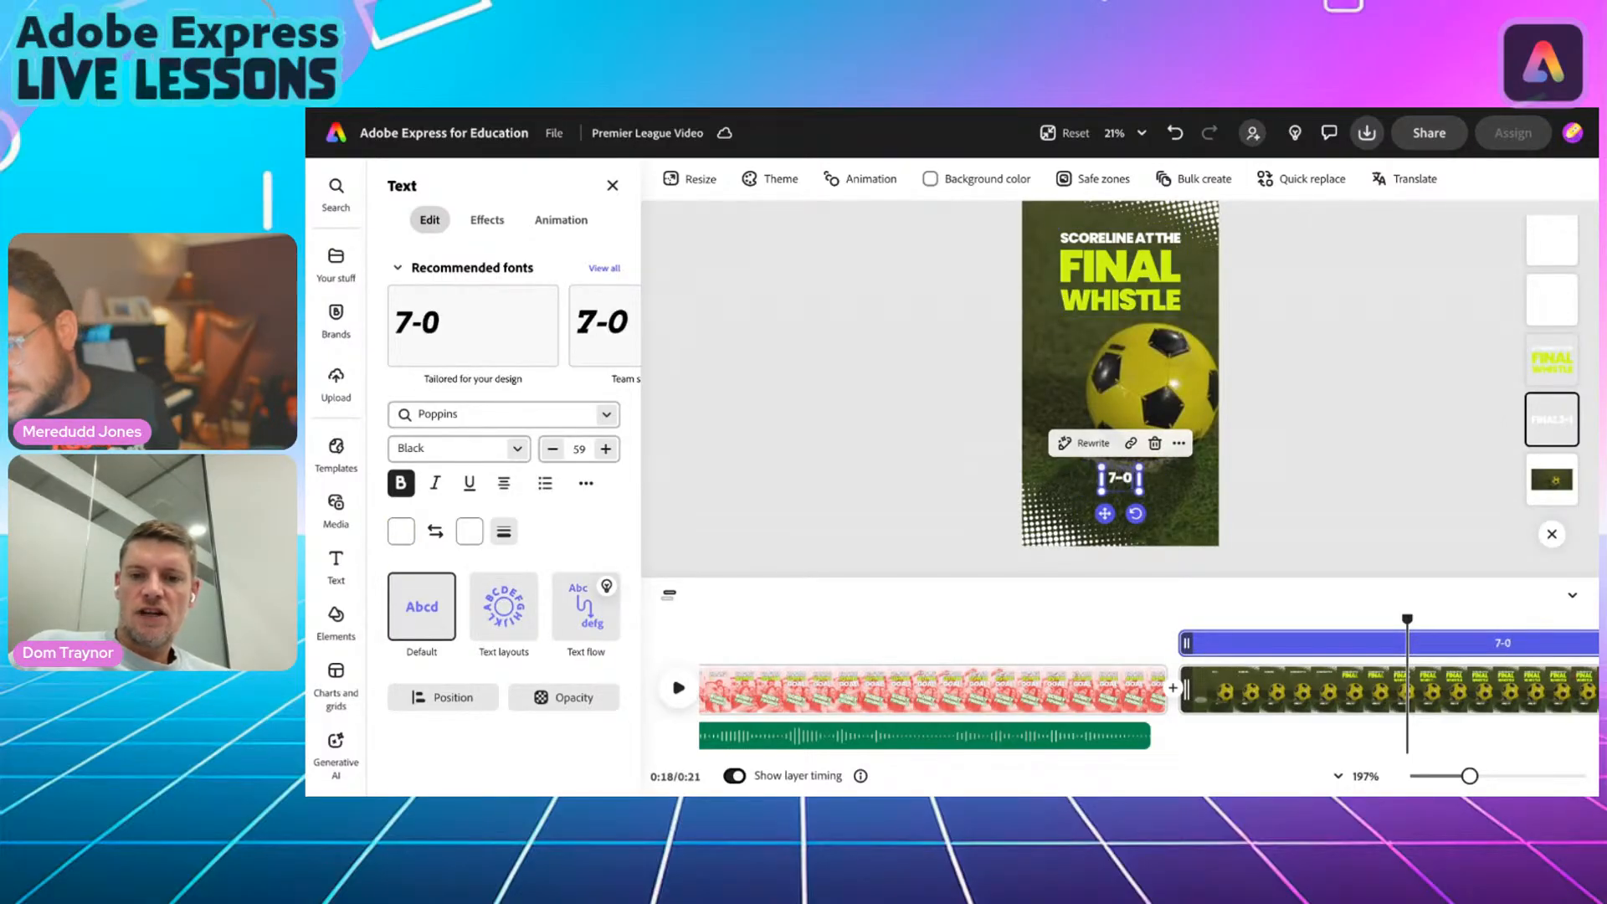
{"action": "left_click_drag", "start_coordinate": [1099, 471], "coordinate": [990, 385]}
{"action": "left_click_drag", "start_coordinate": [1041, 514], "coordinate": [1120, 509]}
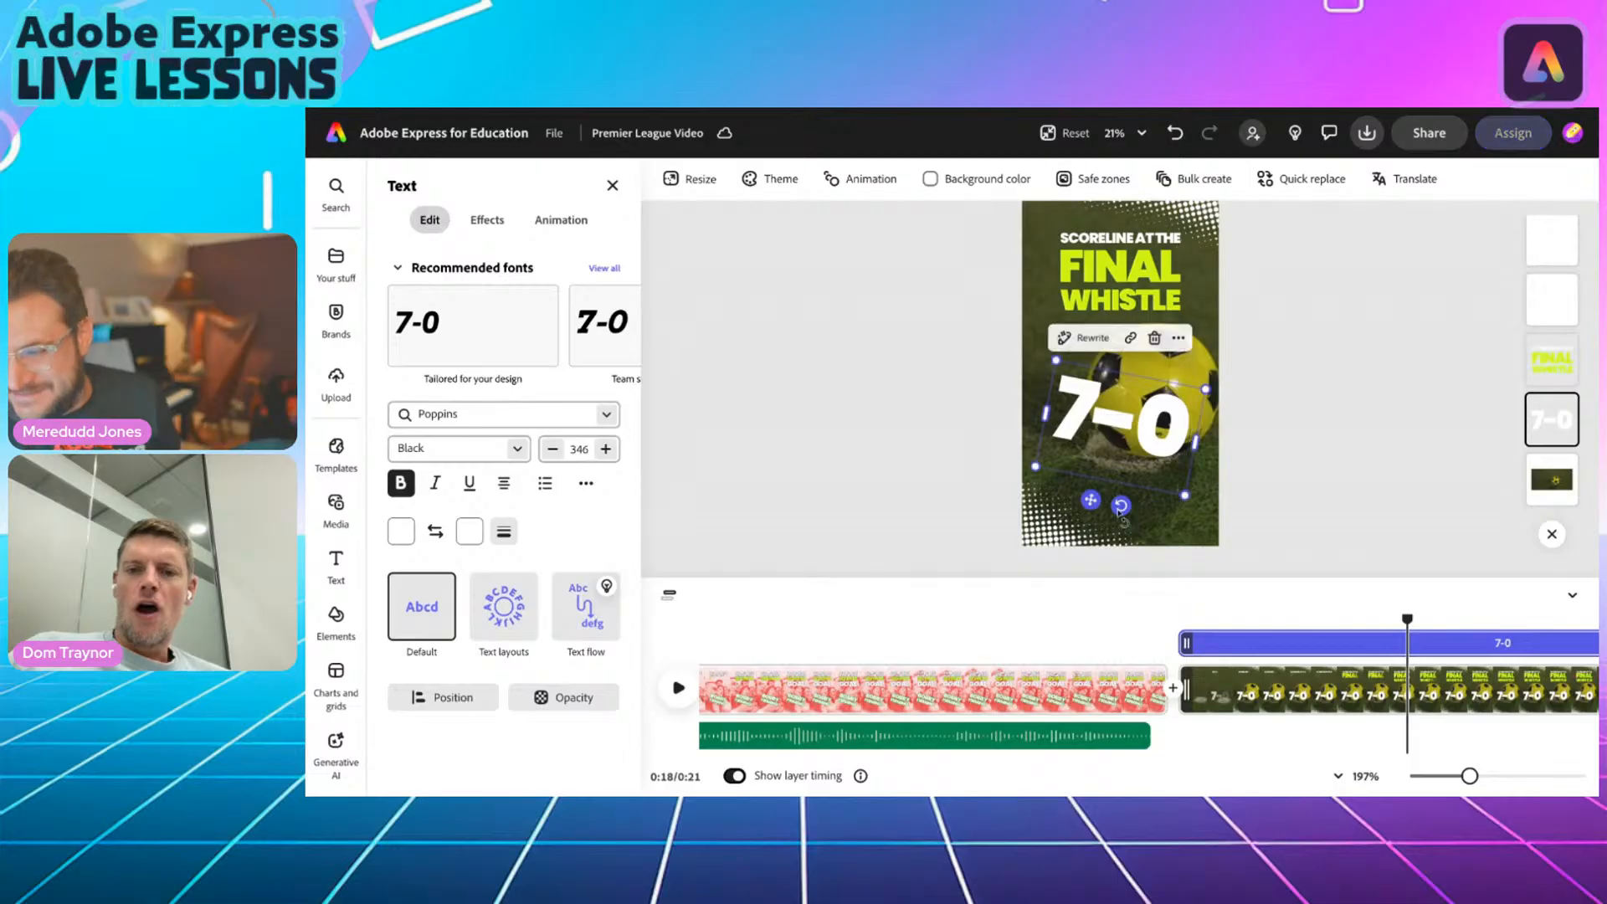
Apply the Grow animation to the "7-0" text in the closing scene.
{"action": "left_click", "coordinate": [560, 221]}
{"action": "scroll", "coordinate": [518, 544], "scroll_direction": "down", "scroll_amount": 5}
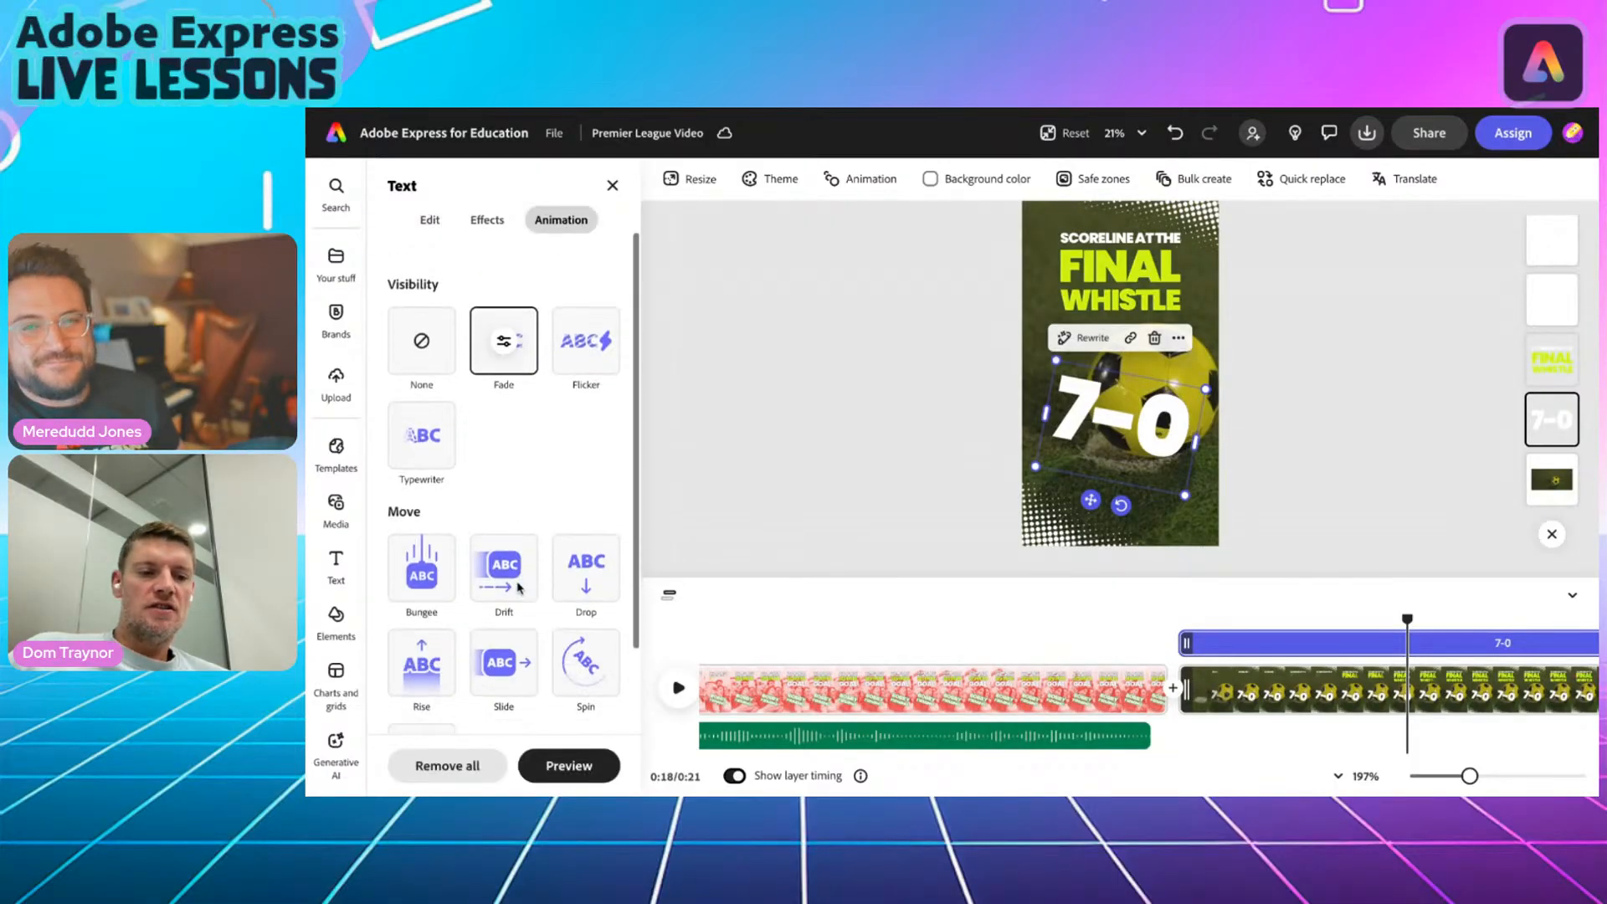
{"action": "left_click", "coordinate": [430, 678]}
{"action": "left_click", "coordinate": [424, 685]}
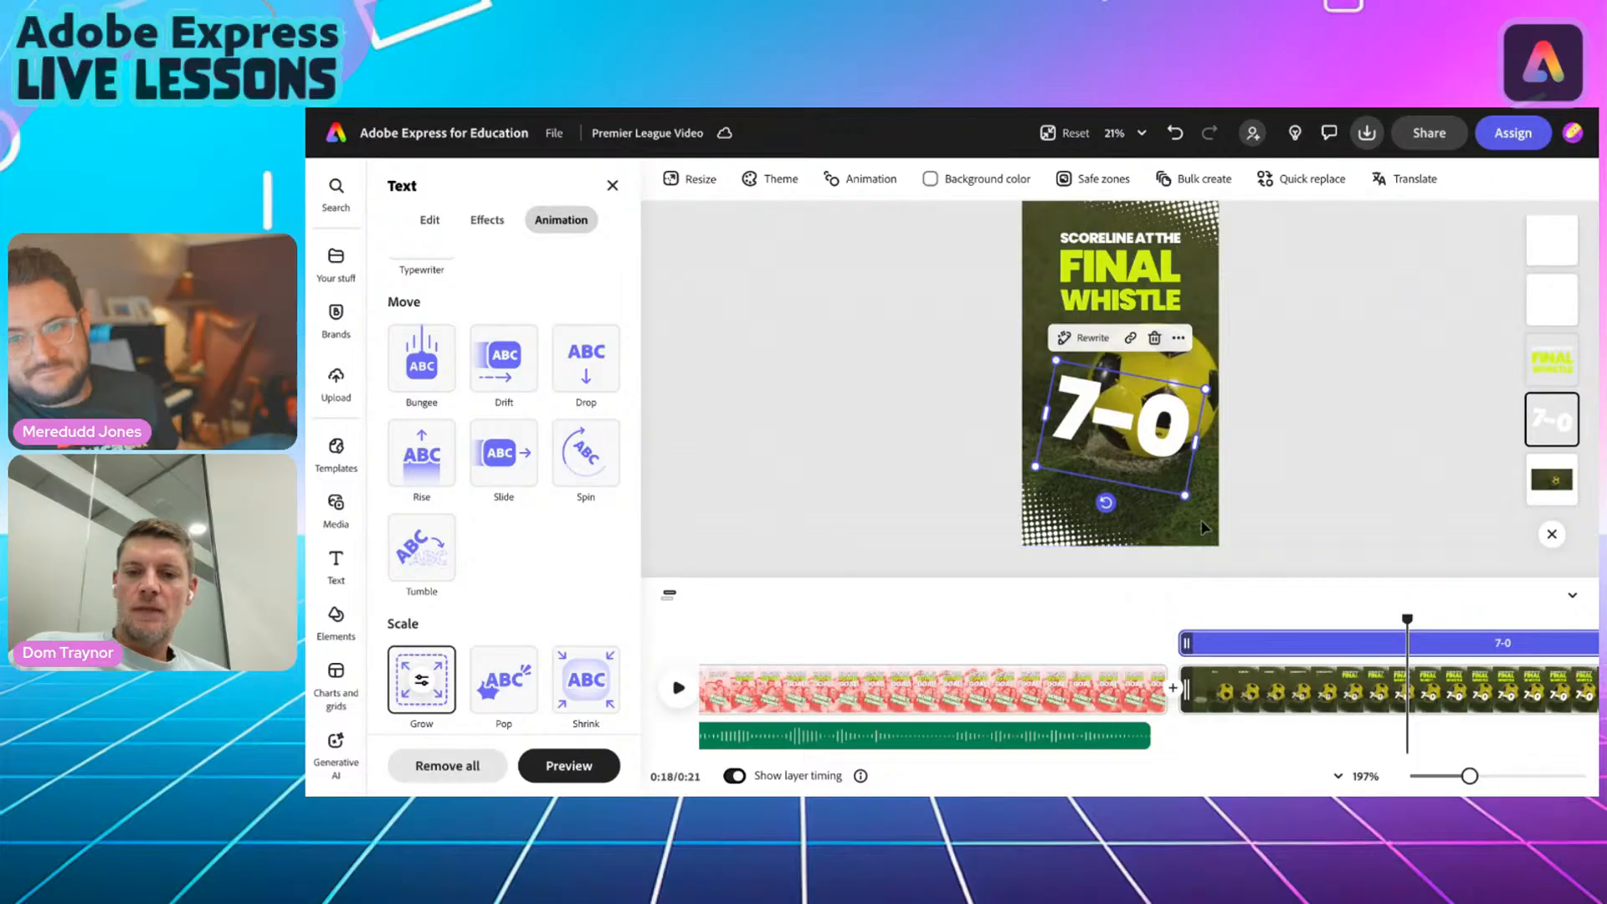
Apply a Duotone effect to the closing scene's football video, with red #EA3829 shadows and yellow #FFE600 highlights.
{"action": "left_click", "coordinate": [1202, 530]}
{"action": "left_click", "coordinate": [1216, 488]}
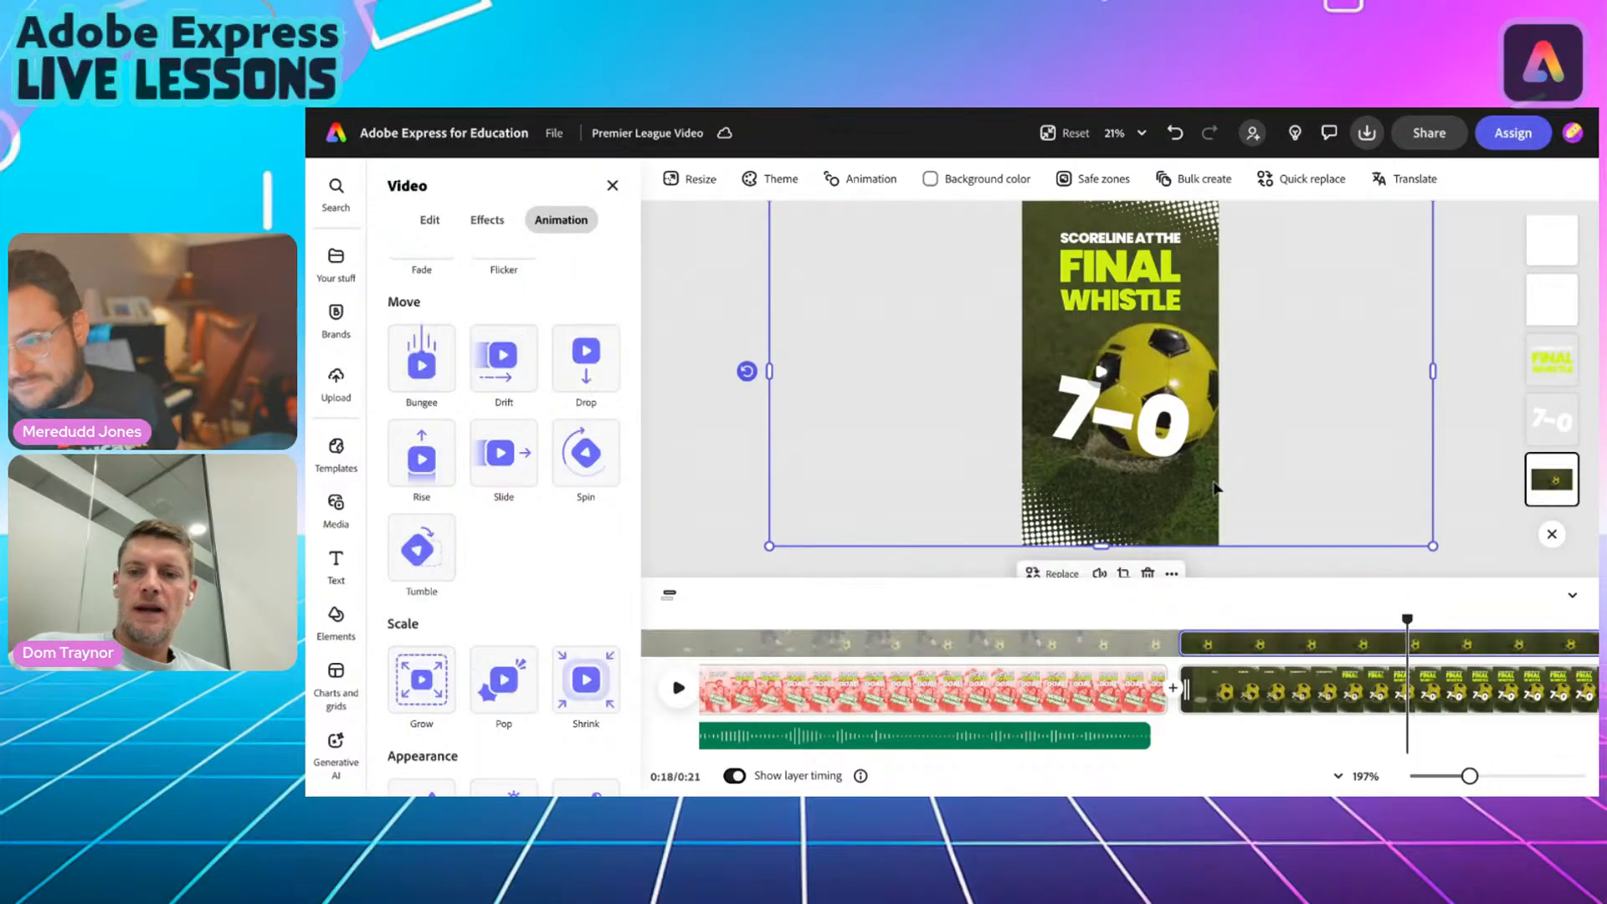
{"action": "left_click", "coordinate": [482, 228]}
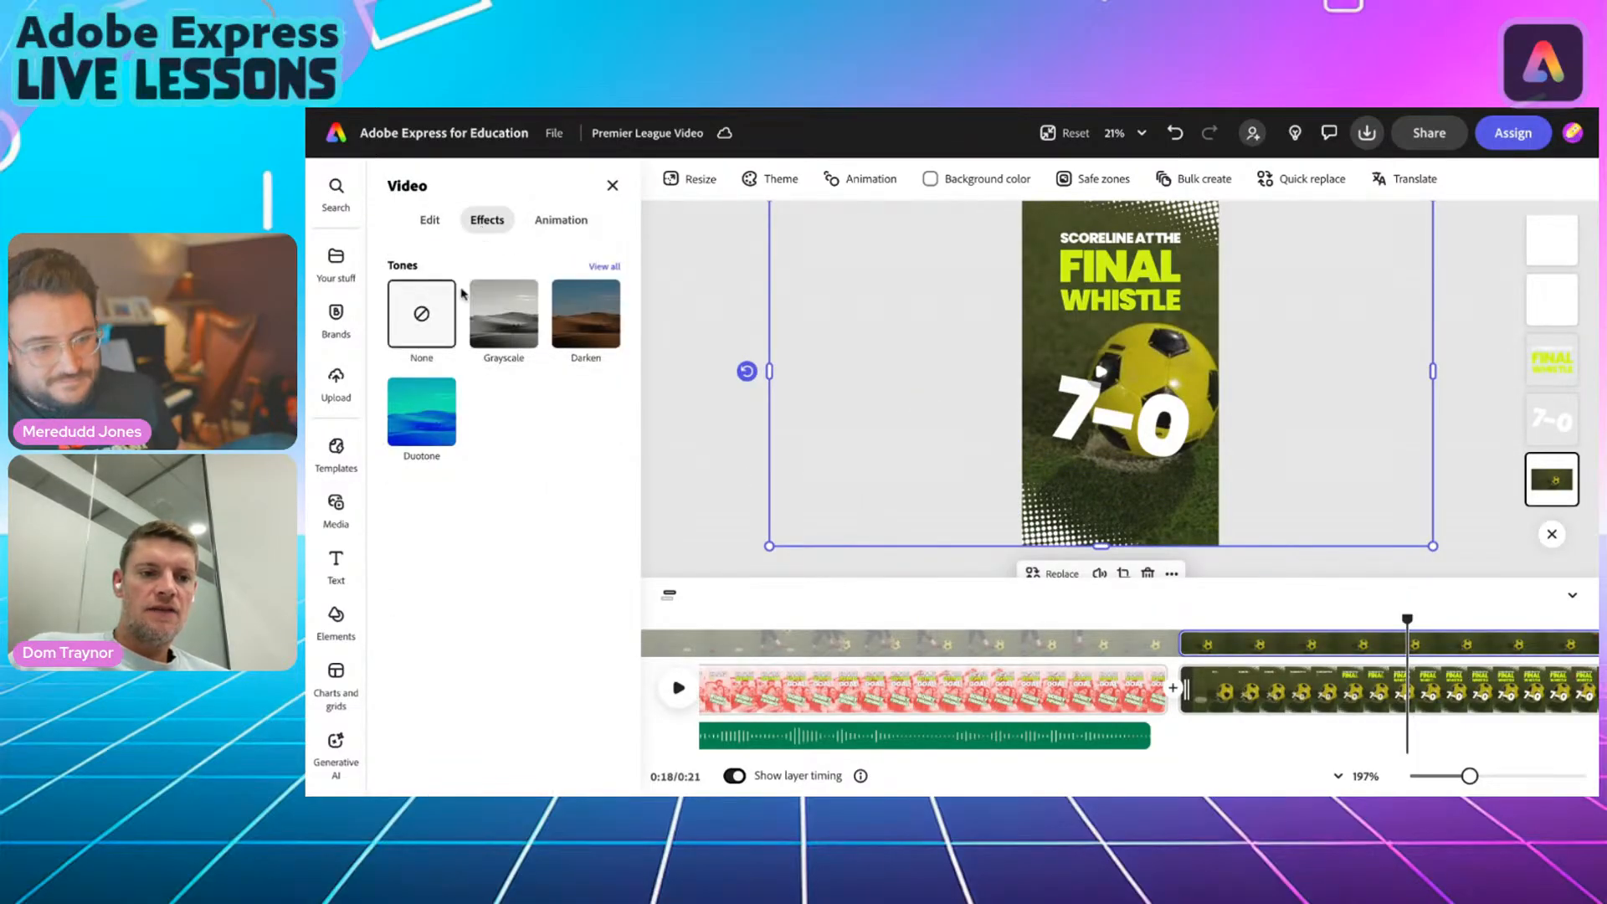
{"action": "left_click", "coordinate": [427, 405]}
{"action": "left_click", "coordinate": [421, 411]}
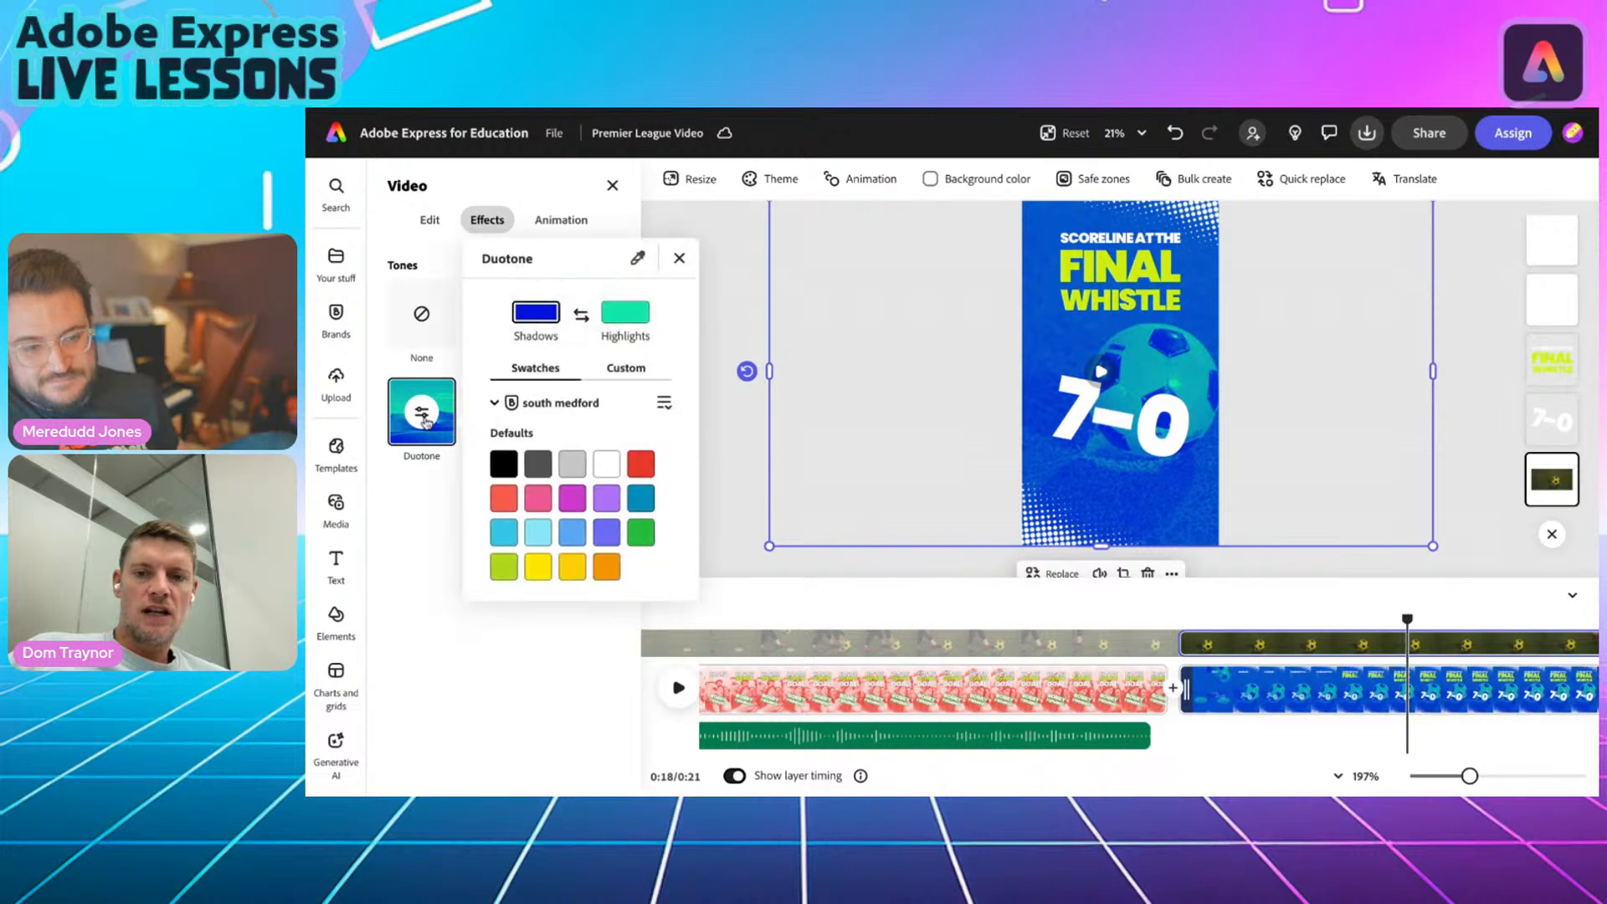
{"action": "left_click", "coordinate": [539, 588]}
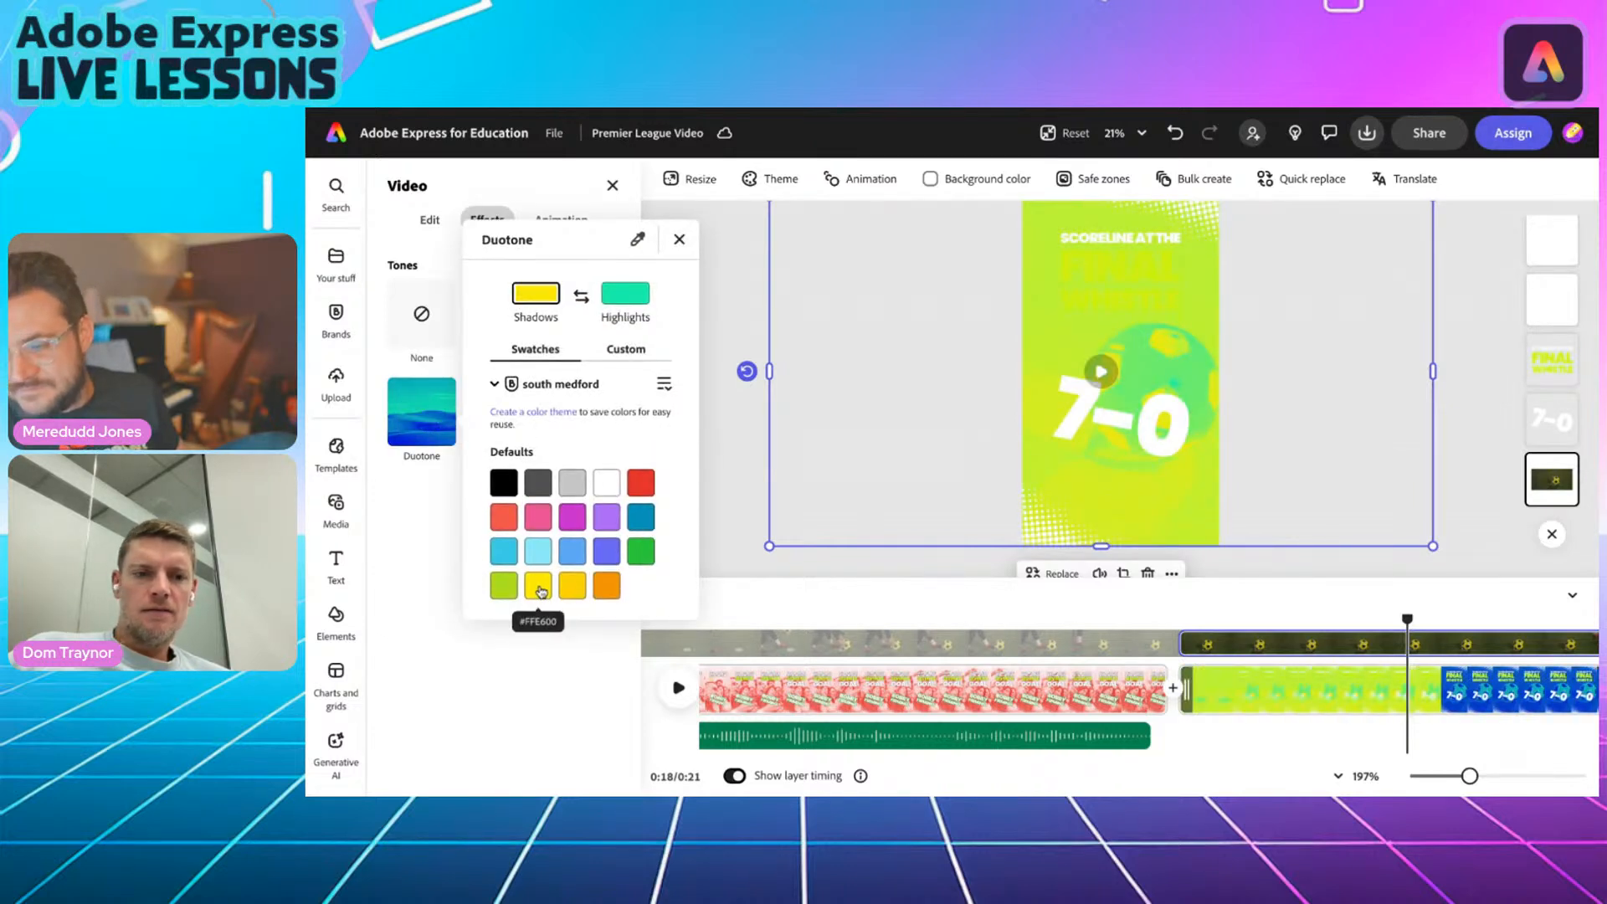
{"action": "left_click", "coordinate": [613, 297]}
{"action": "left_click", "coordinate": [640, 483]}
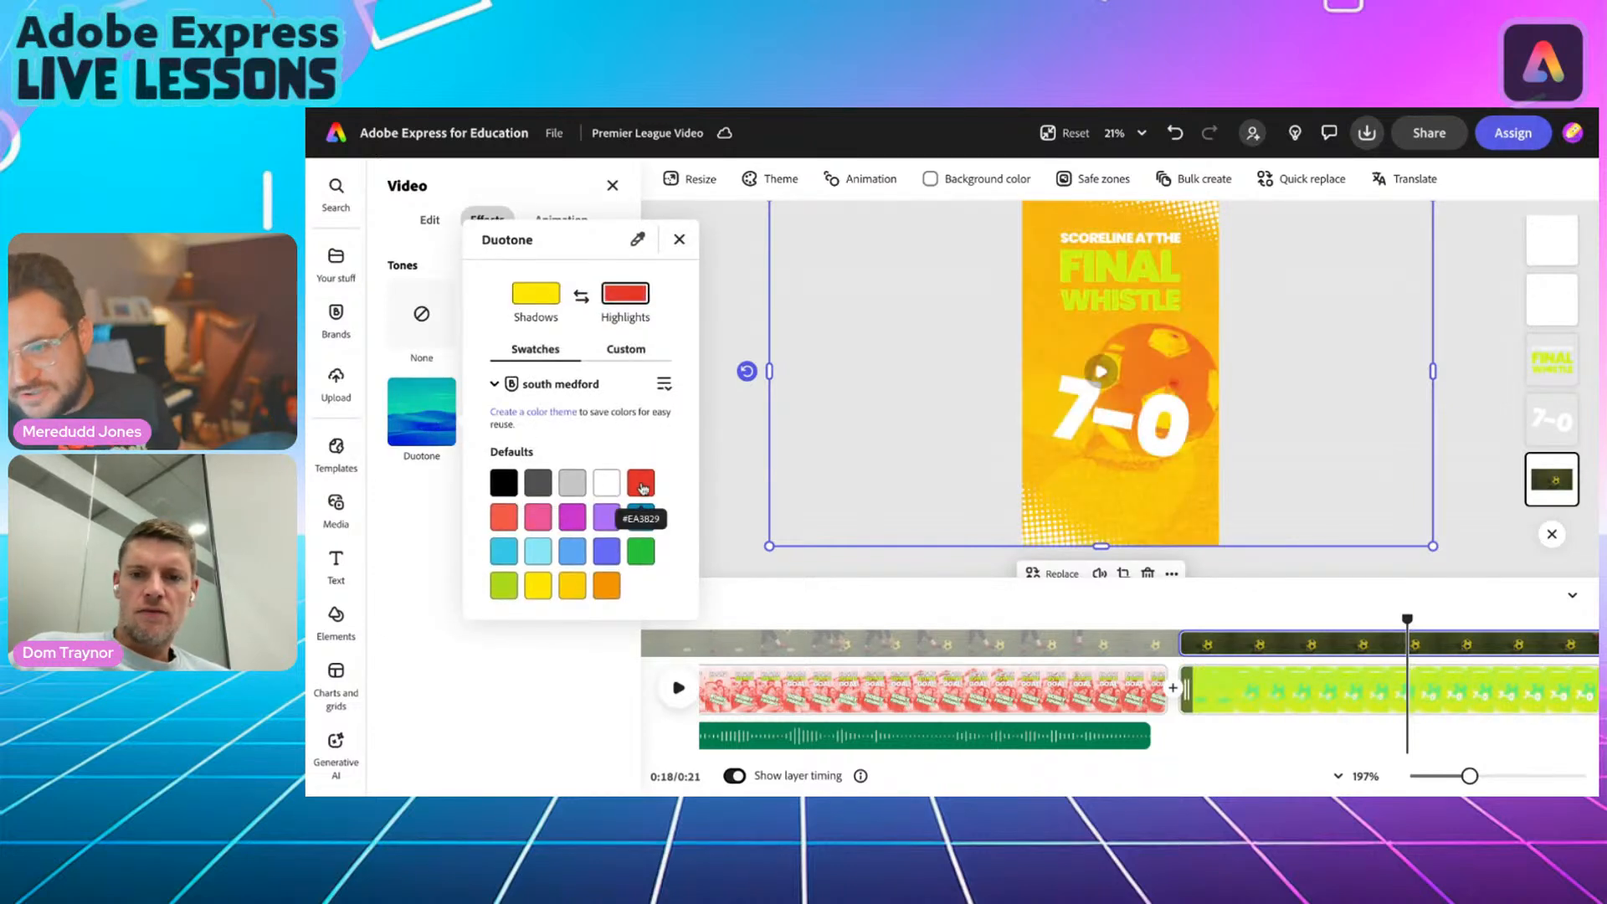
{"action": "left_click", "coordinate": [586, 297]}
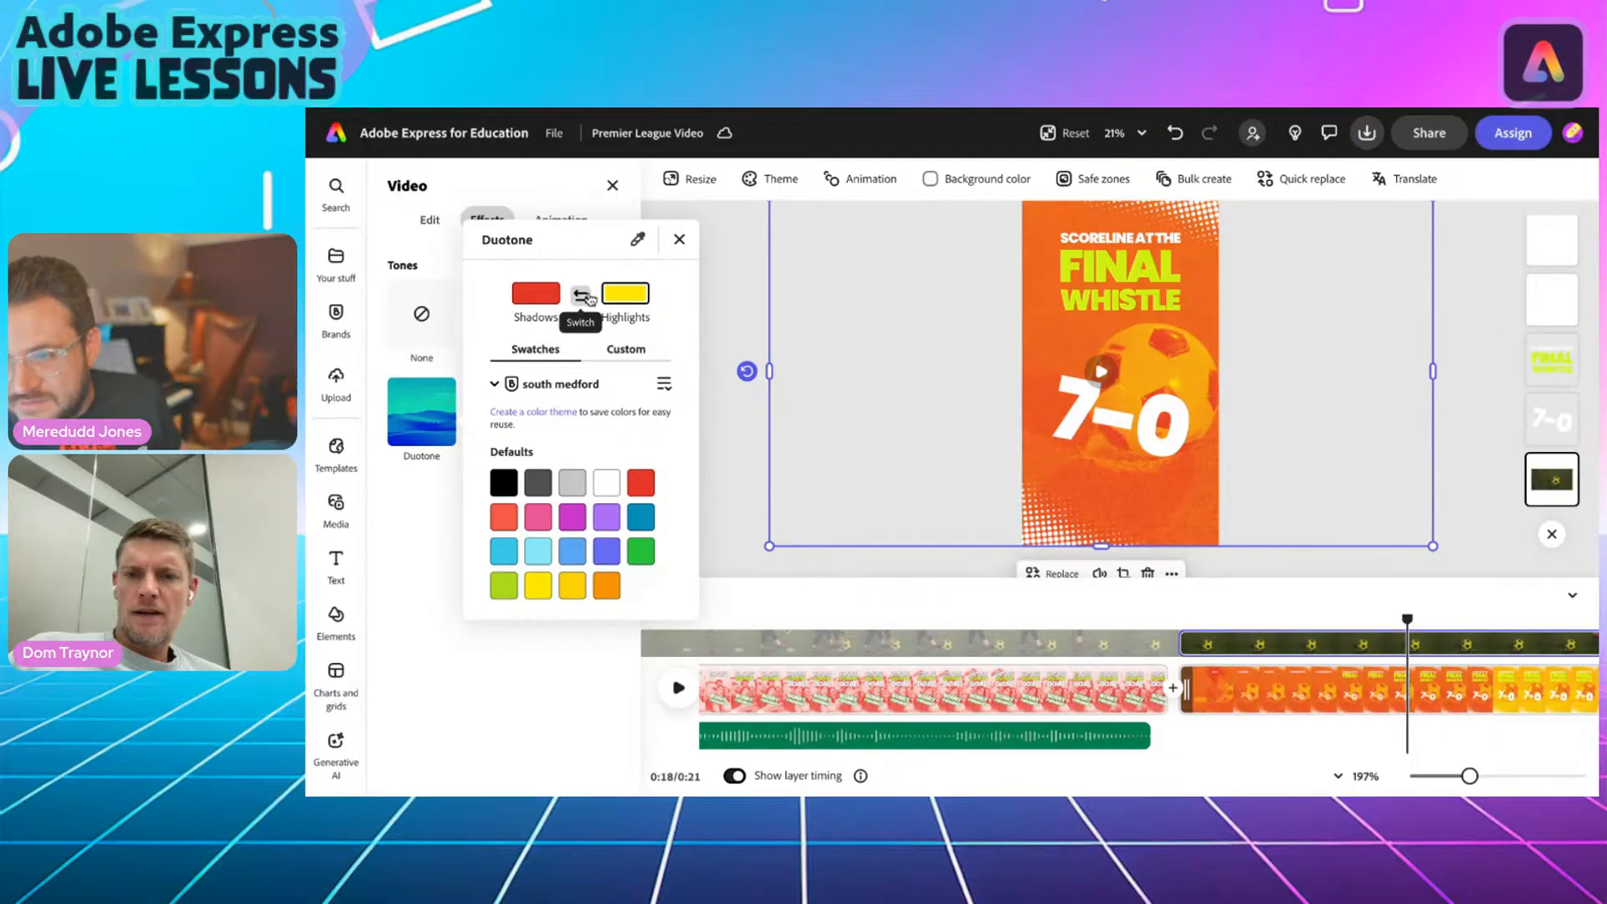
Change the football video's Duotone to light blue shadows and red highlights.
{"action": "left_click", "coordinate": [504, 551]}
{"action": "left_click", "coordinate": [581, 298]}
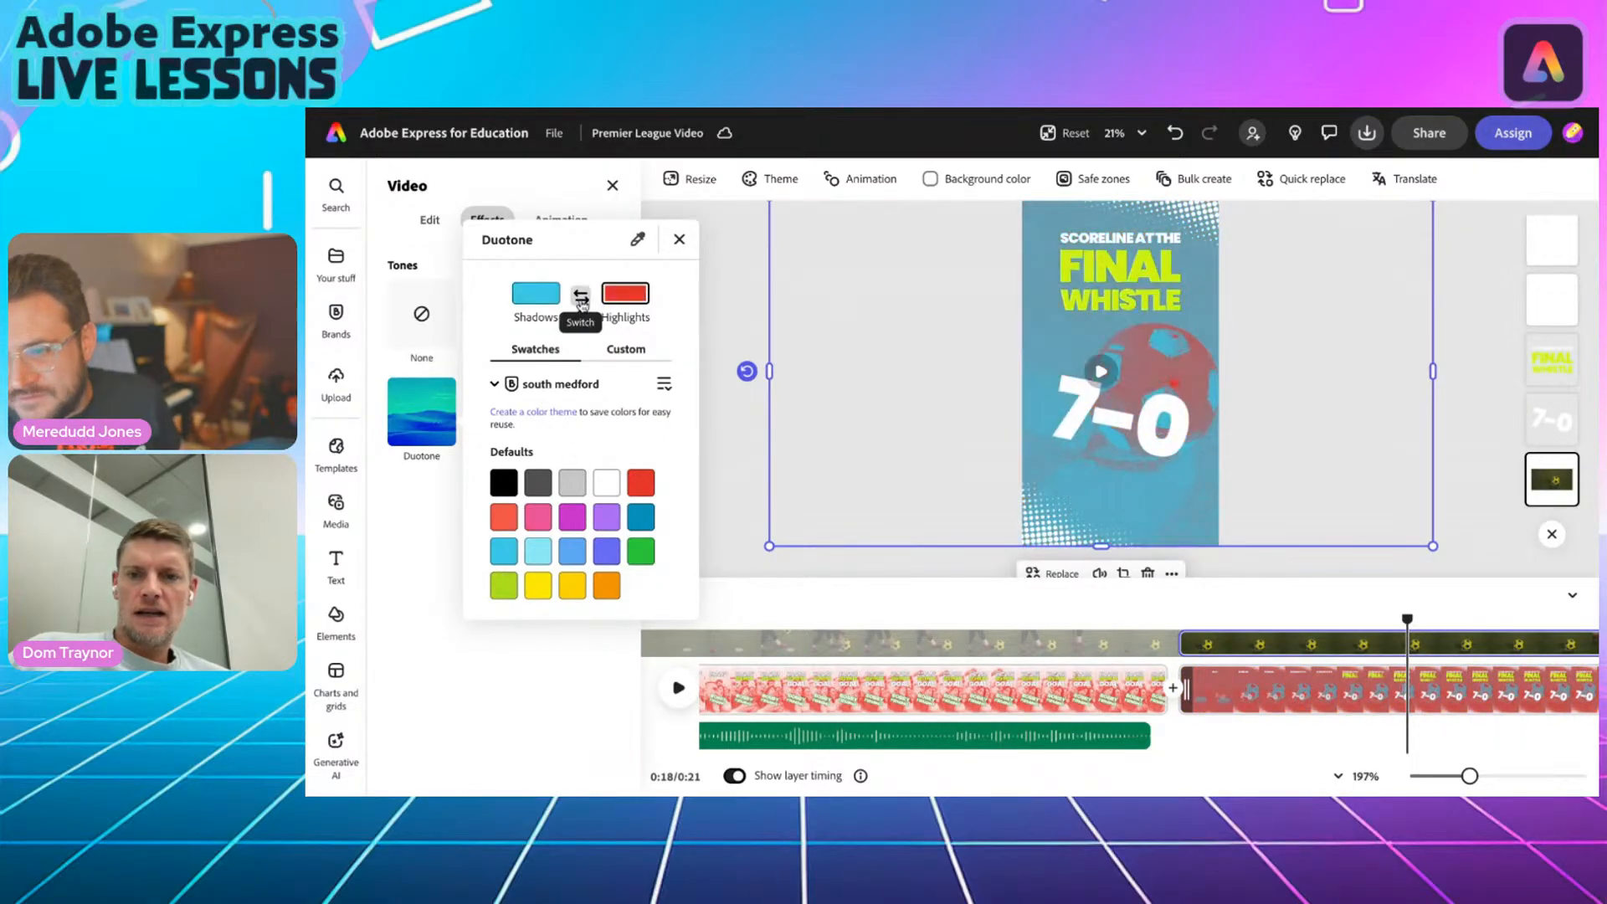
{"action": "left_click", "coordinate": [581, 299]}
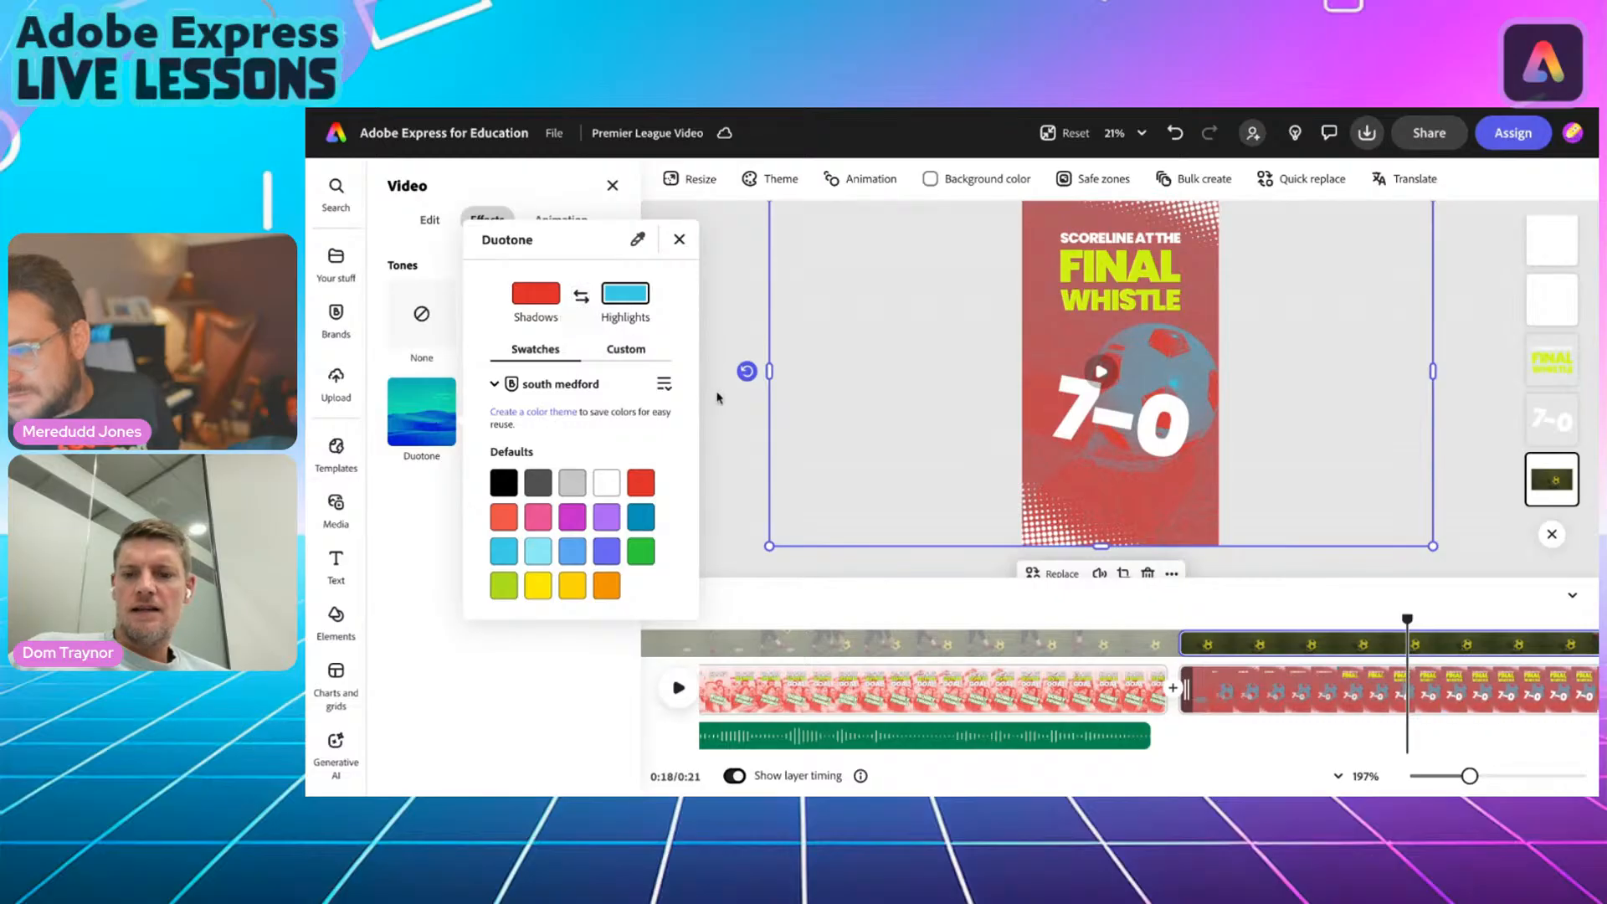
{"action": "left_click", "coordinate": [582, 298]}
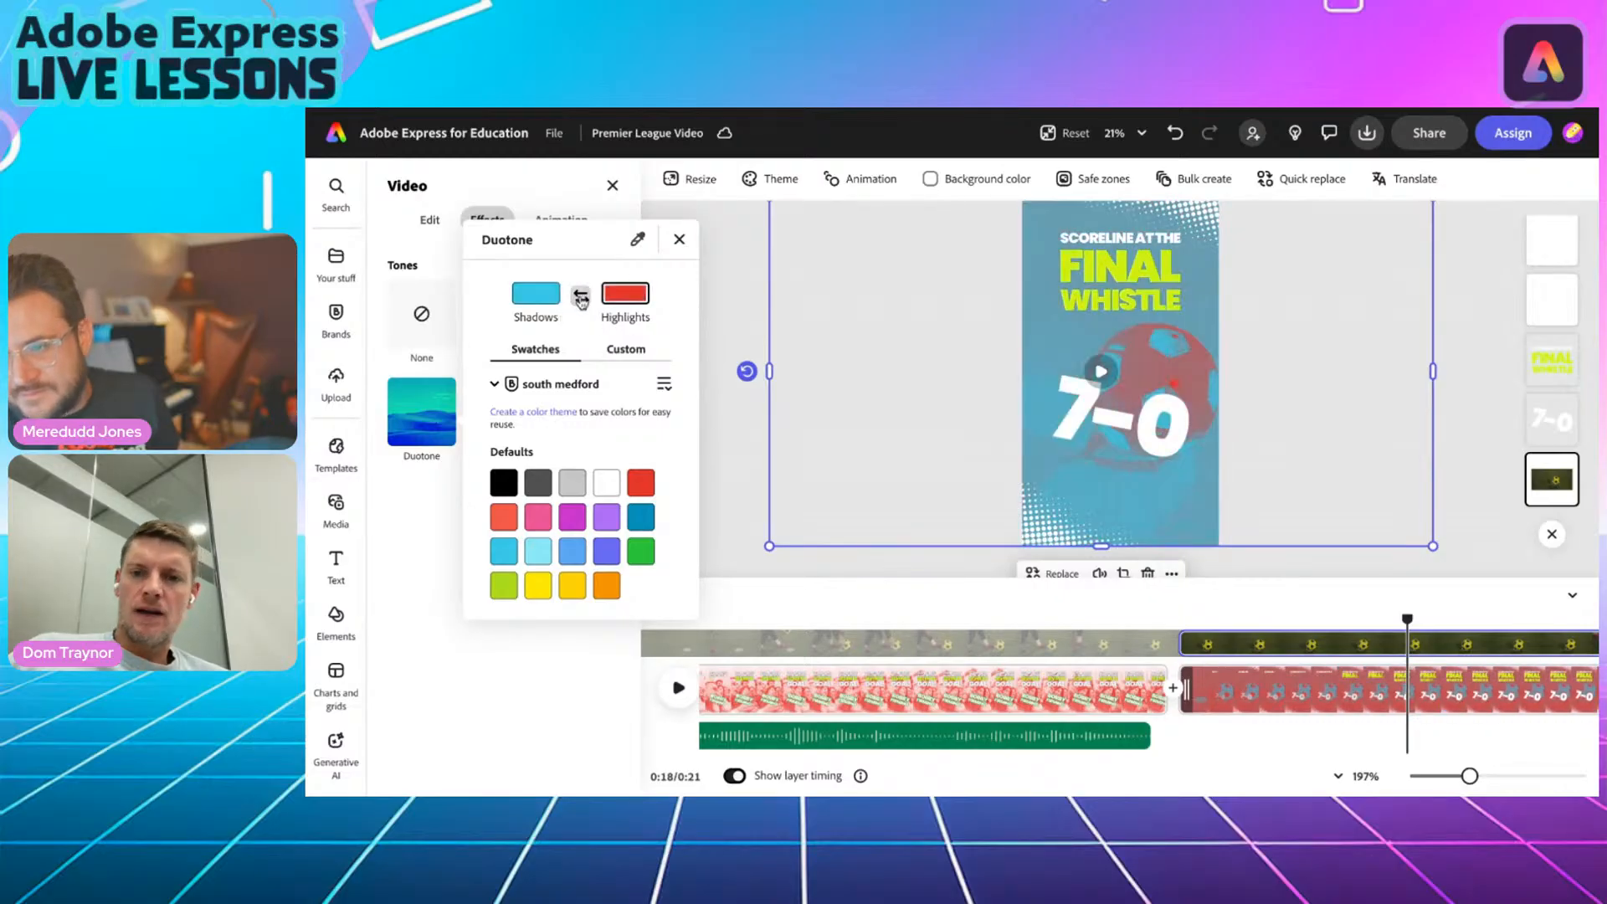
{"action": "left_click", "coordinate": [735, 442]}
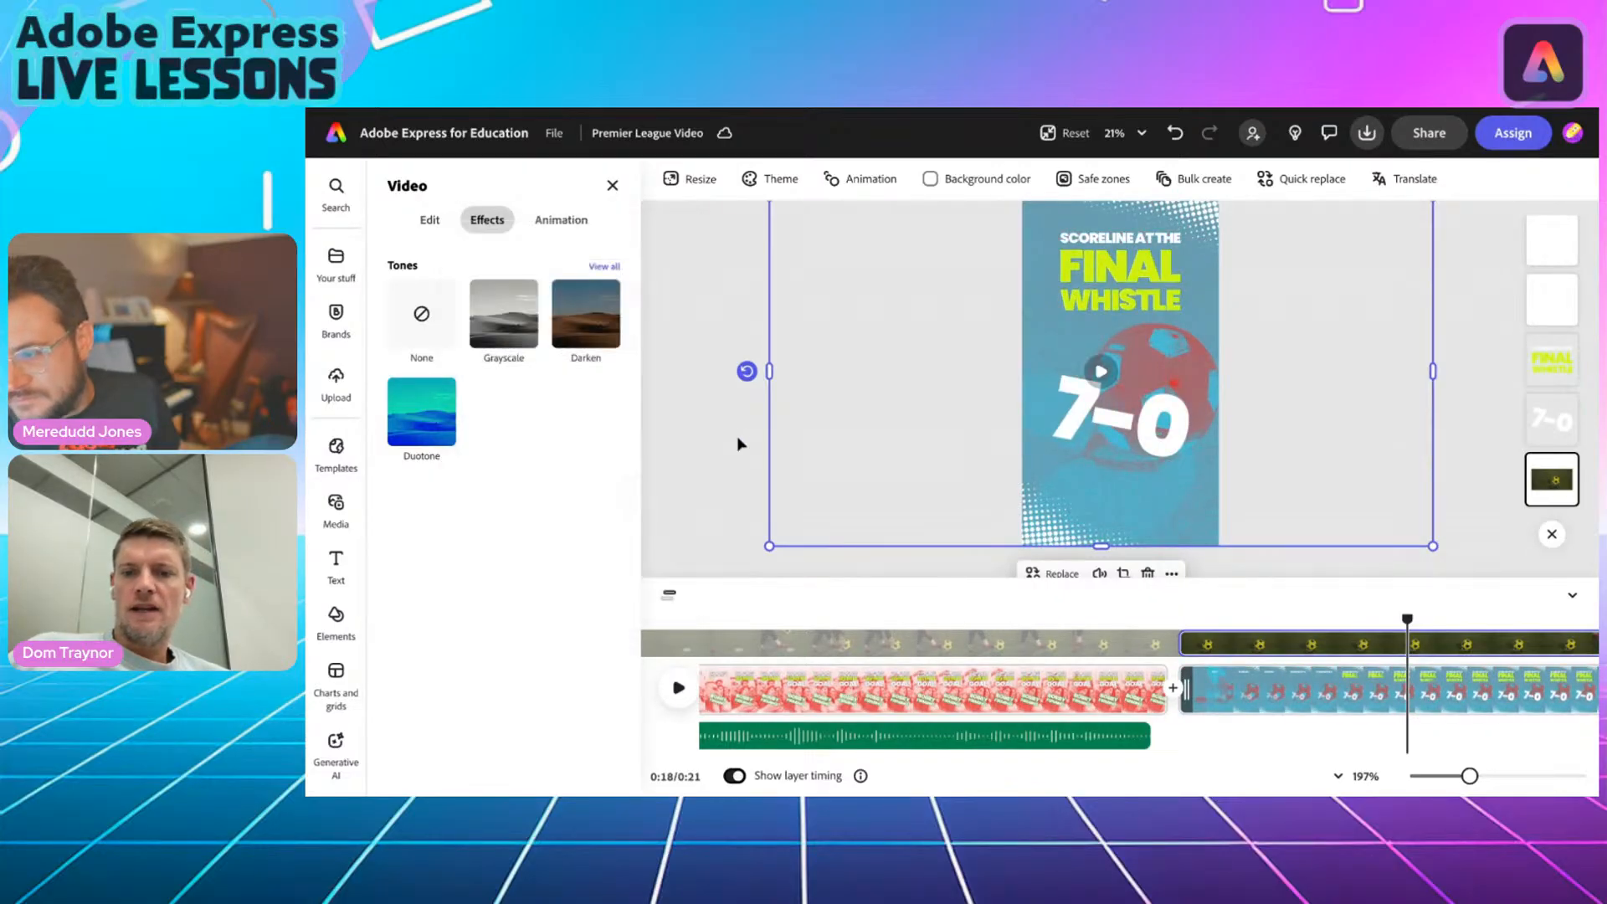
Record a voiceover for the closing scene, starting from the scene's beginning at about 16.4 s.
{"action": "scroll", "coordinate": [878, 510], "scroll_direction": "down", "scroll_amount": 5}
{"action": "scroll", "coordinate": [1040, 526], "scroll_direction": "up", "scroll_amount": 3}
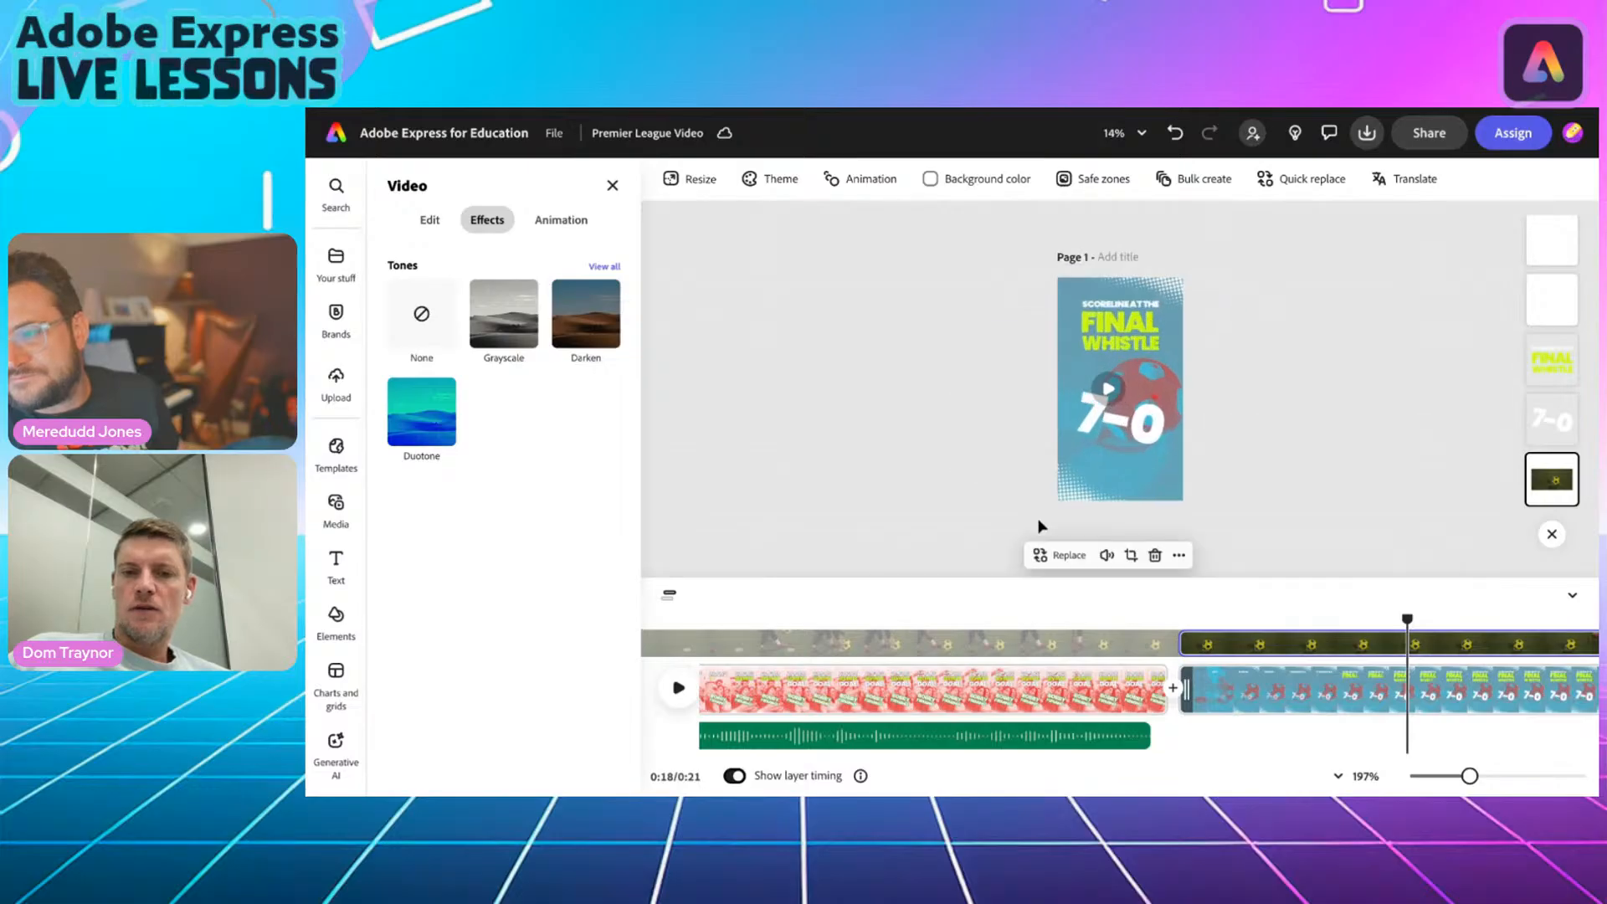
{"action": "left_click_drag", "start_coordinate": [1407, 617], "coordinate": [1174, 613]}
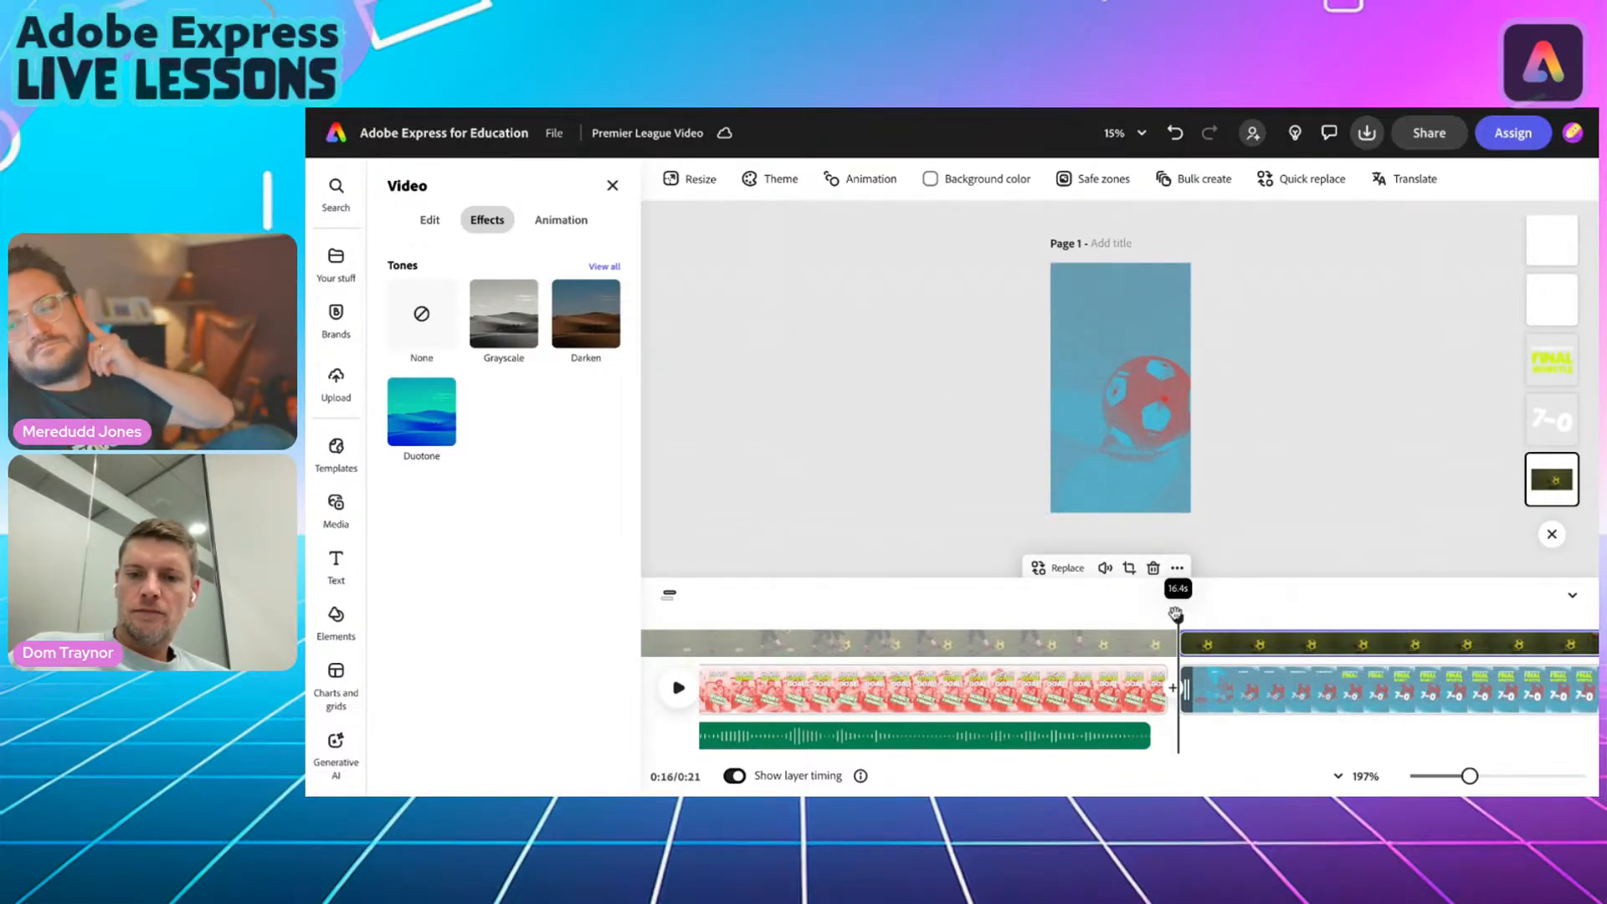
{"action": "left_click", "coordinate": [336, 506]}
{"action": "left_click", "coordinate": [527, 306]}
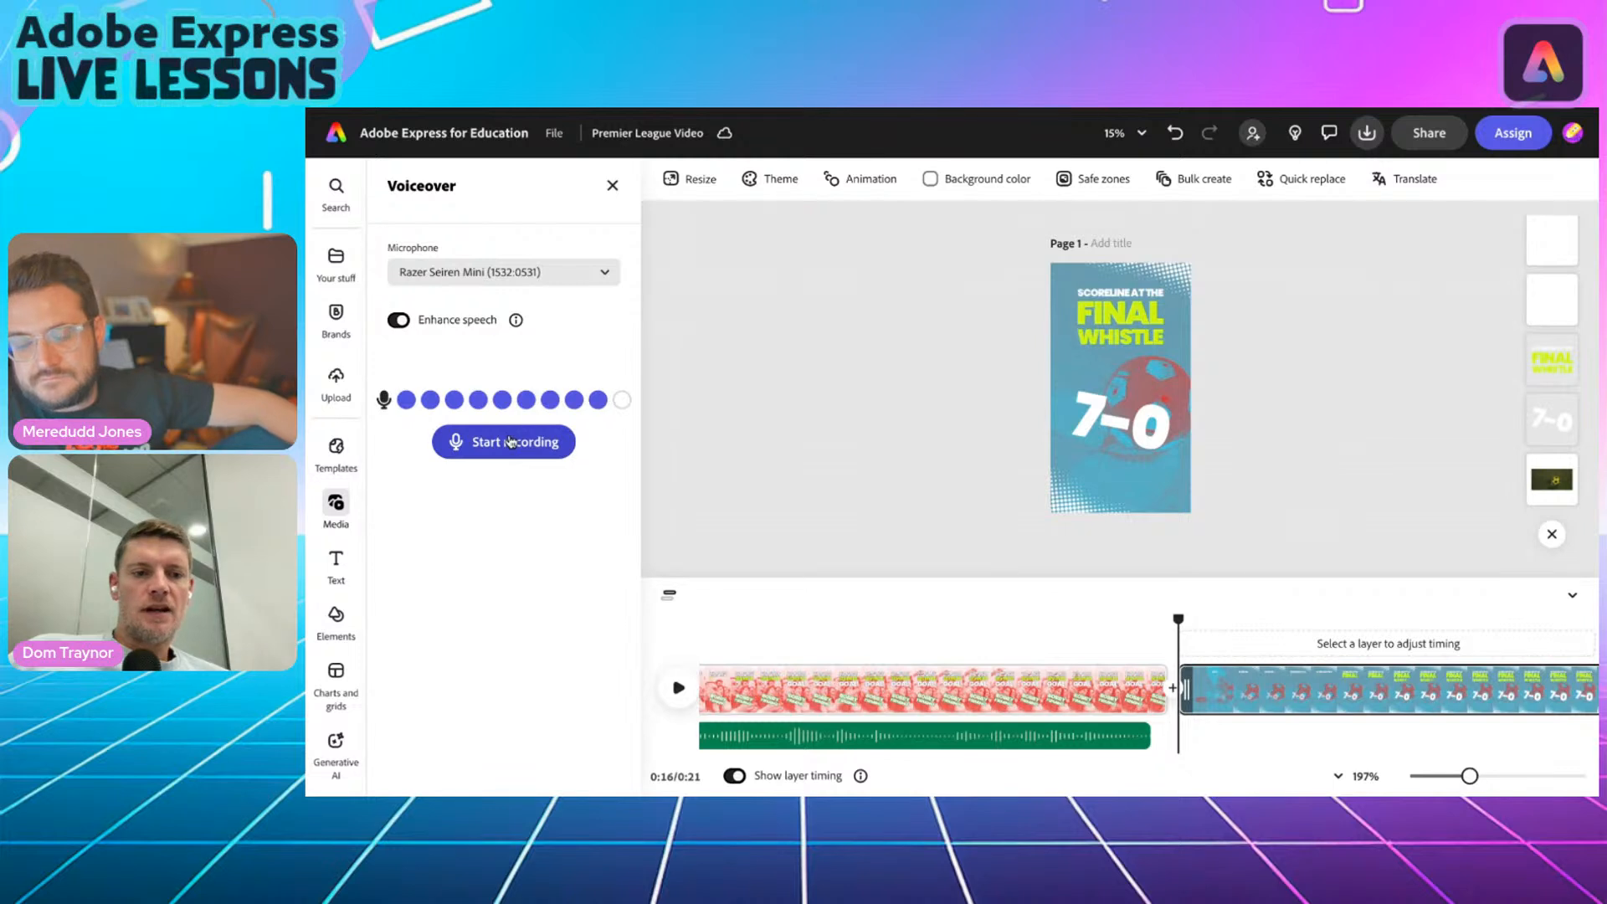
{"action": "left_click", "coordinate": [510, 442]}
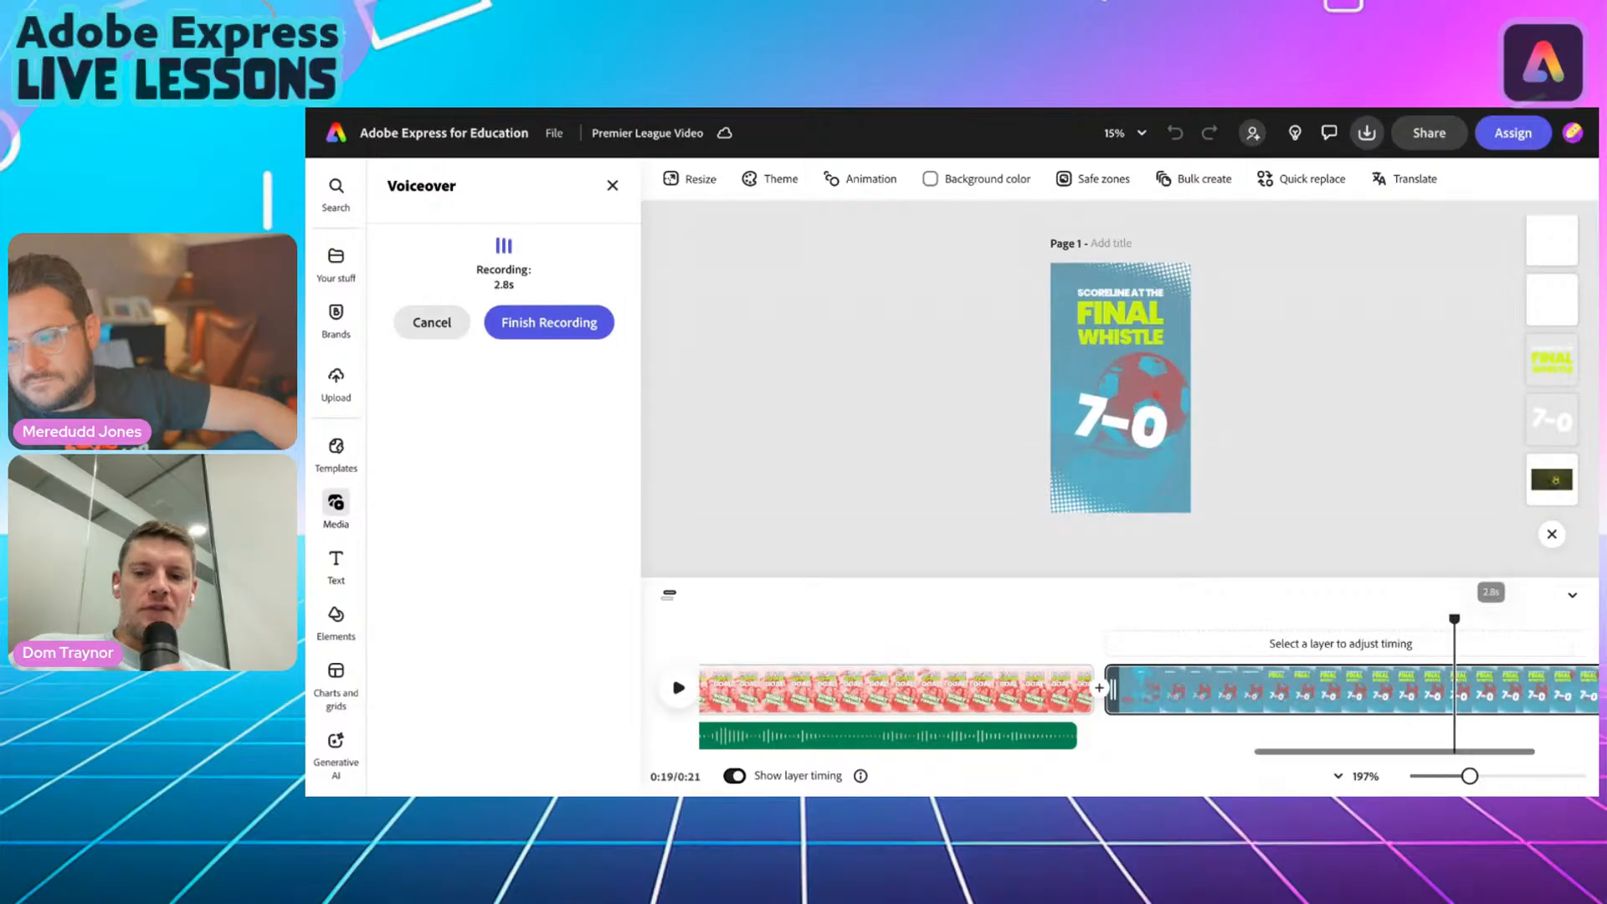
{"action": "left_click", "coordinate": [526, 334]}
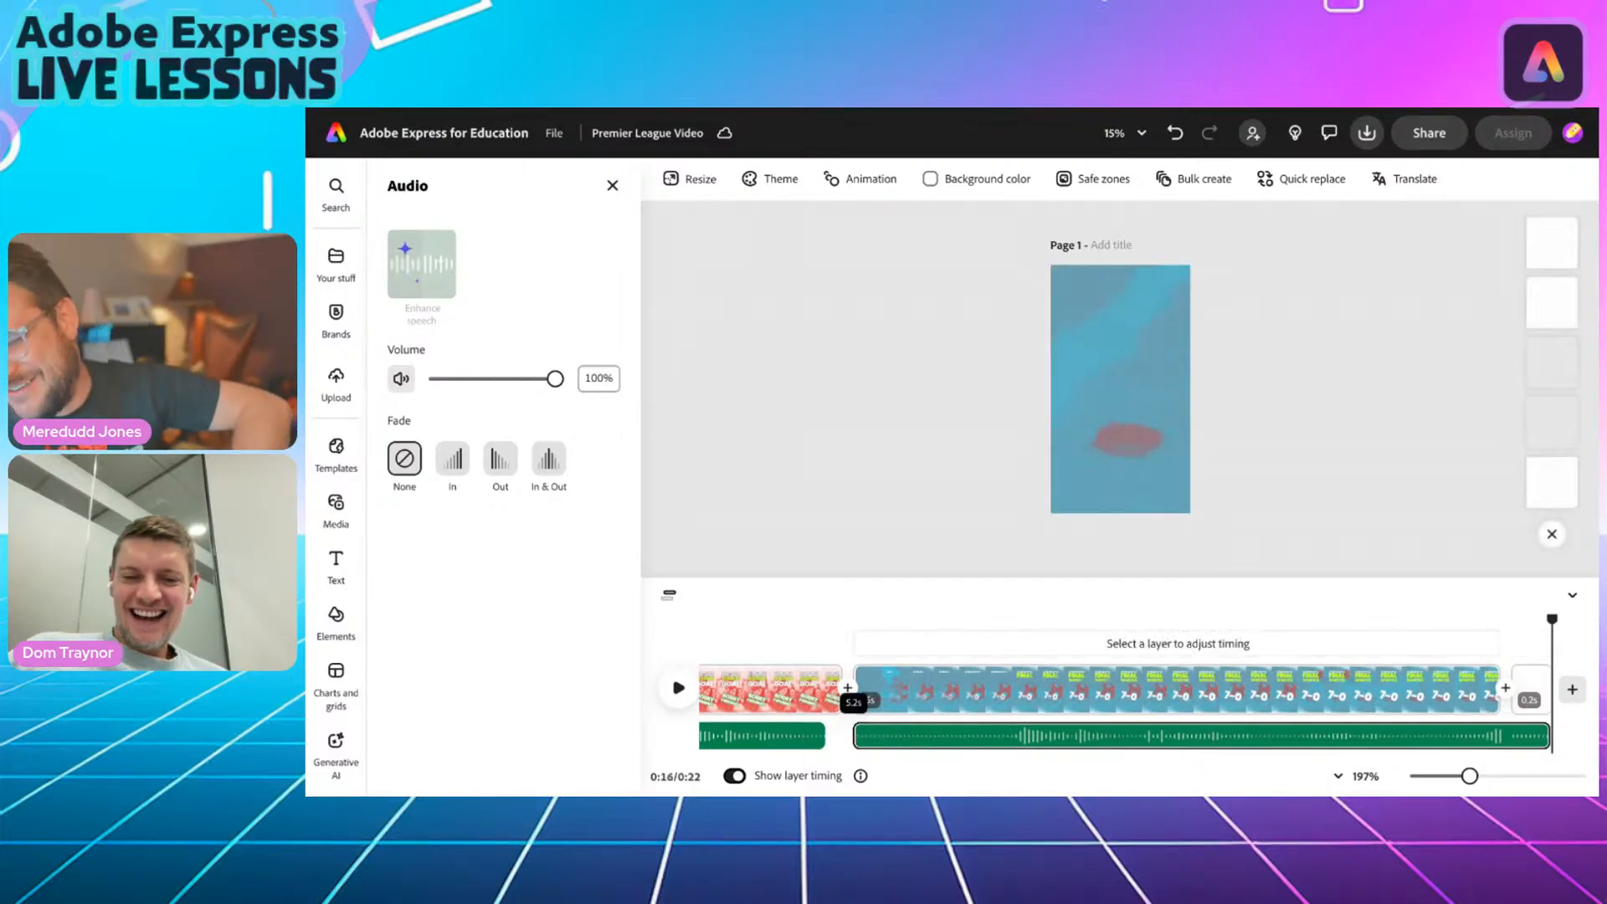
Trim the silent opening off the closing voiceover, leaving about 4.2 s, and align the clip with the scene's start.
{"action": "mouse_move", "coordinate": [860, 736]}
{"action": "left_mouse_down"}
{"action": "mouse_move", "coordinate": [901, 732]}
{"action": "mouse_move", "coordinate": [867, 736]}
{"action": "left_mouse_up"}
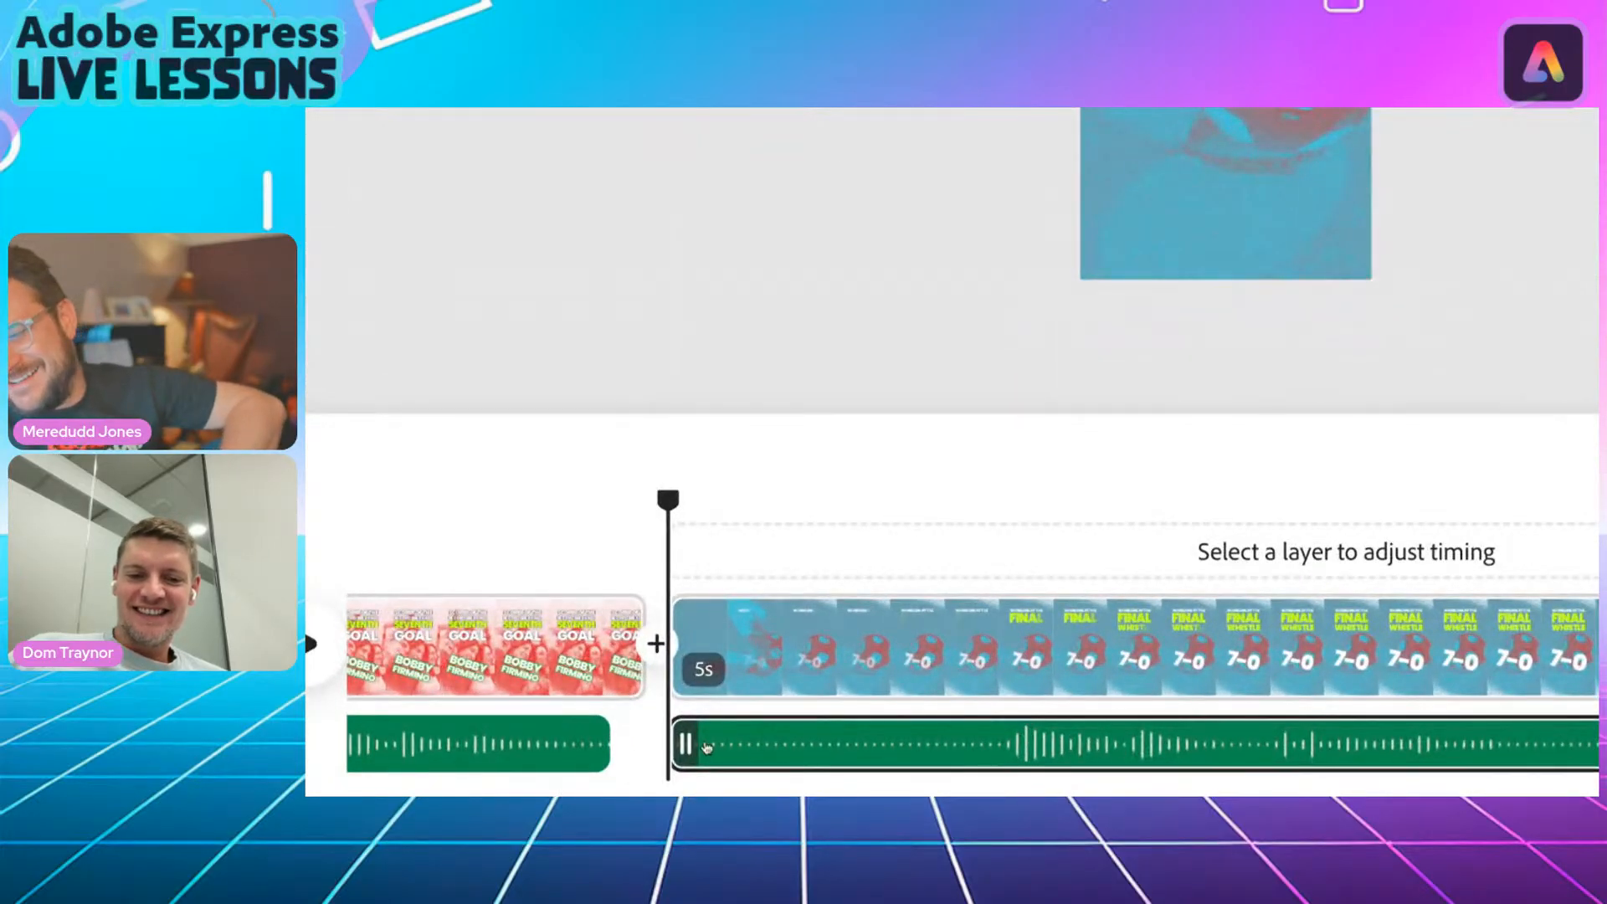
{"action": "left_click_drag", "start_coordinate": [685, 743], "coordinate": [956, 720]}
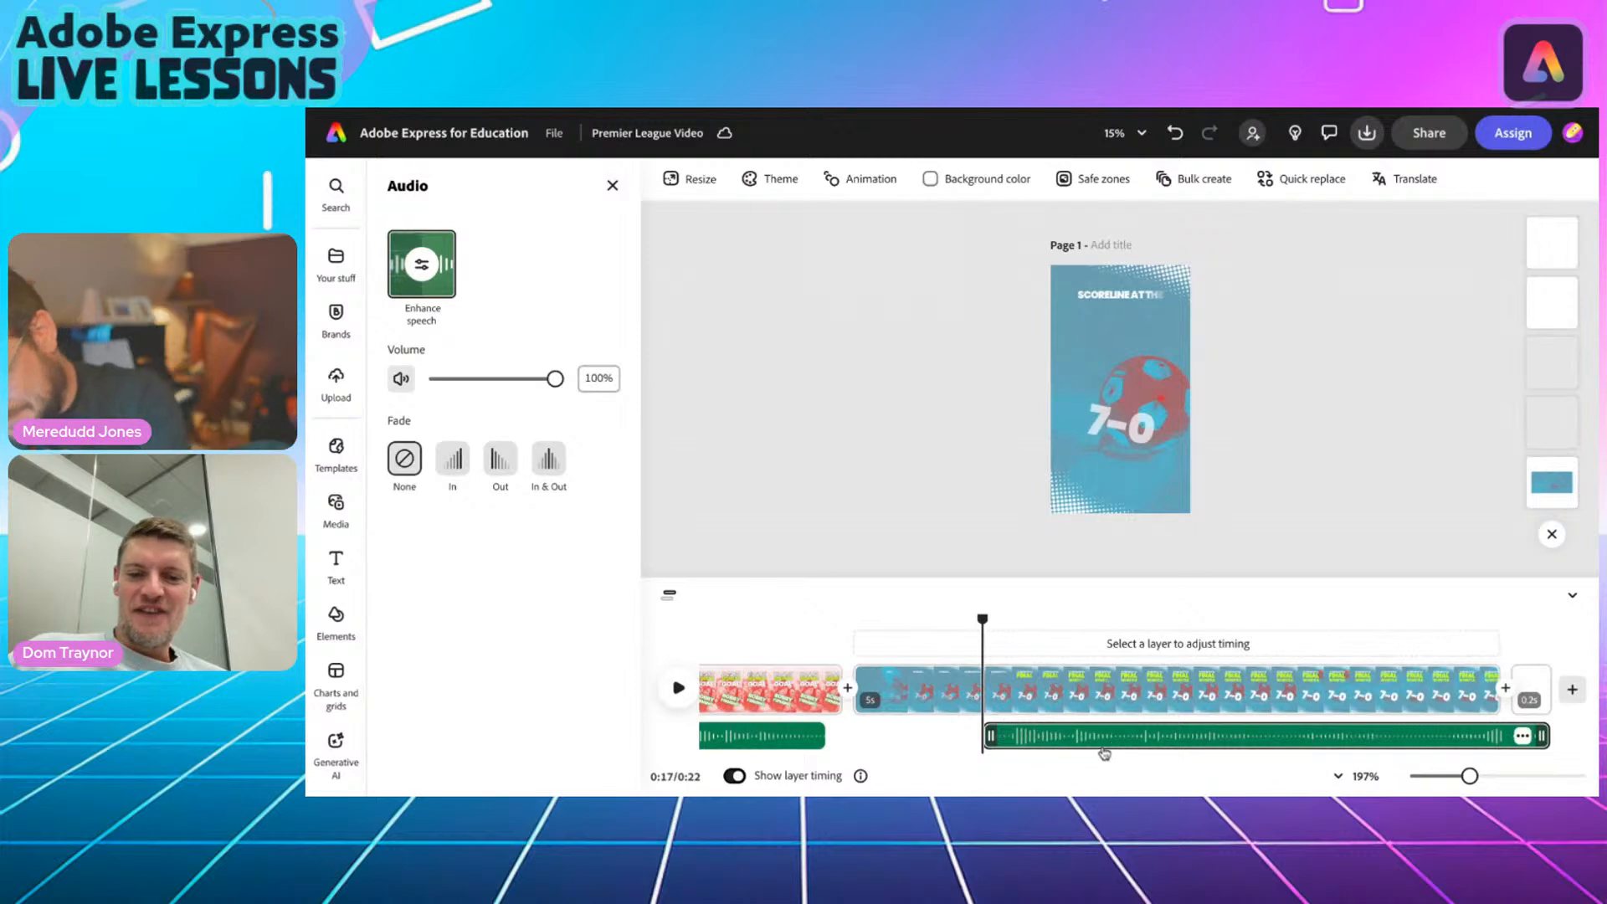
{"action": "left_click_drag", "start_coordinate": [1137, 736], "coordinate": [1015, 738]}
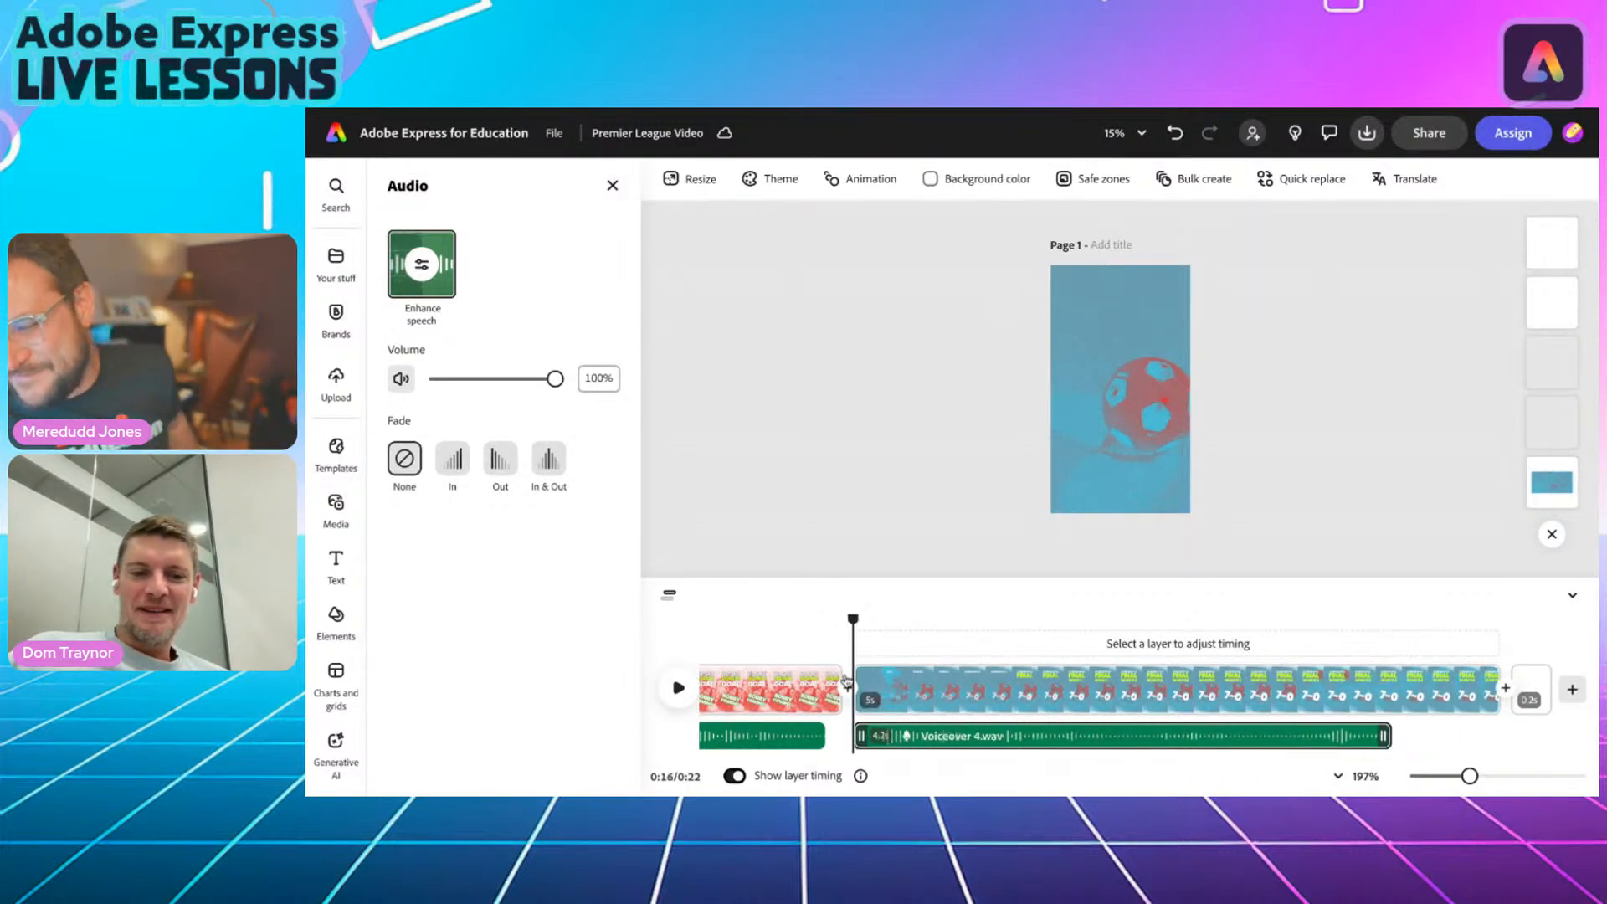
Play back the closing scene and delete the blank 0.2 s scene after it.
{"action": "left_click", "coordinate": [676, 687]}
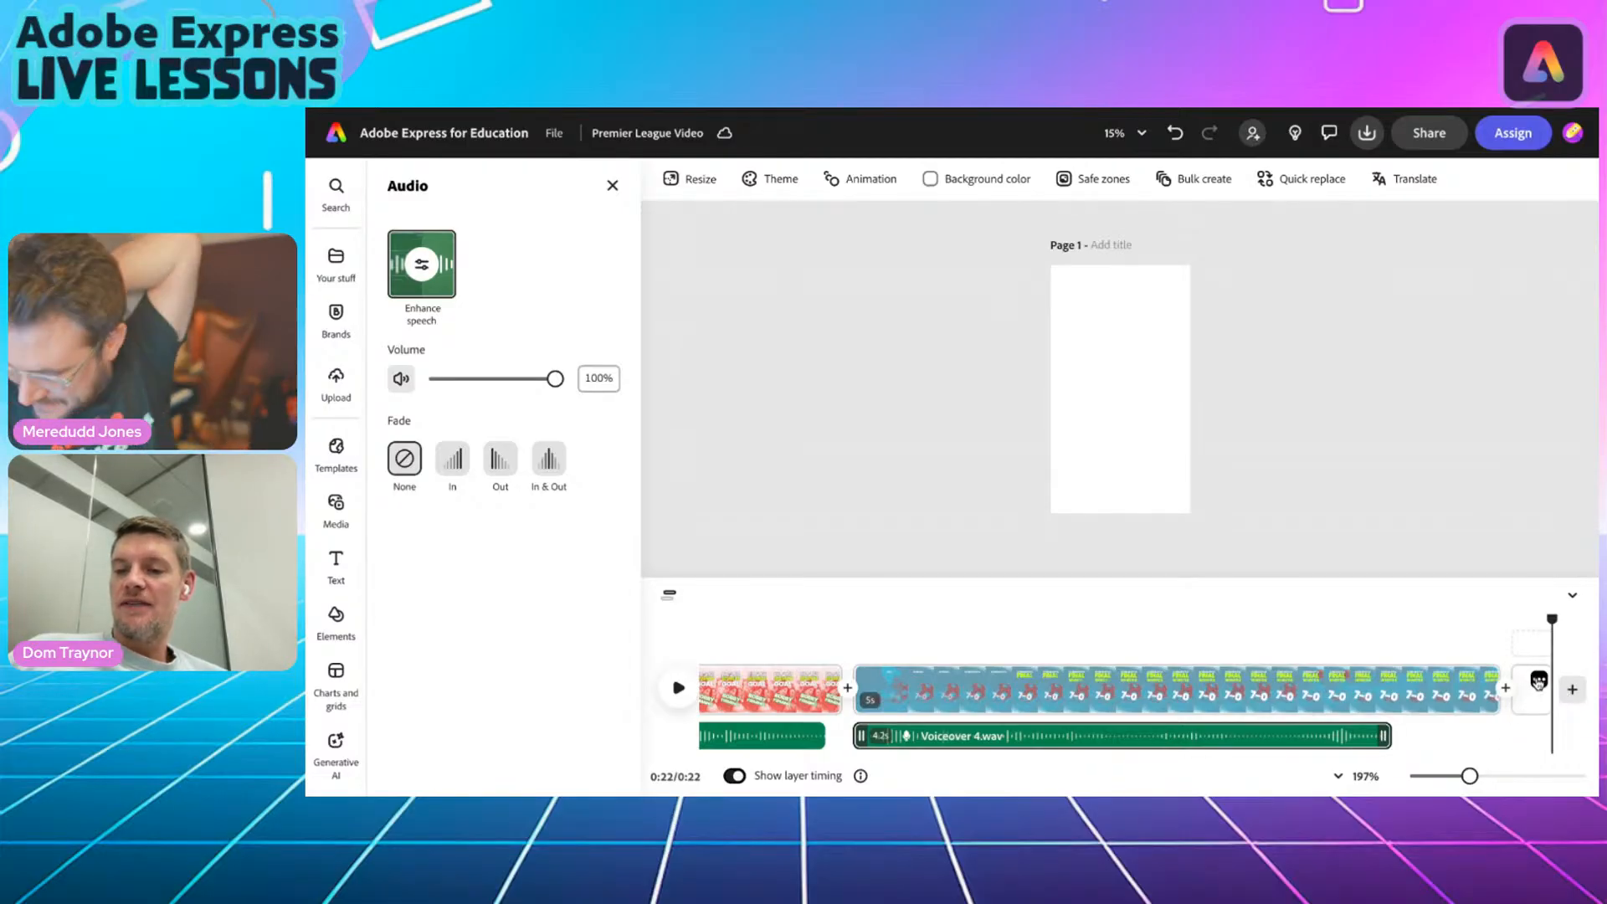
{"action": "left_click", "coordinate": [1538, 681]}
{"action": "left_click", "coordinate": [1499, 547]}
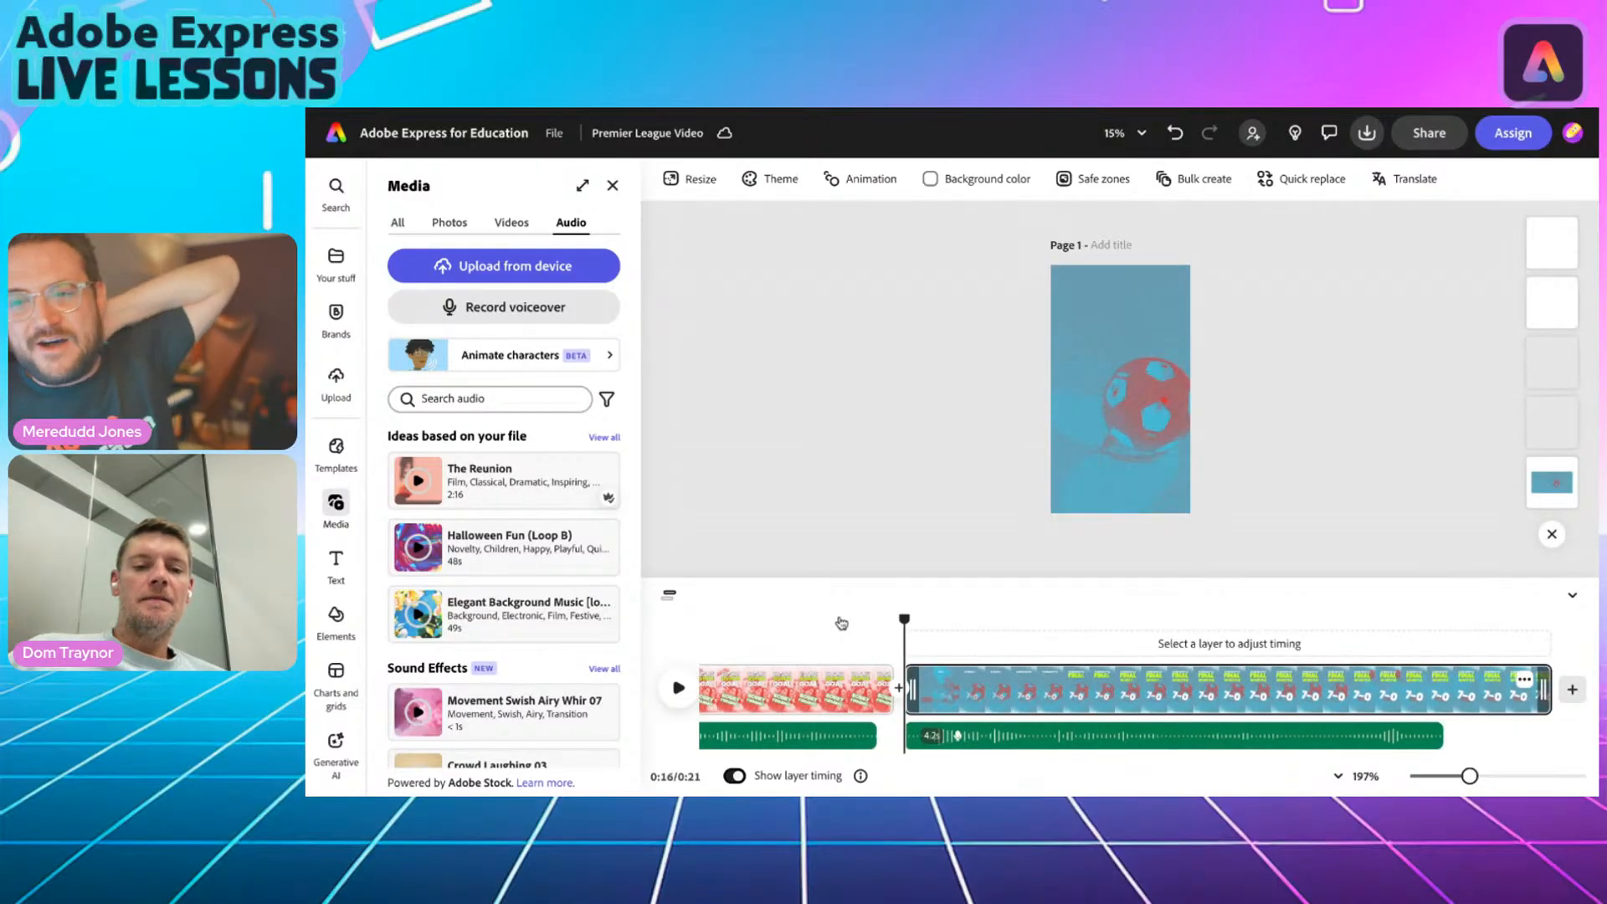
Return to the start of the video and search the audio library for "VICTORY".
{"action": "scroll", "coordinate": [837, 632], "scroll_direction": "left", "scroll_amount": 5}
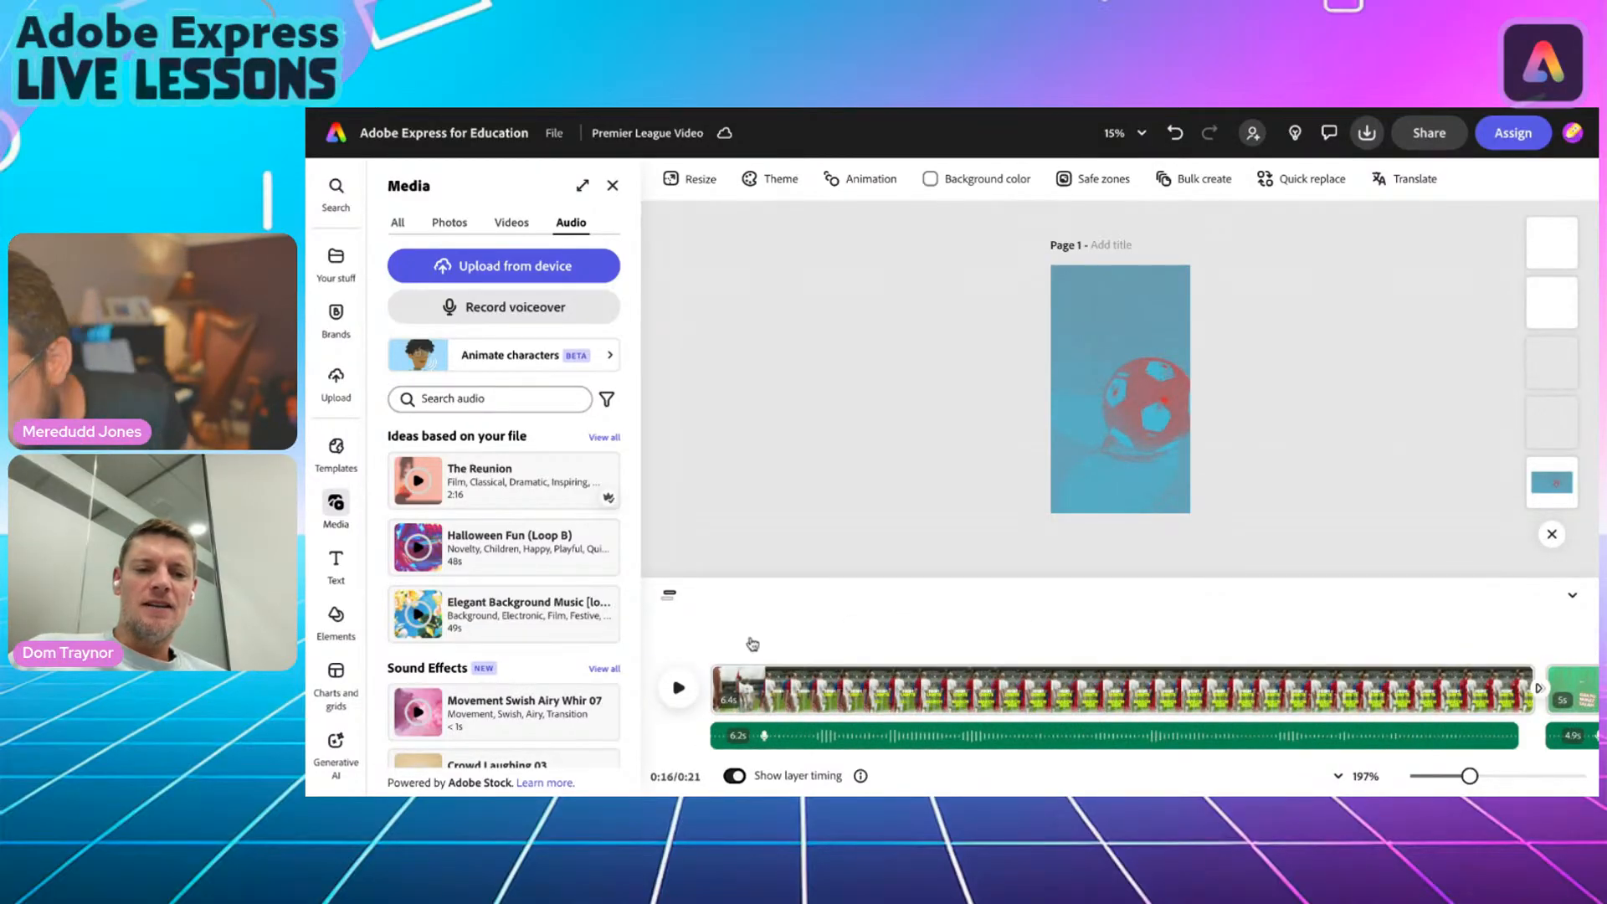
{"action": "left_click", "coordinate": [718, 642]}
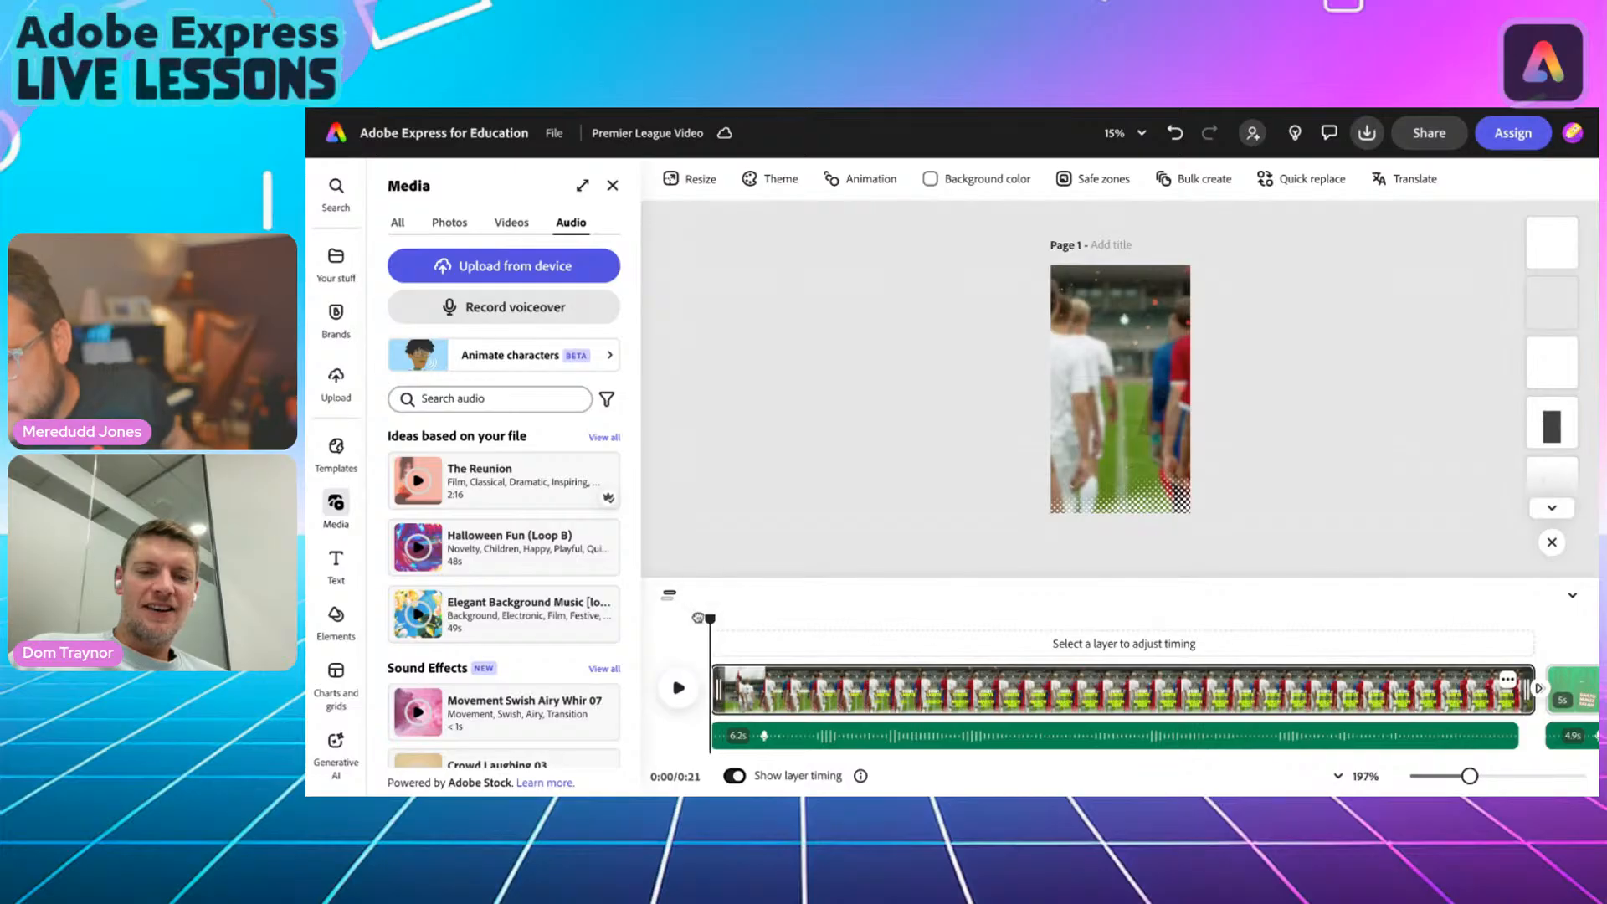
{"action": "left_click", "coordinate": [470, 399]}
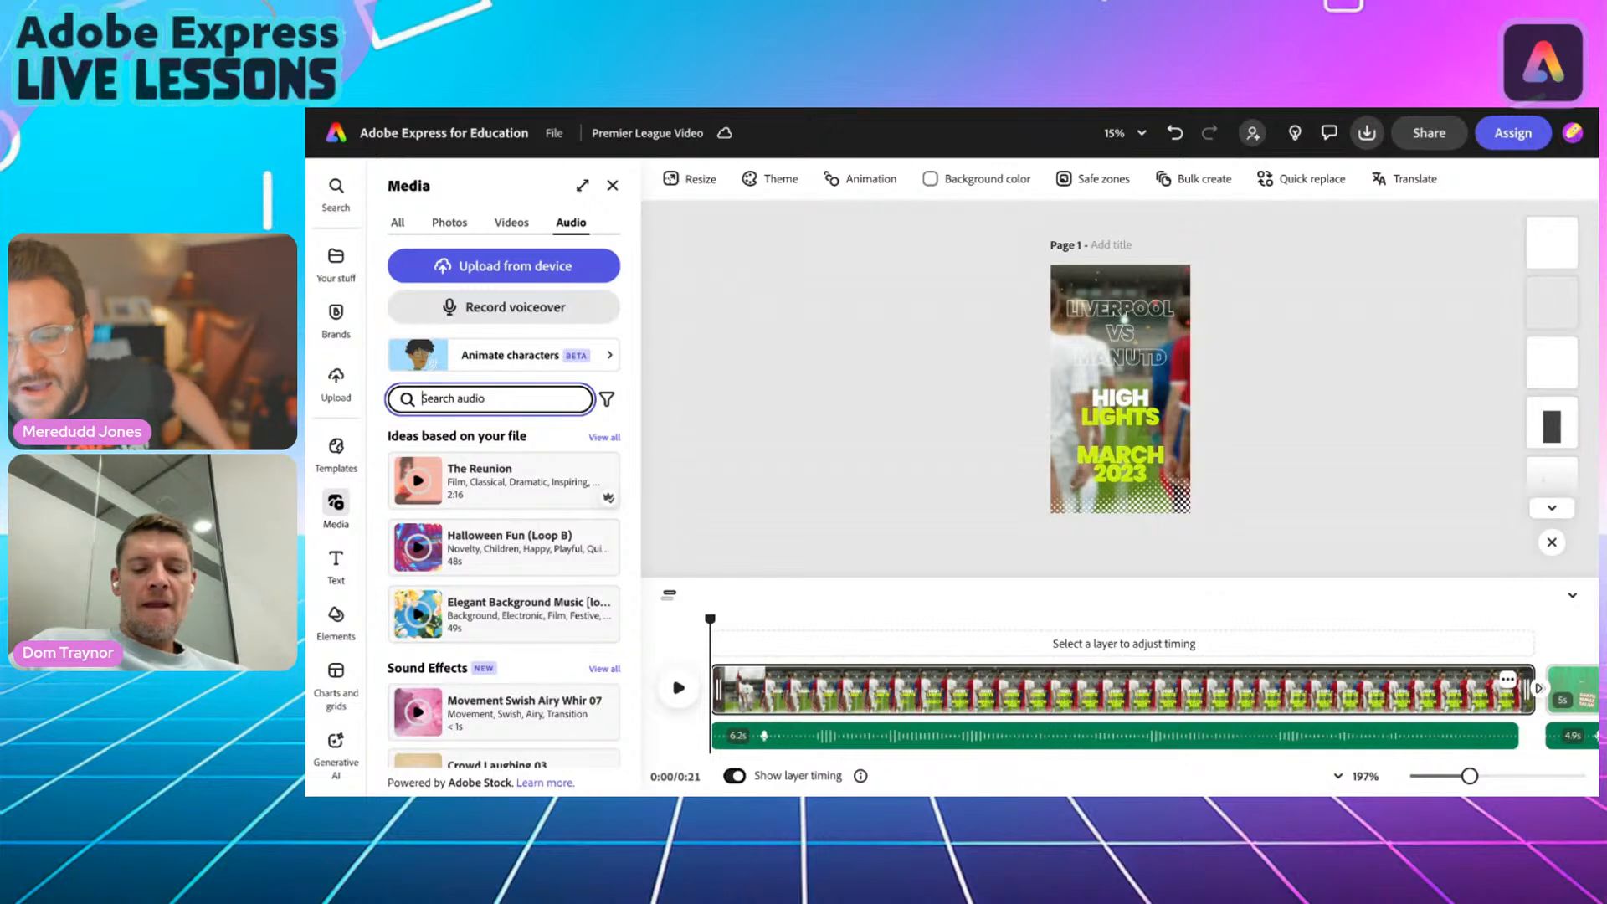
{"action": "type", "text": "v"}
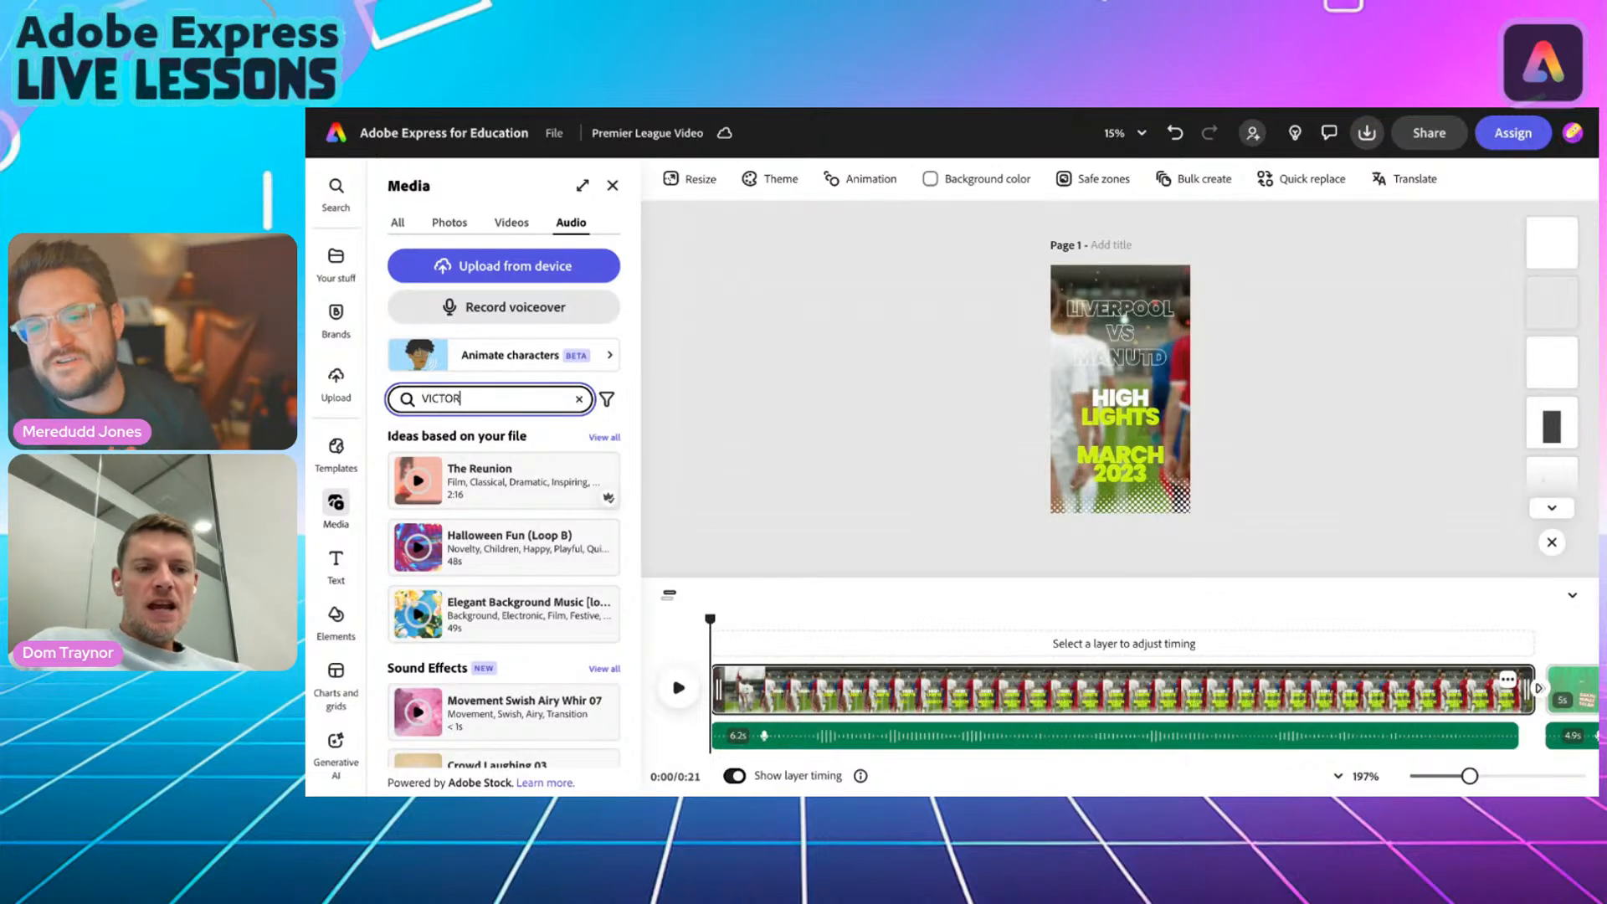
{"action": "key", "text": "Return"}
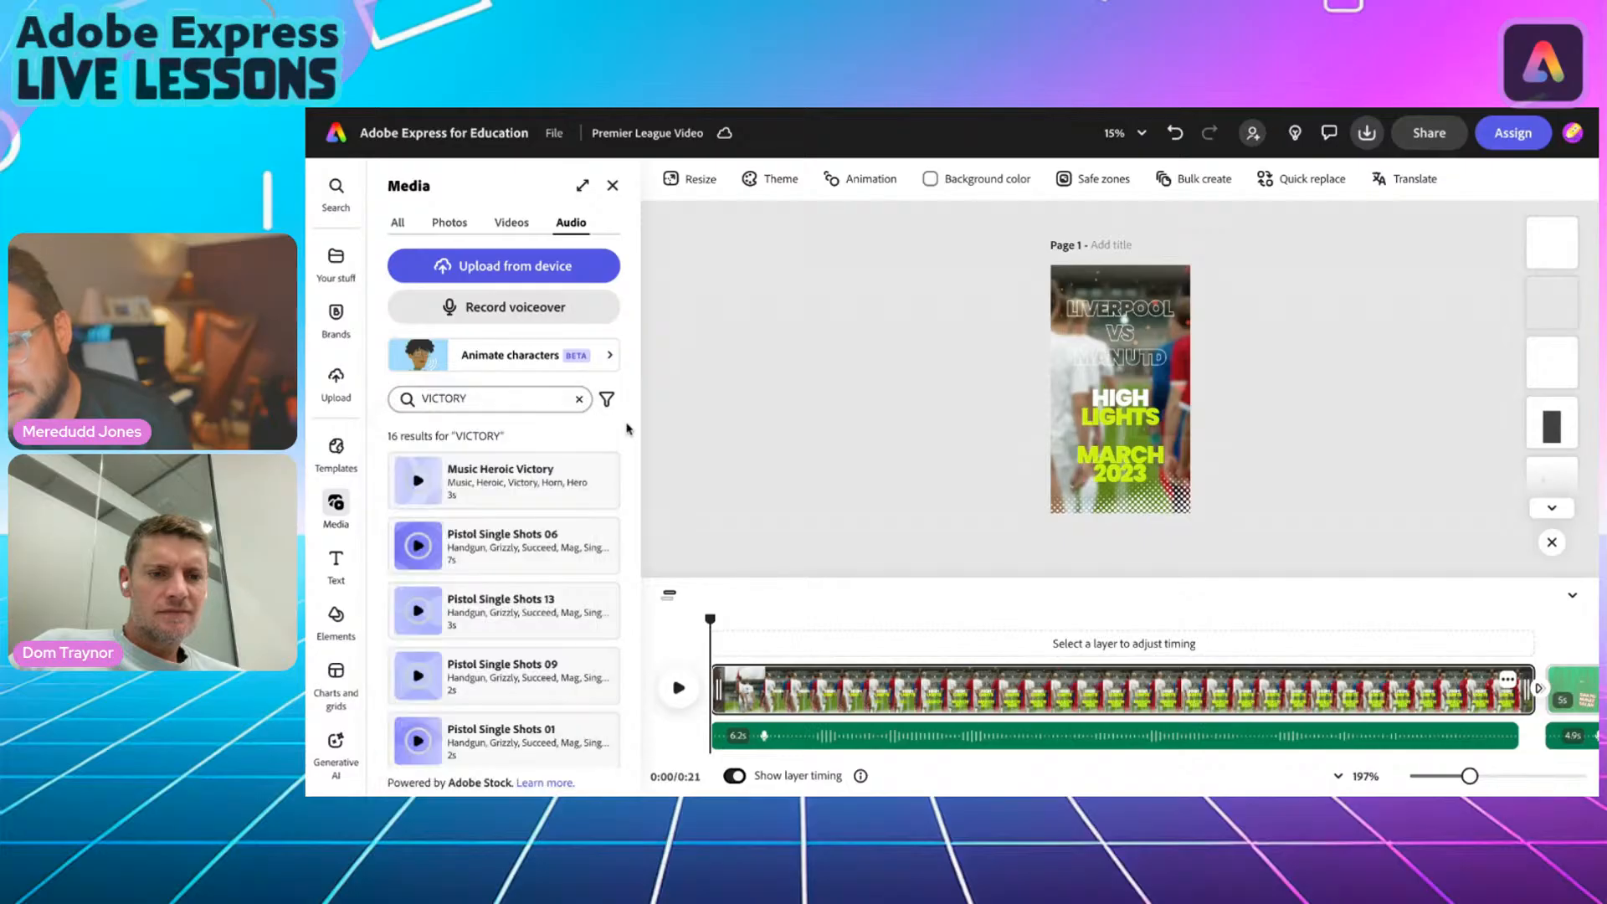
Clear the audio search, browse the suggested music categories and show all tracks in Rock.
{"action": "left_click", "coordinate": [578, 399]}
{"action": "scroll", "coordinate": [553, 619], "scroll_direction": "down", "scroll_amount": 1}
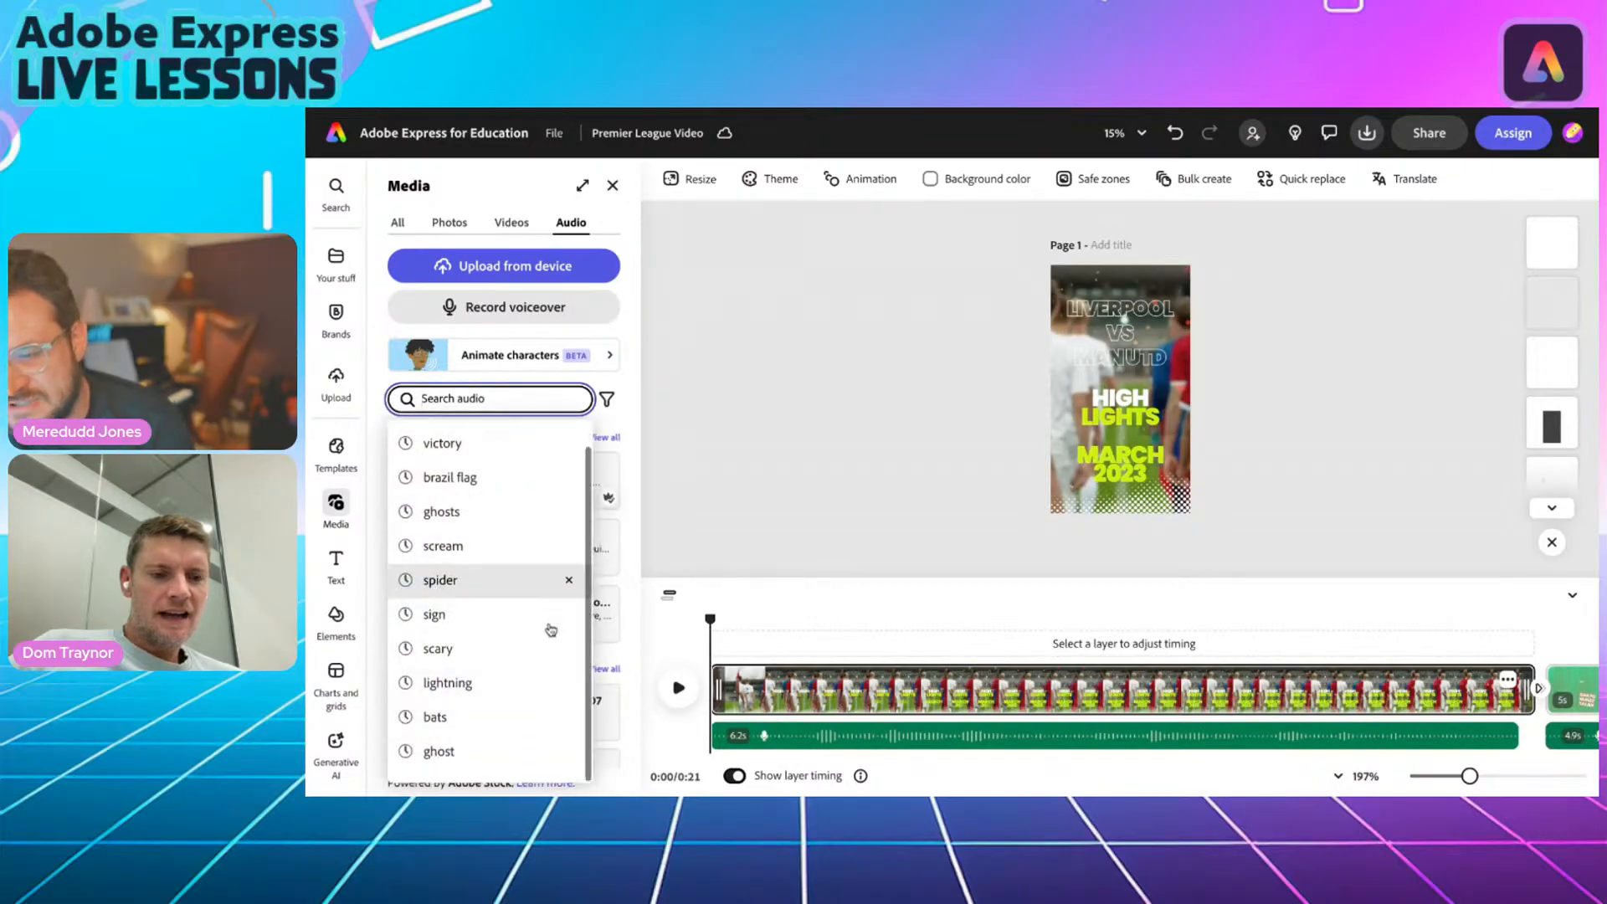
{"action": "left_click", "coordinate": [637, 504]}
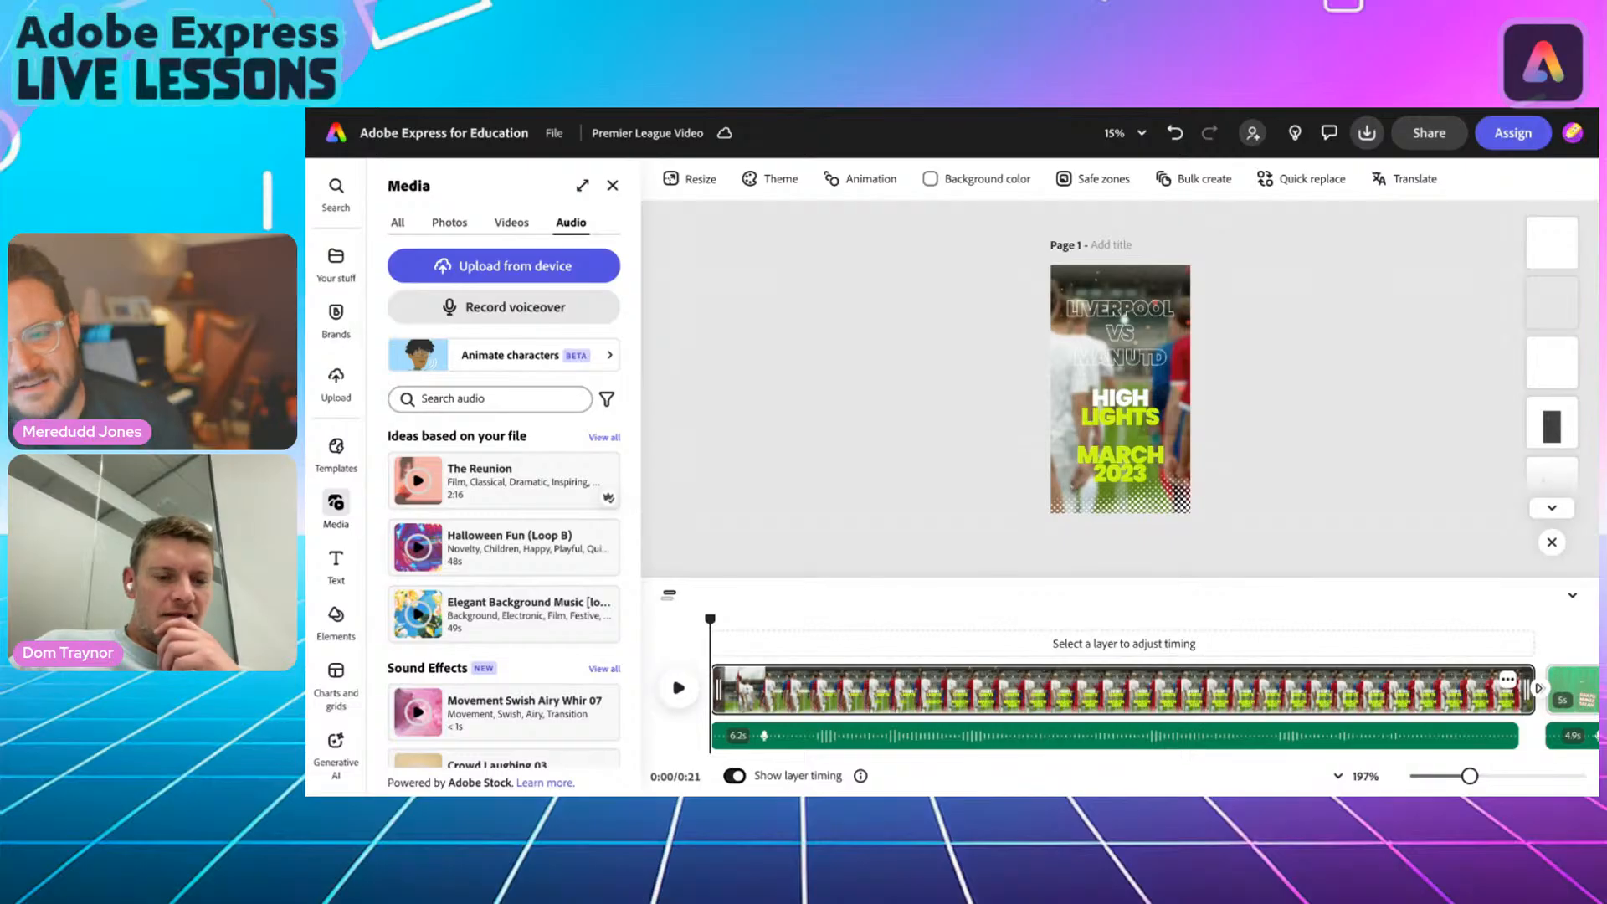
{"action": "scroll", "coordinate": [619, 544], "scroll_direction": "down", "scroll_amount": 2}
{"action": "scroll", "coordinate": [502, 586], "scroll_direction": "down", "scroll_amount": 5}
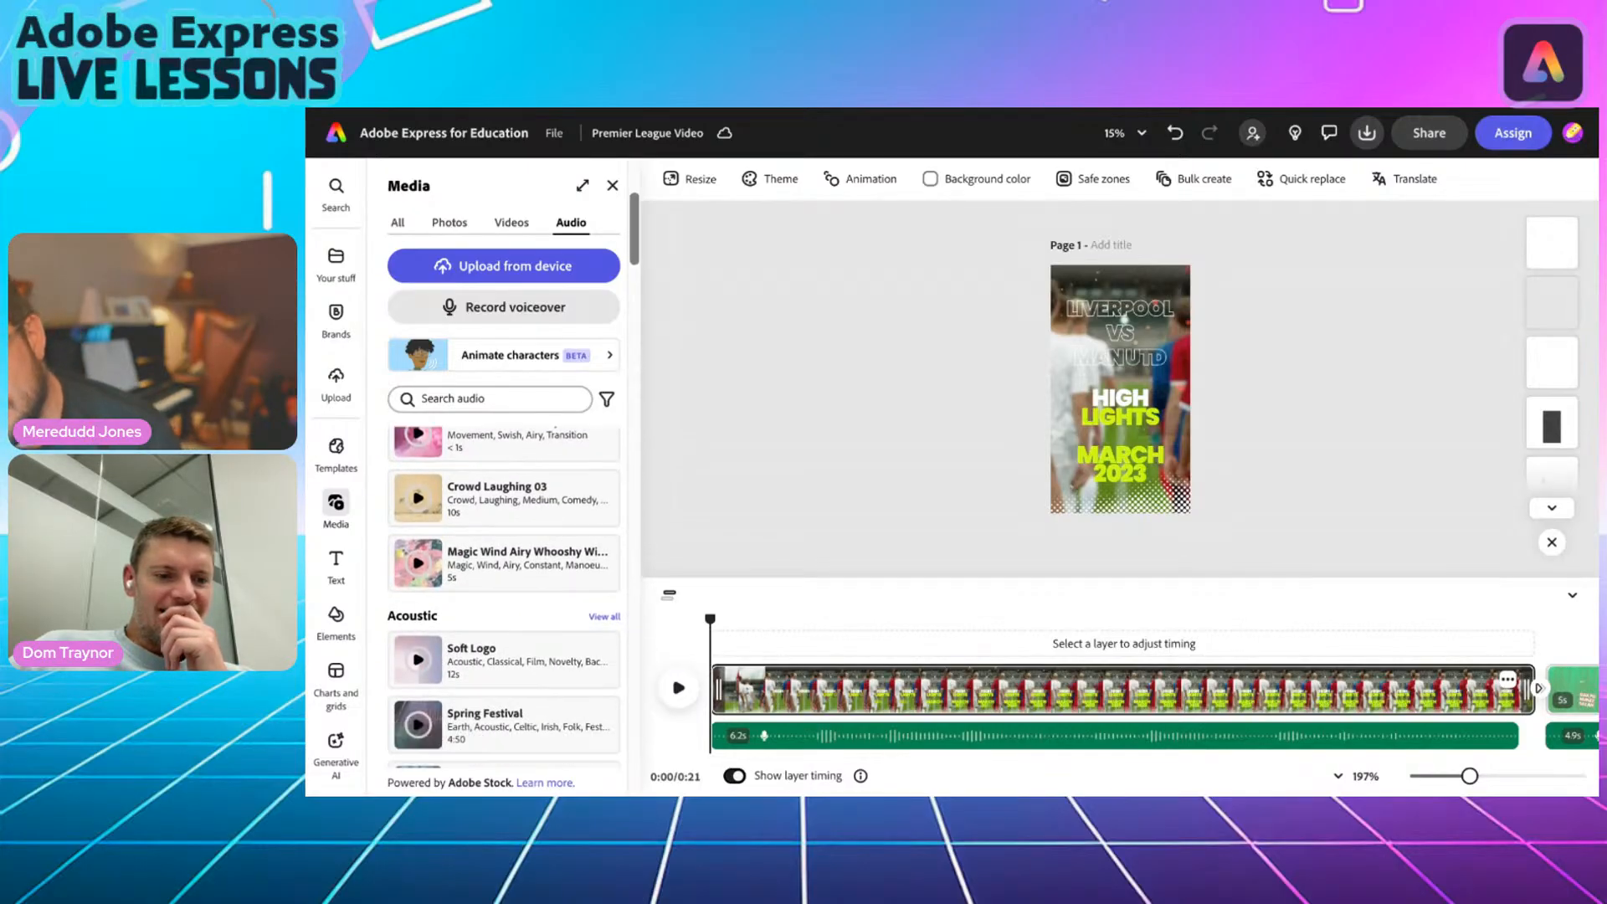
{"action": "scroll", "coordinate": [502, 585], "scroll_direction": "down", "scroll_amount": 2}
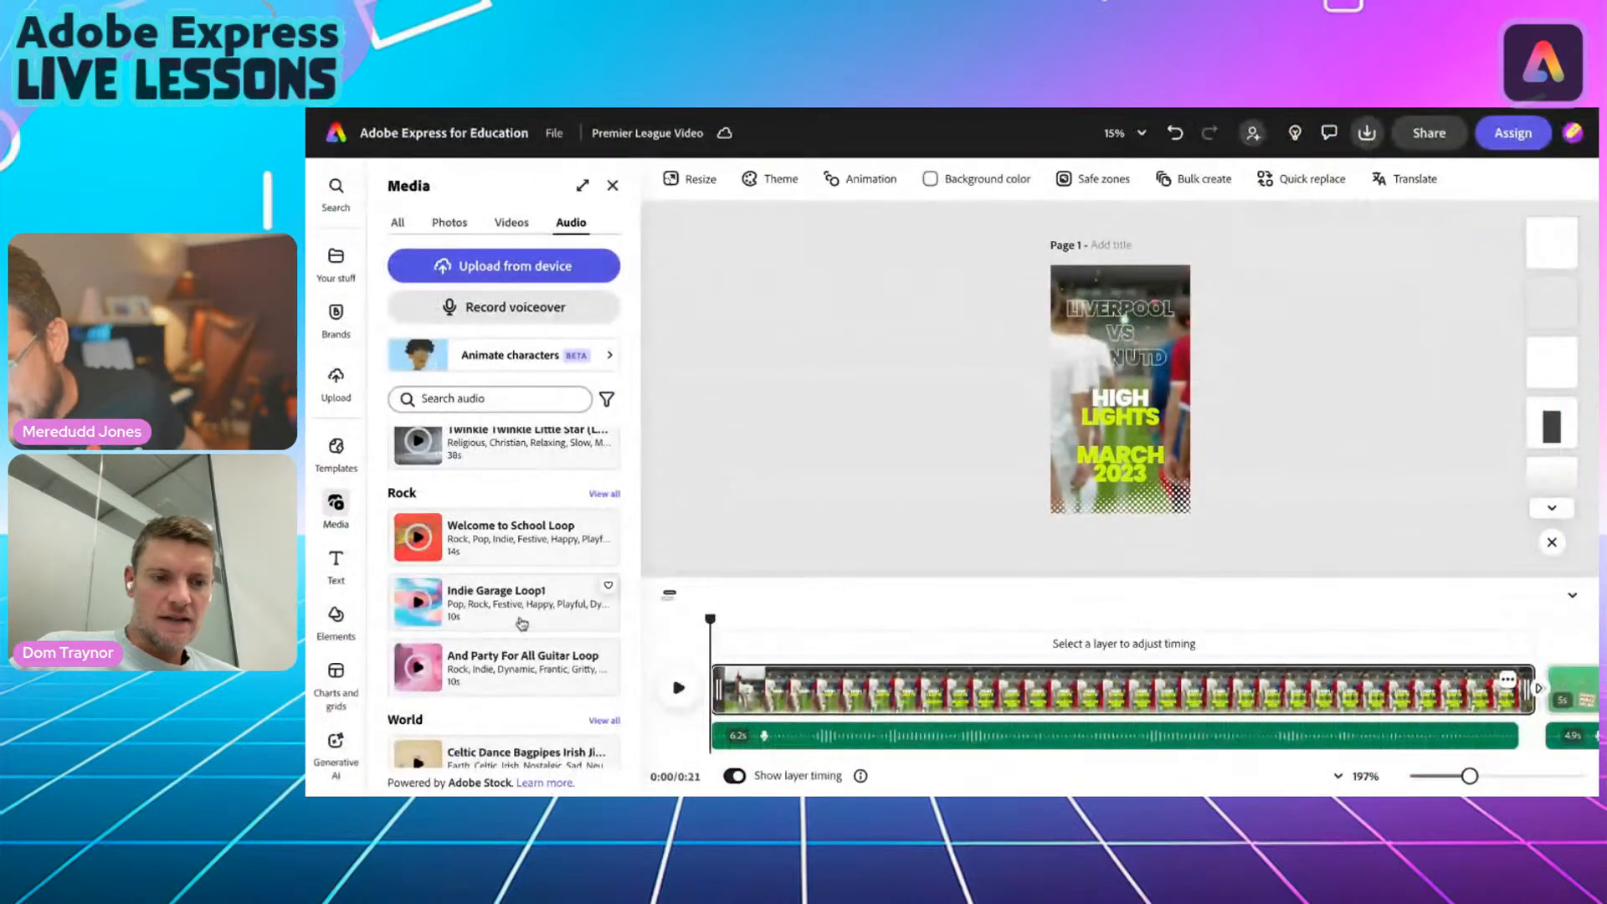
{"action": "left_click", "coordinate": [604, 493]}
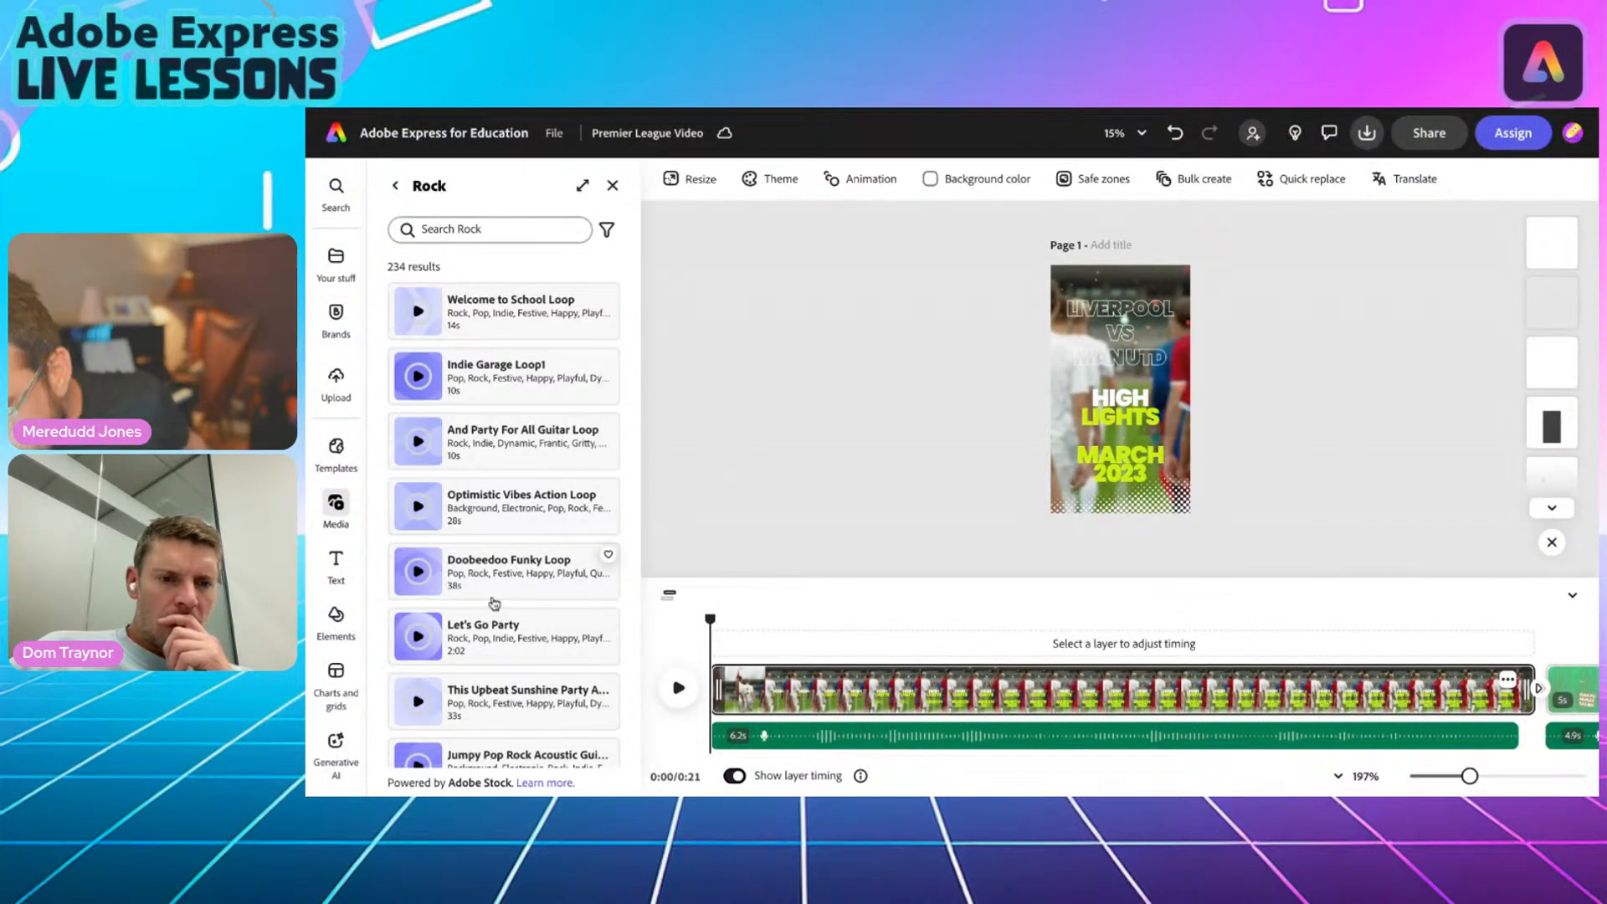
Preview the "Optimistic Vibes Action Loop" track and look through further Rock tracks for background music.
{"action": "left_click", "coordinate": [415, 508]}
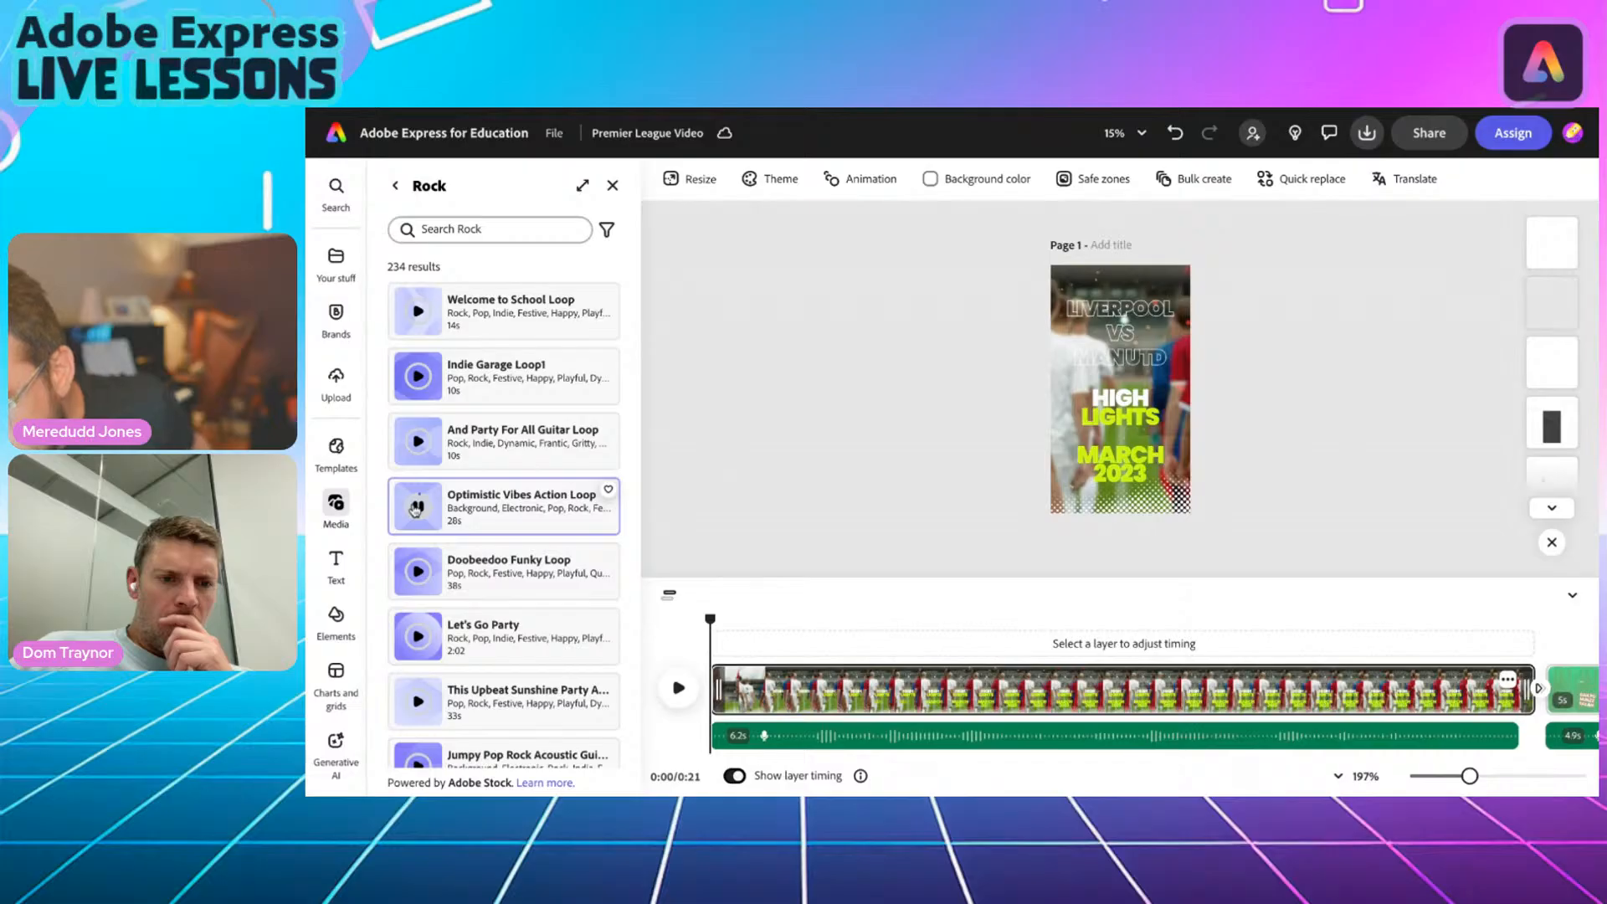
{"action": "scroll", "coordinate": [502, 636], "scroll_direction": "down", "scroll_amount": 3}
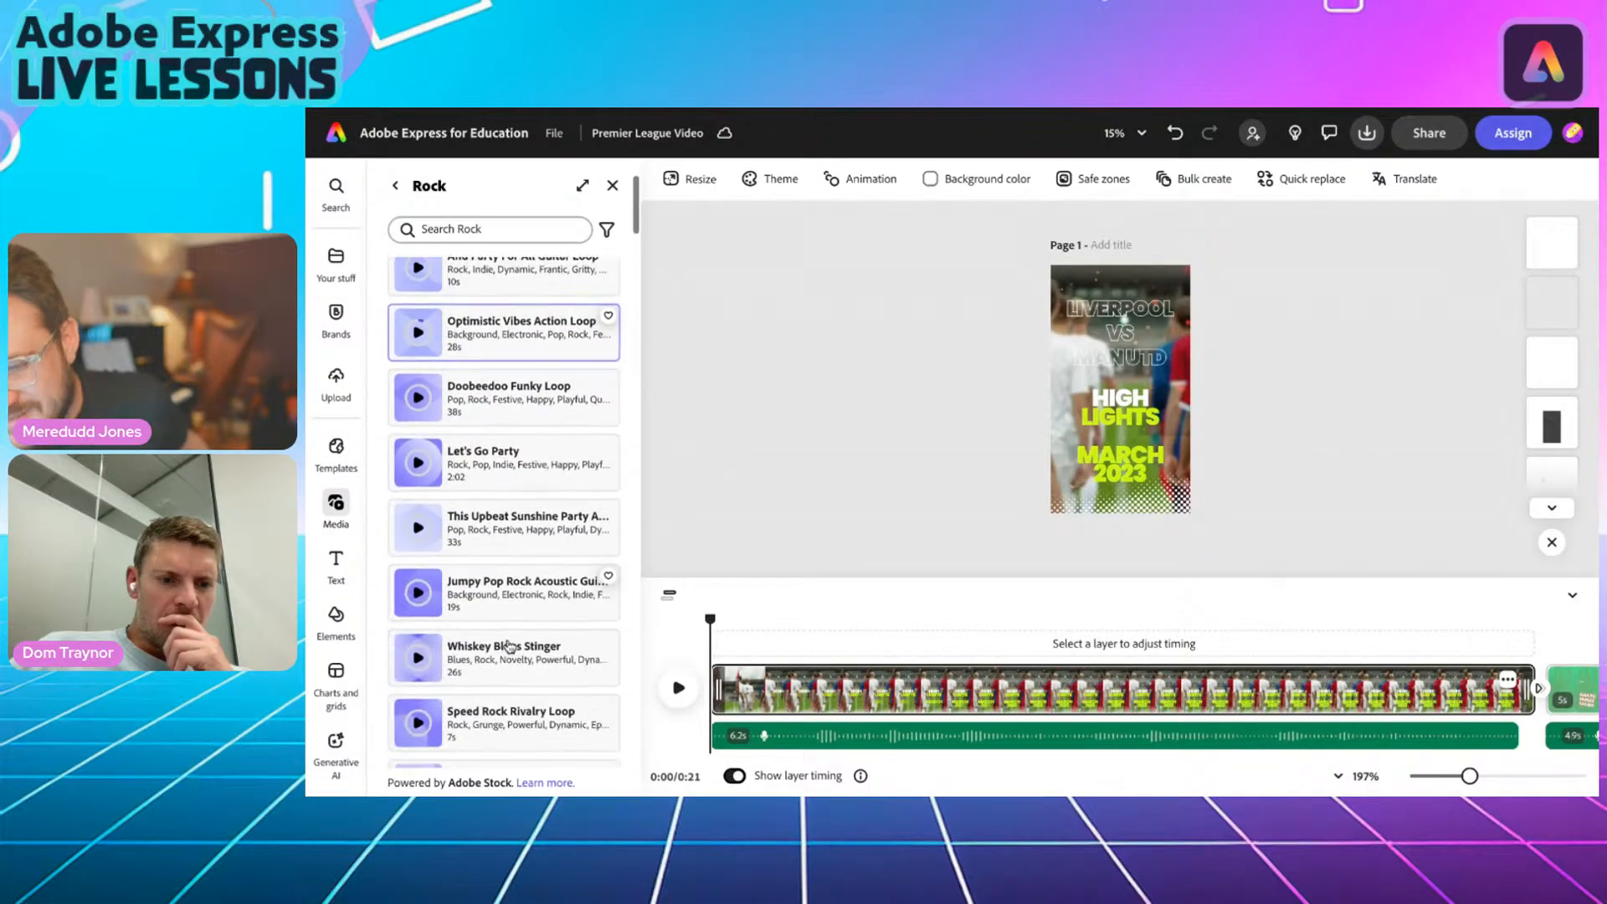
{"action": "scroll", "coordinate": [498, 697], "scroll_direction": "down", "scroll_amount": 2}
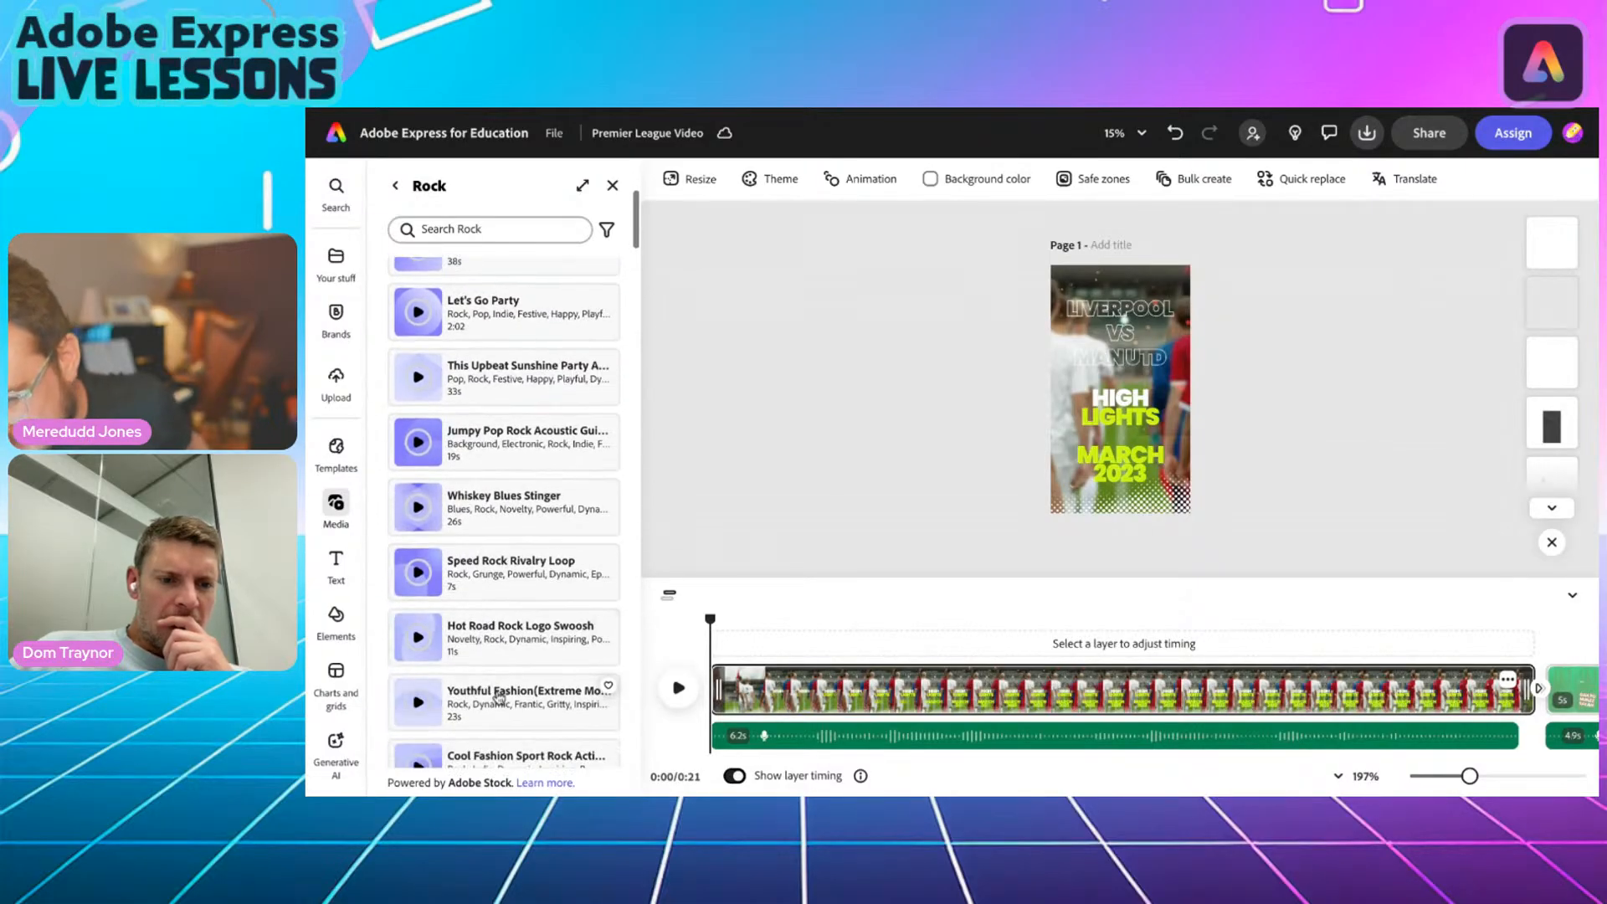
{"action": "scroll", "coordinate": [495, 649], "scroll_direction": "down", "scroll_amount": 2}
{"action": "scroll", "coordinate": [495, 647], "scroll_direction": "down", "scroll_amount": 1}
Preview the 23-second "Youthful Fashion(Extreme Modern Action Rock Trailer)" track, add it as background music and set its volume to 17%.
{"action": "left_click", "coordinate": [427, 569]}
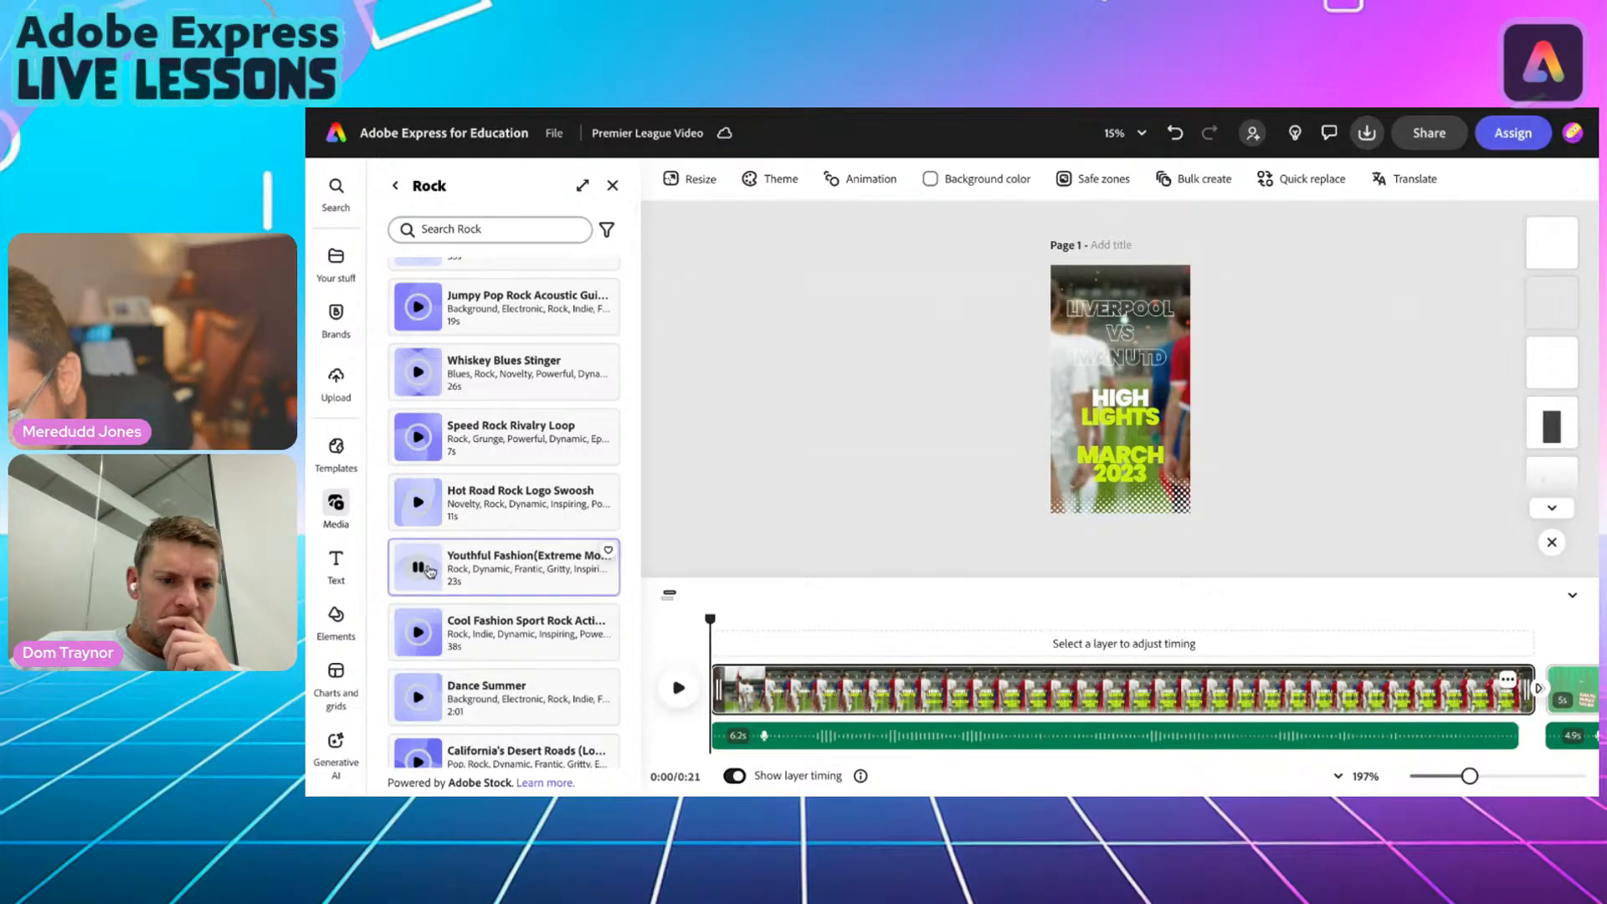
{"action": "left_click", "coordinate": [429, 570]}
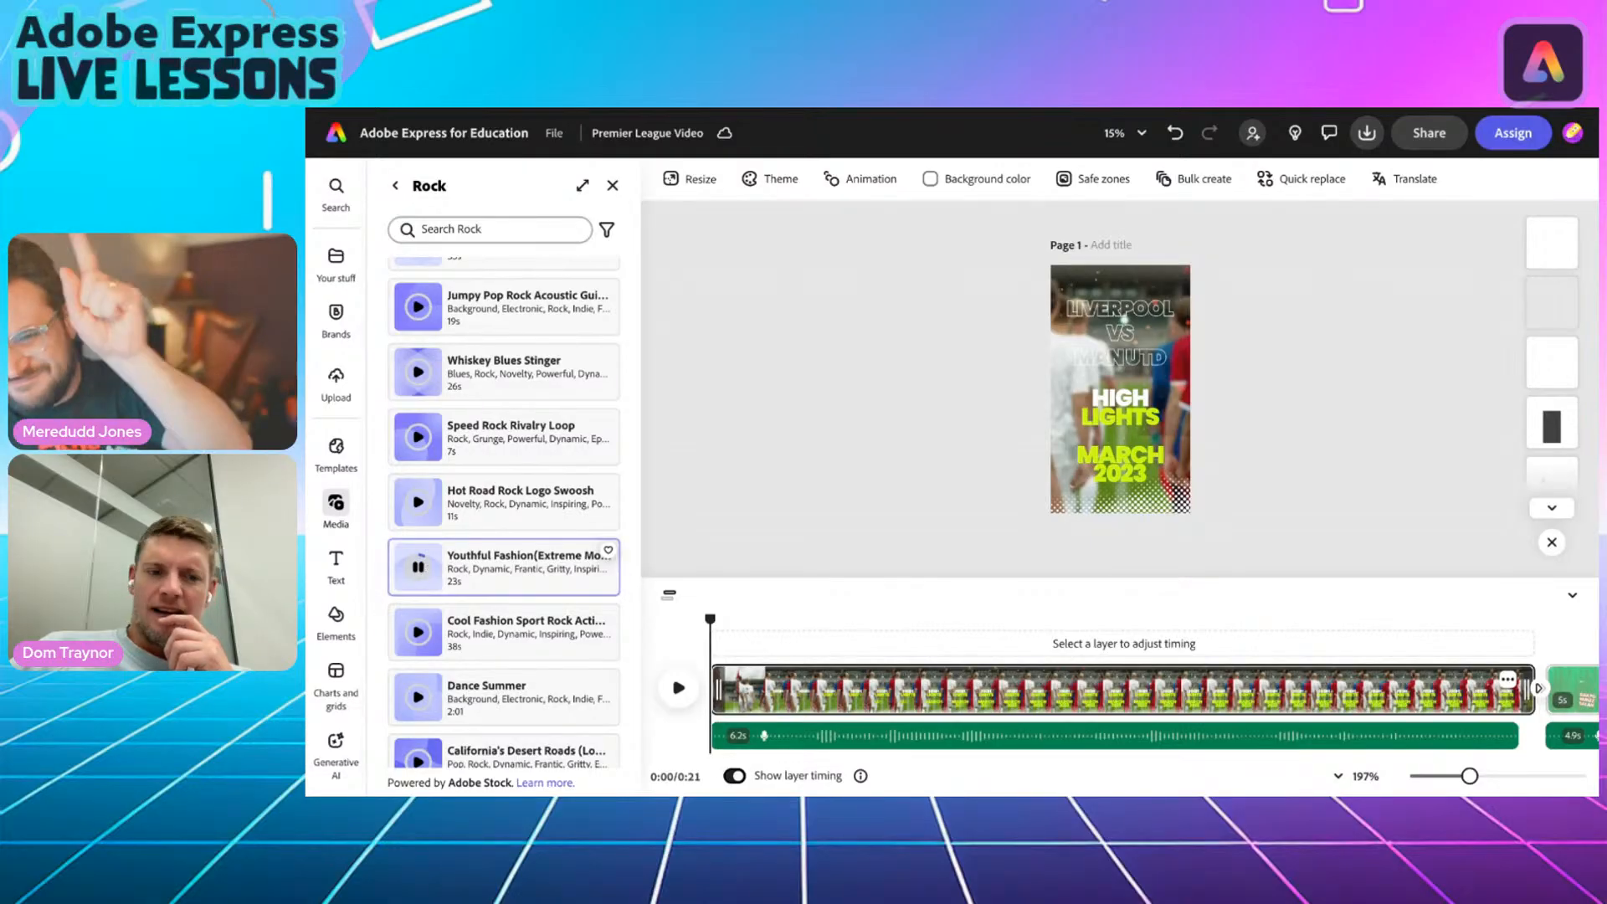
{"action": "left_click", "coordinate": [502, 573]}
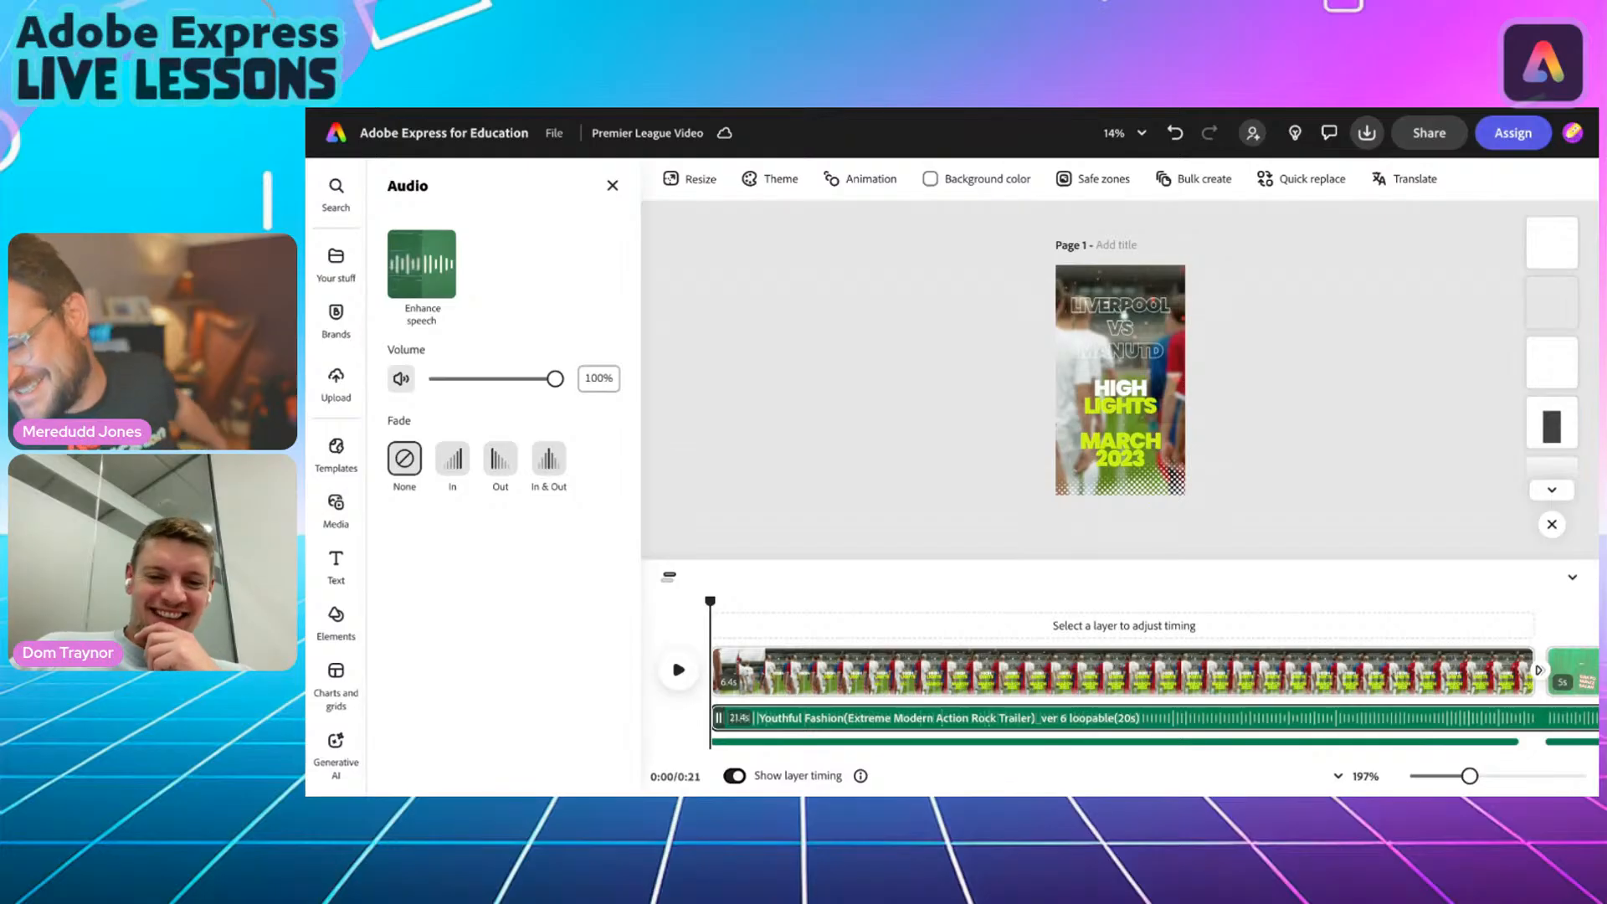
{"action": "left_click", "coordinate": [449, 381]}
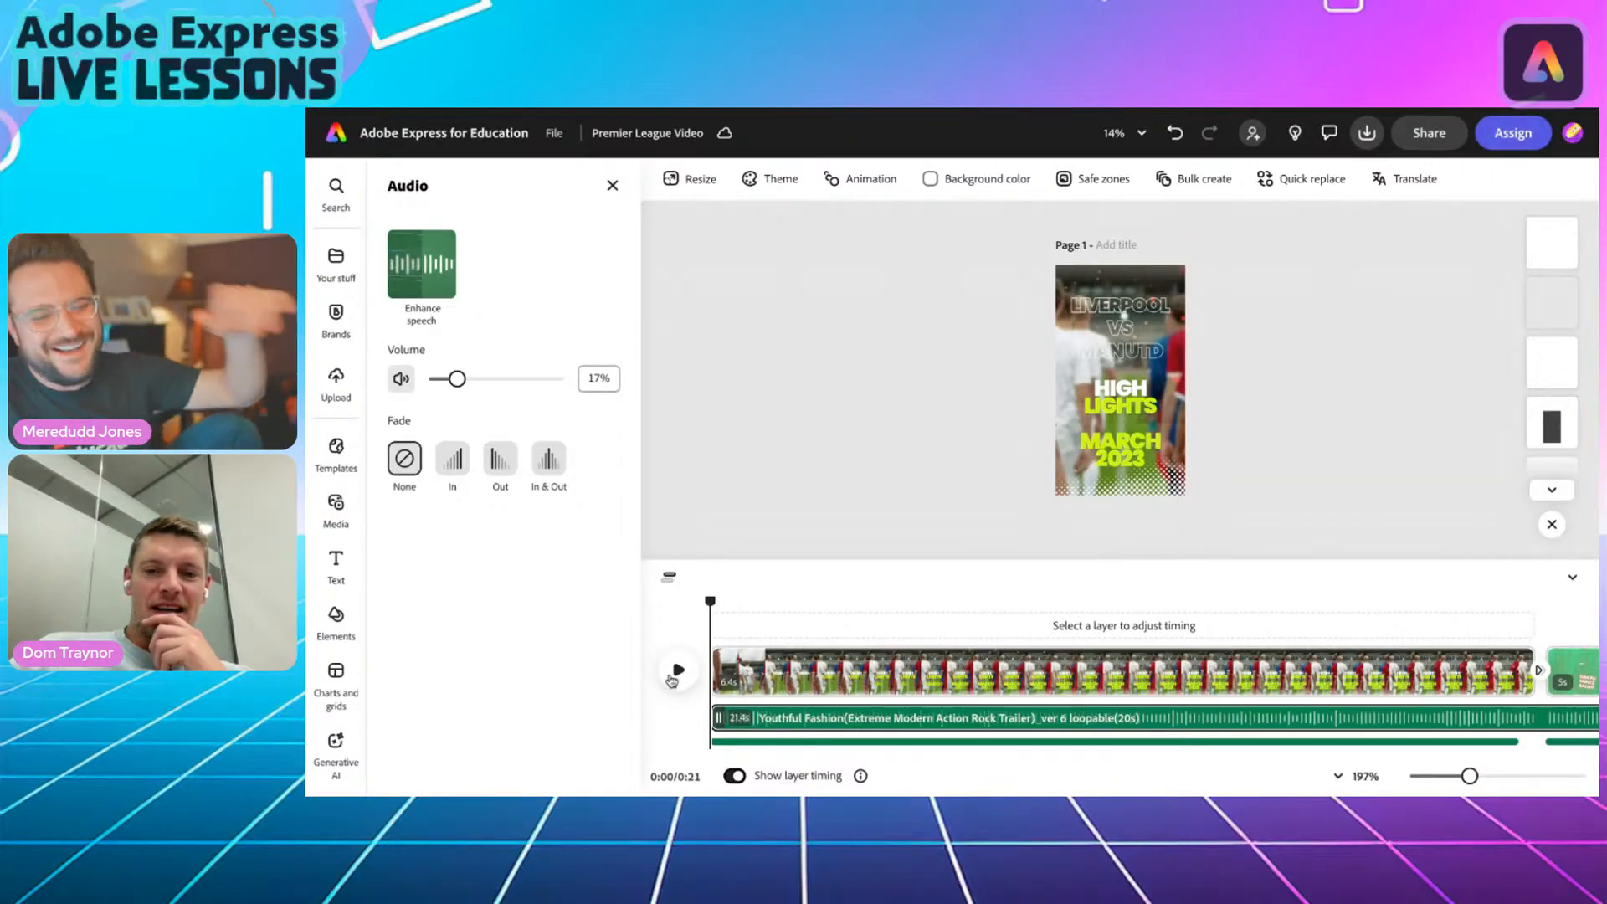
Play the whole video with the timeline collapsed and the page enlarged, and restore the default view and timeline.
{"action": "left_click", "coordinate": [678, 669]}
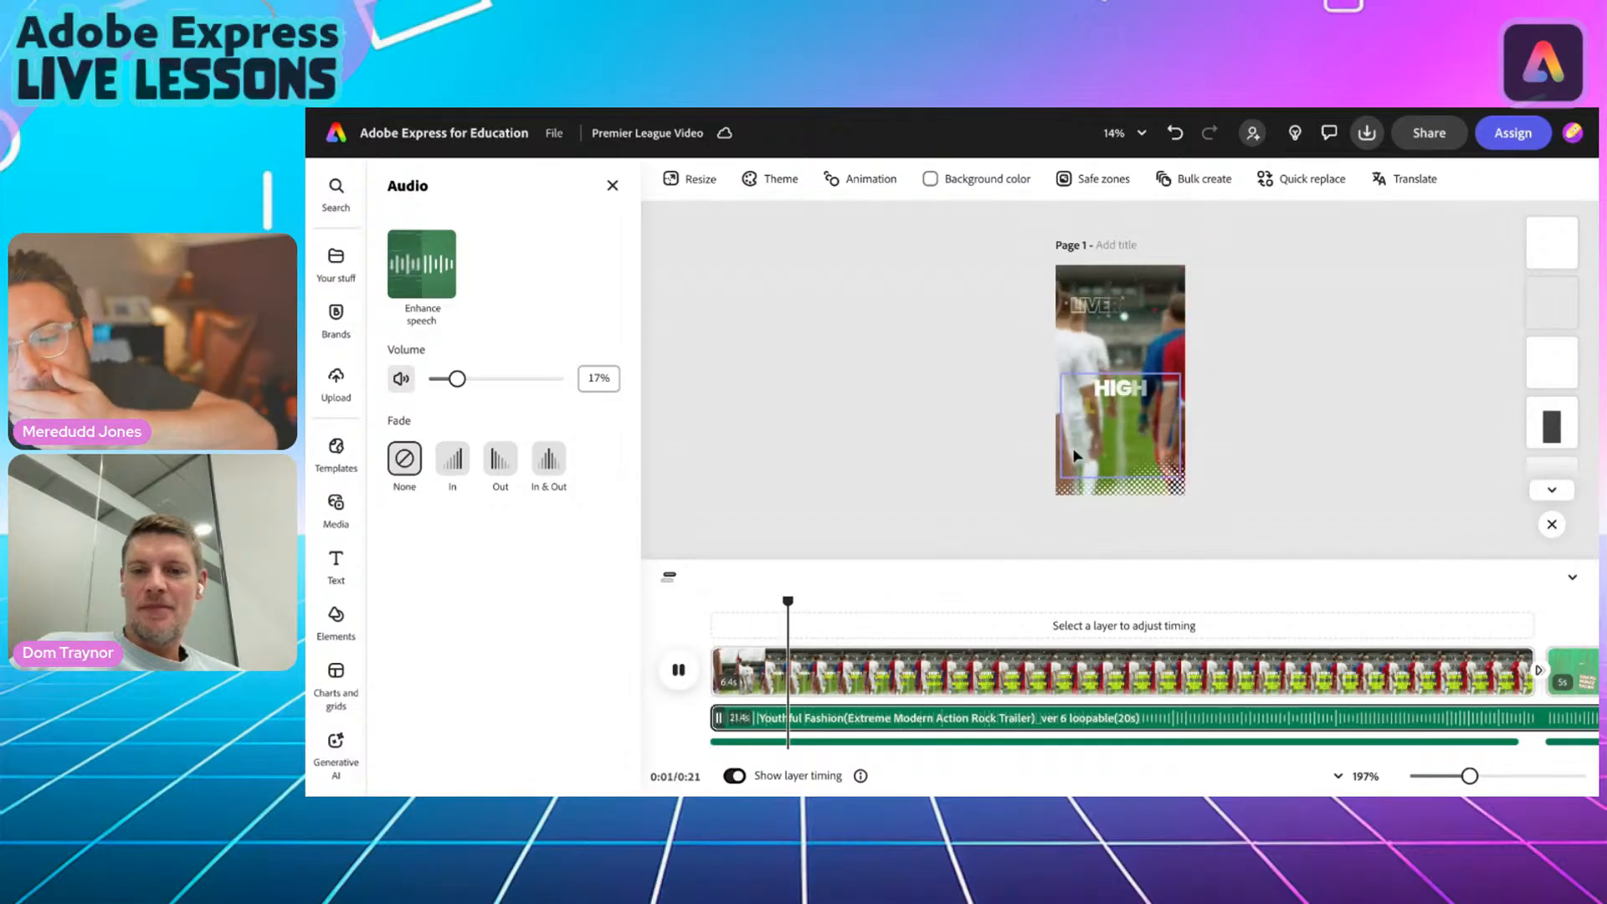
{"action": "scroll", "coordinate": [1075, 456], "scroll_direction": "up", "scroll_amount": 3, "text": "ctrl"}
{"action": "scroll", "coordinate": [1075, 456], "scroll_direction": "down", "scroll_amount": 1}
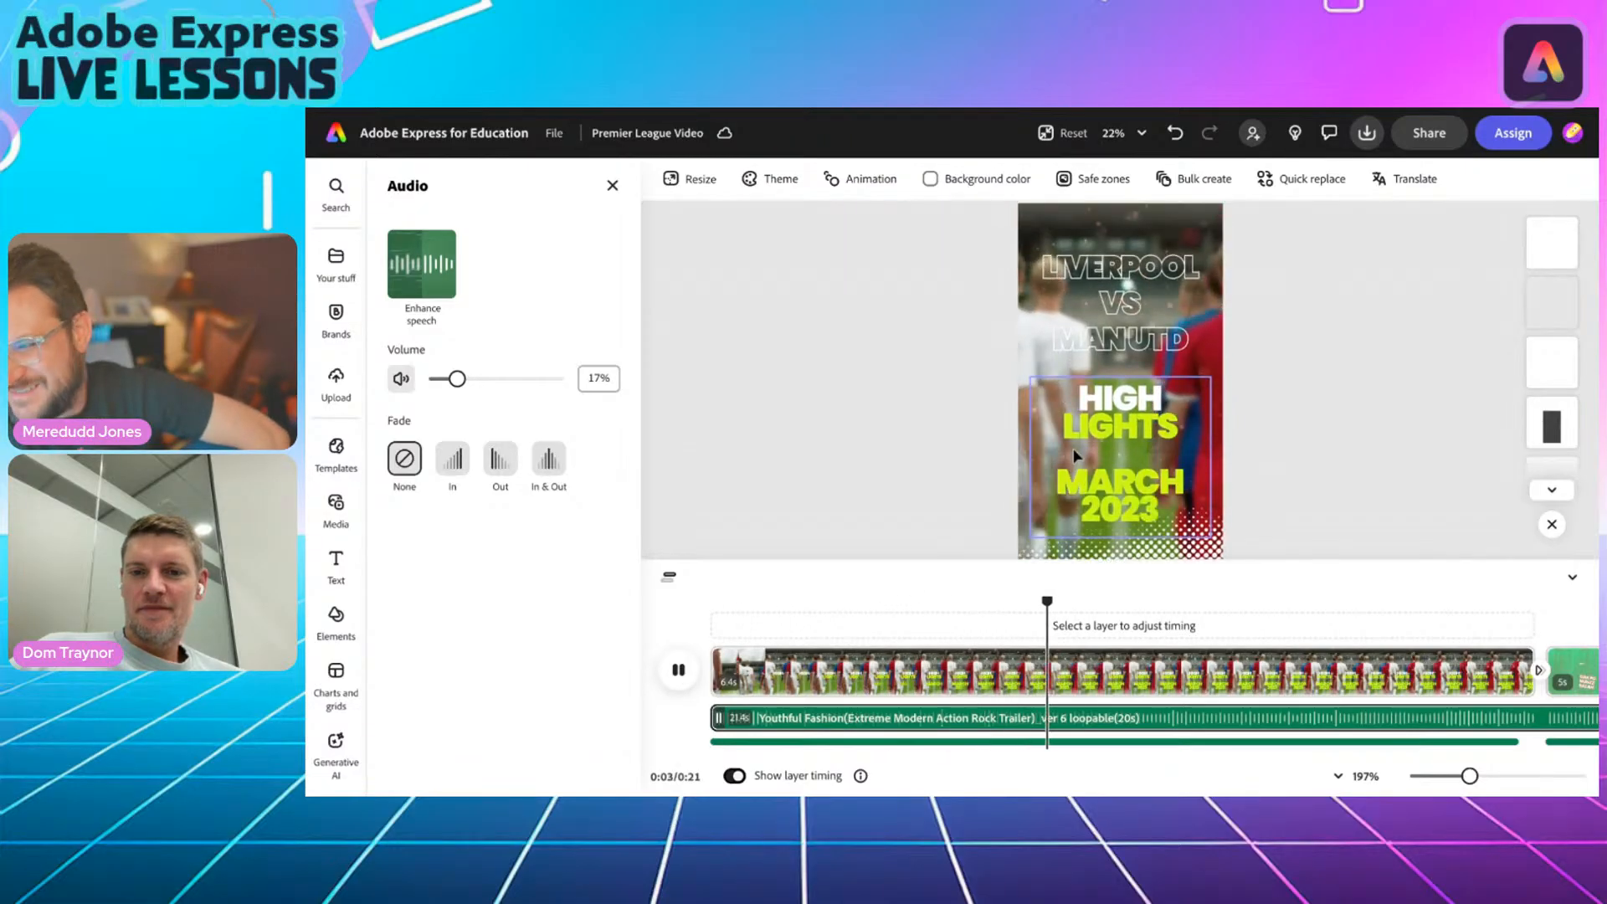
{"action": "left_click", "coordinate": [1572, 578]}
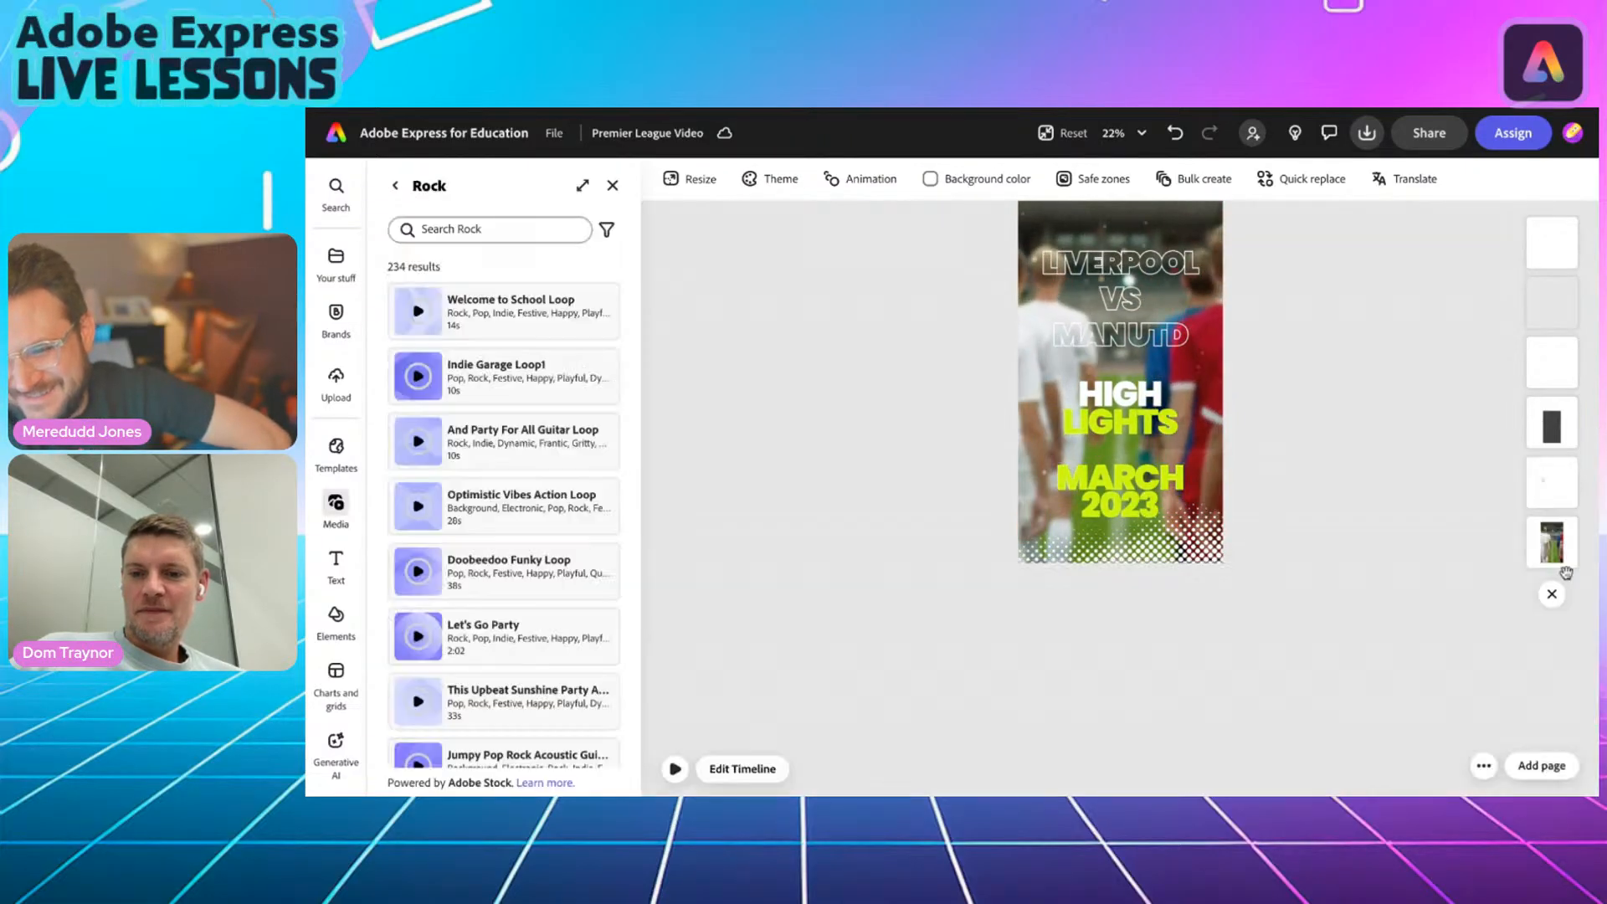
{"action": "left_click", "coordinate": [675, 768]}
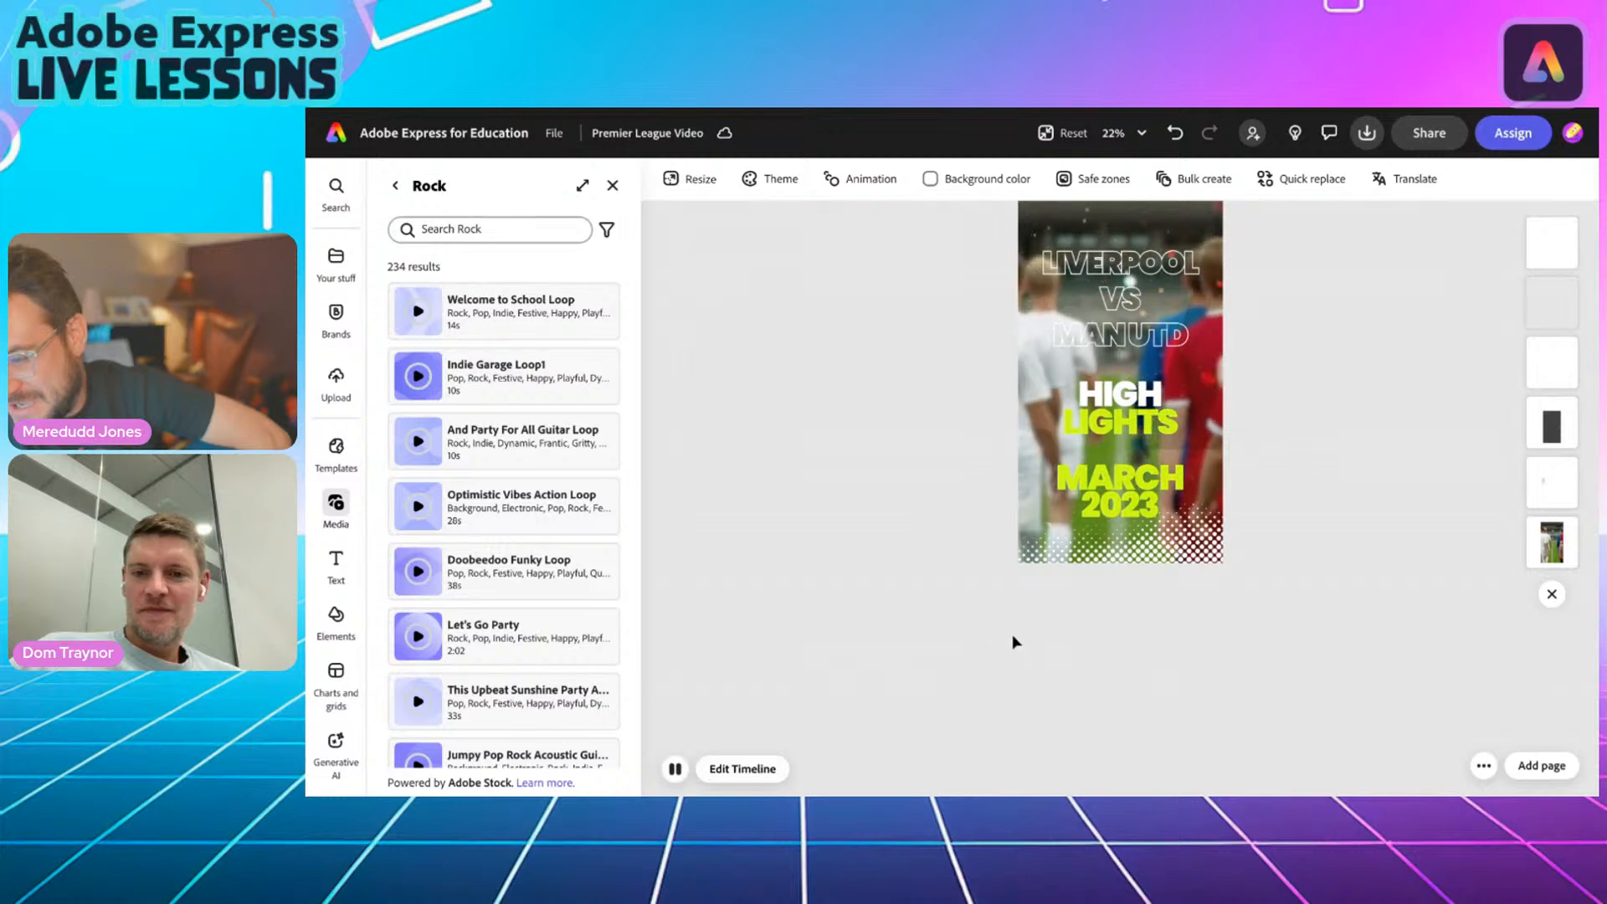
{"action": "scroll", "coordinate": [1014, 642], "scroll_direction": "up", "scroll_amount": 3}
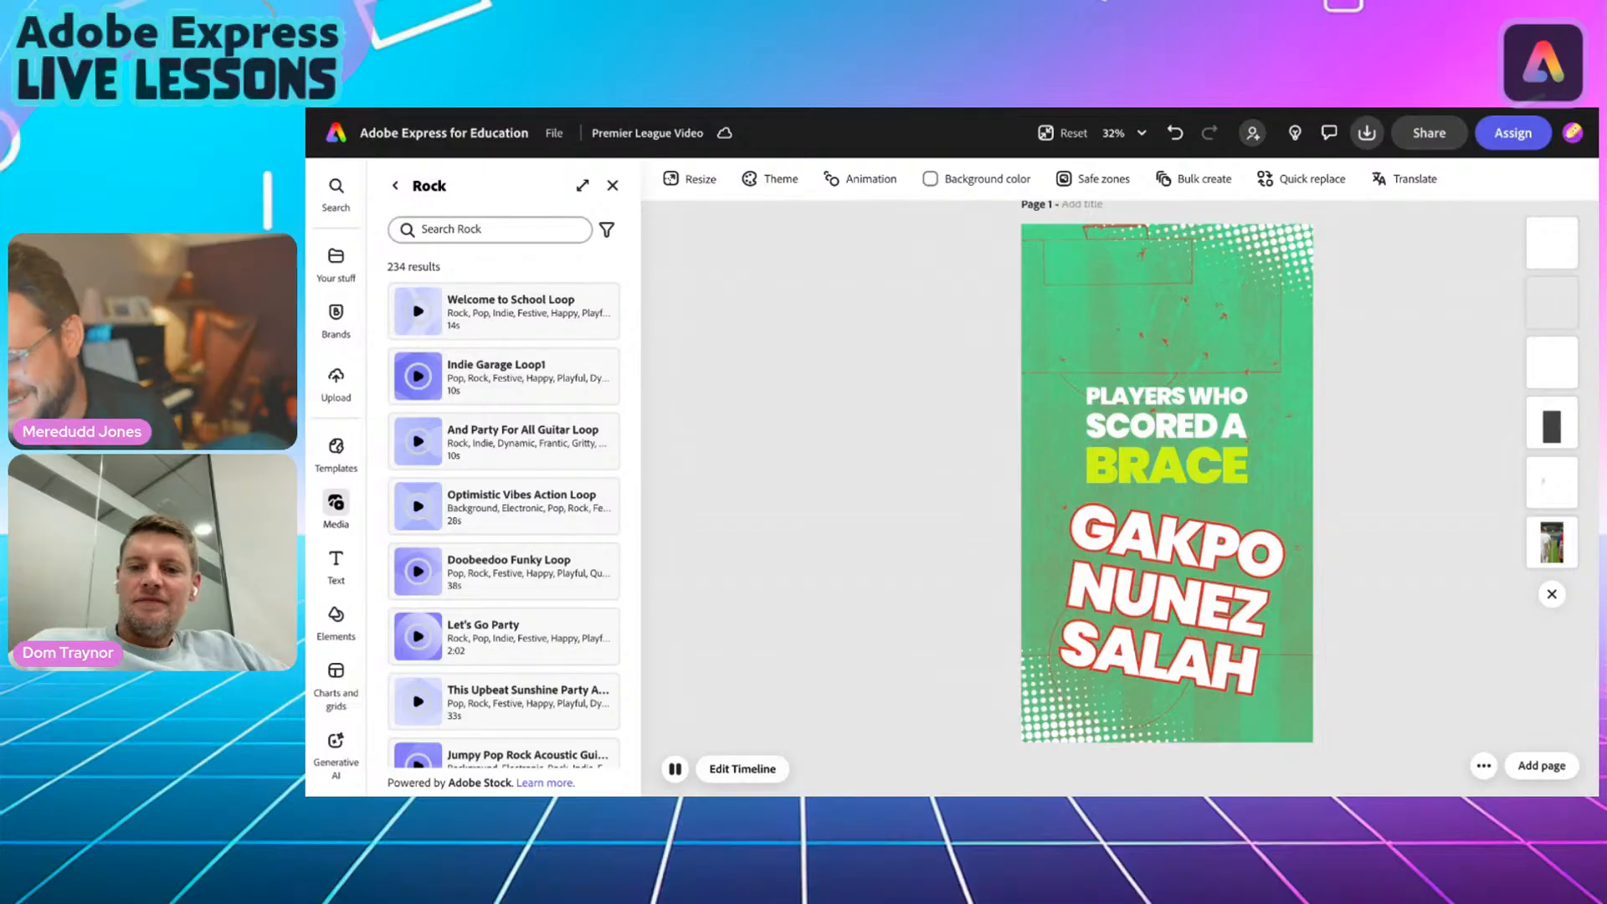
{"action": "left_click", "coordinate": [1062, 133]}
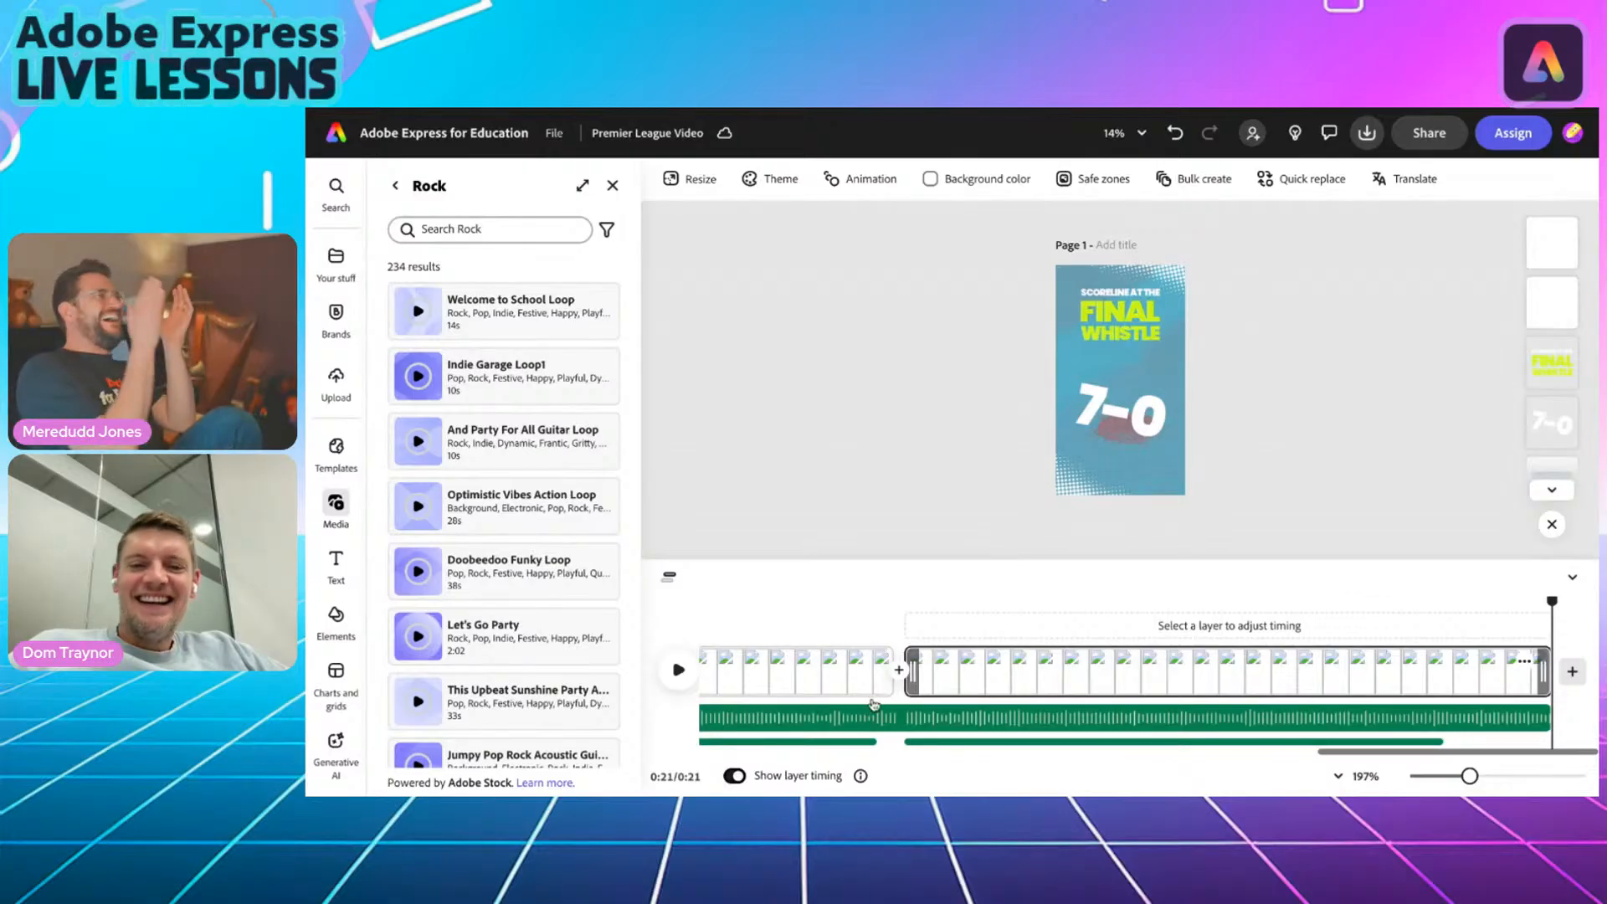
Set the background music's volume to 14% and select the "GAKPO NUNEZ SALAH" text in the brace scene.
{"action": "left_click", "coordinate": [544, 308]}
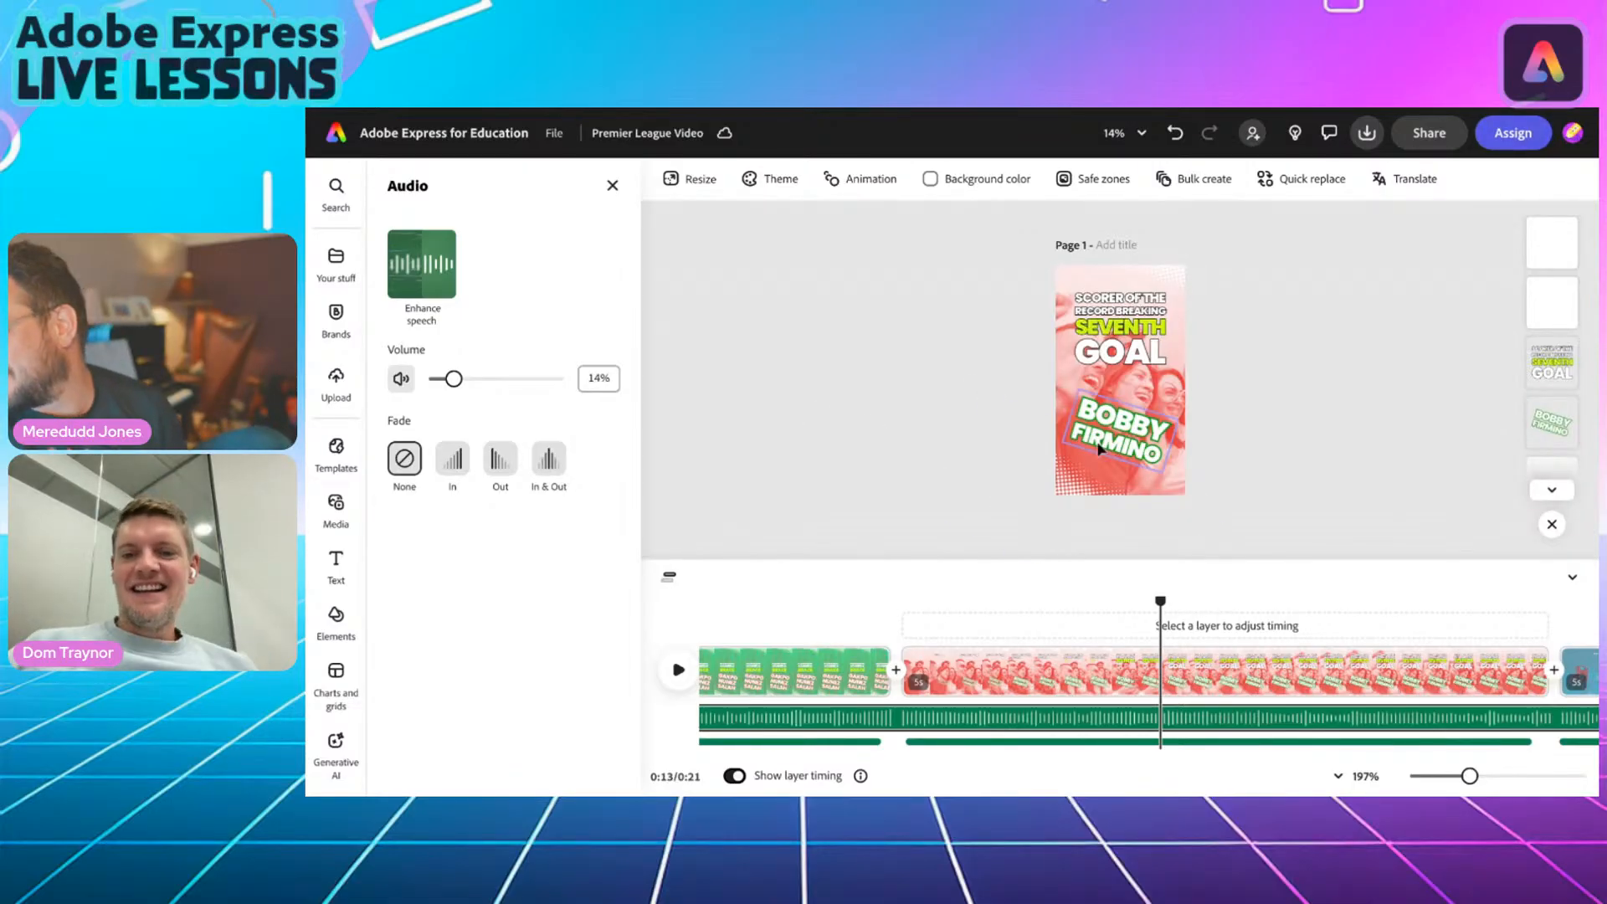
{"action": "left_click", "coordinate": [800, 681]}
{"action": "left_click", "coordinate": [1121, 436]}
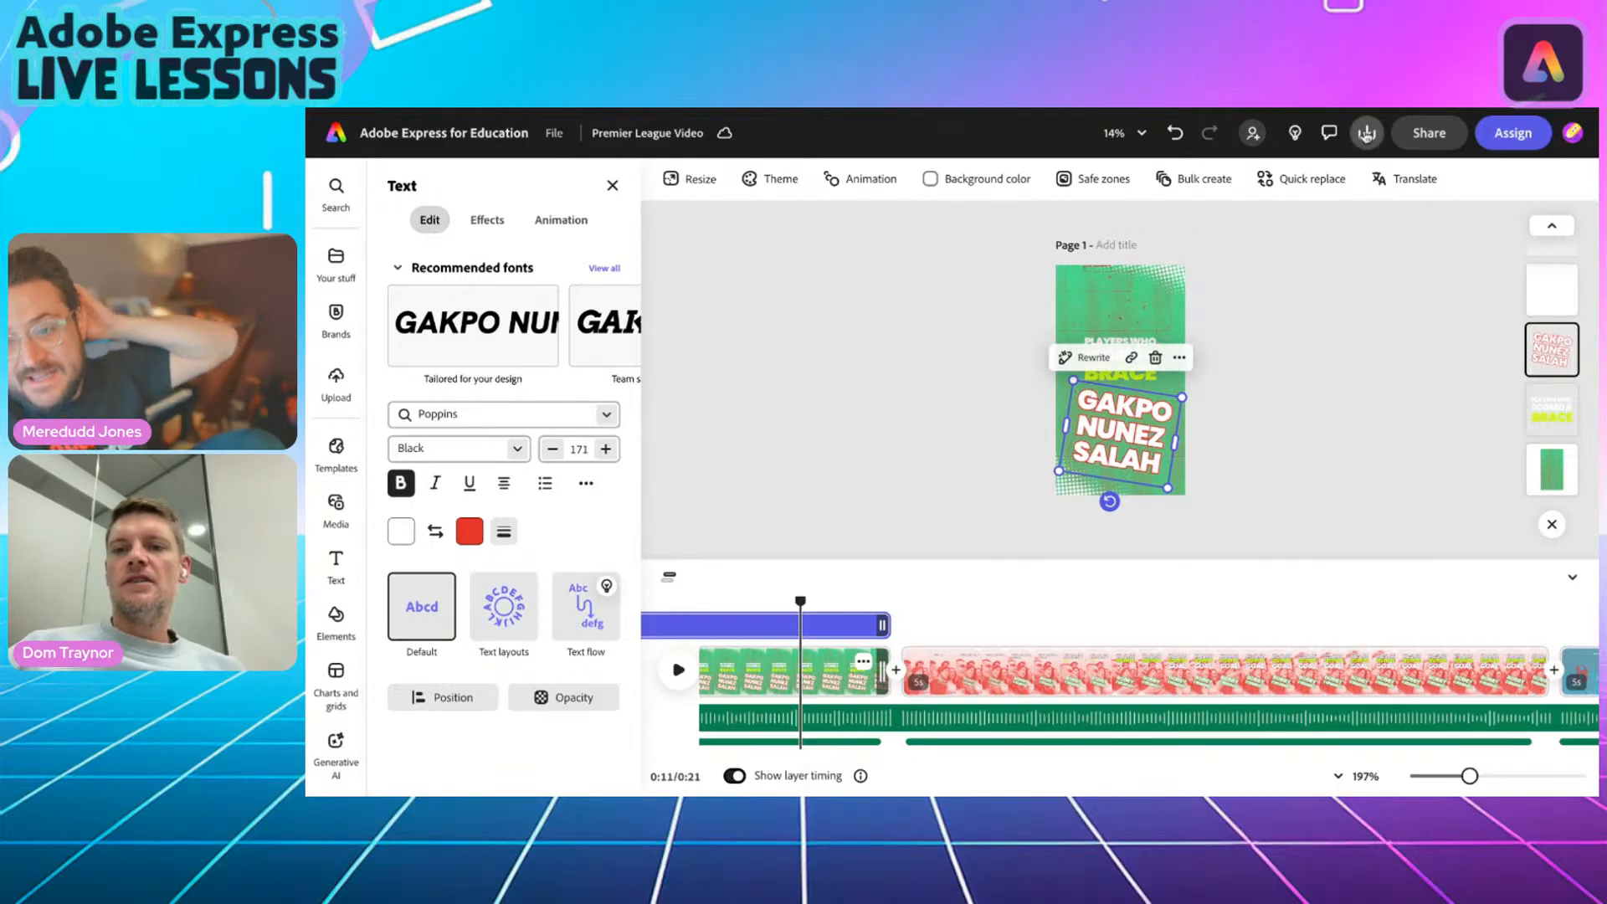
Review the video's download format and resolution options and close them without downloading.
{"action": "left_click", "coordinate": [1367, 134]}
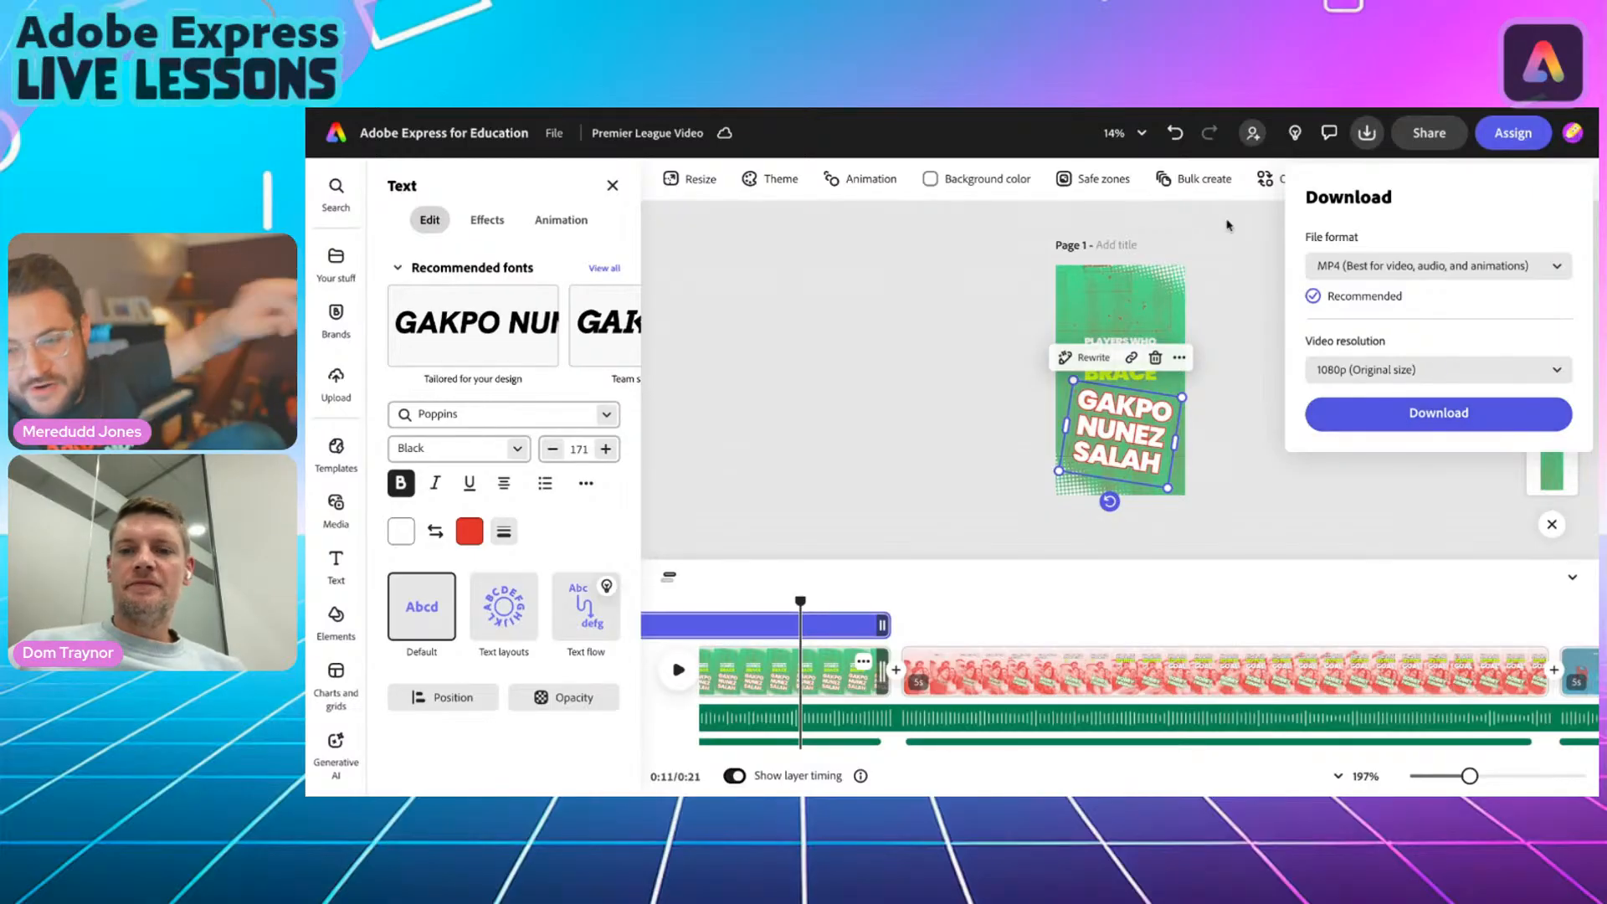
{"action": "left_click", "coordinate": [1243, 237]}
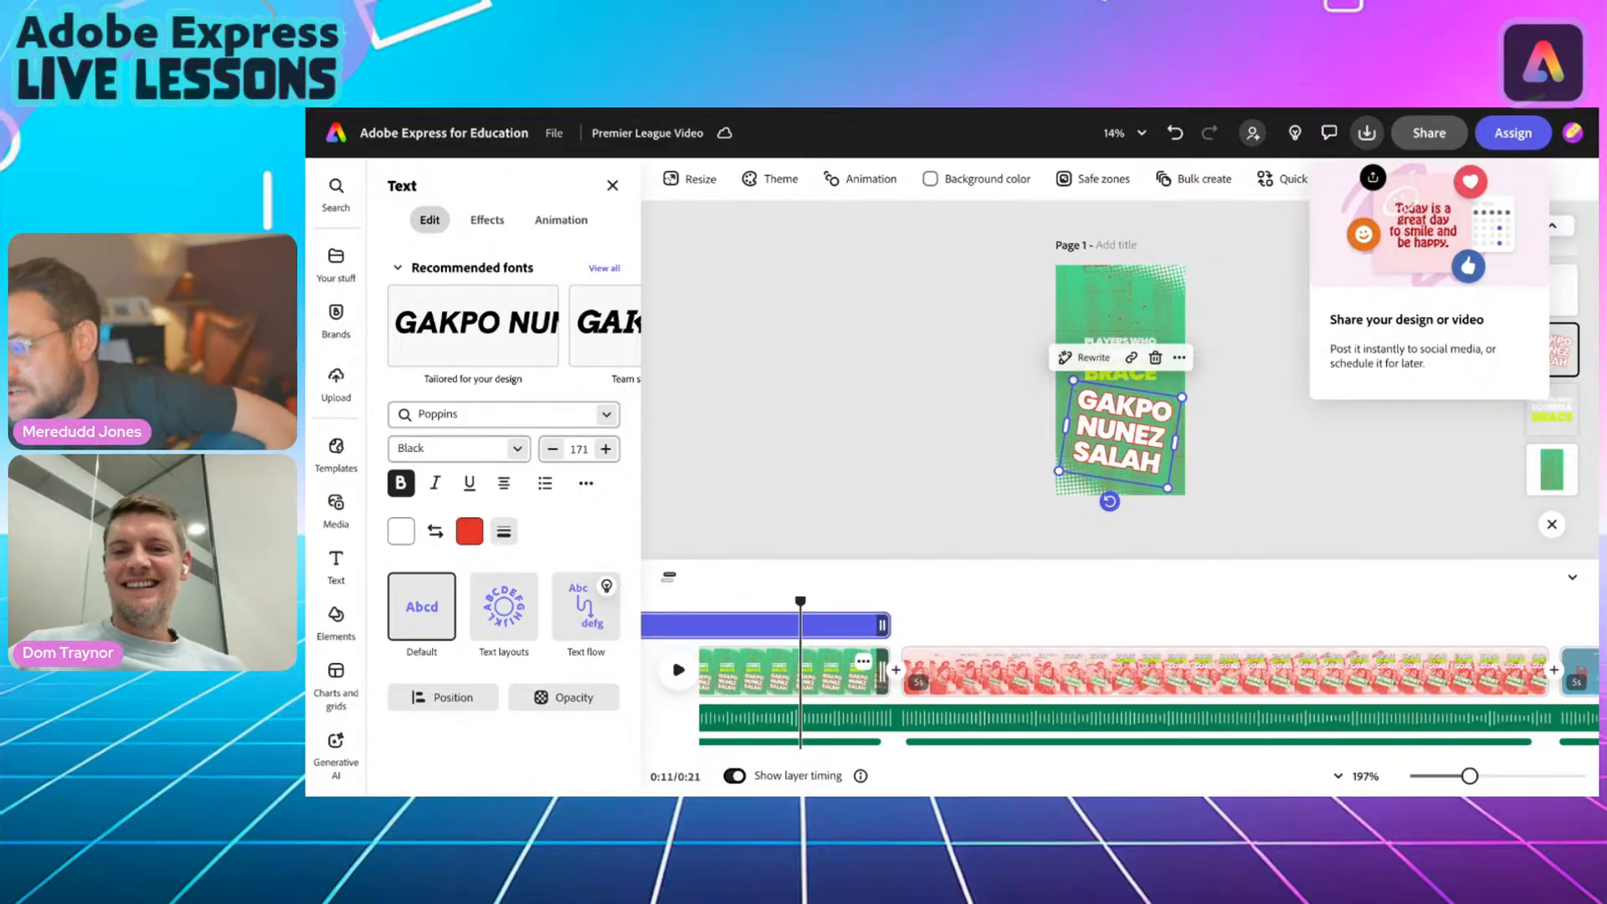
{"action": "left_click", "coordinate": [1264, 340]}
Check the replacement sources for the brace scene's background video and the file's sharing options, closing both without changes.
{"action": "left_click", "coordinate": [1065, 335]}
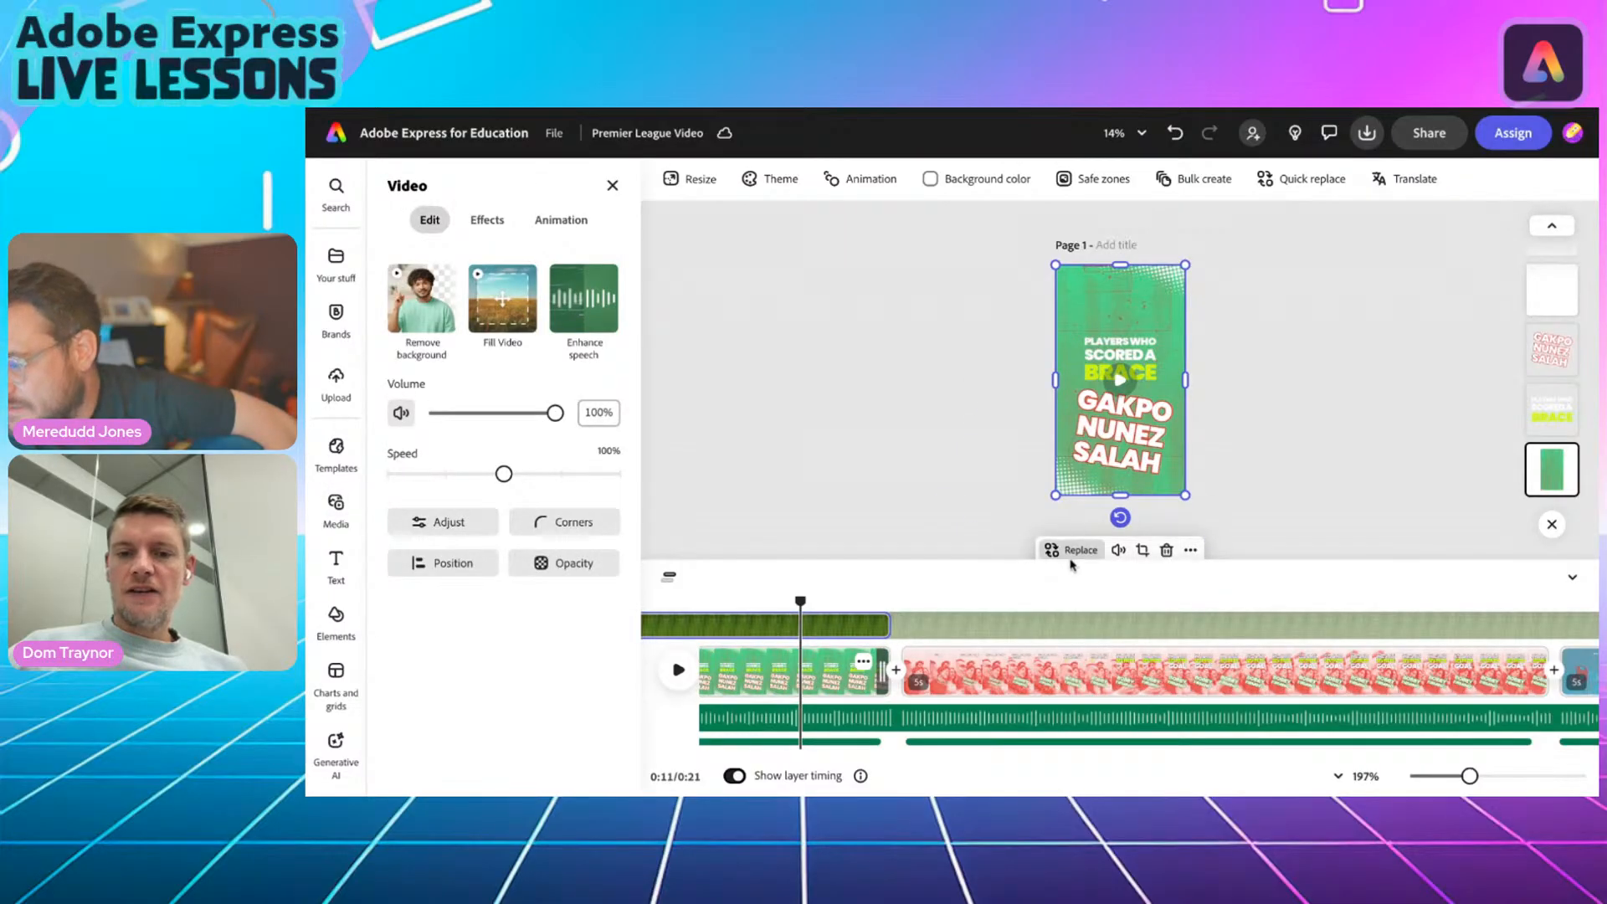
{"action": "left_click", "coordinate": [1074, 551]}
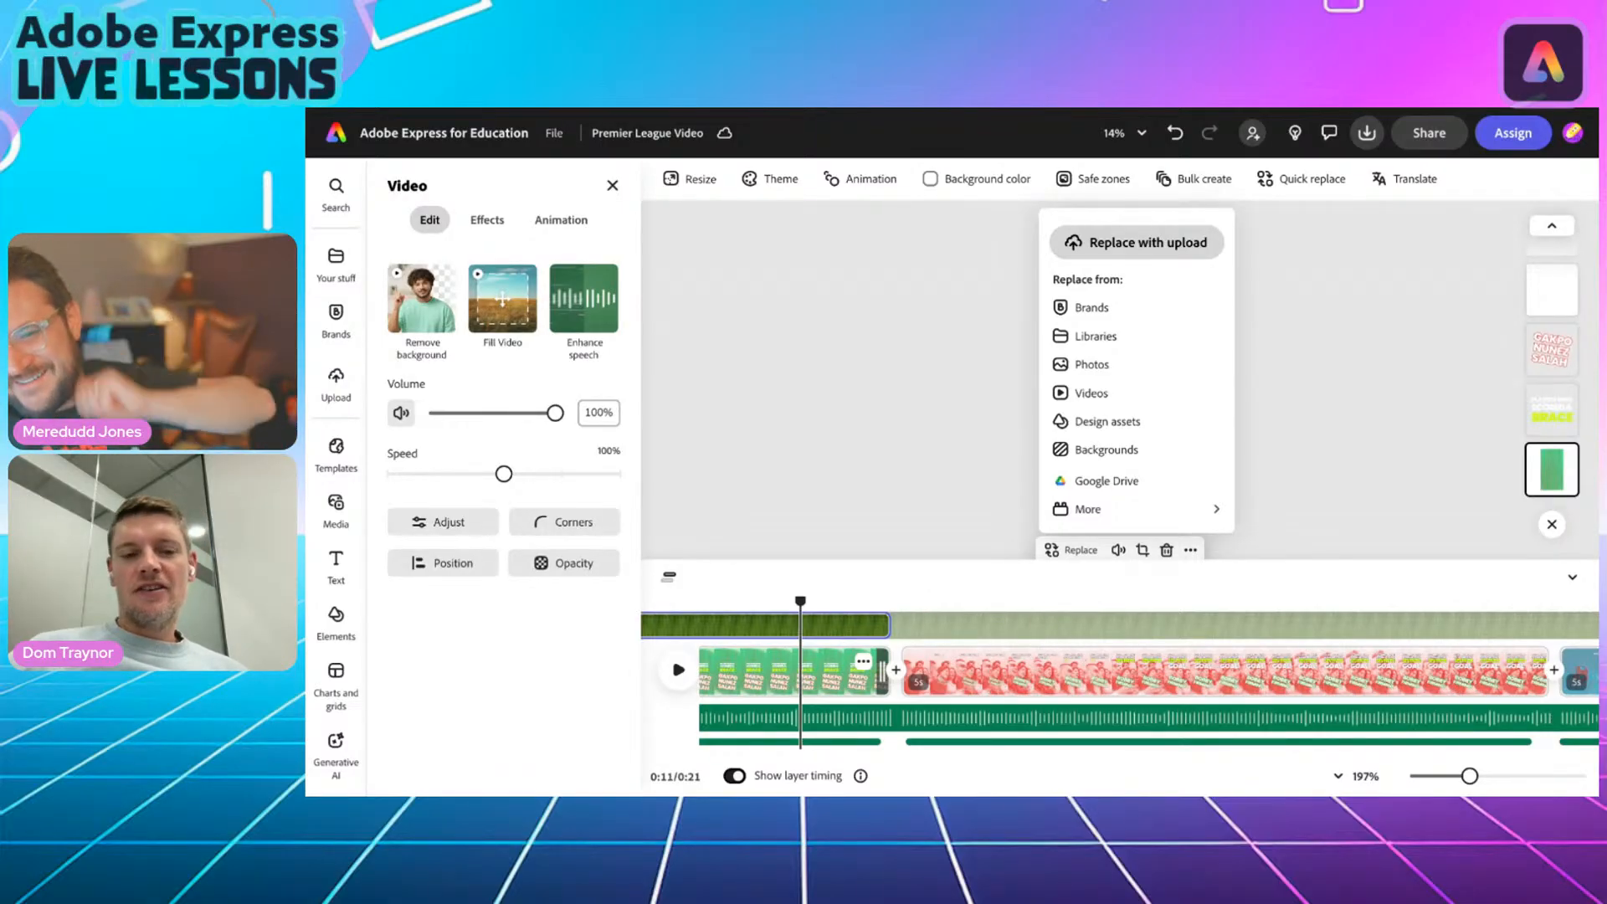
{"action": "left_click", "coordinate": [1282, 330]}
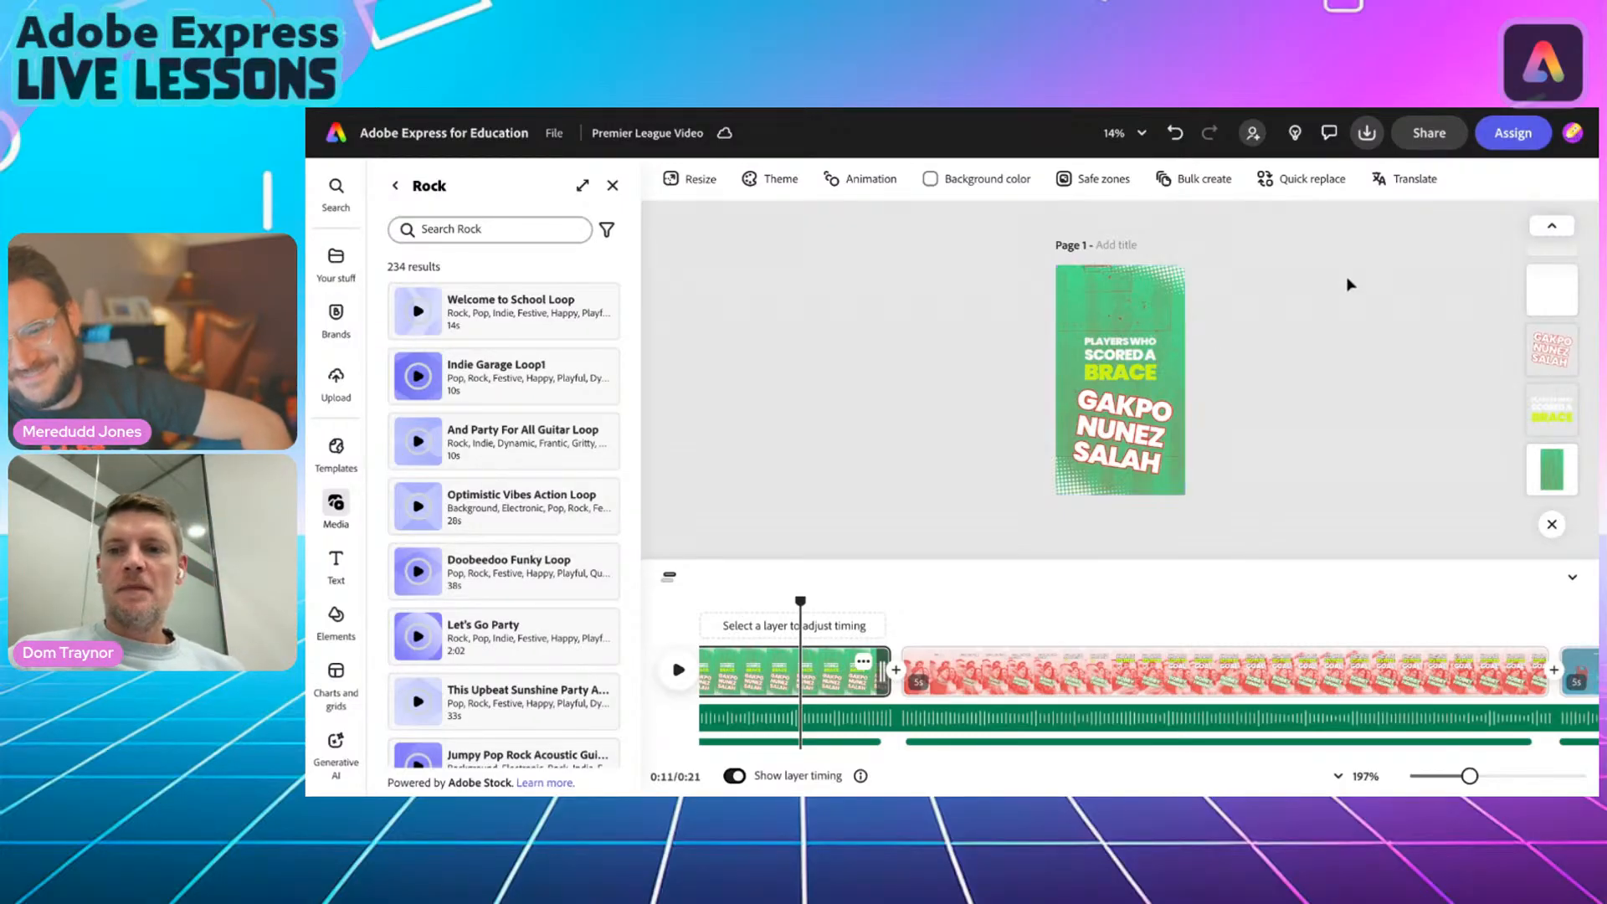
{"action": "left_click", "coordinate": [1426, 144]}
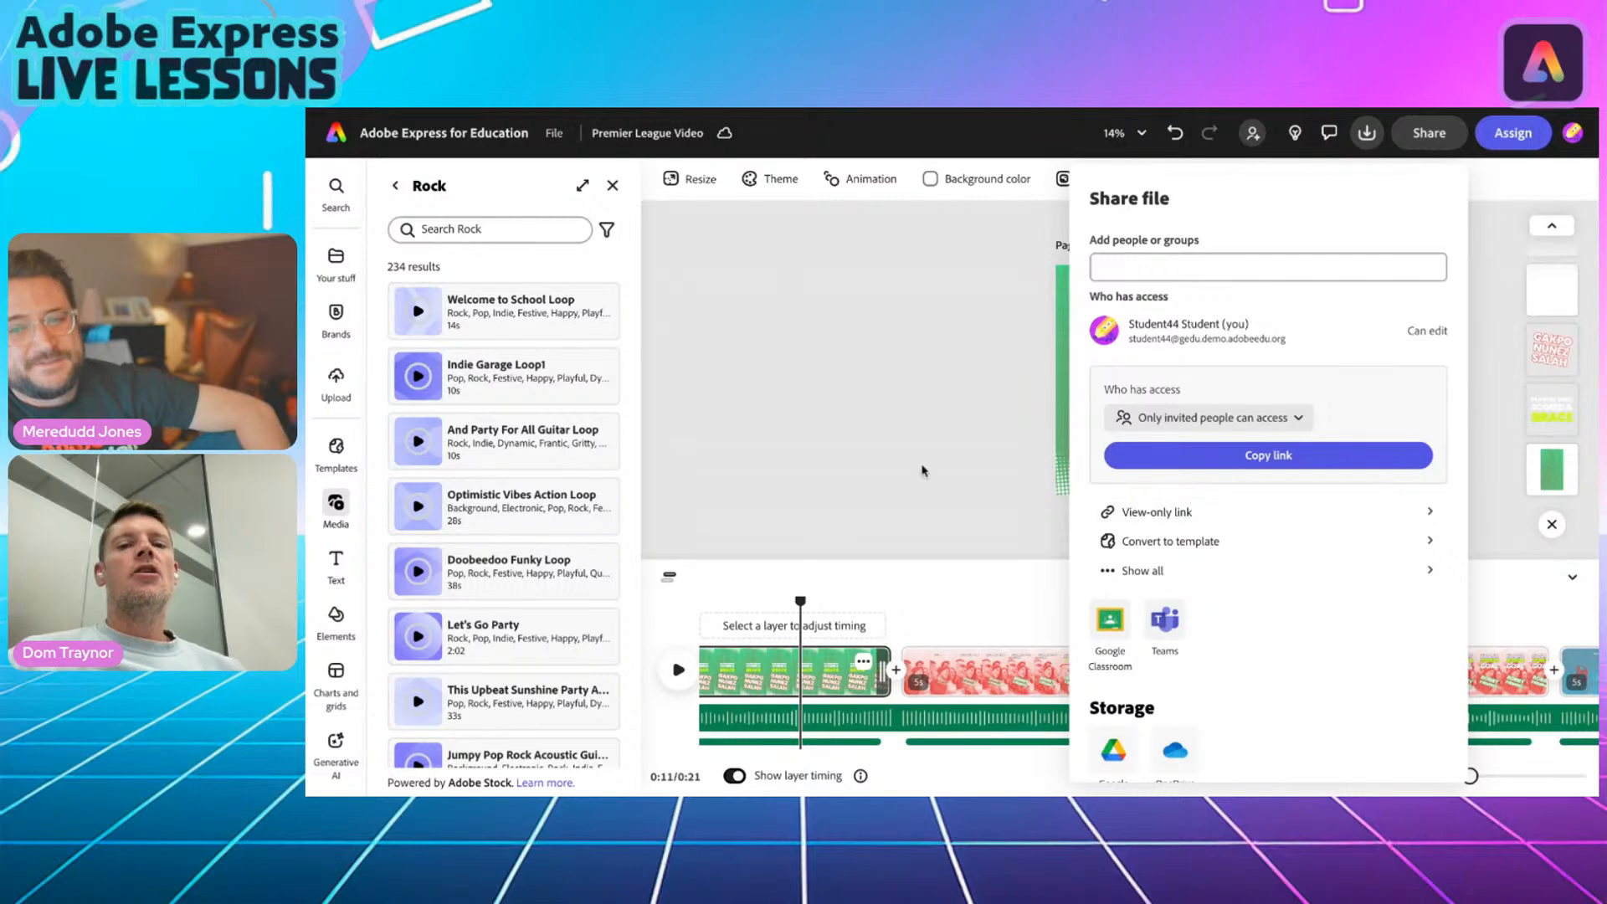
{"action": "left_click", "coordinate": [850, 410]}
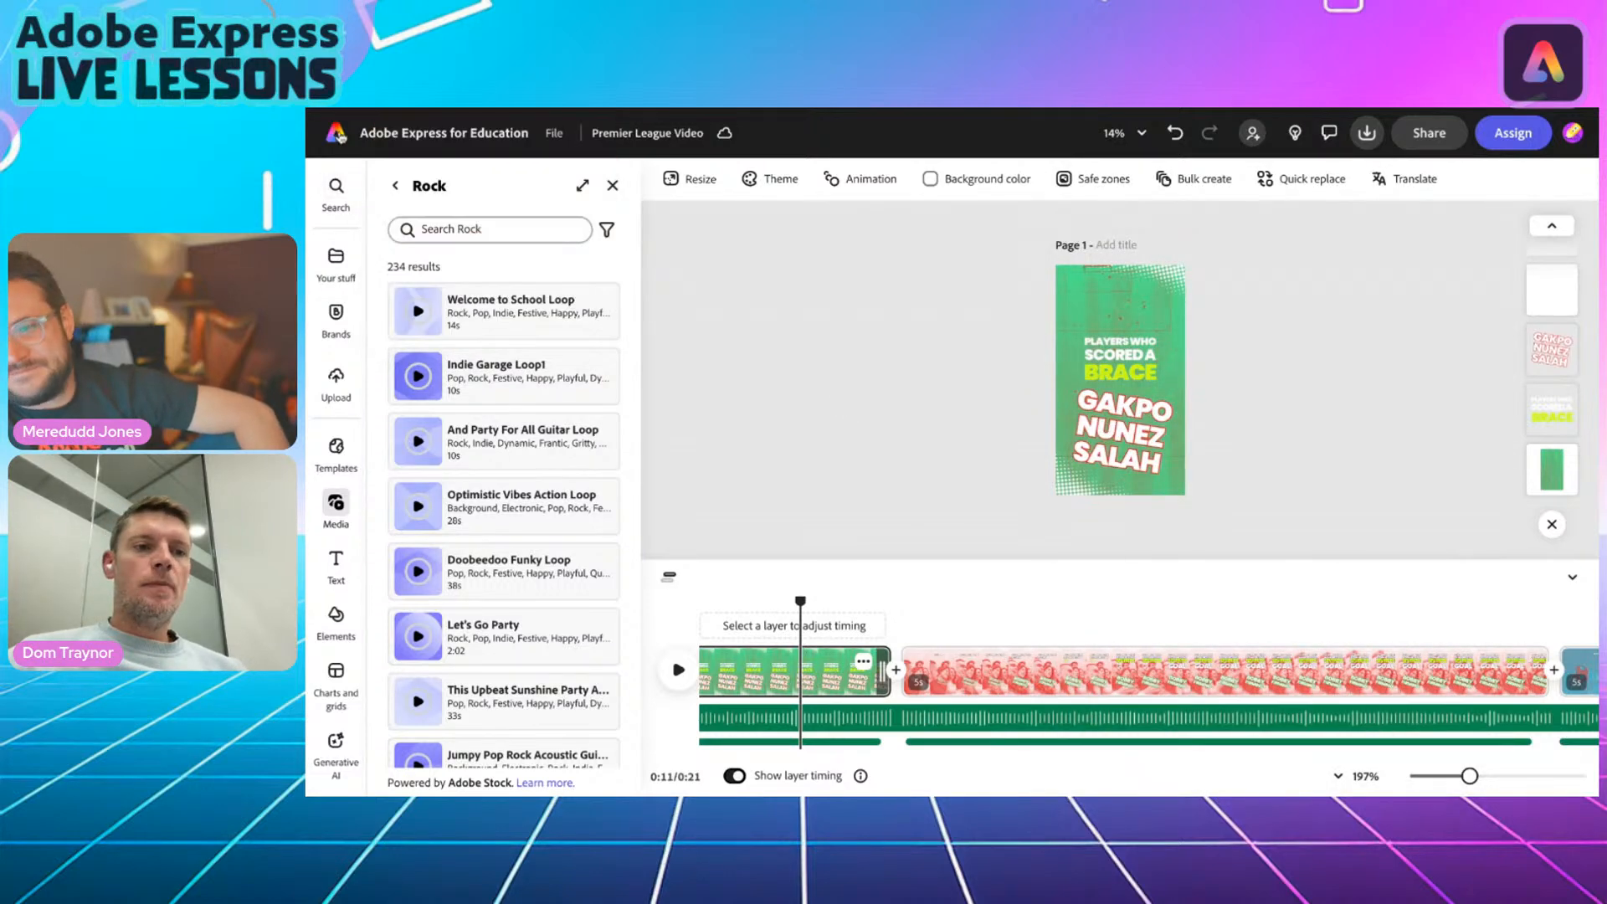
Return to the home page, search for "premier league" and show all templates in the Premier League collection.
{"action": "left_click", "coordinate": [336, 133]}
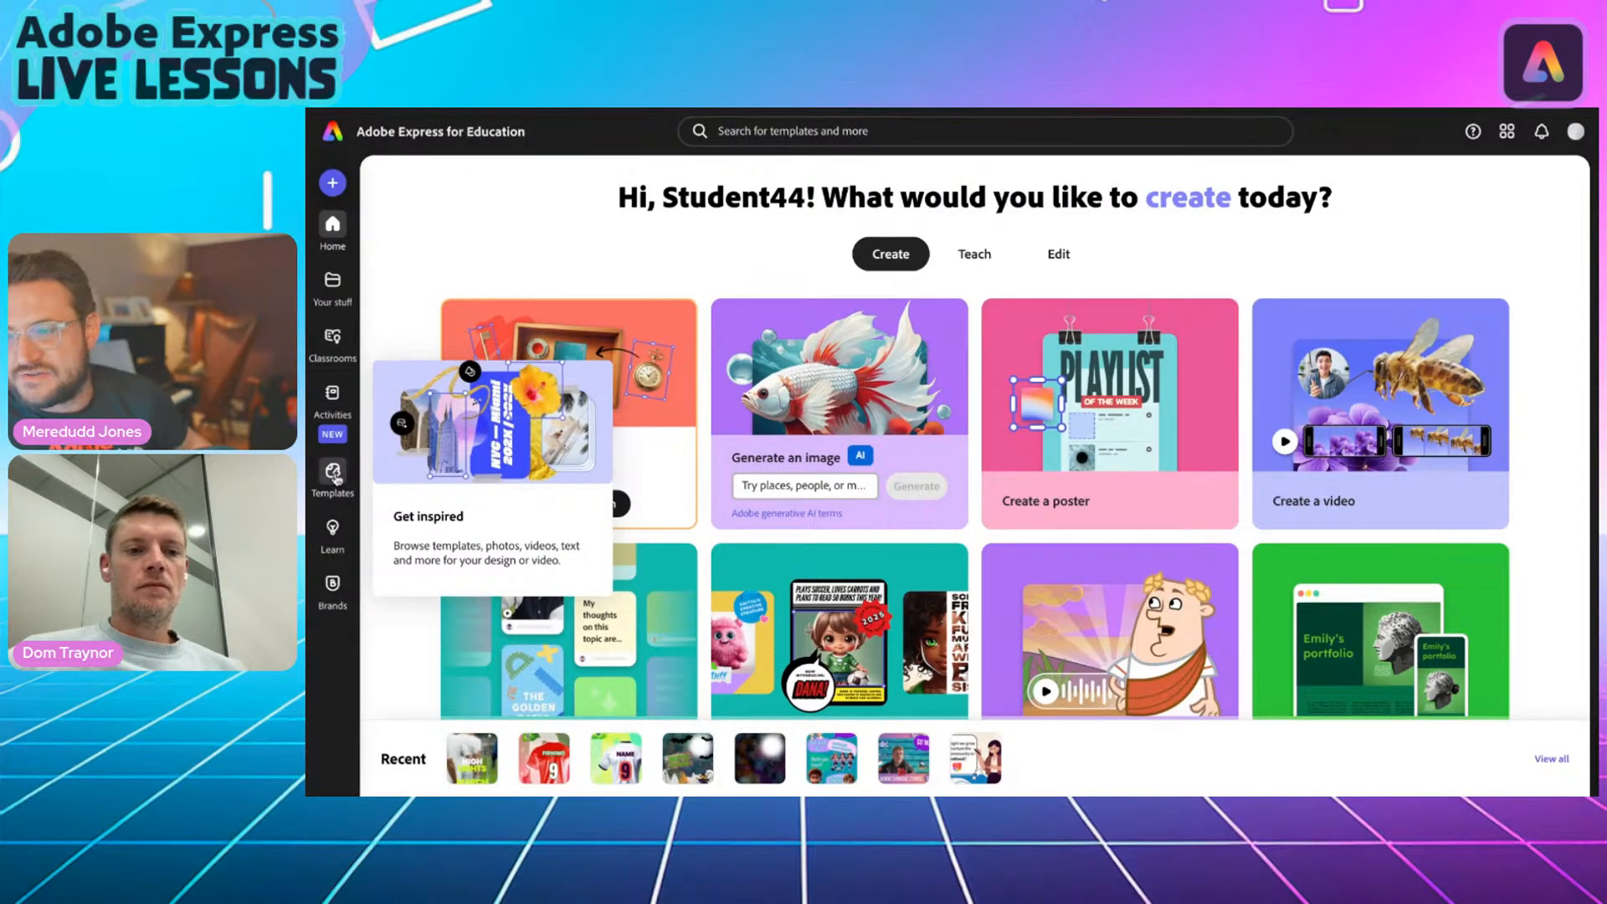
{"action": "type", "text": "premier league"}
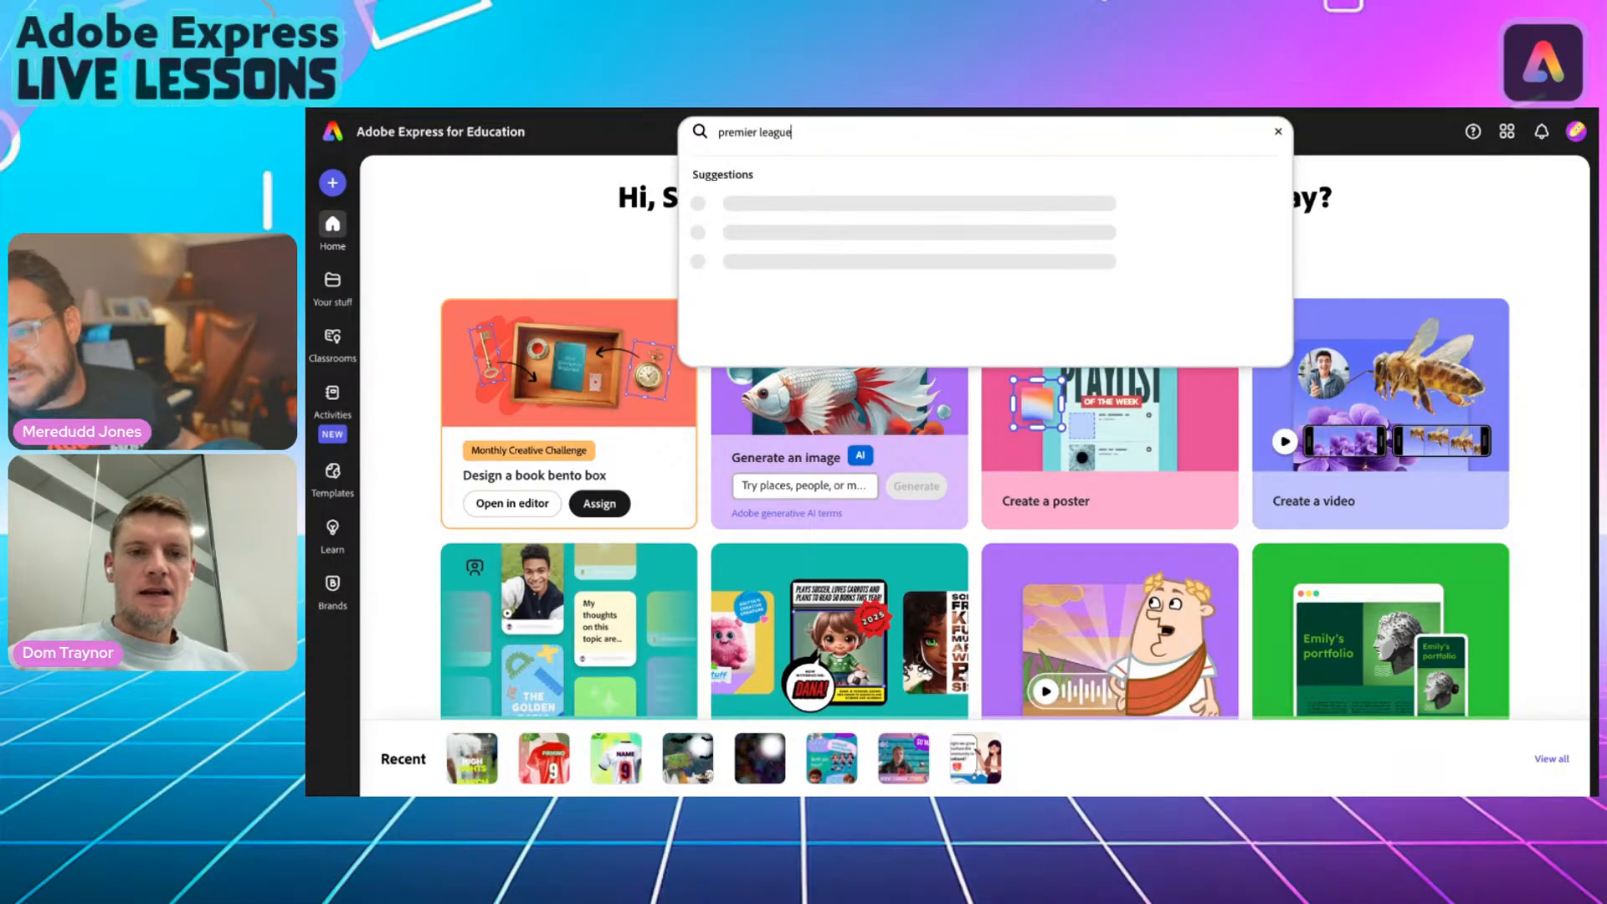
{"action": "key", "text": "Return"}
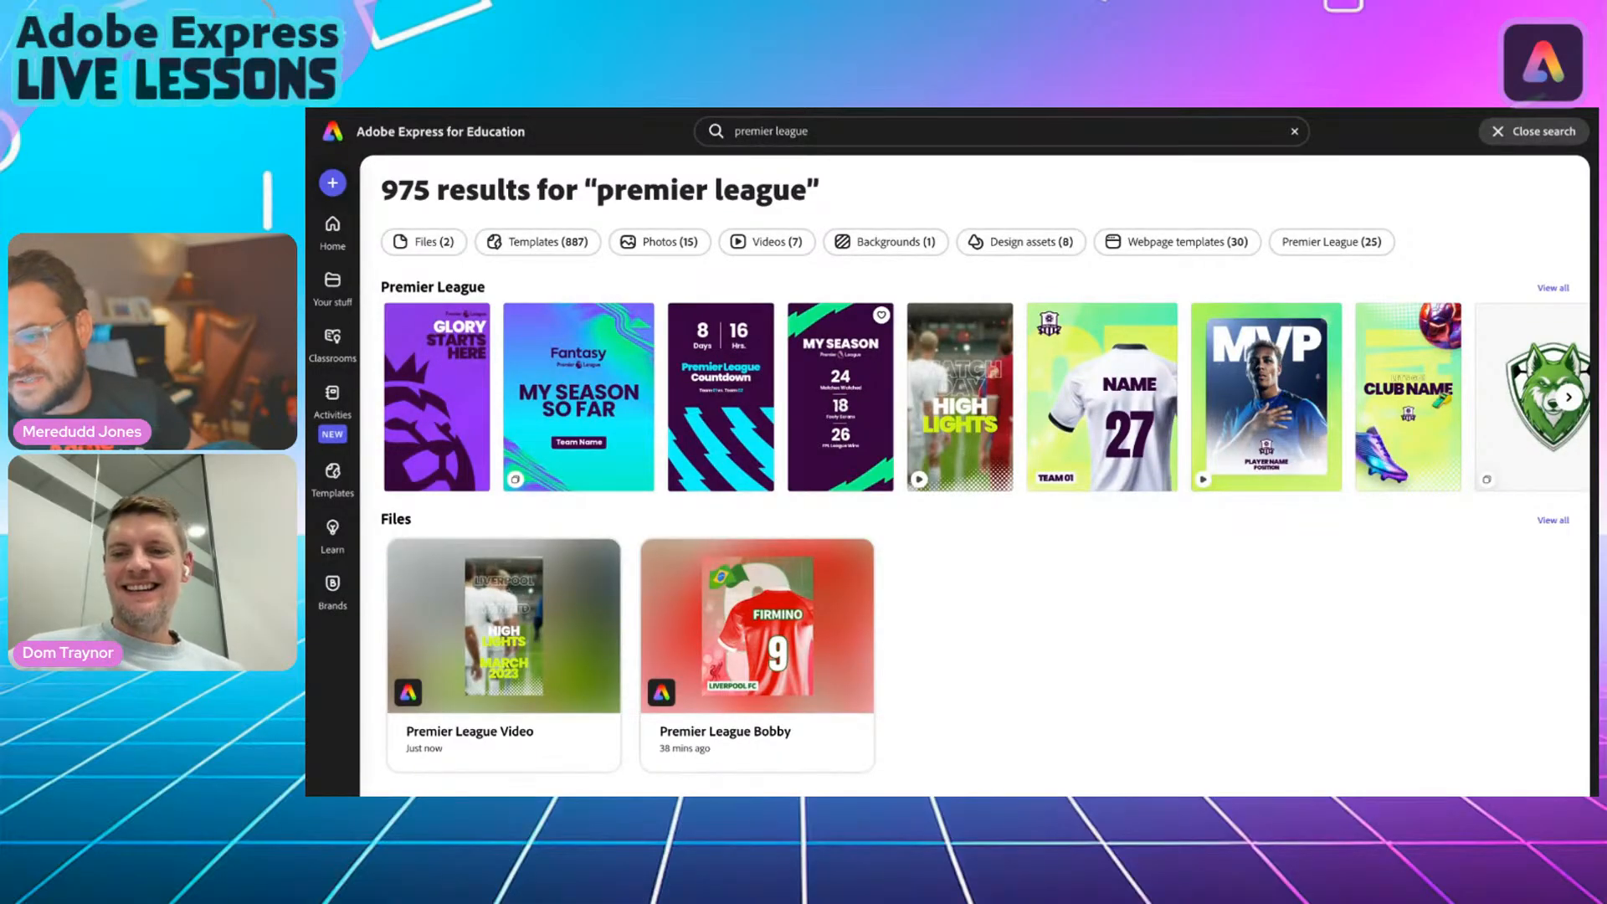
{"action": "scroll", "coordinate": [886, 376], "scroll_direction": "right", "scroll_amount": 2}
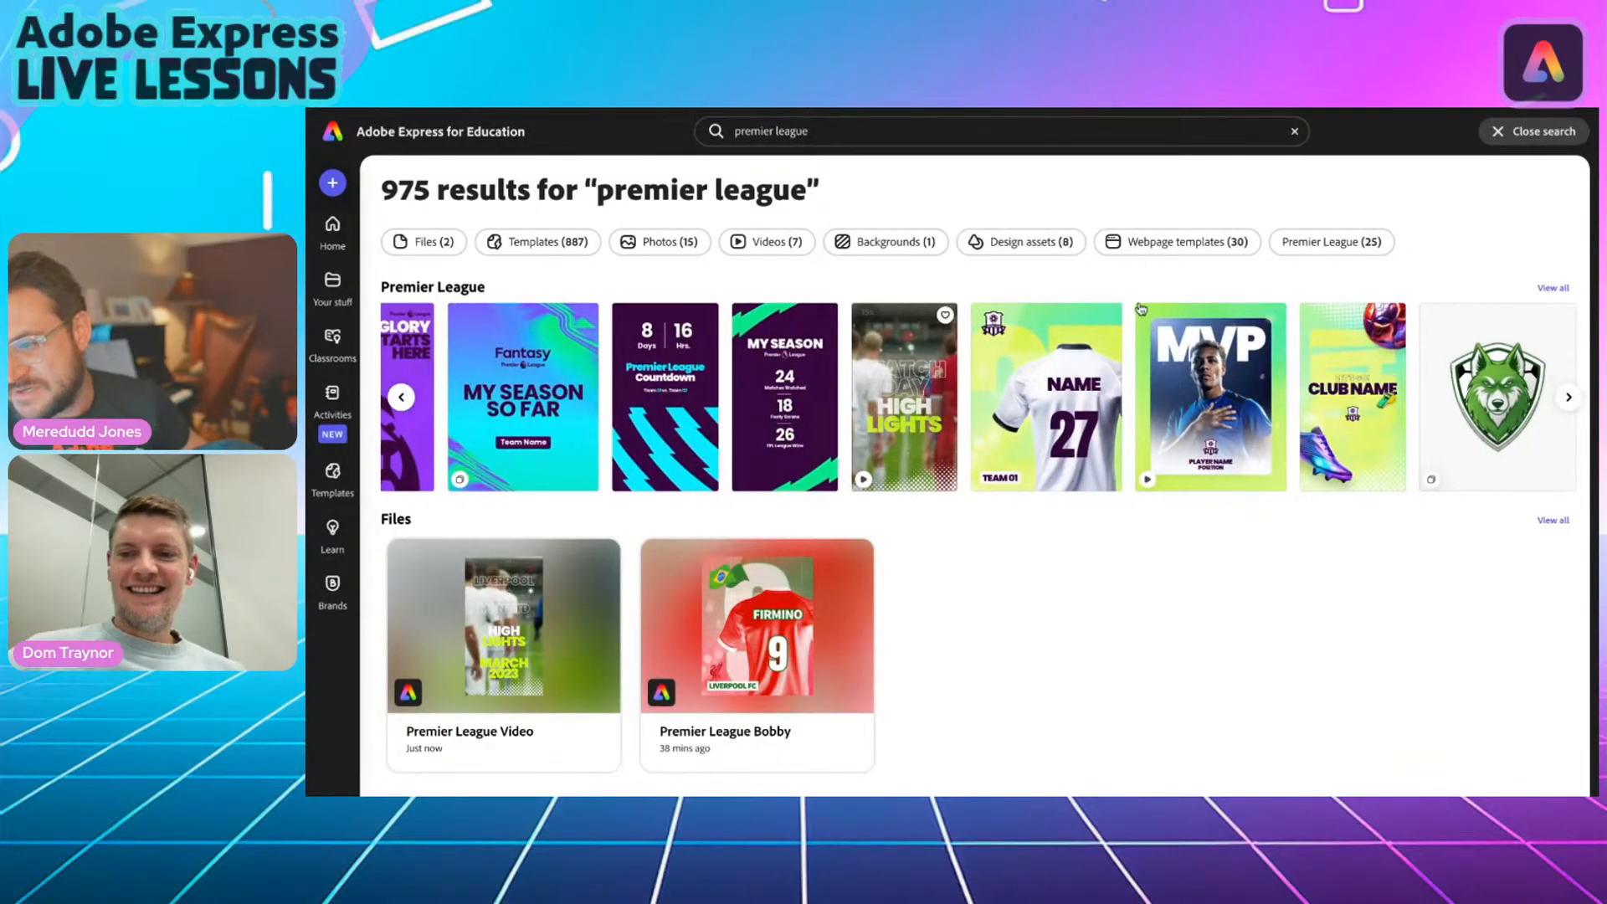
{"action": "left_click", "coordinate": [1551, 289]}
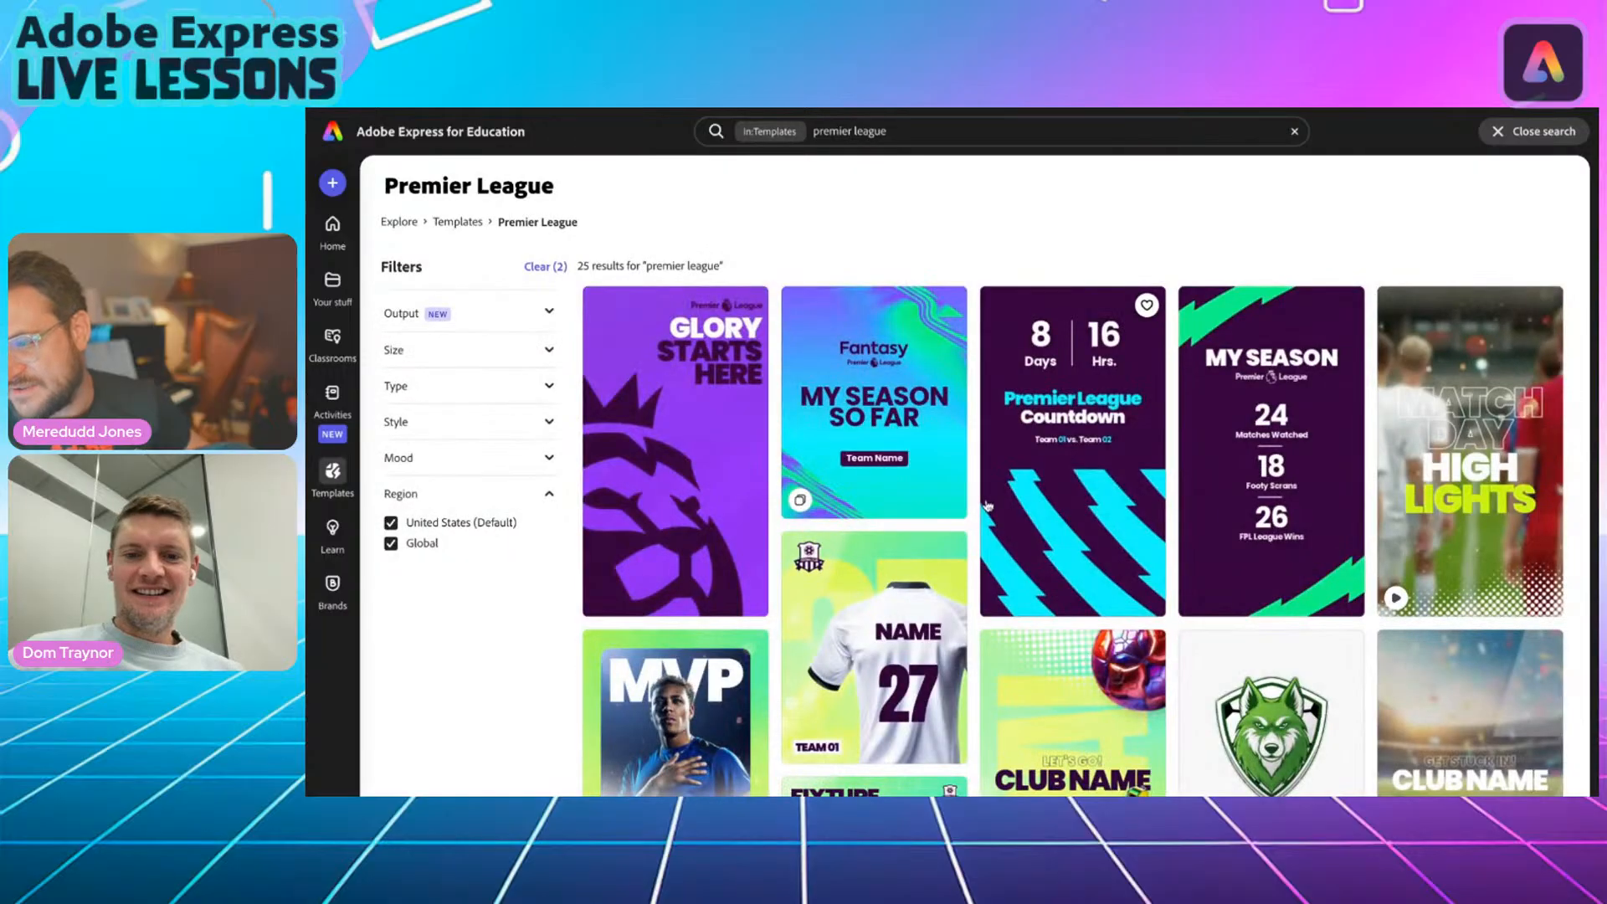
Examine the range of Premier League templates, such as player cards, fixture schedules, birthday cards and score graphics.
{"action": "scroll", "coordinate": [987, 506], "scroll_direction": "down", "scroll_amount": 3}
{"action": "scroll", "coordinate": [988, 506], "scroll_direction": "down", "scroll_amount": 4}
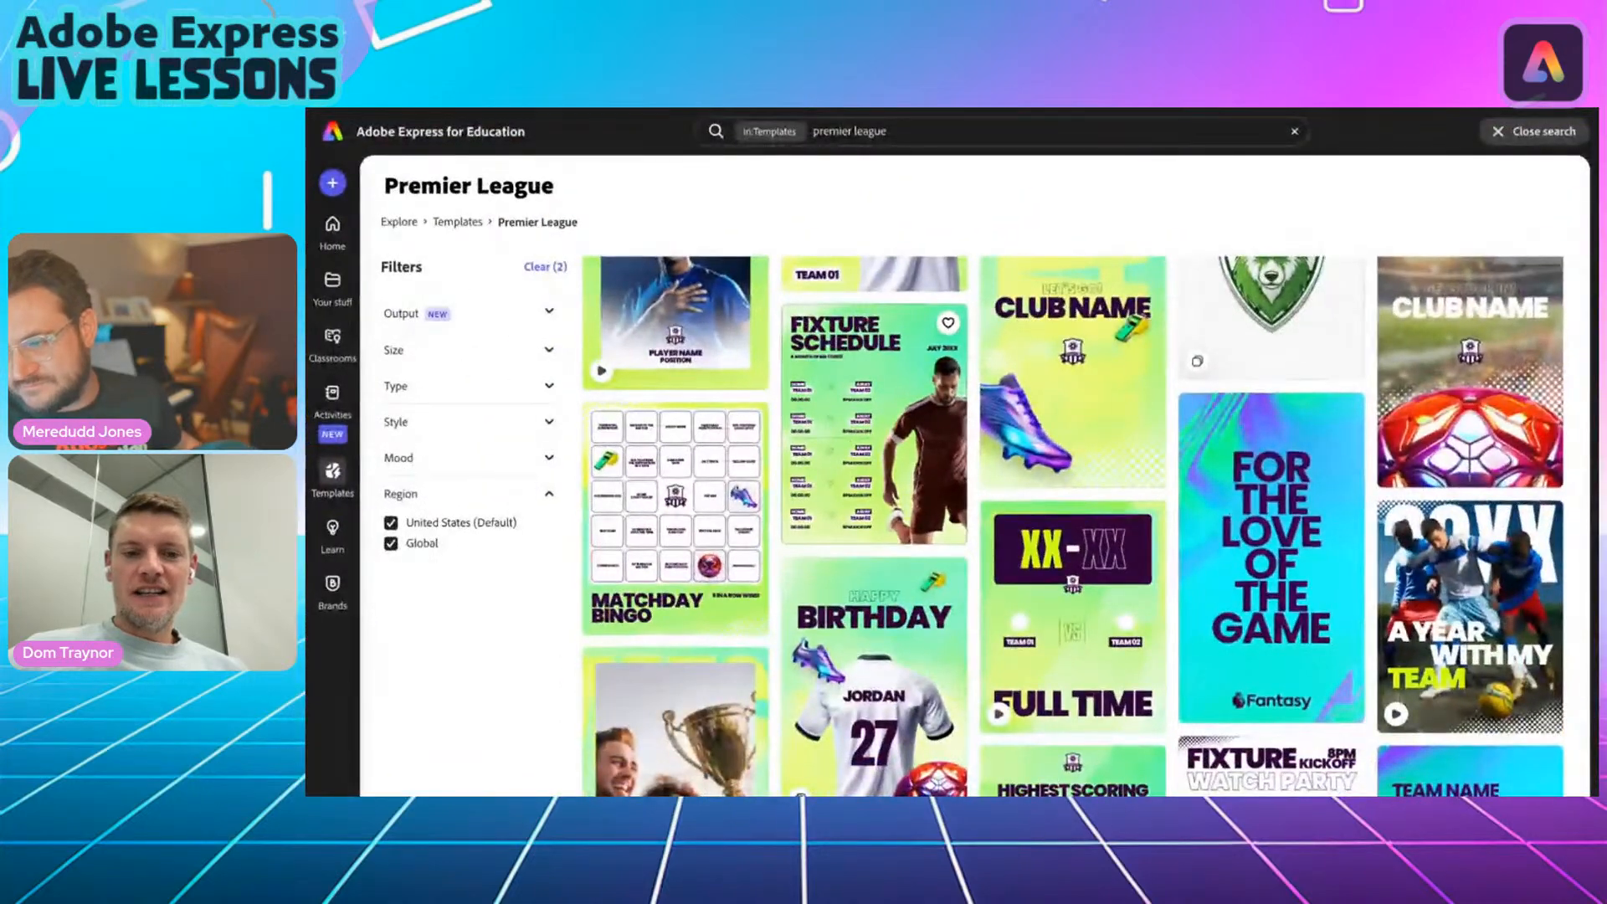
{"action": "scroll", "coordinate": [1029, 526], "scroll_direction": "up", "scroll_amount": 3}
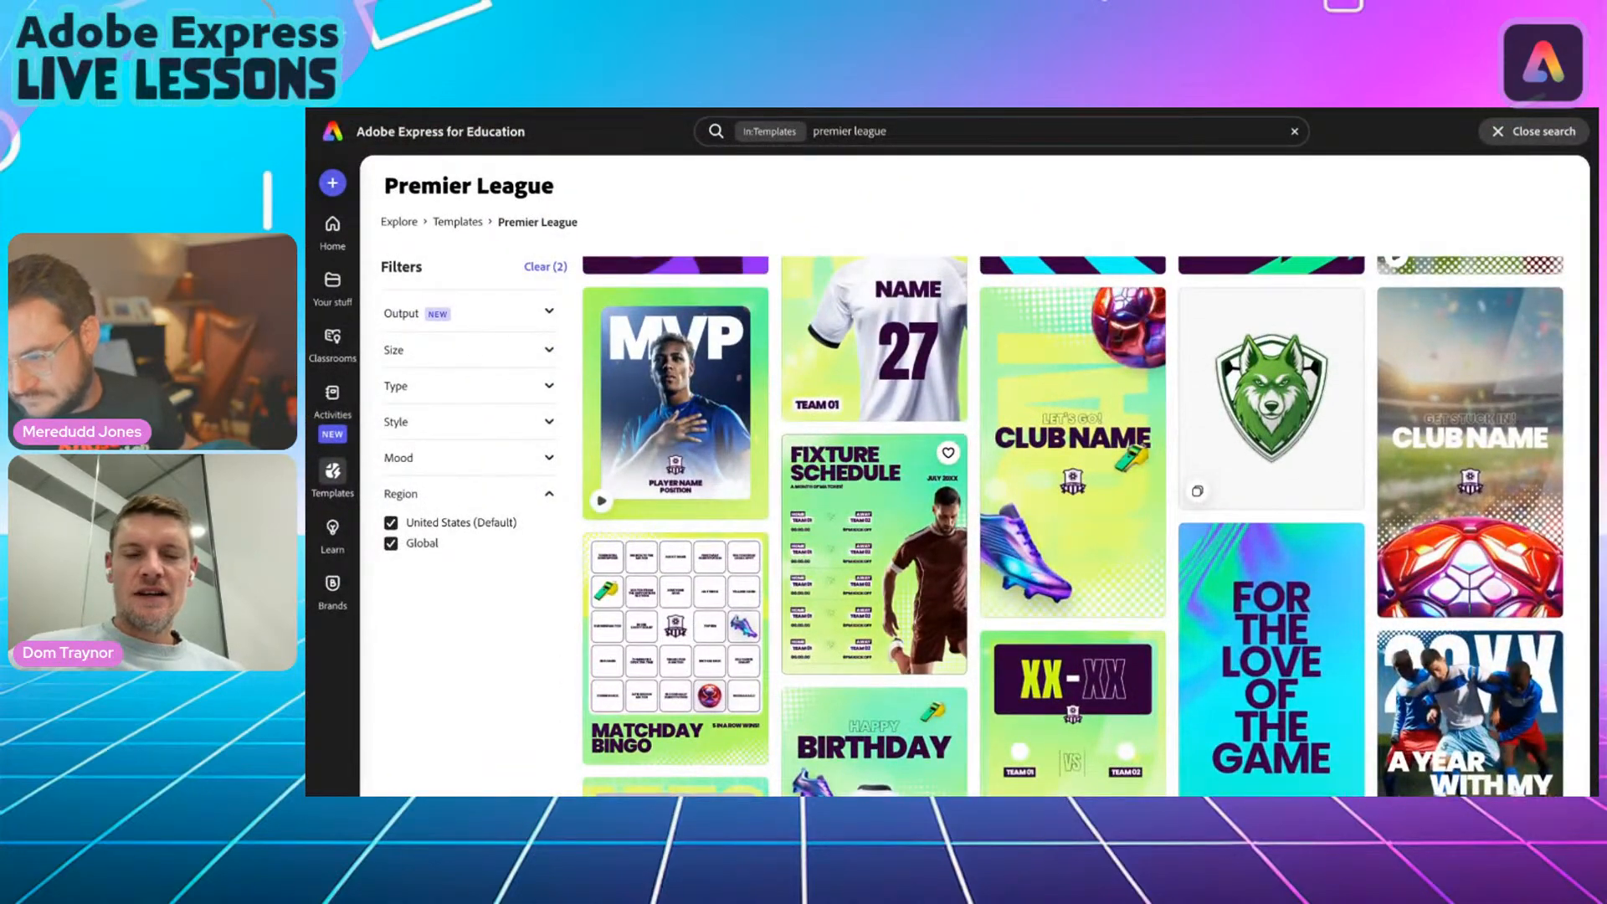
{"action": "scroll", "coordinate": [1071, 525], "scroll_direction": "up", "scroll_amount": 5}
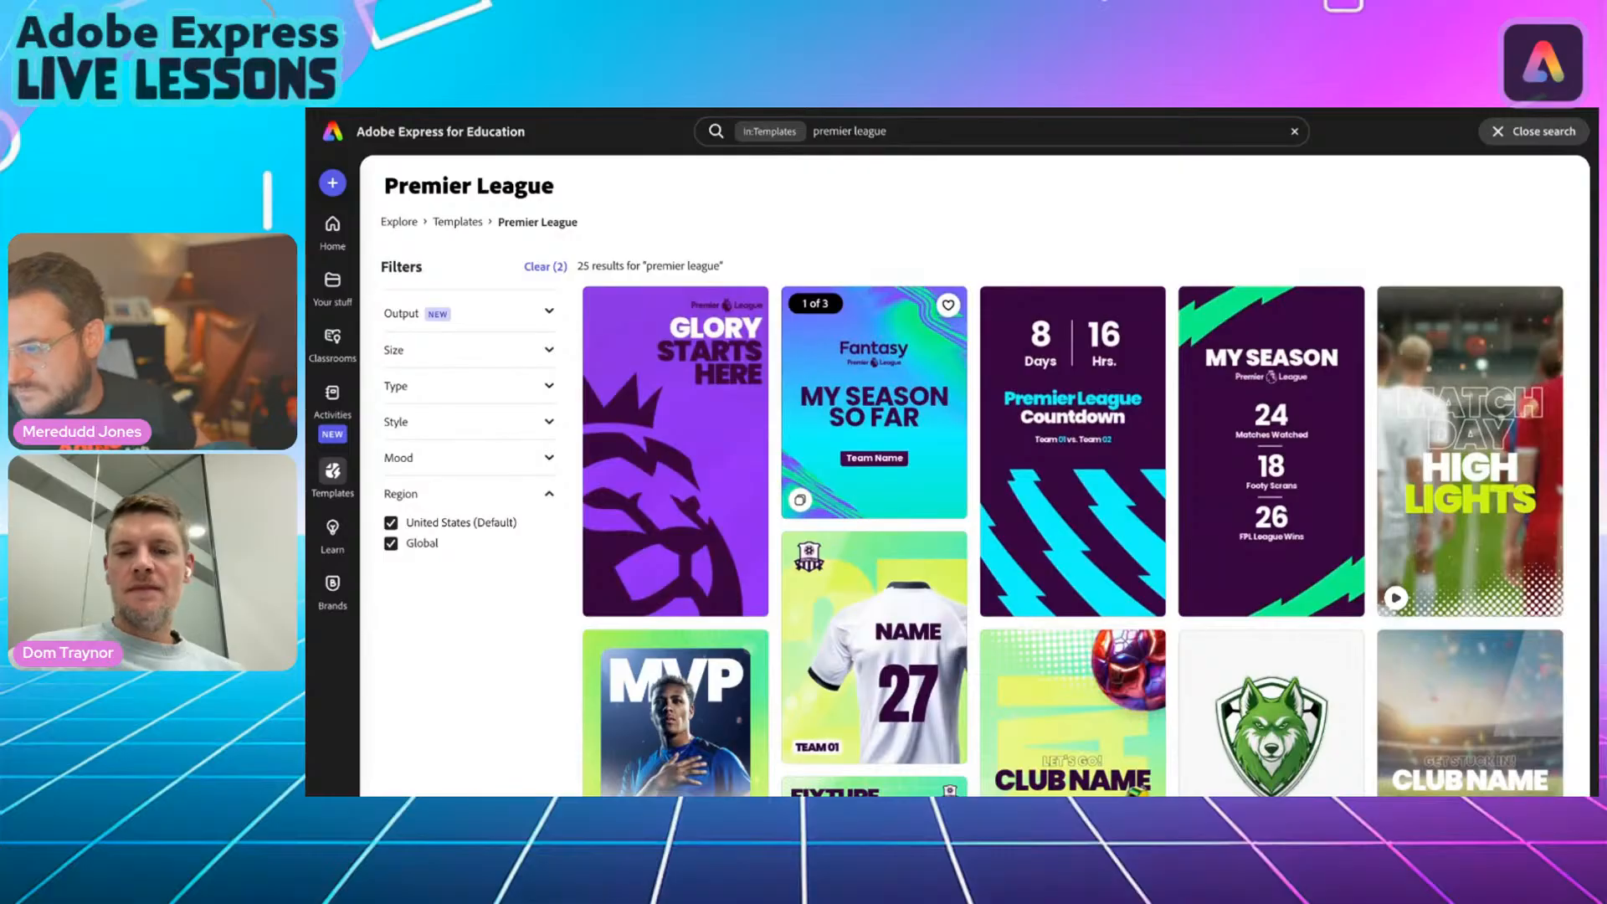
{"action": "scroll", "coordinate": [682, 590], "scroll_direction": "down", "scroll_amount": 5}
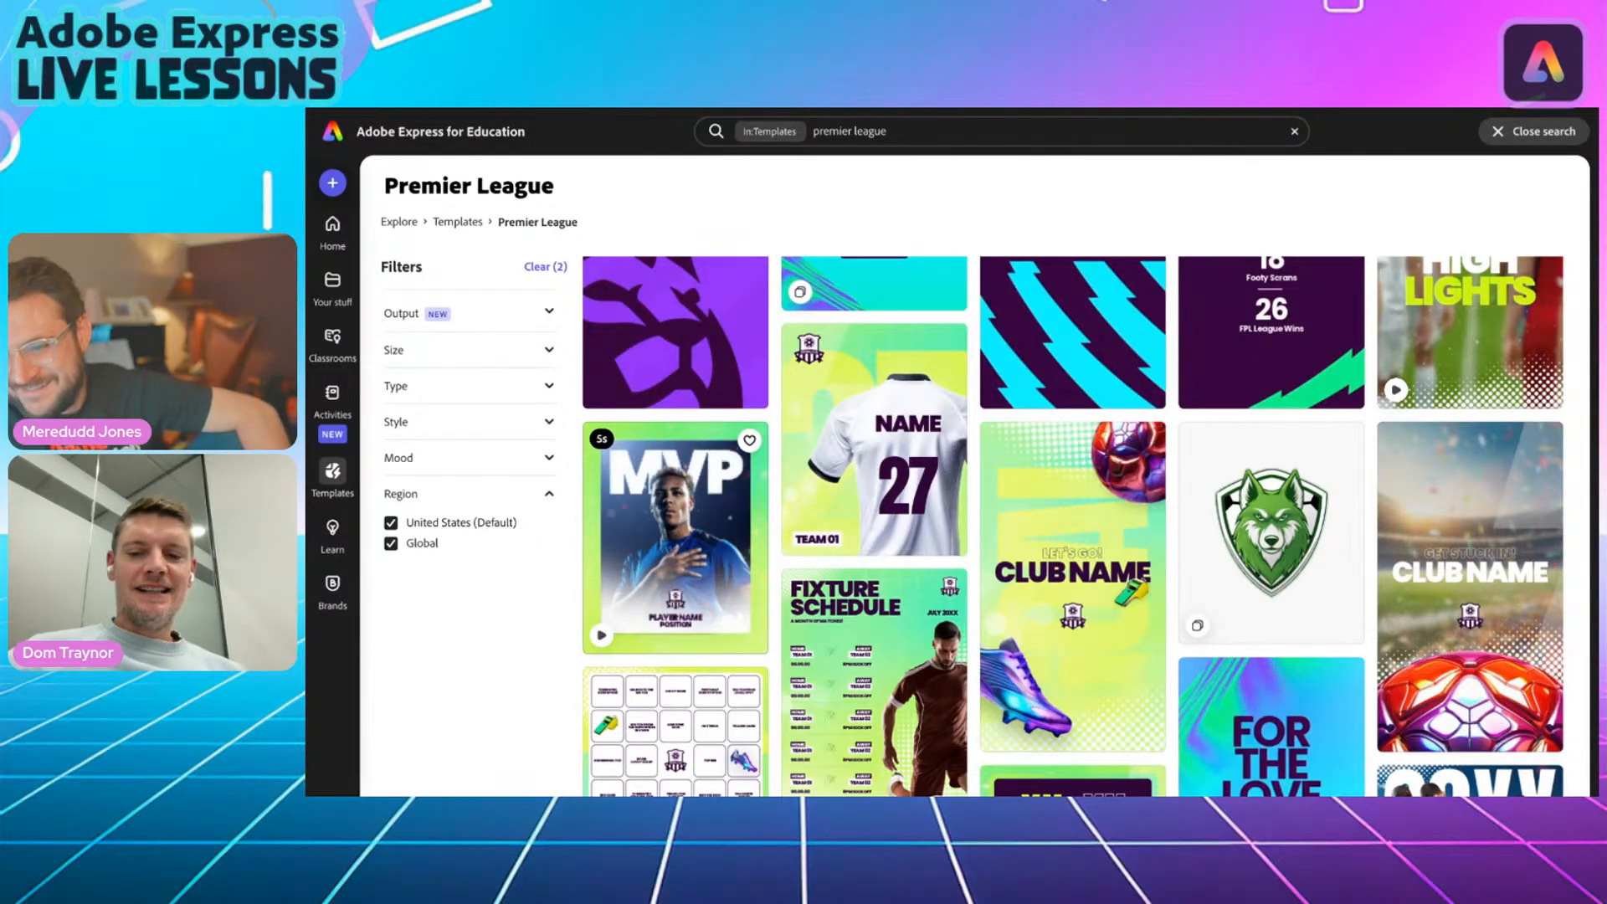
{"action": "scroll", "coordinate": [955, 646], "scroll_direction": "down", "scroll_amount": 5}
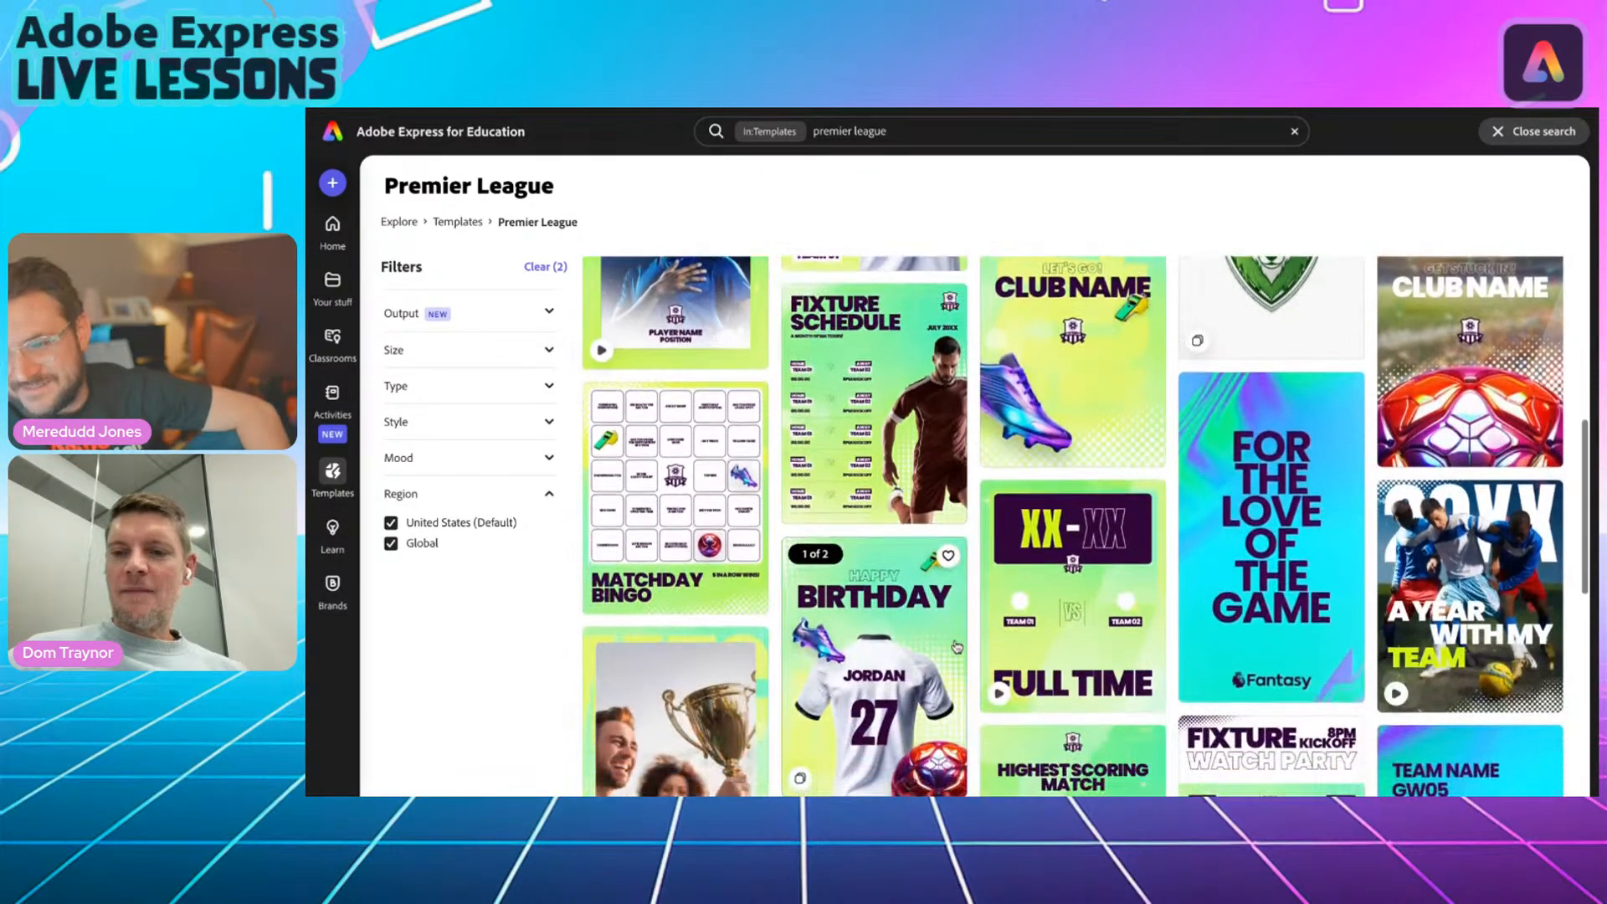
{"action": "scroll", "coordinate": [1022, 616], "scroll_direction": "up", "scroll_amount": 2}
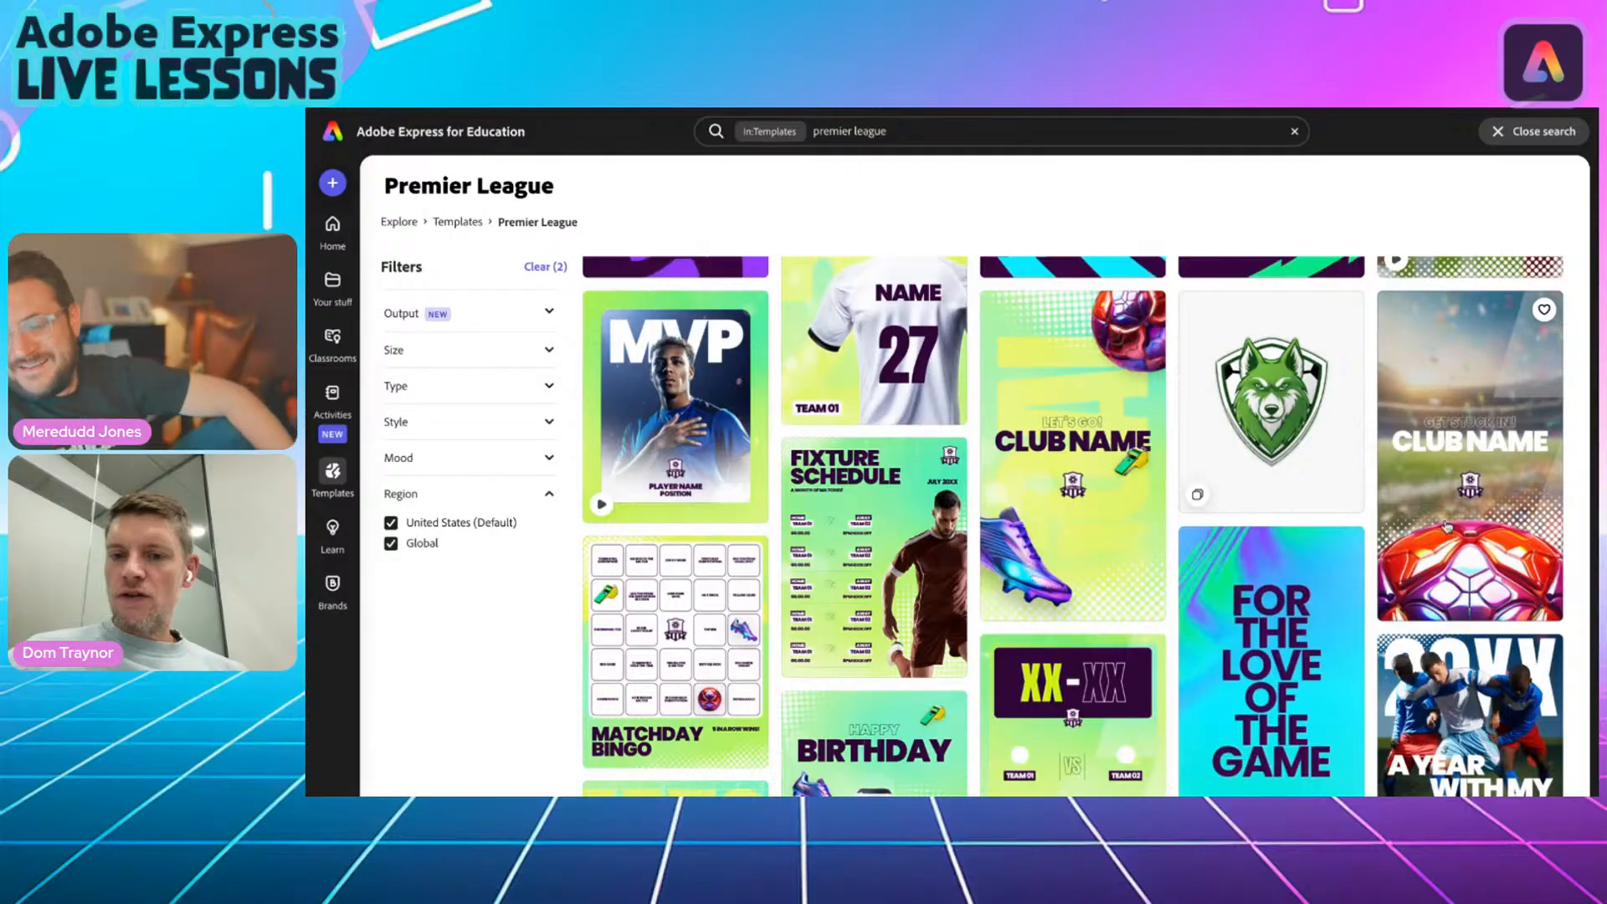
{"action": "scroll", "coordinate": [1339, 502], "scroll_direction": "down", "scroll_amount": 1}
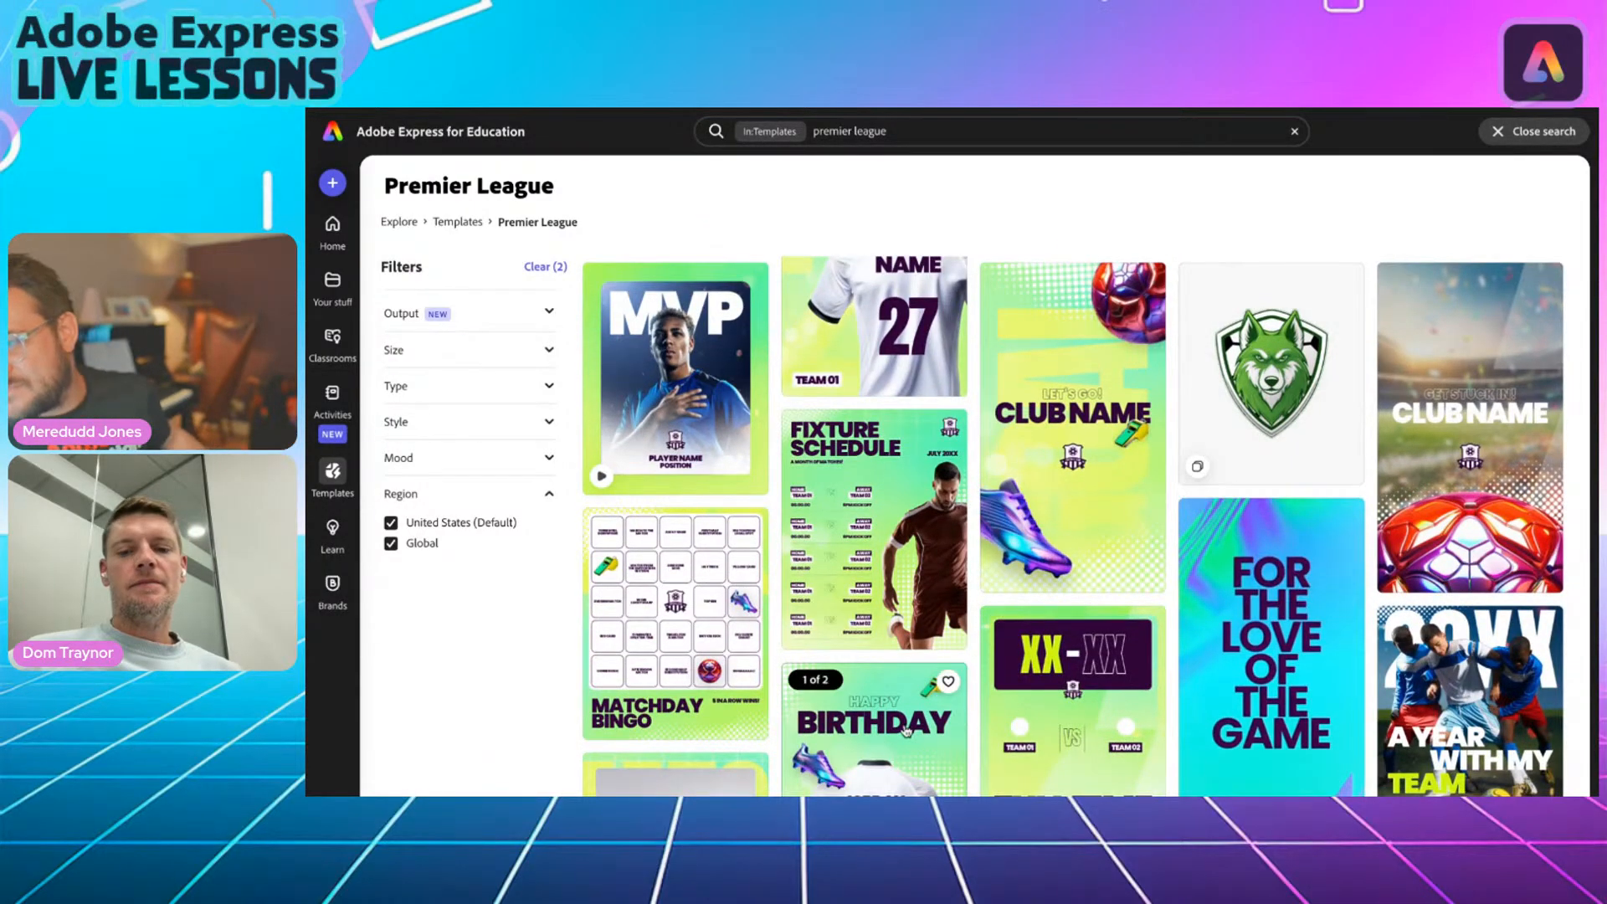
{"action": "scroll", "coordinate": [908, 730], "scroll_direction": "down", "scroll_amount": 4}
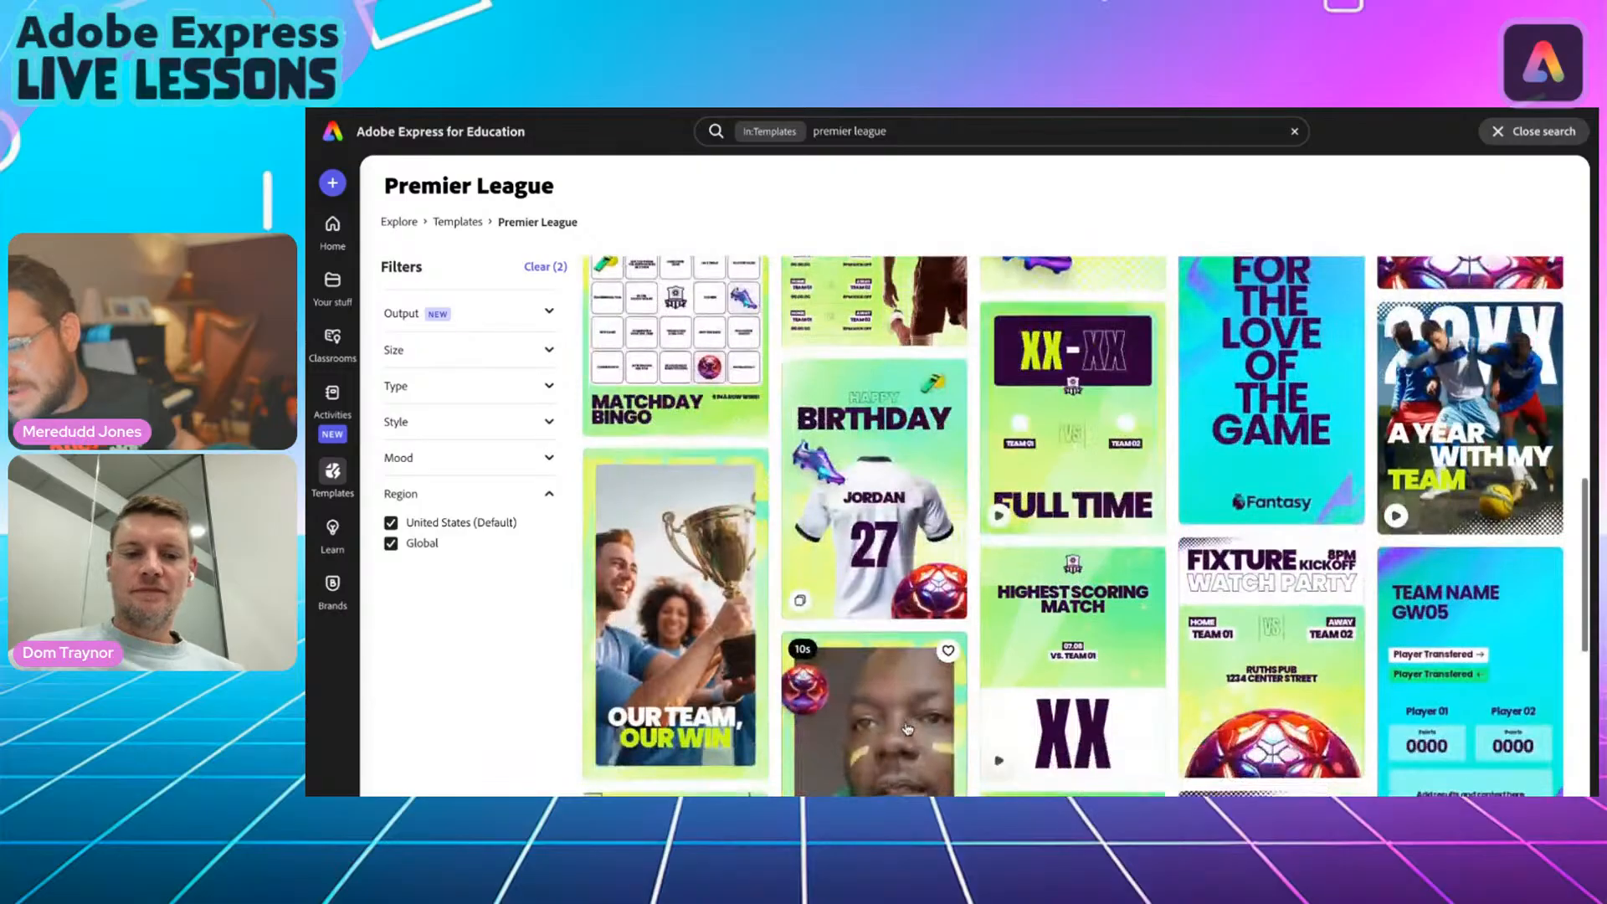
{"action": "scroll", "coordinate": [907, 729], "scroll_direction": "down", "scroll_amount": 4}
{"action": "scroll", "coordinate": [1085, 525], "scroll_direction": "down", "scroll_amount": 2}
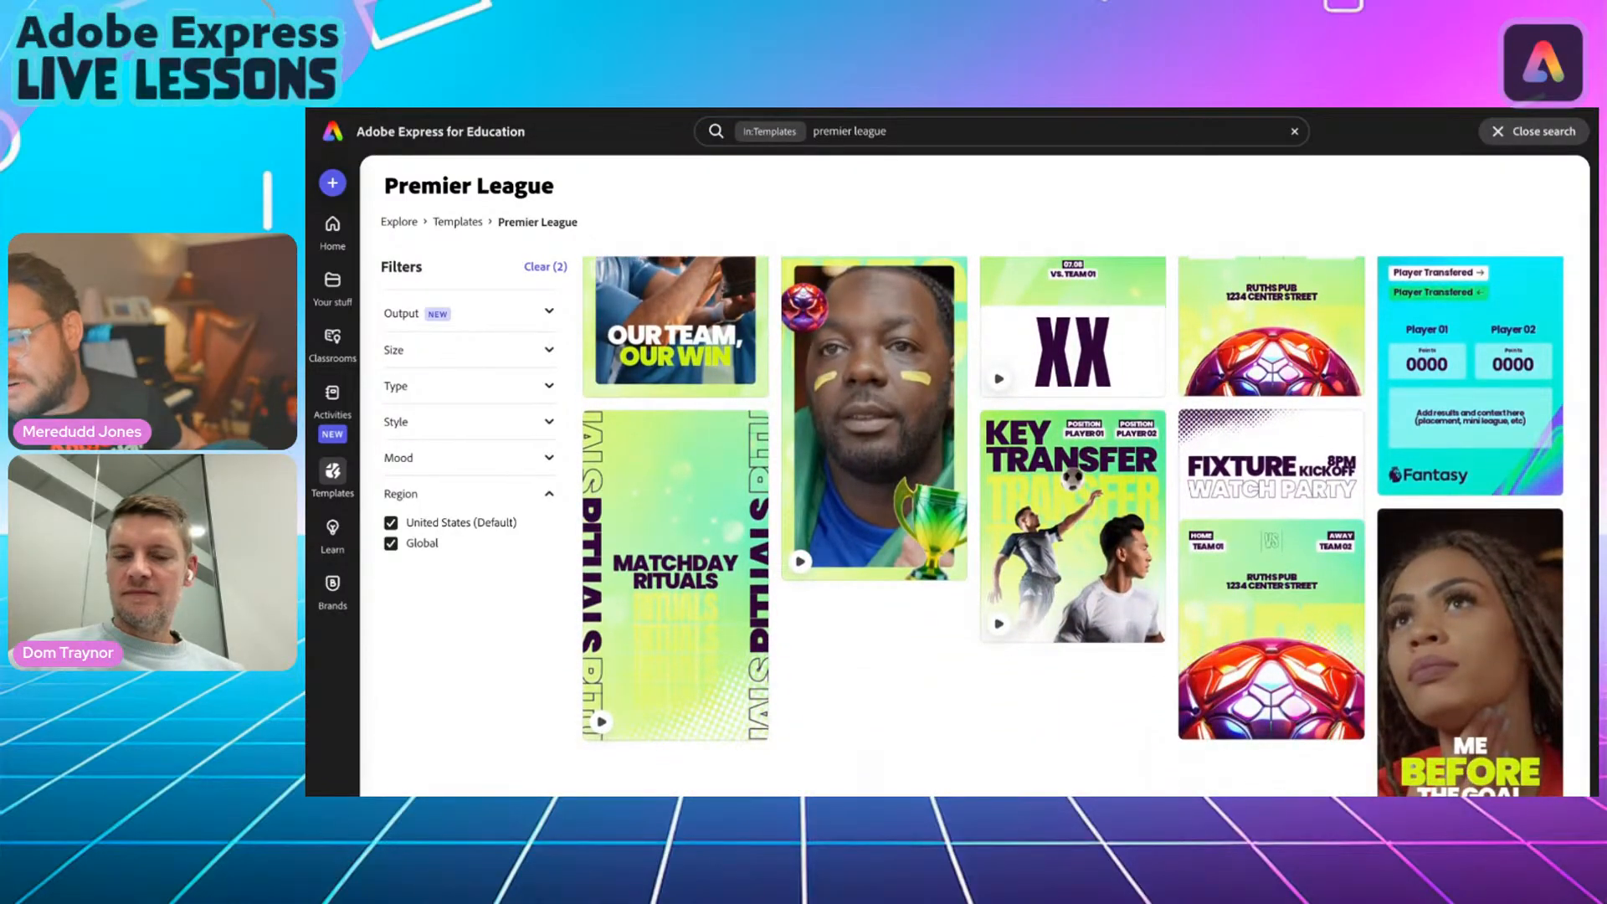
{"action": "scroll", "coordinate": [1086, 526], "scroll_direction": "up", "scroll_amount": 3}
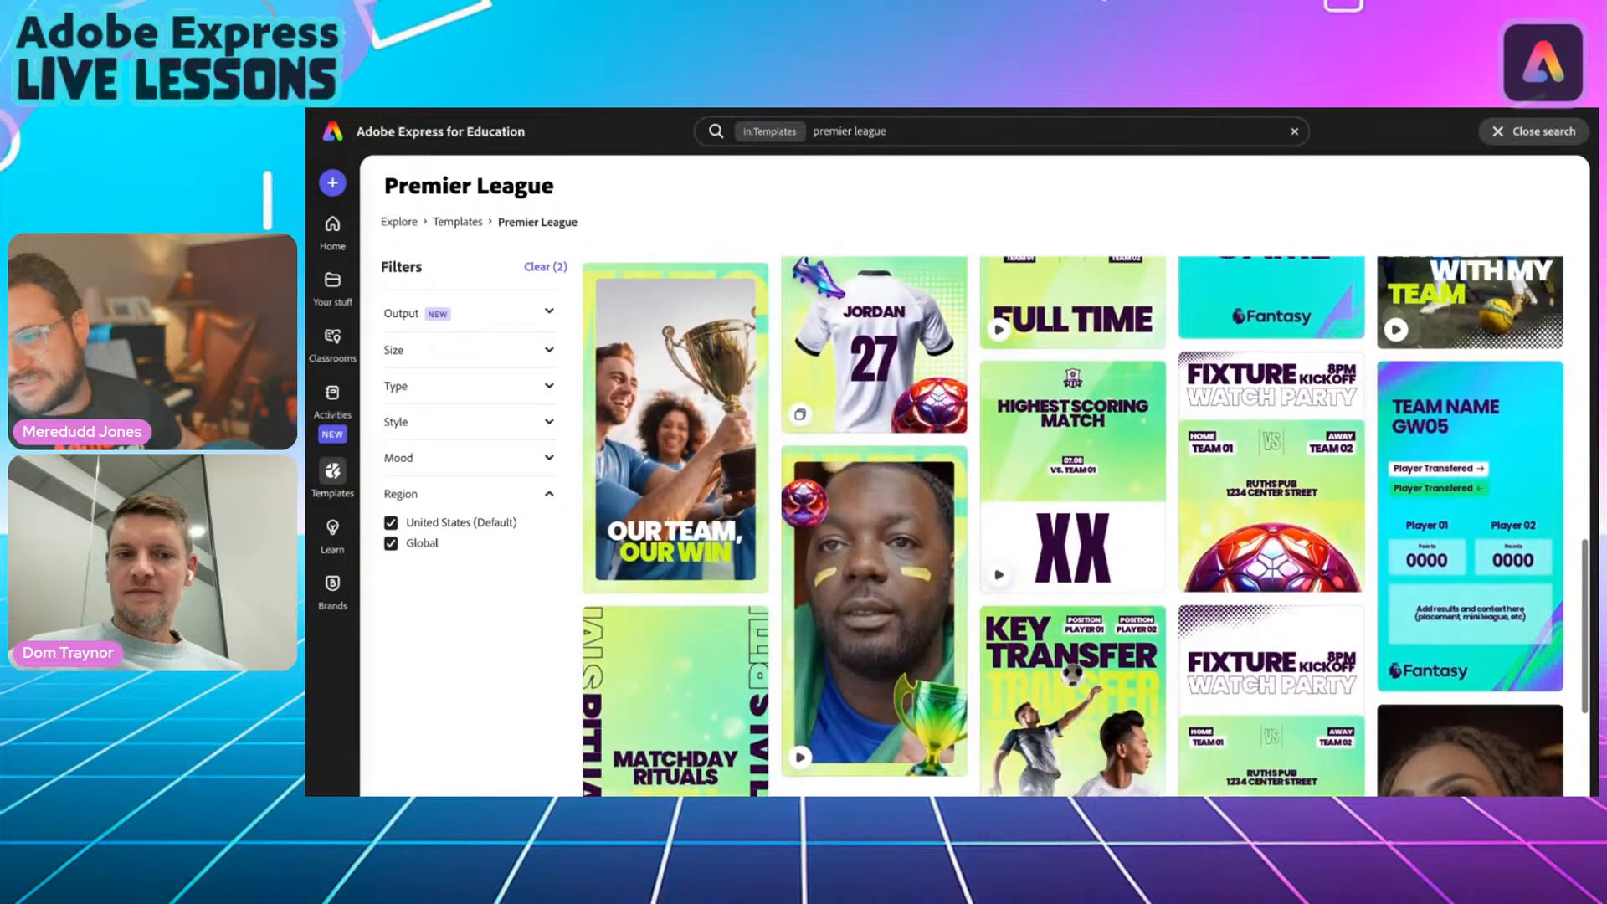